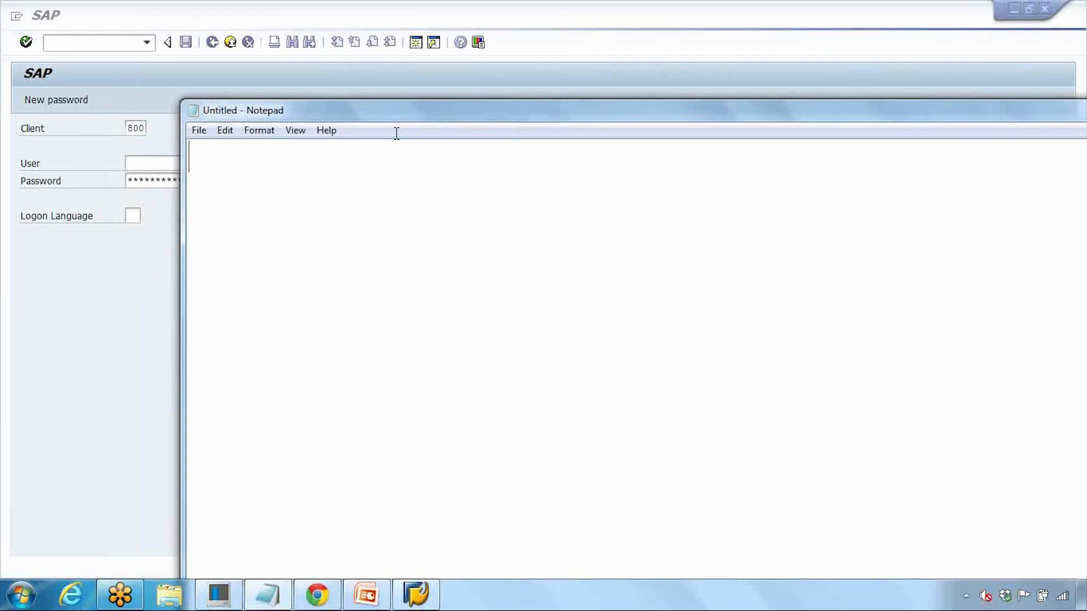
Step: Write 'Create a Material Master - MM01' and 'Change a material master - MM02' on two lines
text(M)
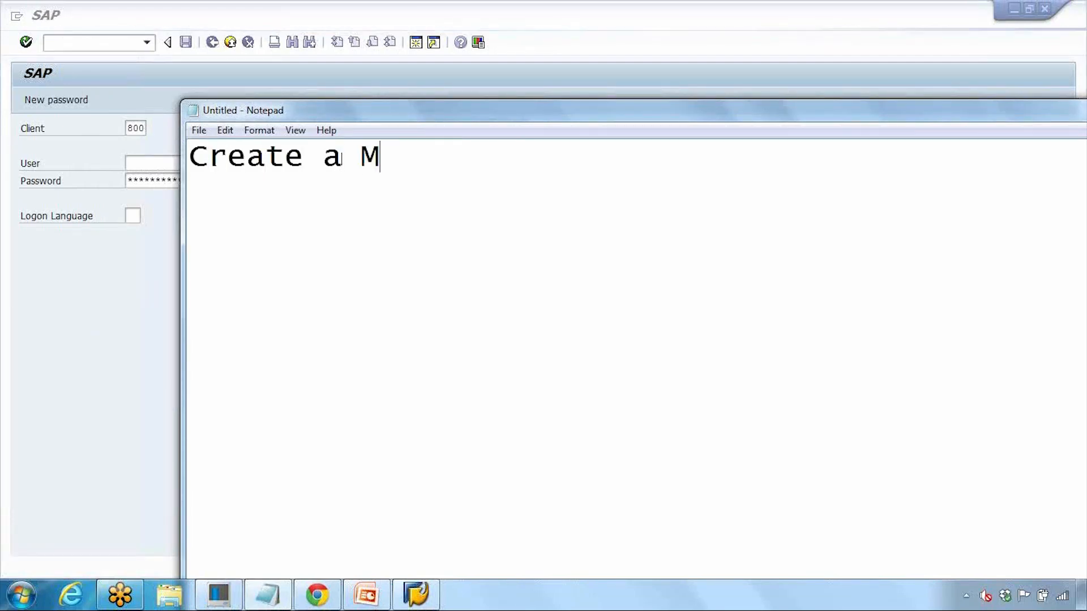
text(aterial Ms)
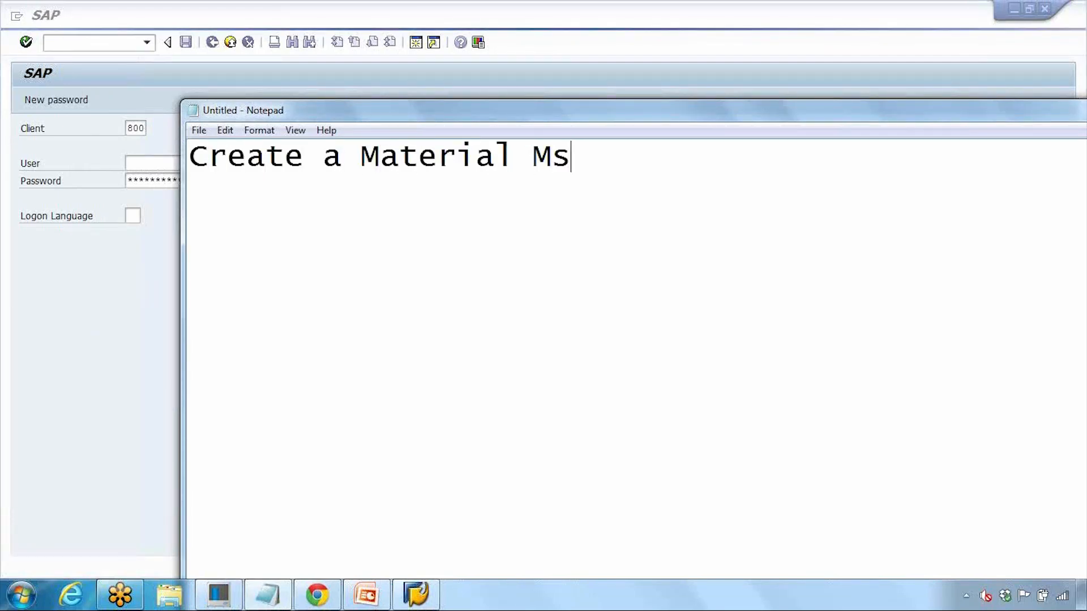
key(BackSpace)
text(aster)
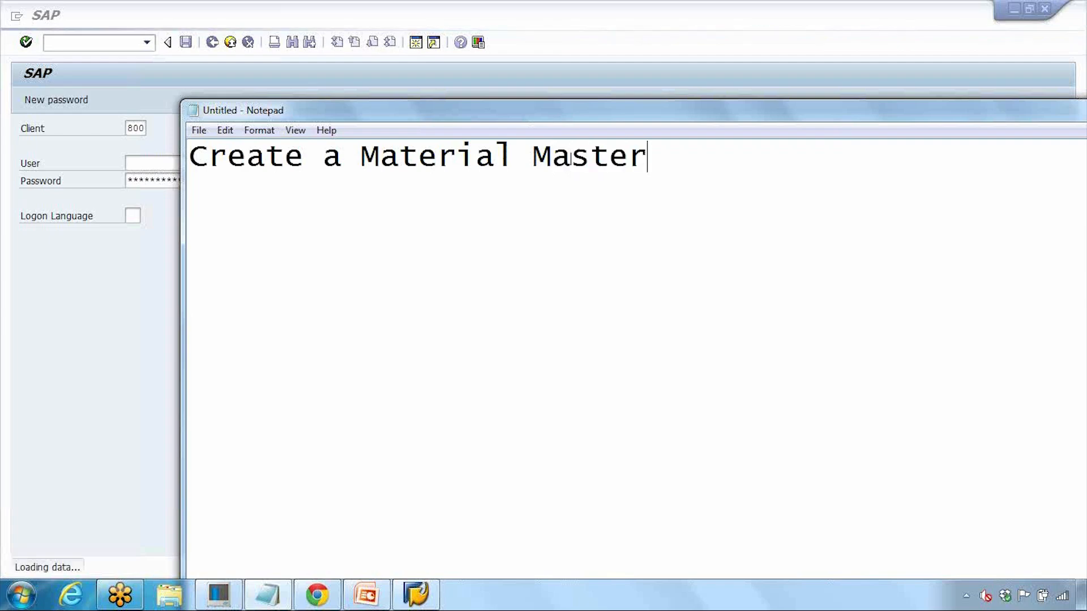
text( - MM01)
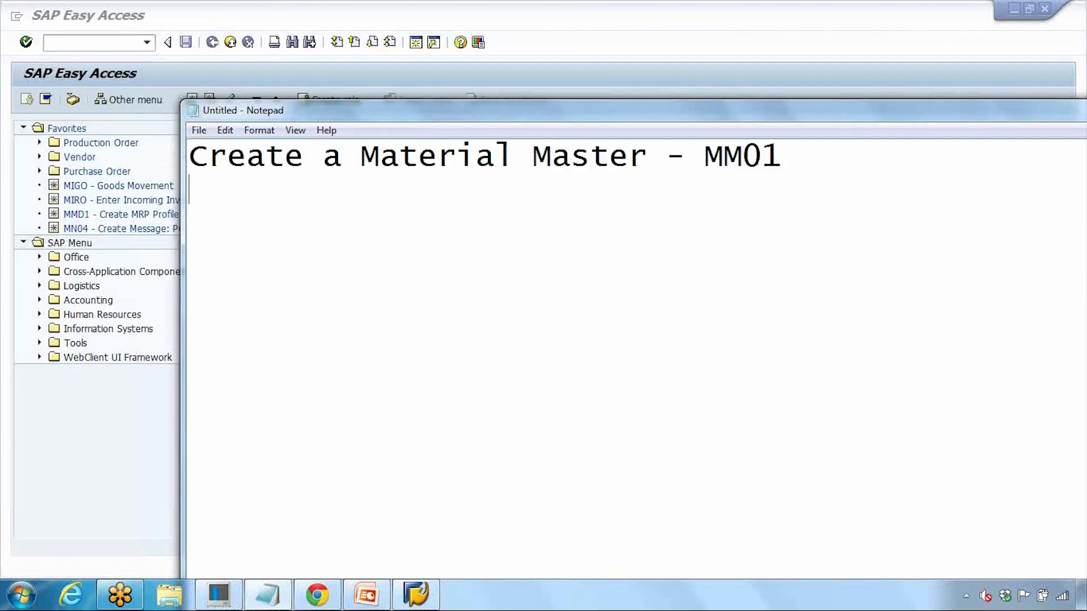
key(Return)
text(Change)
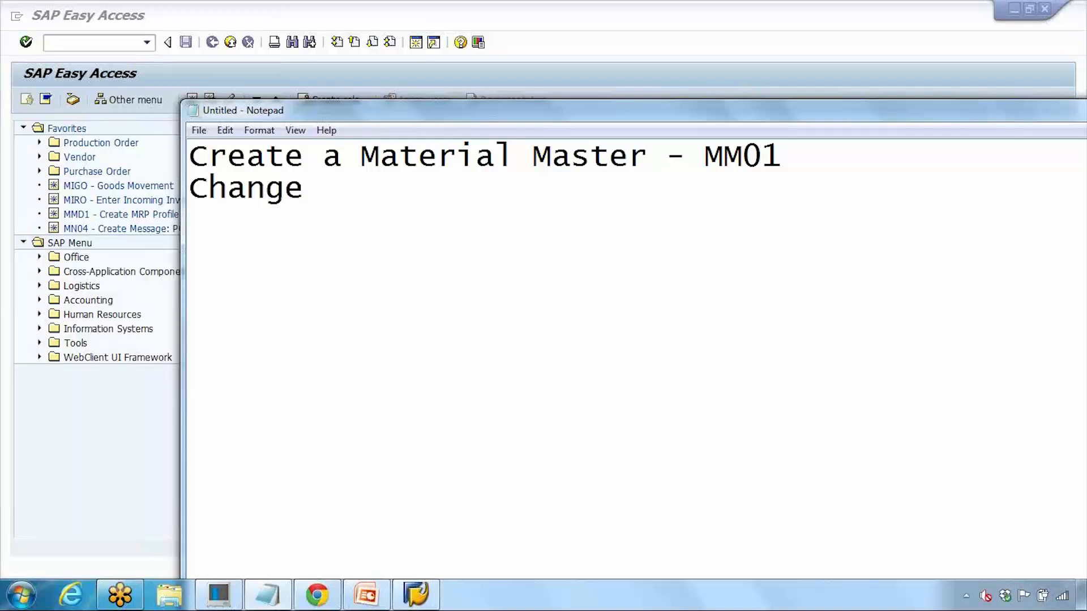
text( a m)
key(BackSpace)
text(material master )
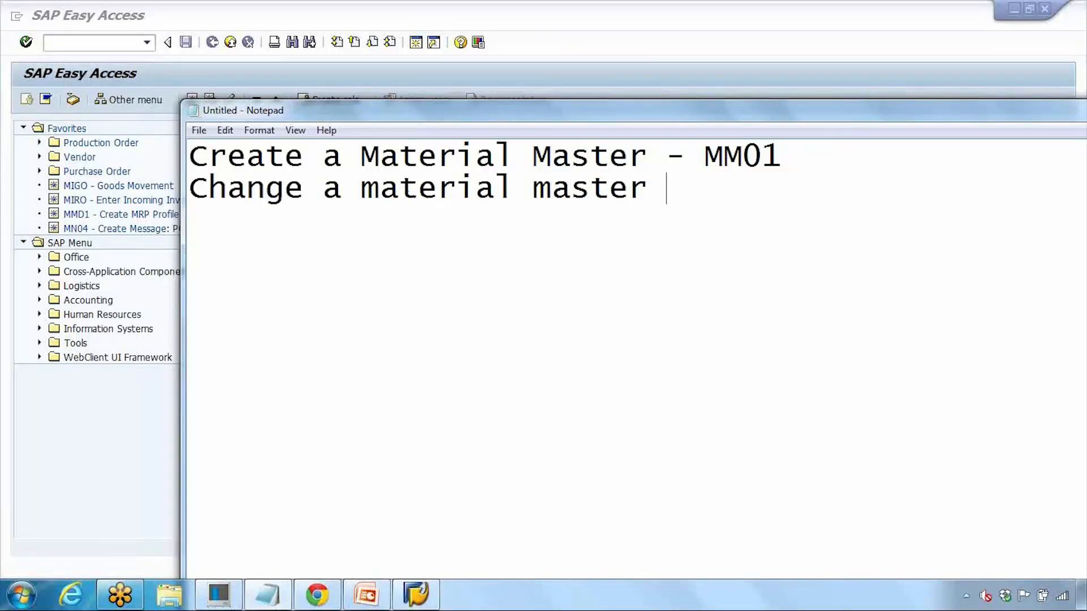
text(- MM)
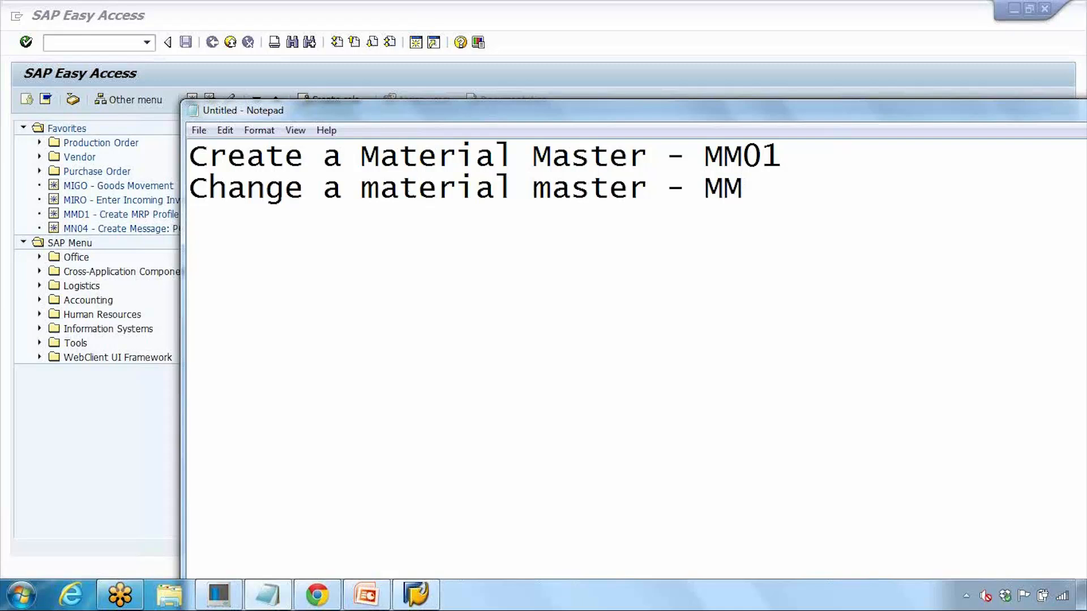
text(02)
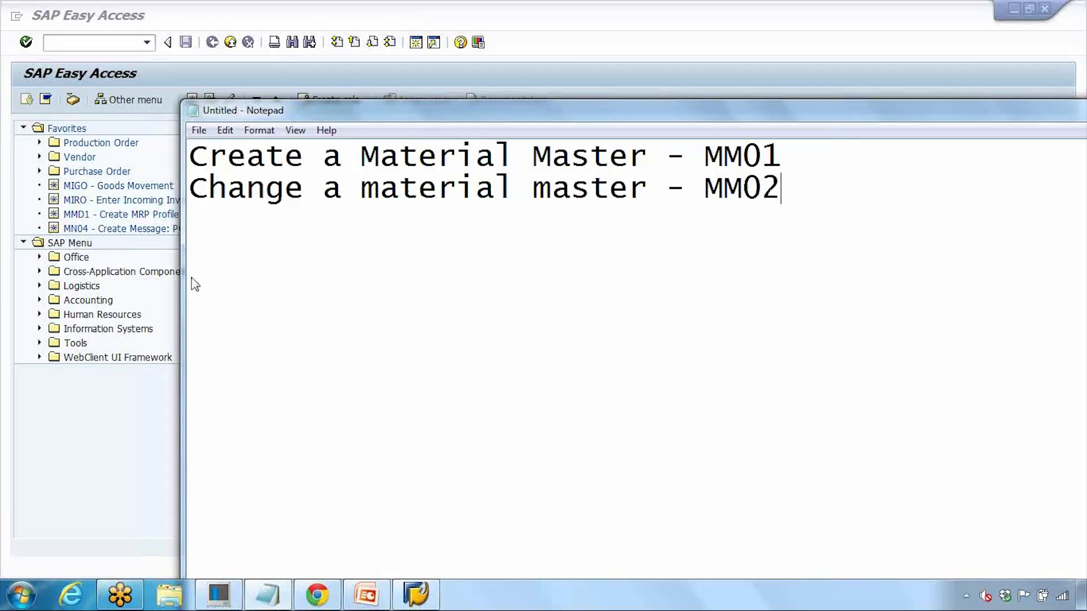
Step: Return to SAP and expand Logistics, Production and Master Data in the Easy Access menu
double_click(705, 153)
click(137, 318)
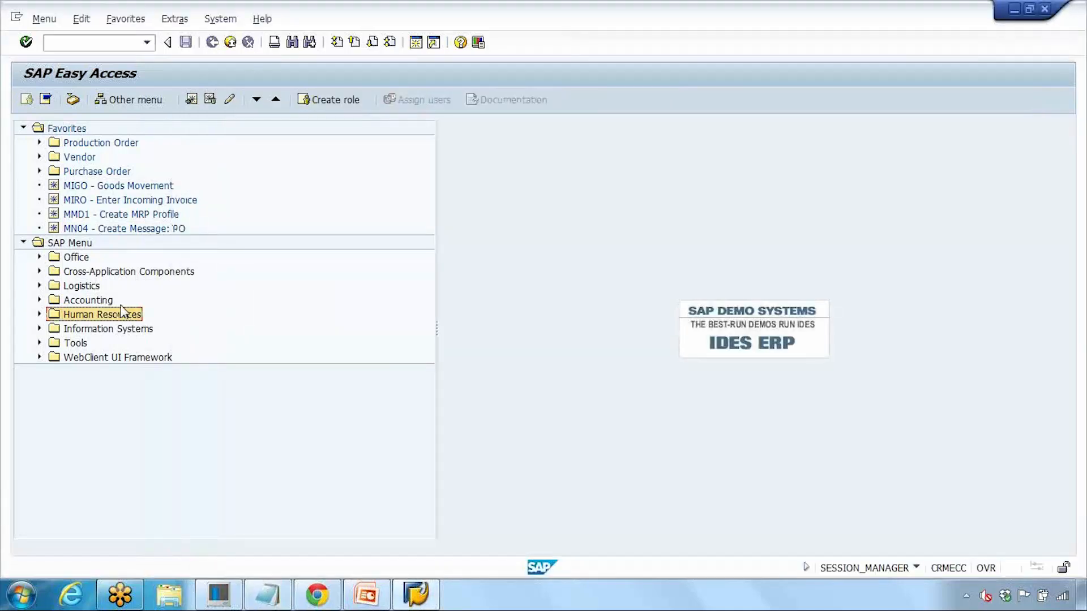
click(77, 286)
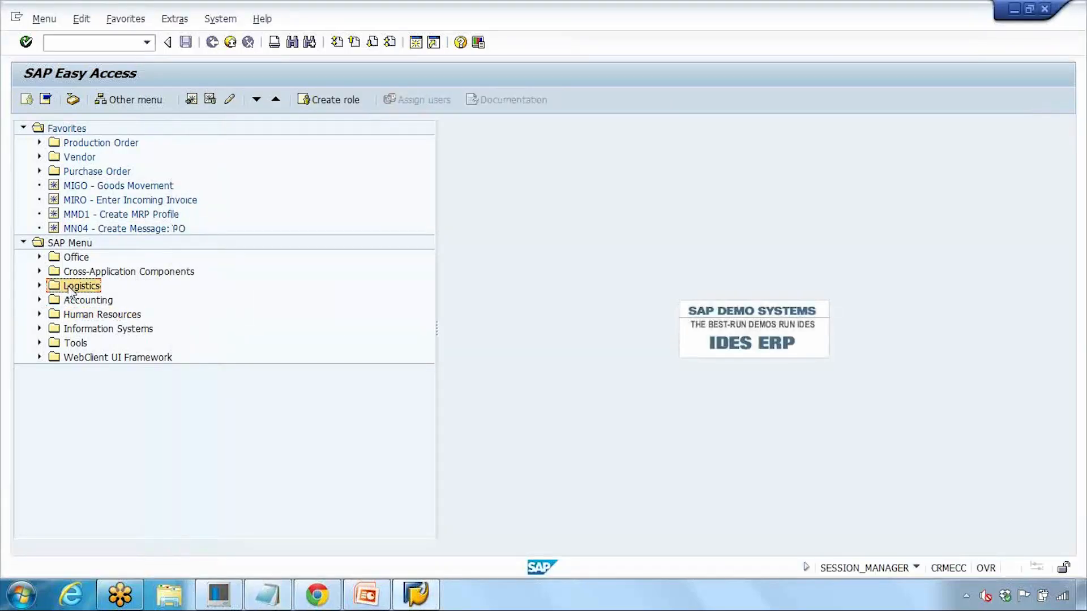
click(40, 285)
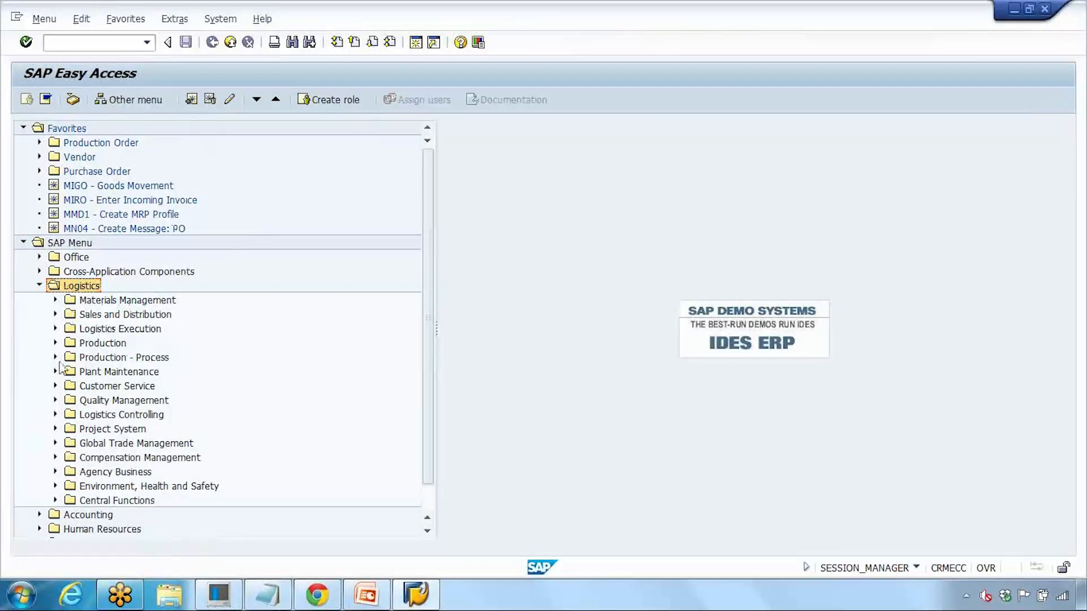
click(55, 343)
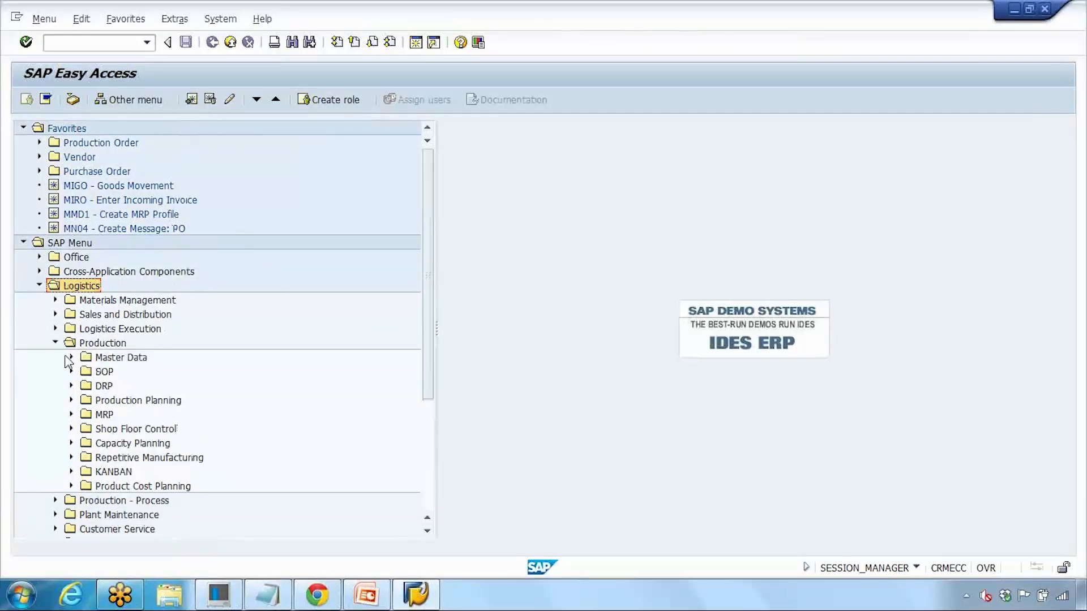
click(71, 357)
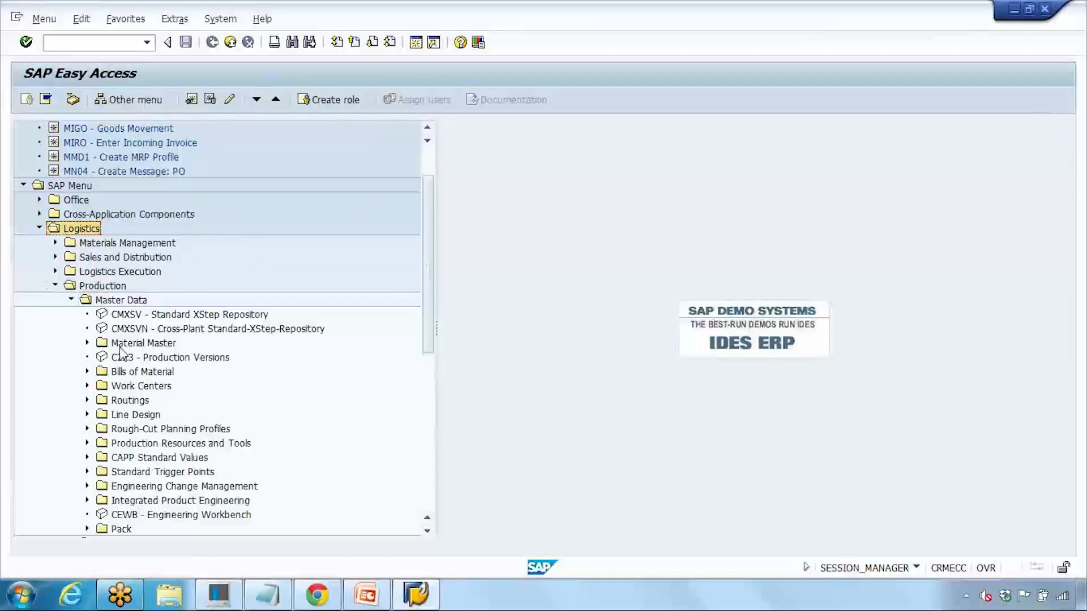
Step: Expand Material Master > Material > Create (General), select MM01 - Immediately, and enter 'mm01' as the transaction
click(87, 344)
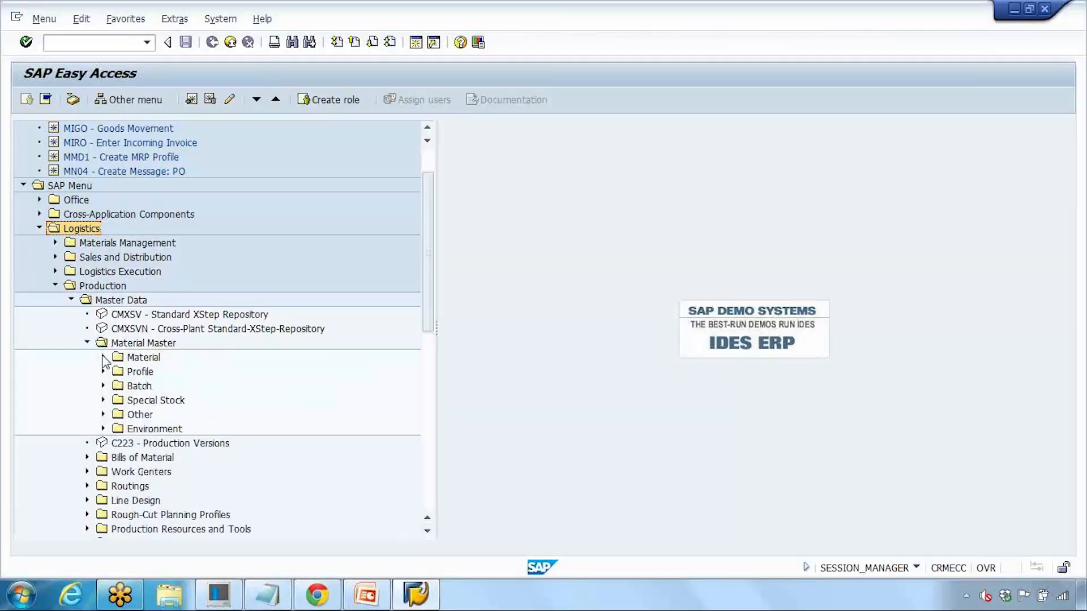
click(103, 358)
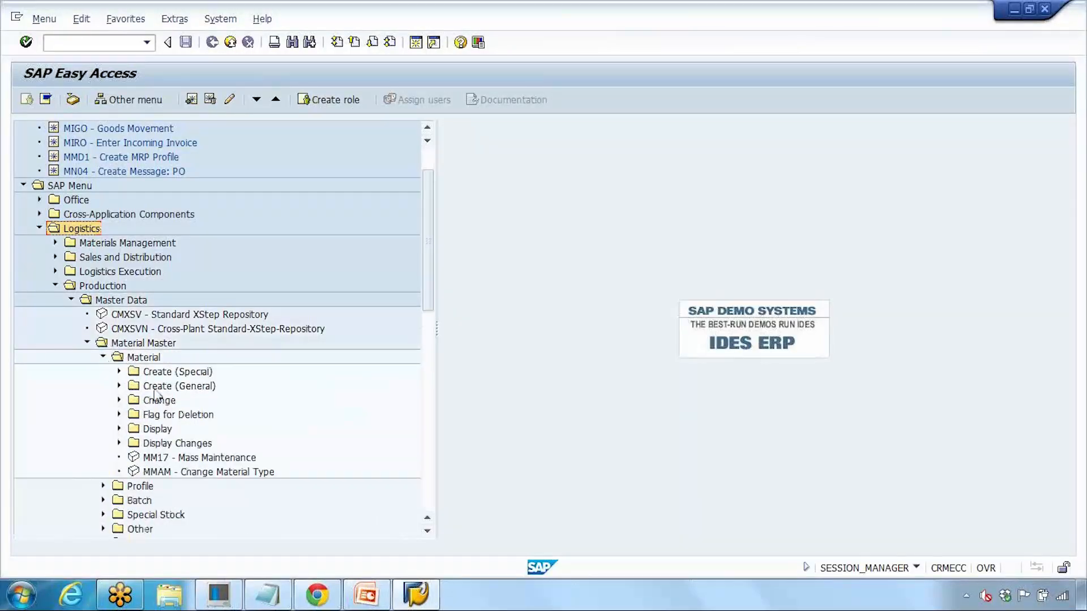
click(161, 390)
click(119, 386)
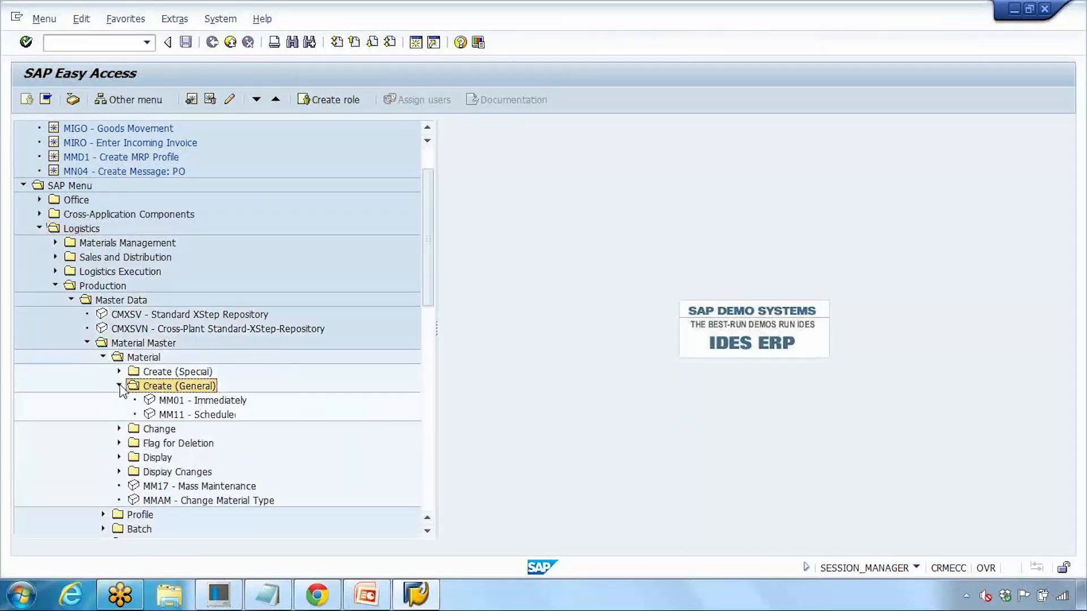
click(195, 400)
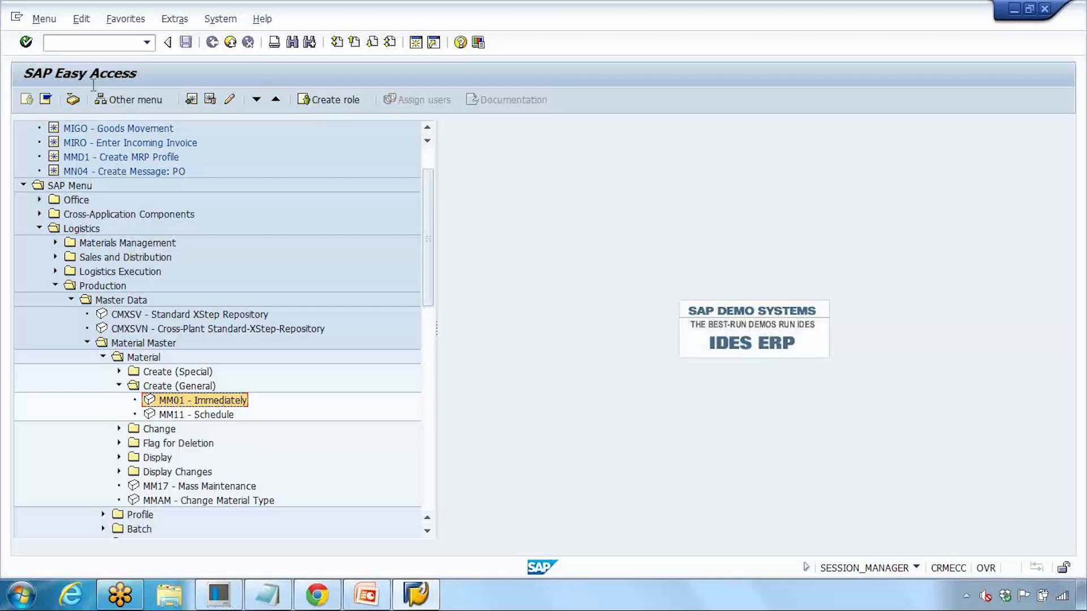
click(88, 42)
text(mm01)
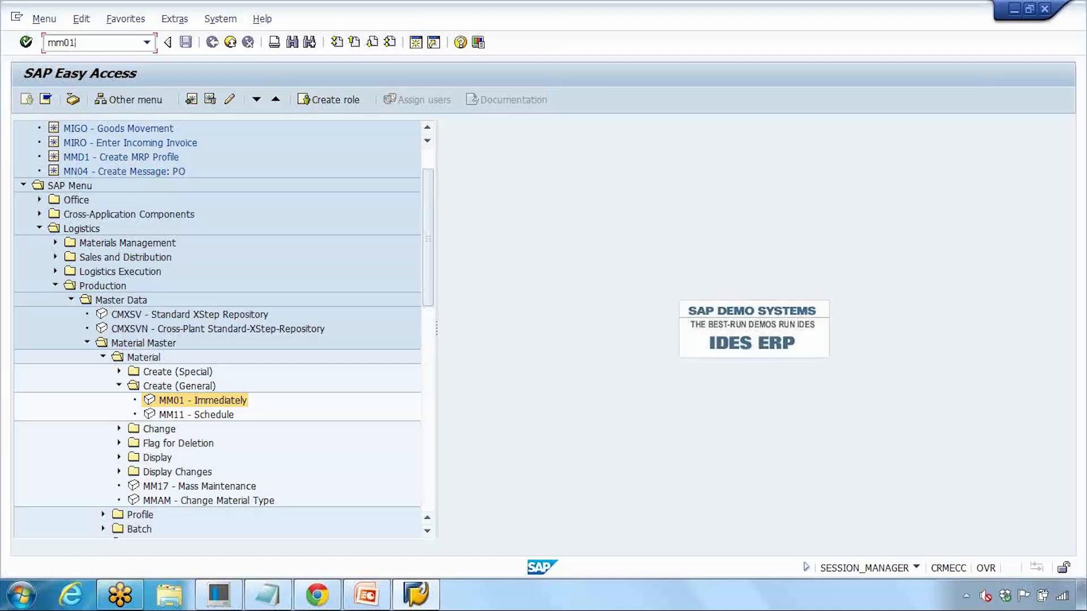
Step: Run transaction mm01 and enter laptop_GS as the new material number
click(56, 287)
click(85, 44)
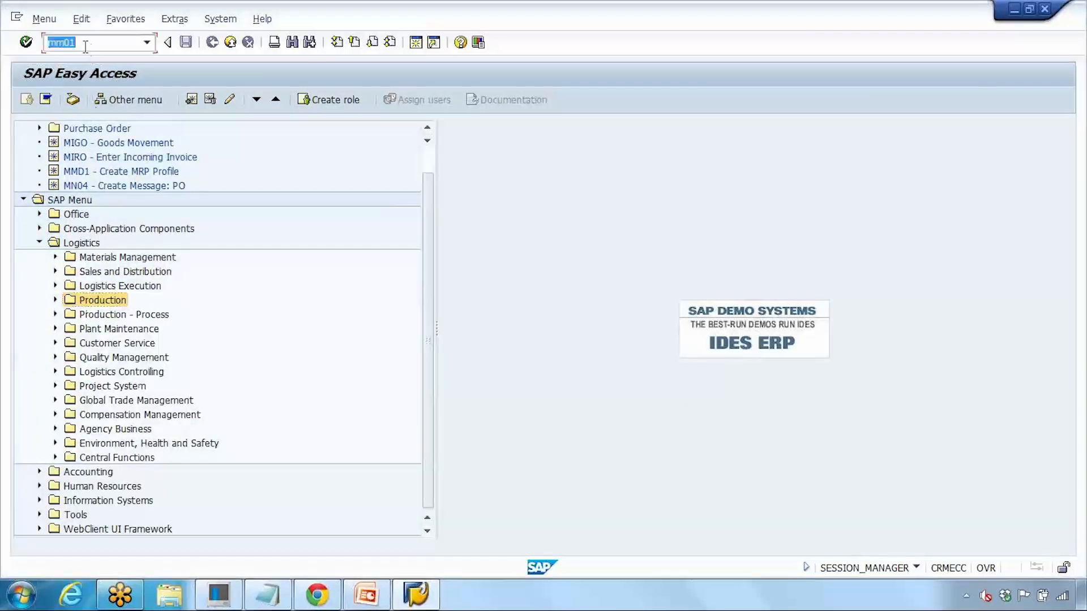
text(mm01)
key(Return)
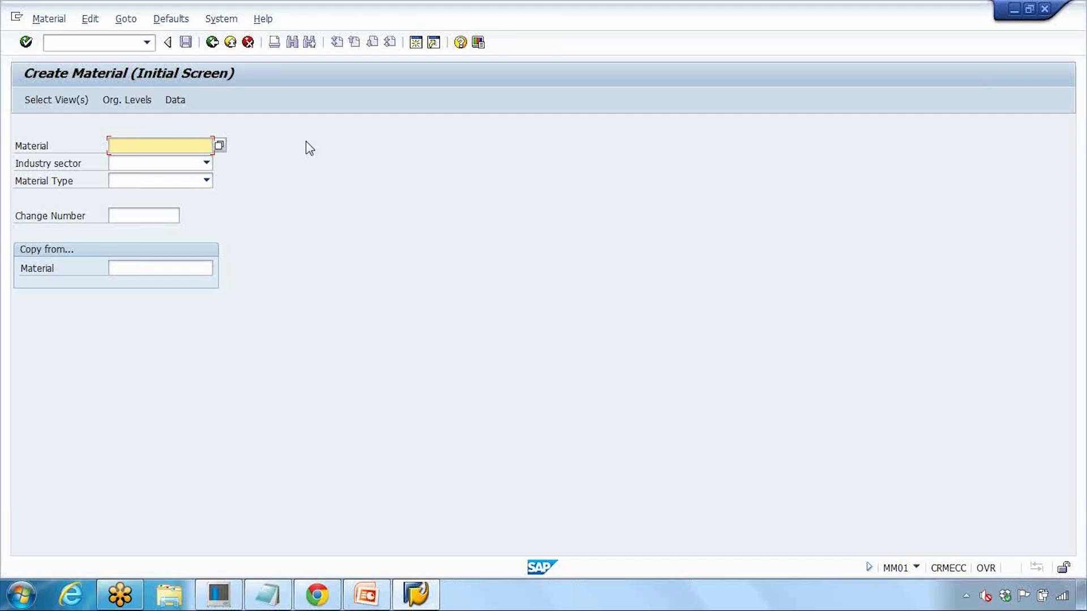
text(laptop_GS)
Step: Set industry sector to Mechanical Engineering and material type to FERT Finished product, then submit
click(150, 165)
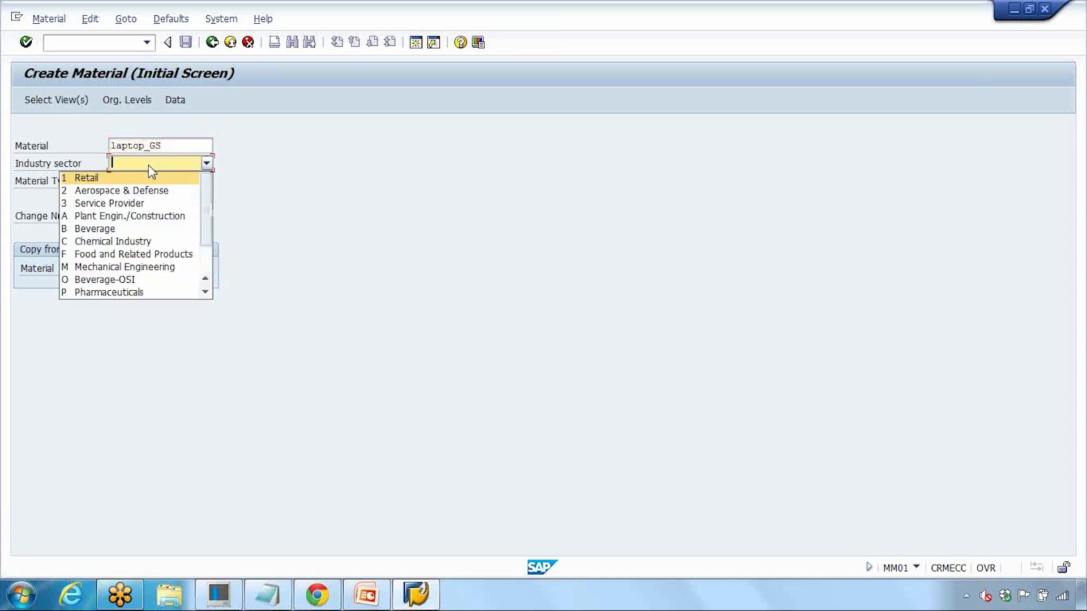
click(102, 267)
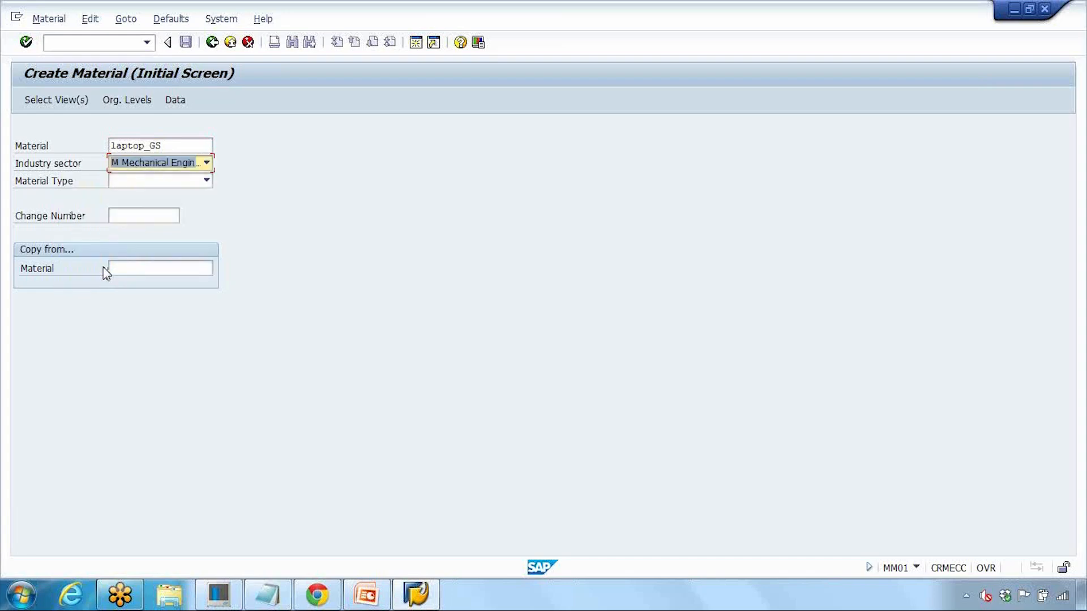
click(164, 182)
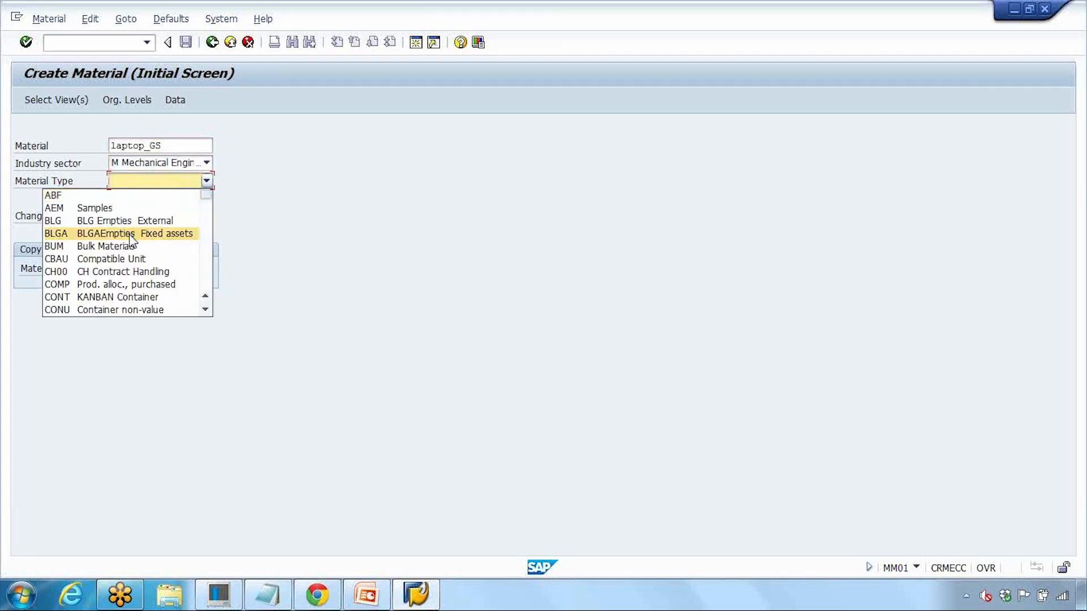
scroll(132, 240, down, 2)
scroll(131, 240, down, 2)
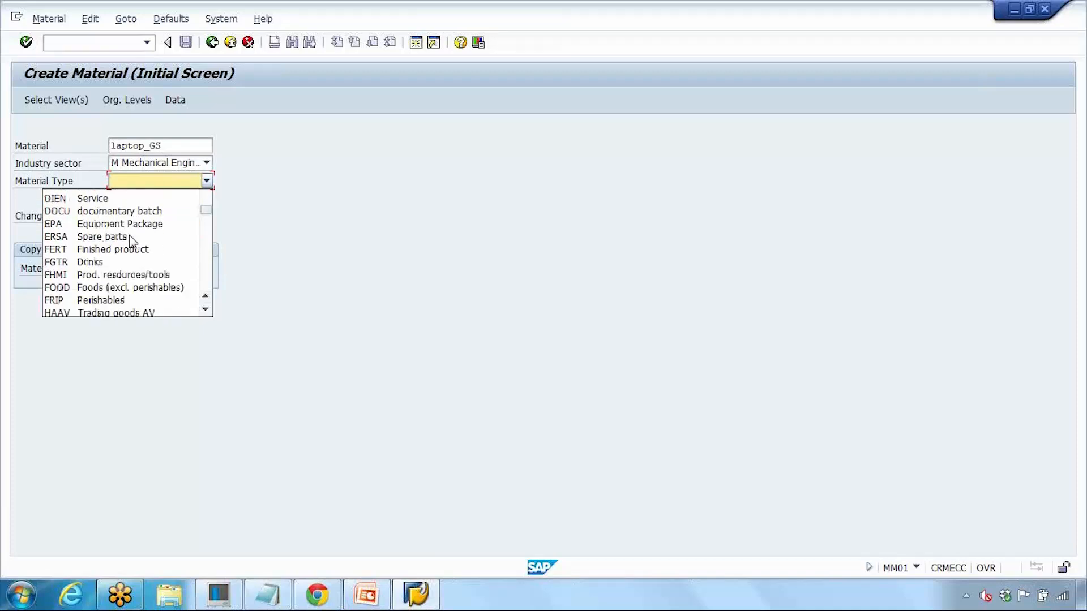
scroll(132, 240, up, 3)
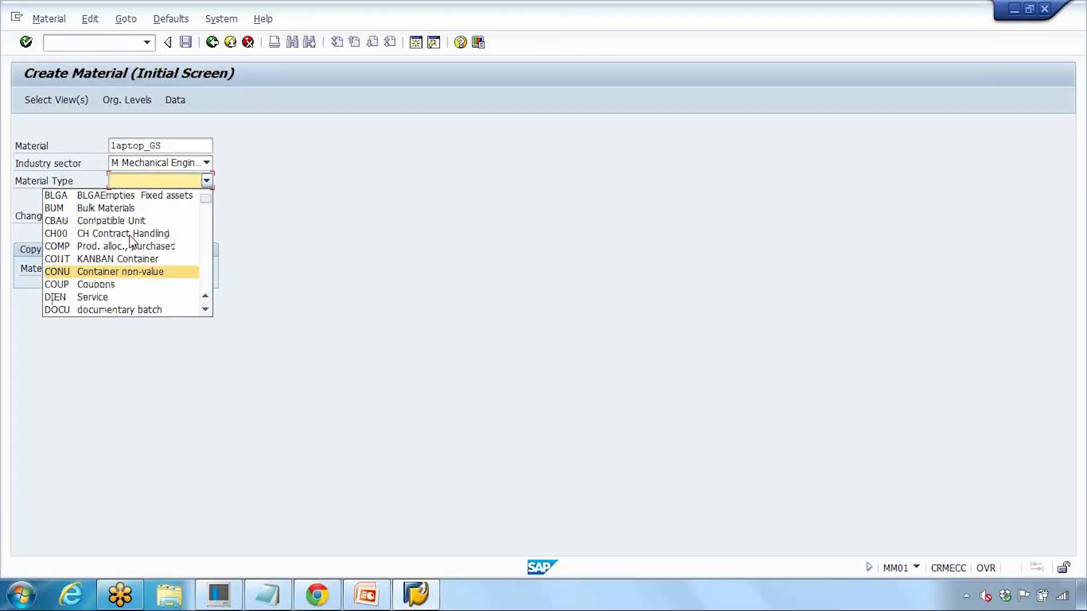
scroll(132, 241, down, 5)
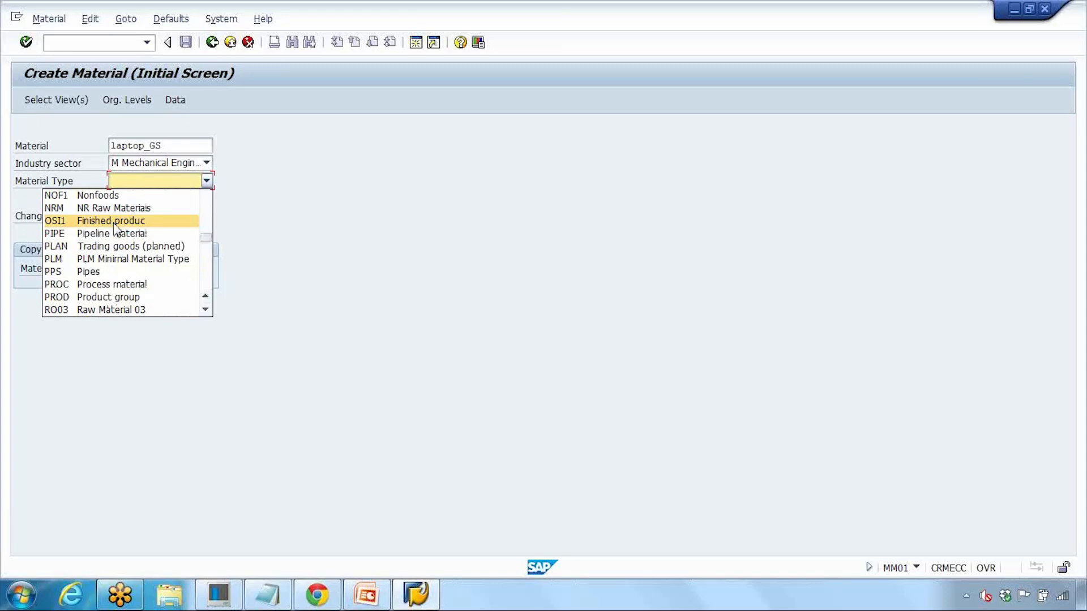
scroll(115, 229, down, 2)
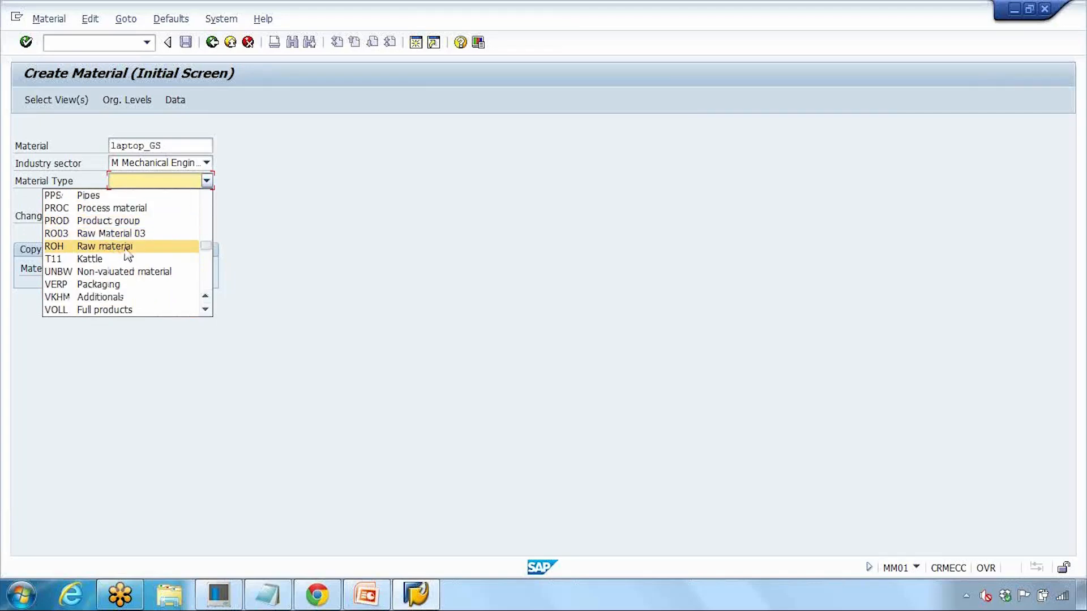
scroll(127, 256, up, 5)
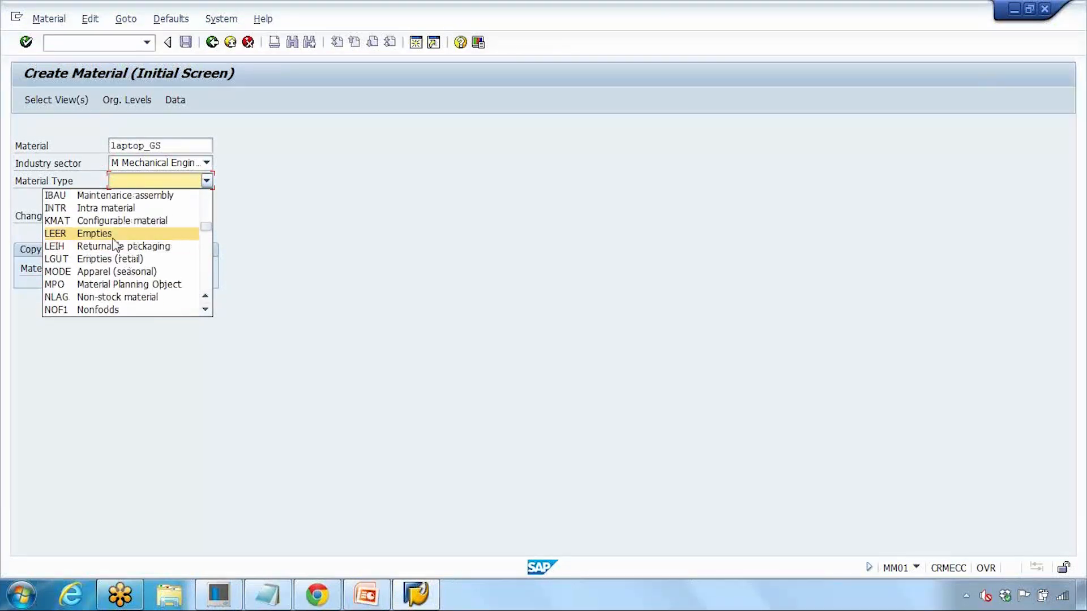
scroll(117, 226, up, 1)
scroll(117, 232, up, 3)
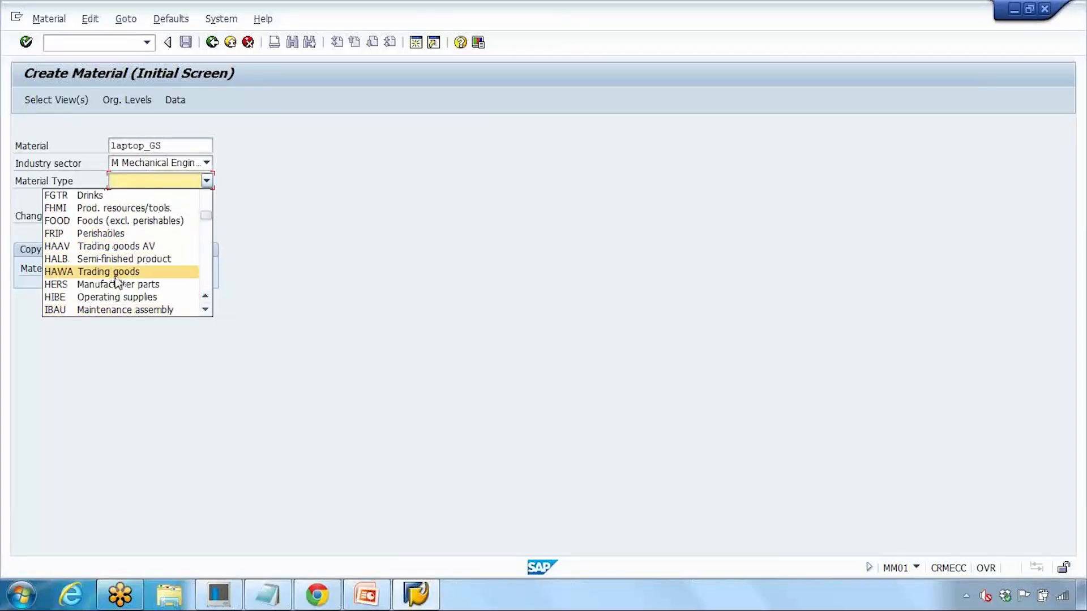
scroll(116, 237, up, 1)
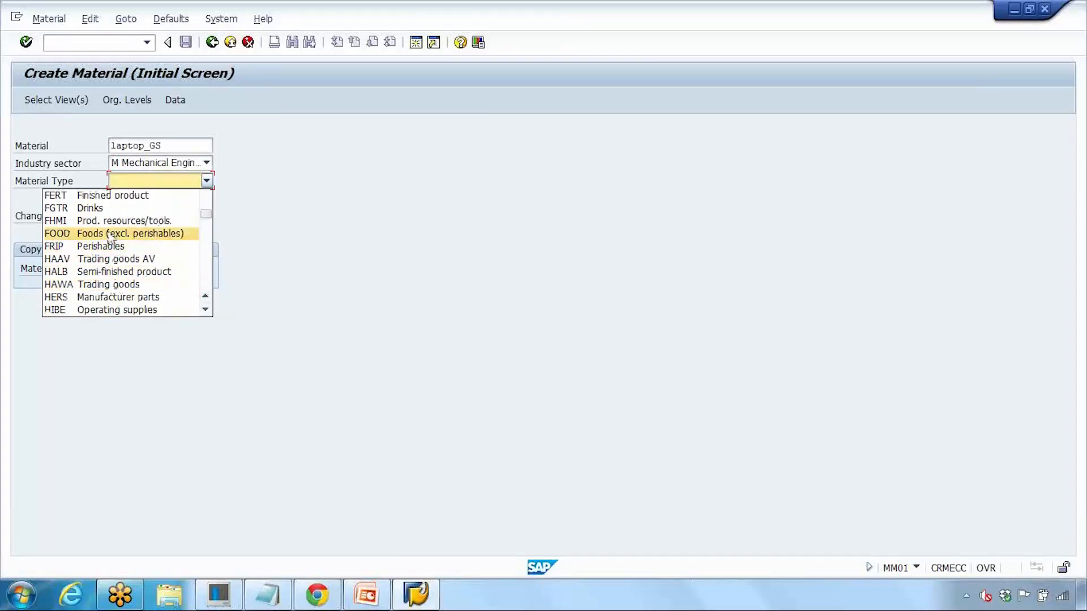
click(125, 198)
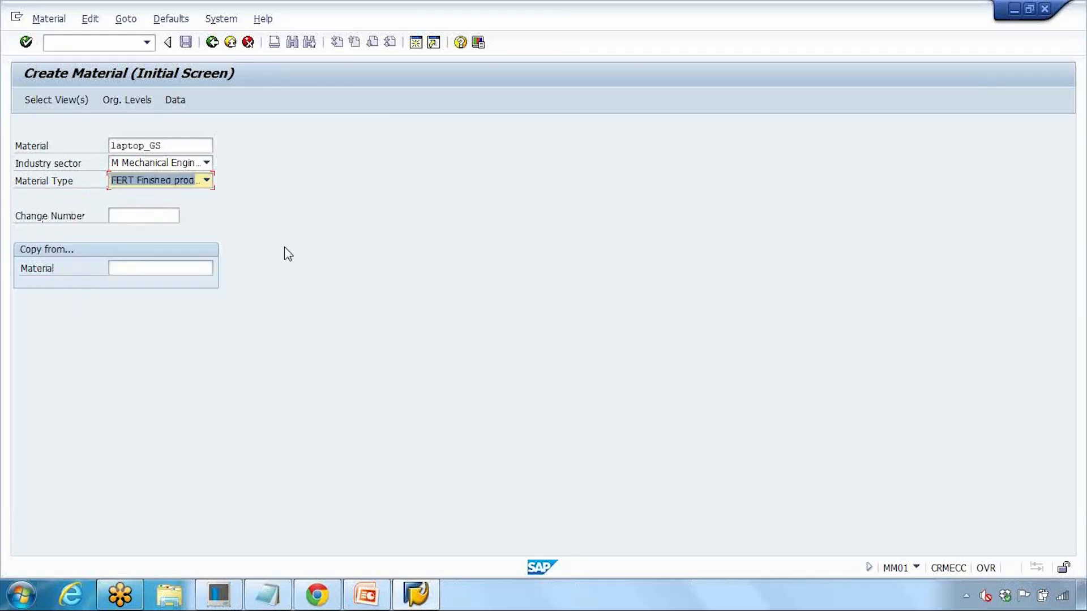
key(Return)
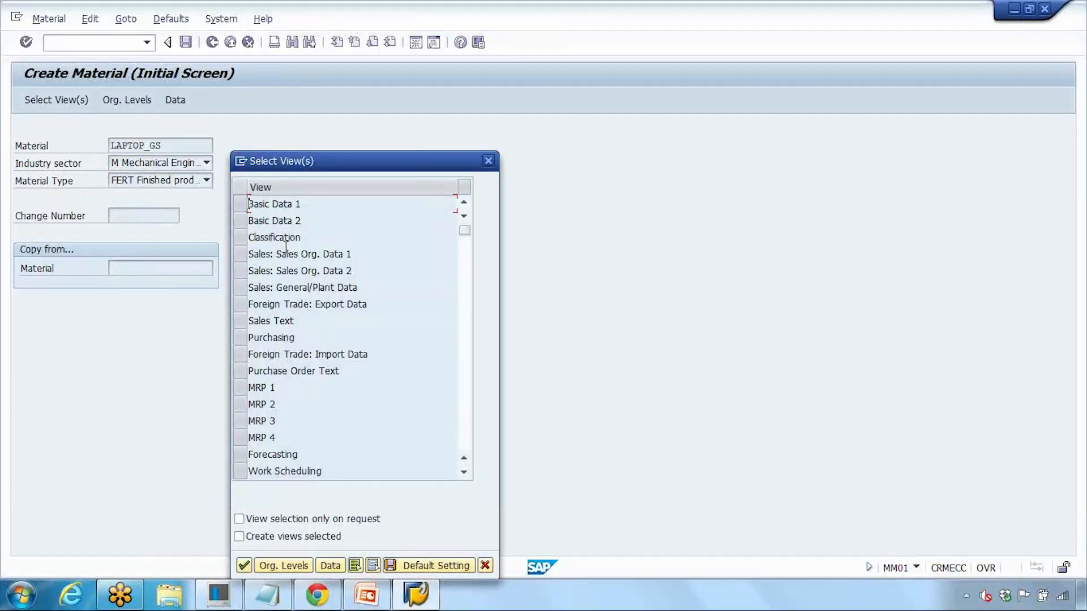
Step: Switch to the PowerPoint deck and show slide 5, 'Material Master Record'
key(alt+Tab)
scroll(281, 373, up, 2)
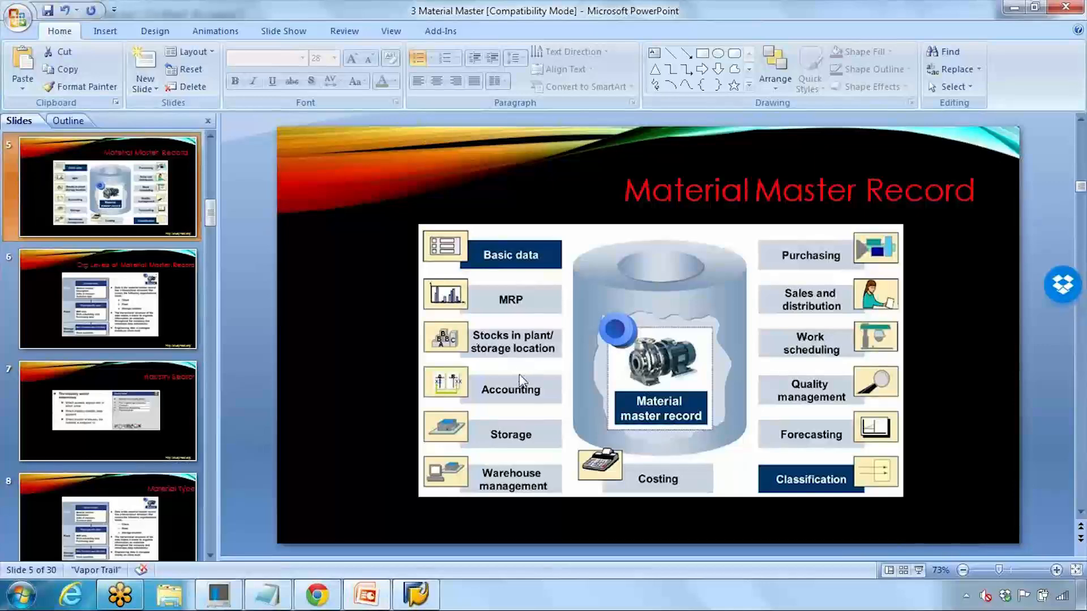
Step: Bring the SAP Select View(s) dialog for LAPTOP_GS back to the front
click(408, 594)
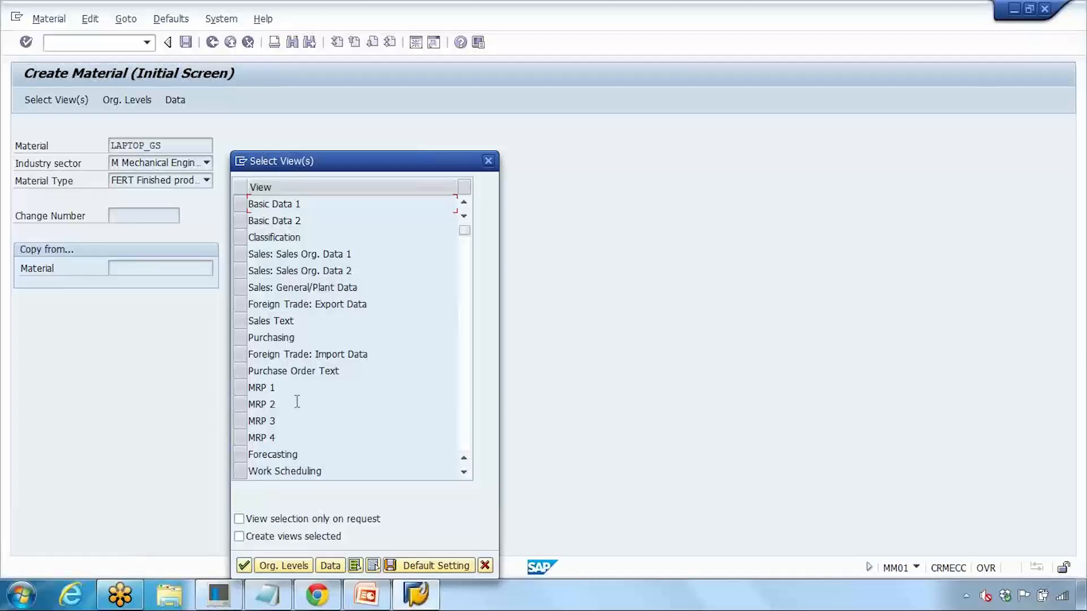
Step: Select the Basic Data 1–2, Sales Org. Data 1–2, Sales General/Plant Data and Purchasing views
click(239, 207)
click(237, 218)
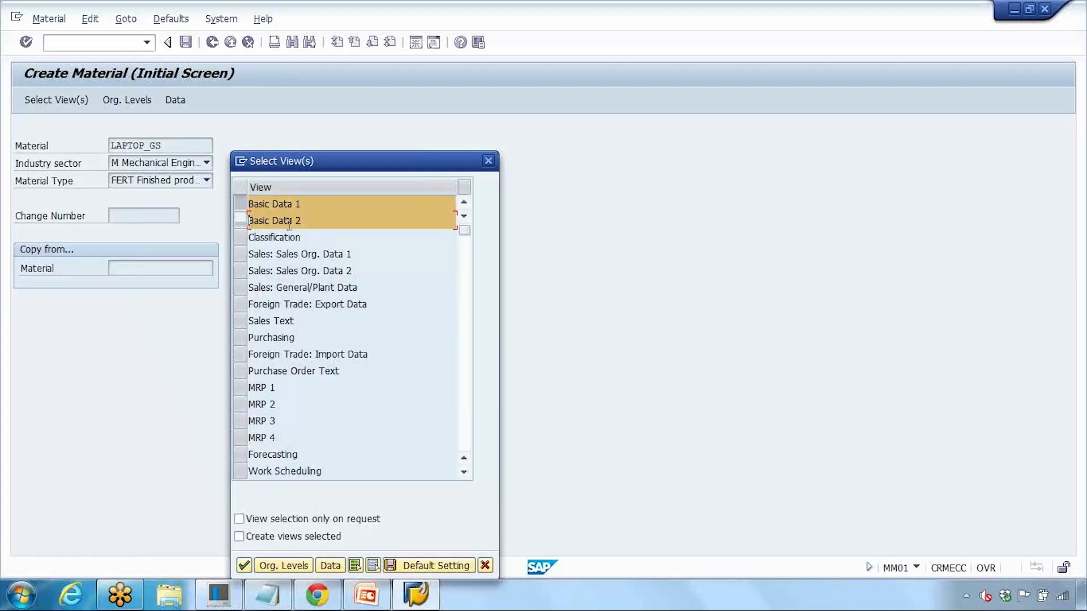
click(239, 255)
click(240, 270)
click(239, 271)
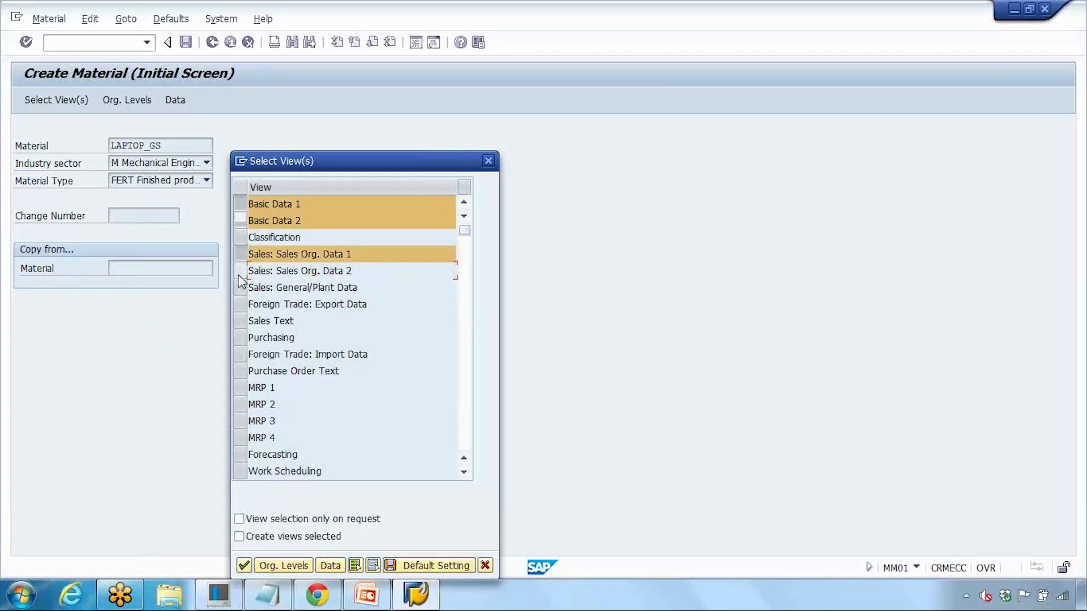
drag(239, 277, 239, 289)
drag(287, 254, 354, 272)
drag(277, 287, 358, 288)
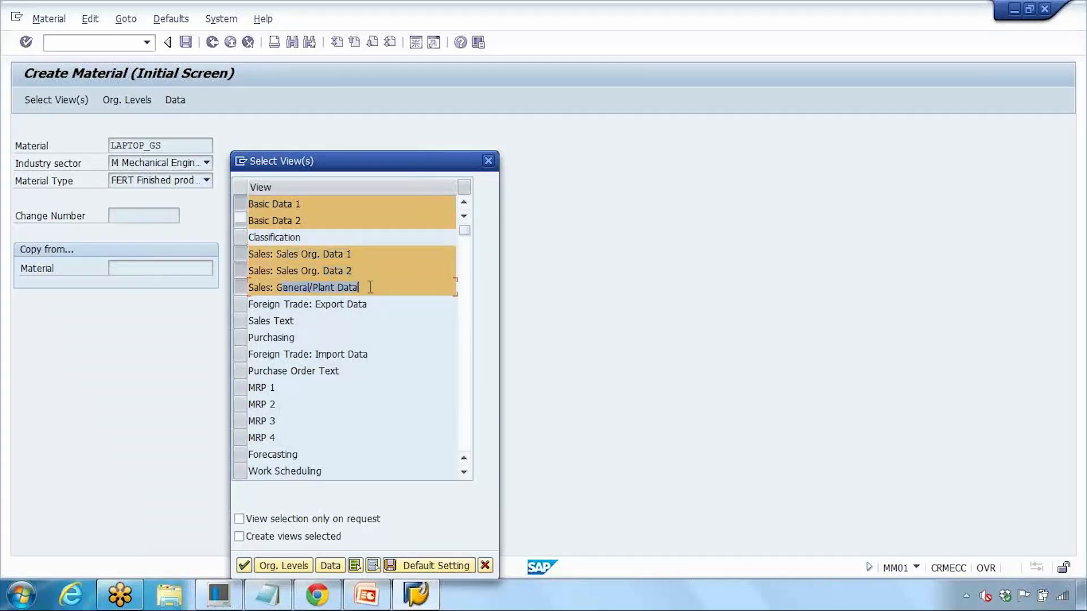
click(243, 340)
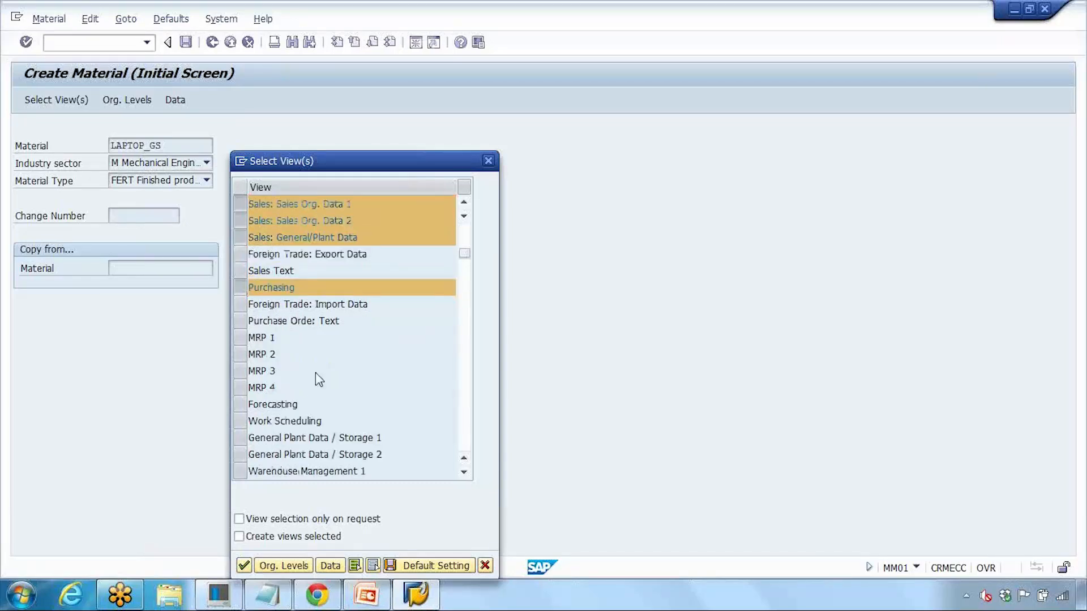
Step: Select the MRP 1–4, Work Scheduling, Accounting 1–2 and Costing 1–2 views
scroll(315, 372, down, 1)
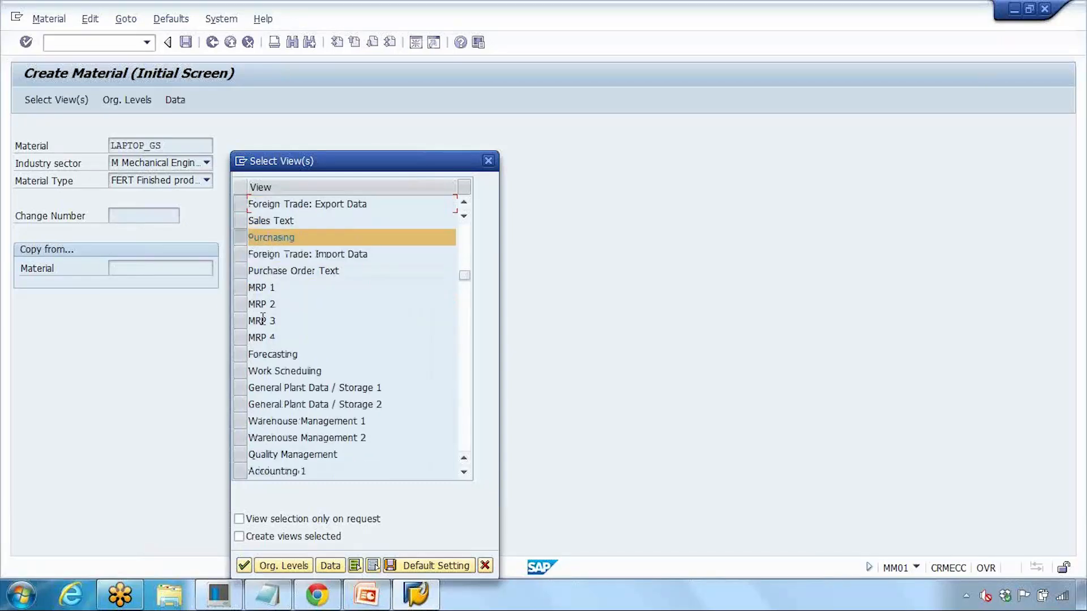
click(241, 287)
click(241, 304)
click(241, 321)
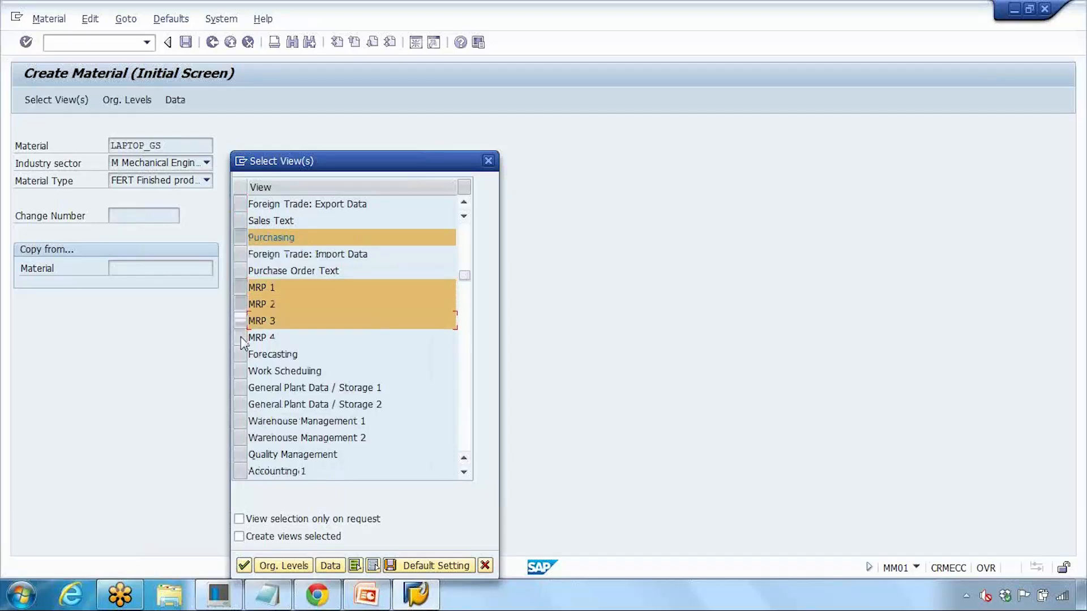
click(241, 337)
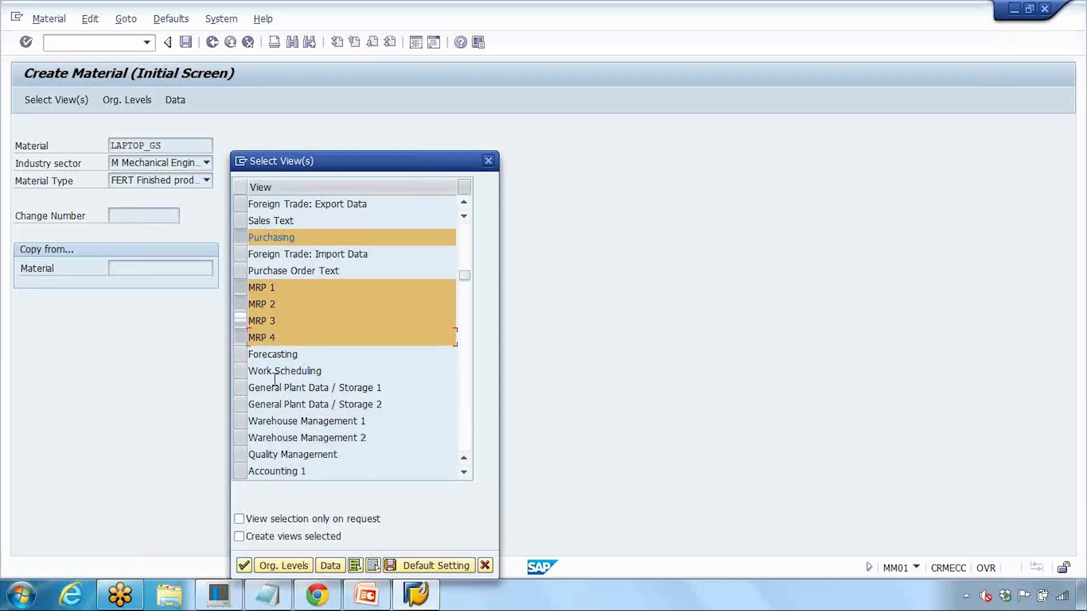
click(241, 371)
scroll(253, 396, down, 1)
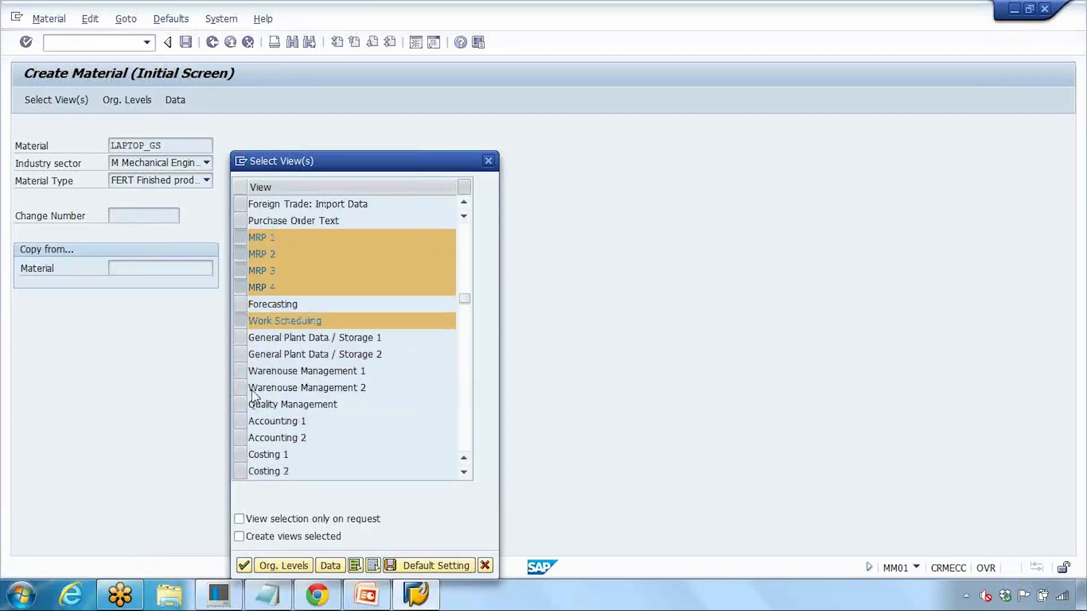
scroll(253, 396, down, 1)
scroll(253, 392, down, 1)
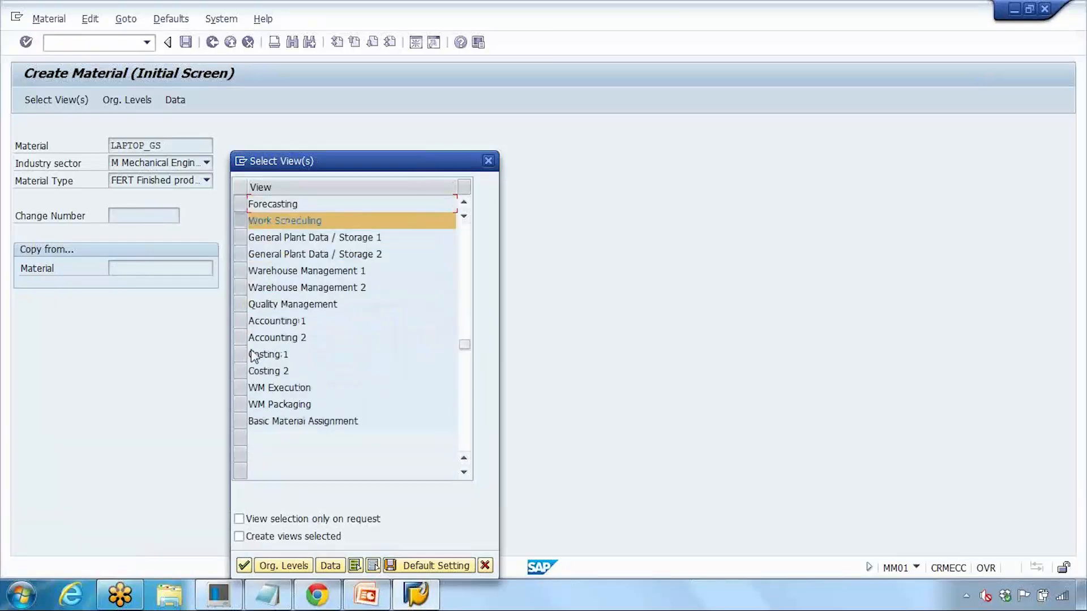
click(240, 321)
click(240, 338)
click(241, 355)
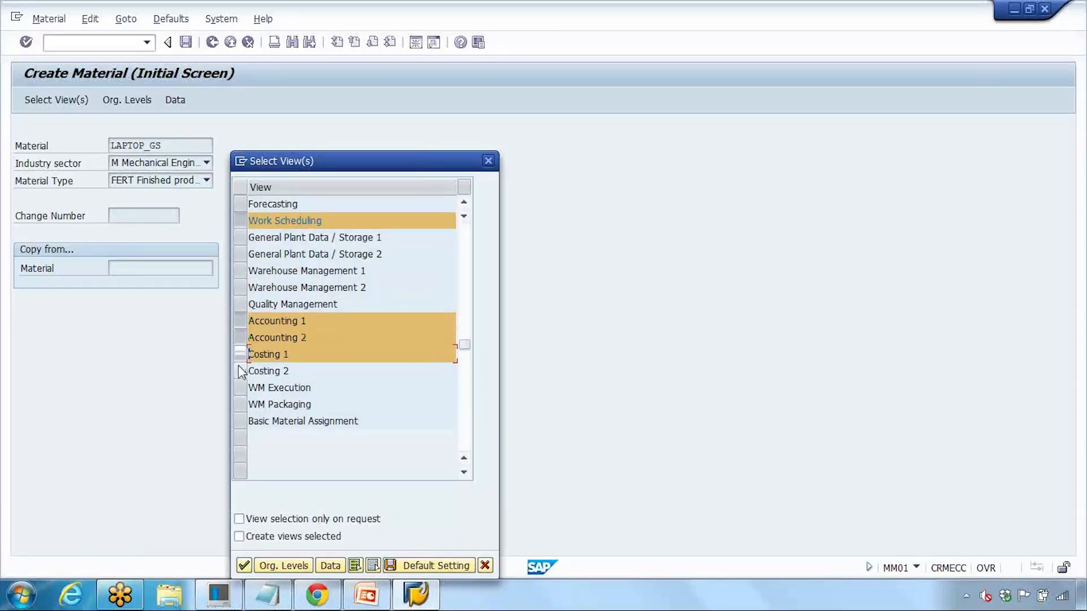
click(240, 372)
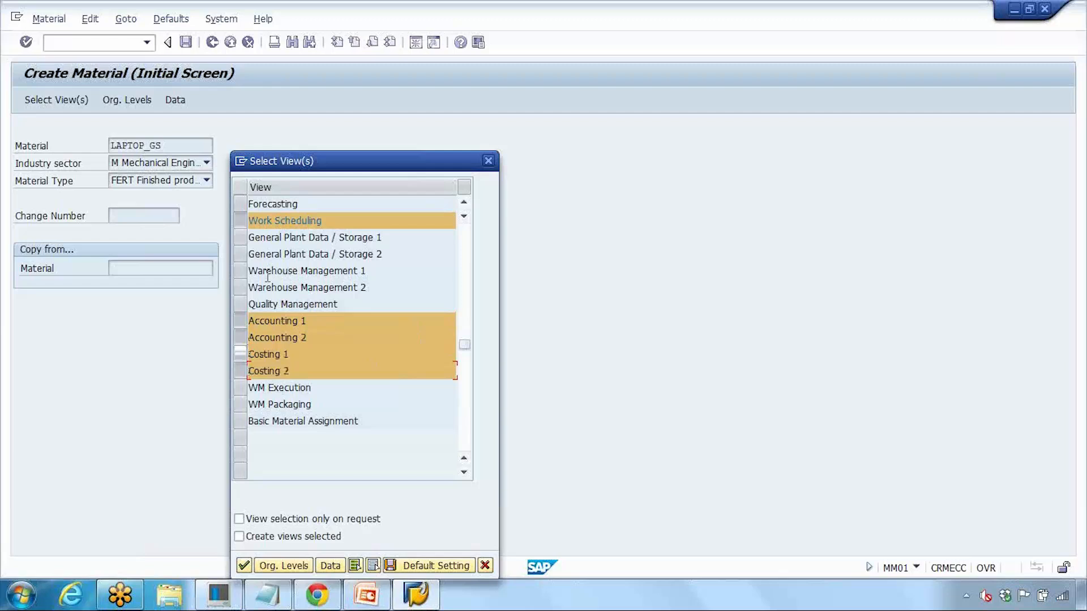
Step: Move the Select View(s) dialog higher and confirm the chosen views
drag(262, 272, 351, 271)
drag(283, 288, 371, 290)
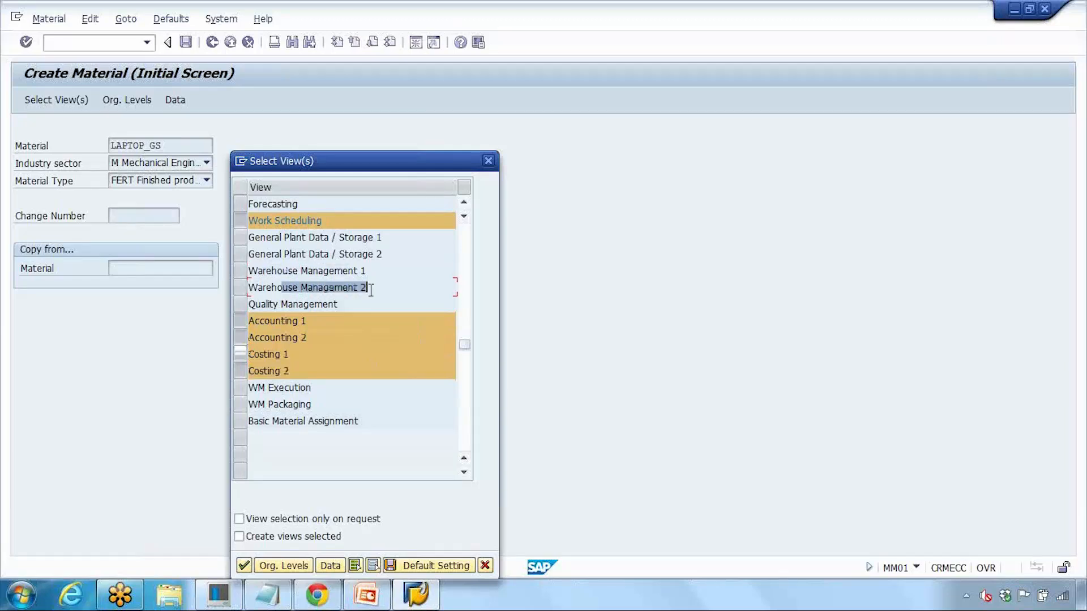
drag(281, 305, 347, 304)
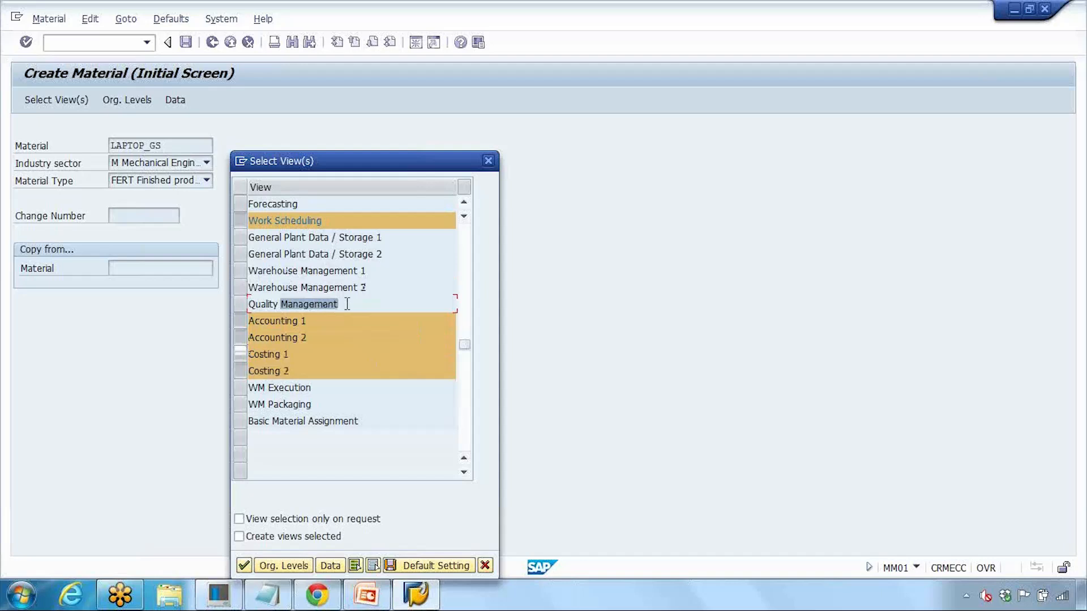
drag(467, 345, 466, 249)
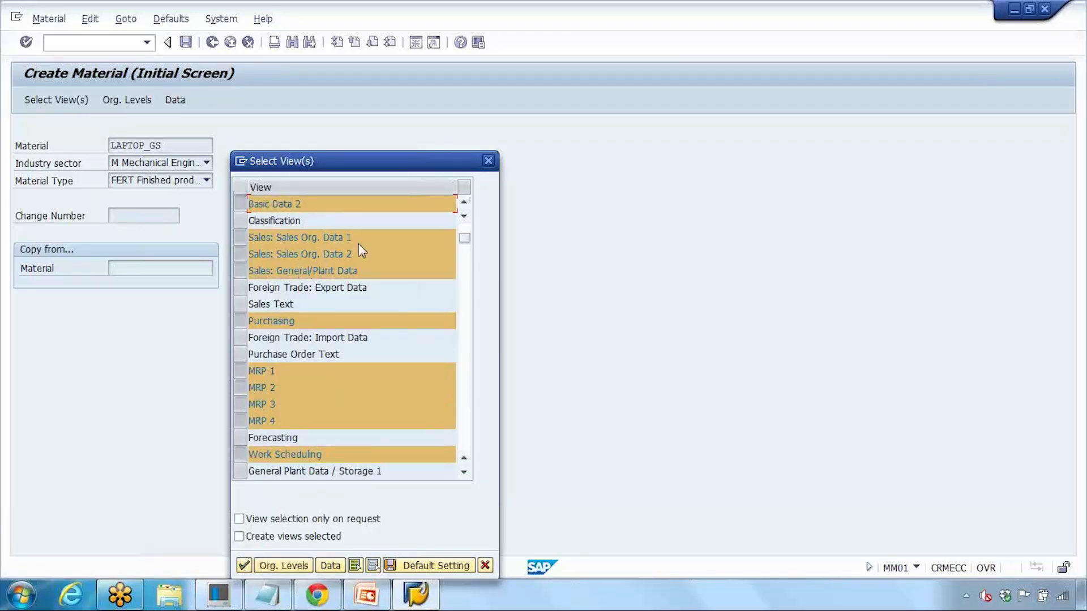
drag(402, 168, 402, 85)
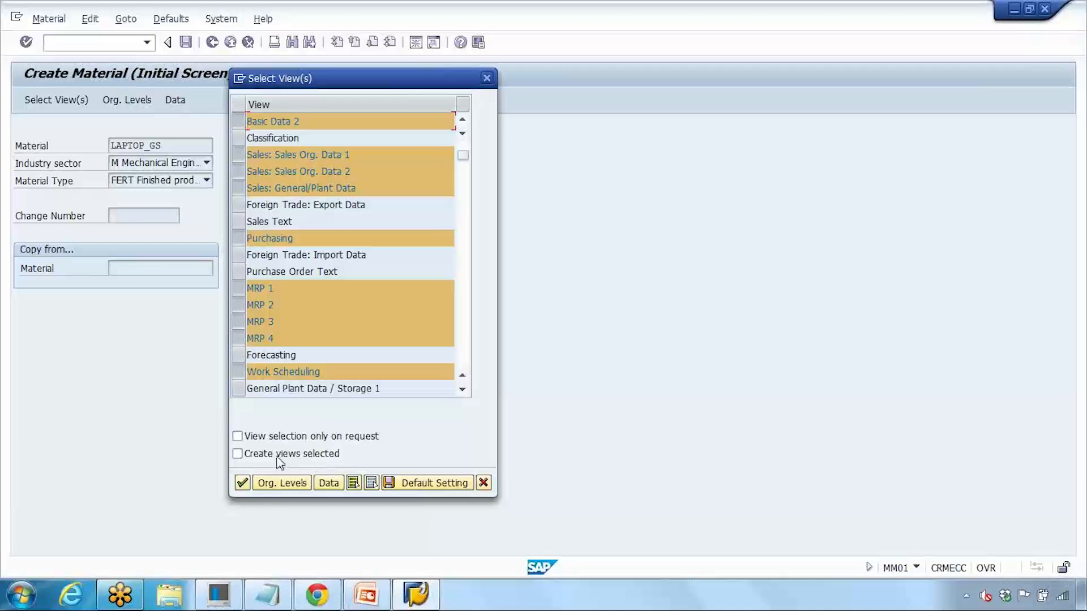
click(243, 482)
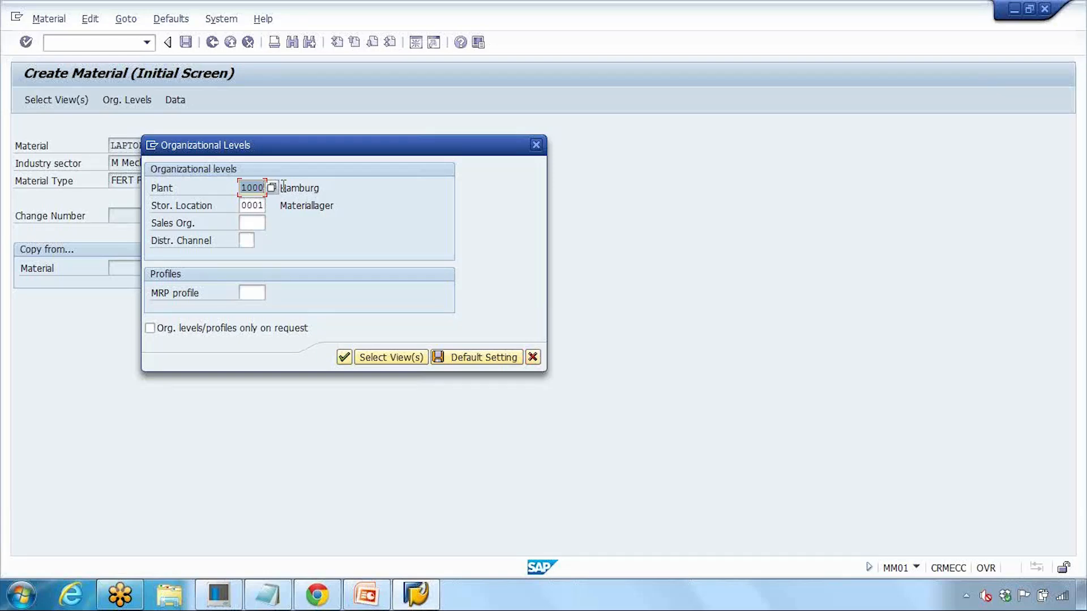
Step: Check plant 1000 and storage location 0001 against the list of possible plants
click(245, 206)
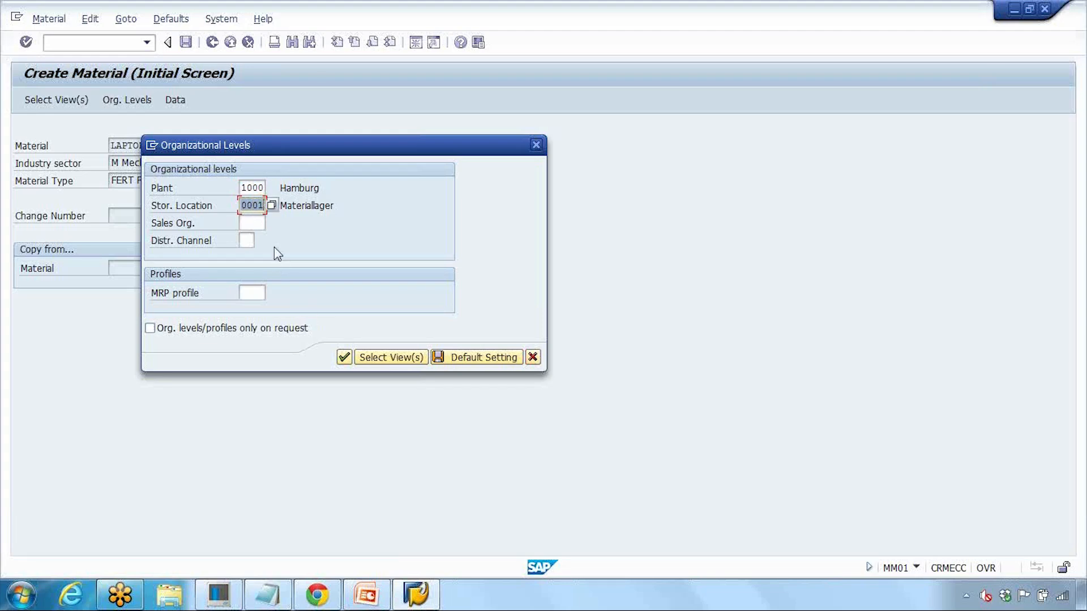
click(250, 224)
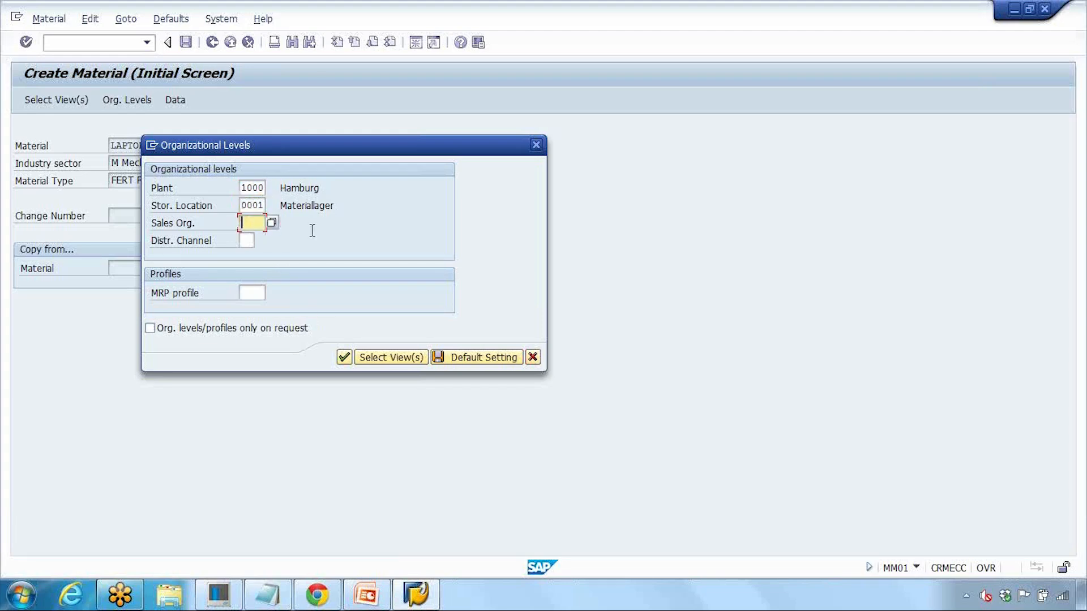
click(252, 188)
click(272, 189)
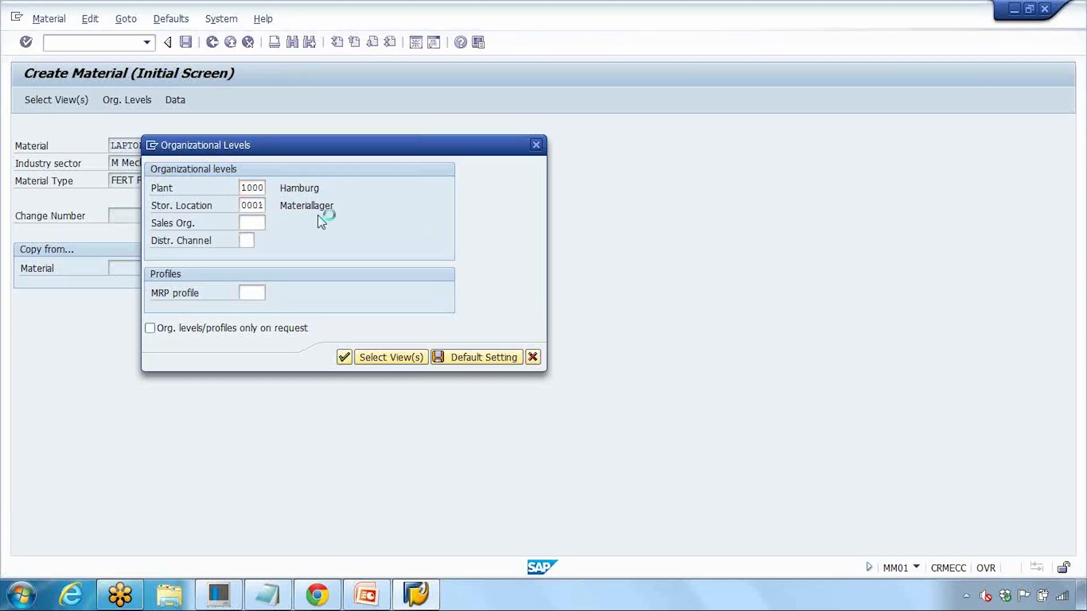
drag(318, 281, 636, 115)
scroll(566, 238, down, 10)
scroll(567, 239, down, 5)
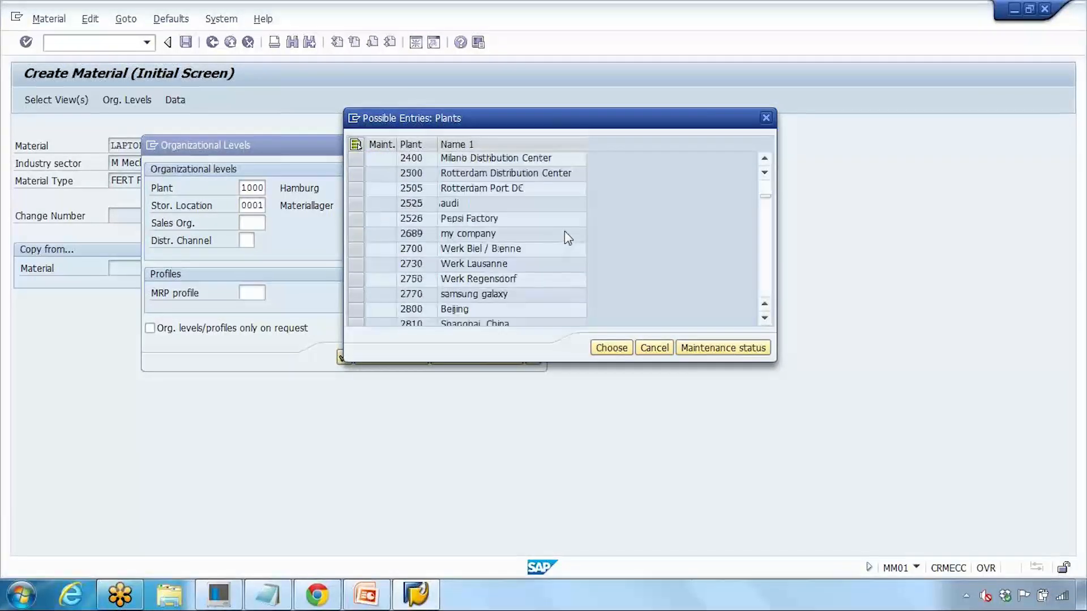
click(766, 118)
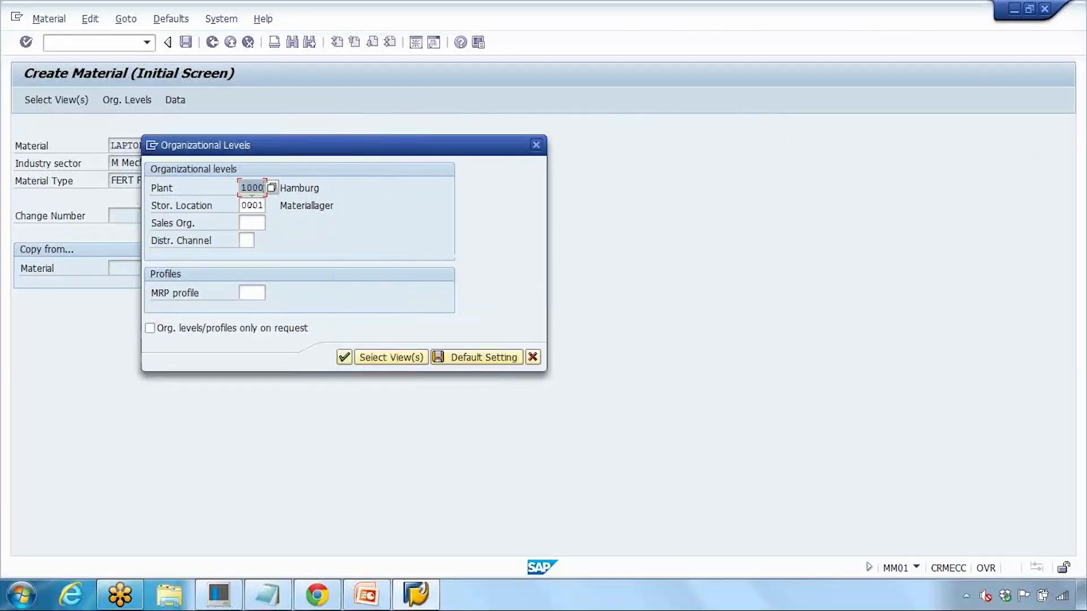
Step: Enter sales organization 1000 and distribution channel 10, then confirm the organizational levels
click(251, 223)
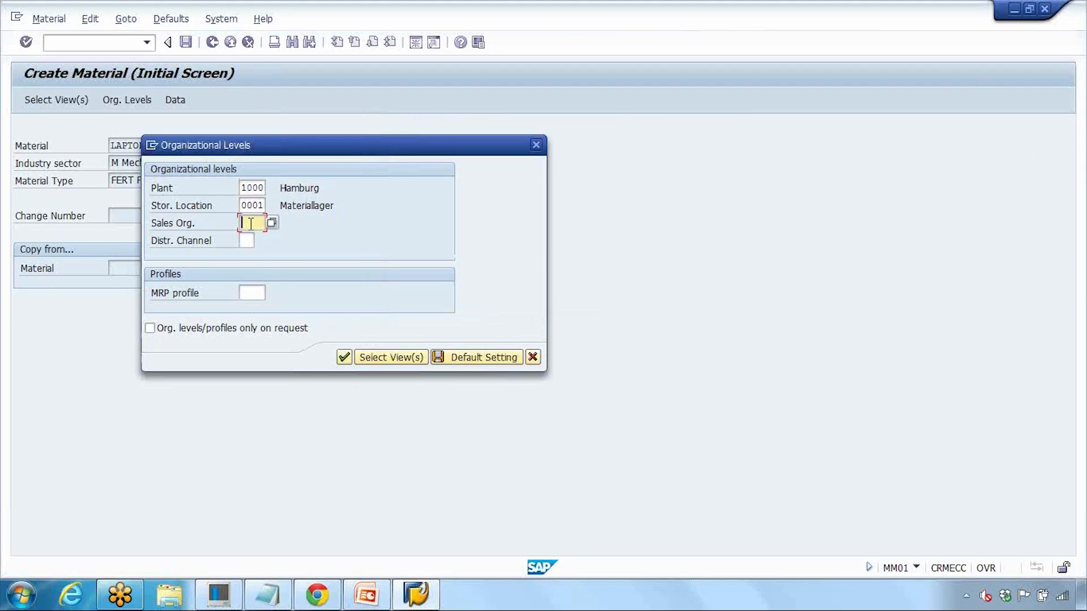
click(272, 222)
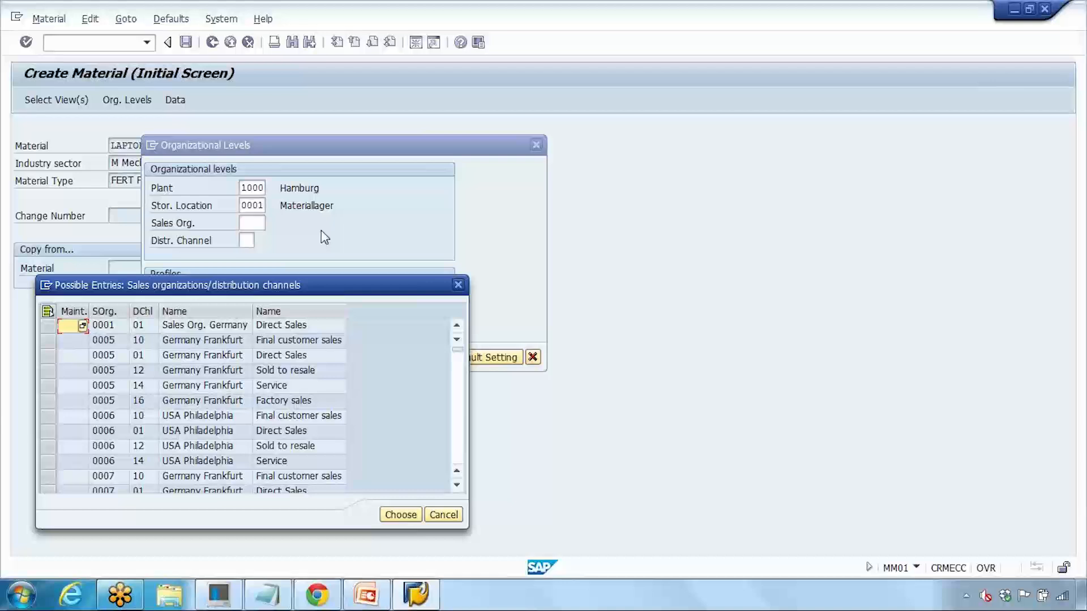
scroll(317, 269, down, 1)
click(457, 285)
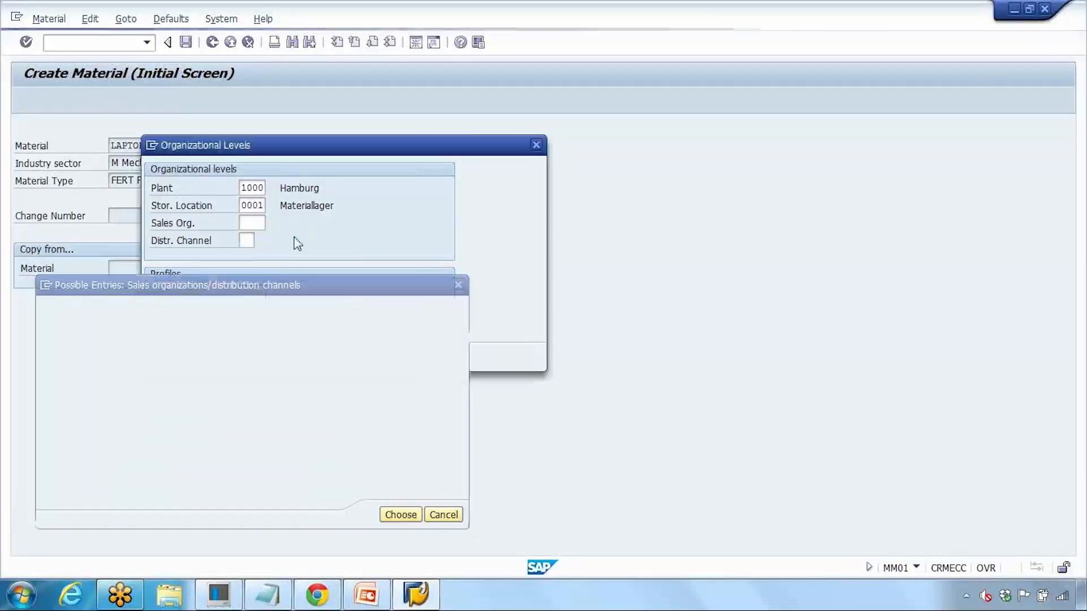
text(1000)
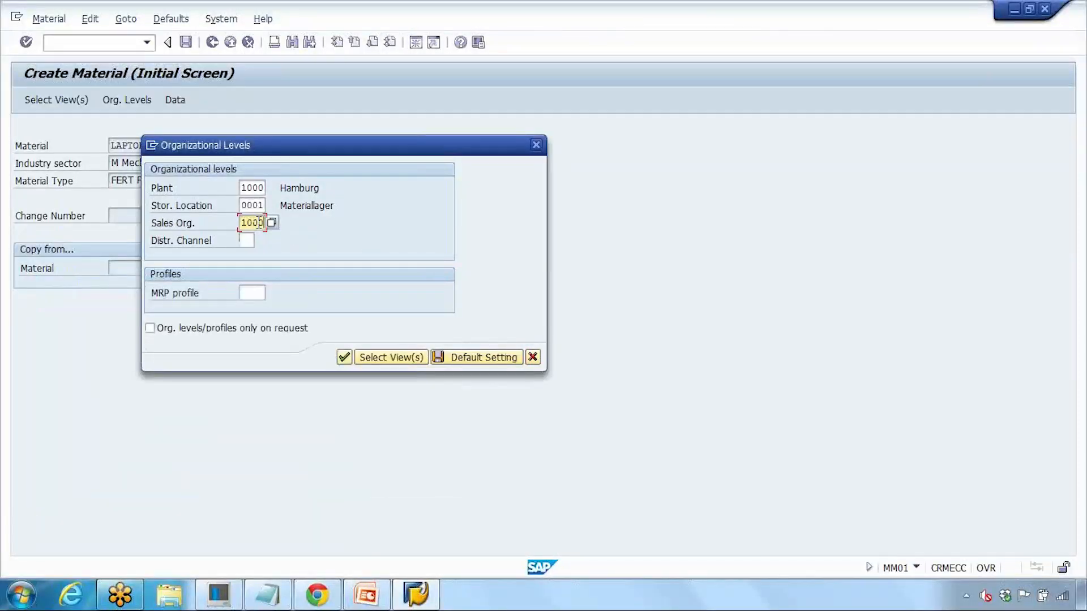
click(247, 241)
text(10)
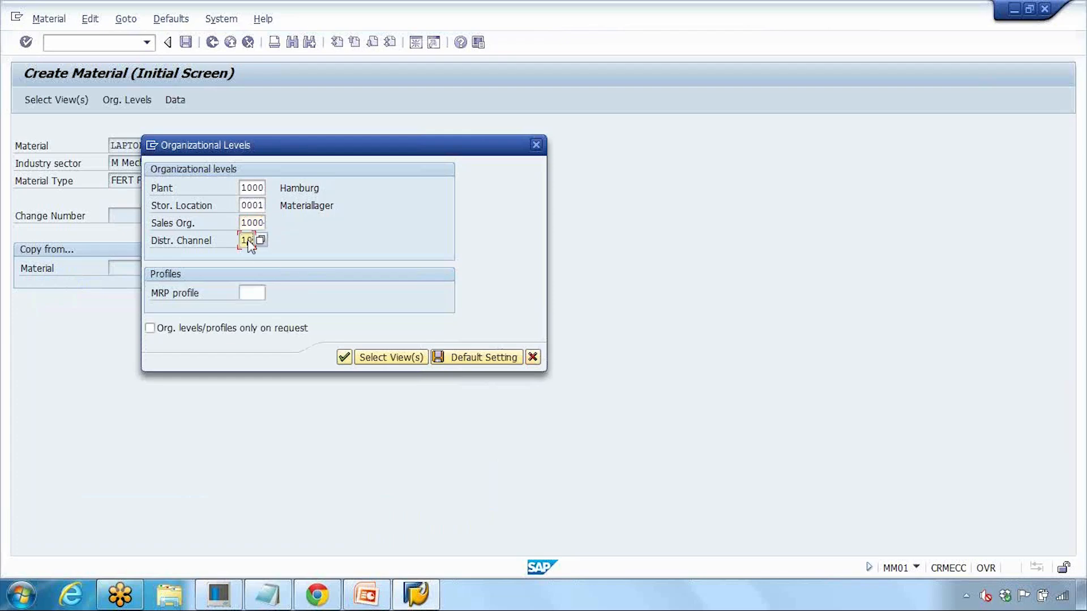
click(347, 360)
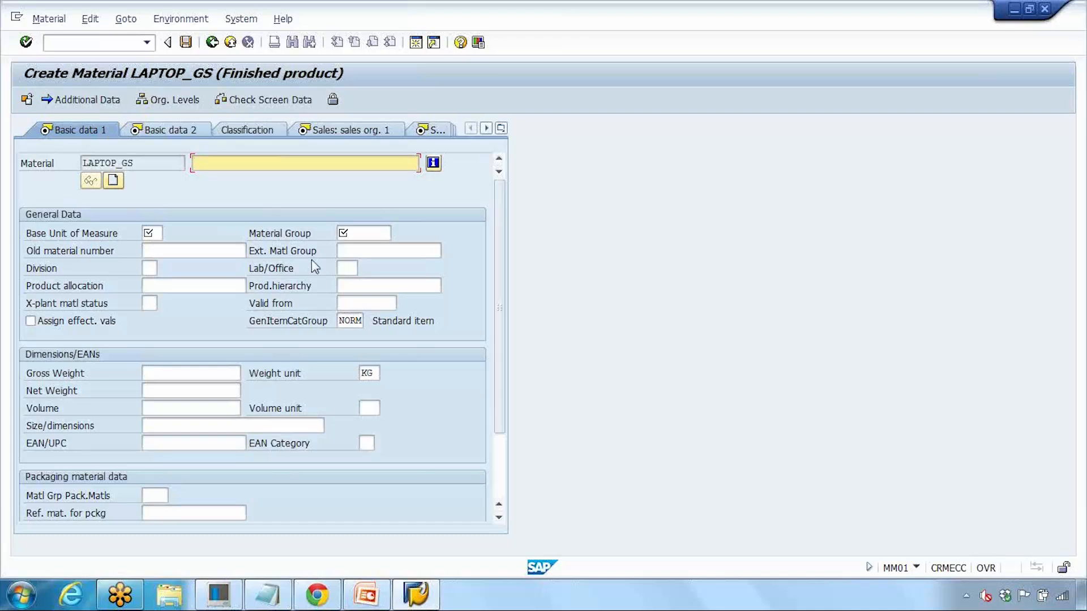
Step: Enter 'Laptop 15 inch GS' as the material description on the Basic data 1 view
click(346, 233)
click(344, 250)
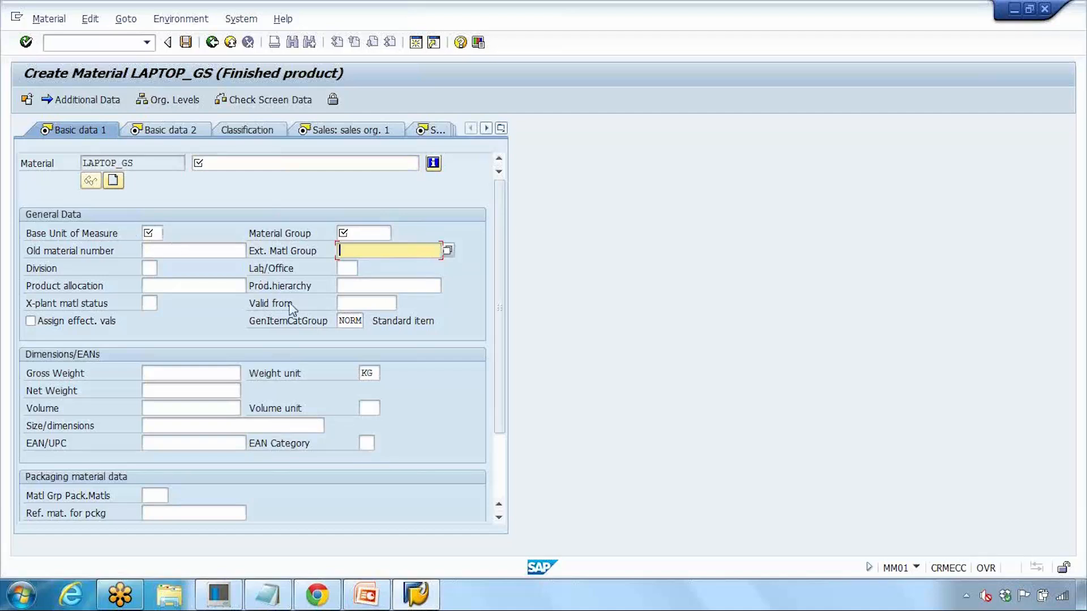
click(212, 164)
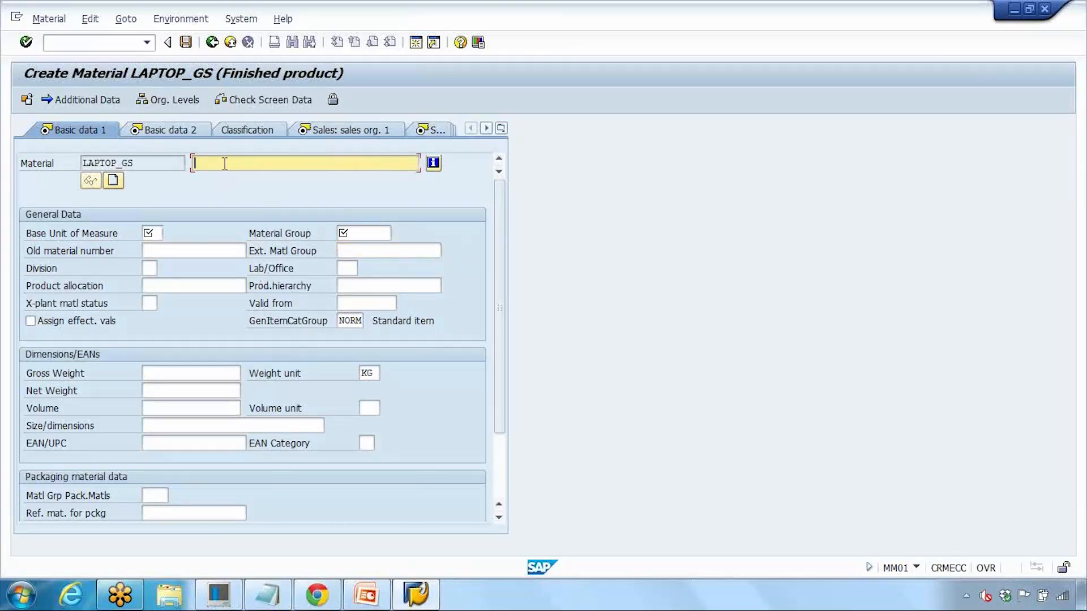
text(Lapto)
text(p 15 in)
text(ch.)
text(GS)
click(150, 232)
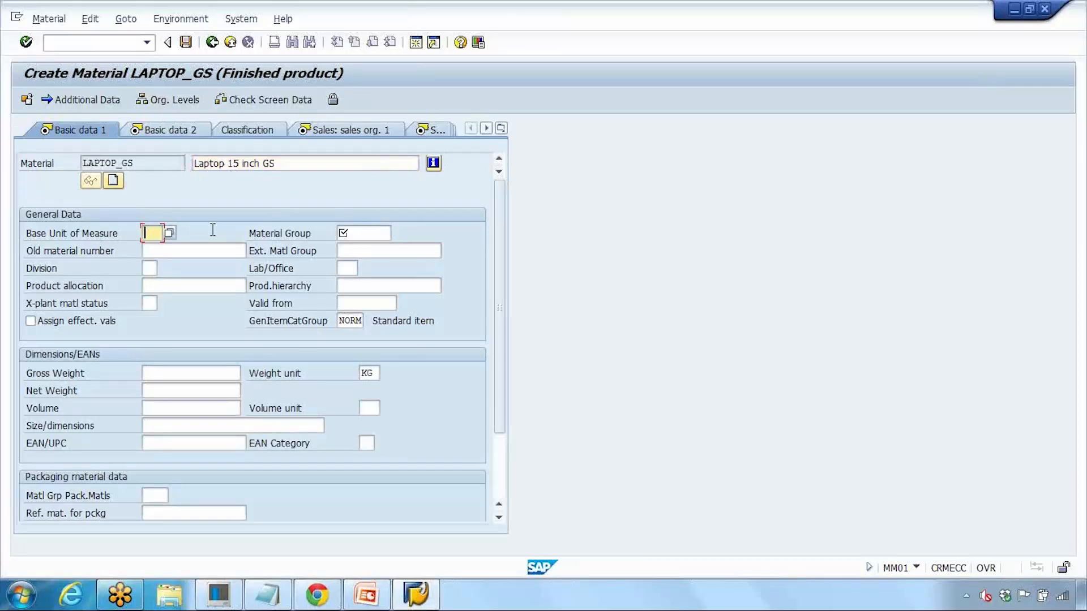
Step: Choose EA (Each) from the units-of-measure value list as LAPTOP_GS's base unit
click(169, 233)
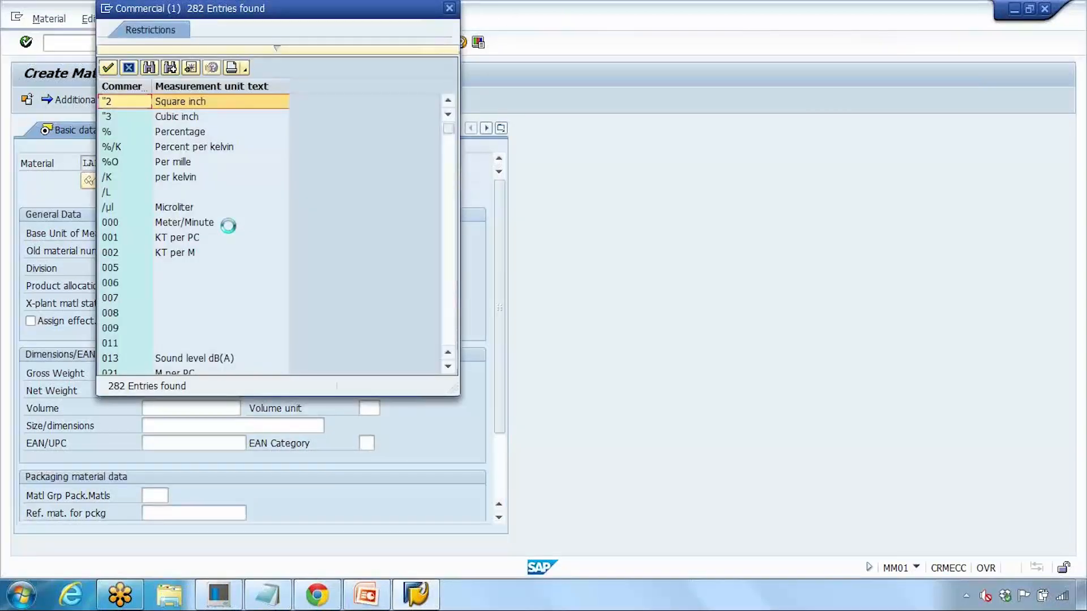
scroll(226, 224, down, 3)
scroll(228, 225, down, 15)
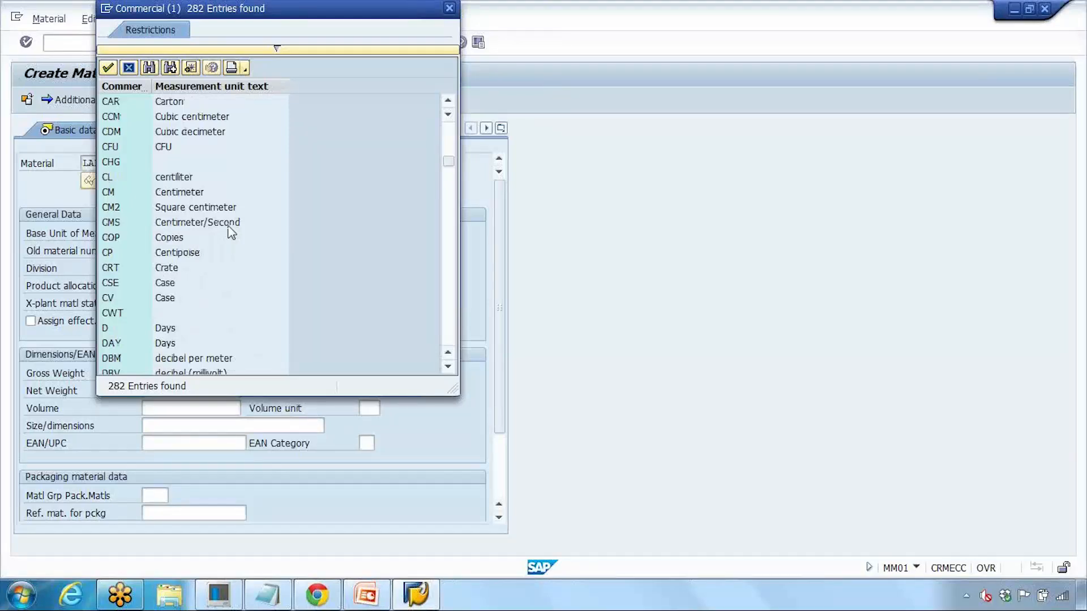
scroll(230, 229, down, 20)
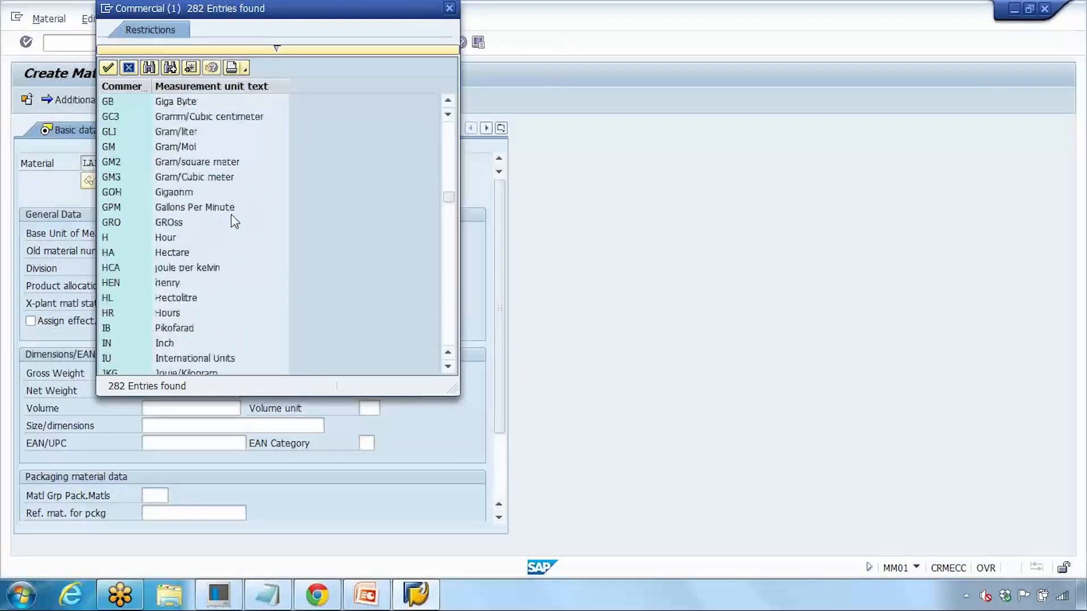
scroll(235, 222, down, 12)
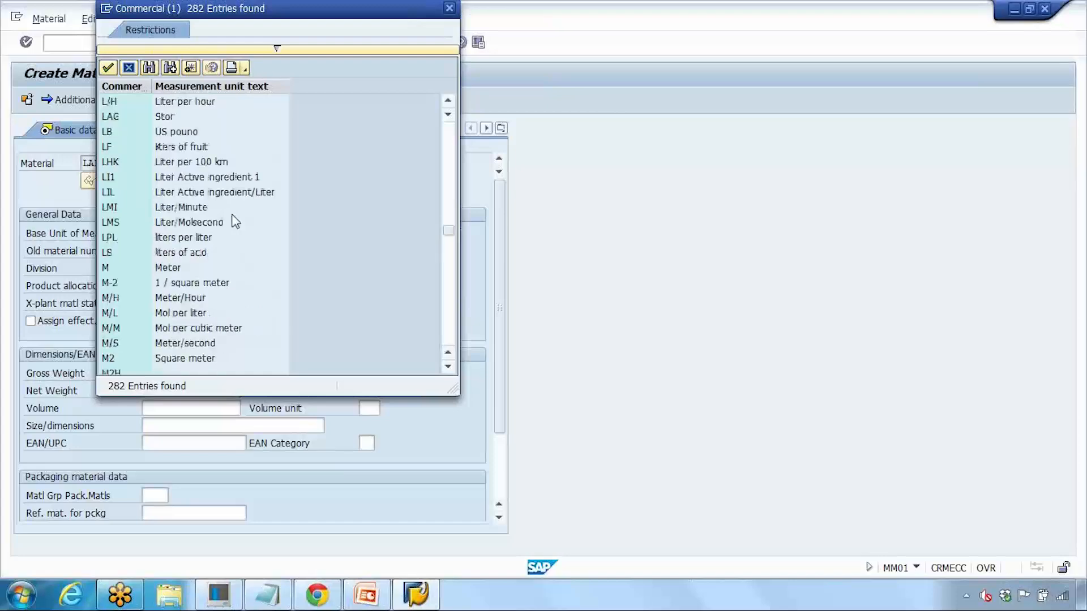
scroll(235, 222, down, 2)
drag(349, 11, 517, 116)
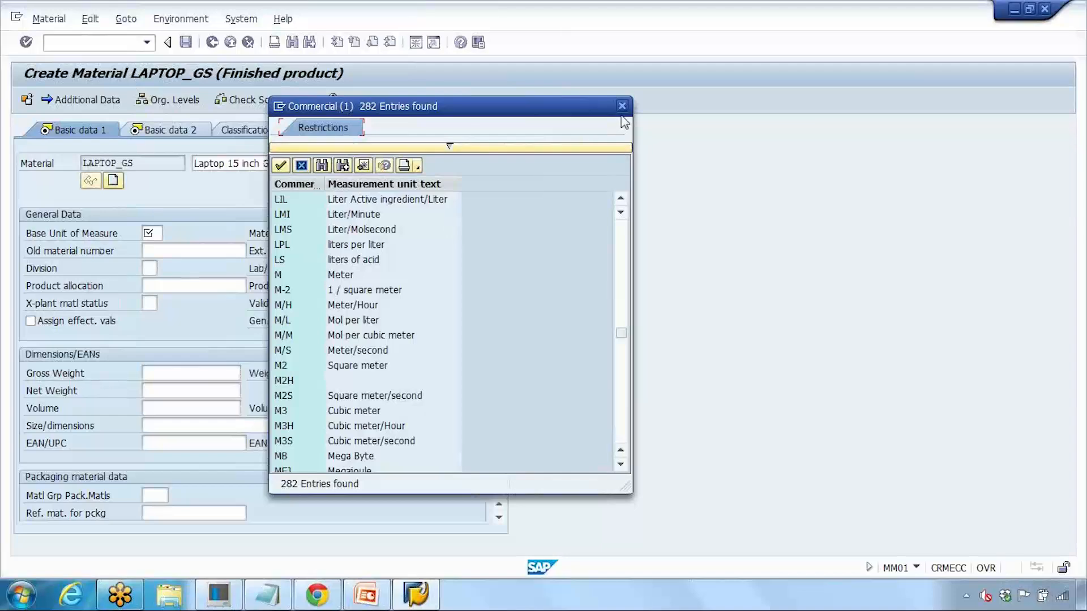
scroll(516, 213, down, 10)
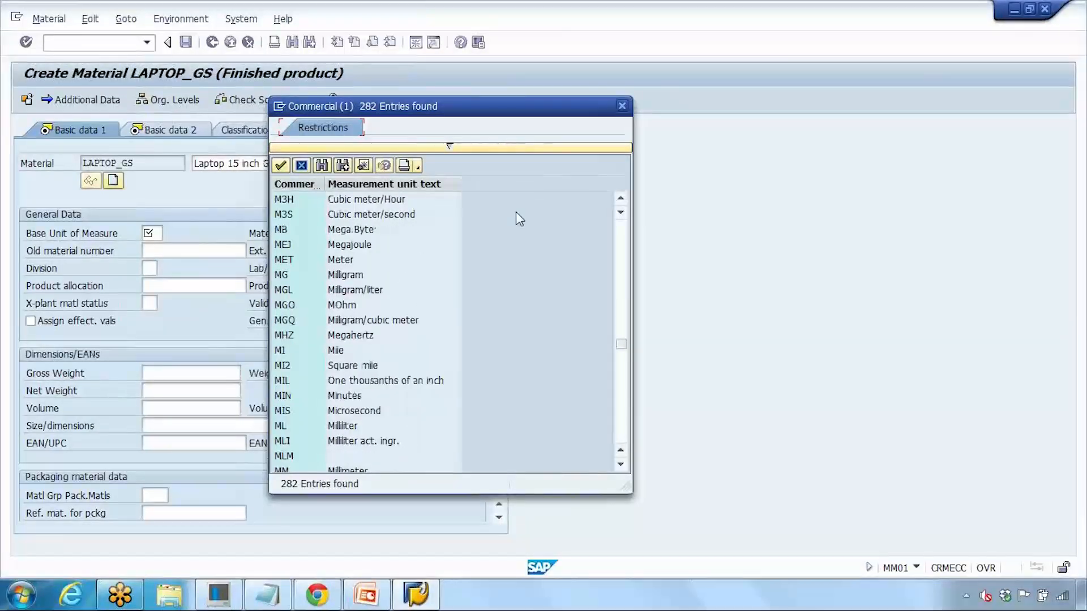
scroll(515, 212, up, 15)
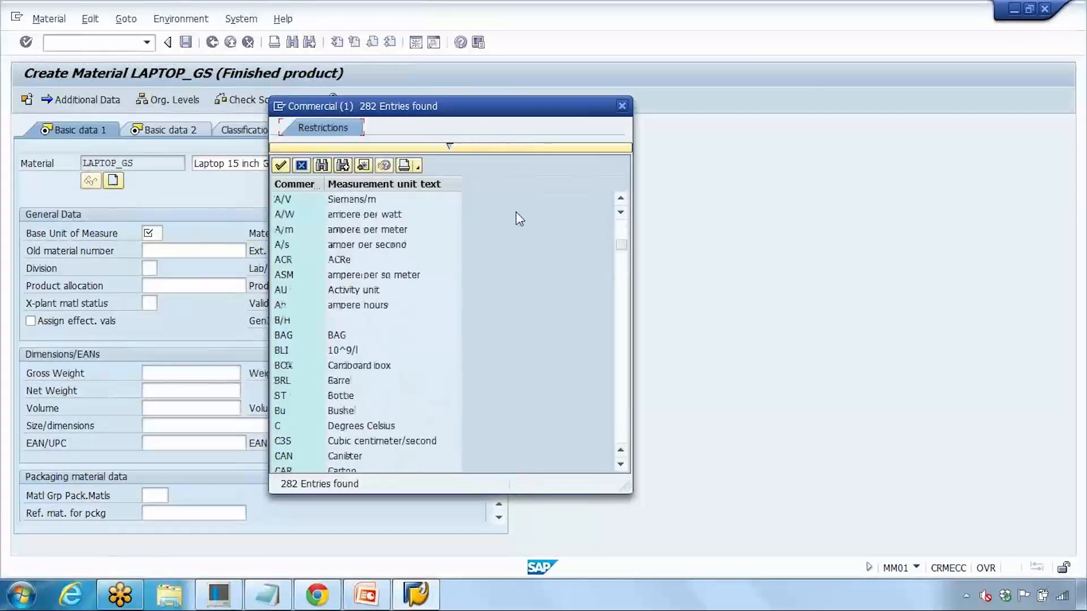
scroll(515, 211, down, 20)
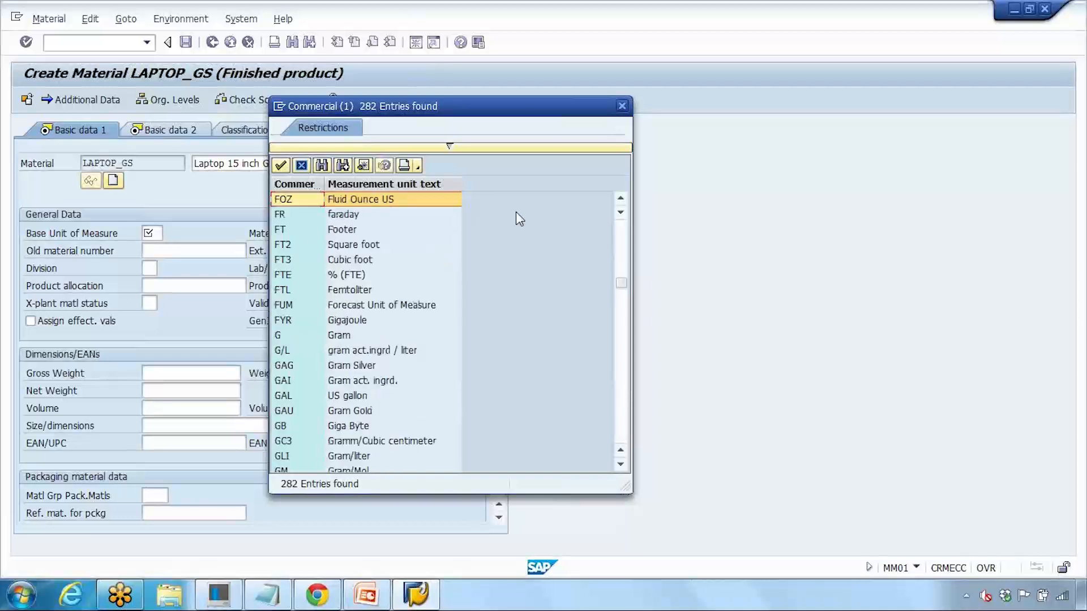
scroll(515, 213, up, 10)
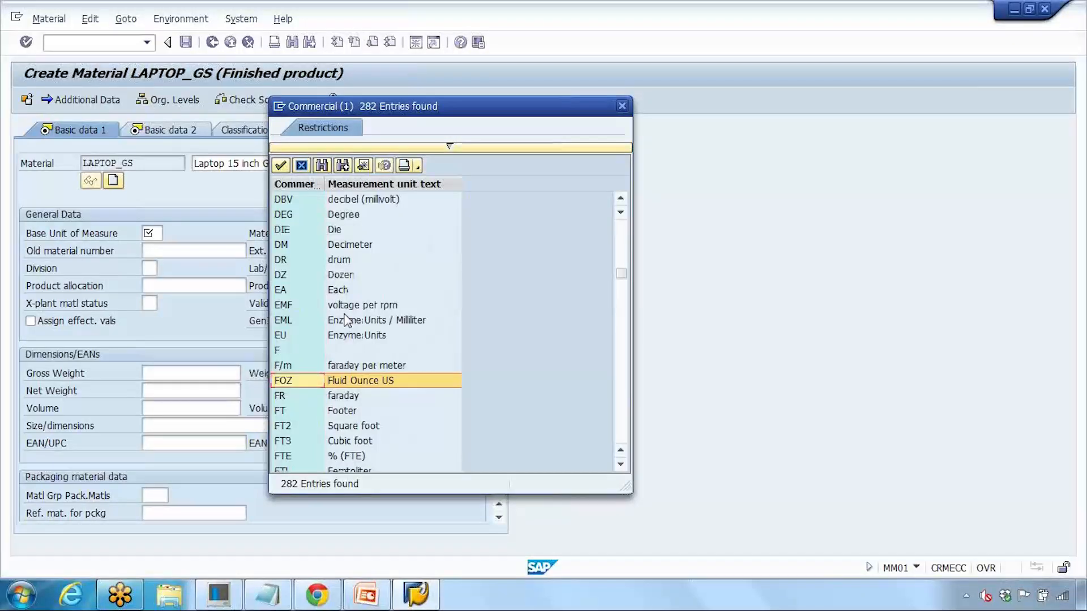
click(319, 289)
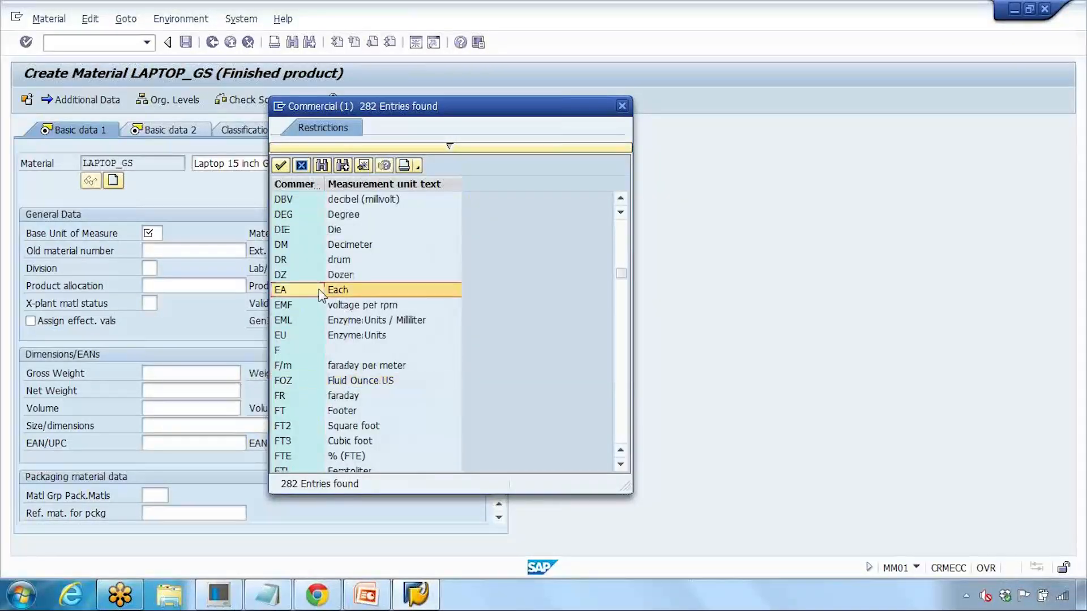
double_click(367, 289)
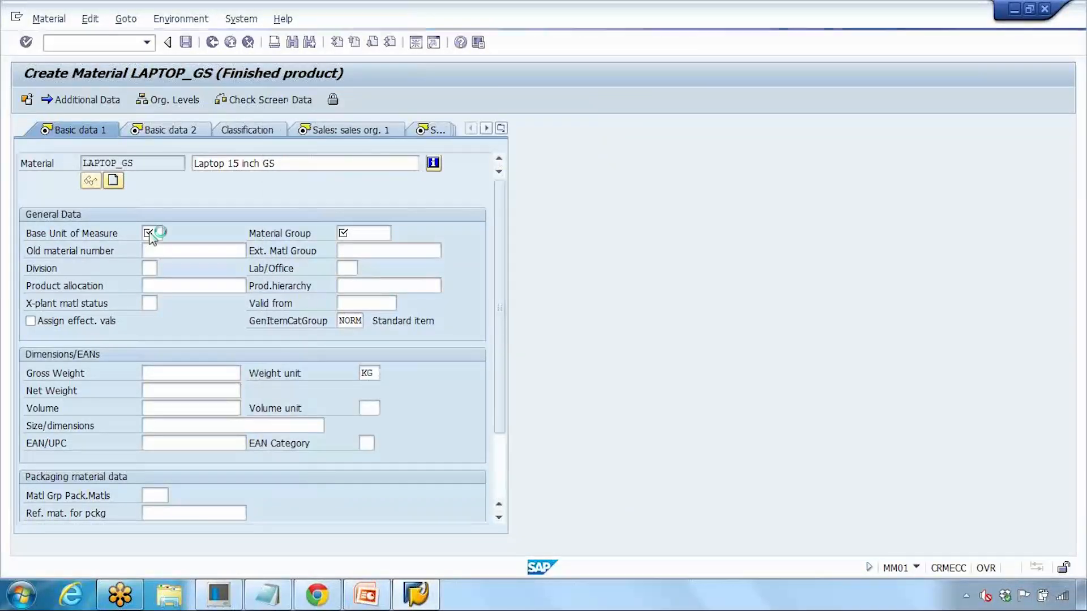
Step: Pick 00103 Electronics from the Material Group search list for LAPTOP_GS
click(264, 234)
click(368, 234)
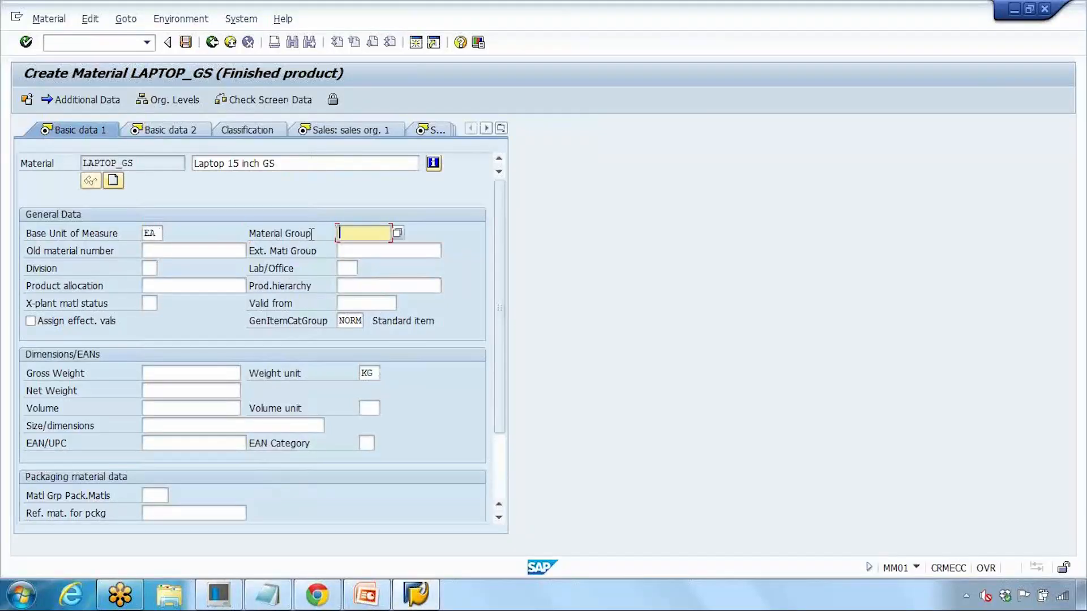
click(399, 234)
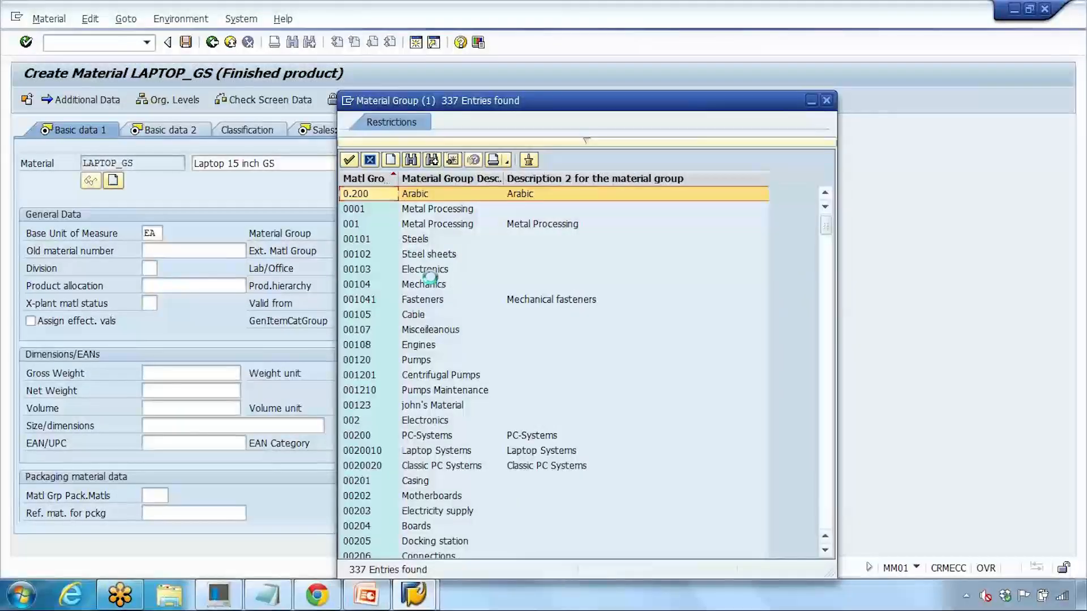
click(421, 271)
double_click(451, 274)
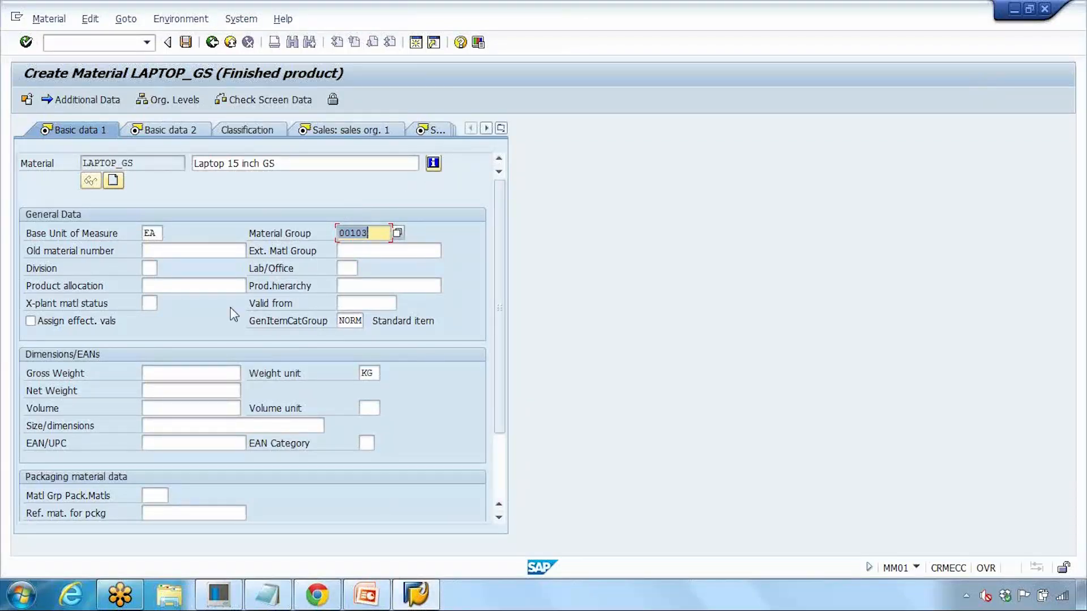
Step: Enter gross weight 1, net weight 1 and volume 1 with unit m3, then continue
click(202, 374)
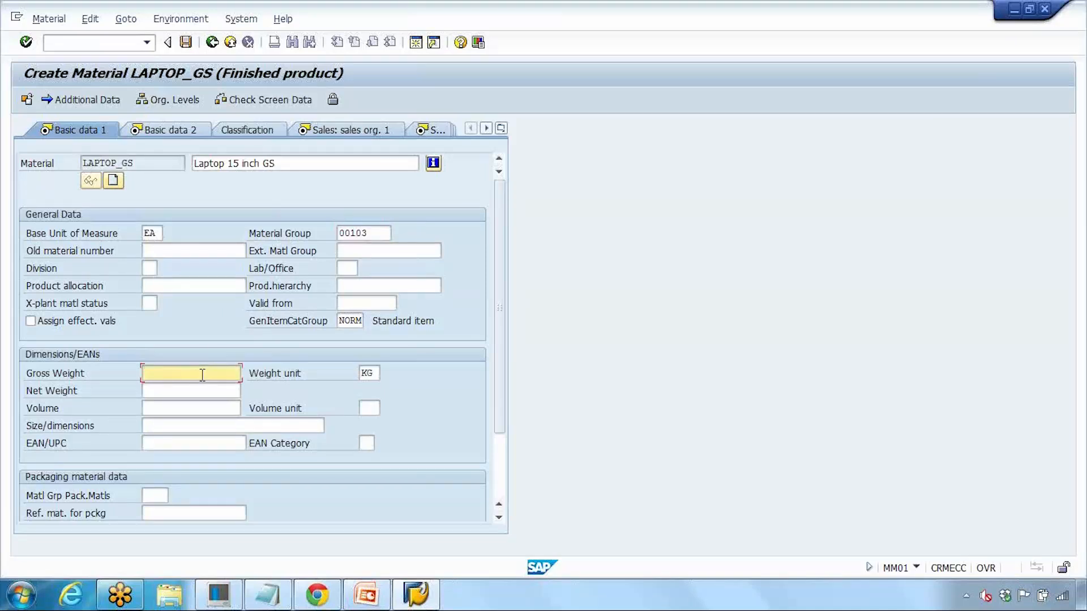
text(1)
key(Tab)
text(1)
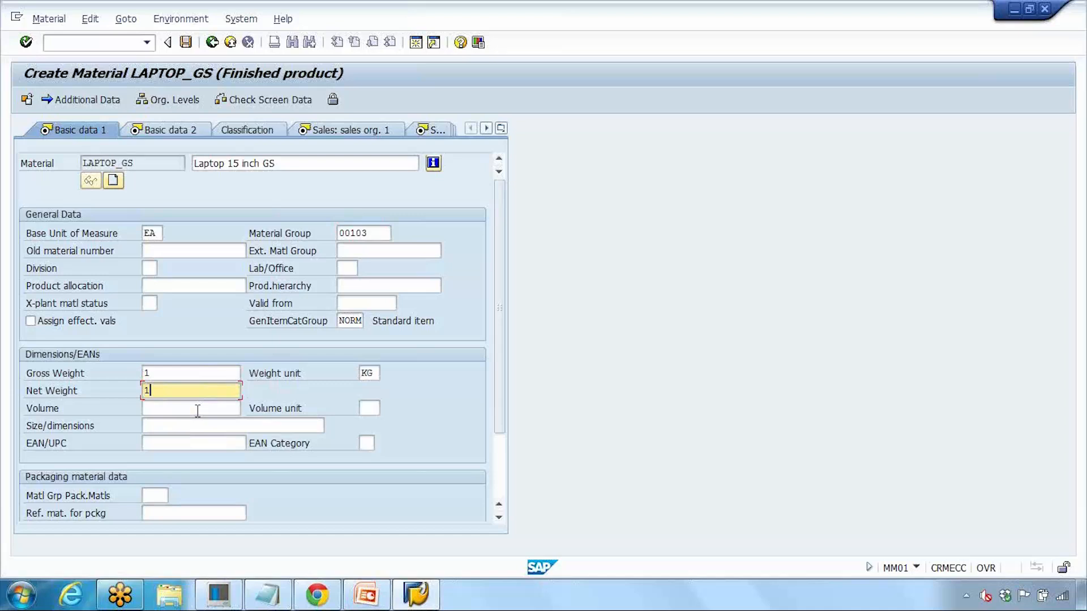
click(197, 411)
text(1)
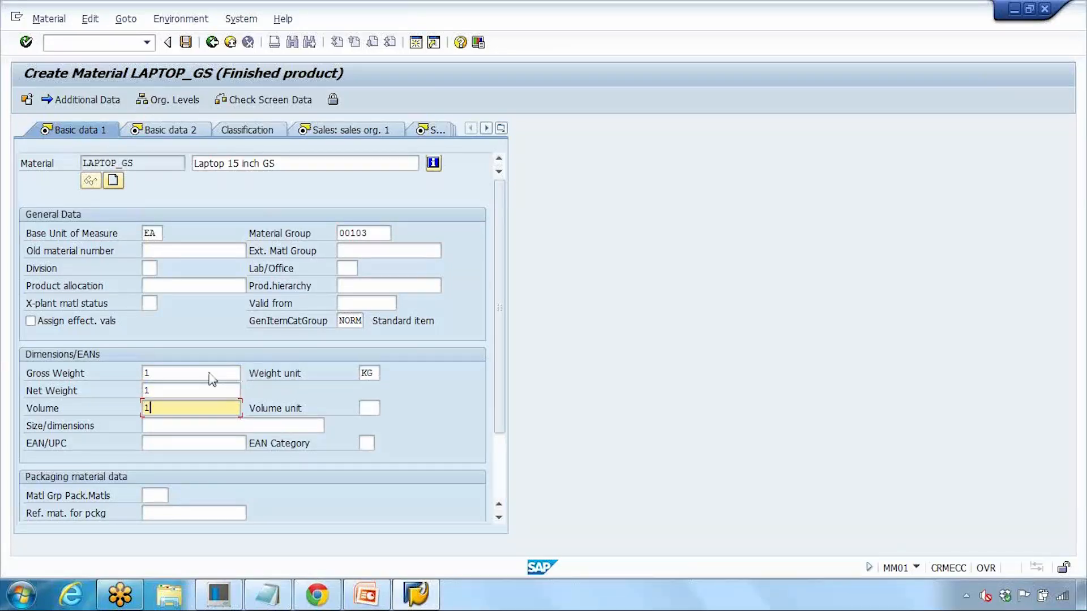
key(Return)
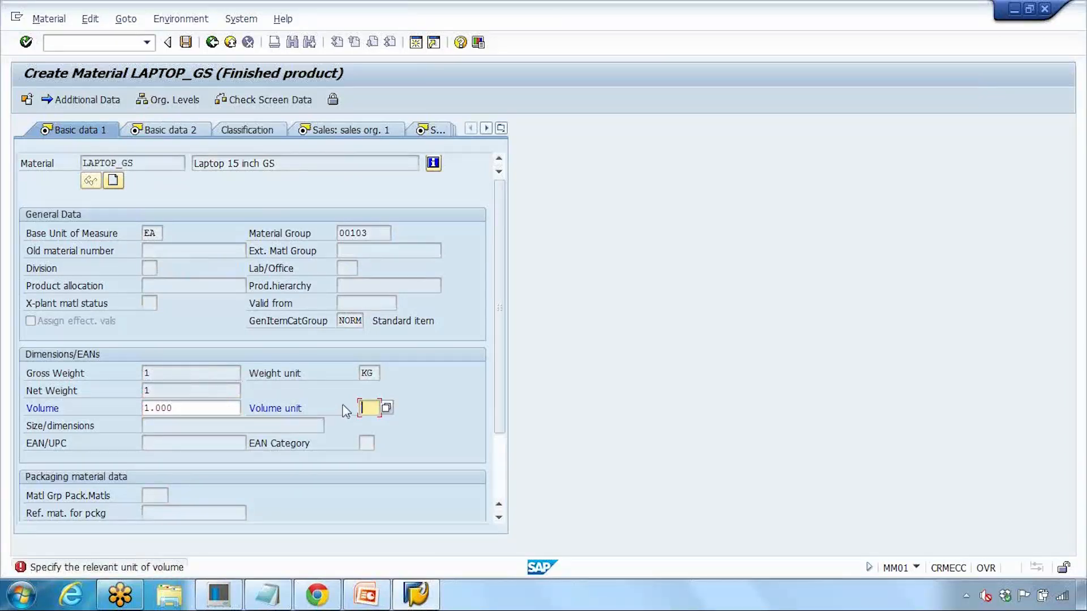
text(m3)
key(Return)
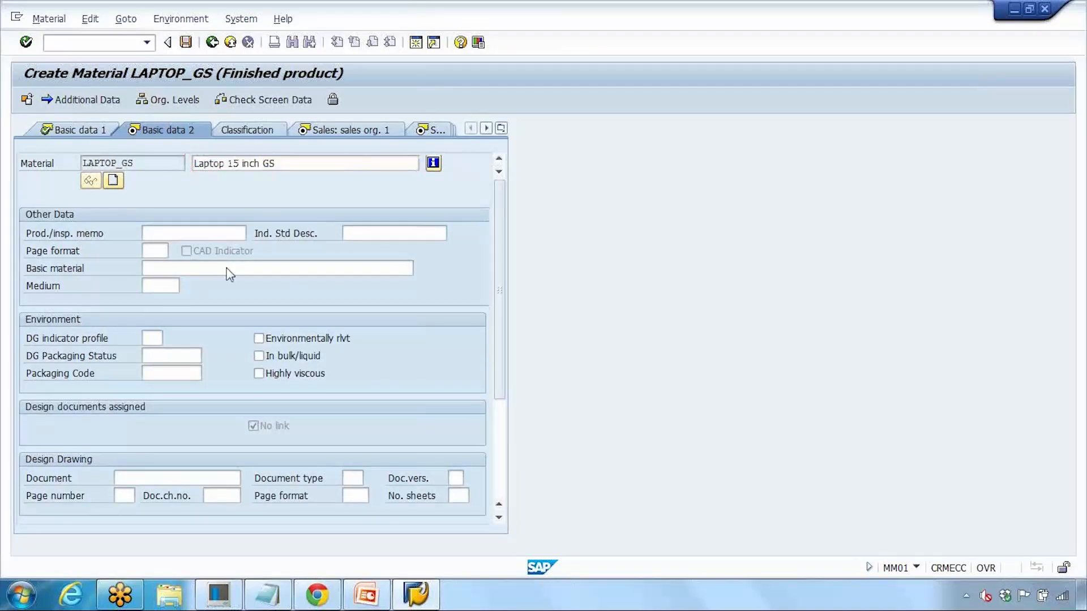
Step: Pass Basic data 2 and Sales: sales org. 1 to reach the Tax data screen
key(Return)
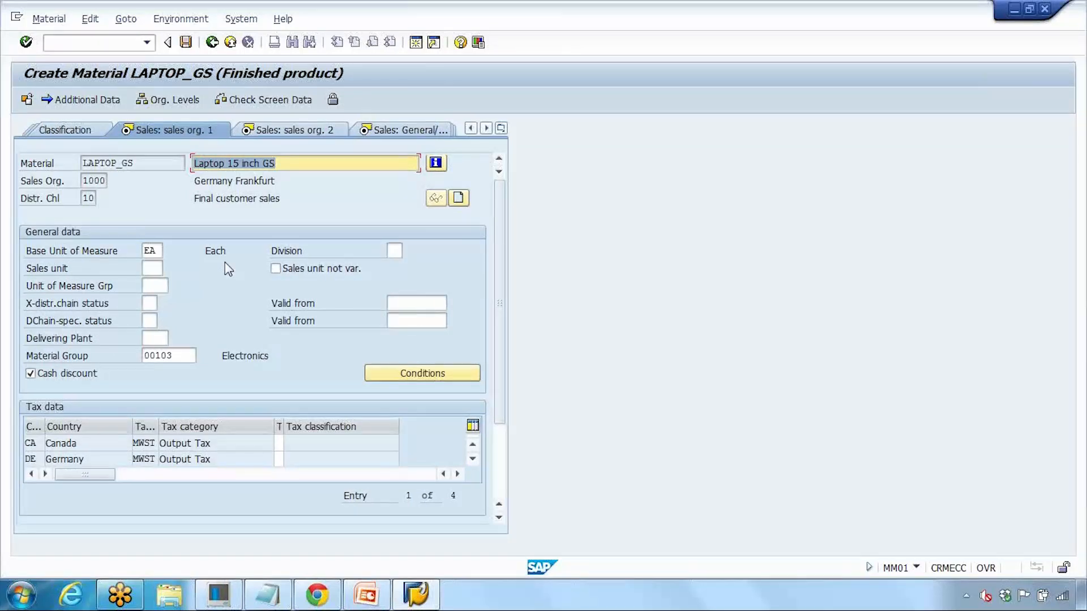
key(Return)
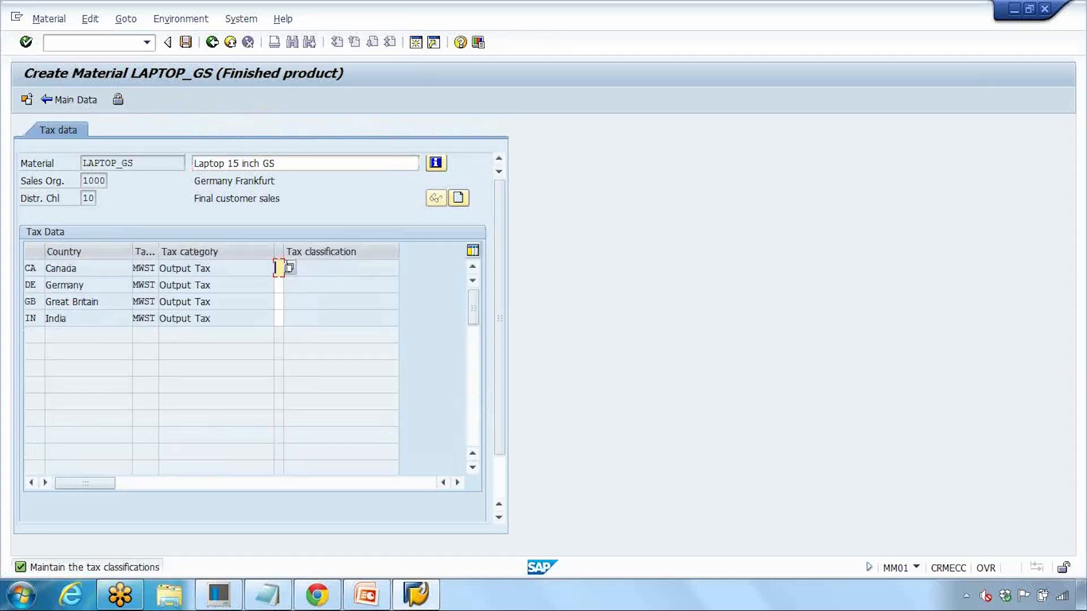
Step: Set tax classification 1 (Full Tax) for Canada, Germany, Great Britain and India
click(288, 268)
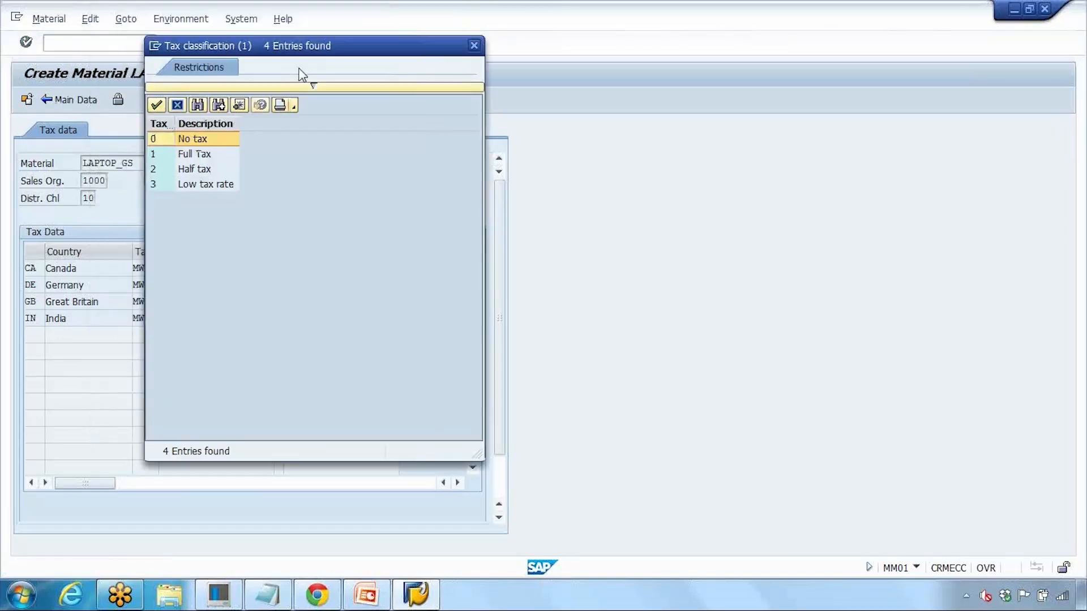
double_click(369, 201)
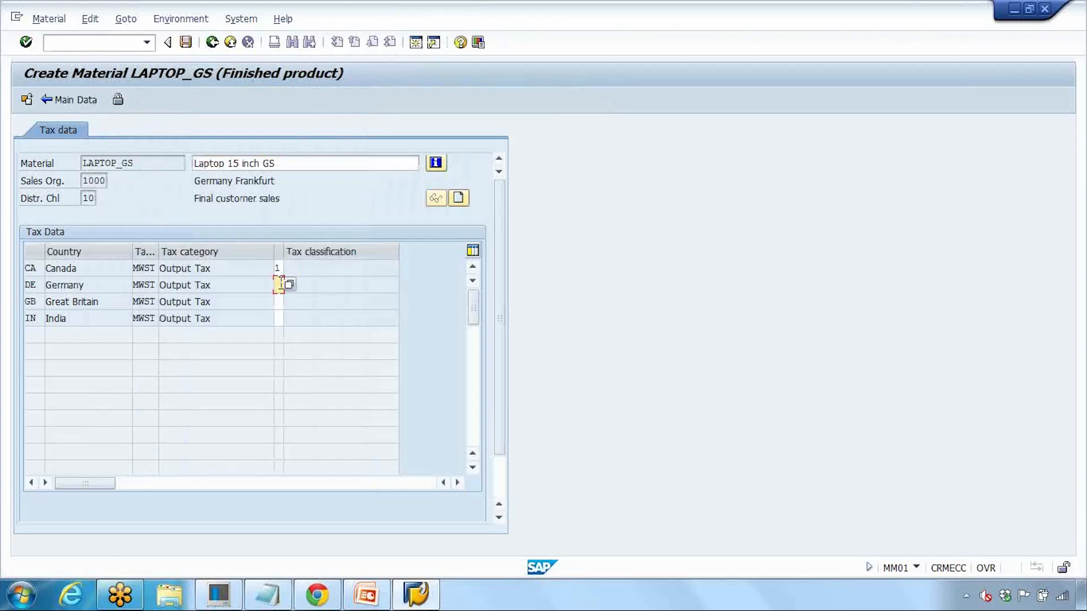
key(Tab)
text(1)
key(Tab)
text(1)
key(Return)
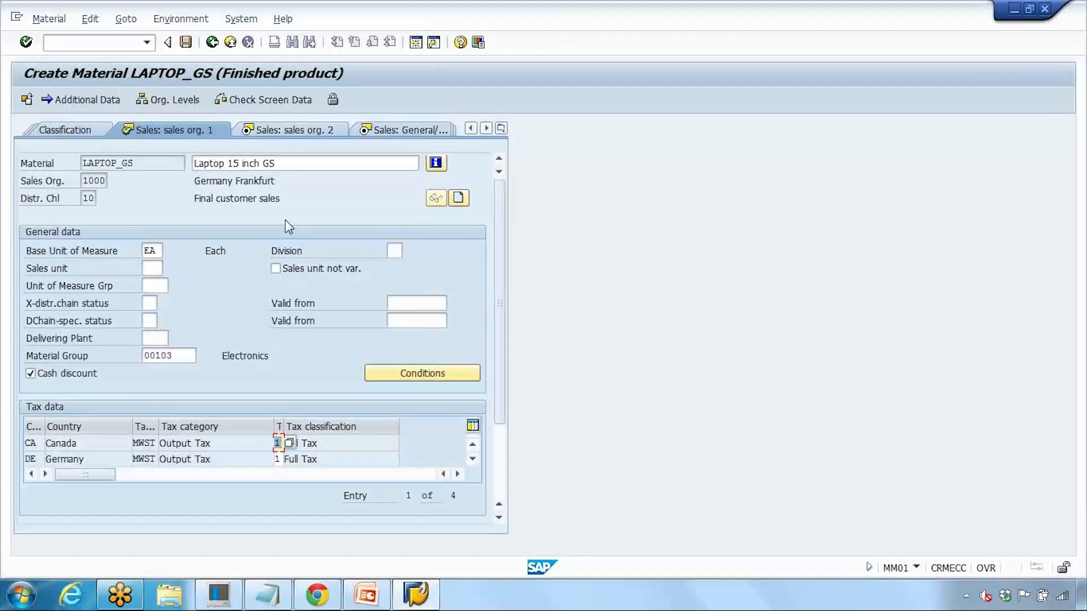
Step: Advance through Sales org. 2, Sales: General/Plant and Purchasing views to MRP 1
key(Return)
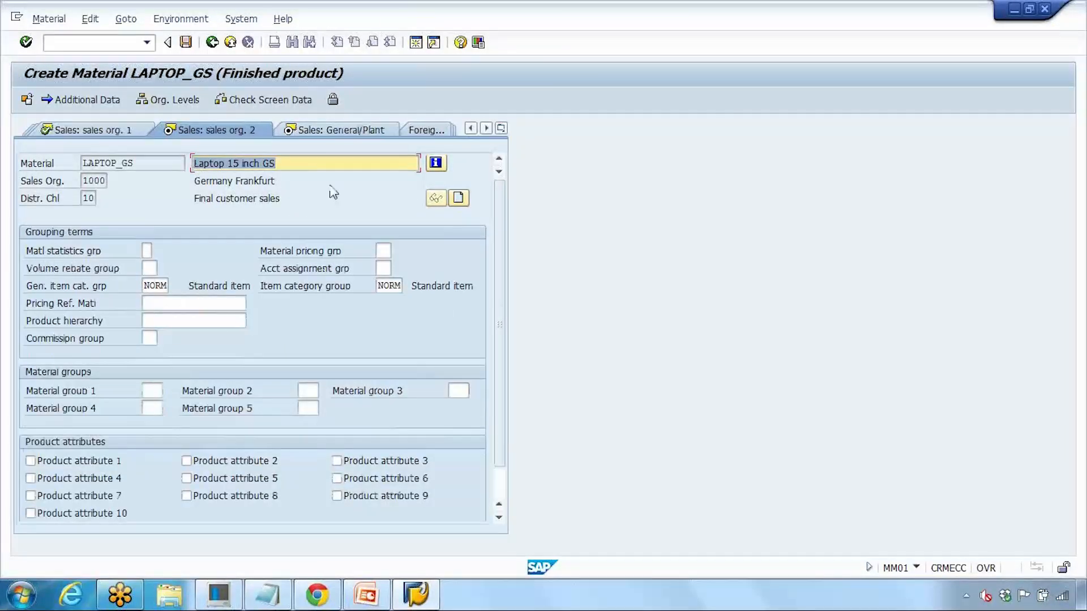
key(Return)
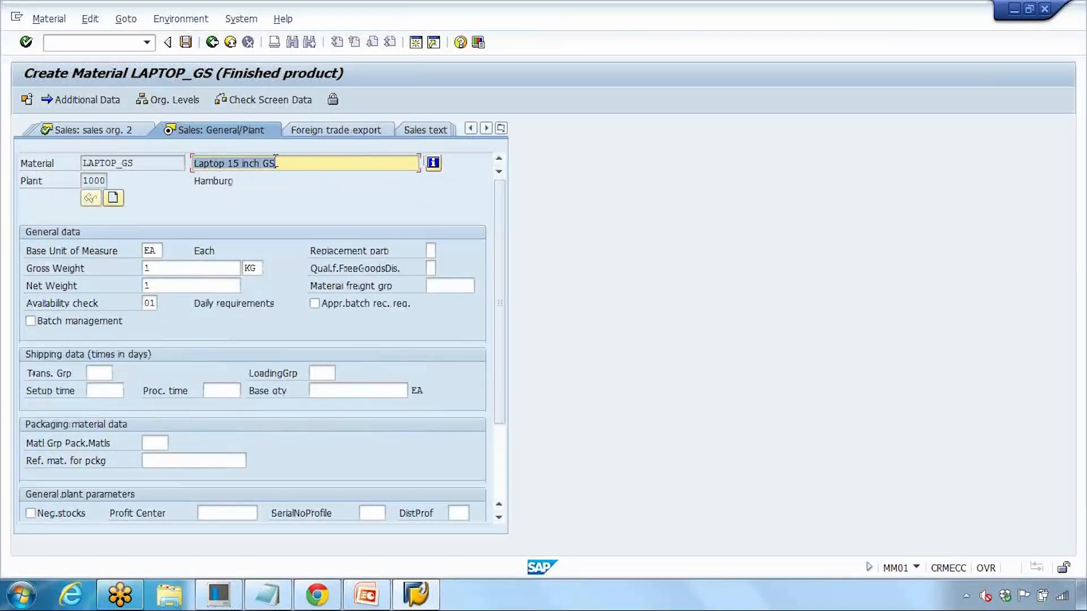
key(Return)
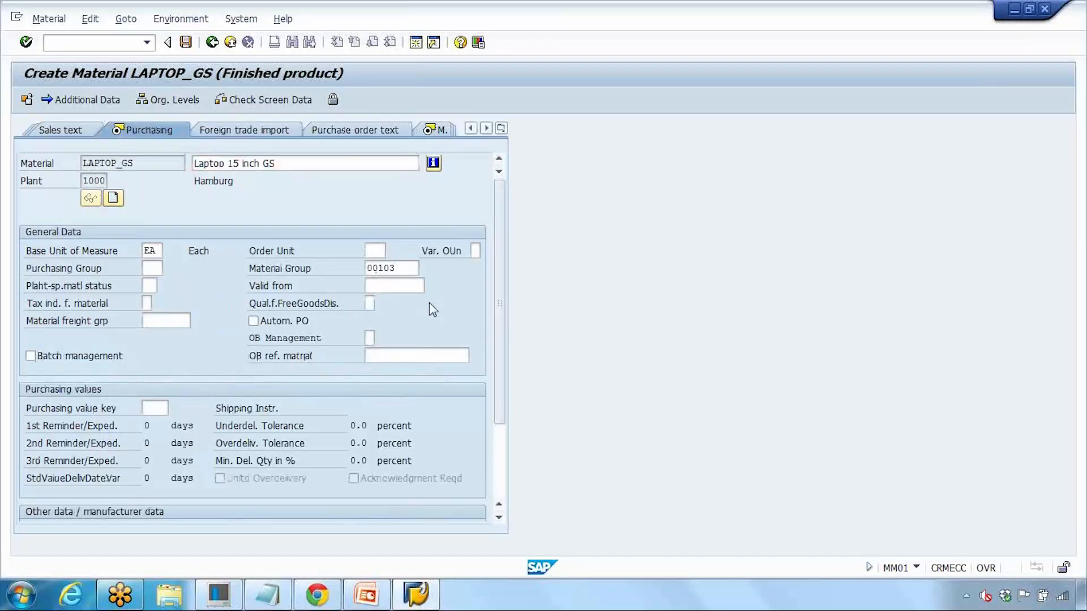
key(Return)
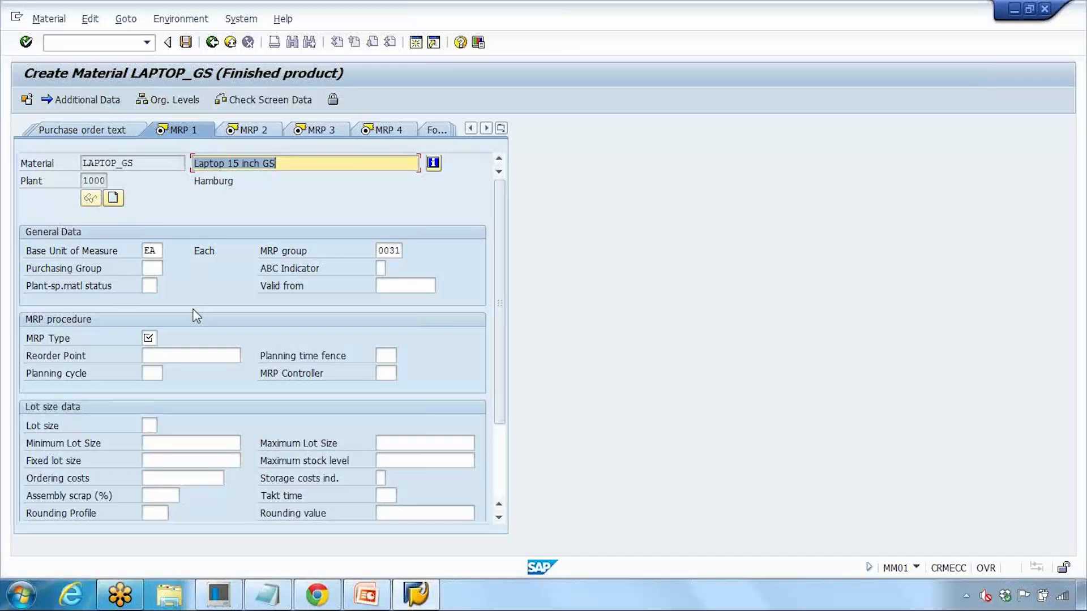
Step: Choose MRP type PD on the MRP 1 view
click(156, 337)
click(164, 338)
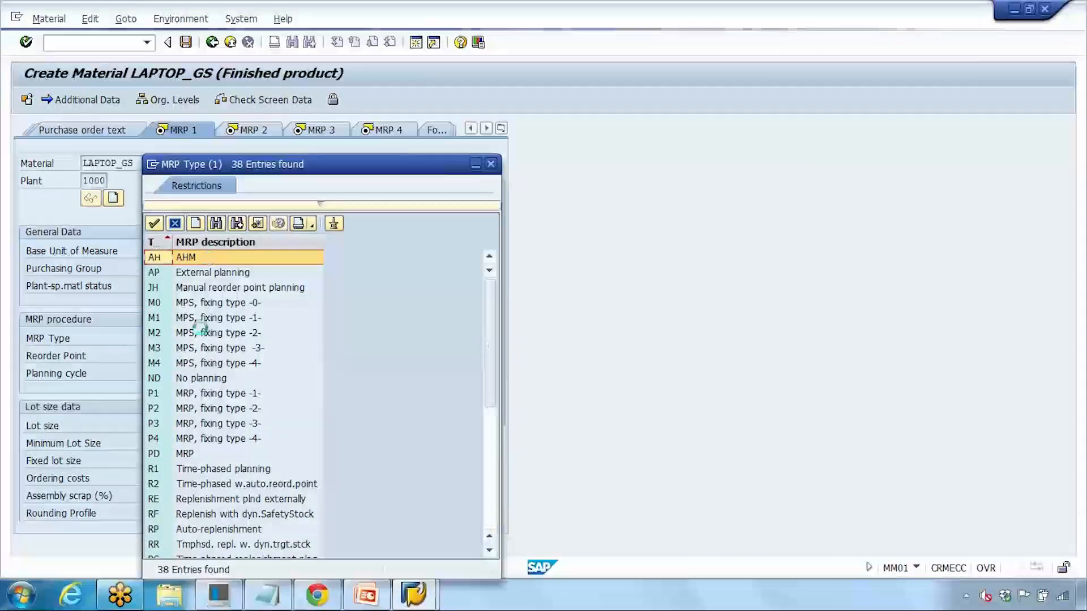
scroll(172, 455, down, 3)
scroll(205, 427, up, 2)
click(189, 409)
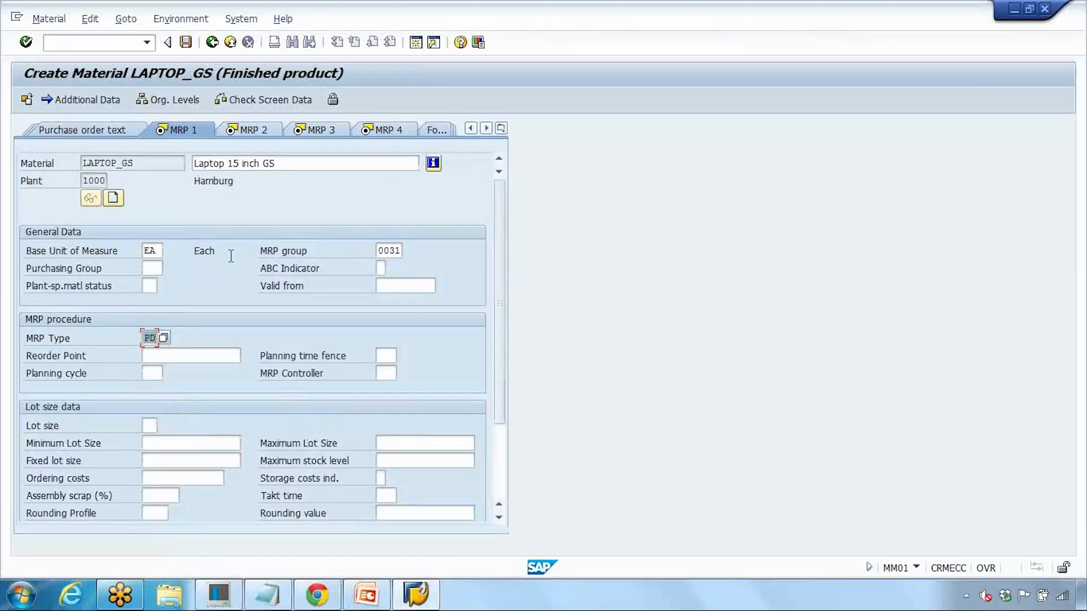
key(Return)
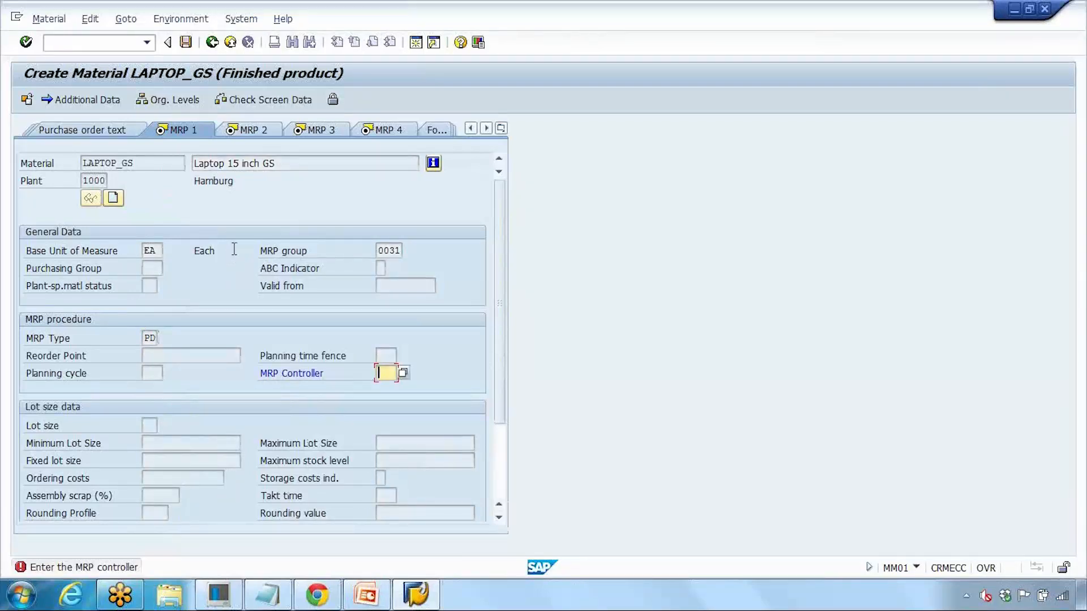
Step: Assign MRP controller 001 and lot size EX, then continue to MRP 2
click(403, 373)
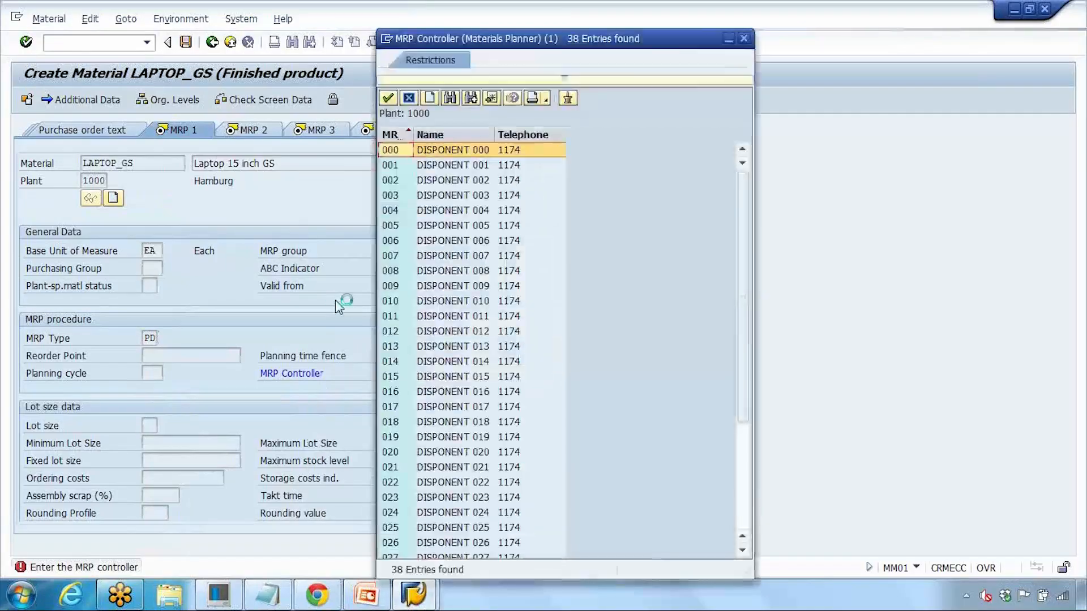
click(452, 164)
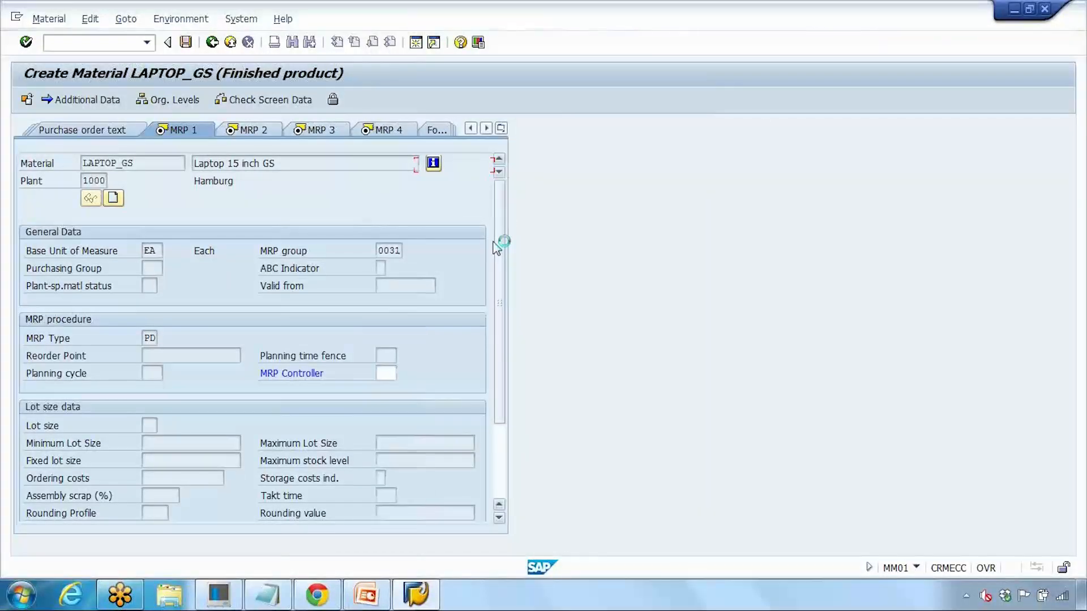
key(Return)
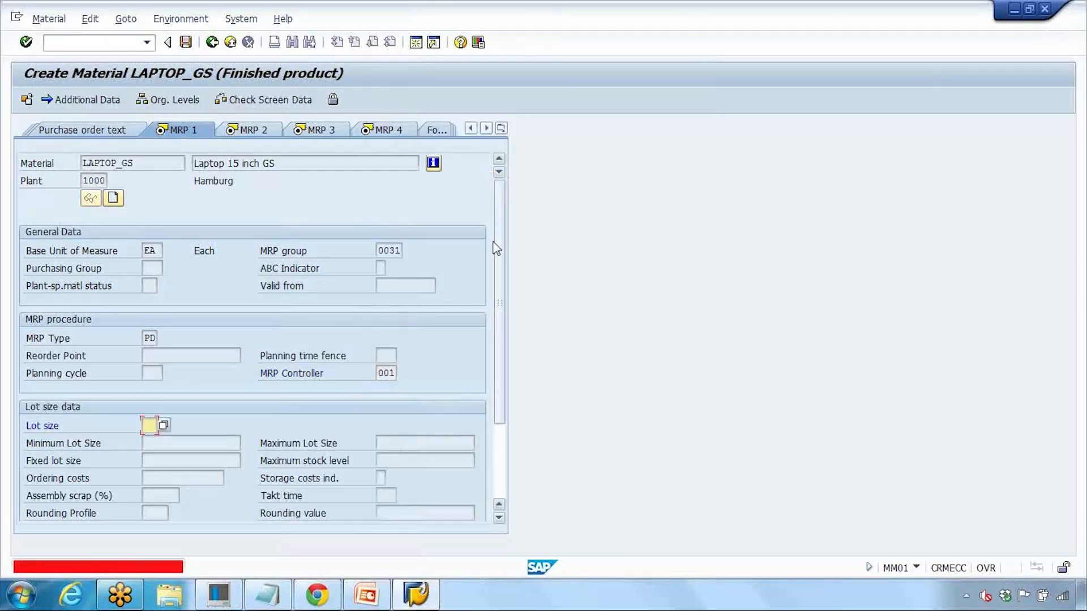
click(164, 424)
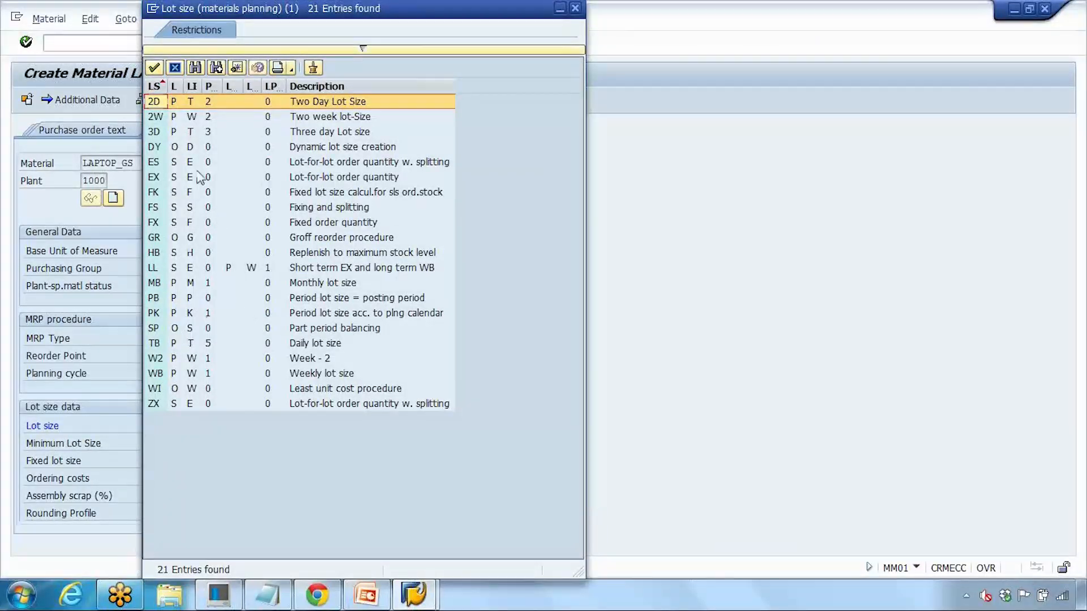
double_click(328, 181)
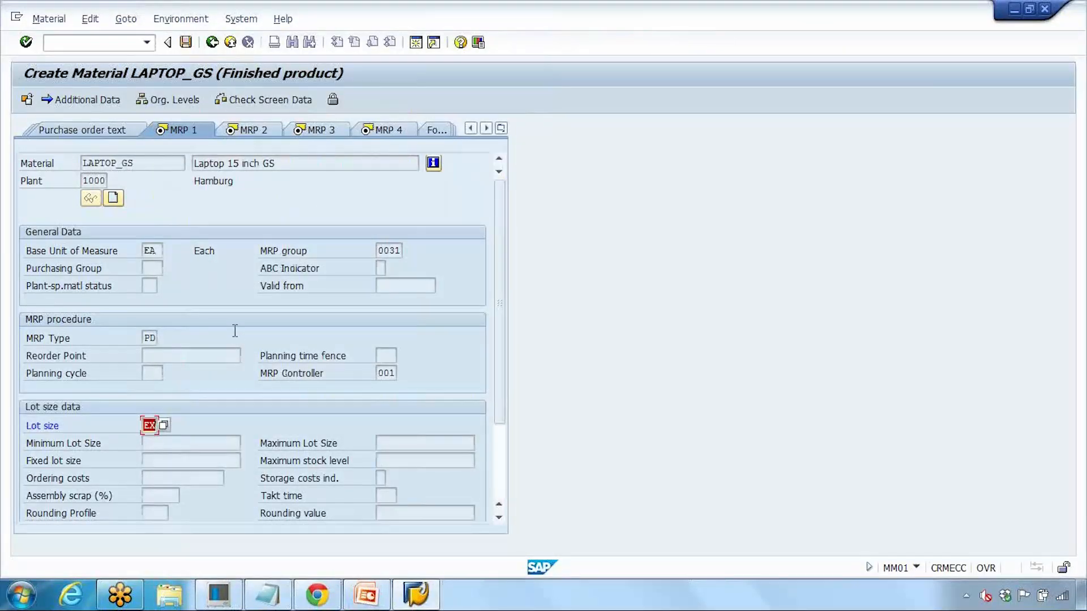
key(Return)
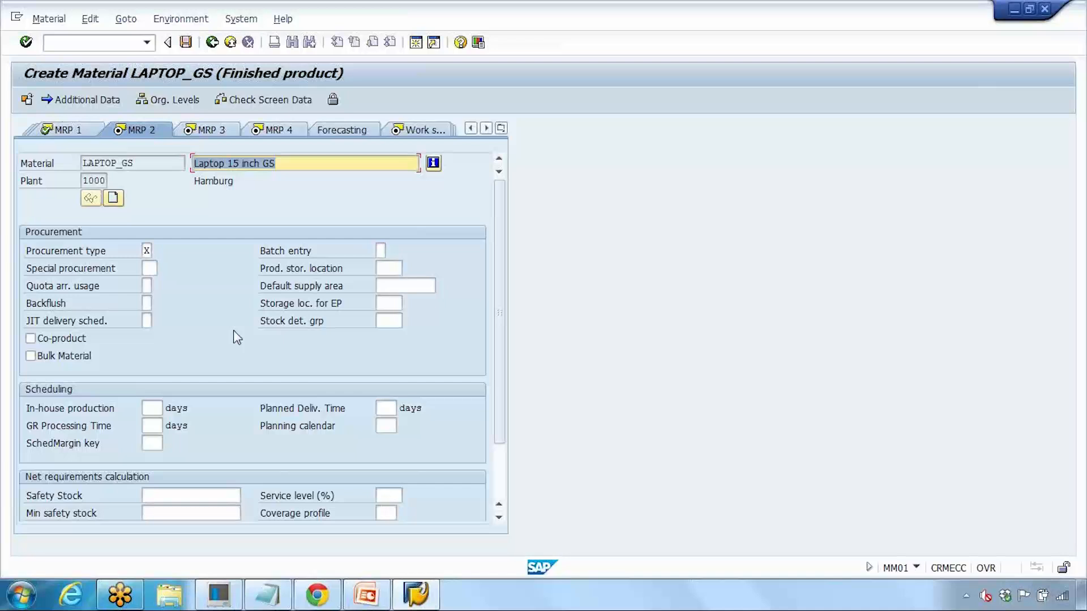
Step: Choose scheduling margin key 001, then pass MRP 3, MRP 4 and Work scheduling to Accounting 1
key(Return)
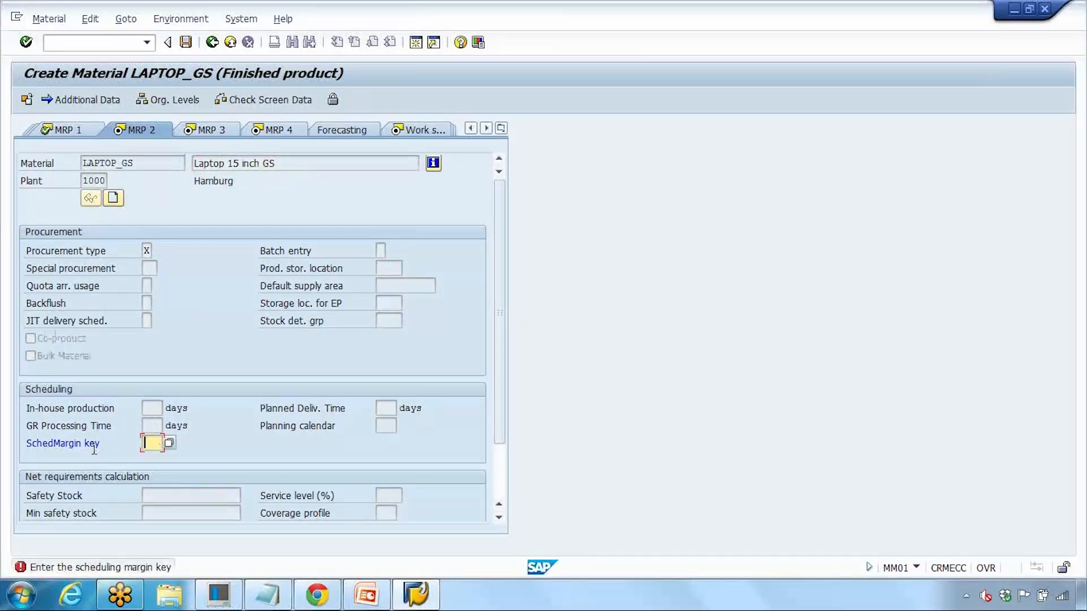
key(Return)
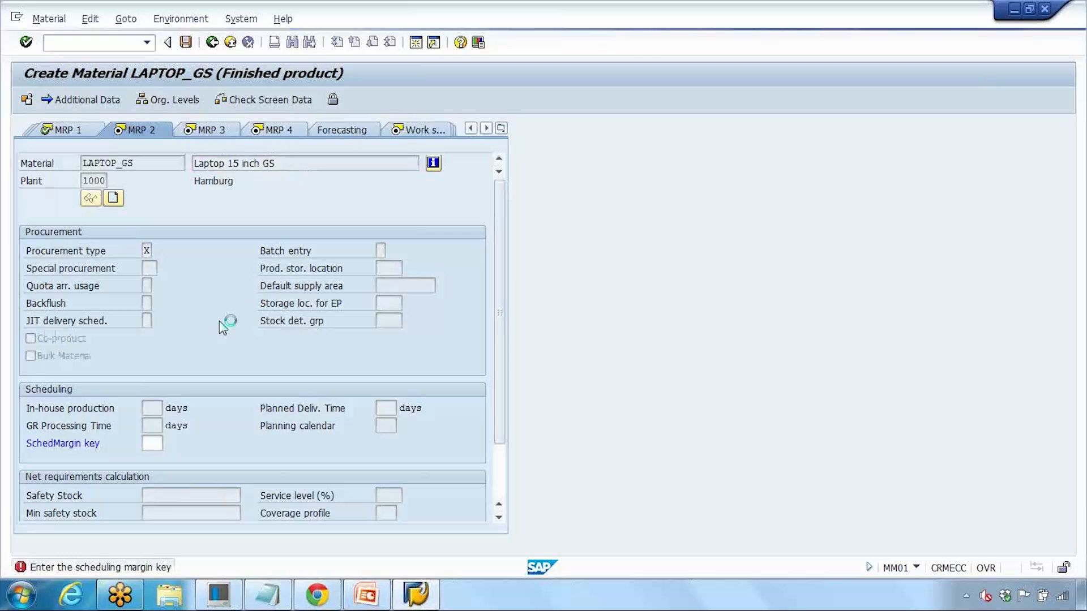
double_click(262, 136)
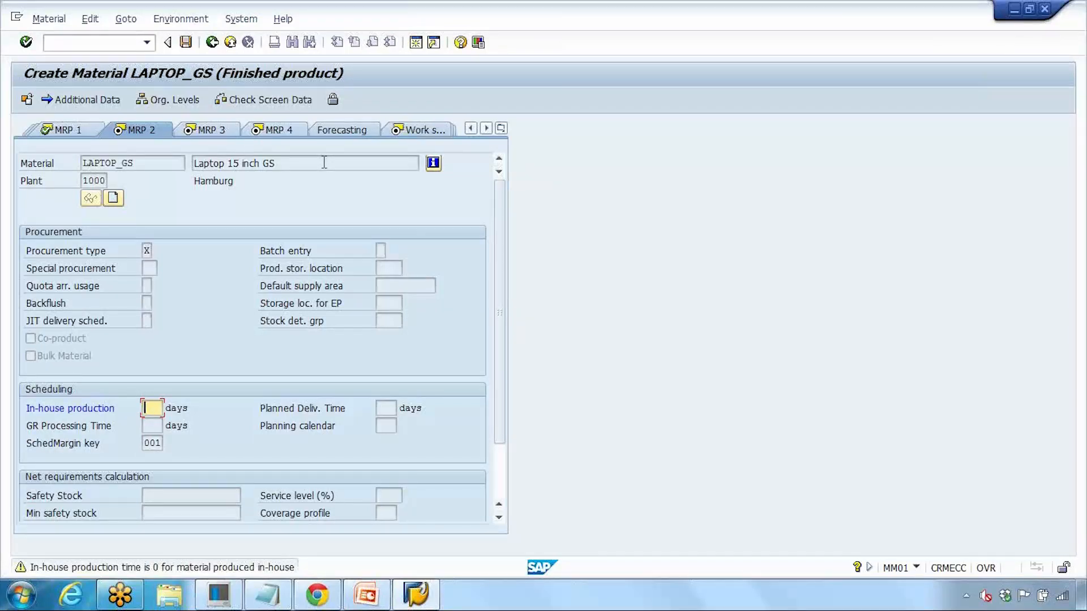
key(Return)
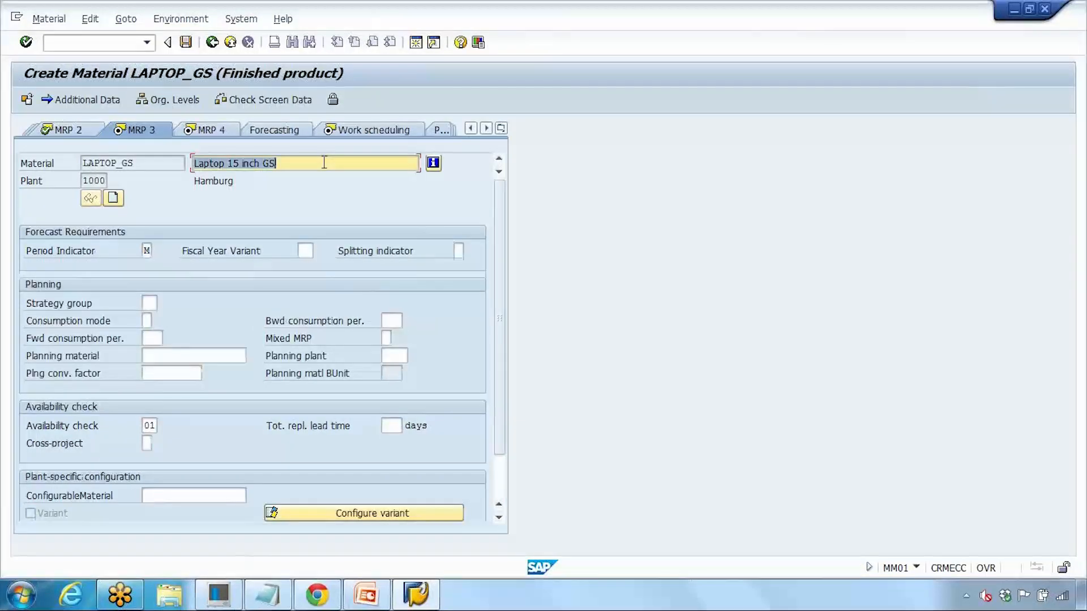
key(Return)
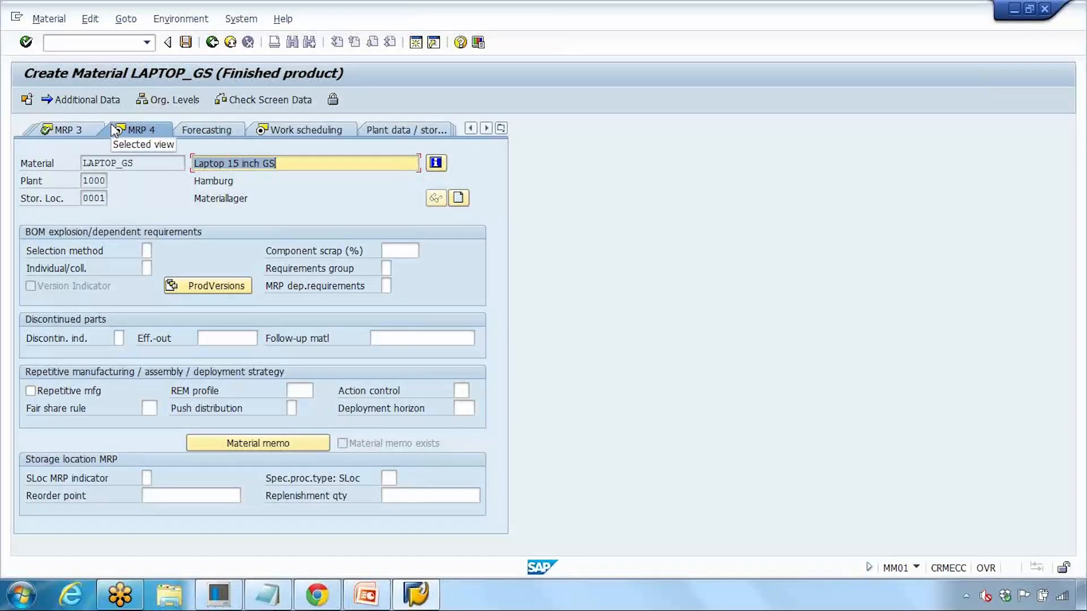
key(Return)
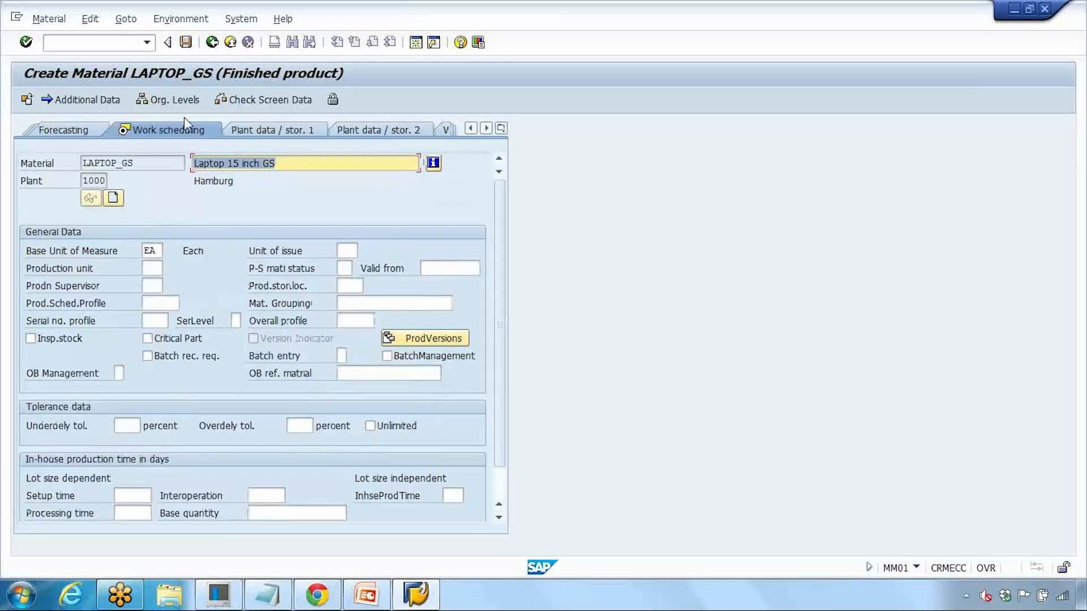
key(Return)
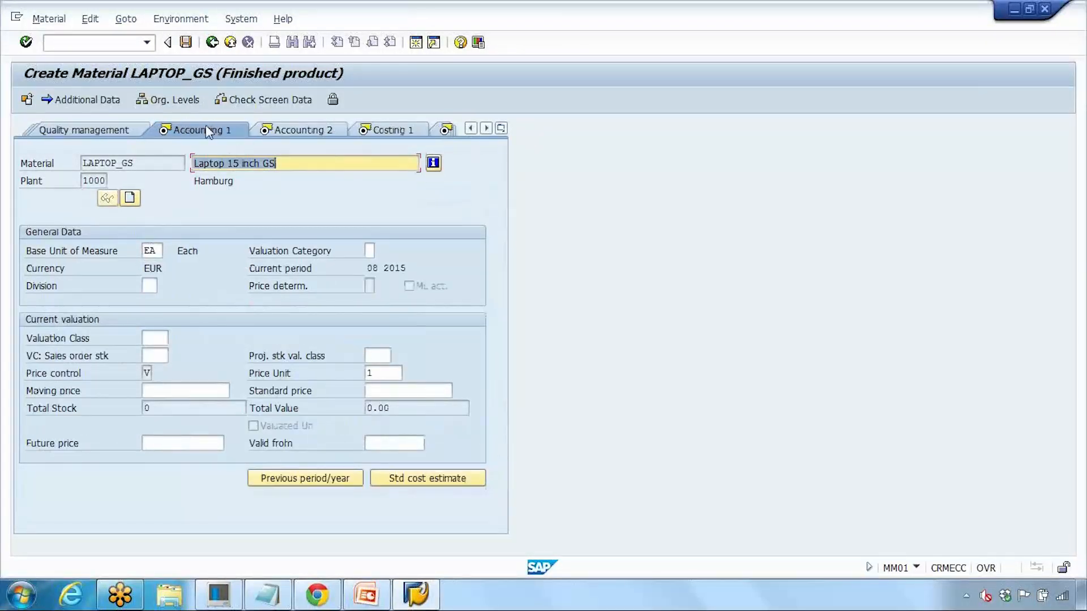
Step: Pick valuation class 7920, then pass Accounting 2, Costing 1 and Costing 2 to the save prompt
click(230, 124)
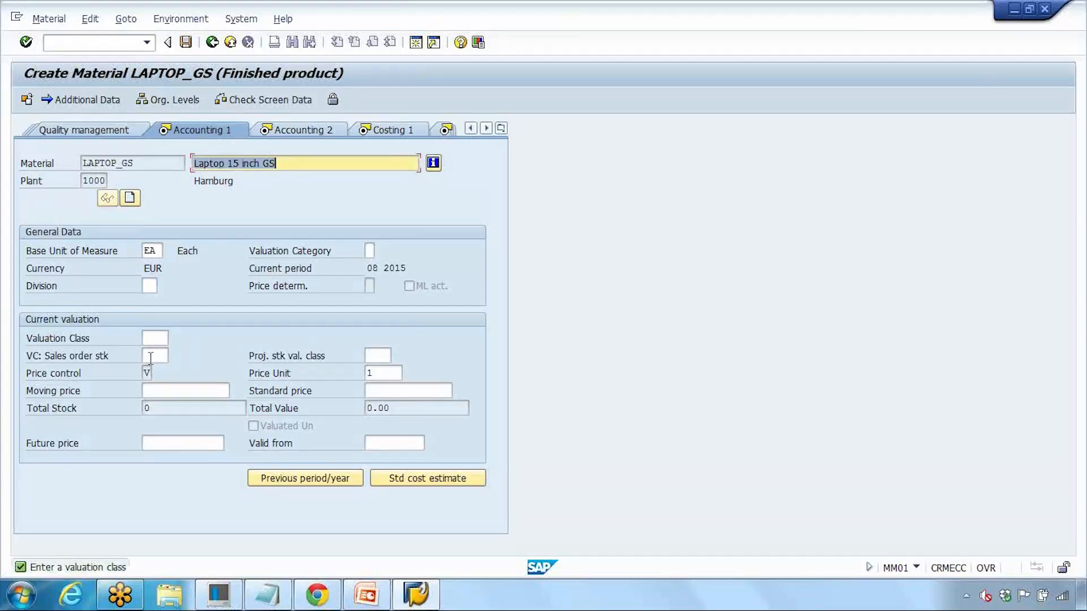
click(154, 338)
click(175, 340)
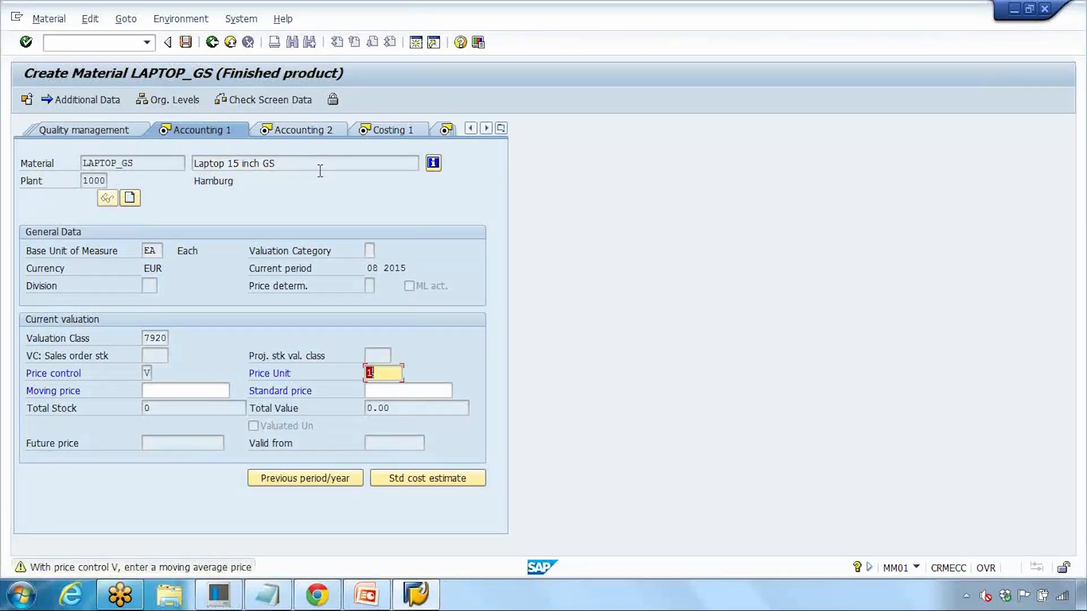
key(Return)
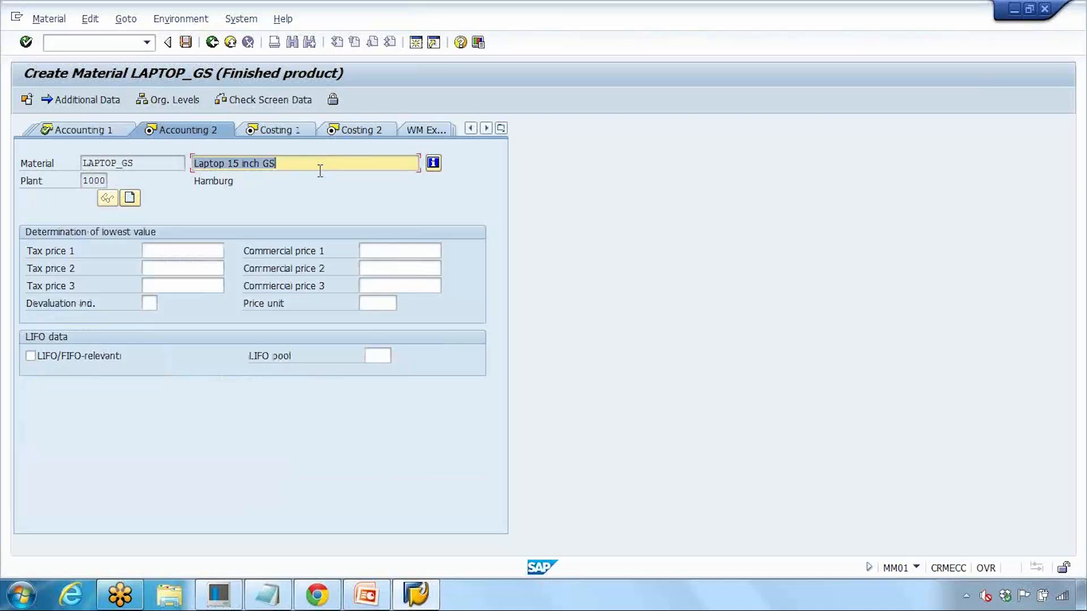
key(Return)
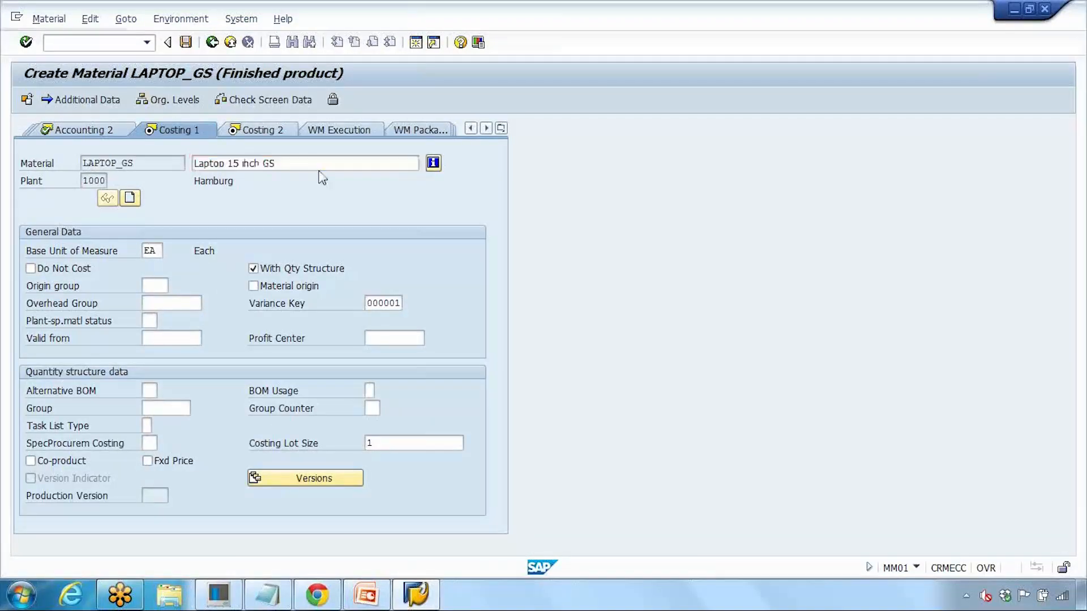
key(Return)
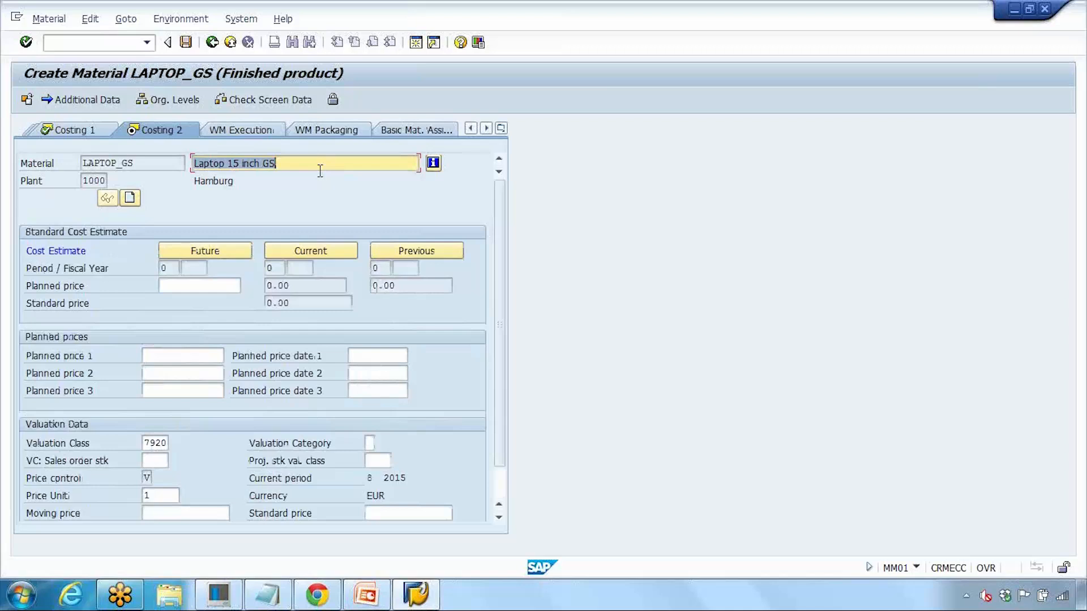
key(Return)
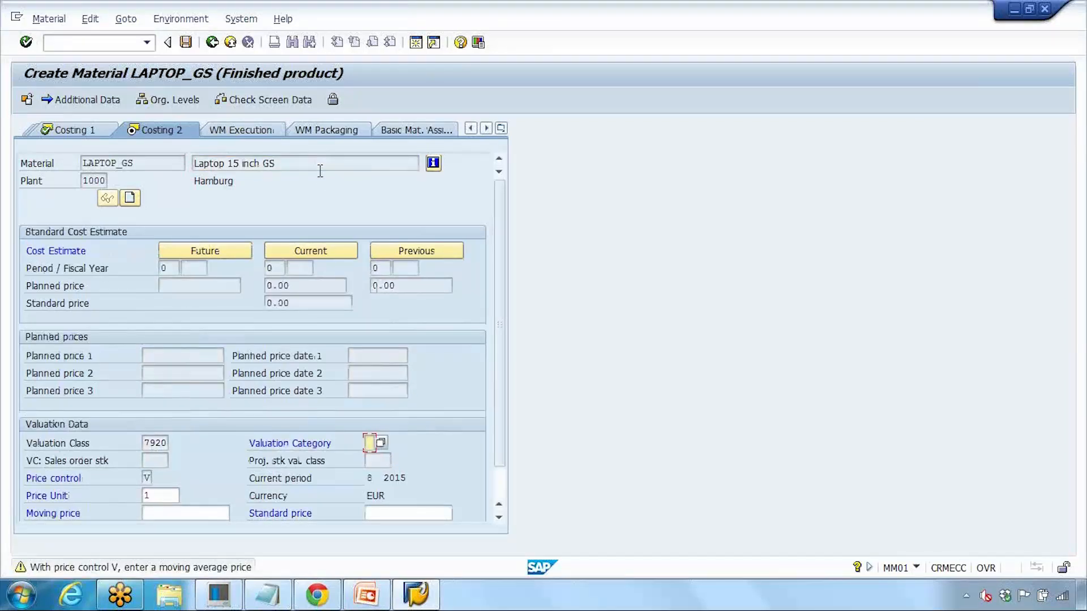
key(Return)
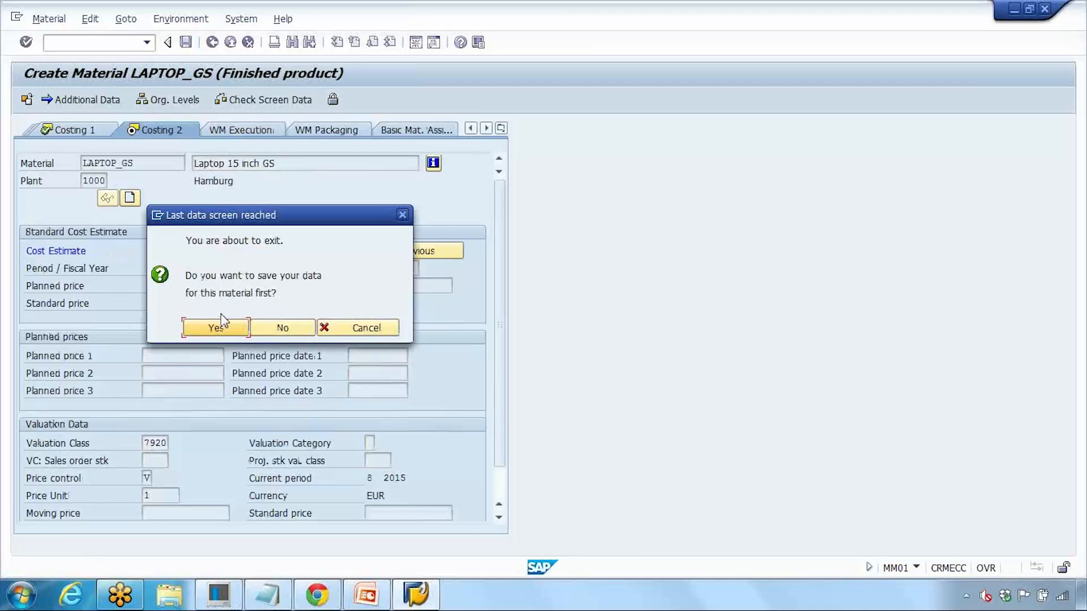
Step: Save LAPTOP_GS and view details of the 'Material LAPTOP_GS created' message
click(218, 328)
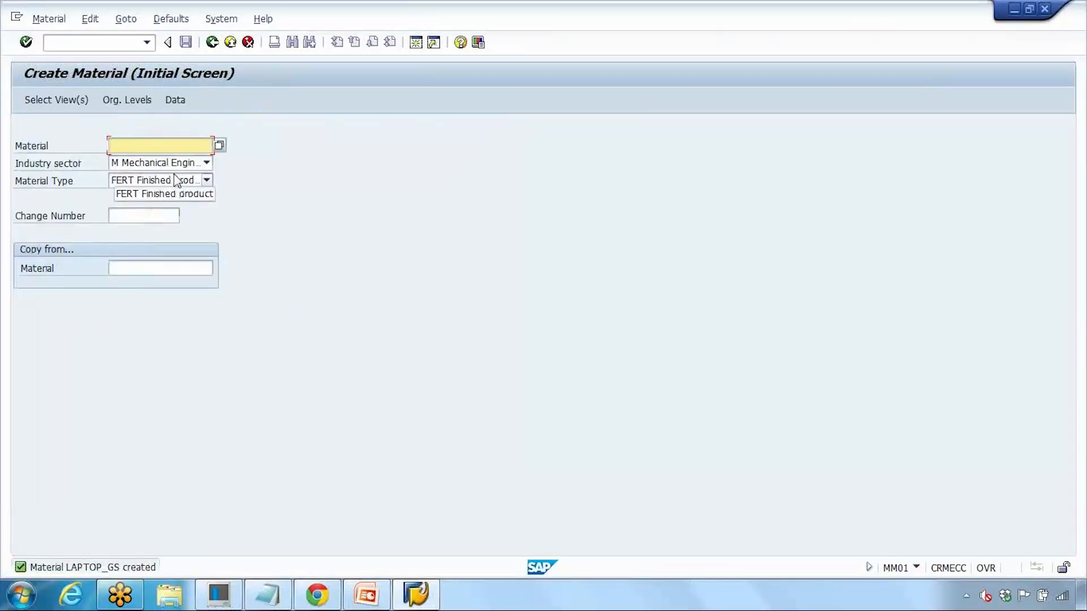
double_click(95, 569)
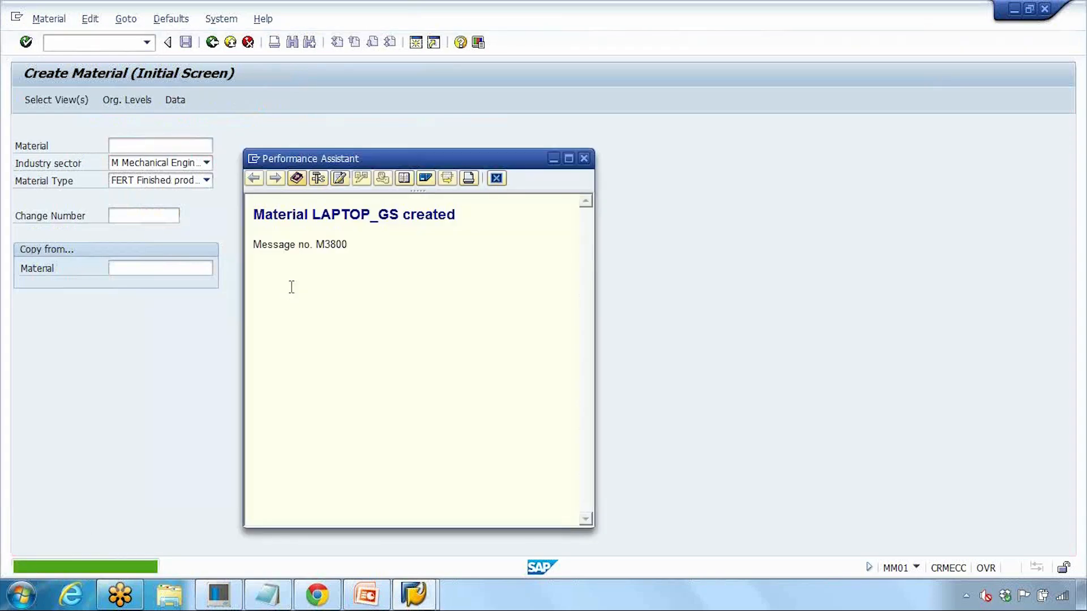
click(276, 595)
Step: Add '- laptop_gs' after MM01 in the Notepad notes
click(806, 155)
text(O)
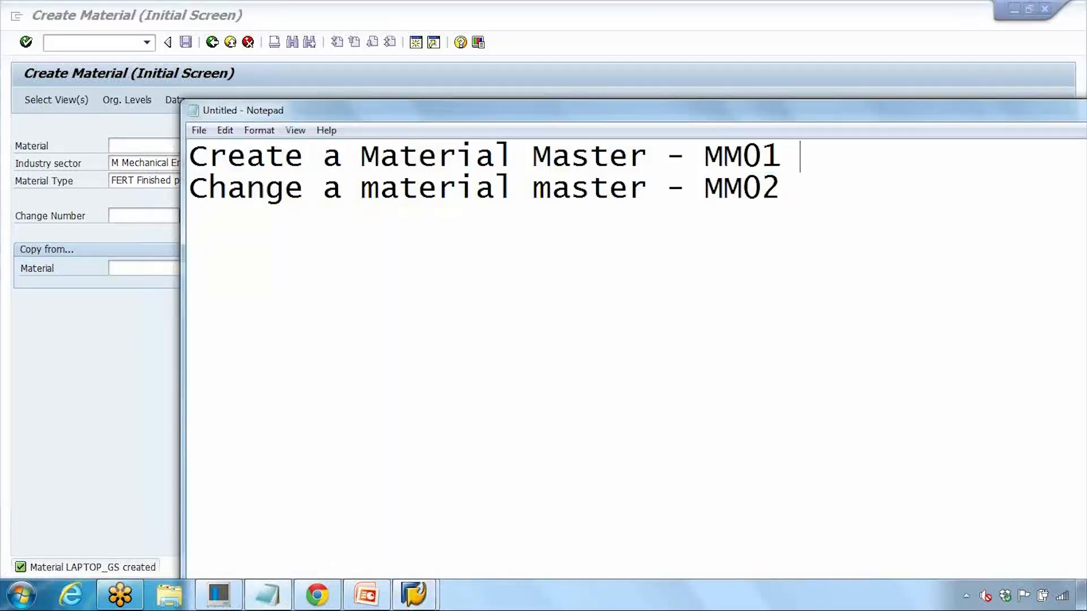
key(BackSpace)
text(- )
text(lapt)
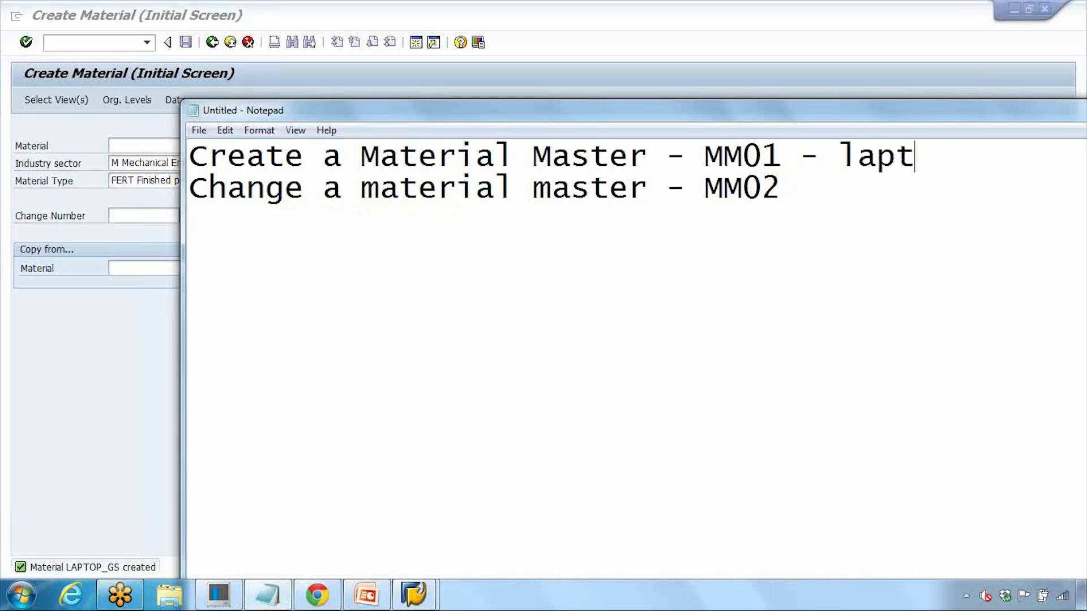
text(op_g)
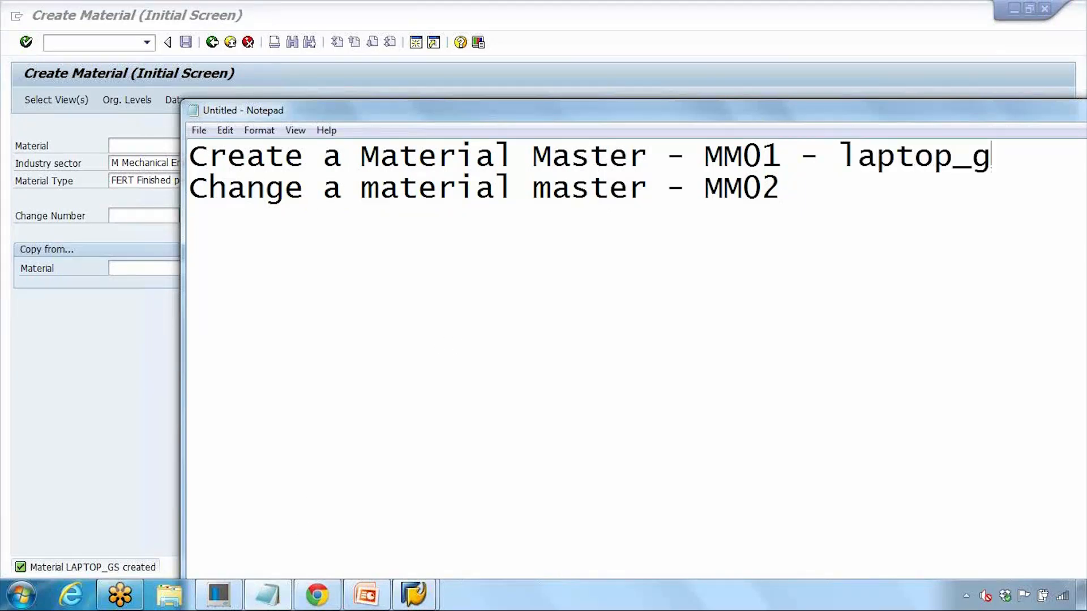
text(s)
drag(747, 119, 672, 110)
Step: Close the created-message window, highlight MM02 in the notes, and return to SAP Easy Access
click(1010, 93)
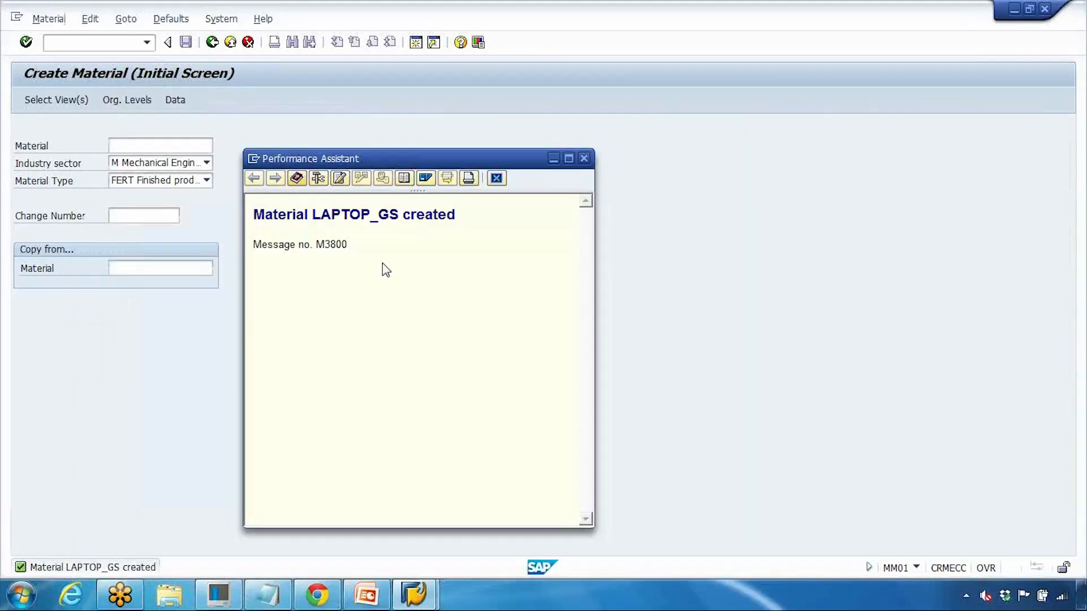
click(583, 158)
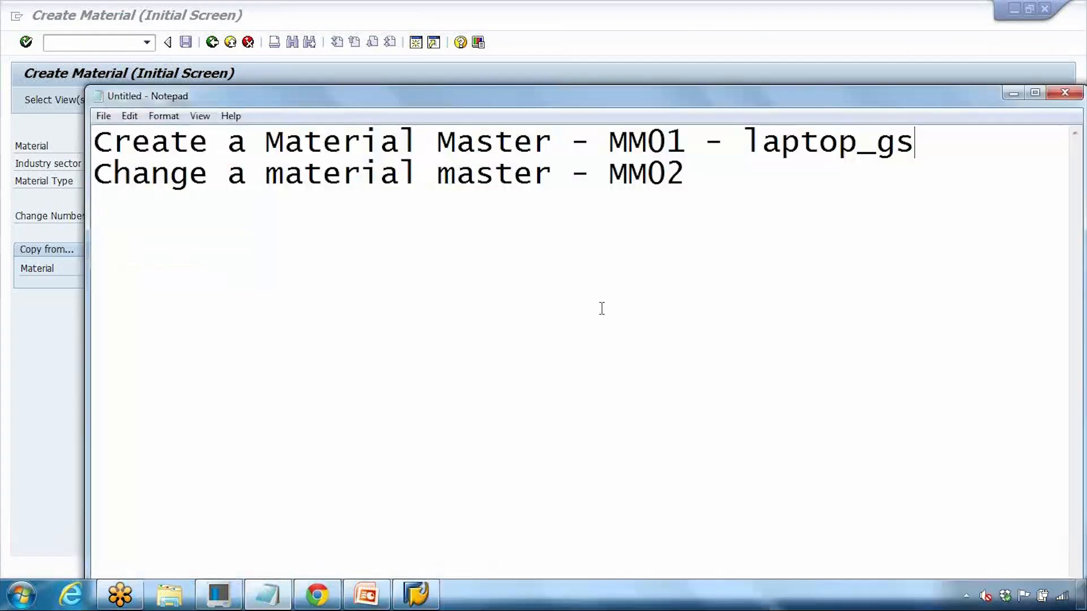
click(268, 594)
drag(609, 172, 690, 172)
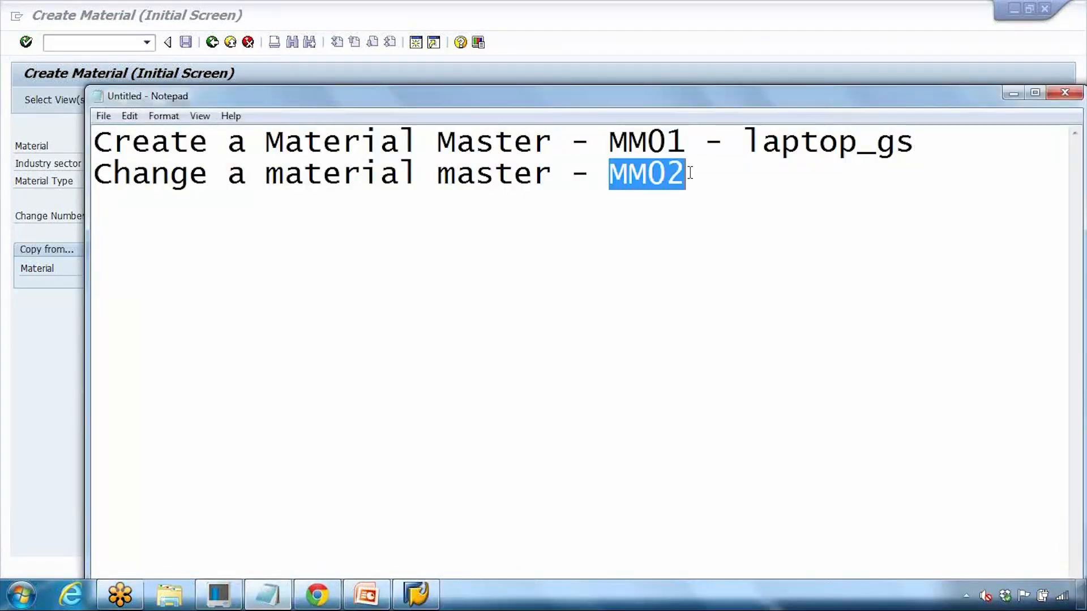
click(735, 56)
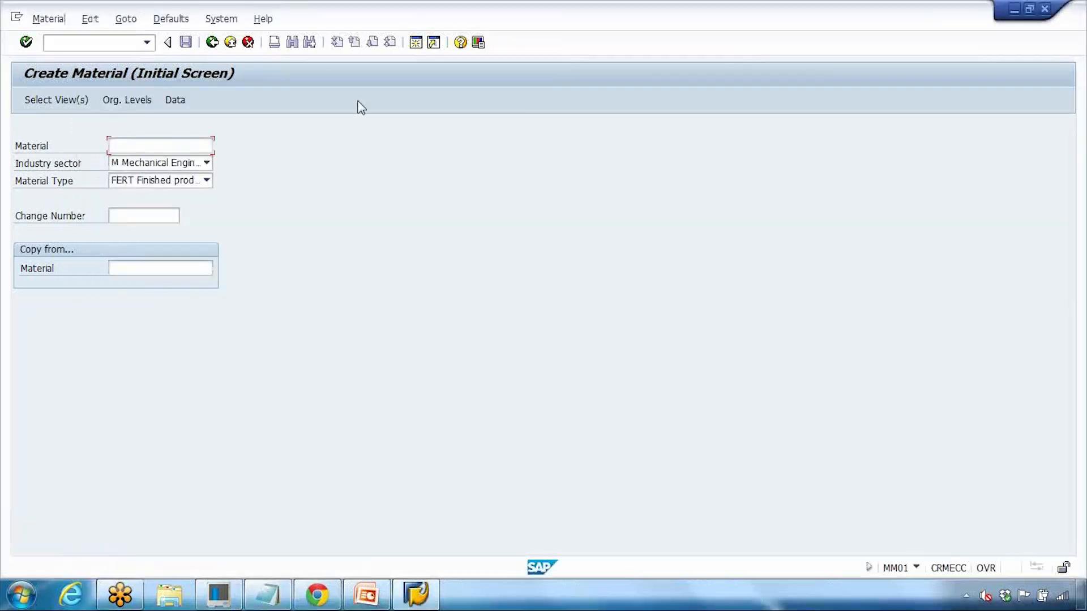
click(212, 44)
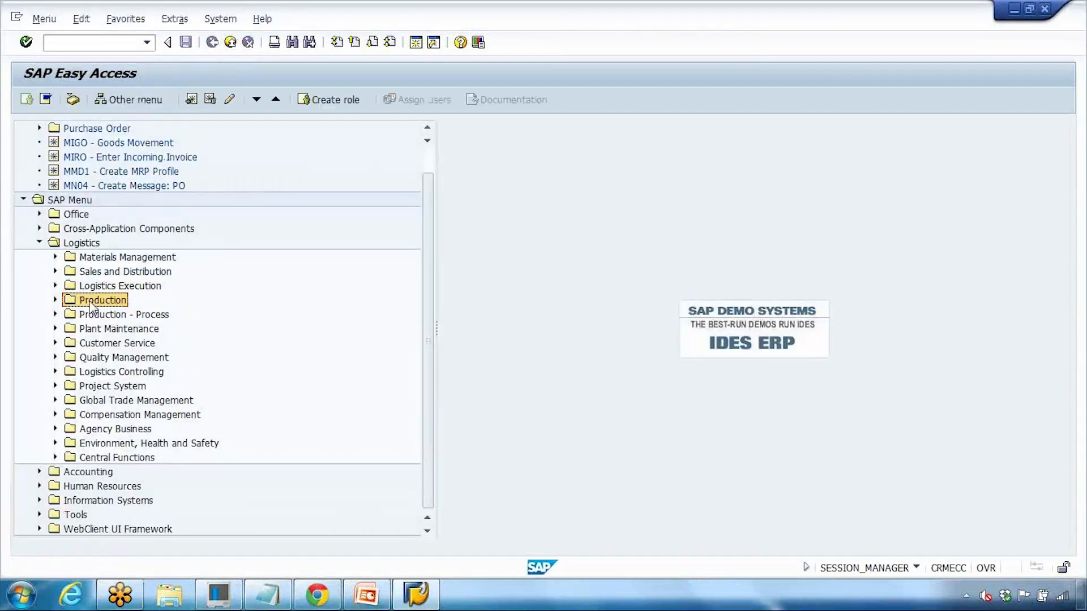
Step: Expand Production > Material > Change in the SAP menu and launch MM02 - Immediately
click(56, 300)
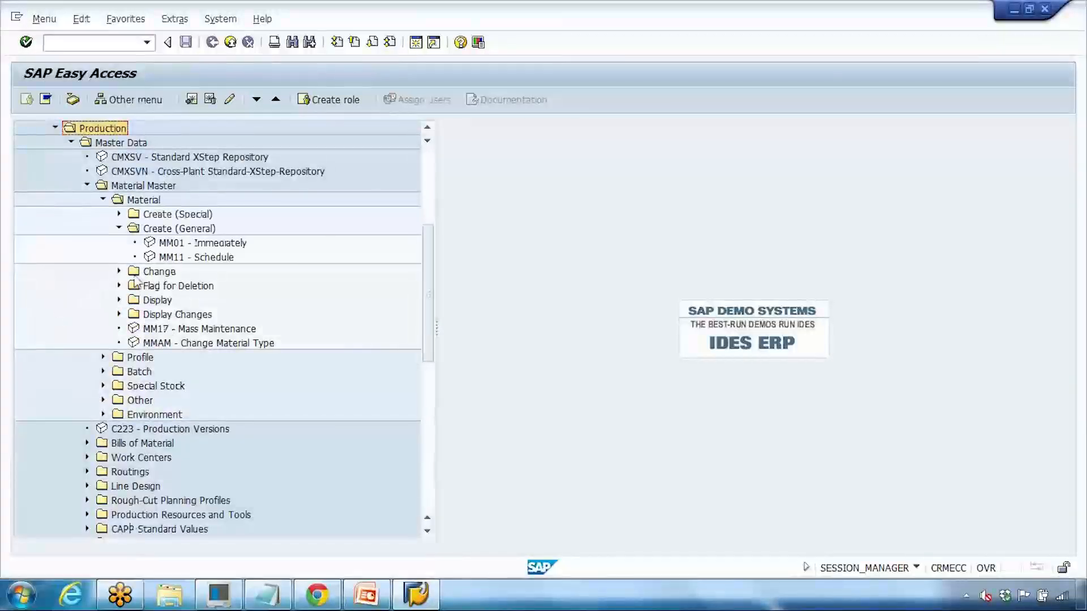
scroll(113, 309, up, 2)
double_click(129, 301)
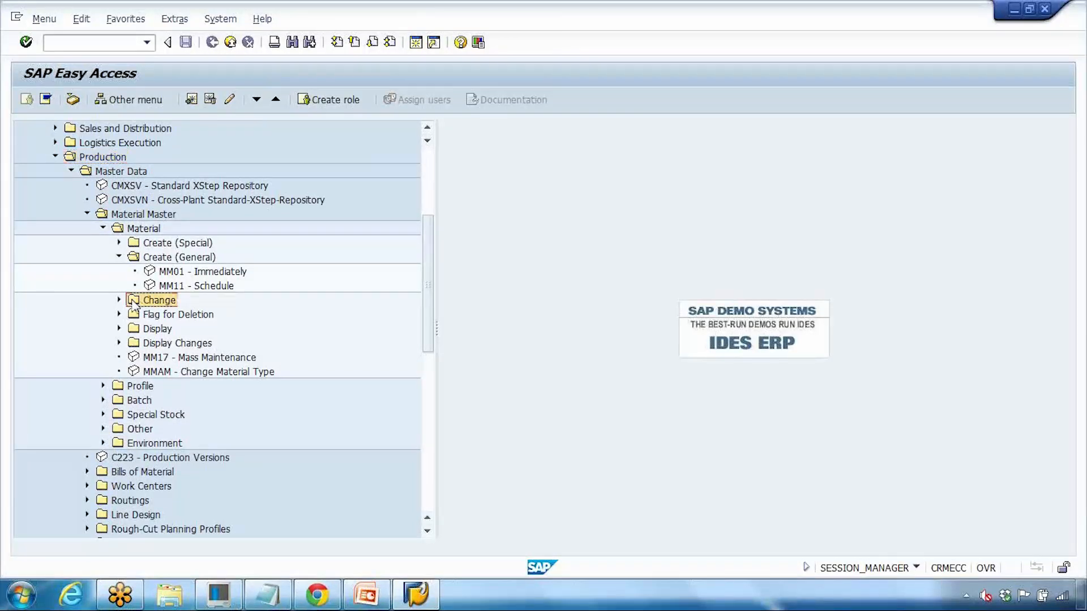
double_click(189, 314)
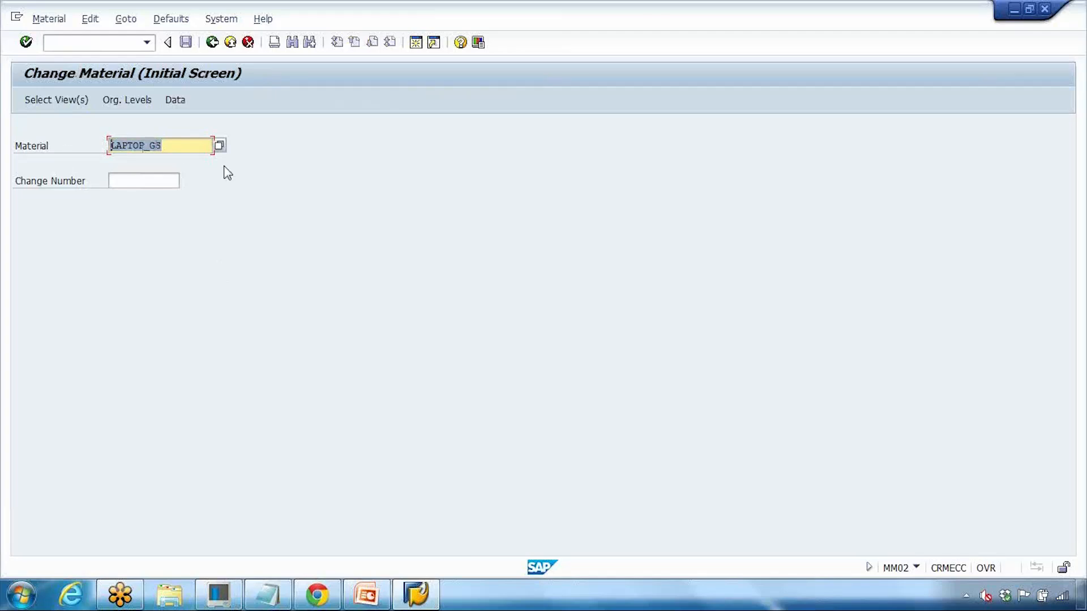
Step: Mark the Basic Data 1–2, Sales: Sales Org. Data 1–2, Purchasing and MRP 1–4 views
key(Return)
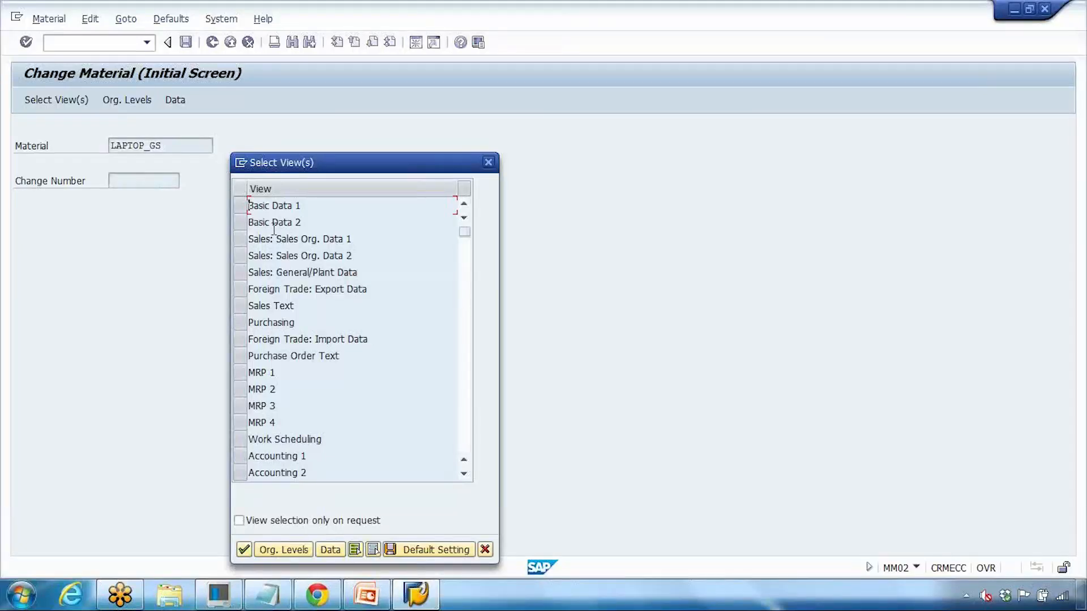
click(240, 205)
click(239, 221)
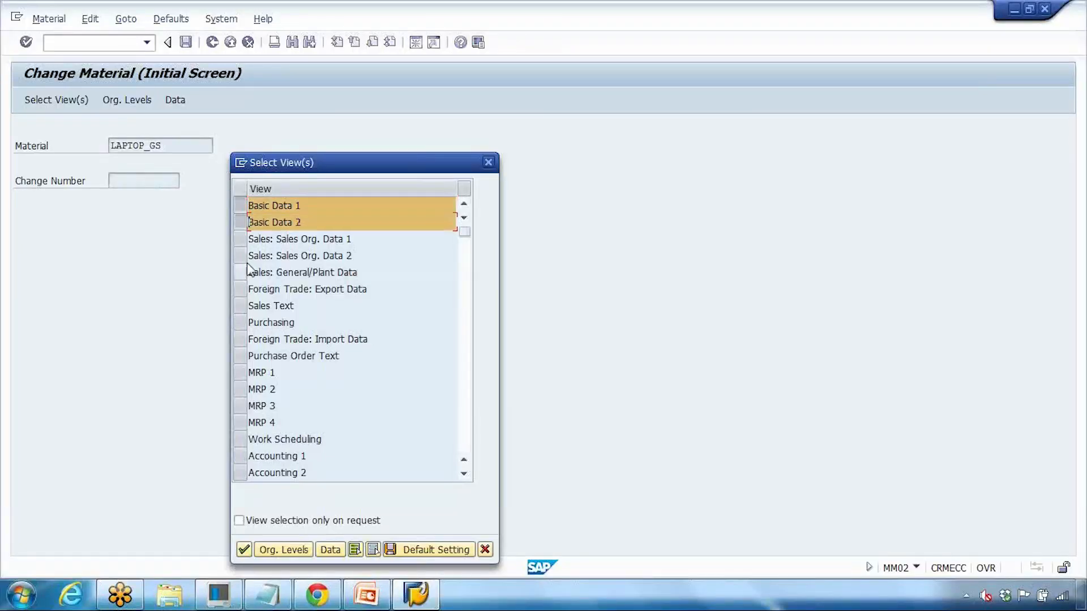
click(239, 240)
click(240, 255)
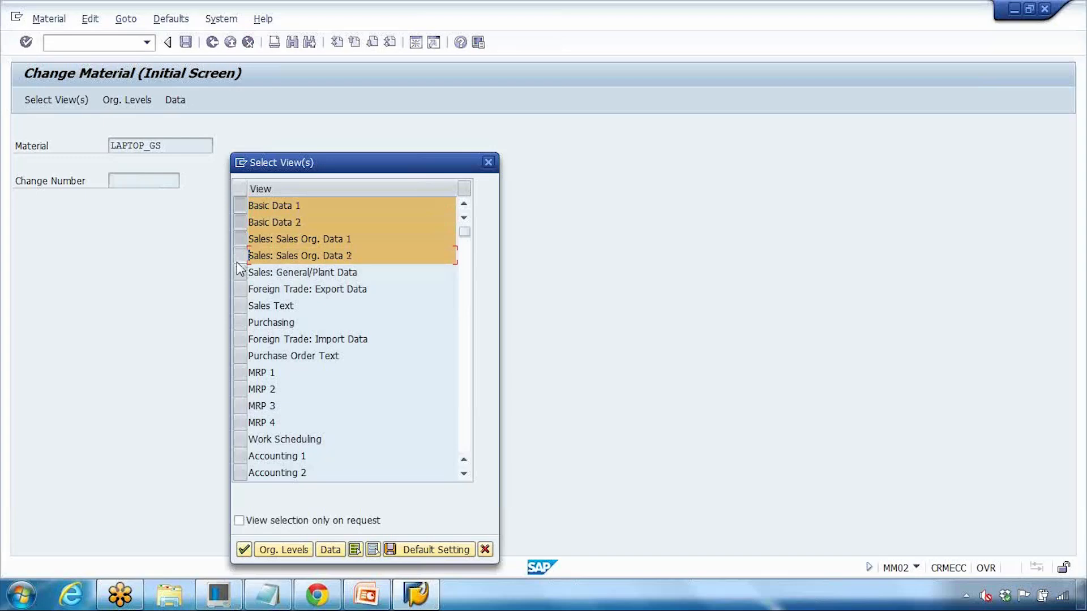
click(240, 323)
click(240, 373)
click(240, 390)
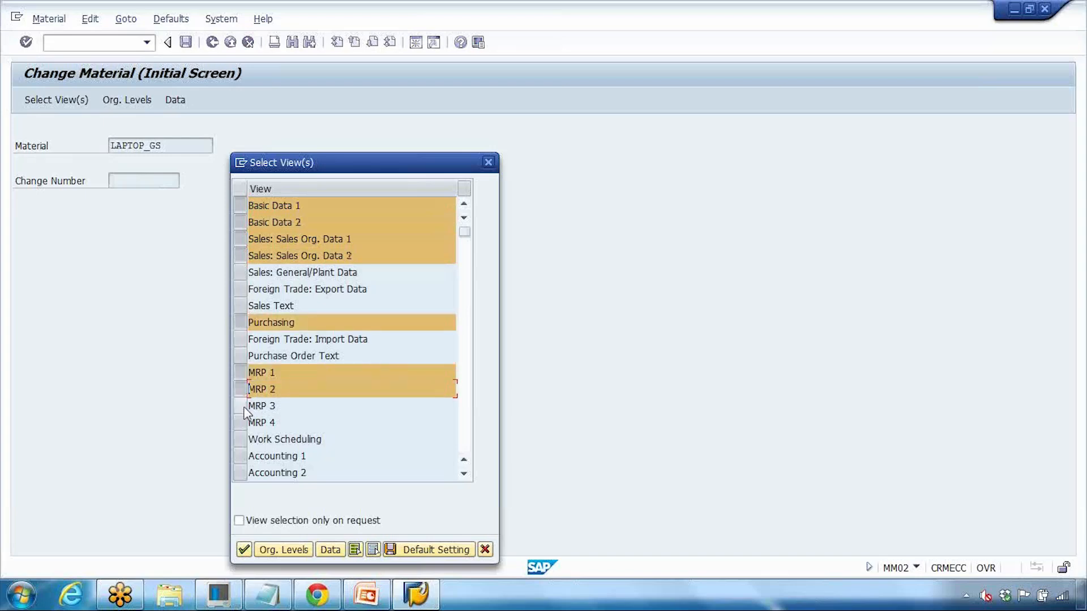
click(240, 406)
click(240, 423)
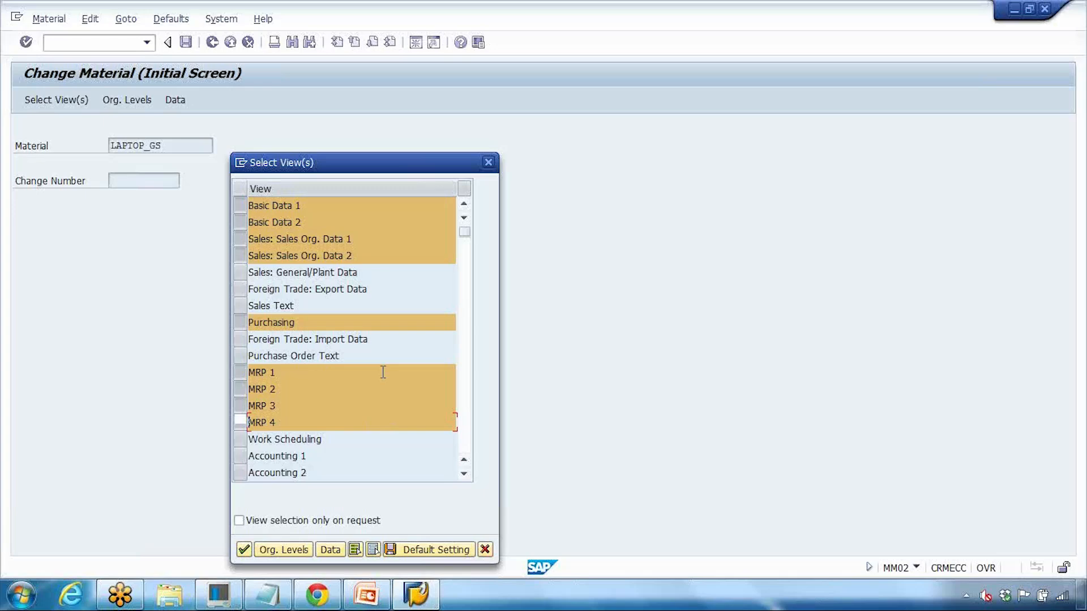
Step: Clear the Sales, Purchasing and MRP 1–4 selections, leaving only Basic Data 1 and 2
click(240, 239)
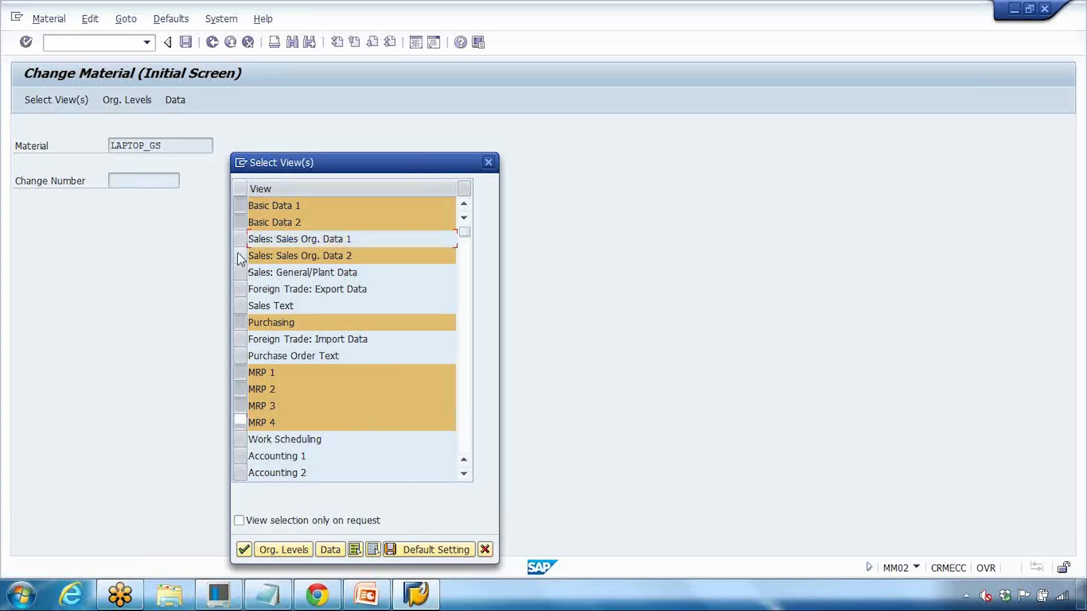
click(240, 255)
click(240, 323)
click(240, 373)
click(240, 389)
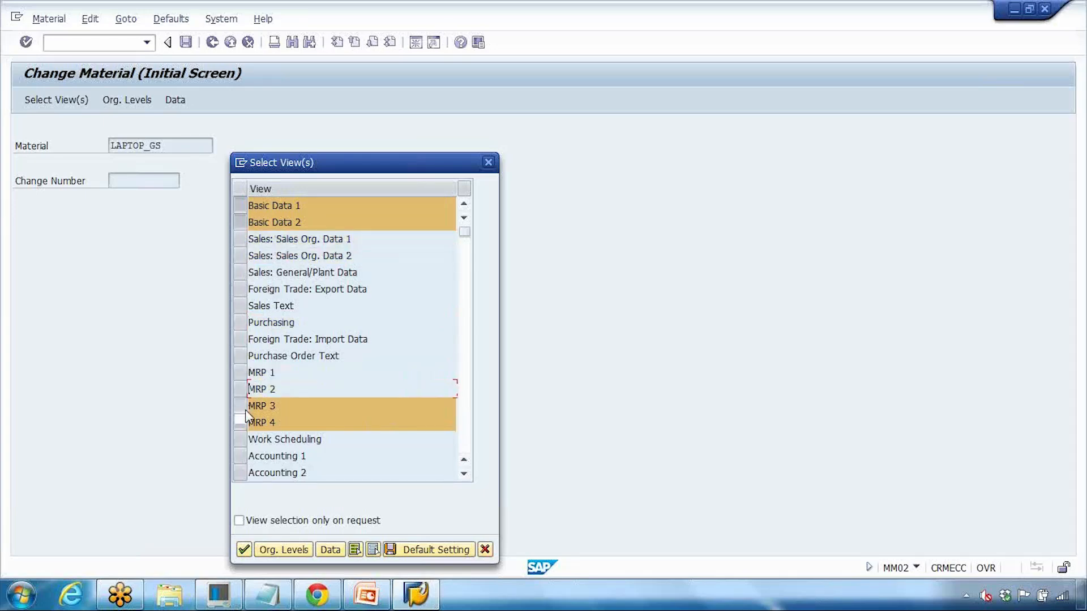
click(239, 406)
click(240, 422)
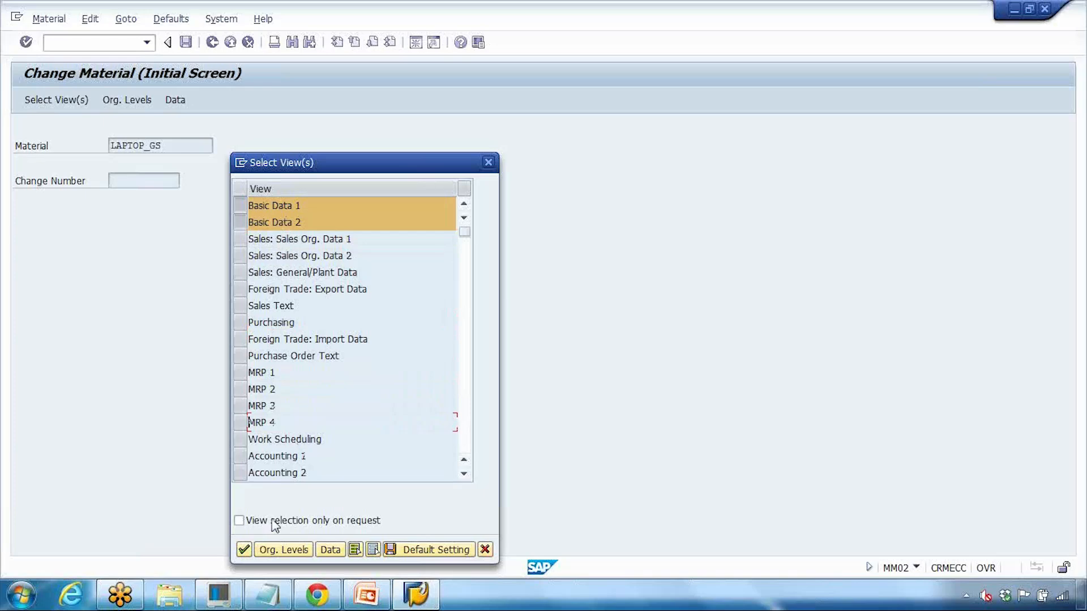
Step: Reselect Sales Org. Data 1–2, MRP 1–4 and Purchasing, and add Sales: General/Plant Data
click(240, 239)
click(240, 255)
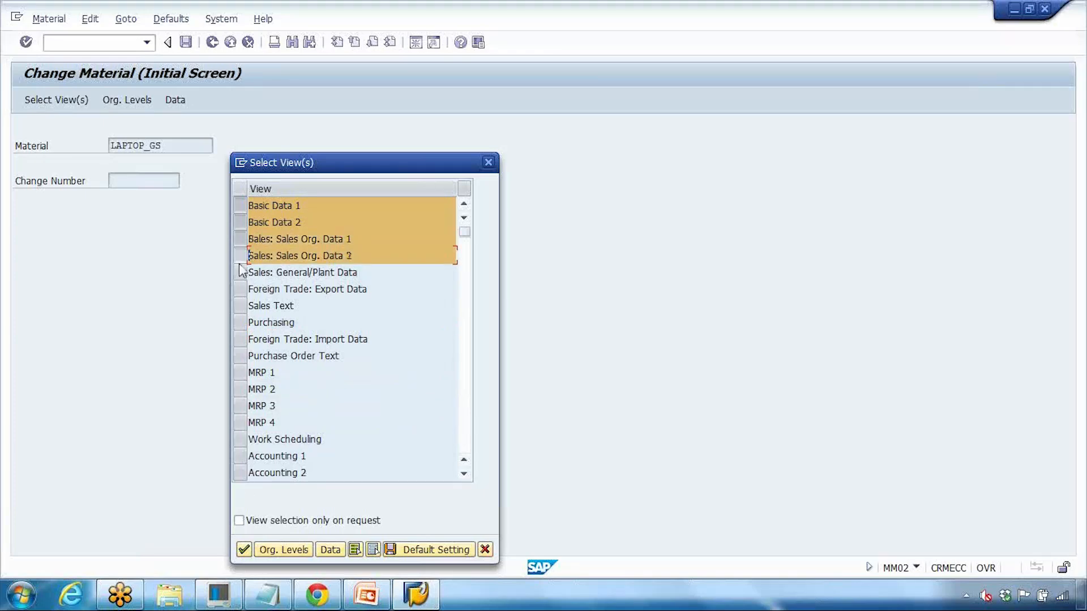
click(240, 272)
click(240, 373)
click(240, 389)
click(240, 405)
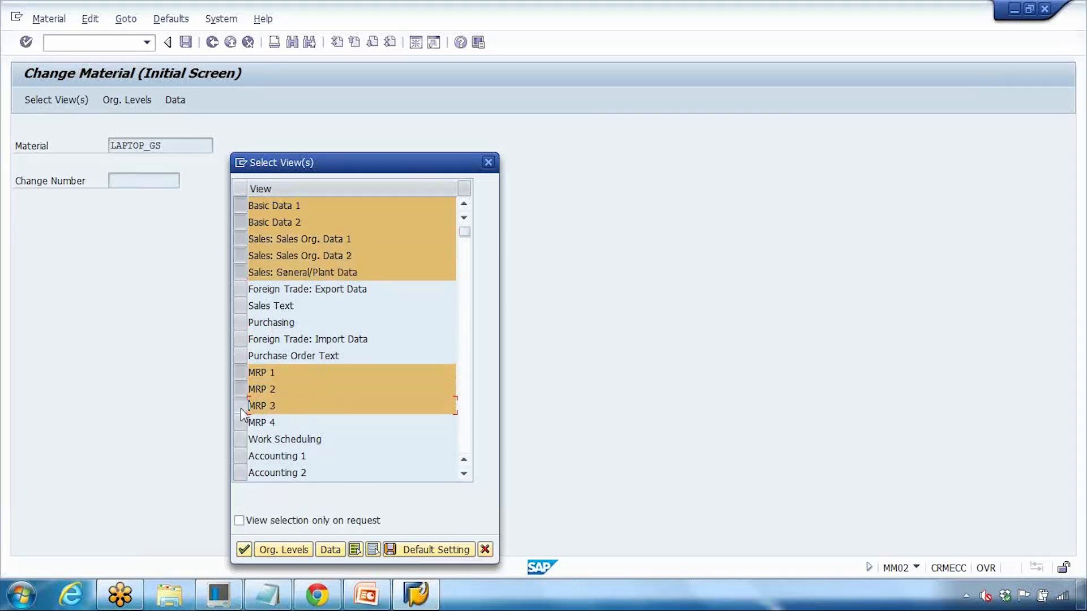
click(240, 422)
click(240, 322)
Step: Add the Accounting 1–2 and Costing 1–2 views and confirm the view selection
scroll(239, 325, down, 1)
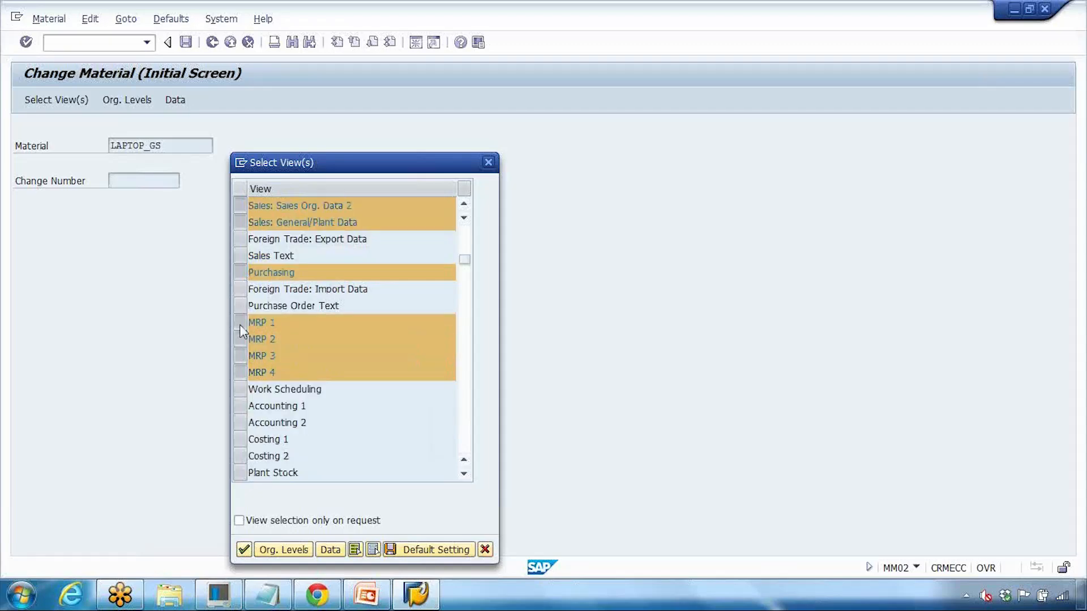
scroll(239, 331, down, 1)
click(240, 355)
click(240, 373)
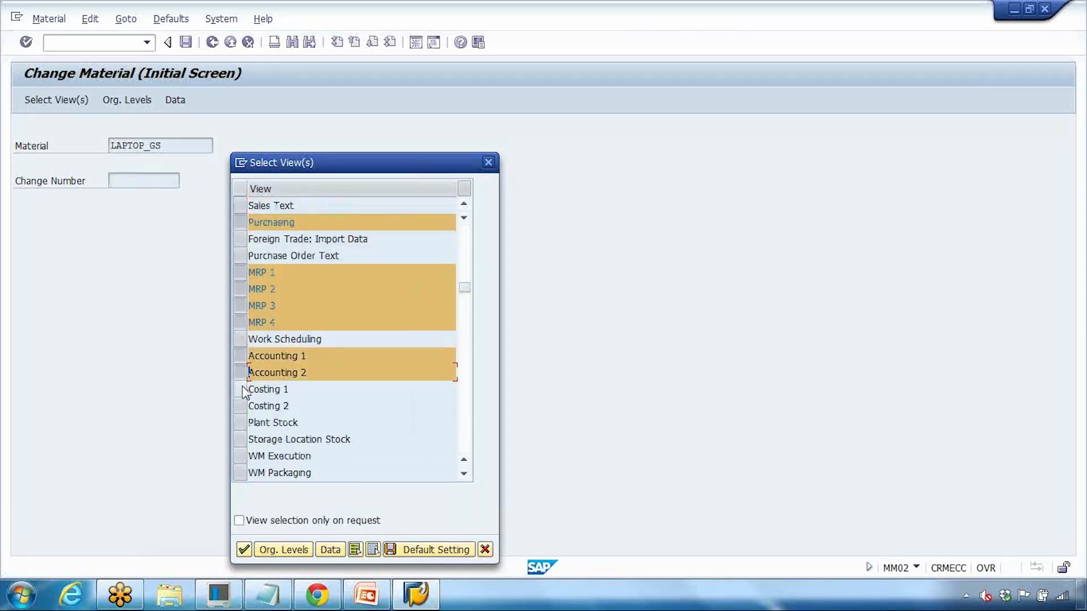
click(241, 389)
click(241, 406)
click(244, 550)
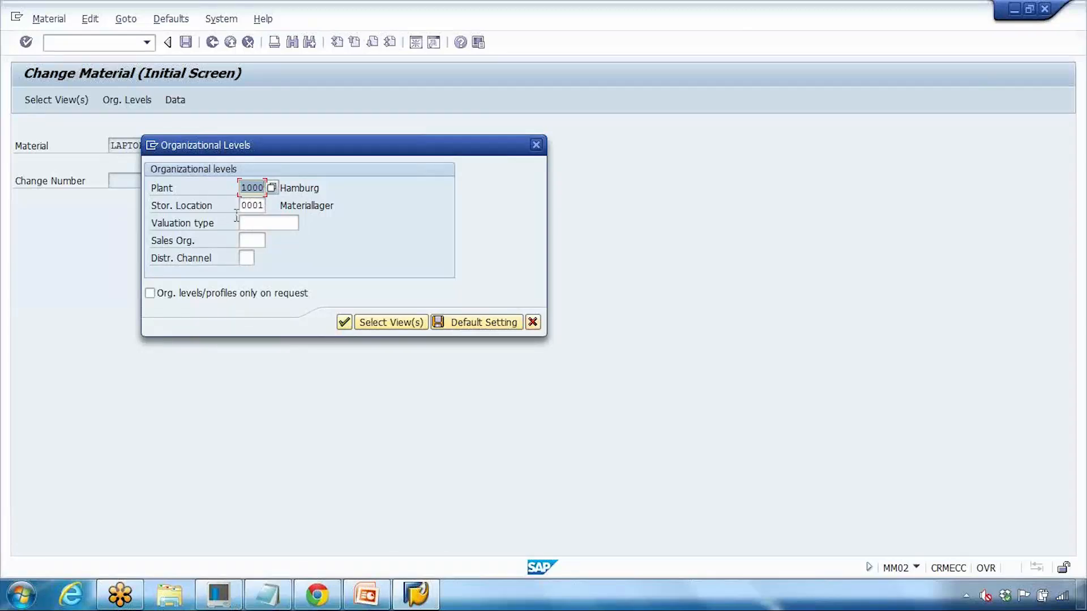
Step: Enter sales organization 1000 and distribution channel 10 for plant 1000, storage location 0001, and continue
click(252, 242)
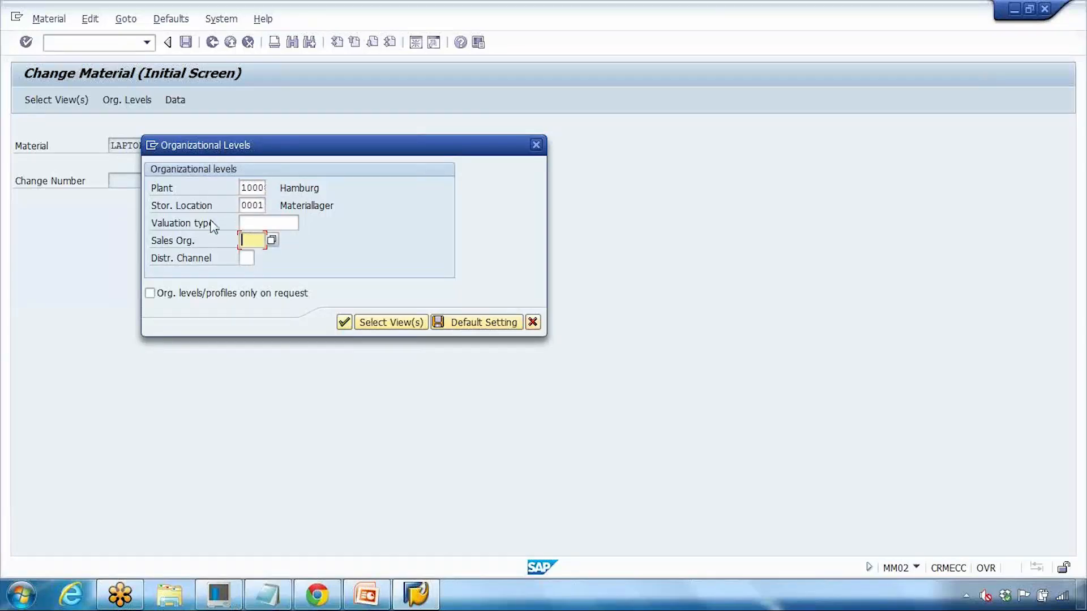
text(1000)
key(Tab)
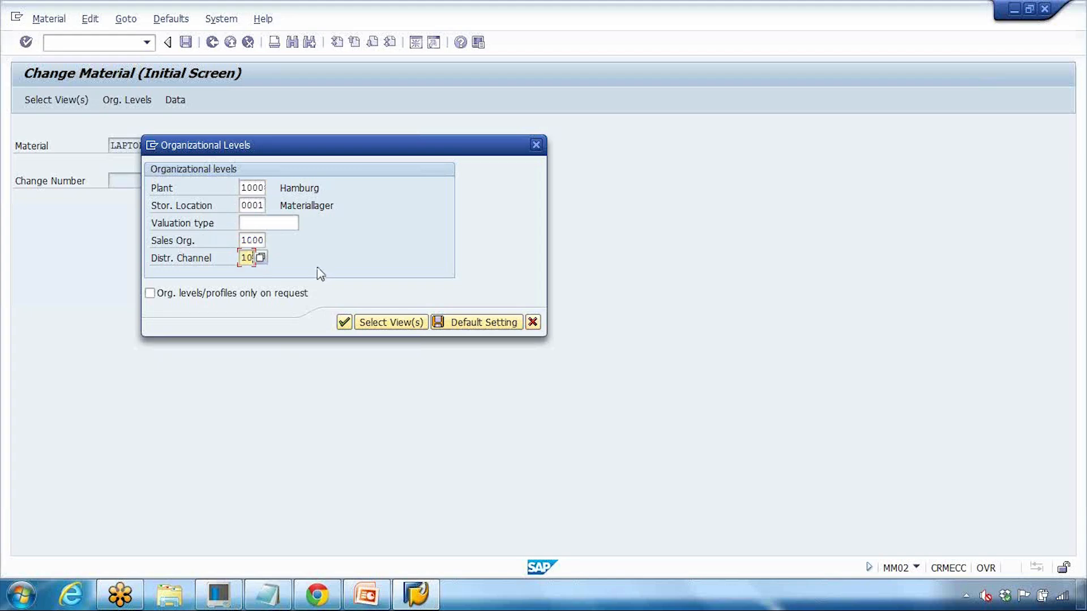
click(344, 323)
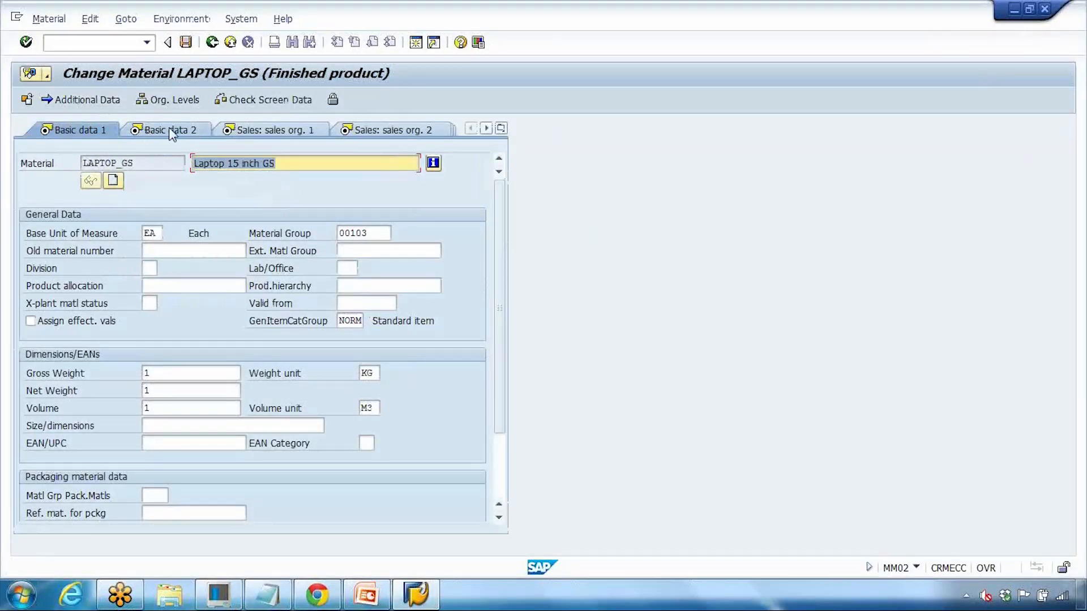
Step: Review the Basic data 2 and Sales: sales org. 1 views of LAPTOP_GS
click(192, 136)
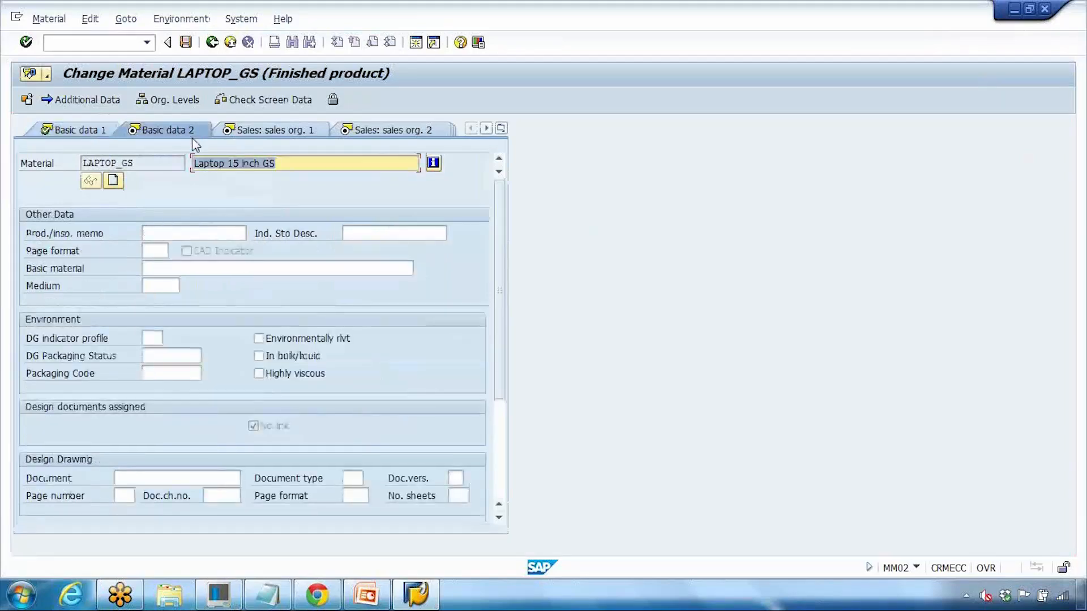
click(294, 133)
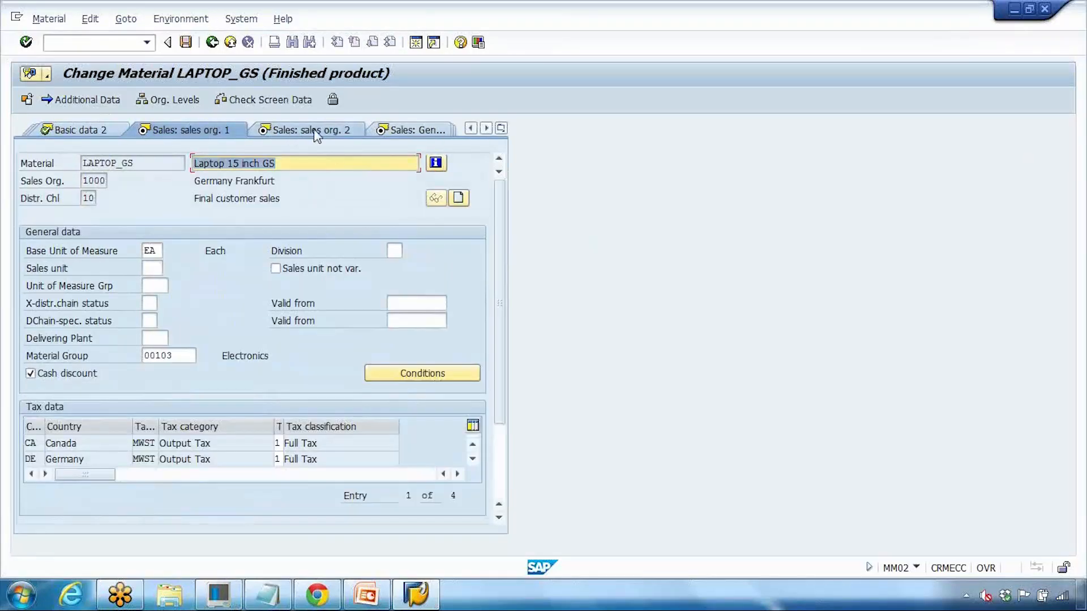
click(501, 130)
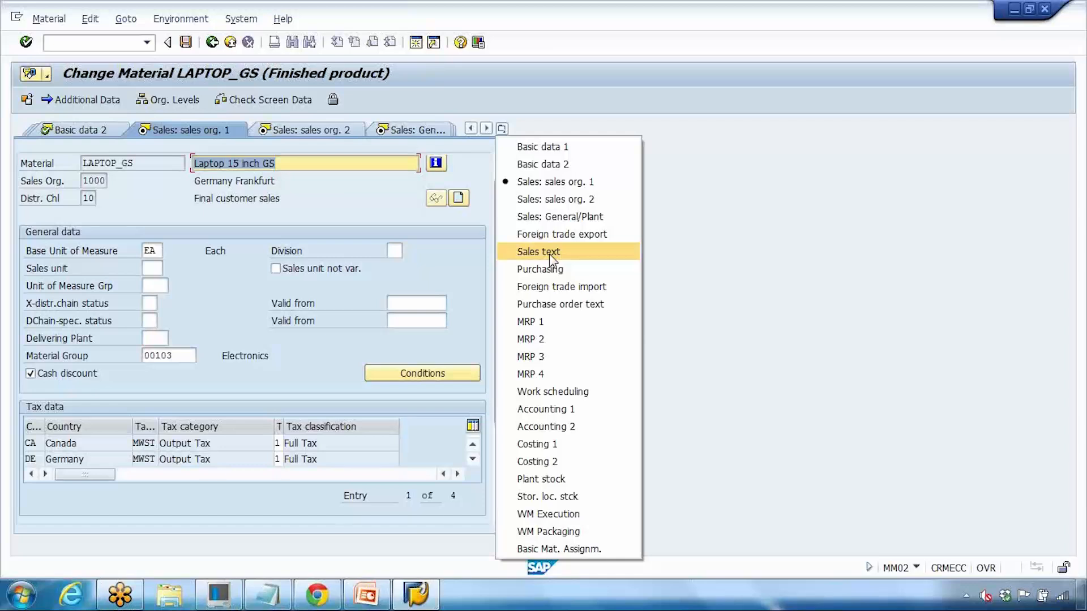
Step: Give India a tax classification of 1 and confirm it
click(548, 357)
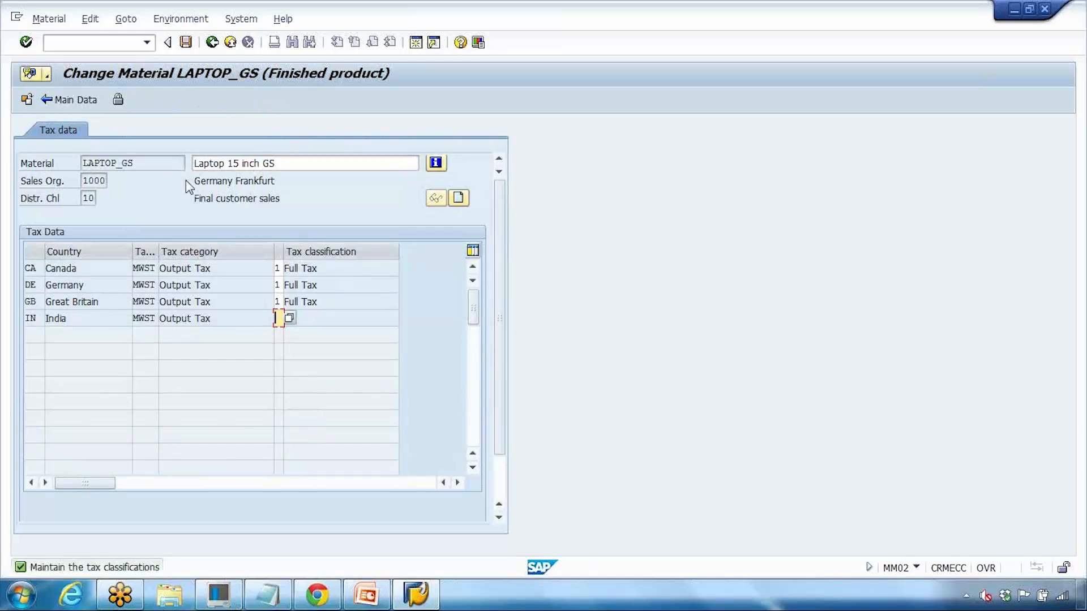
text(1)
key(Return)
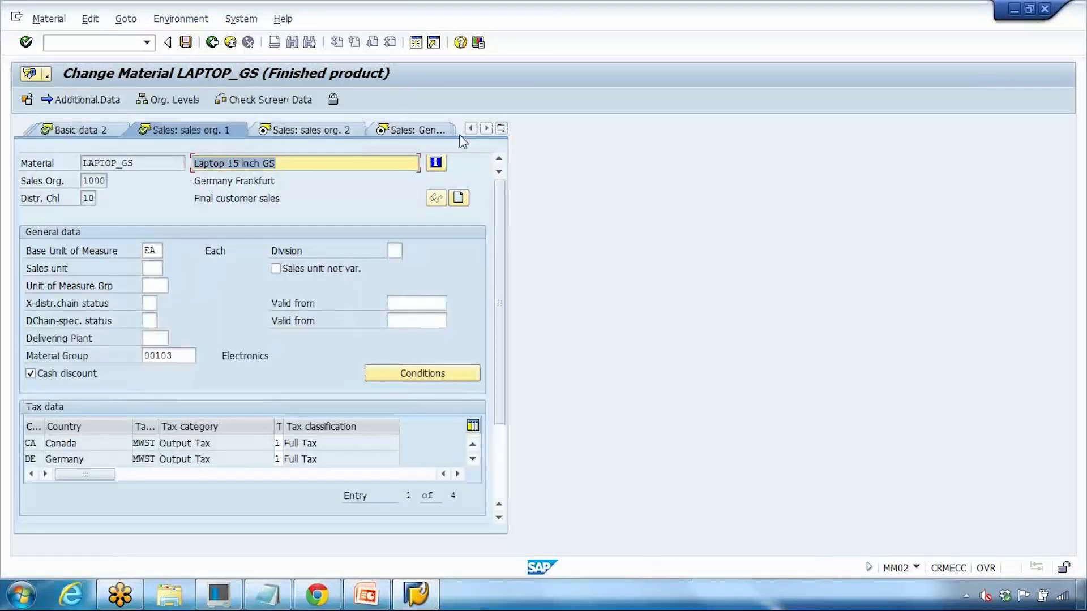
click(500, 128)
Step: Step through the MRP 3, Accounting 1 and Costing 2 views of LAPTOP_GS
click(532, 353)
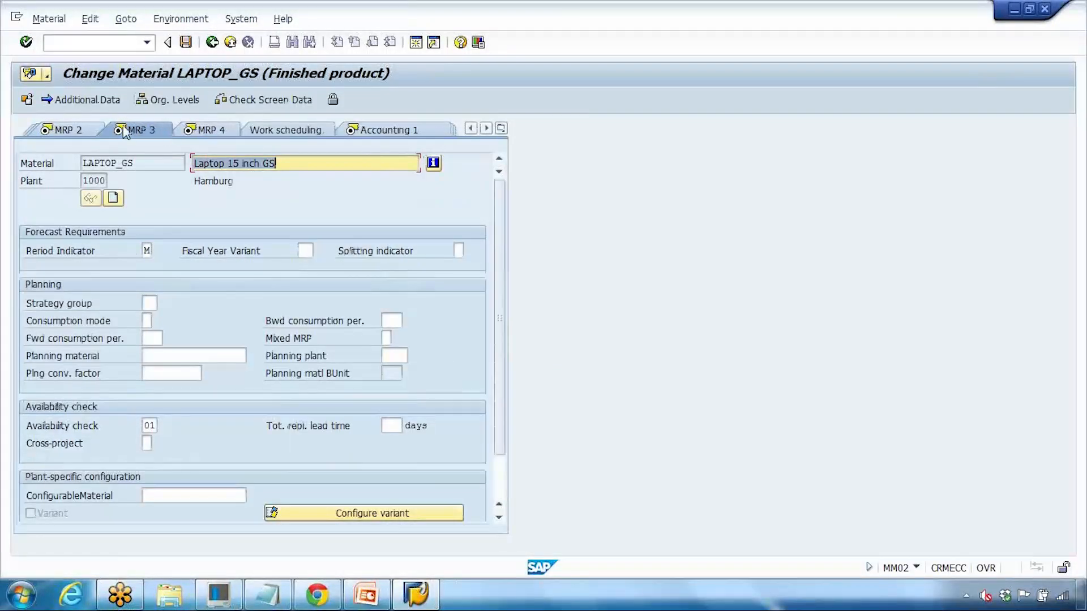
click(500, 128)
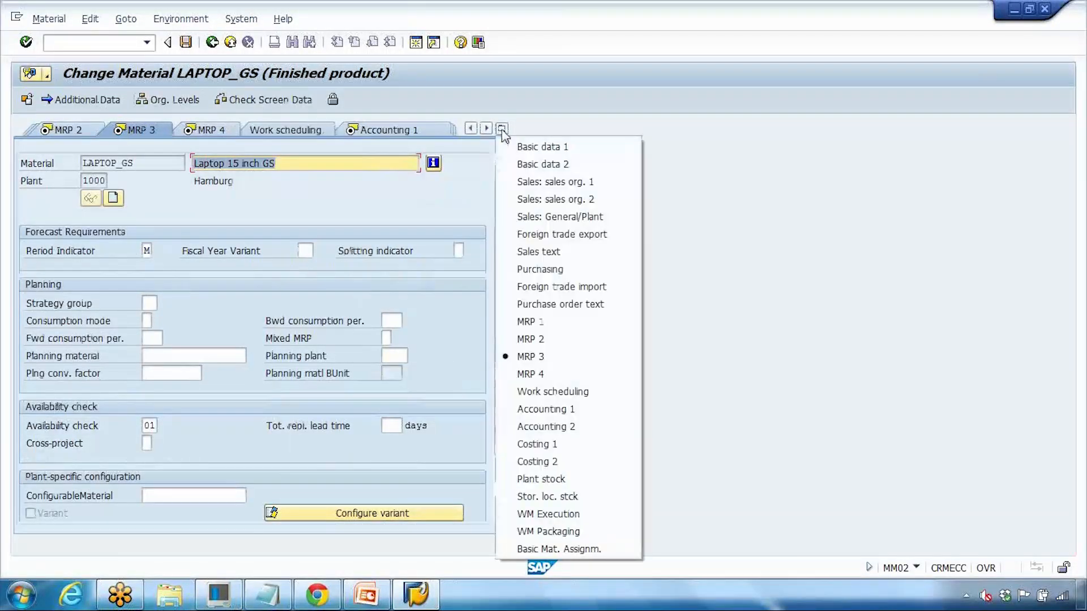
click(563, 410)
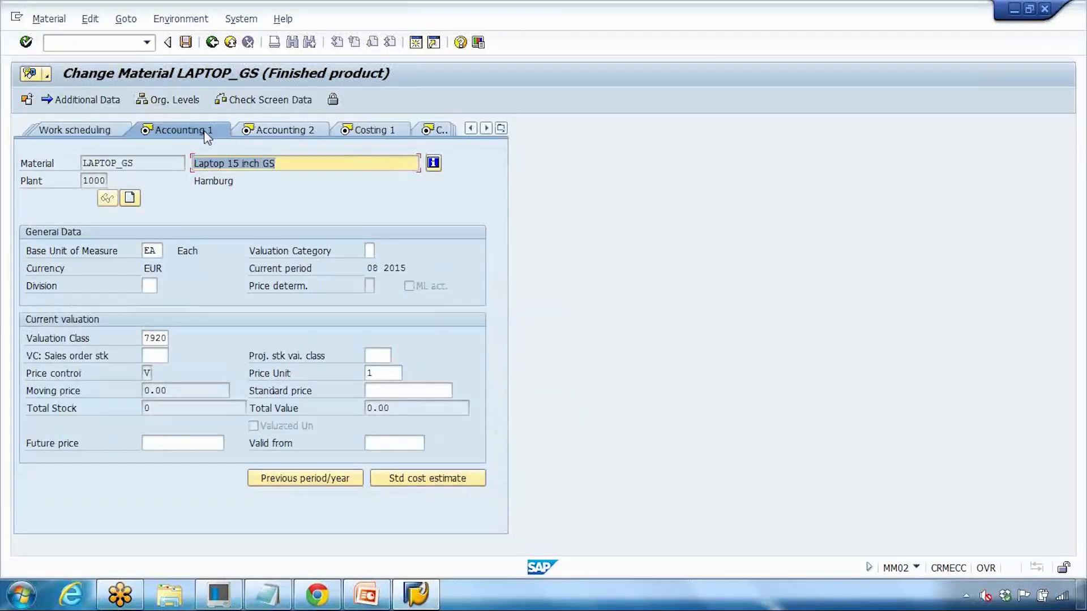
click(500, 128)
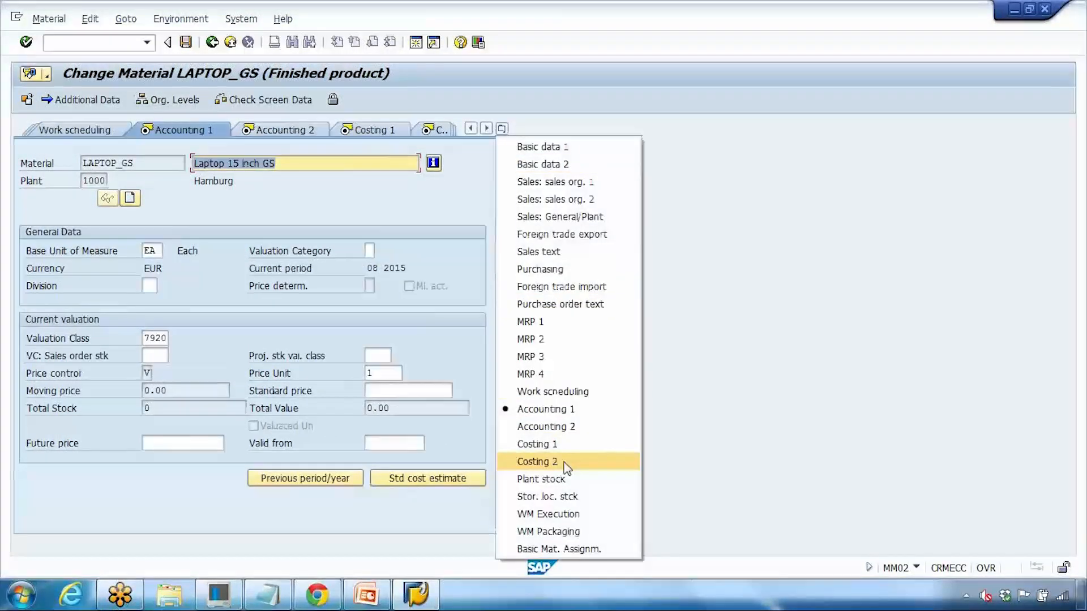
click(536, 462)
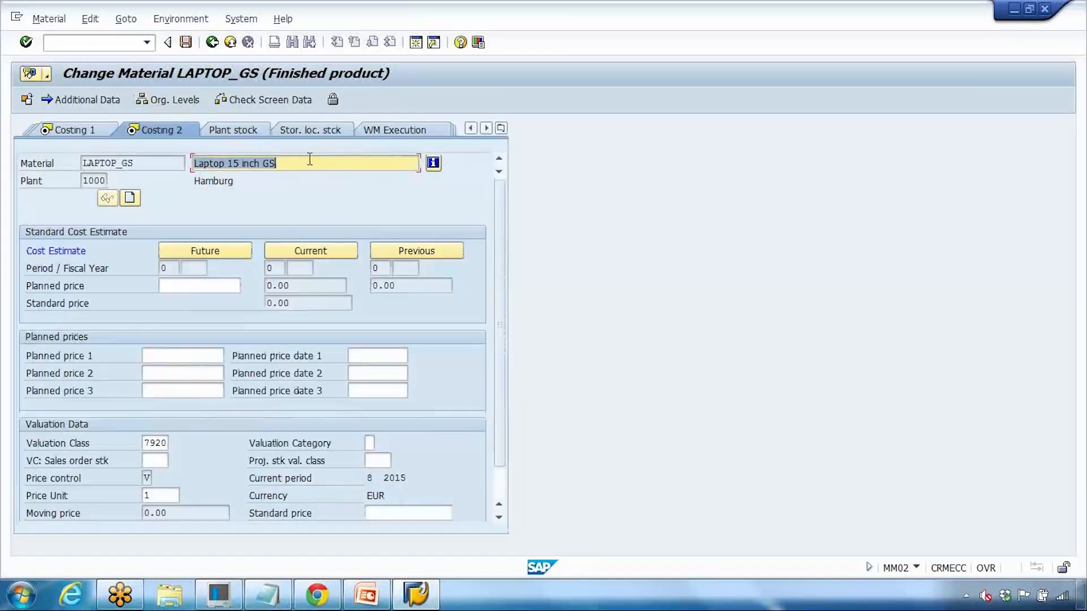
Step: Check the Costing 1 and Accounting 2 views, then return to Basic data 1
click(501, 129)
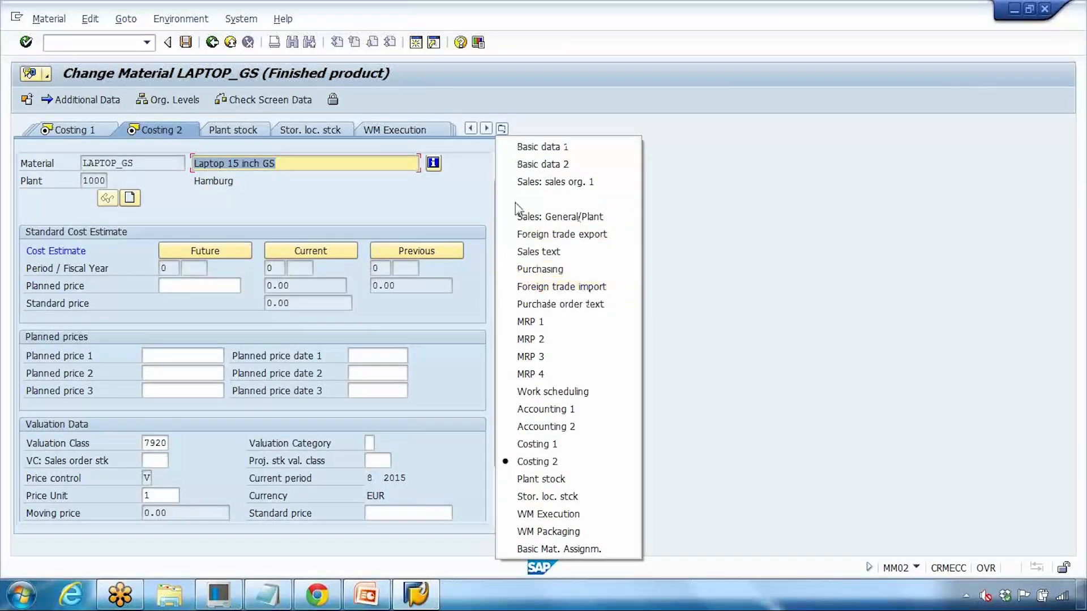
click(420, 207)
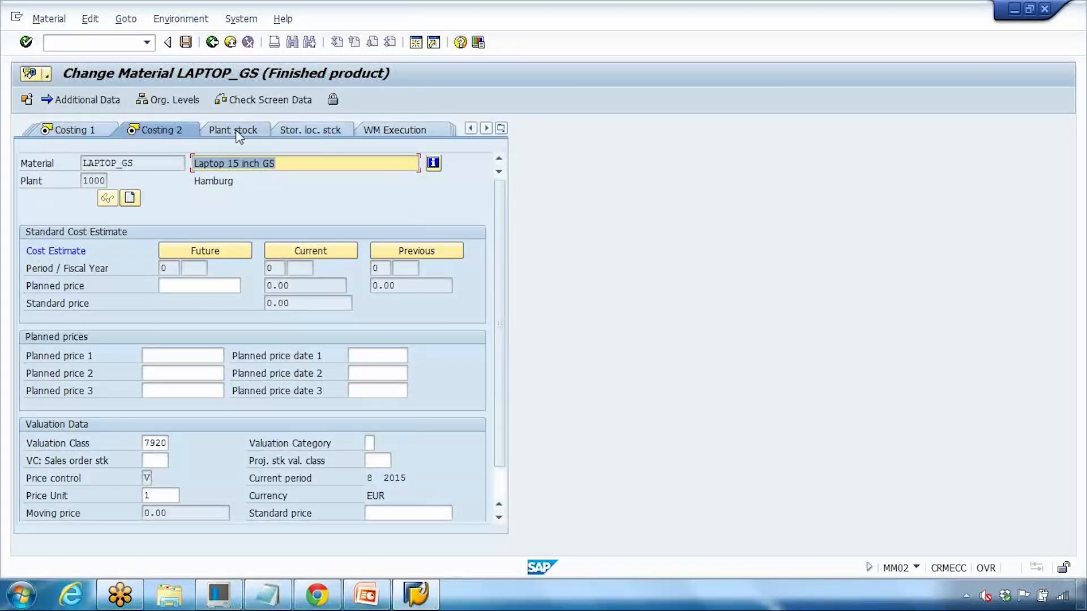
click(79, 130)
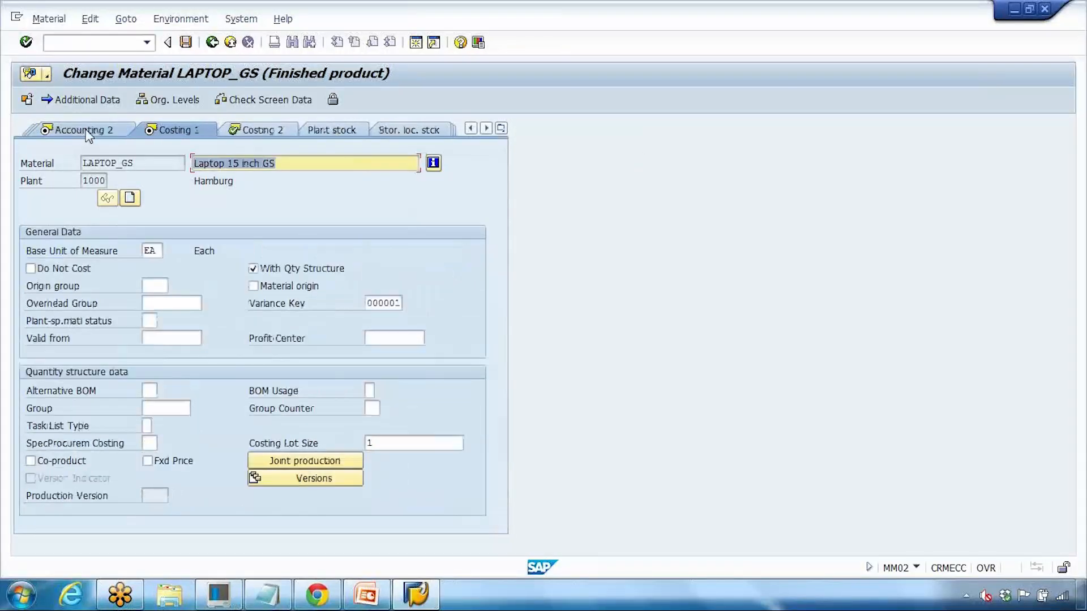
click(101, 136)
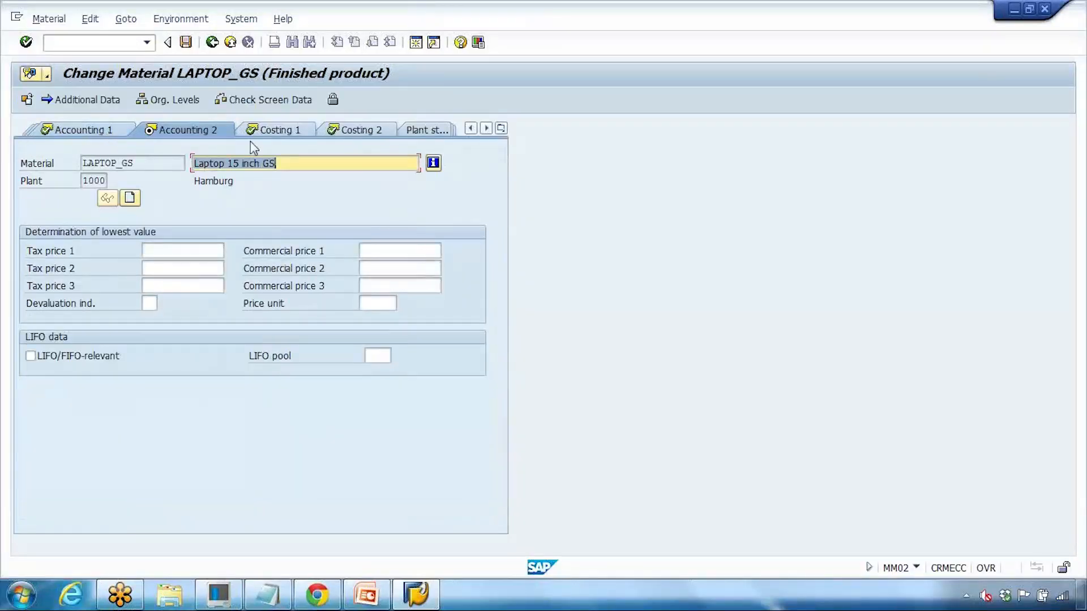
click(501, 128)
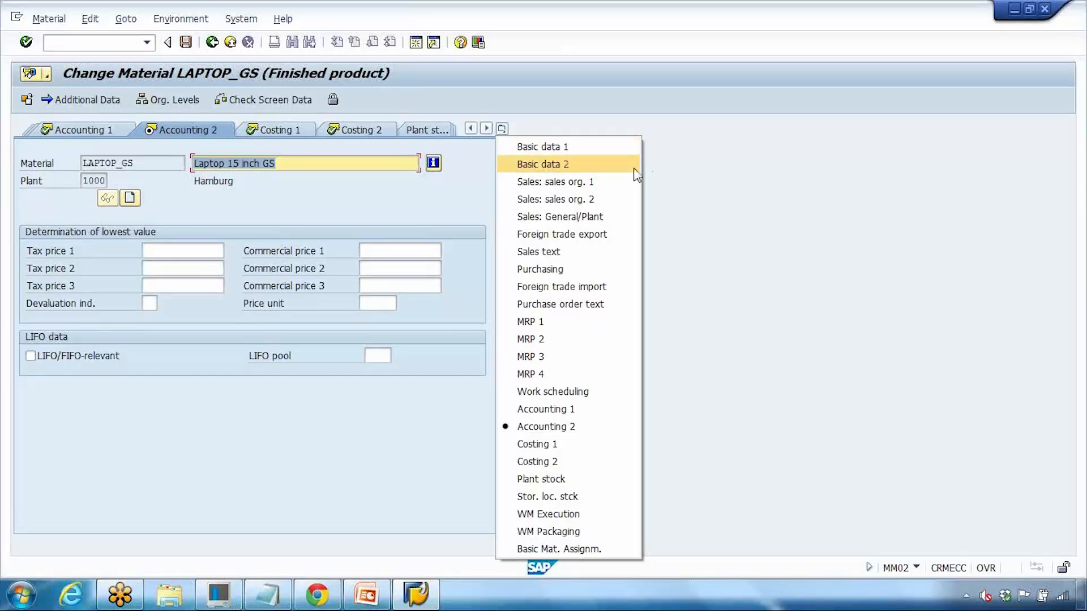
click(584, 148)
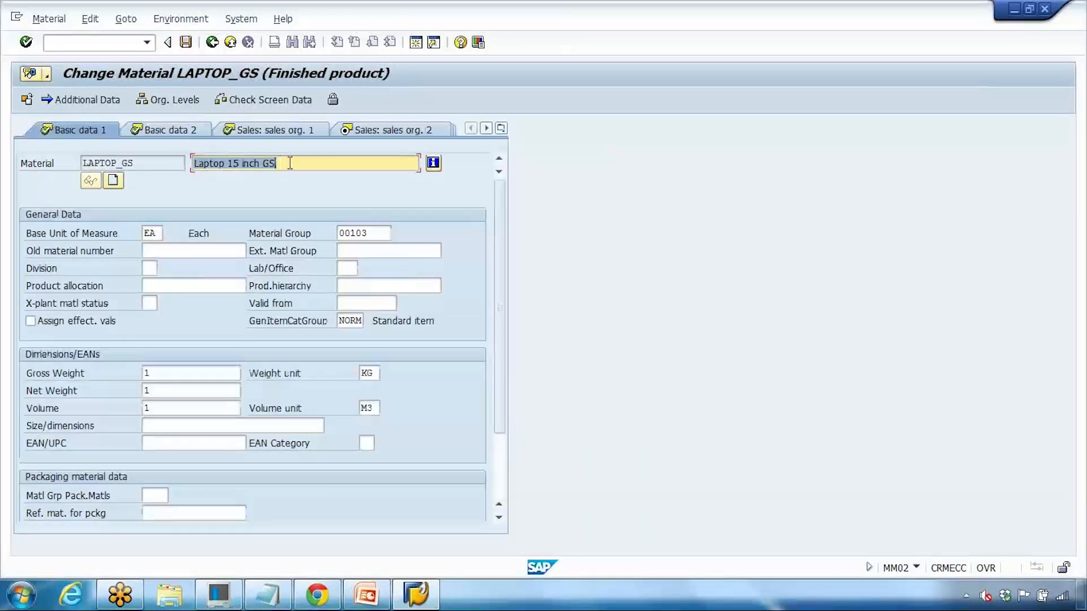
Step: Inspect material number, base unit, material group 00103 and weights, then open Sales: sales org. 1
drag(294, 164, 58, 166)
click(162, 232)
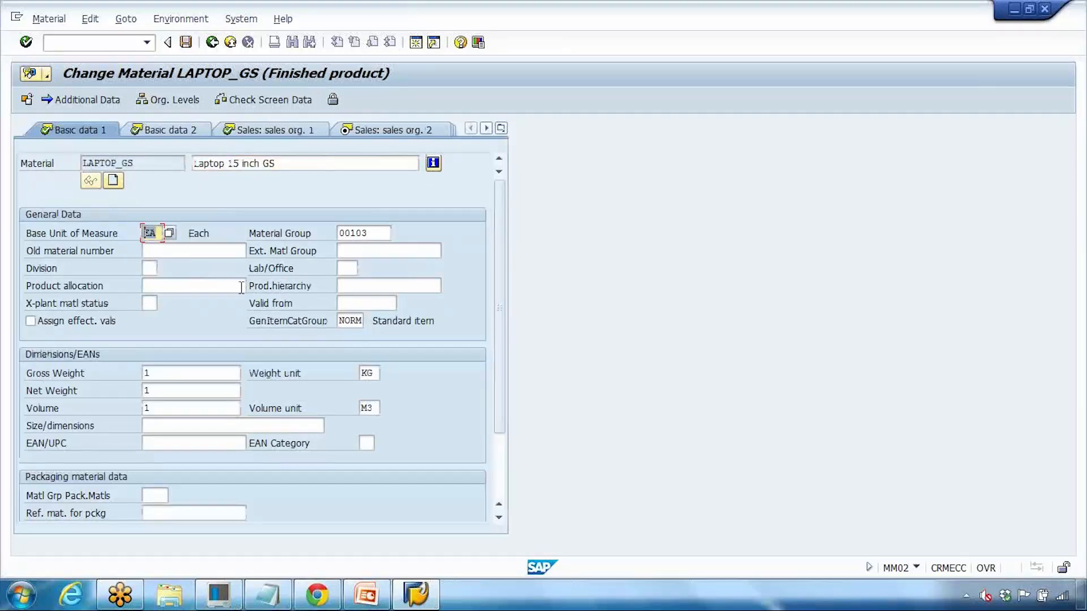
drag(370, 233, 336, 234)
drag(189, 374, 142, 414)
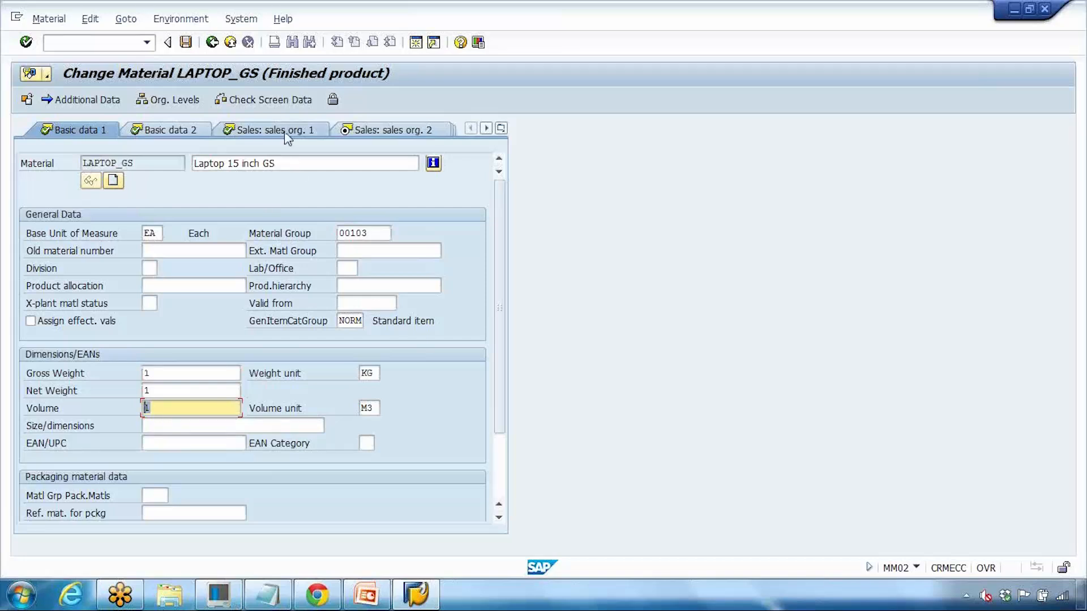
click(500, 128)
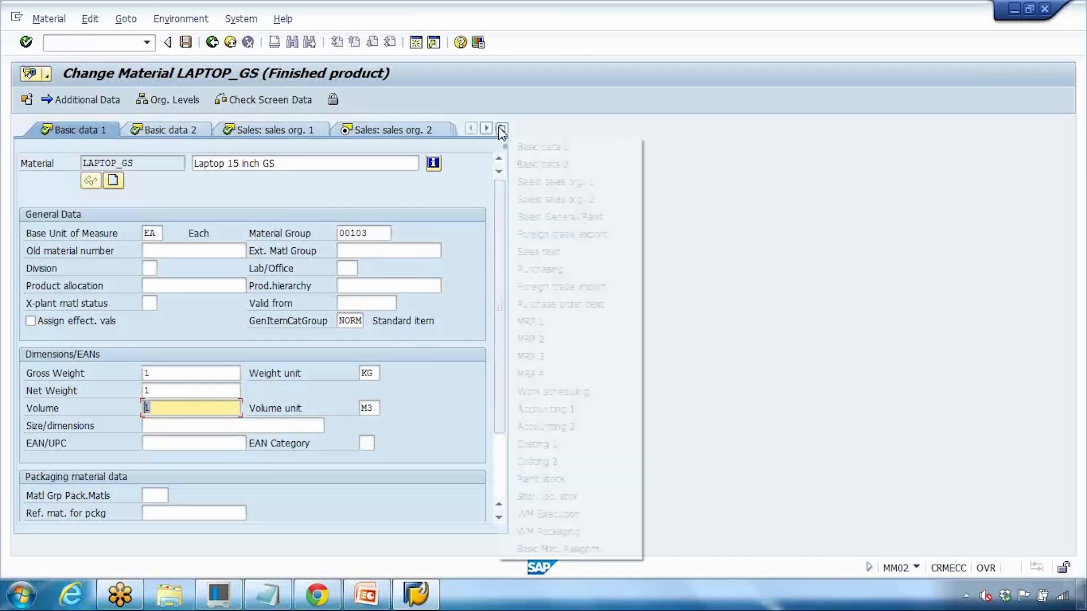
click(568, 183)
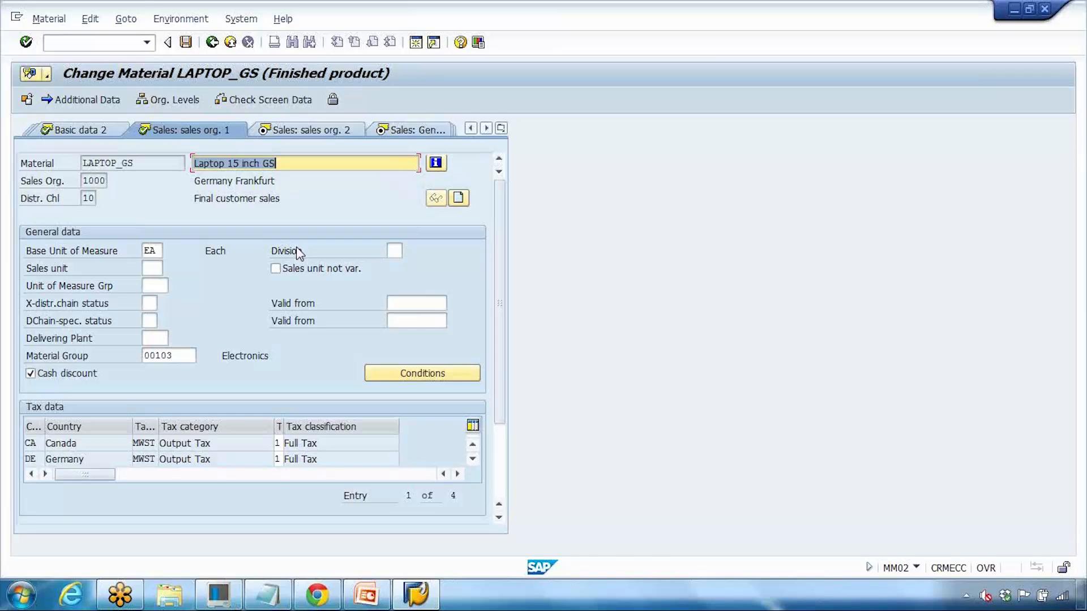
Step: Review the Purchasing and MRP 1 views of LAPTOP_GS
click(501, 128)
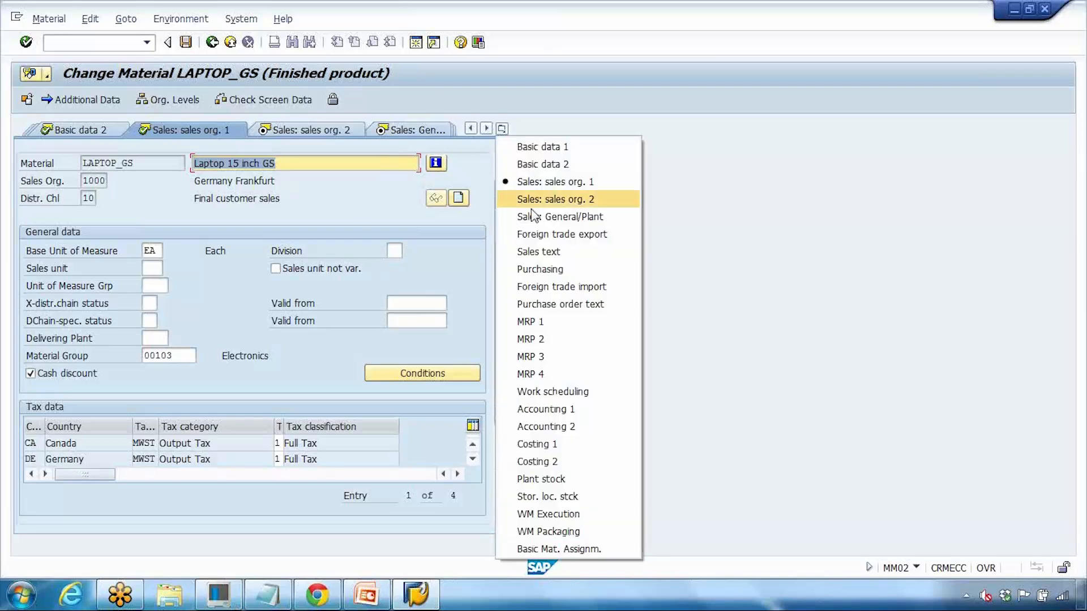
click(545, 271)
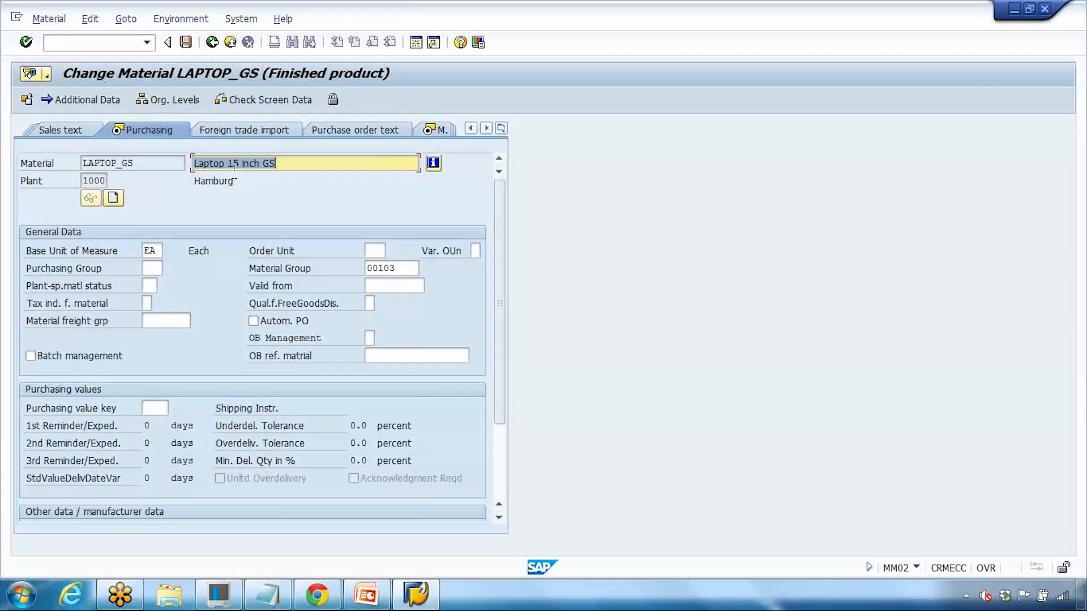
click(501, 128)
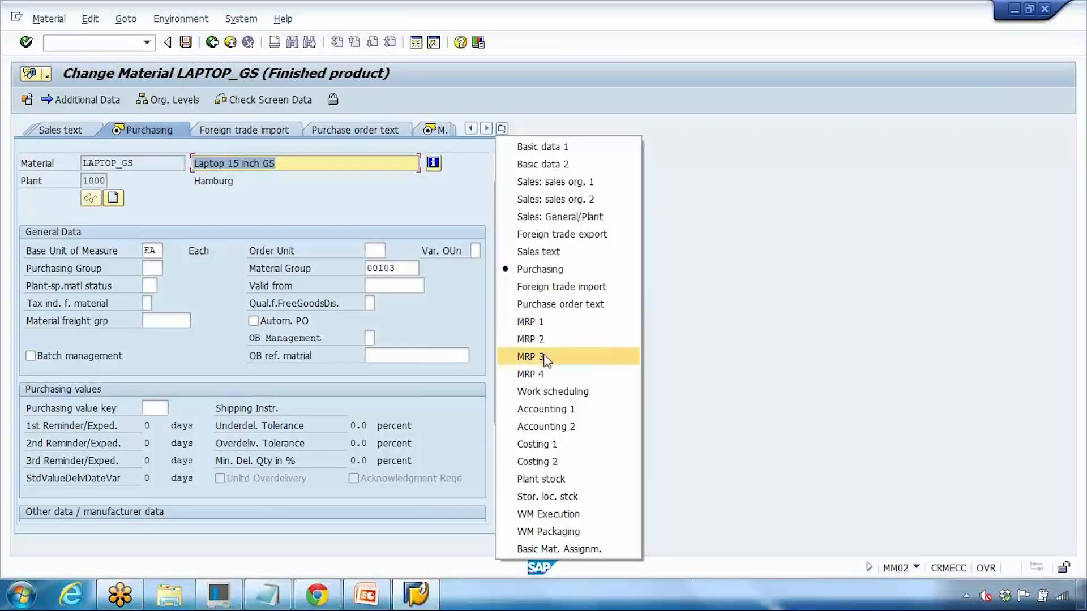
click(551, 323)
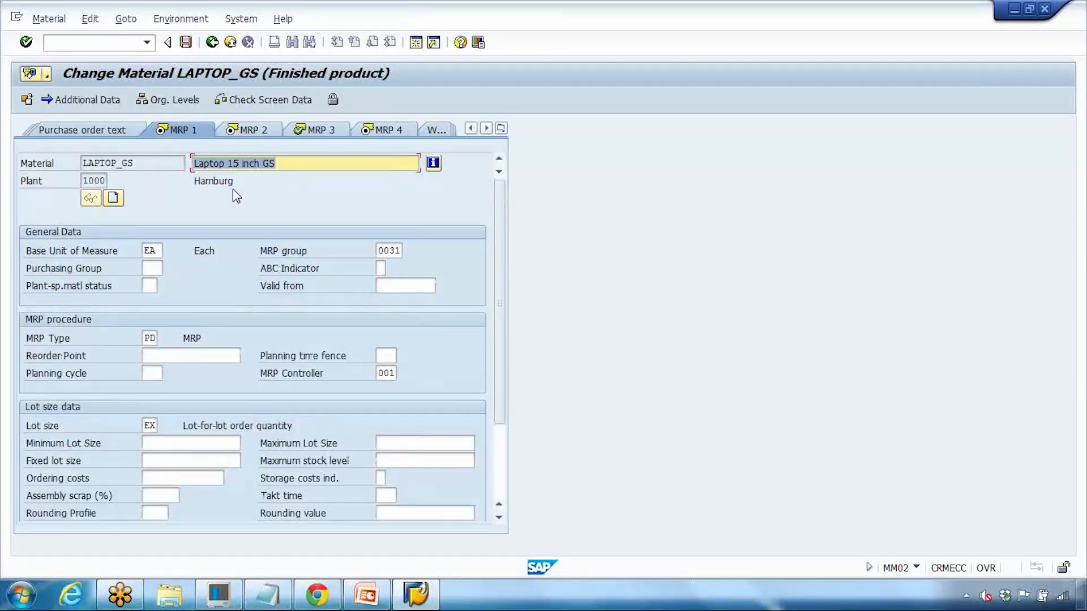
Step: Review the Work scheduling and Accounting 1 views, then bring the Notepad notes forward
click(502, 129)
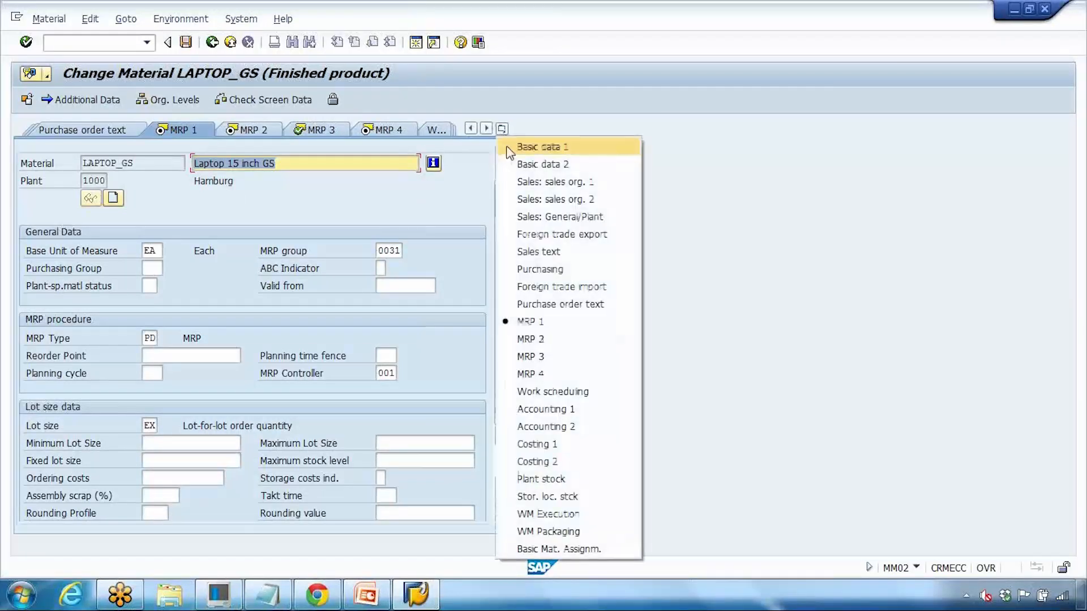
click(566, 391)
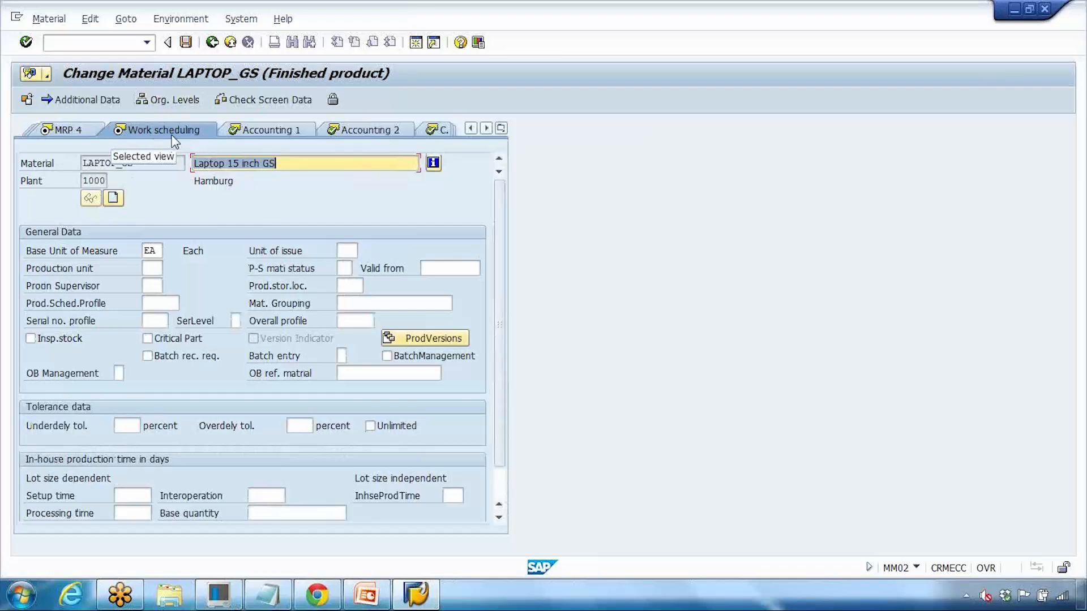
click(501, 128)
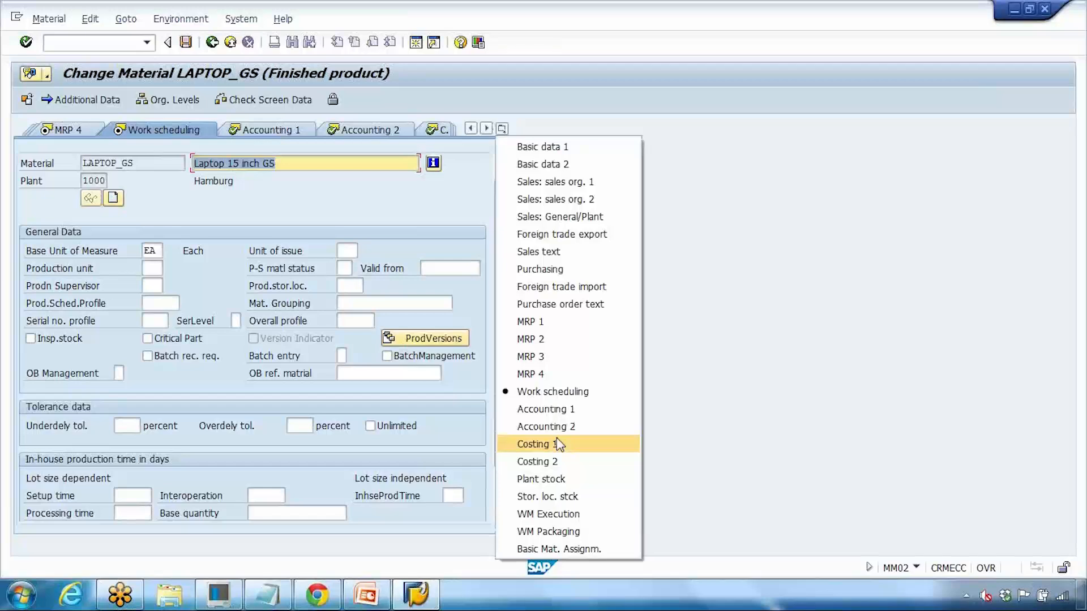
click(570, 410)
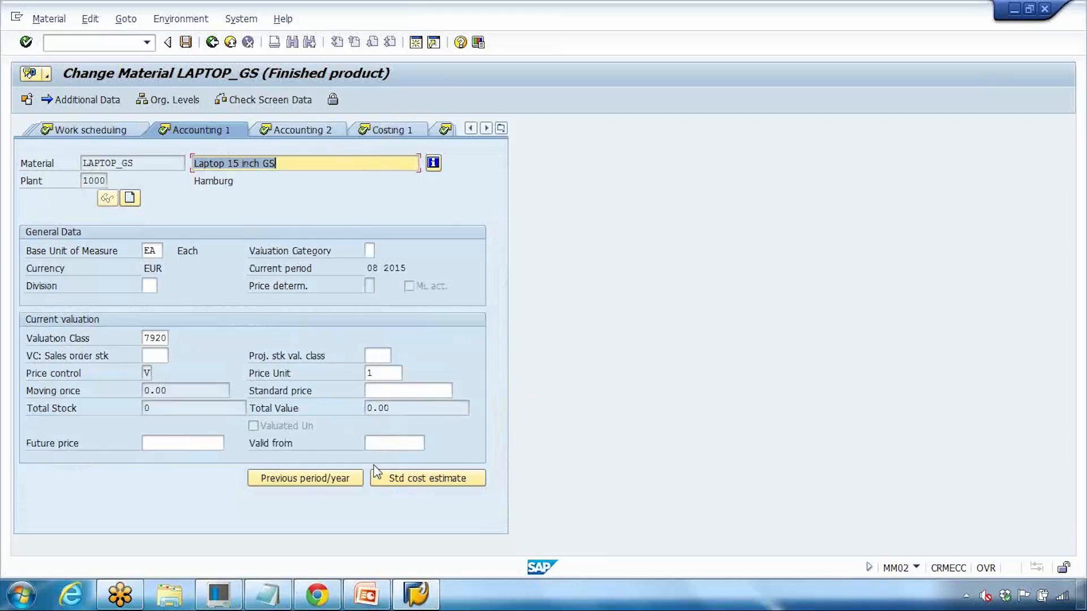
click(270, 593)
click(619, 174)
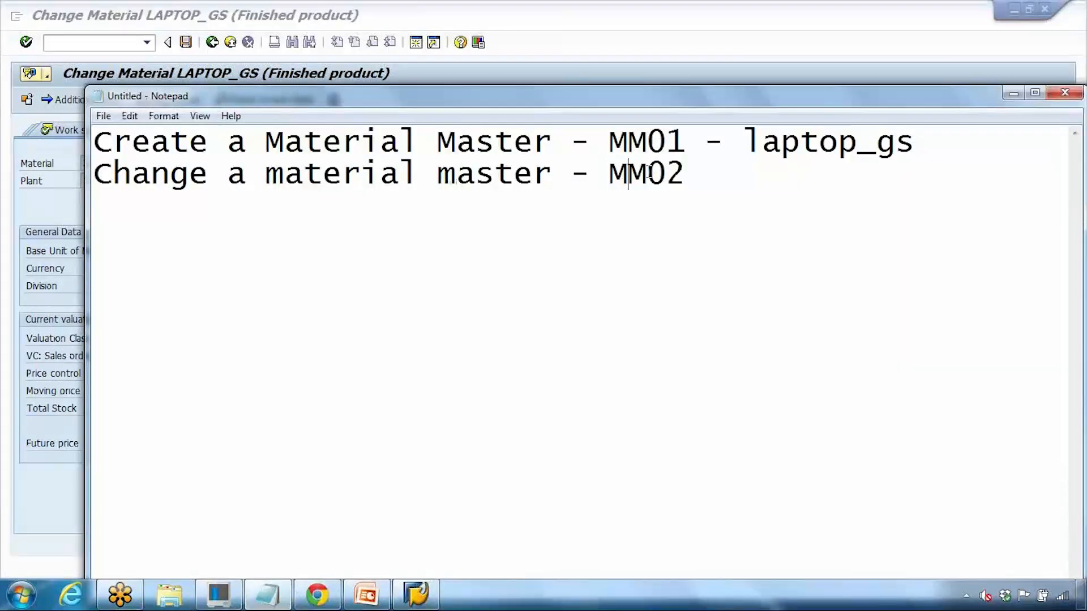
Step: Highlight the MM01 code in the notes and switch to the '3 Material Master' deck
drag(647, 141, 666, 141)
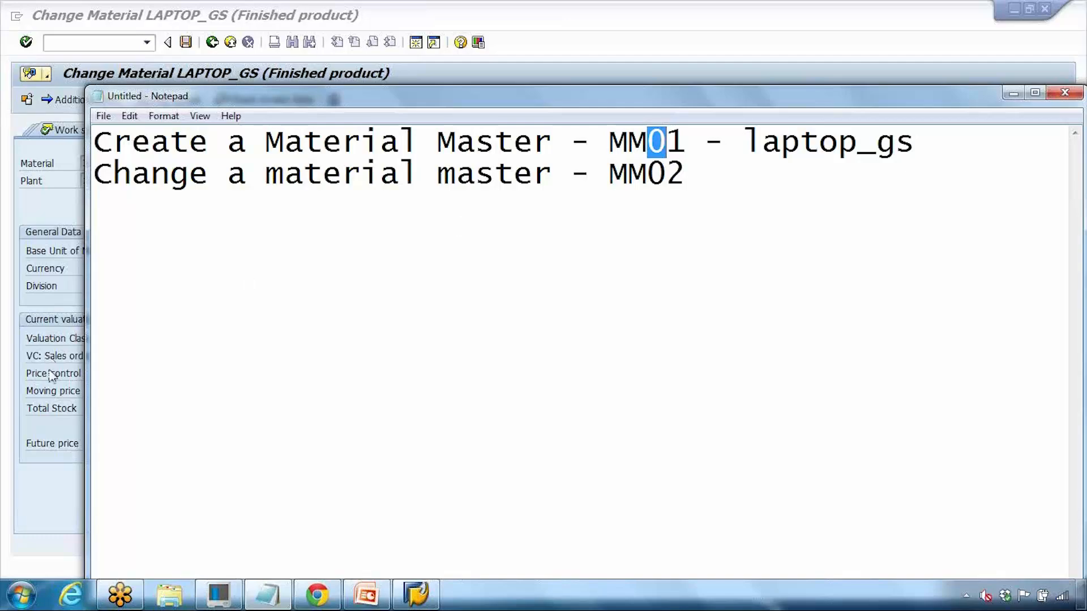
click(366, 594)
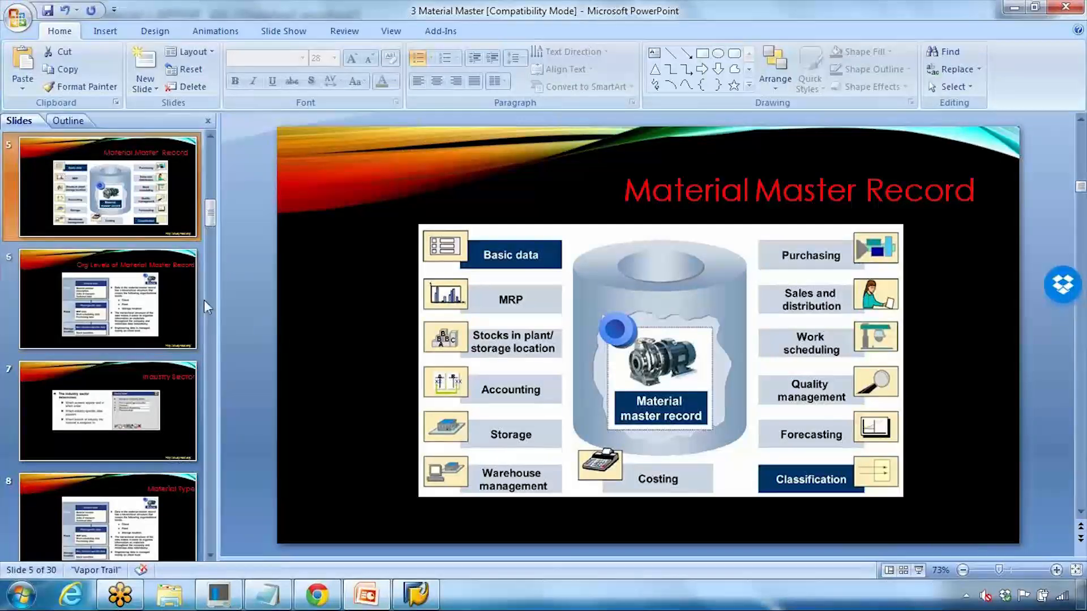
Step: Present slide 6, 'Org Levels of Material Master Record', as a slide show
click(137, 299)
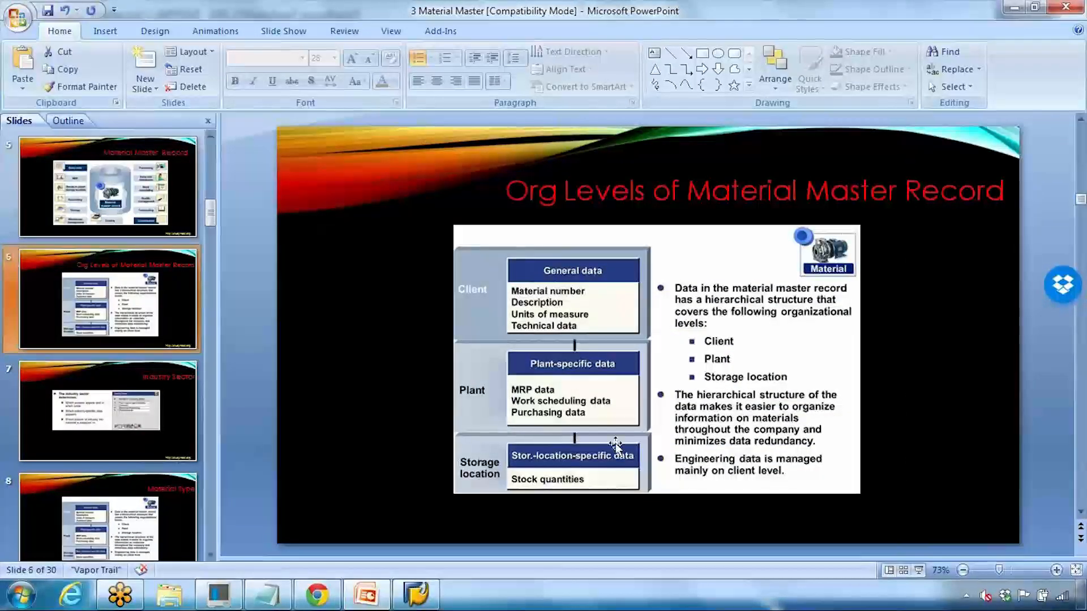
click(919, 570)
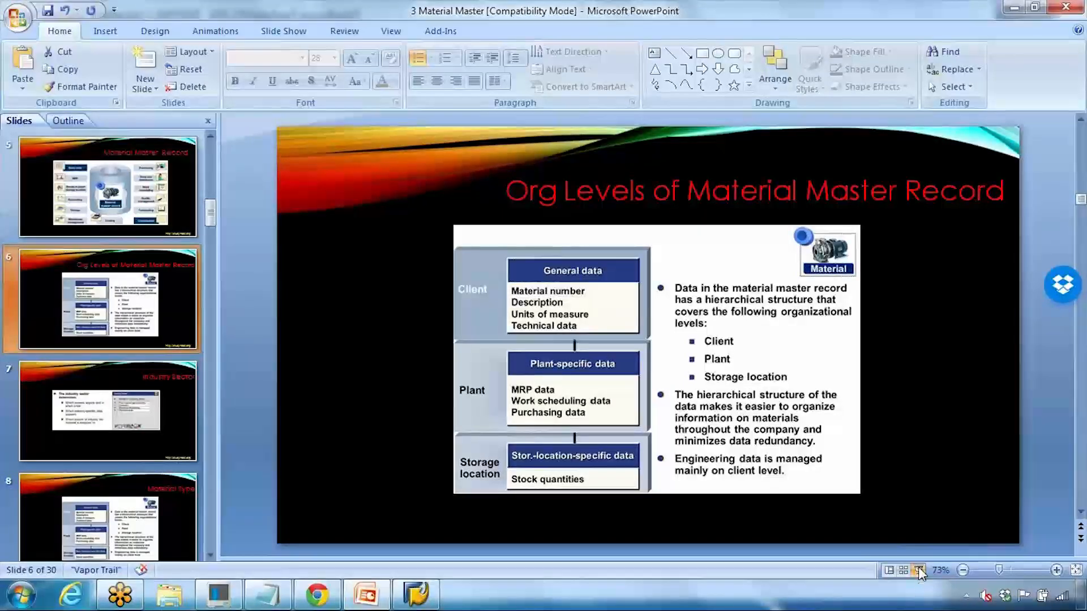
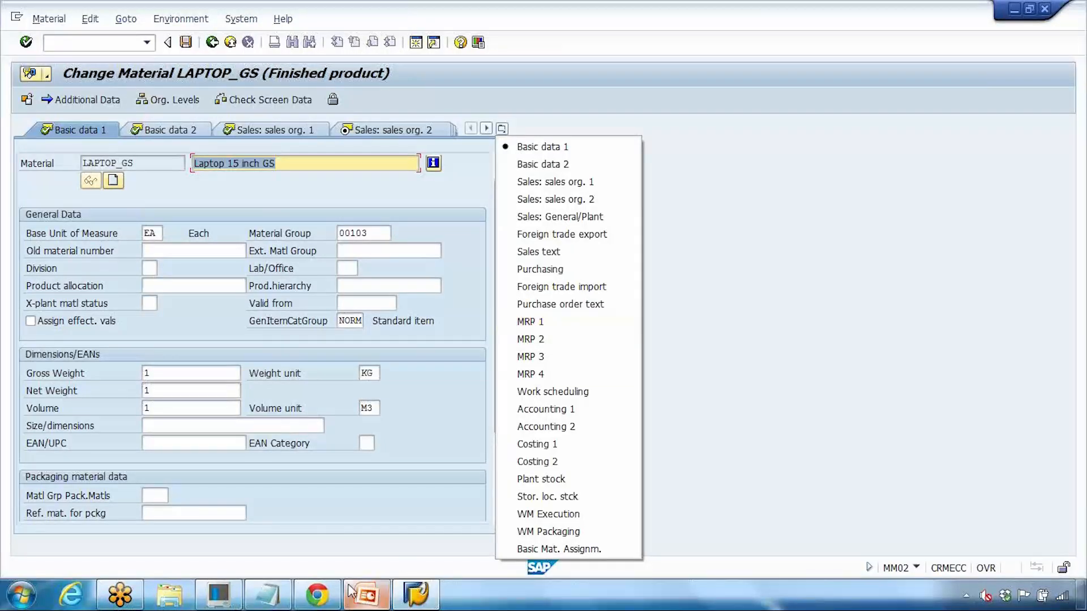
Step: Bring the Notepad notes in front of SAP GUI
click(281, 591)
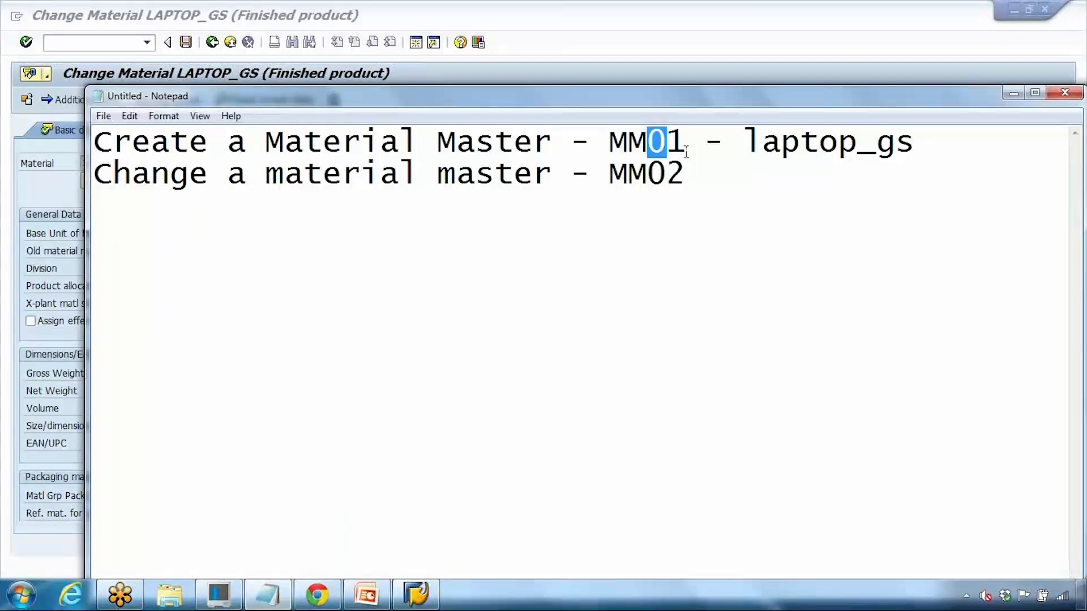
Step: Add note lines 'Basic data - Common' and 'Plant data - NOT common 1000', with 1100 below
click(701, 169)
key(Return)
key(Return)
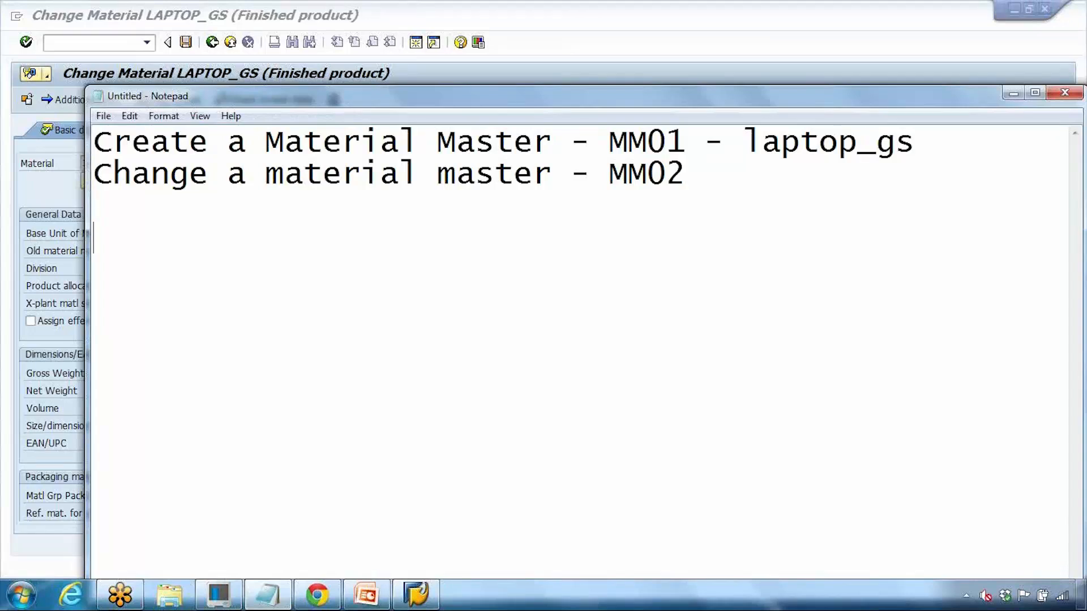
text(BAsic)
key(BackSpace)
key(BackSpace)
key(BackSpace)
key(BackSpace)
key(BackSpace)
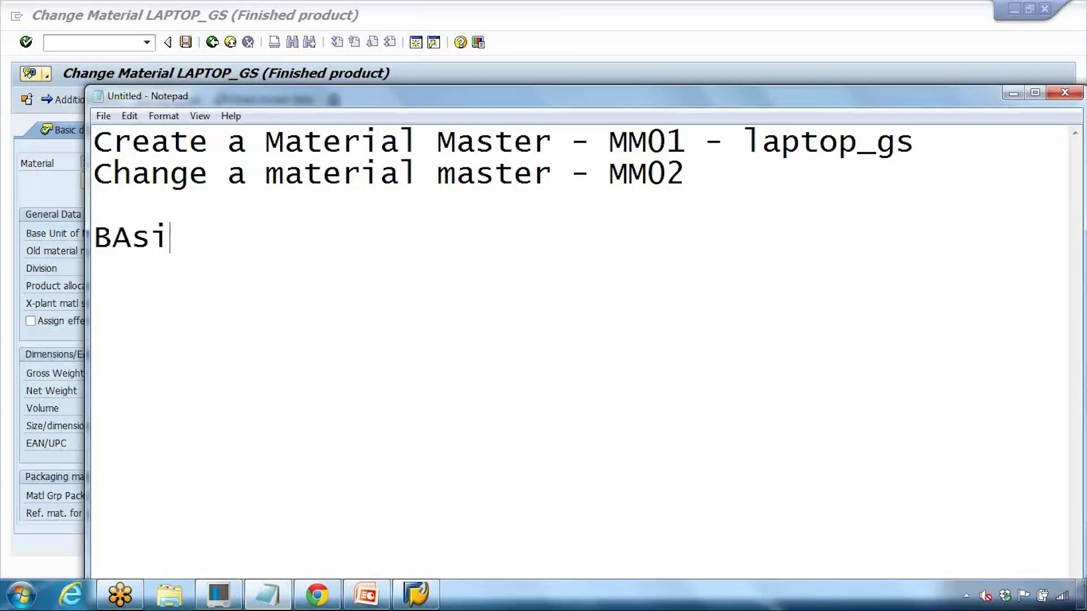
text(asic data - Commi)
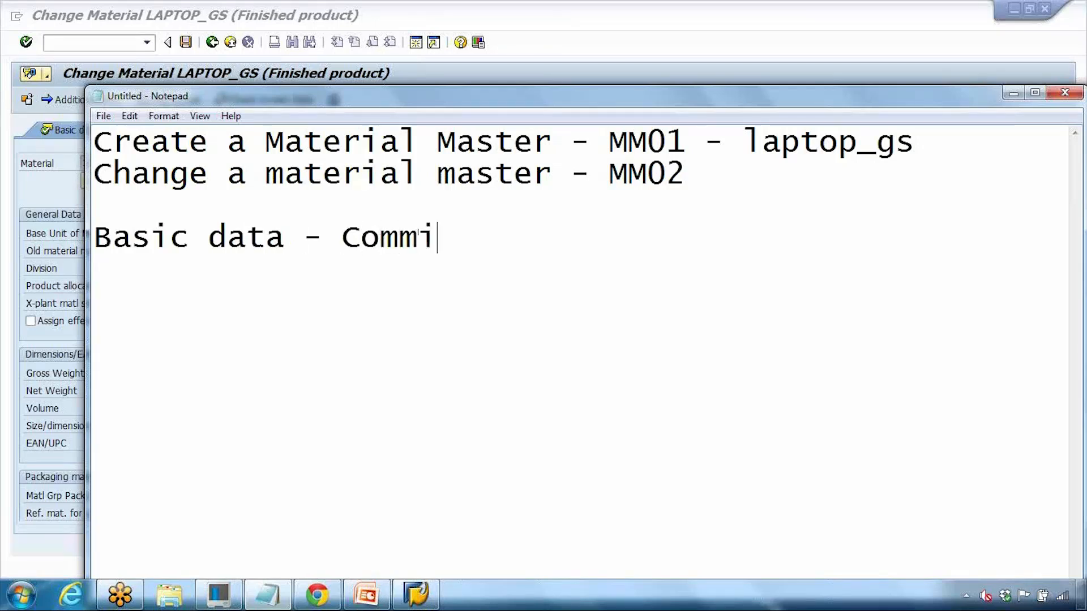
key(BackSpace)
text(on)
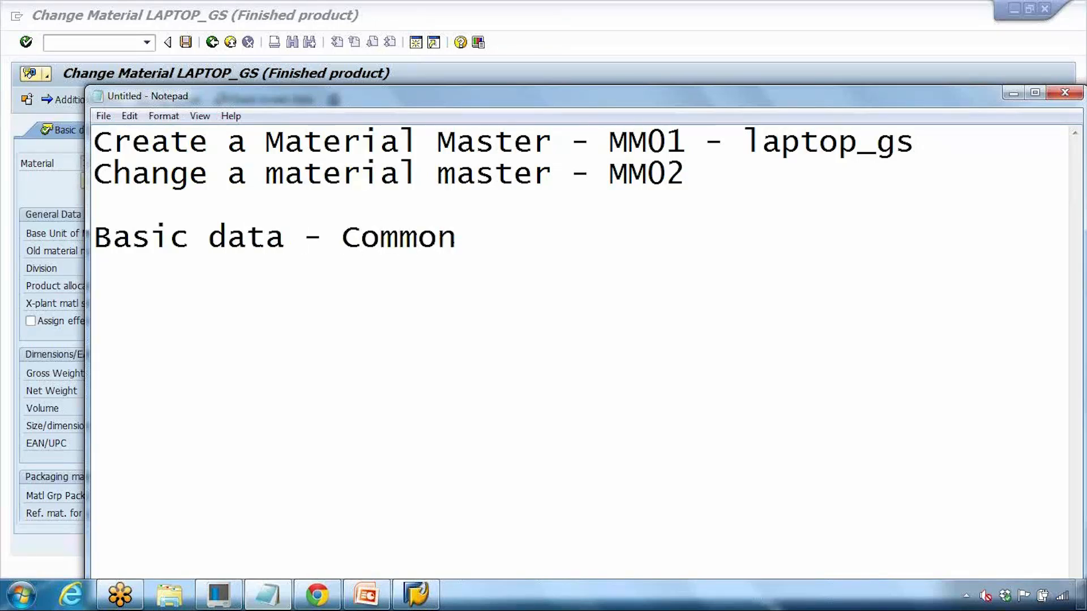
key(Return)
text(Plan)
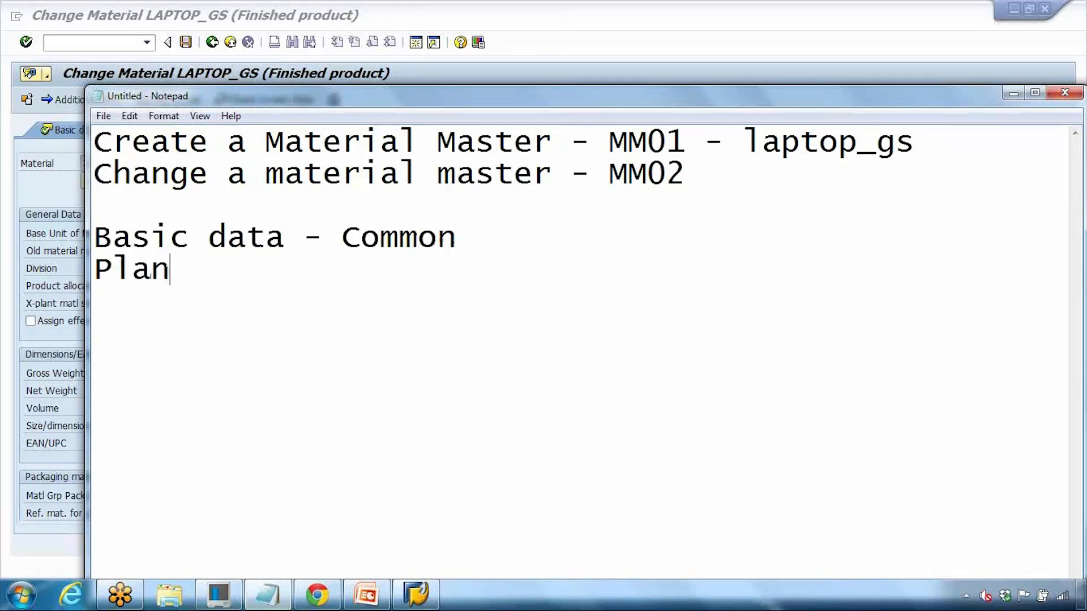
text(t data)
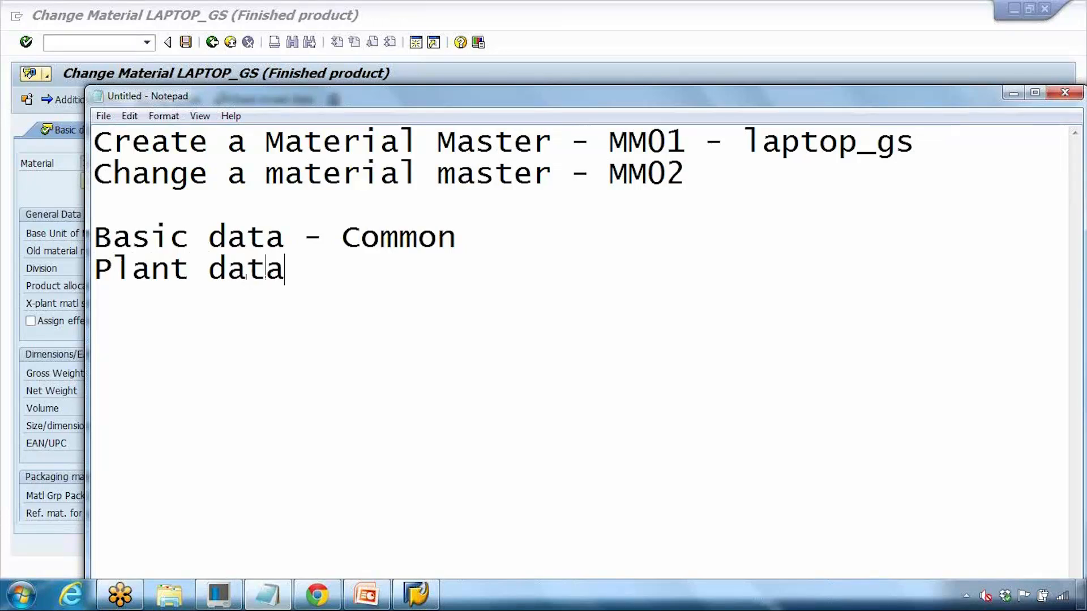
text( - NO)
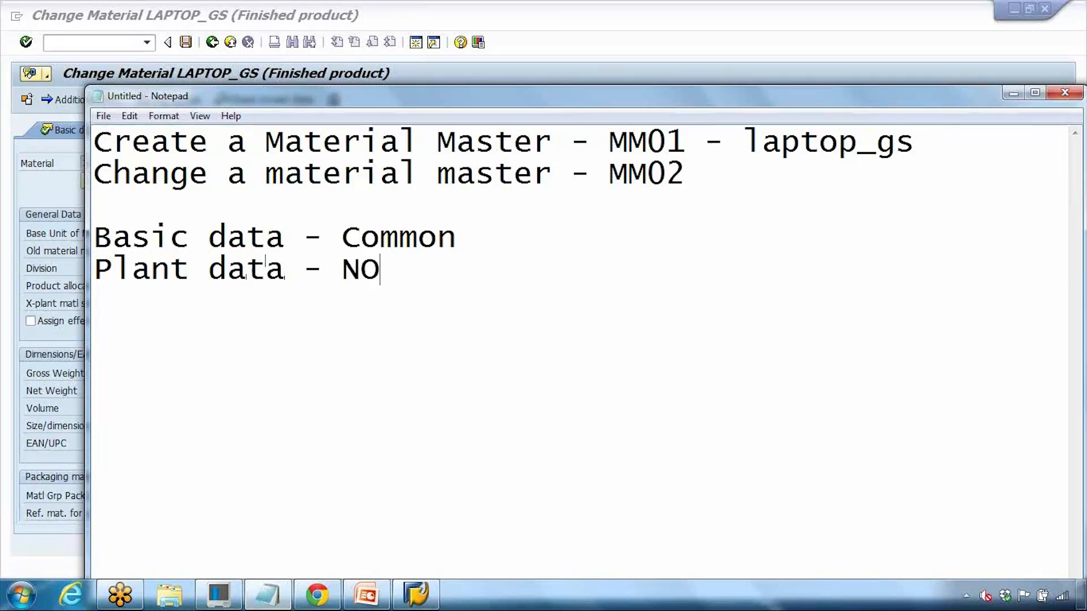
text(T common)
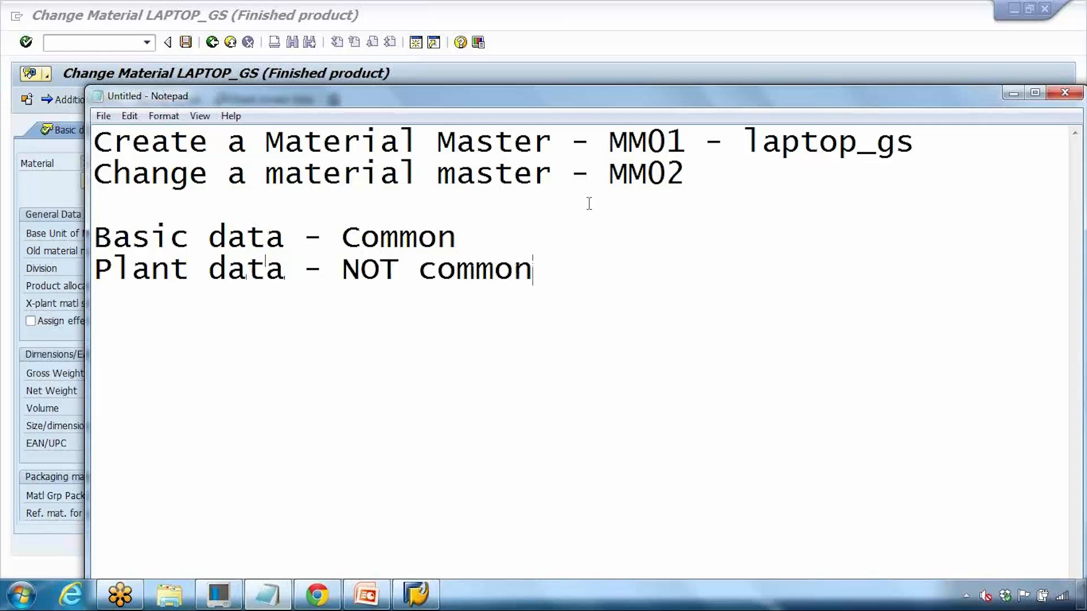
text( 1000)
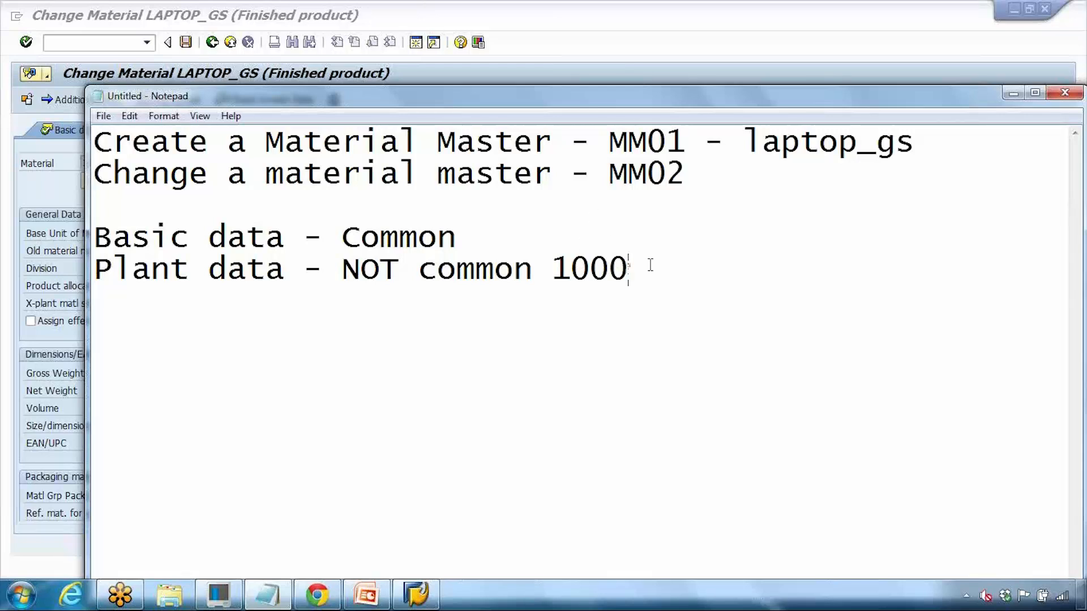
text(/11)
key(BackSpace)
key(BackSpace)
key(BackSpace)
key(Return)
text(1100)
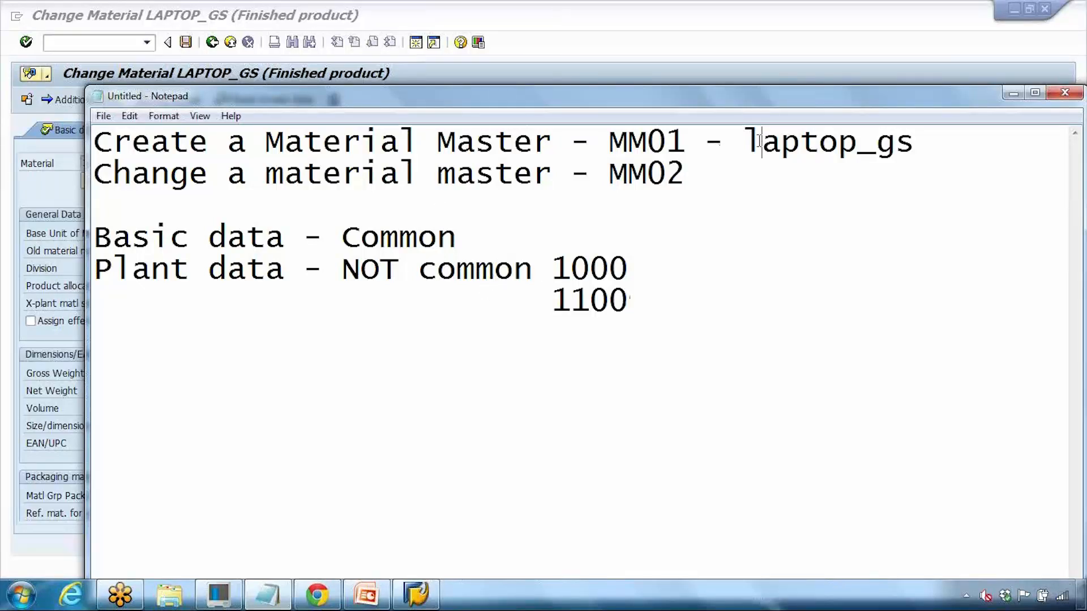
Step: Paste laptop_gs as a heading above the new notes and indent the lines beneath it
drag(762, 137, 902, 139)
click(879, 141)
drag(743, 141, 914, 141)
key(ctrl+c)
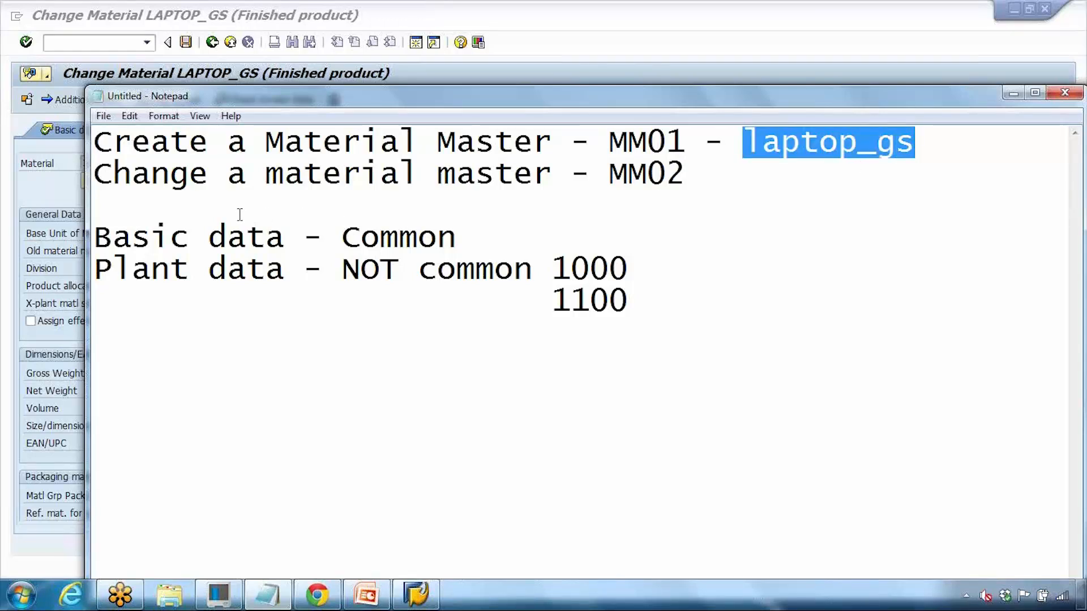
click(212, 213)
key(Return)
key(ctrl+v)
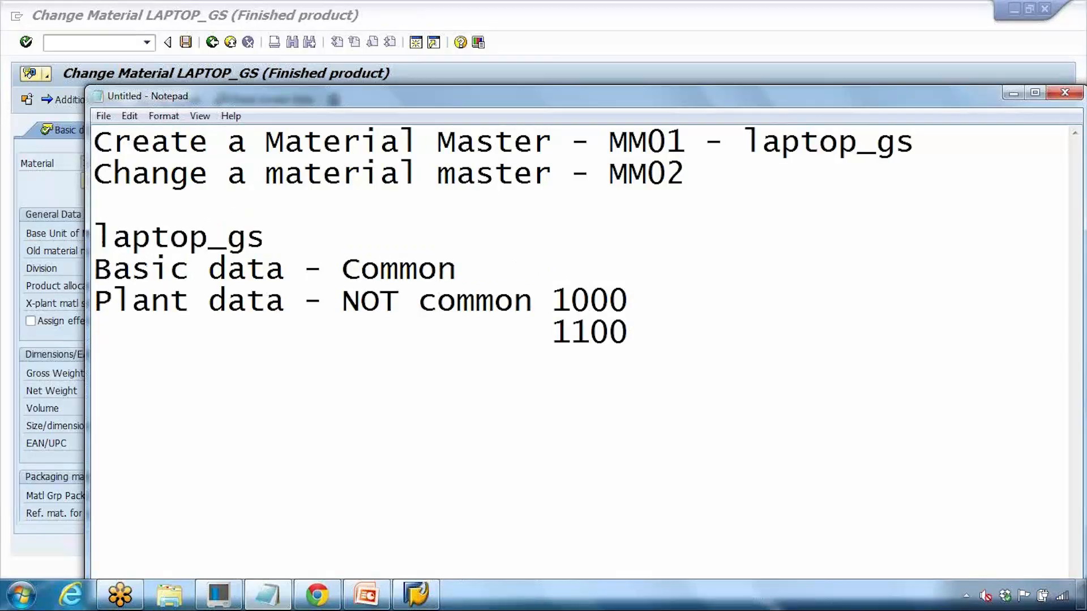
click(95, 269)
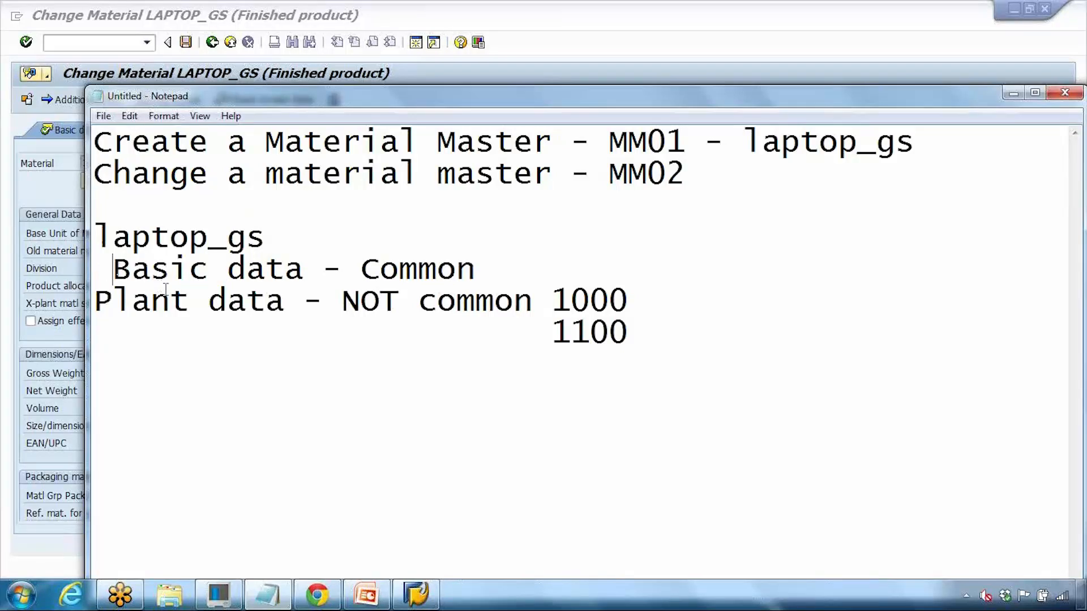
click(96, 300)
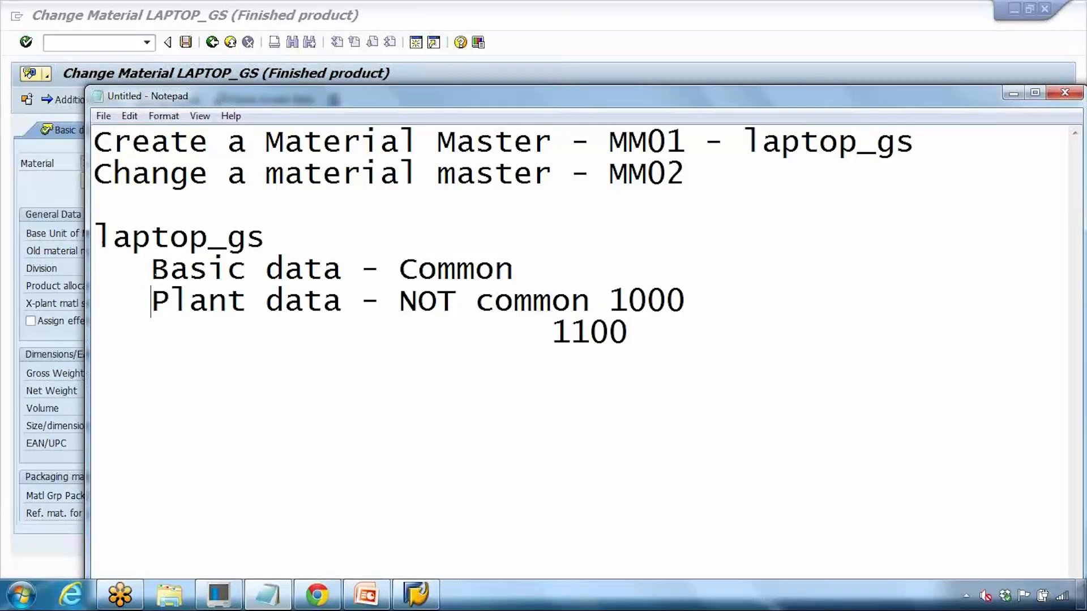
click(551, 331)
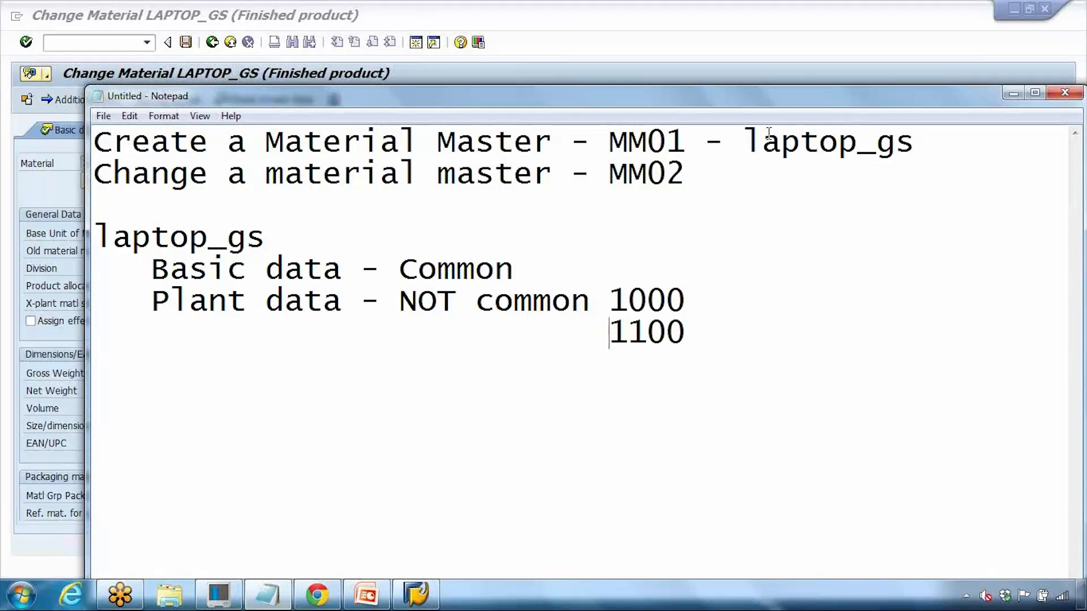
Step: Highlight MM01 in the notes and return to the SAP Change Material screen
click(614, 139)
drag(614, 137, 687, 139)
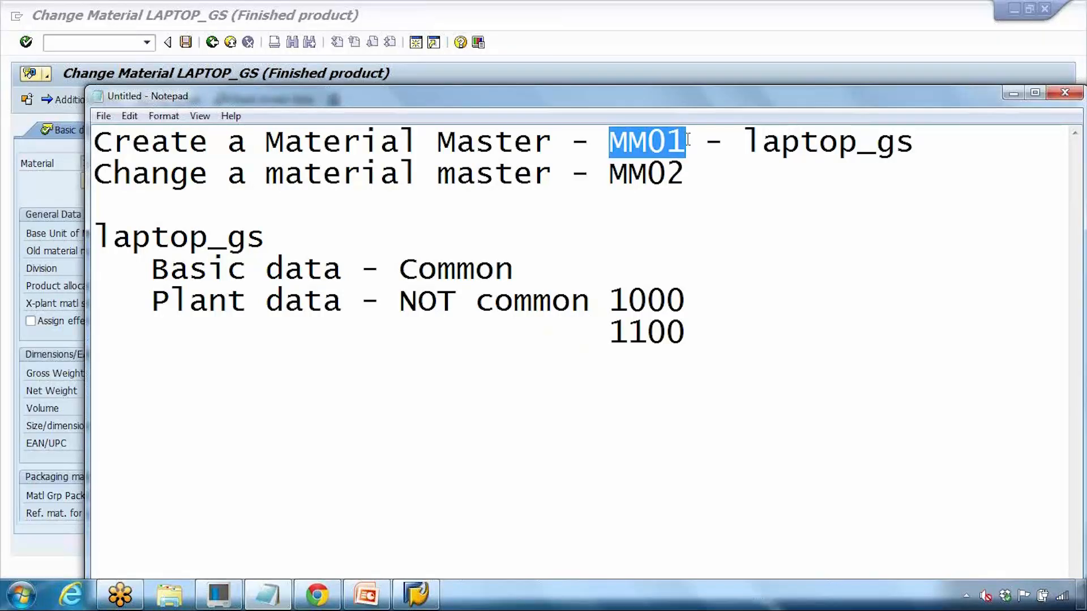
click(735, 58)
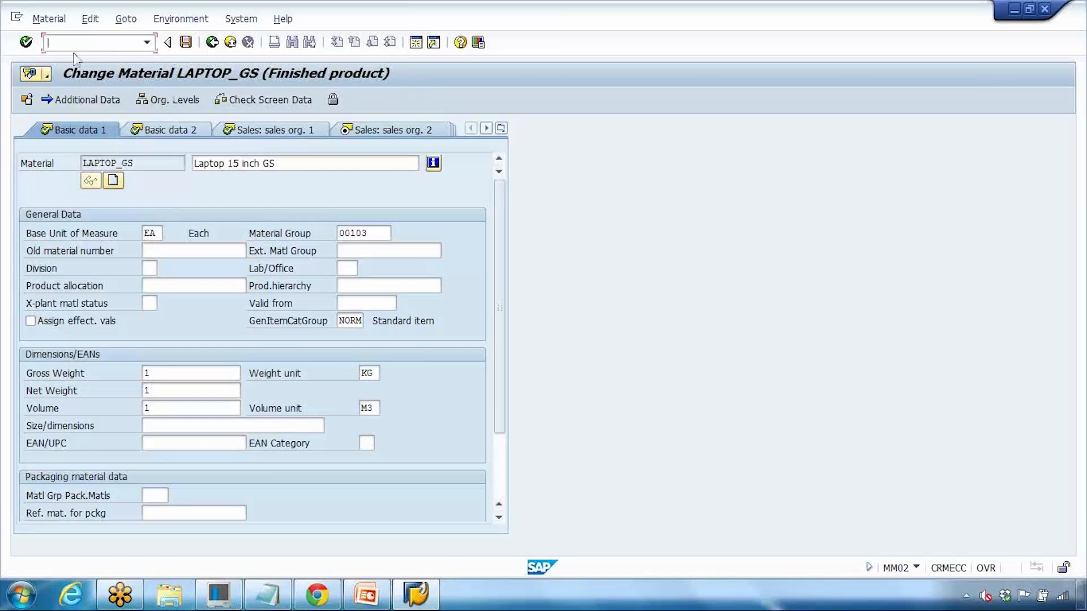
Step: Leave the LAPTOP_GS change screen and enter MM01 in the command field
text(mm01)
key(Return)
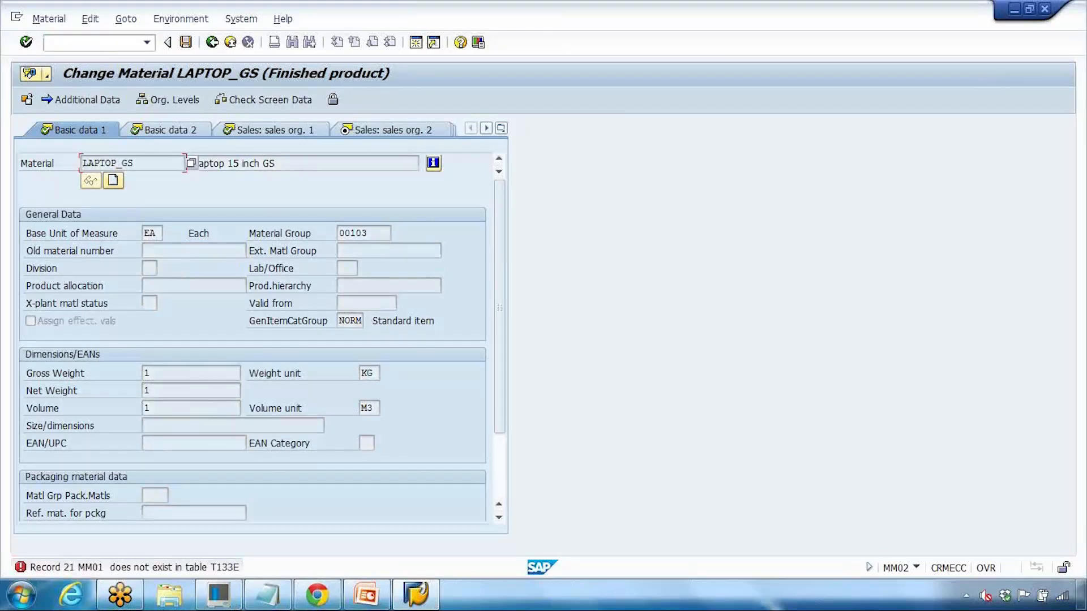
click(100, 45)
click(230, 42)
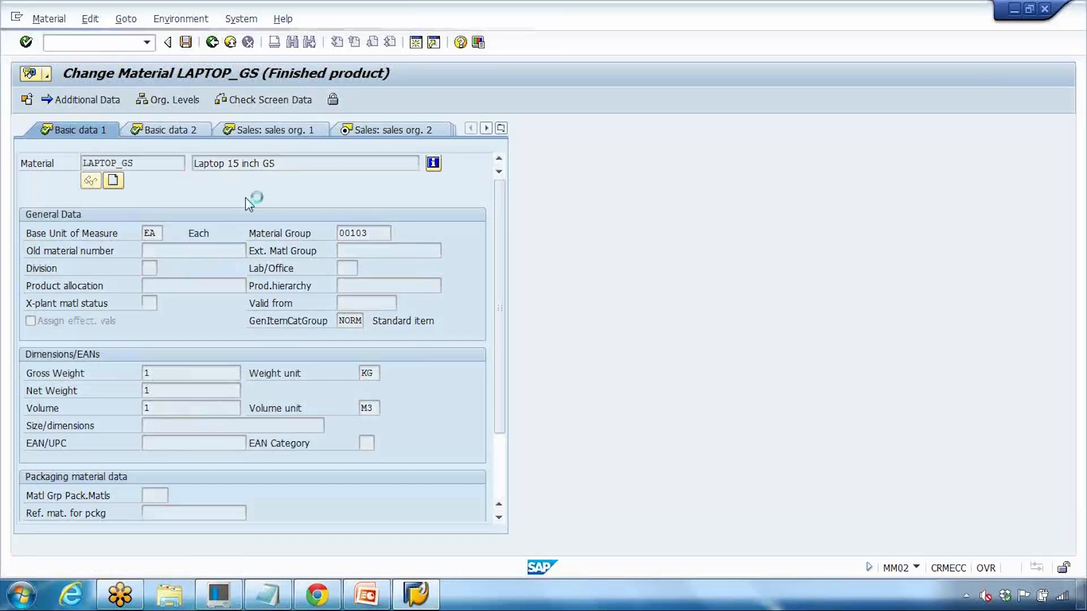
click(115, 51)
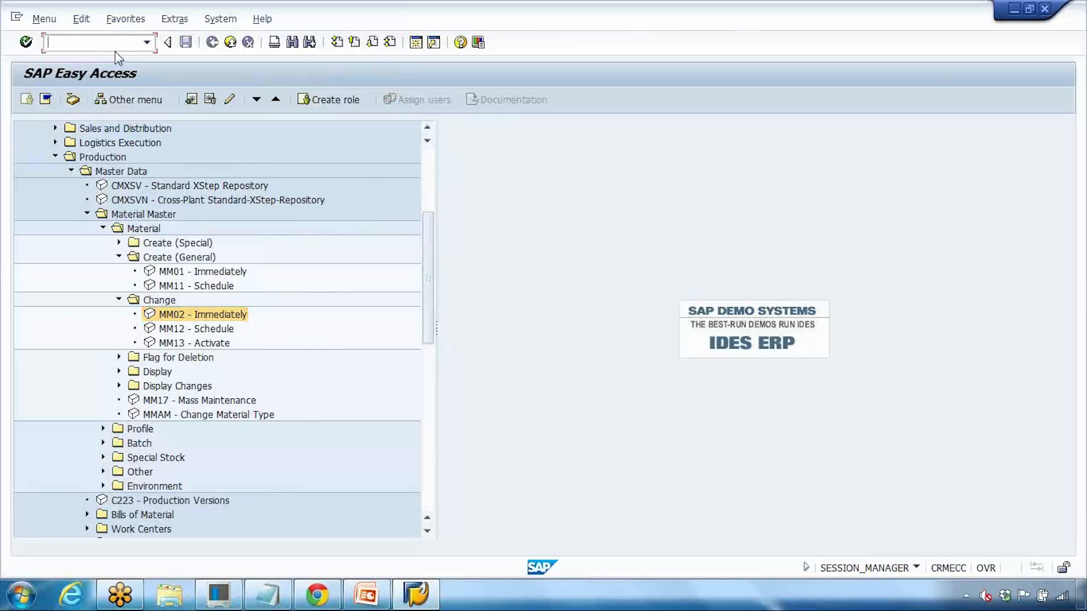
text(mm01)
key(Return)
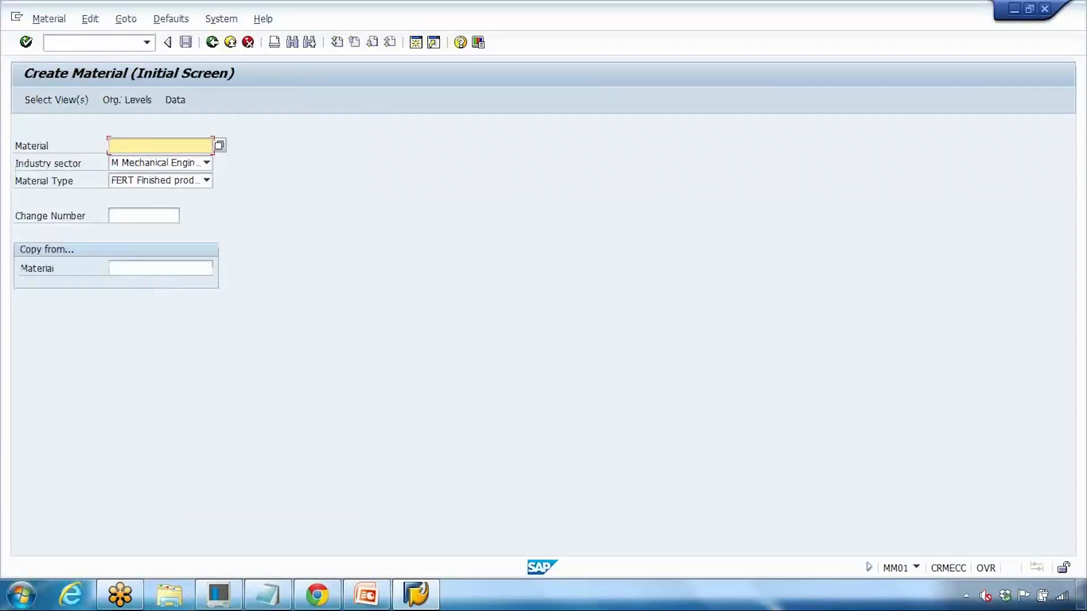
click(105, 41)
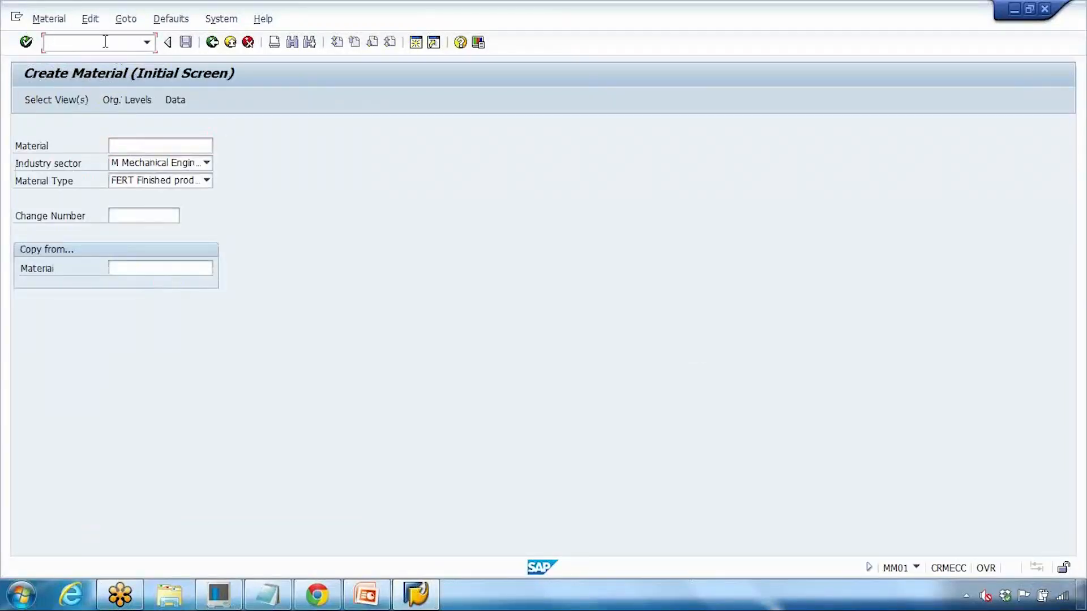
text(mm01)
key(Return)
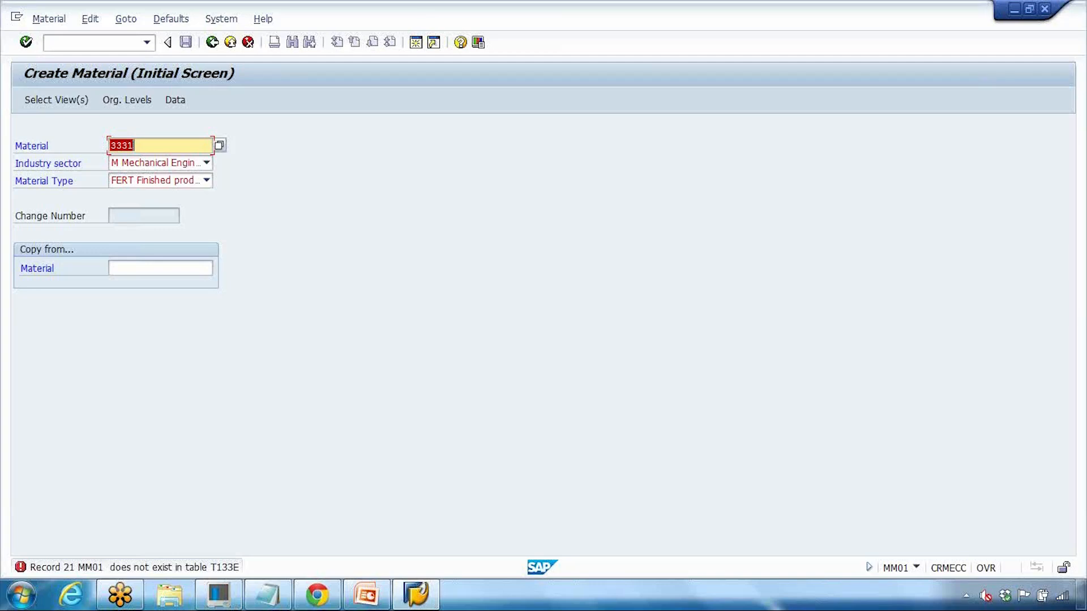
Step: Switch to the MM02 and then MM03 initial screens using /n codes
click(109, 42)
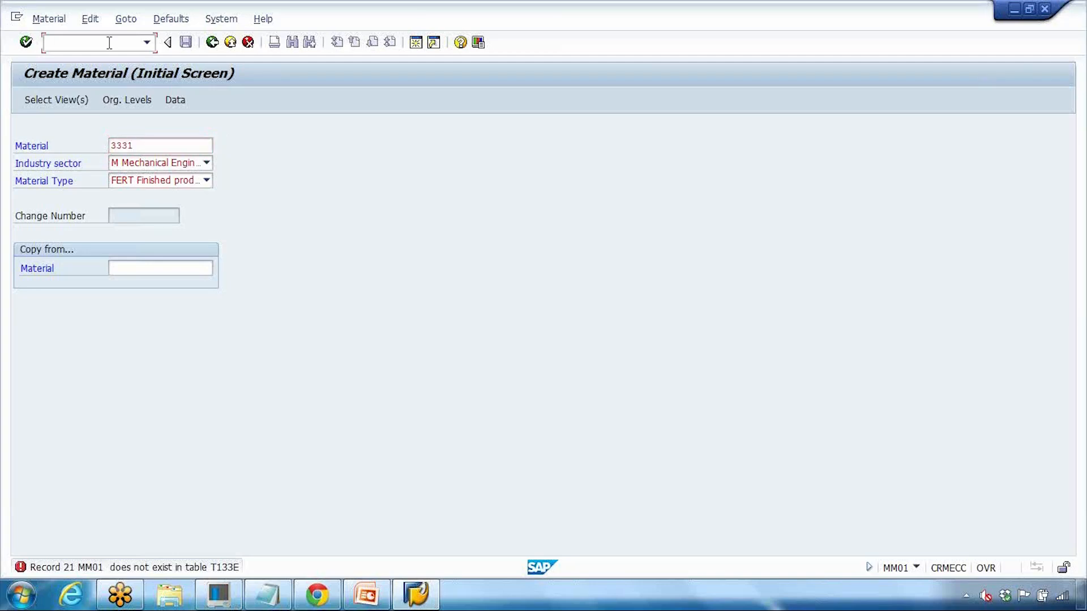
text(/n)
text(mm02)
key(Return)
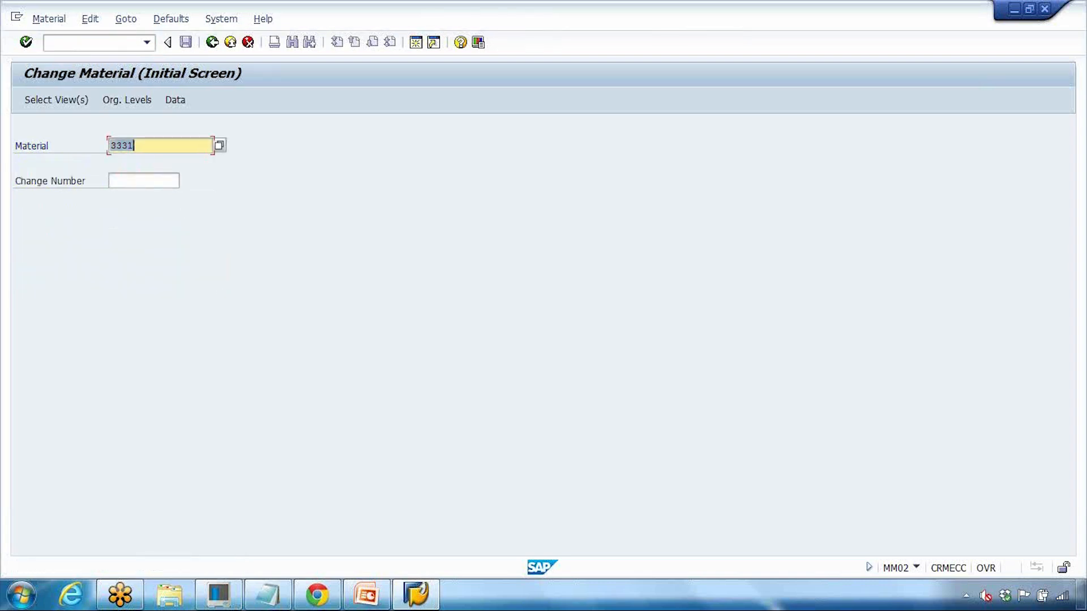
click(121, 47)
text(/nmm03)
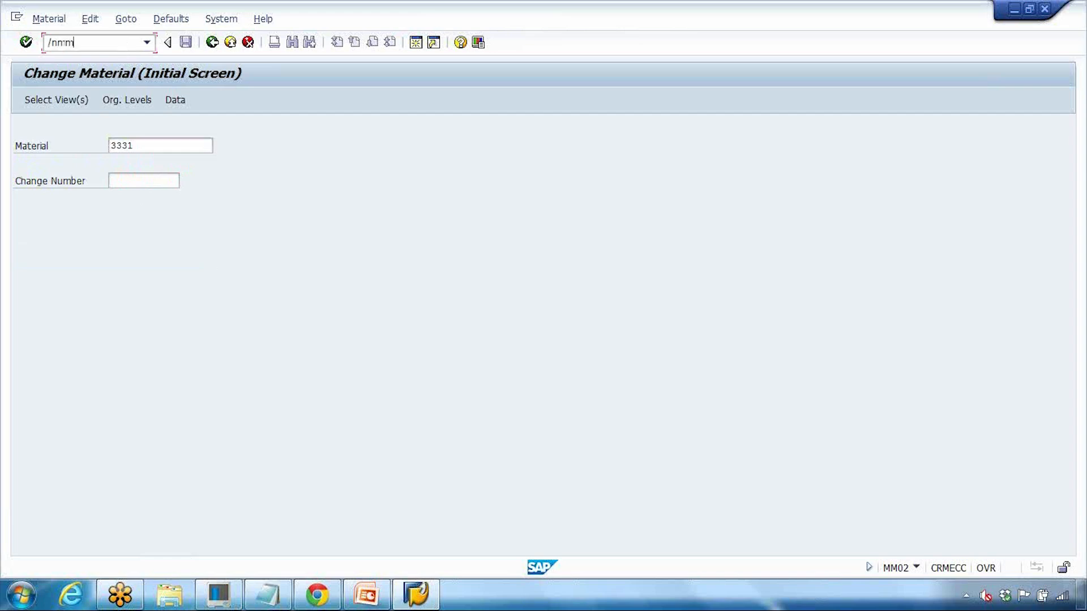
key(Return)
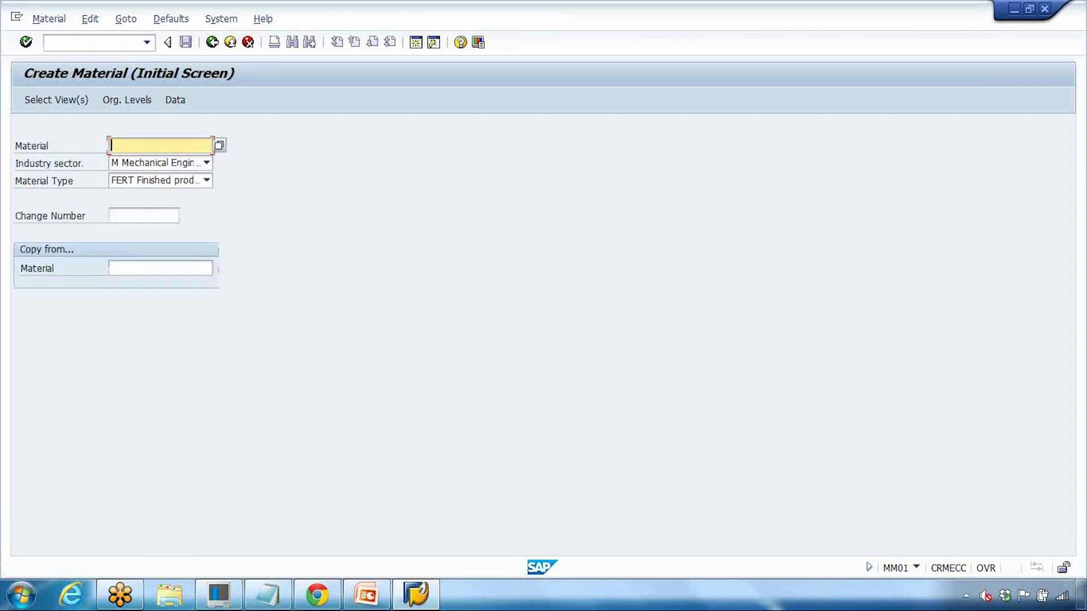
Step: Return to SAP Easy Access with /n and start MM01 Create Material
click(96, 43)
text(/n)
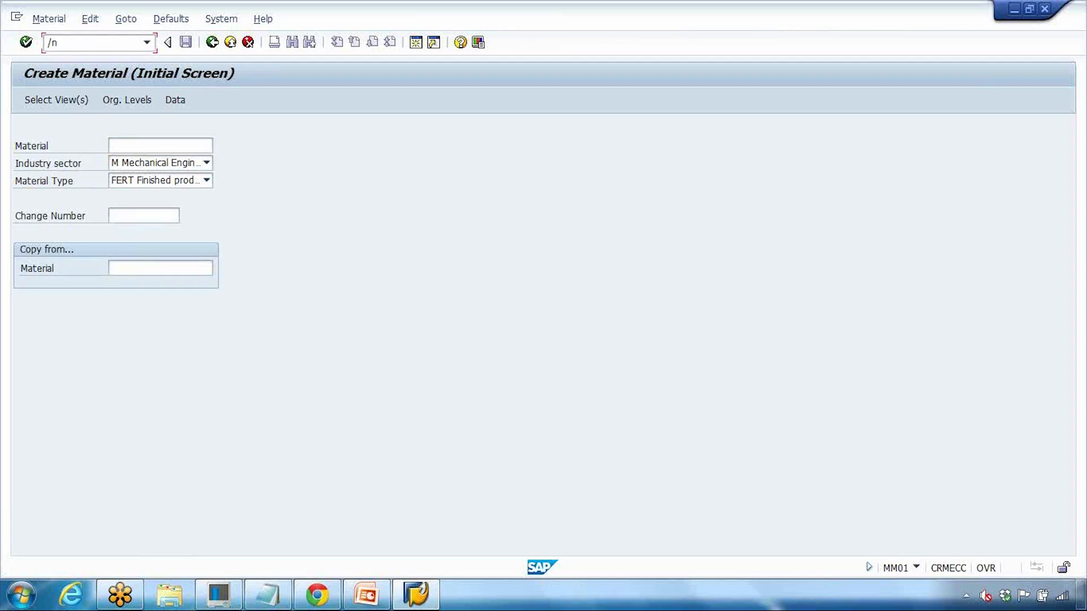
key(Return)
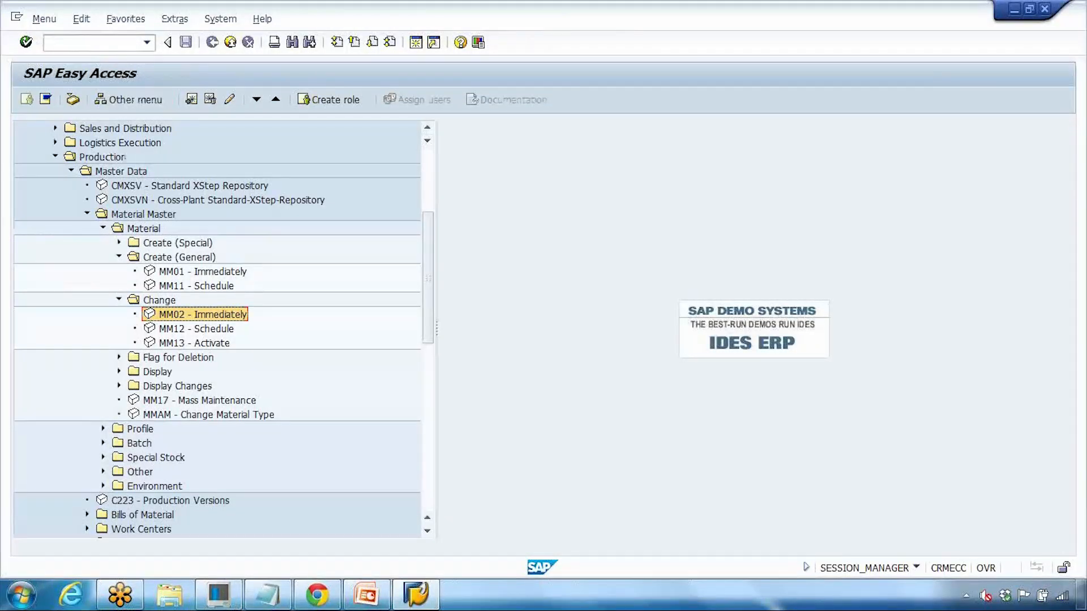
click(119, 47)
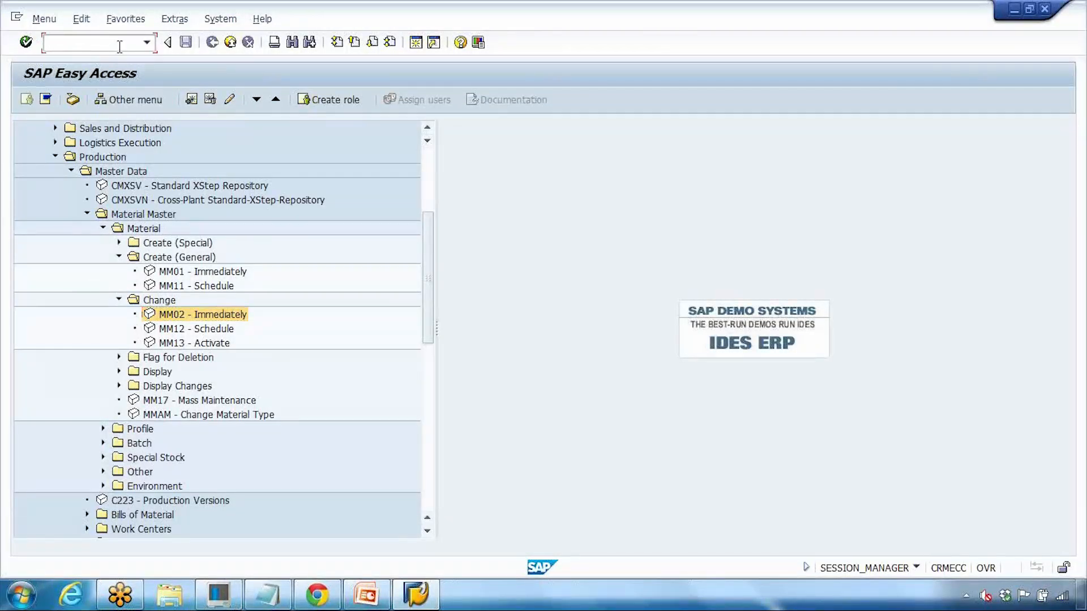
text(mm01)
key(Return)
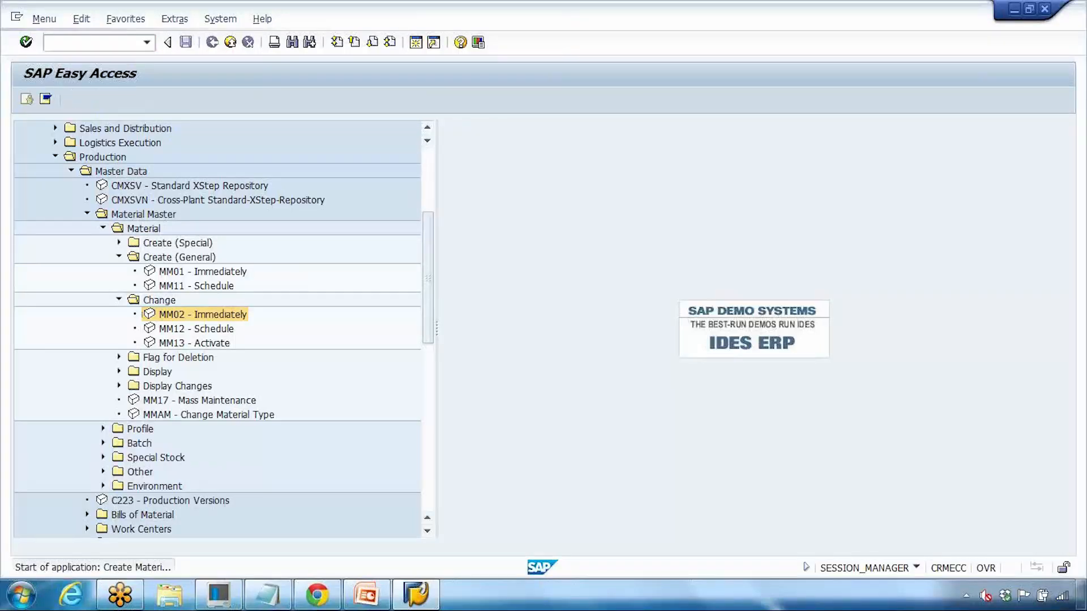
Step: Copy laptop_gs from the Notepad notes and paste it into SAP's Material field
click(267, 594)
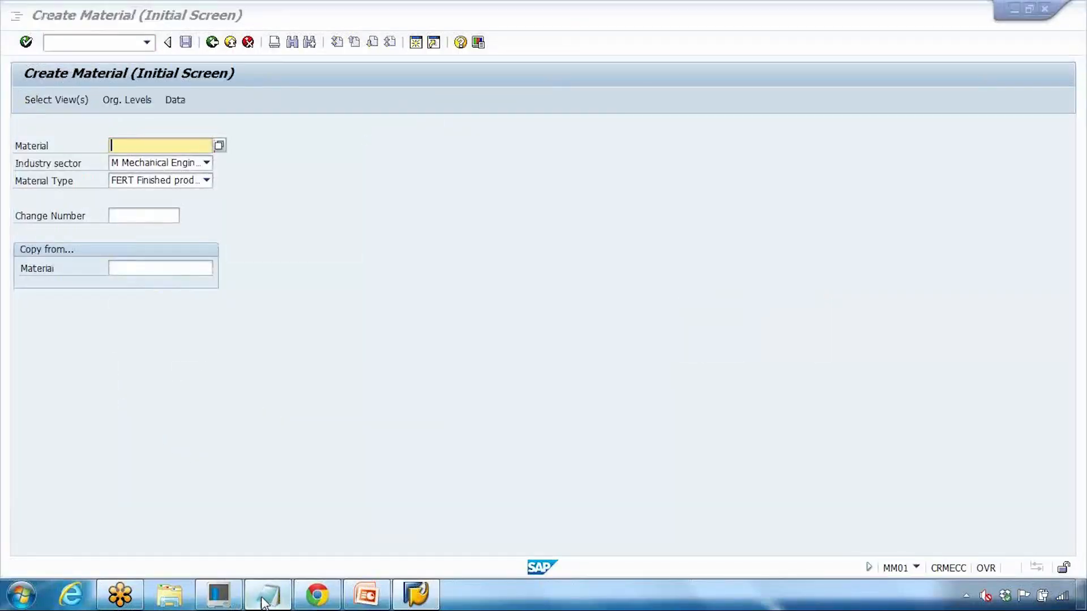
drag(95, 237, 228, 237)
drag(609, 332, 702, 320)
drag(96, 233, 262, 237)
key(Delete)
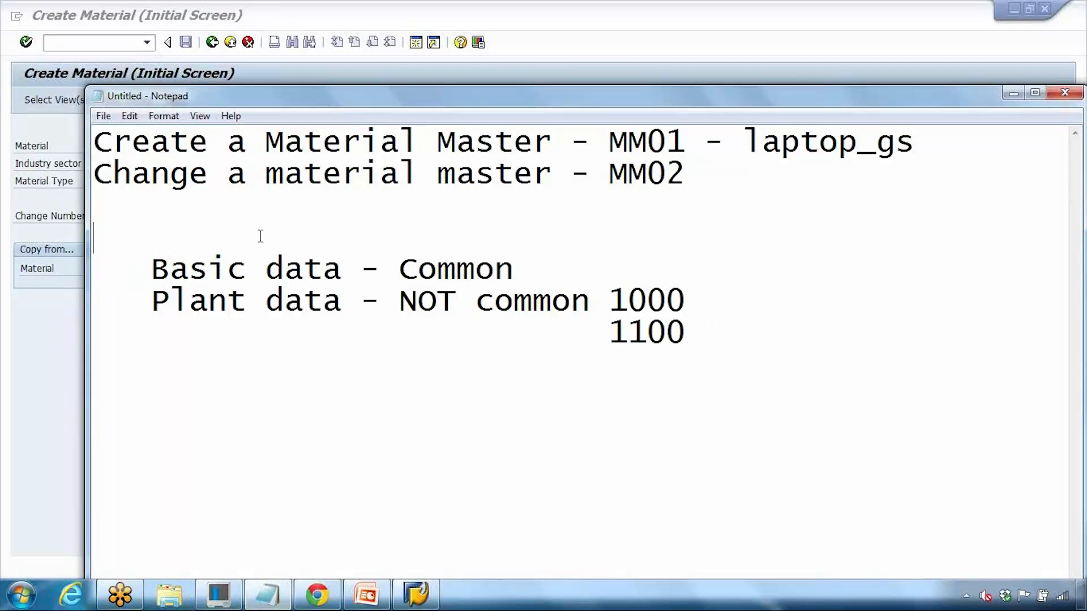
key(ctrl+z)
key(ctrl+c)
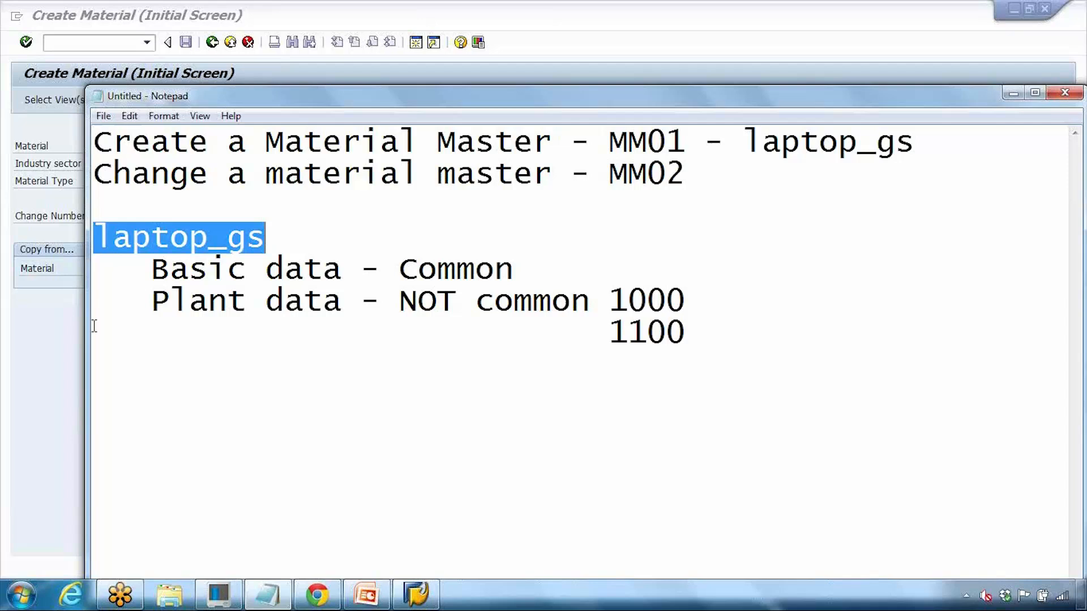
click(75, 286)
key(ctrl+v)
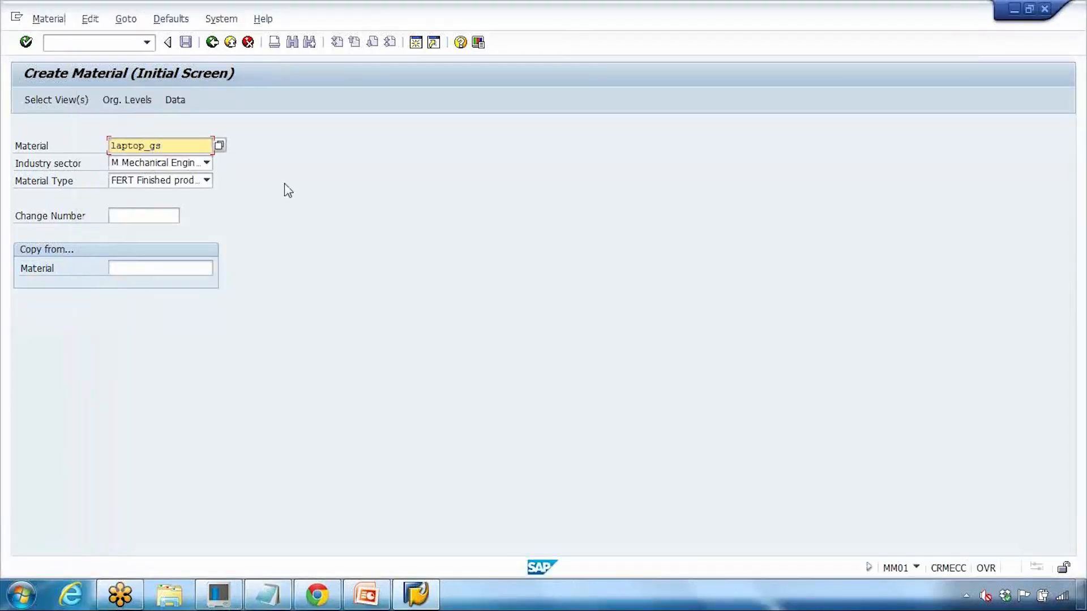
Step: Select Basic Data 1–2, MRP, Work Scheduling, Accounting and Costing views, then confirm
key(Return)
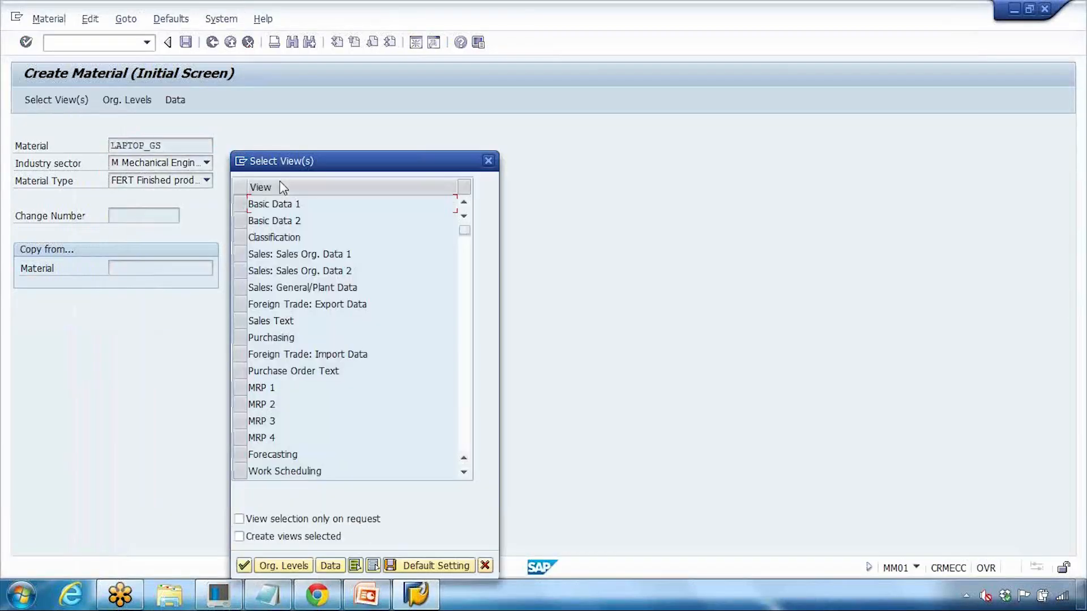
drag(240, 204, 240, 219)
mouse_move(240, 387)
mouse_down()
mouse_move(240, 404)
mouse_move(241, 387)
mouse_up()
scroll(249, 437, down, 1)
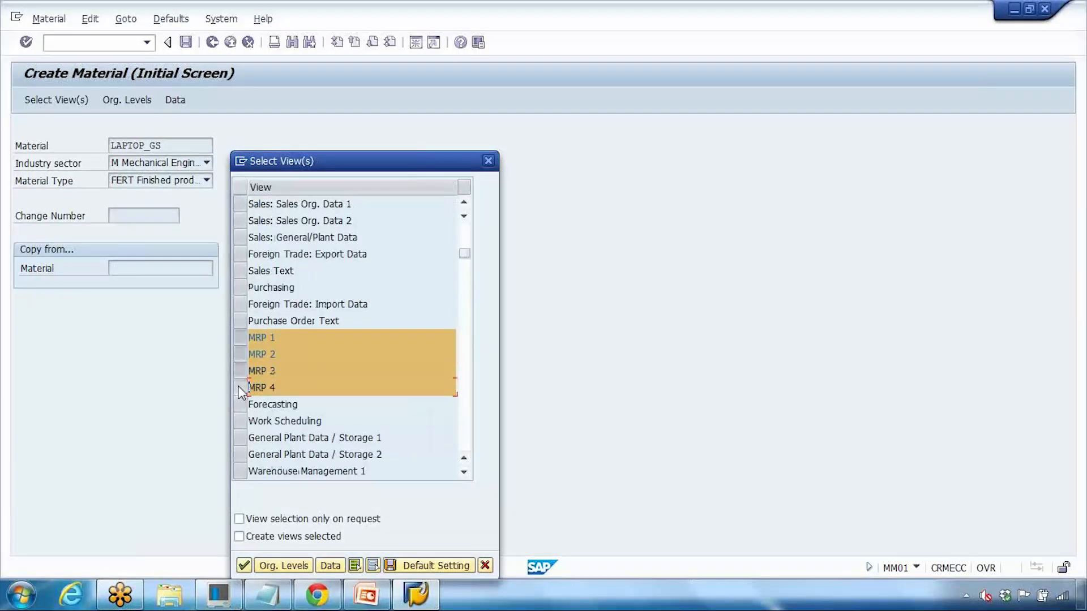
click(239, 420)
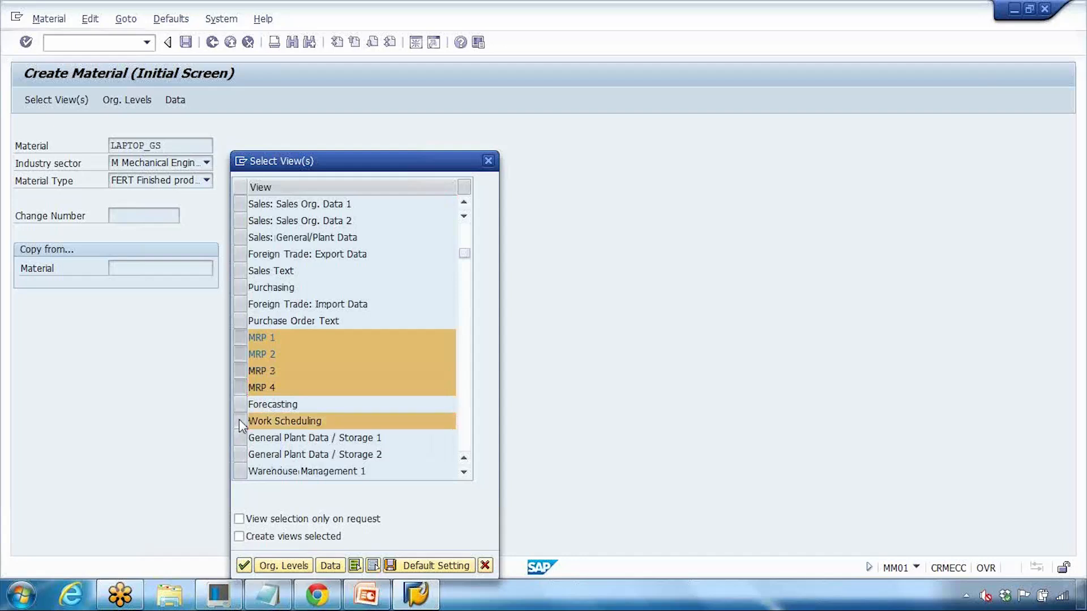
scroll(239, 419, down, 1)
scroll(251, 436, down, 1)
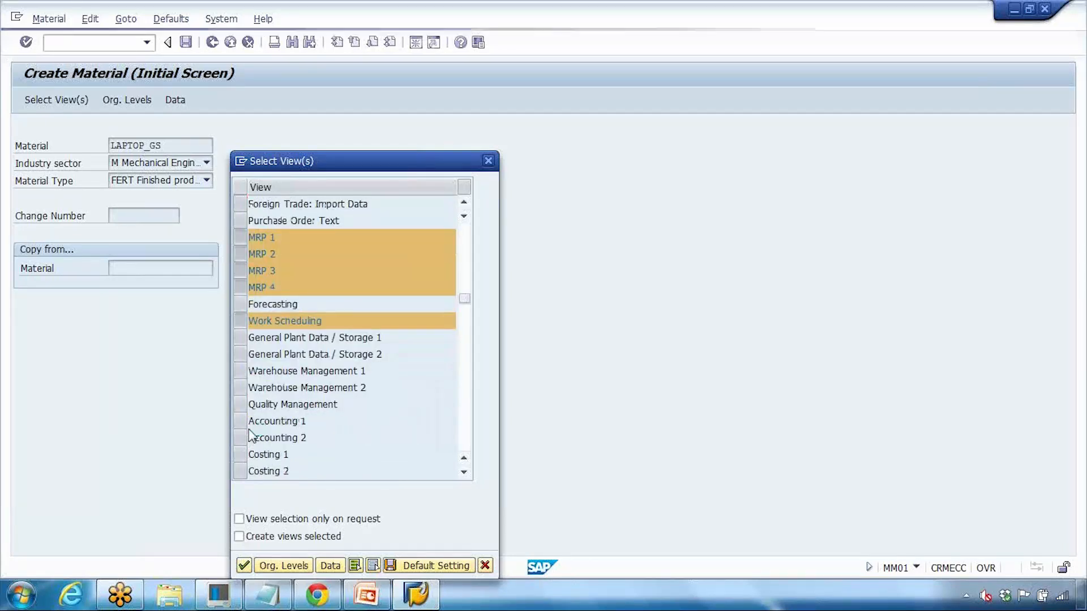
scroll(249, 432, down, 1)
drag(240, 373, 240, 422)
scroll(365, 341, up, 2)
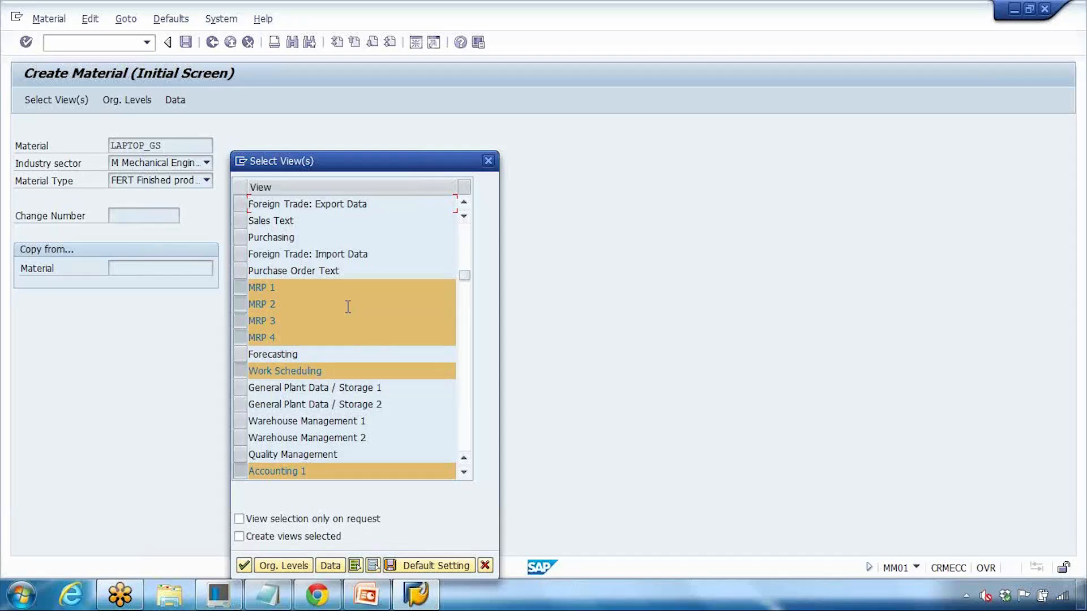
scroll(348, 307, up, 1)
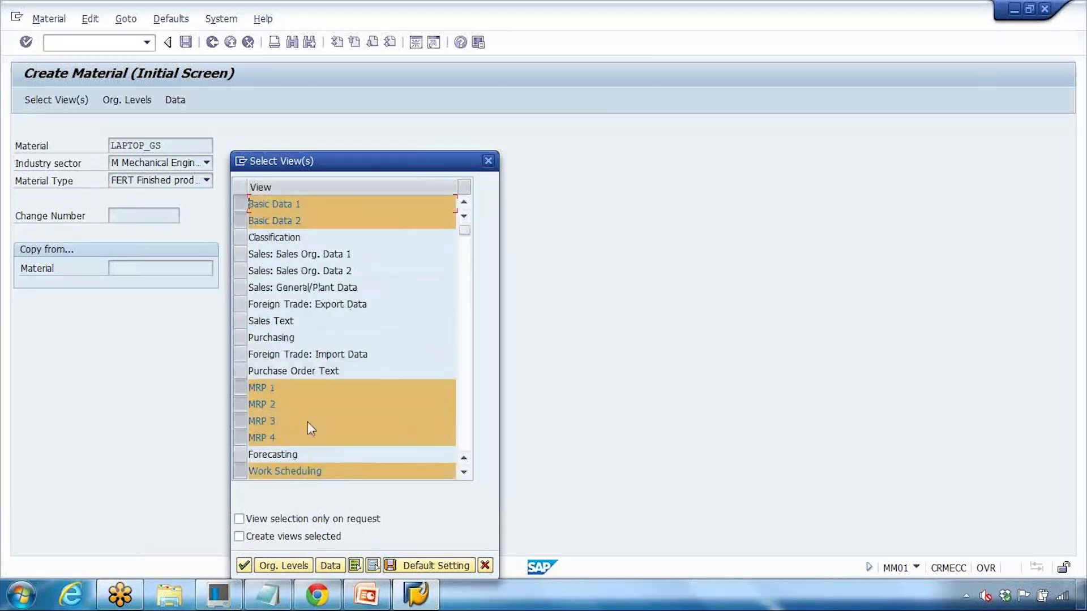
click(244, 565)
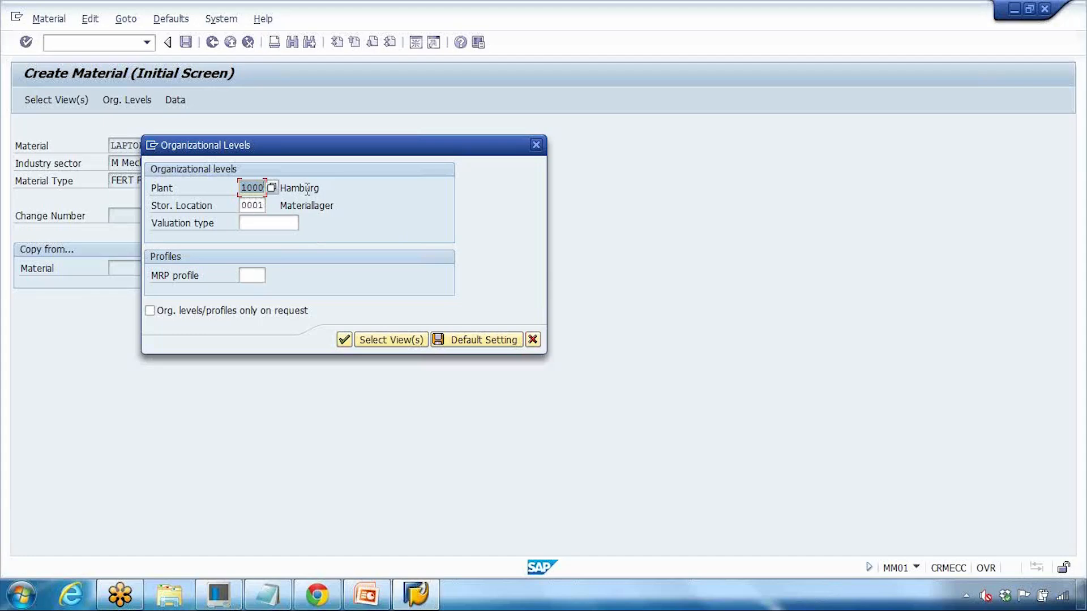
Step: Replace the already-maintained plant 1000 with plant 1100 Berlin and continue
click(344, 340)
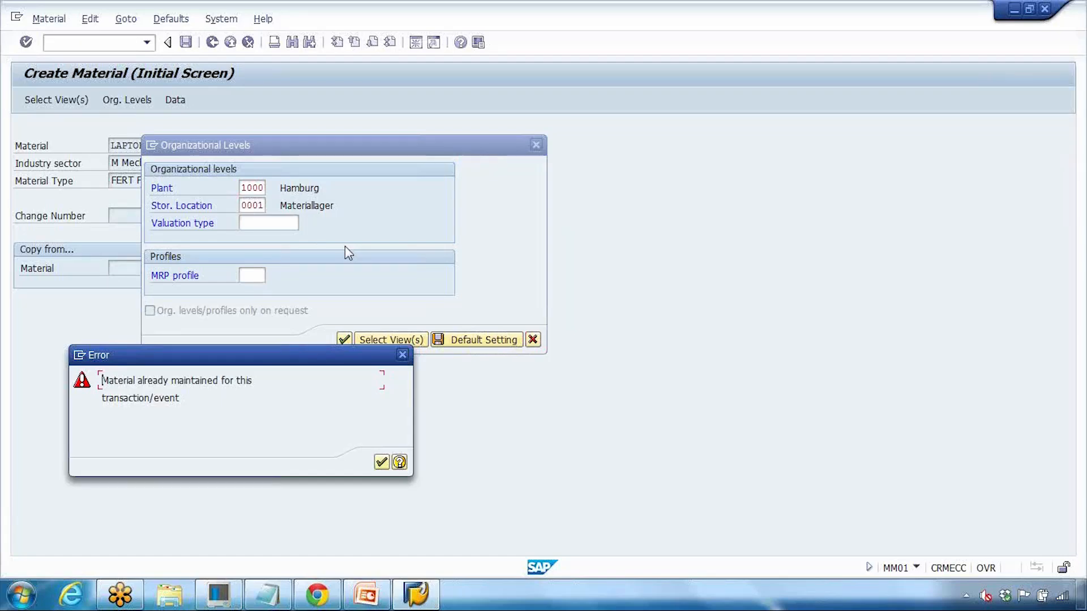
click(402, 355)
key(Return)
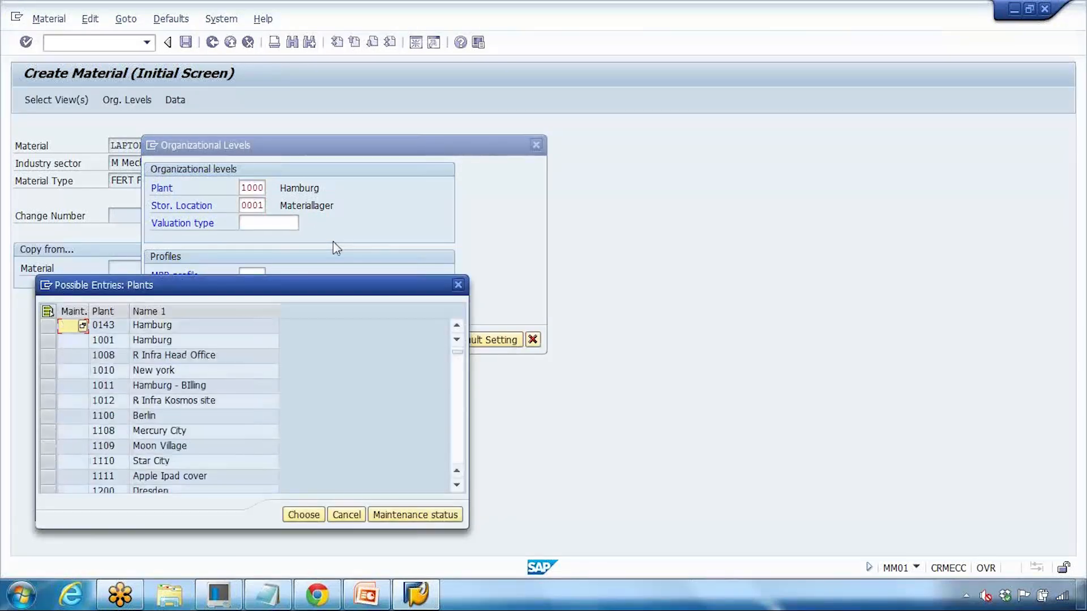
click(60, 417)
click(302, 514)
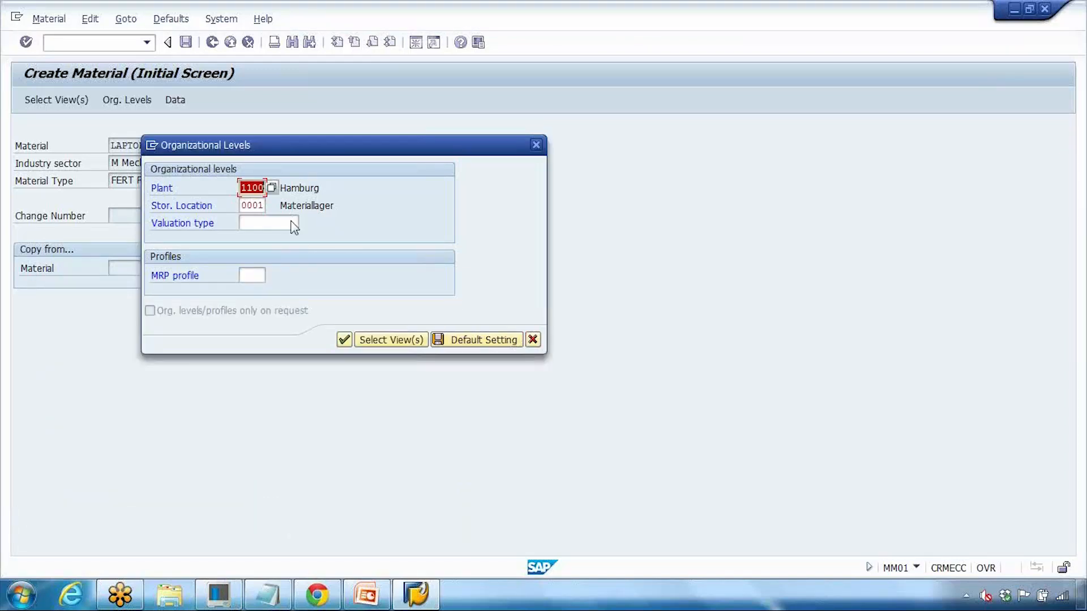
click(344, 340)
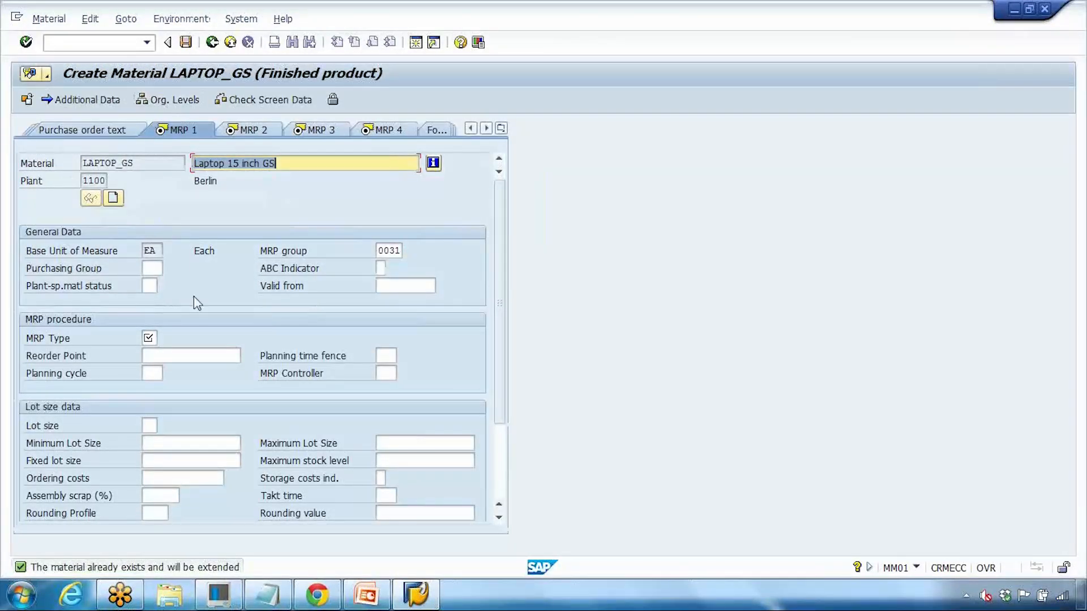
Step: Set MRP type P1 and a planning time fence of 2 on MRP 1
click(151, 338)
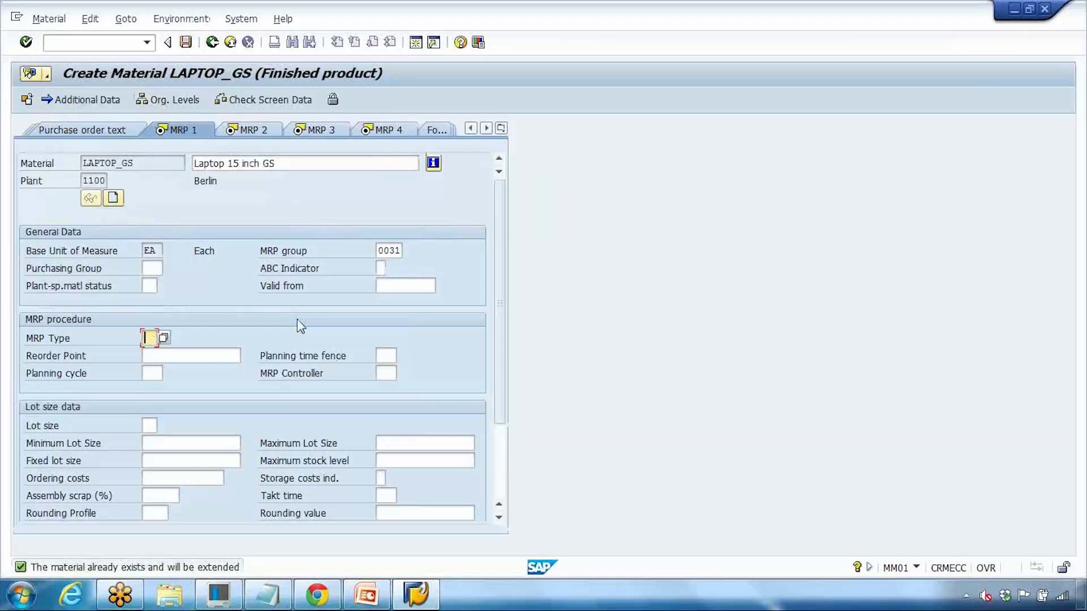
click(163, 339)
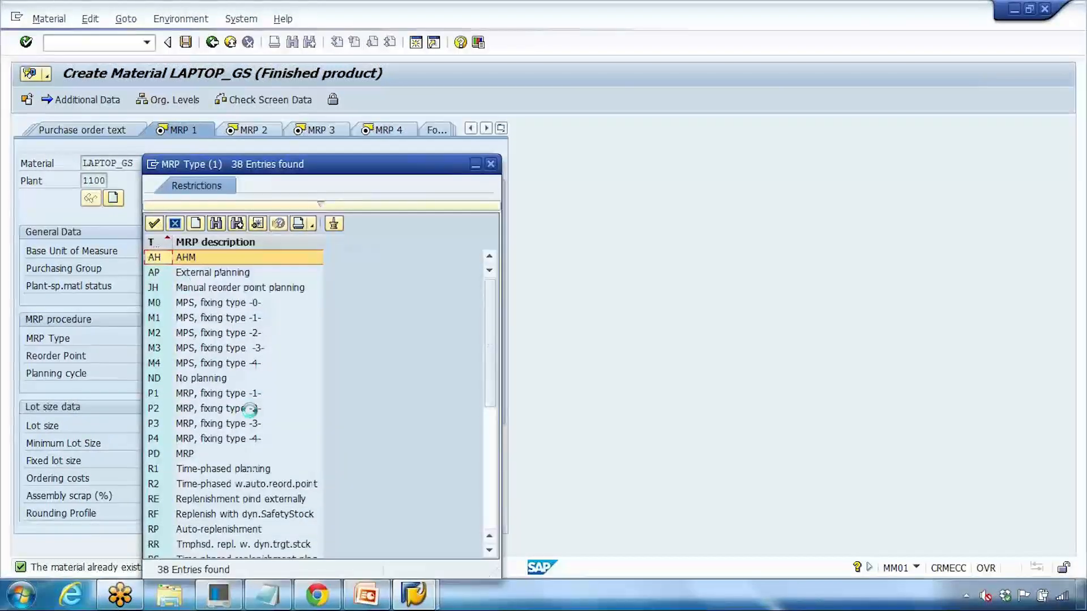
scroll(247, 407, down, 2)
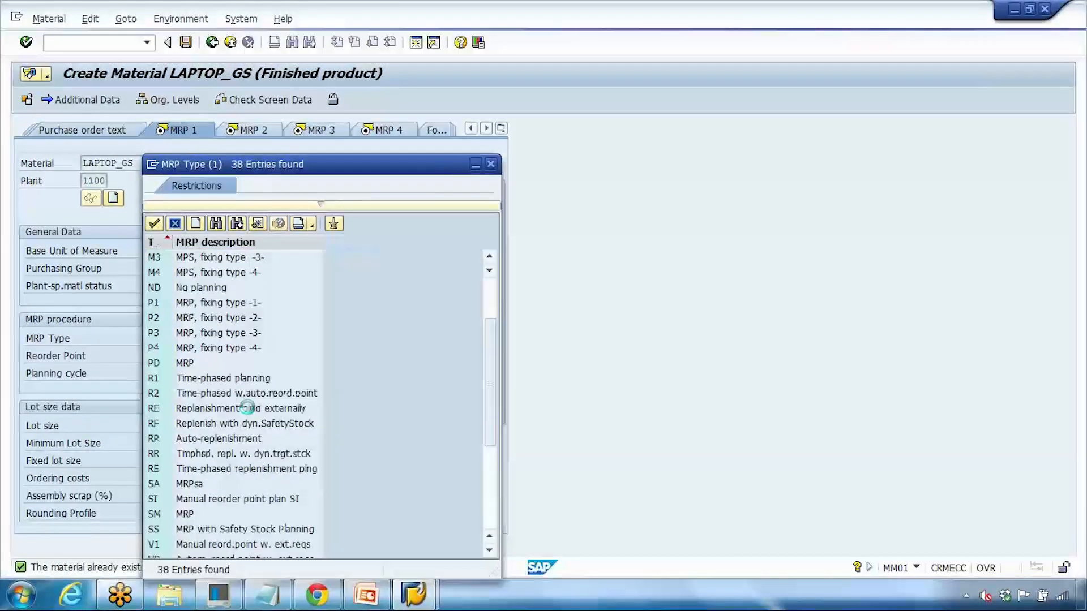
double_click(214, 306)
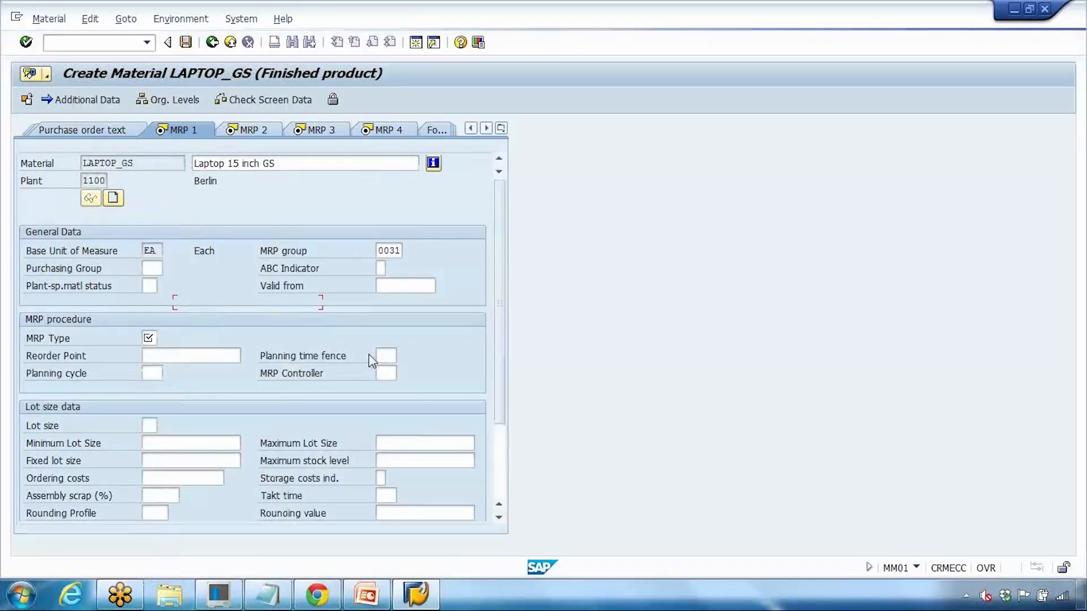
key(Return)
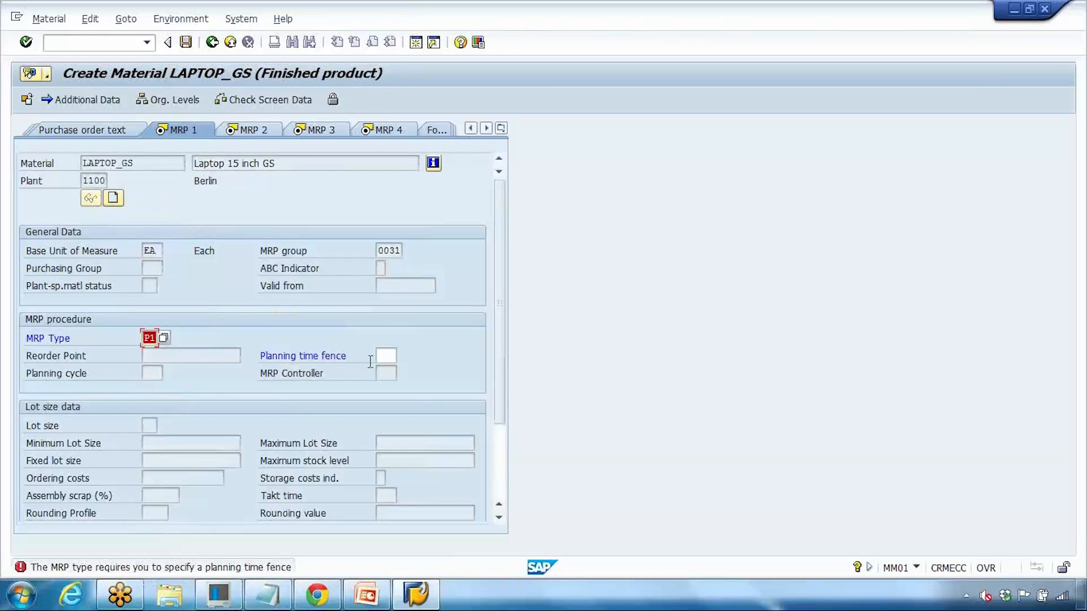
click(164, 338)
drag(144, 339, 191, 341)
click(383, 356)
key(Return)
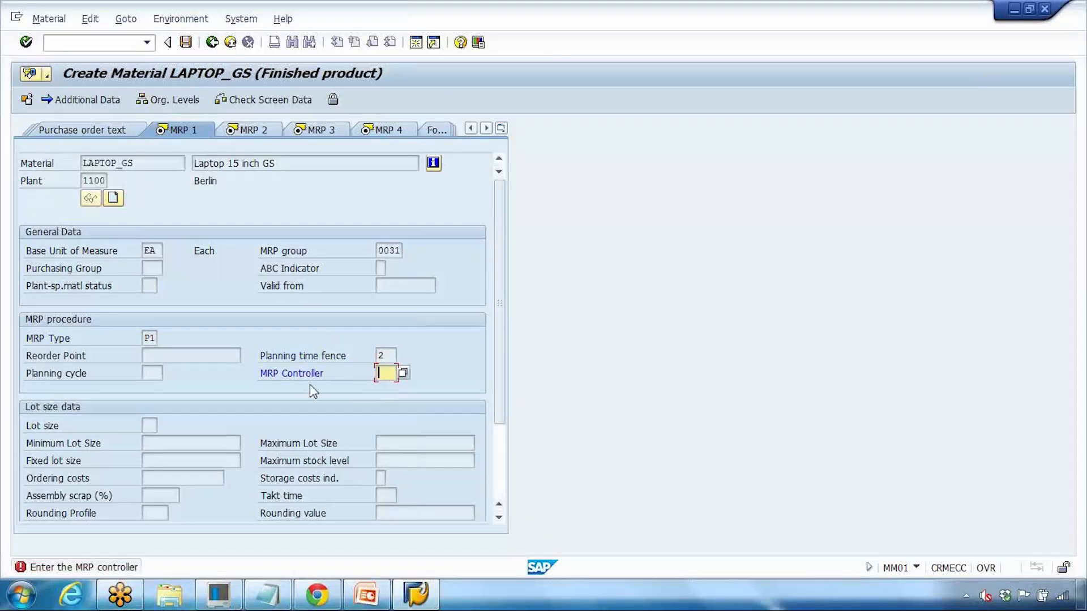
Step: Choose MRP controller 101 and lot size FX with a fixed lot size, then proceed to MRP 2
click(402, 374)
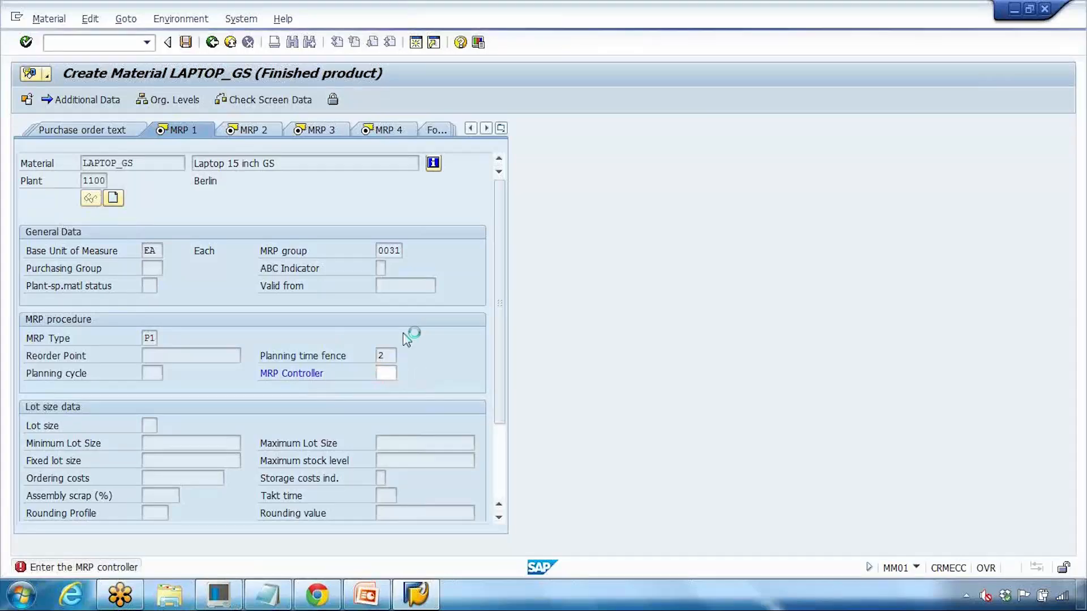
scroll(430, 317, down, 8)
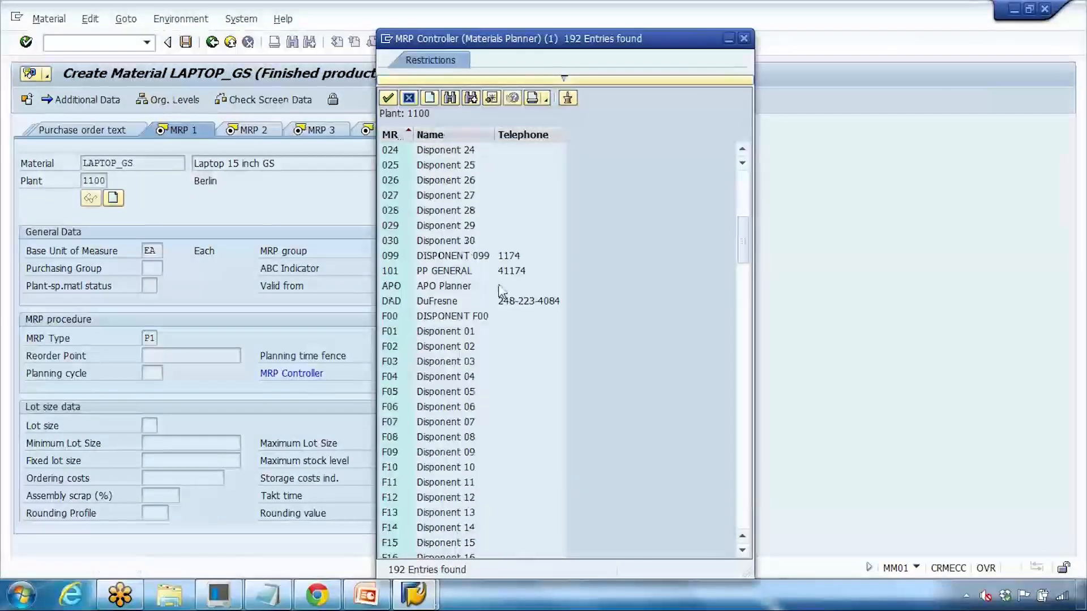
double_click(444, 272)
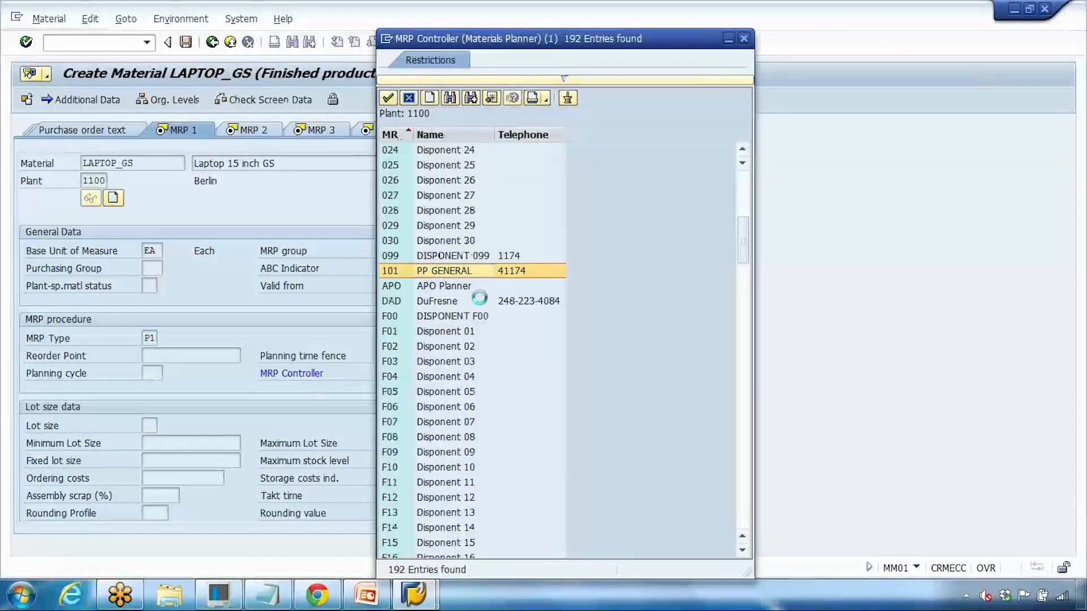
key(Return)
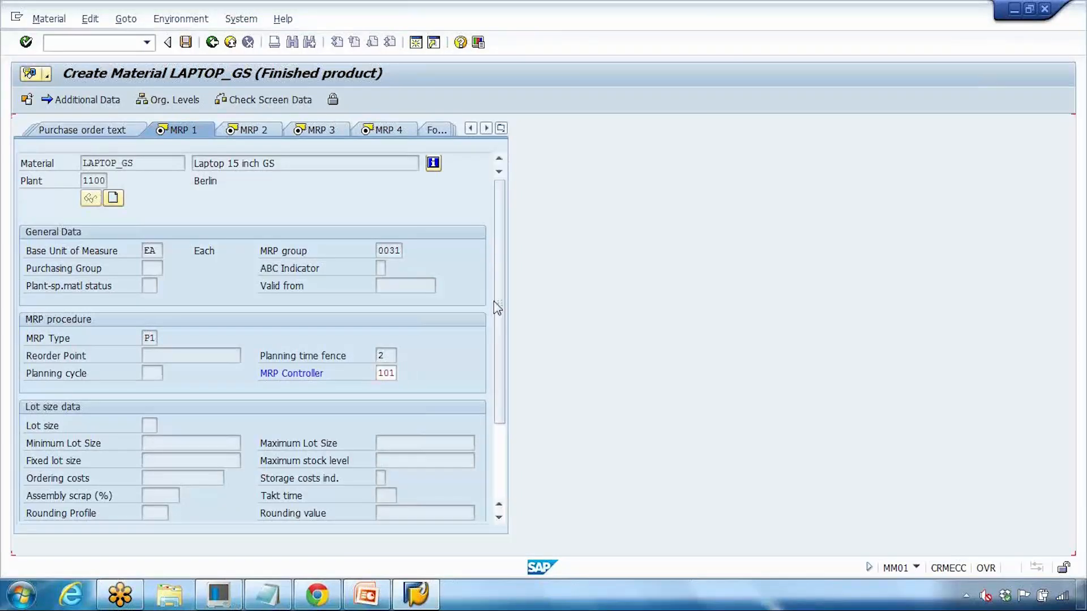
click(164, 426)
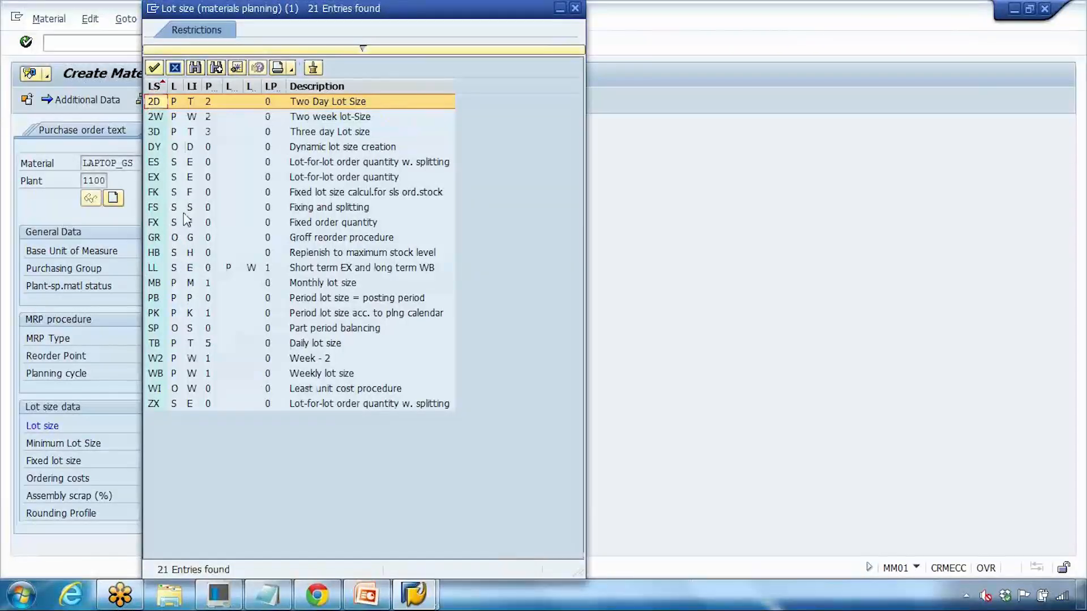
click(314, 224)
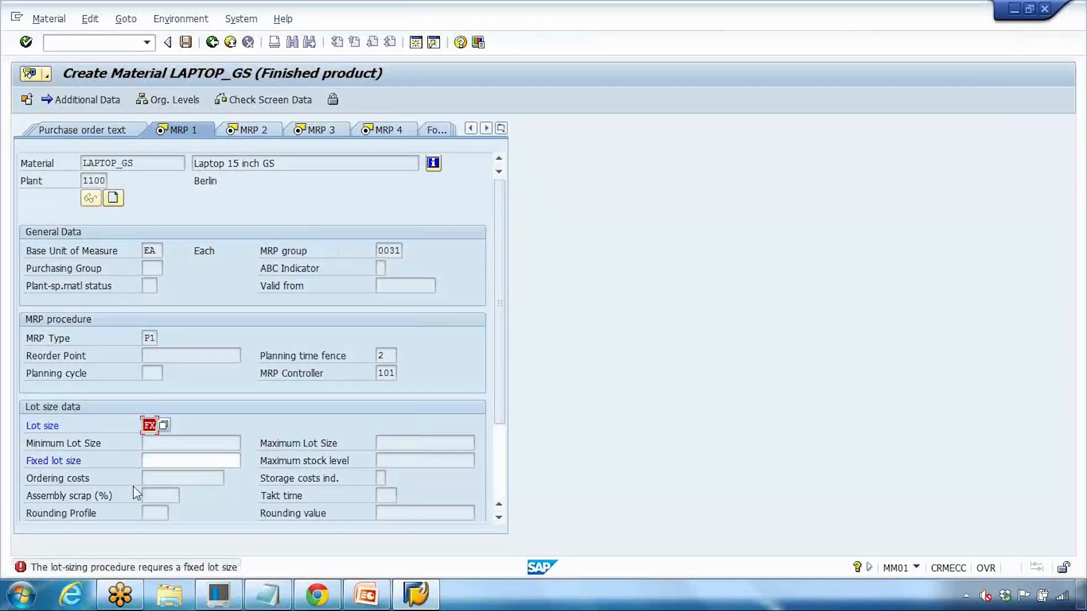
click(160, 459)
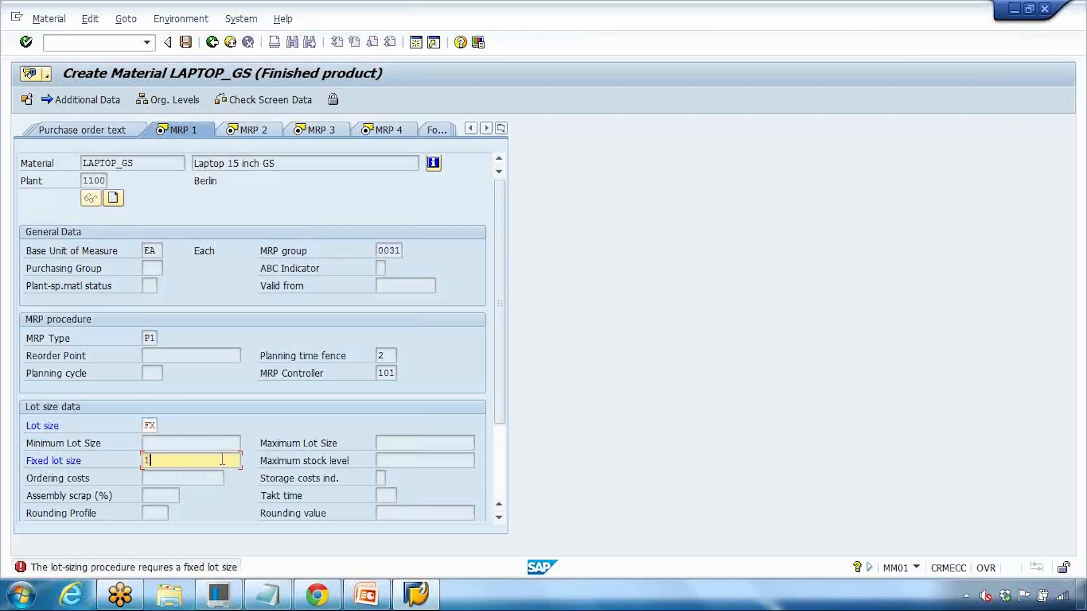
key(Return)
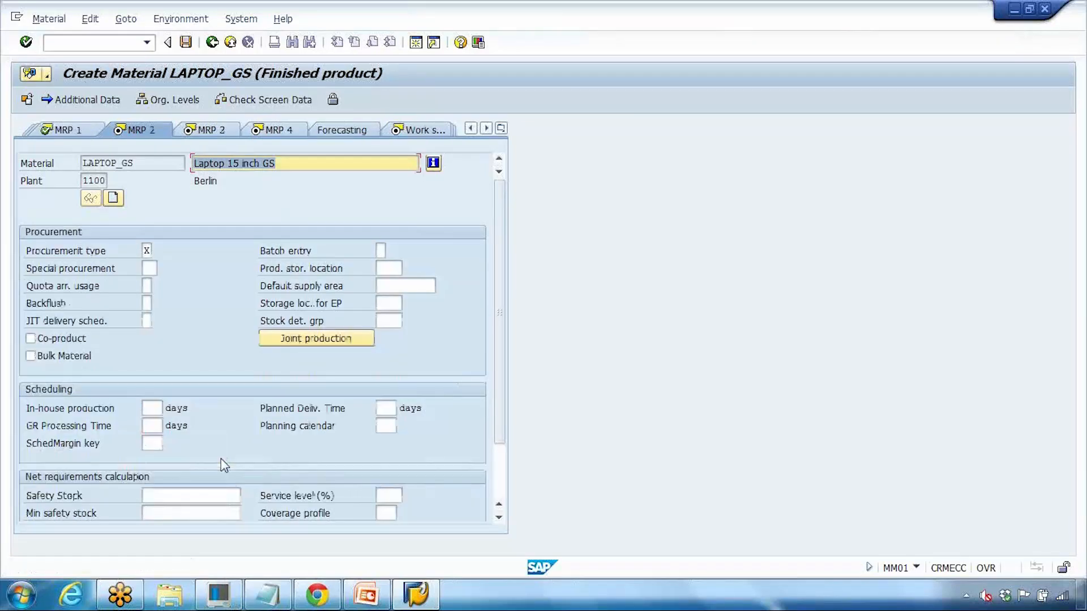
Step: Choose scheduling margin key 001 on MRP 2, then advance past MRP 3 and MRP 4 to Work scheduling
key(Return)
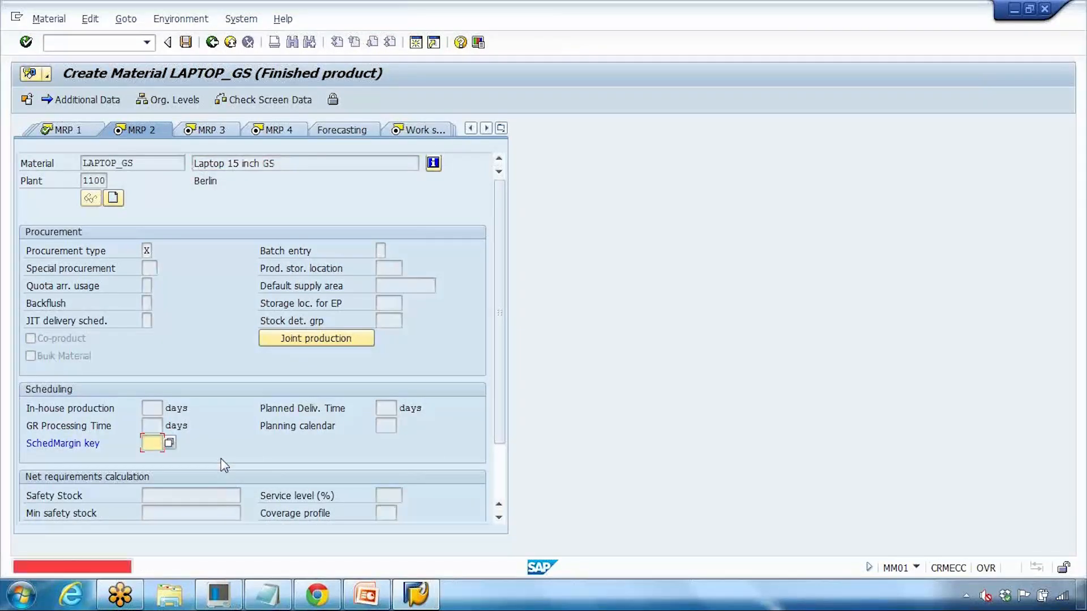
click(170, 443)
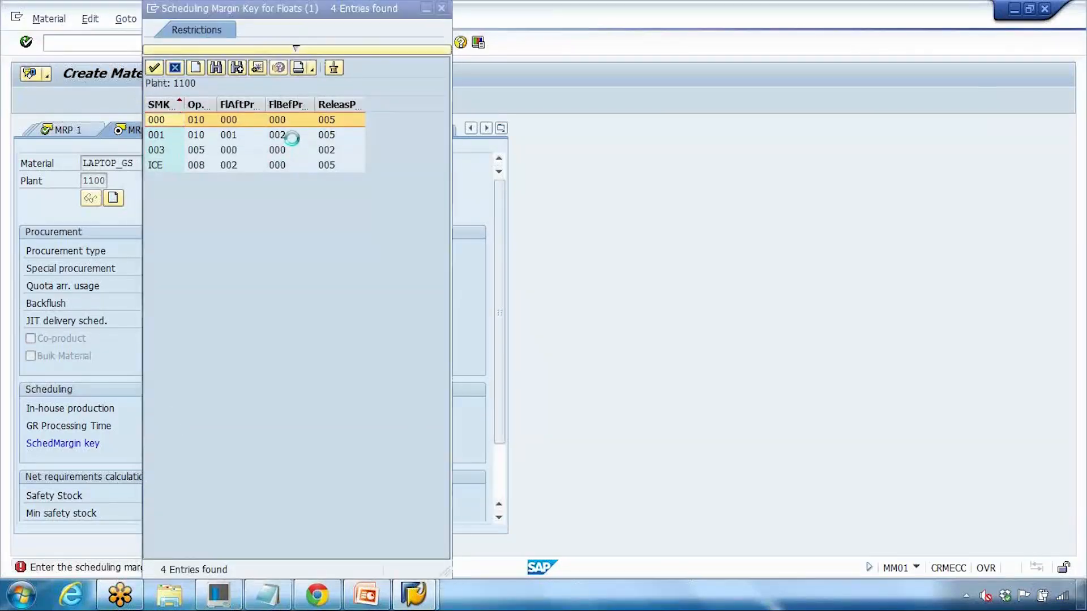
click(293, 139)
double_click(293, 142)
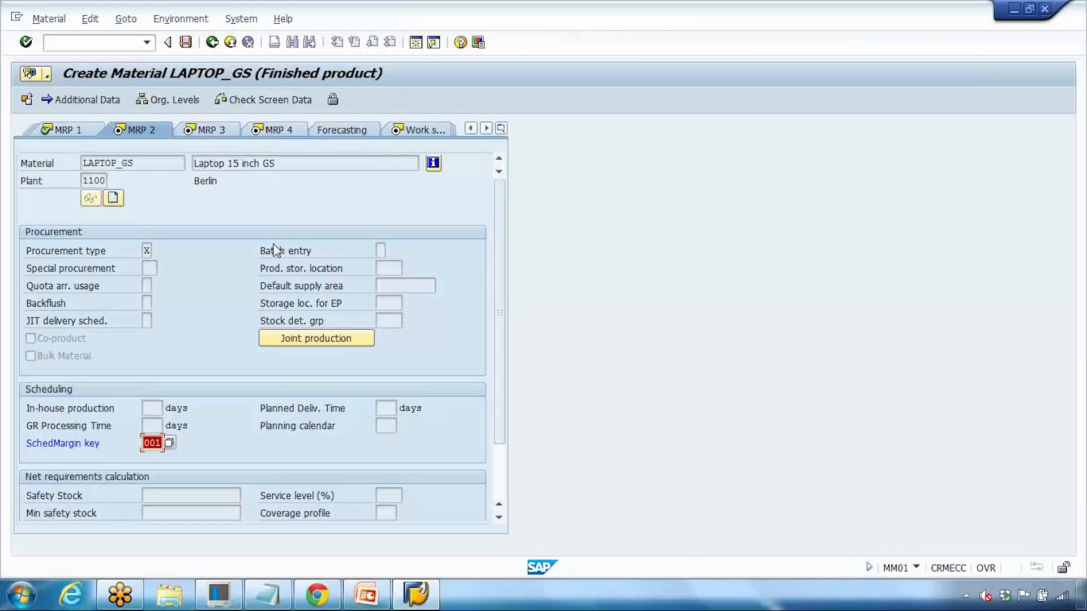
key(Return)
key(Return)
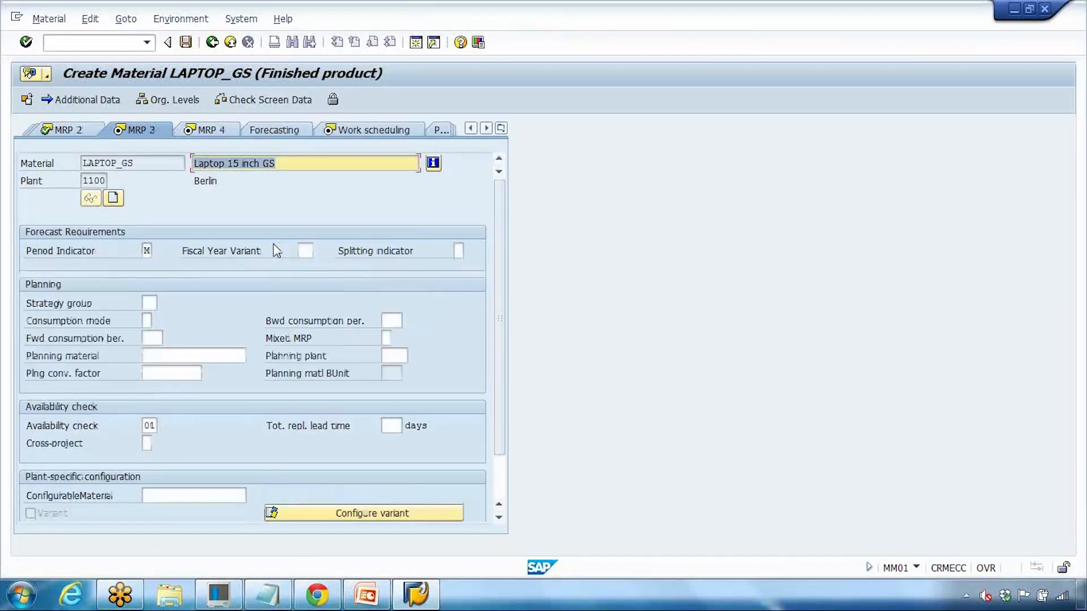
key(Return)
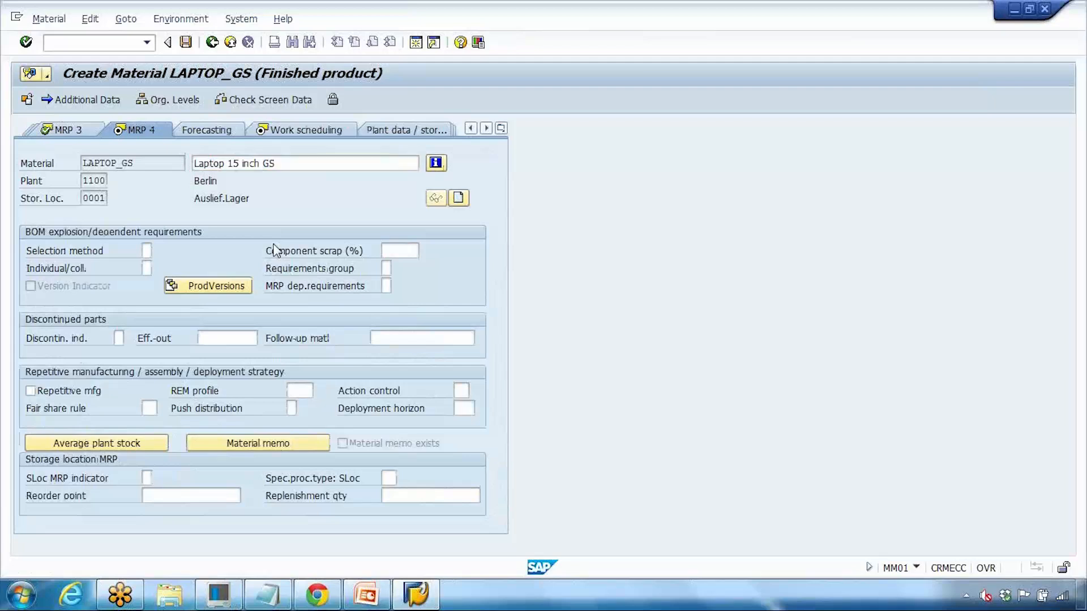
key(Return)
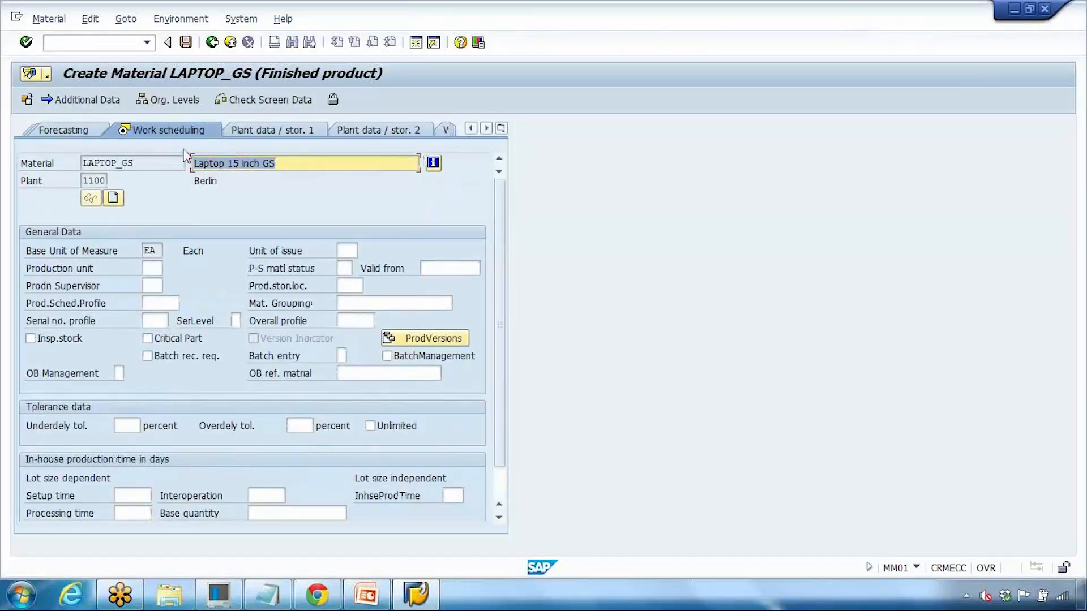
Step: On Accounting 1, pick valuation class 7925
key(Return)
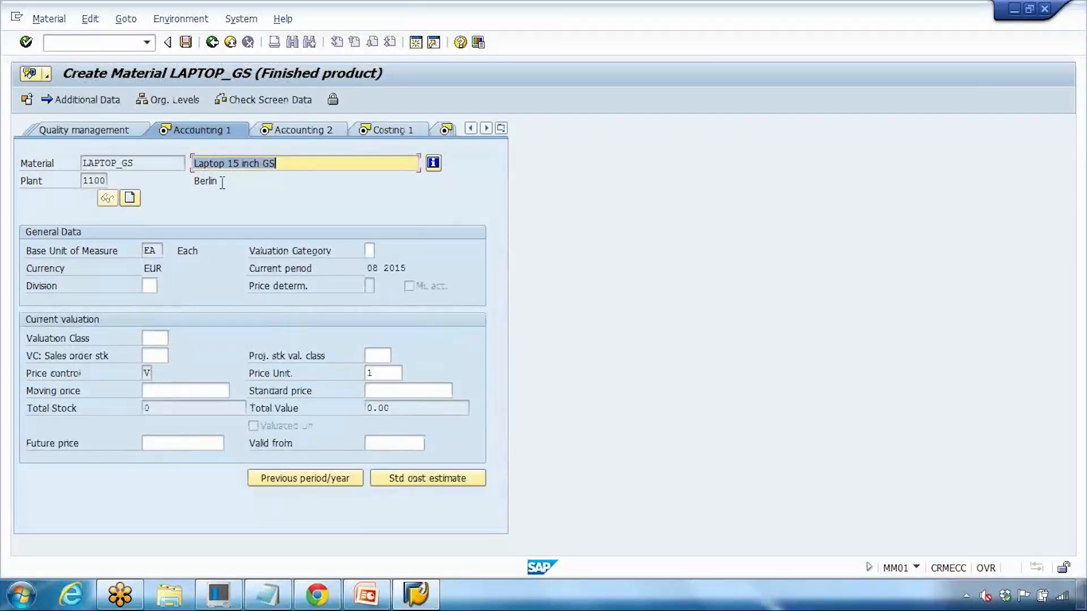
key(Return)
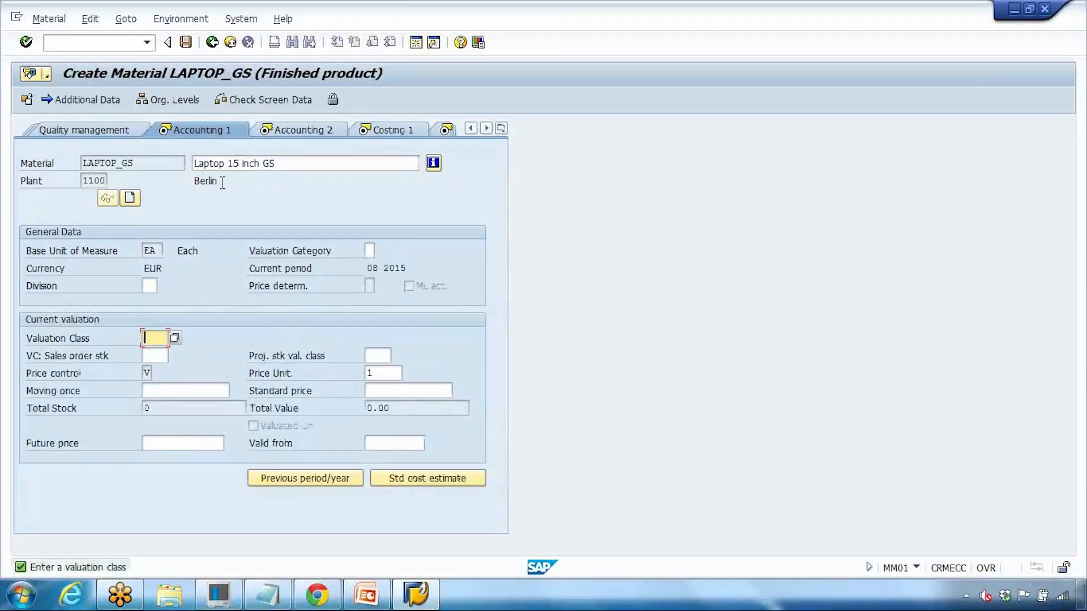
click(175, 338)
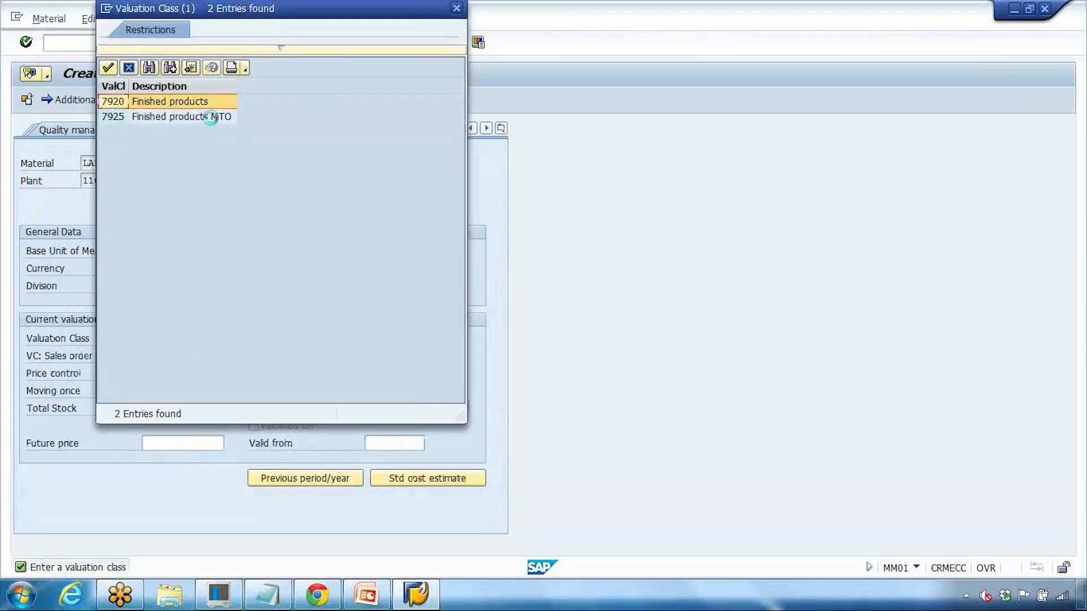
click(205, 120)
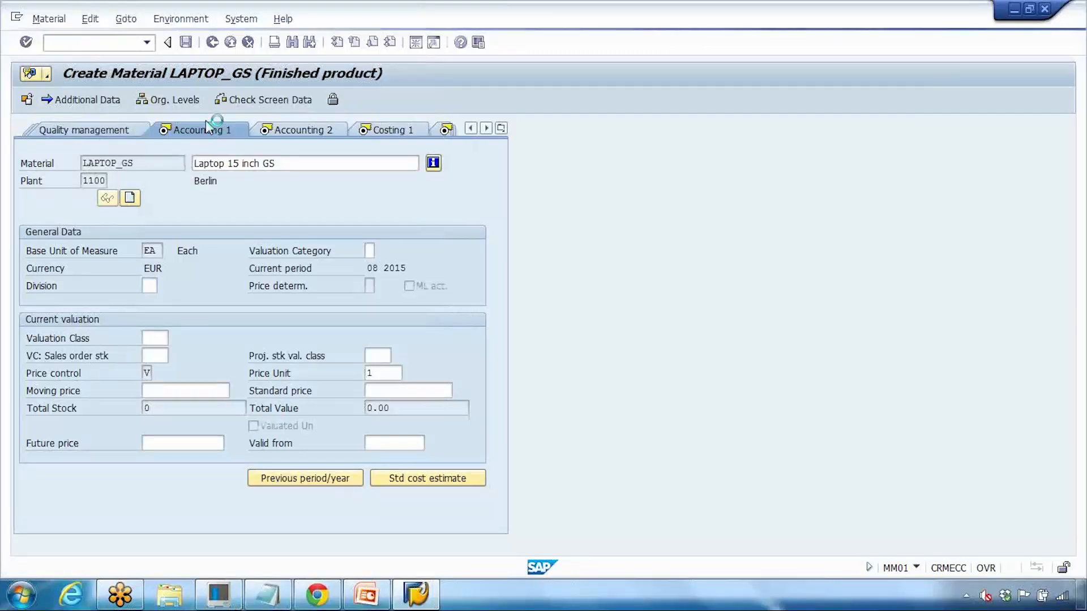
Step: Pass through Accounting 2, Costing 1 and Costing 2, then save LAPTOP_GS
click(265, 134)
click(264, 134)
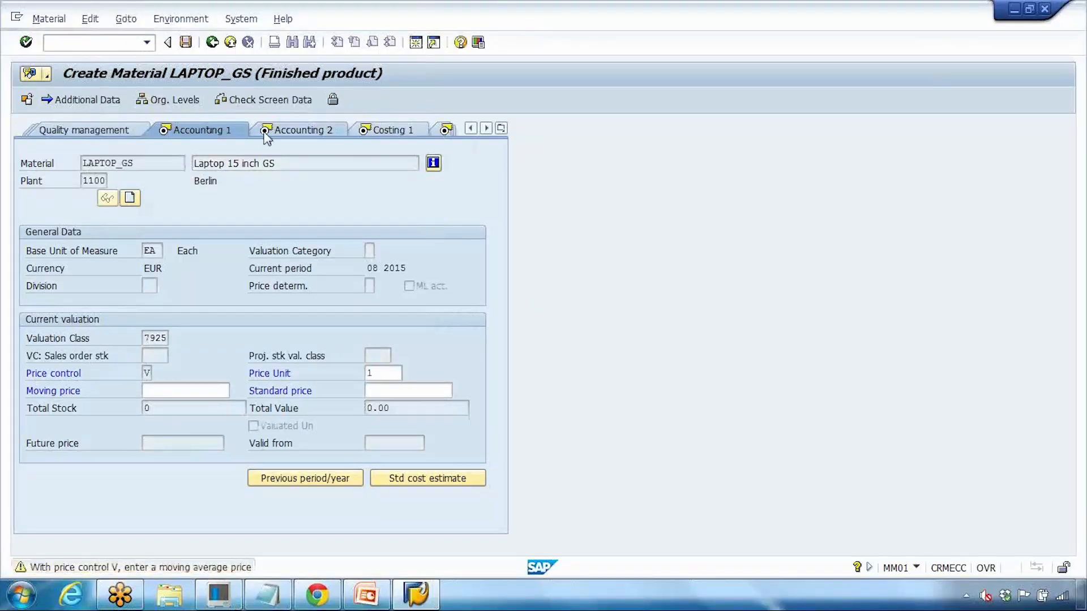
click(267, 134)
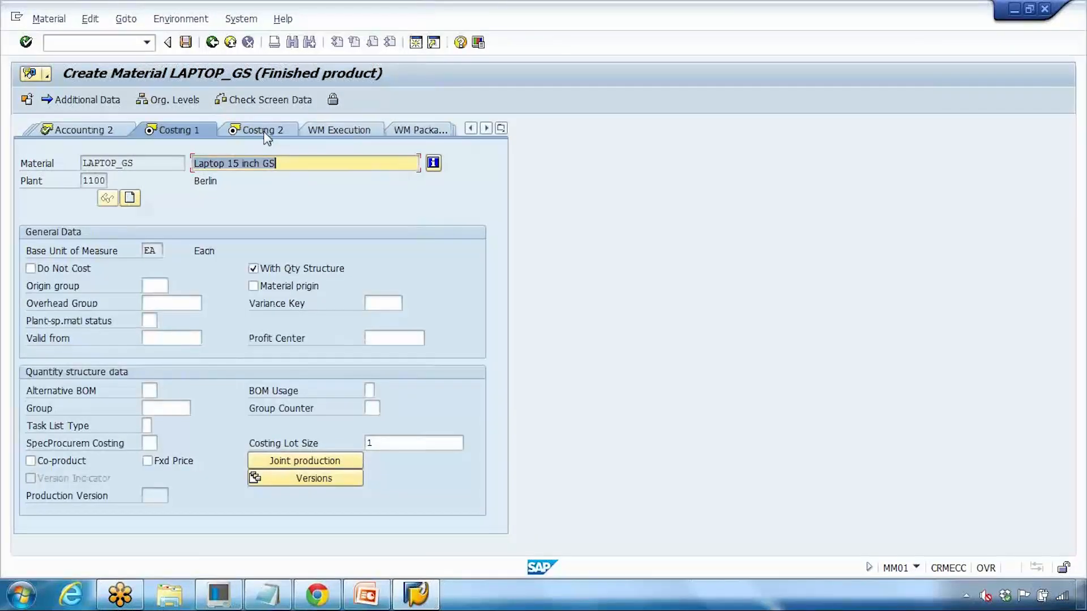
click(265, 134)
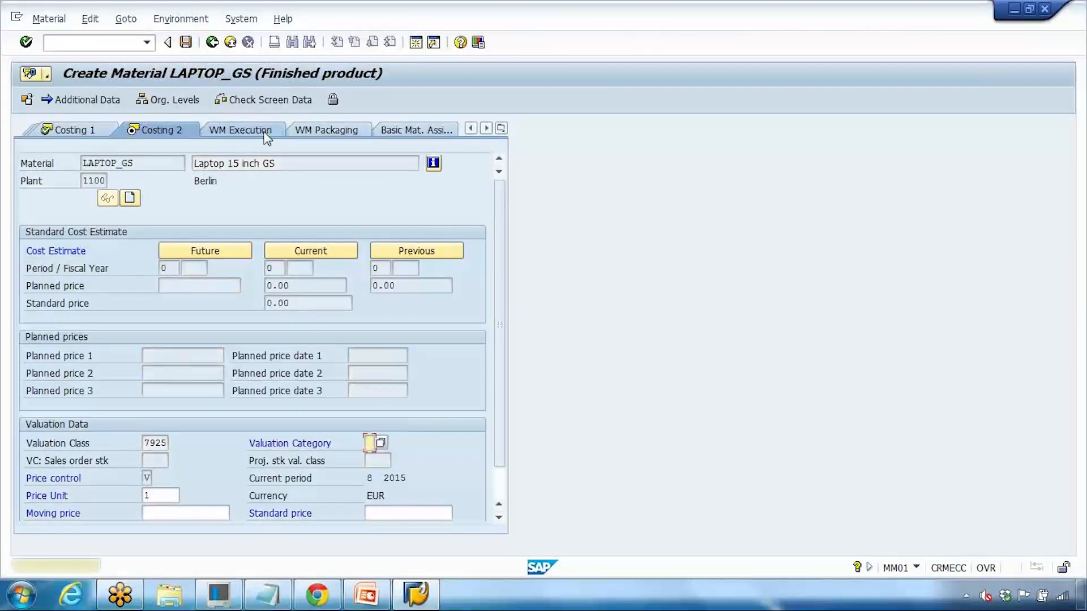
click(267, 135)
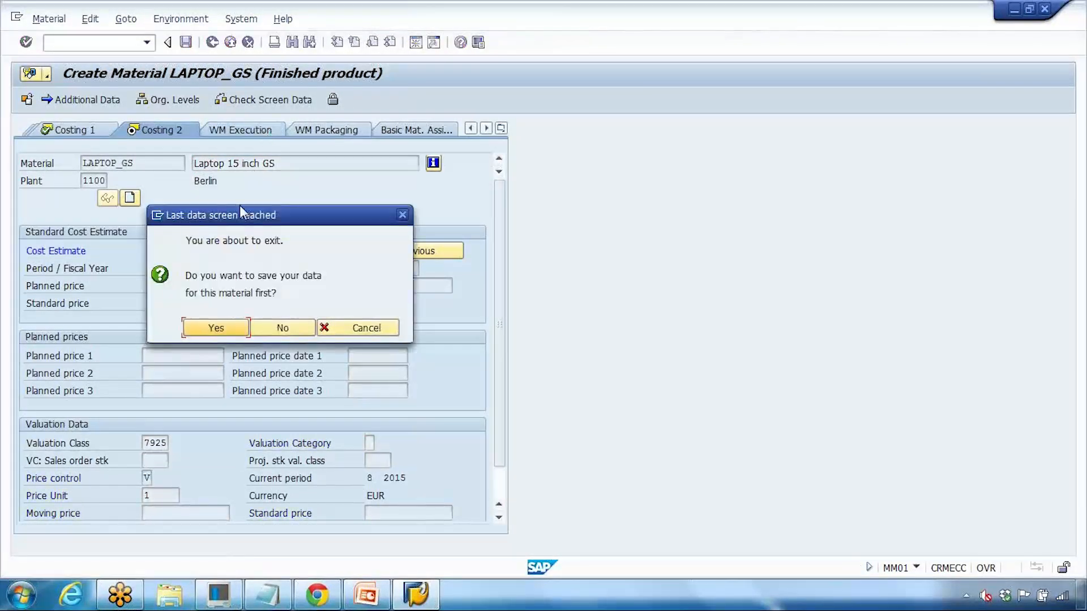
click(217, 328)
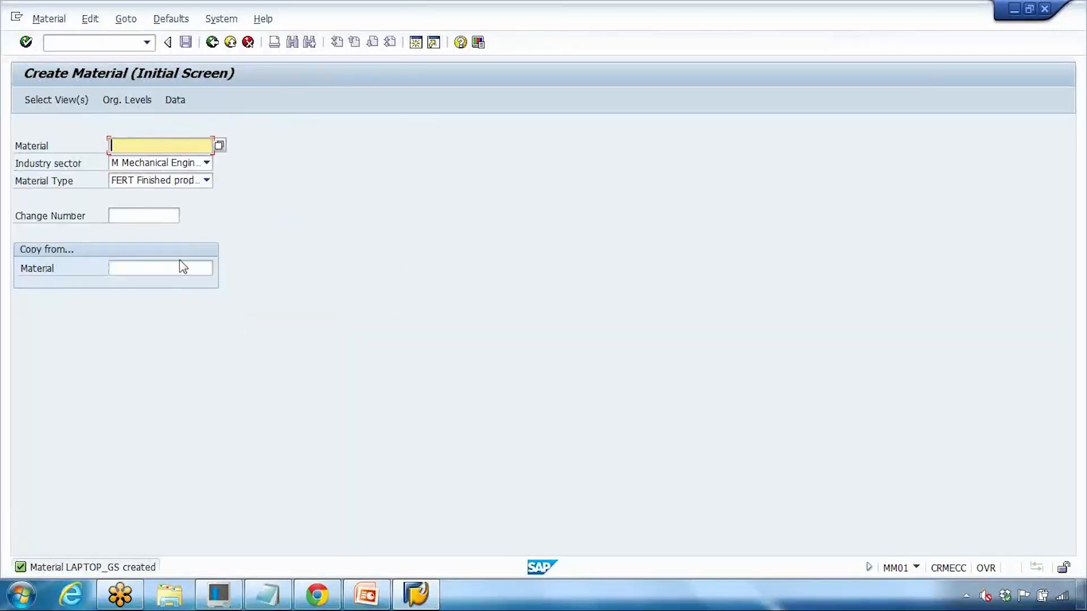
click(279, 589)
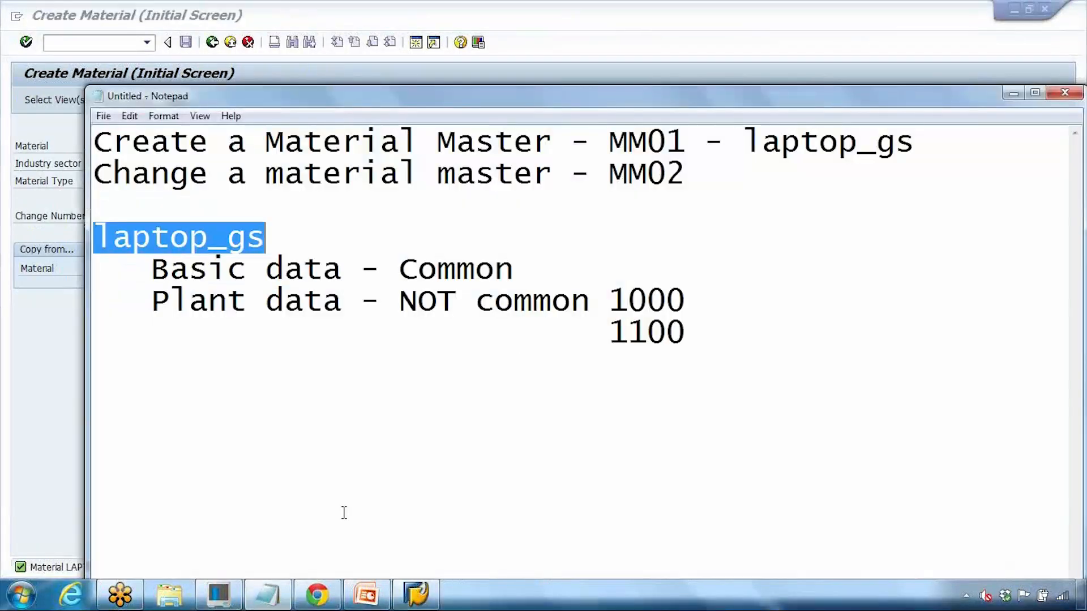
drag(608, 333, 690, 326)
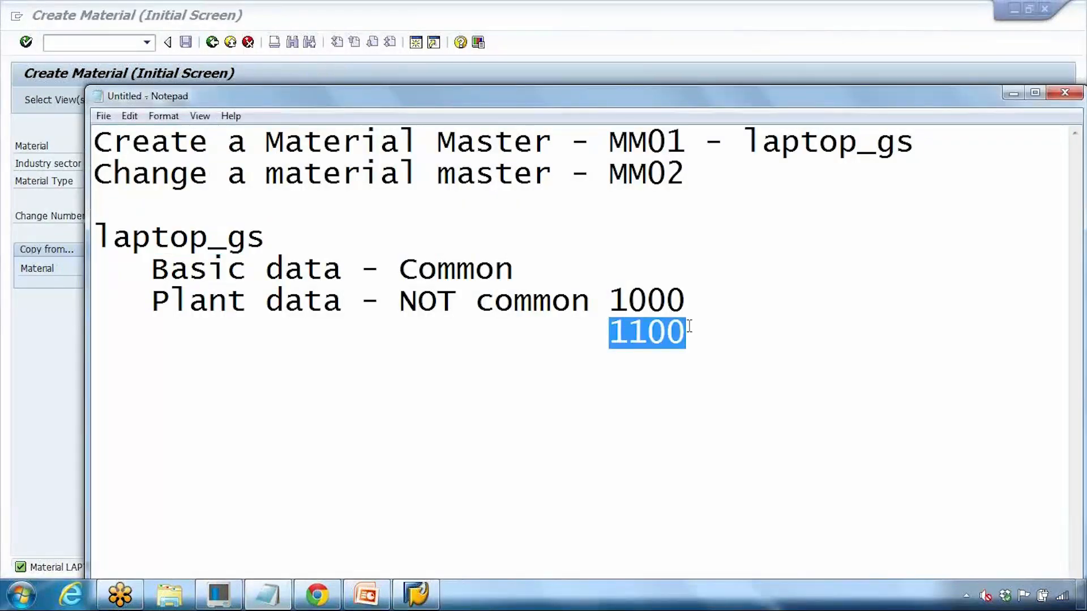
click(629, 376)
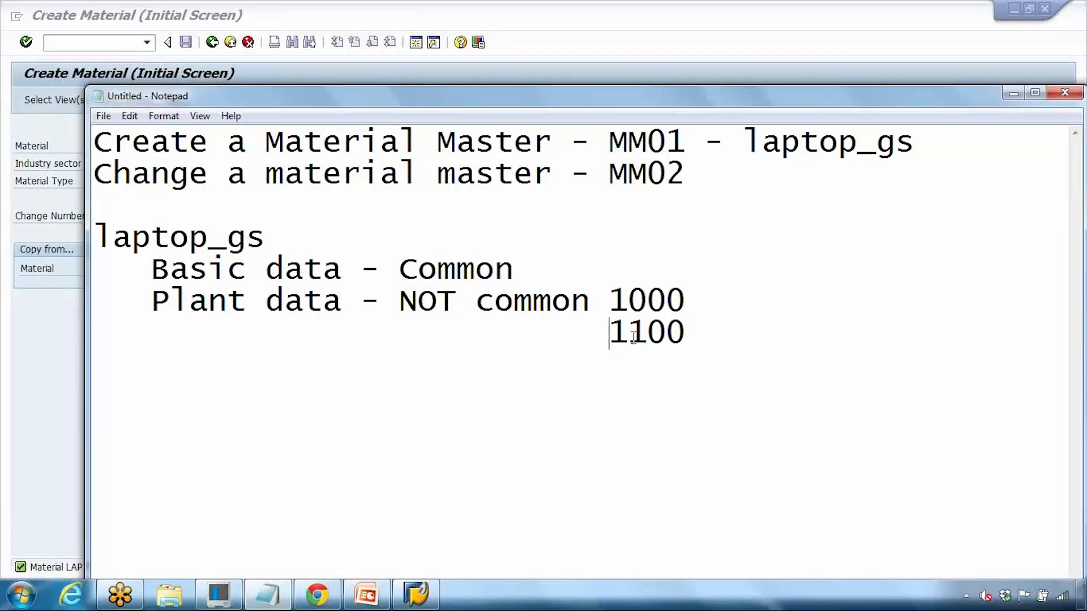
drag(610, 332, 681, 332)
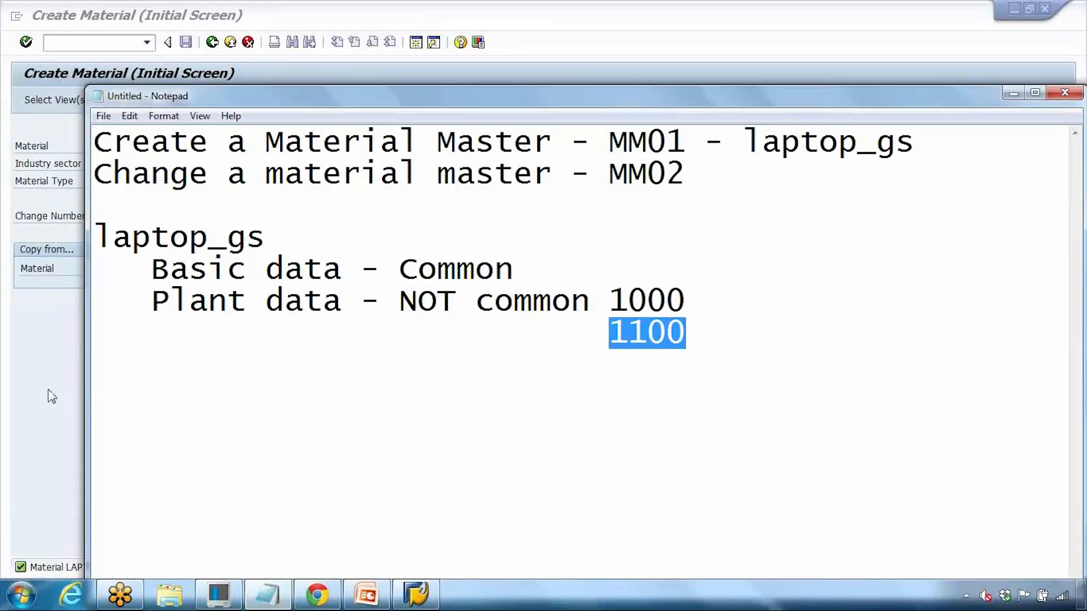
click(75, 390)
click(107, 47)
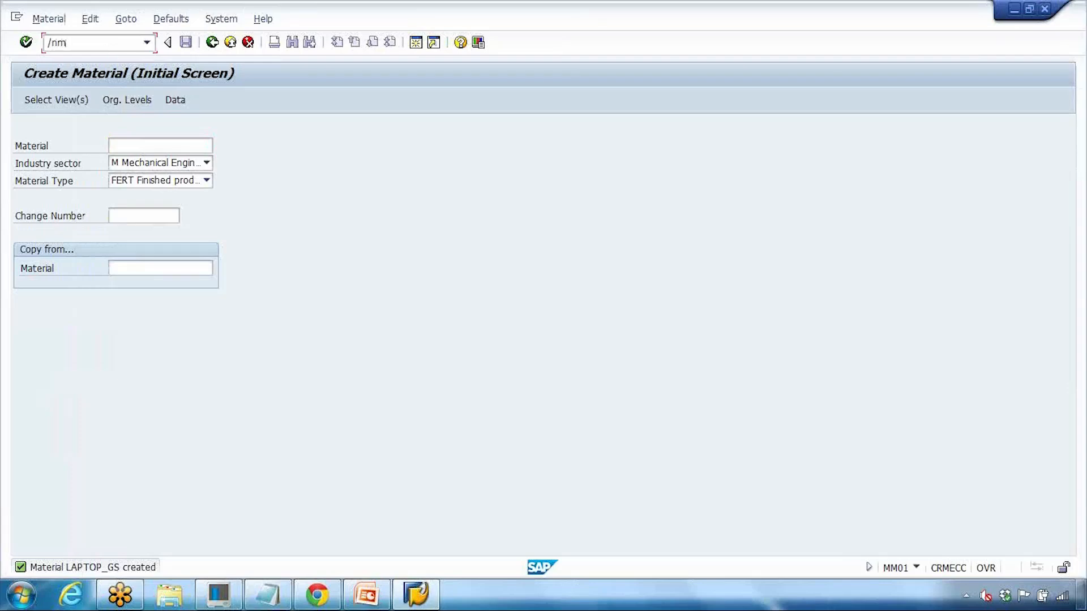
key(Return)
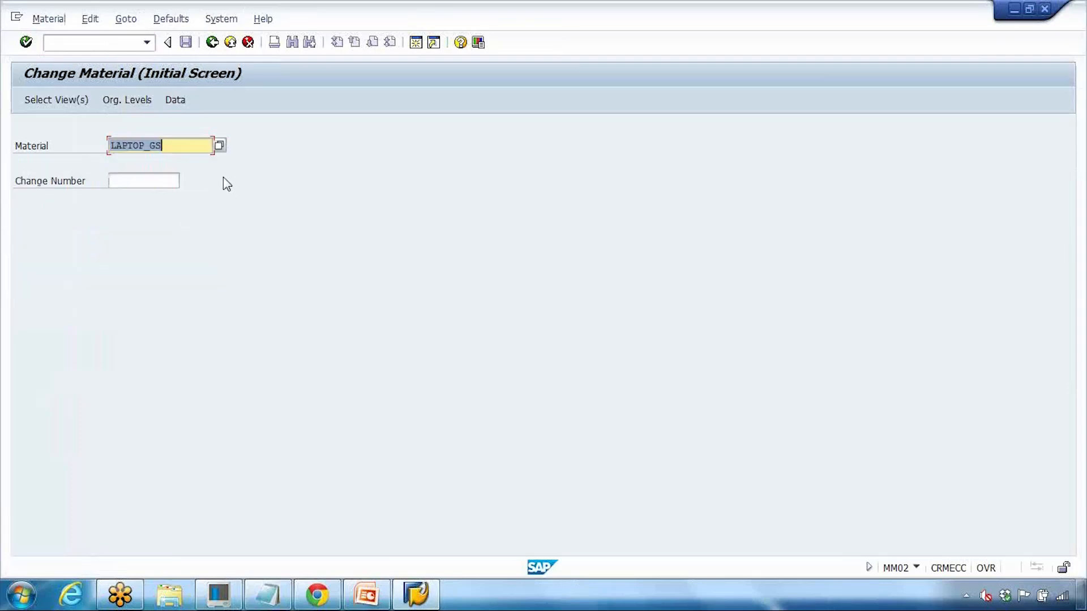
key(Return)
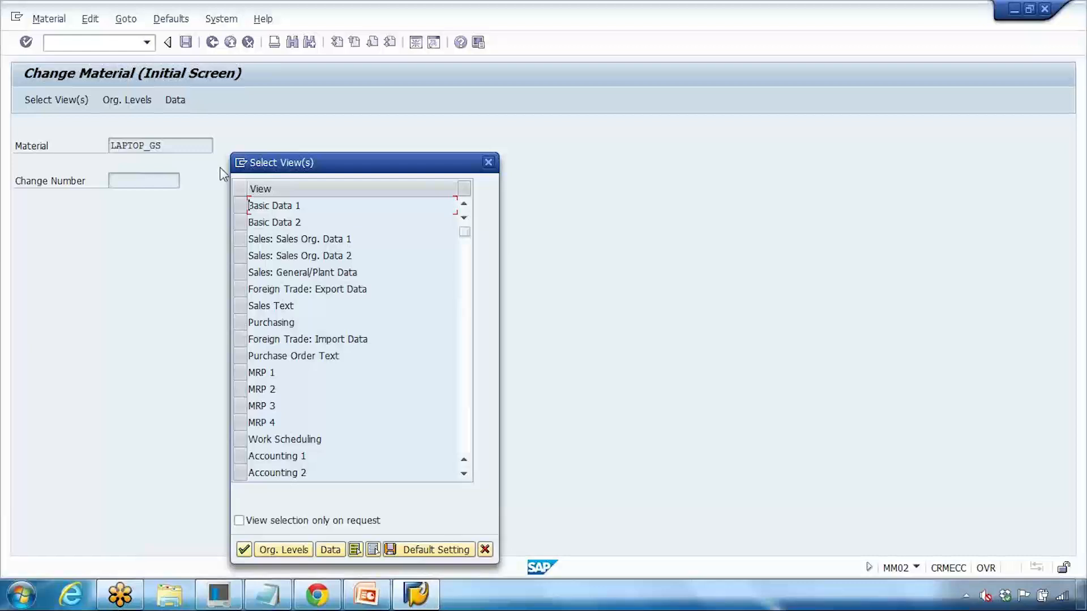
click(243, 372)
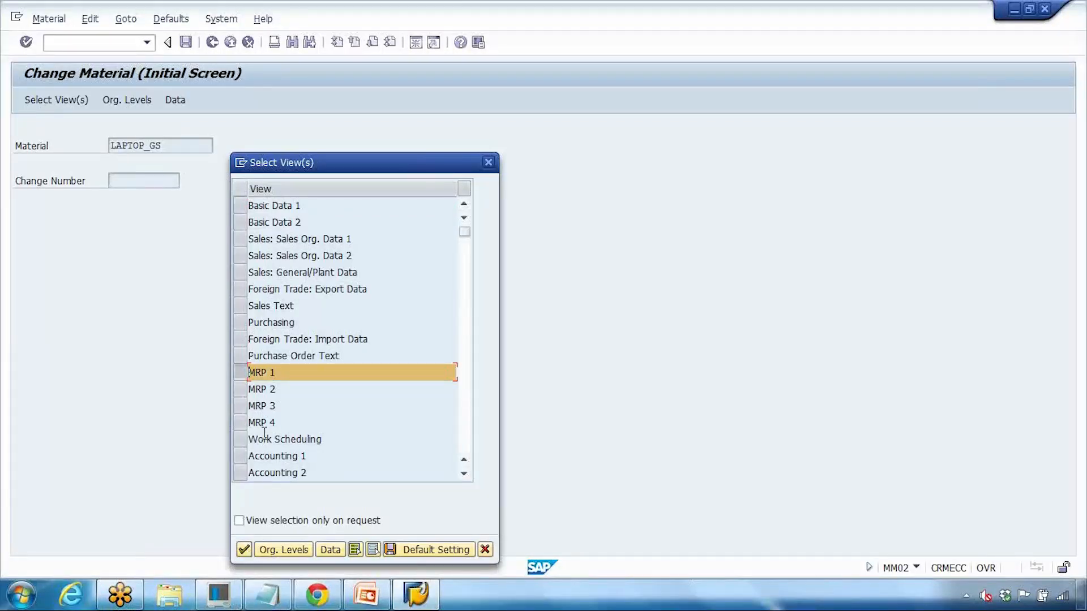
click(244, 550)
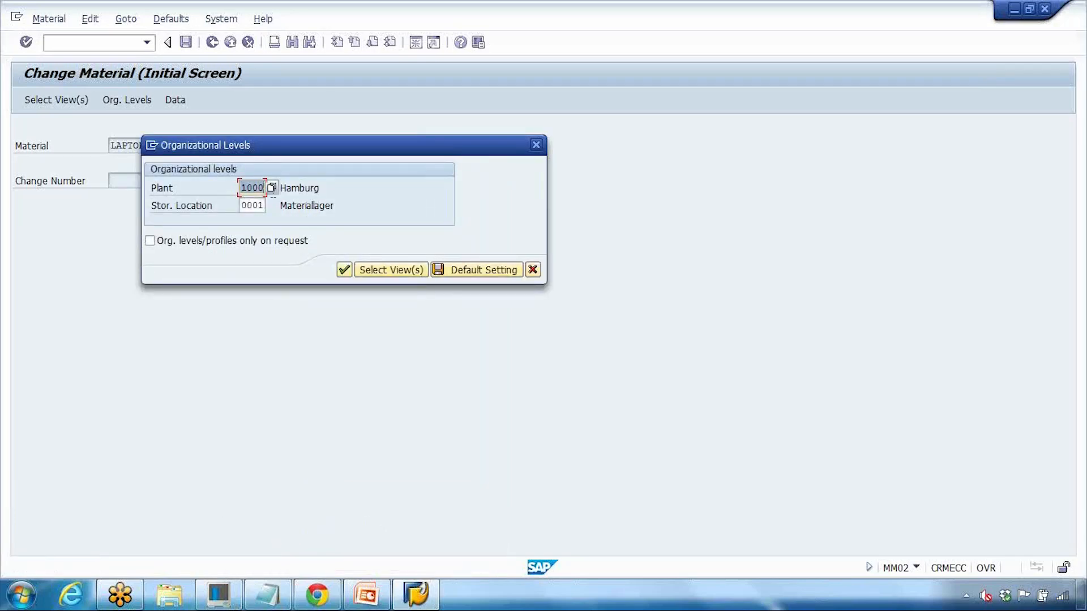
click(272, 189)
drag(218, 290, 453, 135)
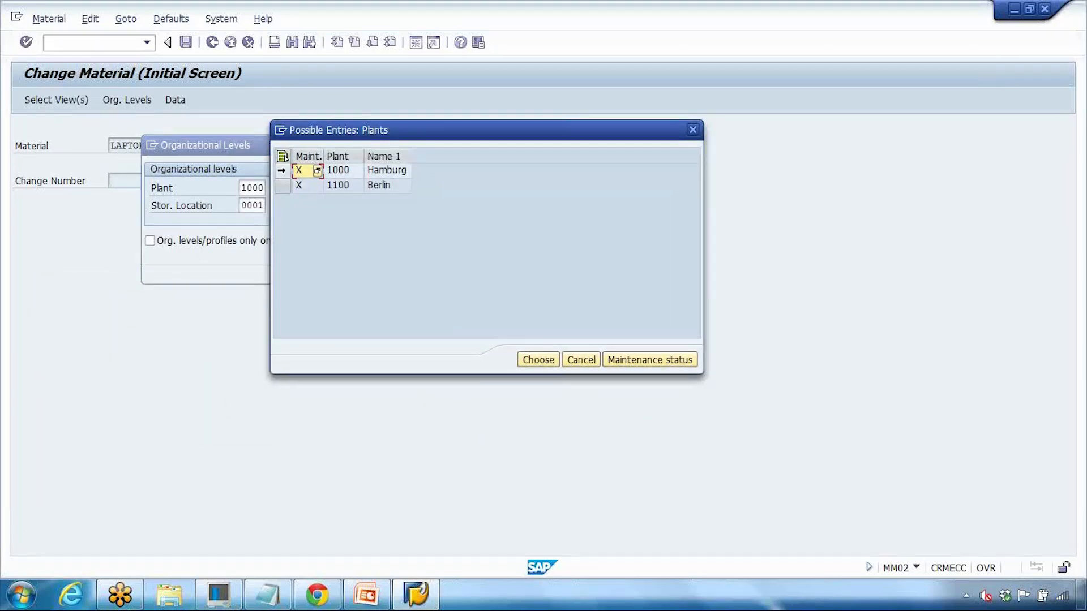
click(289, 187)
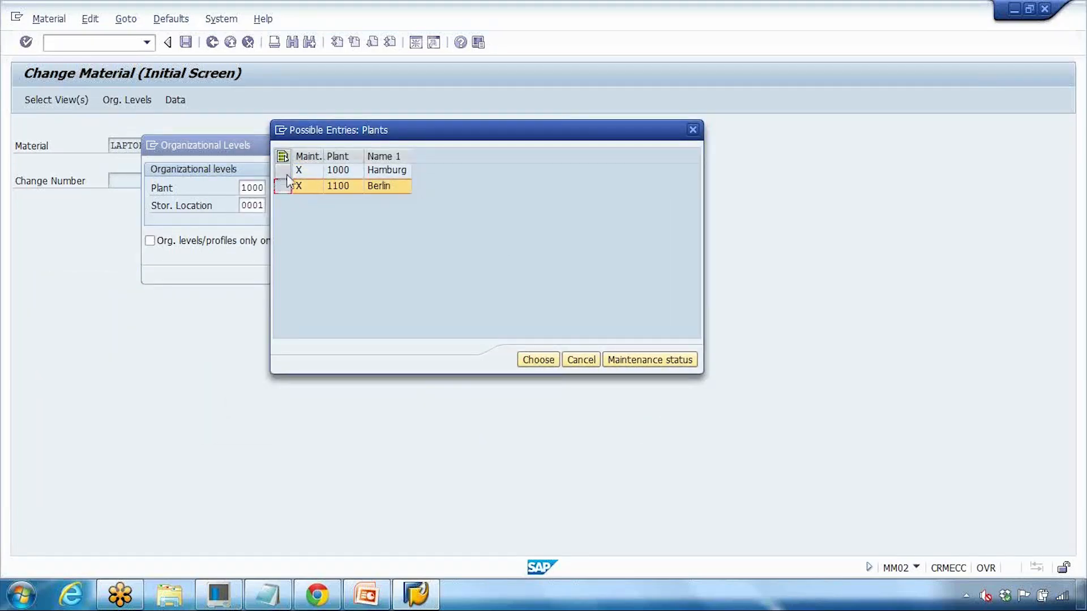
click(284, 171)
click(284, 186)
click(285, 170)
click(285, 185)
click(287, 170)
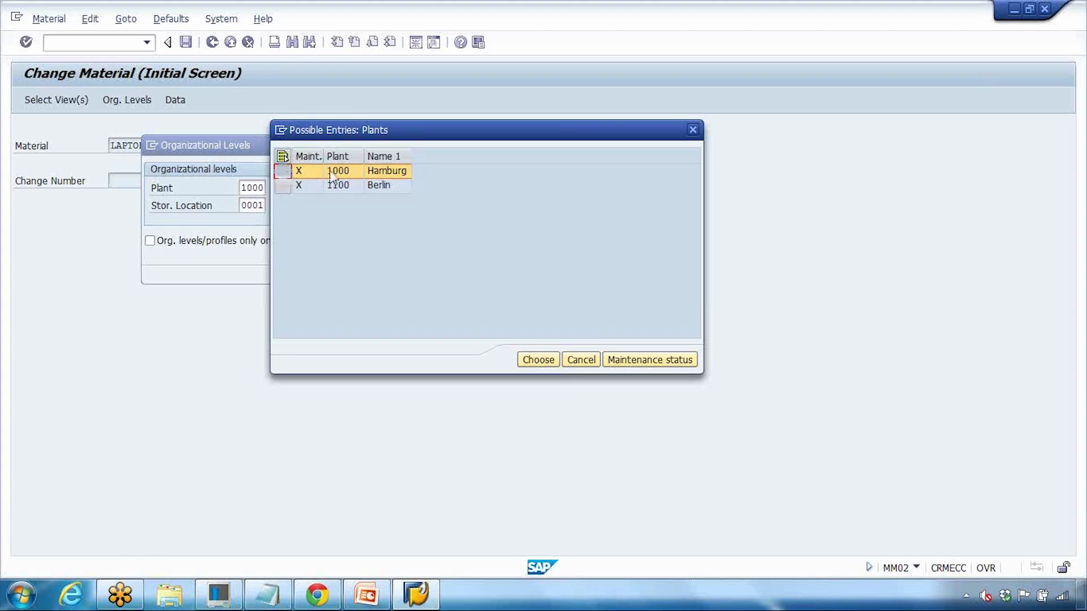
click(536, 366)
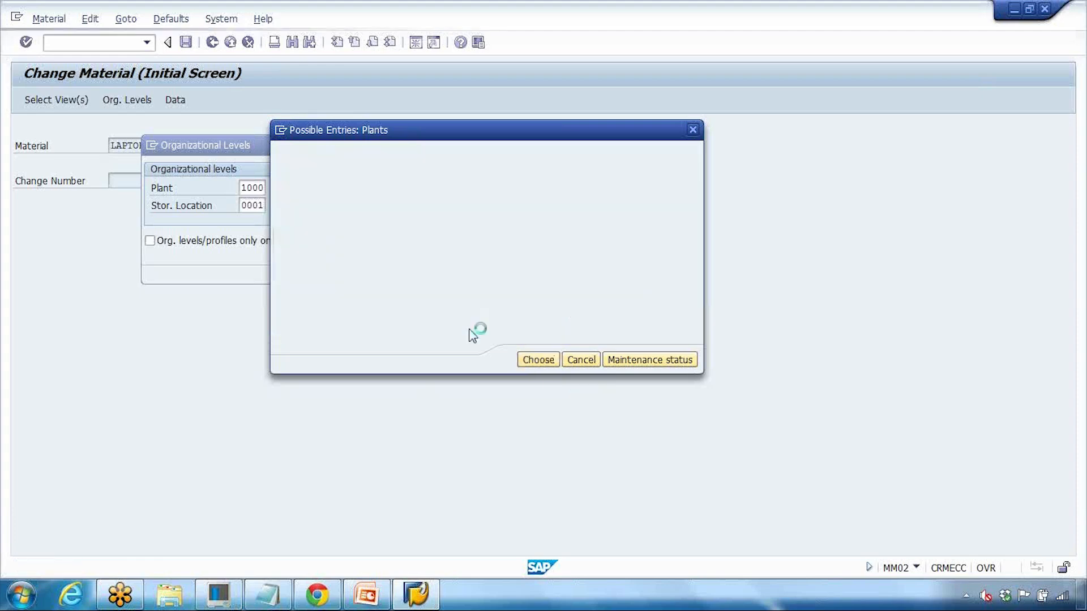
click(347, 271)
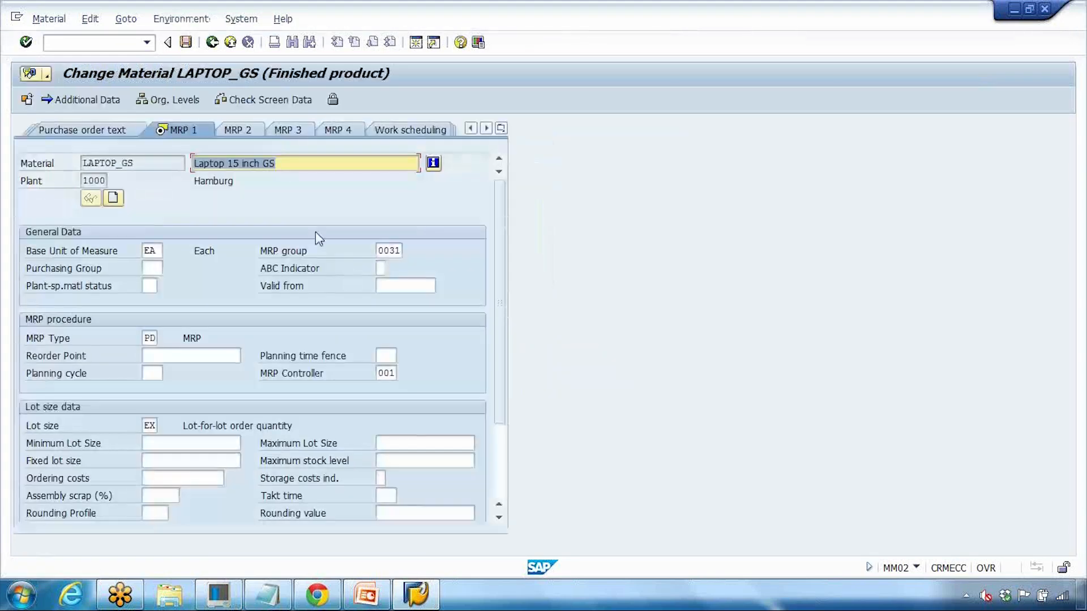
click(148, 336)
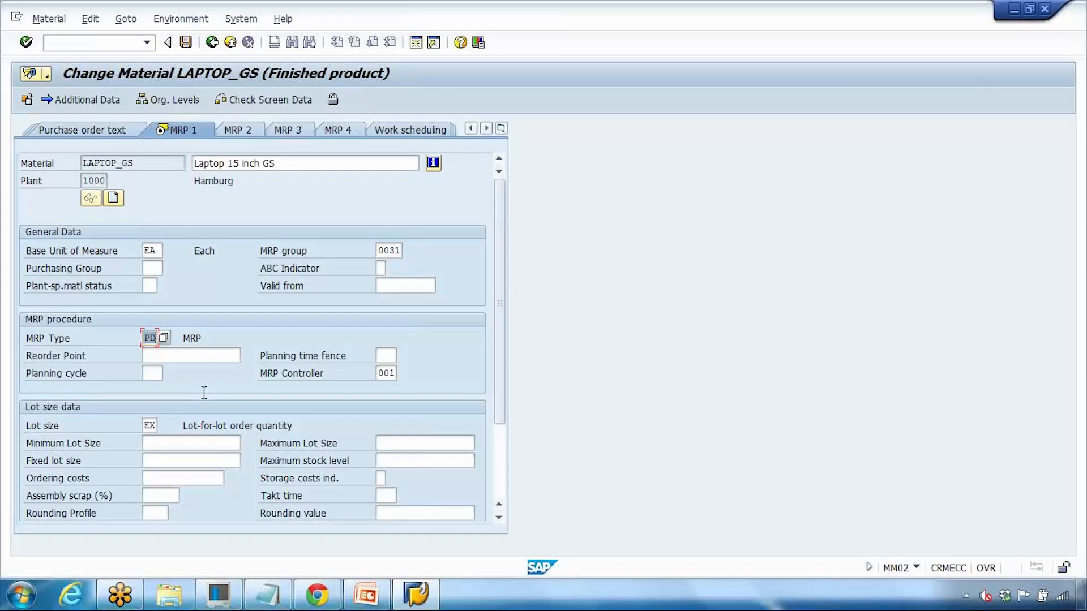
click(212, 42)
Step: Select the MRP 1 view and open it for plant 1100 Berlin
key(Return)
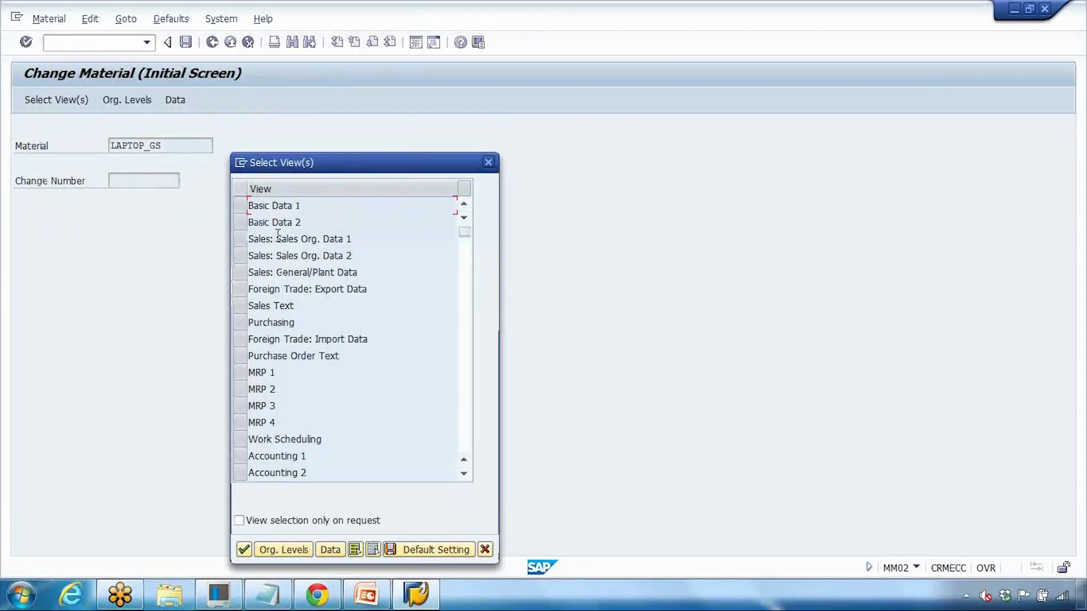
click(239, 374)
click(244, 550)
click(272, 188)
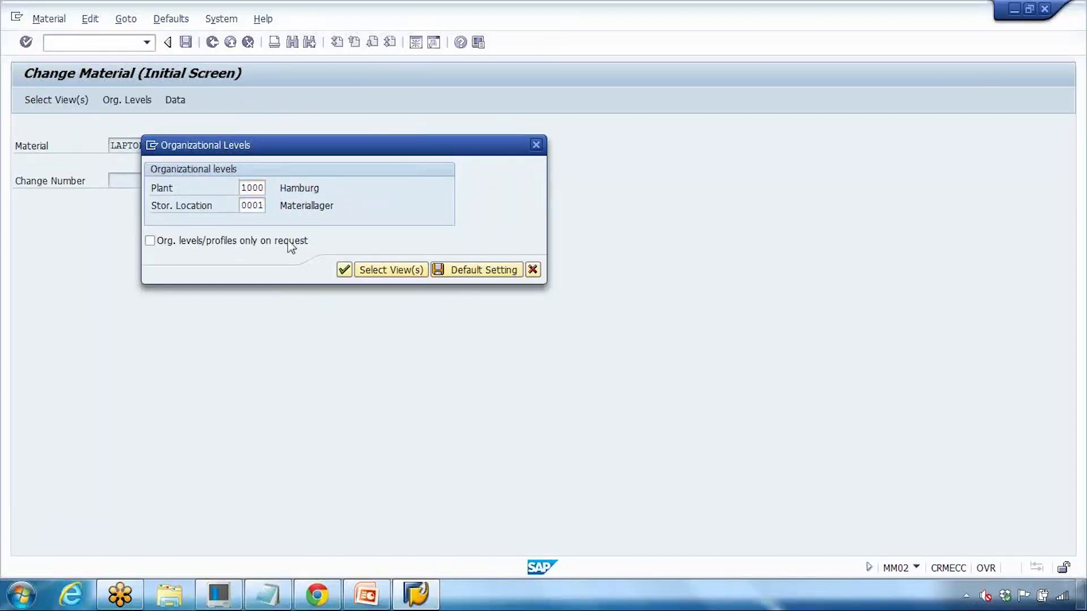
click(48, 340)
key(Return)
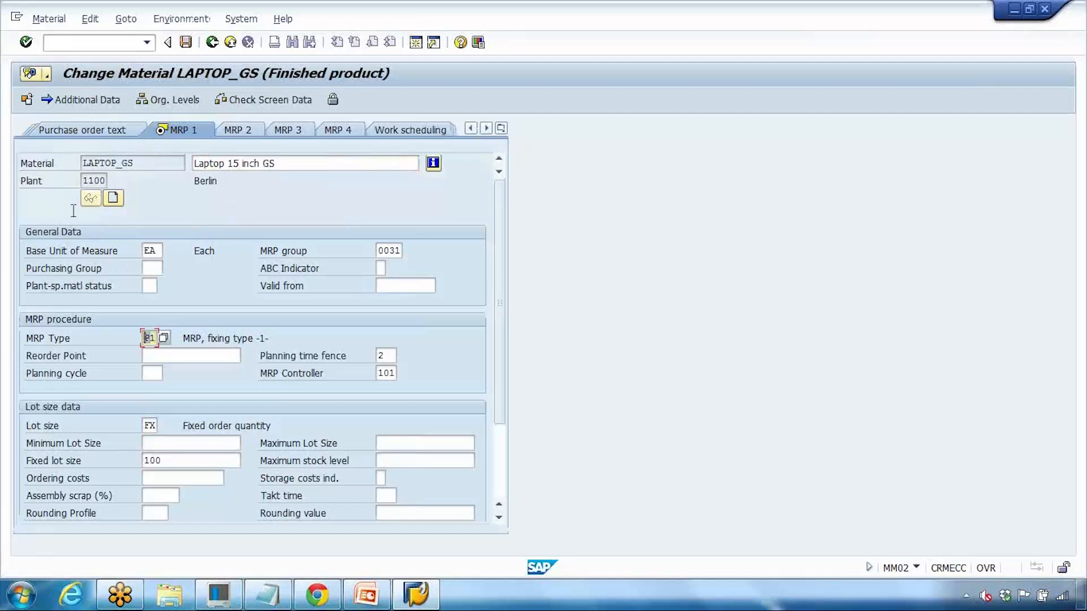
Step: Highlight the plant value 1100, then bring the Notepad notes forward
click(84, 180)
drag(143, 165, 131, 184)
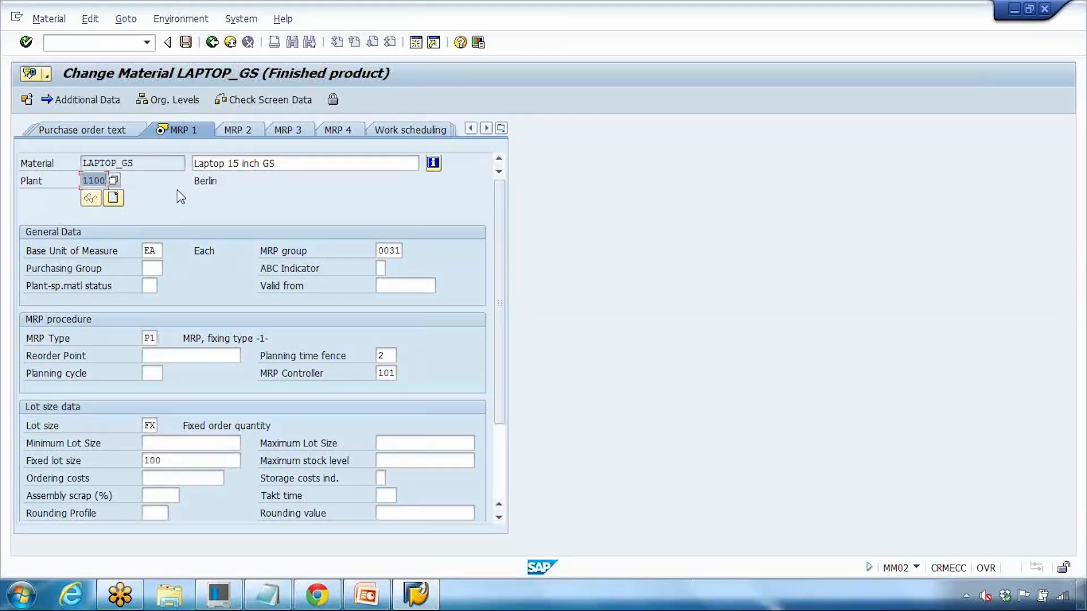
click(268, 594)
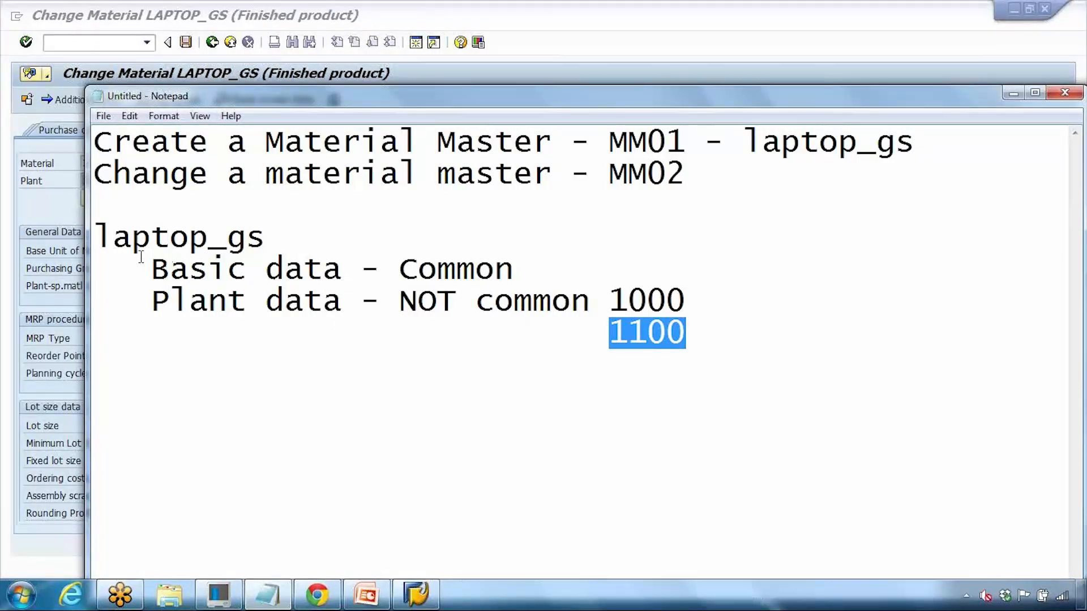
Step: Add plants 1200 and 1500 on new lines under 1100 in the Notepad plant list
drag(152, 269, 493, 260)
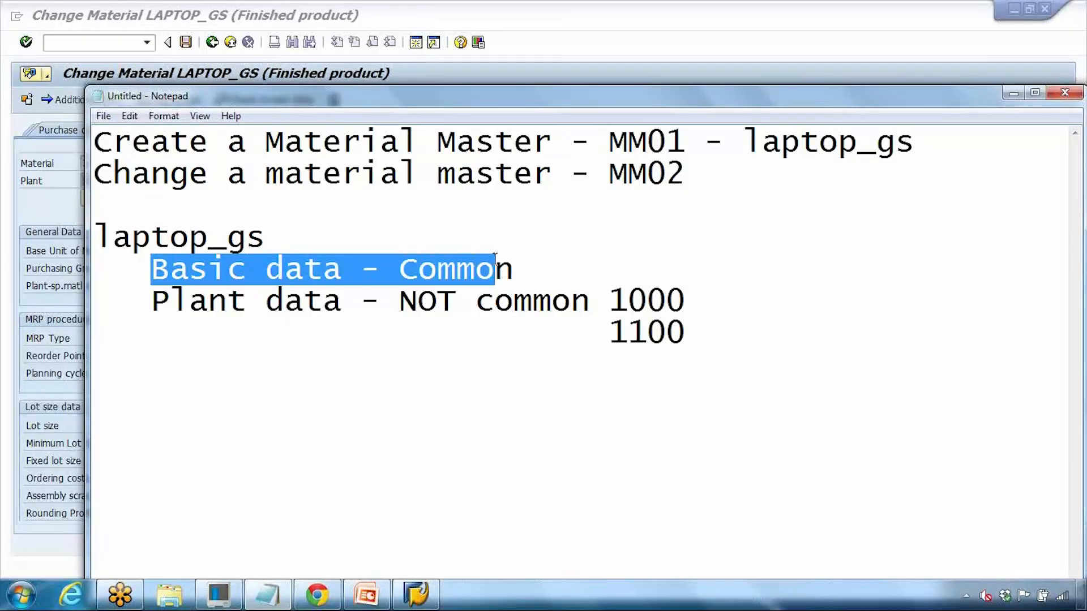
click(686, 332)
key(Return)
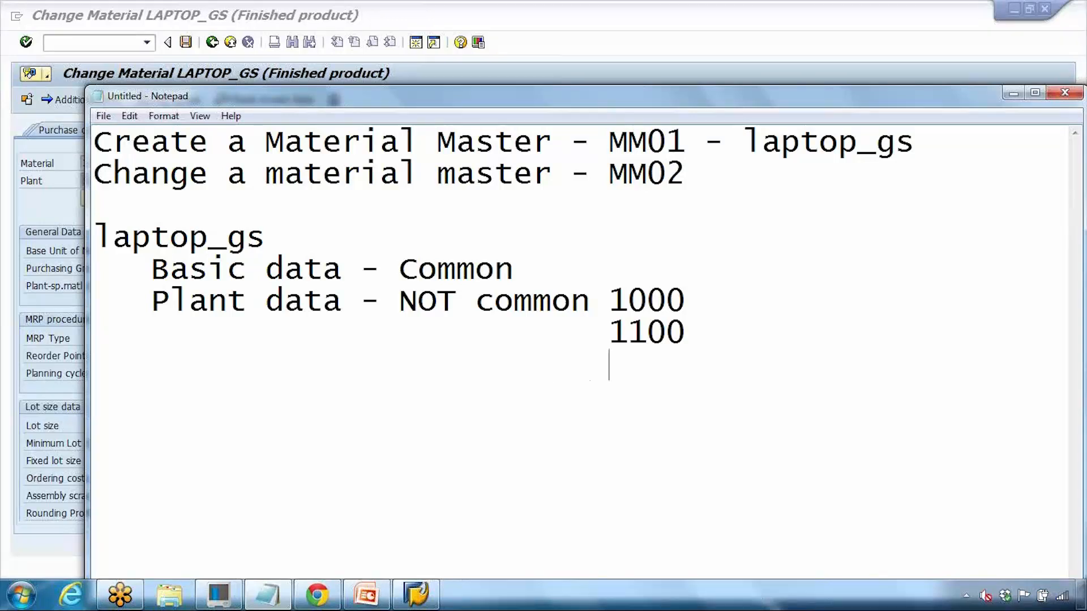
key(BackSpace)
text(1200)
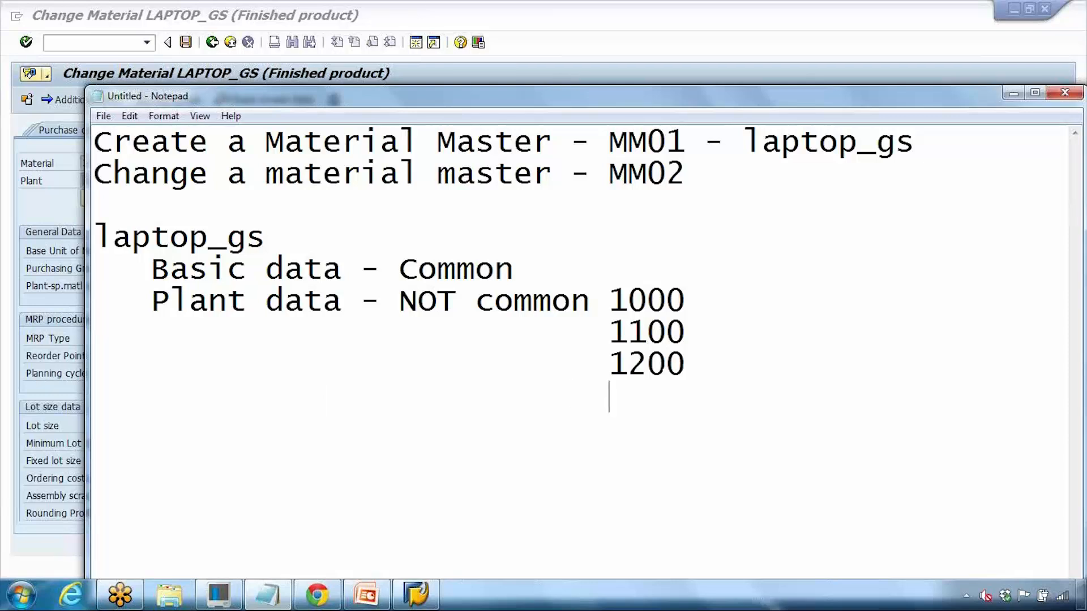
text(                            150)
key(BackSpace)
key(BackSpace)
key(BackSpace)
key(BackSpace)
text(1500)
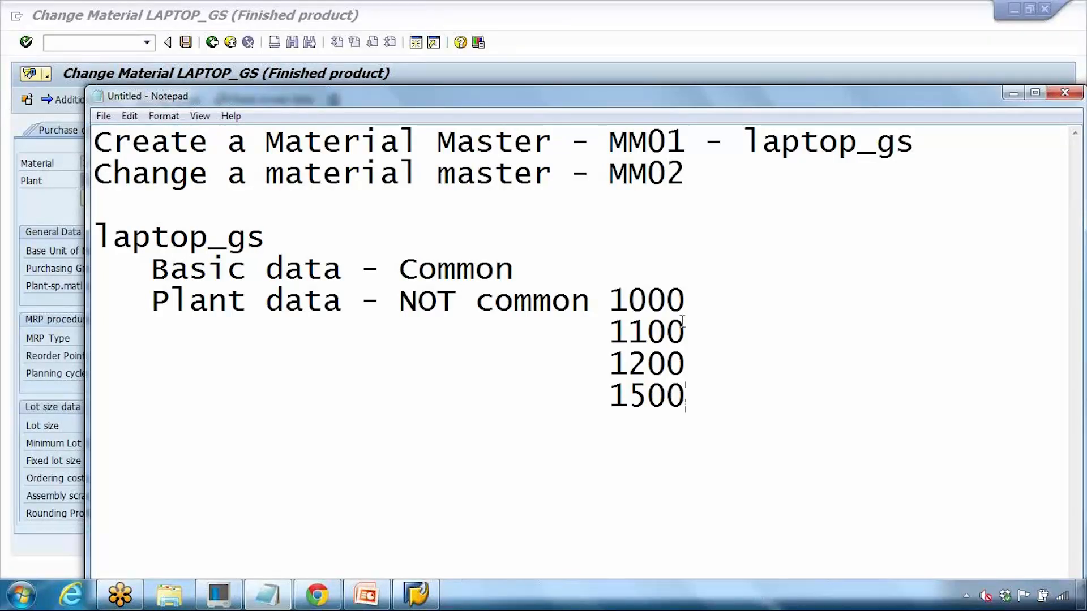
click(368, 596)
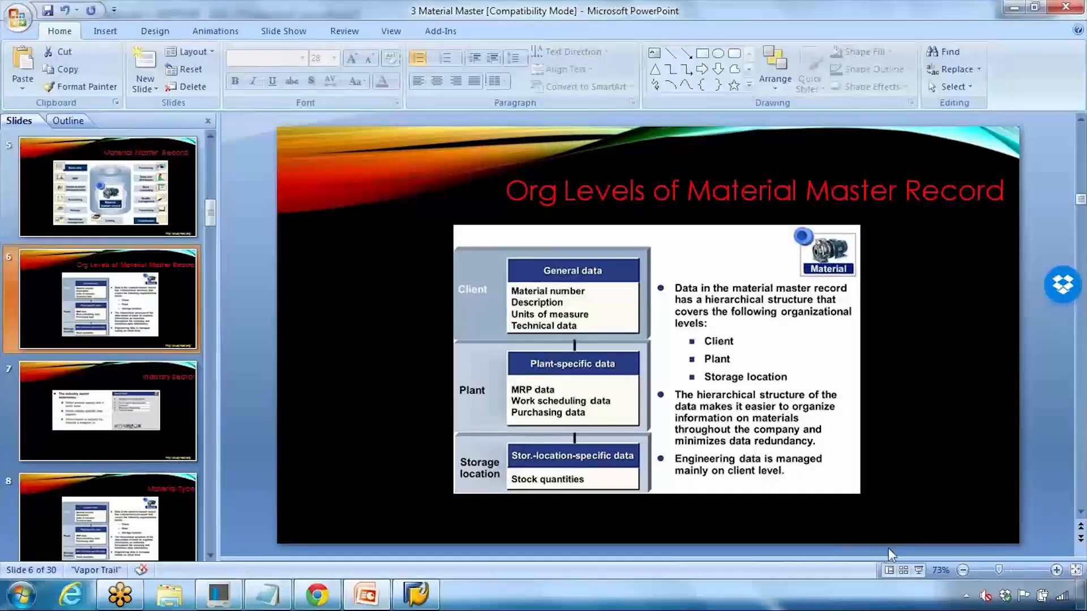
Step: Present the Org Levels slide and ink-link Plant to storage locations 2 and 3
click(918, 570)
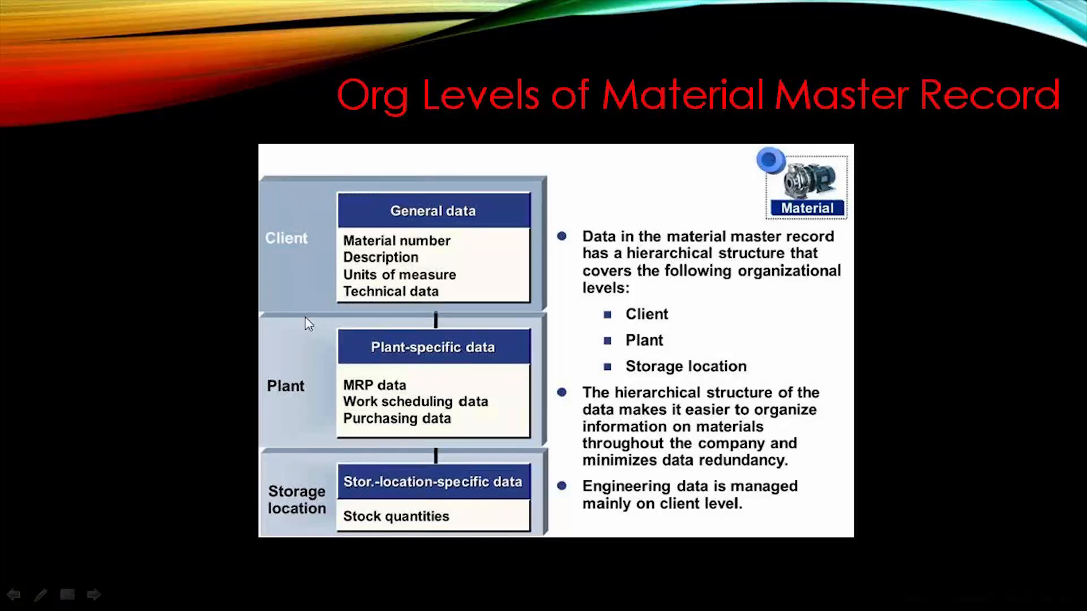
key(ctrl+p)
drag(250, 376, 286, 367)
drag(285, 416, 328, 494)
mouse_move(279, 413)
mouse_down()
mouse_move(219, 470)
mouse_move(239, 491)
mouse_up()
mouse_move(323, 405)
mouse_down()
mouse_move(416, 457)
mouse_move(460, 463)
mouse_move(433, 486)
mouse_up()
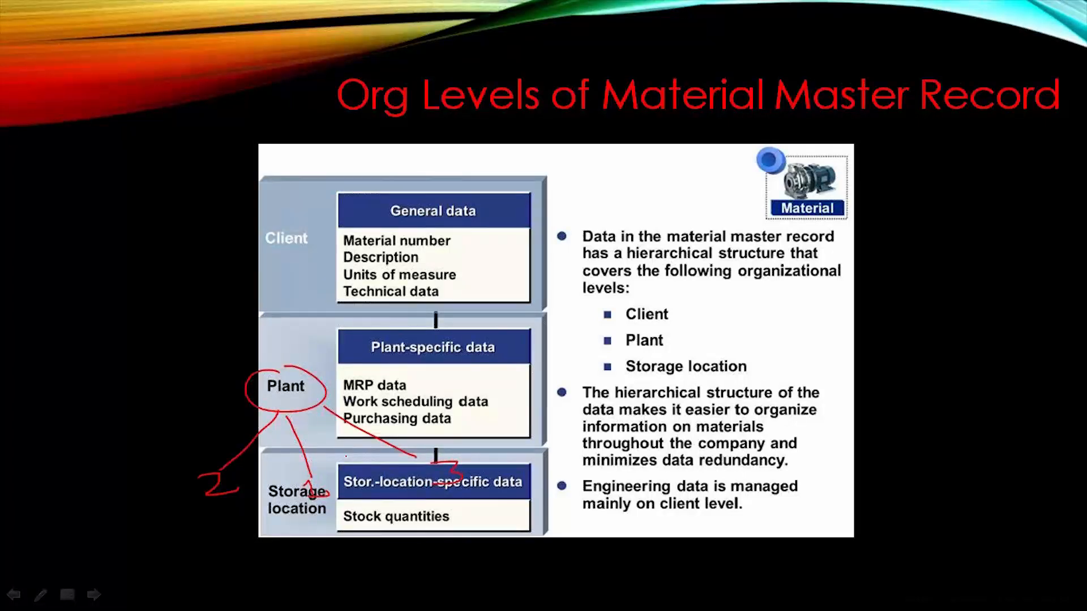
Step: End the slide show, discarding the ink annotations, and bring Notepad back to the front
key(Escape)
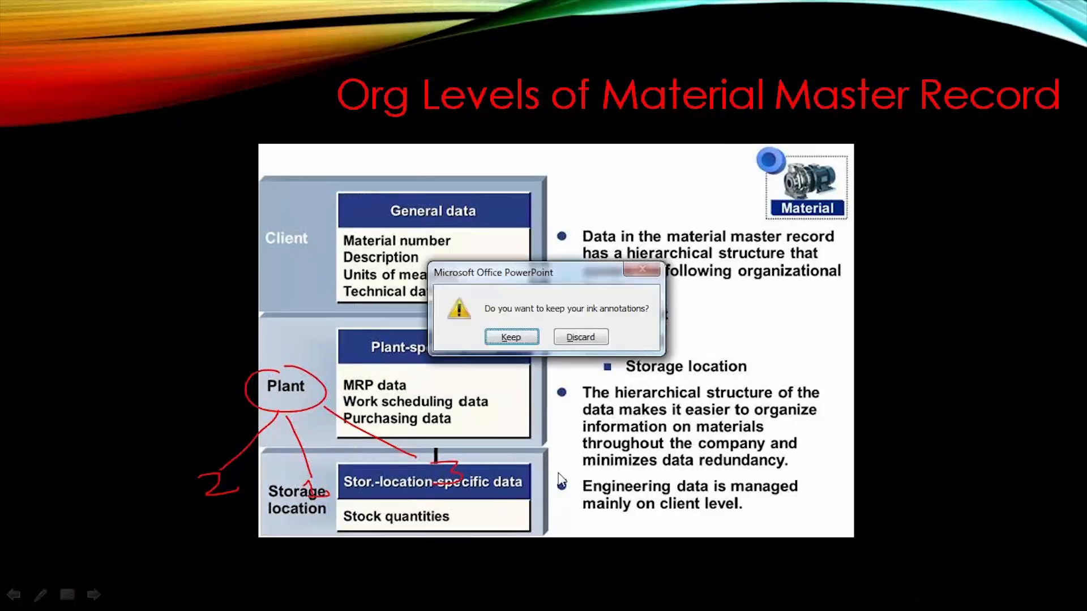
click(589, 337)
click(270, 595)
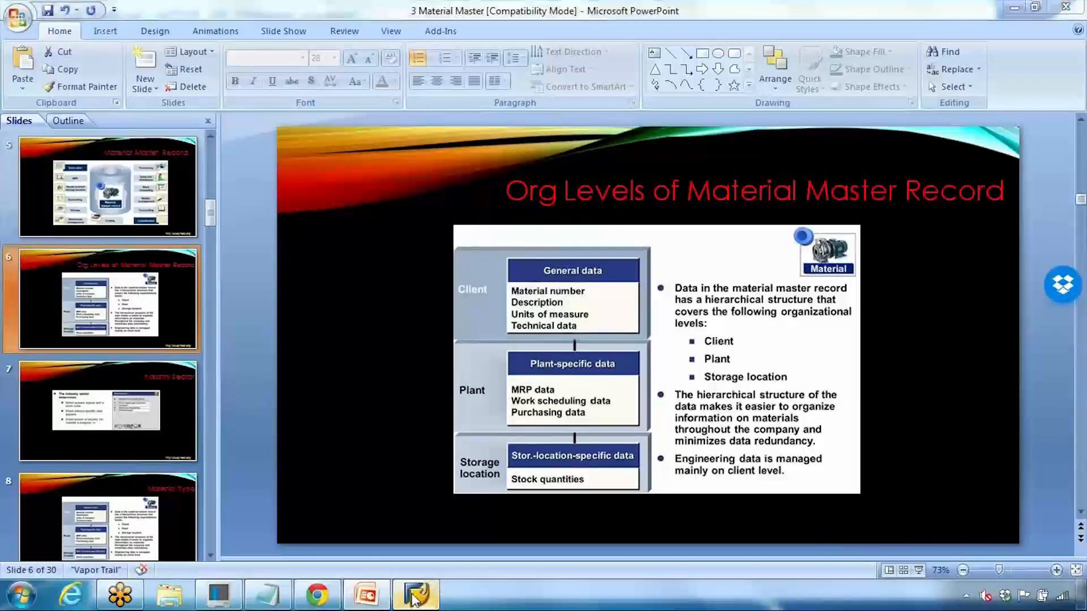
click(268, 597)
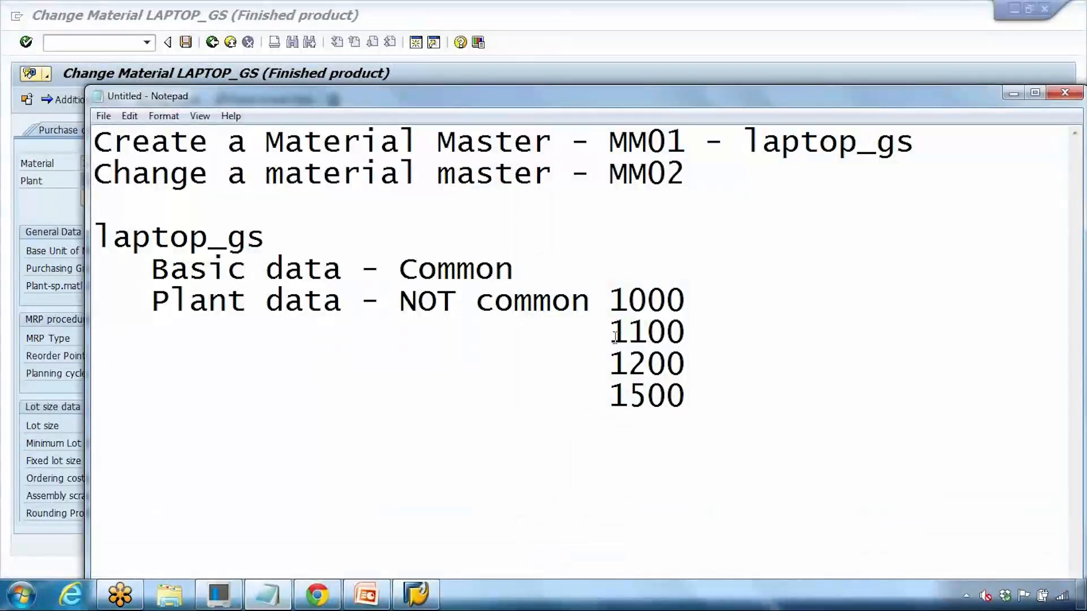
Step: Append ' - 0001/0002' to the plant 1000 line as its storage locations
drag(609, 300, 667, 300)
drag(627, 332, 667, 332)
click(697, 293)
text(-)
drag(609, 300, 685, 300)
click(753, 299)
text(0001/)
key(BackSpace)
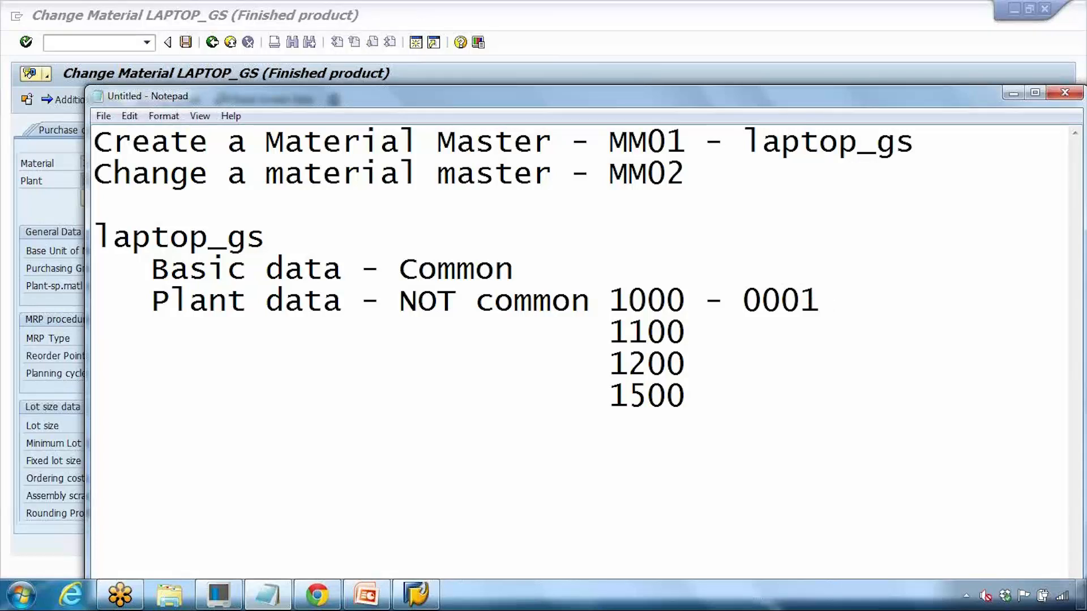
text(/0002)
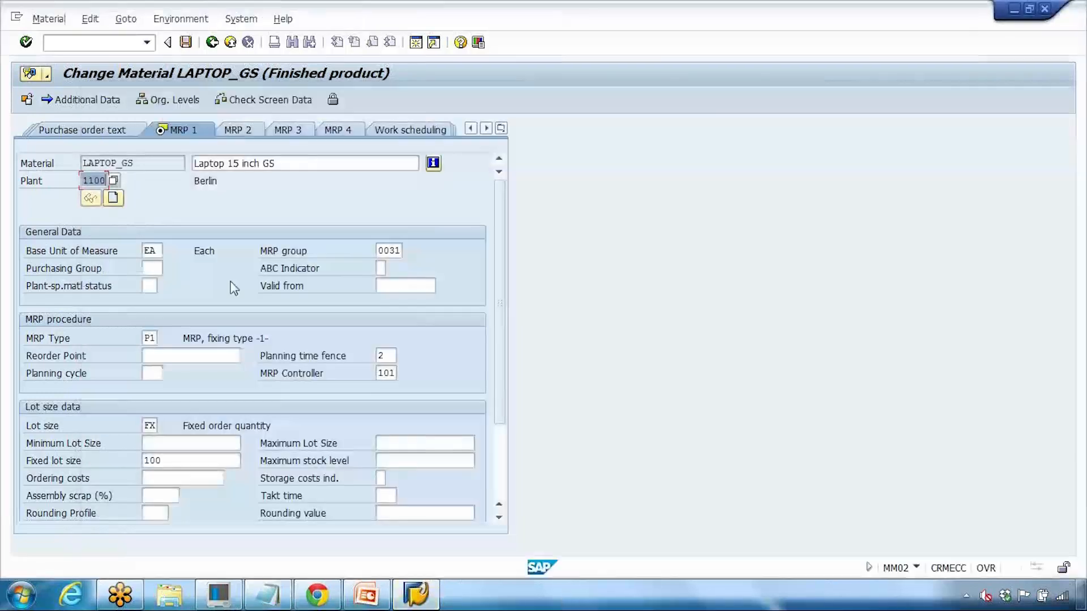
click(416, 594)
Step: Run /nmm02 with the MRP 1 view and list existing storage locations, noting 0001
click(120, 43)
text(/nmm02)
key(Return)
key(Return)
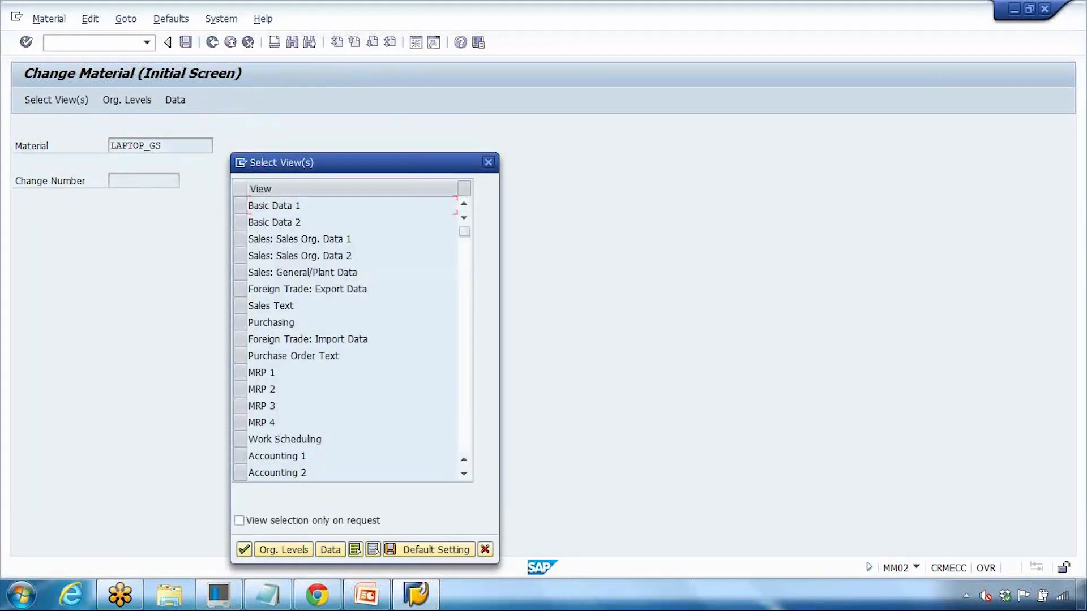
click(240, 373)
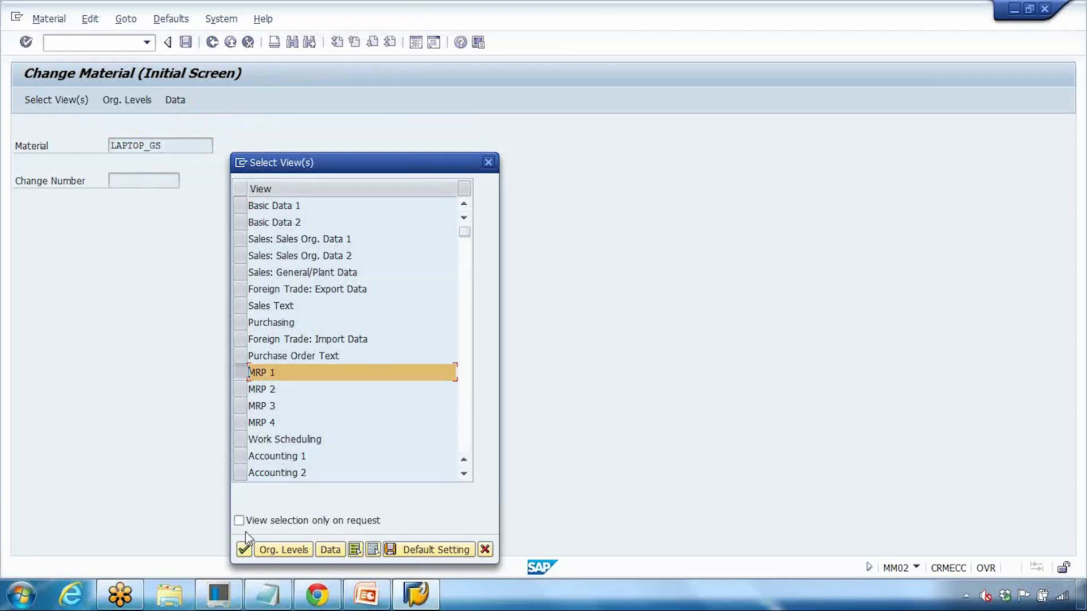
key(Return)
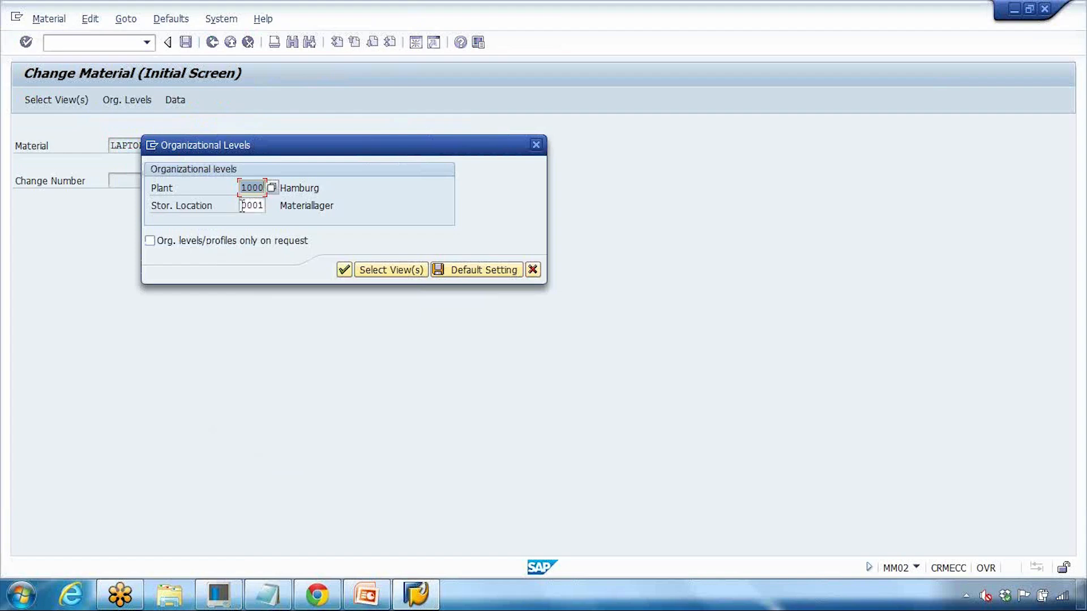
click(242, 206)
click(273, 205)
click(152, 325)
Step: Check target storage location 0002 in the notes, close the dialogs and start /nmm01
click(267, 595)
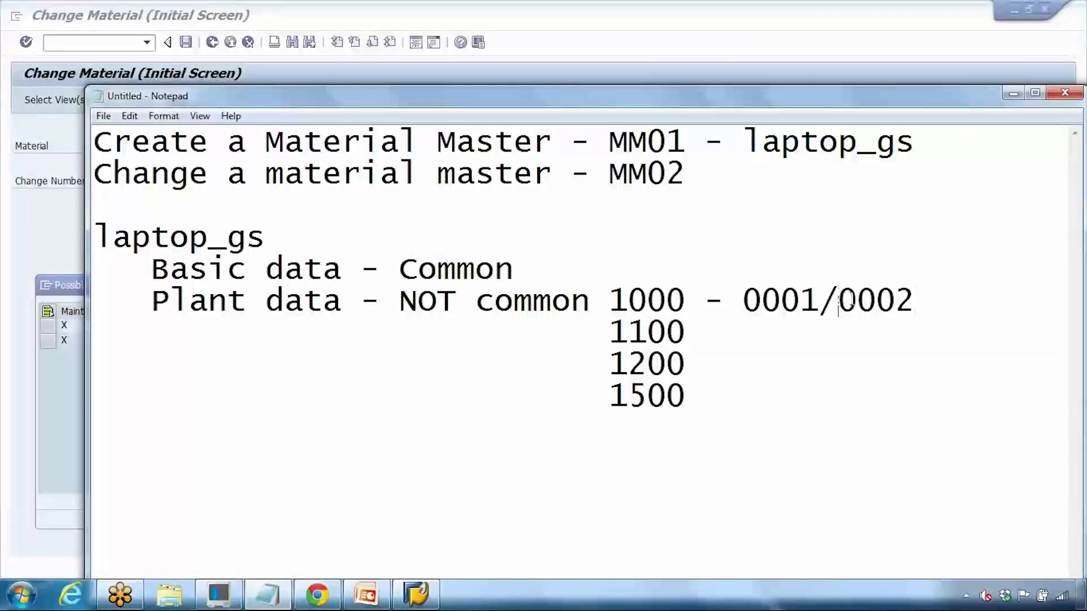
drag(838, 300, 919, 297)
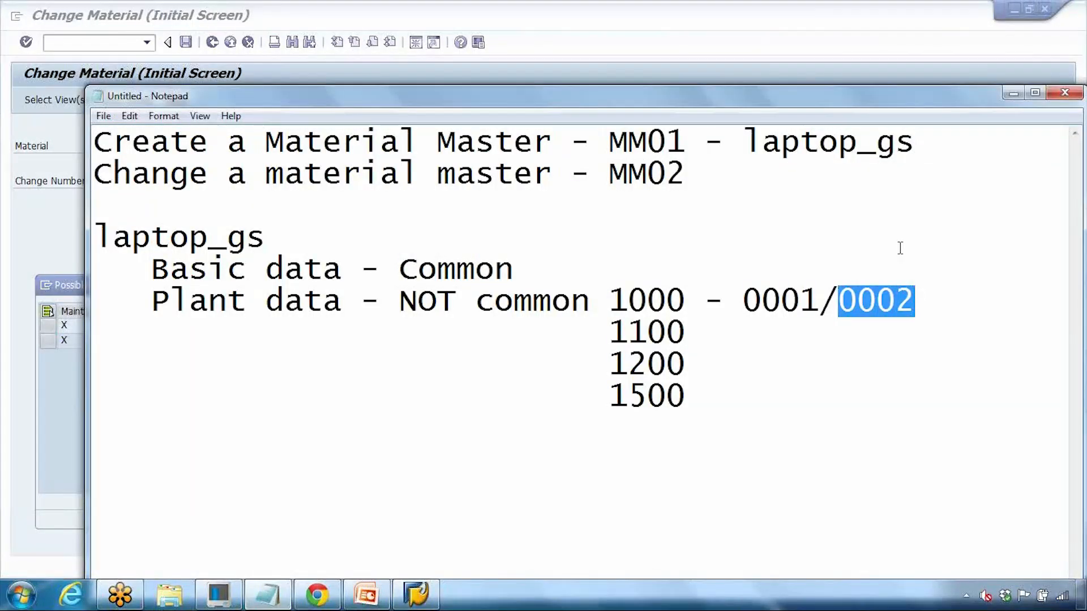
click(1013, 93)
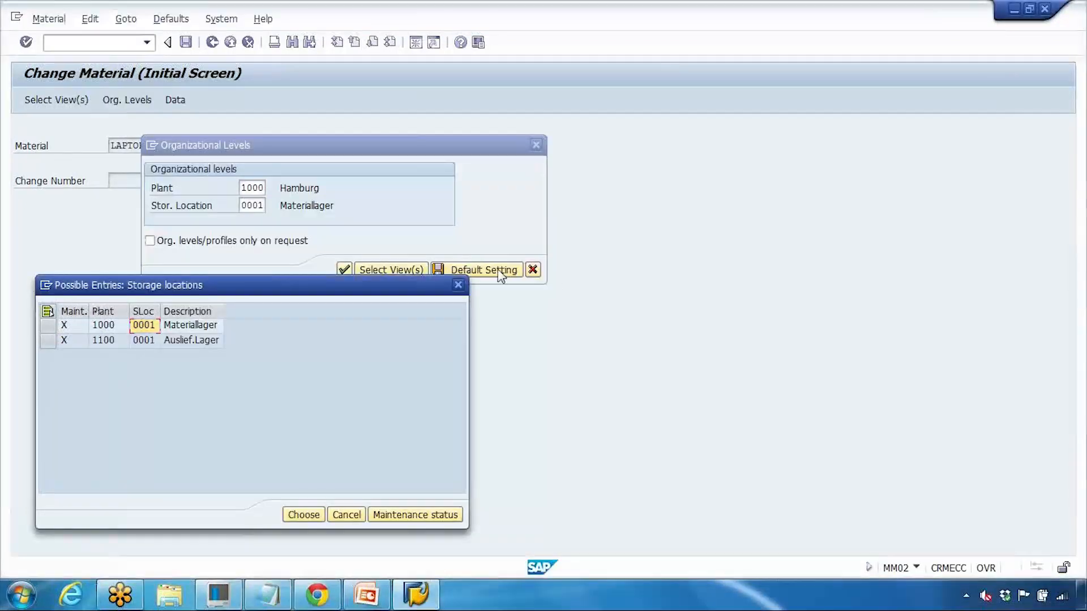
drag(463, 277, 354, 287)
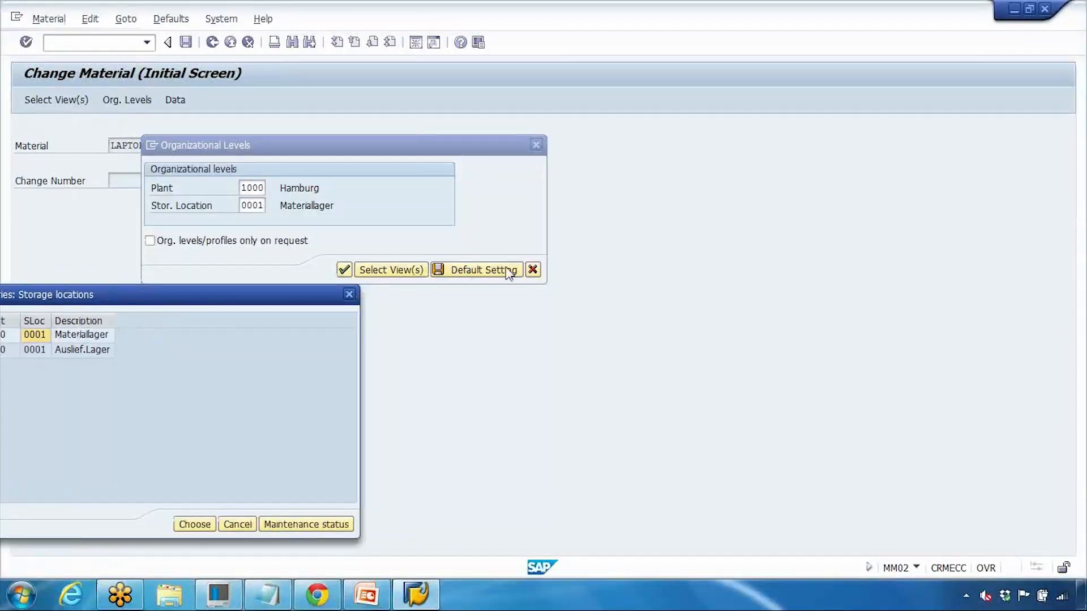
click(533, 270)
click(122, 44)
text(/nmm01)
key(Return)
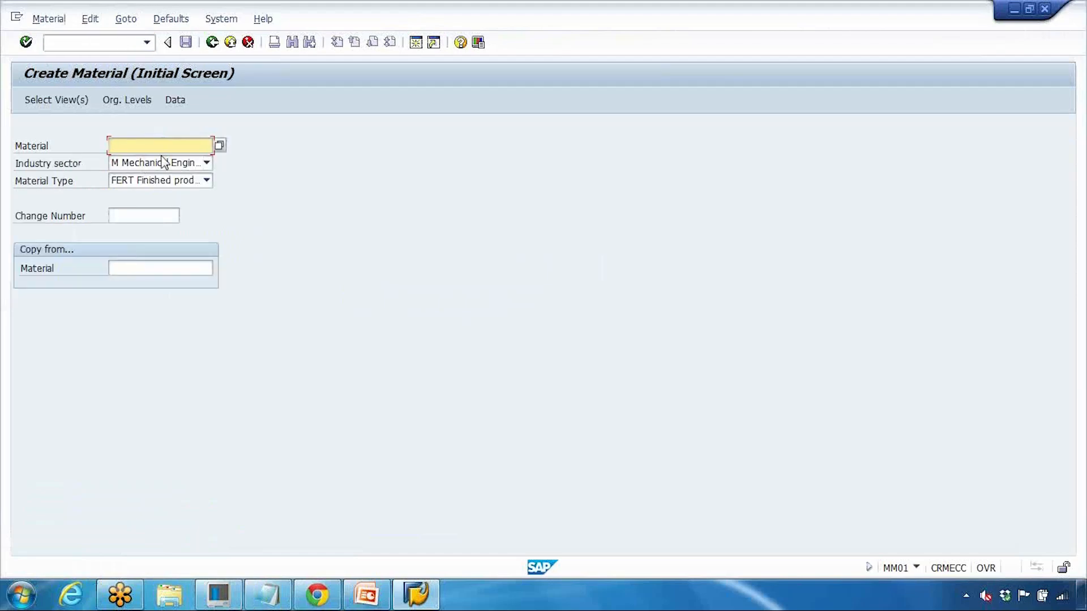
Step: Enter material LAPTOP_GS and select the MRP 1 to MRP 4 views
click(157, 160)
key(Return)
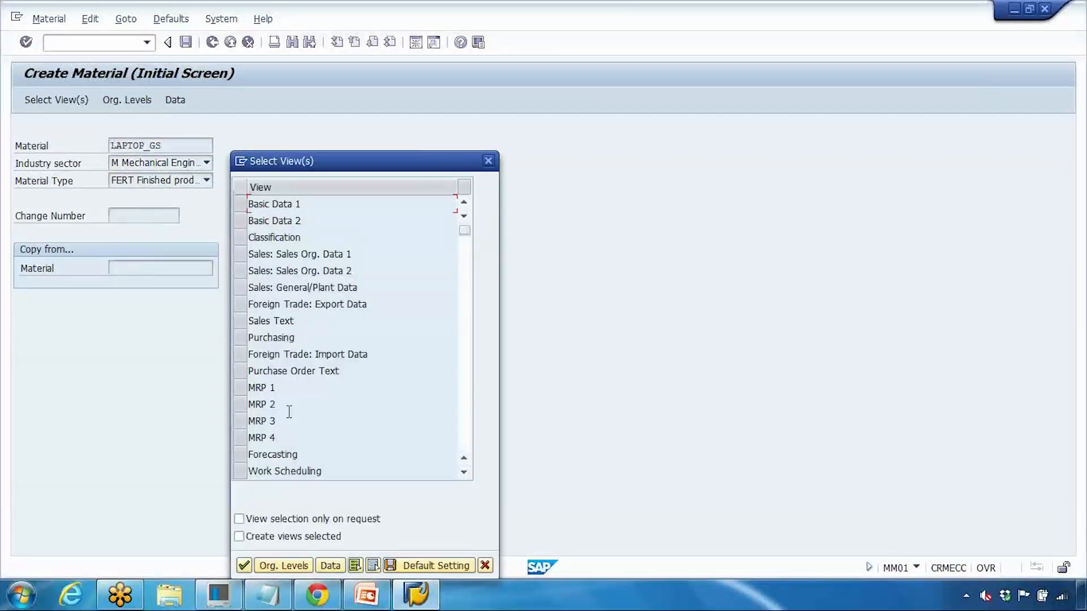
scroll(291, 328, down, 1)
scroll(291, 323, down, 1)
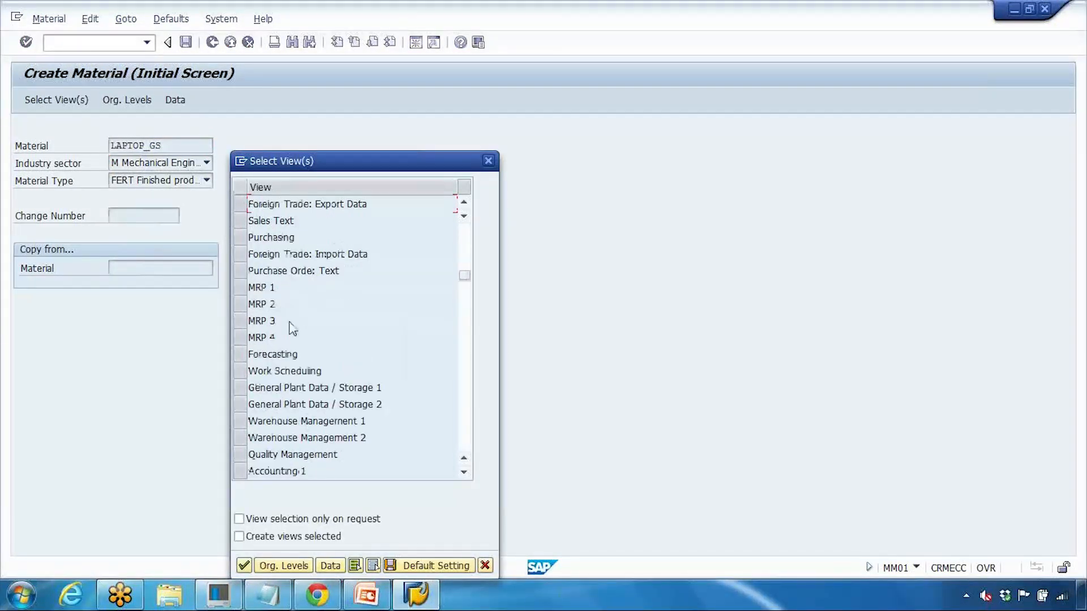
scroll(295, 322, down, 1)
click(240, 237)
click(240, 253)
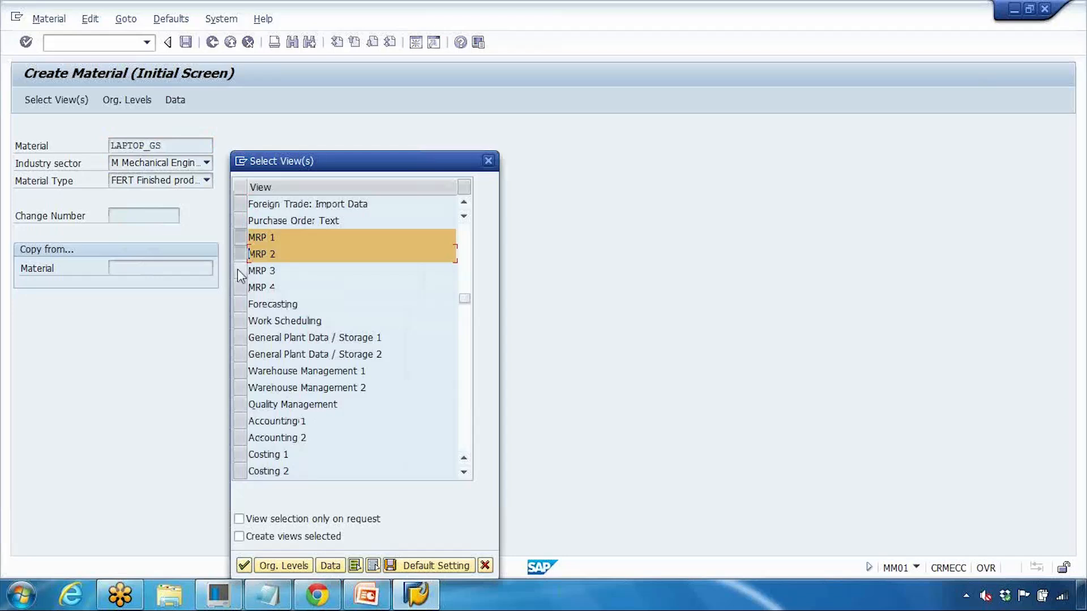
click(240, 271)
click(240, 287)
Step: Add the General Plant Data / Storage 1 and 2 views and confirm the selection
scroll(252, 352, down, 1)
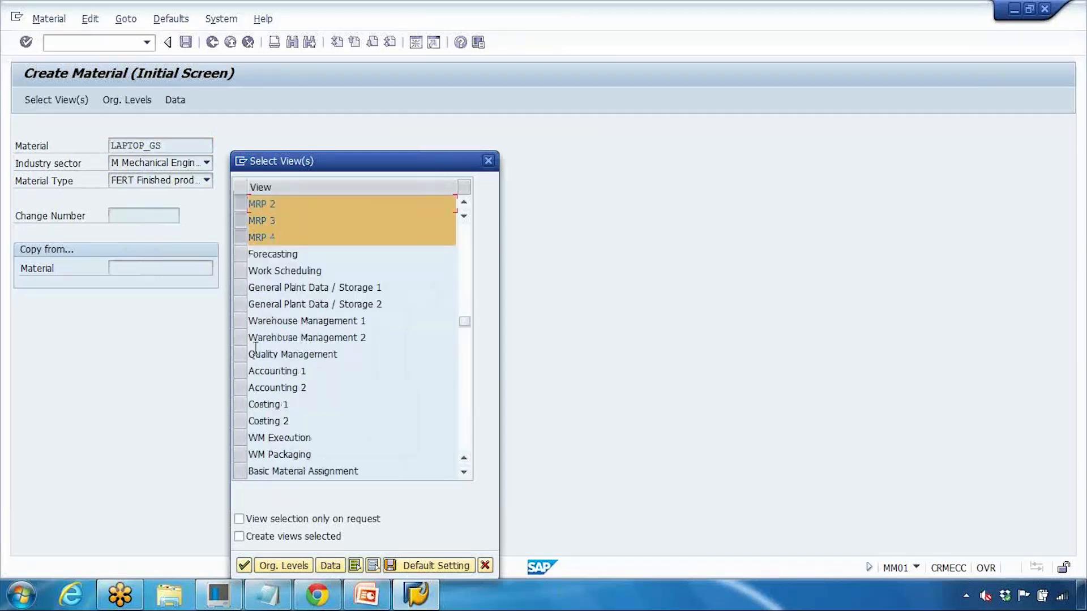
scroll(256, 351, down, 1)
scroll(257, 348, down, 1)
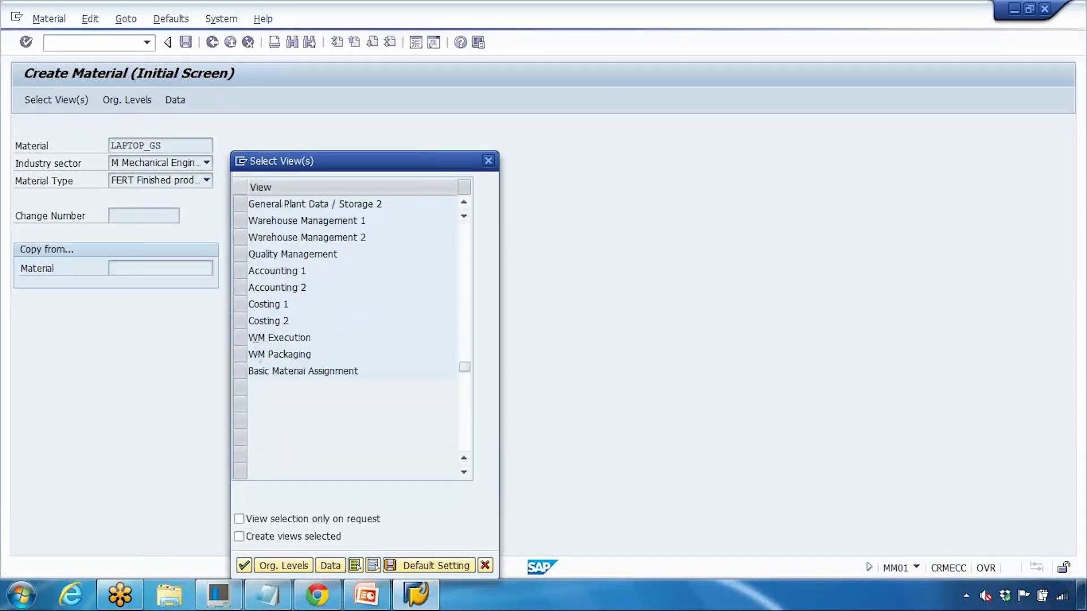
scroll(256, 352, up, 1)
scroll(256, 352, up, 1)
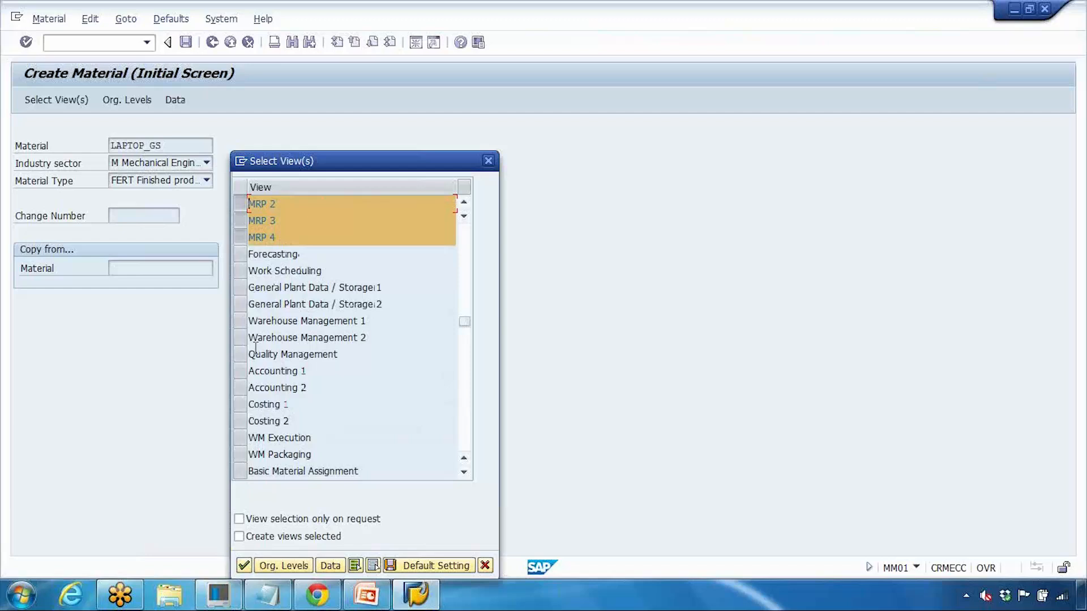
ctrl+click(245, 287)
ctrl+click(245, 304)
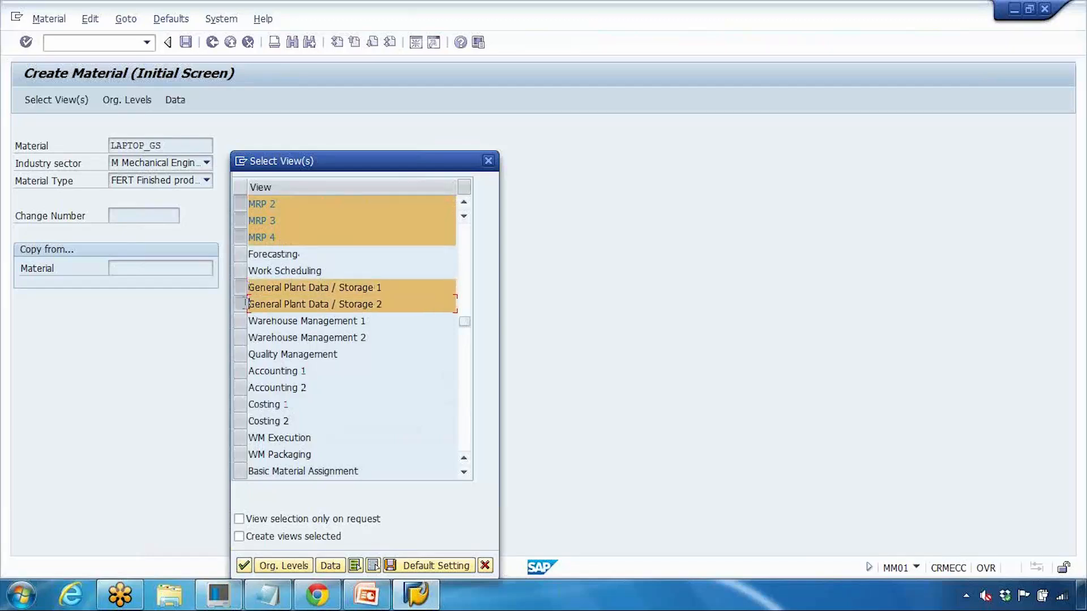
drag(345, 287, 398, 307)
click(244, 566)
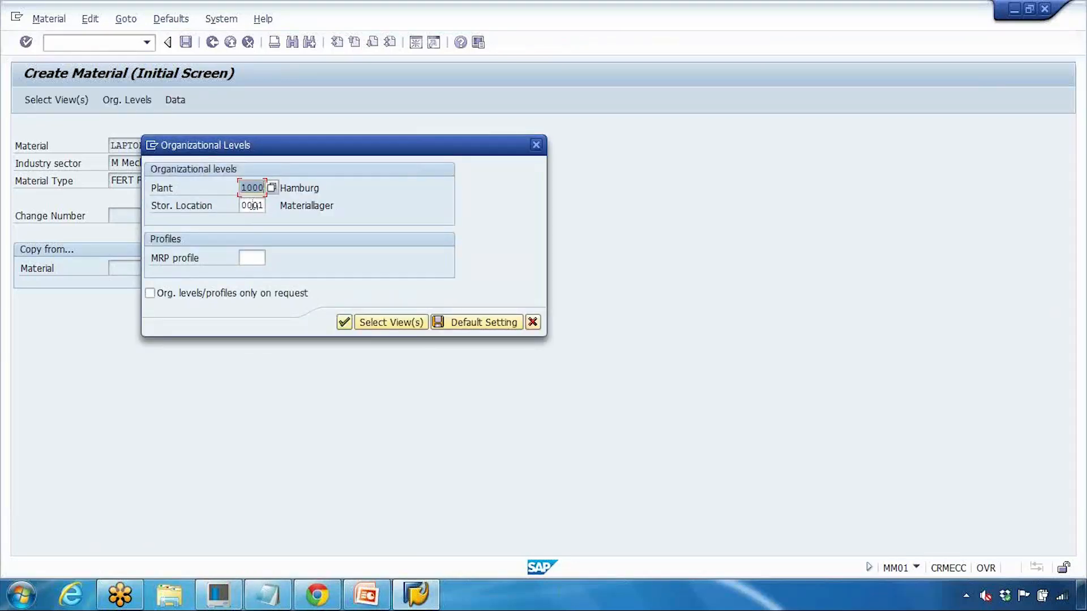
Step: Accept plant 1000 with storage location 0001 and show the Plant data / stor. 2 view
click(342, 321)
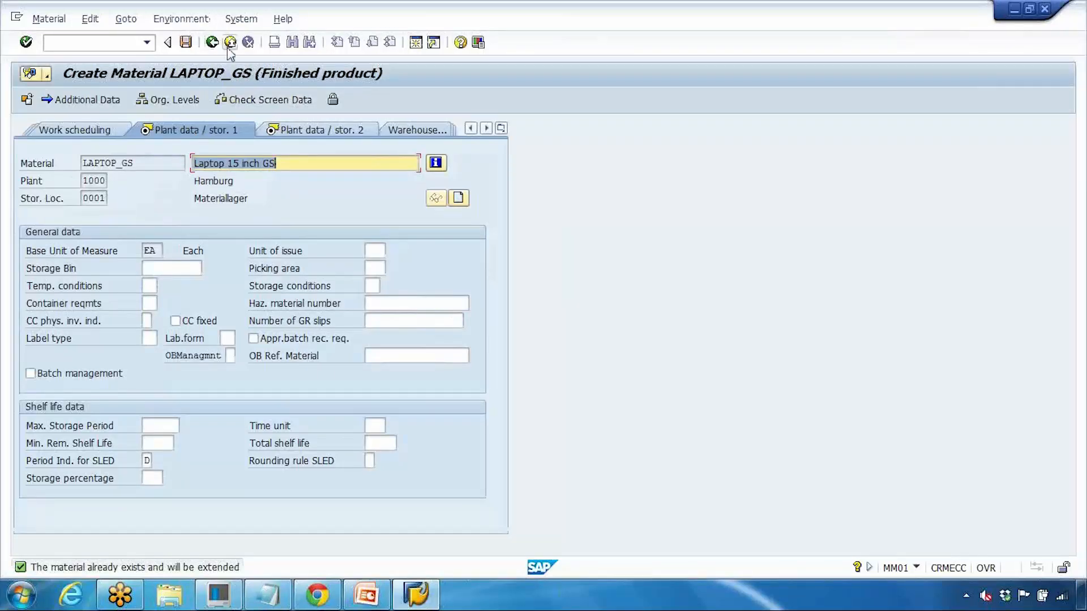
click(213, 43)
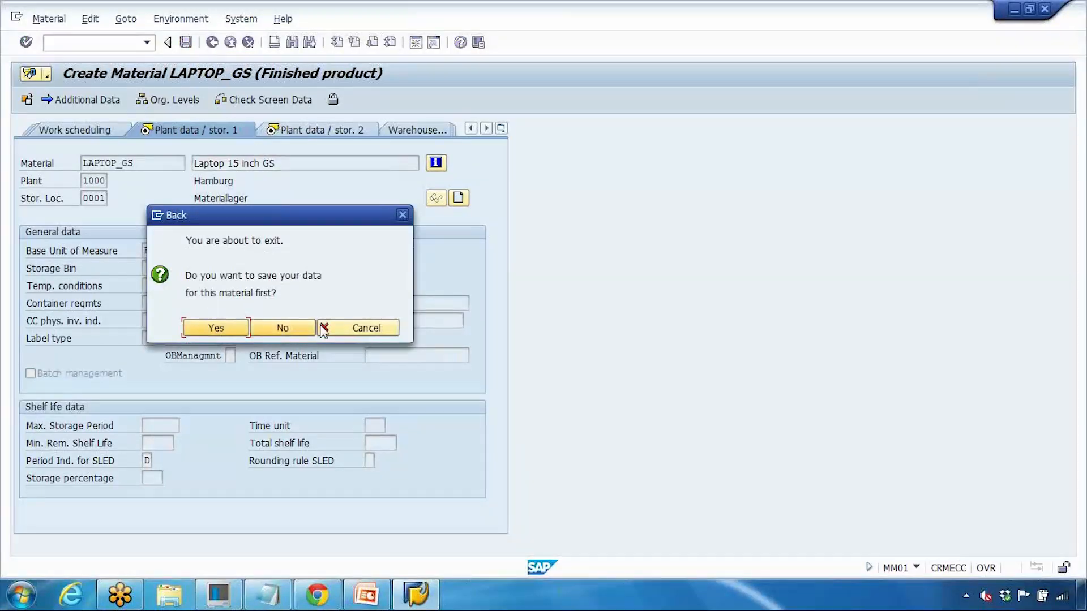
click(325, 328)
click(322, 136)
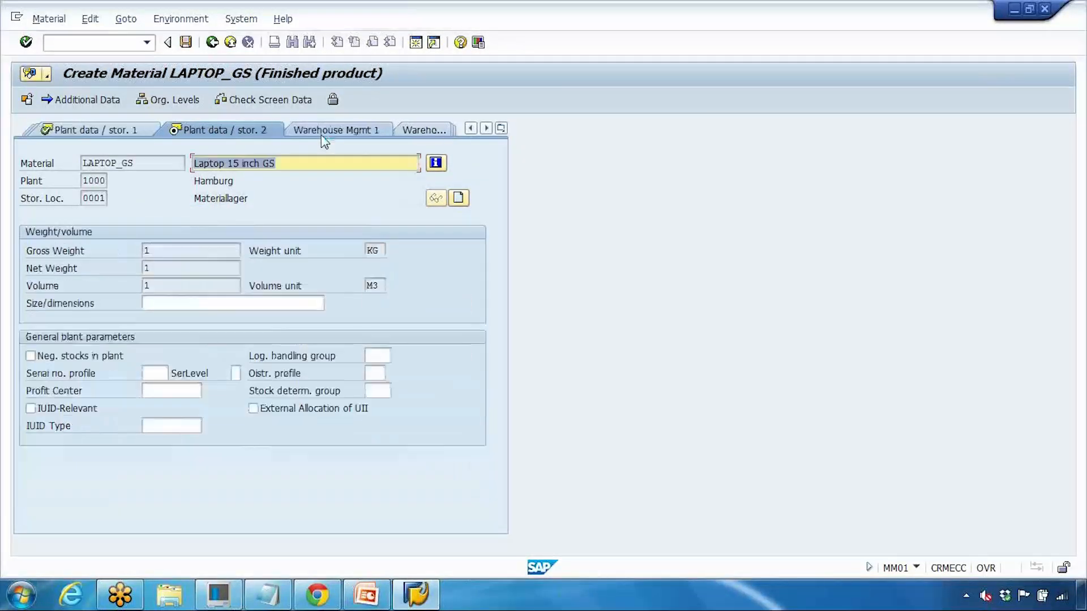
Step: Save the extension, then re-enter LAPTOP_GS in MM01 with the MRP 1 to MRP 3 views
click(186, 42)
text(l)
click(185, 165)
key(Return)
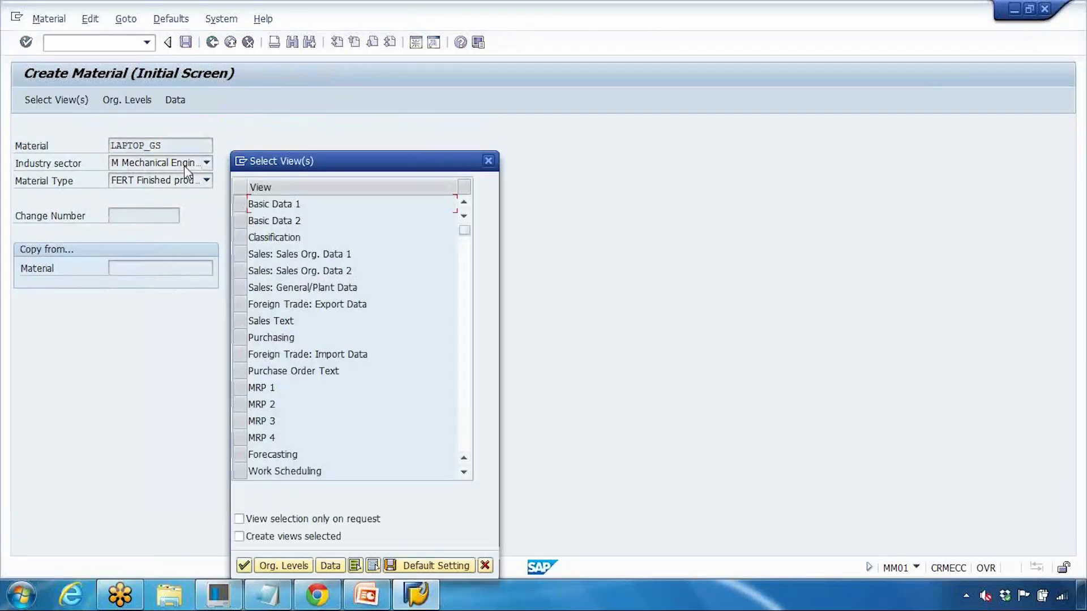
scroll(269, 329, down, 1)
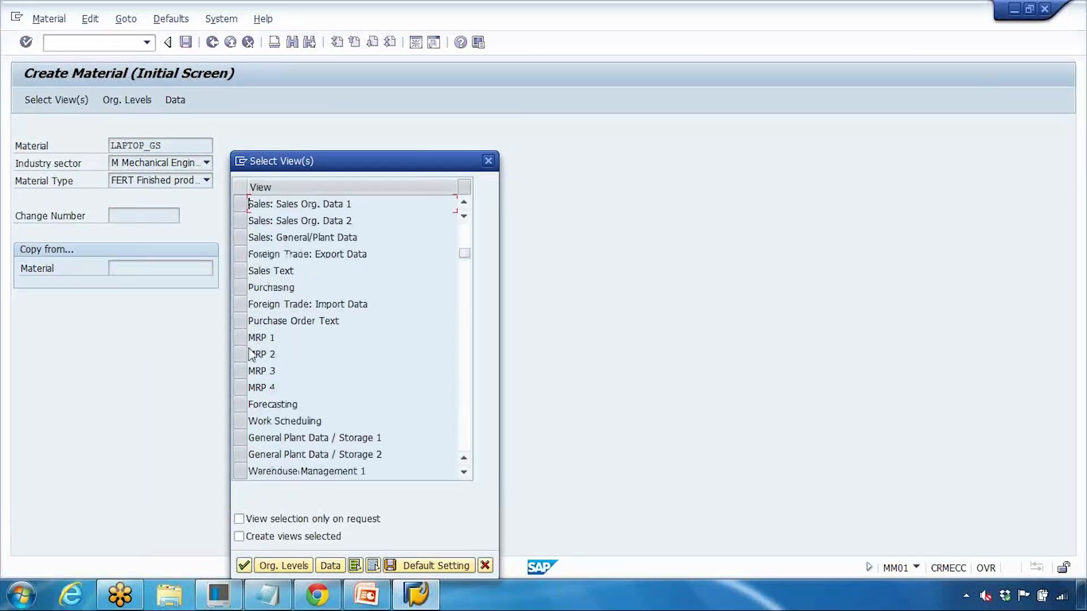
drag(240, 337, 245, 409)
scroll(245, 405, down, 1)
key(Return)
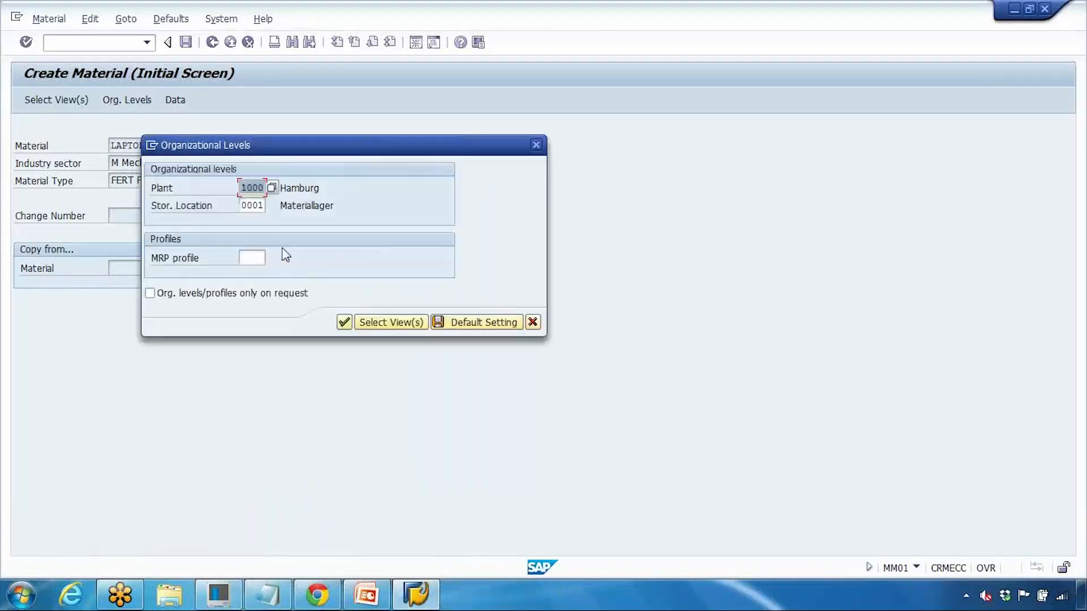
Step: Accept the org levels, dismiss the plant 1000/0001 already-maintained error, and select Stor. Location
key(Return)
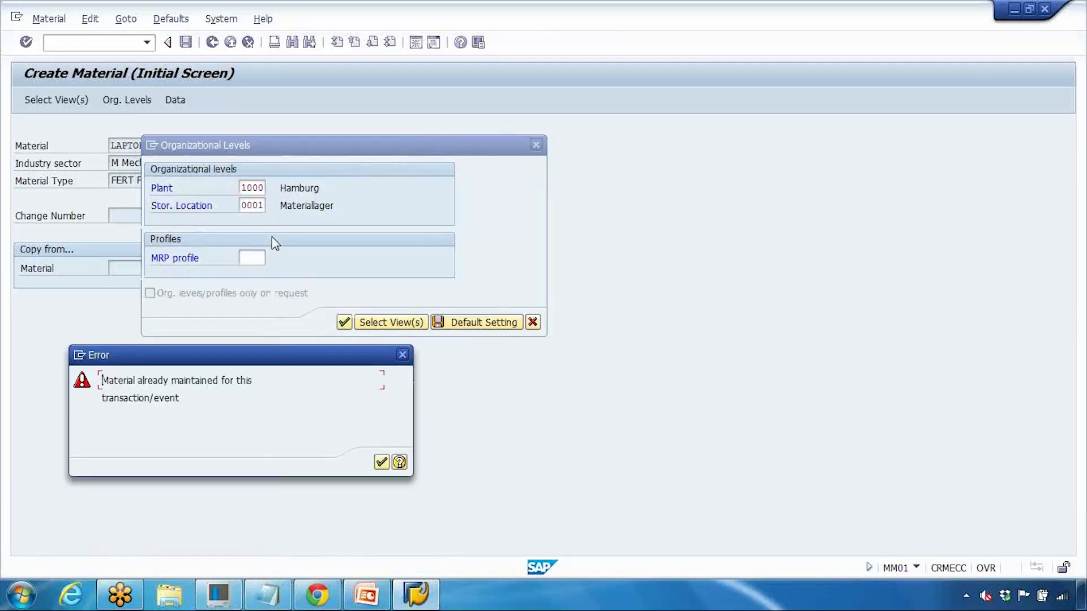
click(381, 463)
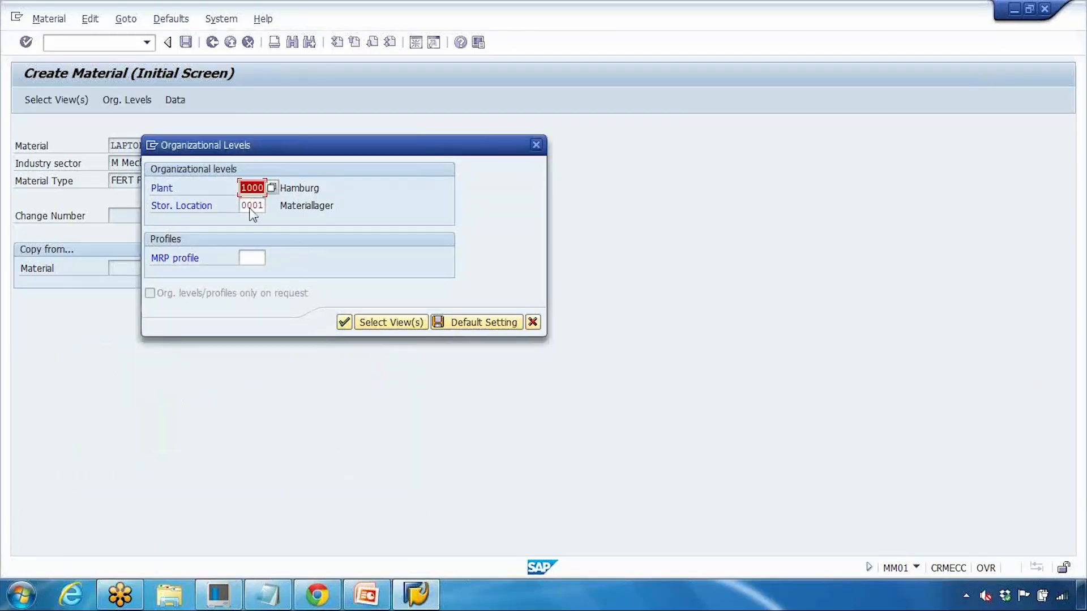
click(248, 206)
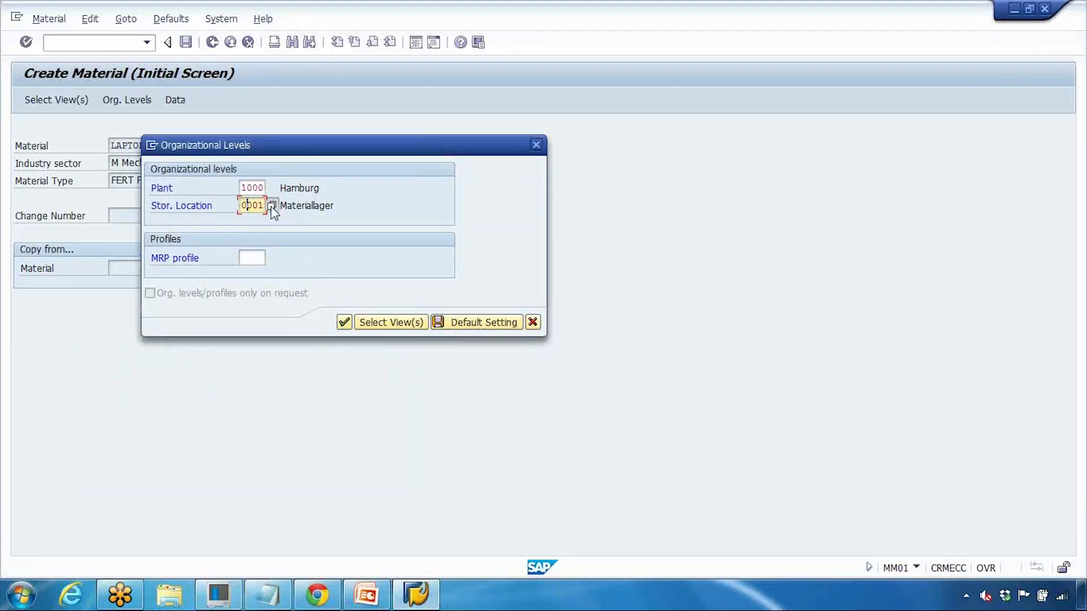
Step: Browse the storage locations list, then replace 0001 with 0002 under plant 1000
click(272, 206)
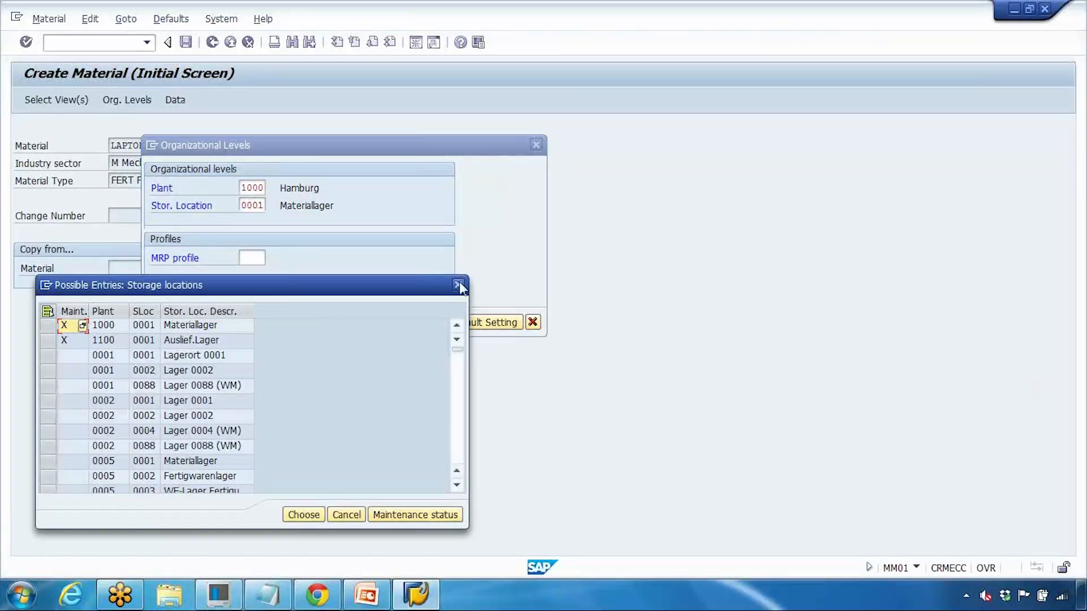
scroll(305, 362, down, 10)
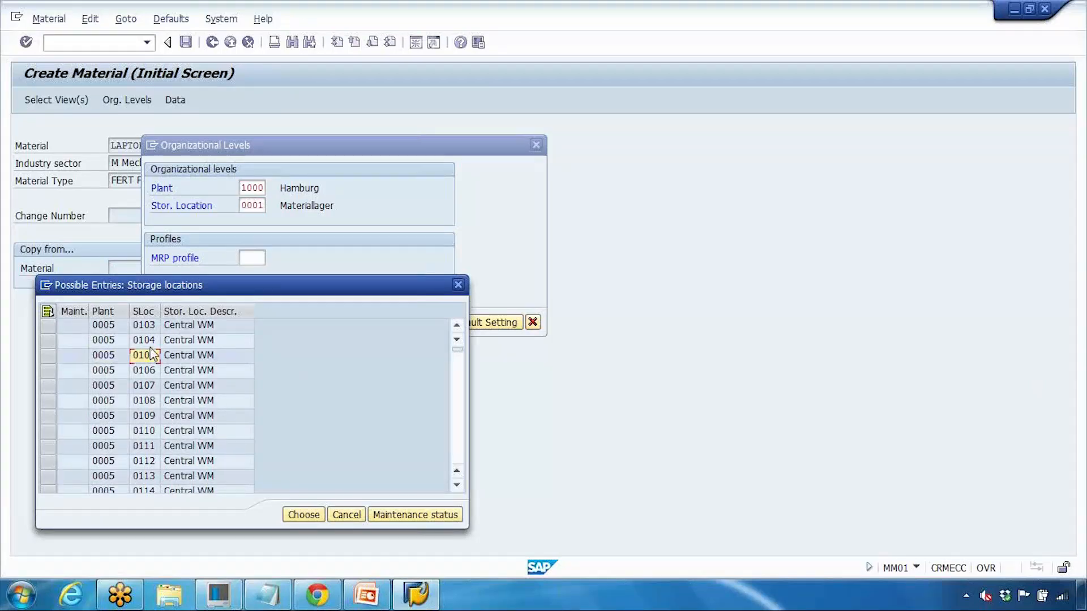
scroll(152, 354, down, 20)
scroll(151, 355, down, 15)
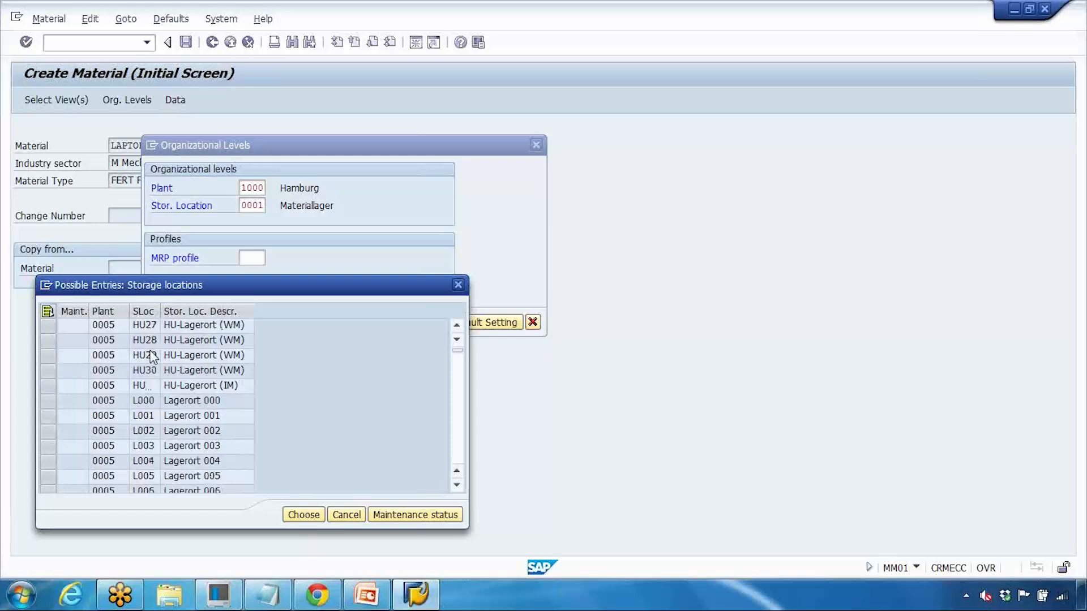
scroll(152, 356, down, 15)
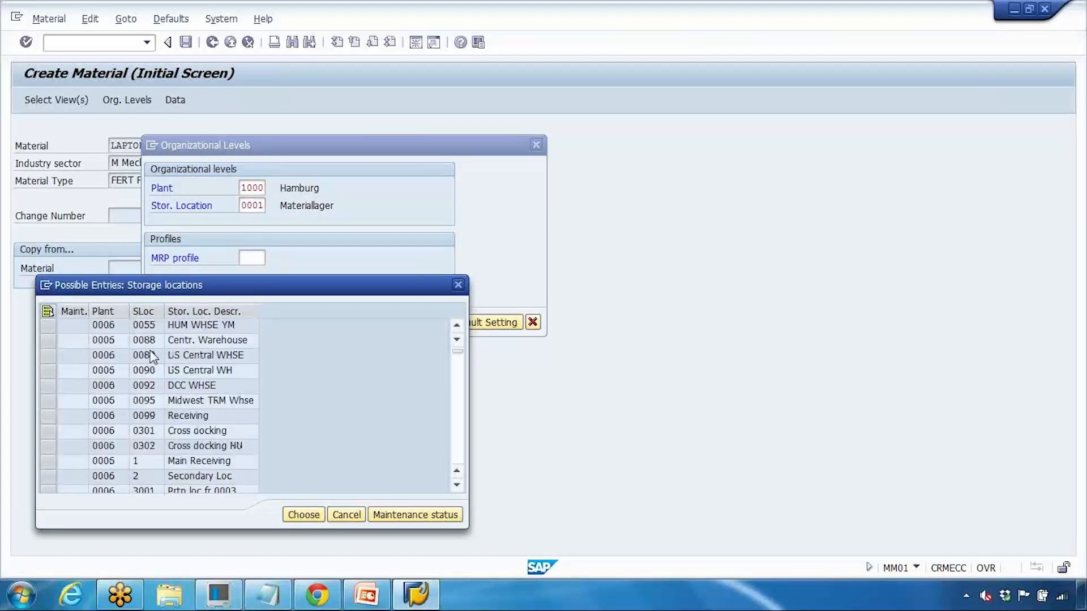
click(457, 285)
text(0002)
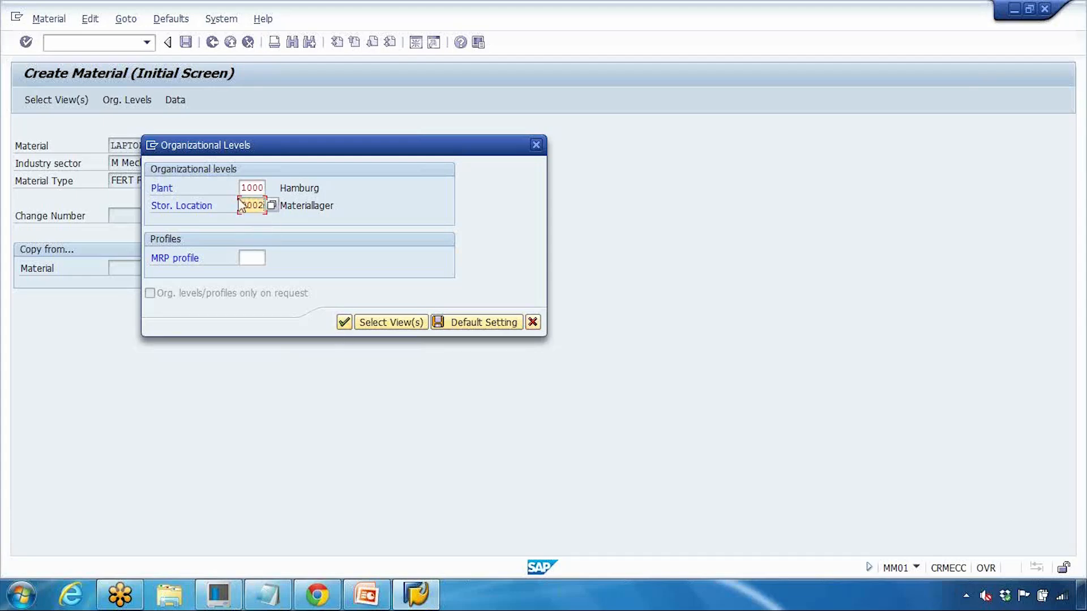
drag(239, 202, 269, 192)
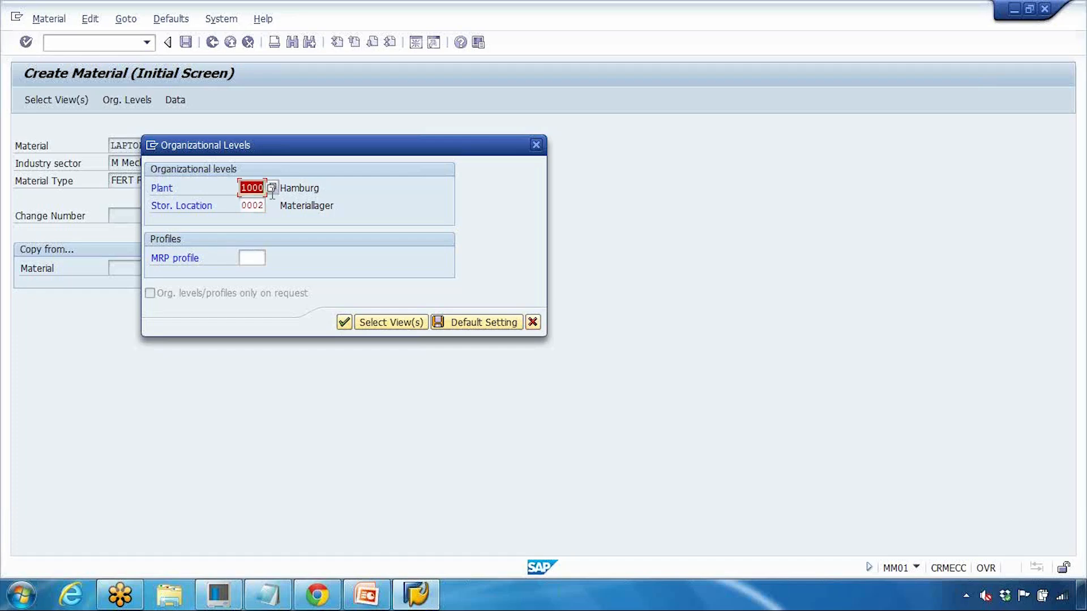
Step: Confirm plant 1000 / storage location 0002 and advance through the MRP 1–4 and plant data screens
click(342, 323)
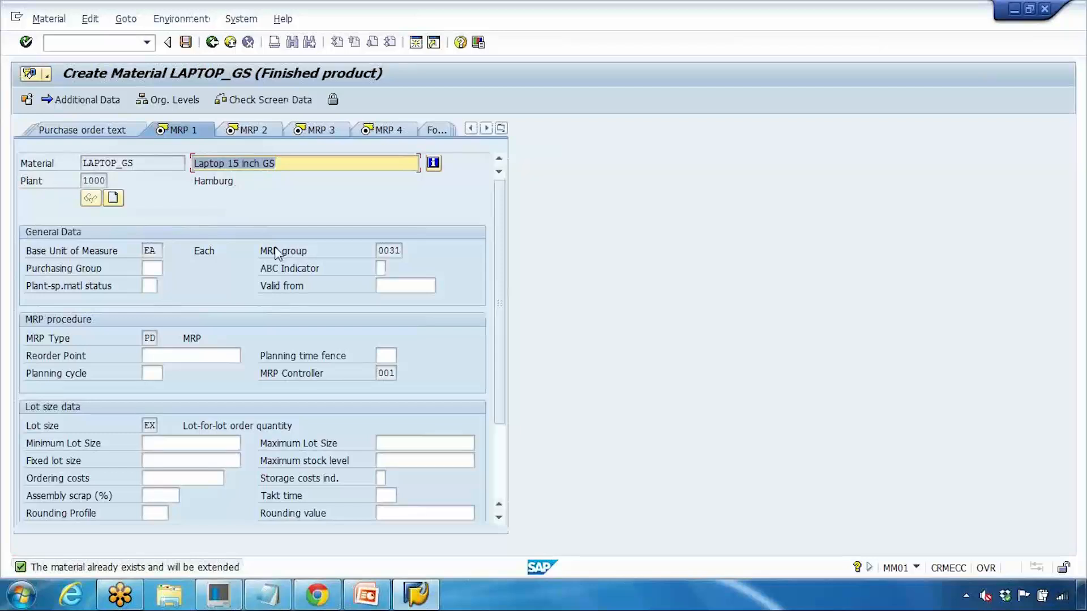
key(Return)
key(Return)
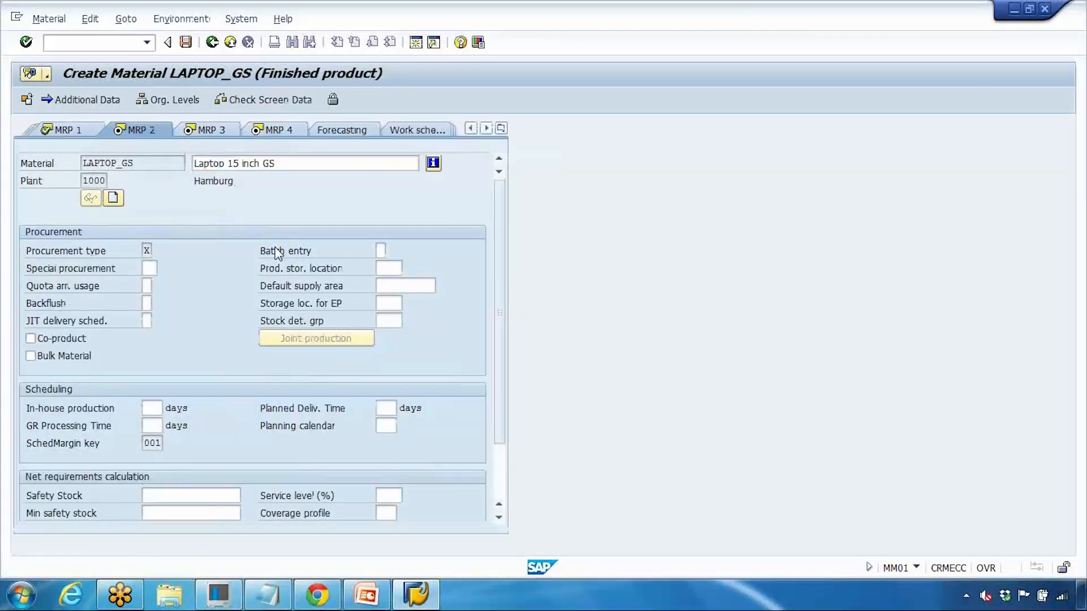
key(Return)
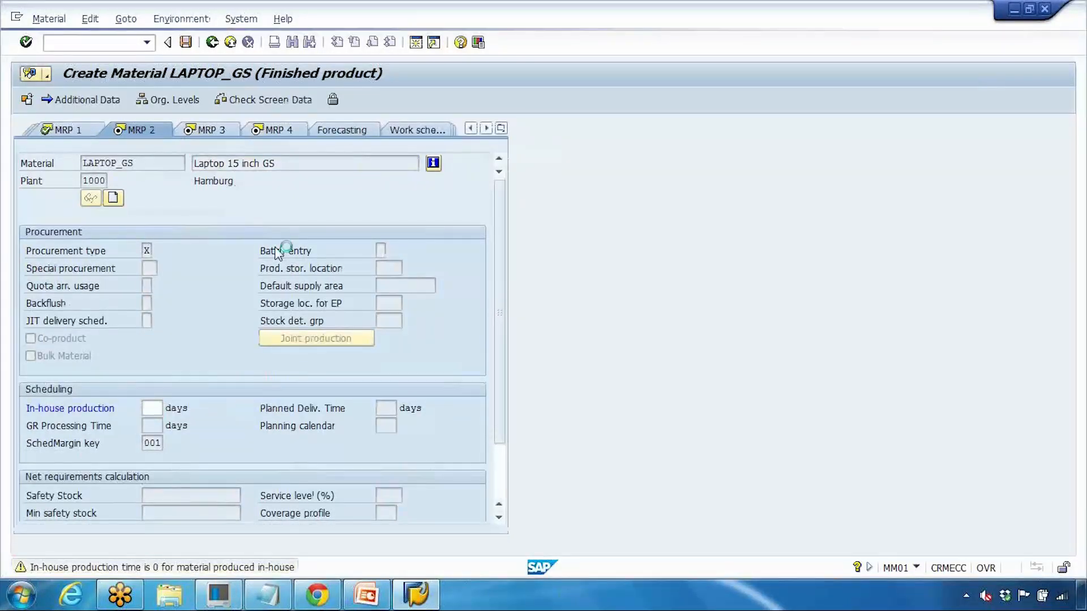
key(Return)
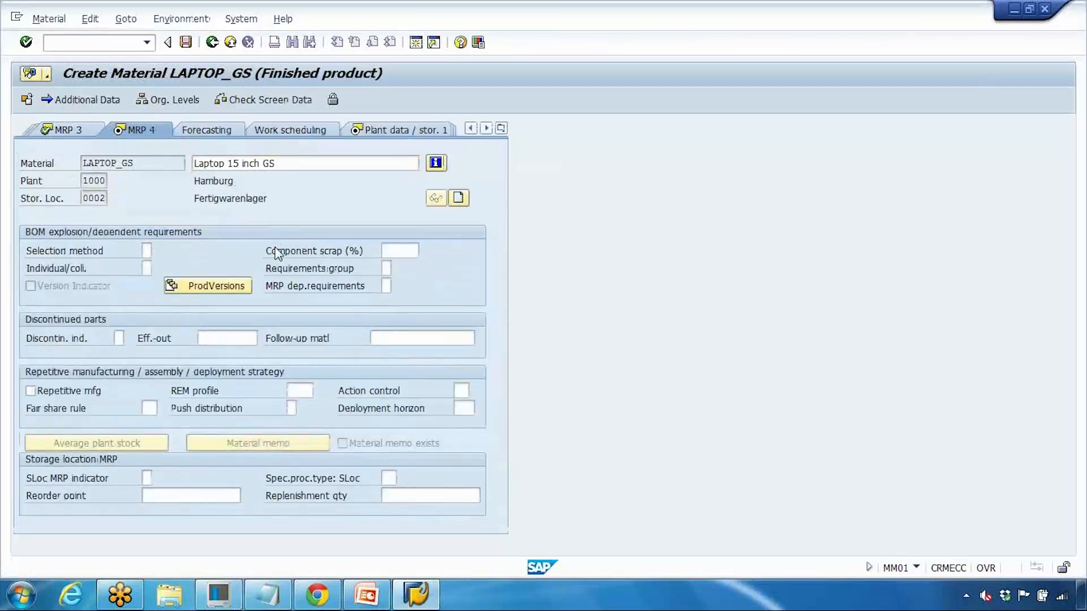
key(Return)
key(Return)
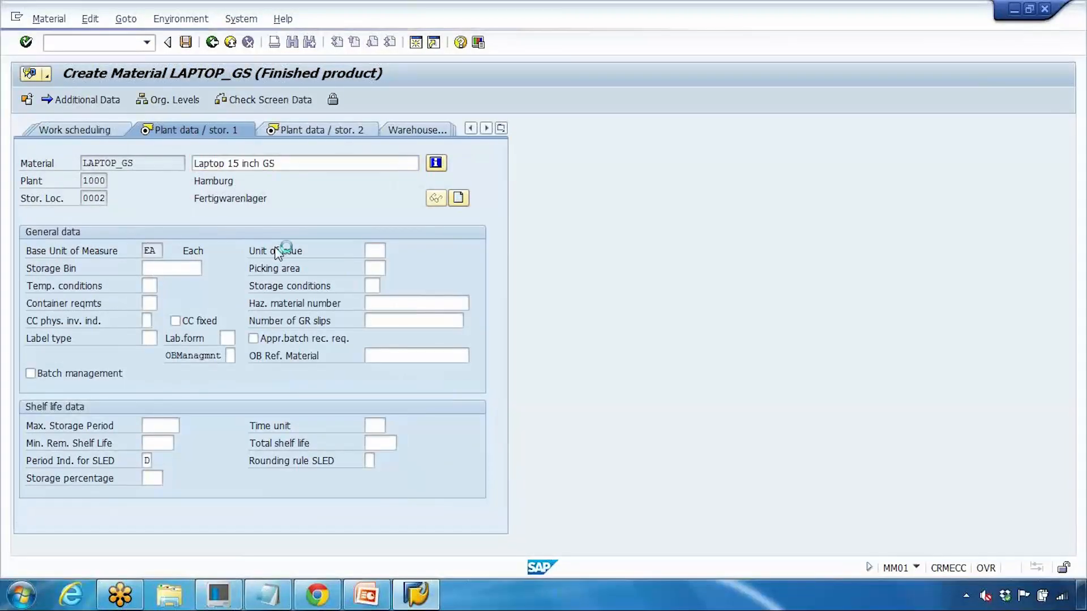
key(Return)
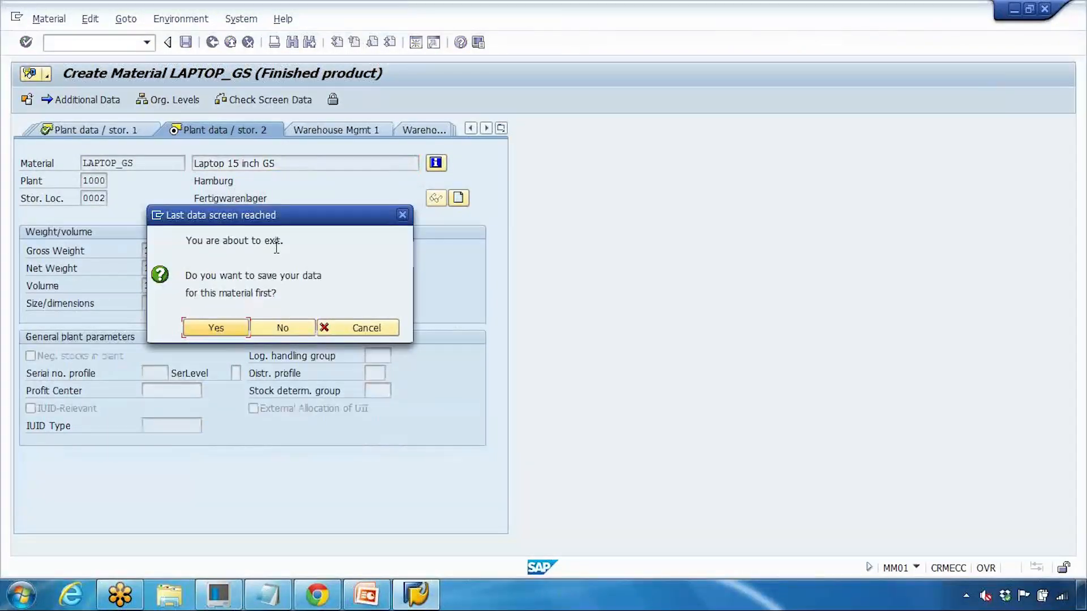
Step: Cancel the exit prompt and save LAPTOP_GS extended to storage location 0002
click(371, 330)
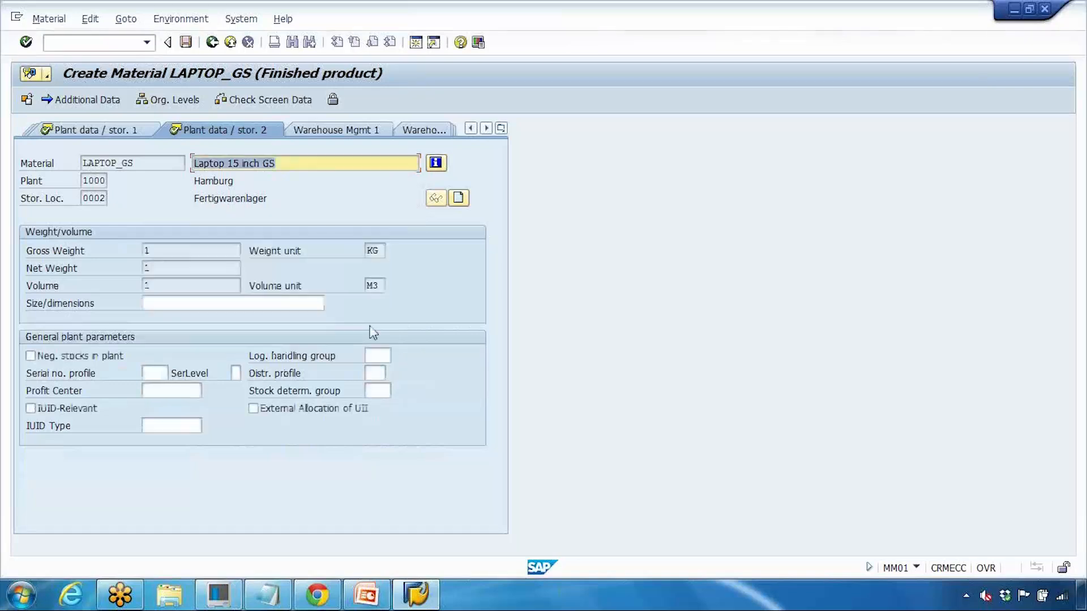
drag(85, 199, 114, 199)
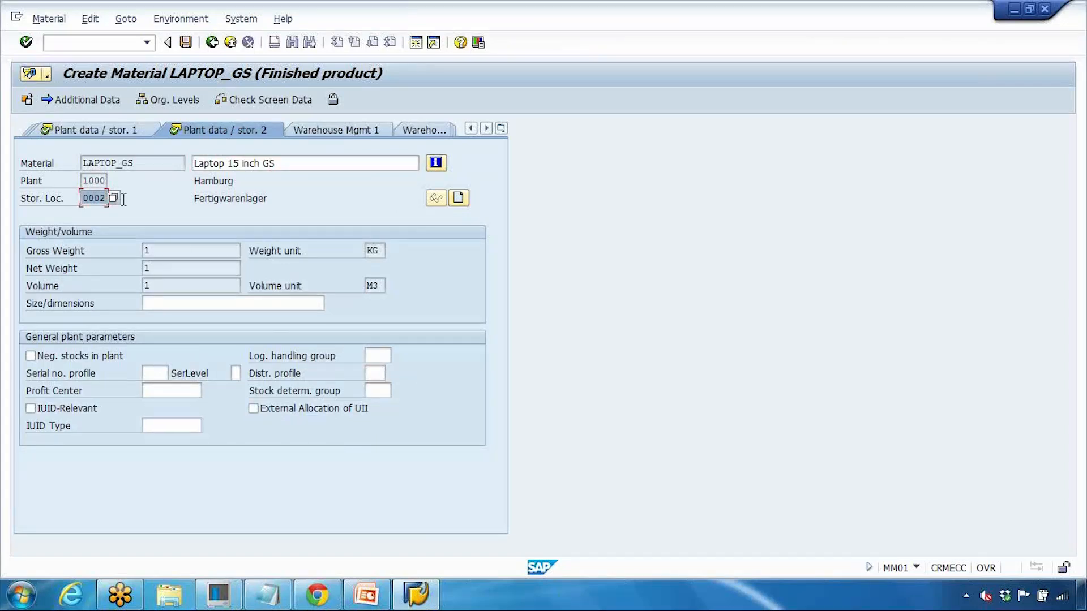
click(186, 42)
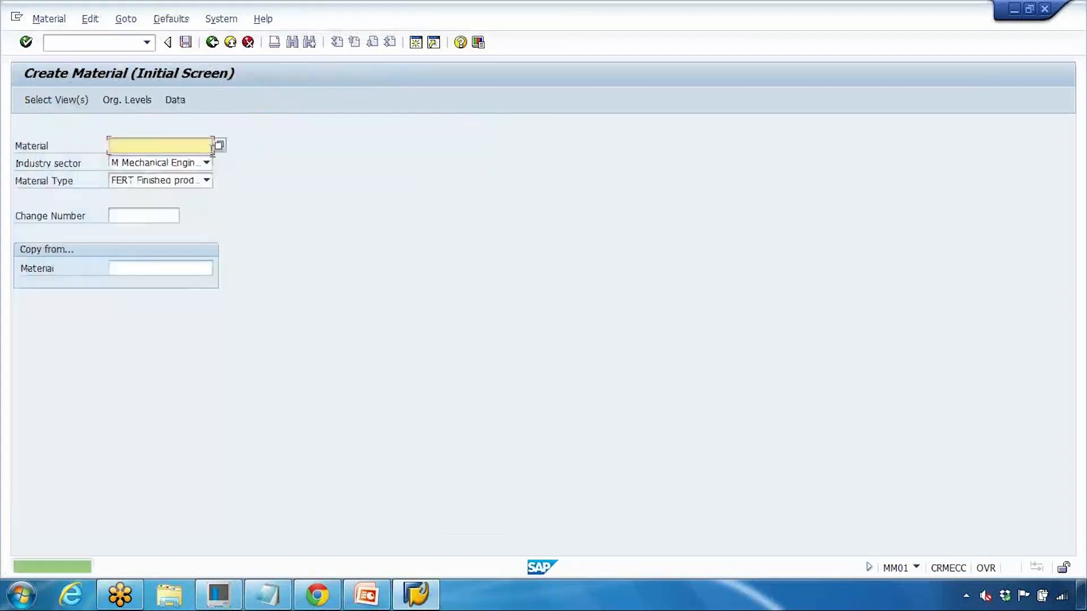
click(268, 594)
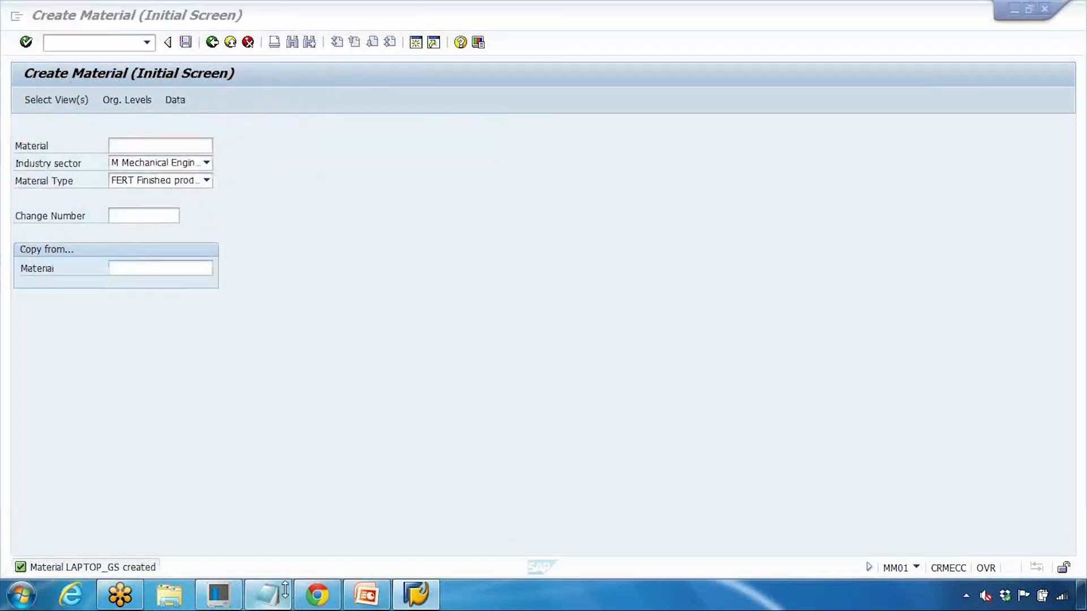
Step: Review storage locations 0001/0002 and plants 1000, 1100, 1200, 1500 in the notes, then return to SAP
drag(742, 301, 907, 299)
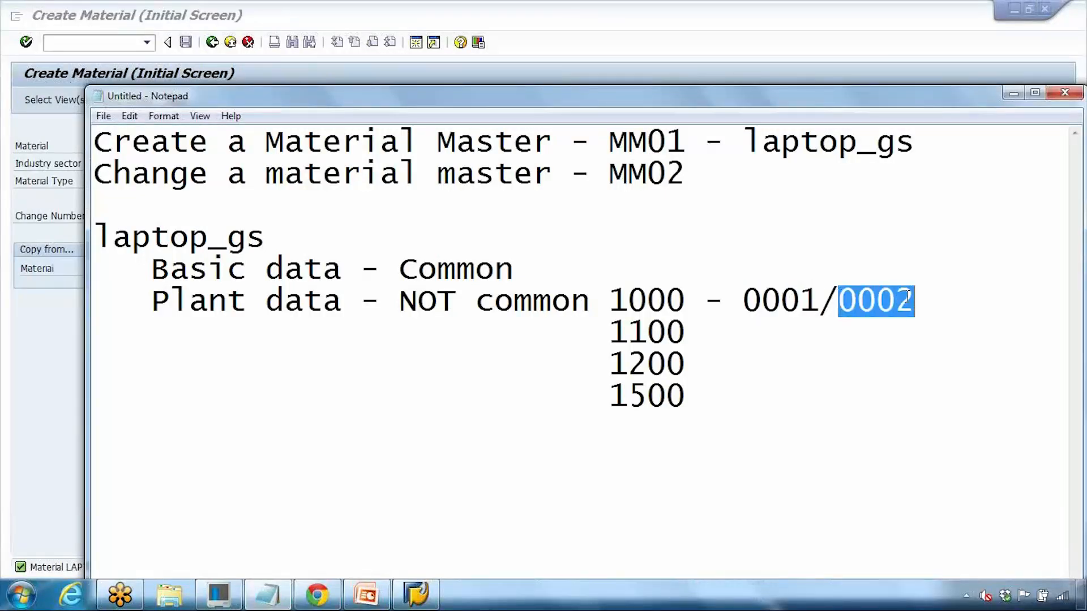
drag(743, 301, 912, 300)
drag(629, 301, 704, 301)
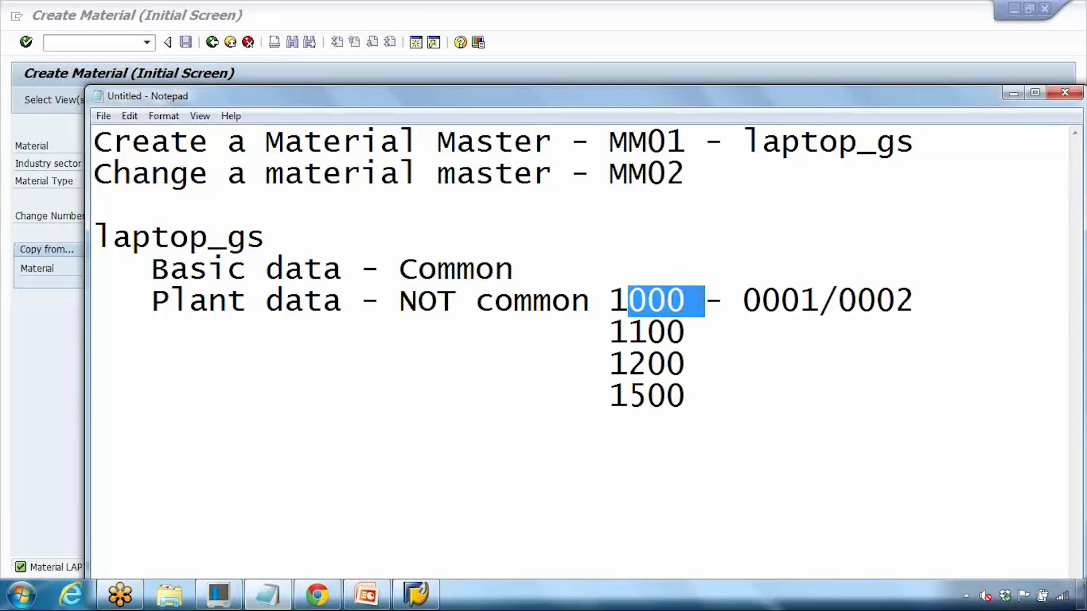
drag(628, 332, 685, 332)
drag(647, 364, 685, 363)
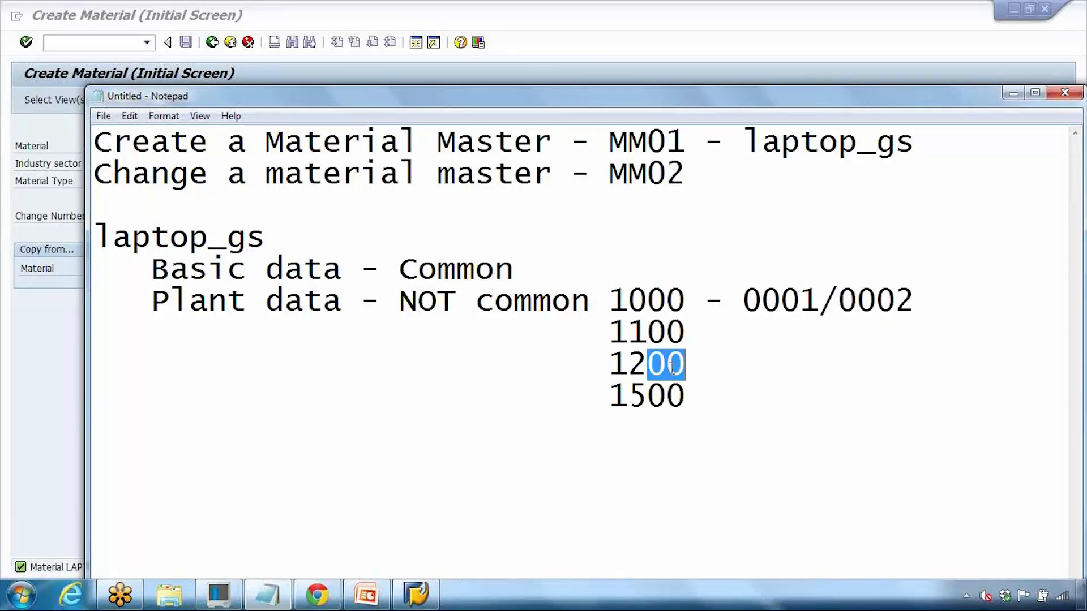
drag(647, 395, 686, 395)
key(alt+Tab)
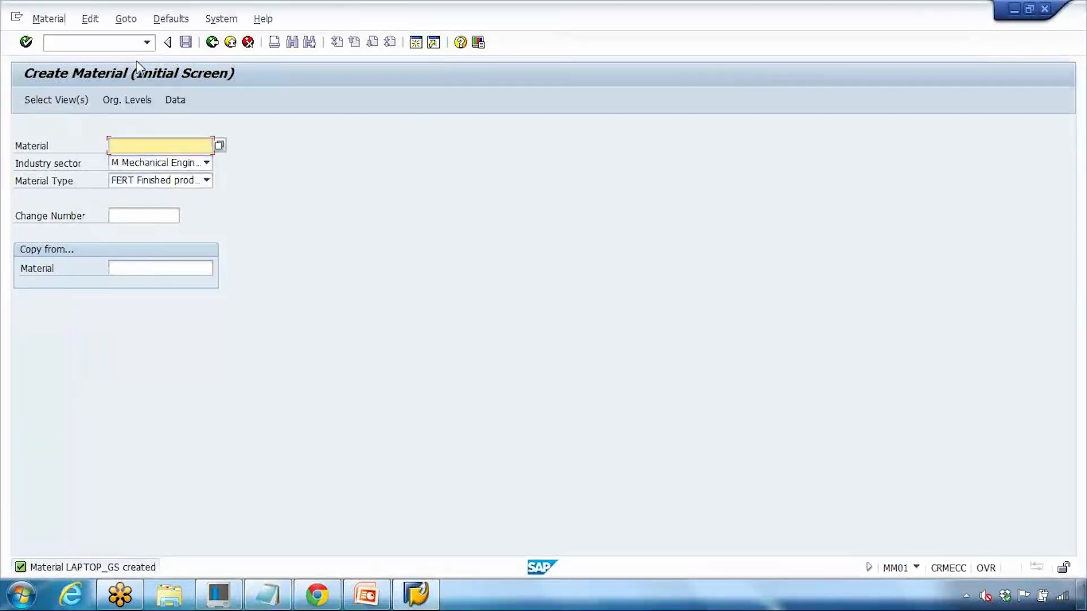
click(112, 47)
Step: Run /nmm02 for LAPTOP_GS and select the MRP 1 to MRP 4 views
text(/nmm02)
key(Return)
key(Return)
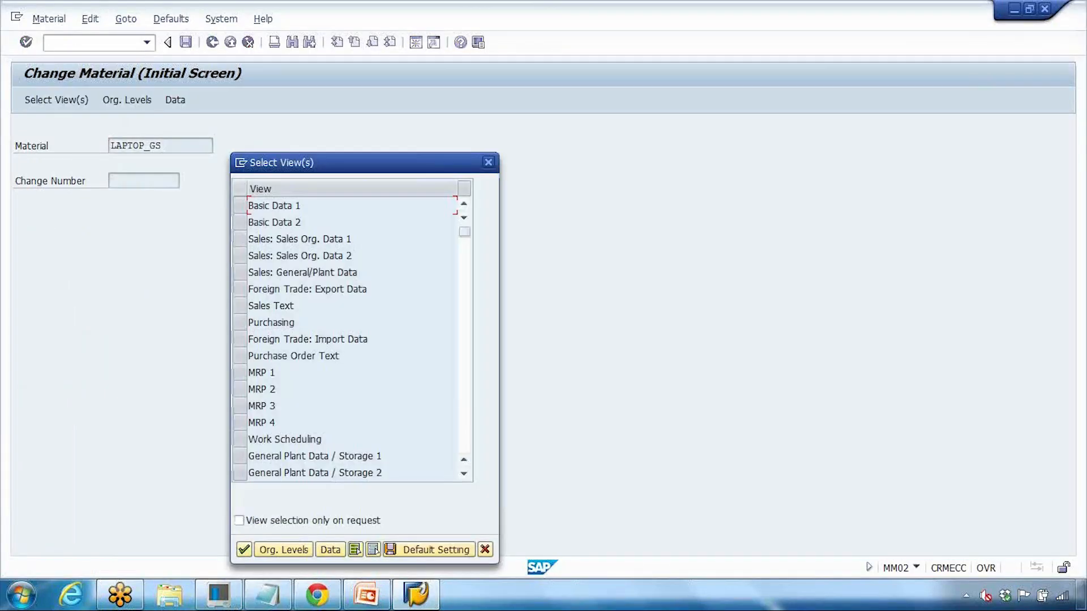
click(238, 372)
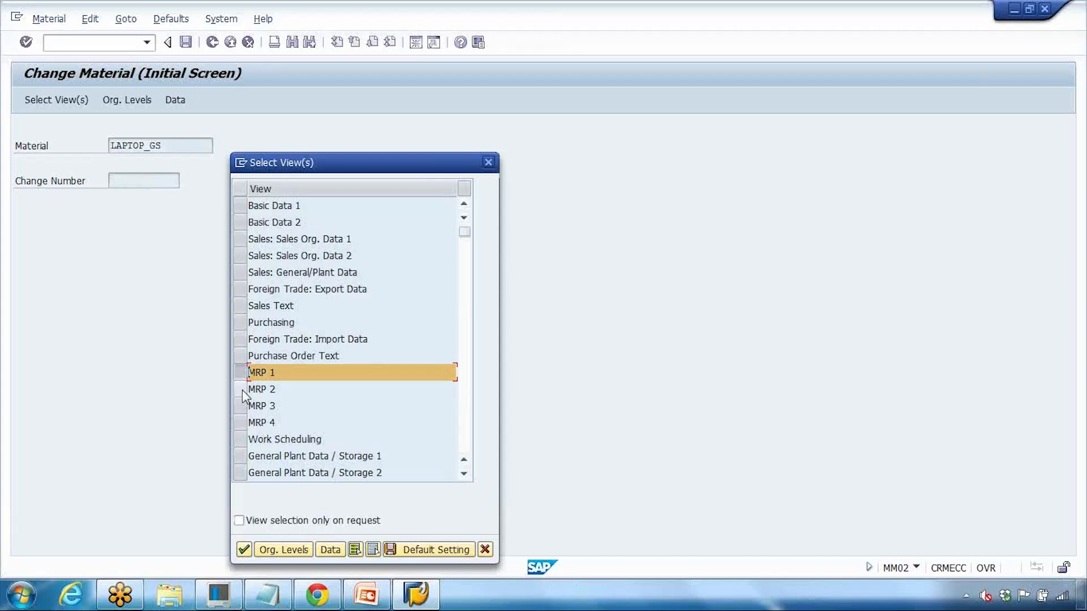
click(241, 389)
click(241, 406)
click(240, 422)
click(244, 550)
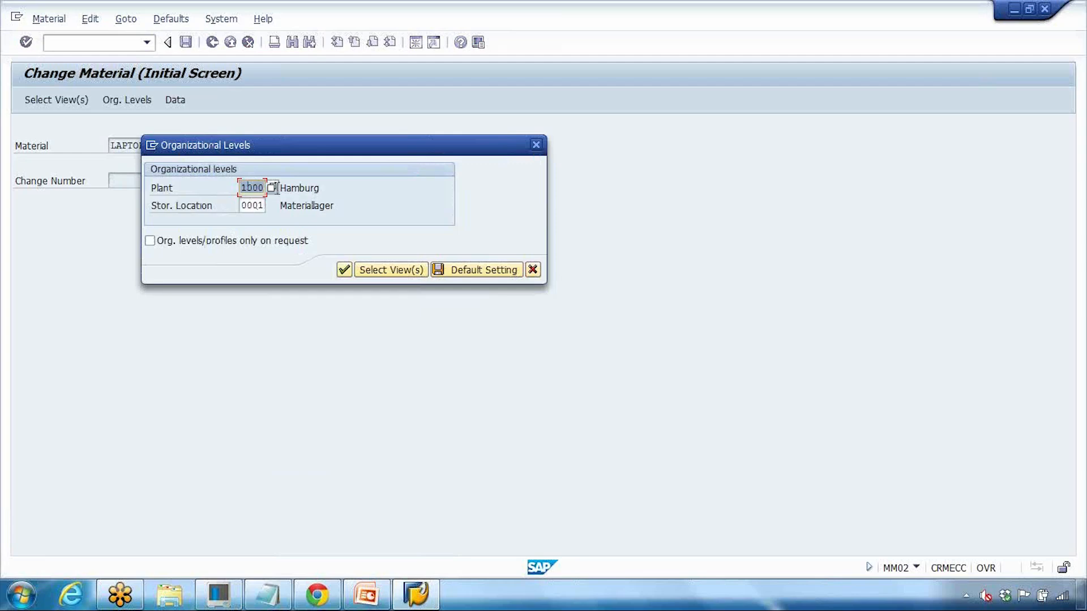
Step: Choose storage location 0002 (Fertigwarenlager) from the F4 list, open the data, then present the Org Levels slide
key(Tab)
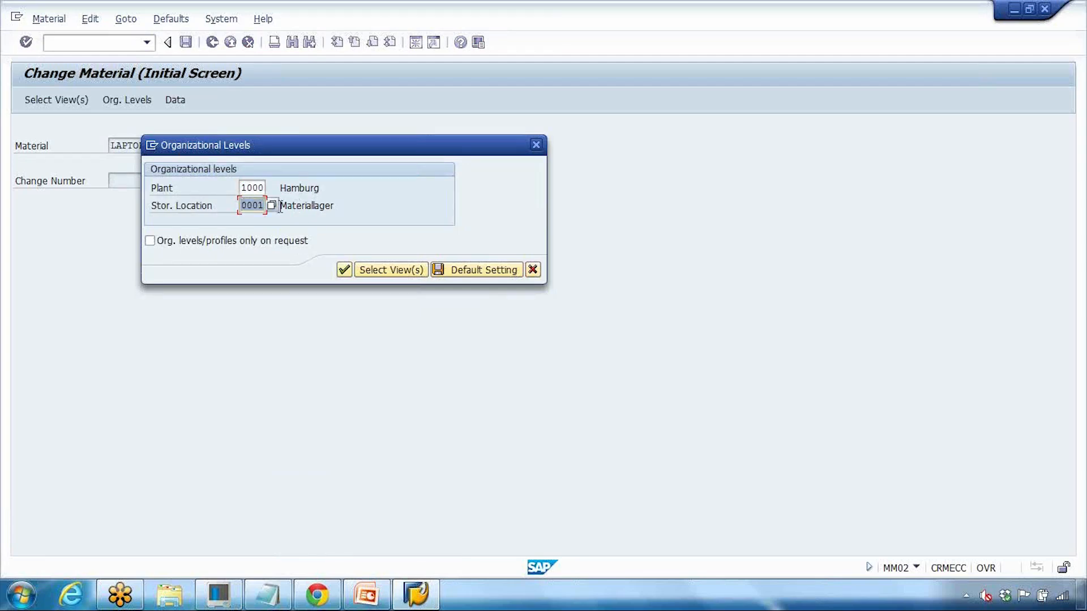
click(273, 207)
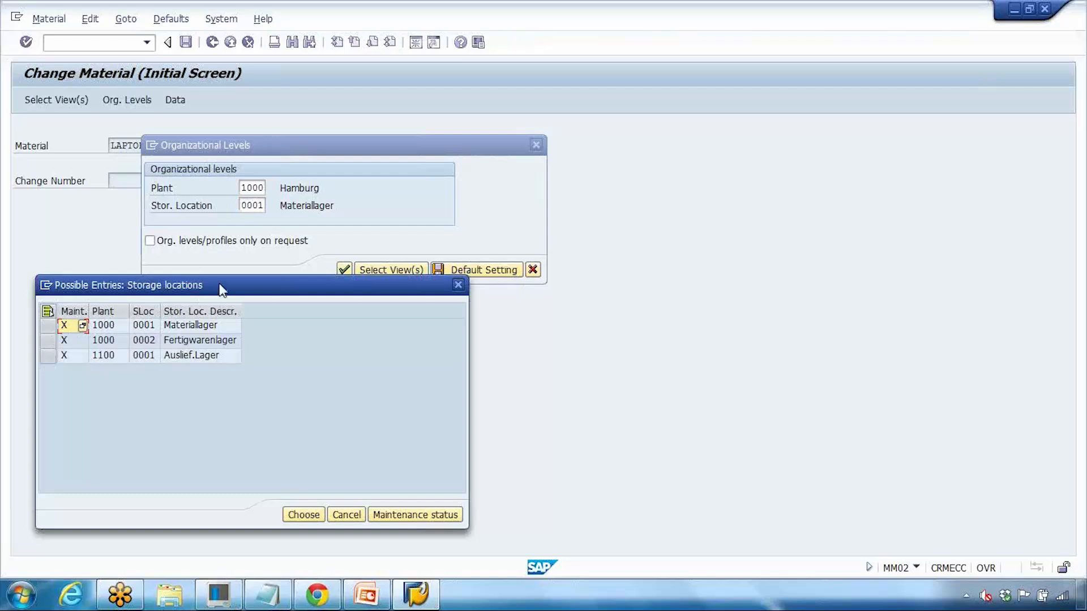
click(335, 269)
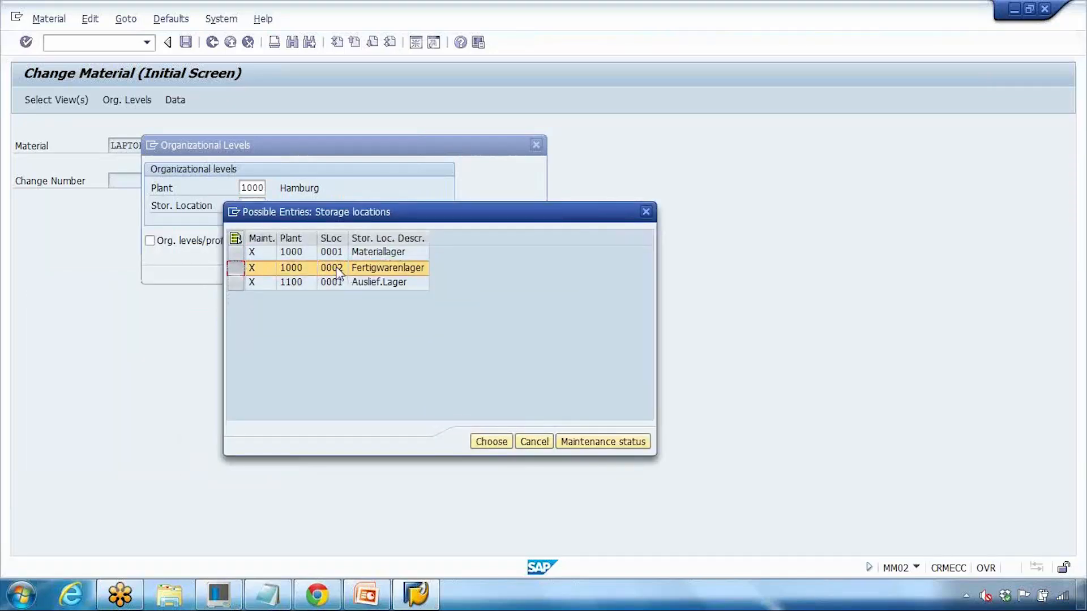
double_click(357, 268)
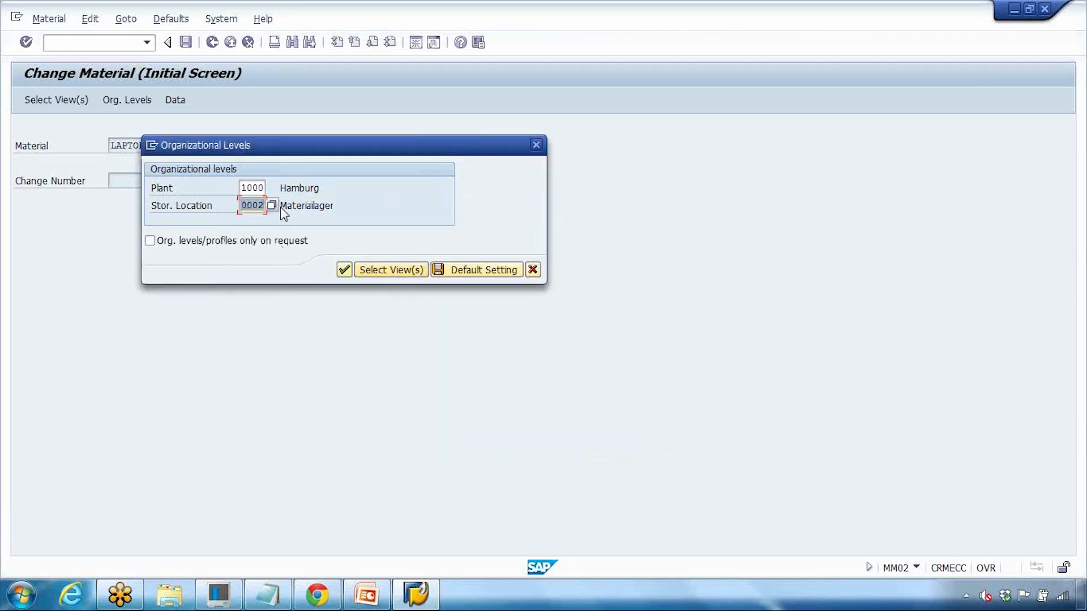
click(344, 269)
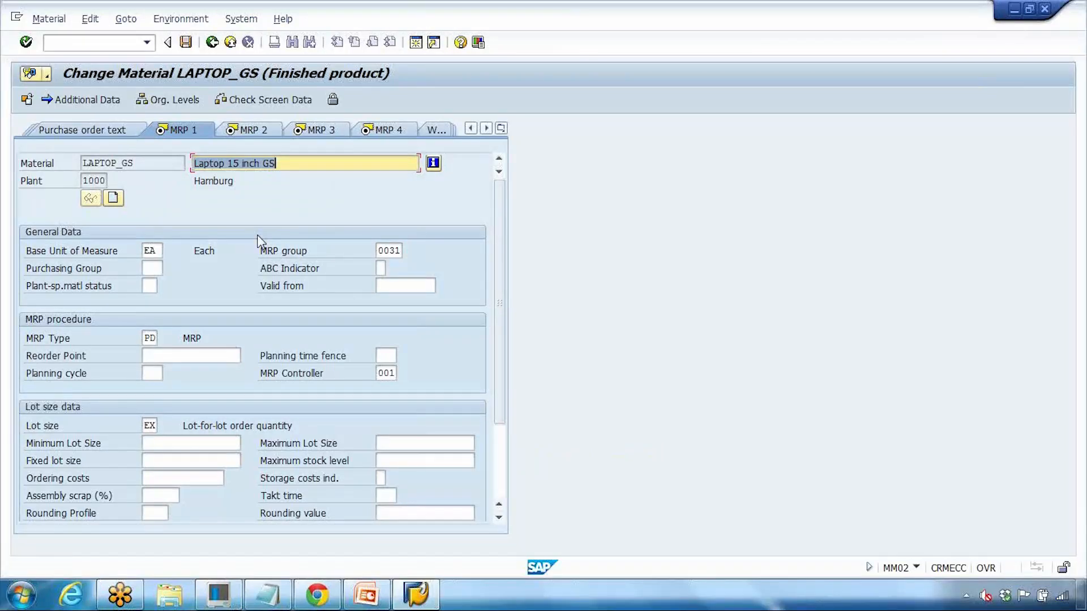
click(366, 595)
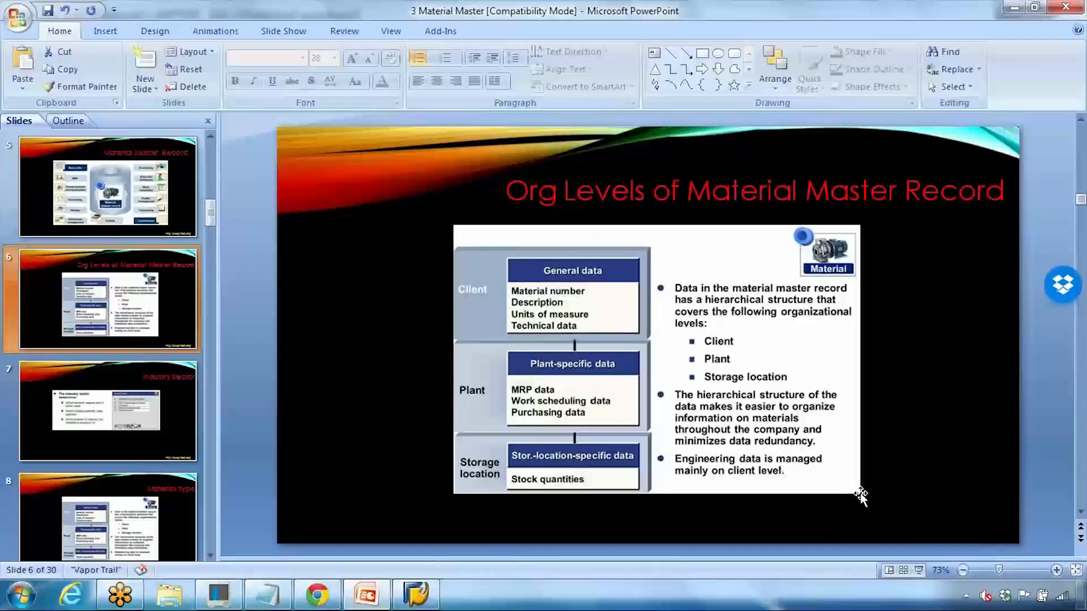
click(918, 571)
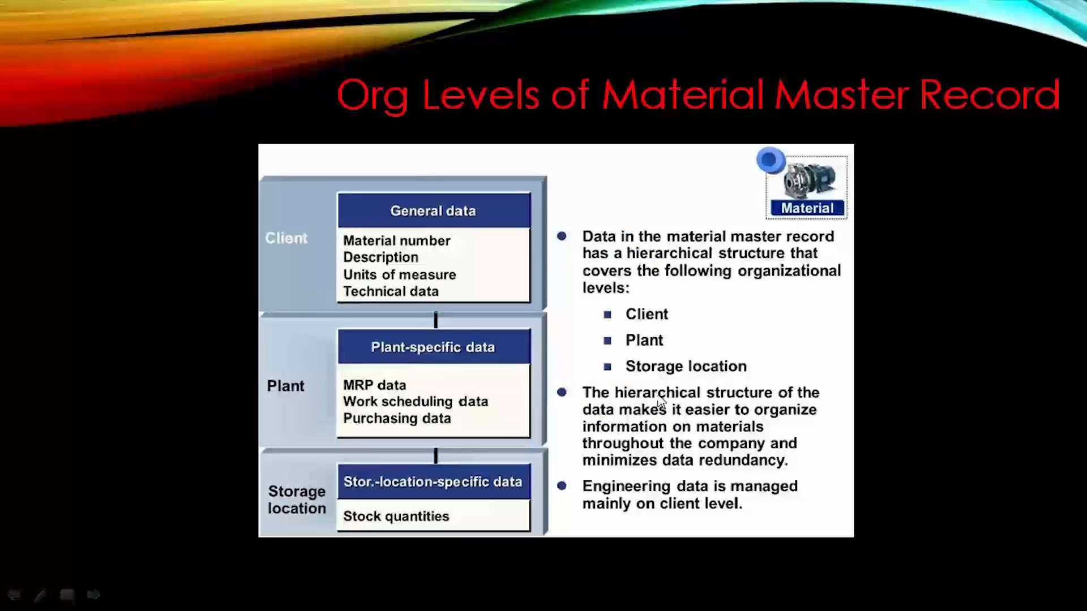
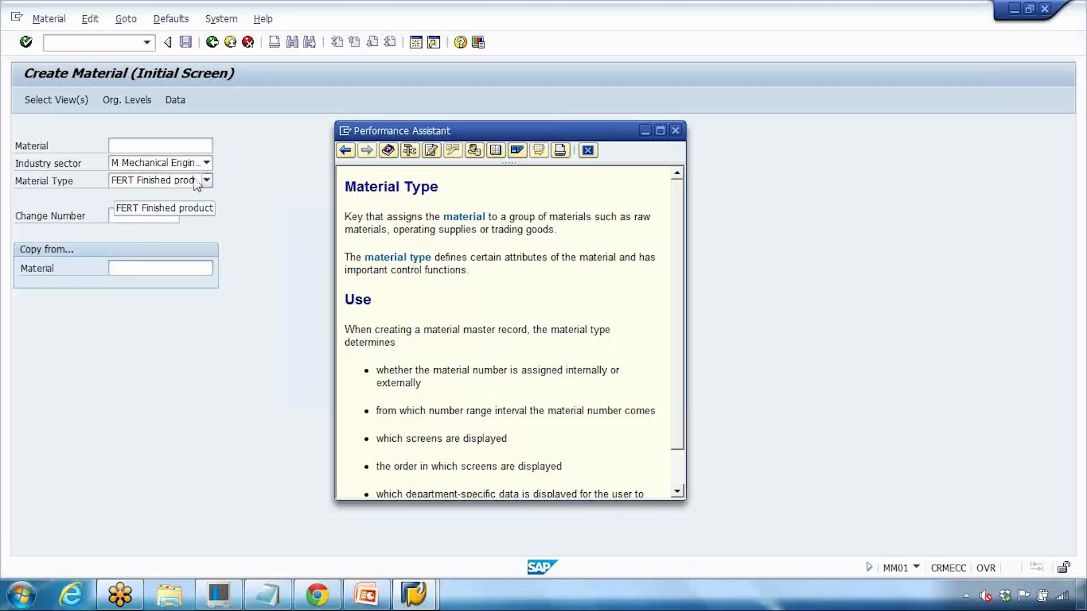
Step: Browse the Material Type list and keep FERT Finished product
click(207, 180)
scroll(112, 259, down, 4)
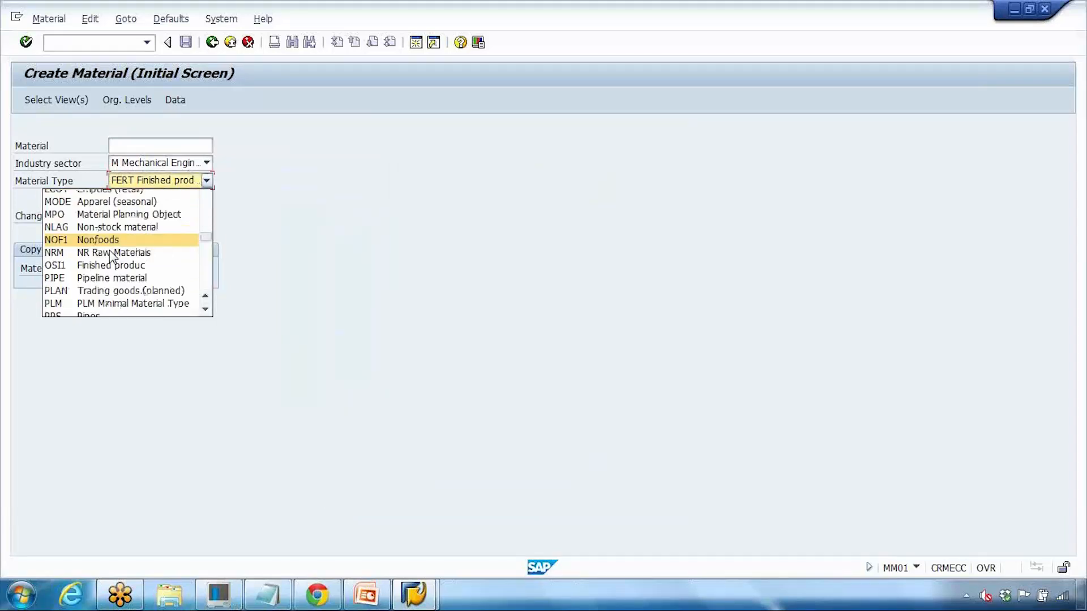
scroll(111, 259, up, 4)
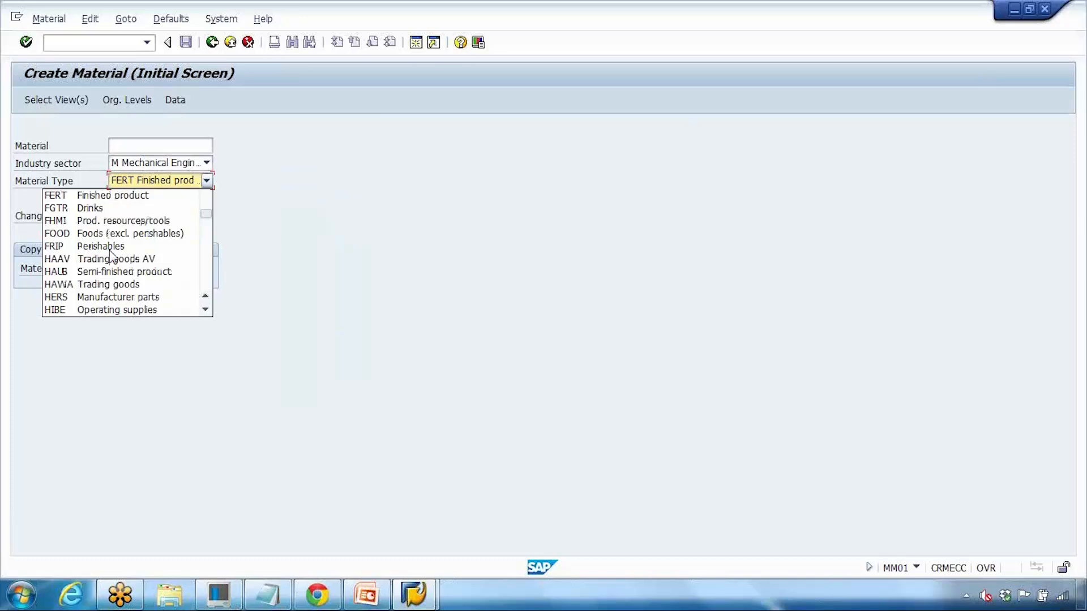
scroll(136, 259, down, 1)
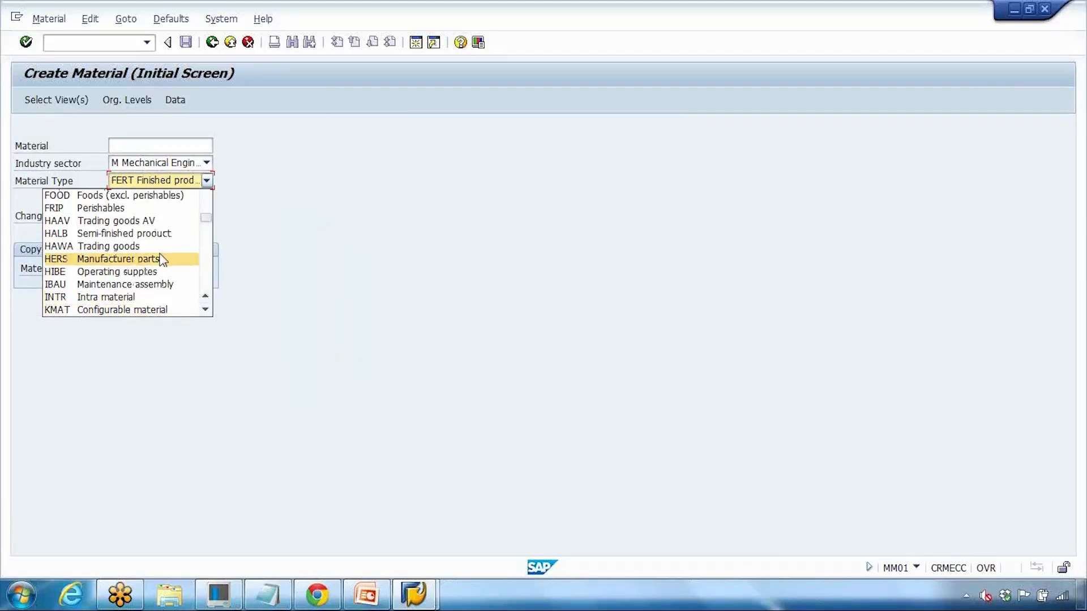
scroll(163, 260, up, 2)
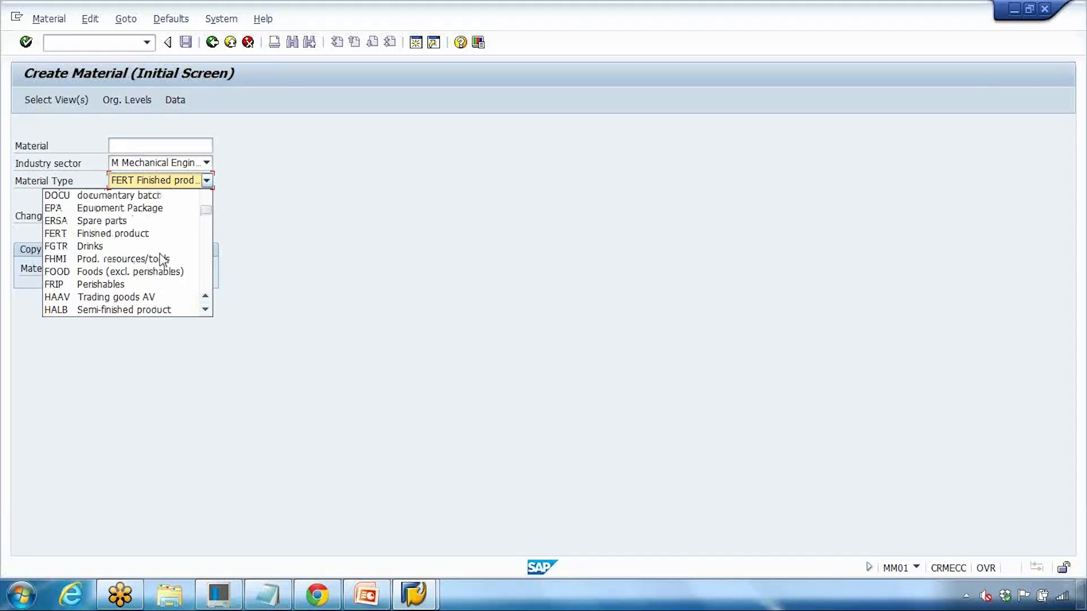
Step: Read the Material Type help on numbering, number ranges and screens, then close it and return to the presentation
key(F1)
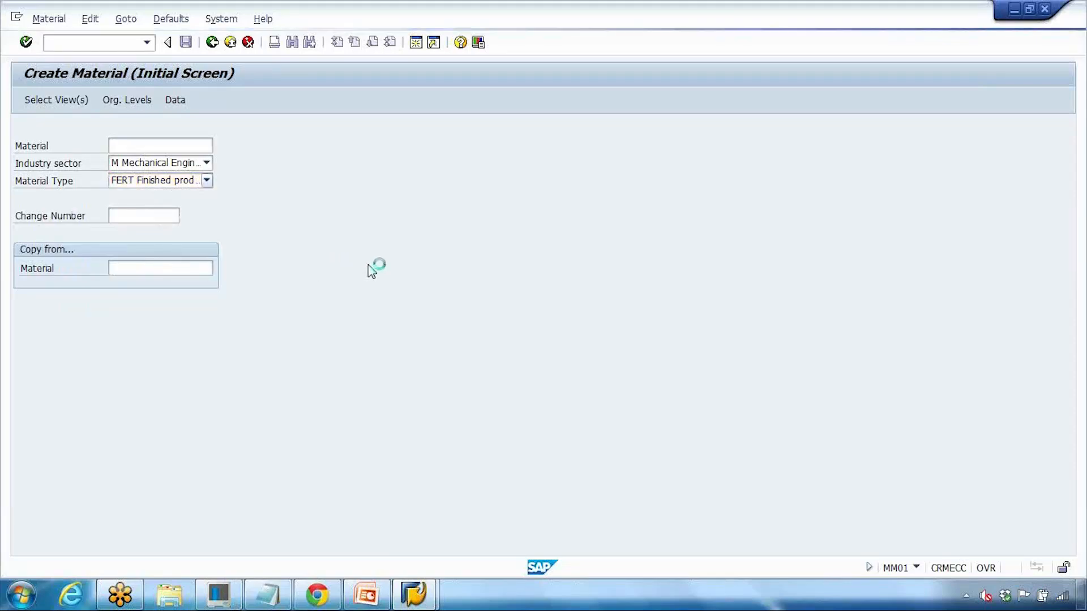
scroll(398, 322, down, 1)
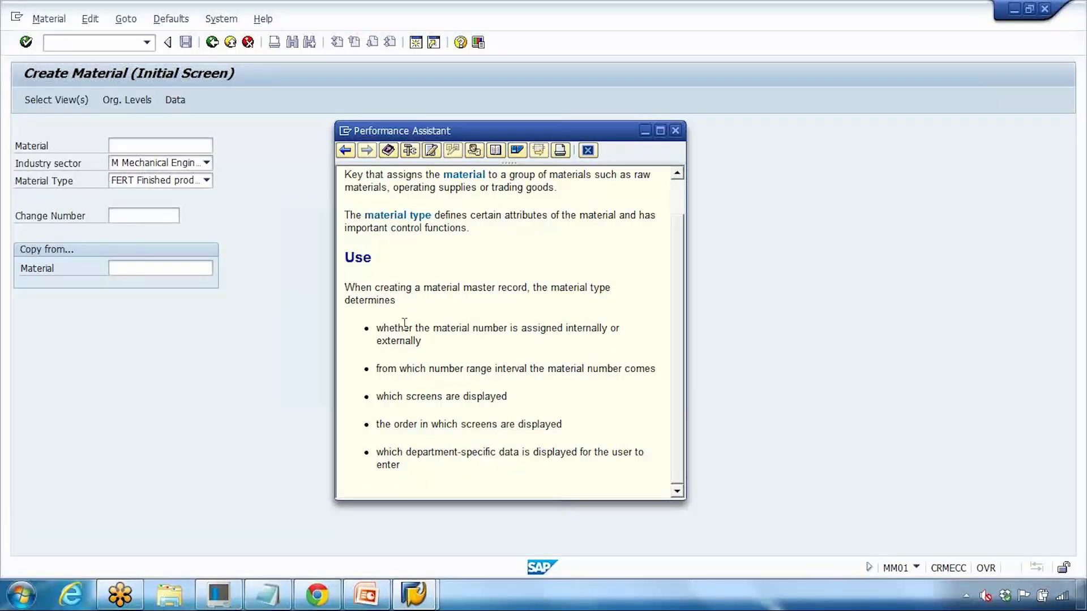
drag(377, 328, 424, 341)
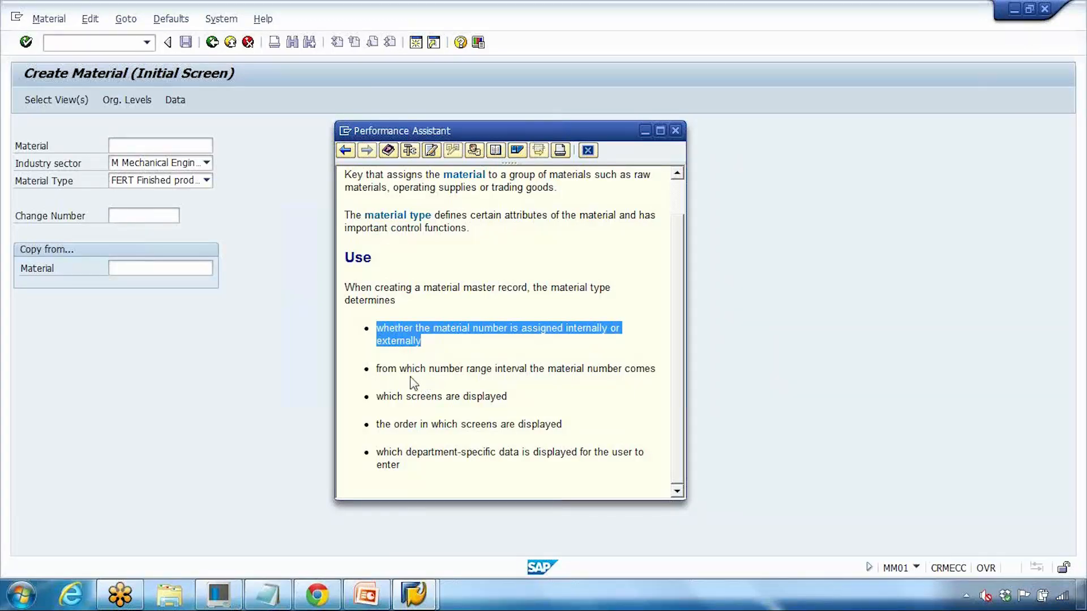
drag(377, 369, 532, 373)
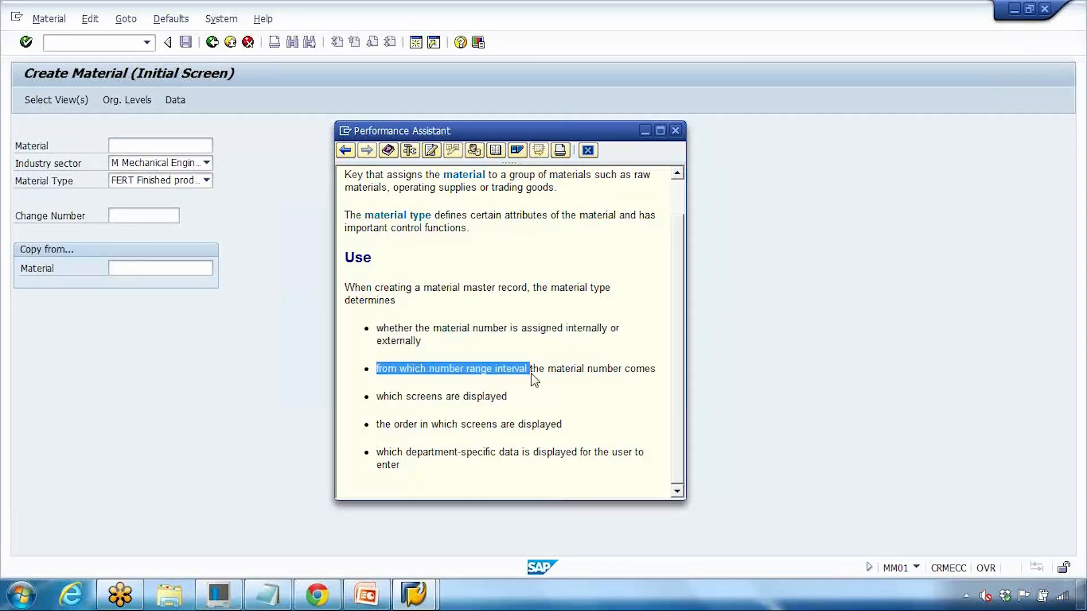
drag(405, 397, 507, 401)
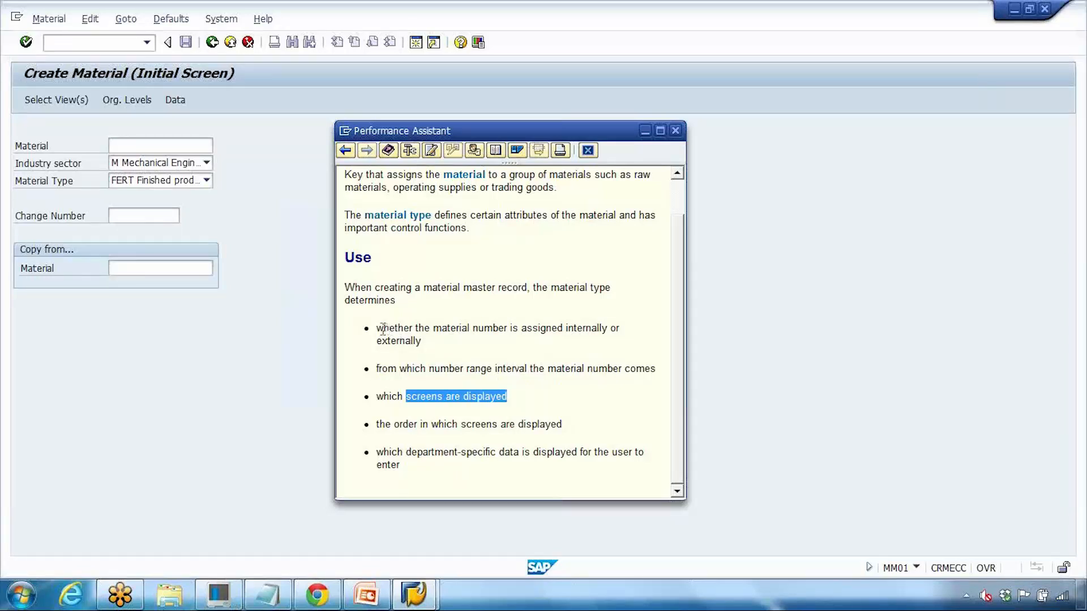
drag(377, 329, 464, 357)
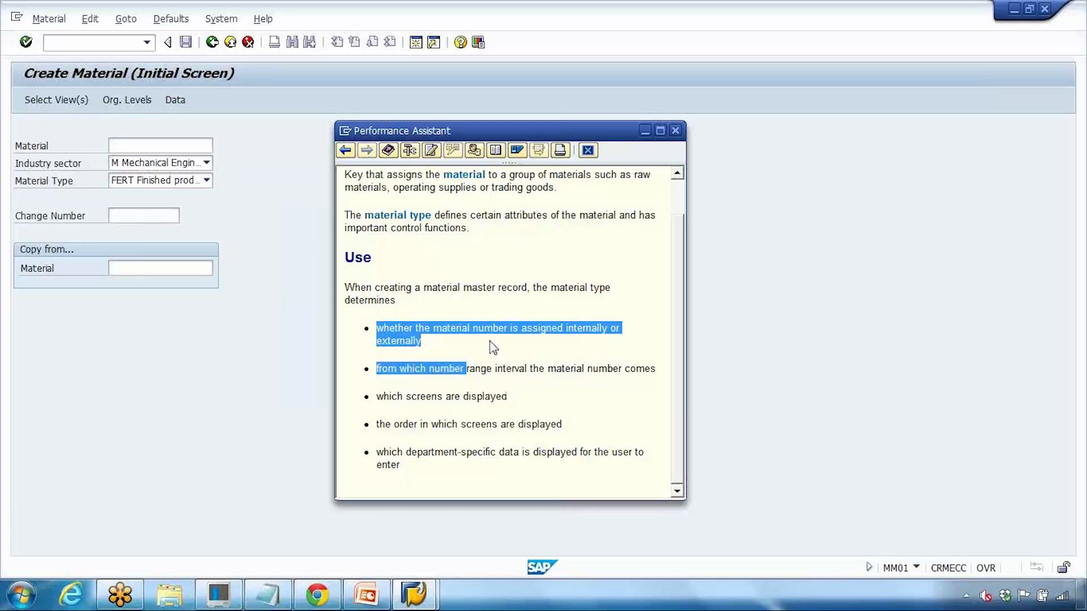
click(675, 131)
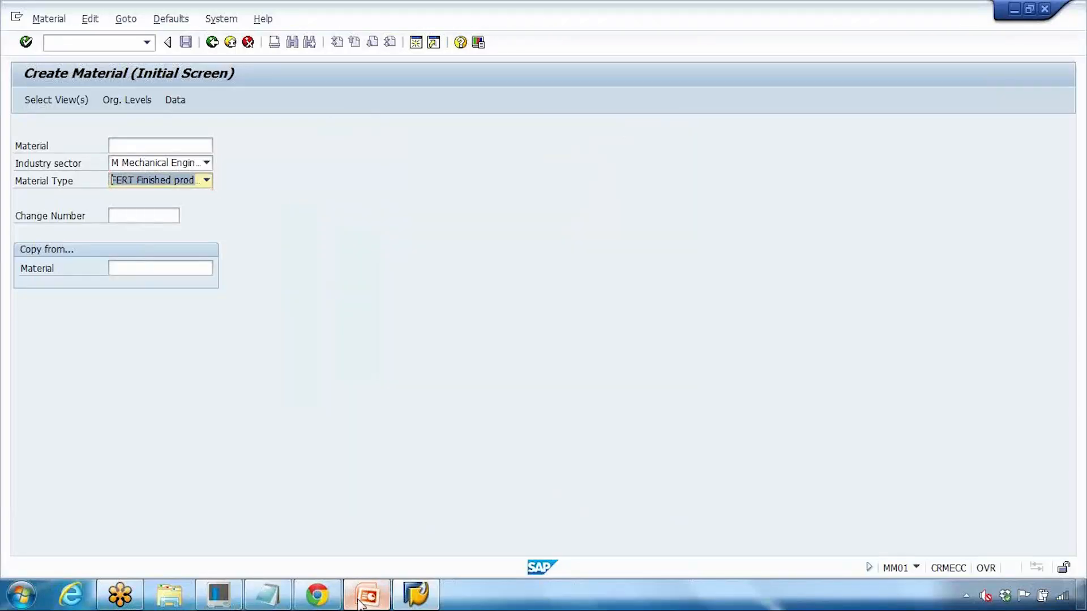
click(354, 603)
click(174, 376)
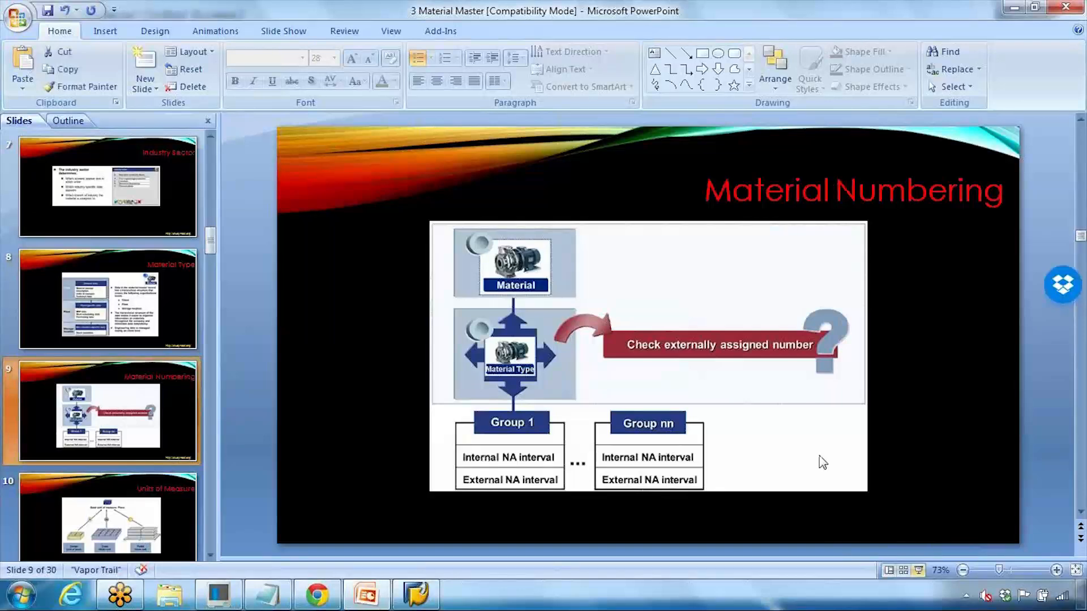
key(shift+F5)
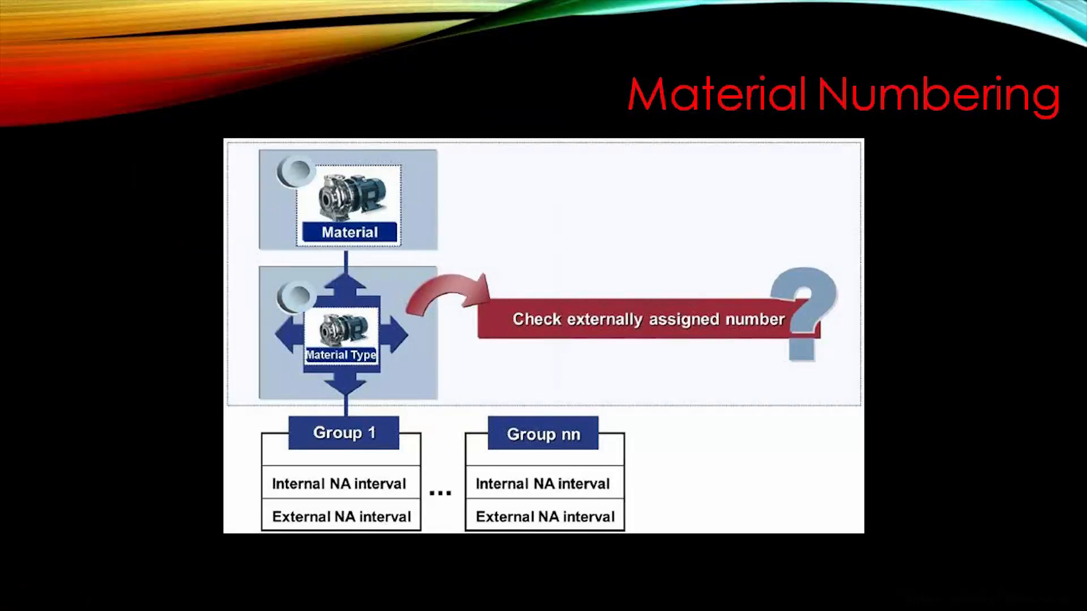
key(Escape)
click(415, 602)
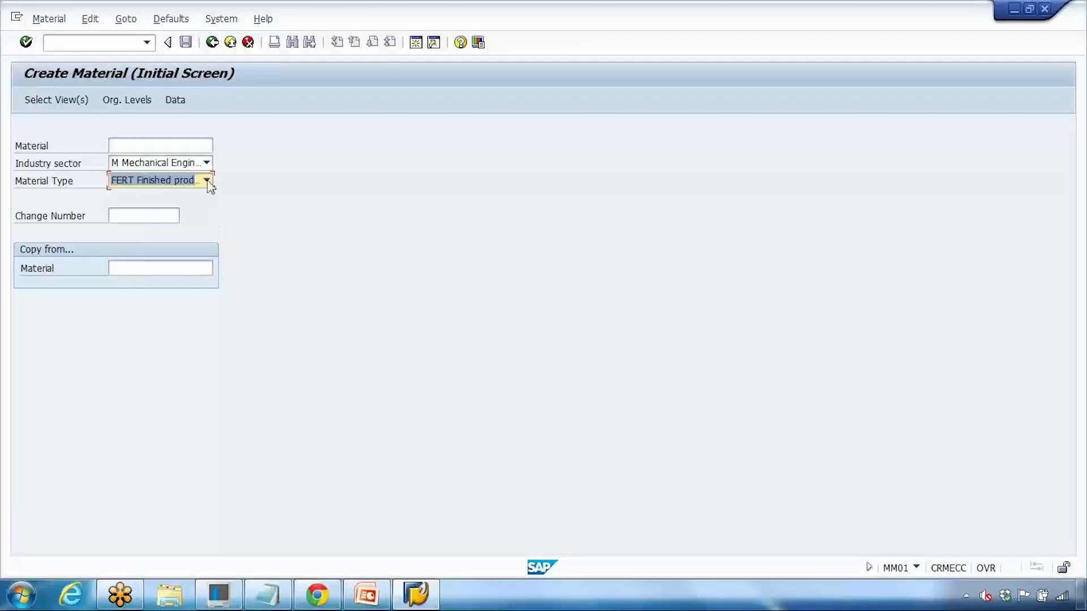
click(141, 146)
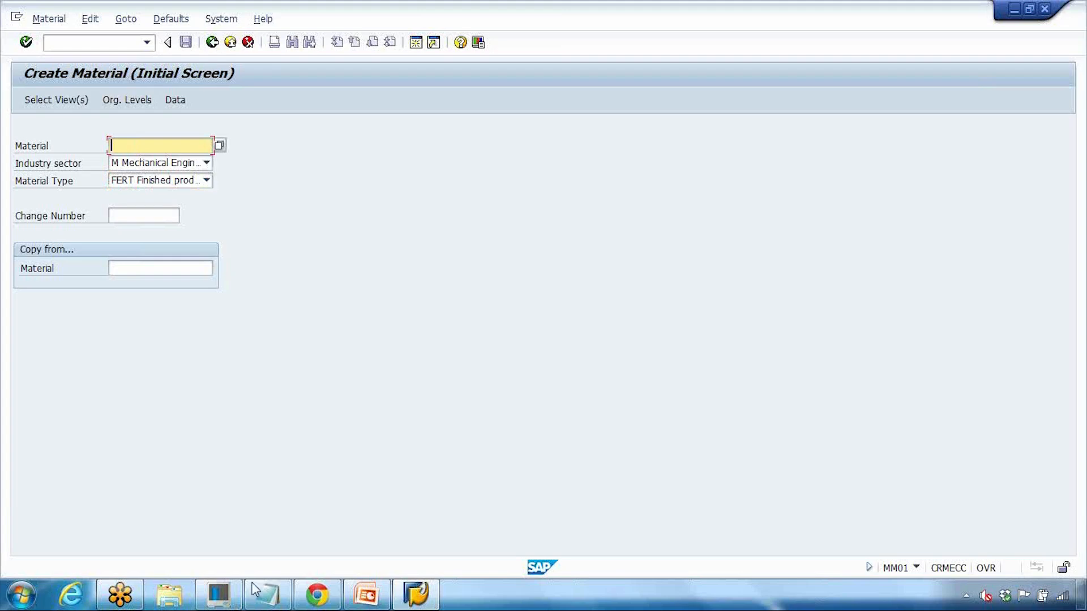
click(267, 594)
drag(95, 237, 287, 243)
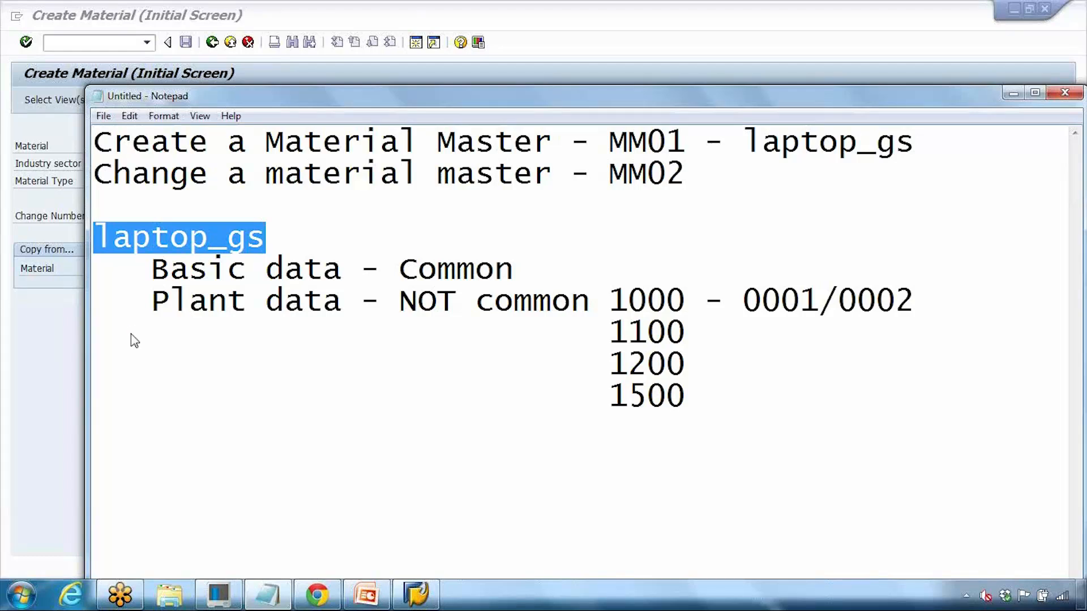
key(alt+Tab)
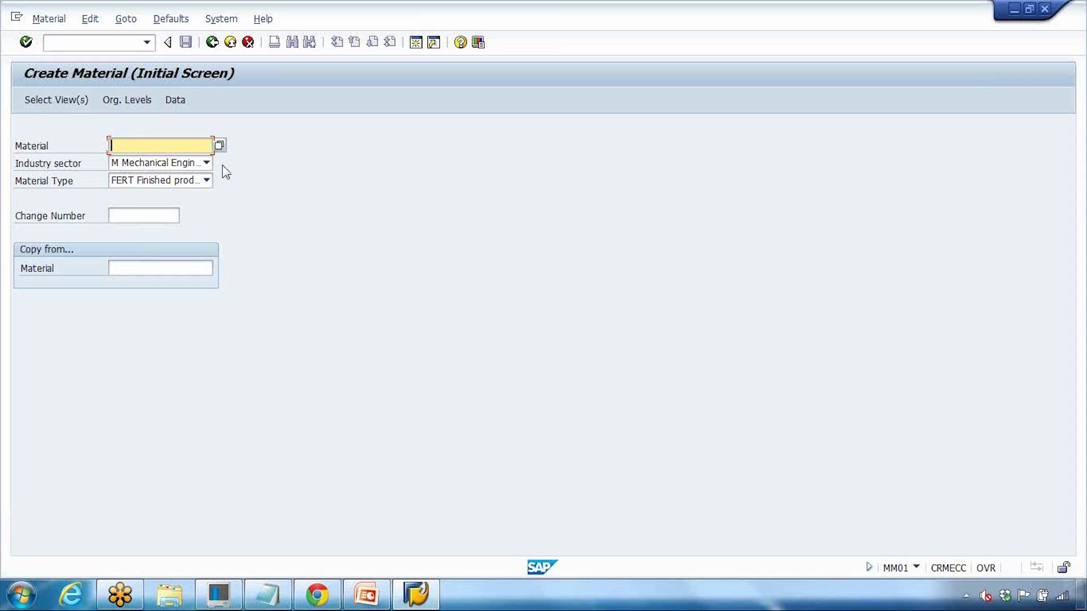
Step: Select the Basic Data 1 view for new material 3332
key(Return)
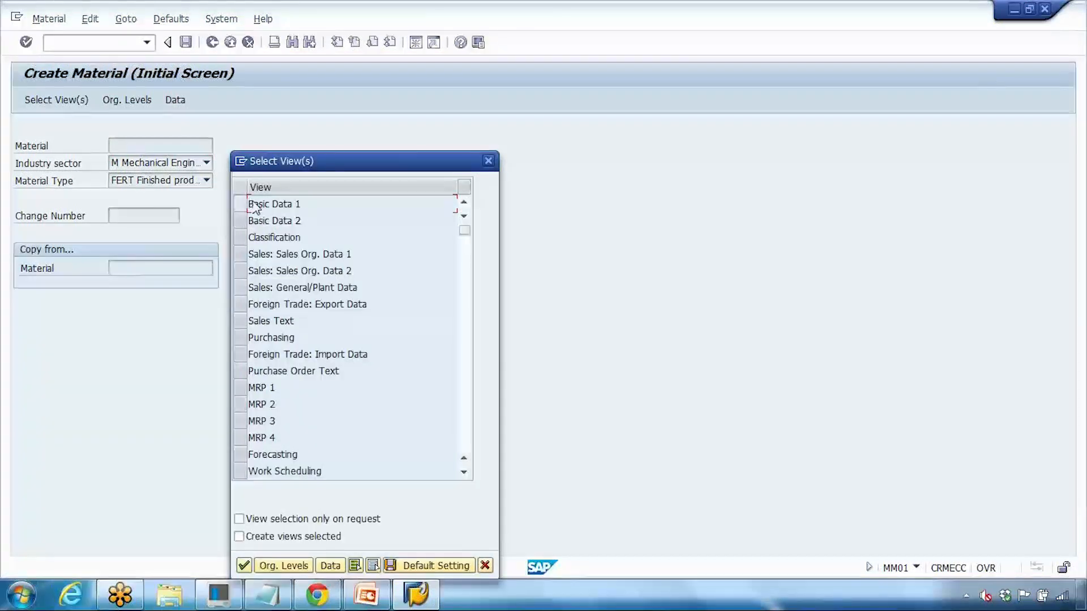
click(241, 206)
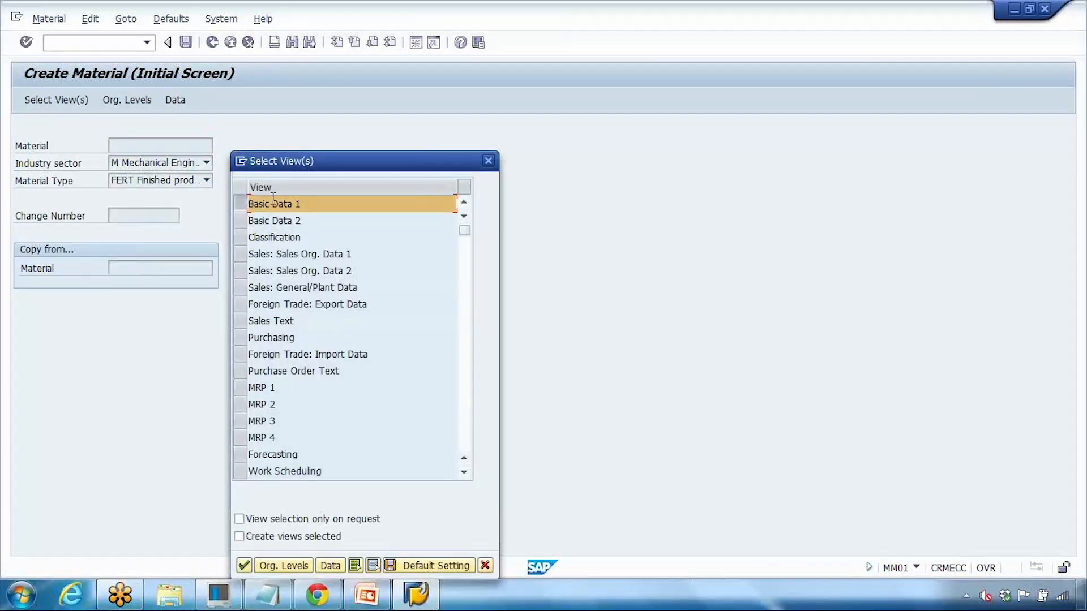
click(244, 564)
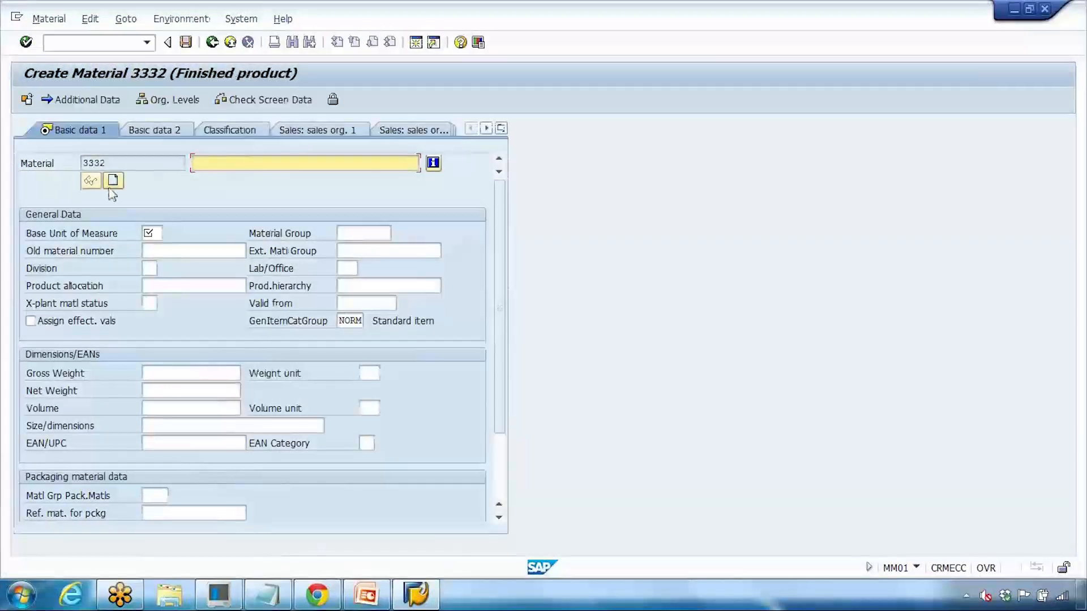
click(117, 164)
double_click(118, 164)
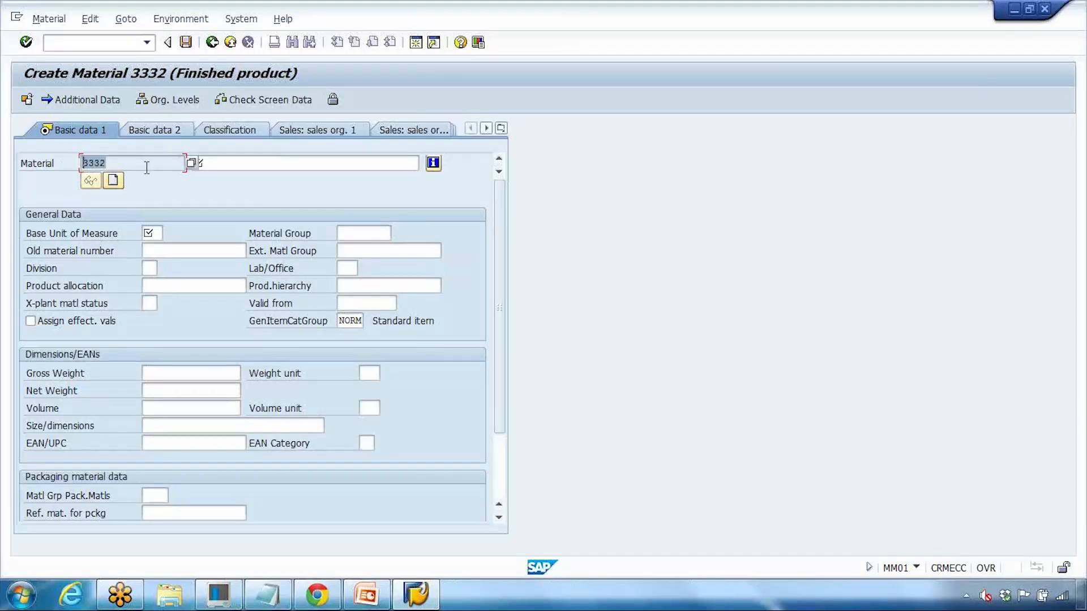
Step: Describe it as 'This is a test material' with base unit PC and save
click(238, 163)
text(This is a test material)
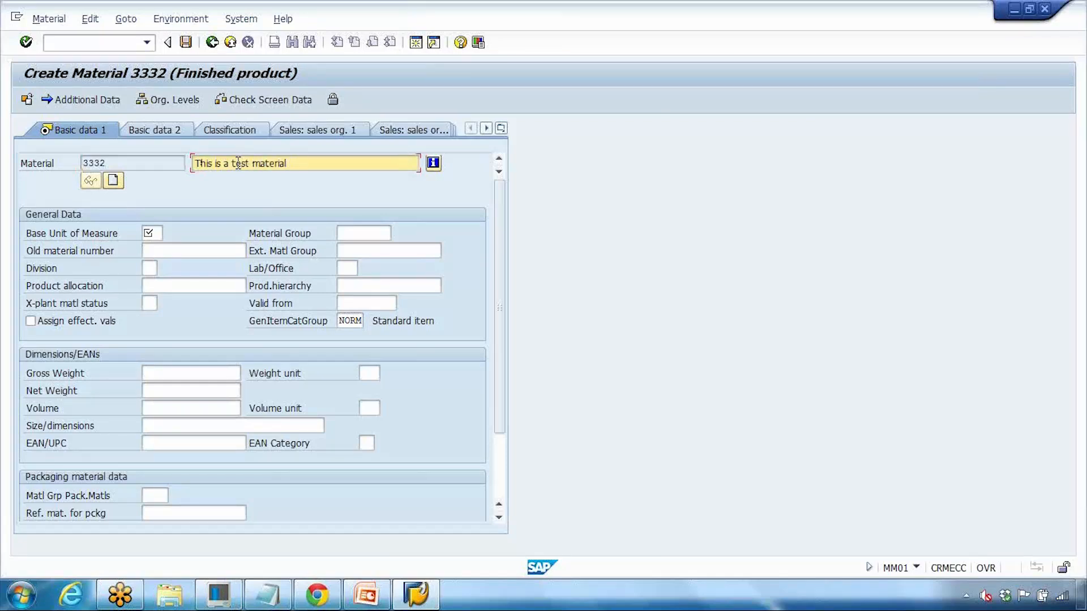
click(159, 234)
text(Pc)
key(ctrl+s)
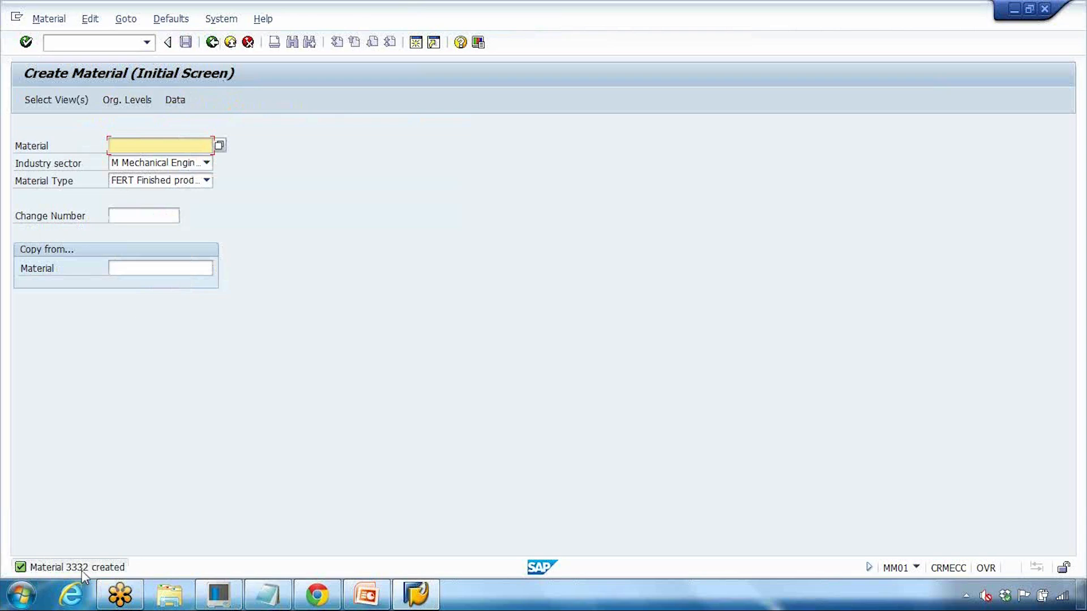
Step: Open material 3332 in MM02 with the Basic Data 1 view
click(97, 45)
text(/nmm02)
key(Return)
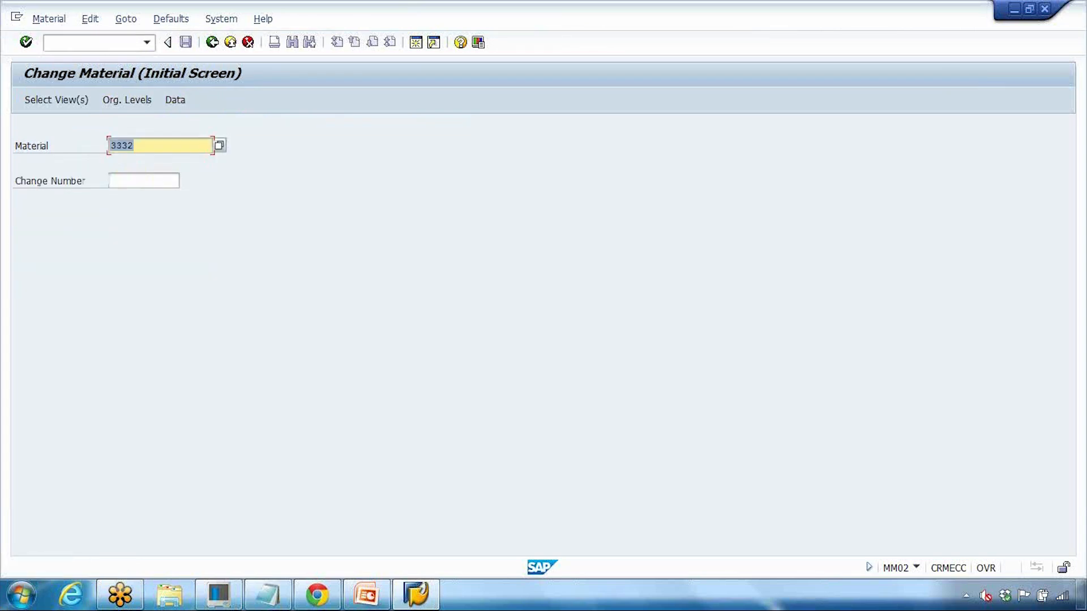
key(Return)
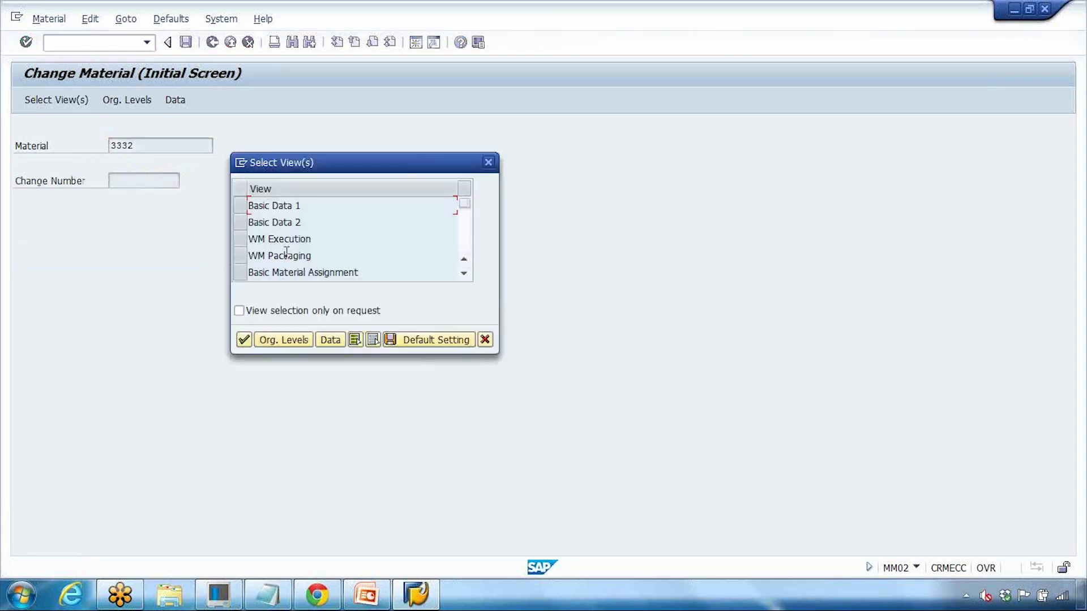
click(240, 205)
click(245, 341)
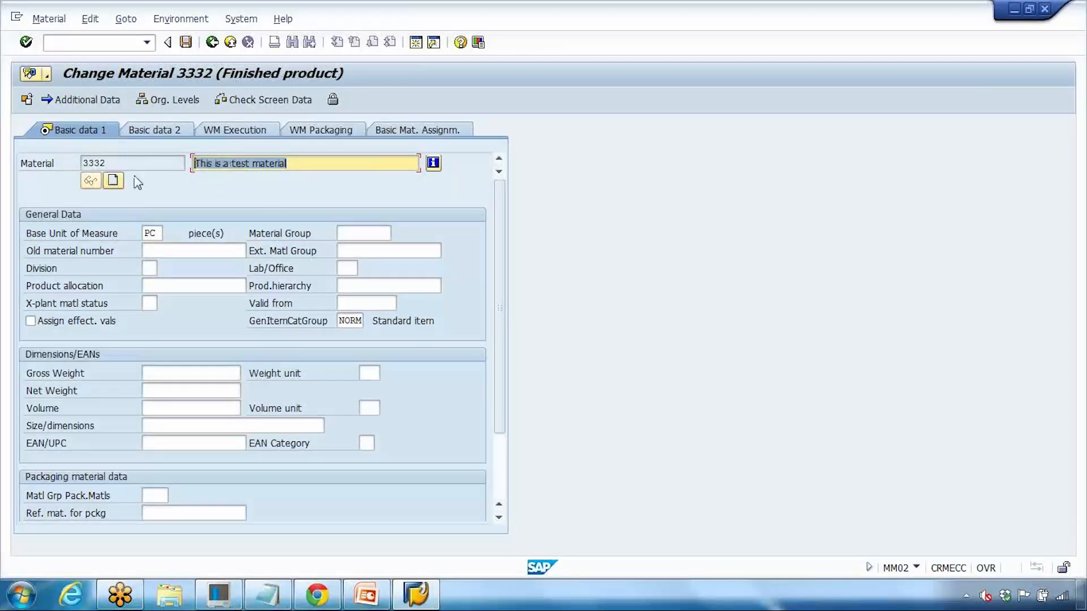
drag(108, 165, 2, 167)
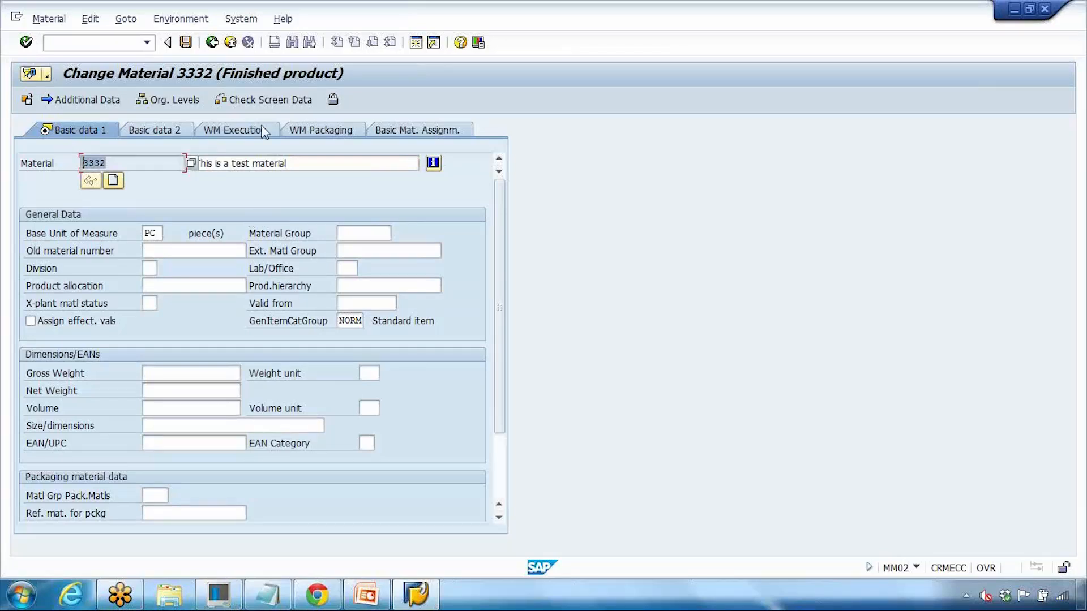
Step: Go back twice to the SAP Easy Access menu
click(212, 44)
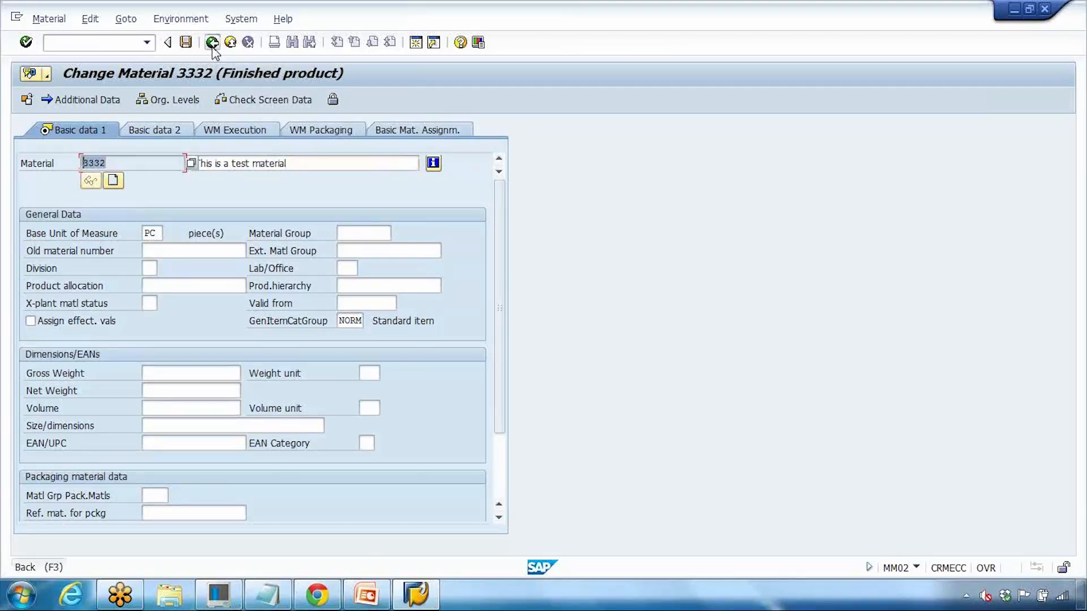
click(211, 43)
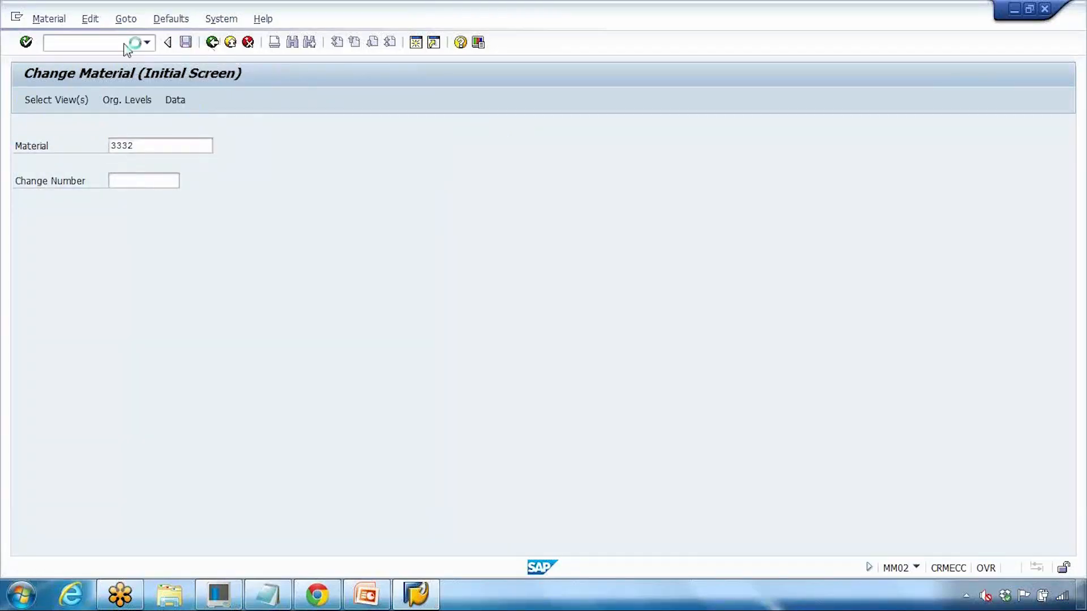
click(98, 44)
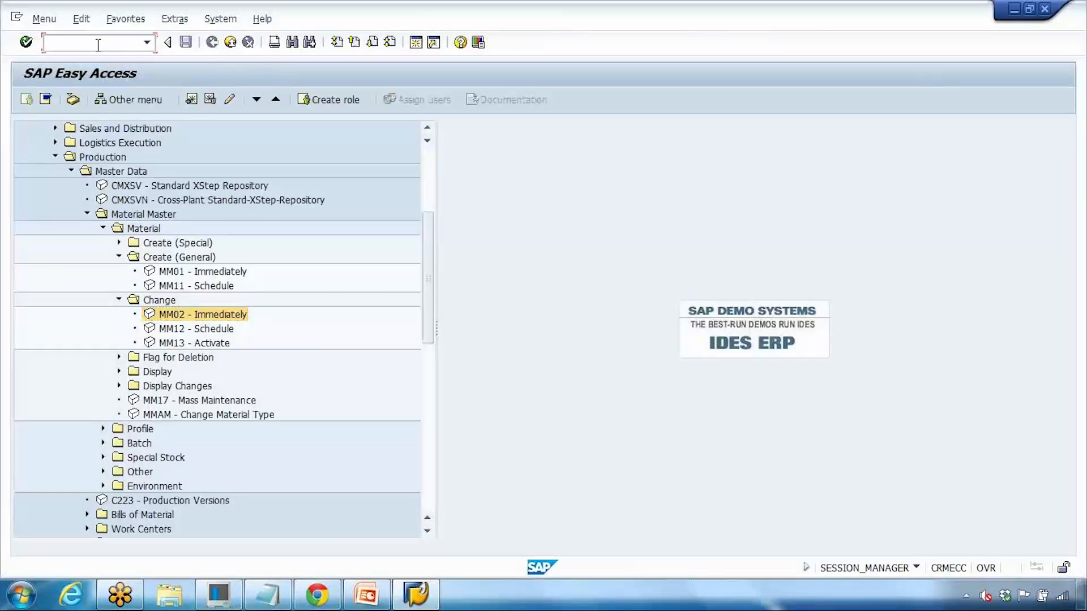
Step: Run MM02 and clear the Material field
text(mm02)
key(Return)
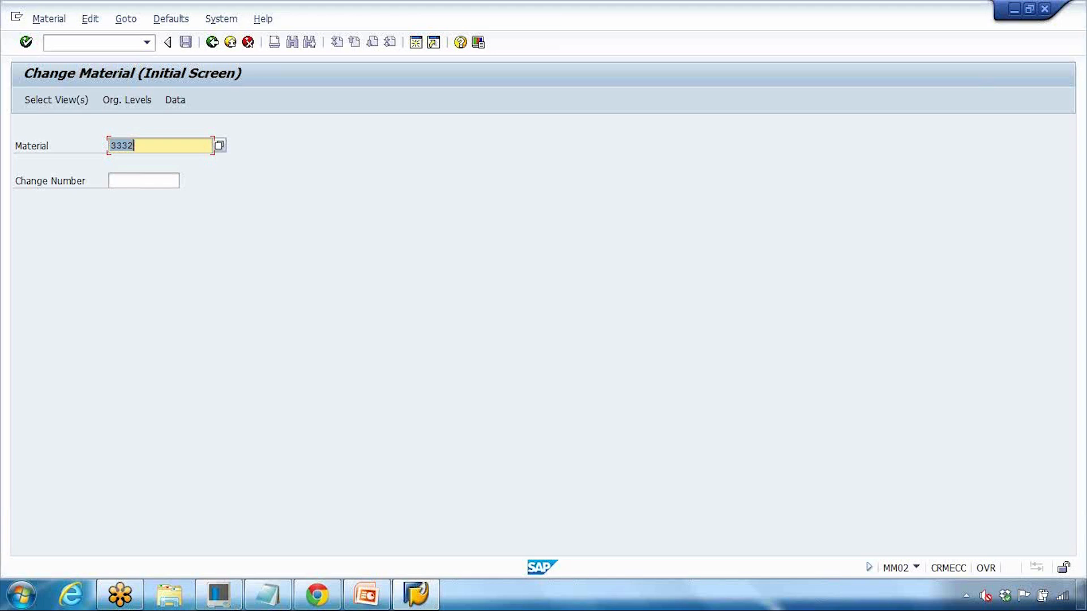
key(Delete)
key(Escape)
Step: Search materials by class zzpc and characteristic zzmon, taking over material 3325
click(219, 147)
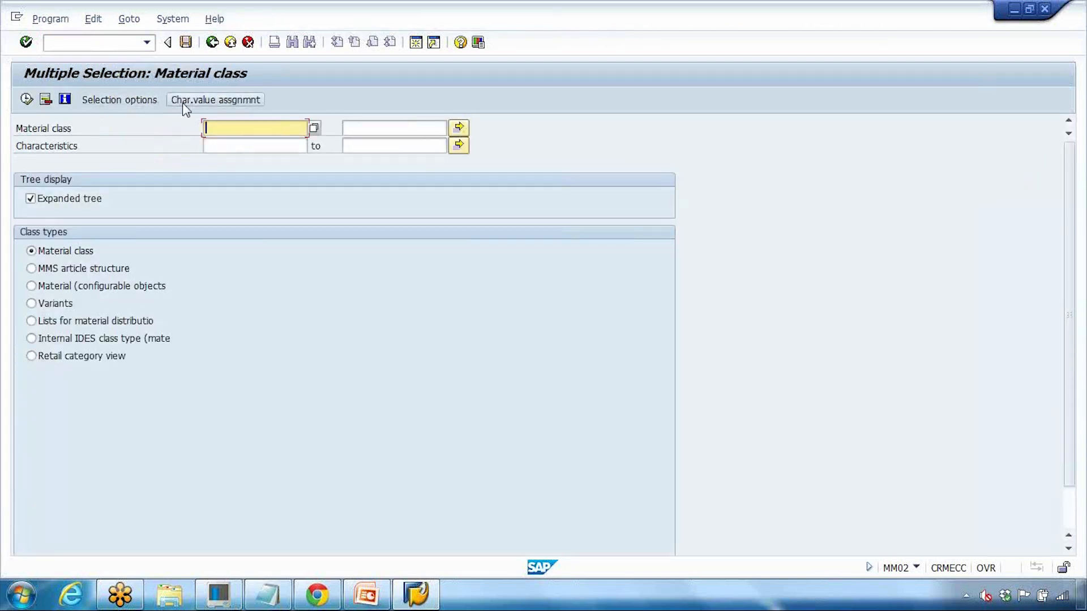
click(138, 103)
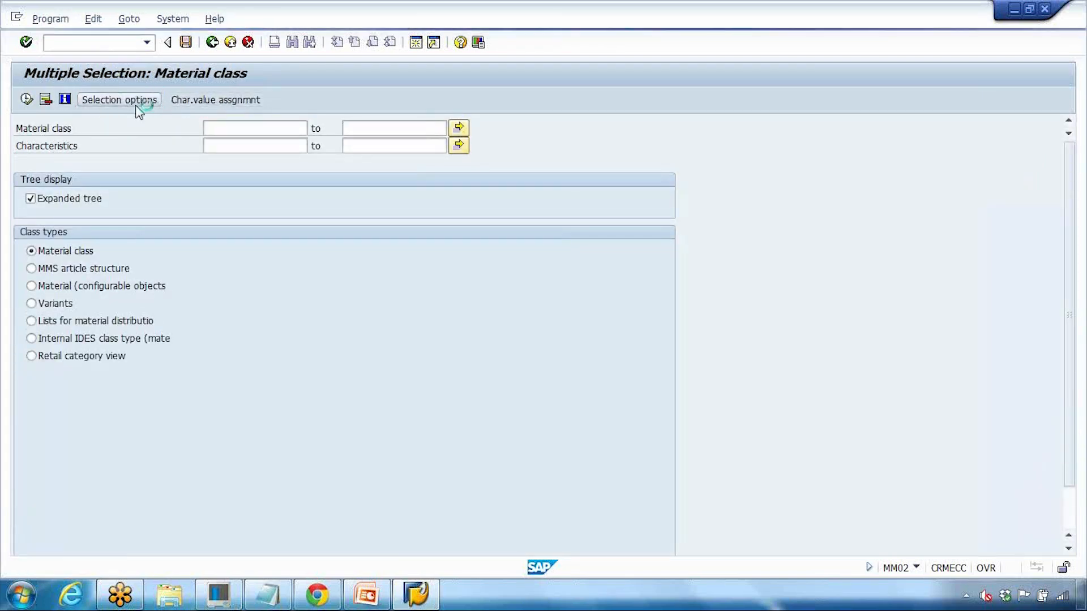
click(246, 145)
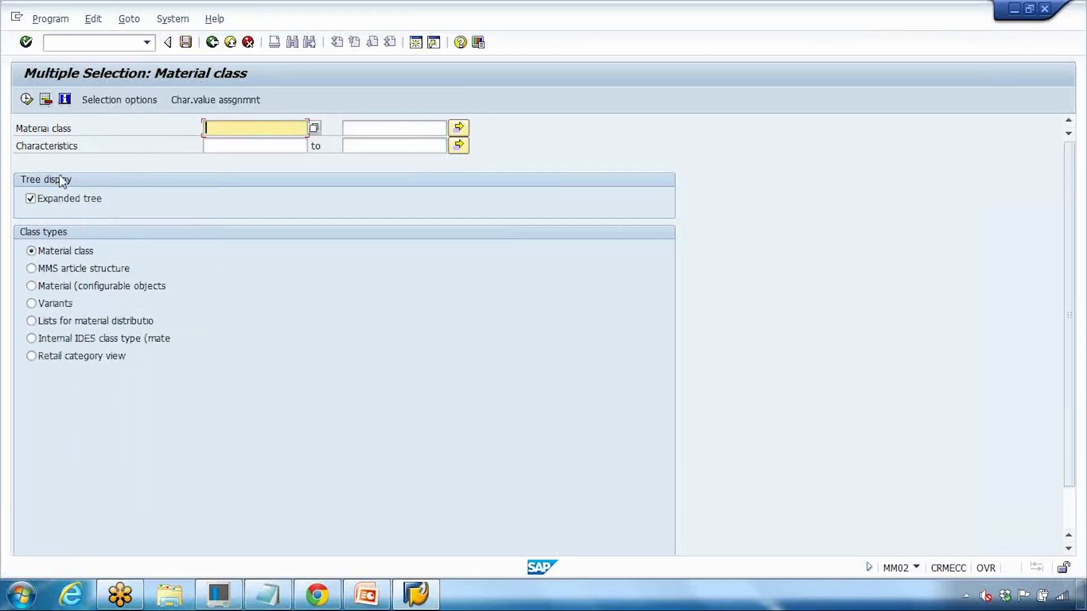
click(30, 103)
click(220, 145)
key(Tab)
click(221, 160)
key(F8)
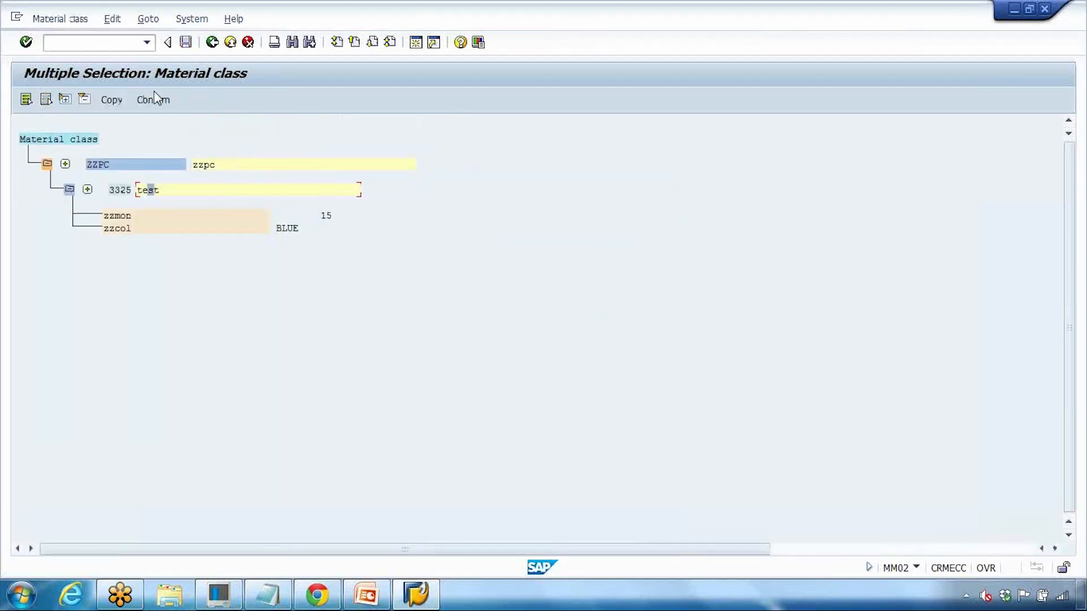
click(166, 100)
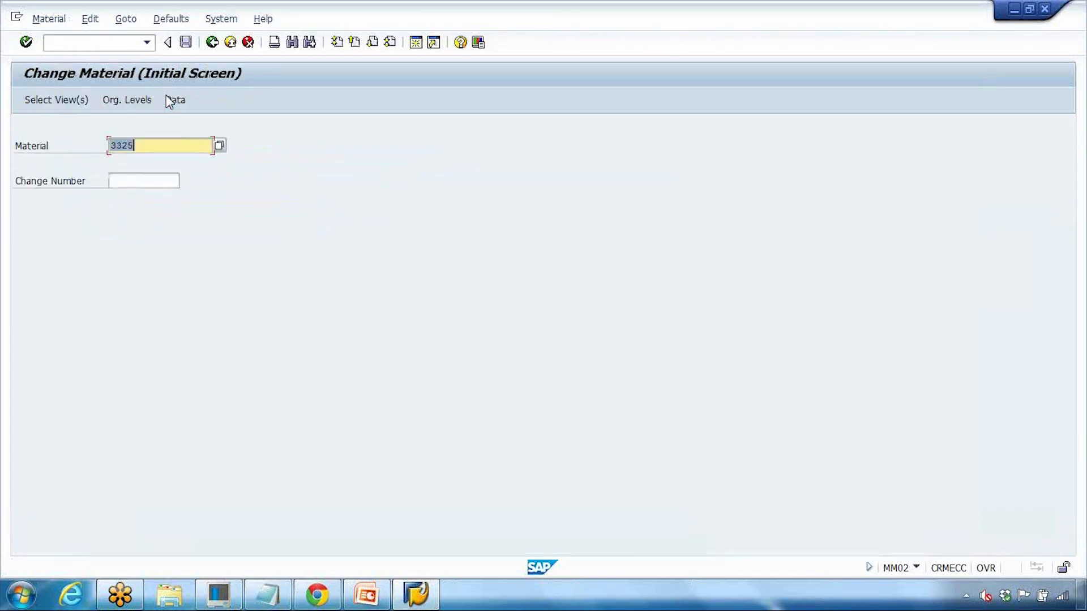
Step: Reopen the class search, view the class hierarchy, and re-enter zzpc and zzmon
click(218, 146)
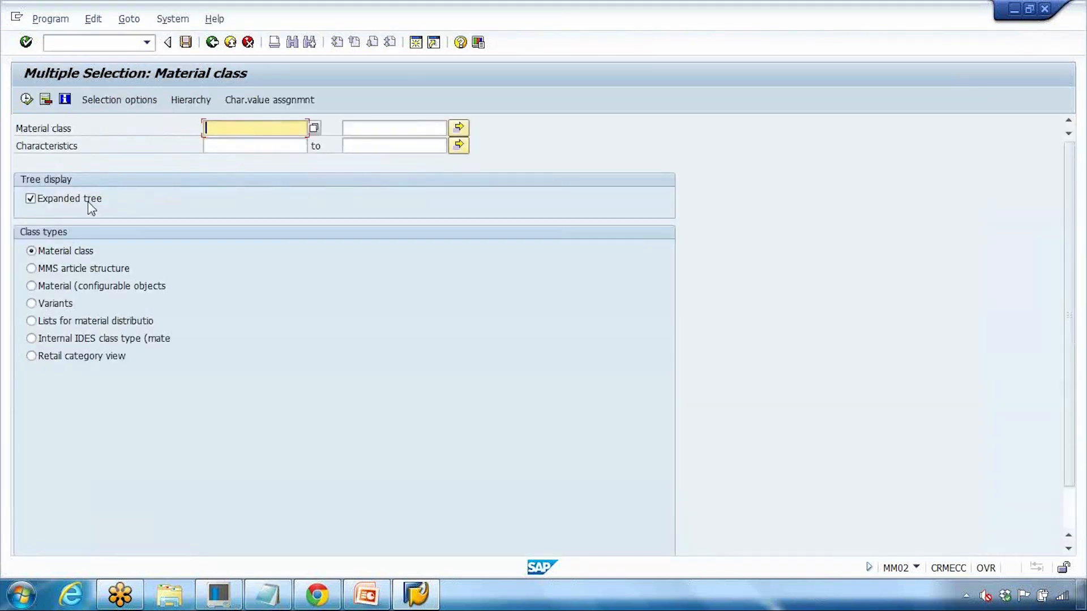
click(88, 200)
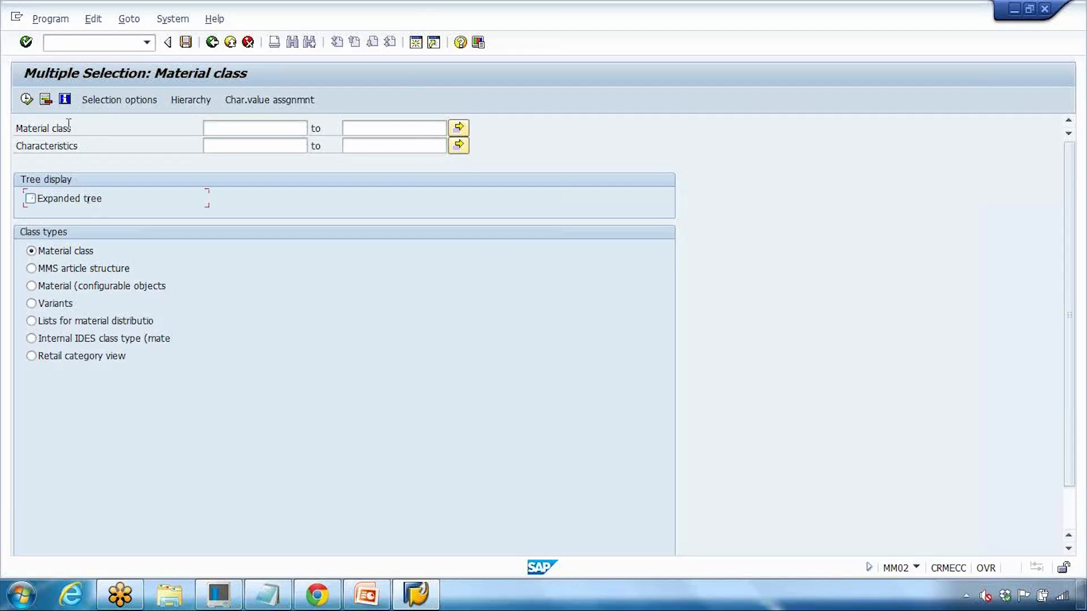
click(68, 198)
click(192, 103)
click(212, 42)
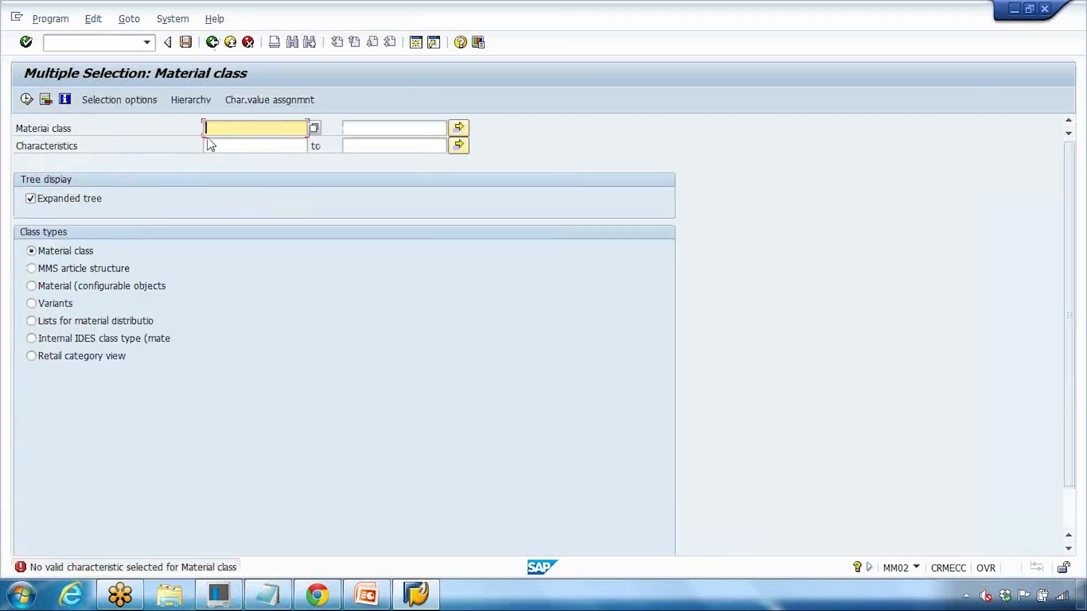
double_click(225, 147)
click(226, 159)
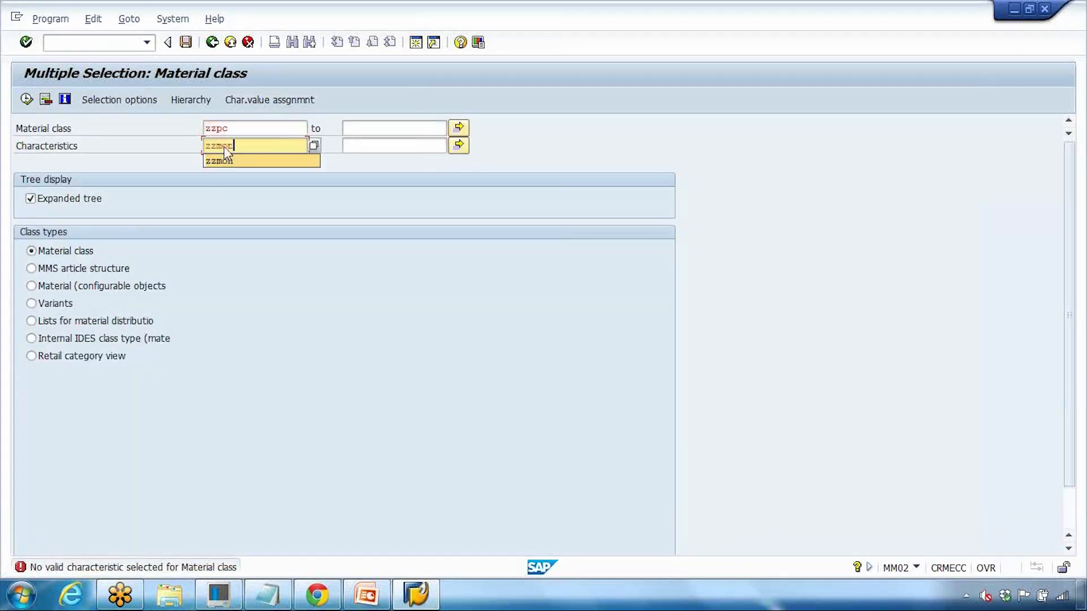
Step: Try zzmon value assignment, go back, and check the characteristic's comparison options
click(260, 104)
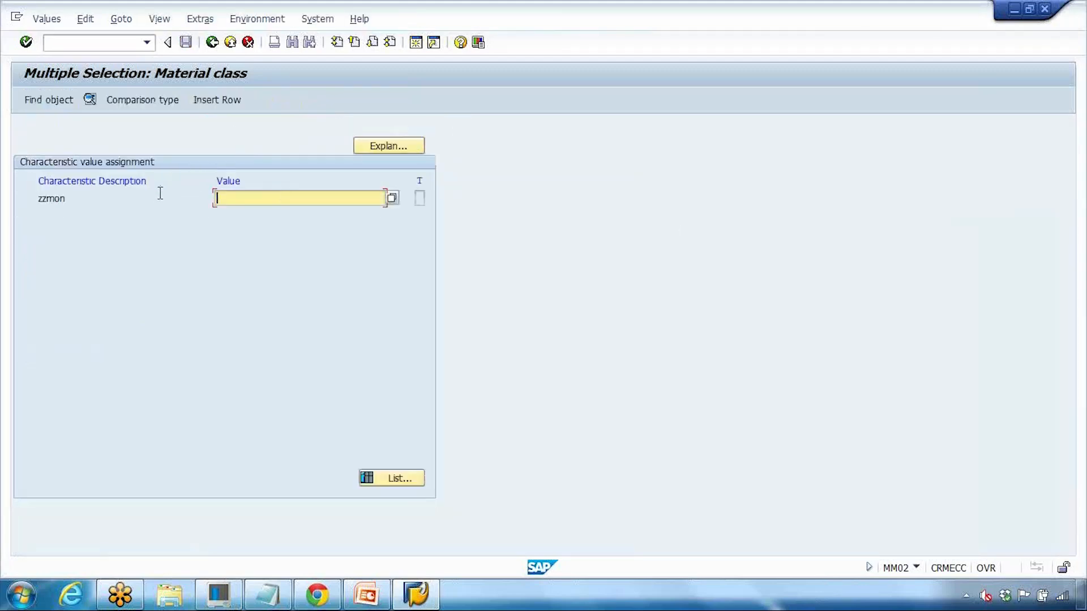
click(212, 42)
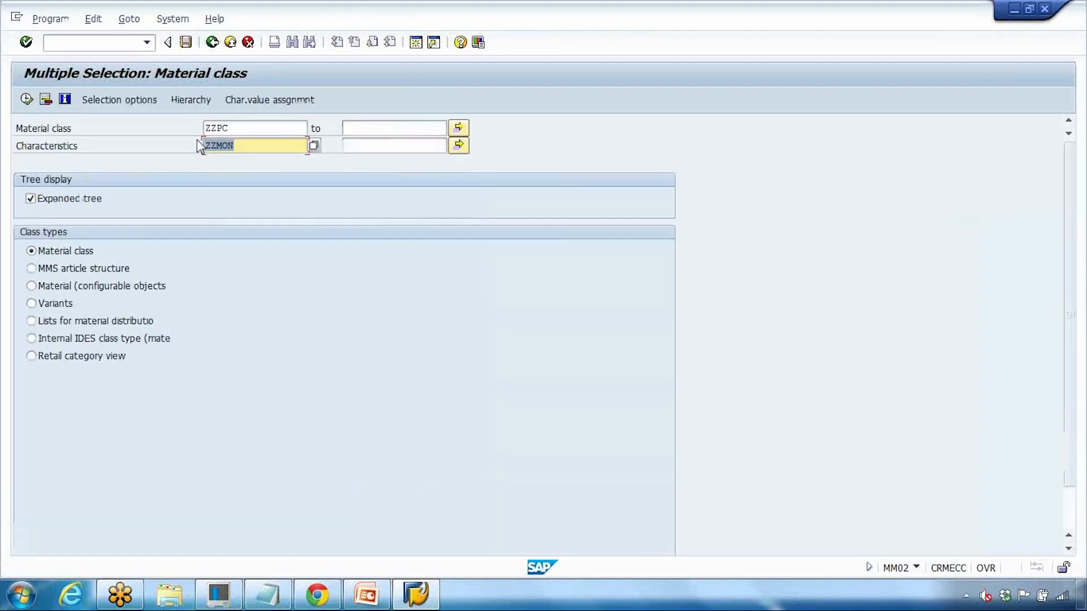
click(63, 22)
mouse_move(93, 23)
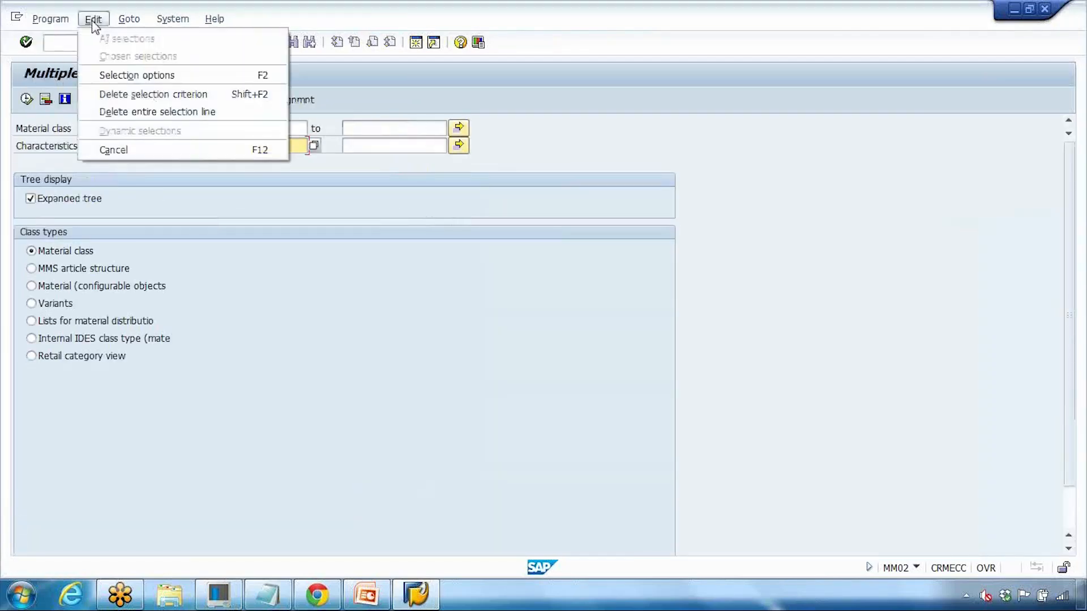
click(136, 75)
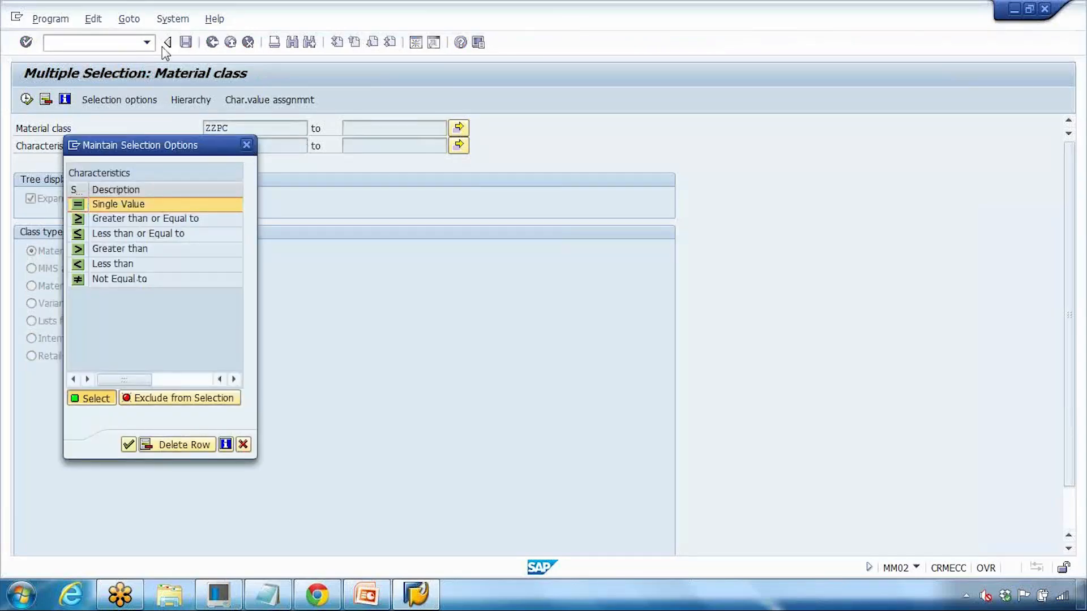
click(247, 146)
Step: View the material class hierarchy, return, then open zzmon value assignment from Goto
click(129, 19)
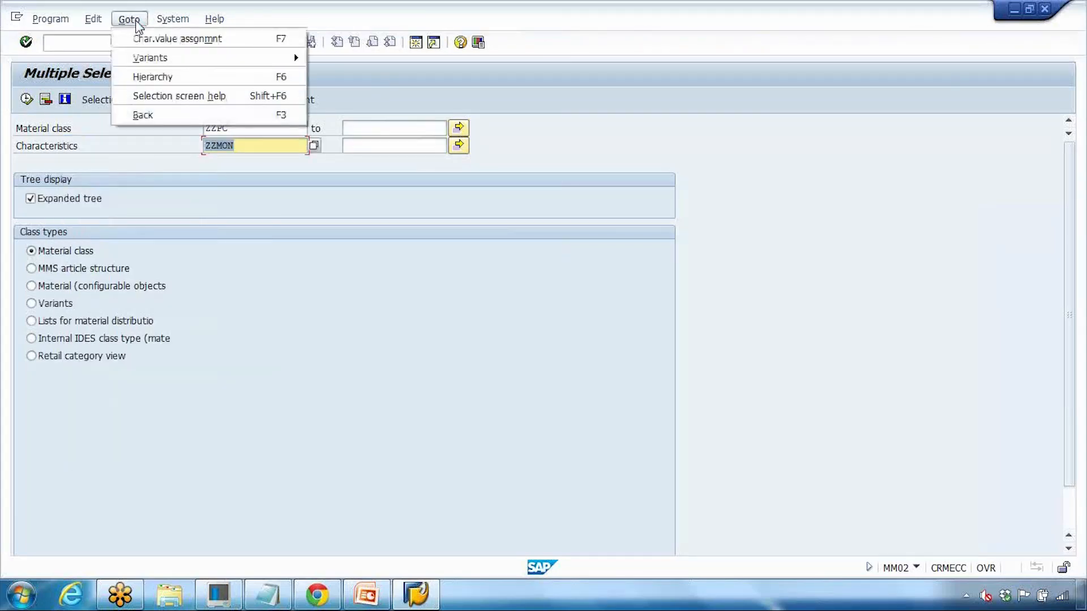
click(193, 83)
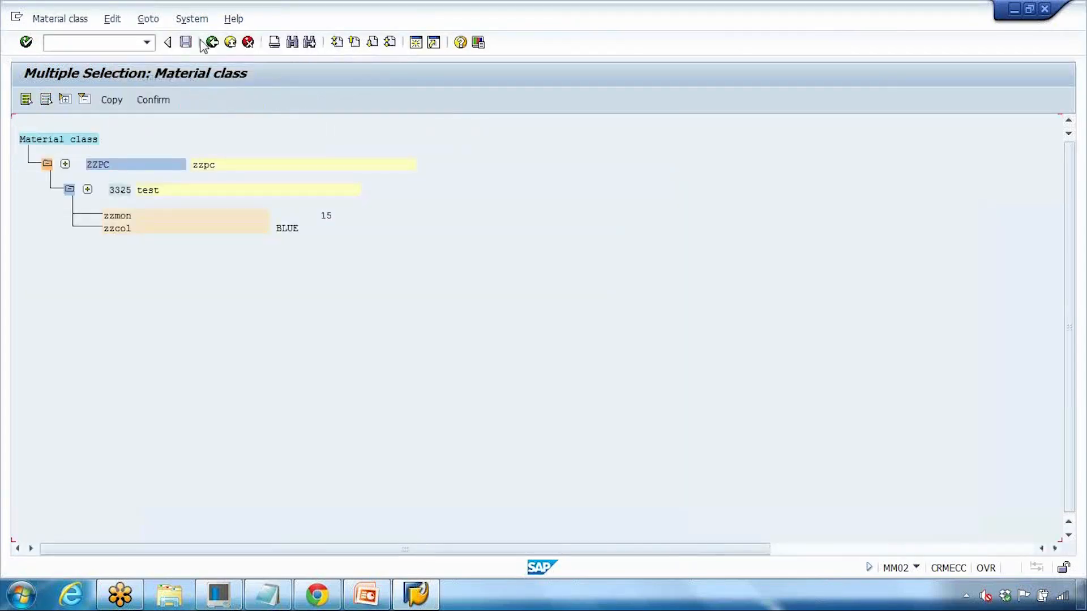
click(60, 18)
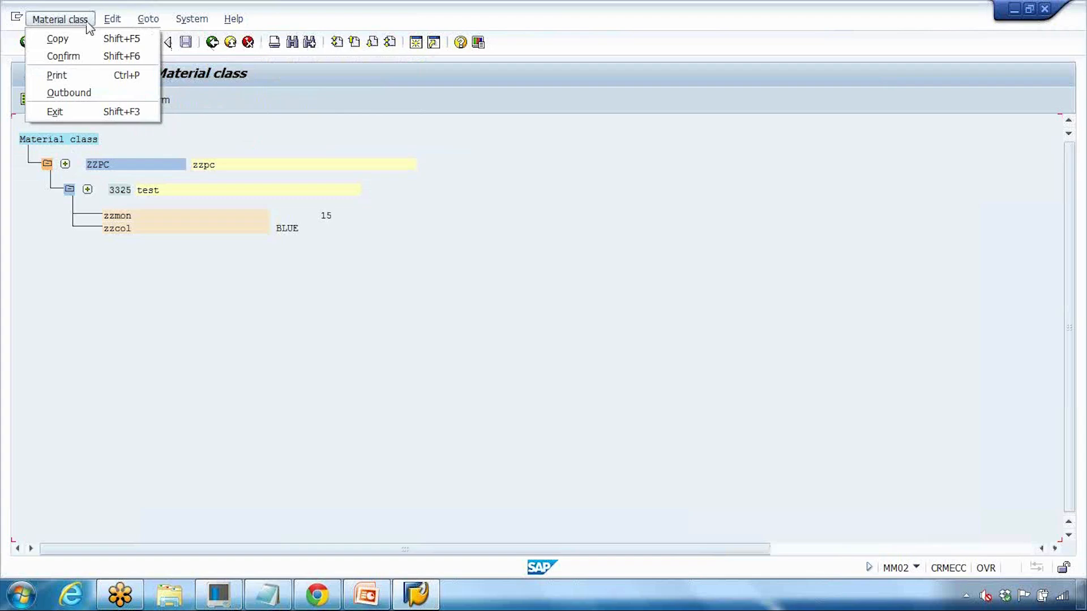
mouse_move(113, 23)
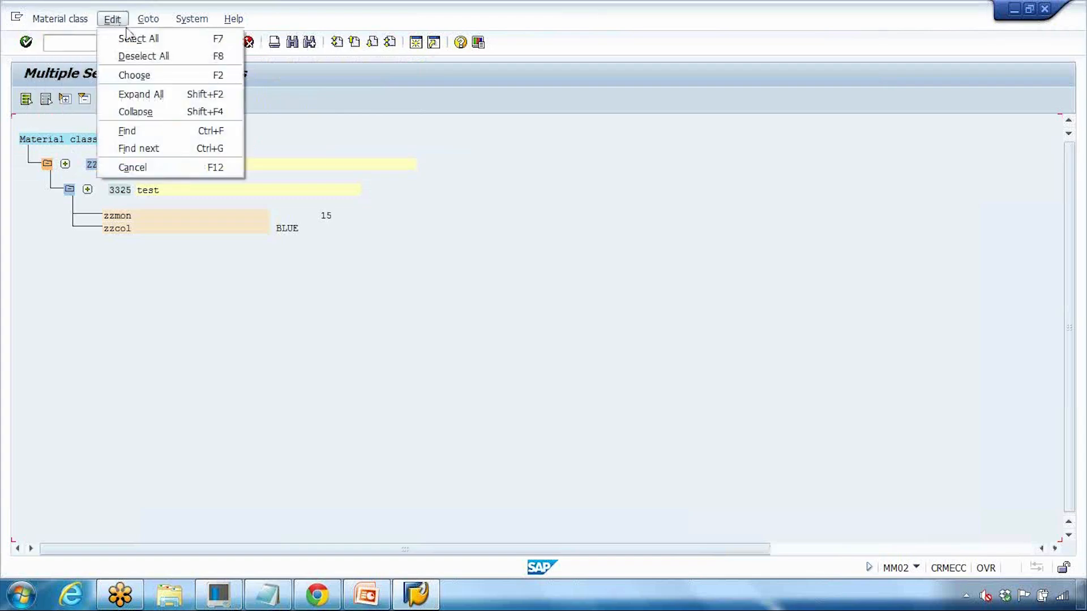
click(149, 74)
click(149, 21)
click(150, 21)
click(211, 42)
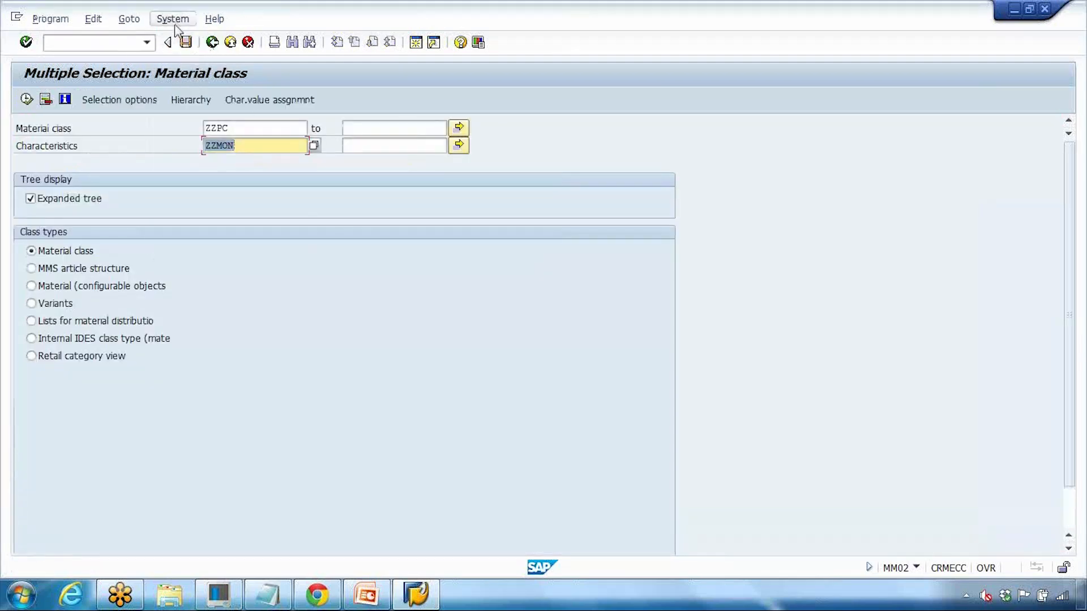
click(129, 20)
click(147, 38)
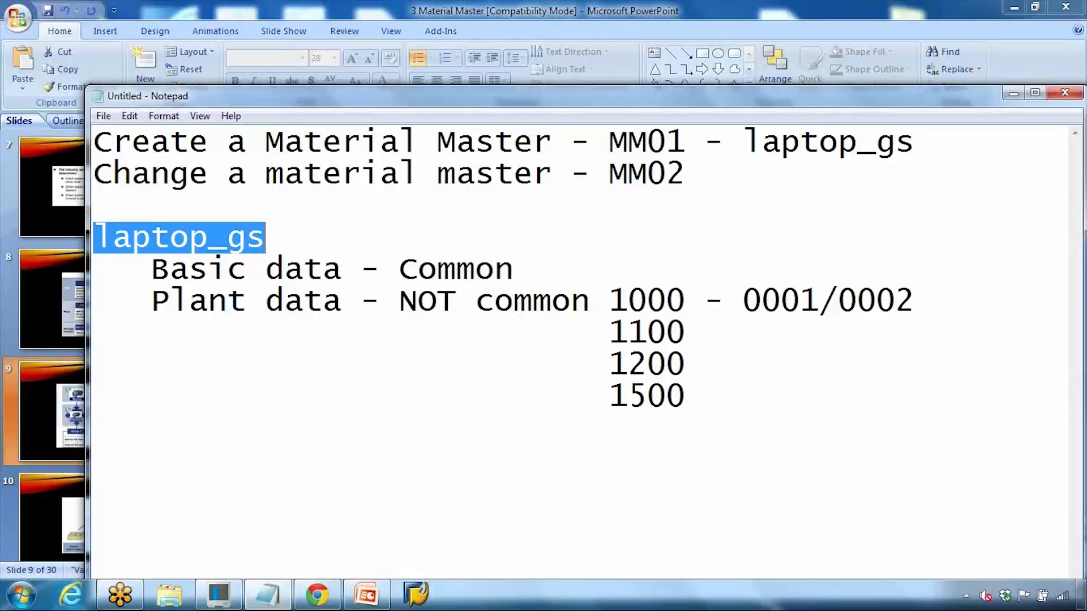
Step: Log on to SAP ECC New with the saved user name and password
click(416, 594)
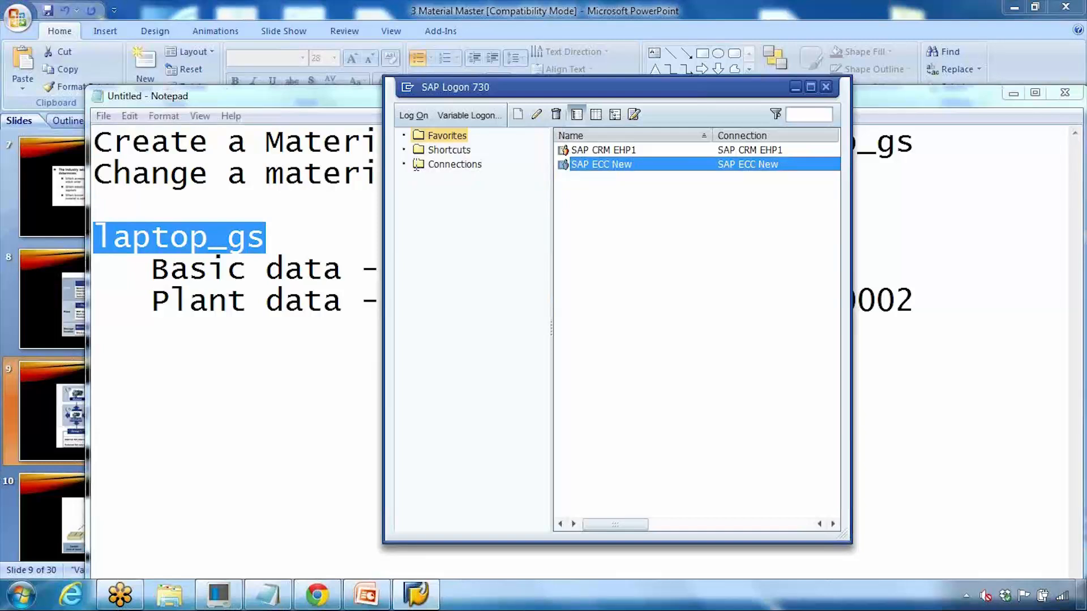
key(Return)
key(space)
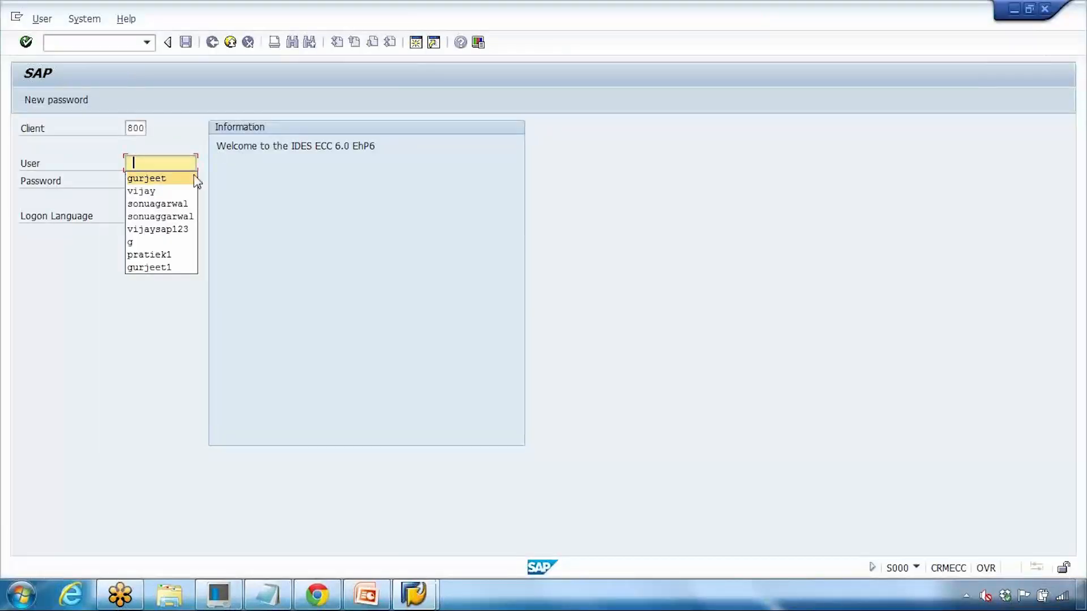
double_click(192, 179)
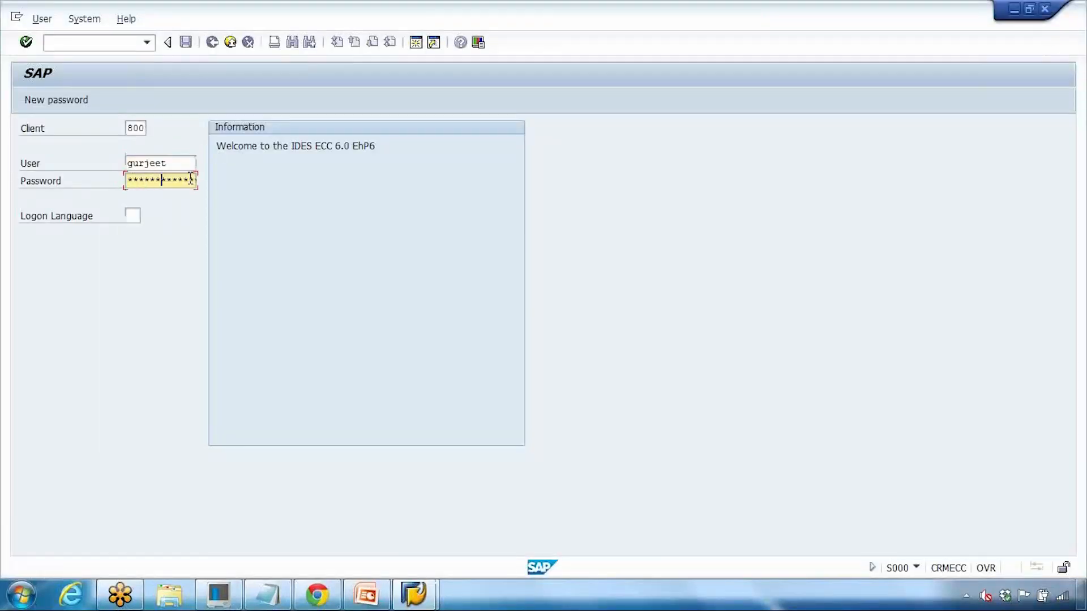
key(Return)
Step: Close the SAP Logon window and run transaction MM02
mouse_move(414, 594)
click(351, 526)
click(823, 87)
text(mm02)
key(Return)
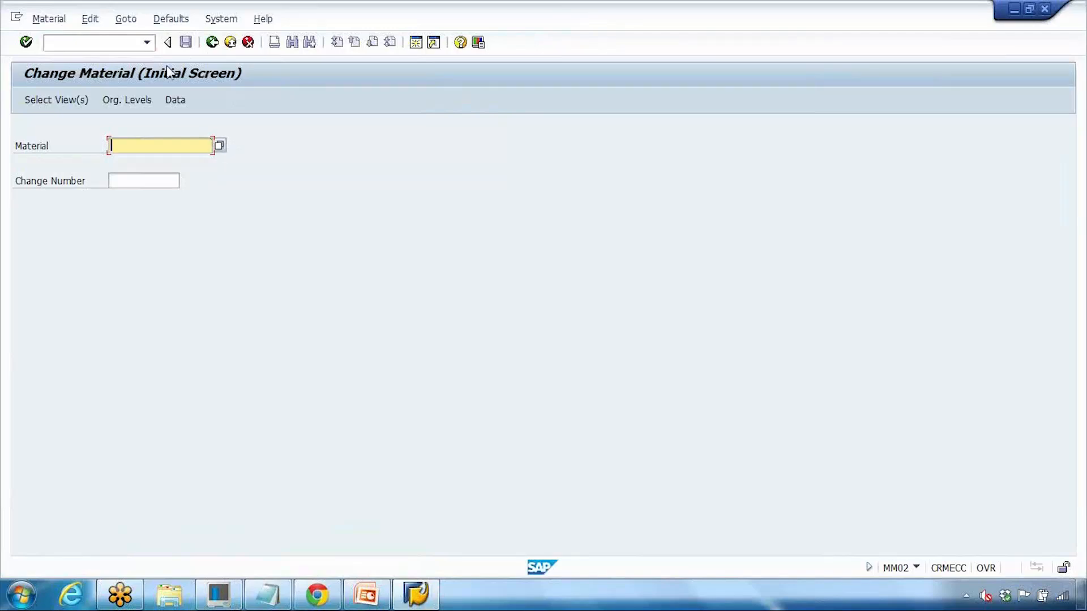
Step: Open the material class multiple selection and review Material class operator choices
click(126, 19)
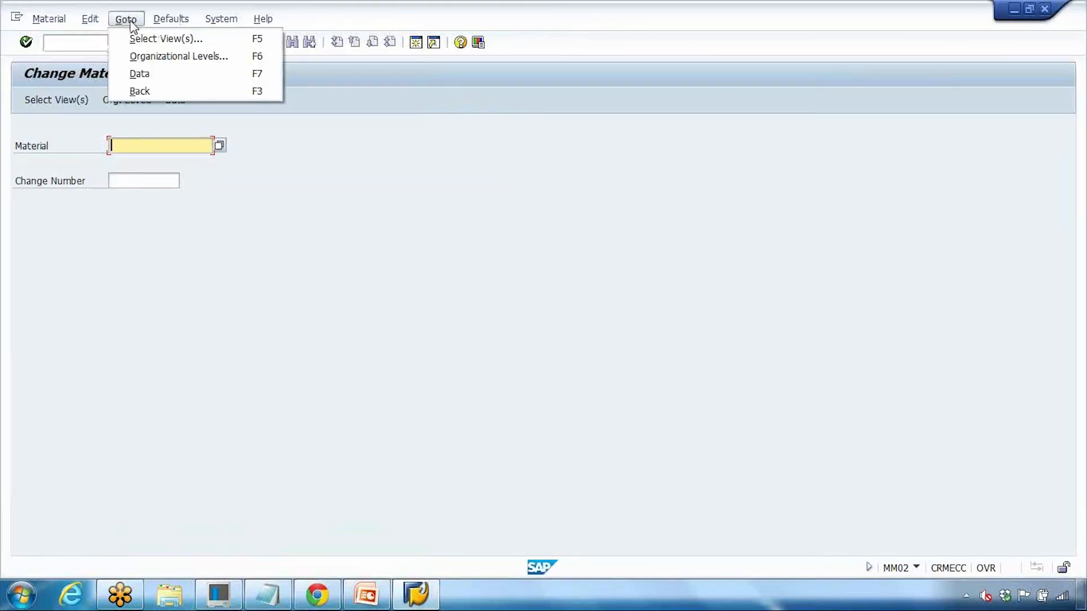
mouse_move(184, 26)
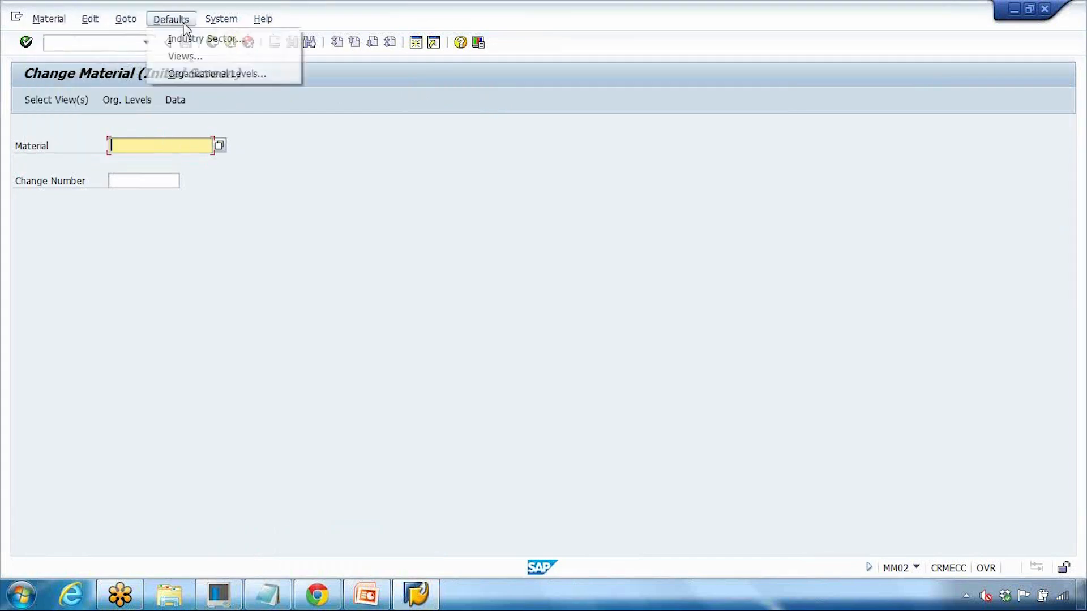
click(124, 126)
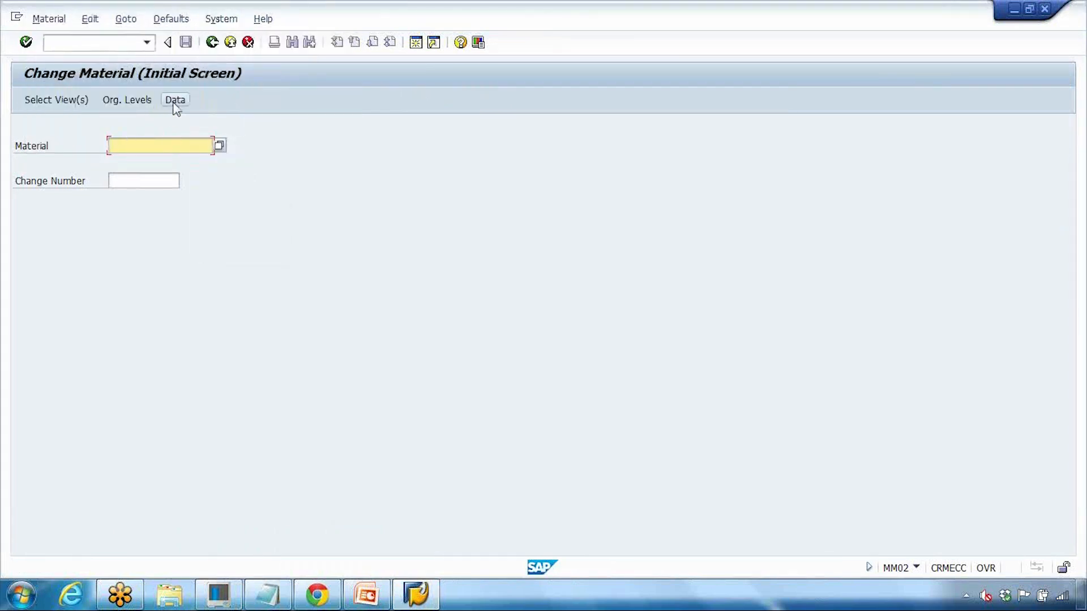
click(175, 104)
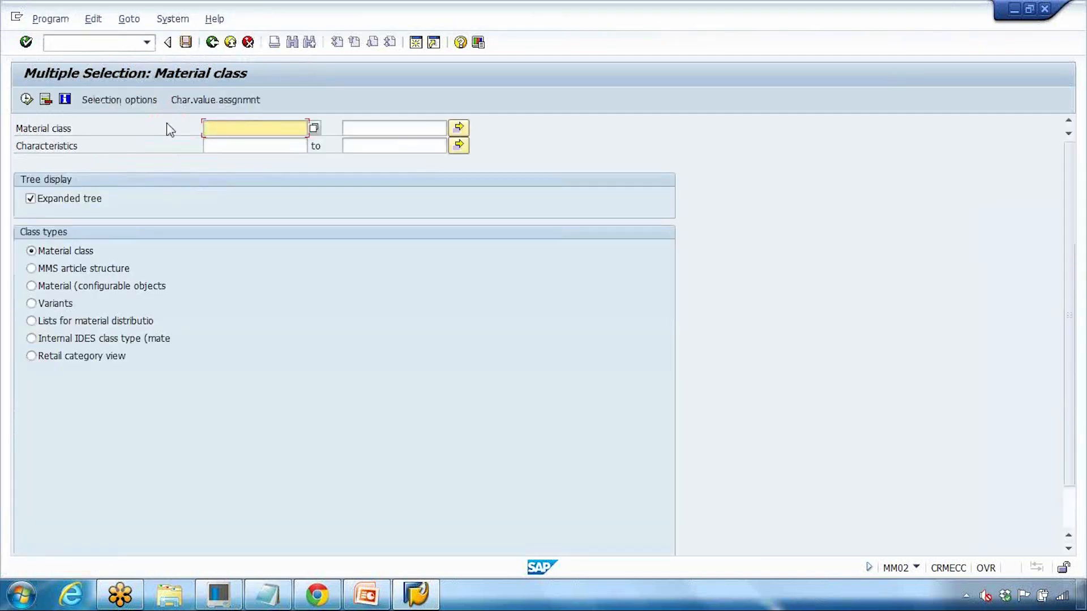
key(space)
click(214, 143)
click(48, 102)
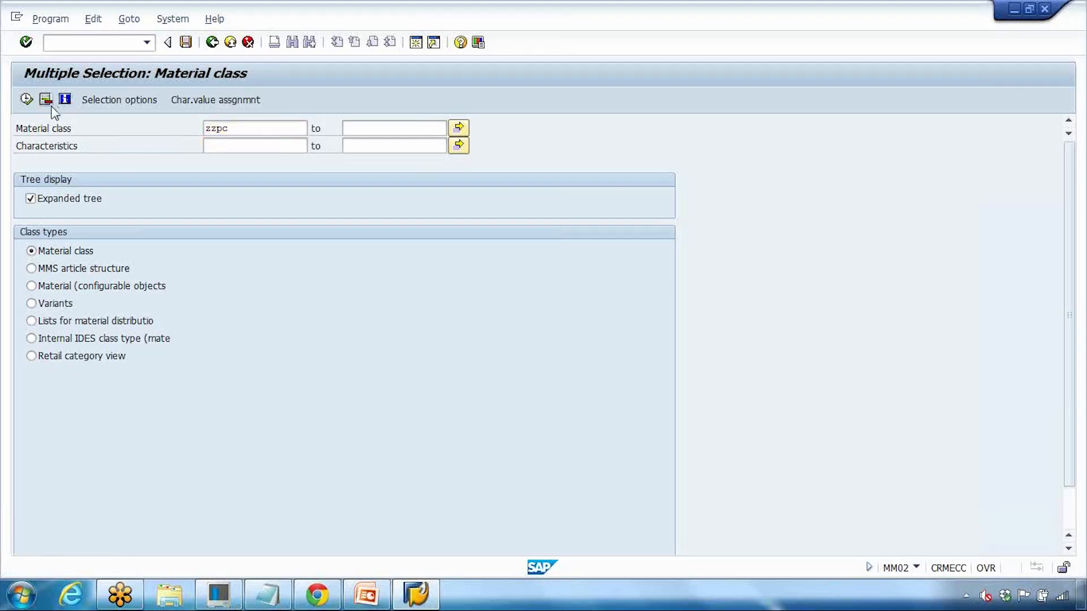
click(120, 100)
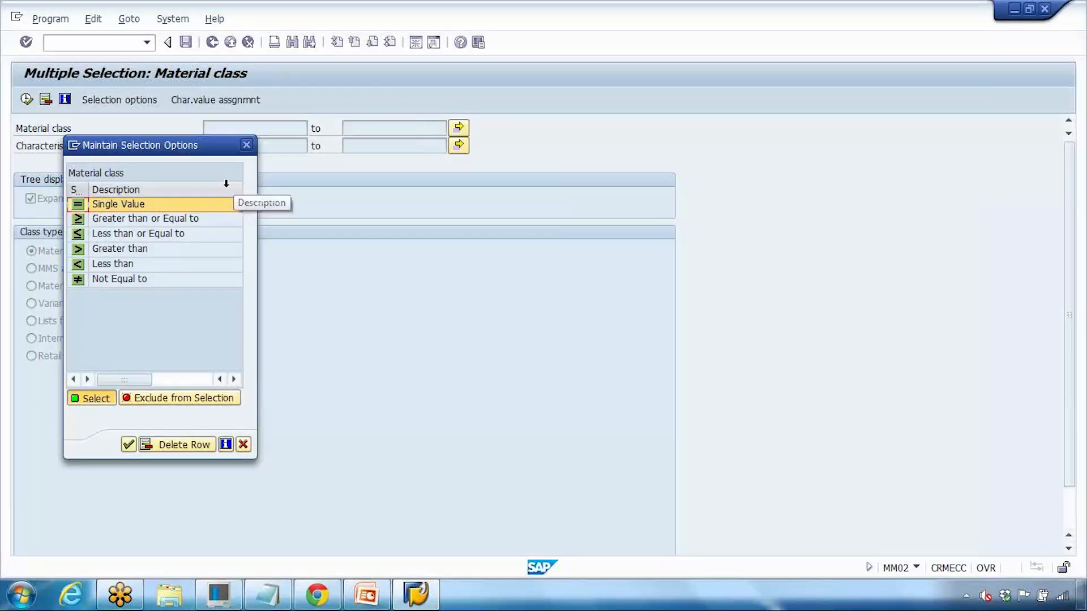
click(246, 145)
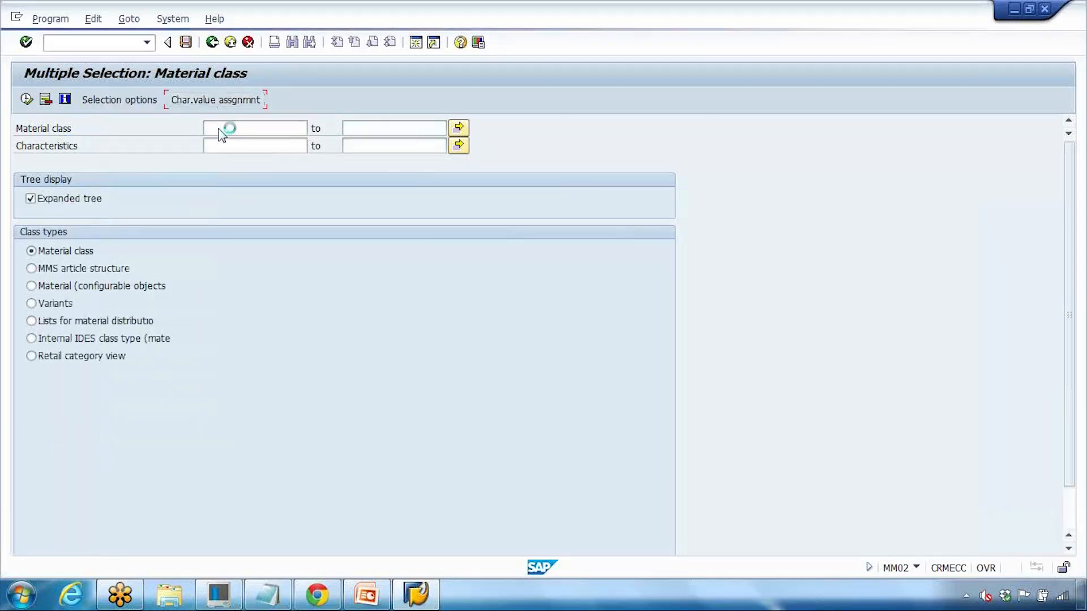
Step: Explore the Edit selection options and the selection screen help
click(54, 21)
mouse_move(92, 26)
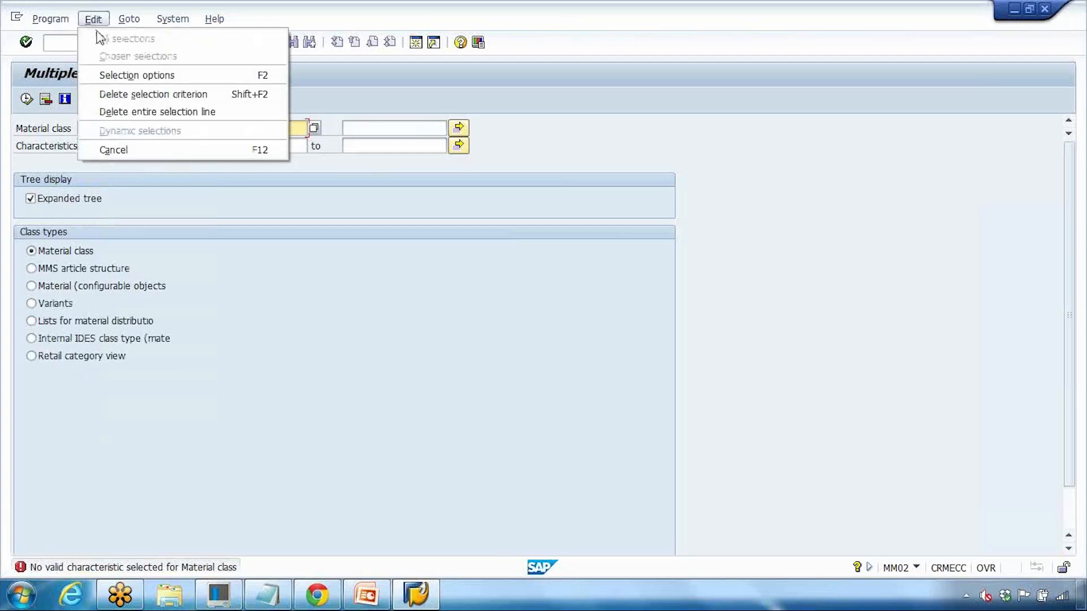
click(120, 74)
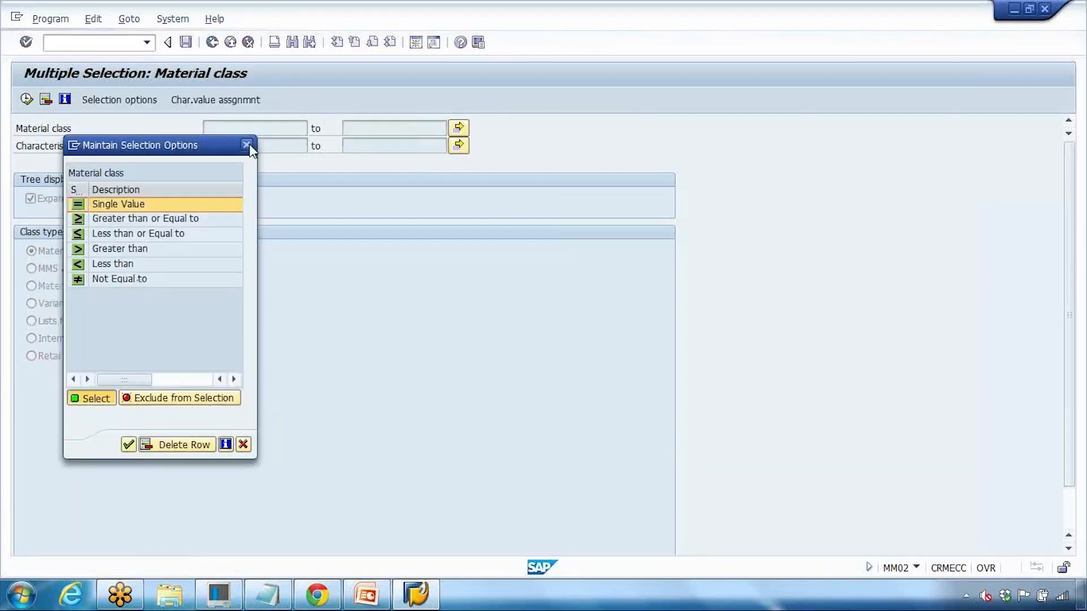
click(247, 145)
click(131, 21)
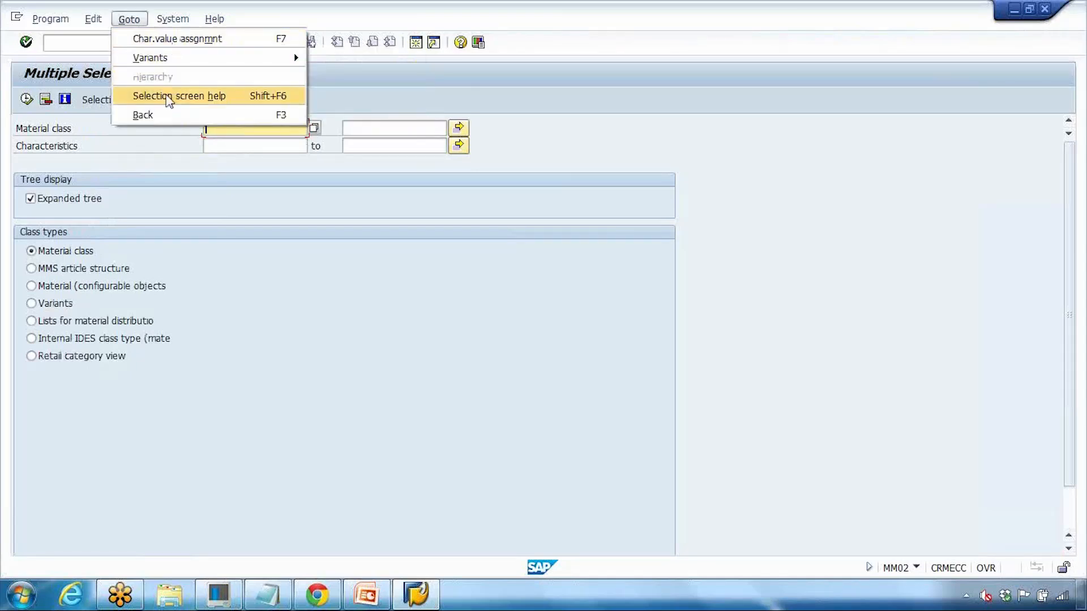
click(170, 96)
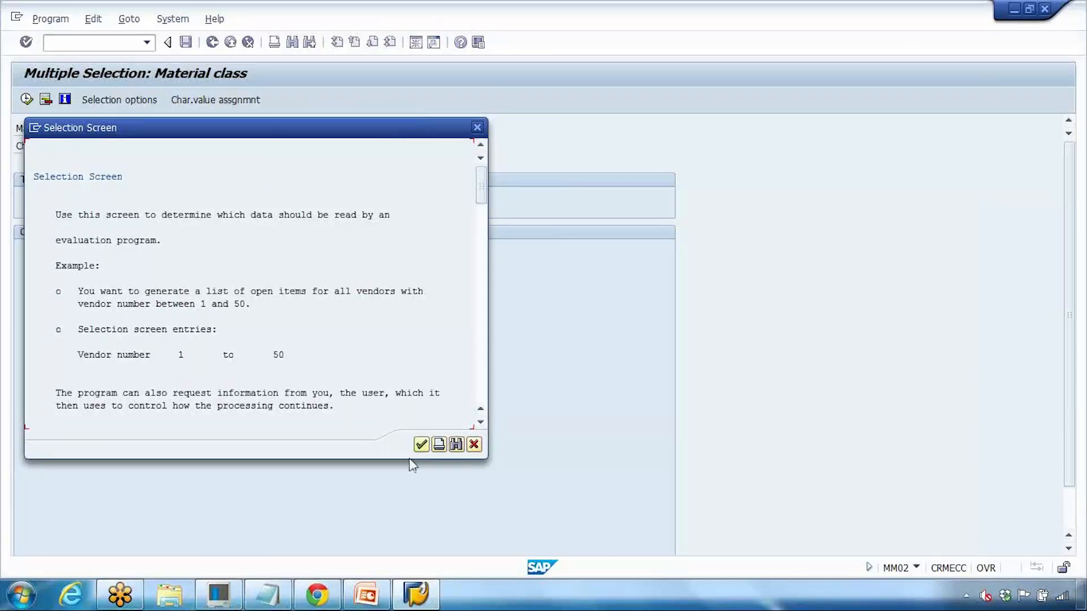
click(130, 20)
mouse_move(100, 24)
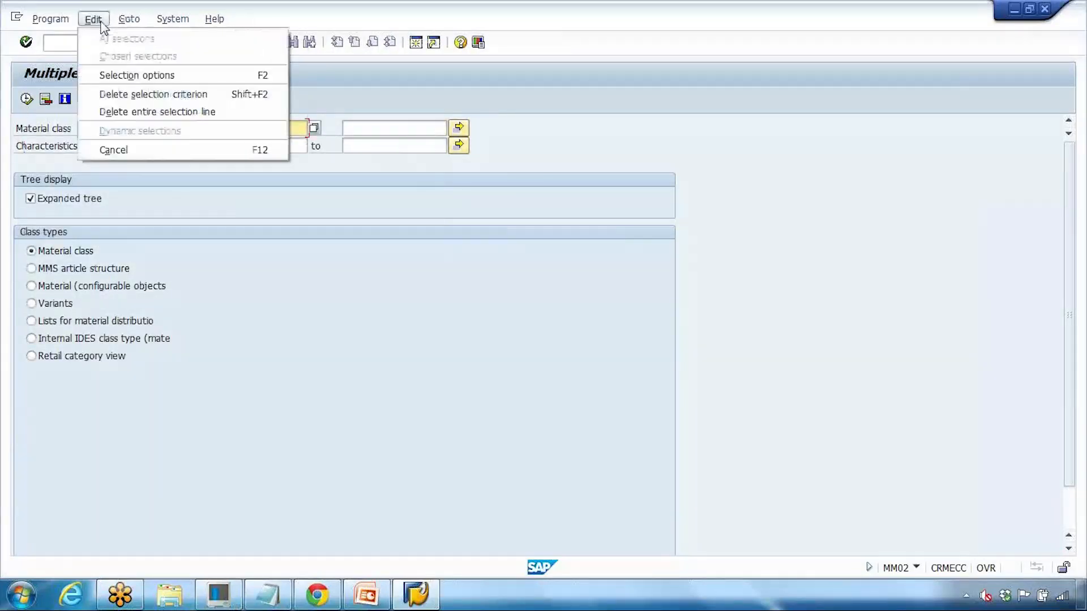
click(131, 111)
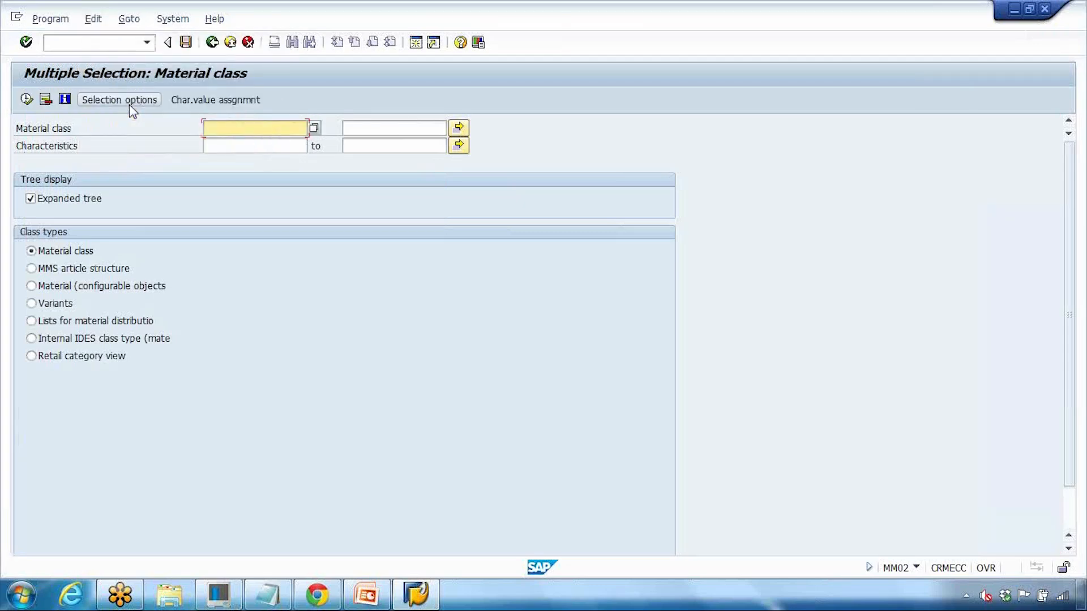
Step: Browse the Goto variant options, then clear the message and refresh the empty criteria
click(172, 19)
mouse_move(142, 28)
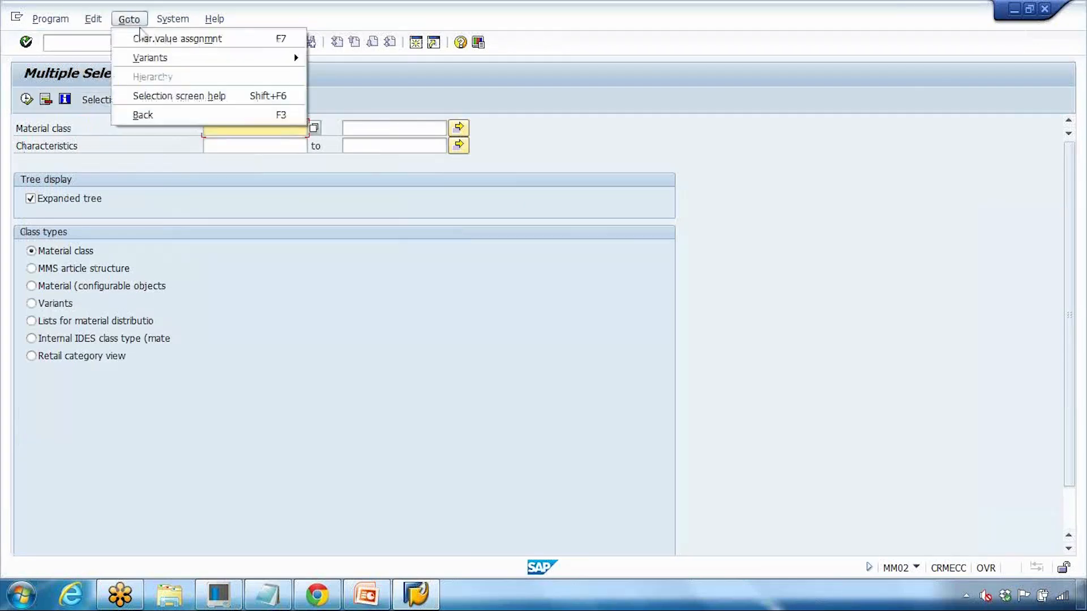
mouse_move(143, 58)
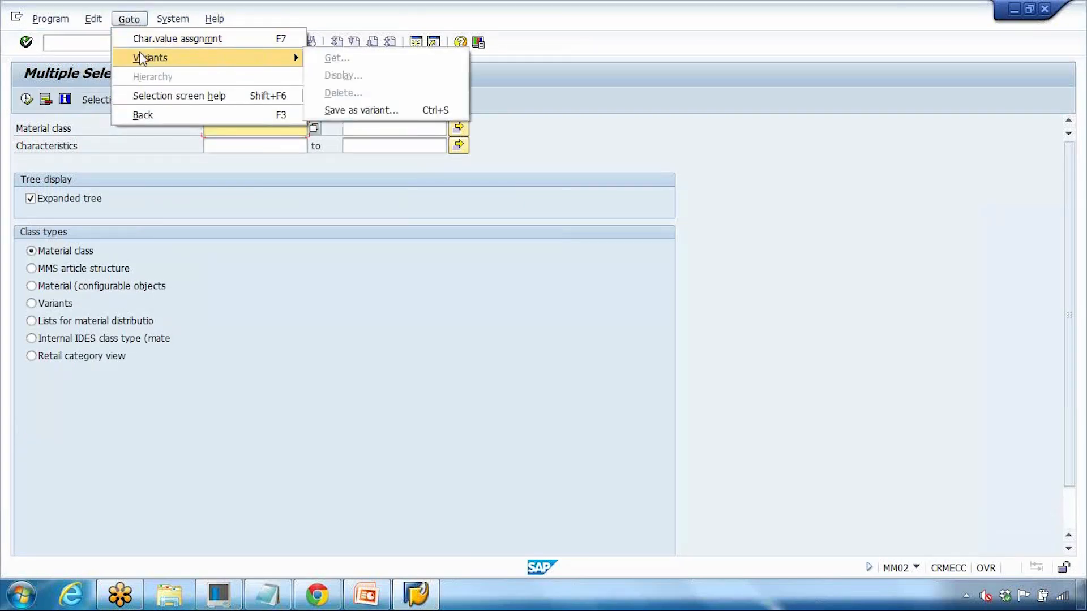
click(152, 38)
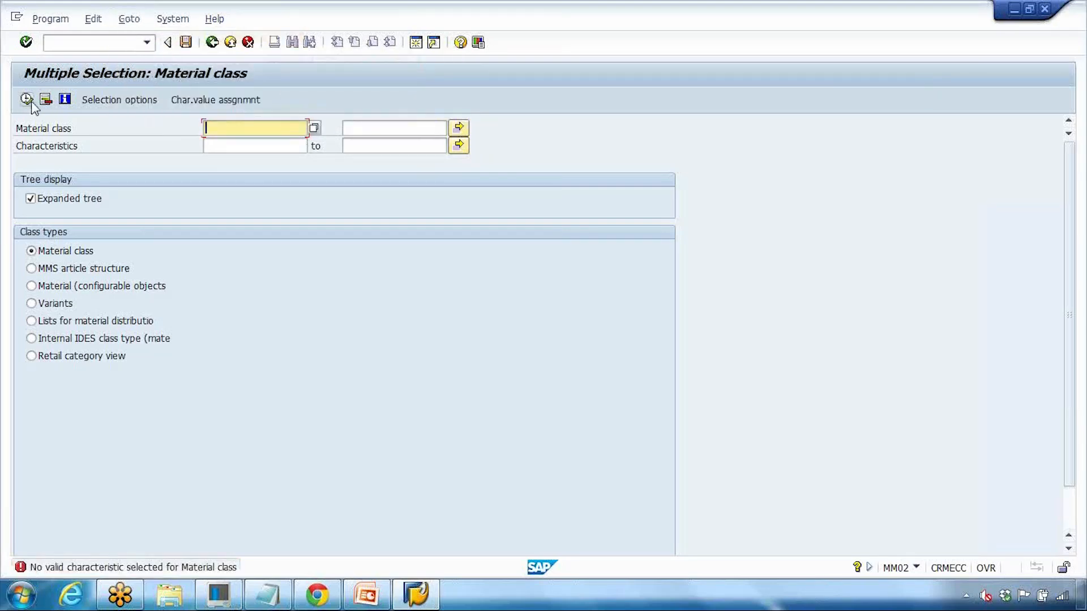
click(48, 103)
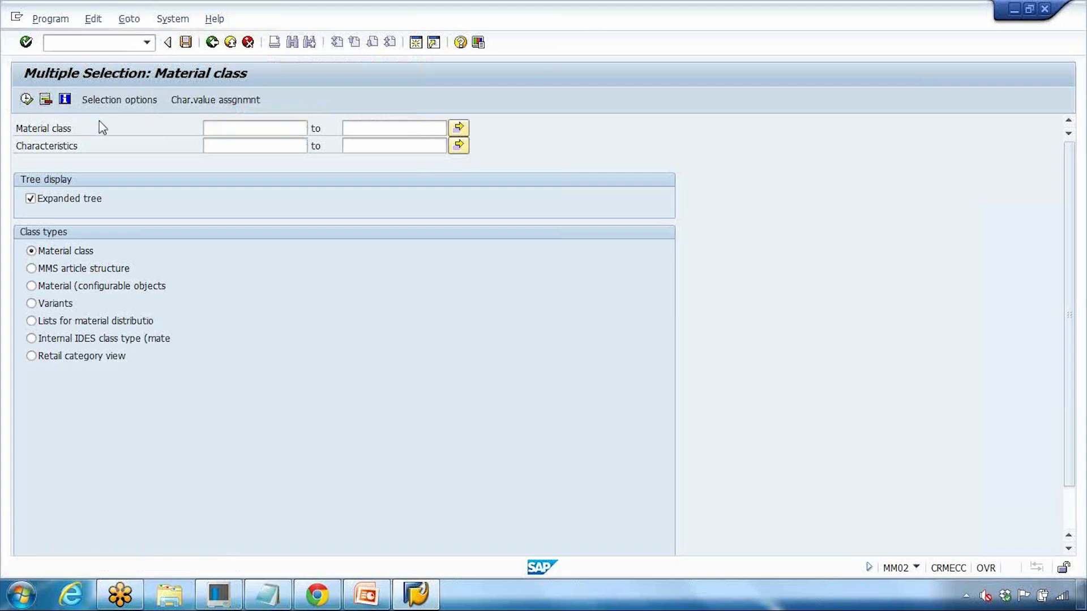
Step: Go back, list materials by number and description, and dismiss the 500-entry hit list
click(215, 47)
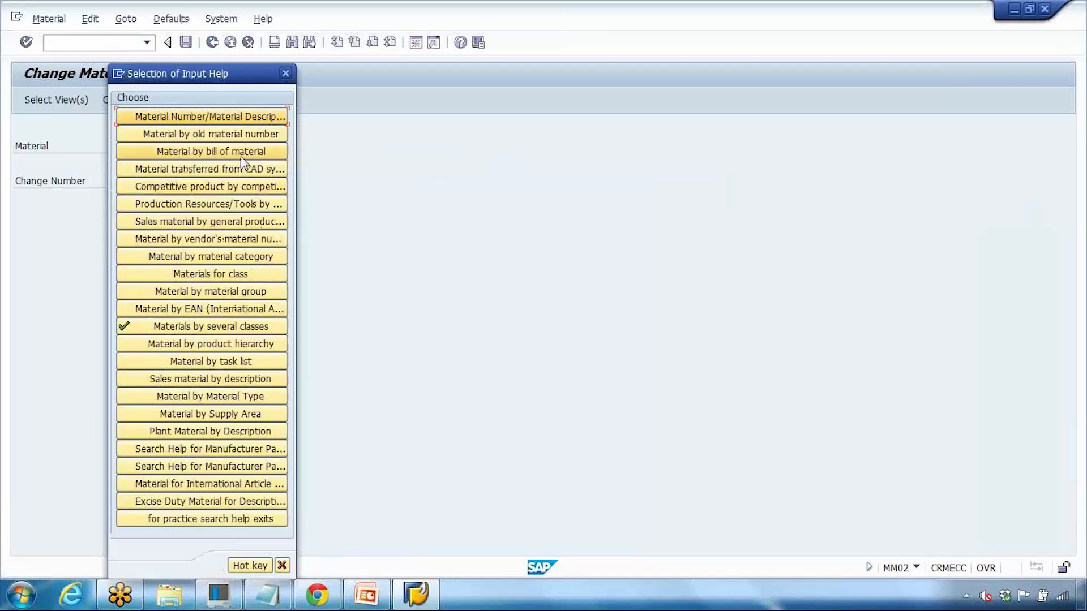
click(246, 120)
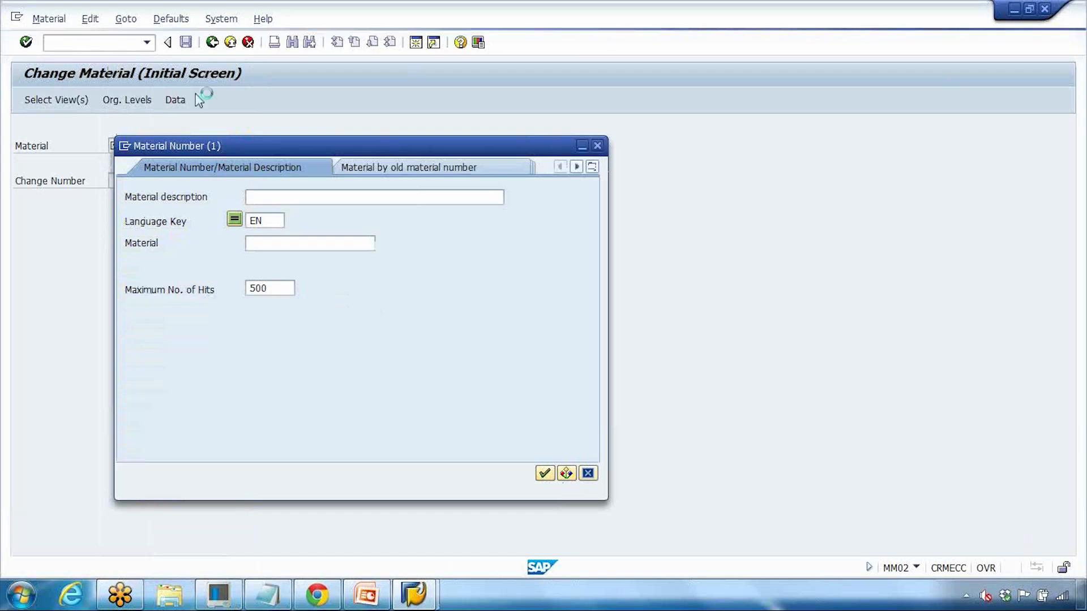
click(451, 165)
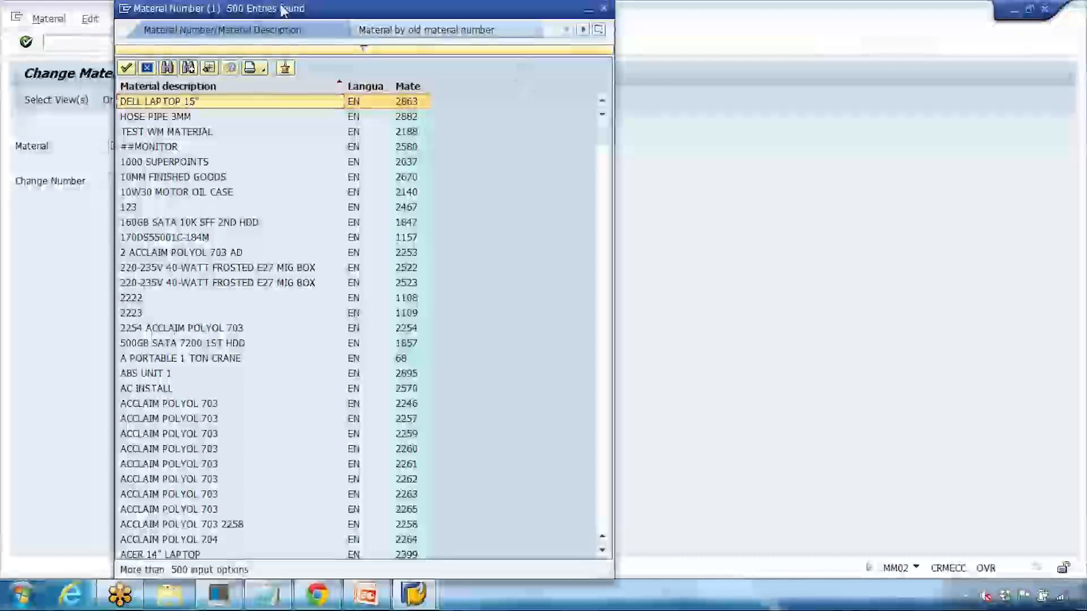
click(148, 67)
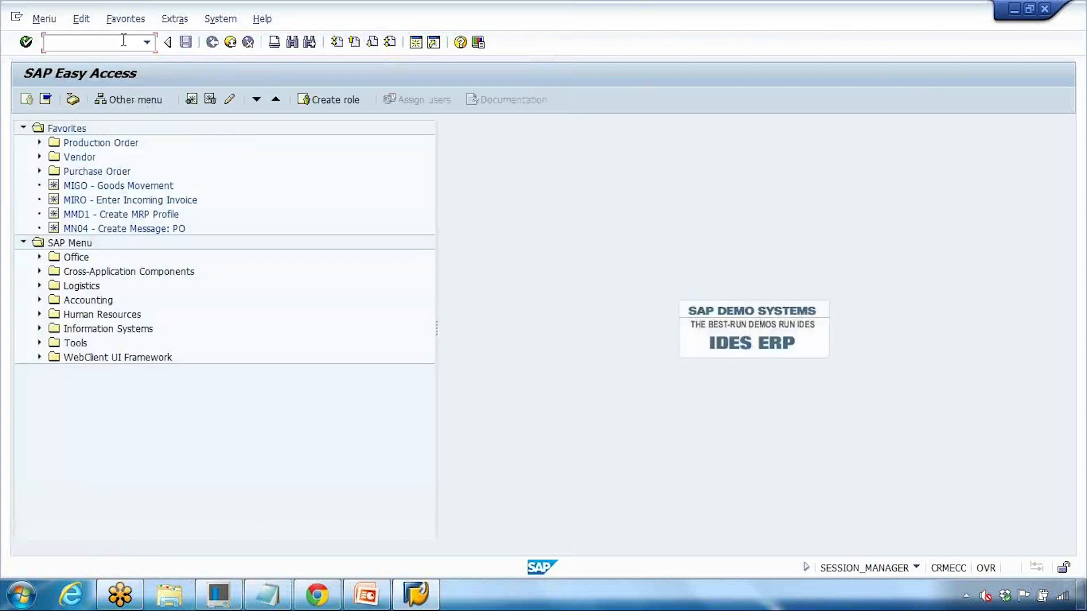
Step: Run MM02, open the Material search help, and keep the Material Number/Material Description tab
text(2)
key(Return)
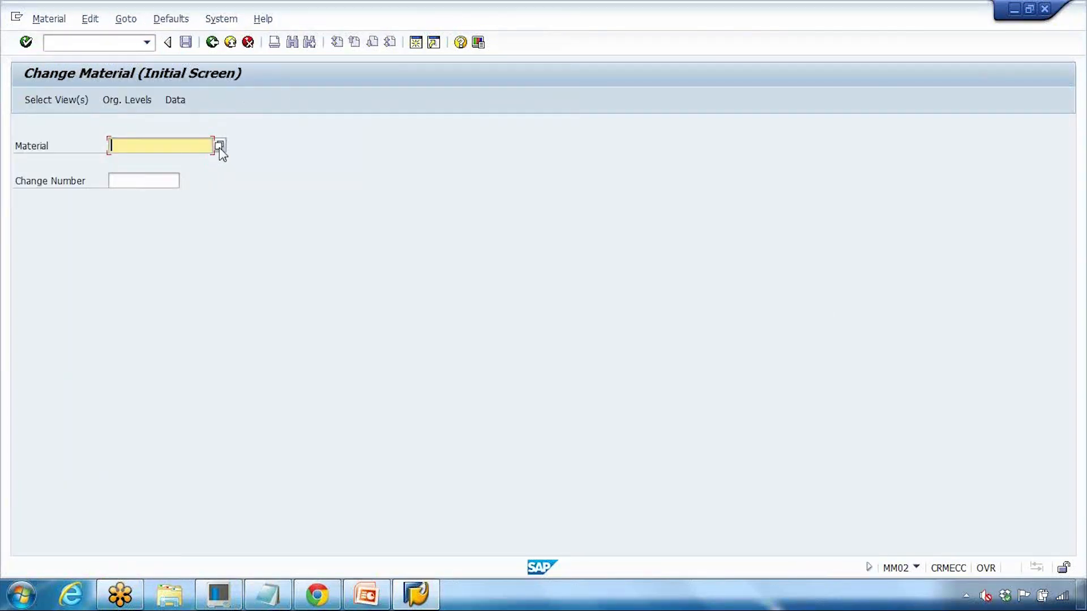
click(219, 146)
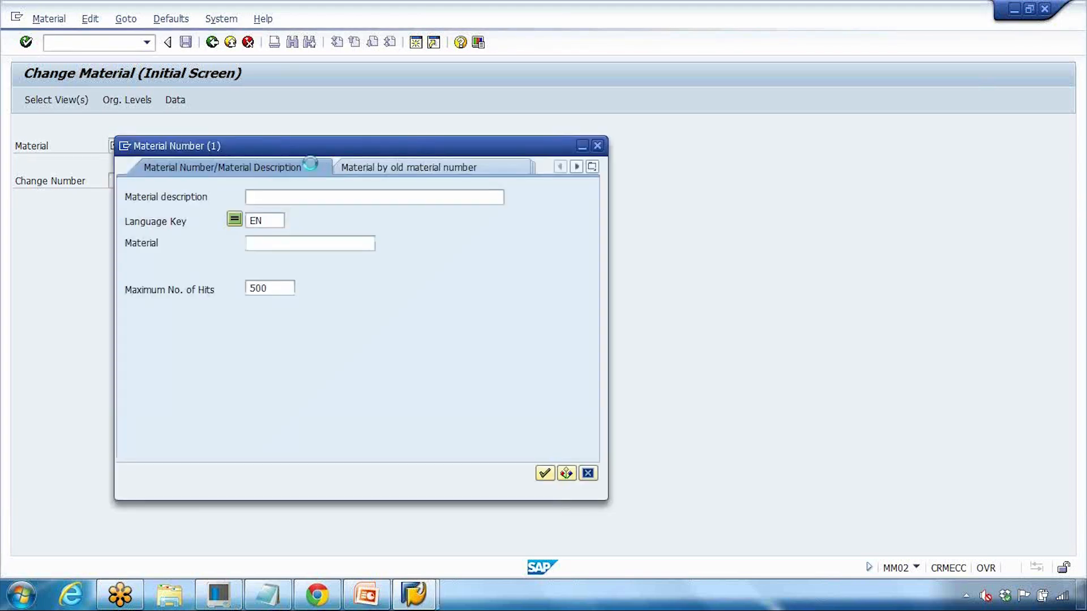
click(256, 245)
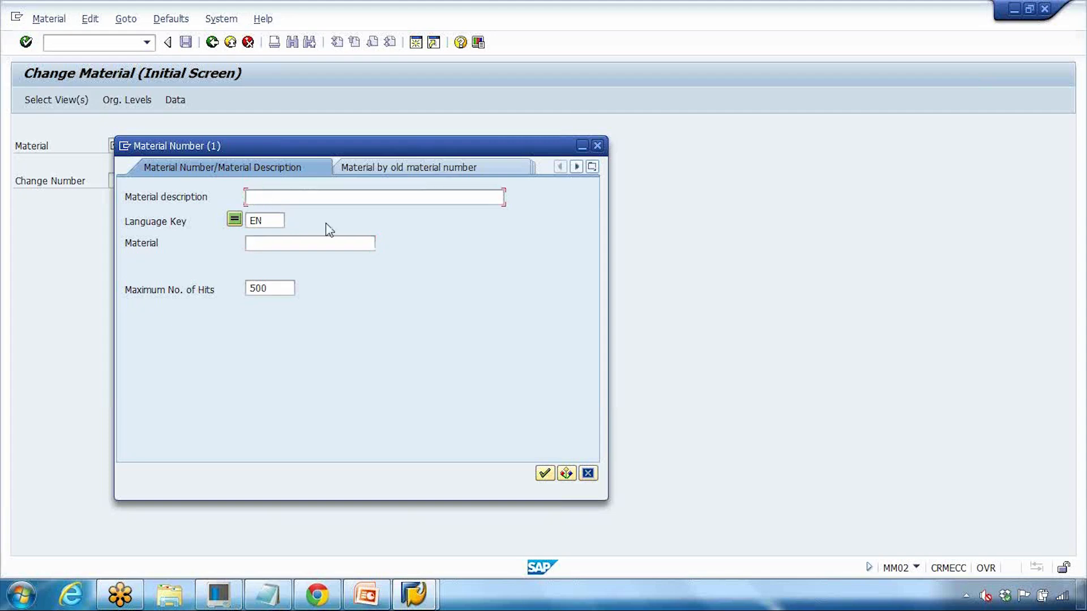
click(593, 168)
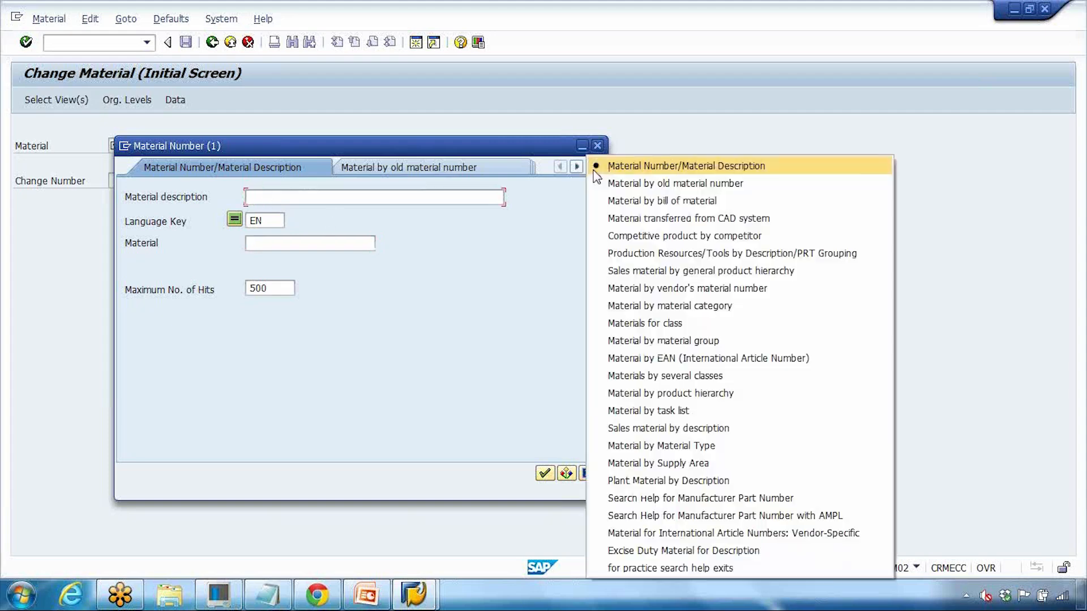
click(594, 170)
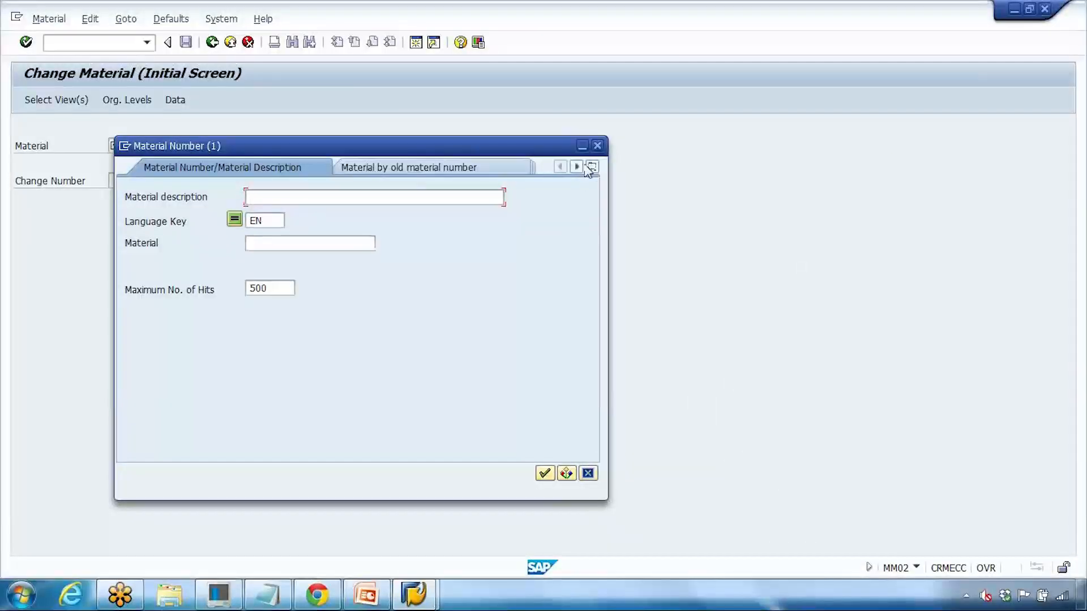
click(593, 168)
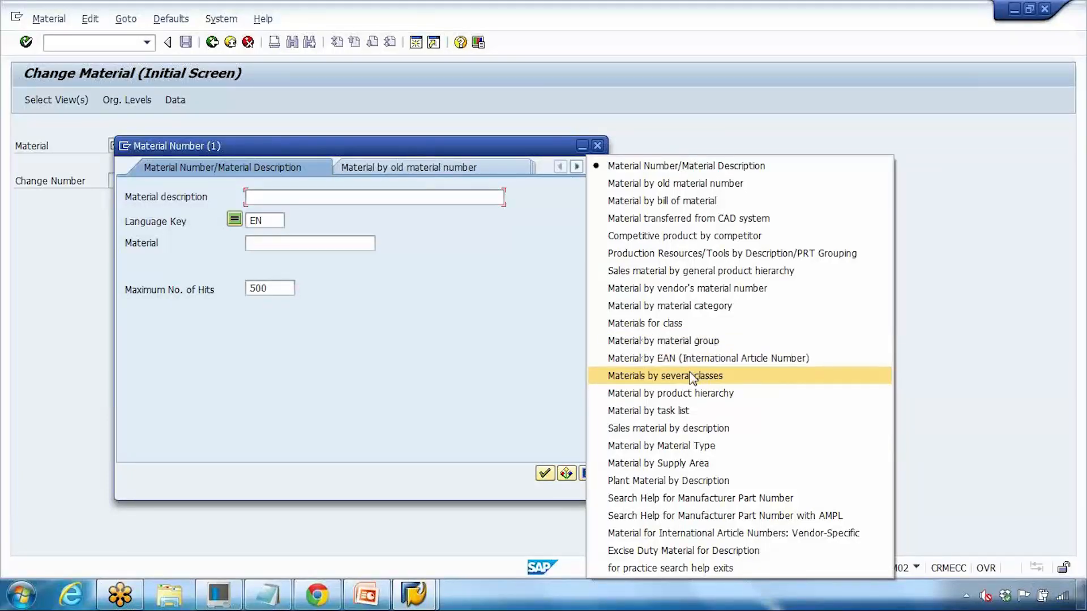
click(681, 166)
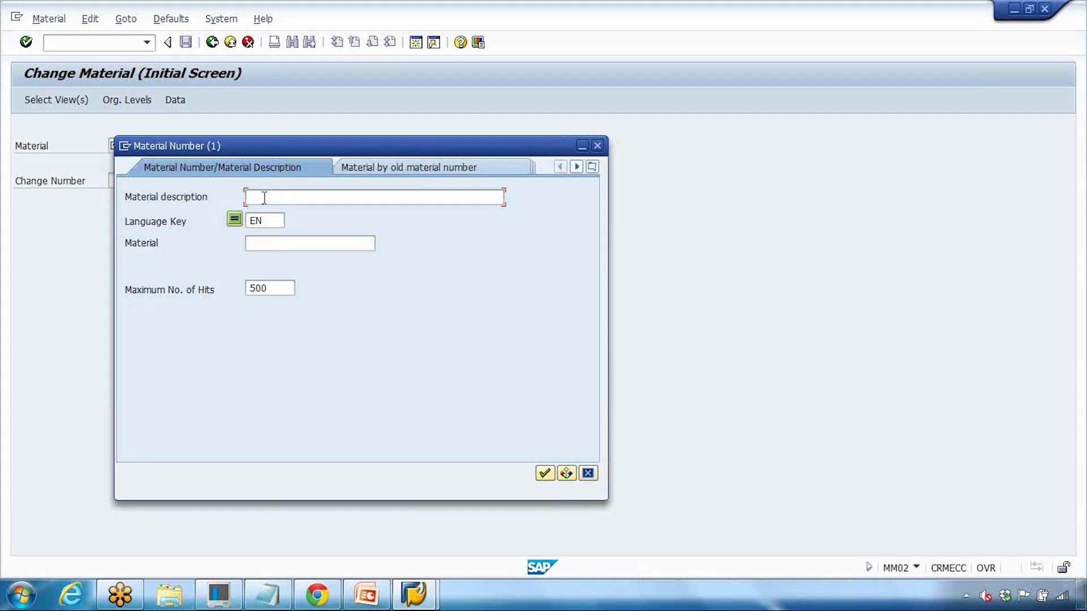
Step: Search for laptop*, review the 20 hits including LAPTOP_GS, and close the list unchosen
click(279, 240)
text(laptop)
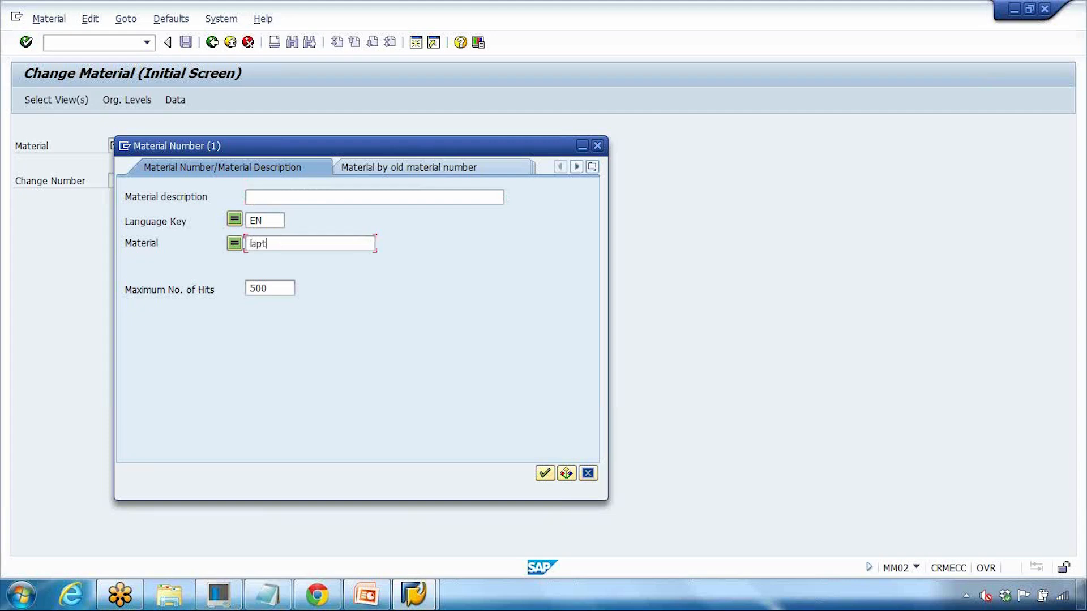
text(*)
key(Return)
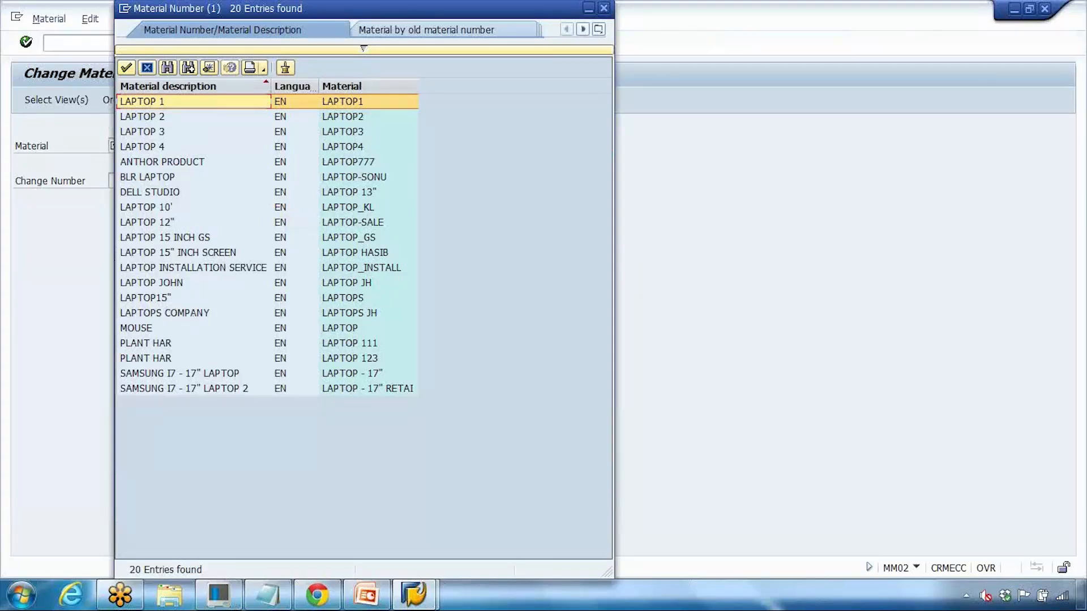
click(367, 240)
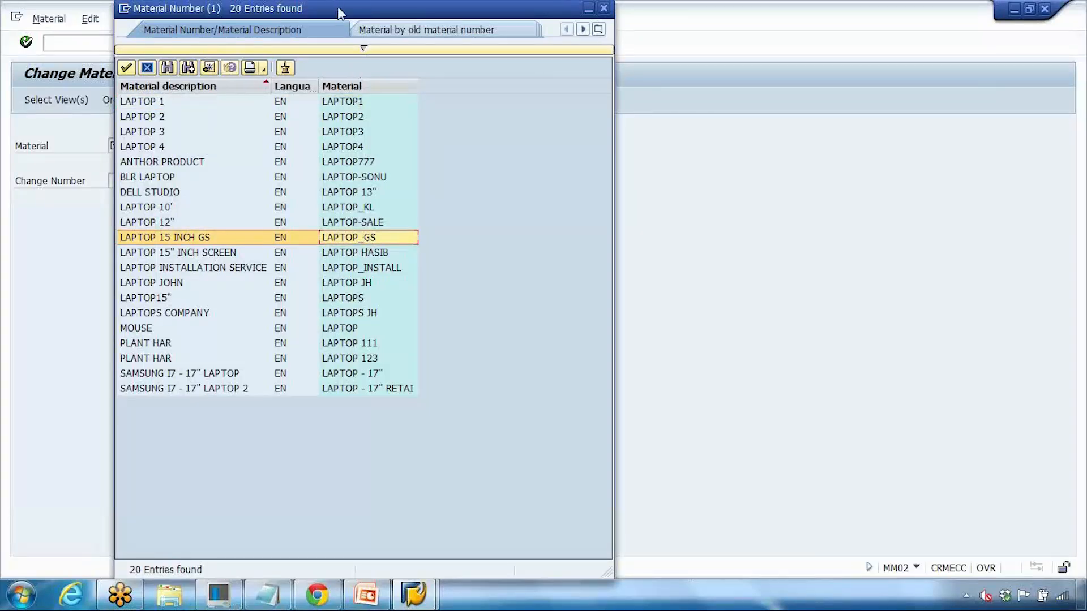
drag(341, 9, 360, 136)
click(575, 115)
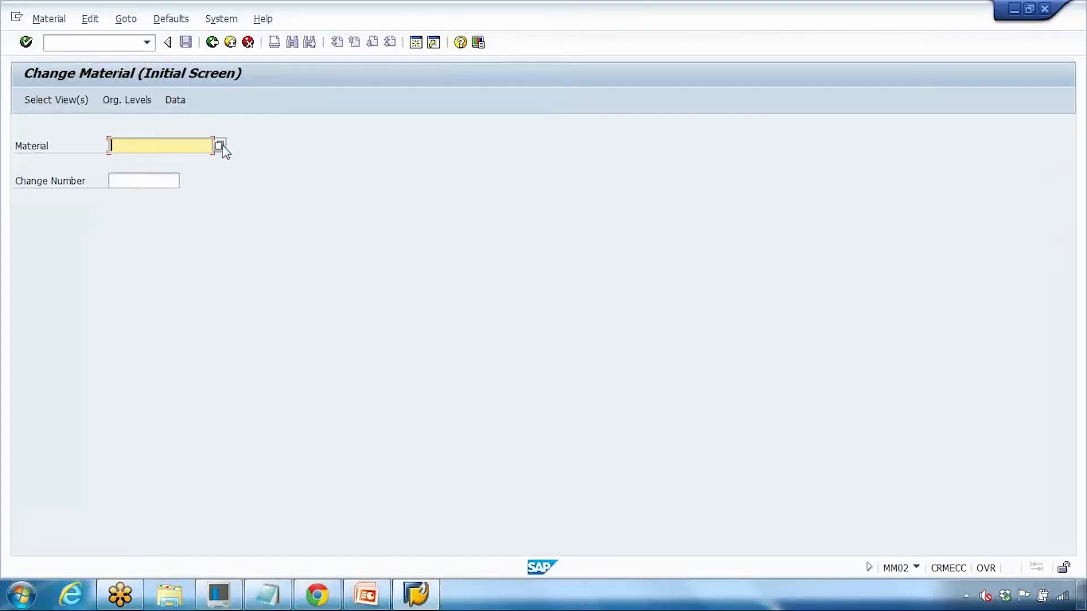
Step: Search the Material search help for descriptions matching laptop*
click(219, 147)
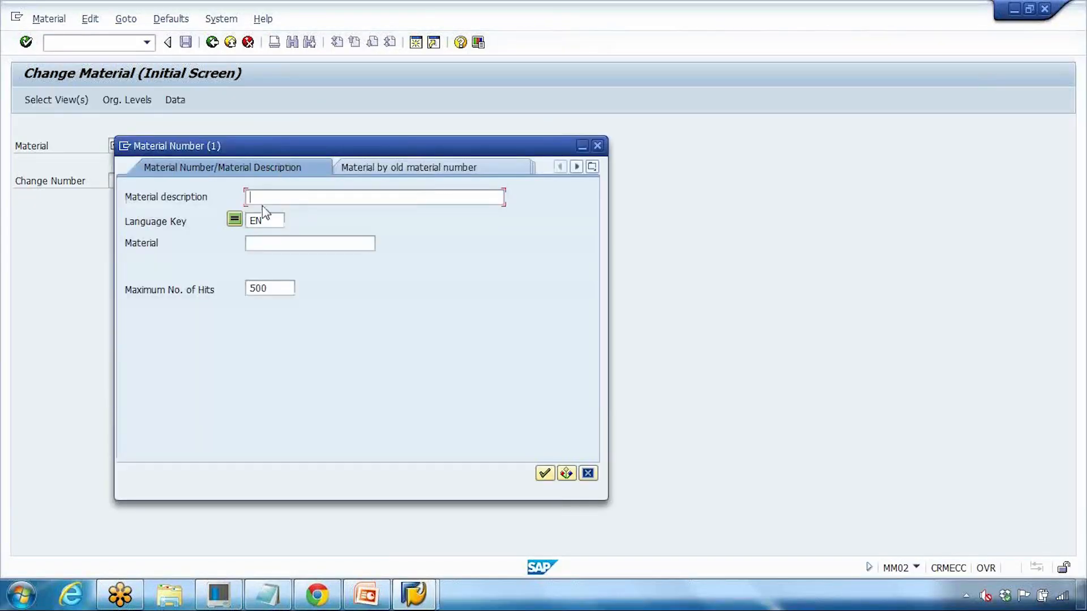
text(laptop*)
key(Return)
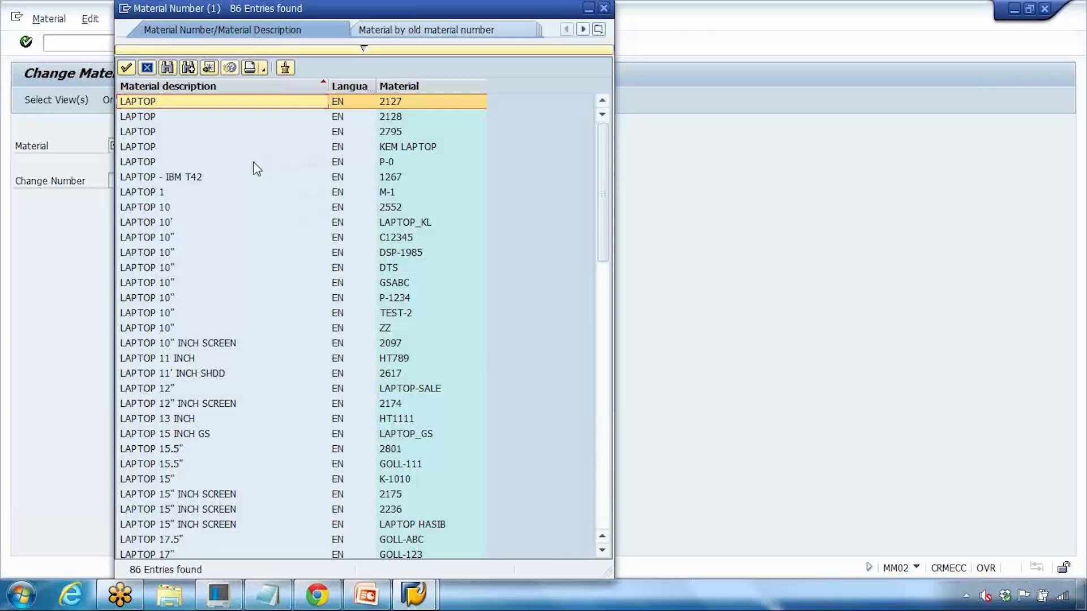
scroll(255, 164, down, 18)
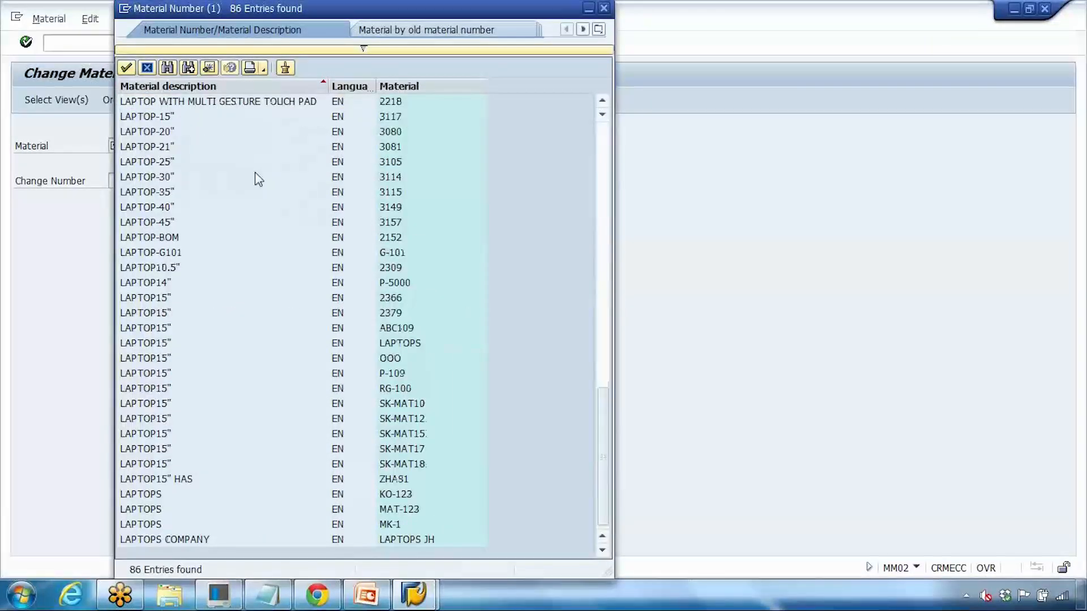
scroll(306, 357, up, 15)
scroll(362, 192, up, 3)
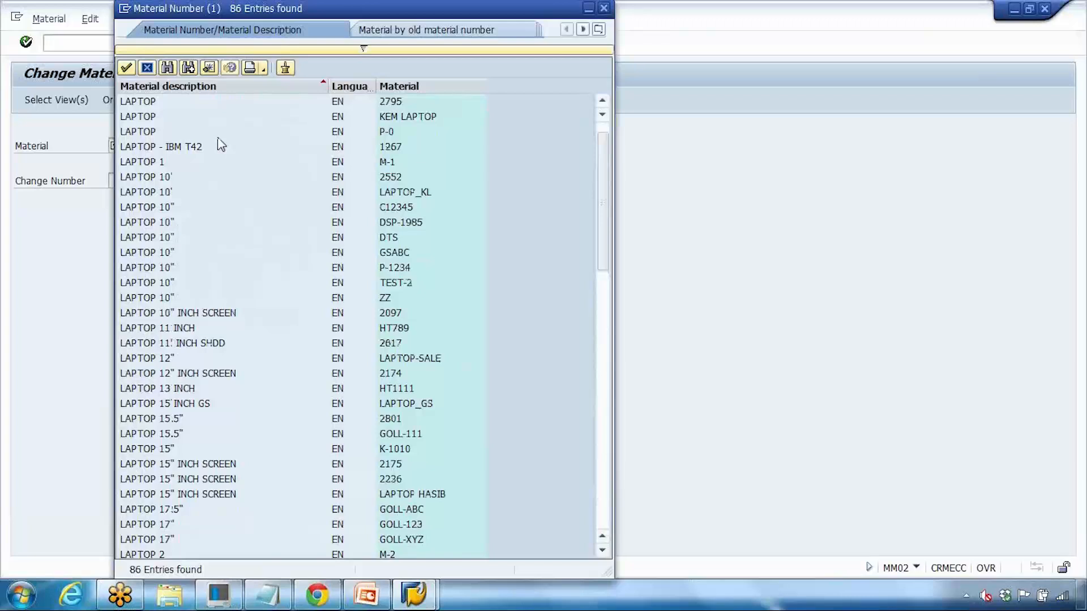
Step: Take LAPTOP_GS from LAPTOP 15 INCH GS into the Material field, cancel view selection, and return to PowerPoint
click(309, 403)
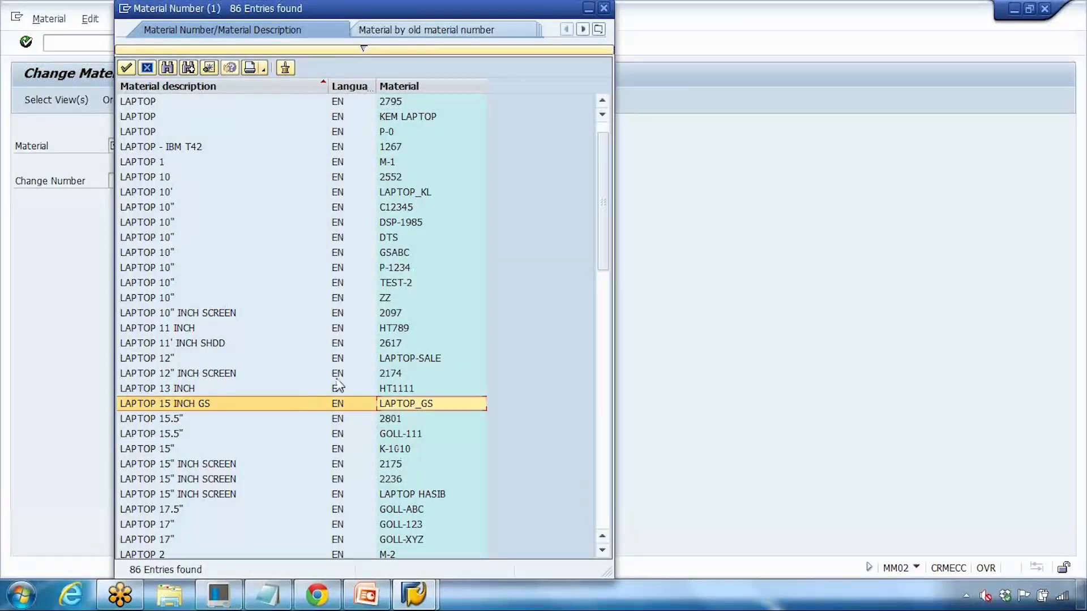
double_click(439, 405)
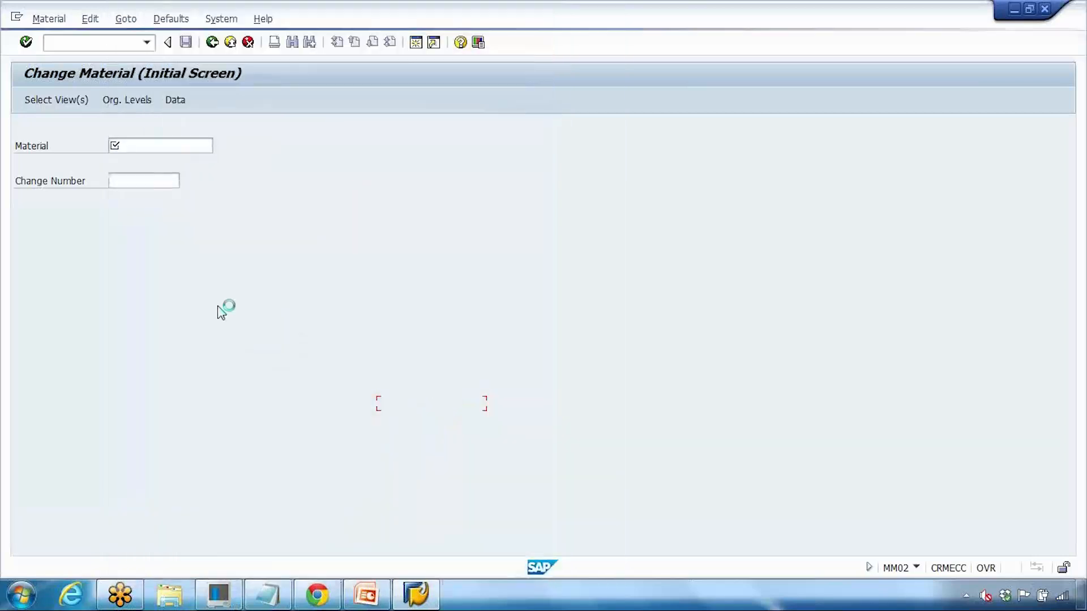
key(Return)
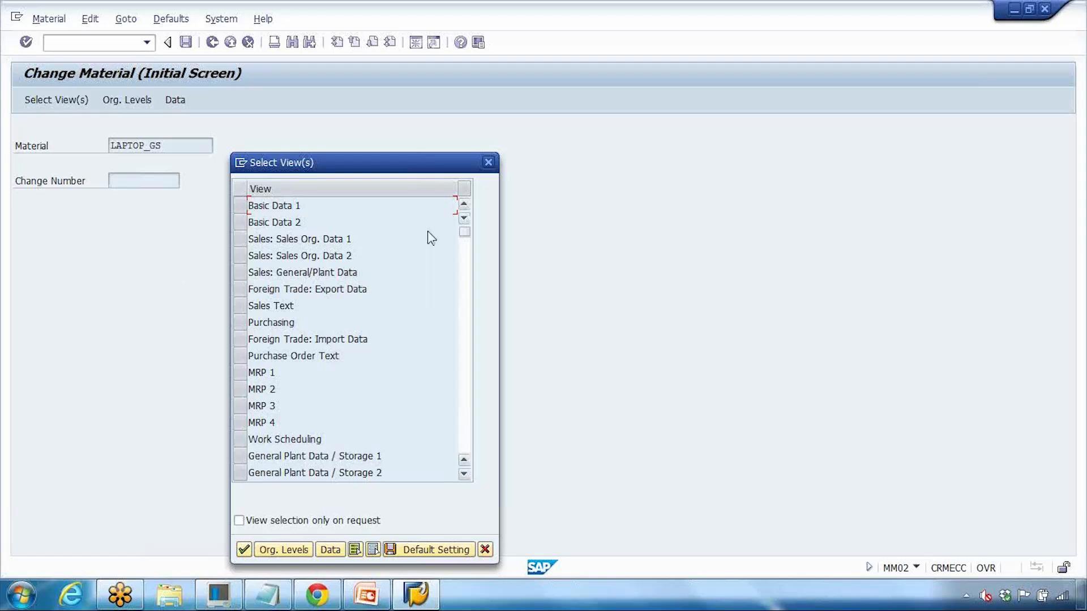
click(488, 163)
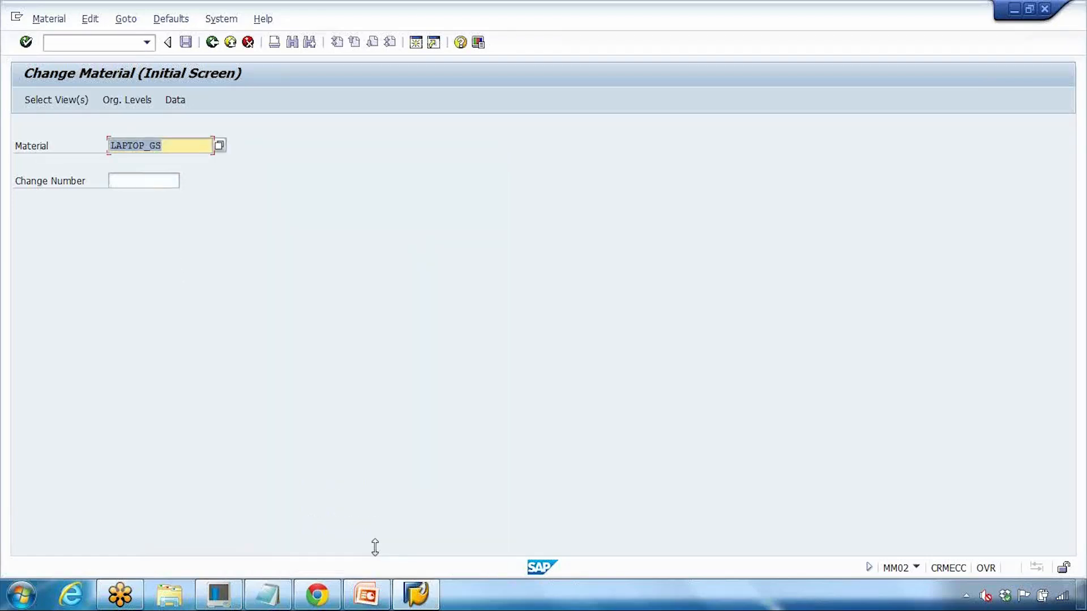
click(366, 594)
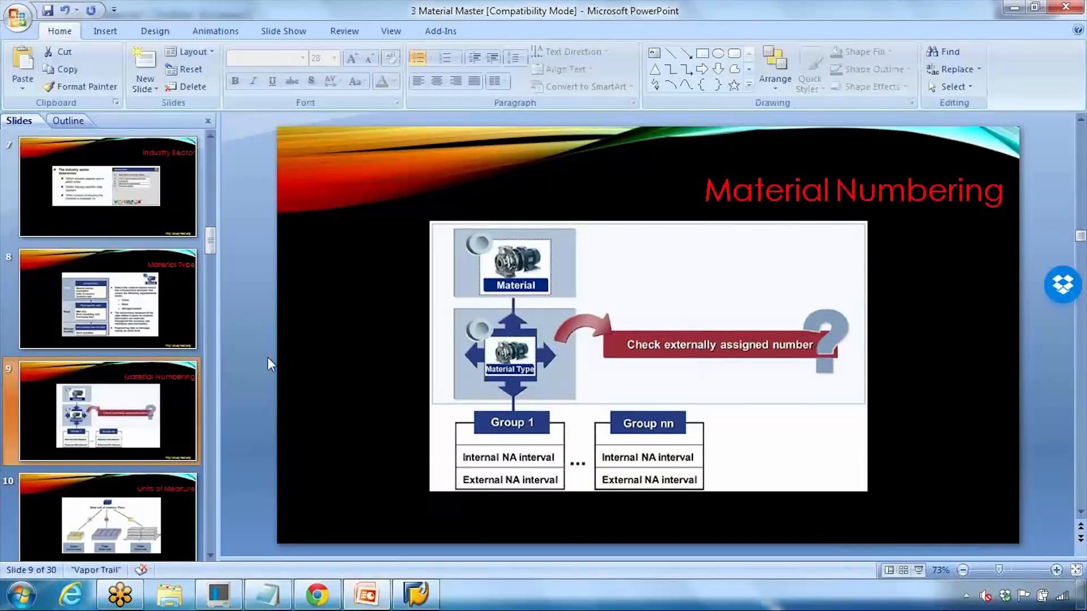
Step: Start the slide show from slide 10, Units of Measure
scroll(194, 514, down, 2)
click(151, 307)
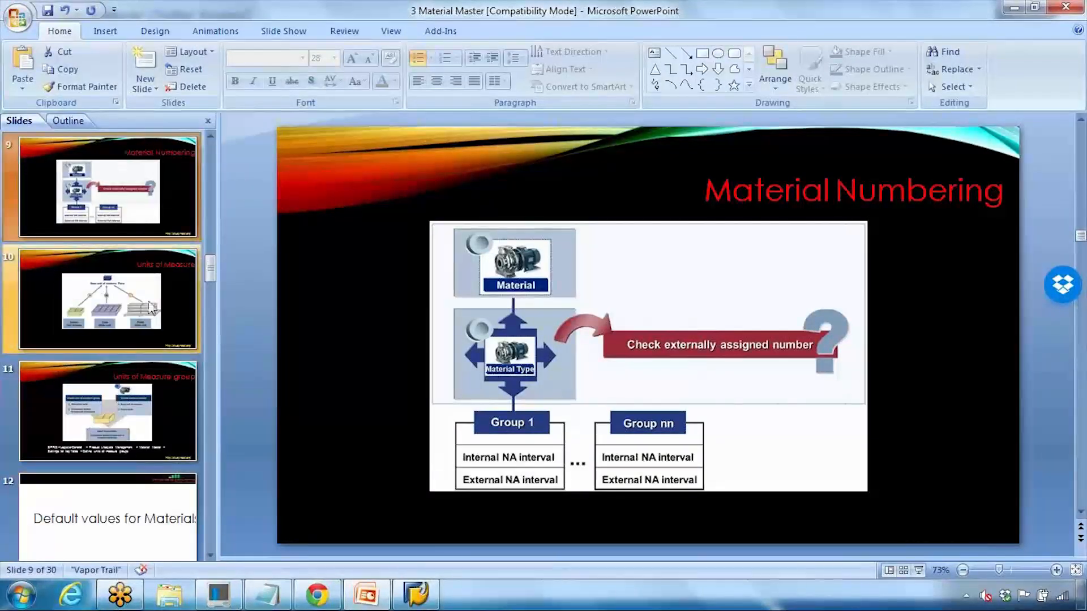
click(918, 570)
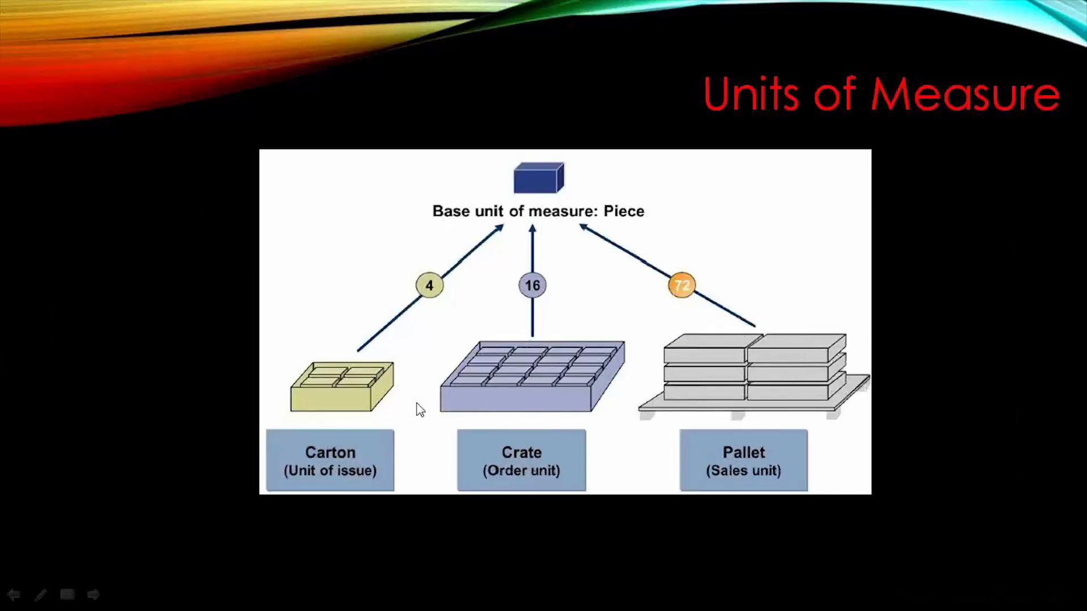
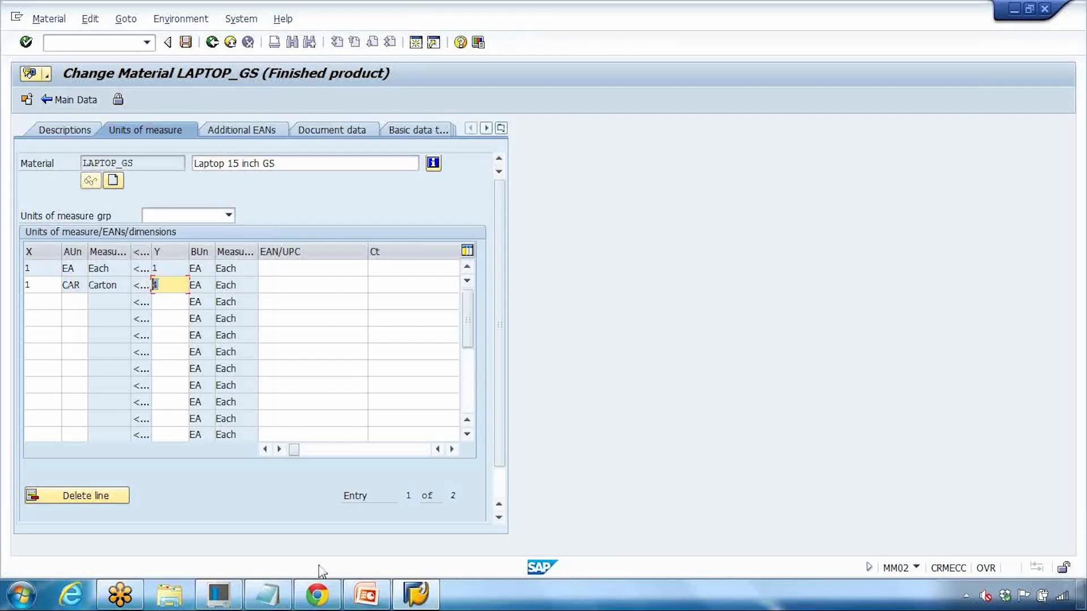
Step: Add a PAL row converting 1 Pallet to 72 Each for LAPTOP_GS and save the material
click(366, 595)
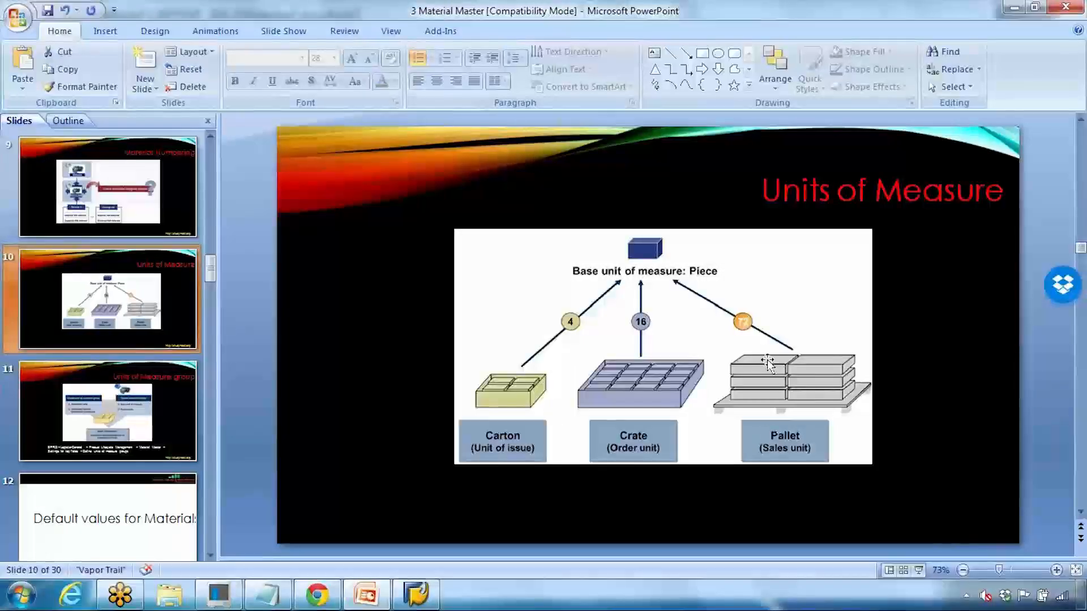
click(366, 594)
click(53, 300)
click(82, 305)
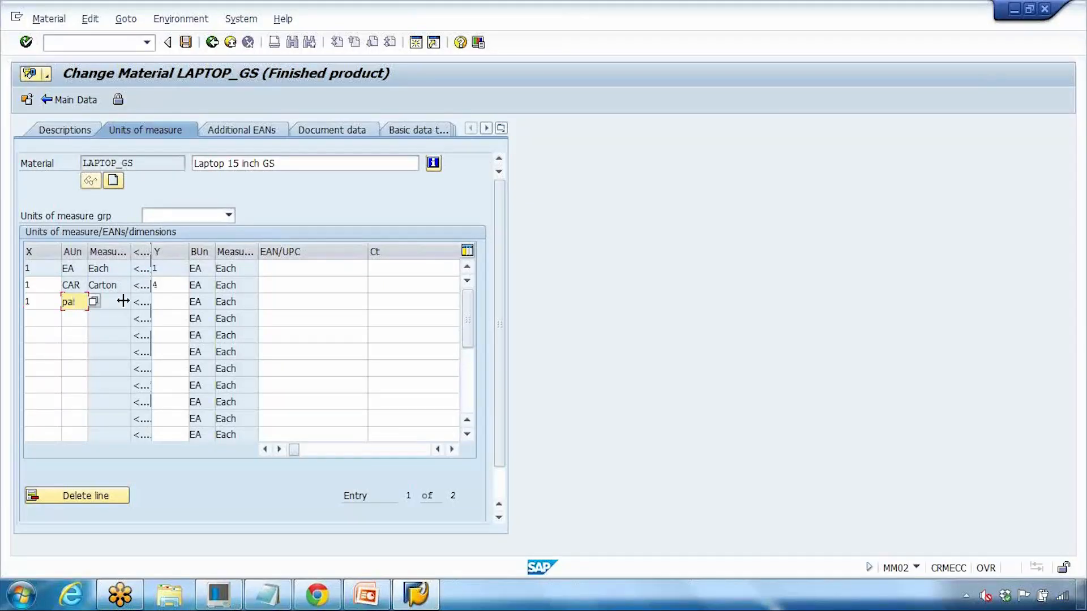
click(176, 302)
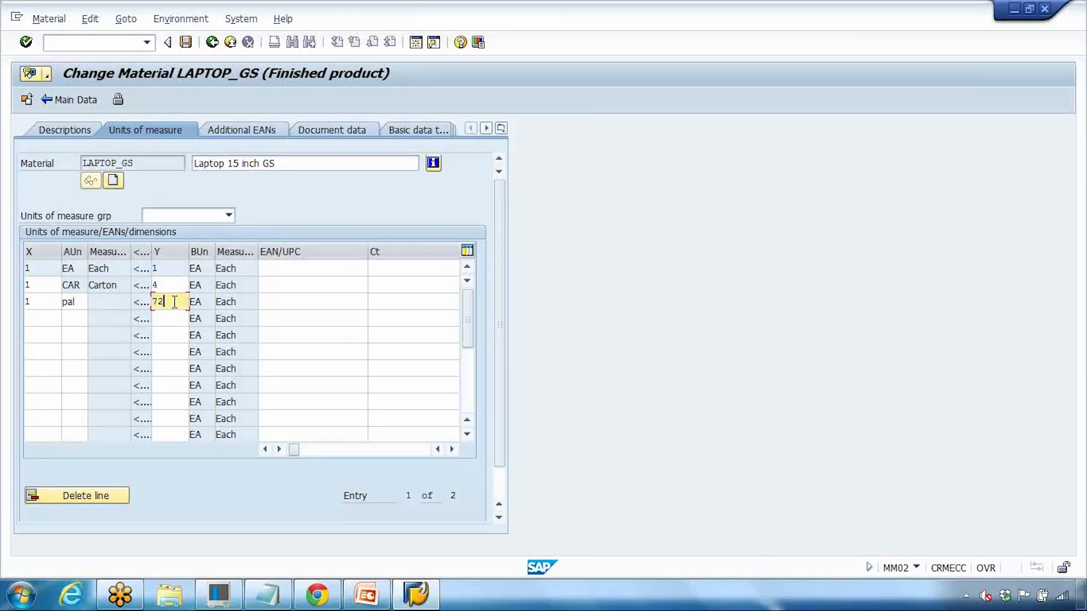
key(Return)
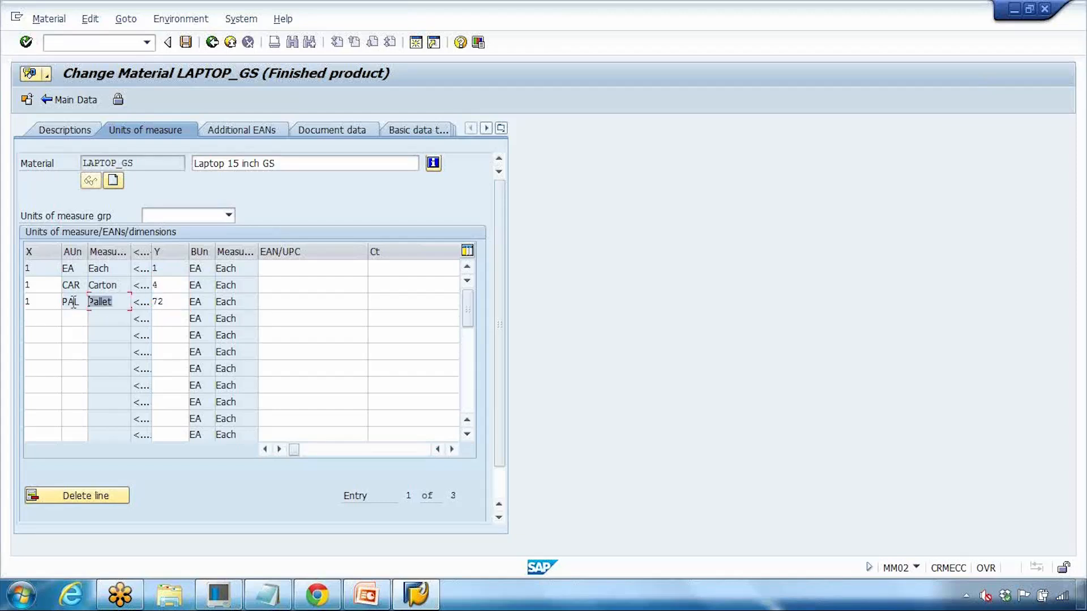
click(178, 303)
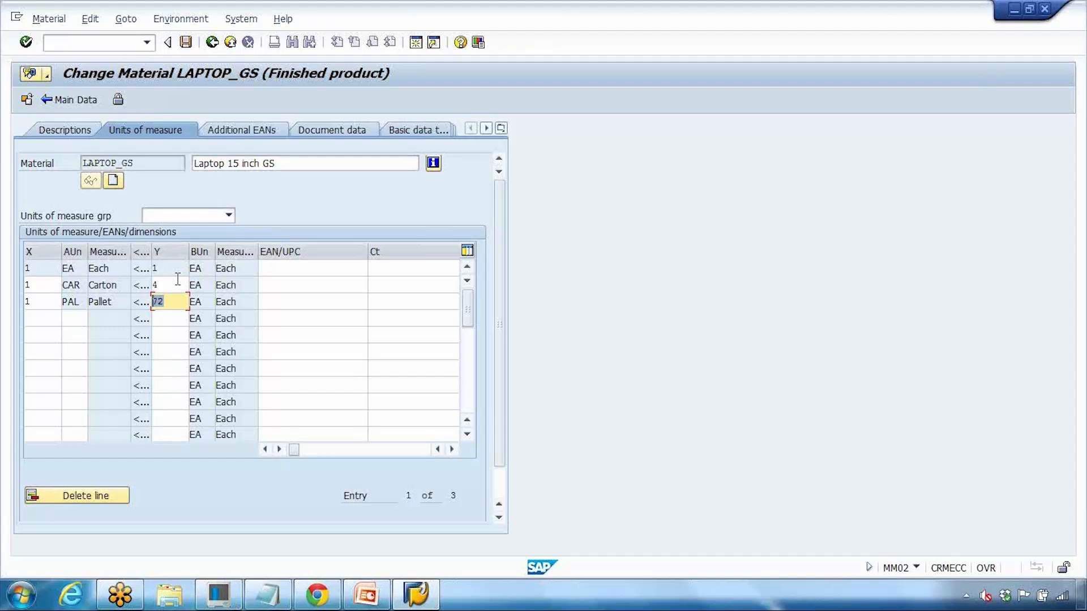
click(186, 42)
key(Return)
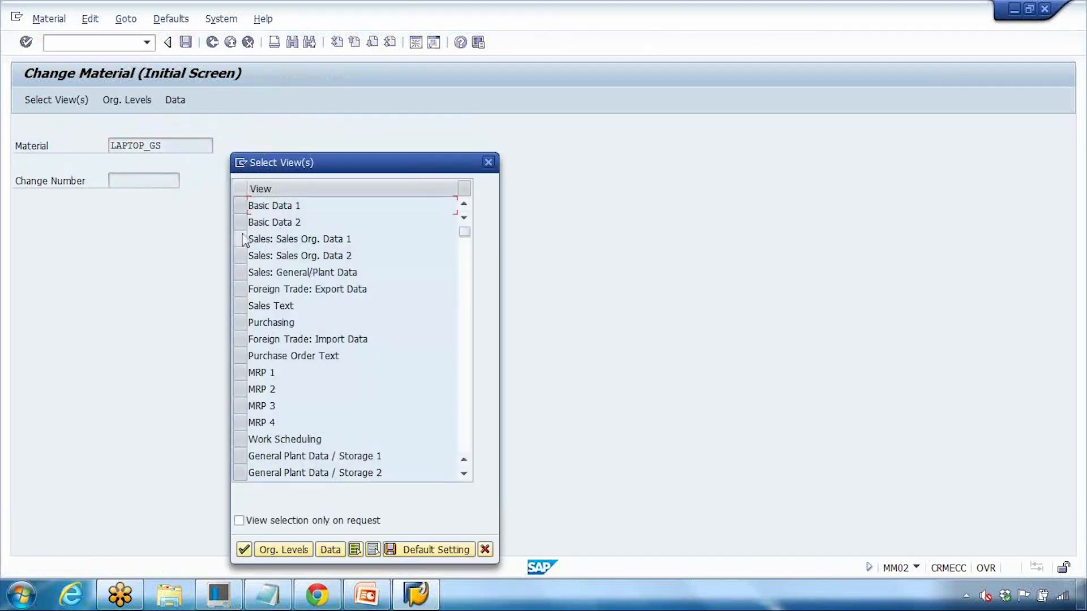
Step: In Basic Data 1 additional data, delete the Carton and Pallet unit rows and save LAPTOP_GS
click(241, 205)
key(Return)
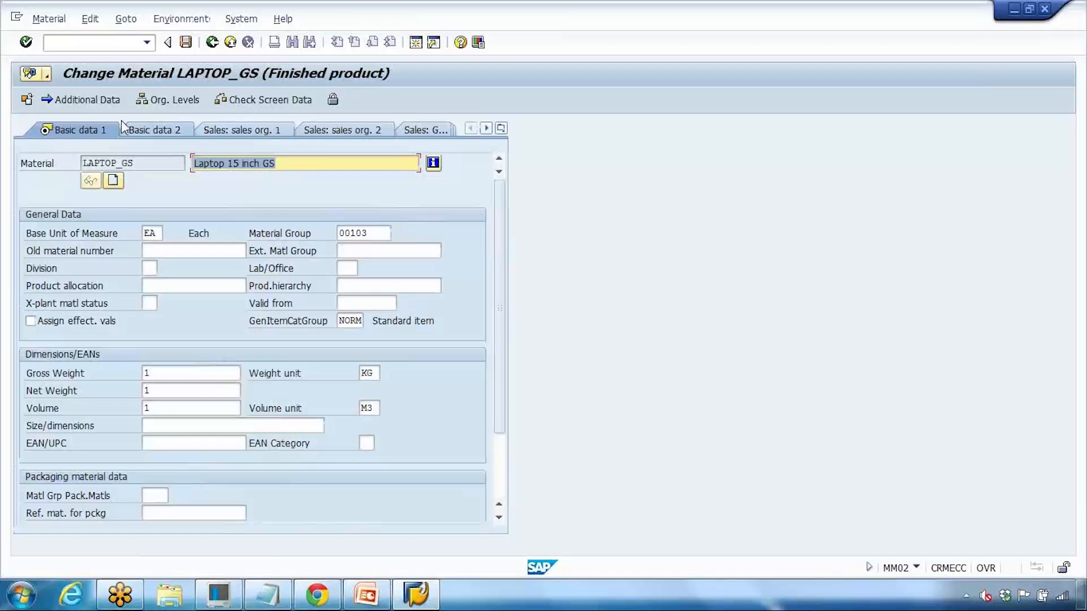
click(88, 99)
click(167, 132)
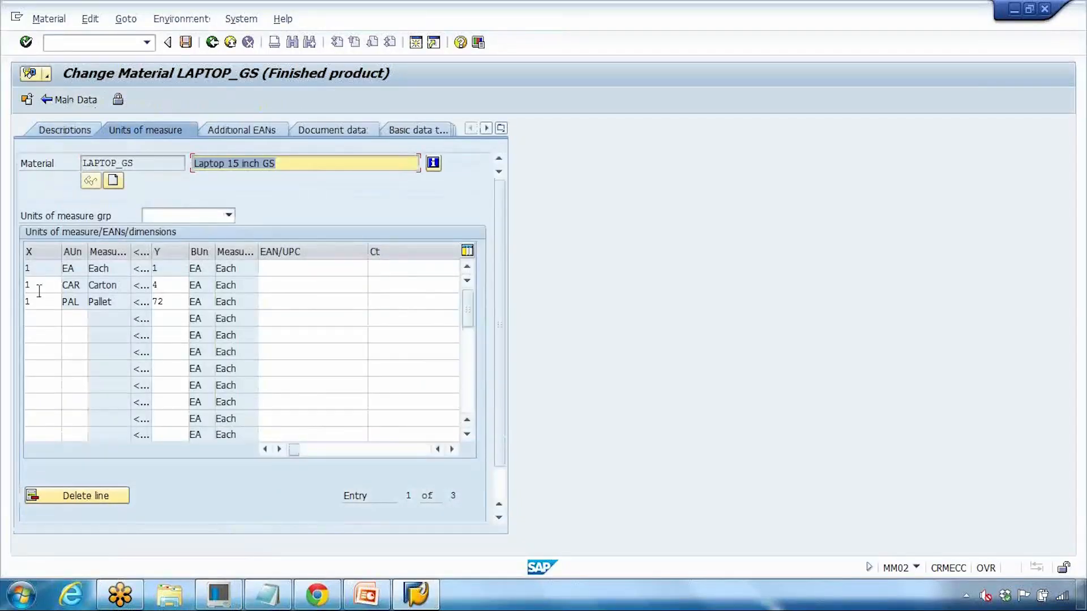
click(40, 286)
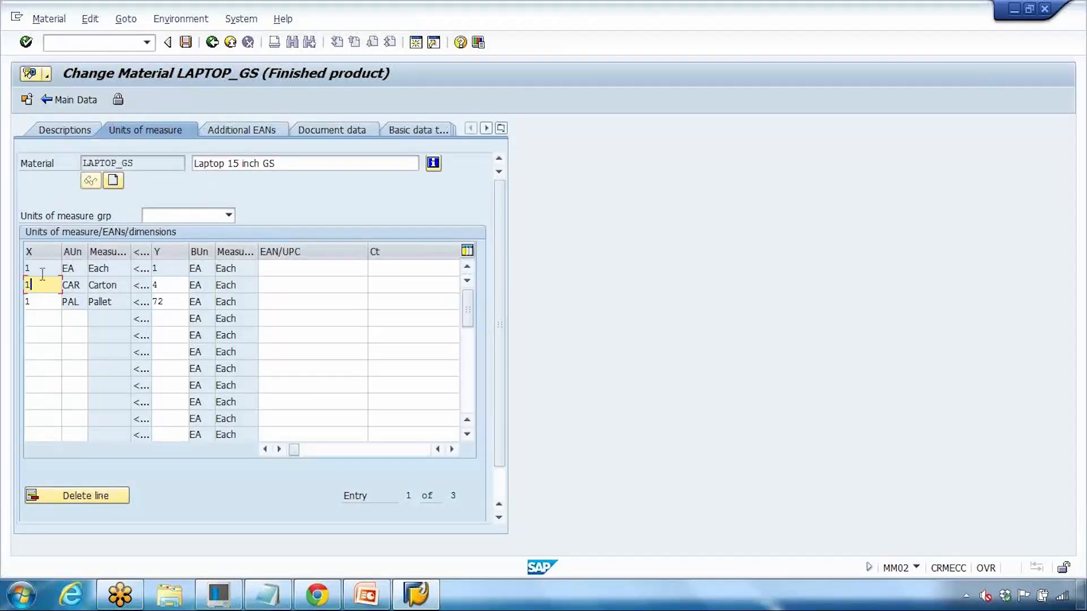
drag(31, 286, 21, 285)
click(107, 496)
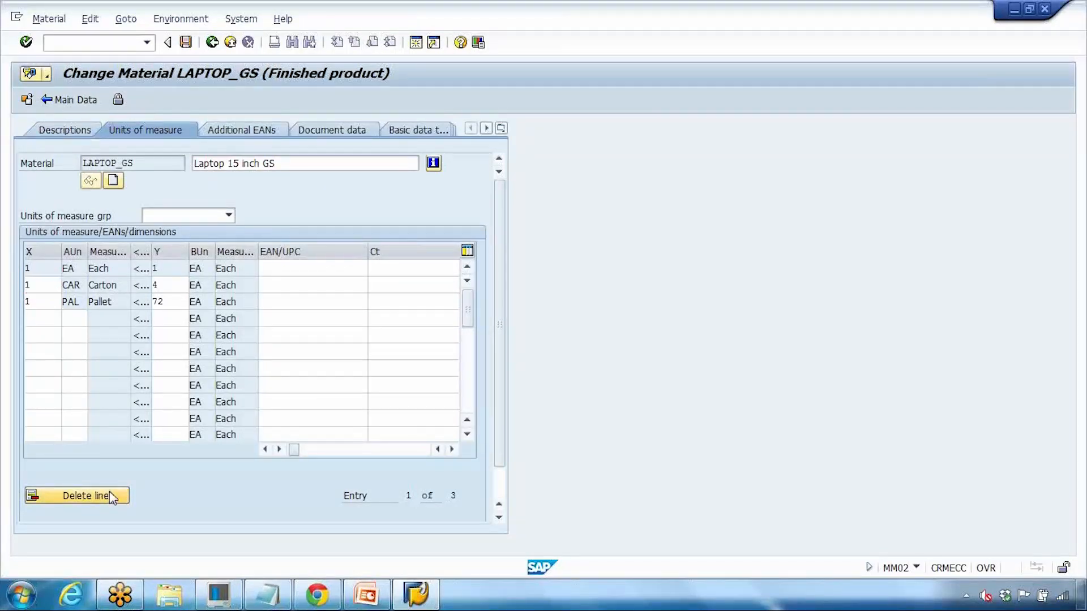
click(41, 284)
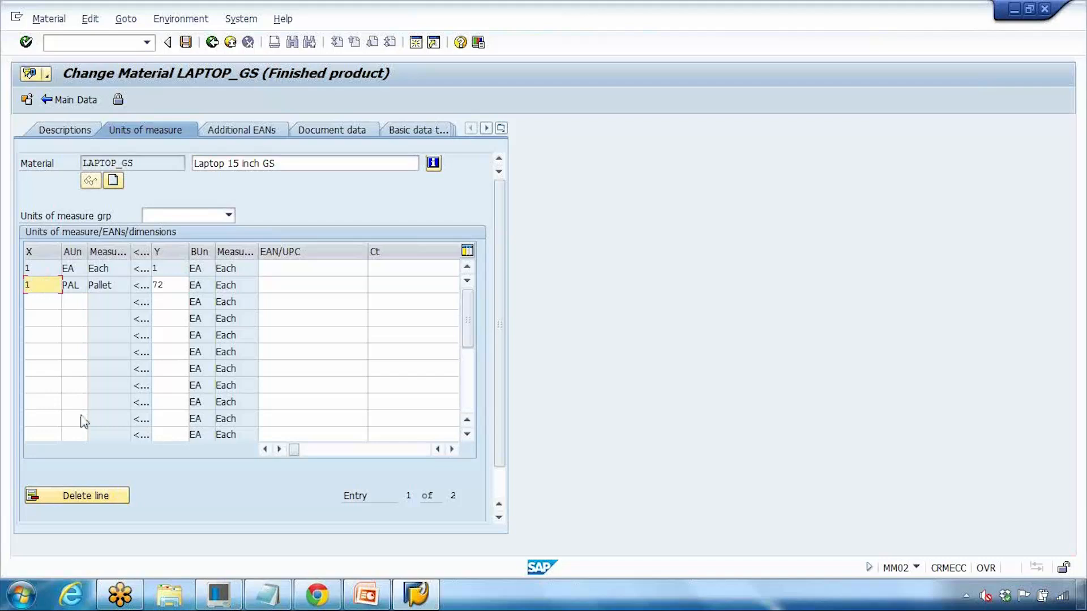
click(83, 497)
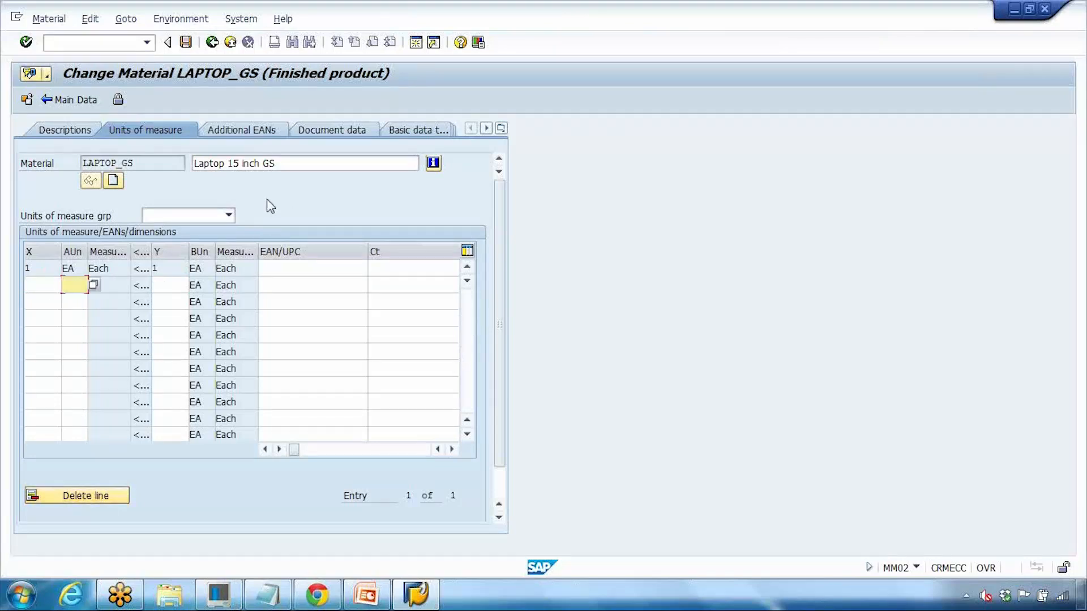
key(ctrl+s)
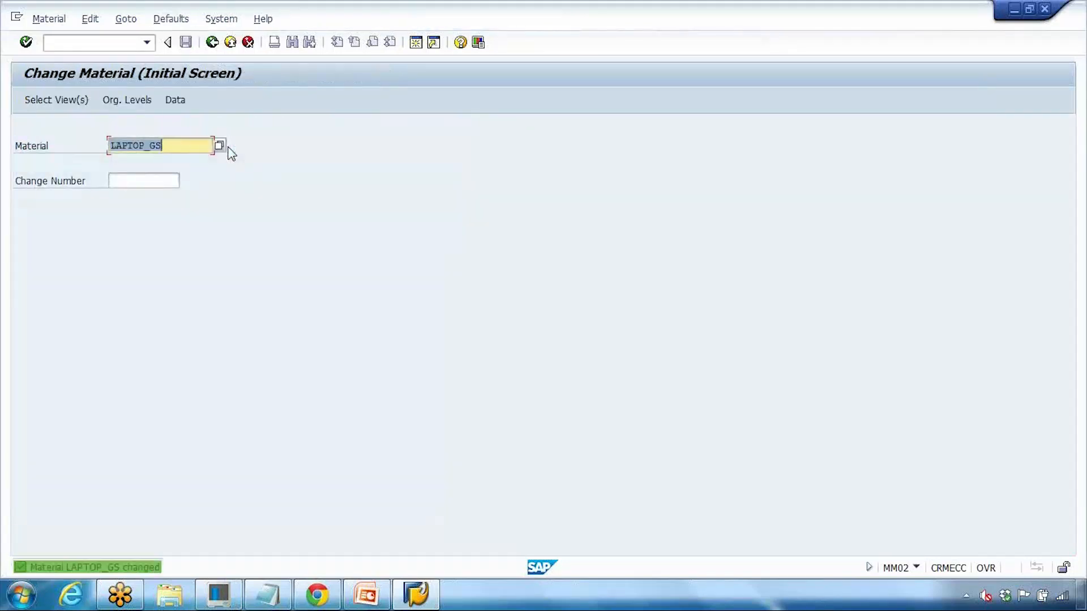
Step: Reopen LAPTOP_GS units of measure, now only EA, and check the empty units of measure group list
key(Return)
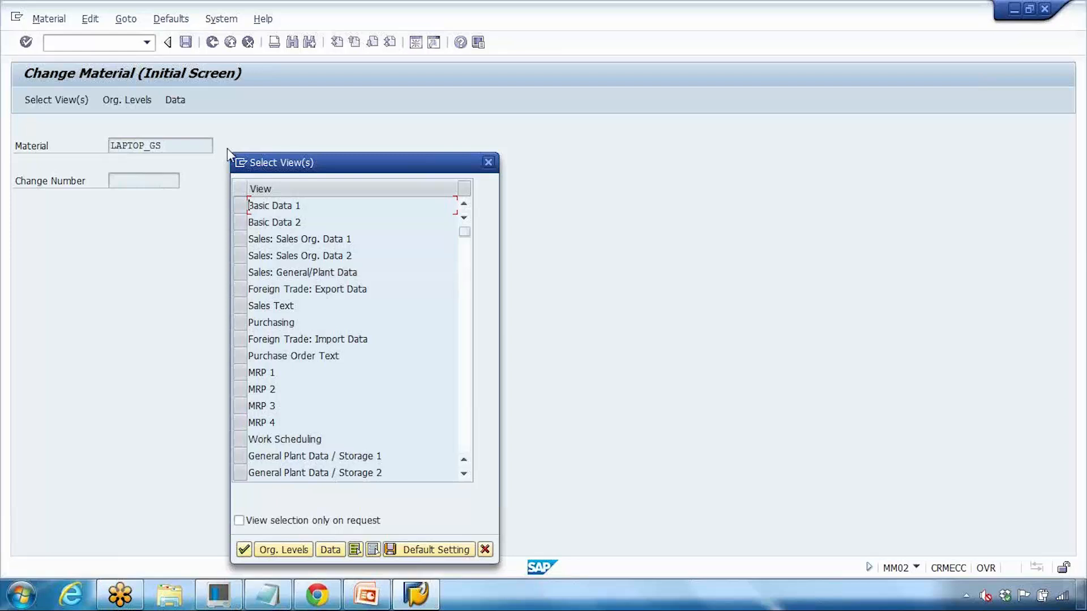
click(241, 205)
click(247, 549)
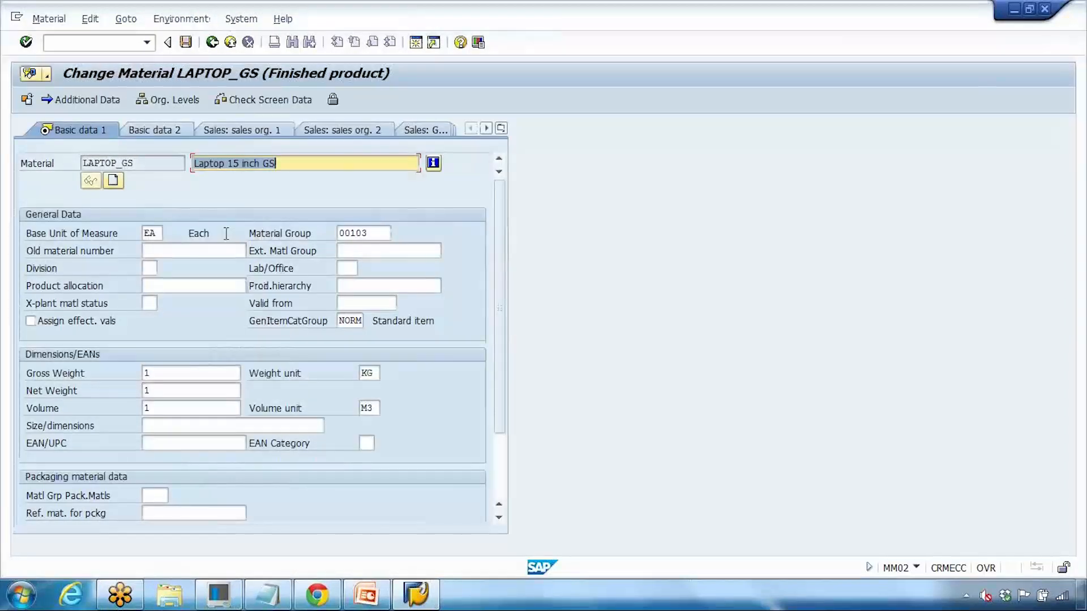
click(88, 101)
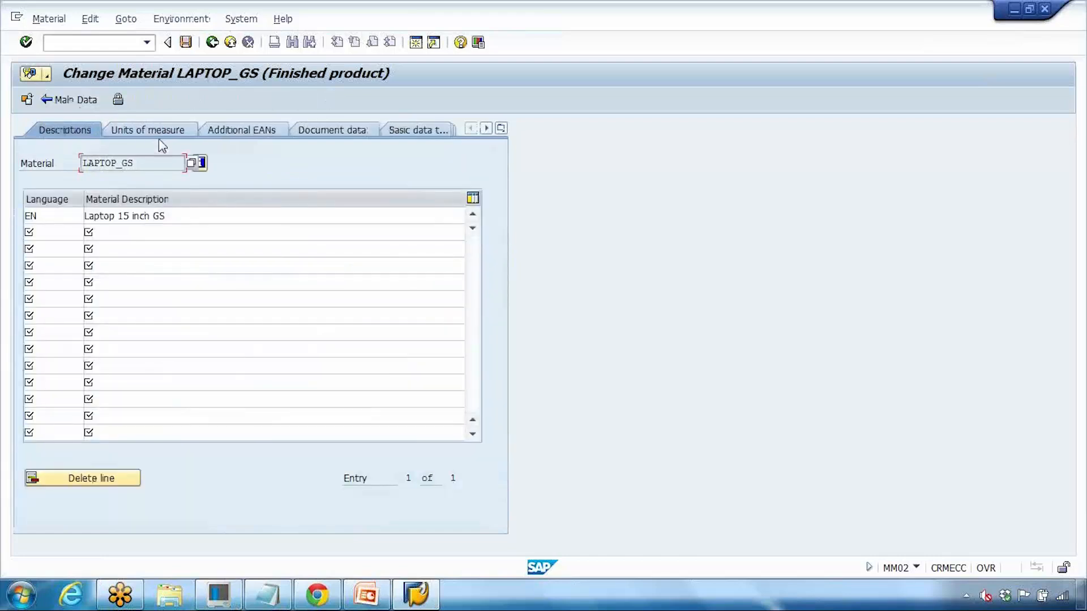
click(161, 139)
click(198, 216)
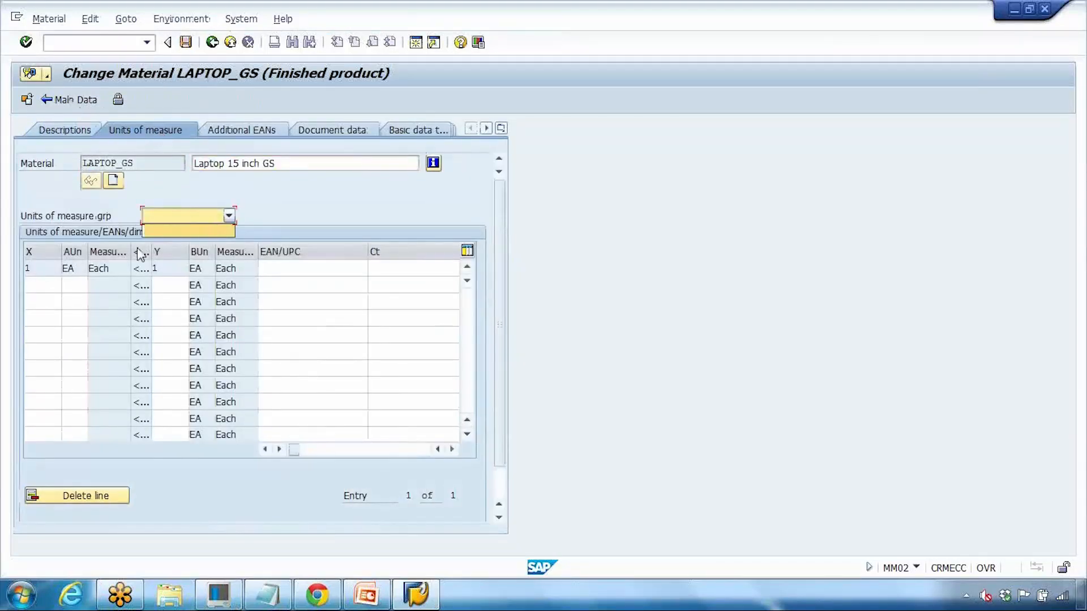
click(118, 215)
click(170, 219)
Step: Present slide 11, the Units of Measure group slide, in PowerPoint
click(365, 594)
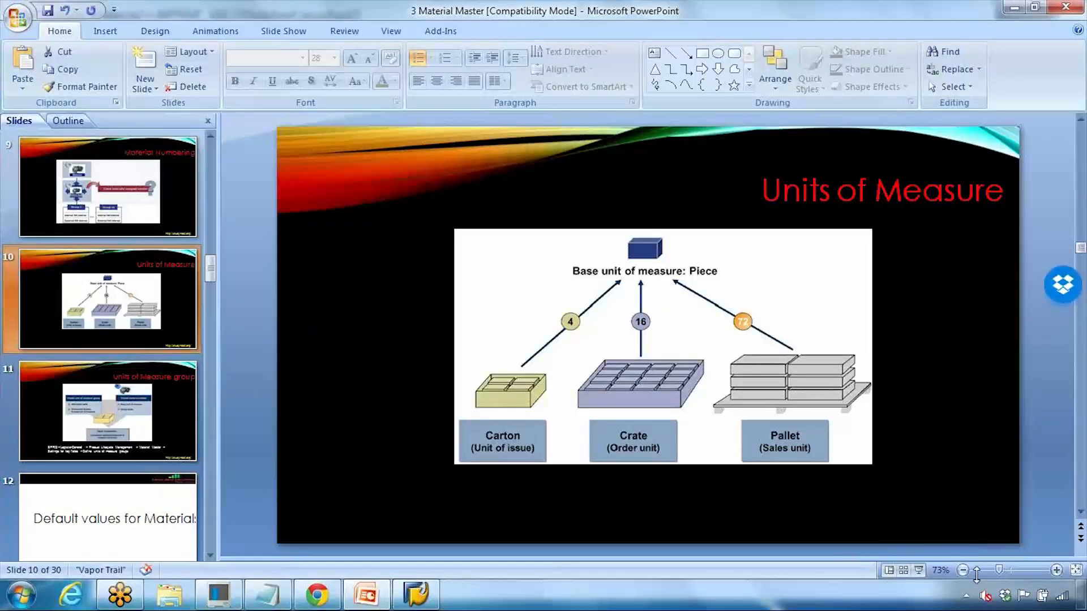
click(919, 571)
key(Right)
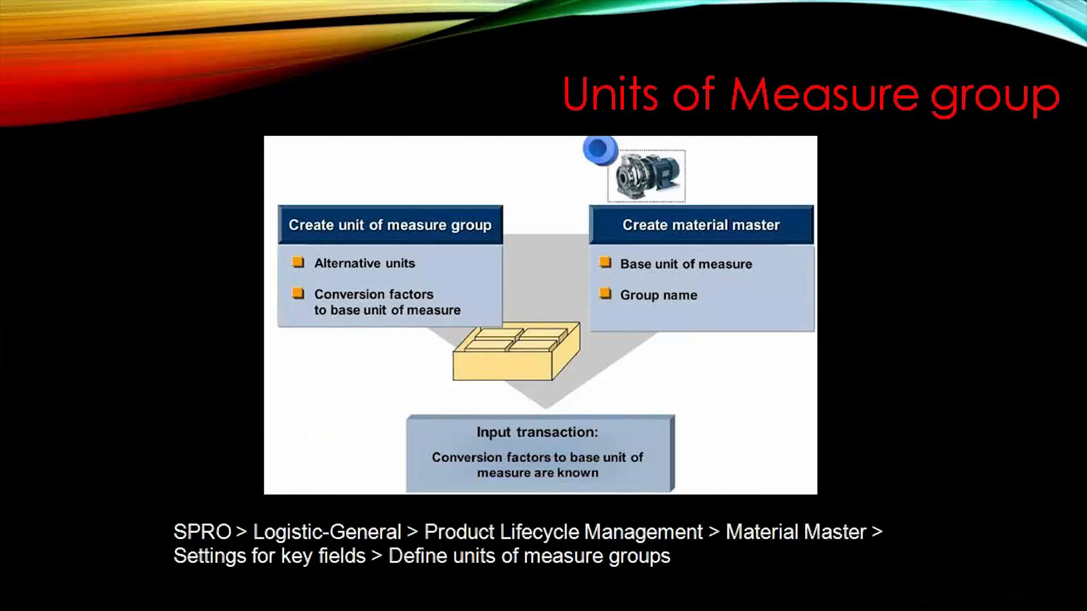
key(Escape)
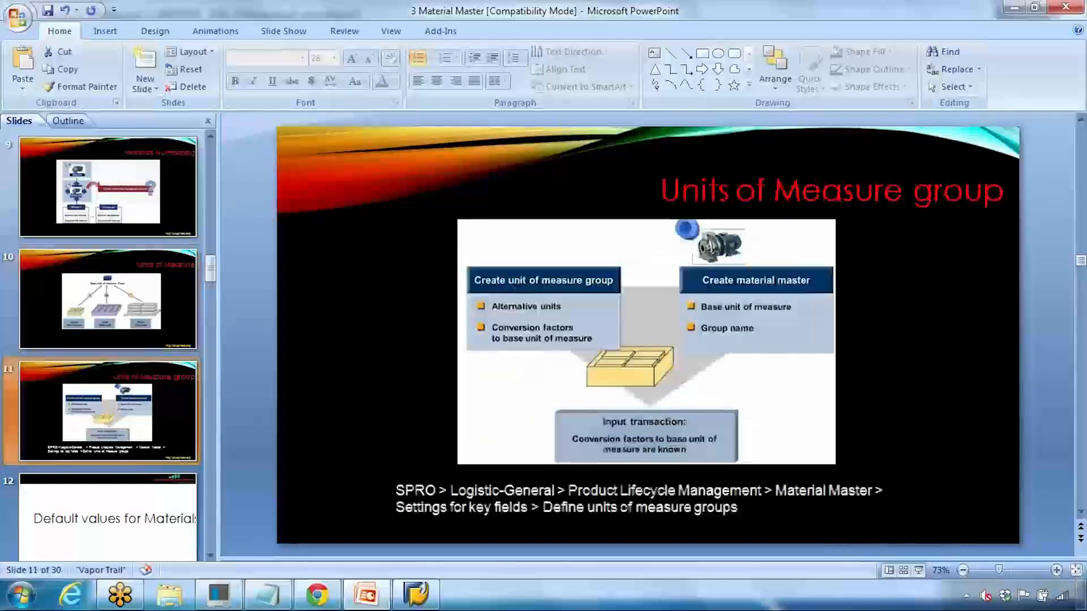
Step: Select the SPRO menu path text on the slide and return to the SAP material screen
click(400, 489)
triple_click(400, 490)
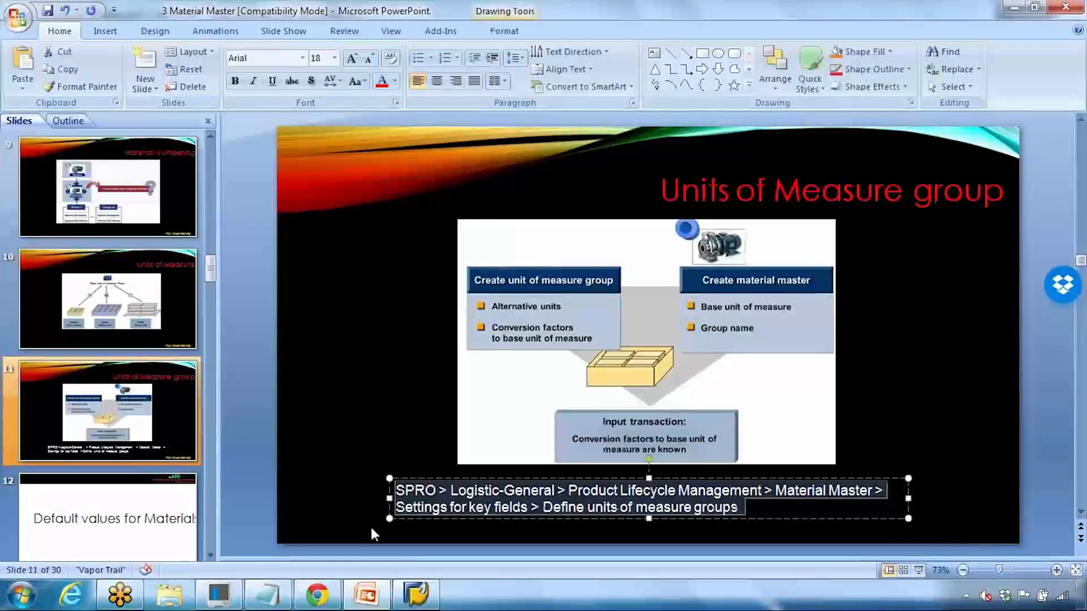
click(415, 595)
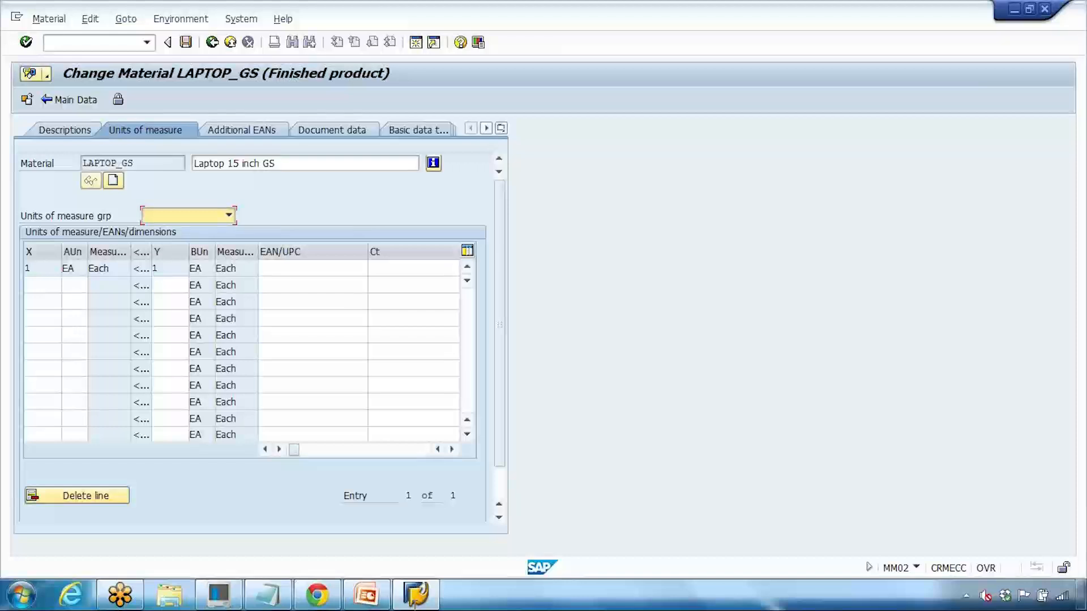
click(120, 51)
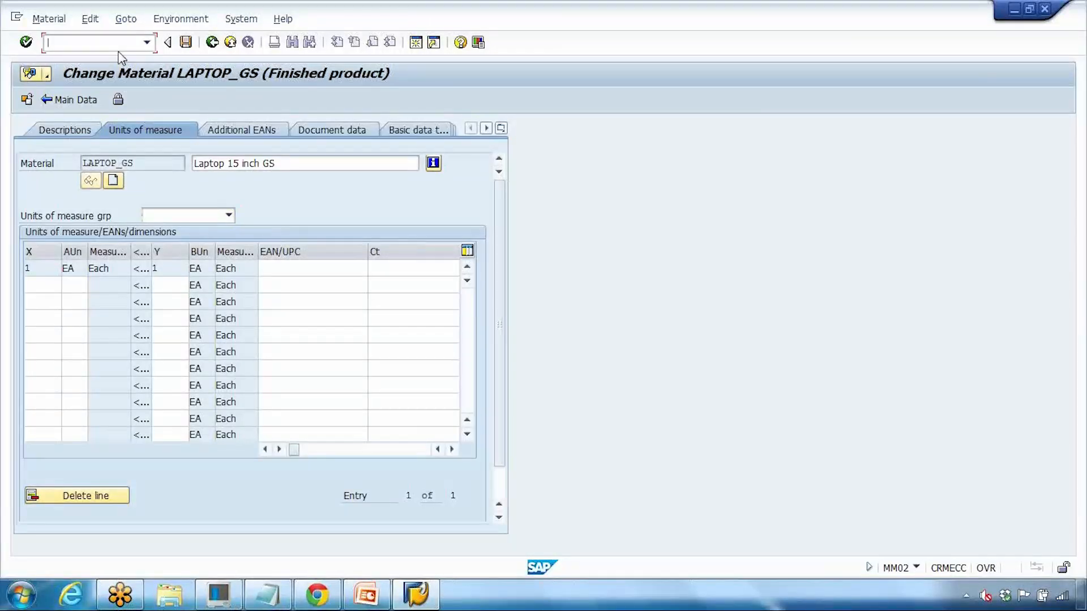
click(416, 594)
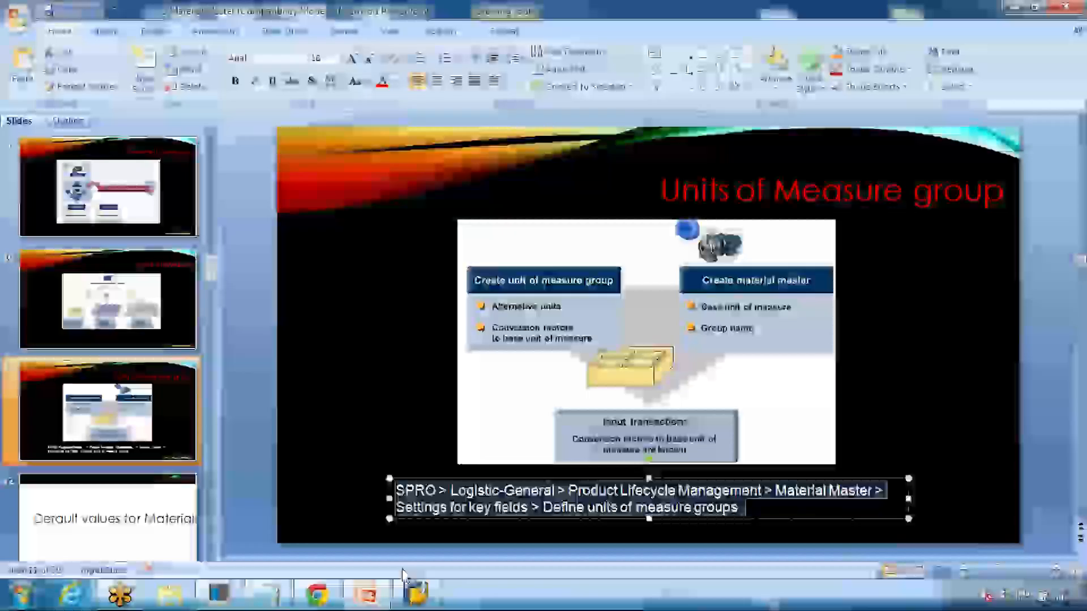
double_click(425, 490)
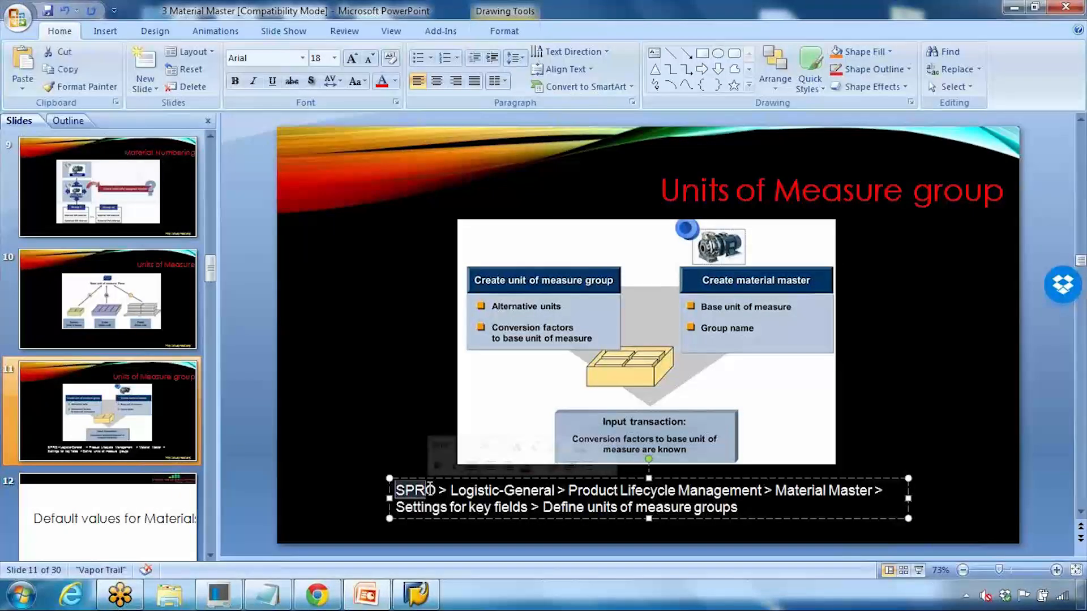
click(416, 594)
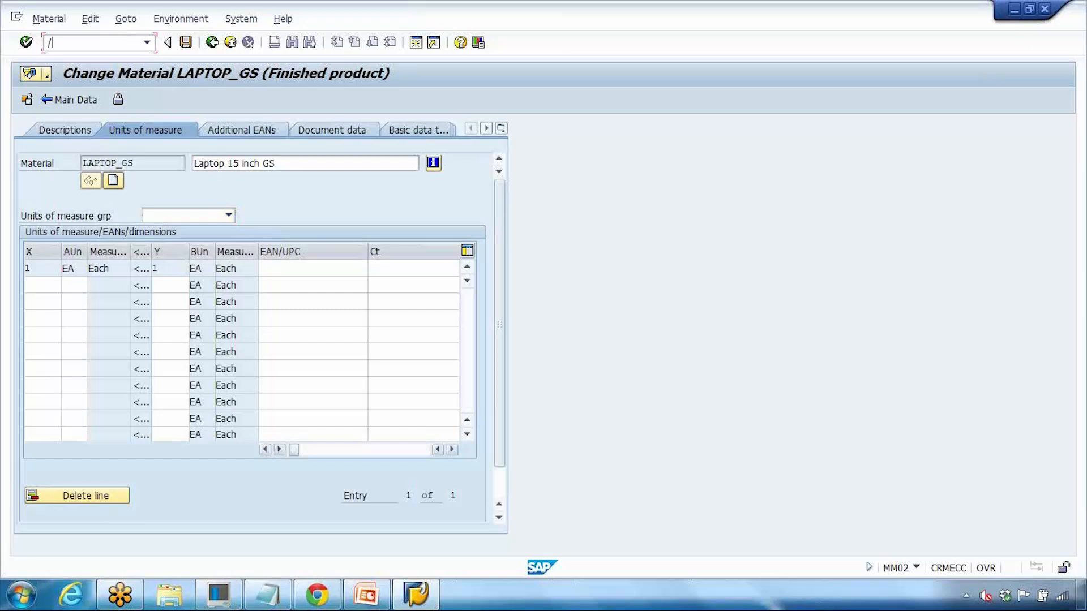
Step: Run /nSPRO to open the implementation guide, checking the slide's Logistics-General path
text(/nspro)
key(Return)
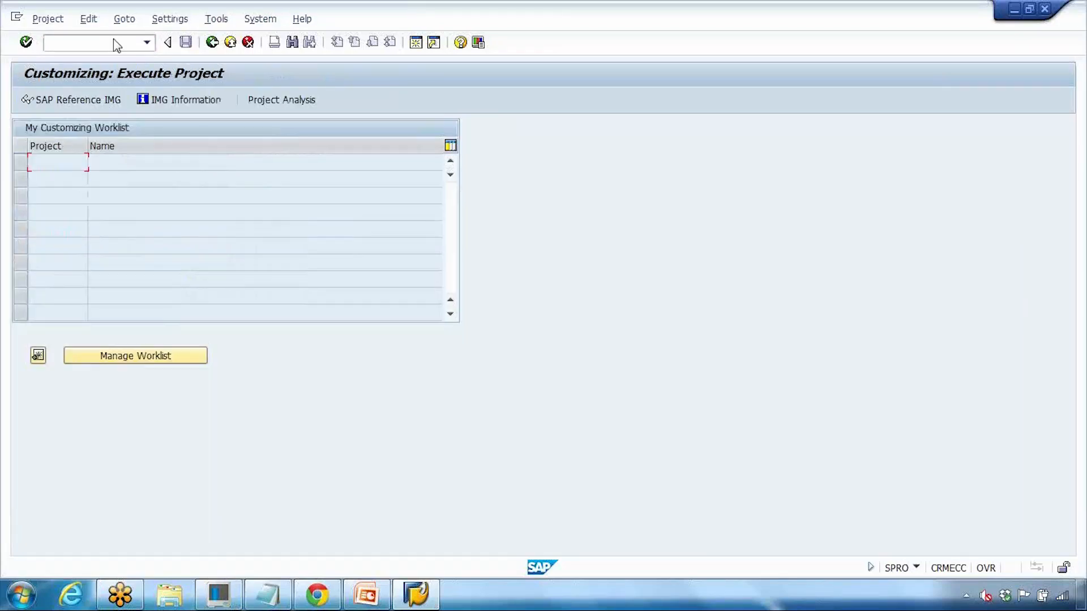
click(68, 100)
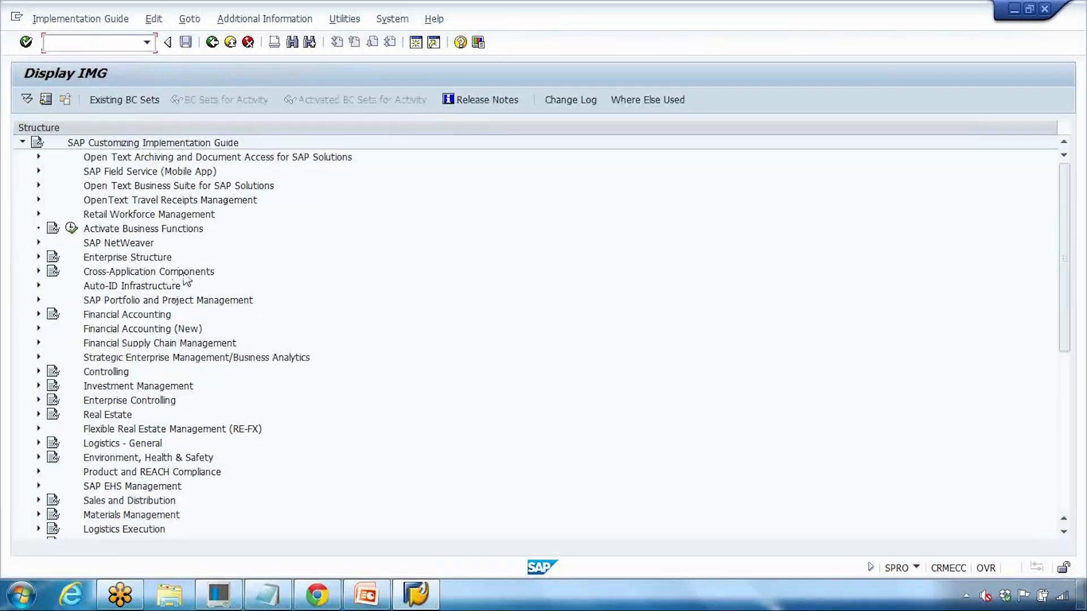
click(373, 595)
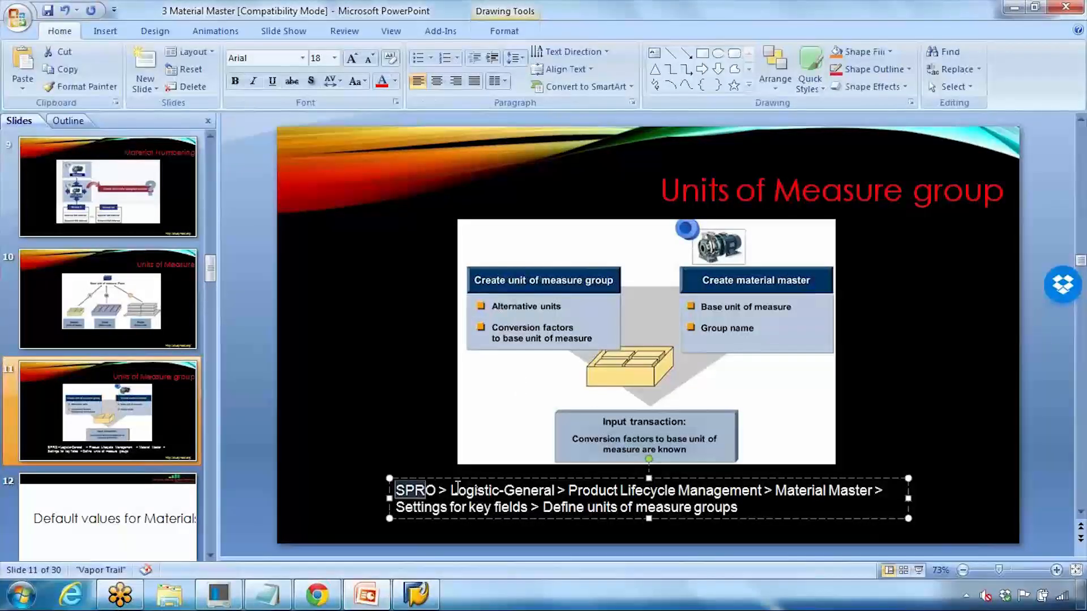
drag(451, 491, 619, 491)
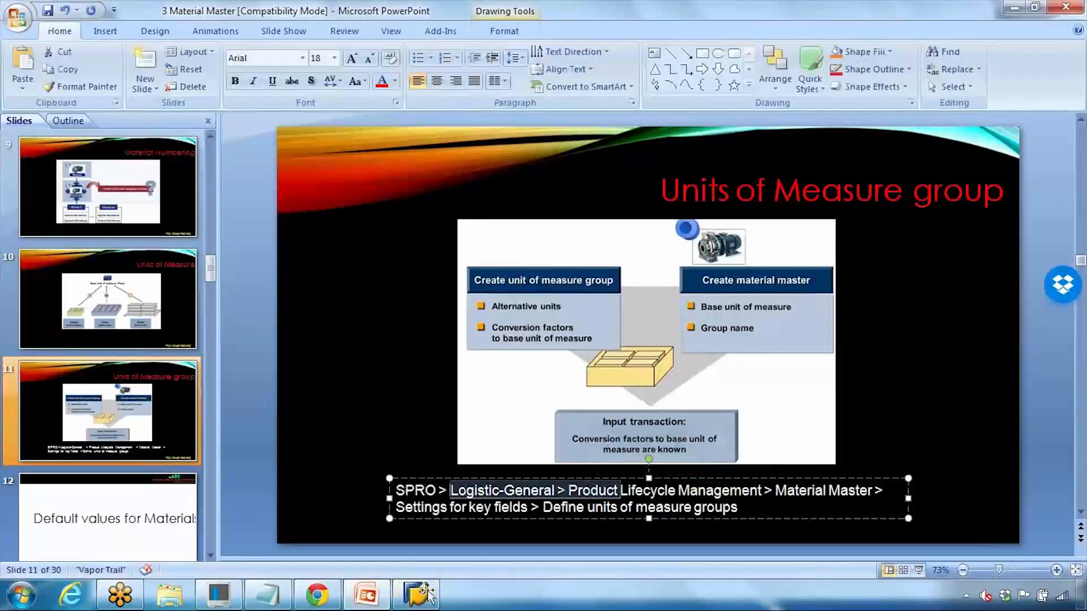
click(351, 593)
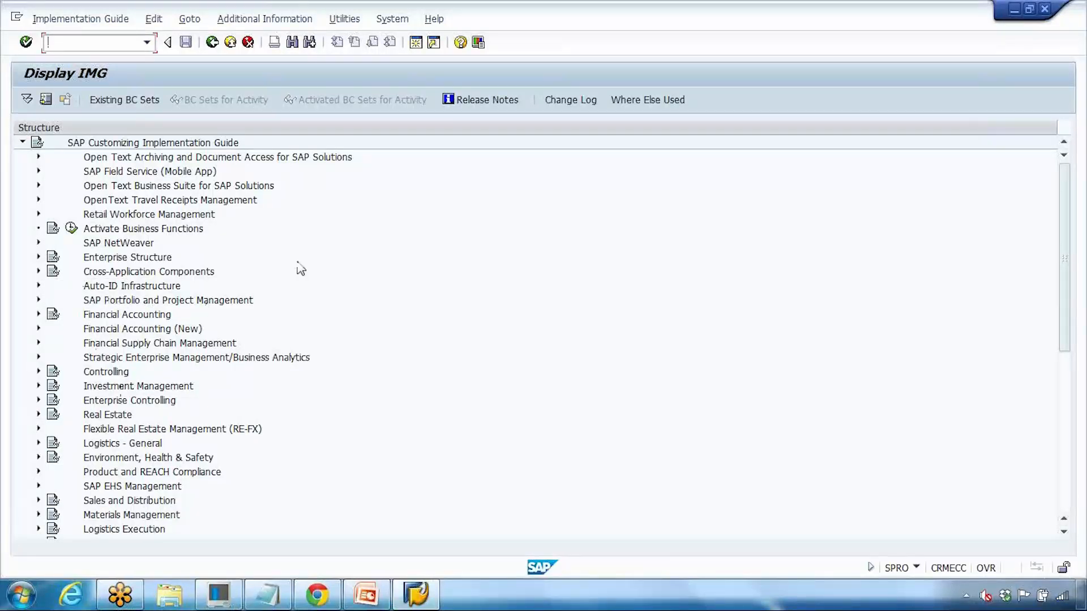
Step: Expand Logistics - General > PLM > Material Master > Settings for Key Fields and execute Define Units of Measure Groups
scroll(218, 266, down, 2)
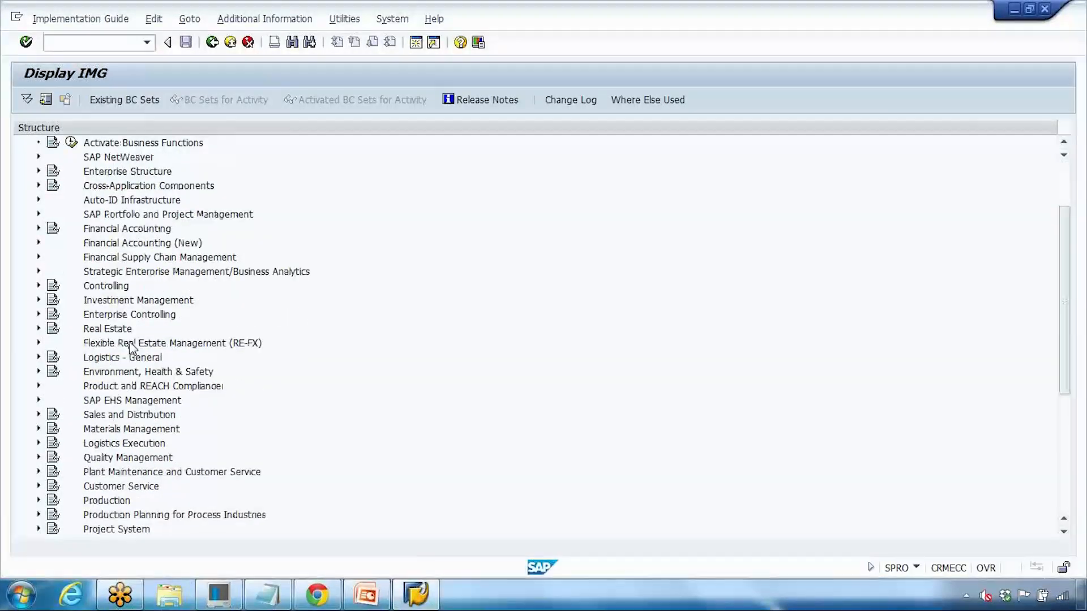
click(48, 357)
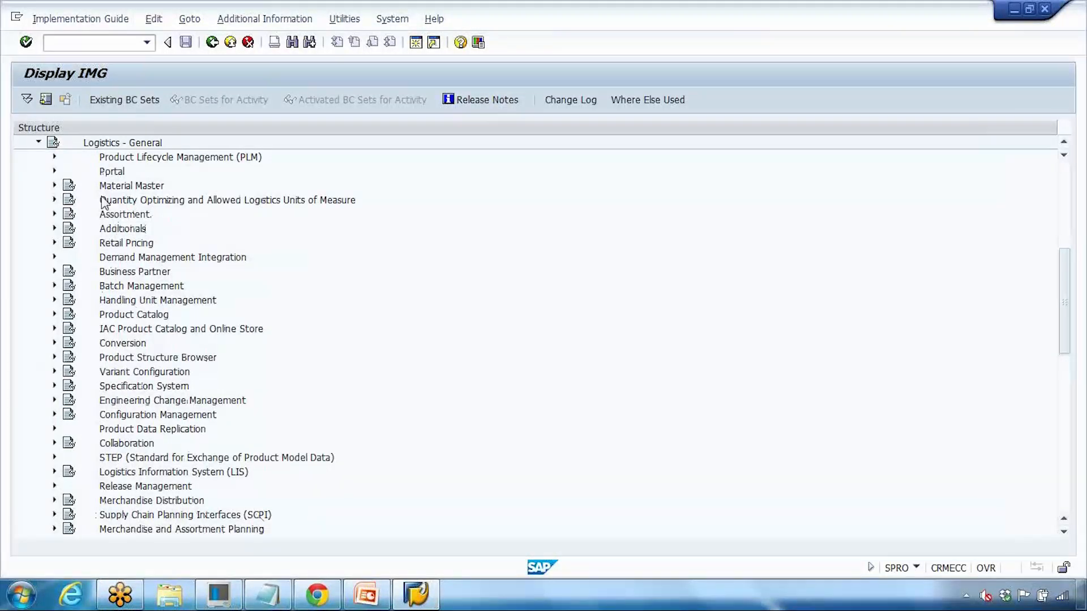
click(54, 157)
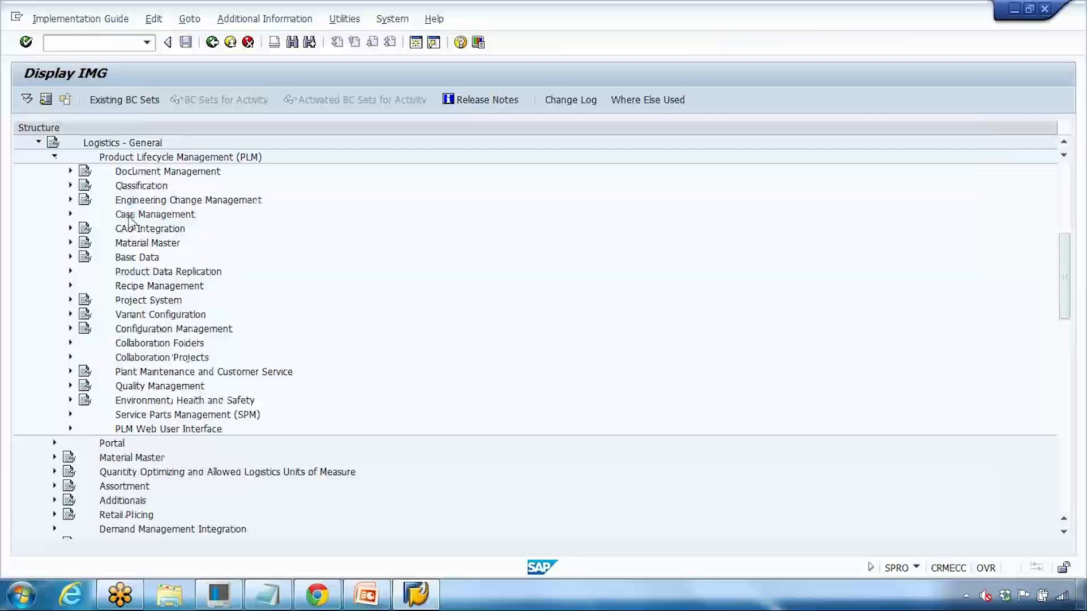
click(351, 601)
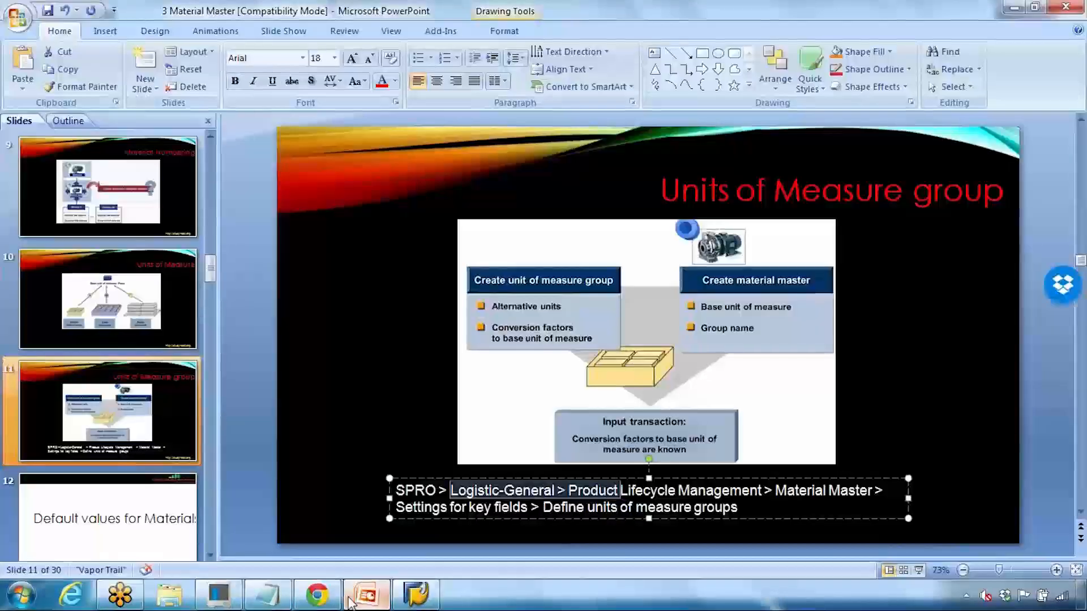
click(351, 602)
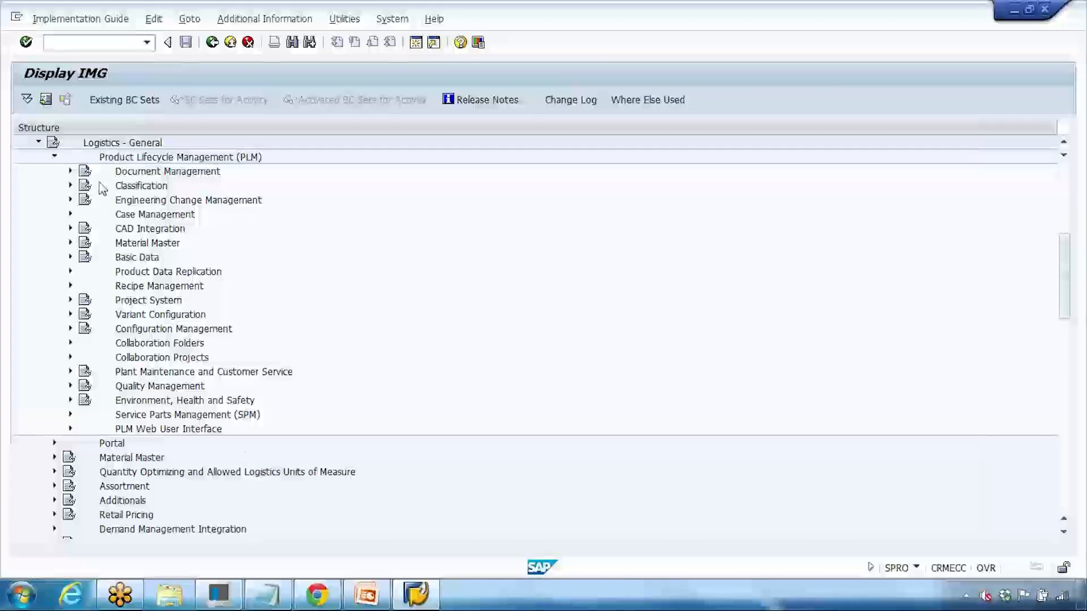
click(71, 243)
click(86, 300)
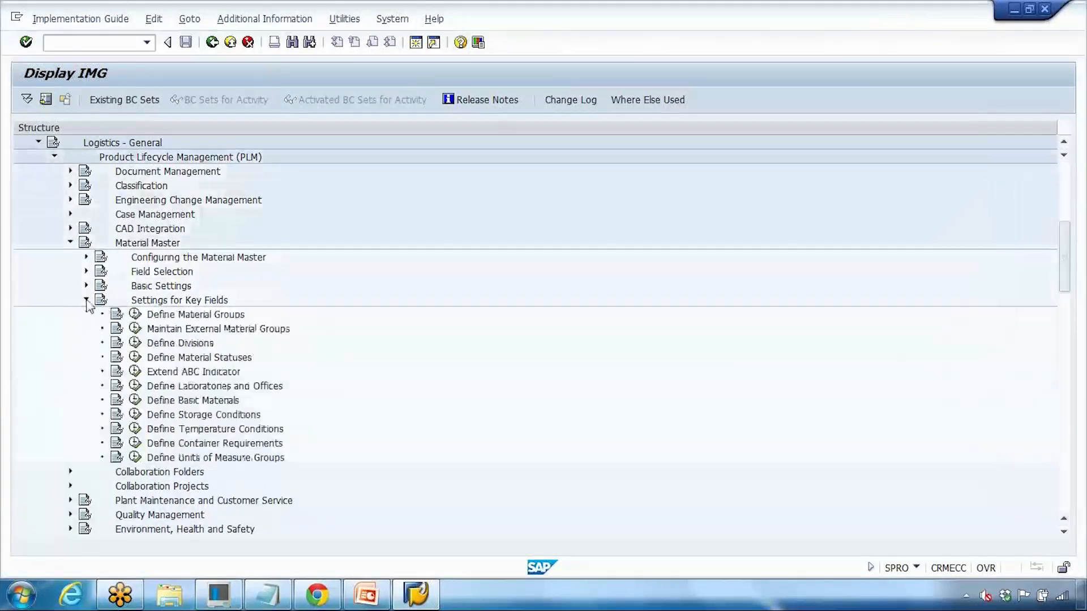
click(205, 460)
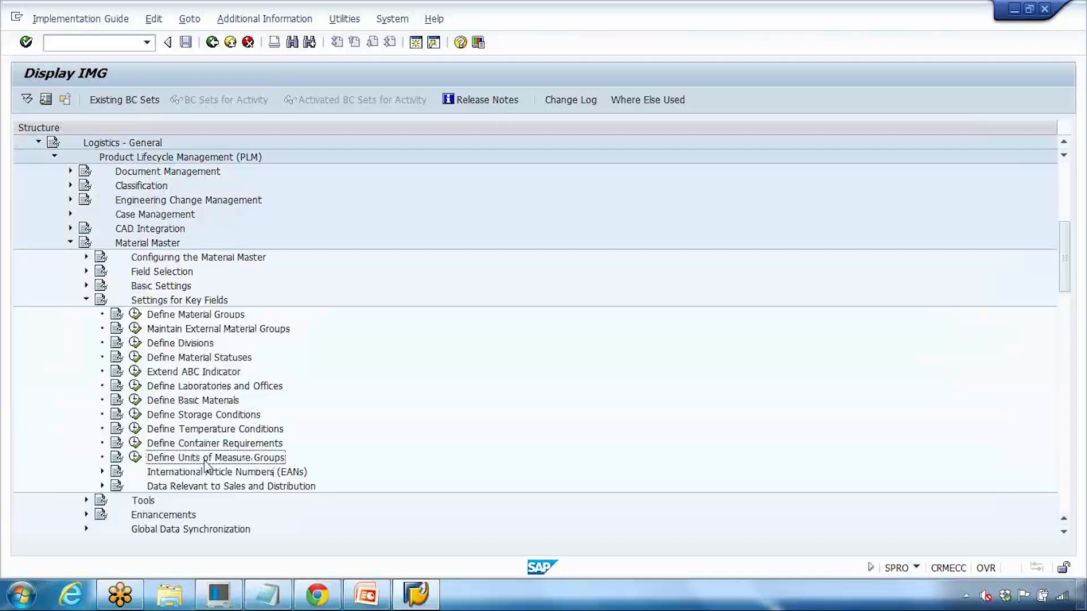
click(136, 457)
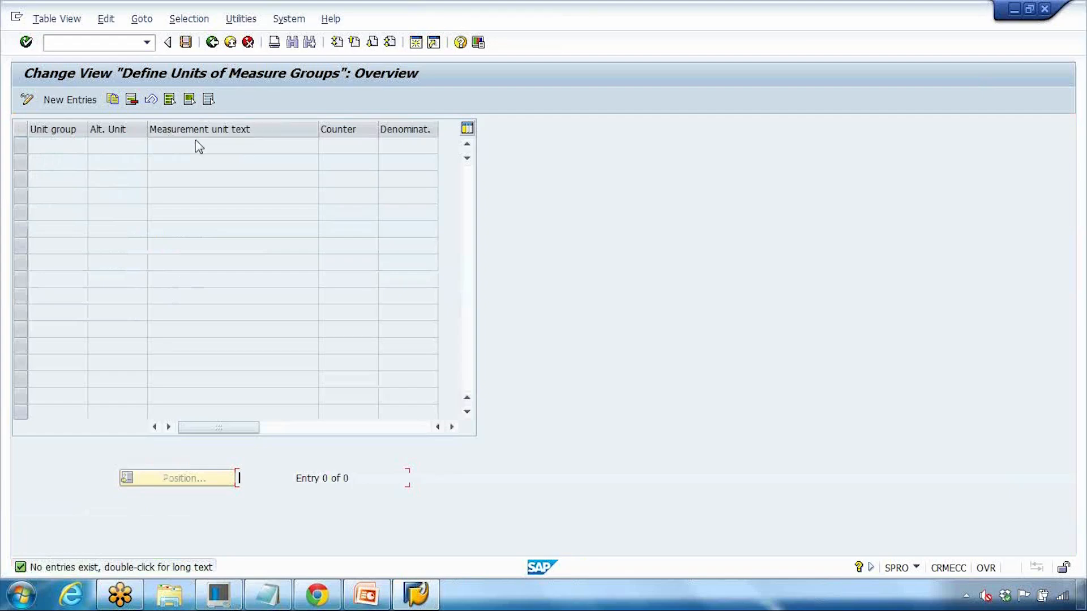
Step: Add a new unit group GS entry for Carton: CAR, 1 to 4
click(80, 108)
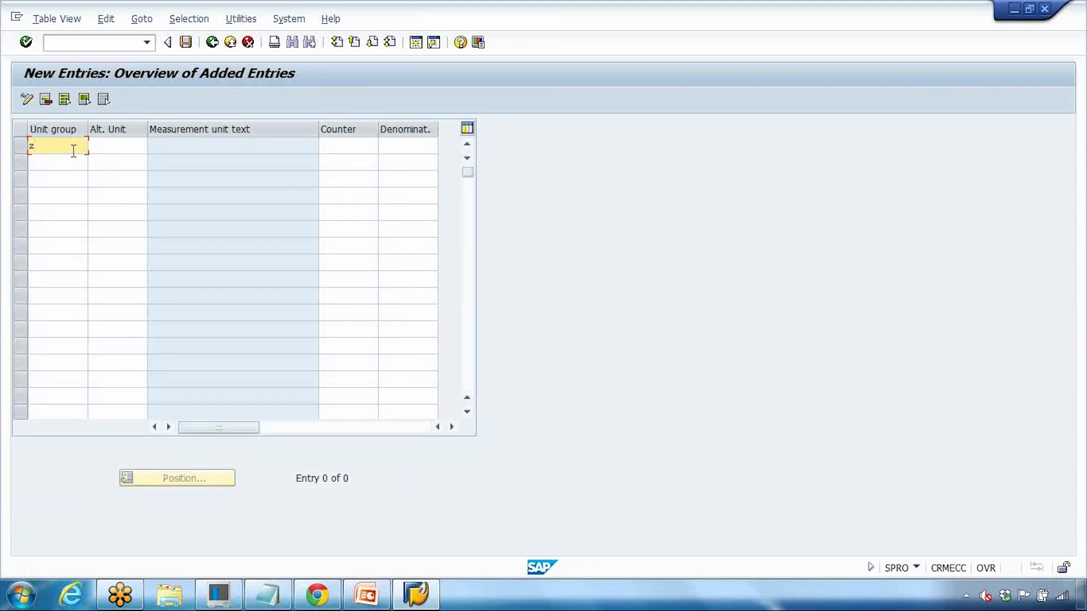
drag(26, 147, 14, 147)
text(gs)
key(BackSpace)
key(BackSpace)
text(gs)
click(133, 151)
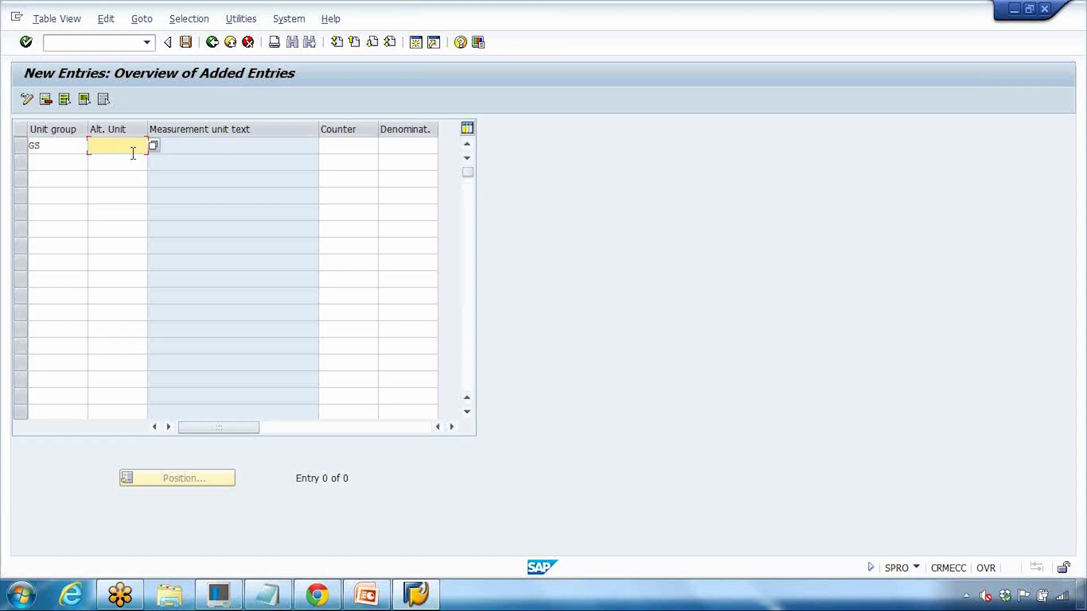
click(367, 594)
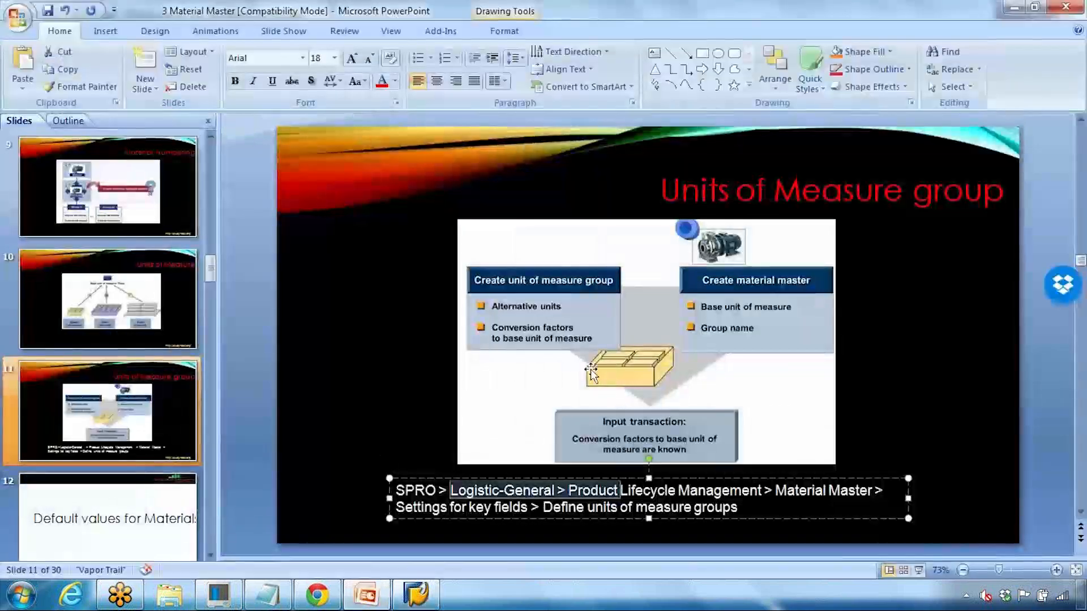
click(416, 594)
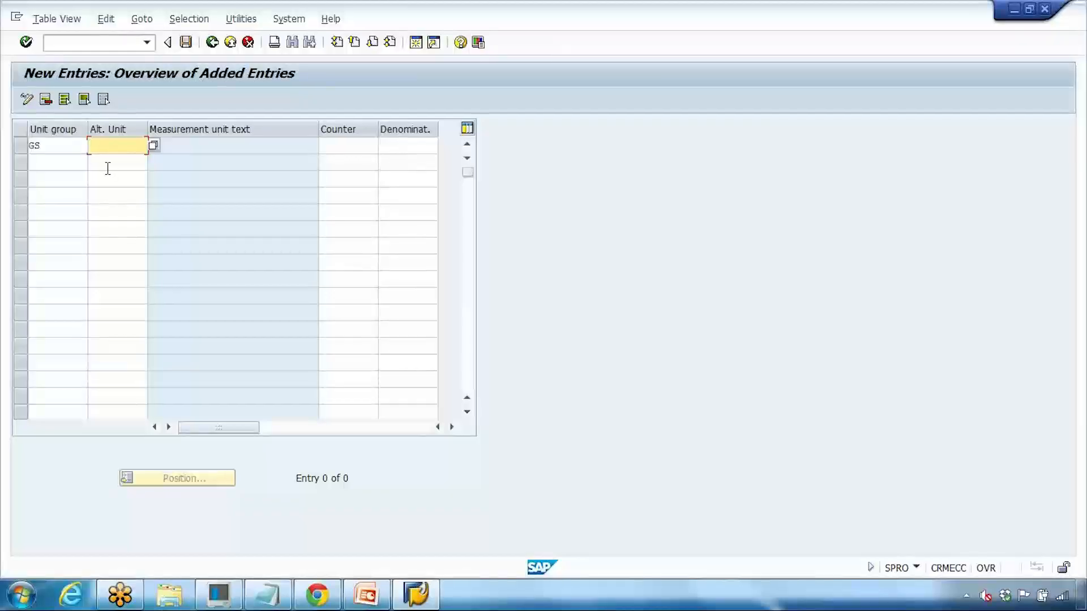
text(CAR)
click(344, 148)
text(1)
click(422, 146)
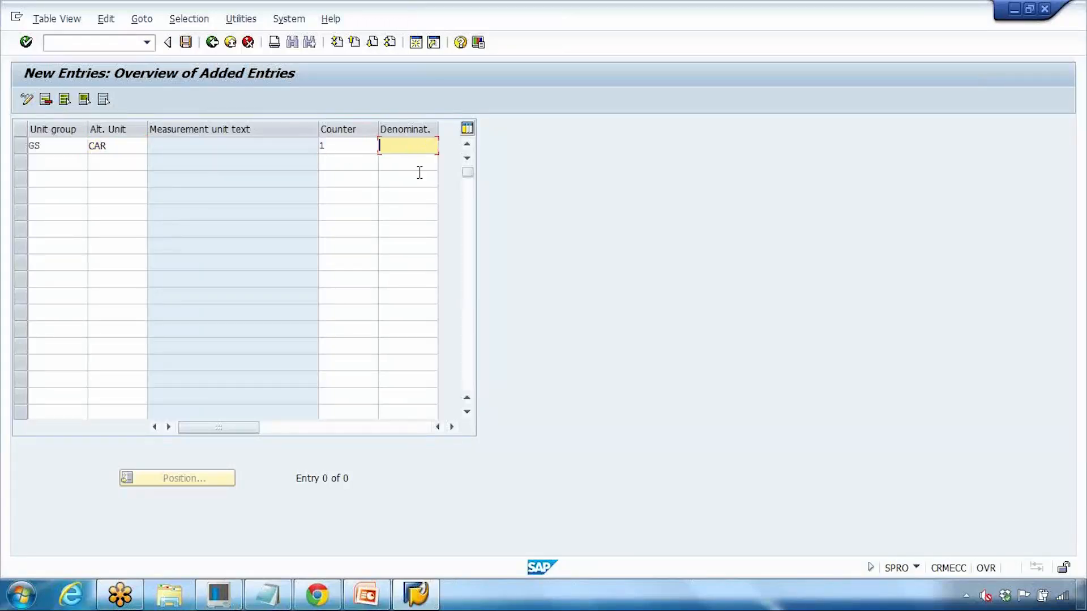
key(Return)
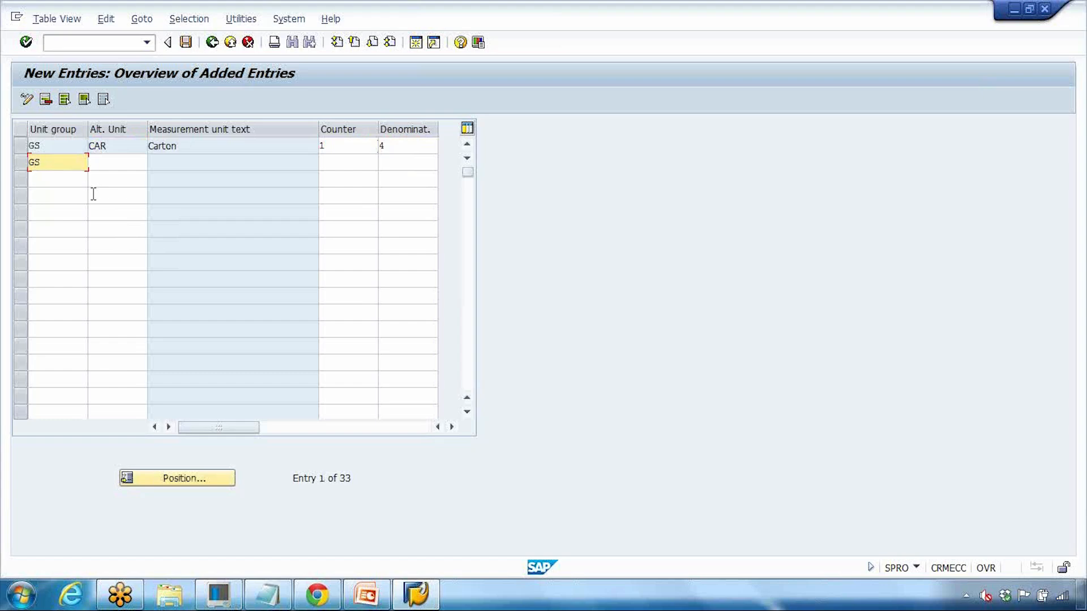
Step: Add the GS Pallet entry: PAL, 1 to 72
click(106, 161)
text(PAL)
click(332, 162)
text(1)
click(394, 163)
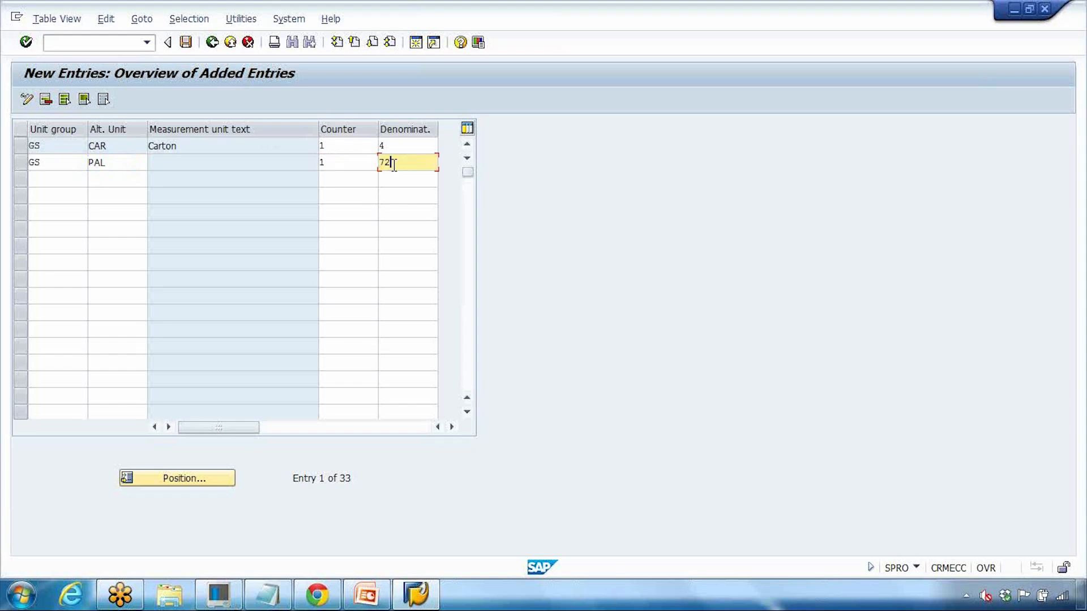
text(72)
key(Return)
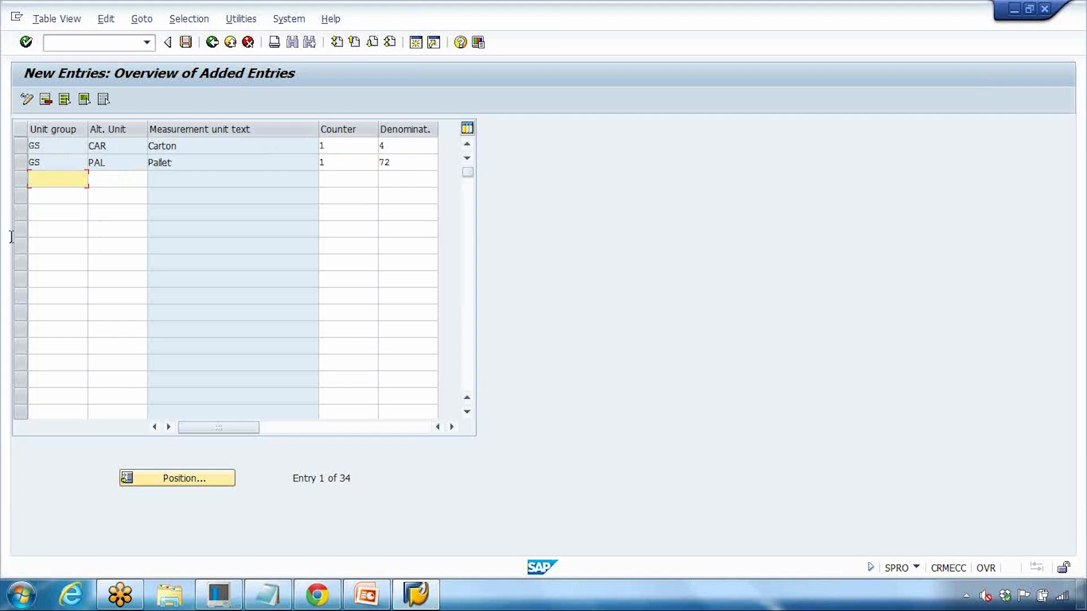
drag(54, 165, 3, 167)
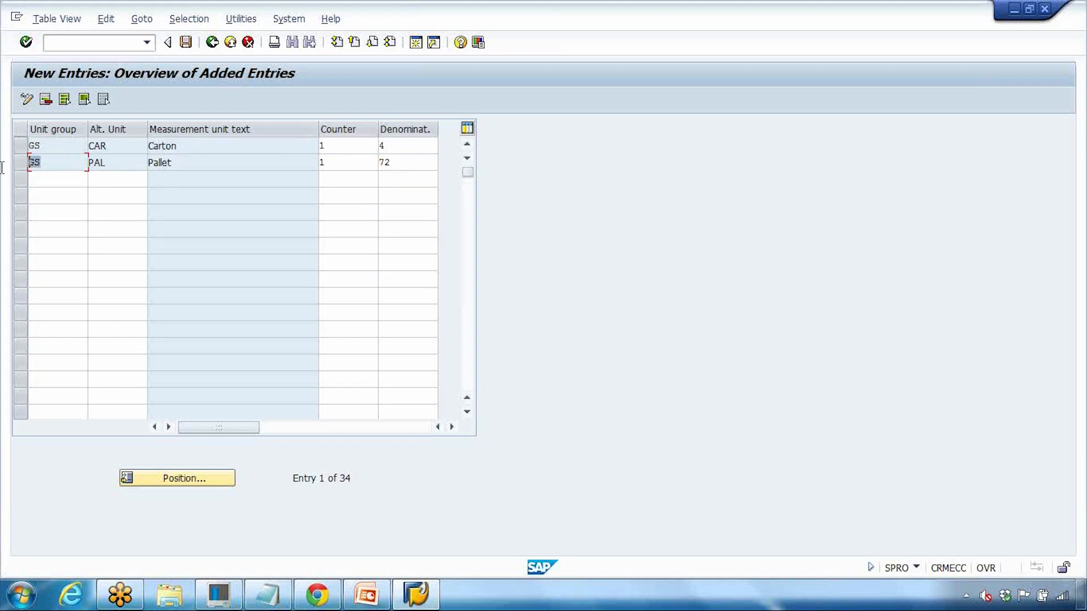
click(49, 179)
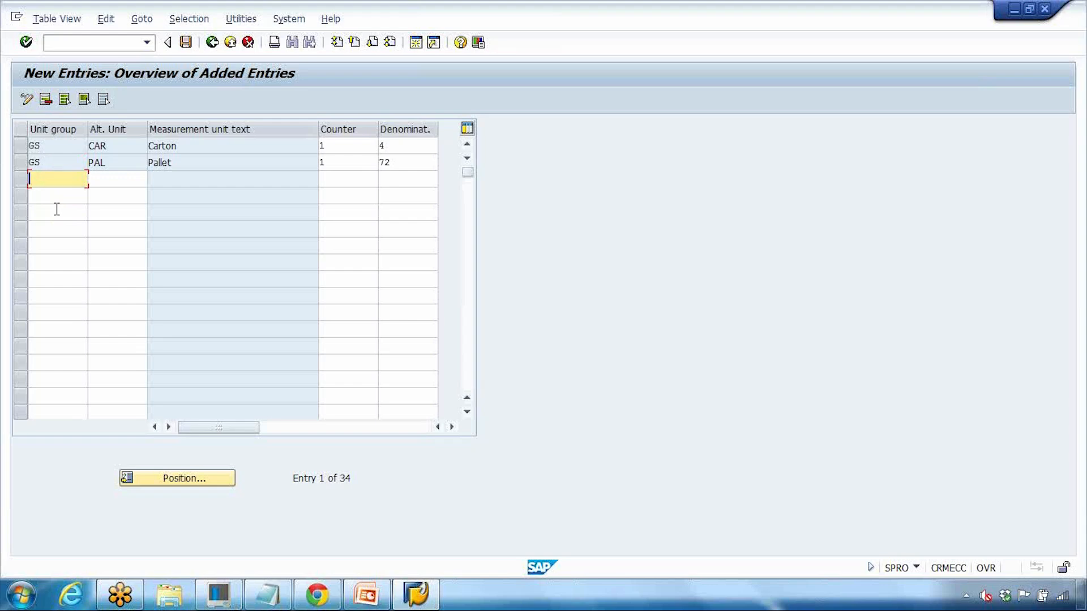
Step: Save the GS entries under a new customizing request described 'GS transport request'
click(185, 42)
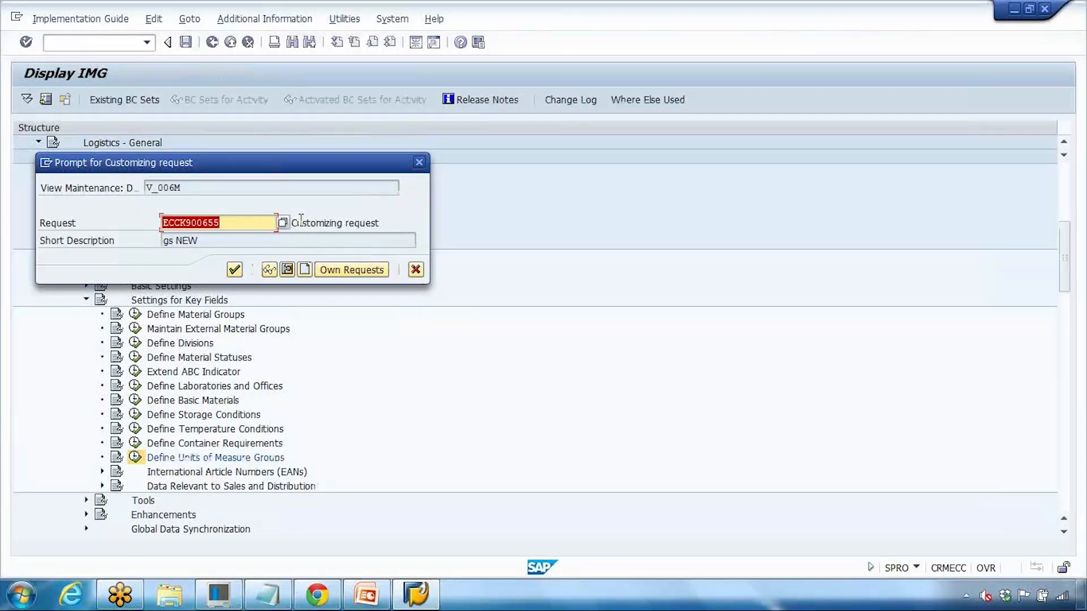
key(Delete)
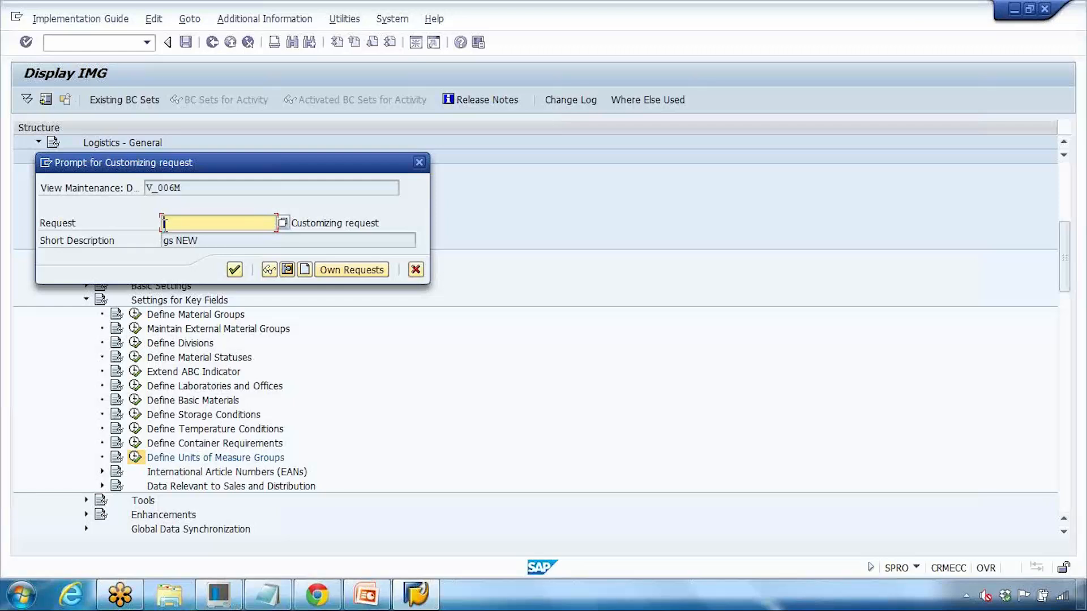
click(305, 270)
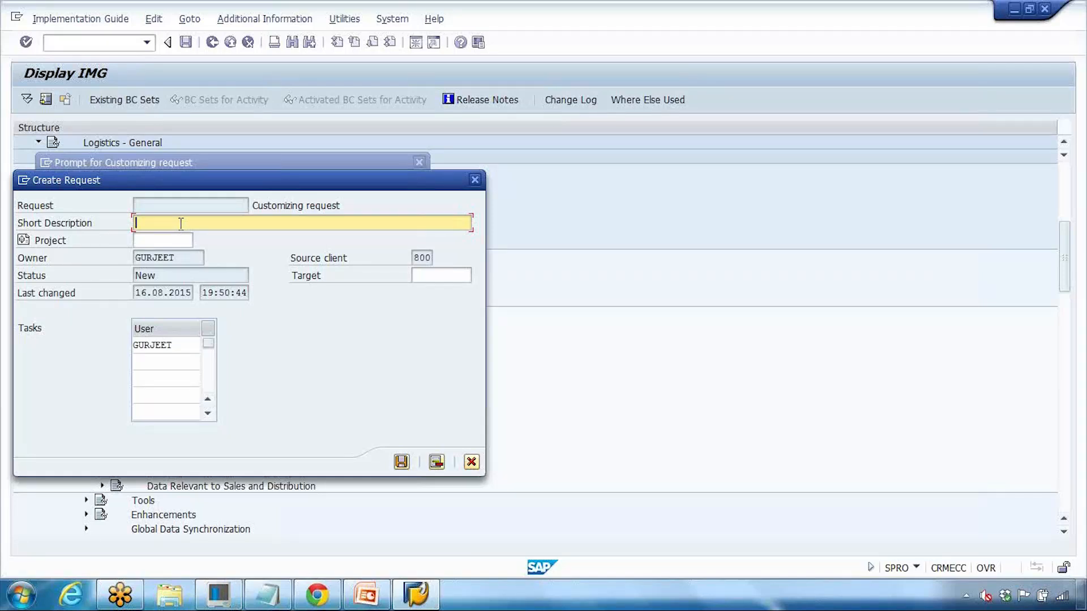
text(GS transport request)
click(401, 463)
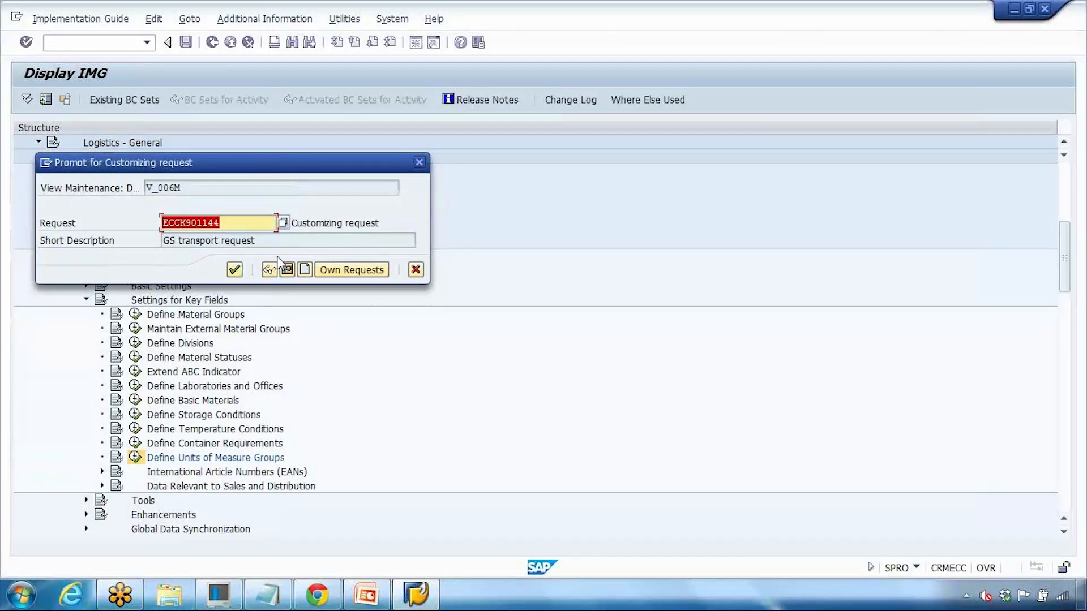
click(234, 269)
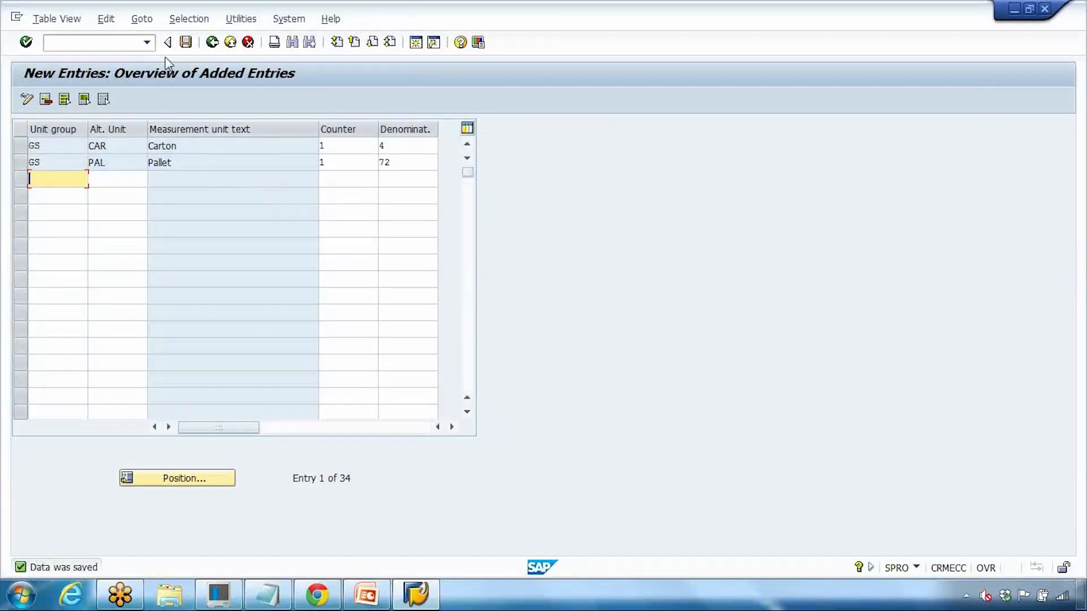
Step: Open LAPTOP_GS in MM02 in a new SAP session
click(185, 44)
click(95, 44)
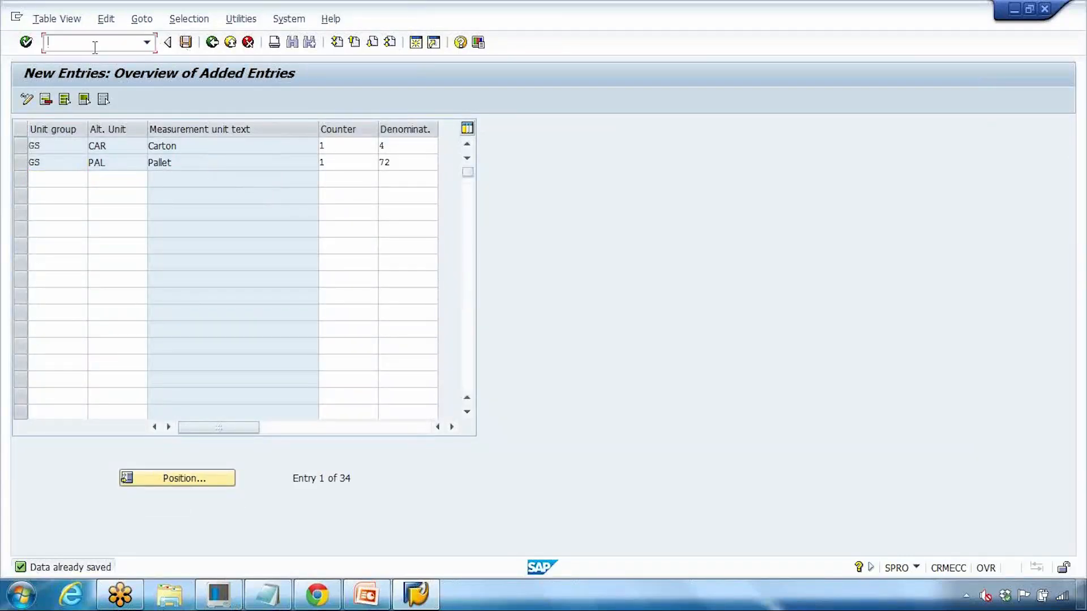
click(415, 44)
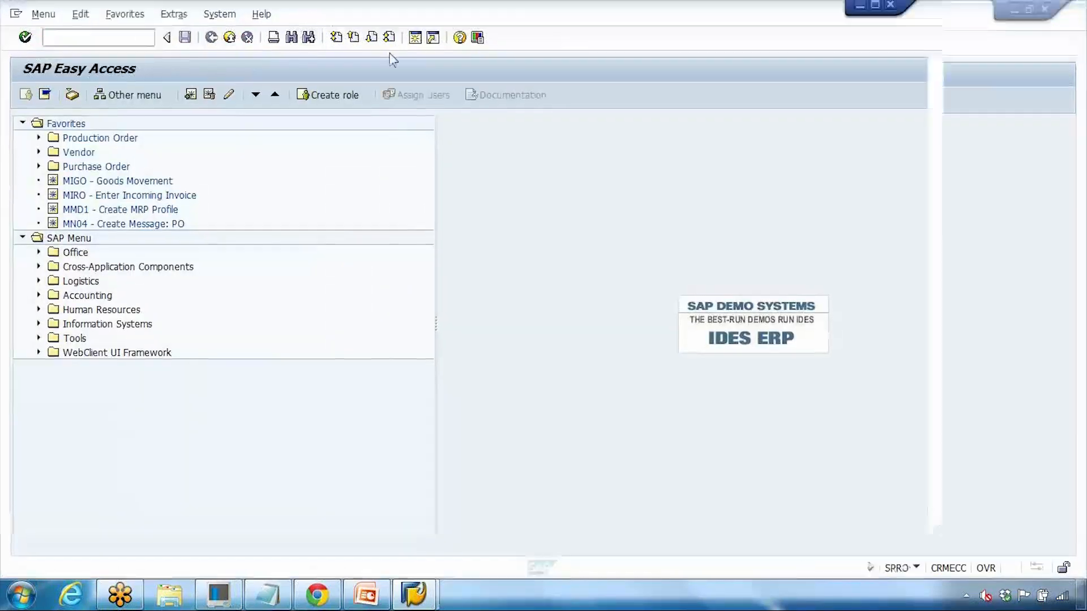
text(mm02)
key(Return)
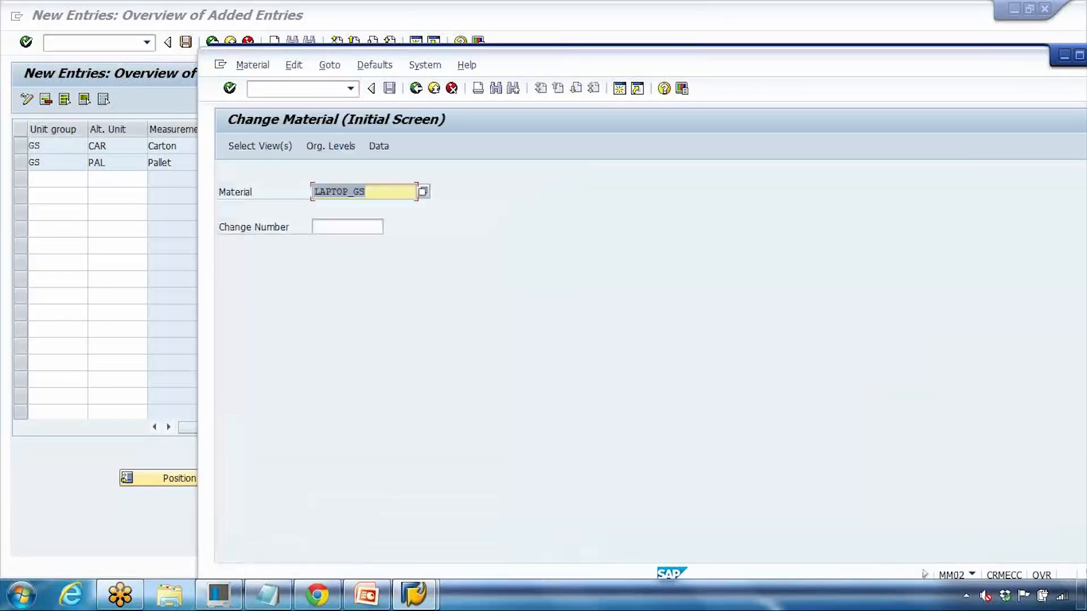
key(Return)
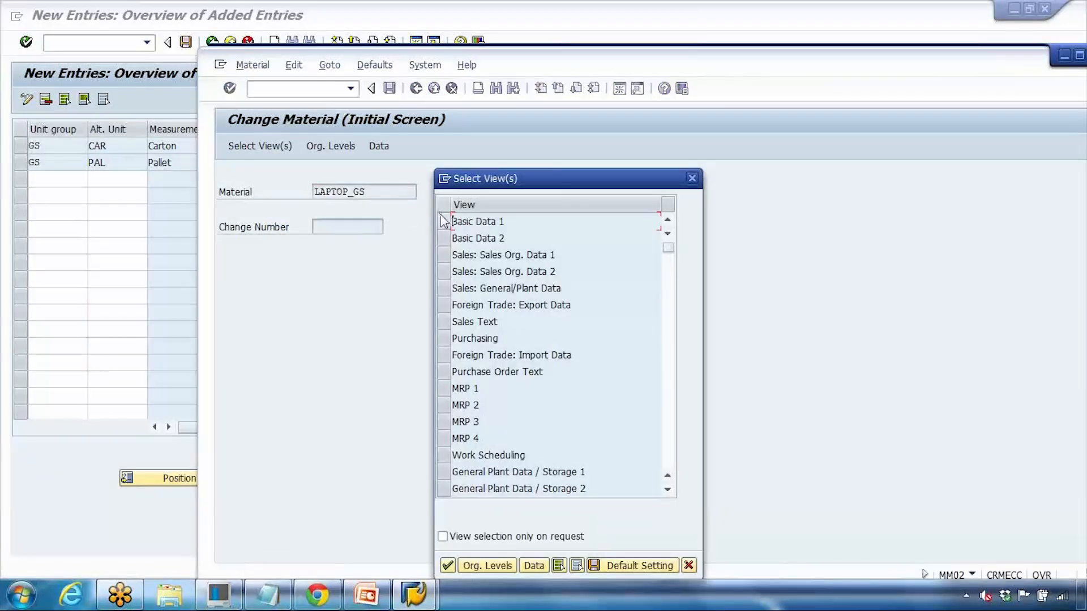
click(447, 565)
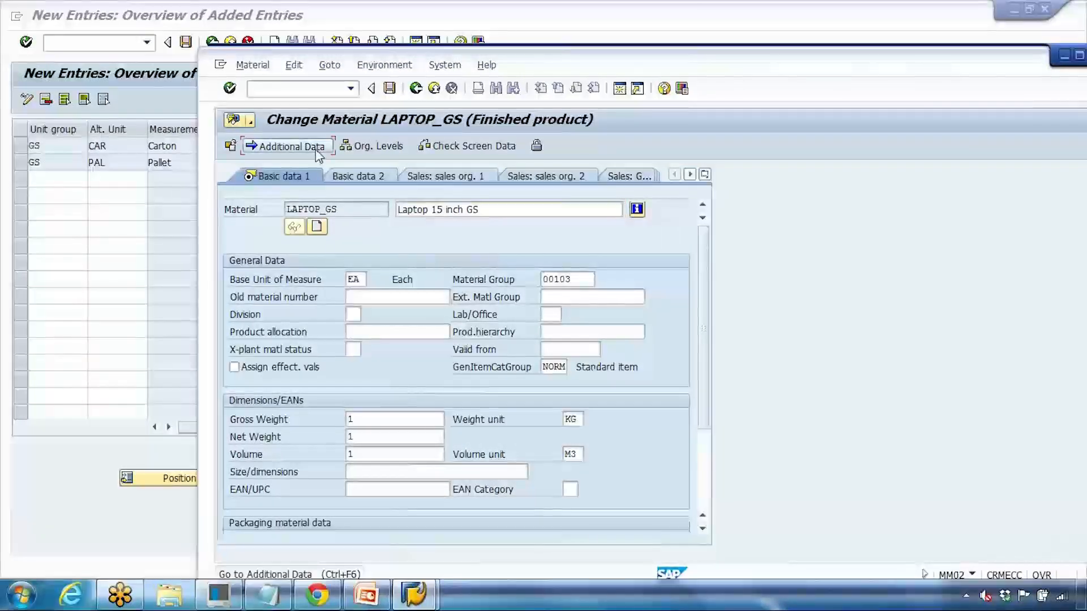
Step: Pick GS from the units of measure group list in Additional Data, then return to the entries table
click(322, 149)
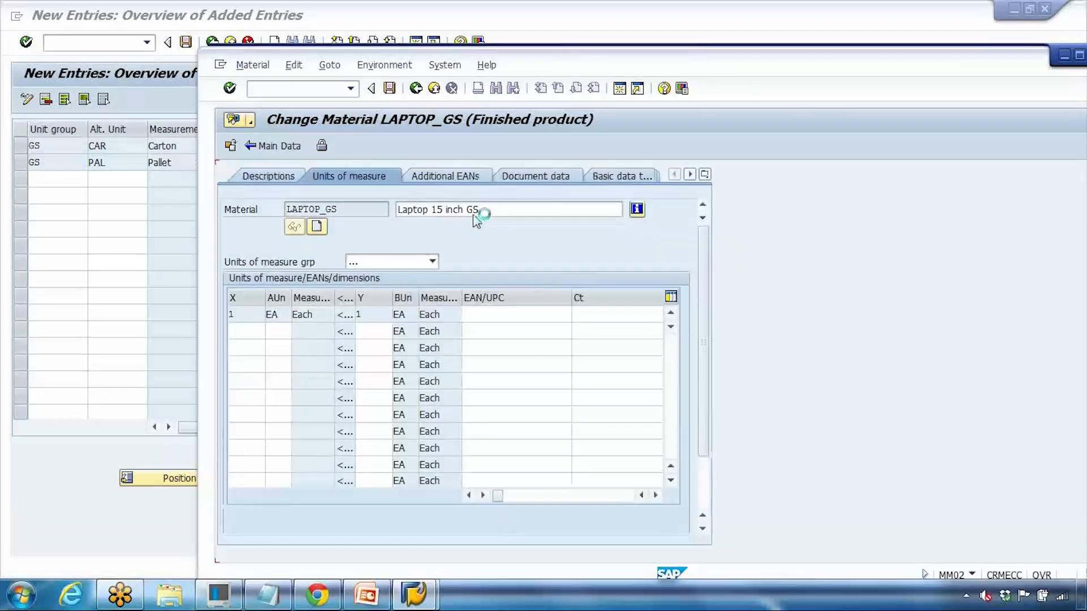
click(375, 266)
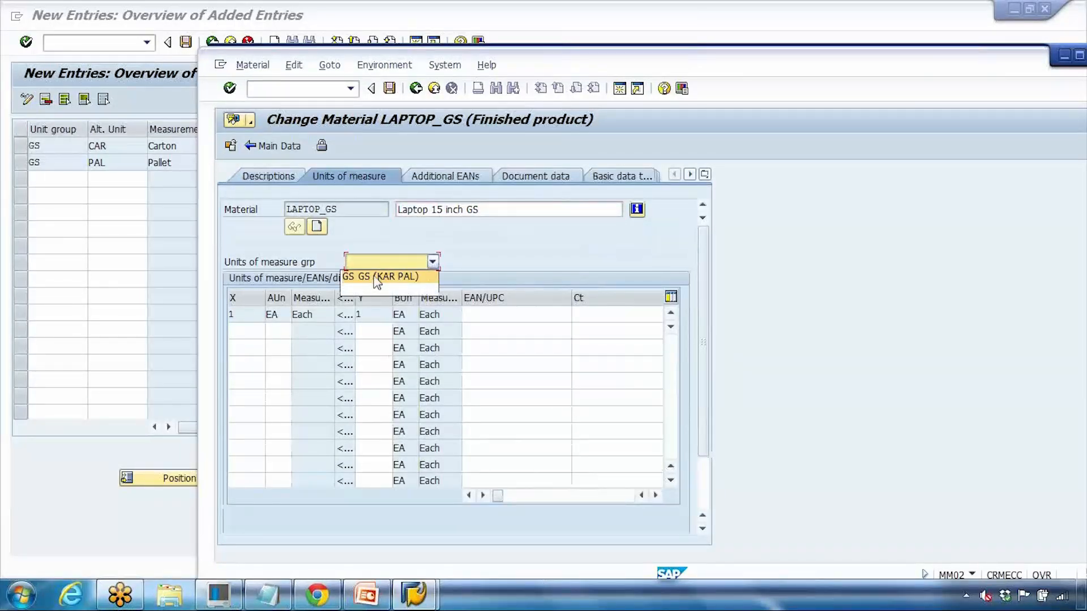
click(378, 277)
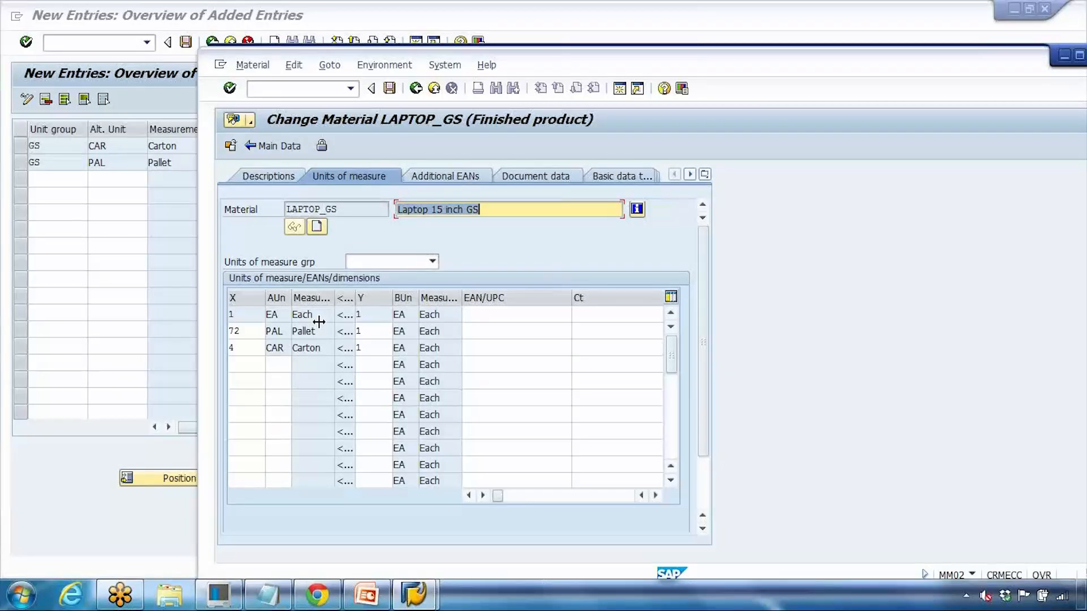
click(378, 262)
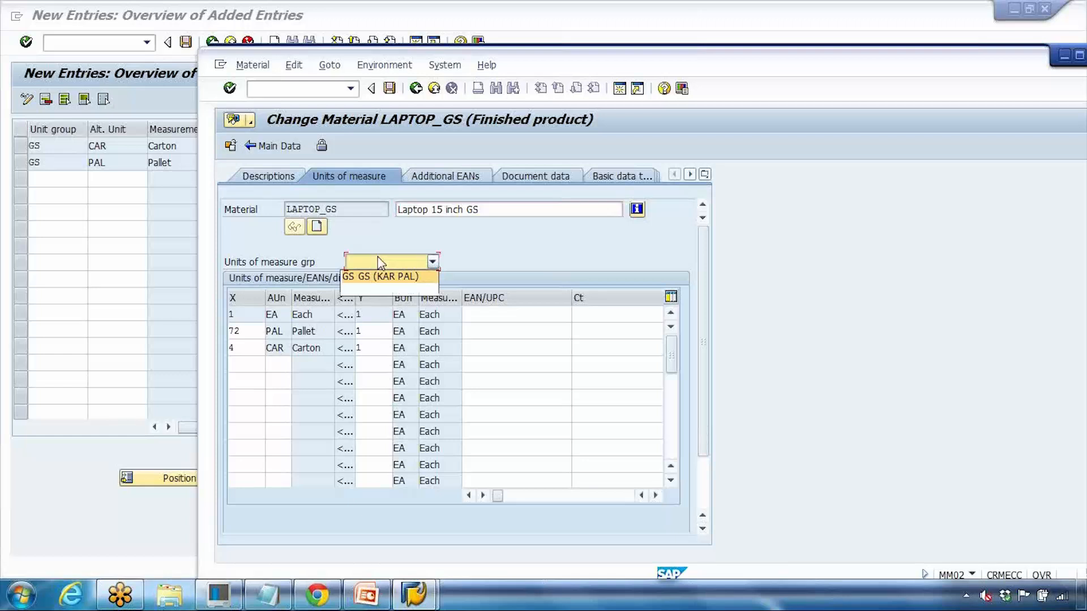
click(66, 180)
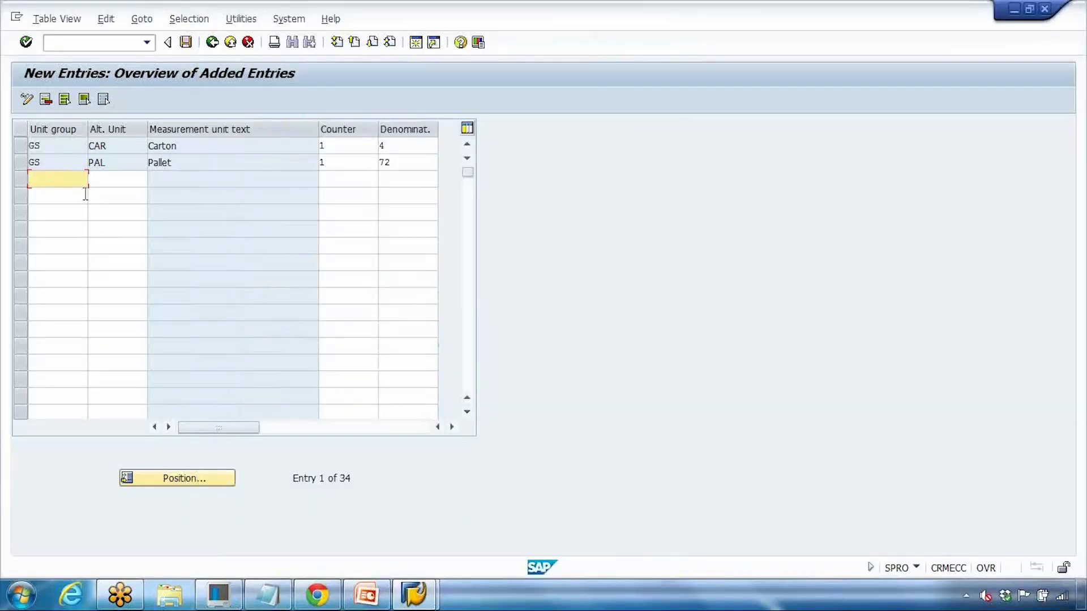
Step: Enter Z1 as the unit group in rows three through six
text(Z1)
click(64, 199)
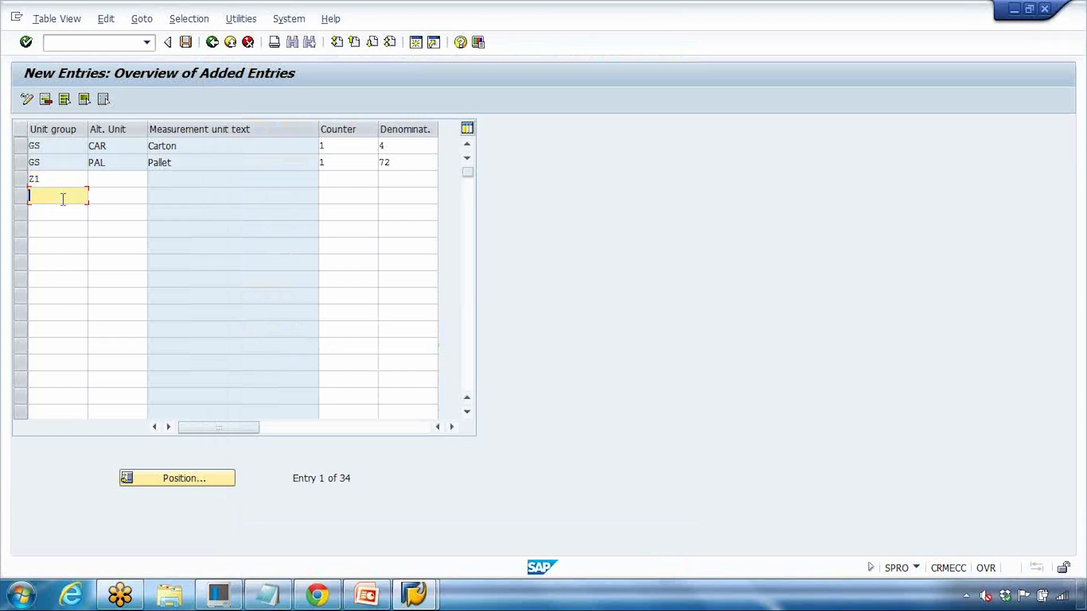
text(Z1)
click(31, 211)
text(Z1)
click(46, 227)
text(Z1)
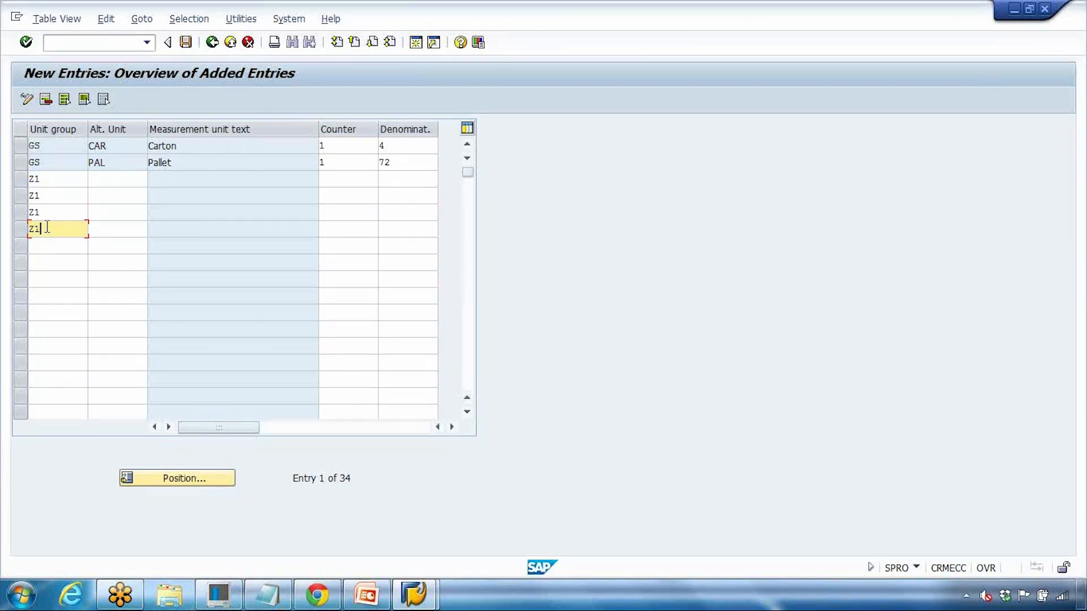
Step: Compare the Z1 rows with LAPTOP_GS's group list and its 72 and 4 conversion values
mouse_move(413, 594)
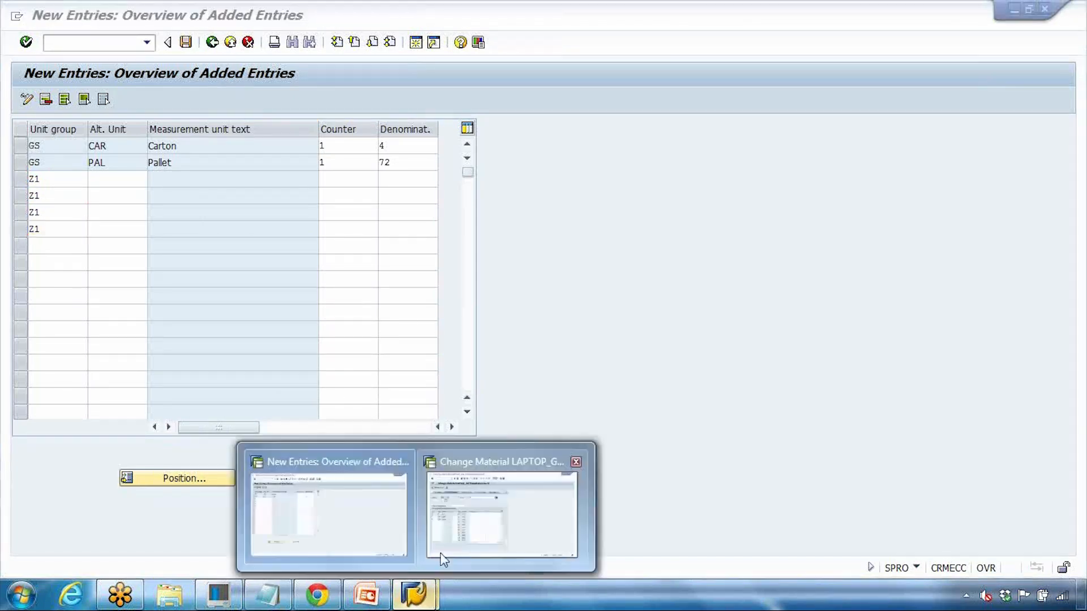
click(452, 545)
click(388, 261)
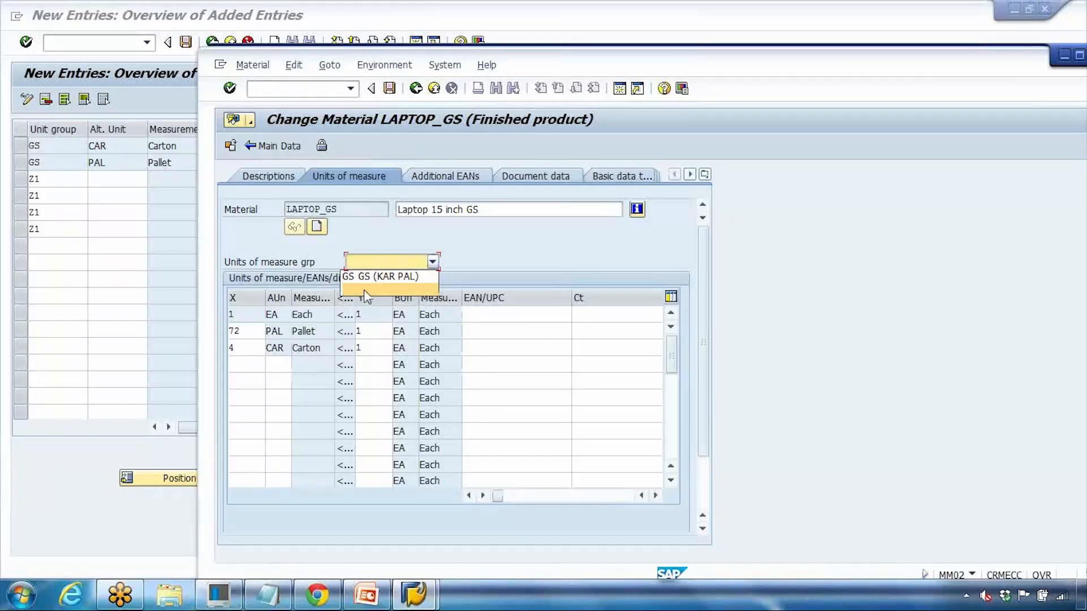
click(132, 242)
click(58, 192)
click(64, 212)
click(60, 183)
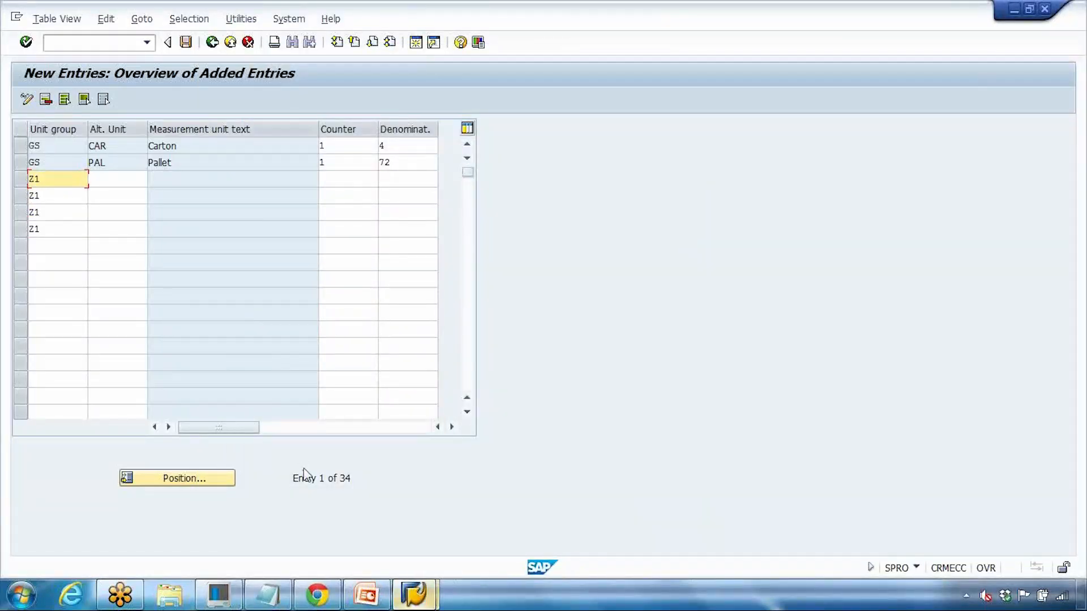
click(414, 597)
click(439, 516)
drag(244, 327, 212, 333)
click(249, 350)
click(251, 368)
click(254, 395)
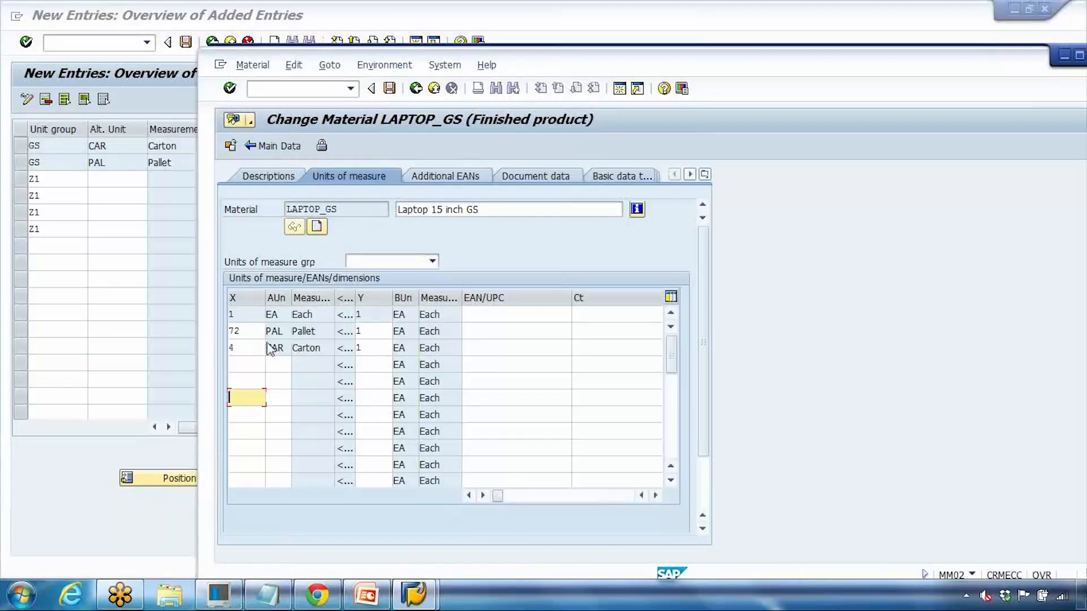
Step: Select the Z1 values in rows three to six of the new entries table
click(169, 244)
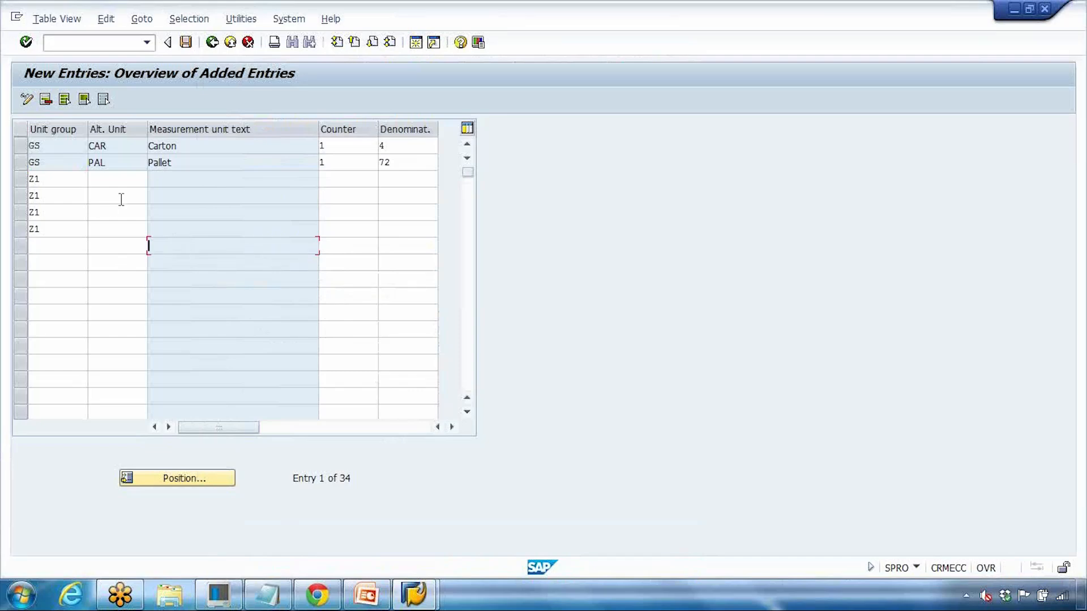
double_click(33, 175)
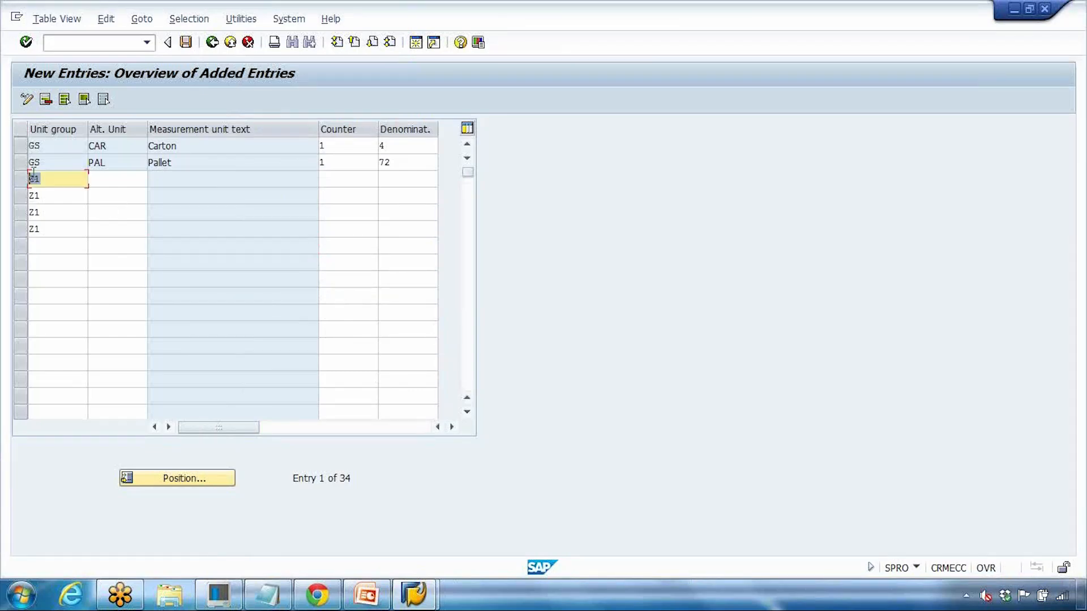
double_click(33, 195)
double_click(33, 212)
double_click(33, 229)
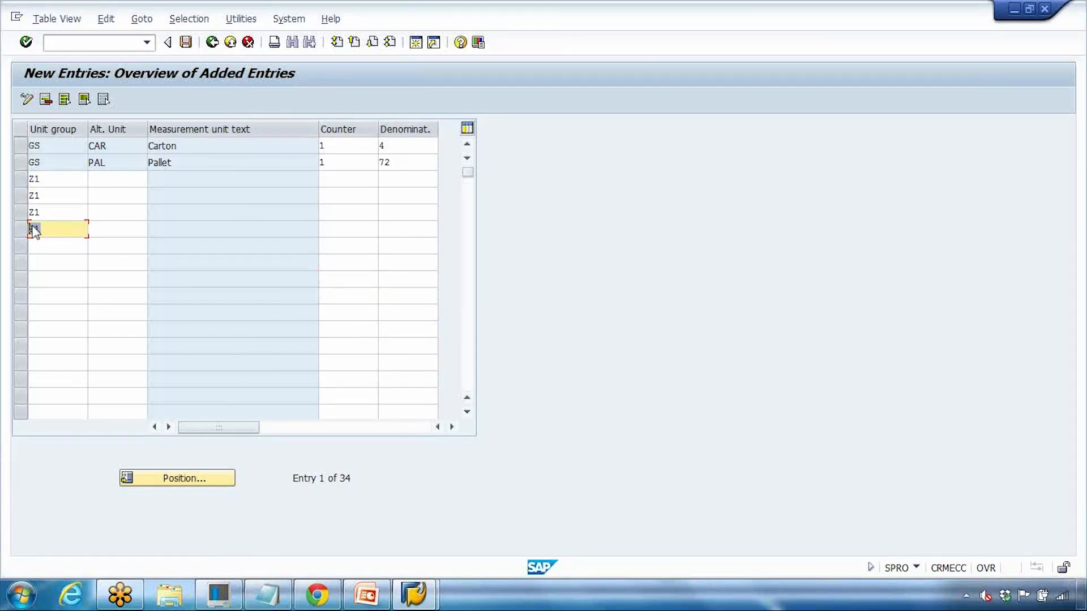
double_click(34, 179)
double_click(34, 196)
double_click(35, 212)
double_click(56, 229)
Step: Discard the unsaved Z1 rows and exit group maintenance to the Display IMG tree
click(217, 43)
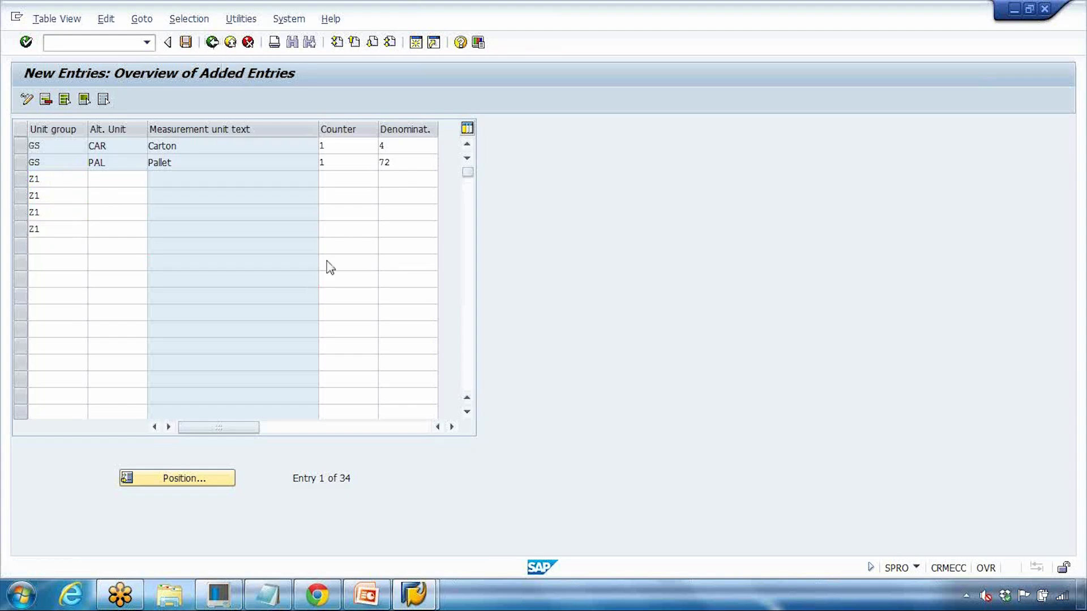
click(248, 43)
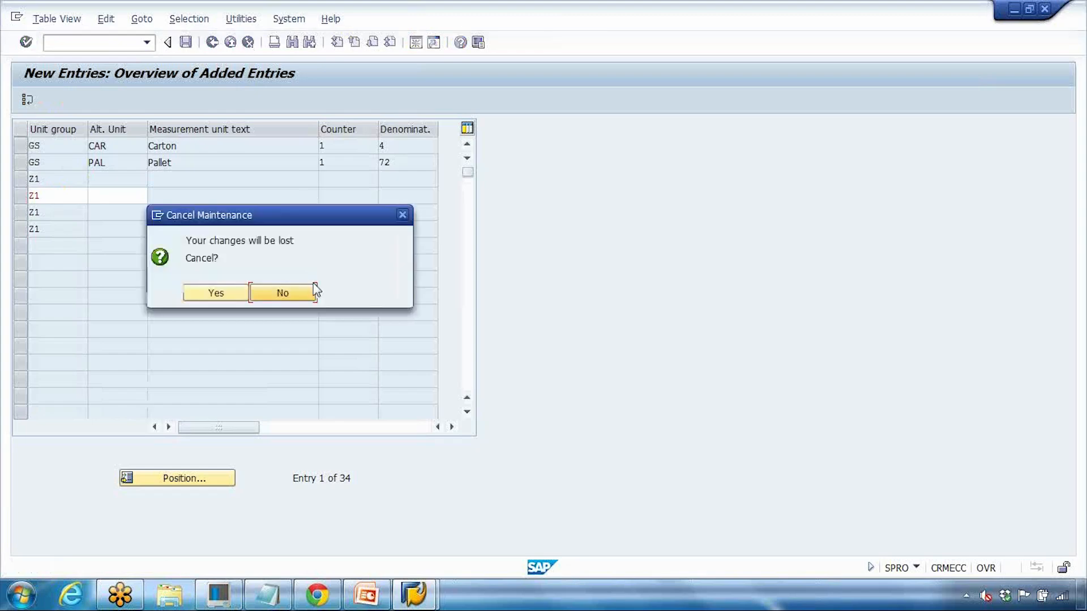
click(232, 296)
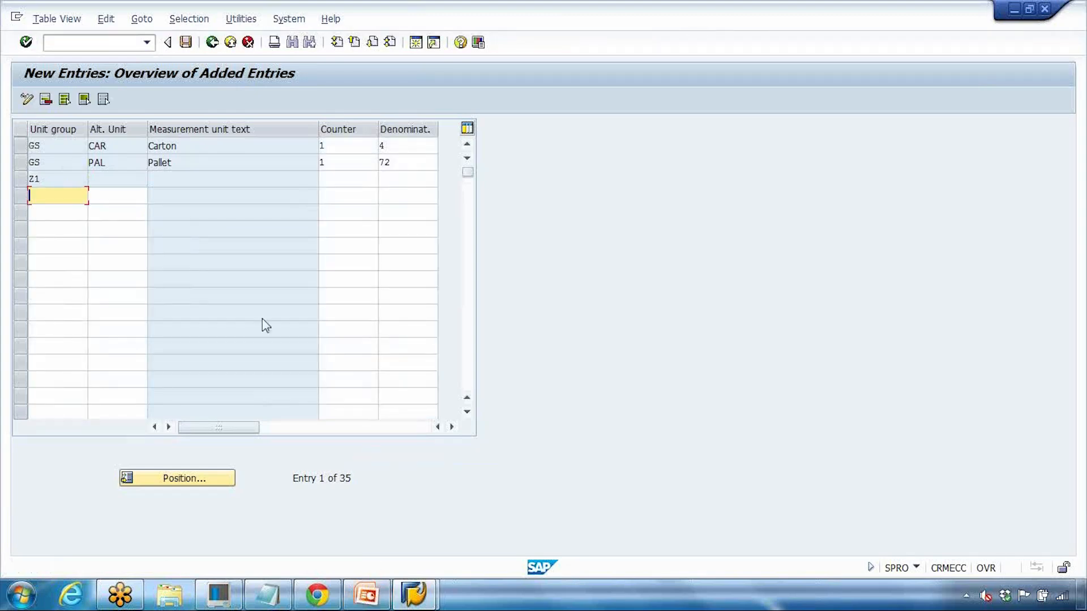
click(214, 43)
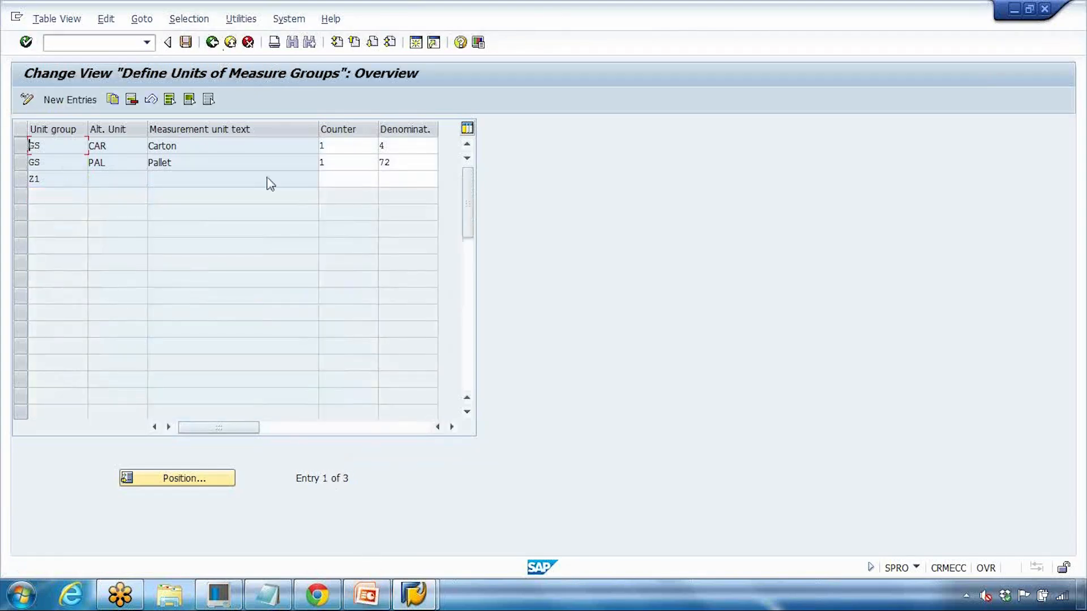
click(230, 42)
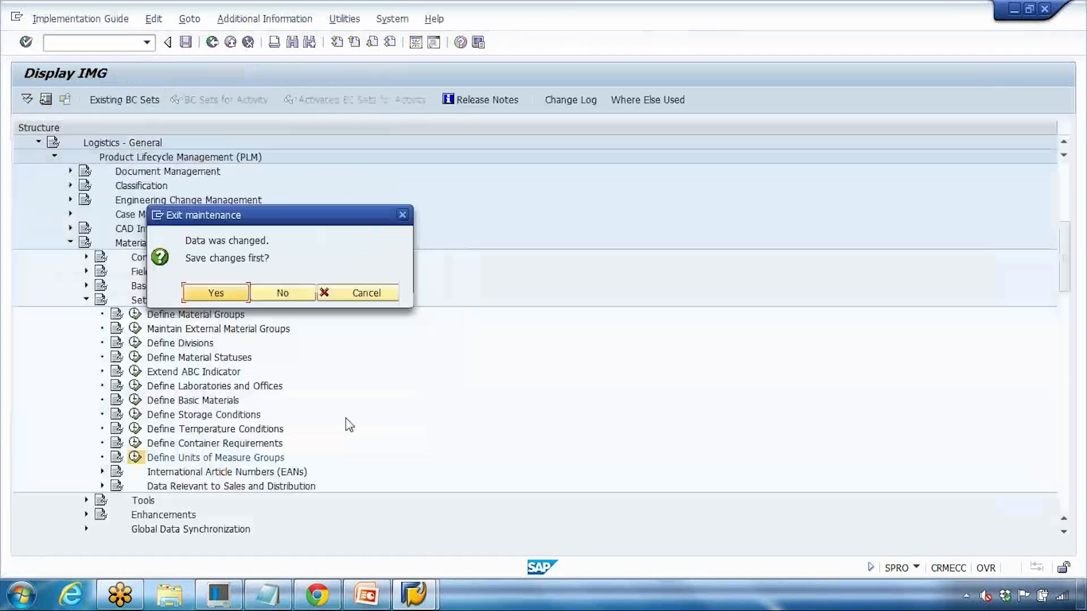
Step: Present slides 12 and 13, Default Values for Materials, then return to Change Material LAPTOP_GS
click(353, 603)
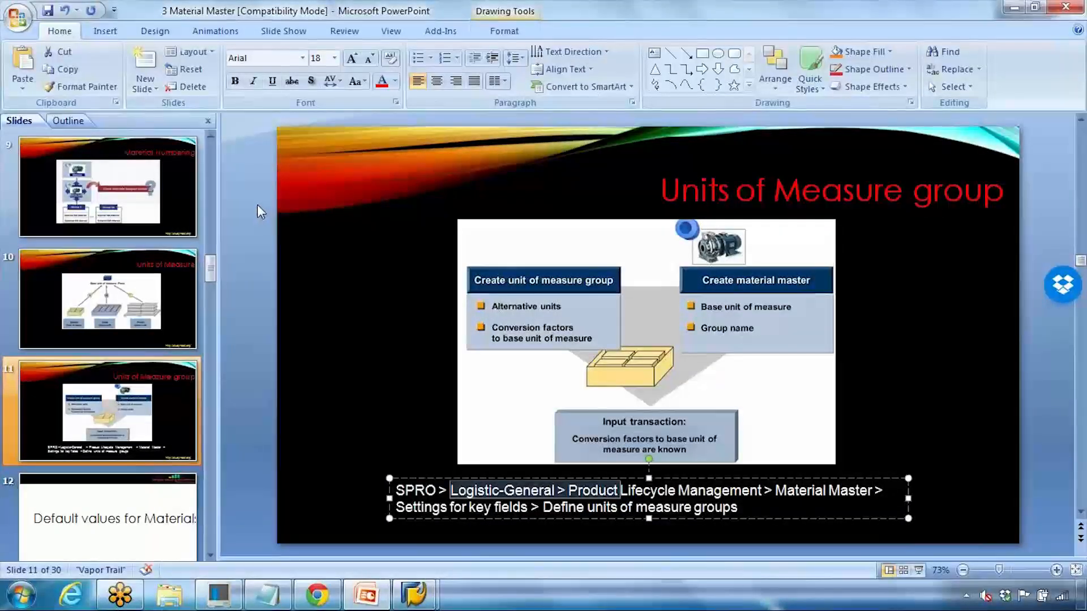
scroll(247, 211, down, 1)
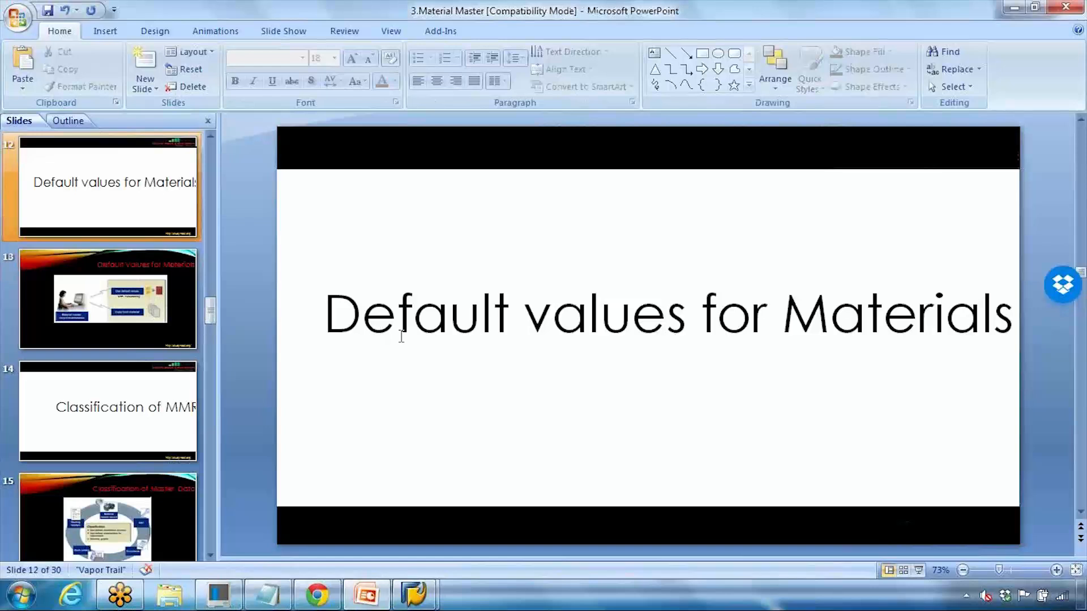
click(919, 571)
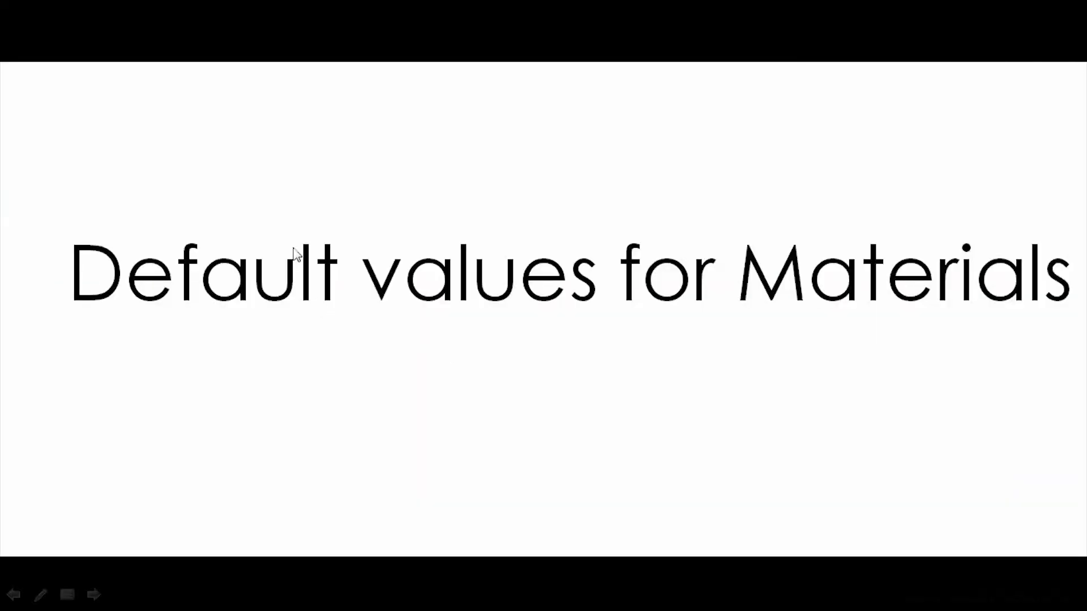
click(258, 167)
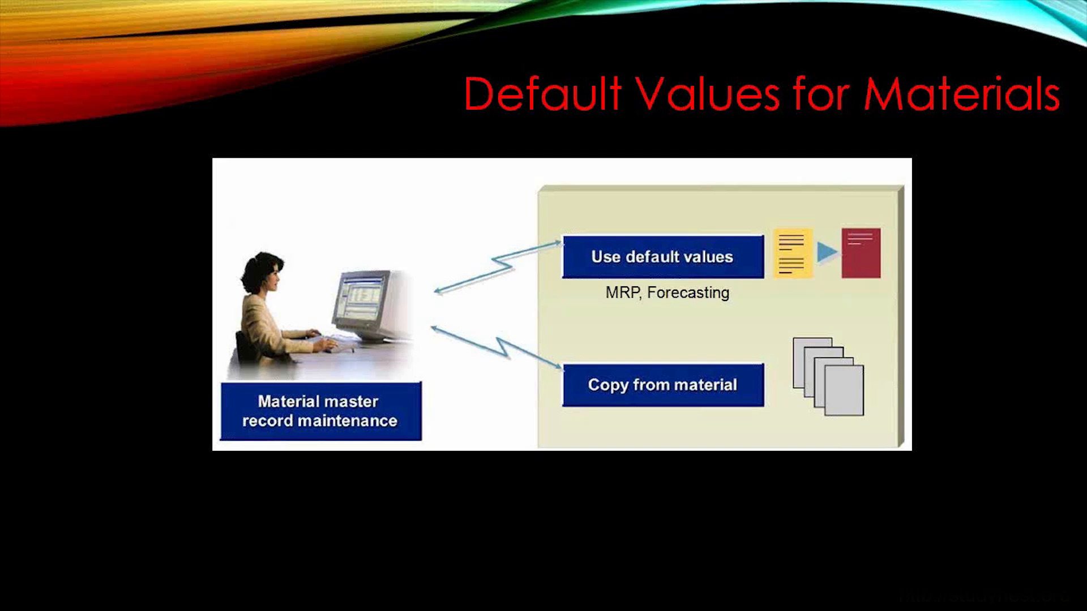
key(Escape)
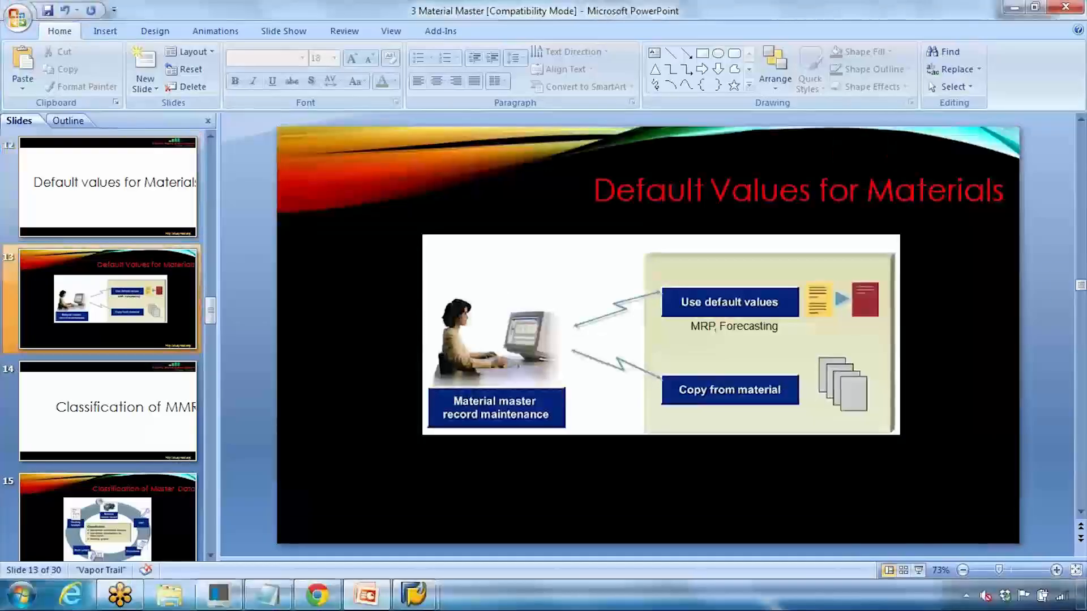
mouse_move(414, 594)
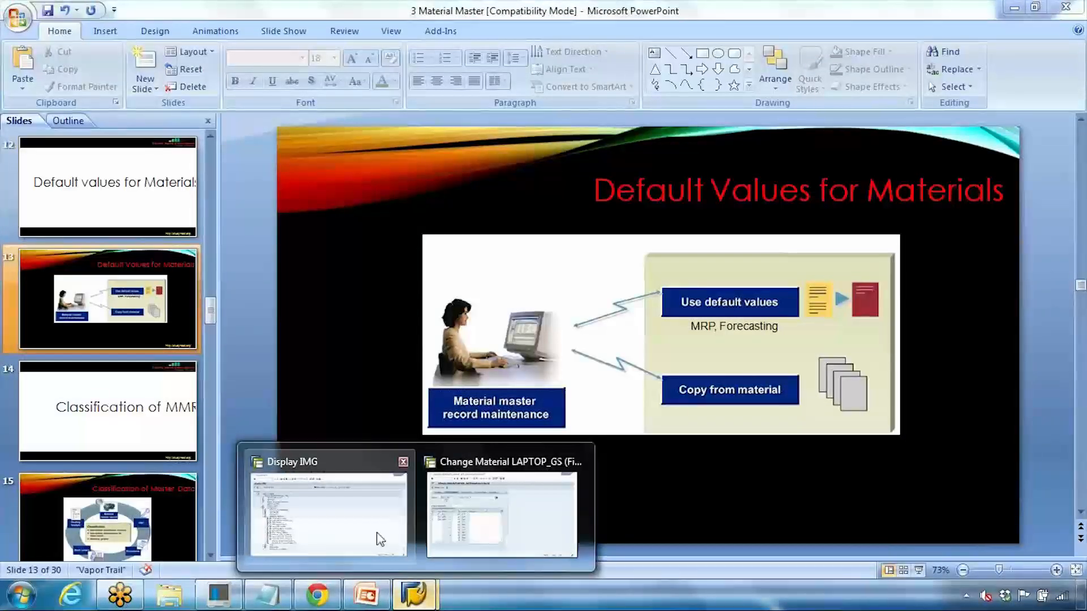
click(475, 532)
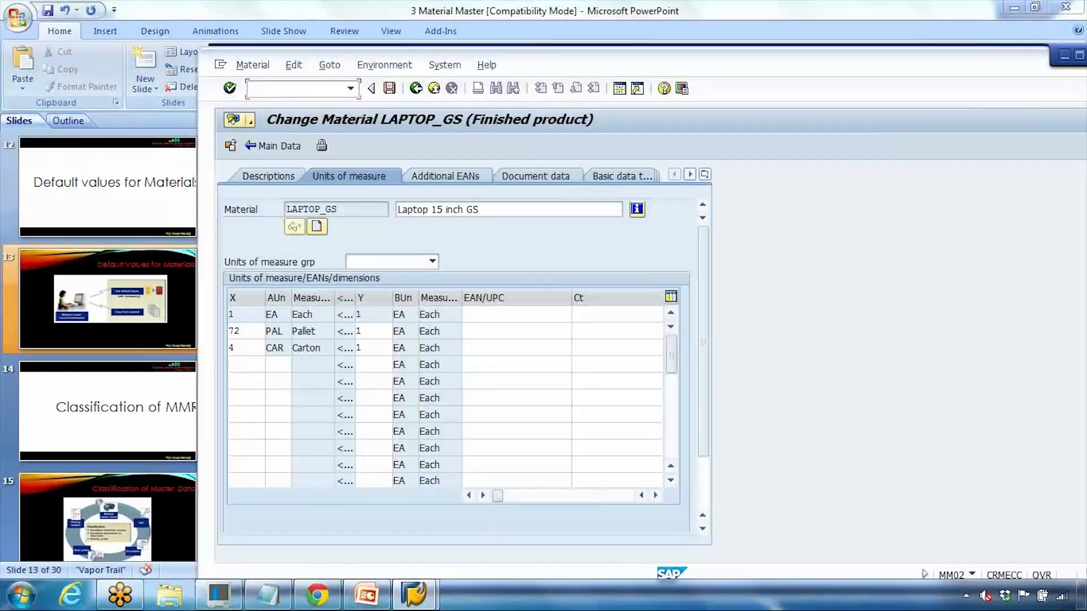
Step: On the maximized Create Material screen, choose Mechanical Engineering sector and FERT Finished product type
key(Return)
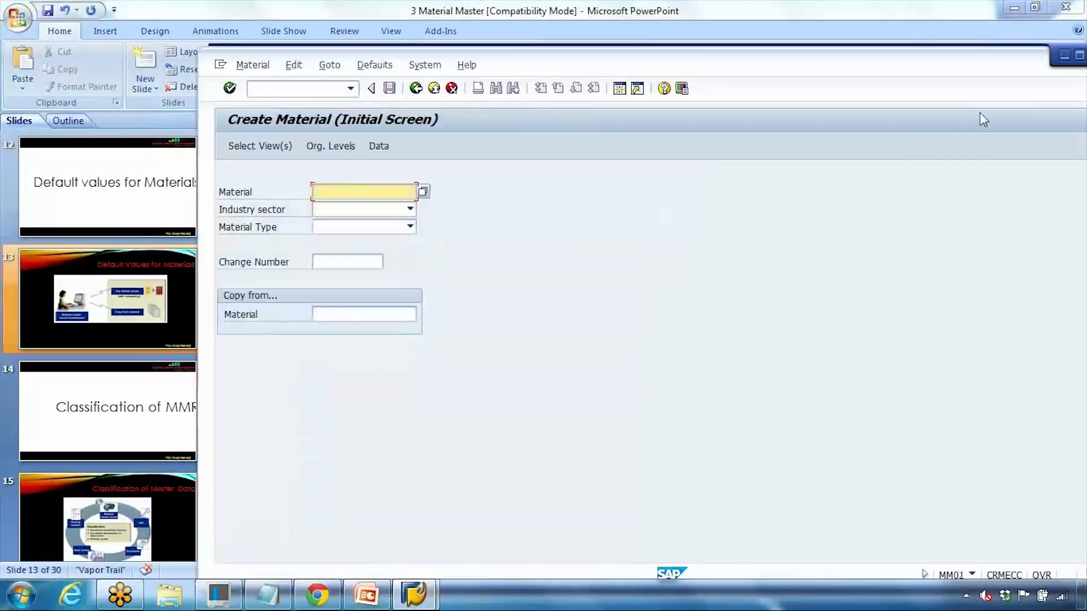
click(1079, 55)
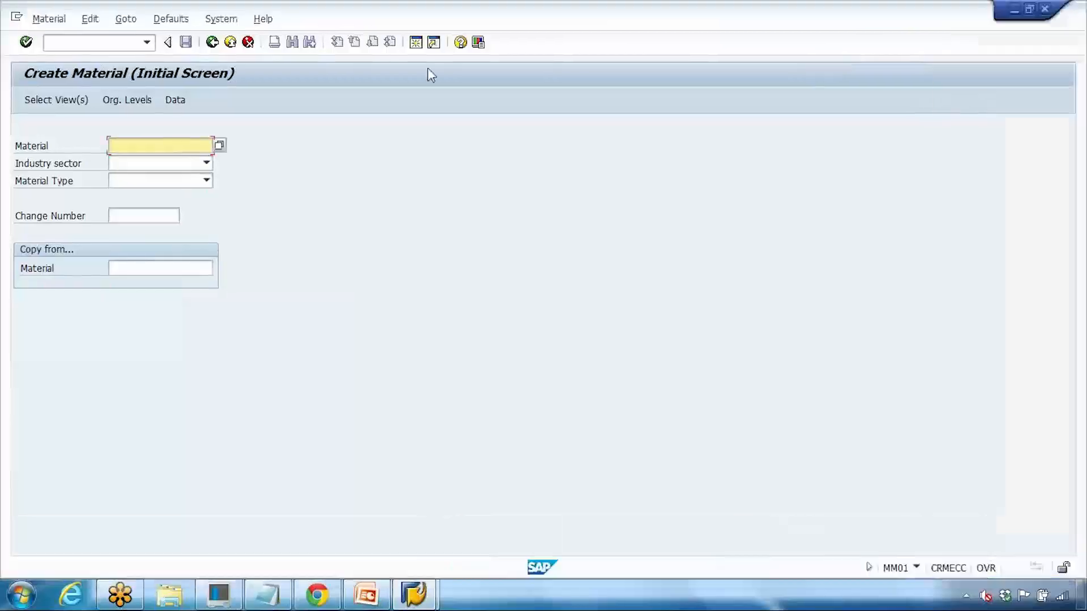
click(192, 146)
click(166, 158)
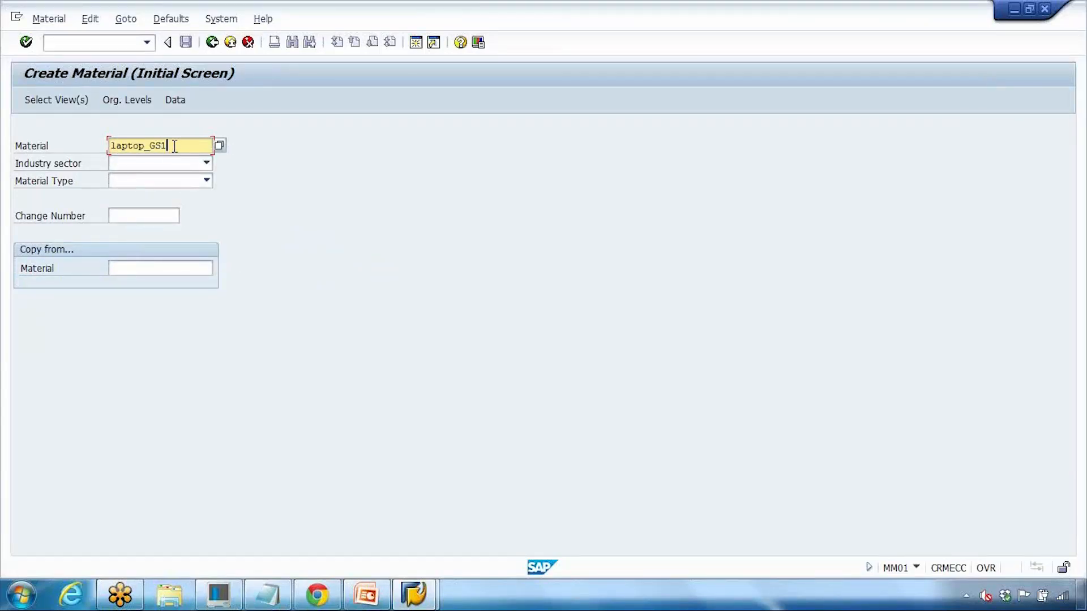
click(168, 163)
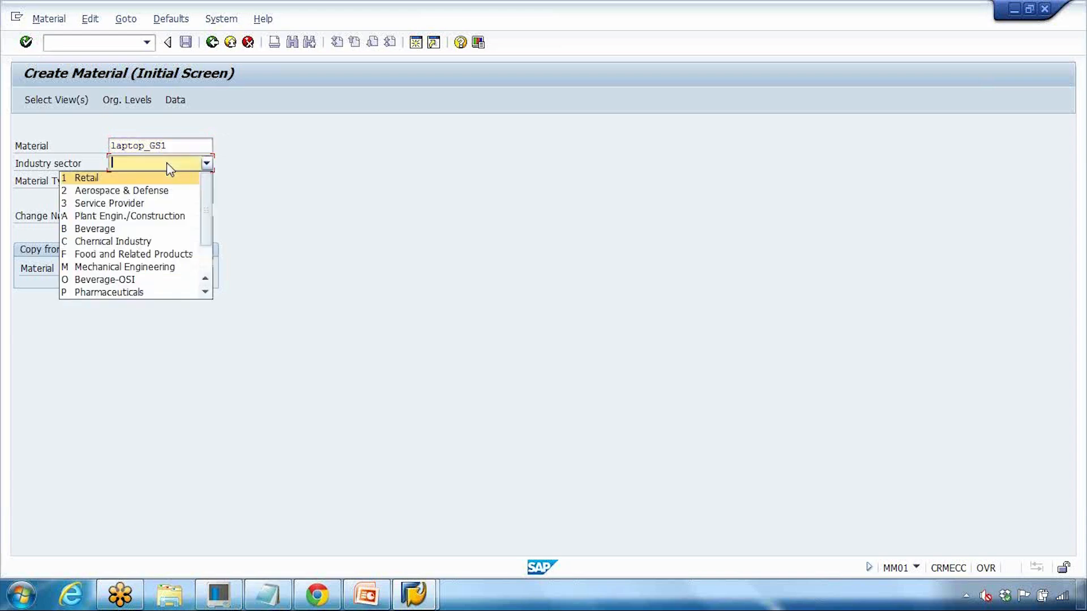
click(161, 267)
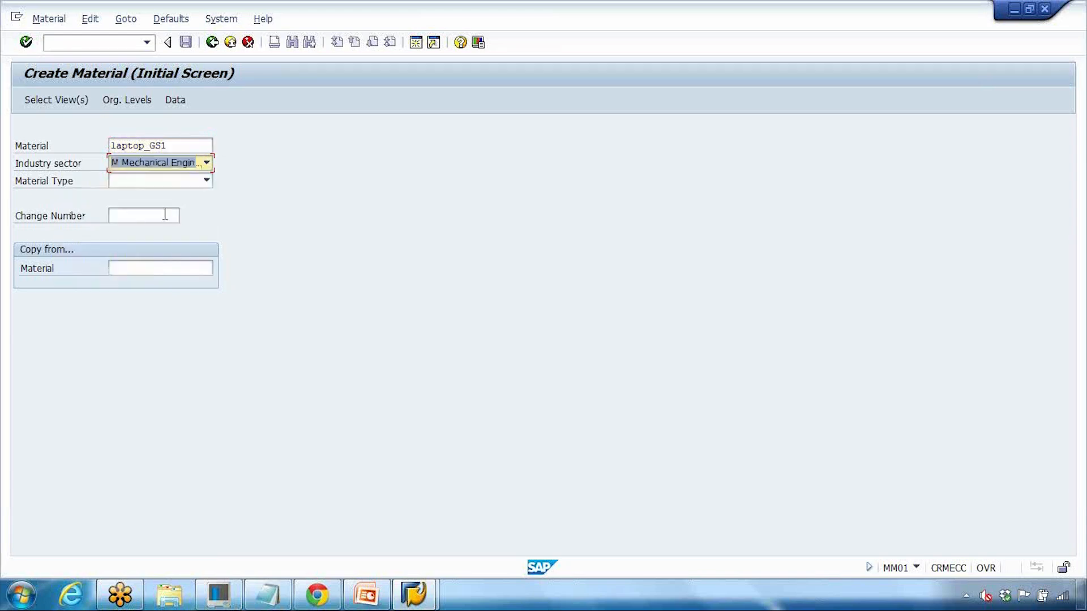
click(165, 183)
scroll(144, 286, down, 2)
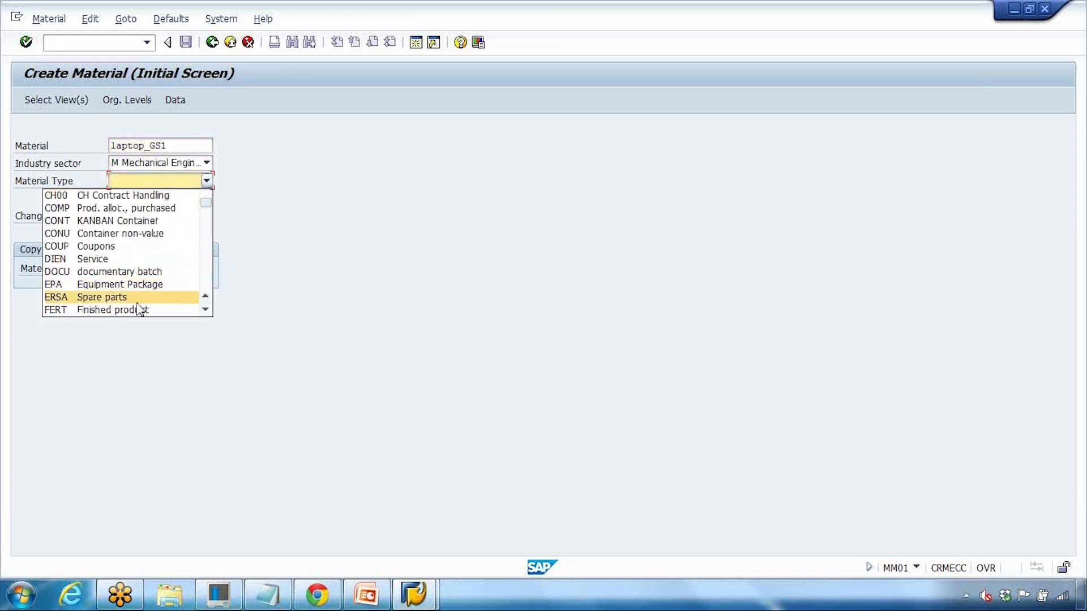
click(140, 310)
Step: Enter LAPTOP_GS123 as the new material with LAPTOP_GS as the copy-from reference and confirm
click(135, 268)
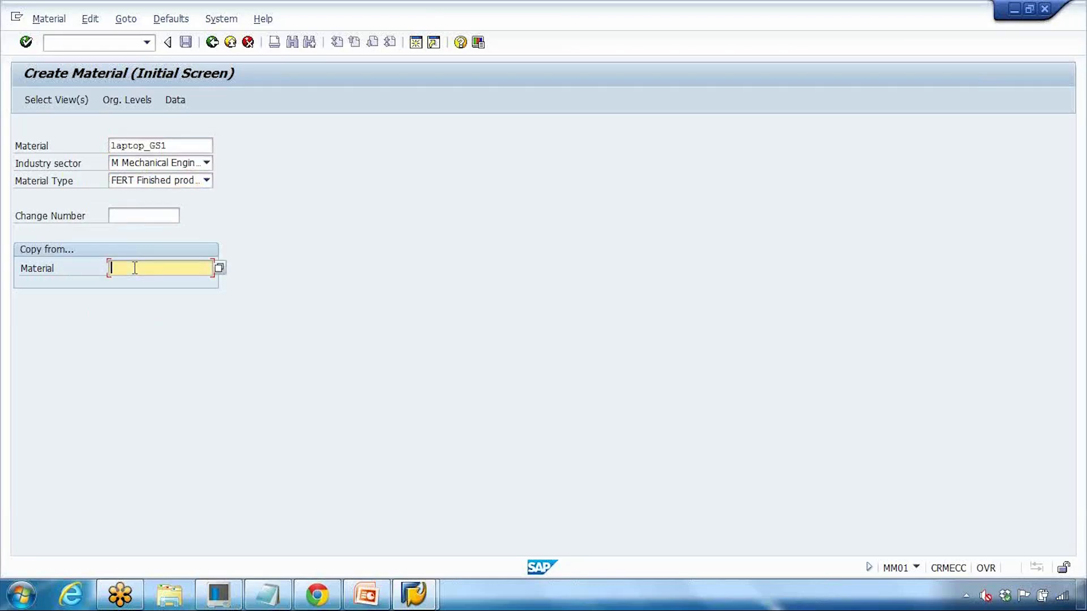
text(LAP)
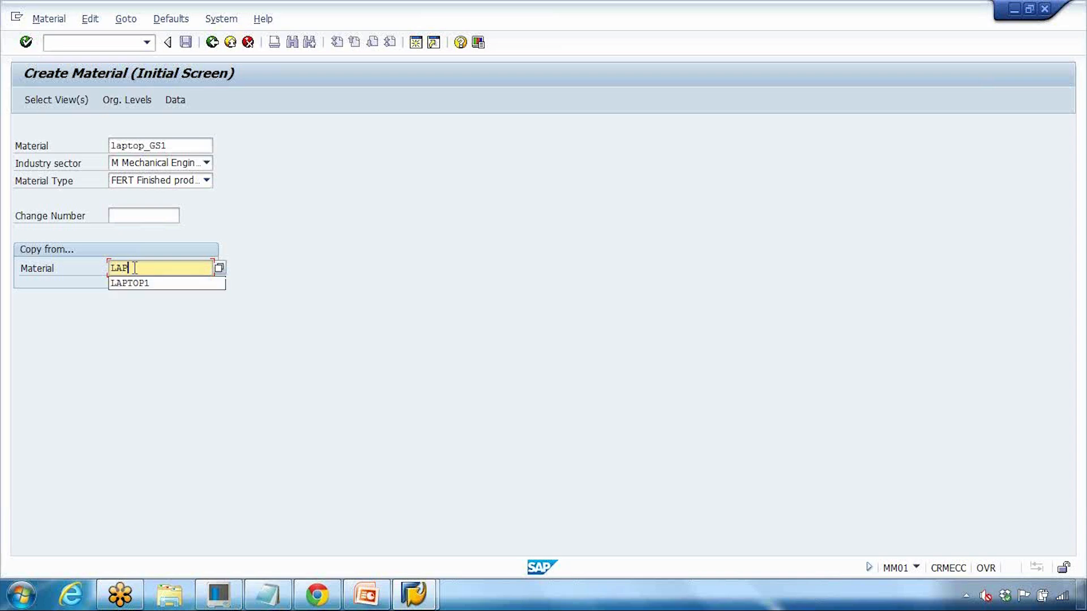
text(TOP_GS)
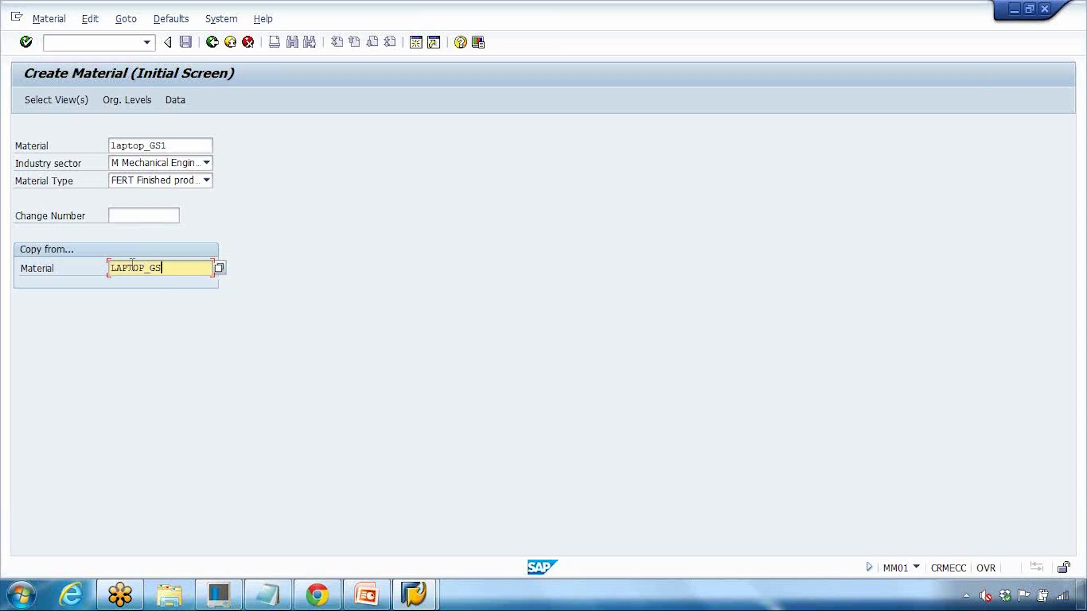
drag(176, 269, 45, 262)
click(171, 145)
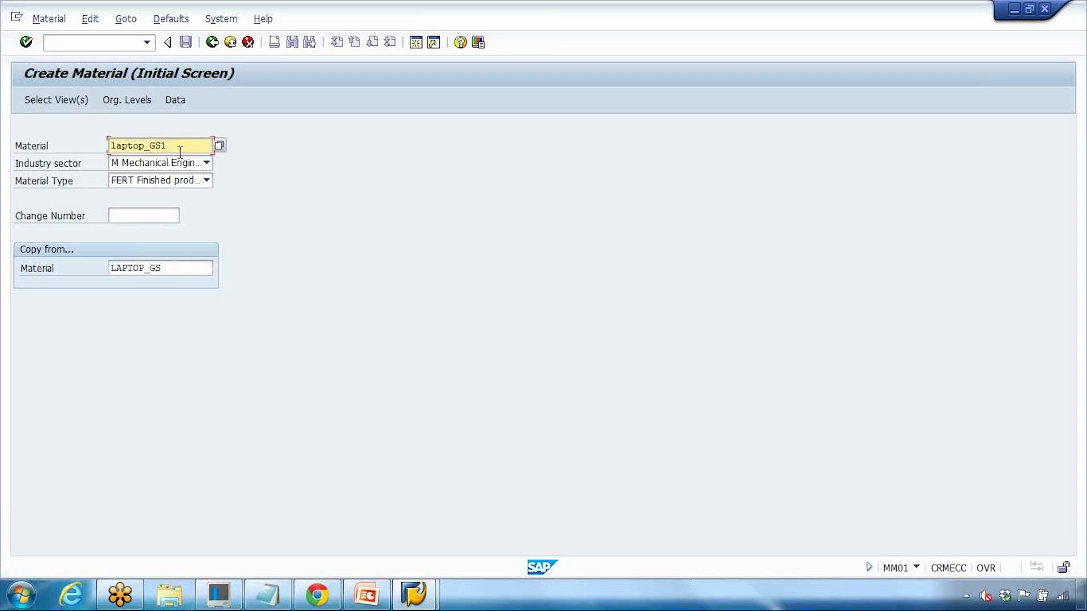
drag(181, 269, 96, 267)
drag(193, 146, 99, 150)
key(Return)
Step: Mark Basic Data 1/2, Sales Org. Data 1/2, Sales General/Plant, Purchasing and MRP 1–4, then continue
click(239, 203)
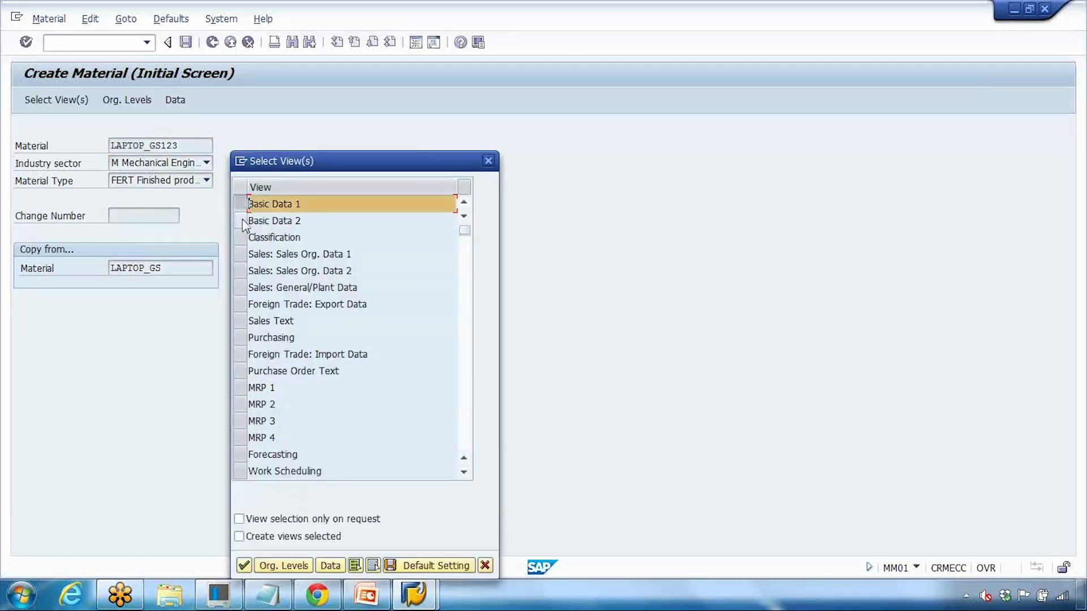
click(239, 221)
drag(239, 254, 239, 271)
click(239, 287)
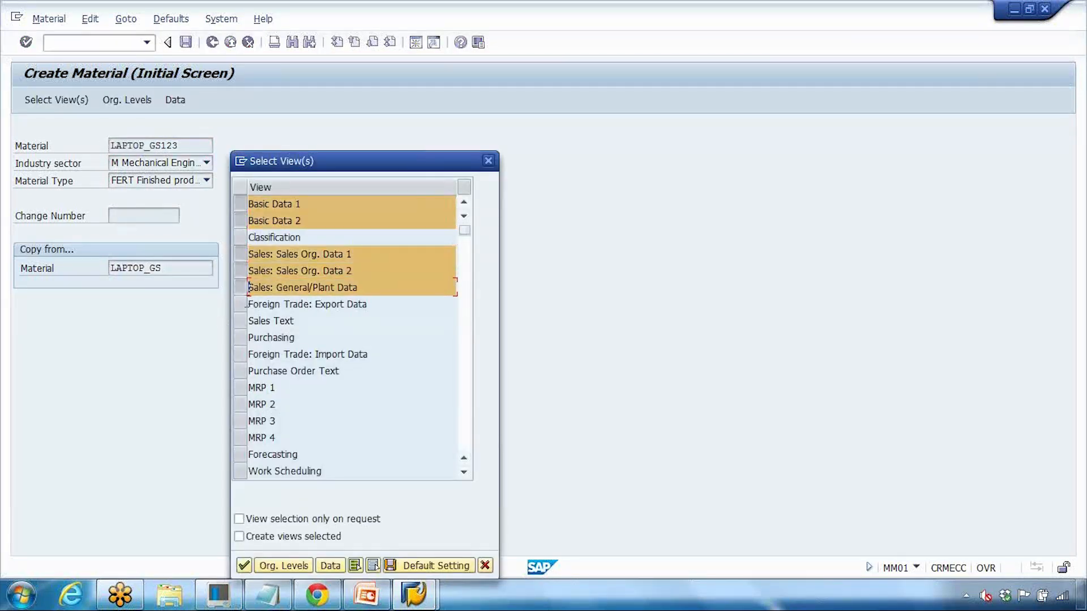
click(239, 387)
click(239, 338)
click(240, 405)
click(240, 421)
scroll(242, 419, down, 1)
click(240, 389)
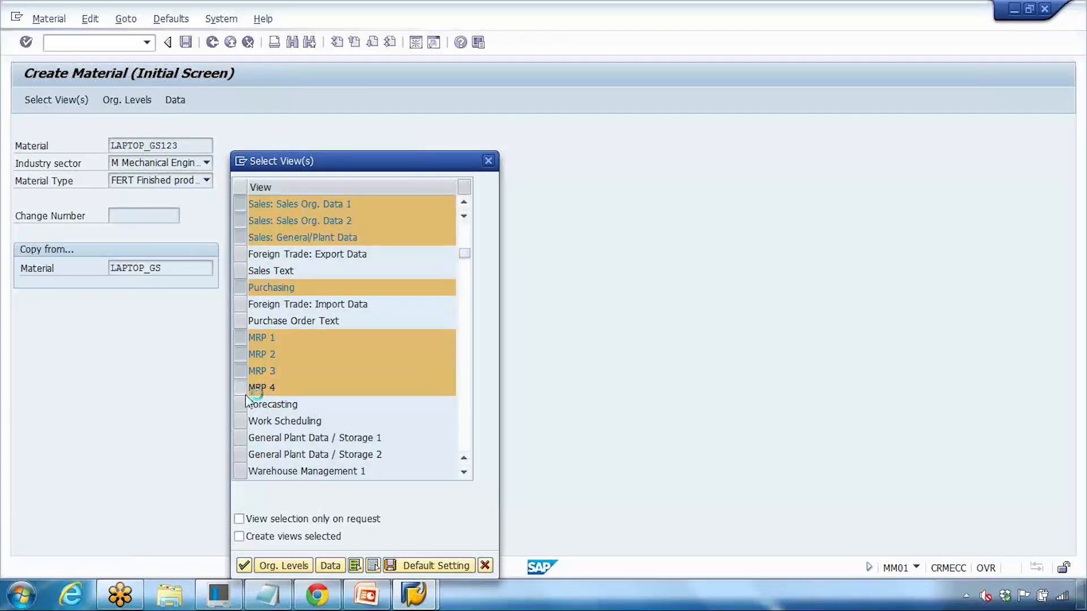
scroll(246, 395, down, 3)
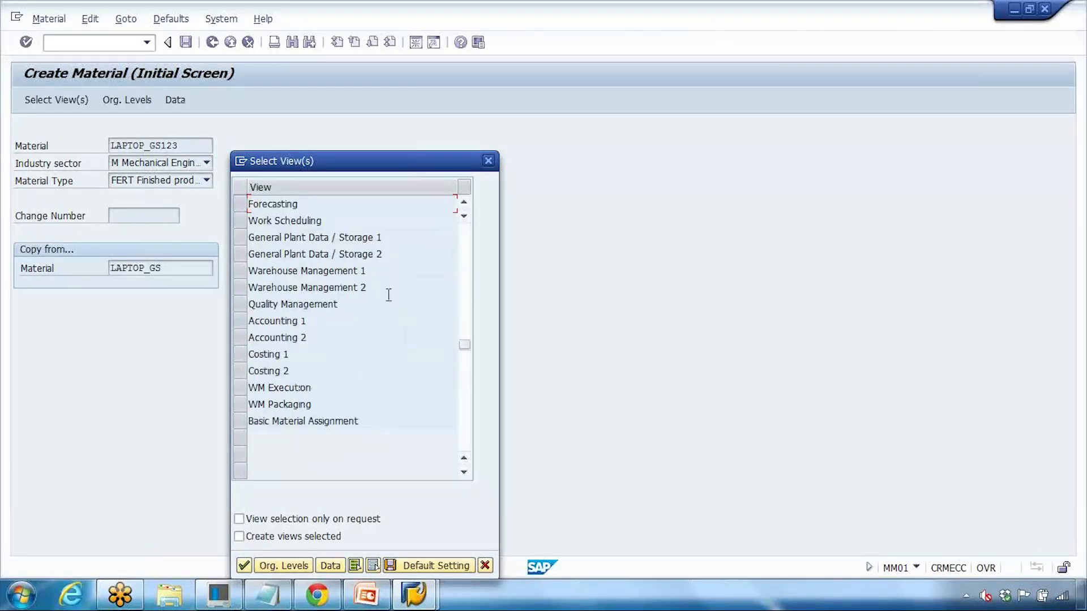
drag(466, 344, 467, 238)
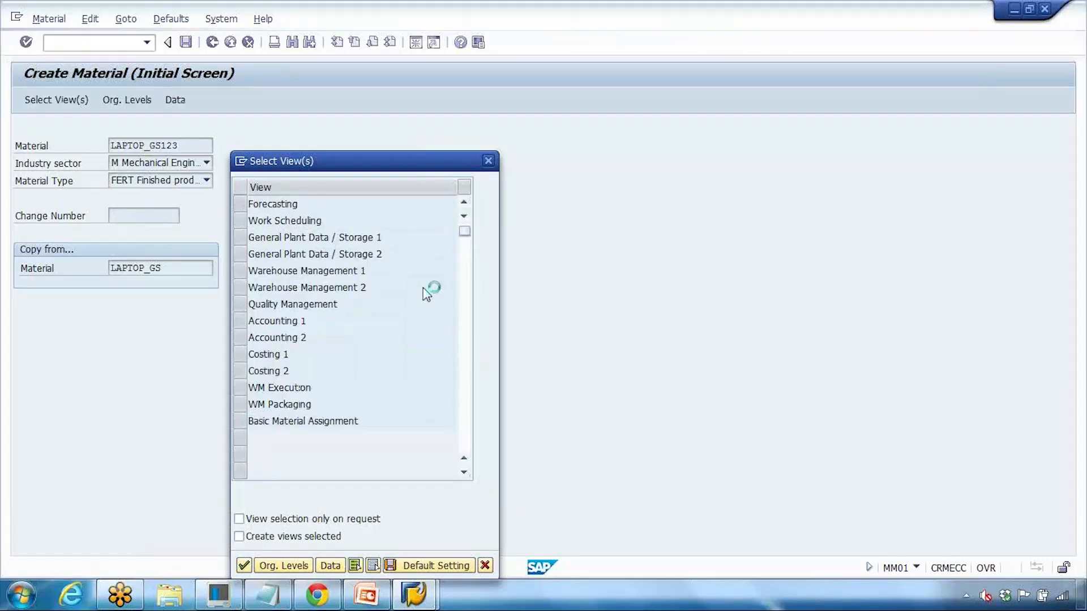
click(244, 566)
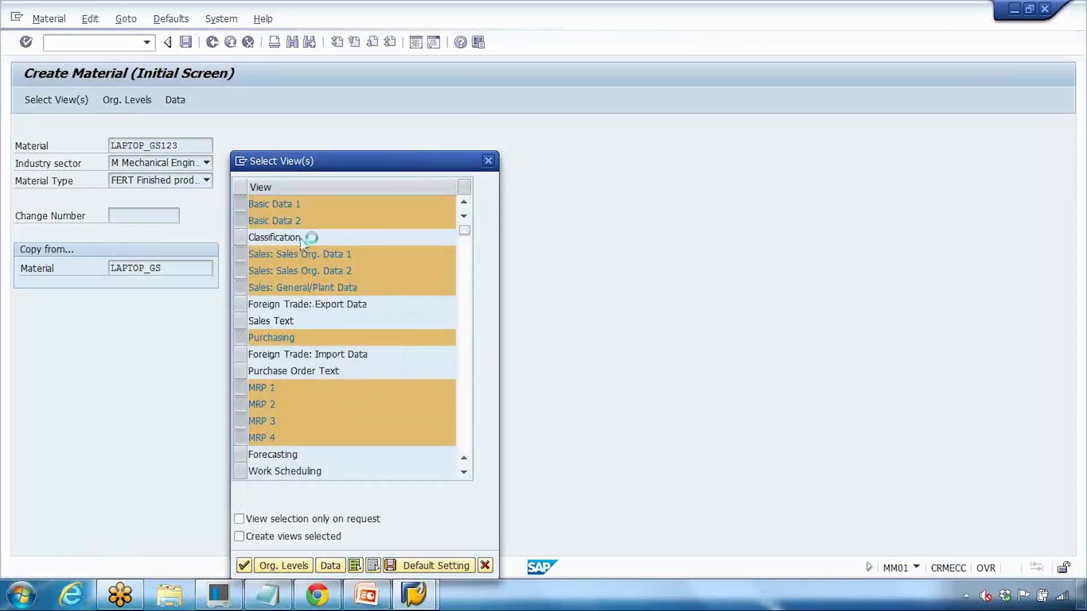
Step: Enter sales org 1000 and channel 10 alongside plant 1000 and storage location 0001, then confirm
click(474, 189)
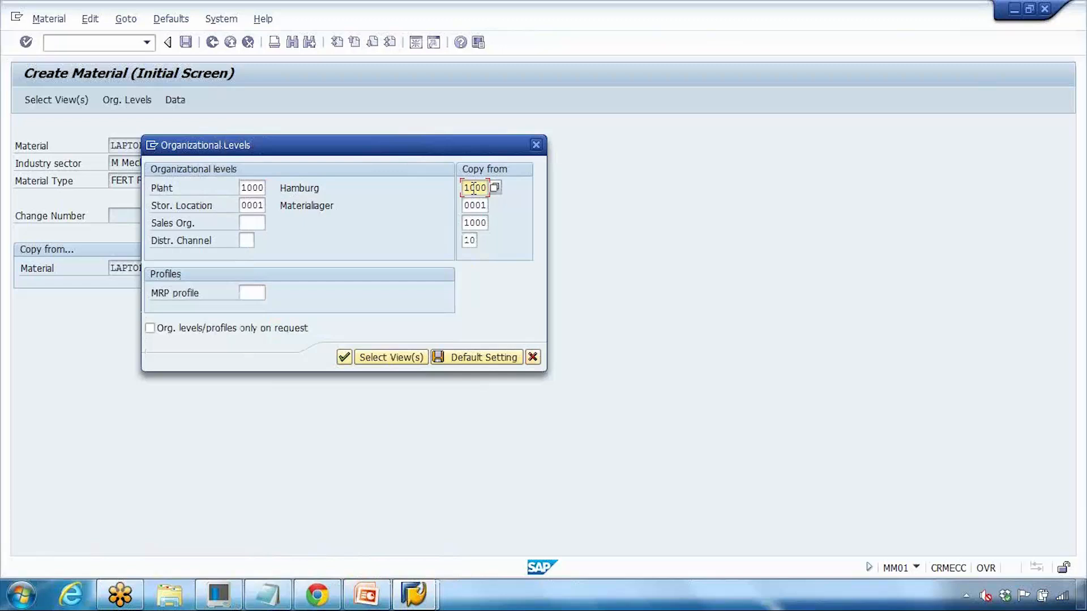
click(468, 205)
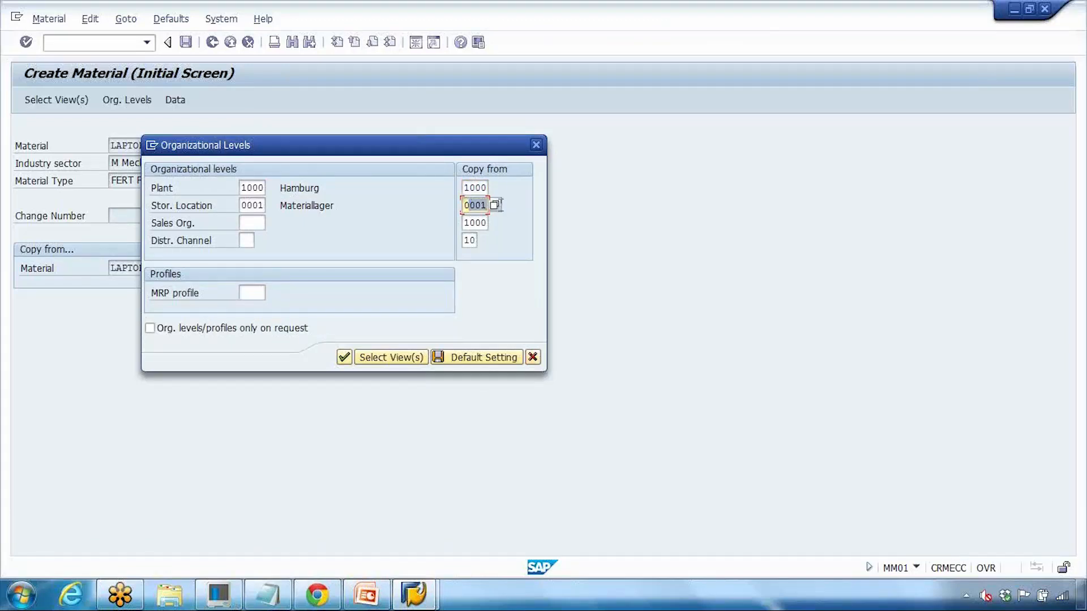
click(493, 222)
click(493, 239)
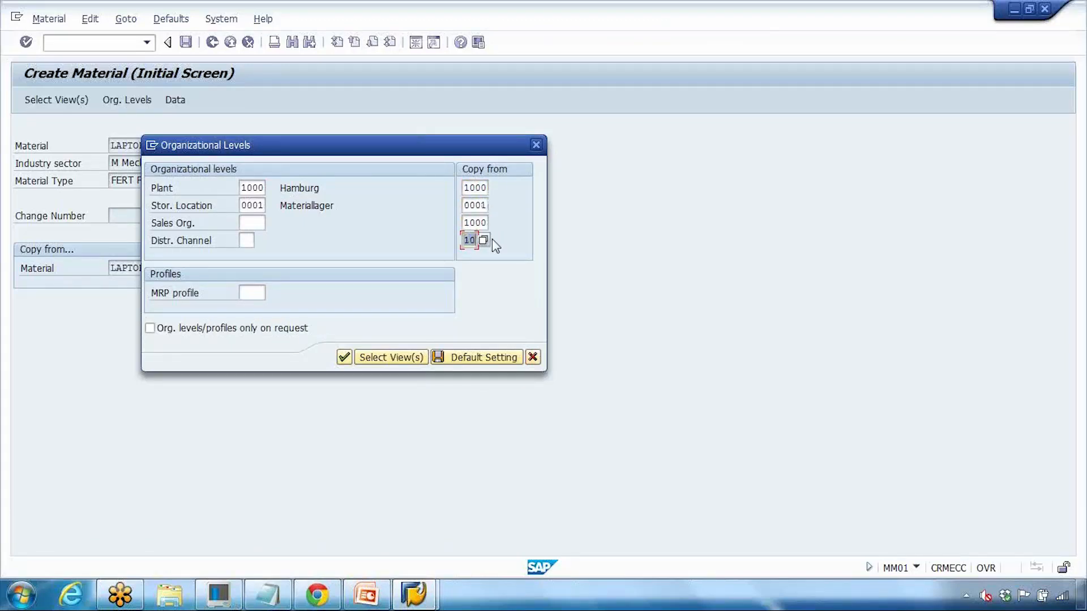
click(252, 223)
drag(473, 188, 504, 196)
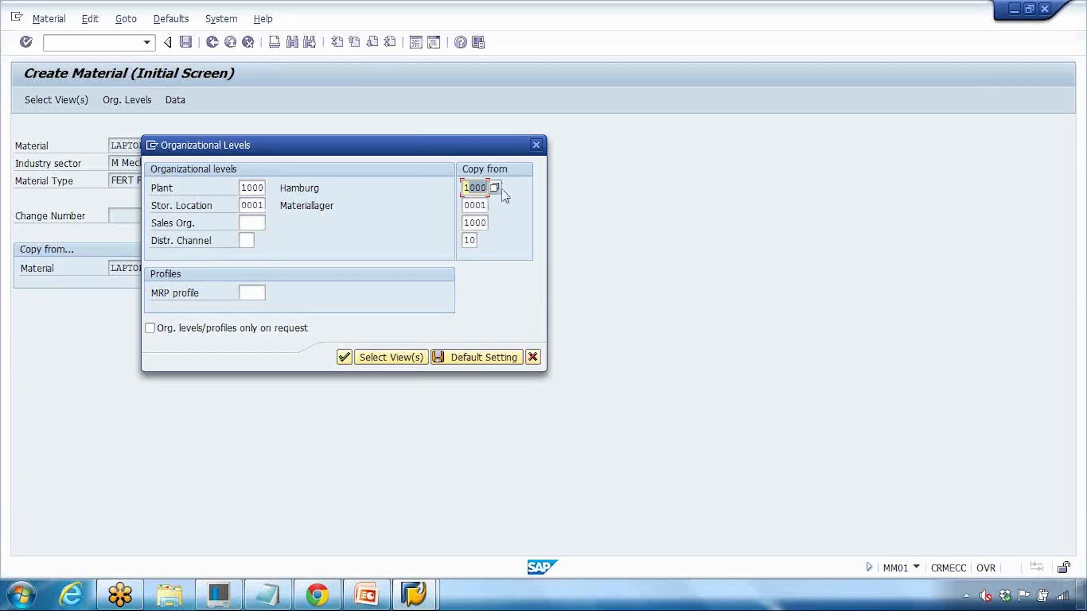
click(251, 188)
click(253, 222)
text(1000)
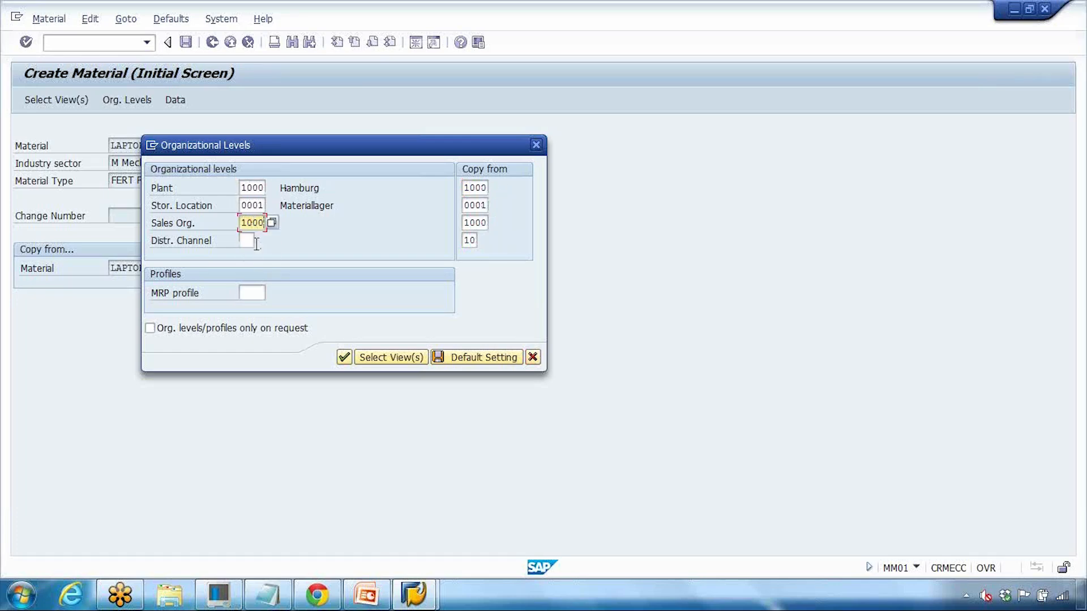
click(253, 242)
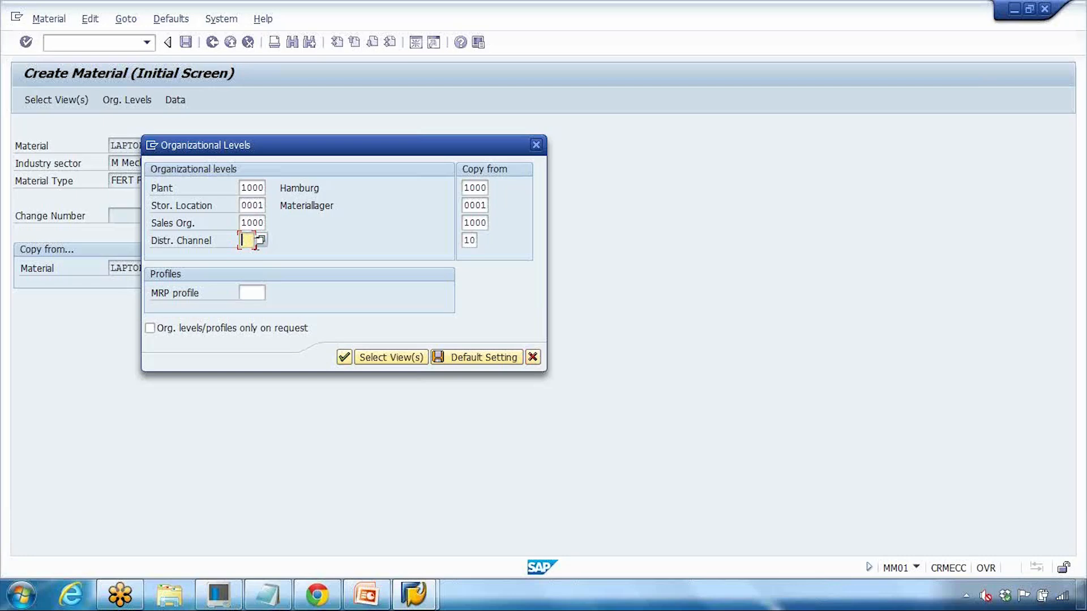
click(345, 357)
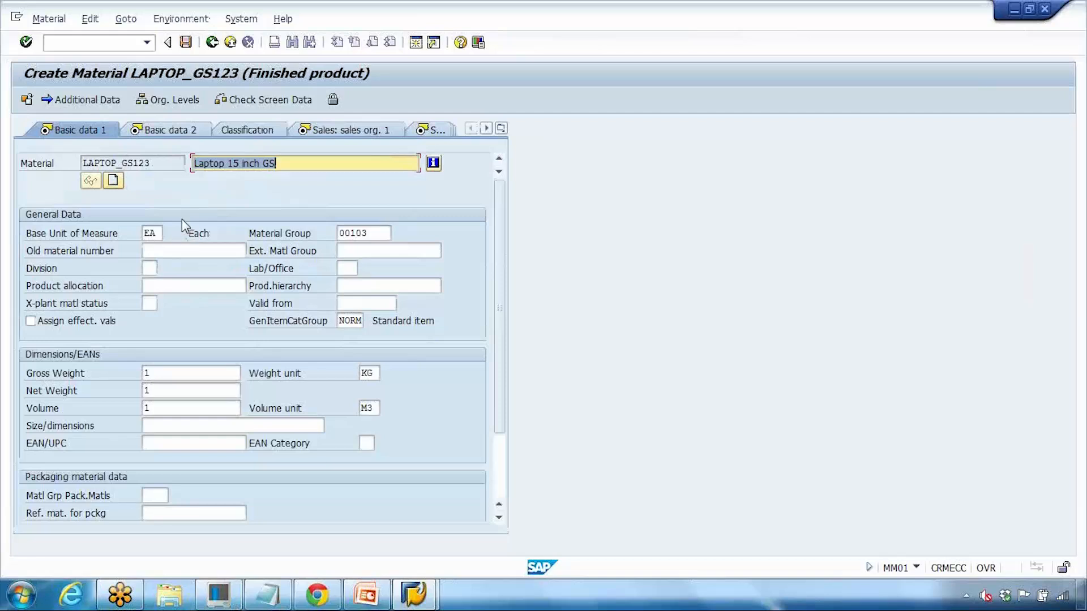
Step: Append 123 to the copied description so it reads 'Laptop 15 inch GS123'
click(167, 163)
drag(168, 163, 60, 159)
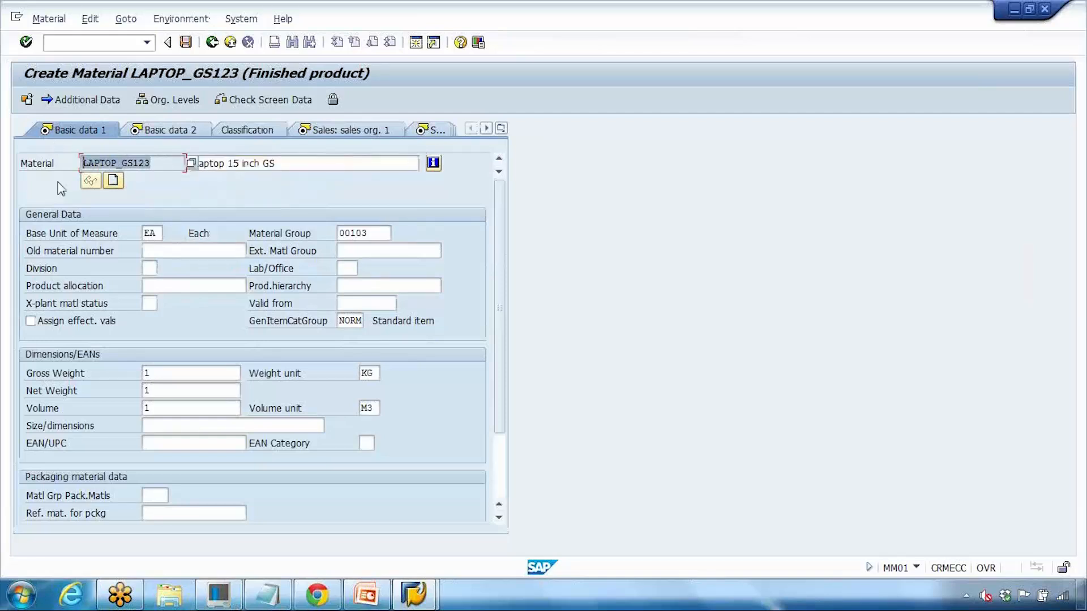
click(295, 163)
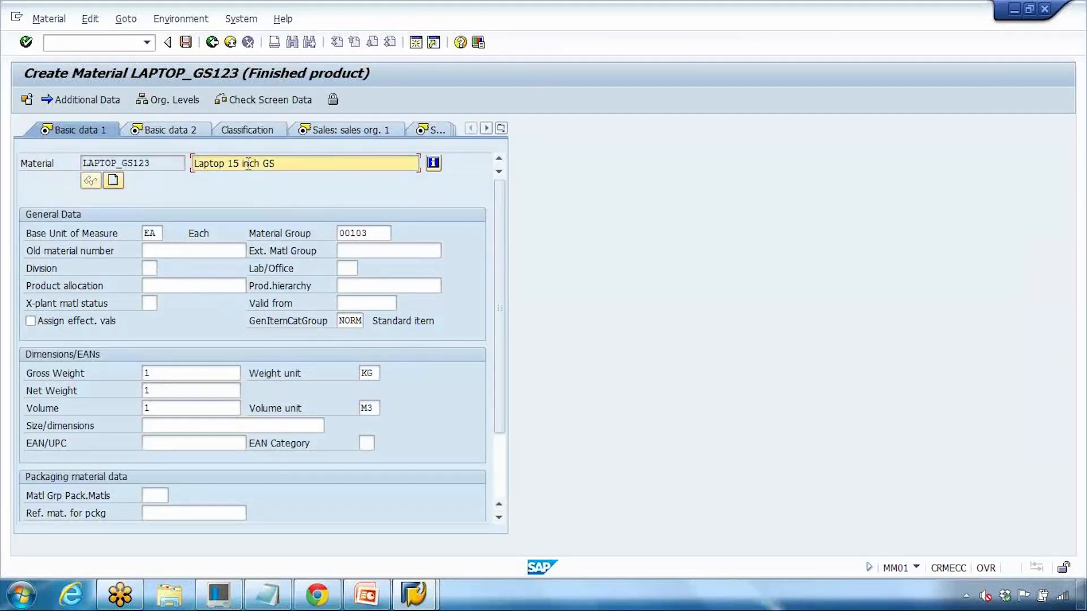
text(123)
click(172, 373)
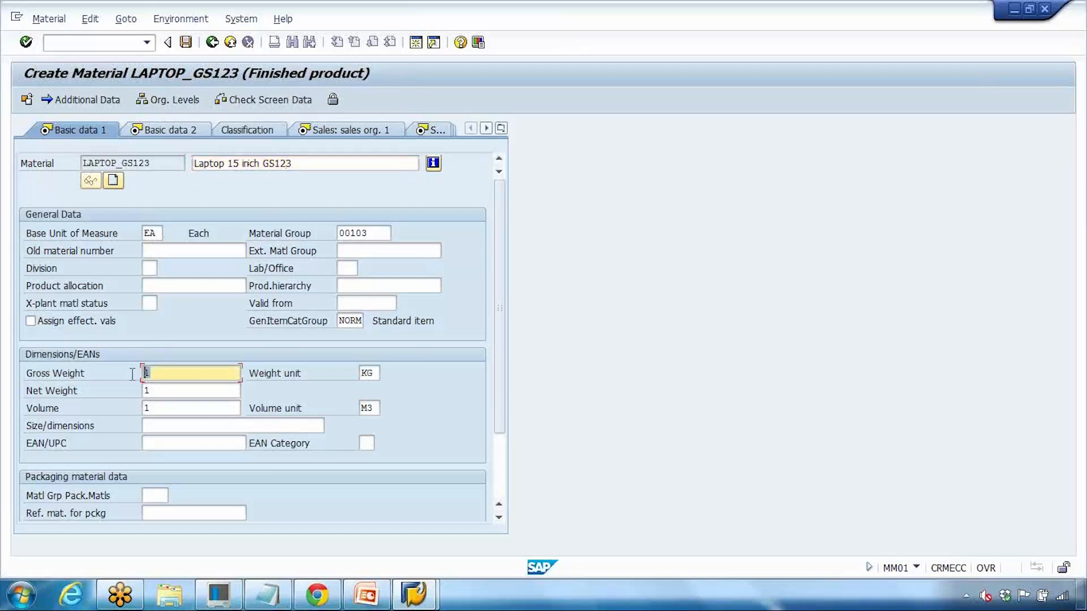
click(156, 391)
drag(377, 239, 145, 236)
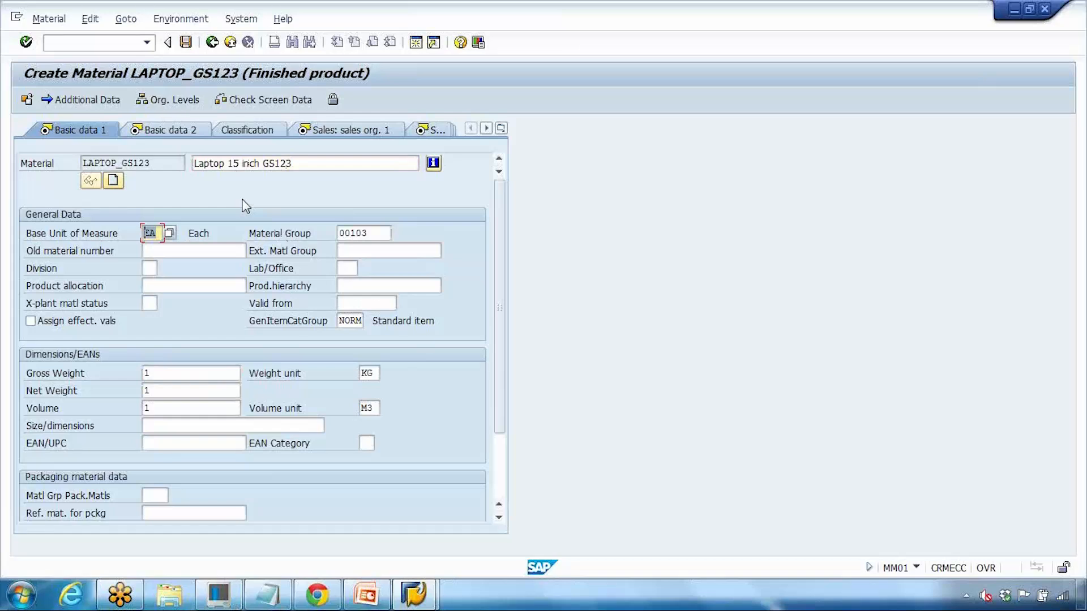
Step: Step through Basic data 2, the sales, Purchasing and MRP 1–3 views to reach MRP 4
key(Return)
key(Return)
key(Return)
text(1)
key(Return)
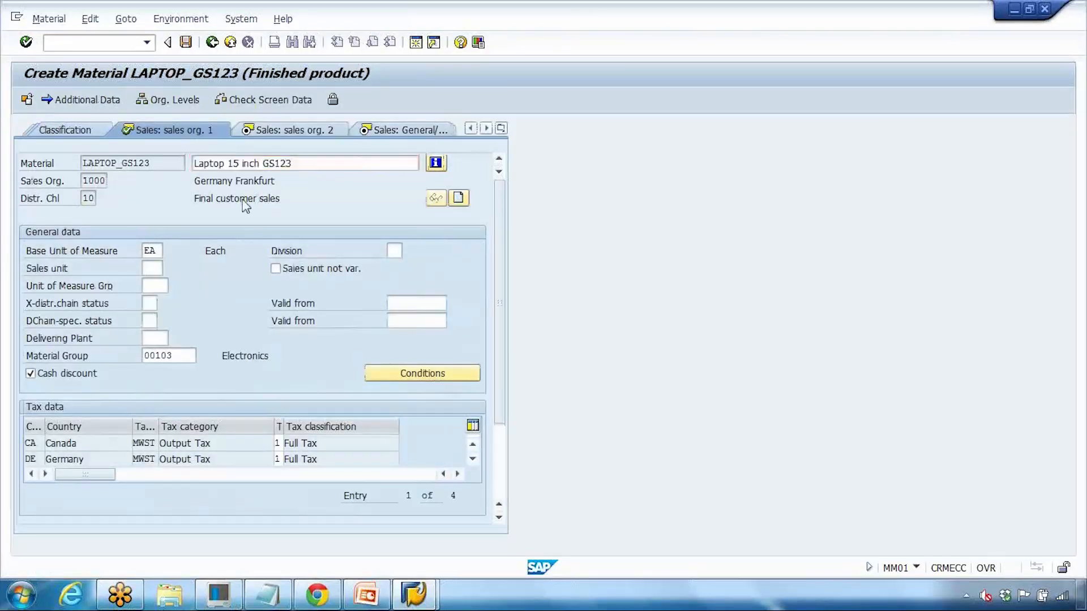
key(Return)
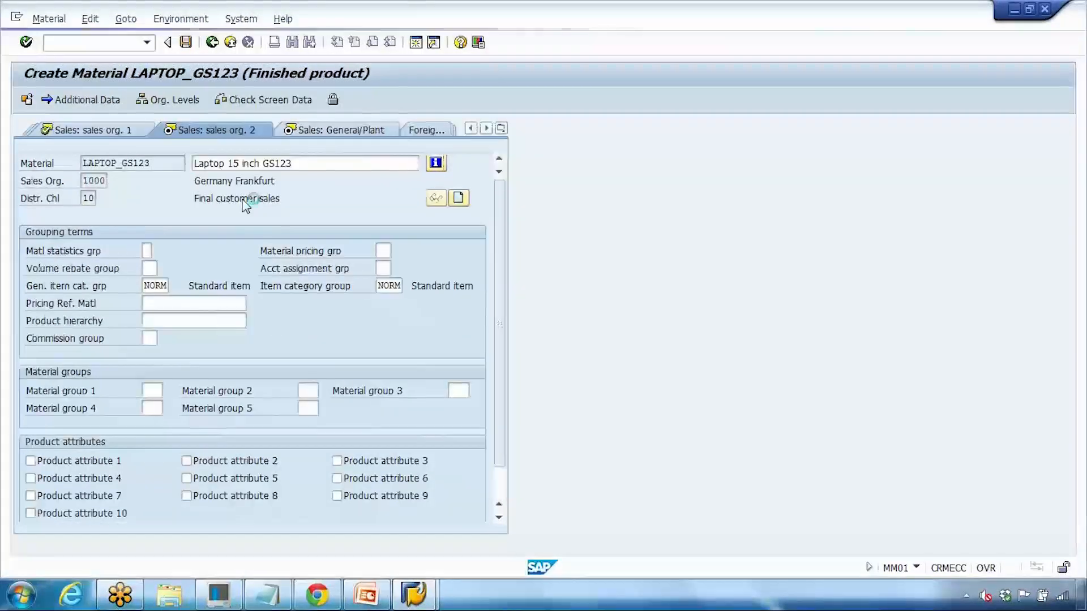
key(Return)
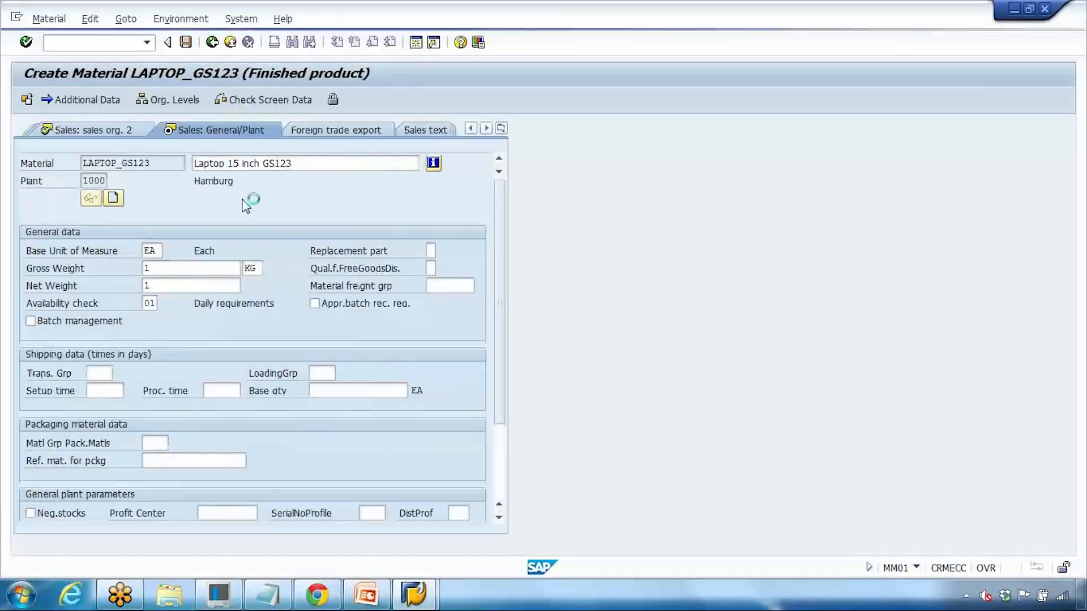
key(Return)
key(Return)
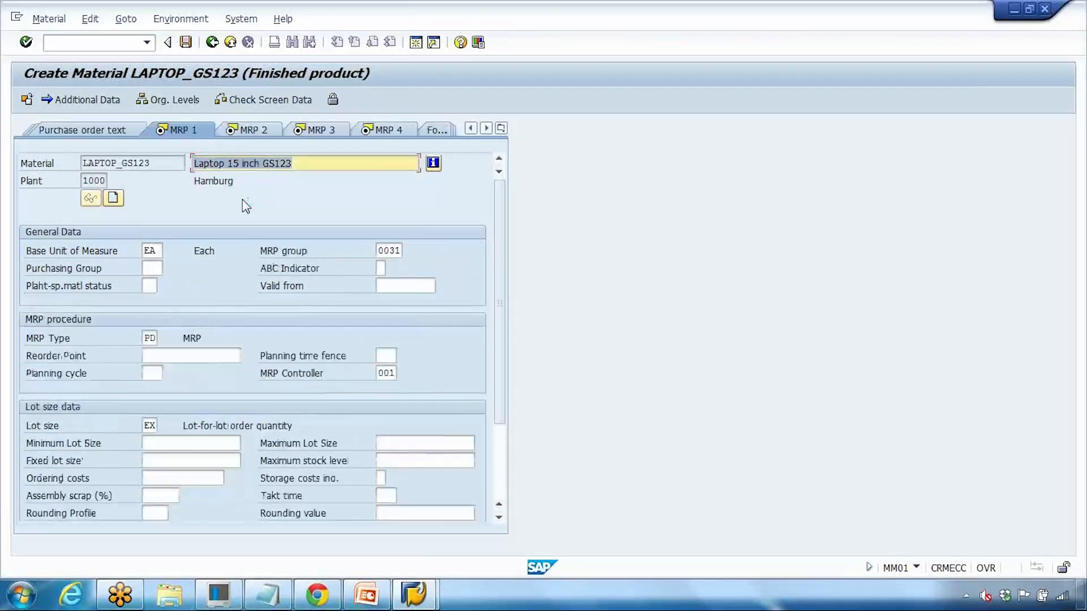
key(Return)
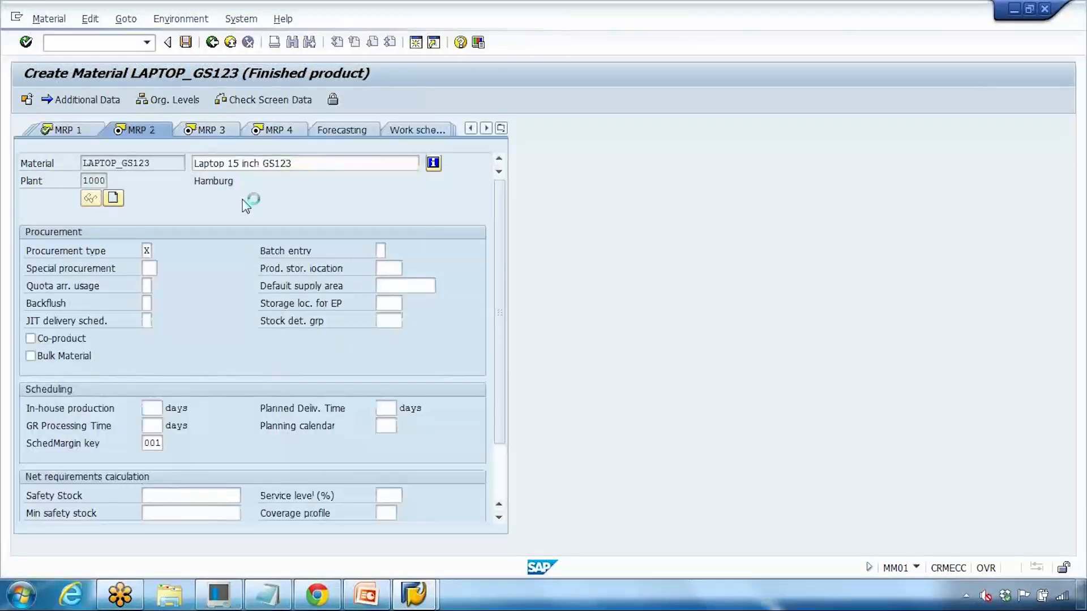
key(Return)
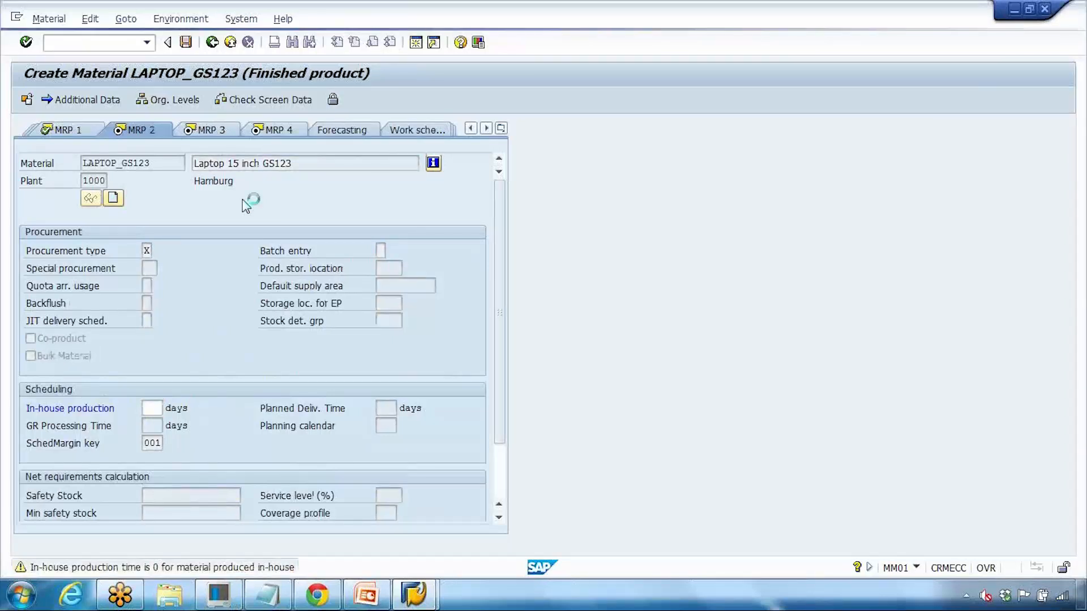
key(Return)
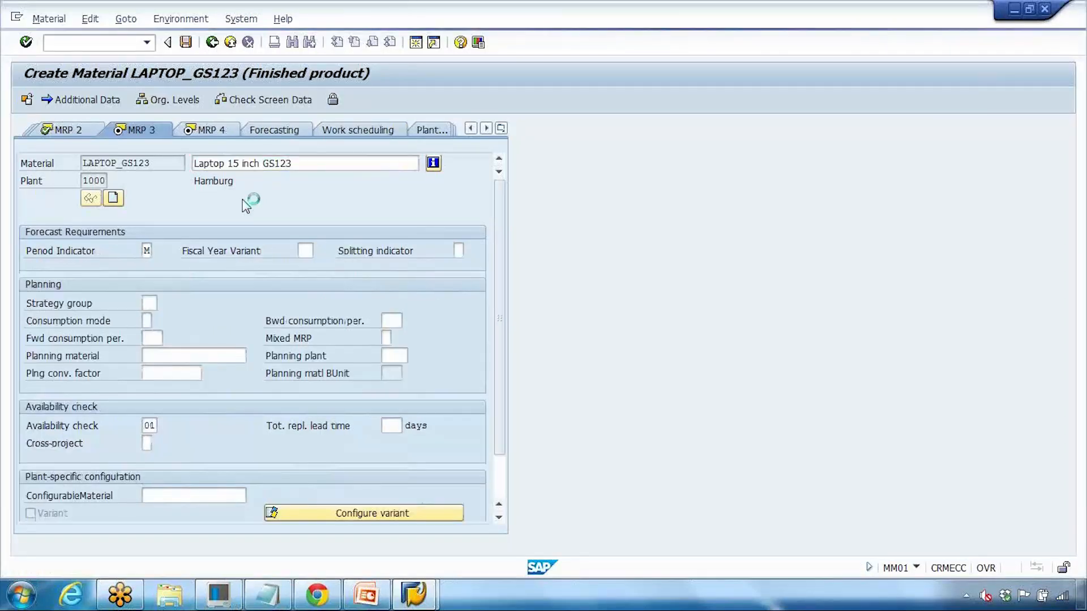
key(Return)
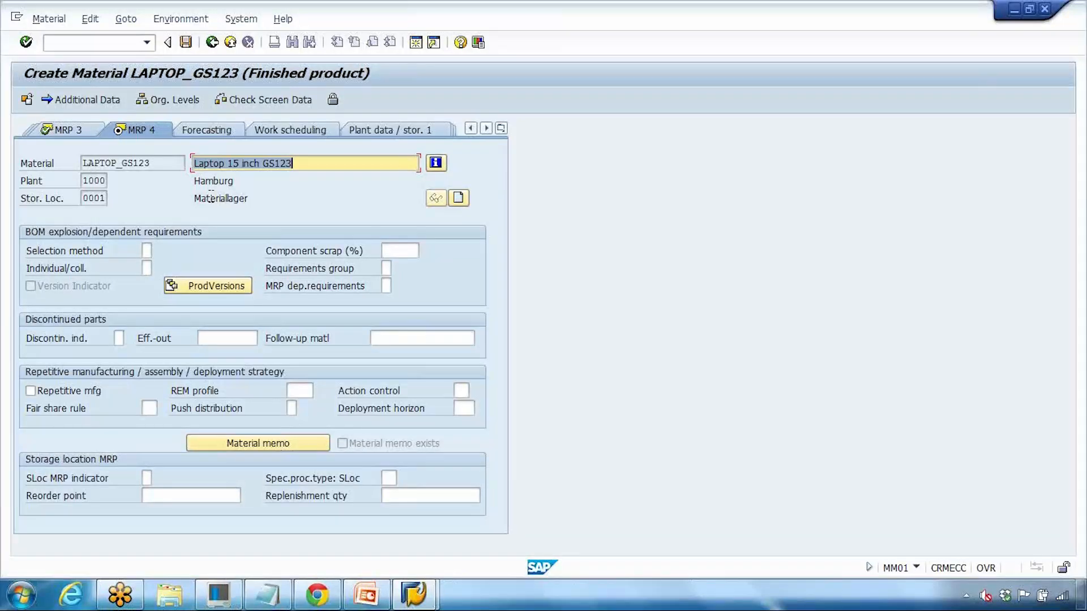
Step: Set MRP 4 selection method 1 (selection by explosion date) and save material LAPTOP_GS123
key(Return)
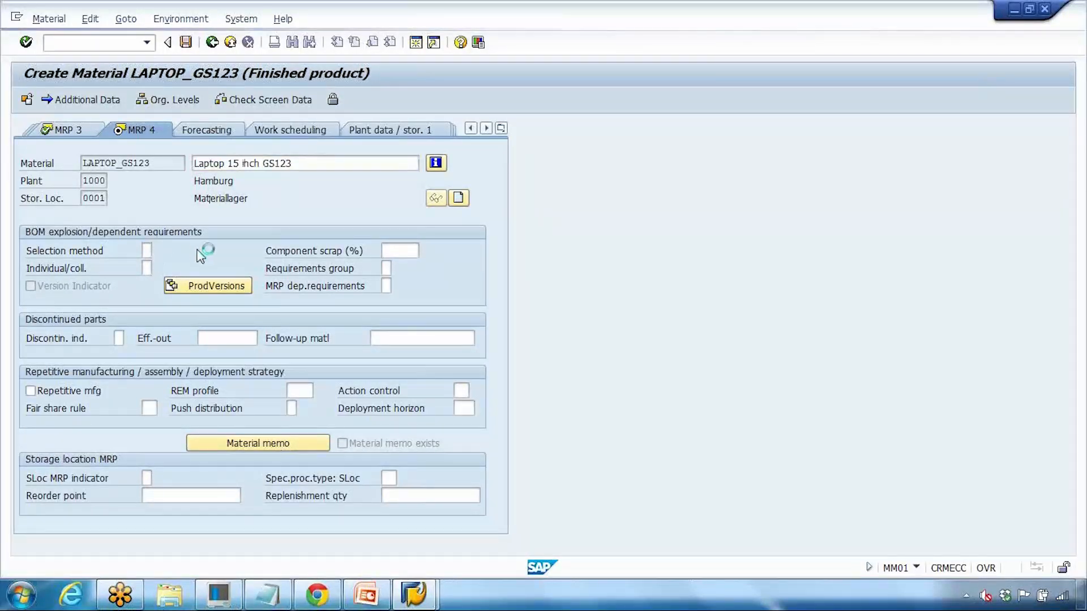
click(177, 193)
double_click(177, 193)
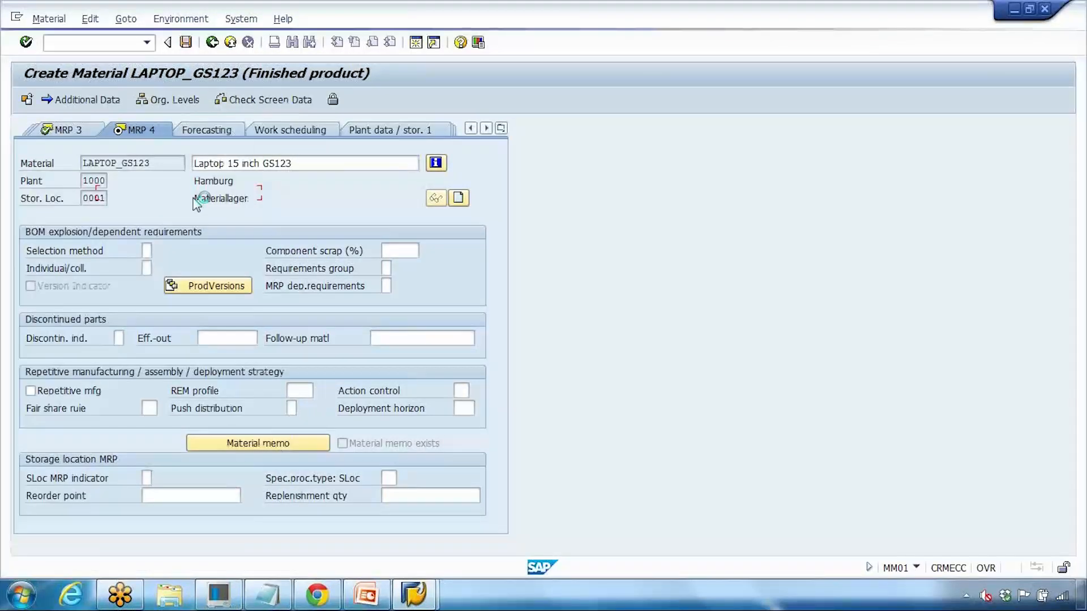
key(Return)
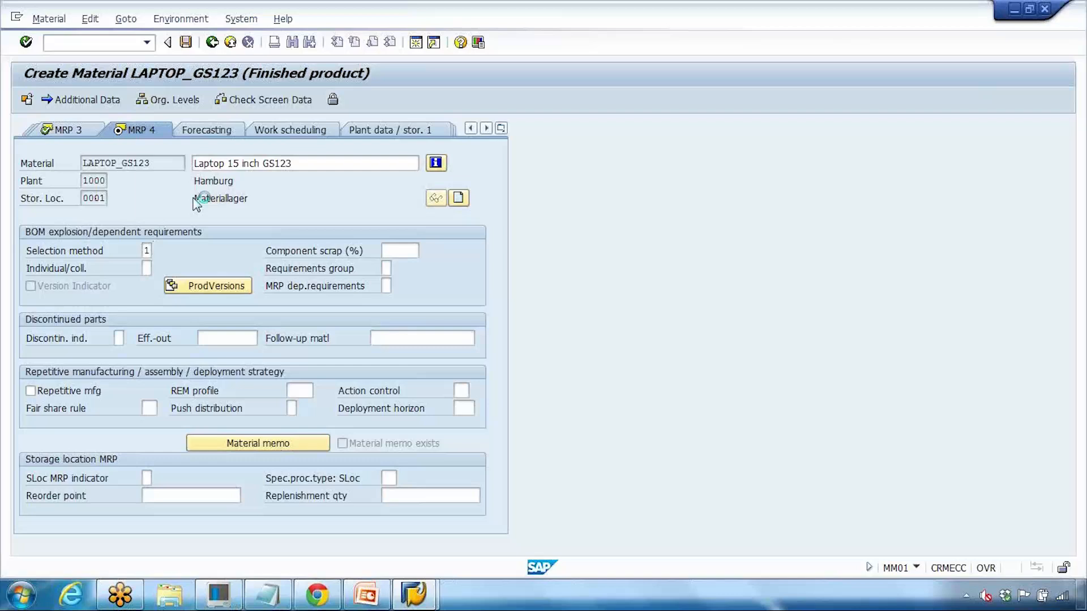
click(217, 328)
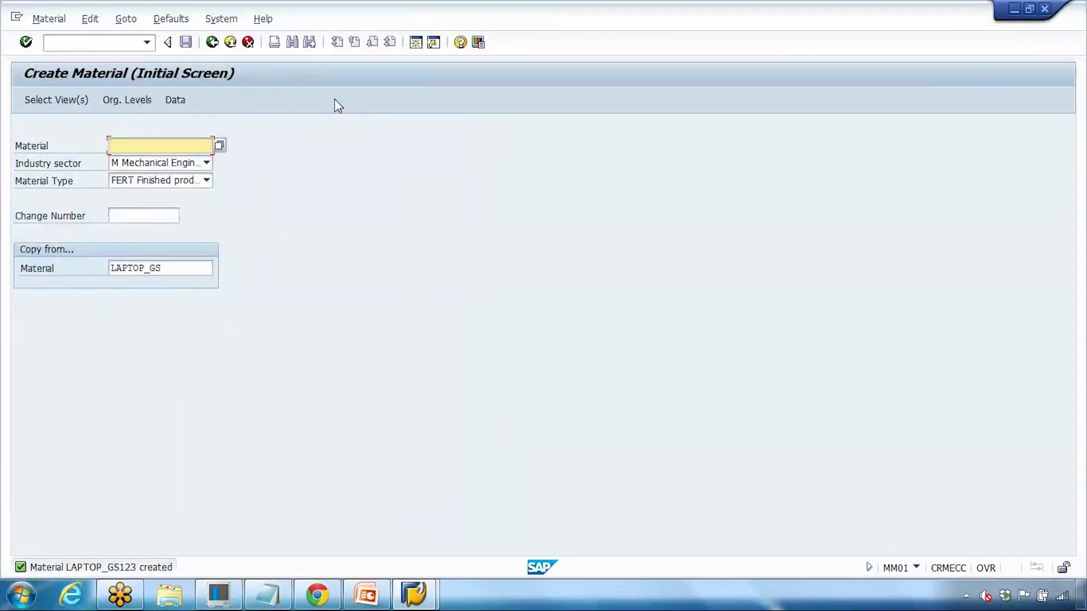
Step: Switch to the PowerPoint deck, run the slide show from slide 13, then exit it
click(365, 594)
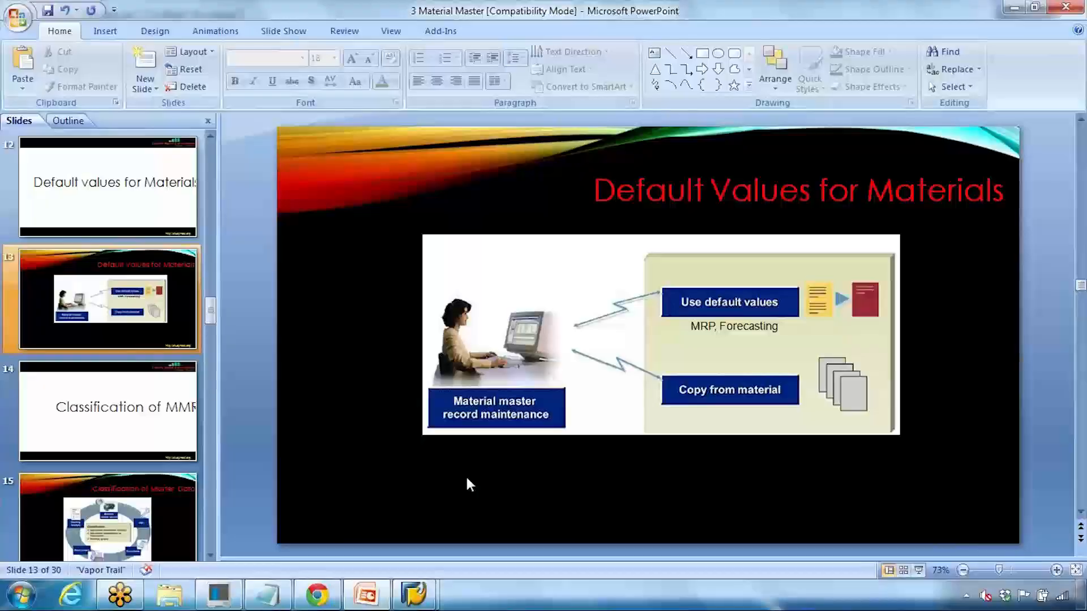
click(918, 570)
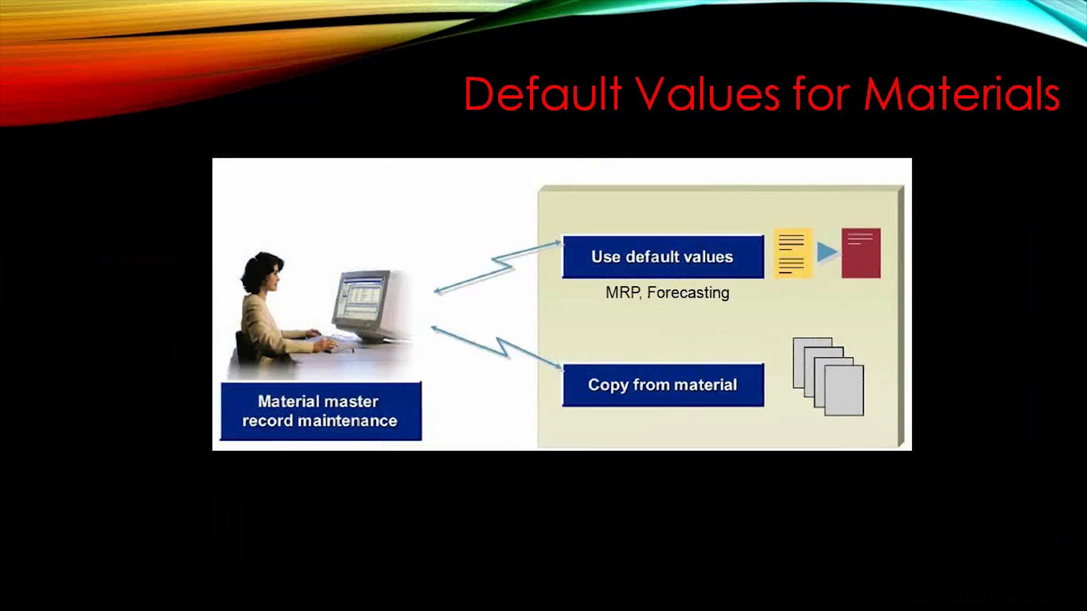
key(Escape)
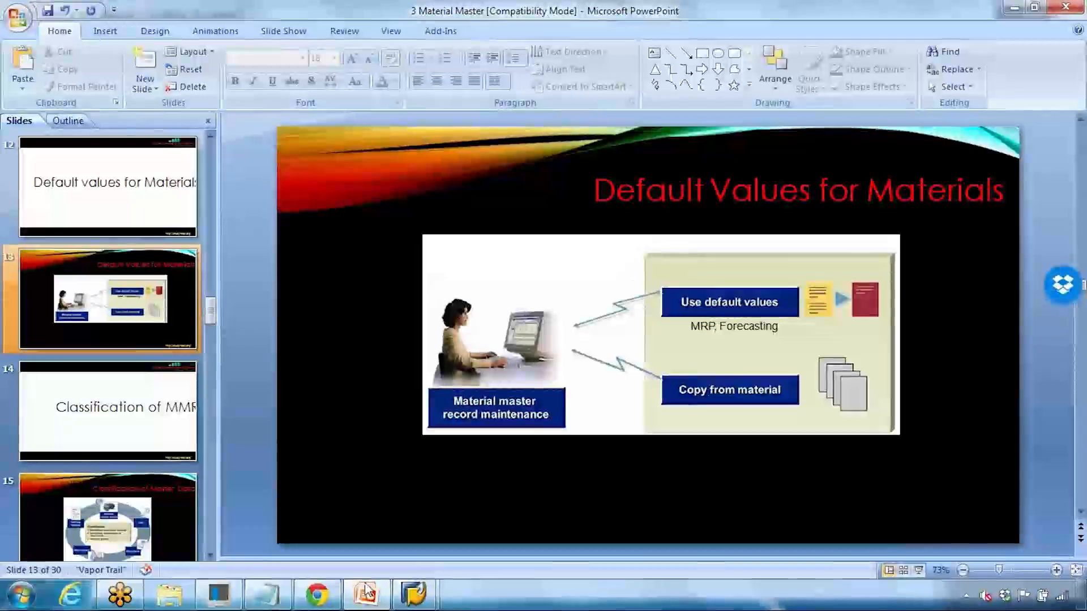
Step: Back in SAP, clear the industry sector, material type and copy-from fields on the initial screen
mouse_move(411, 594)
click(444, 529)
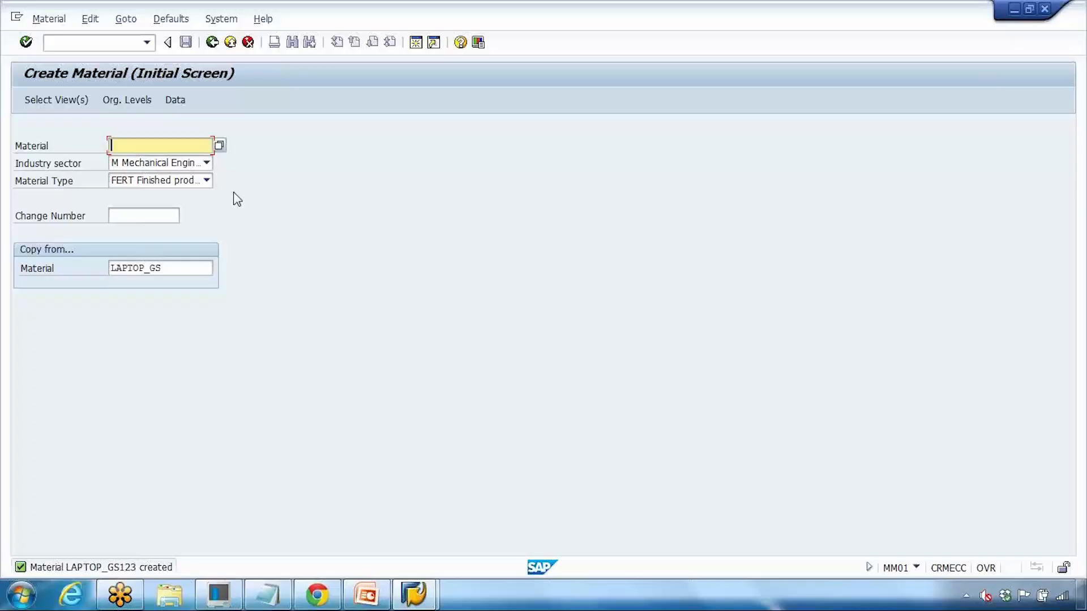
click(212, 42)
click(99, 45)
text(MM01)
key(Return)
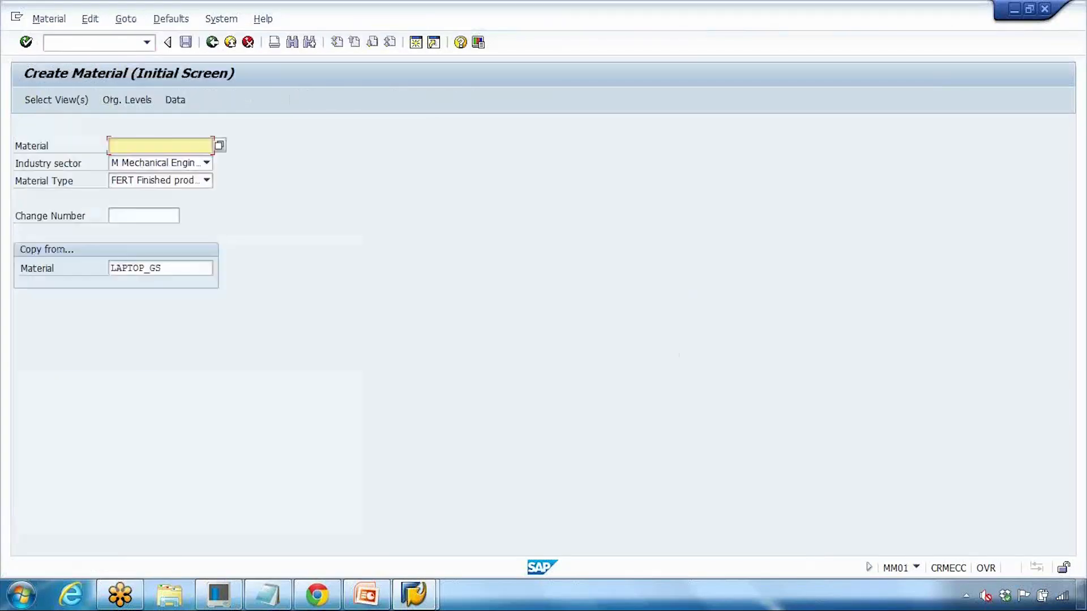
click(167, 164)
click(119, 292)
click(154, 182)
scroll(131, 305, down, 20)
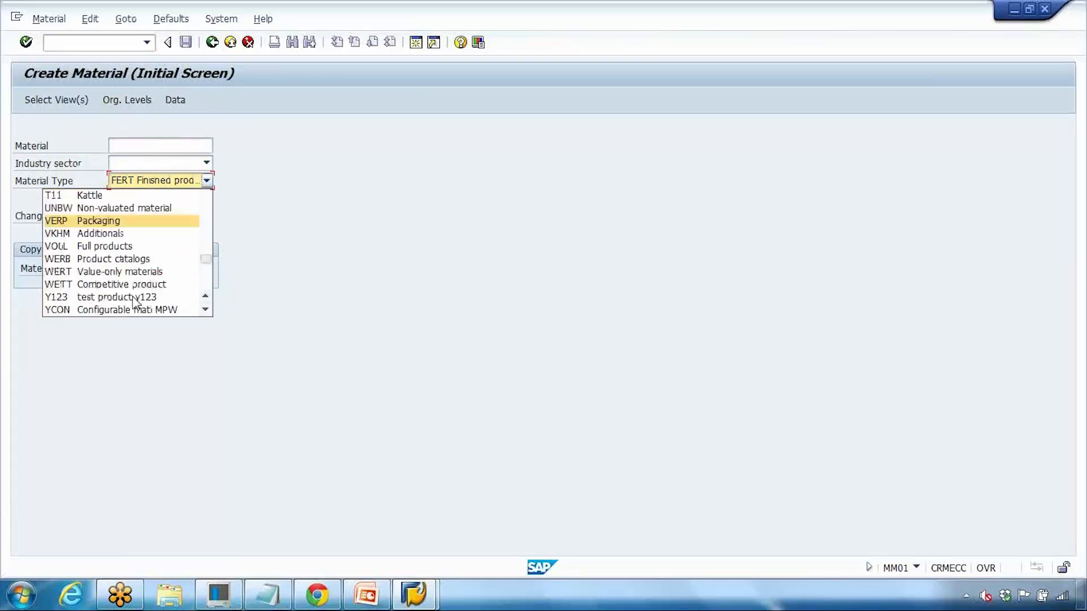
scroll(128, 303, down, 1)
click(128, 309)
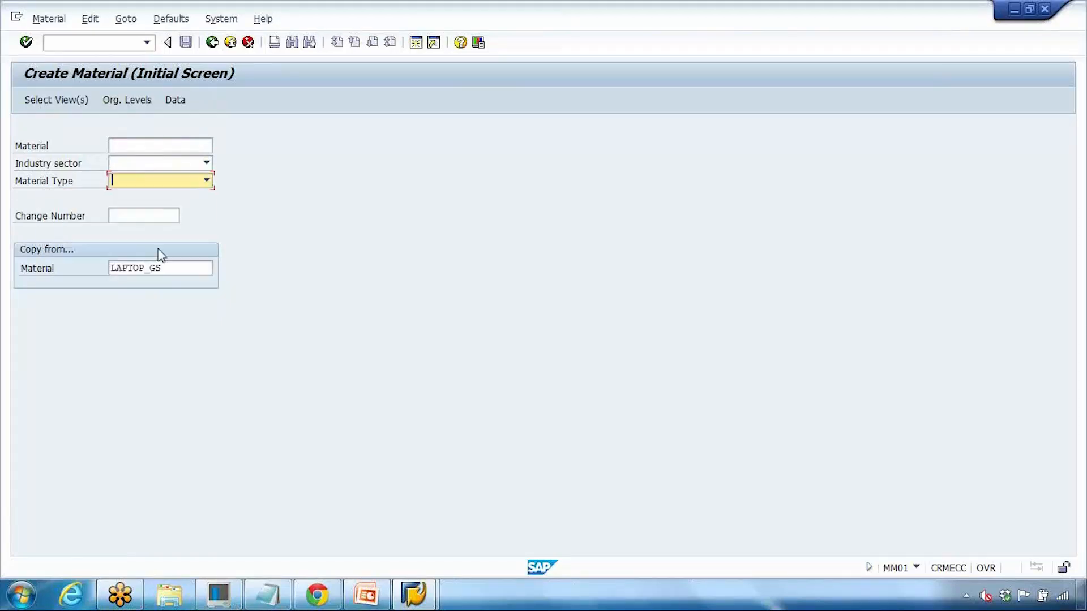
drag(163, 269, 122, 273)
key(Return)
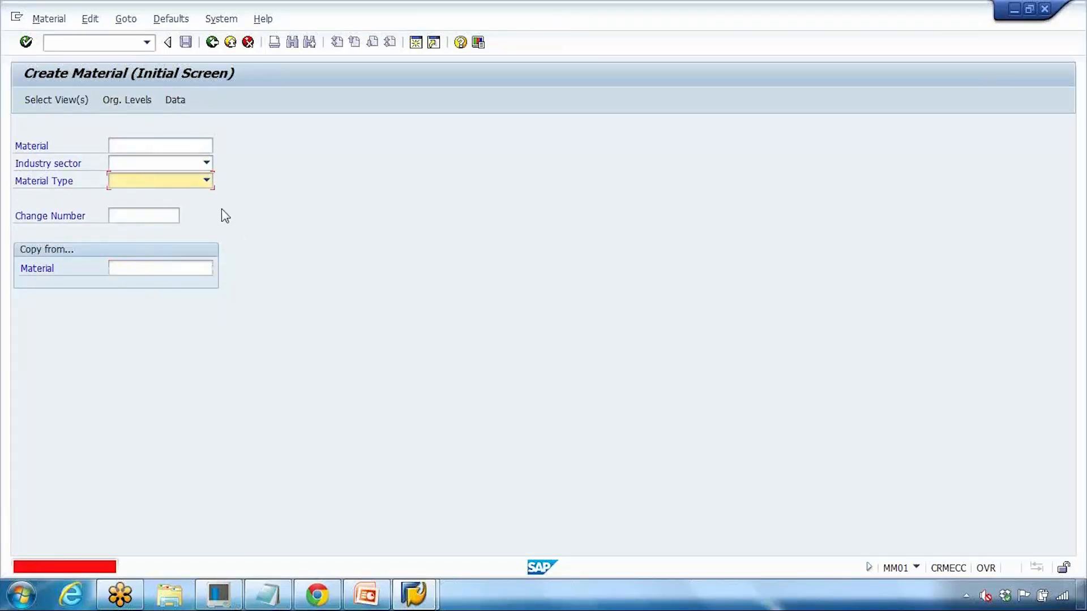
Step: Restart MM01 from SAP Easy Access and browse the industry sector list and Defaults menu
click(128, 46)
click(212, 46)
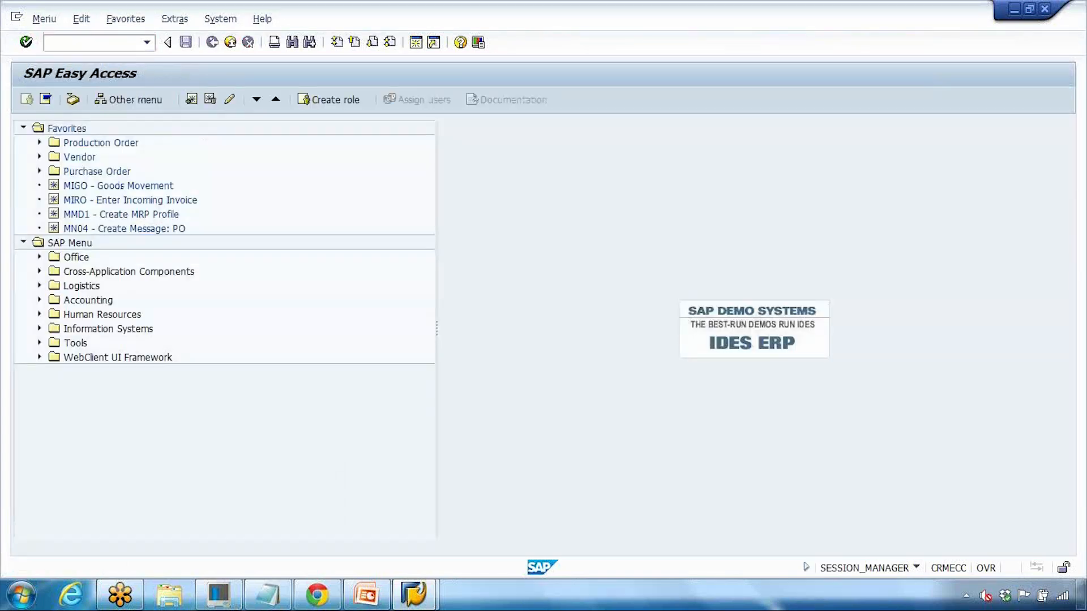
text(MM01)
key(Return)
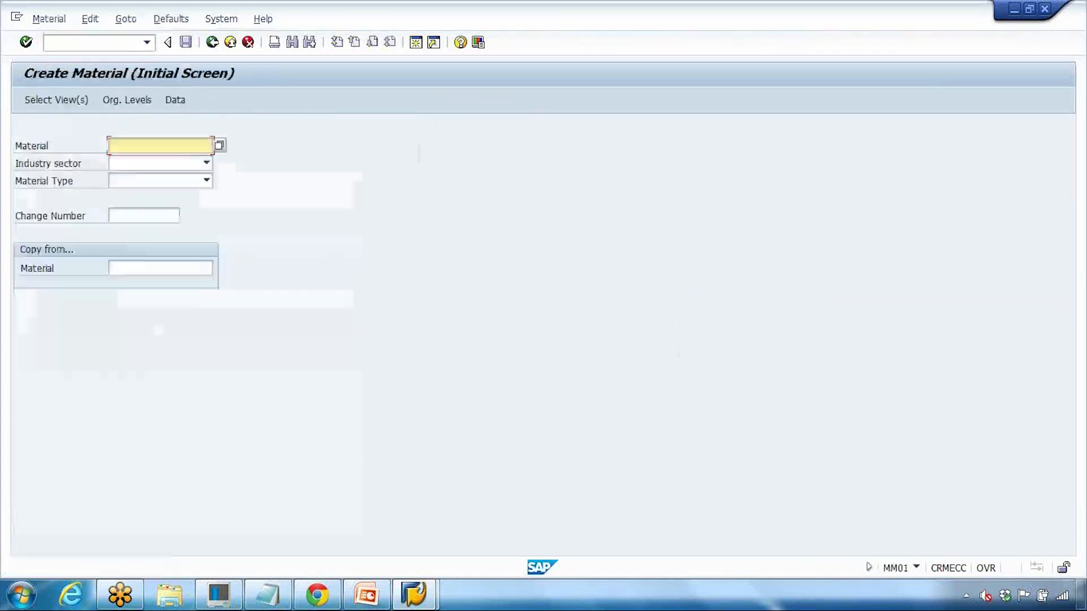
click(132, 164)
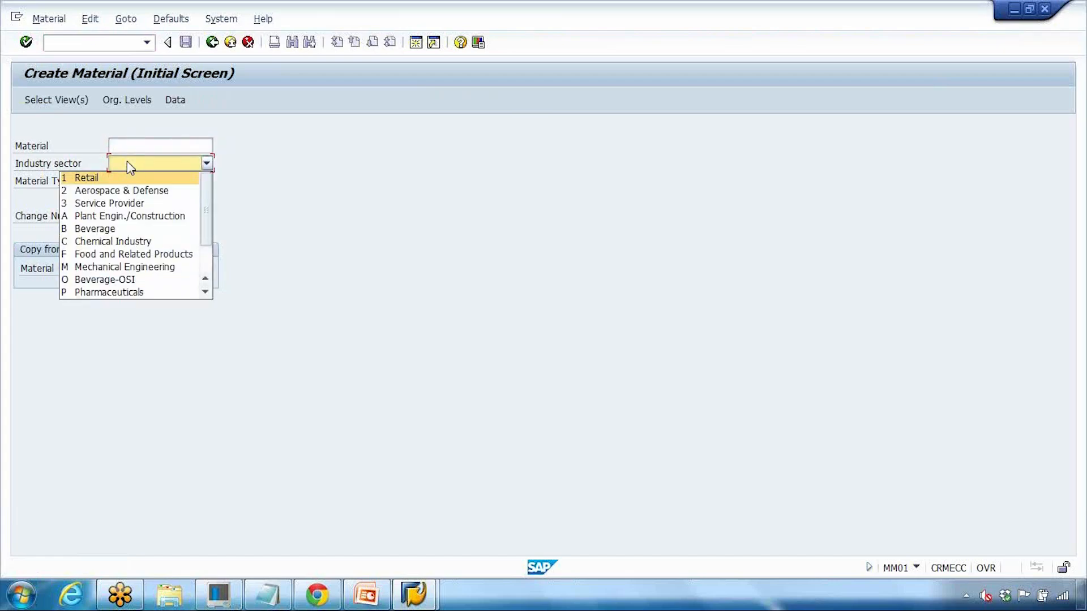
click(271, 256)
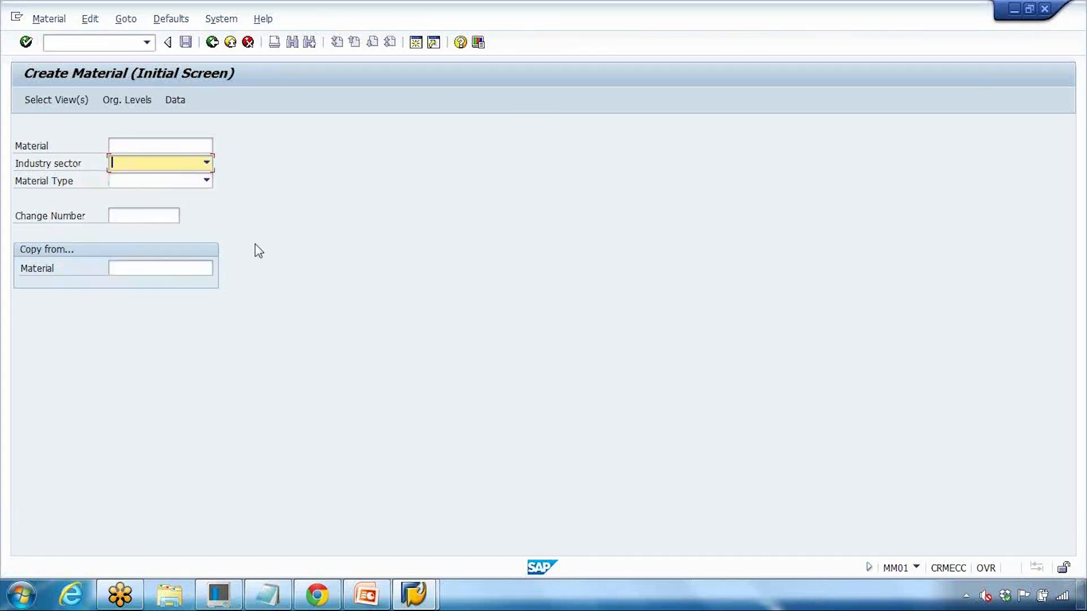
click(132, 164)
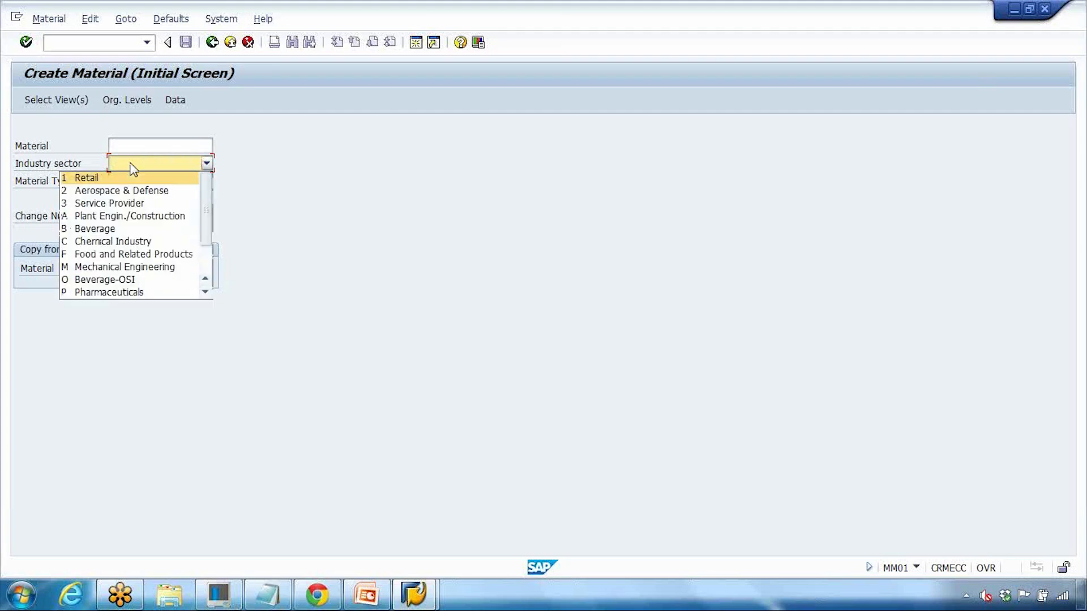
click(230, 204)
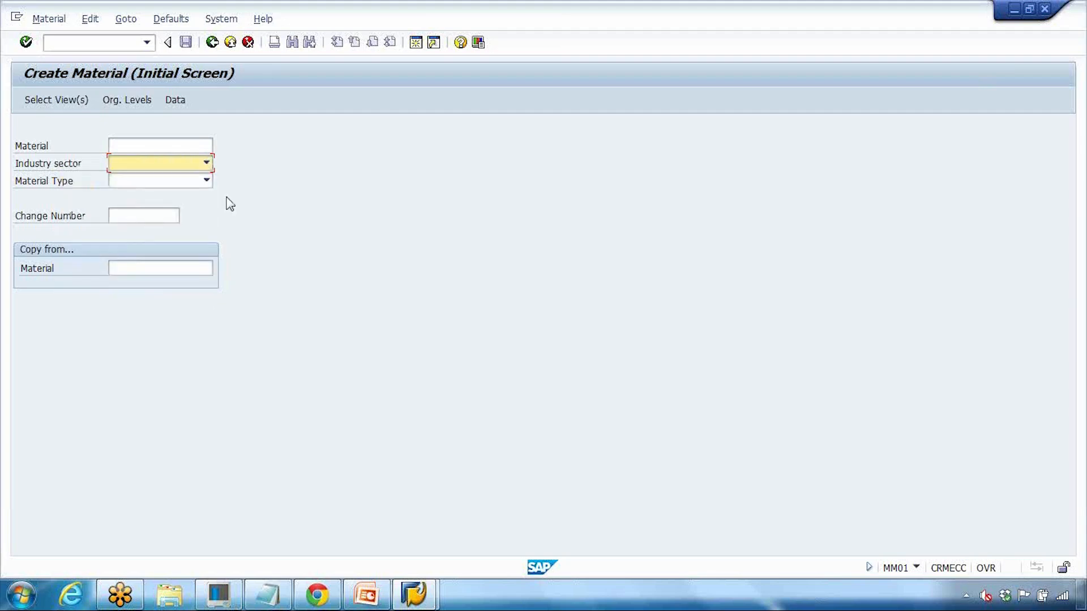
click(175, 22)
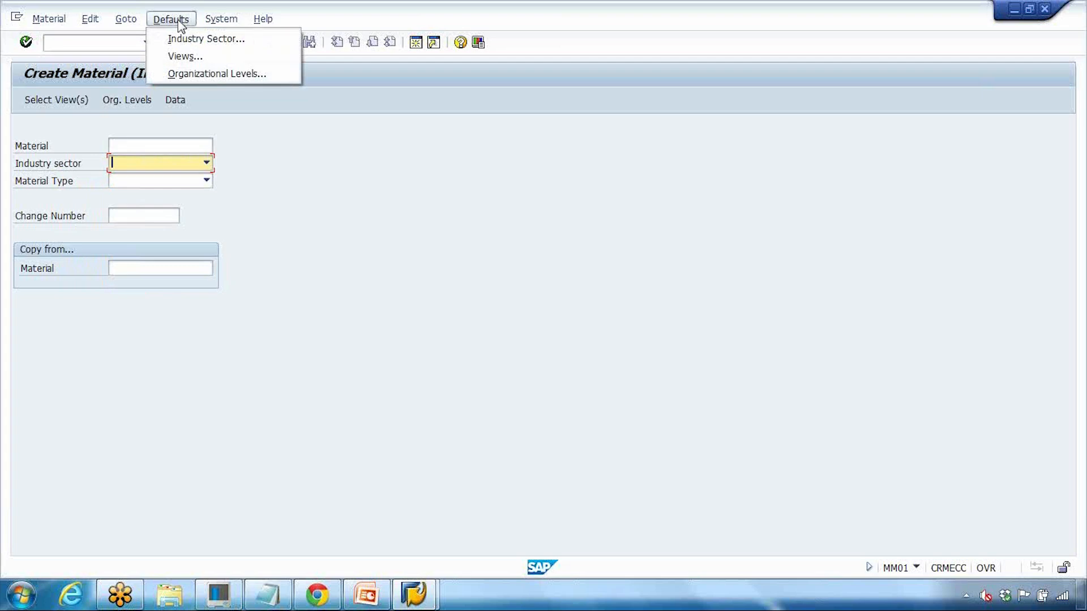
click(190, 40)
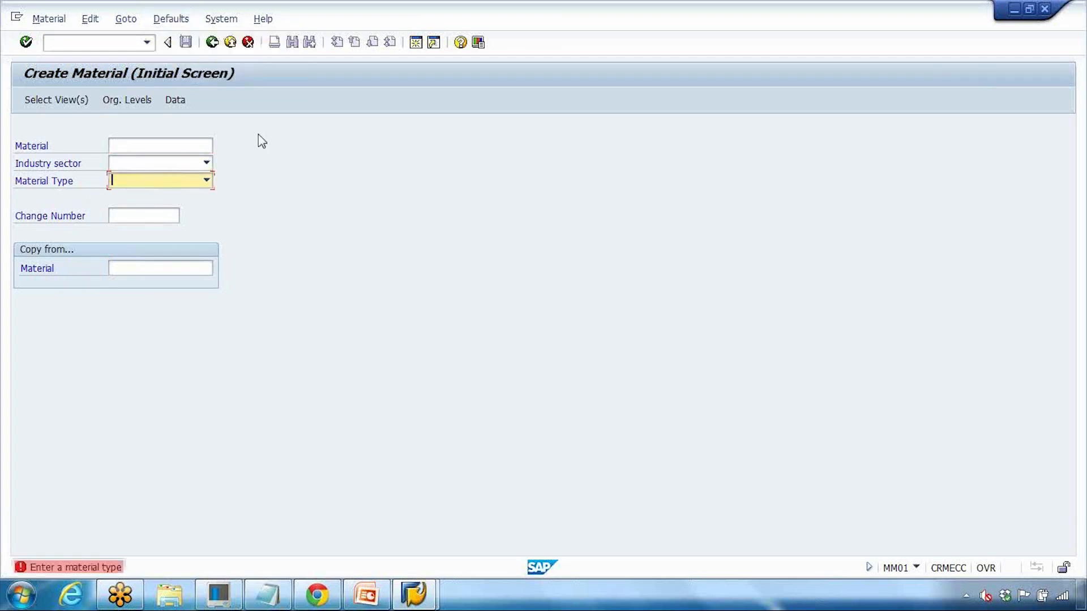
Step: Choose Mechanical Engineering as industry sector and FERT Finished product as material type
click(164, 162)
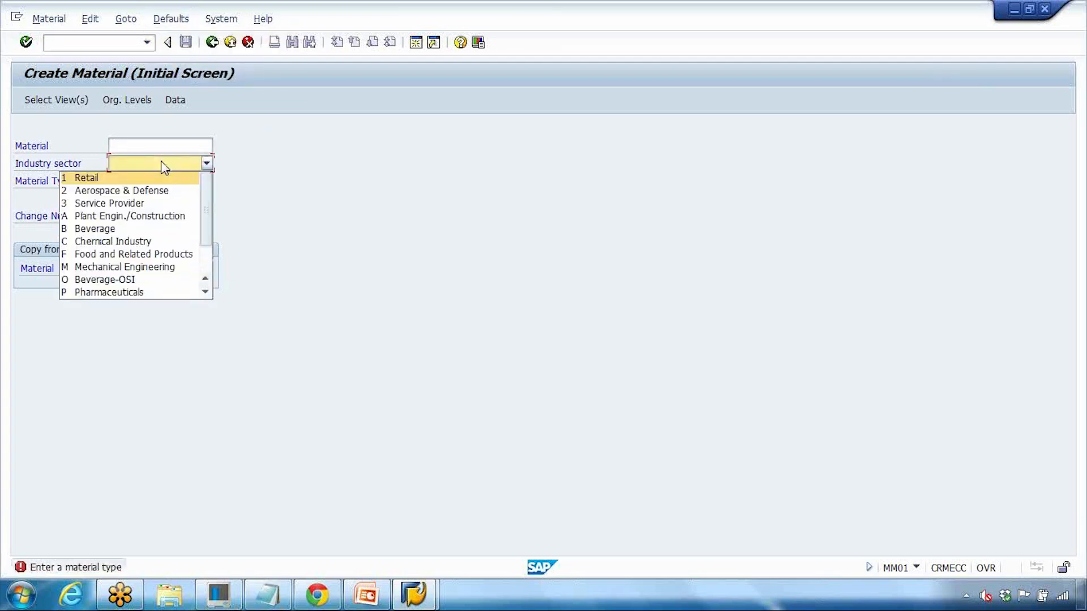
click(151, 266)
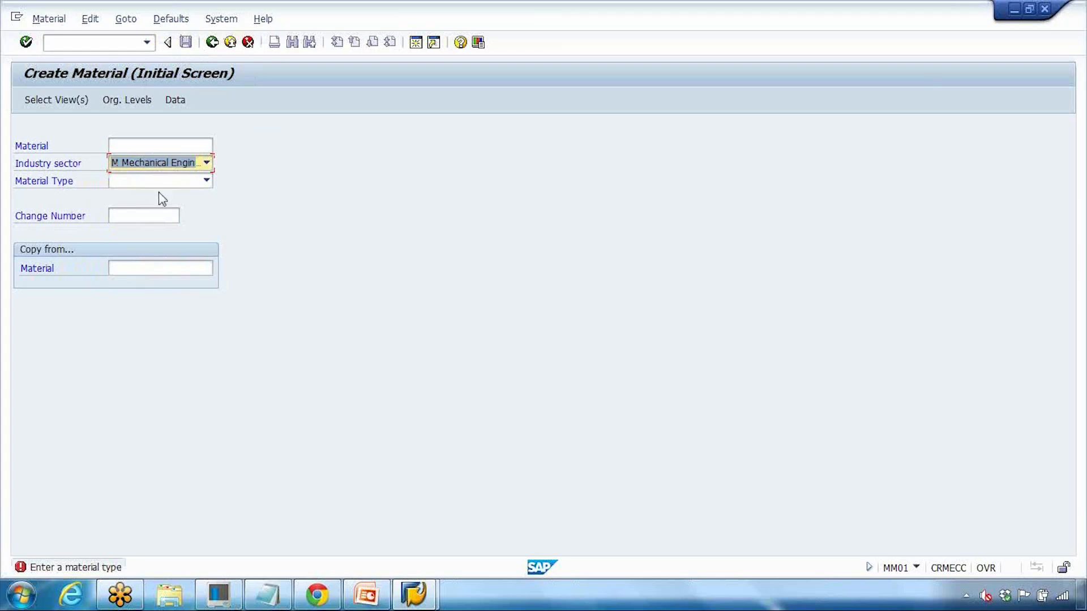
click(162, 183)
scroll(136, 266, down, 3)
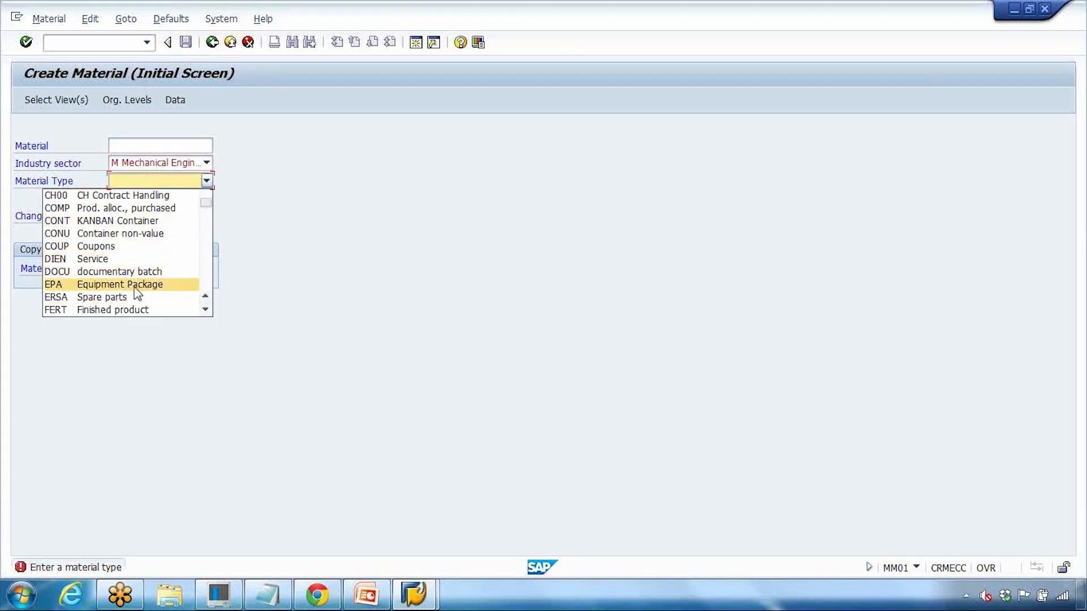
click(132, 309)
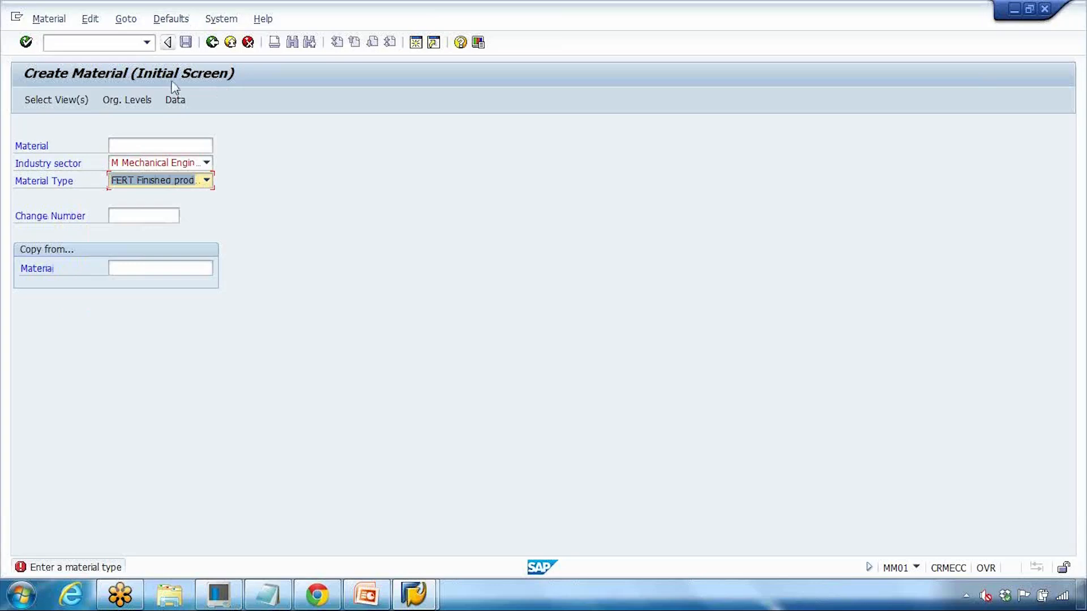
click(157, 164)
click(180, 22)
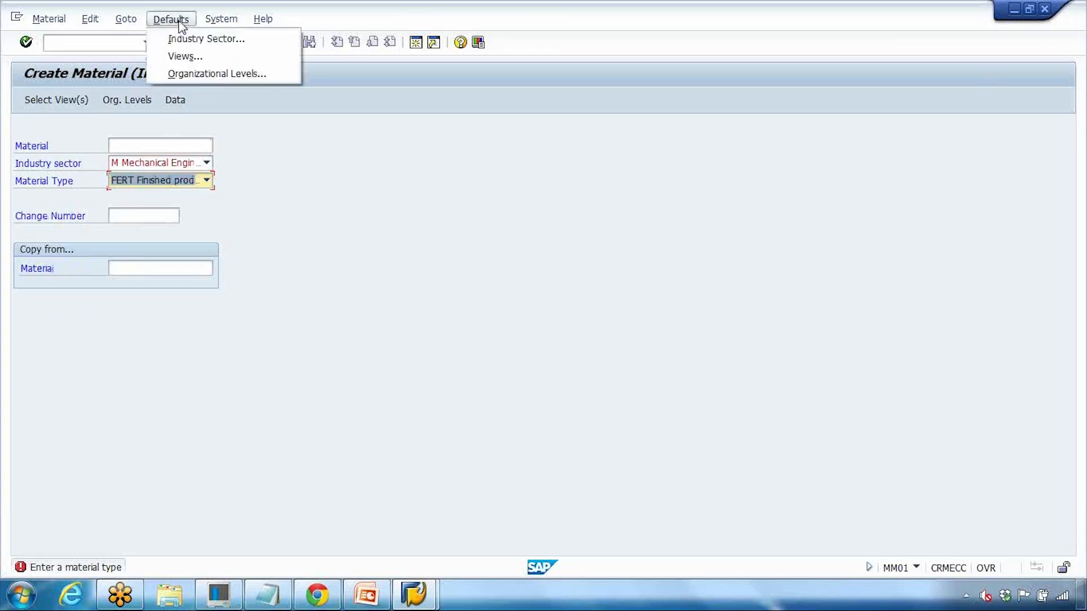
Step: Set M Mechanical Engineering as the default industry sector via Defaults > Industry Sector
click(201, 43)
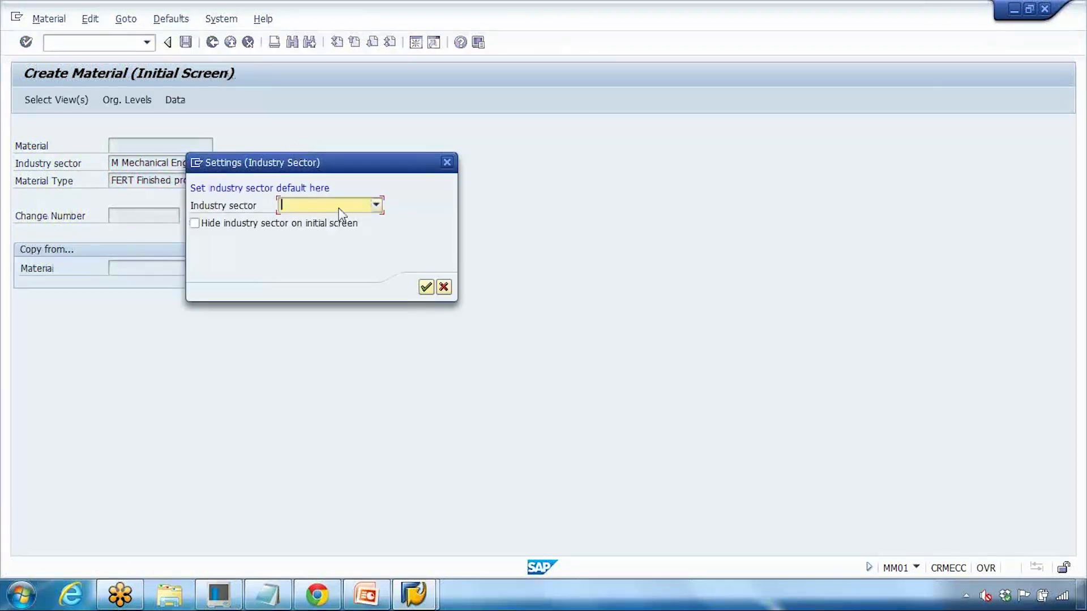
click(341, 213)
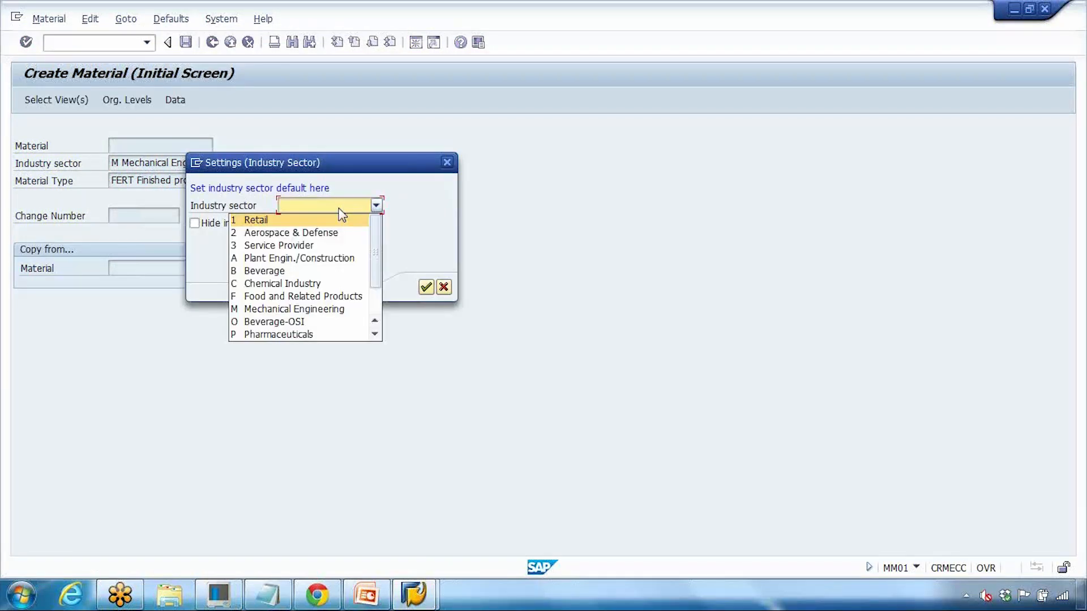
click(275, 310)
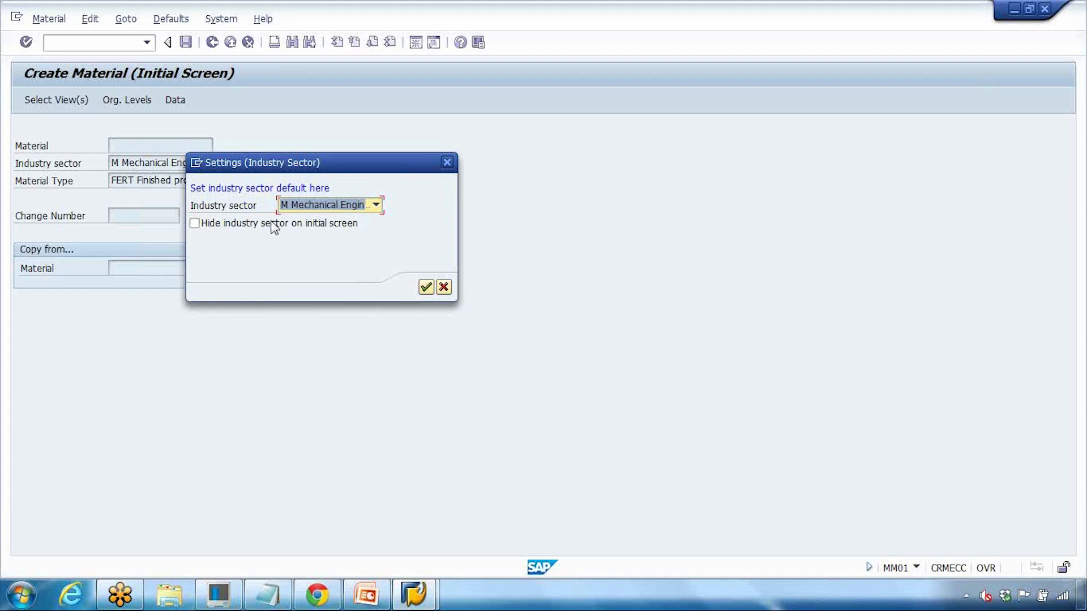
click(426, 286)
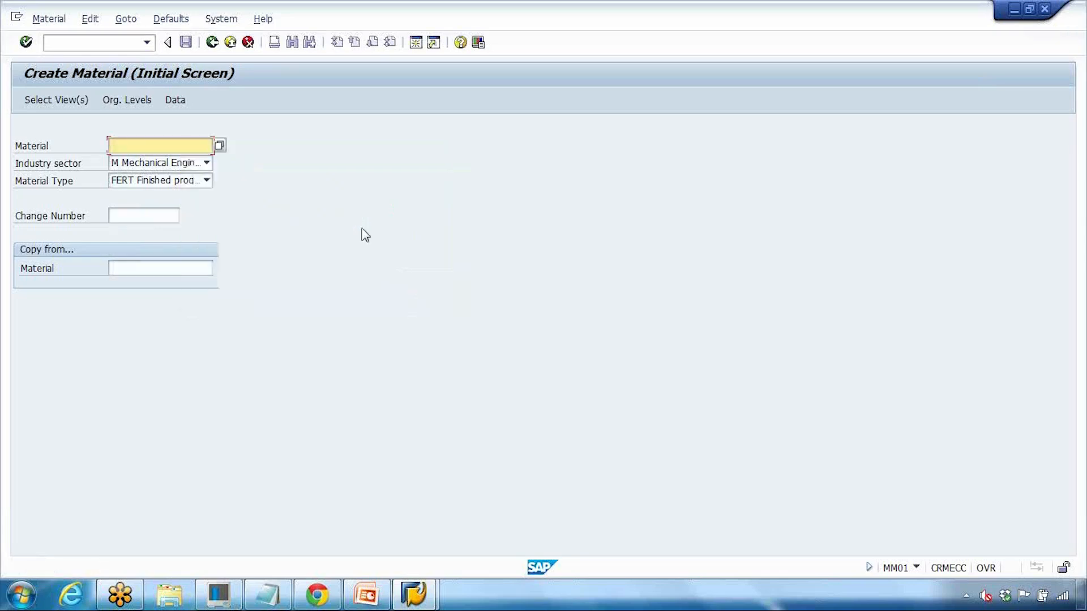
Step: Try material numbers ZZZZZ and then ZZZZZ112, which SAP rejects as not defined
click(182, 22)
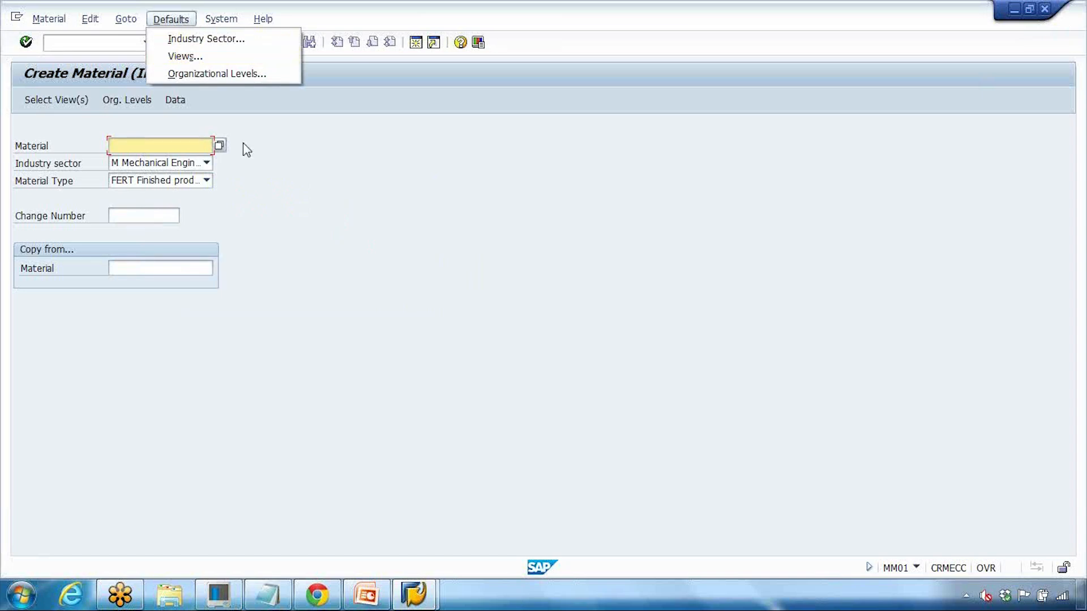
click(182, 145)
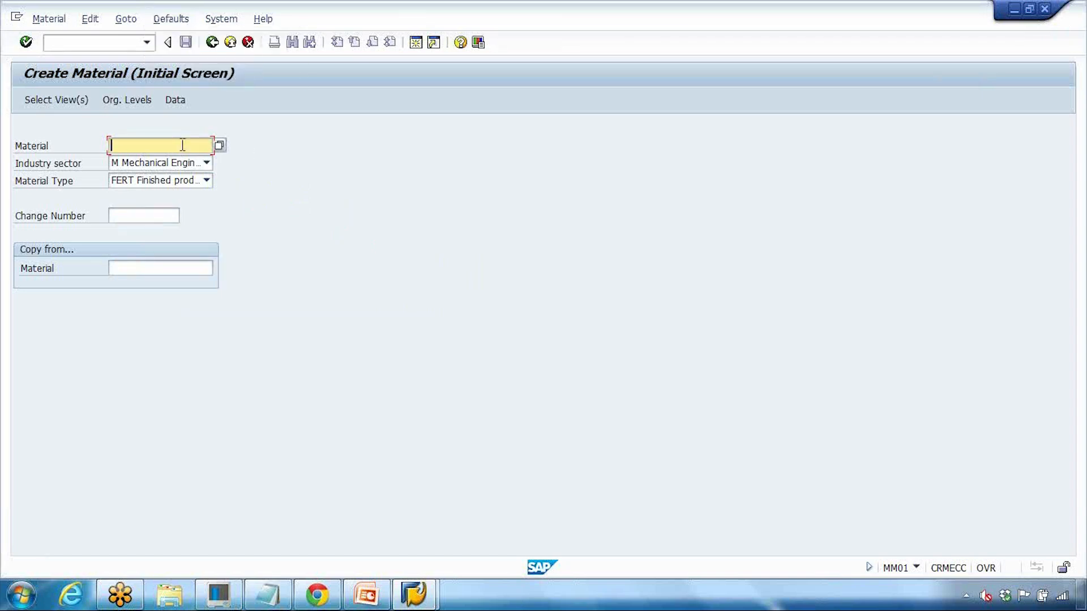
text(ZZZZZ)
key(Return)
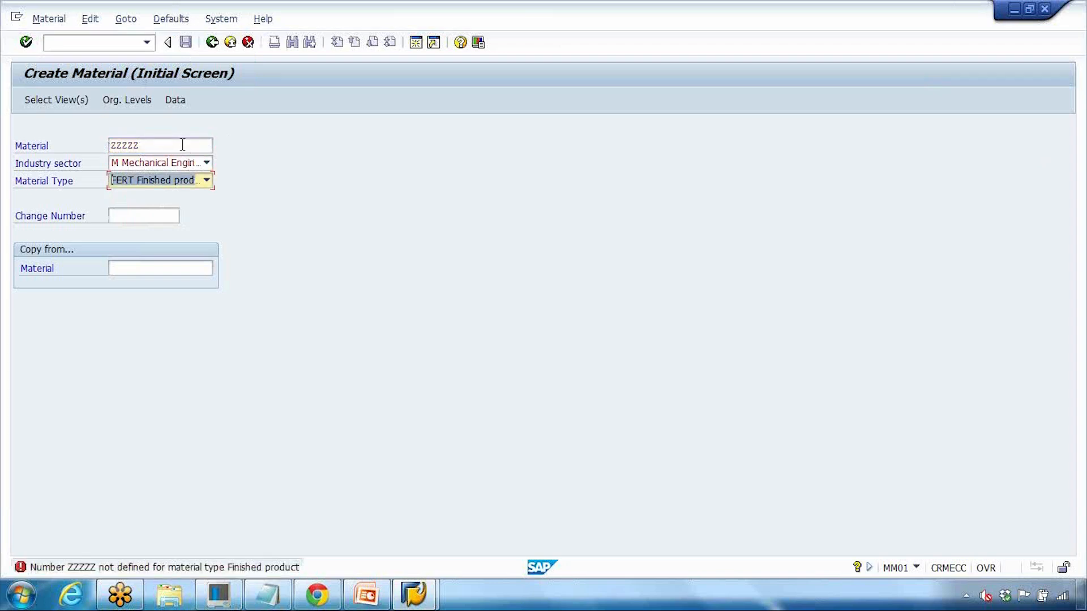
click(165, 143)
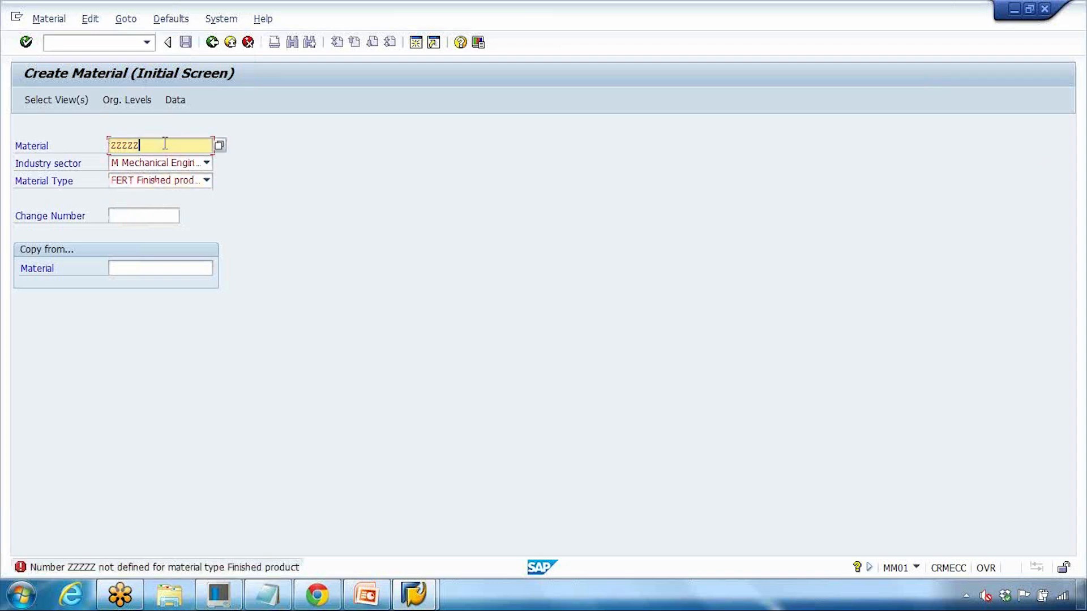
text(112)
key(Return)
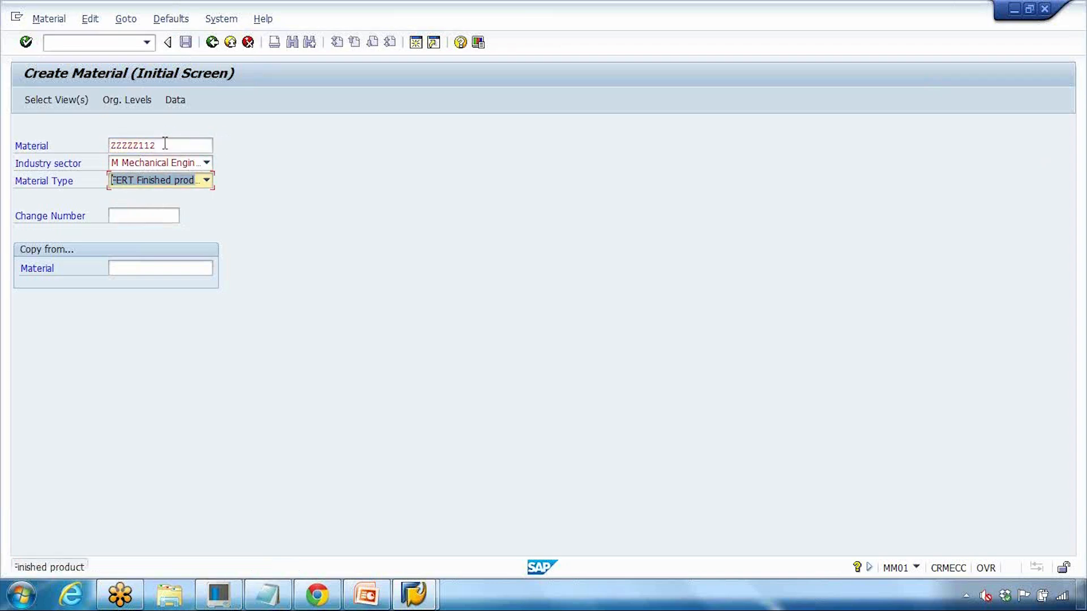
Step: Replace the number with LAPTOP_GS1234 from the entry history and continue
drag(165, 143, 72, 147)
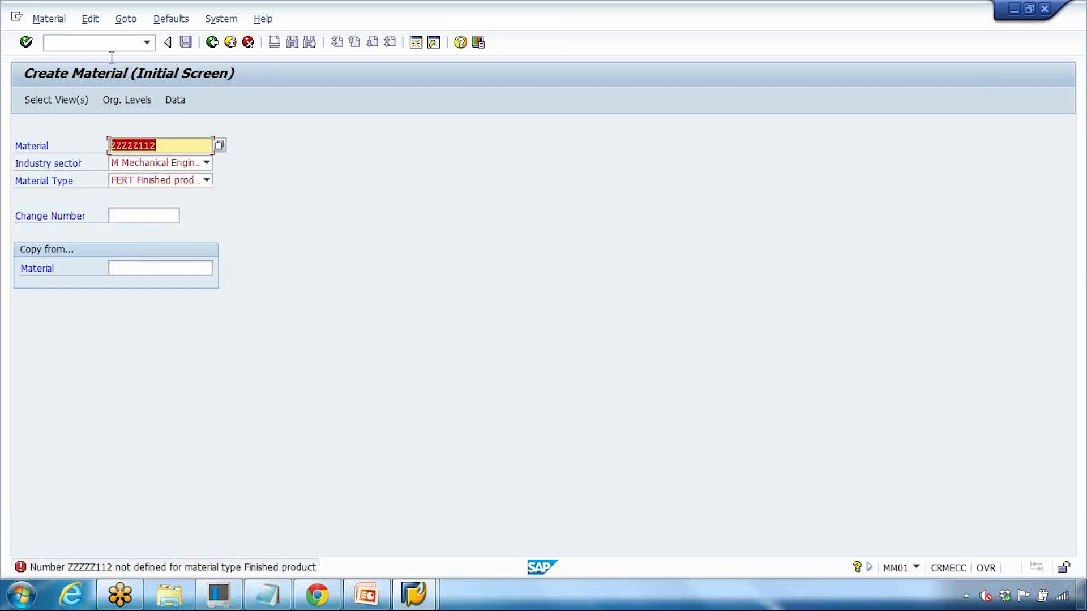
text(la)
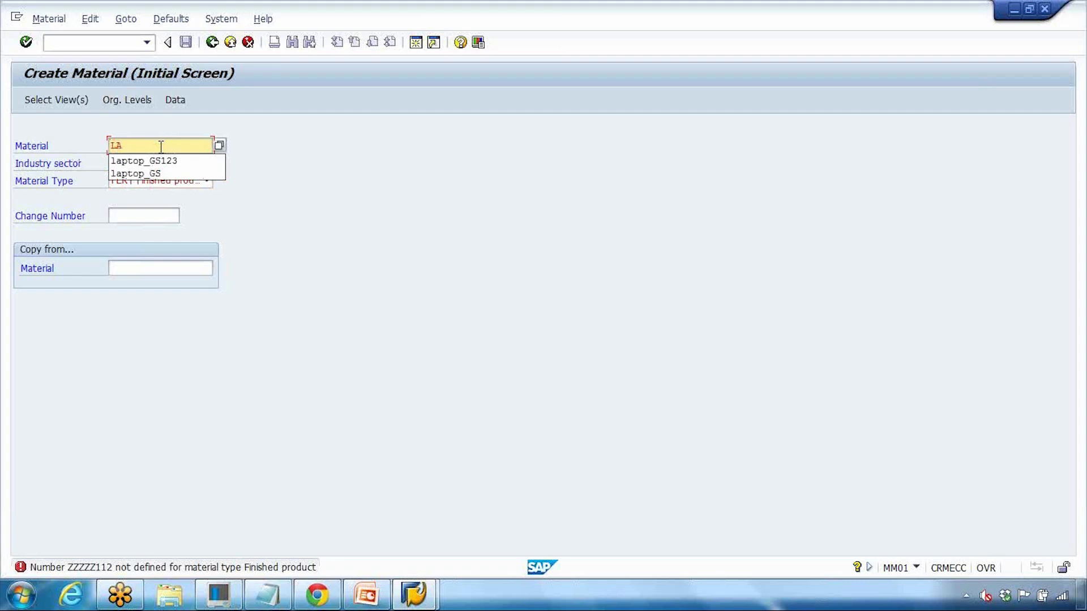
click(162, 160)
key(Return)
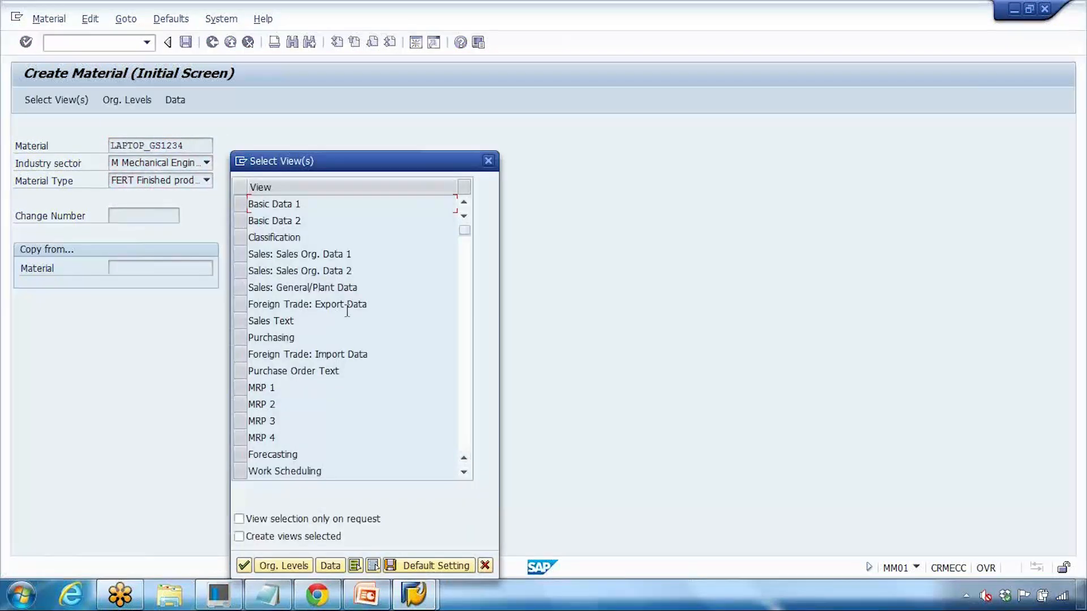
Step: Mark Basic Data 1/2, three sales views, Purchasing and MRP 1–4, save as defaults, then cancel
drag(240, 206, 241, 221)
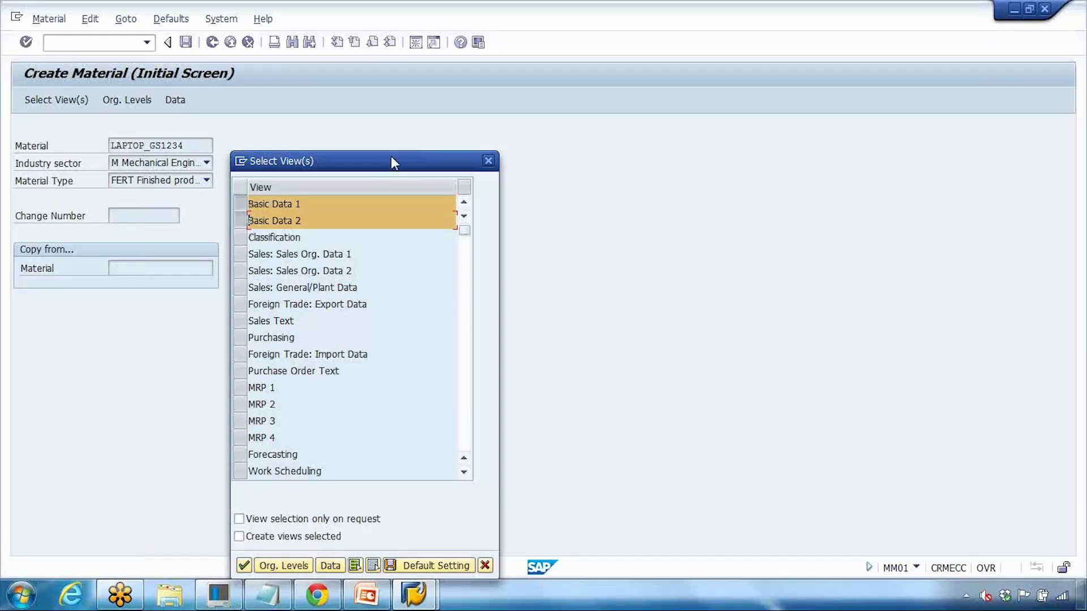
drag(393, 162, 397, 74)
drag(243, 165, 243, 200)
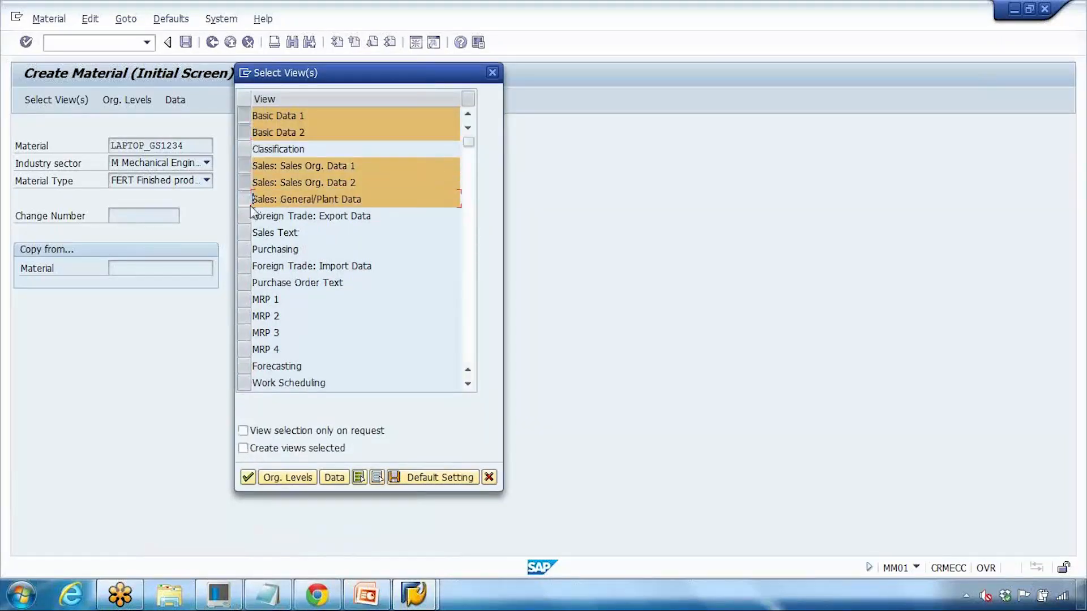
click(244, 249)
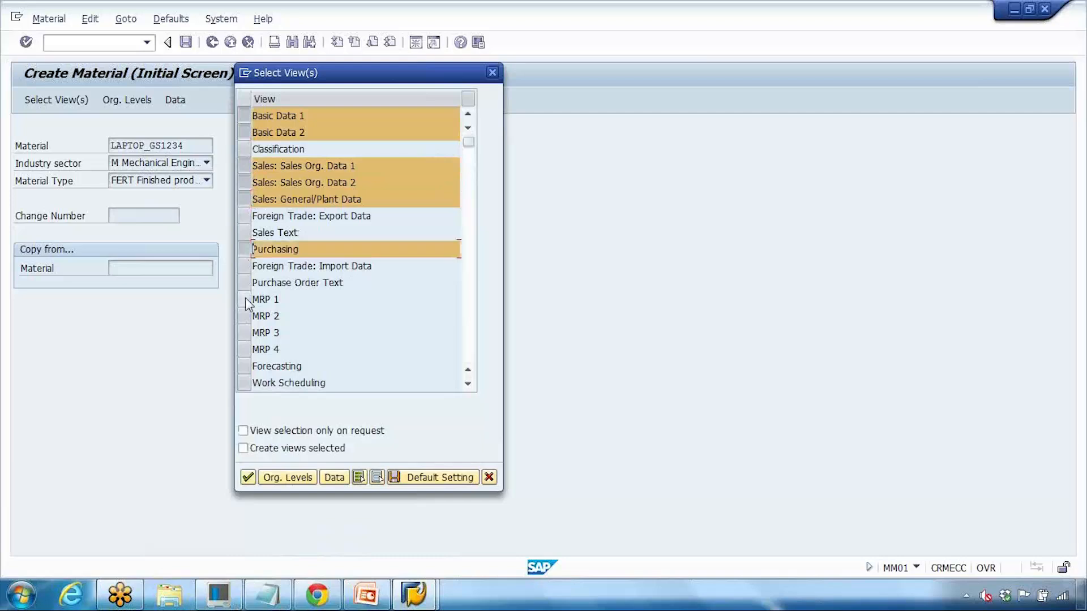
drag(244, 299, 245, 317)
click(245, 347)
click(244, 332)
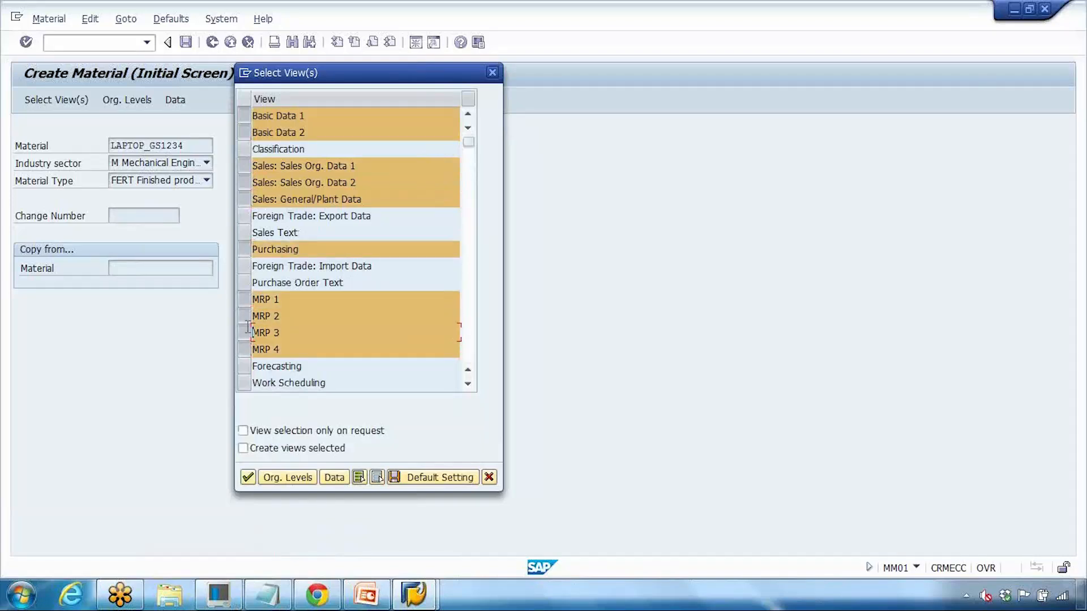
click(439, 478)
click(489, 477)
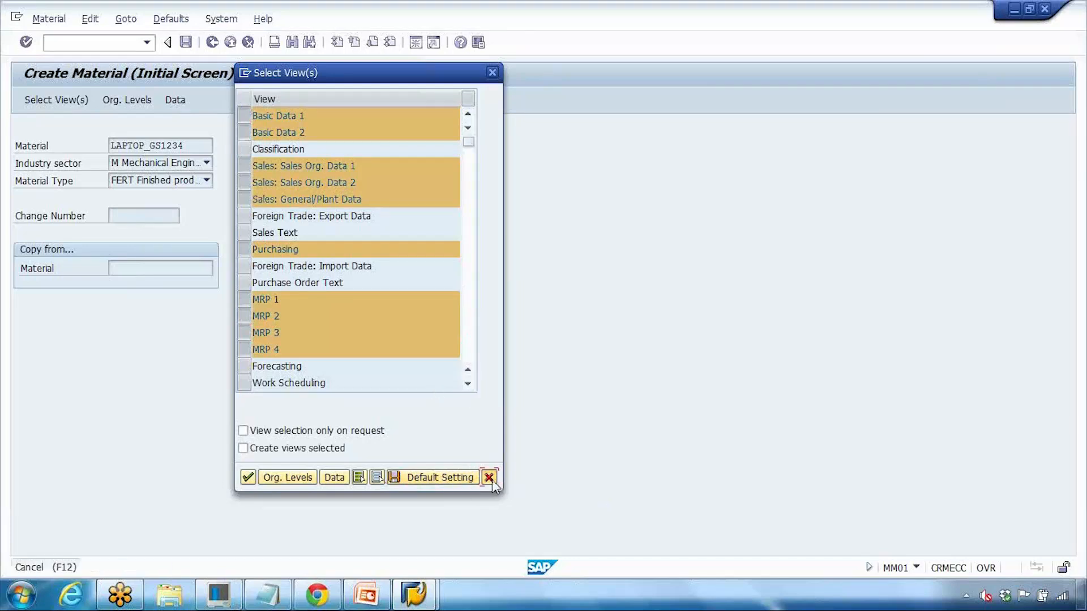
click(230, 42)
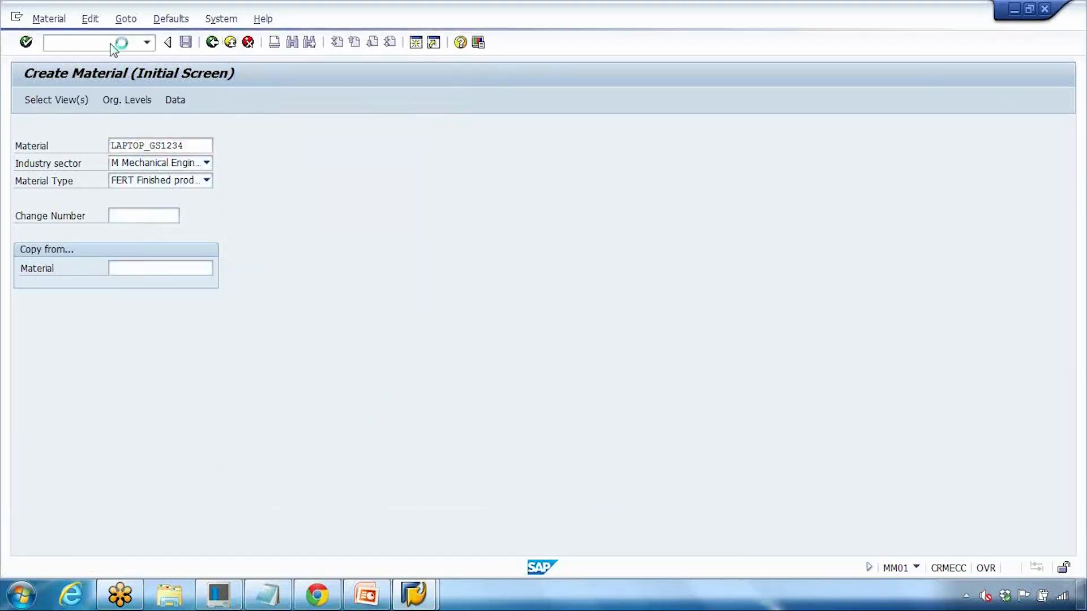
Step: Start MM01 for material LAPTOP_GS1234 and bring up the view selection
text(MM01)
key(Return)
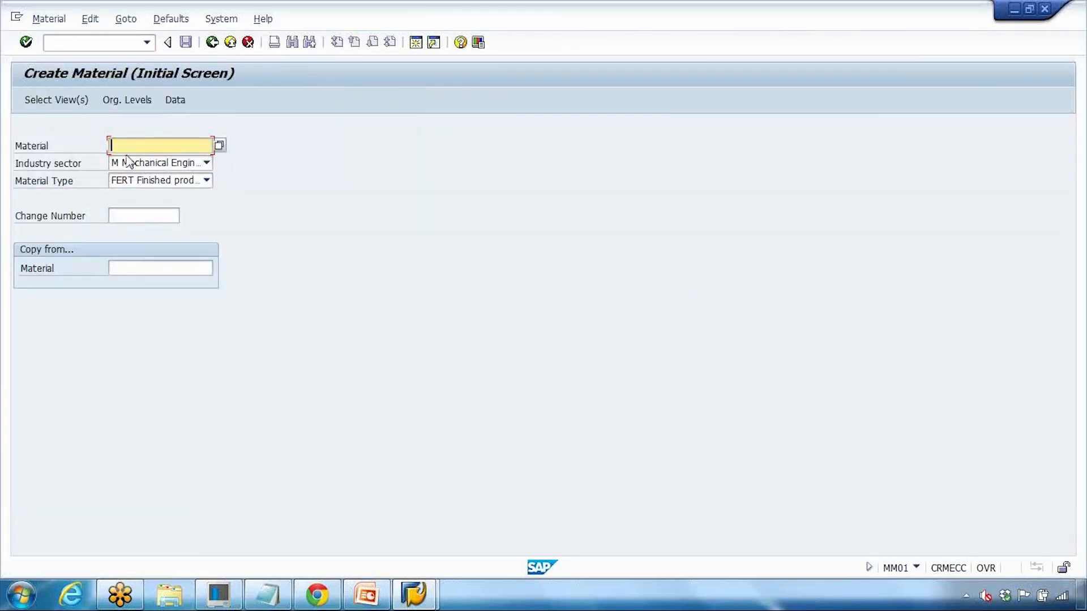
click(150, 160)
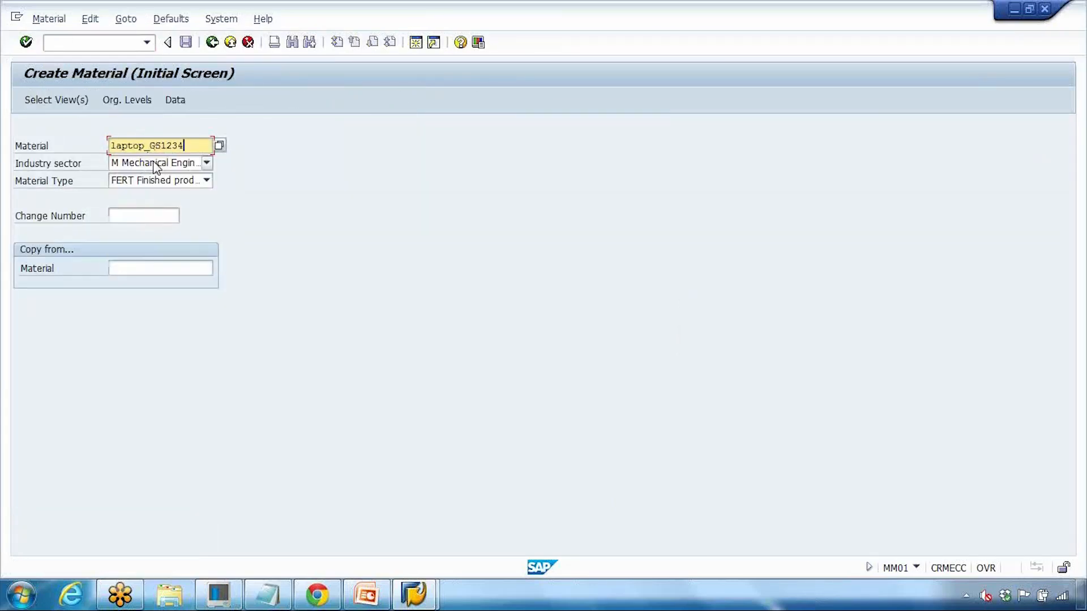
key(Return)
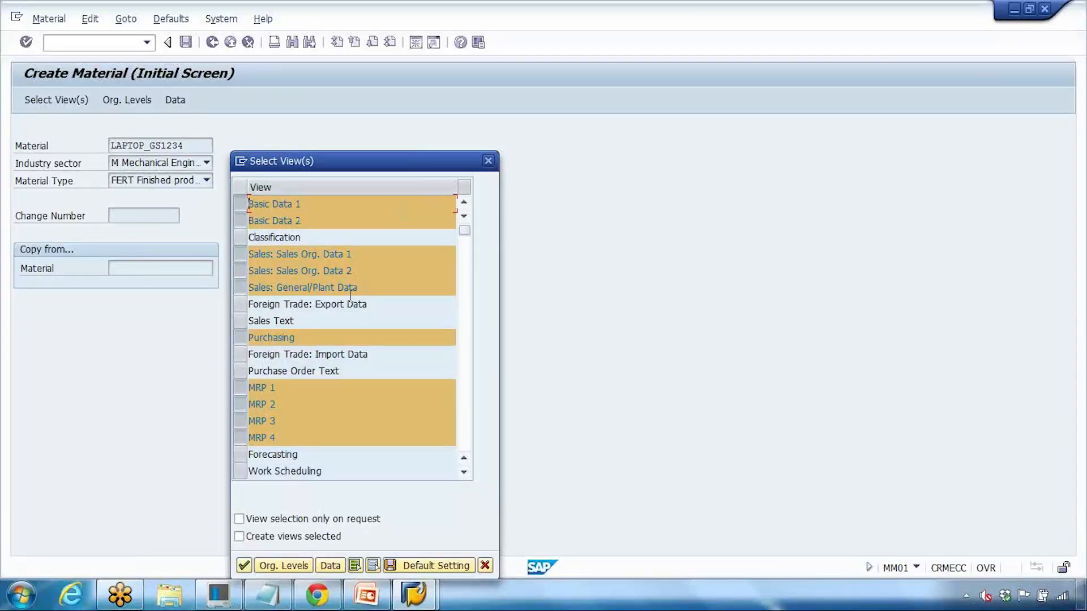
Step: Deselect the MRP 1, MRP 2, MRP 3 and MRP 4 views, then close the Select View(s) dialog
drag(398, 166, 370, 48)
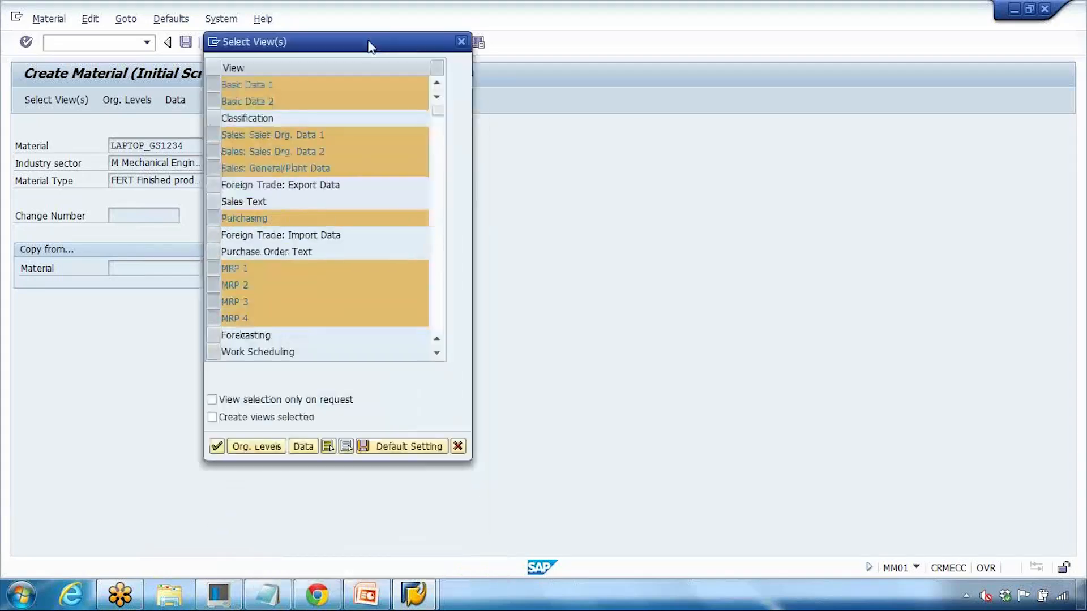
click(212, 270)
click(212, 286)
click(213, 304)
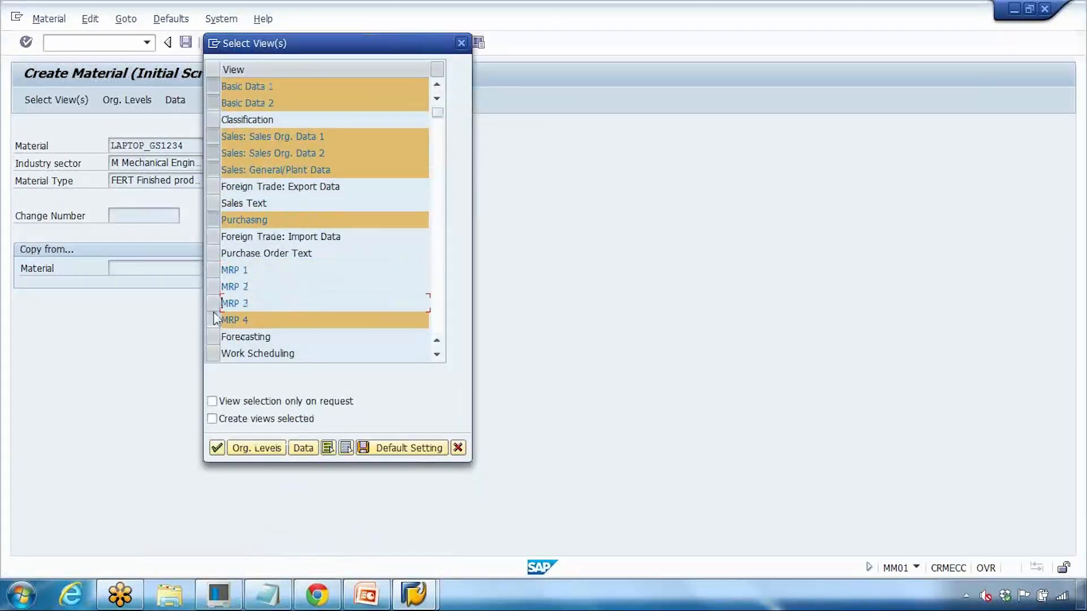
click(214, 320)
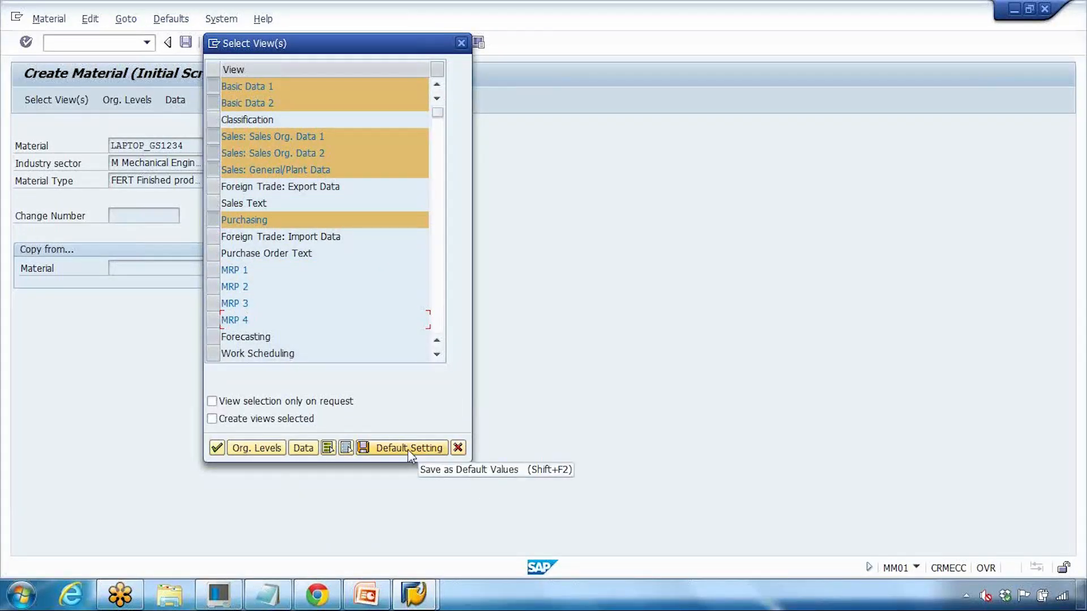
click(457, 450)
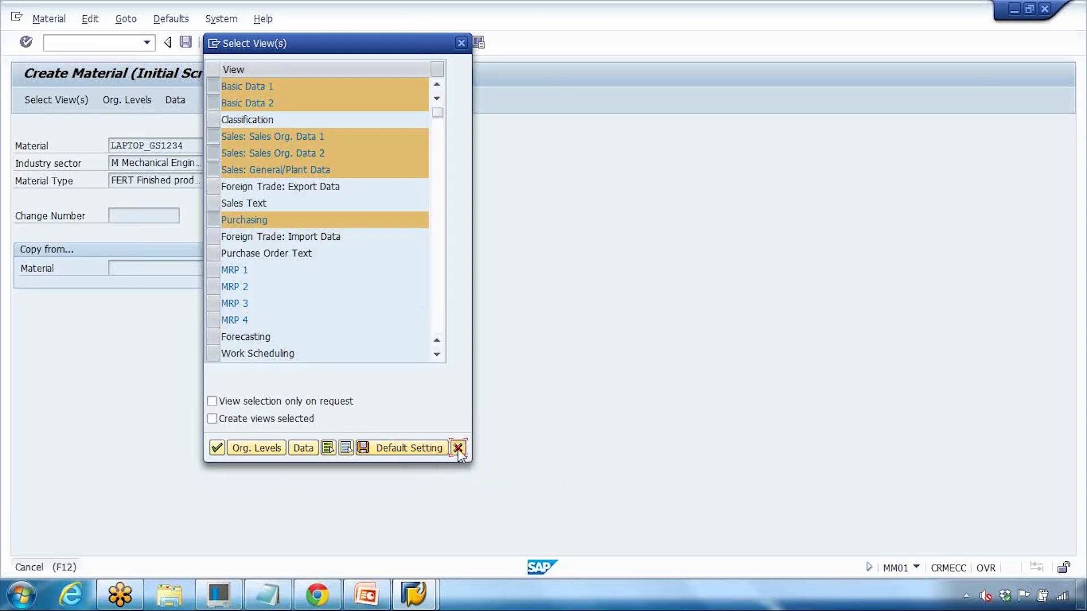
Step: Switch to Change Material with the /NMM02 command
click(113, 47)
text(/)
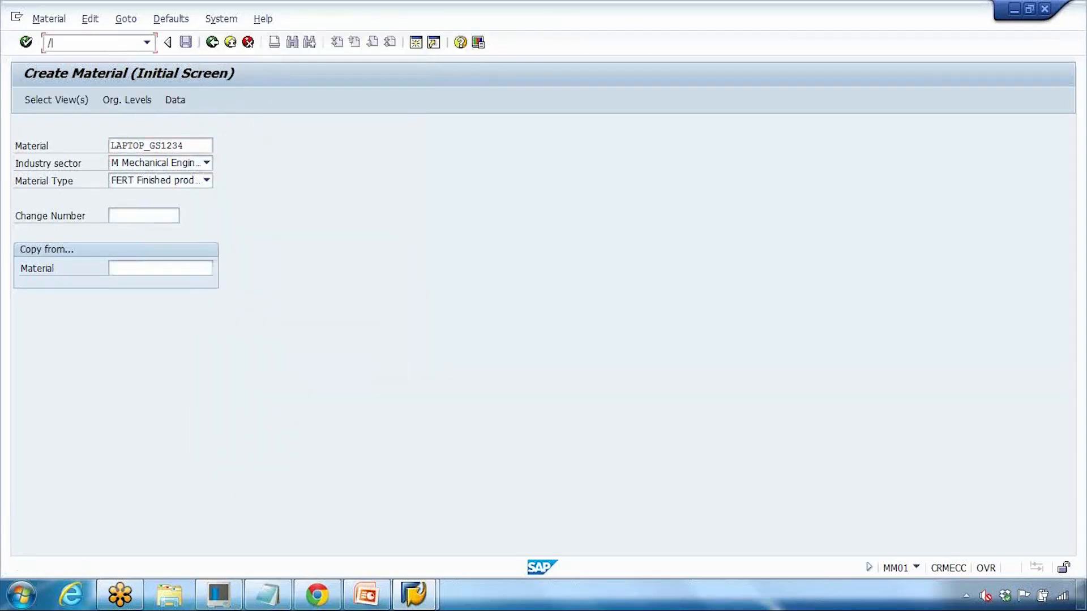
text(NMM02)
key(Return)
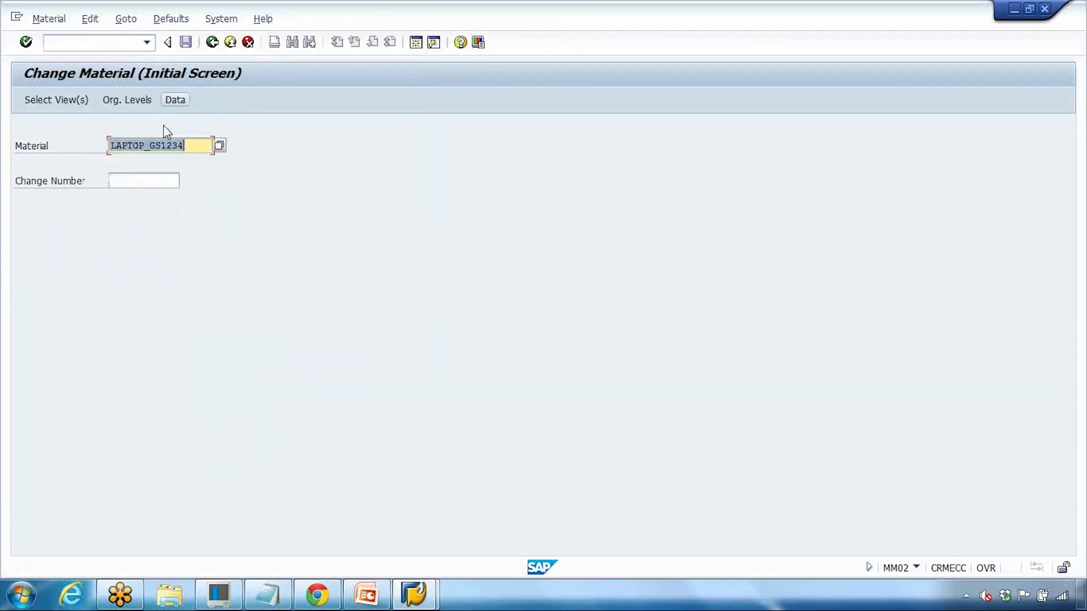
Step: Correct the material to LAPTOP_GS123 from history and accept the selected views
key(Return)
click(186, 139)
key(BackSpace)
key(BackSpace)
key(BackSpace)
key(Down)
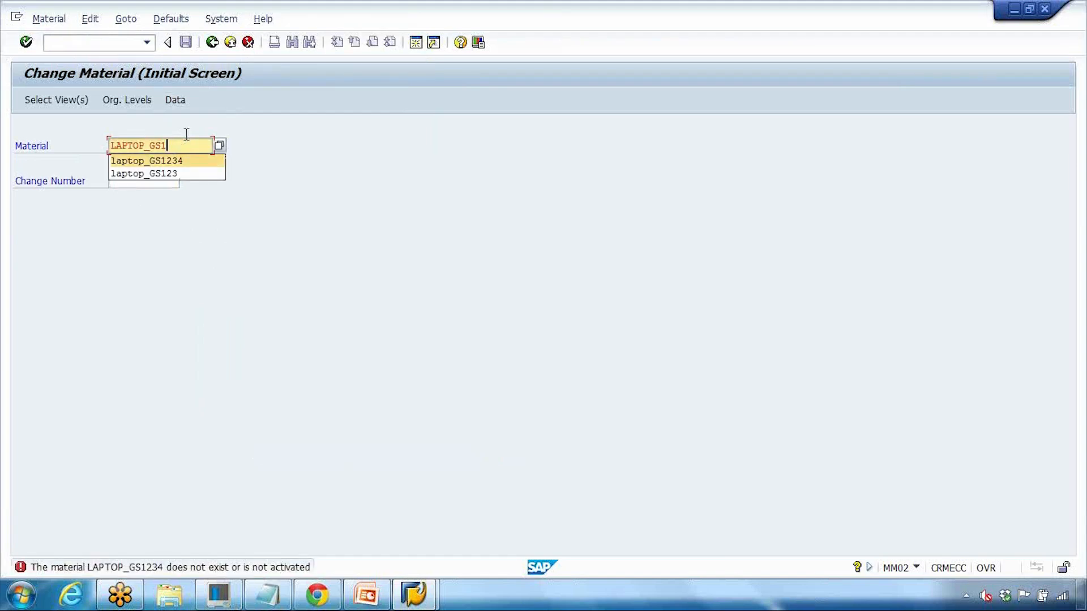
key(Down)
key(Return)
key(Return)
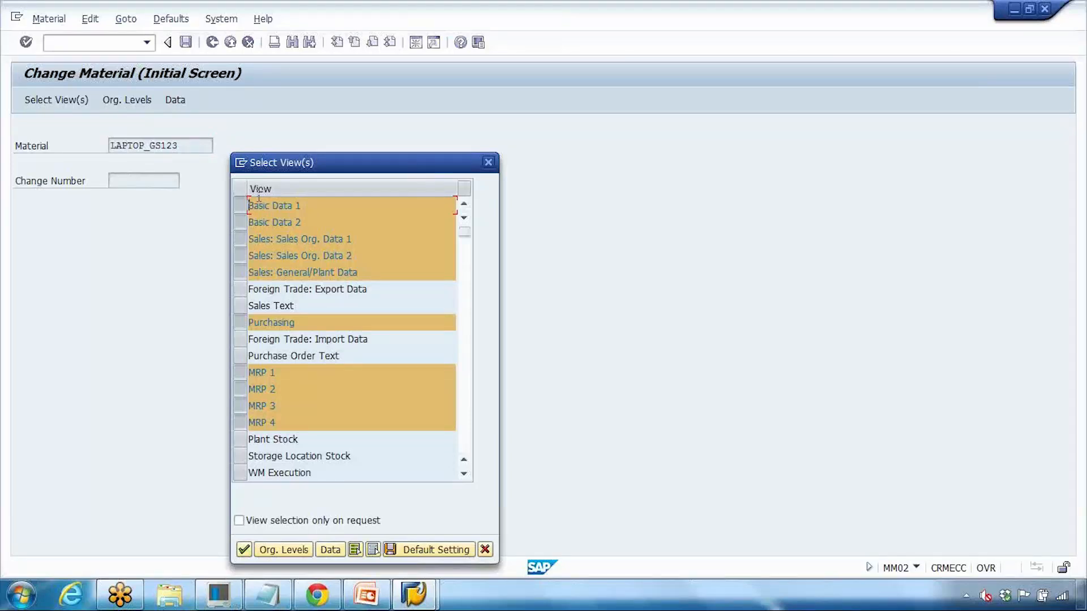
click(244, 549)
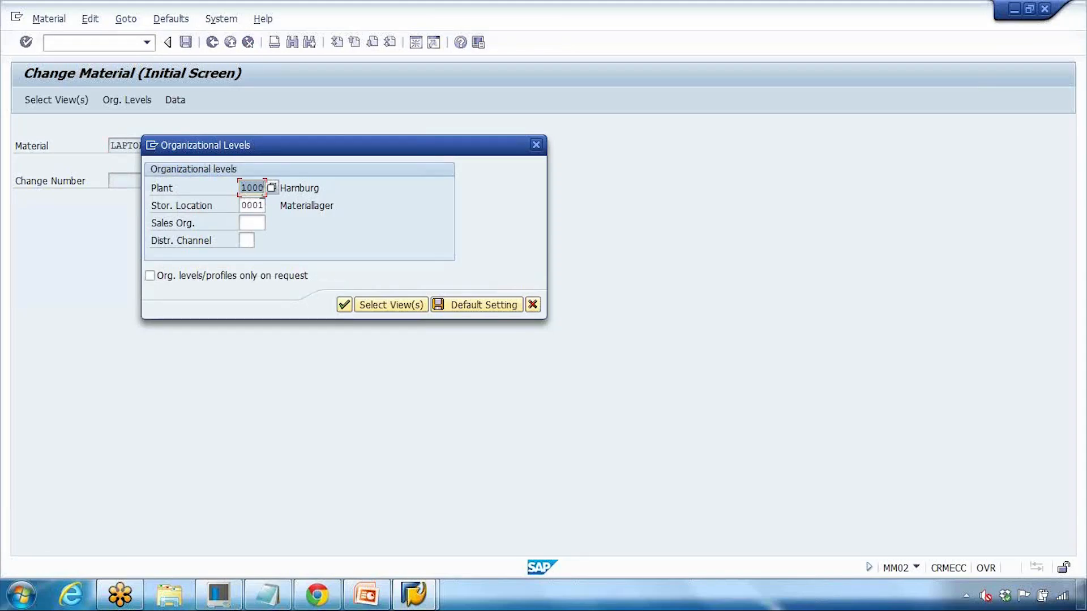
Step: Enter sales org 1000 and distribution channel 10, save them as default organizational levels
click(254, 204)
click(256, 222)
text(1000)
click(248, 240)
text(10)
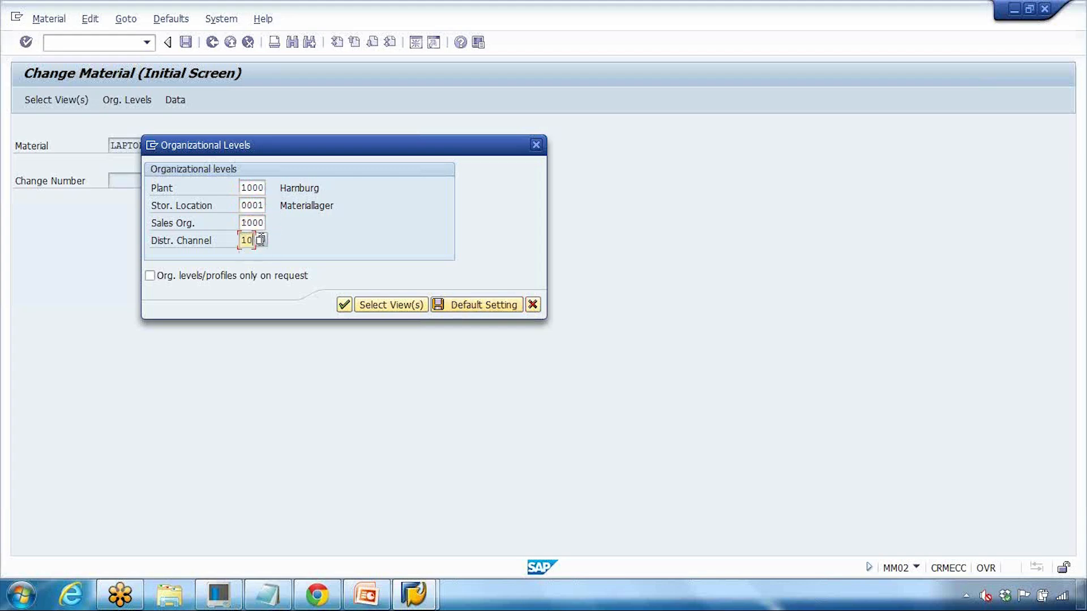
click(484, 306)
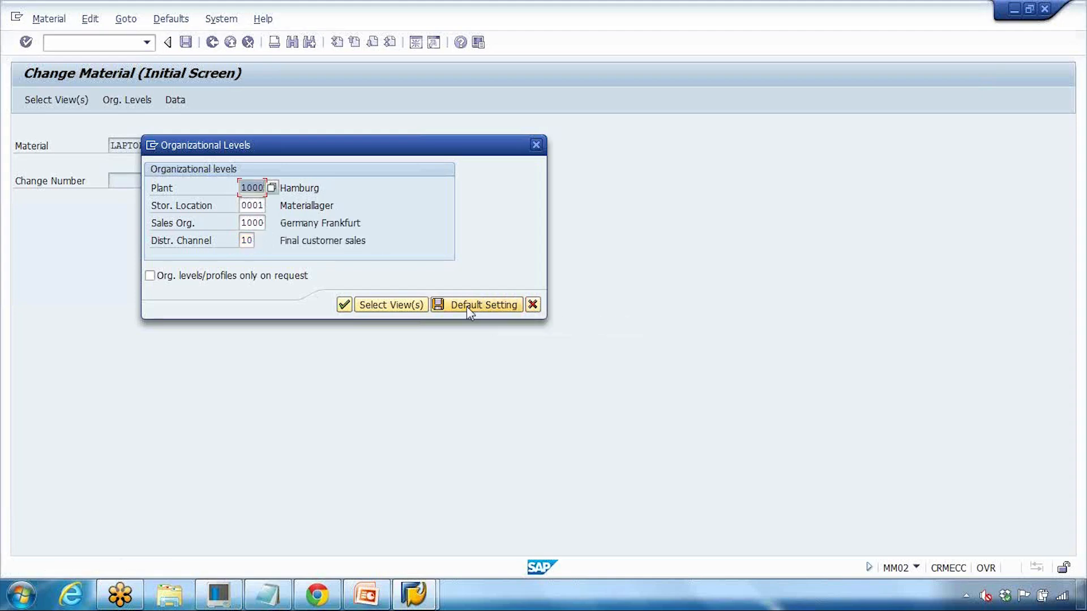
click(533, 306)
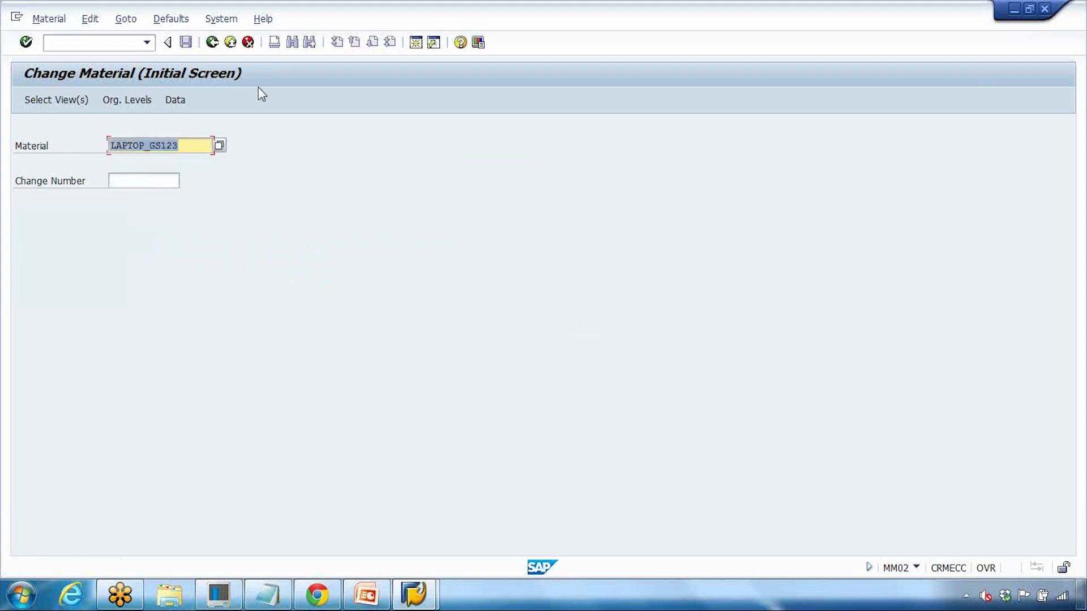
Step: Rerun MM02 for LAPTOP_GS123 to verify the saved defaults, then return to PowerPoint slide 13
click(248, 42)
text(MM02)
key(Return)
key(Return)
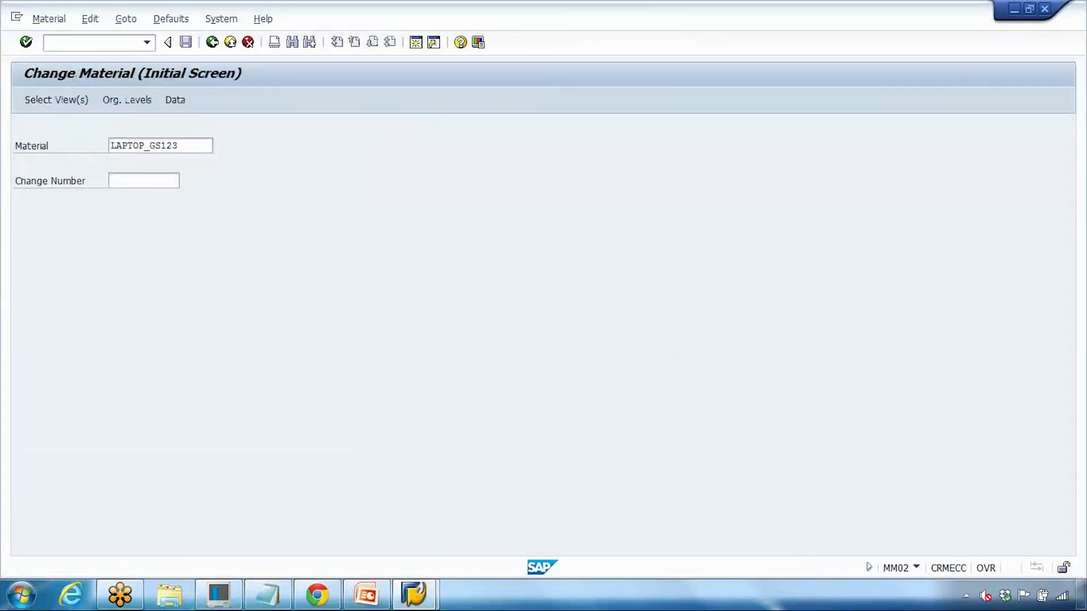
key(Return)
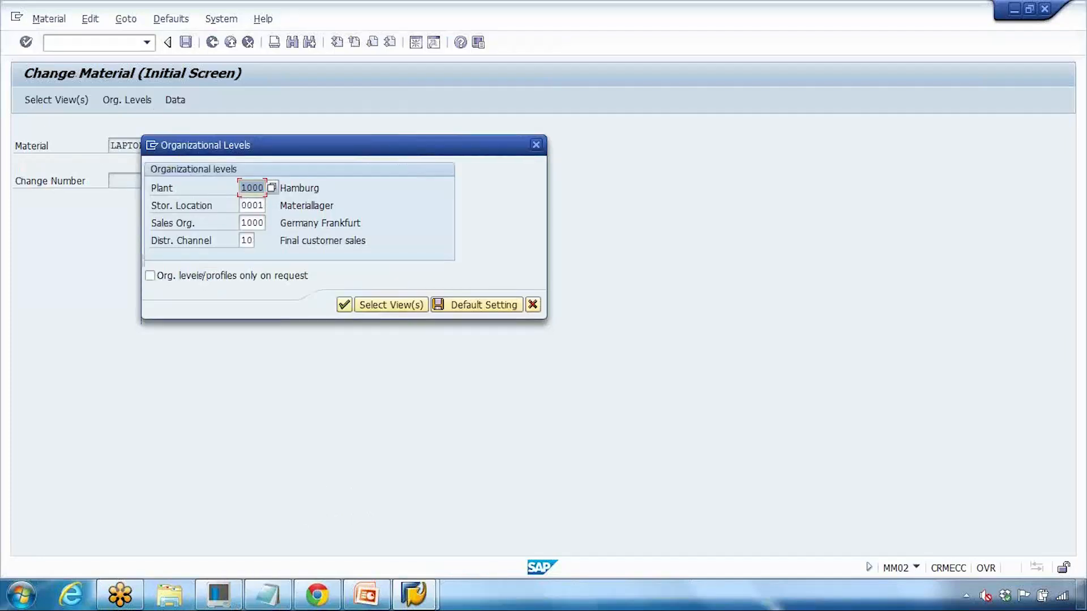
click(250, 206)
click(251, 223)
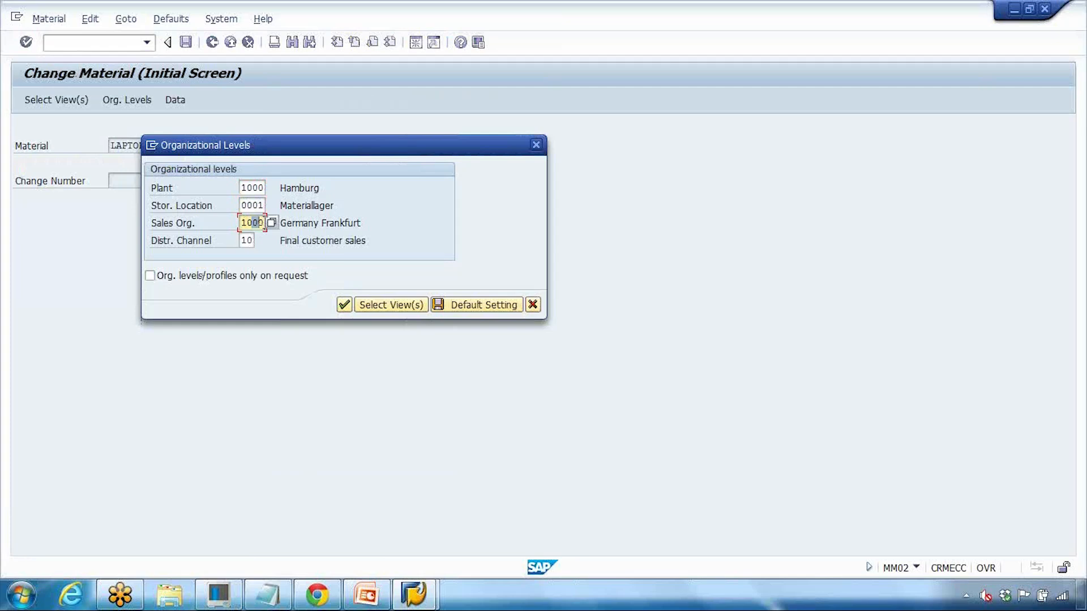
click(532, 305)
click(376, 605)
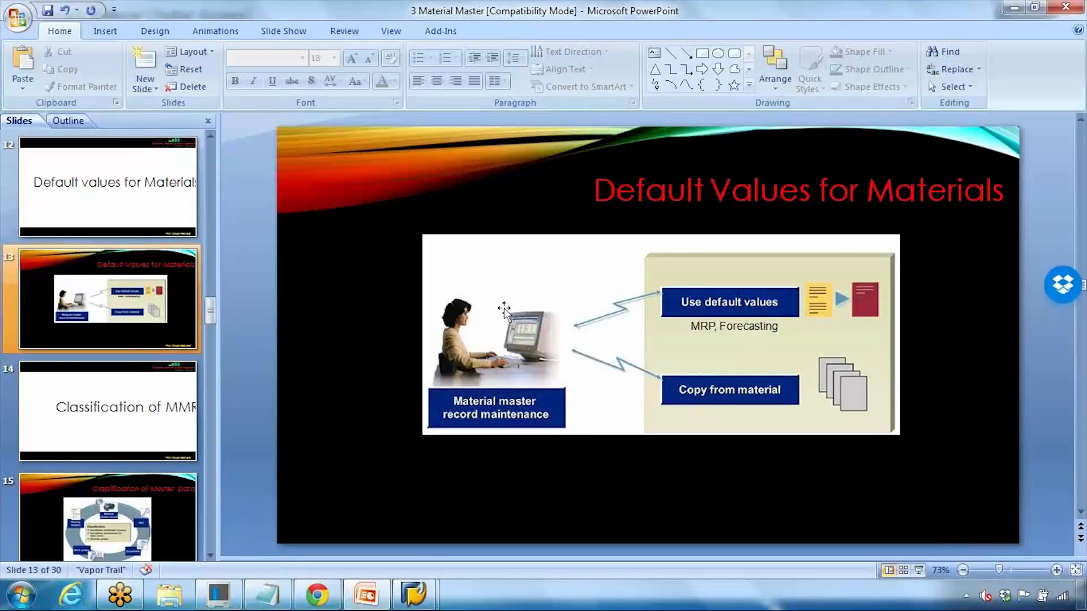
scroll(165, 365, down, 5)
scroll(172, 361, down, 5)
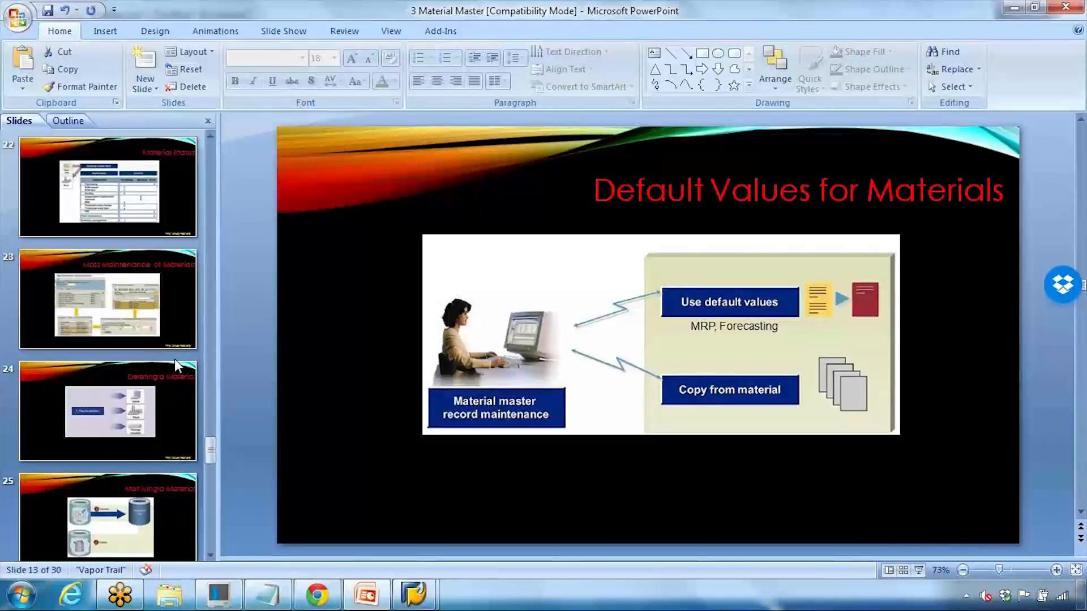
scroll(175, 358, up, 8)
scroll(175, 357, up, 3)
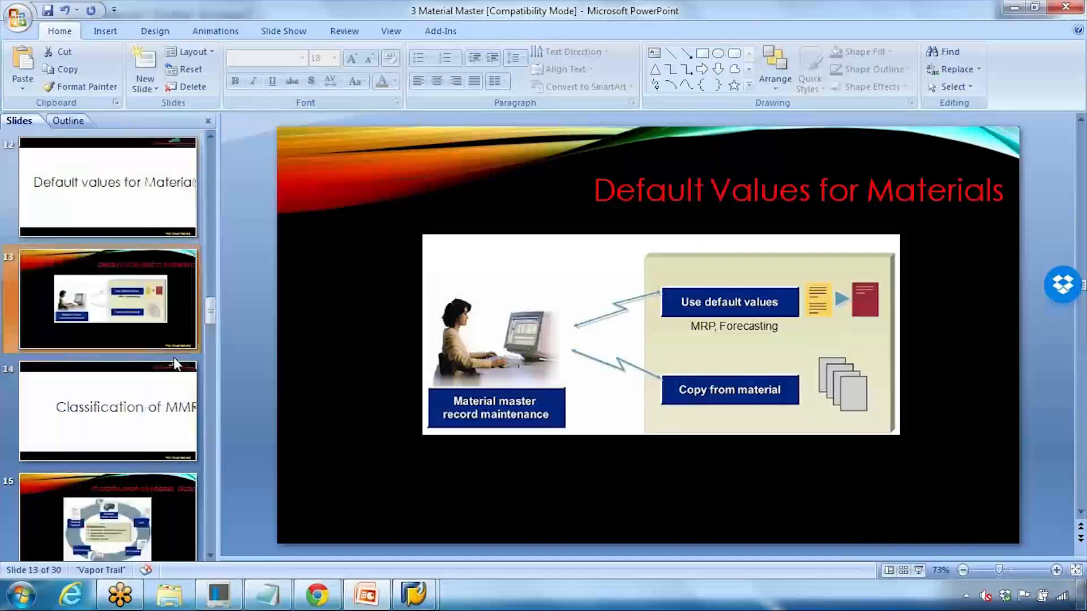
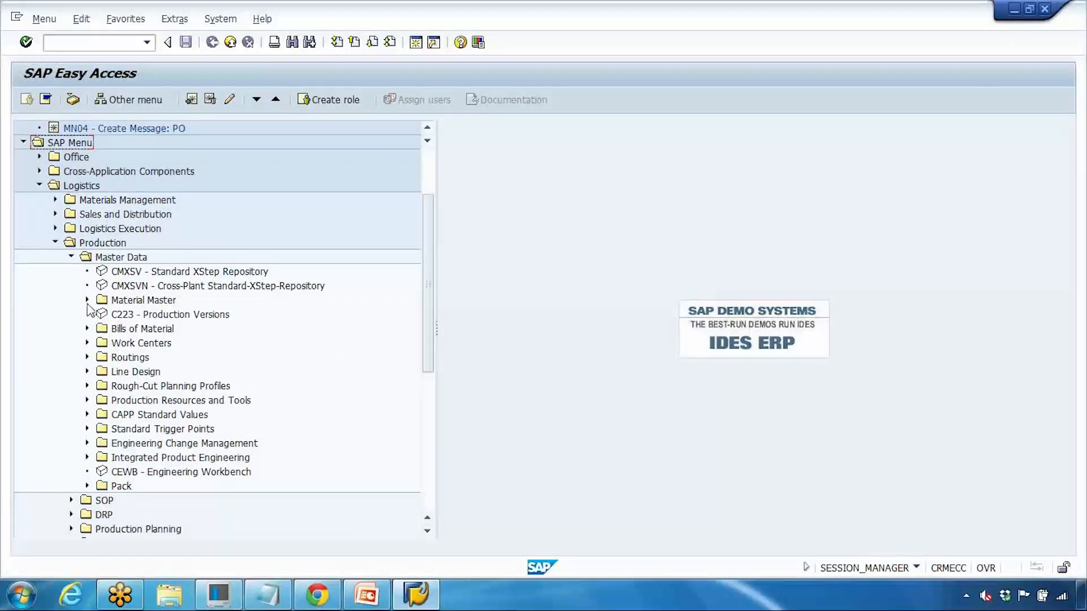
Step: Expand the Material Master branch under Logistics > Production > Master Data in the SAP Menu
click(87, 299)
Step: Expand Profile > MRP Profile to list the MMD1 create, MMD2 change and MMD6 delete transactions
click(139, 329)
click(104, 328)
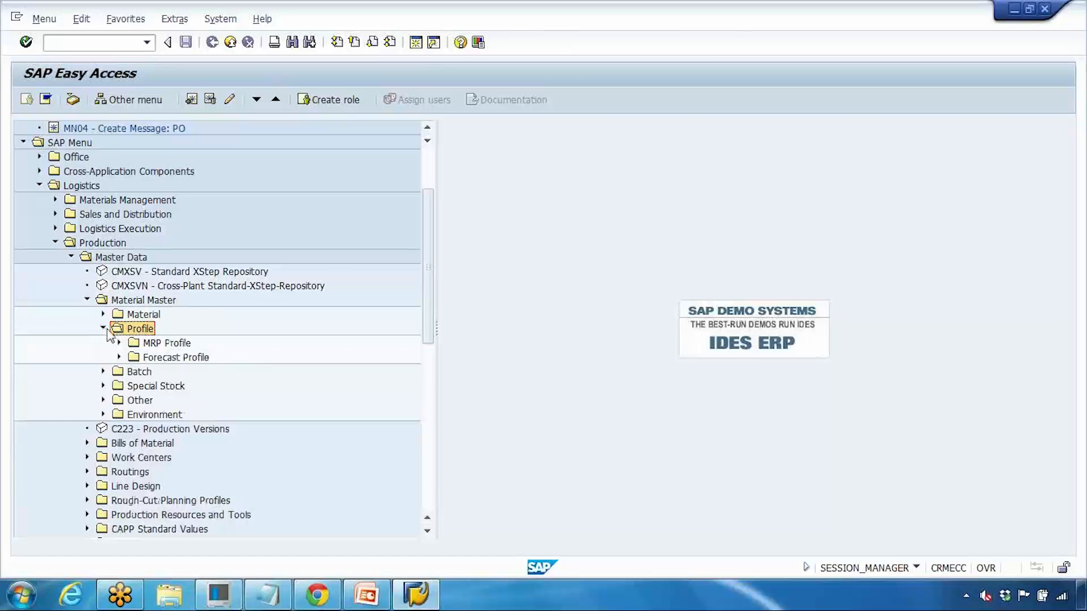
click(135, 344)
click(150, 359)
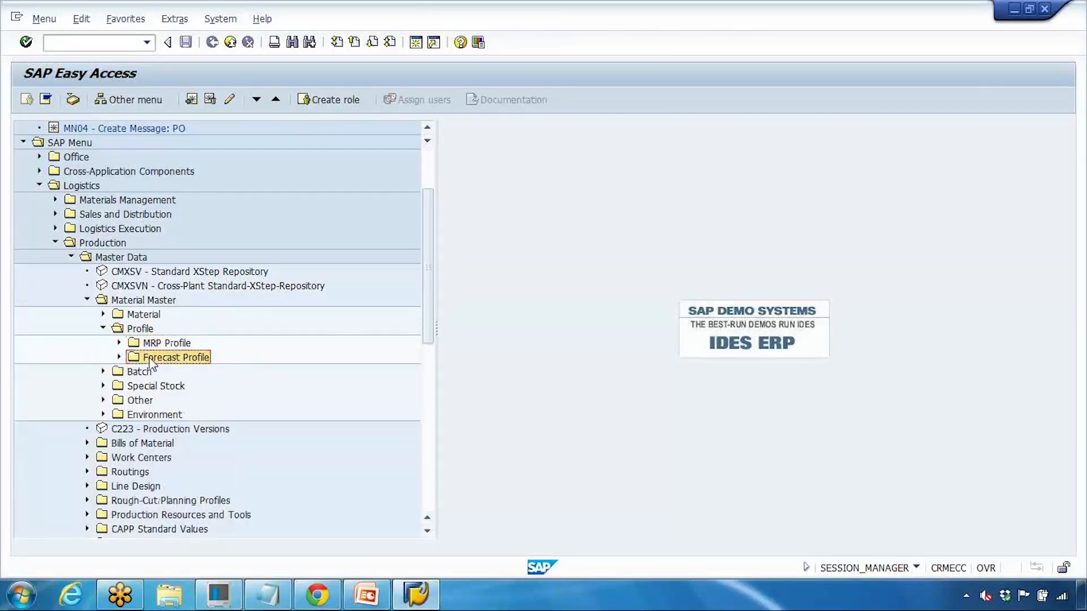
click(152, 343)
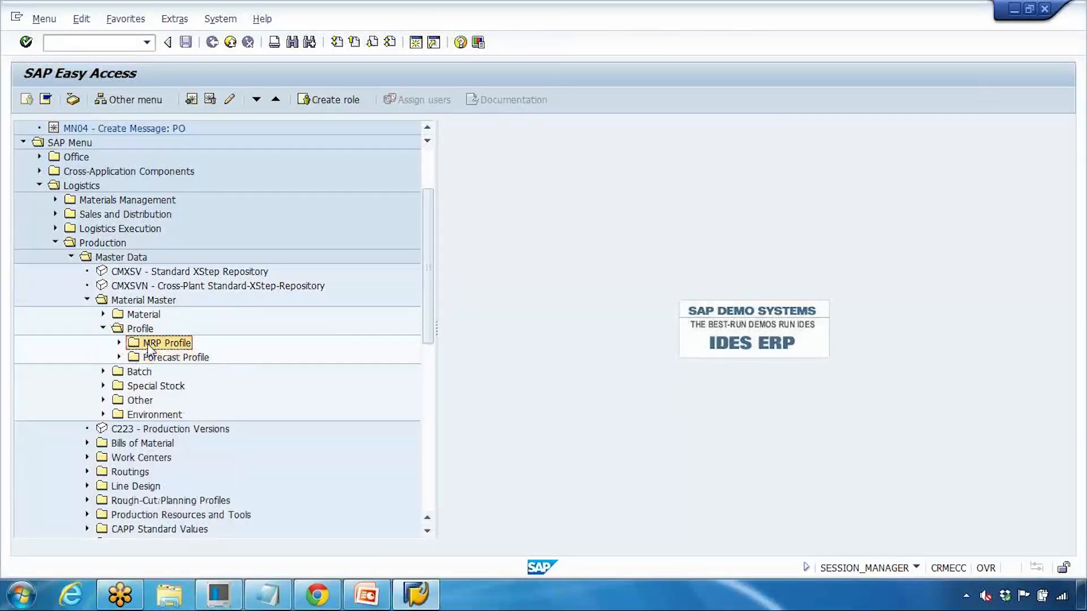
click(119, 343)
click(172, 358)
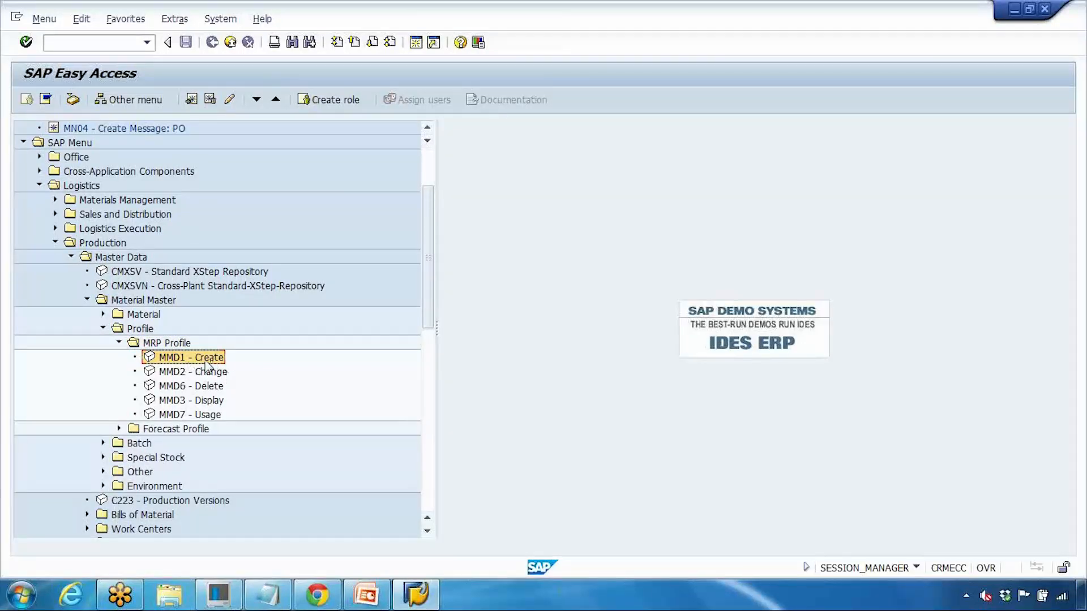
click(204, 371)
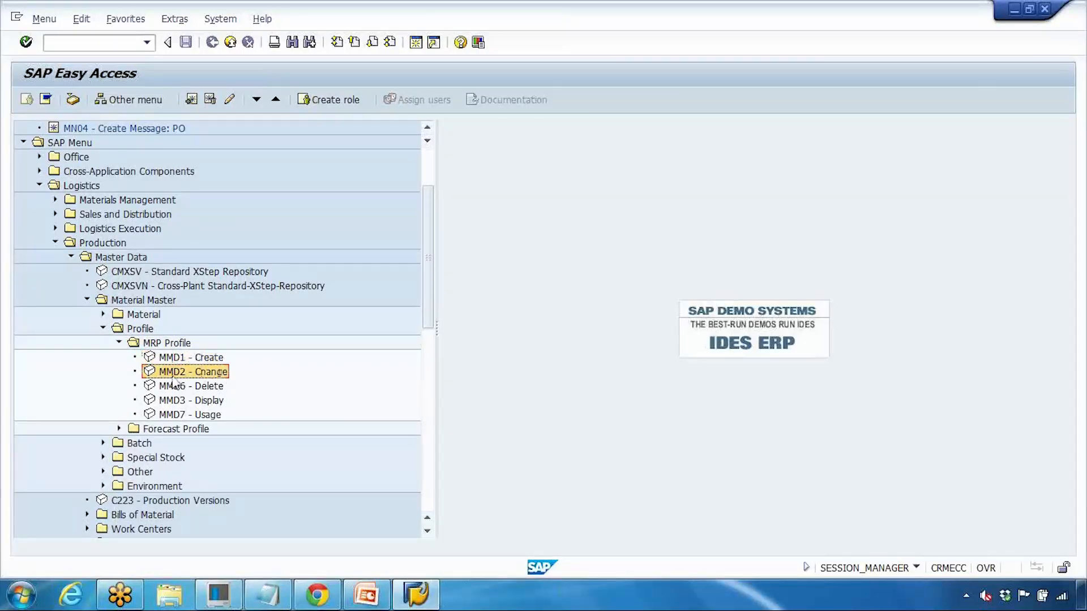
click(183, 387)
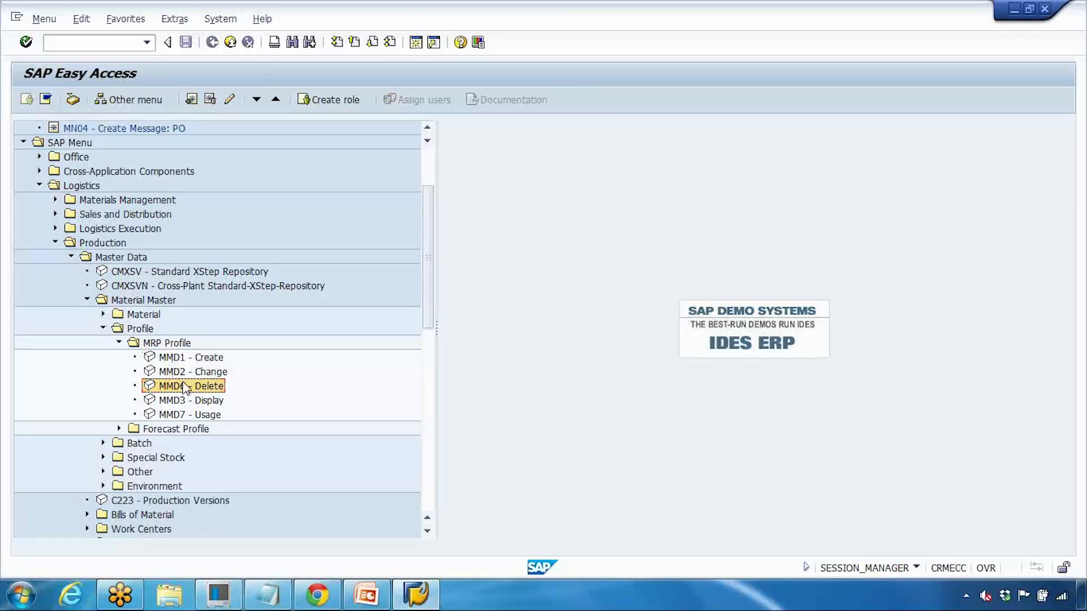
click(186, 360)
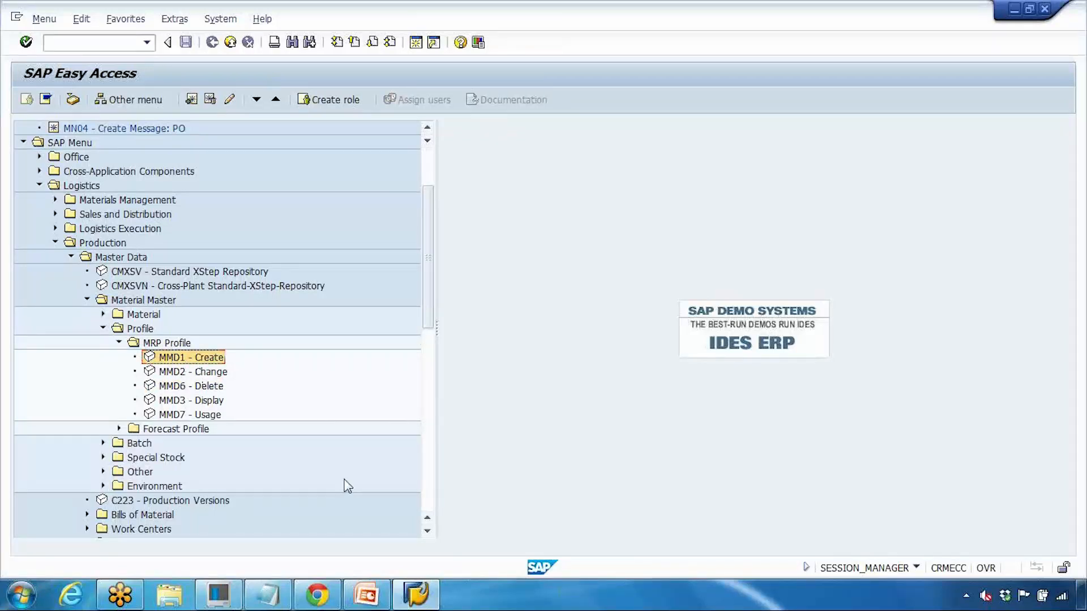
Step: Glance at the PowerPoint slides, then begin entering transaction code mm02 in SAP
click(416, 593)
click(415, 593)
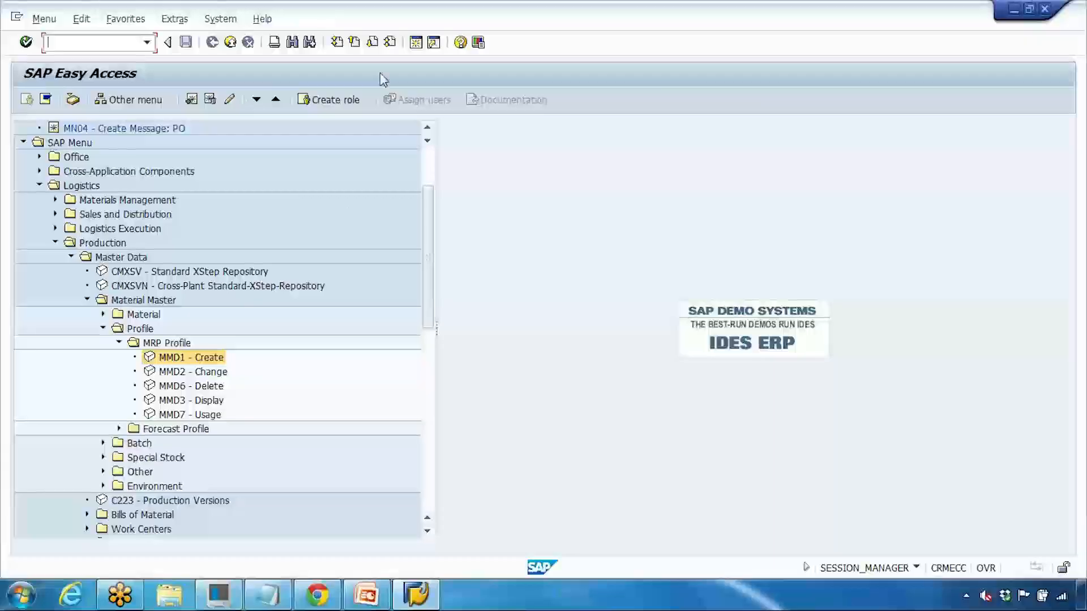
text(mm02)
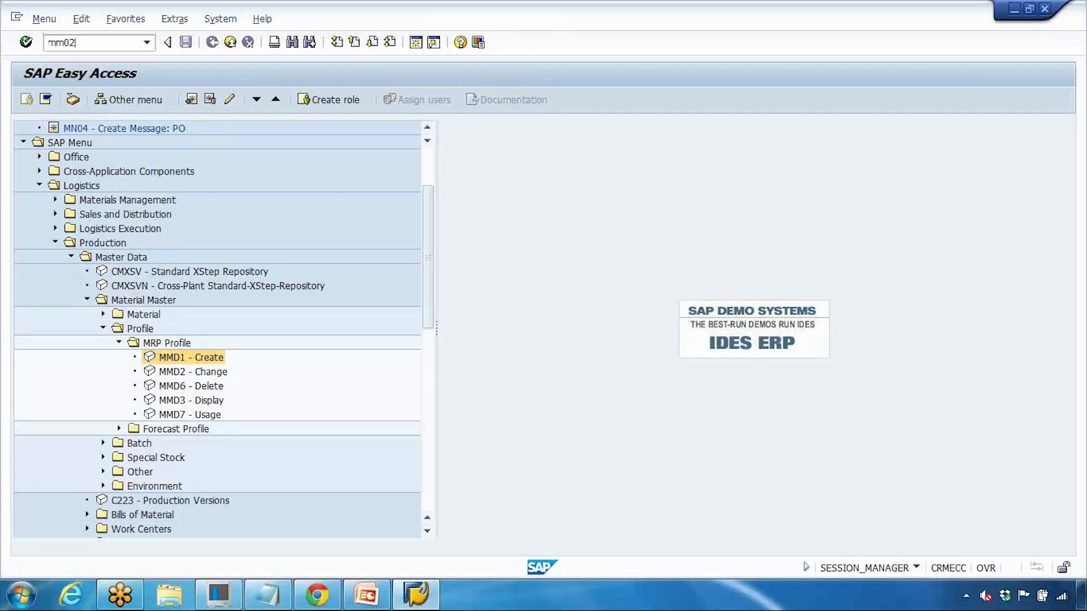
key(Return)
key(Return)
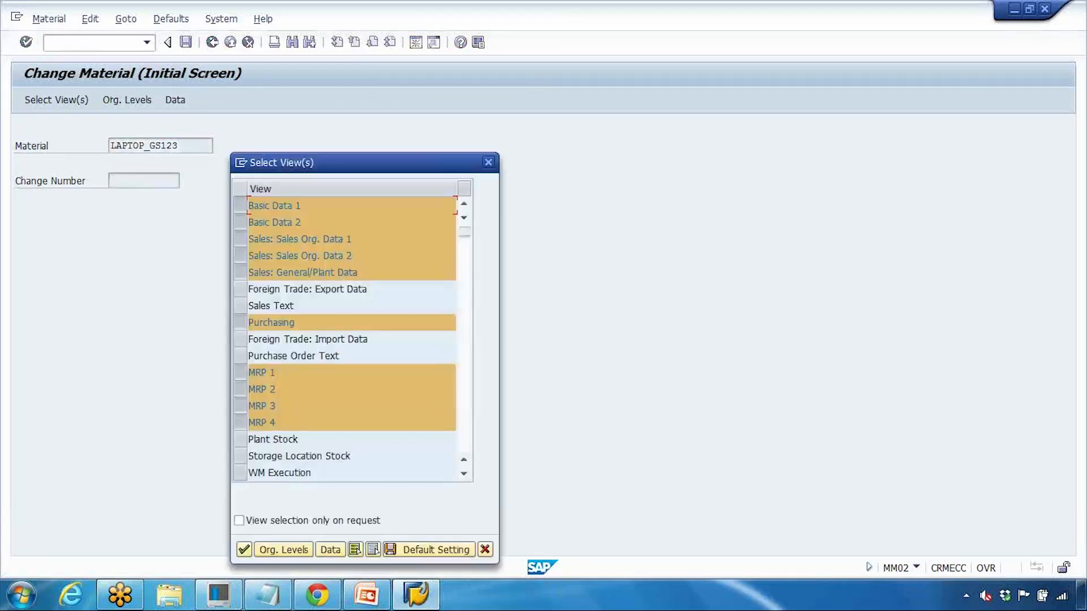
key(Return)
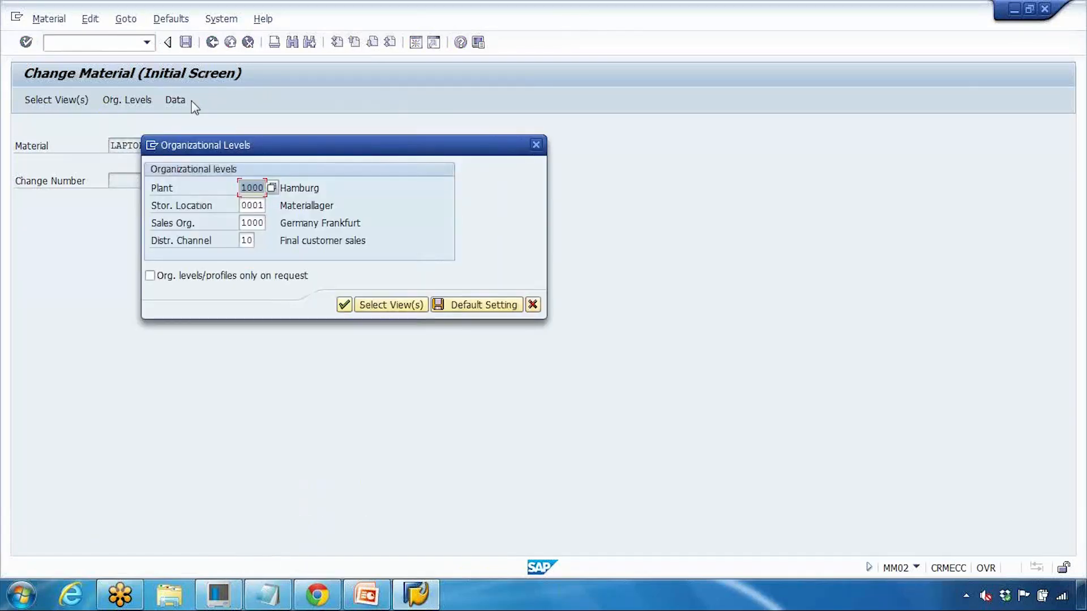
click(346, 303)
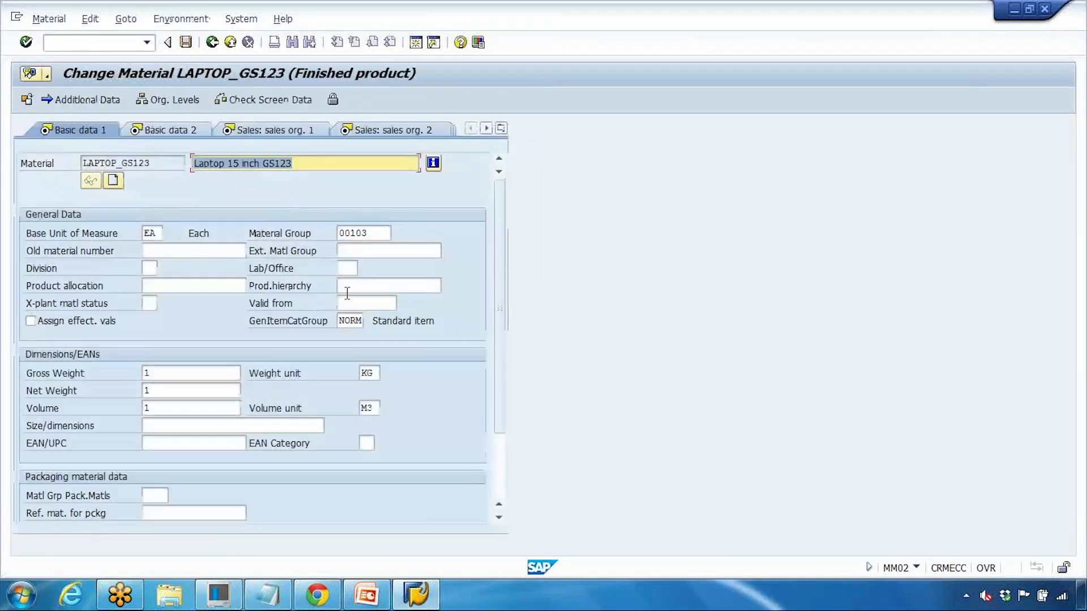
click(501, 130)
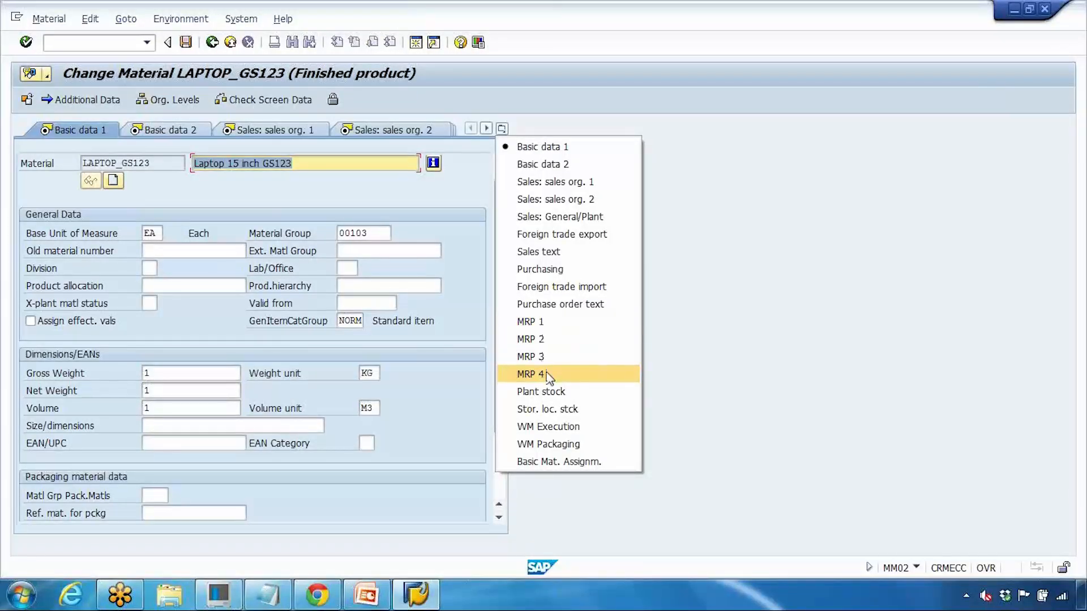
click(549, 323)
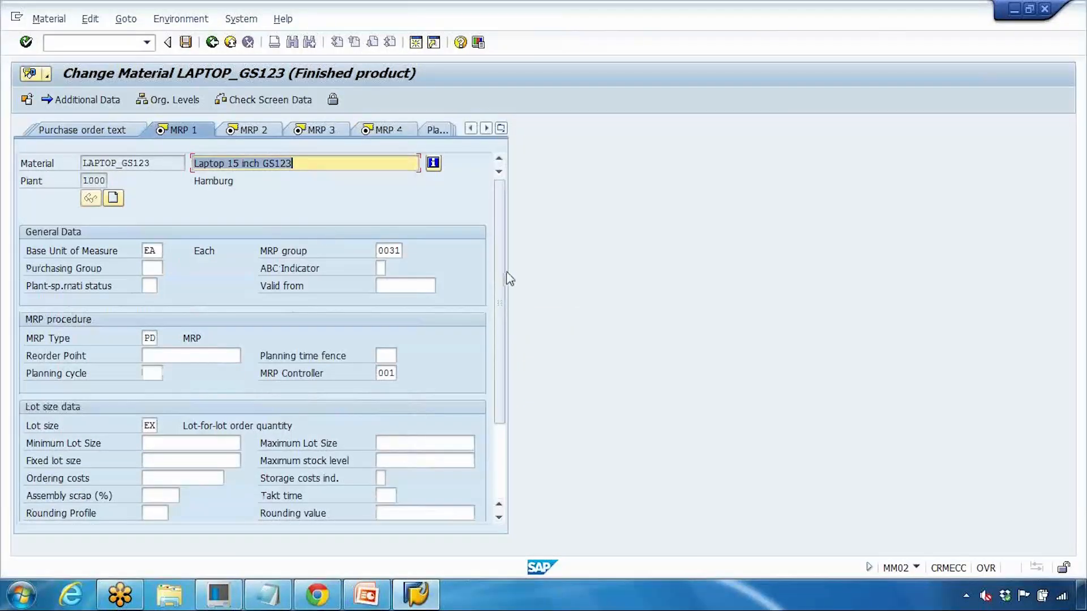
drag(504, 345, 504, 401)
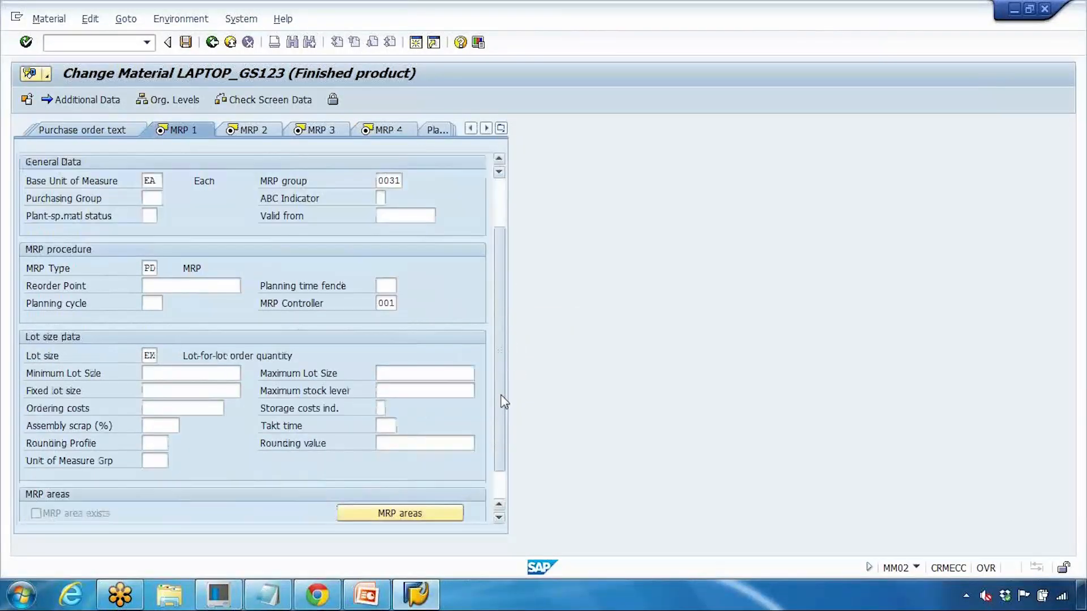
click(258, 130)
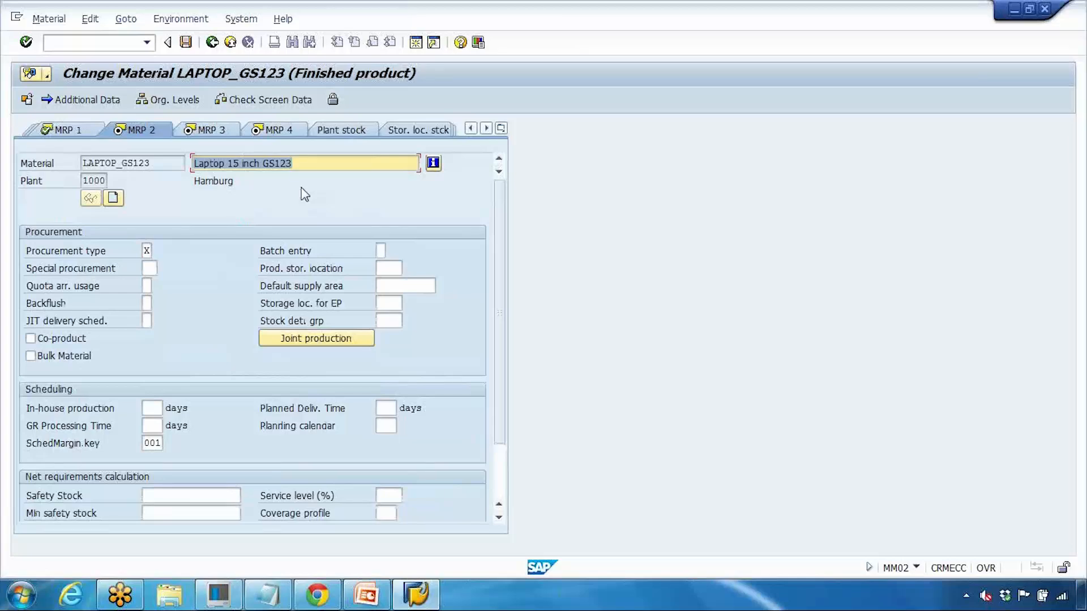
click(236, 47)
scroll(178, 281, down, 3)
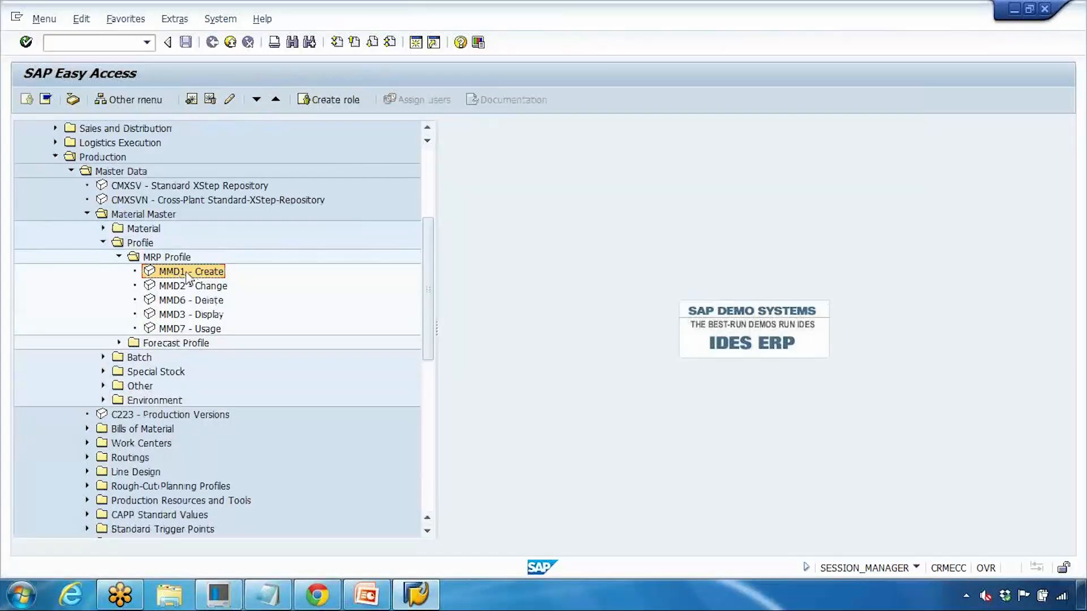
Step: Launch MMD1 Create and enter the new MRP profile key ZGS2
double_click(187, 275)
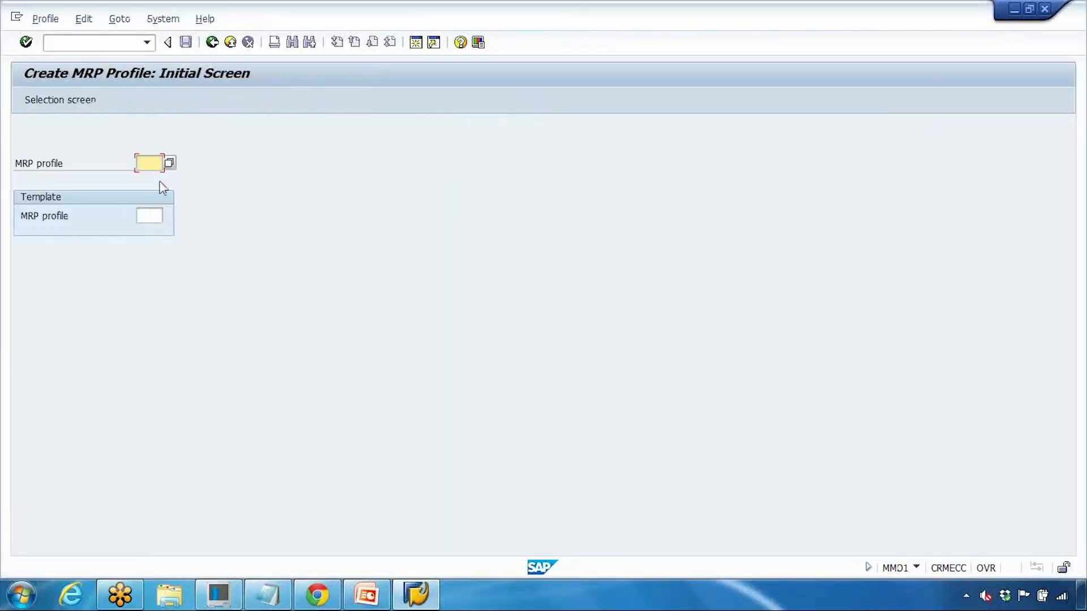
text(Z)
click(155, 179)
key(Return)
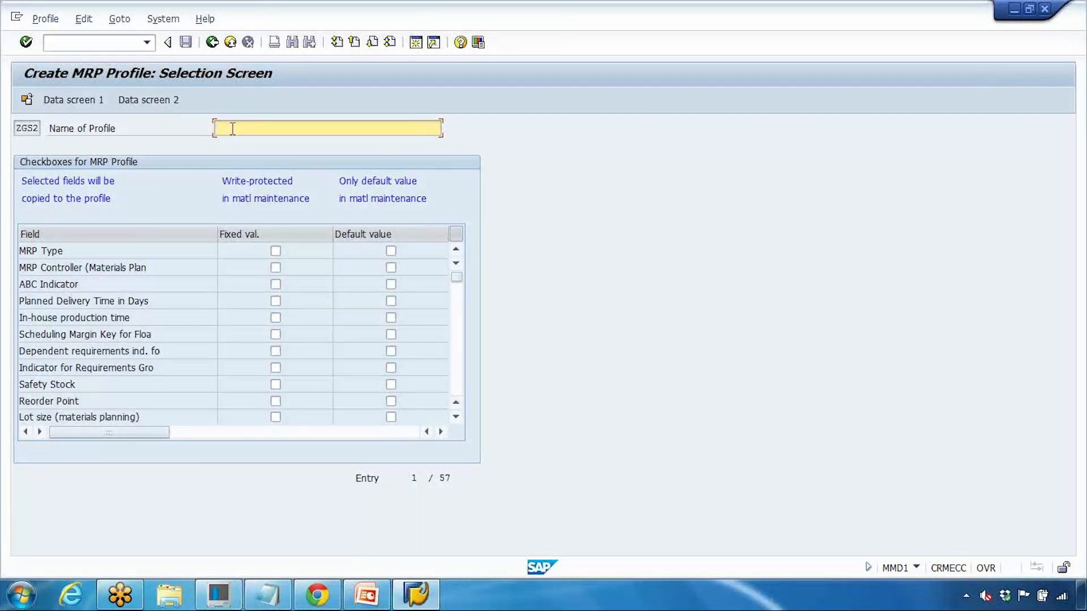
Step: Name profile ZGS2 'MRP profile PP training'
text(MRP profile PP training)
click(34, 250)
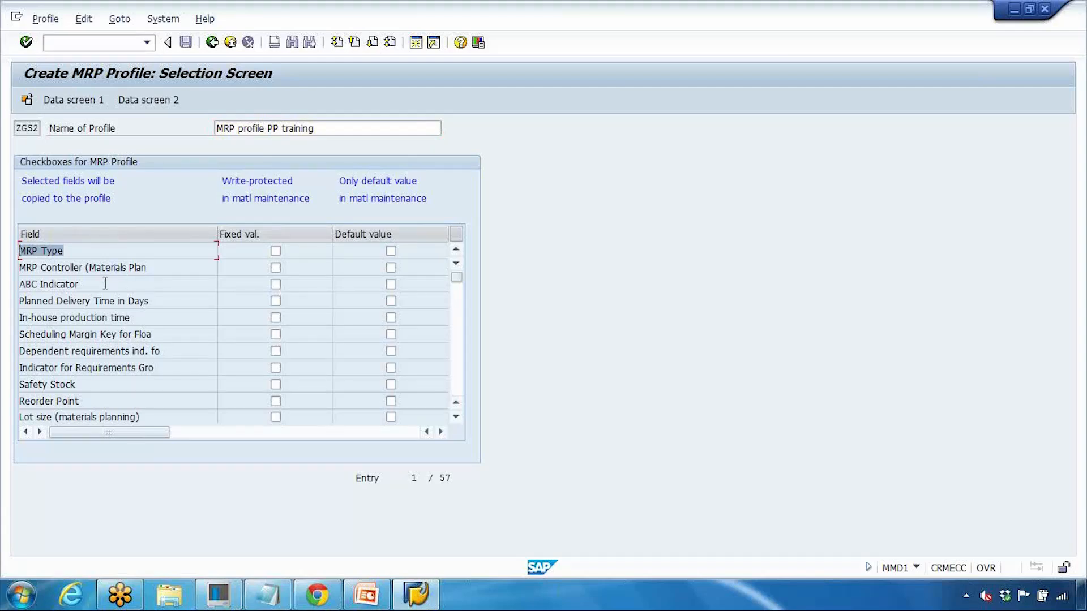
drag(92, 271, 46, 275)
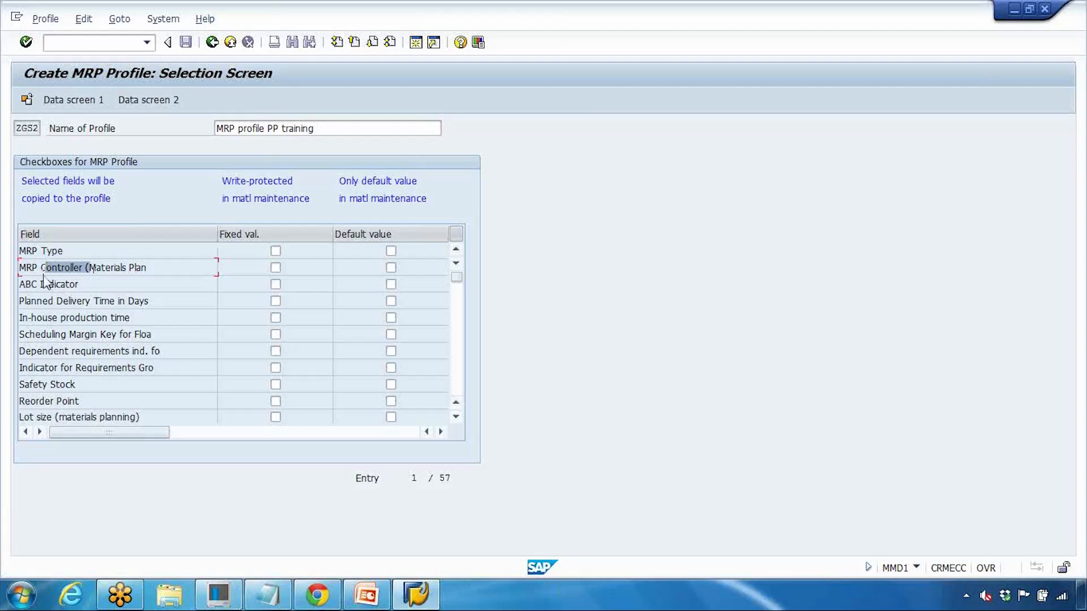
double_click(62, 384)
Step: Make MRP Type, MRP Controller and Safety Stock default values and Planned Delivery Time fixed
click(275, 250)
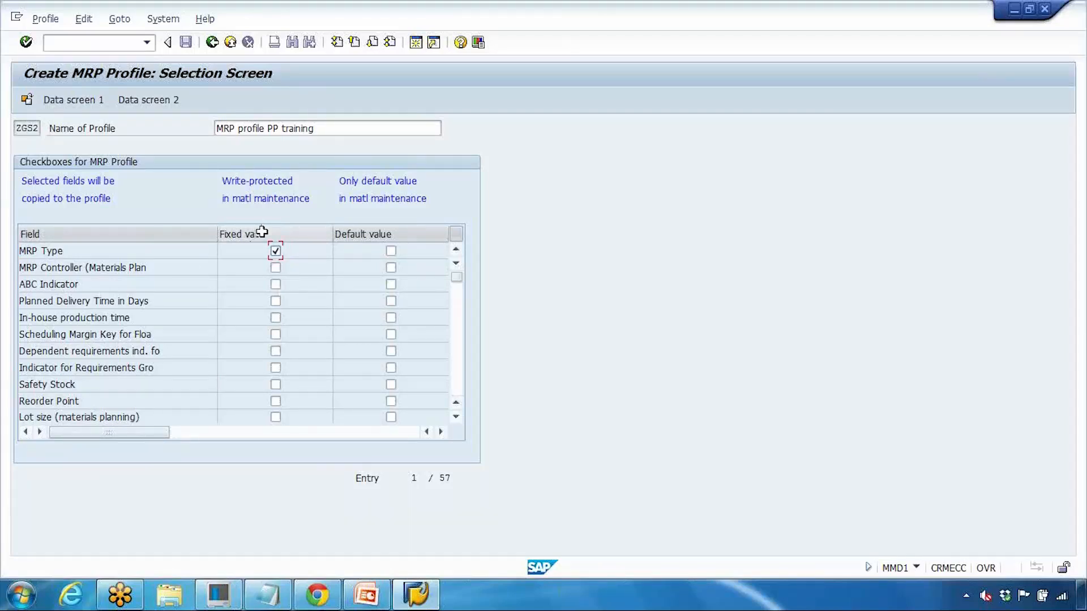
click(277, 251)
click(391, 251)
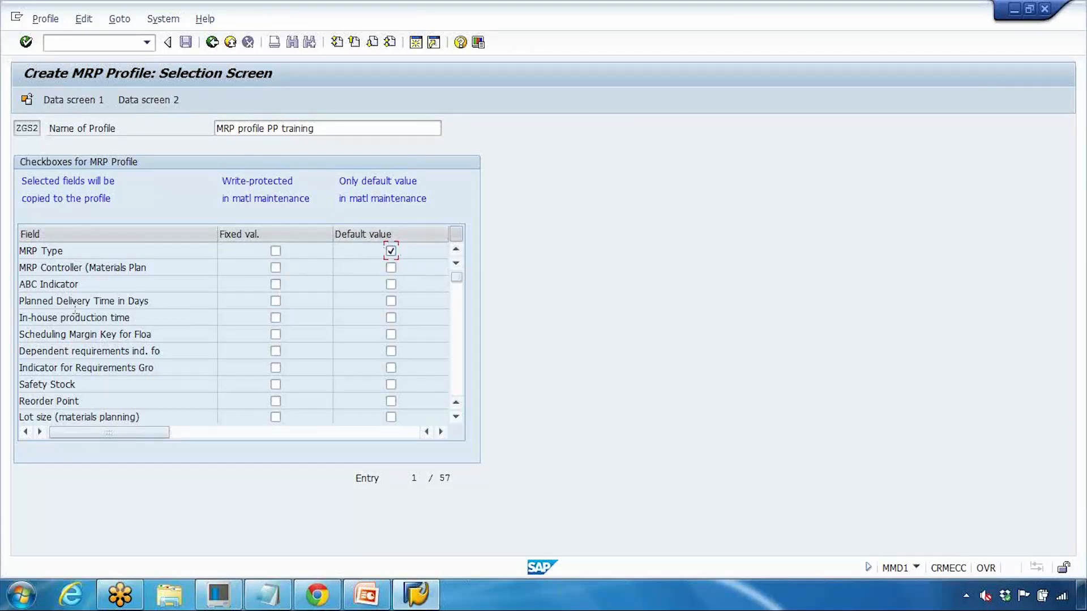
click(275, 301)
drag(81, 301, 168, 304)
click(390, 267)
scroll(166, 368, down, 3)
scroll(168, 367, down, 1)
scroll(170, 367, up, 1)
scroll(168, 355, up, 3)
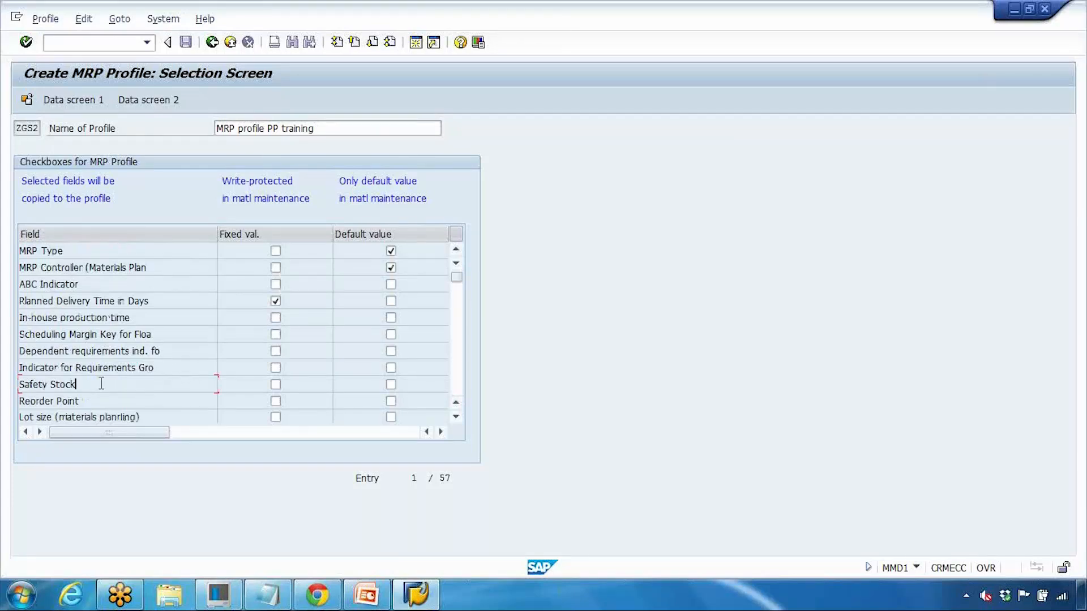
drag(100, 383, 34, 384)
click(392, 384)
click(74, 102)
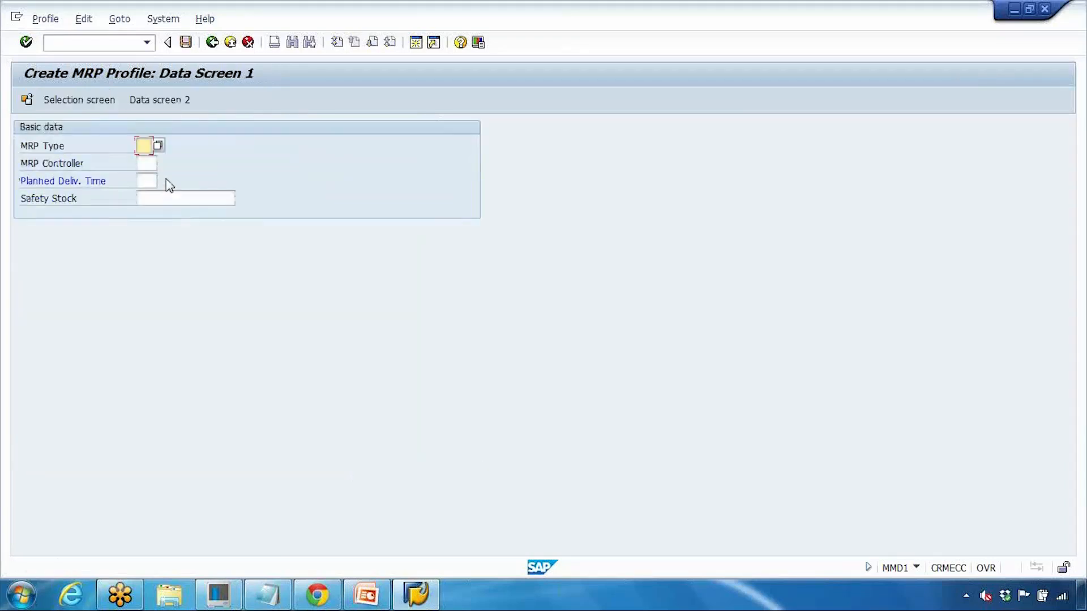
Step: On Data screen 1, set MRP type PD and MRP controller 002 via F4 help
click(212, 42)
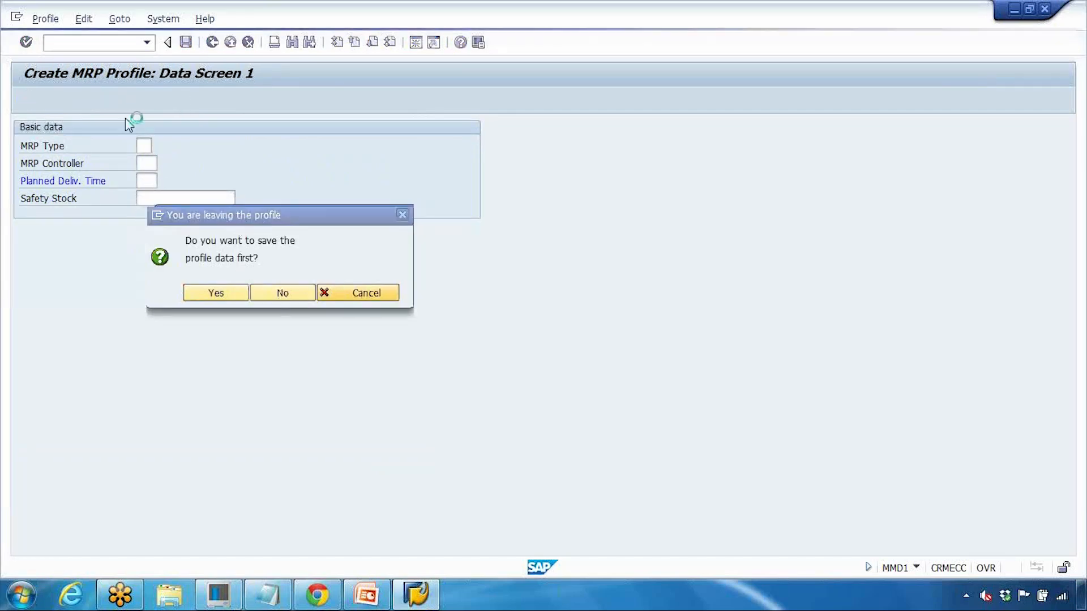
key(Escape)
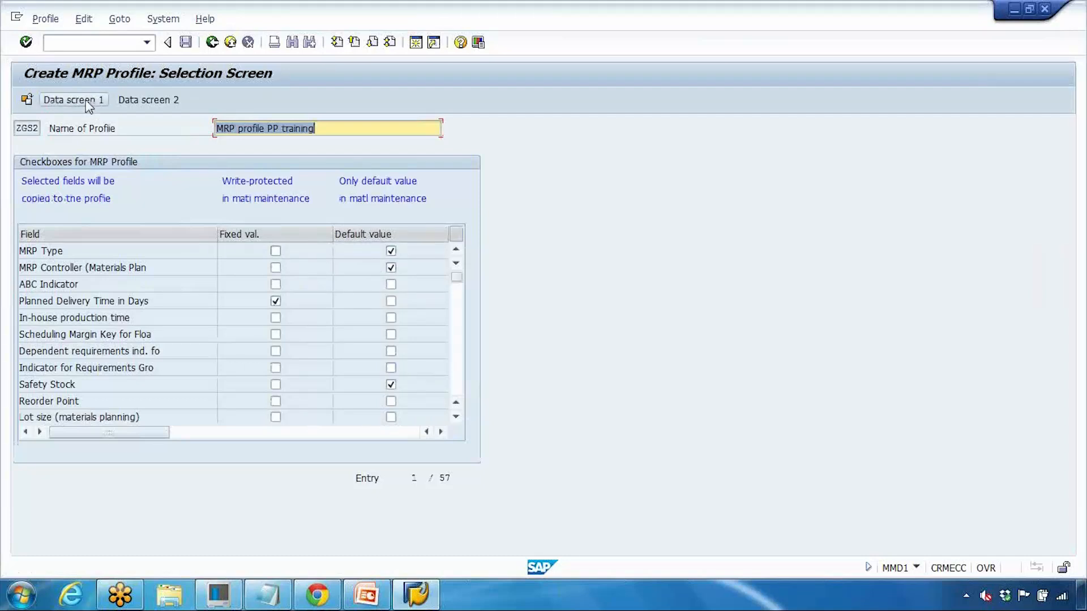
click(60, 100)
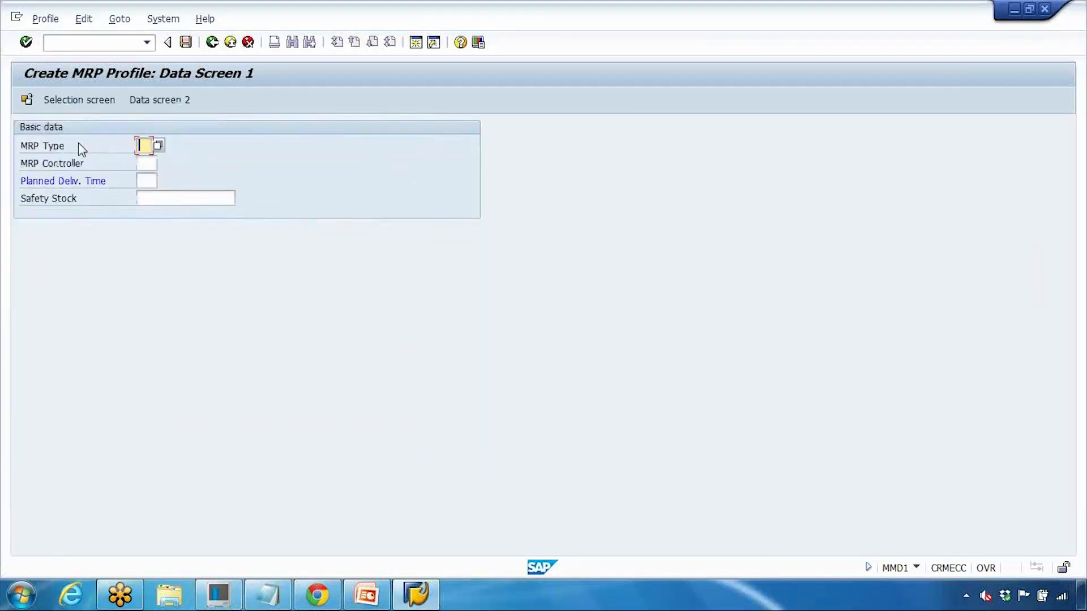
click(159, 146)
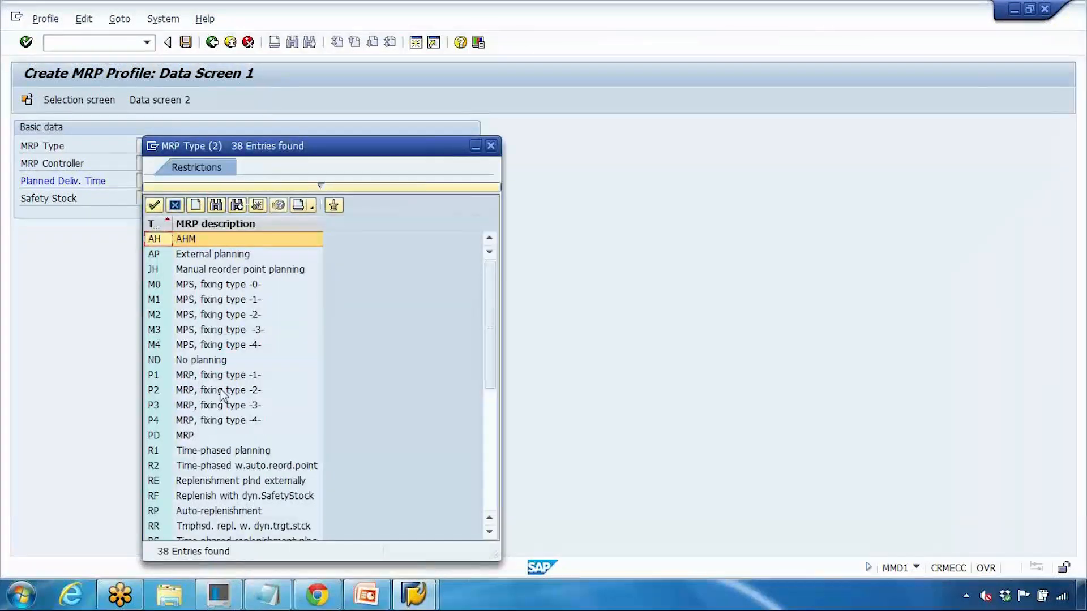
double_click(201, 436)
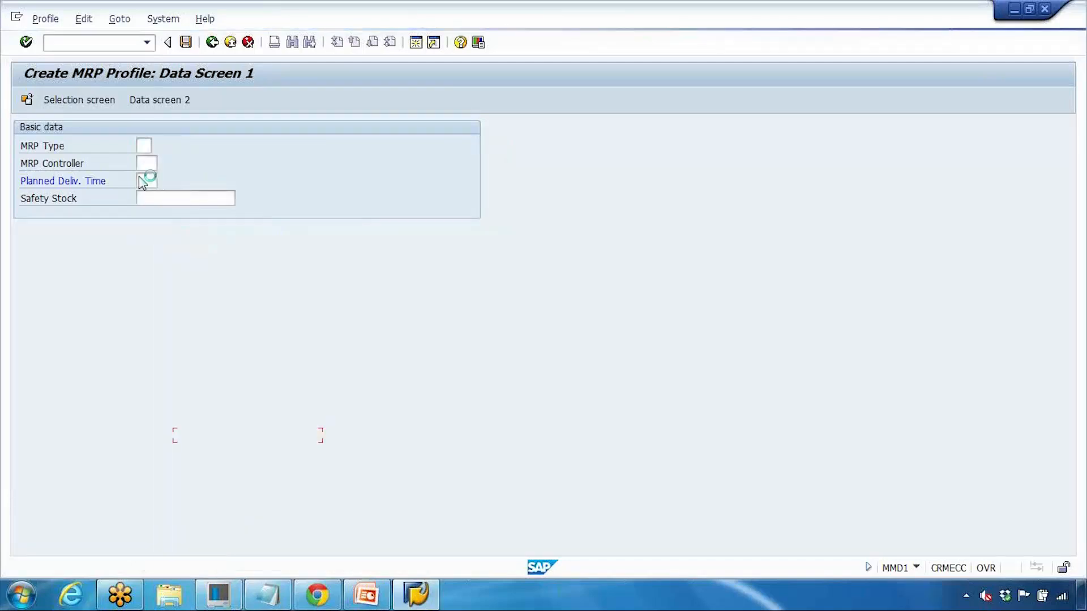
click(146, 164)
click(164, 164)
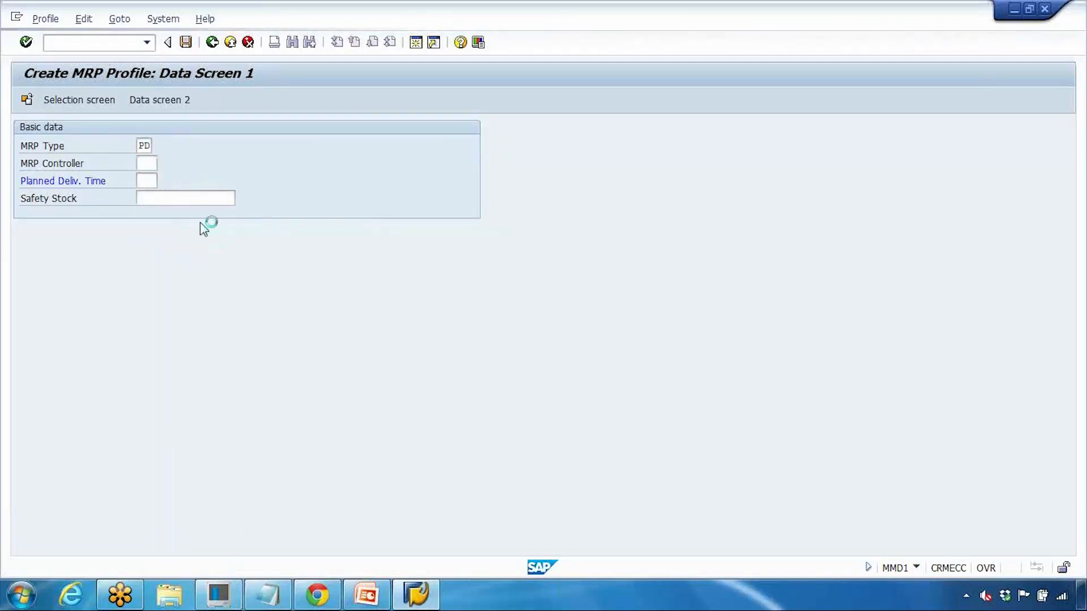
scroll(244, 256, down, 10)
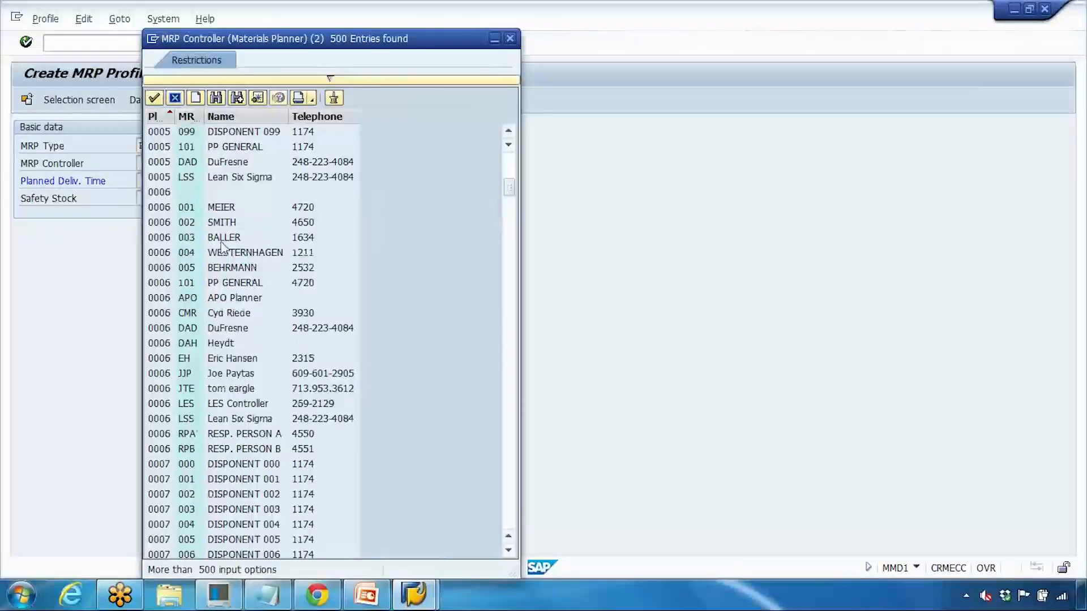
click(245, 224)
double_click(222, 225)
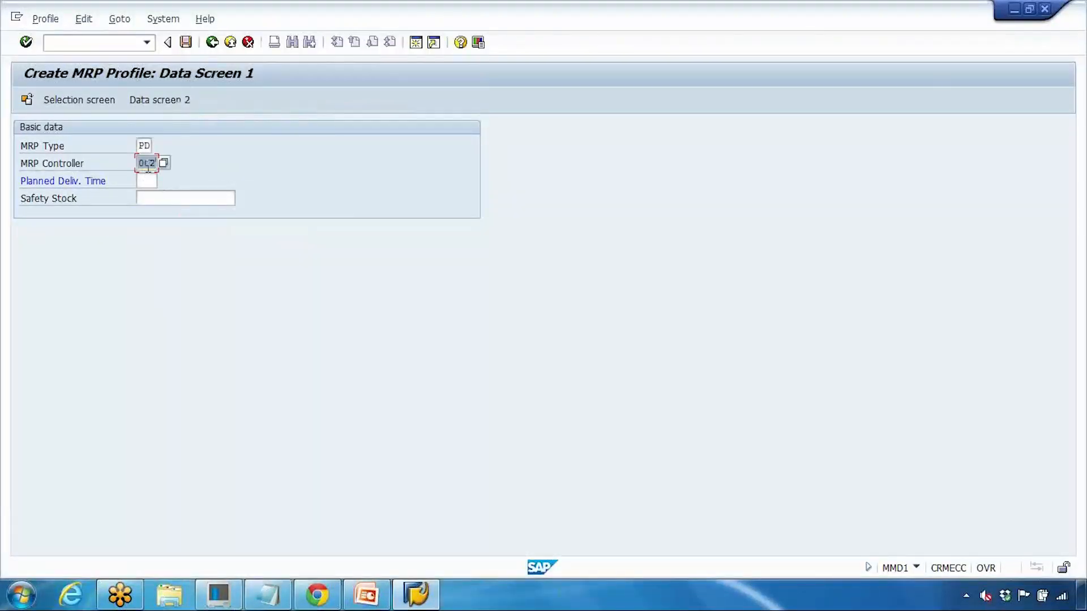
Step: Enter planned delivery time 10 and safety stock 1000, then save profile ZGS2
click(150, 180)
click(35, 184)
click(142, 178)
text(10)
click(153, 197)
text(1000)
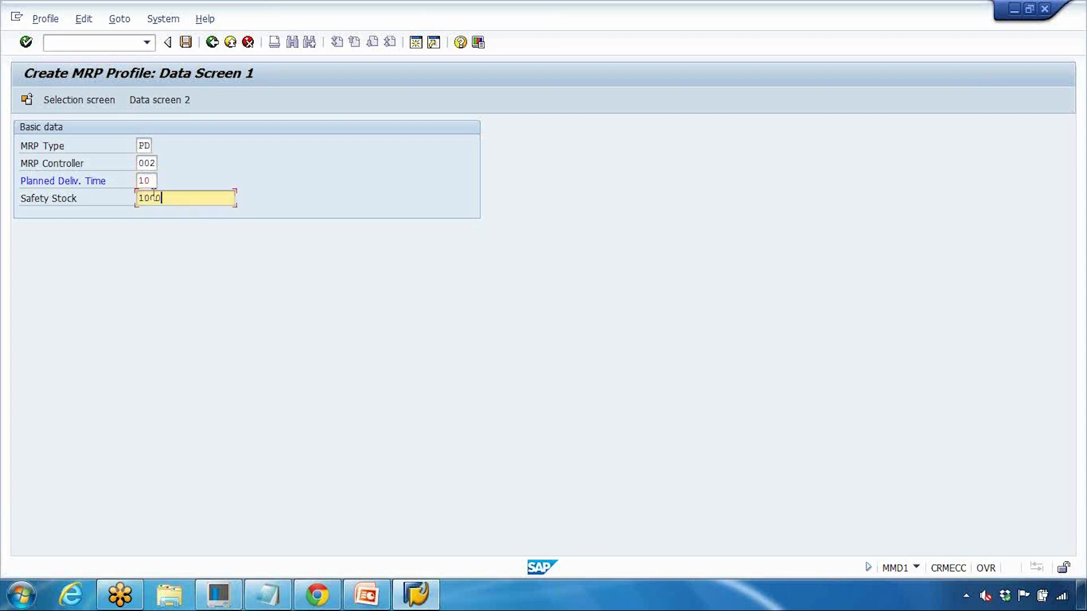
click(171, 103)
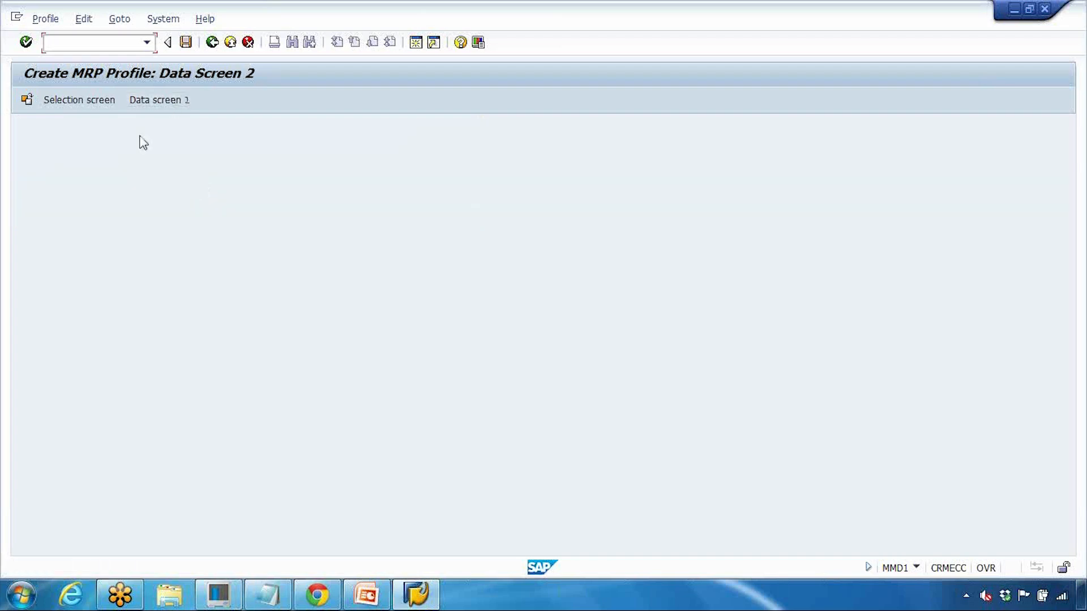
click(159, 100)
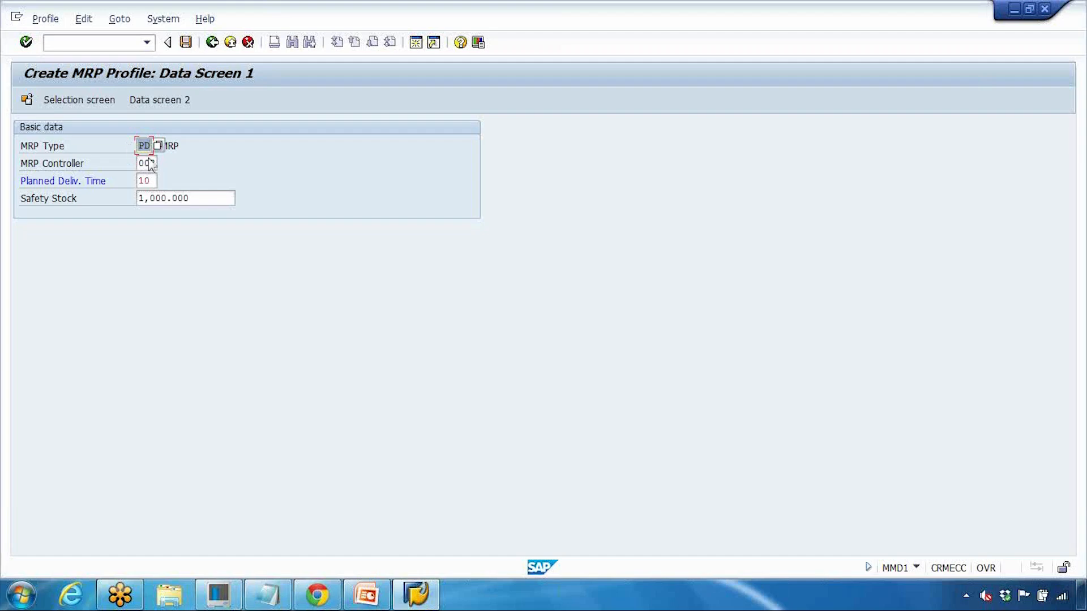
click(185, 42)
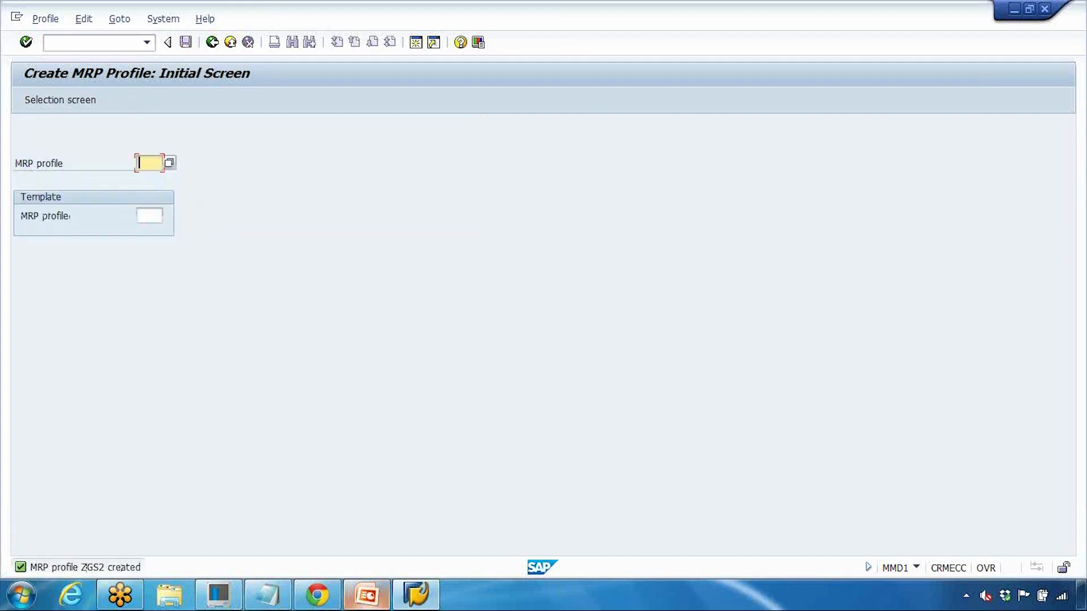
Step: Add '- ZGS2' to the notes and leave profile creation for the main menu
click(267, 594)
text(- ZGS2)
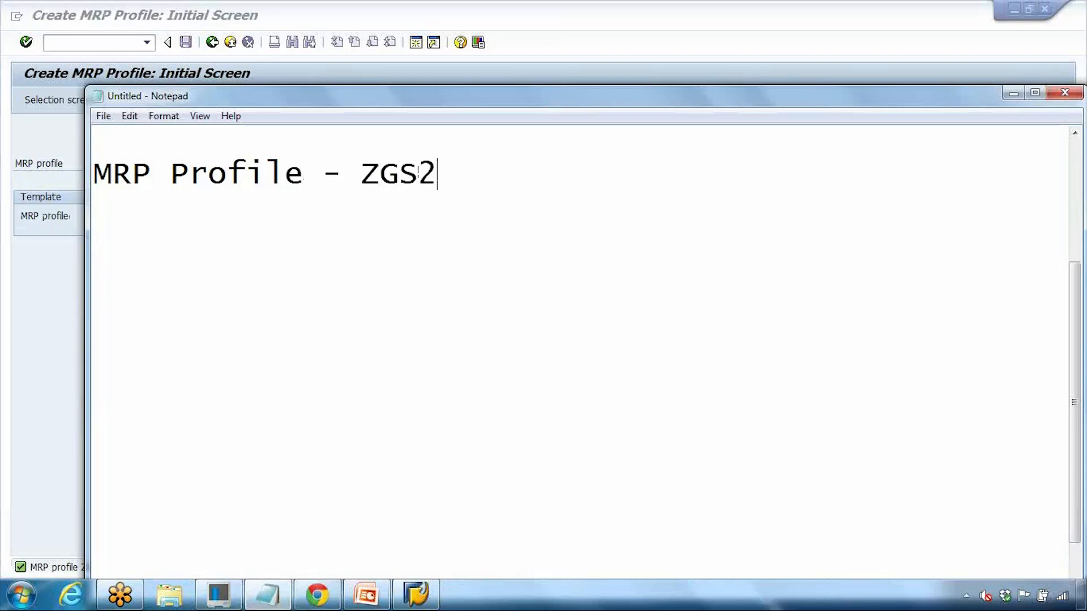
click(36, 268)
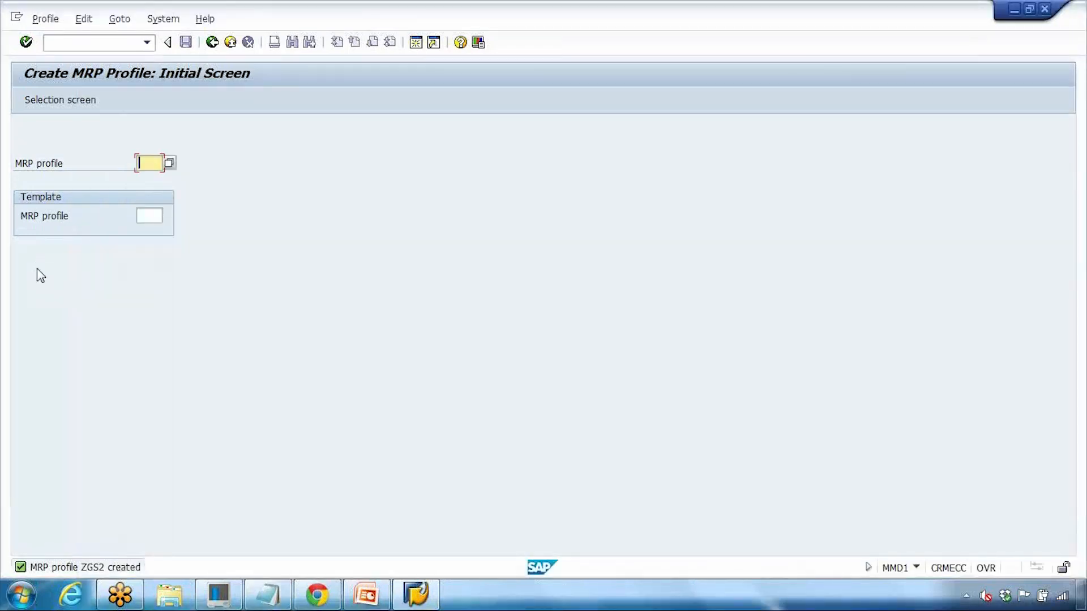
click(211, 43)
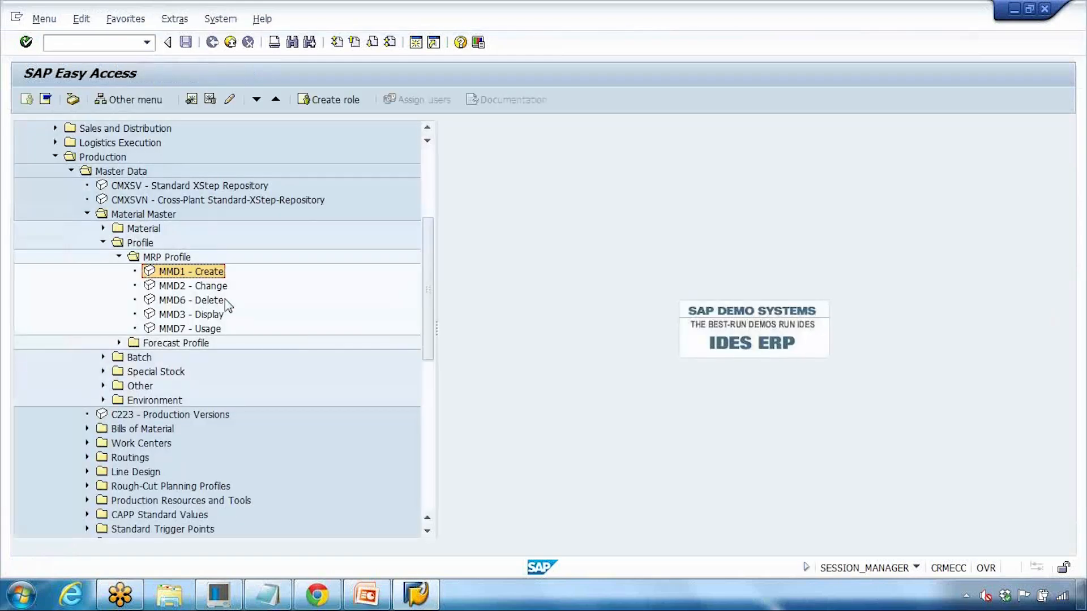
Step: Review ZGS2 in MMD2 Change, confirm safety stock 1,000, exit without saving
click(171, 288)
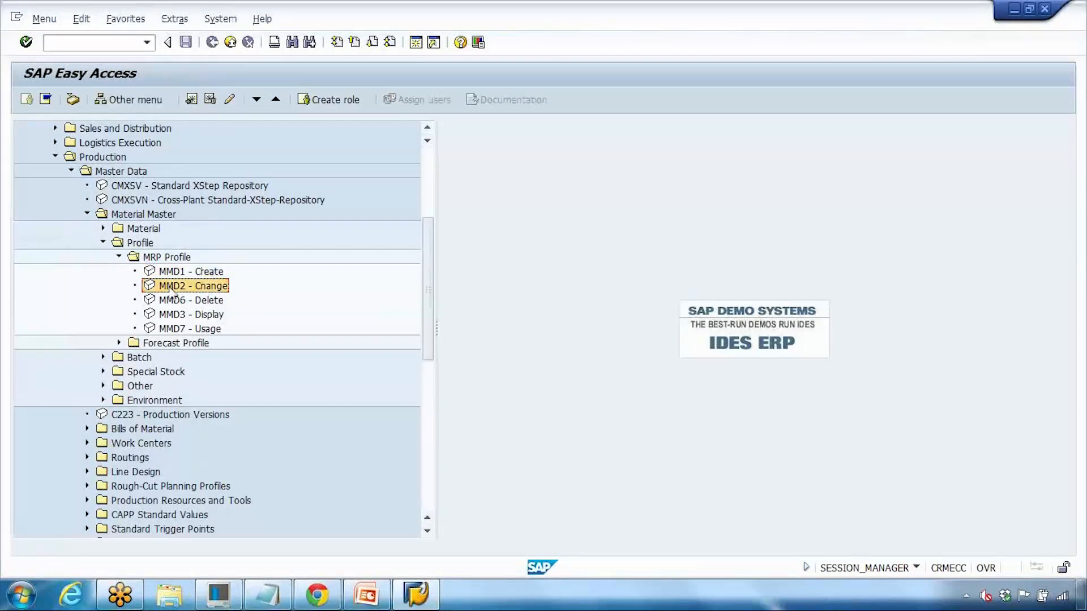
double_click(171, 289)
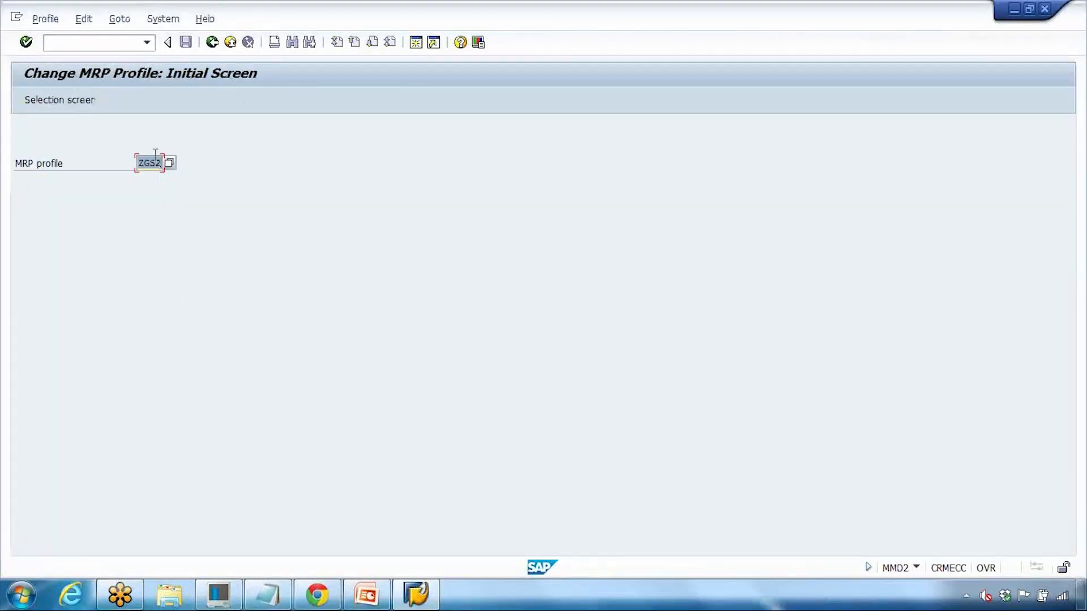
key(Return)
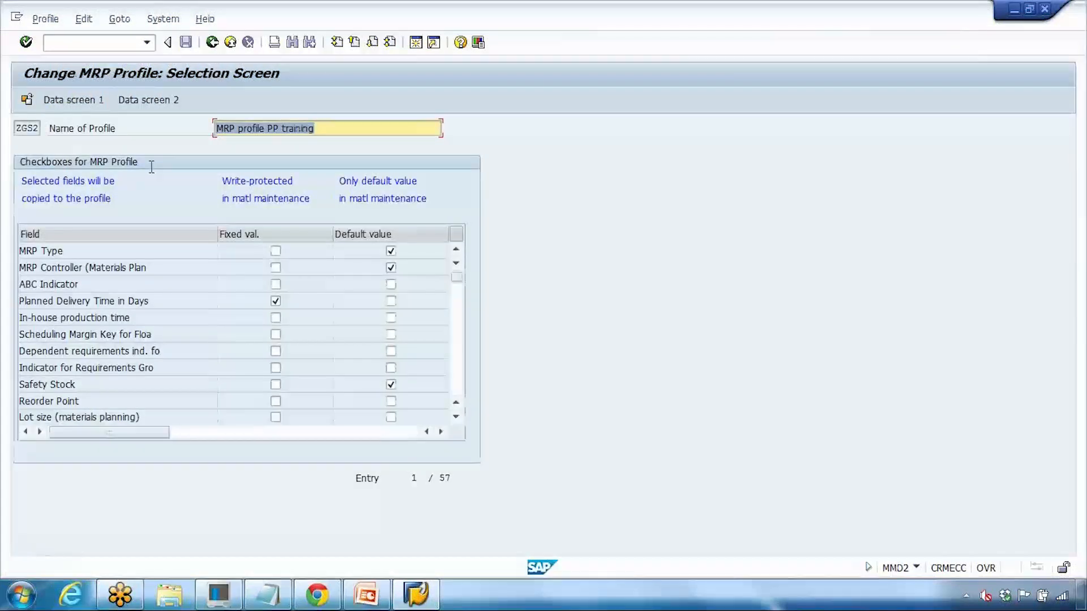
click(86, 101)
drag(207, 198, 106, 204)
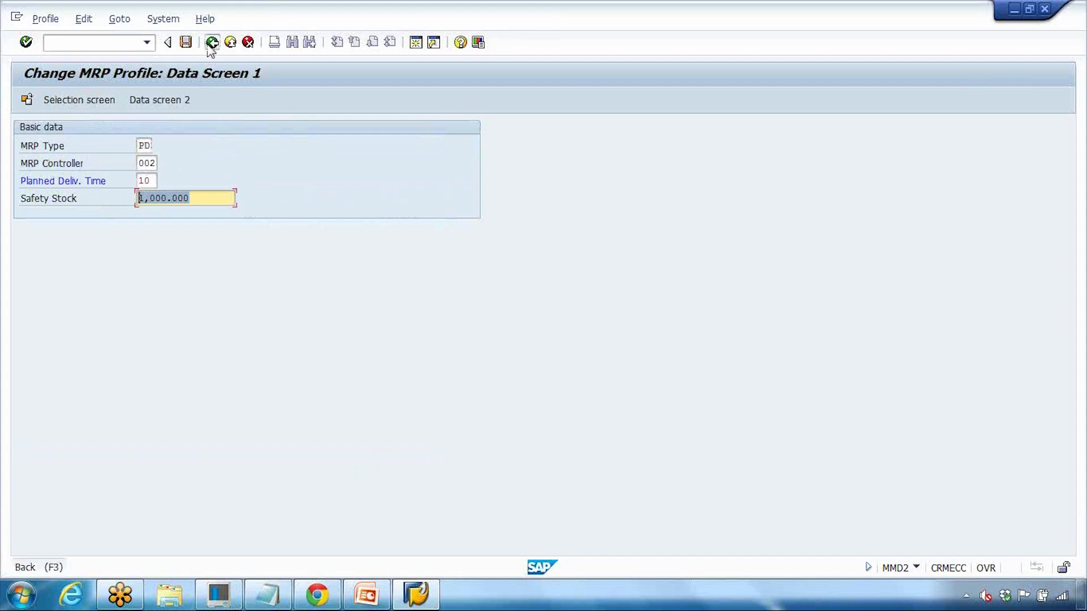
click(210, 43)
click(281, 291)
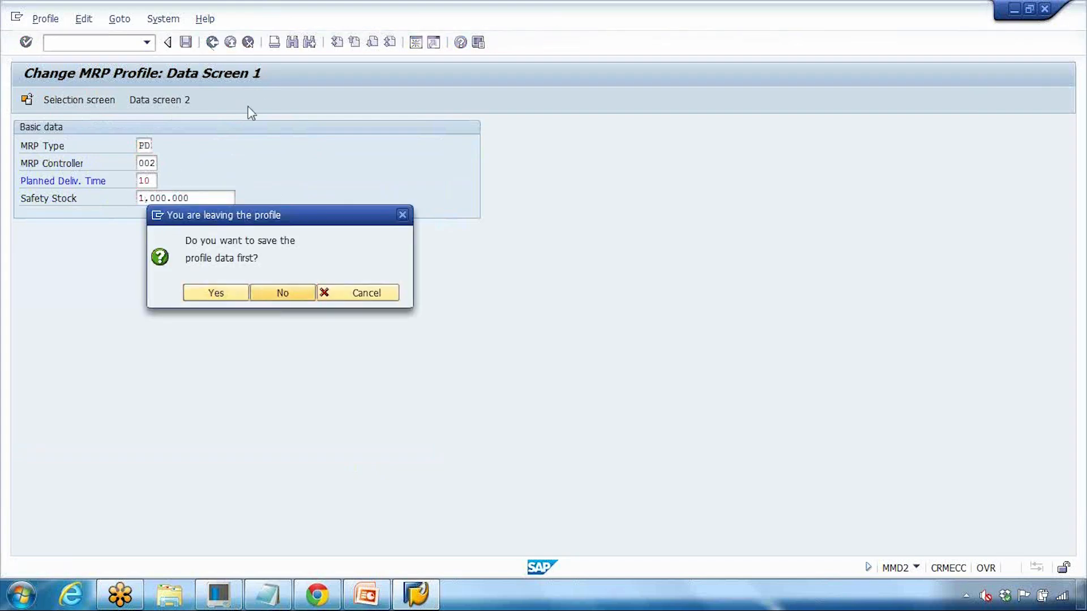
click(212, 43)
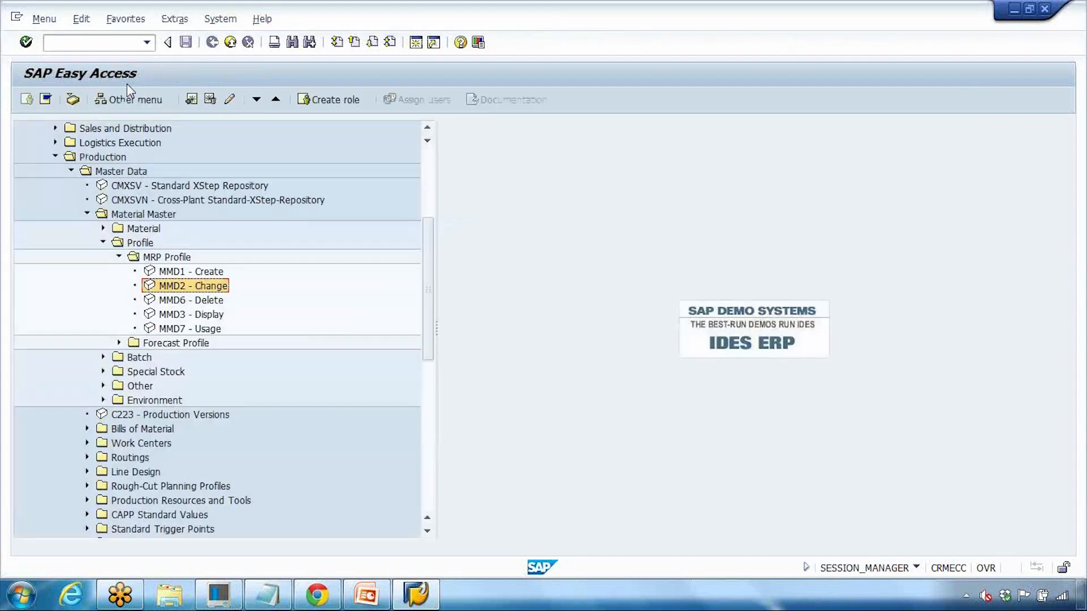
click(96, 42)
Step: Start MM01 to create material MRP_PRO_GS, correcting a typo in the material number
text(mm01)
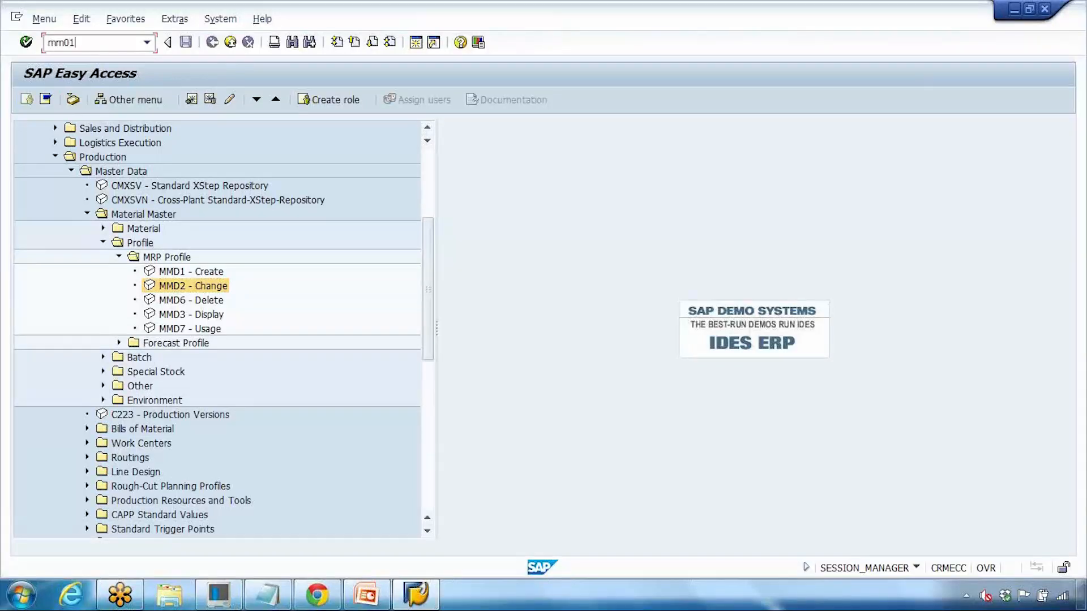
key(Return)
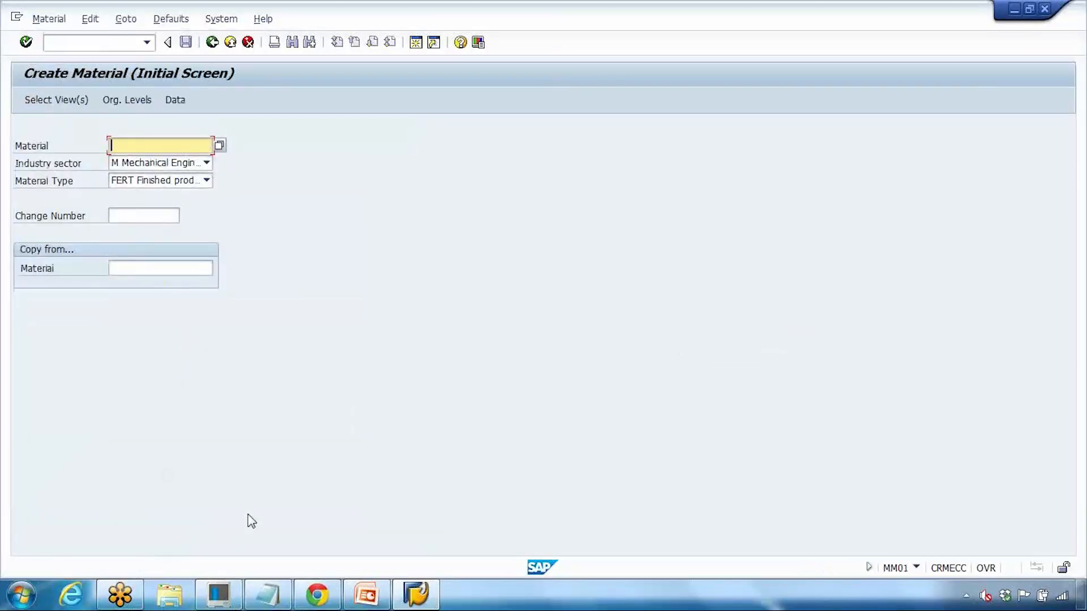
click(267, 594)
click(60, 338)
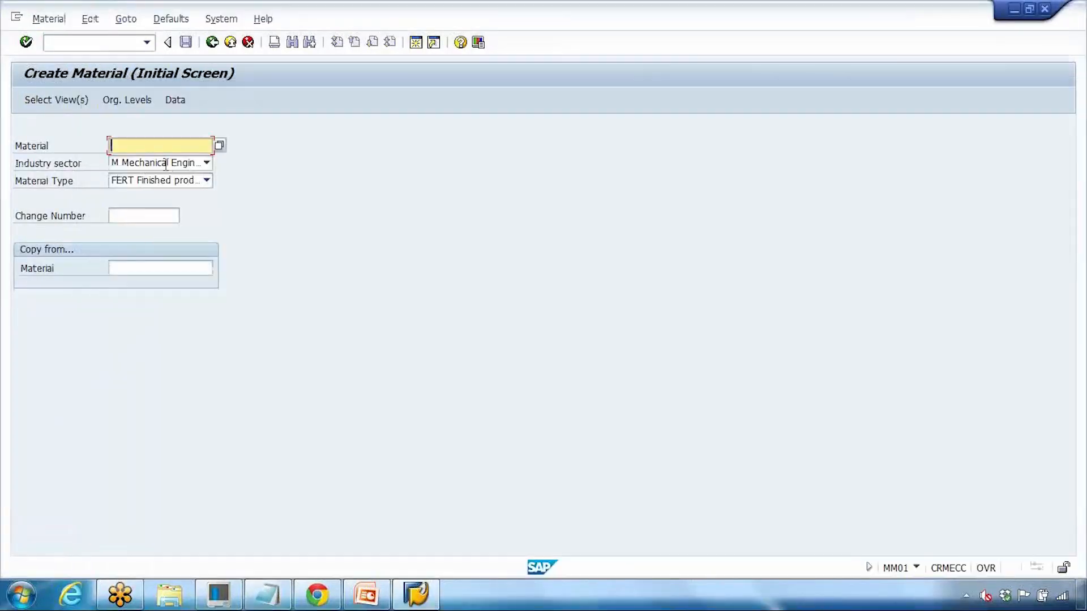
text(mrp_prf_gs)
key(Left)
key(Left)
key(Left)
key(BackSpace)
key(Return)
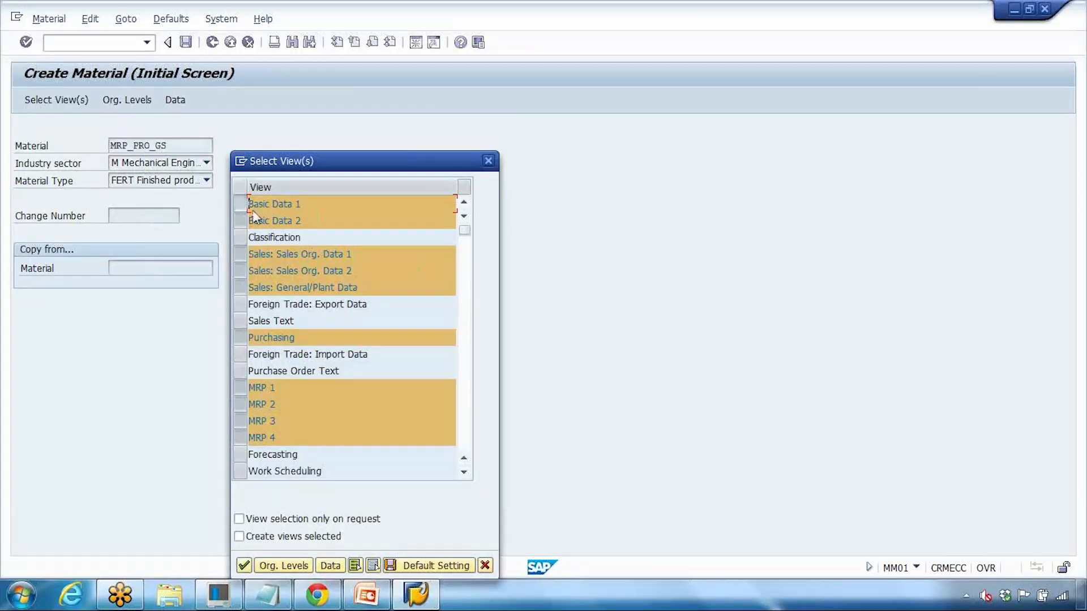
Step: Select only the Basic Data 1, MRP 1, MRP 2, MRP 3, MRP 4 and Forecasting views
drag(240, 204, 241, 221)
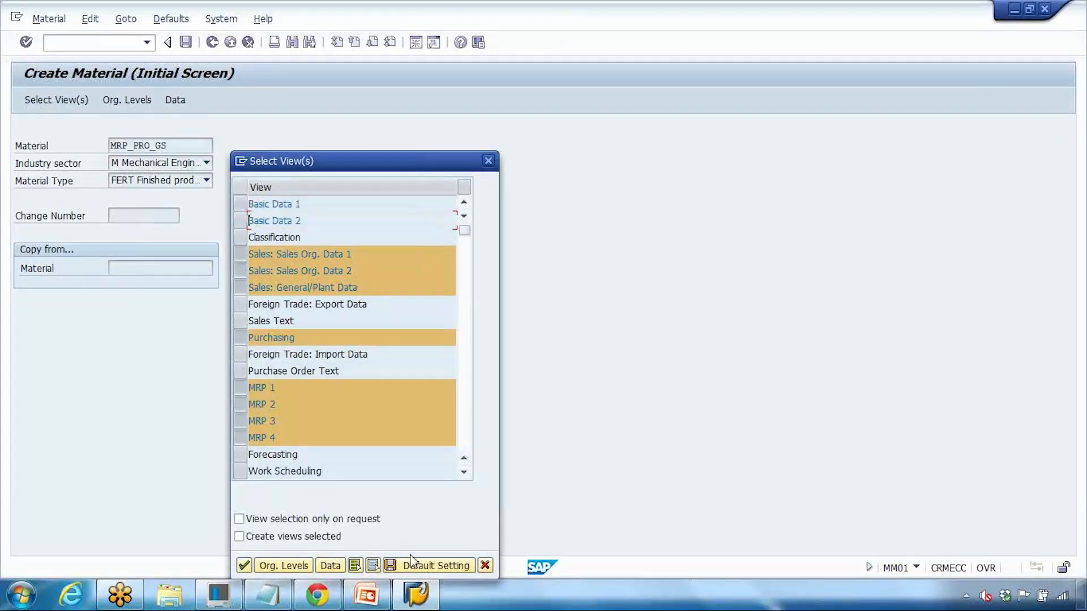
drag(363, 167, 325, 54)
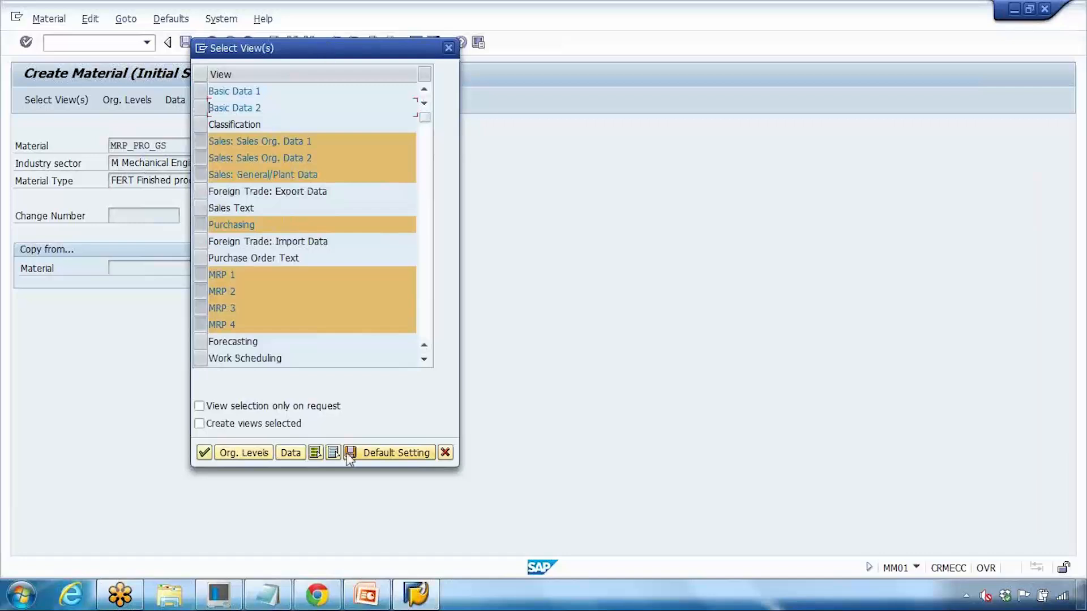
click(288, 238)
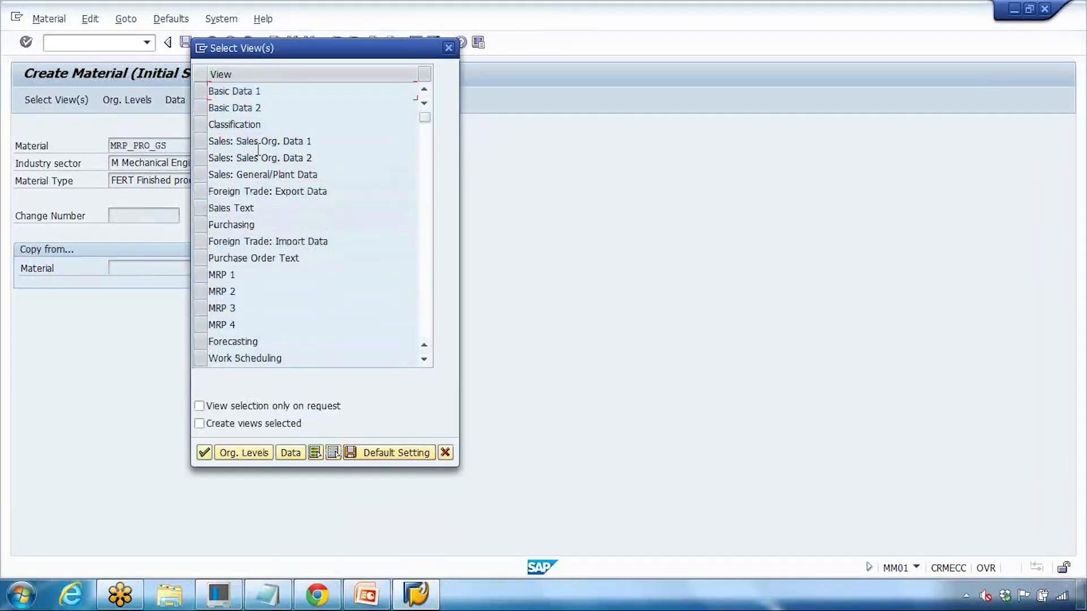
click(201, 91)
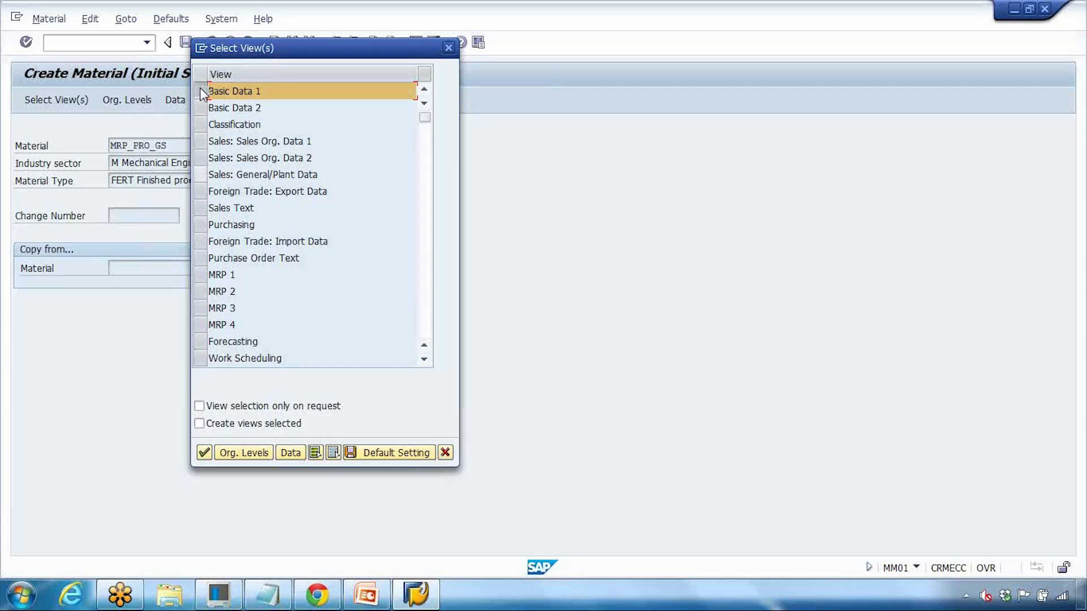
click(200, 275)
click(201, 290)
click(200, 308)
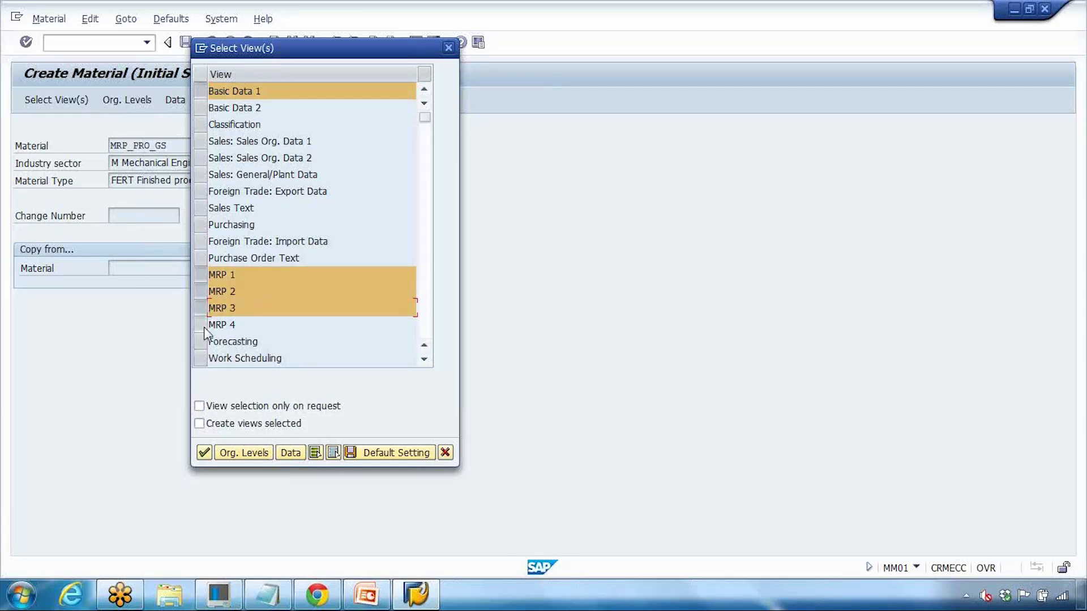
click(203, 327)
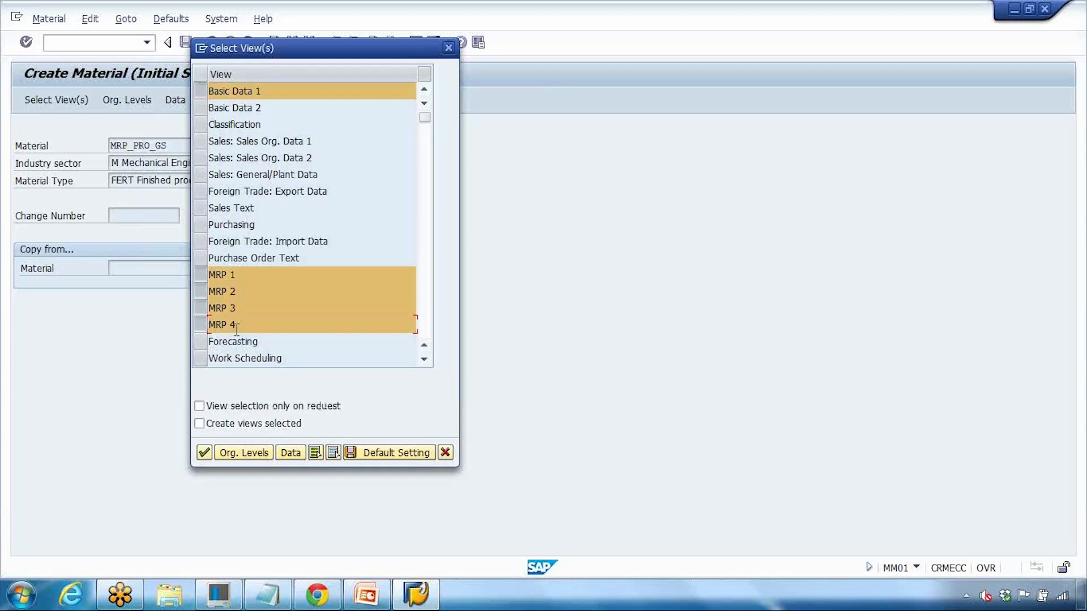
click(205, 342)
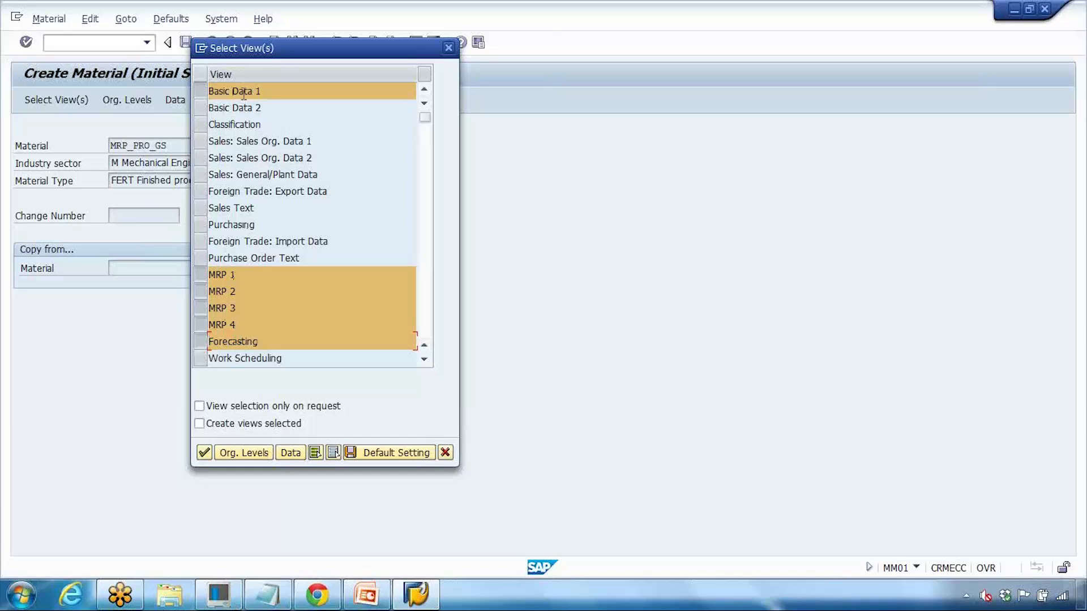
click(205, 452)
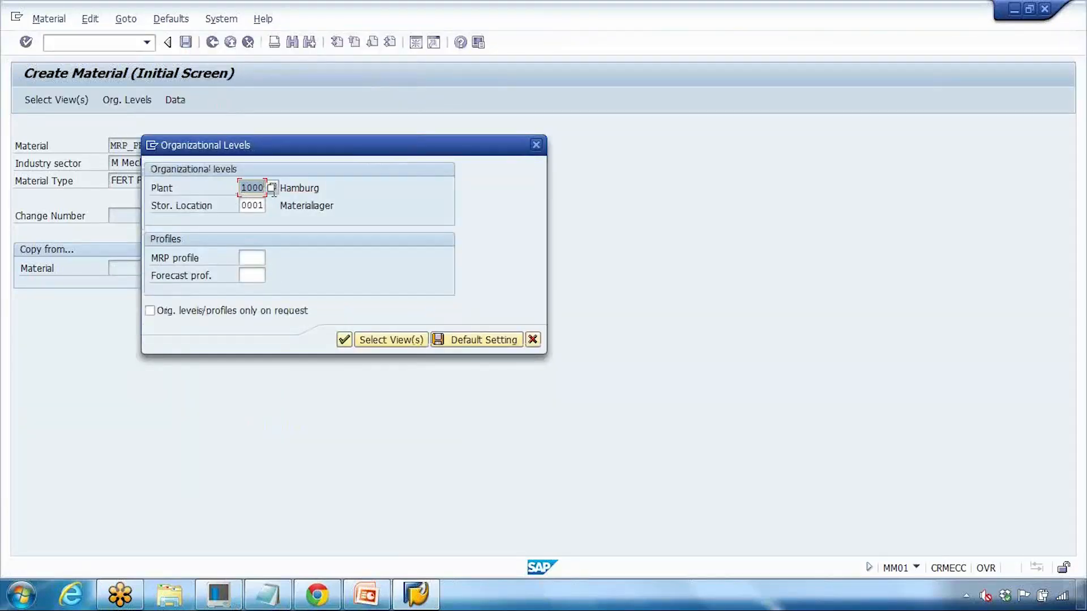
Step: Assign plant 1000, storage location 0001 and MRP profile ZGS2, then describe it 'MRP profile test'
click(251, 205)
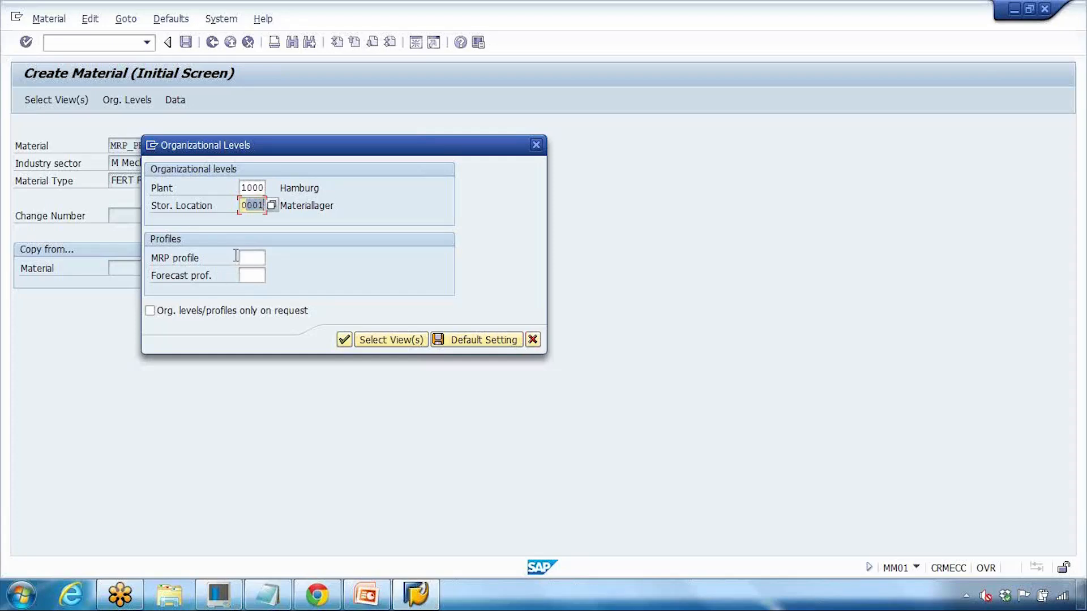
click(244, 257)
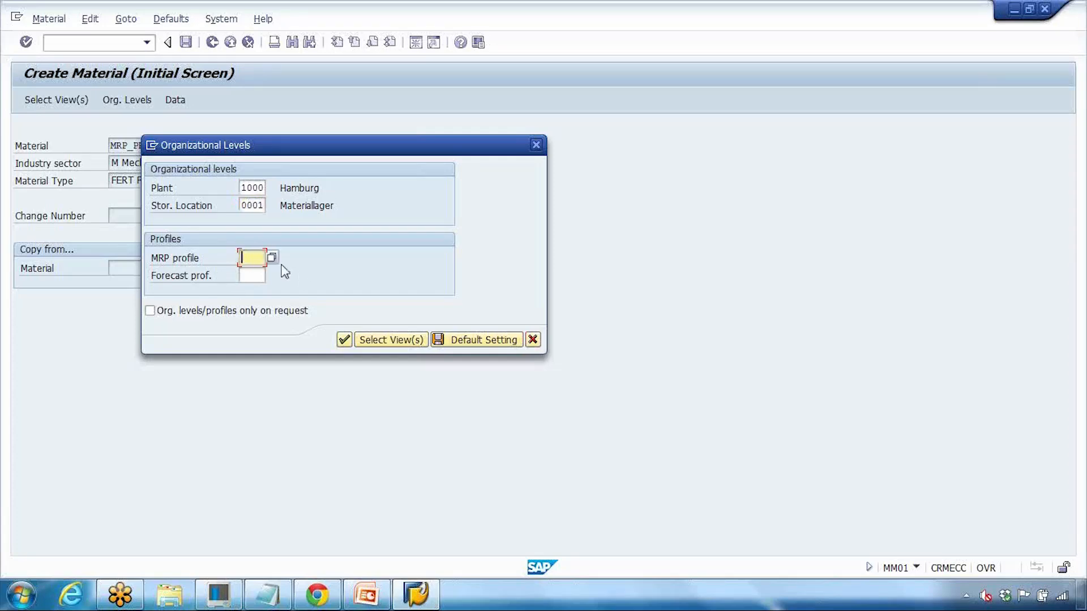
click(271, 258)
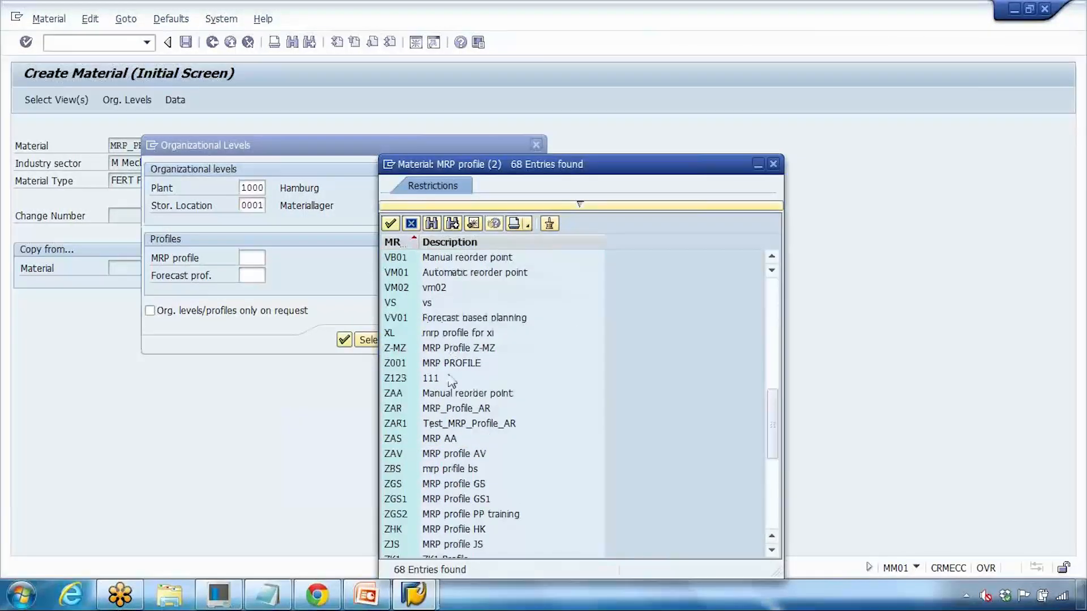
click(443, 516)
double_click(478, 514)
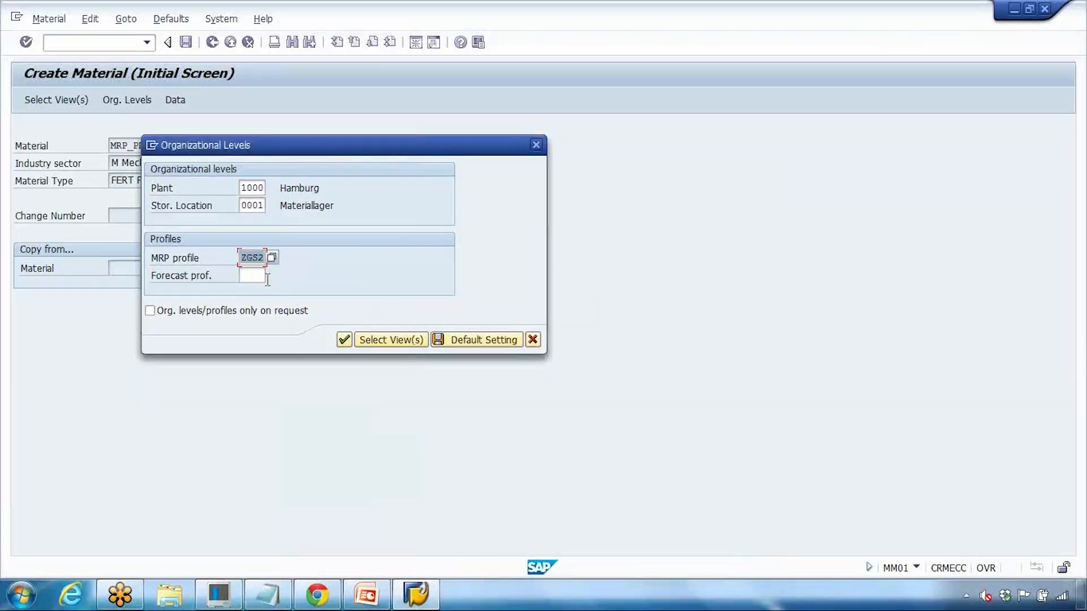
click(251, 274)
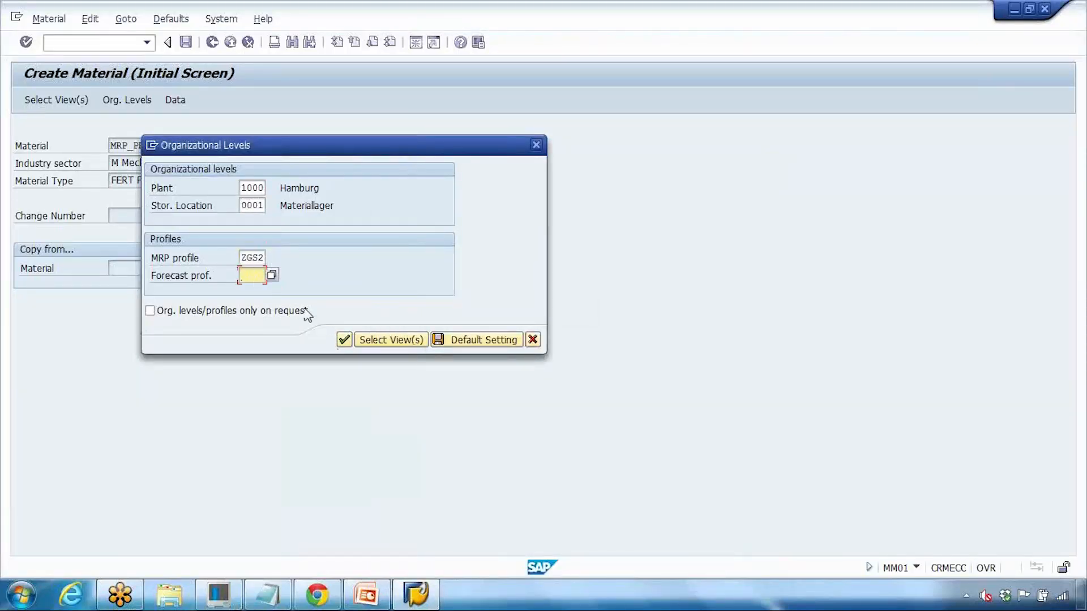
drag(241, 256, 294, 258)
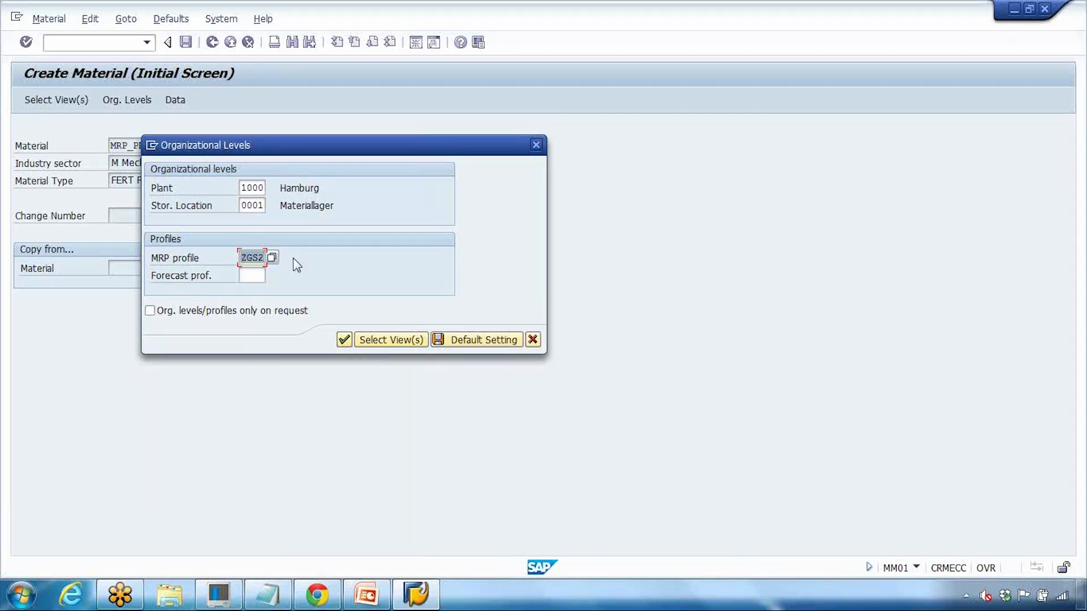
click(344, 339)
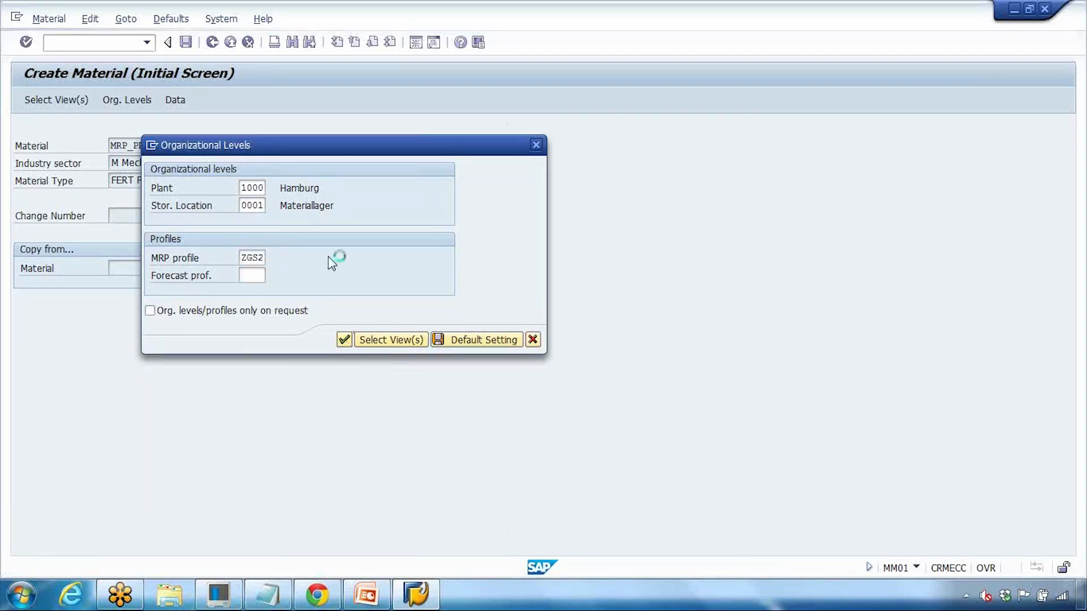
text(MRP)
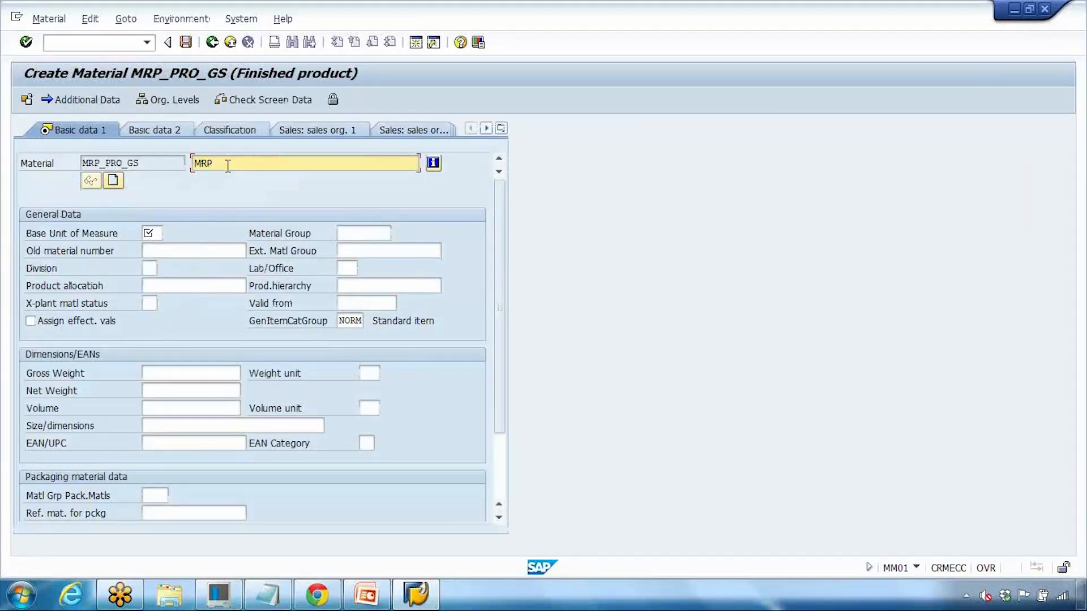
text( profile test)
Step: Set the base unit of measure to PC and continue to MRP 1
click(170, 227)
text(pc)
key(Return)
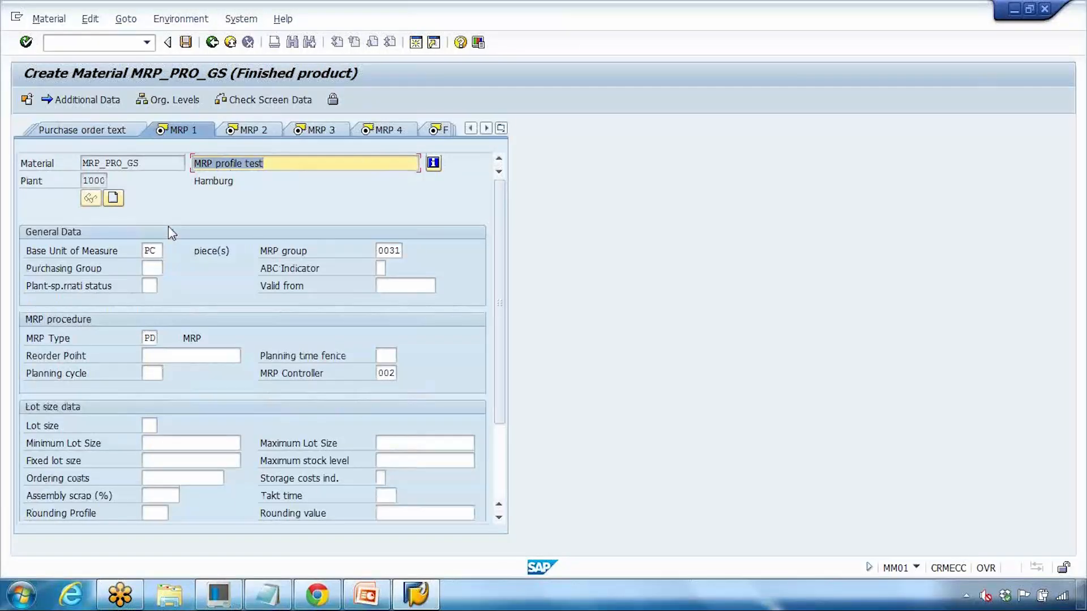
Step: Check MRP type PD and controller 002 on MRP 1, and set lot size EX
click(150, 338)
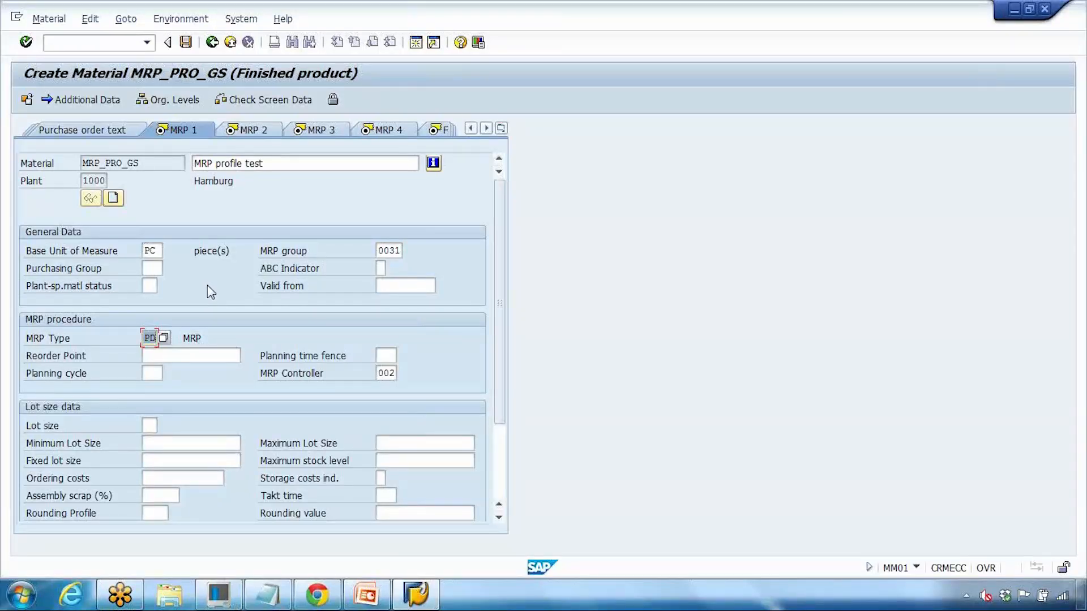
click(379, 374)
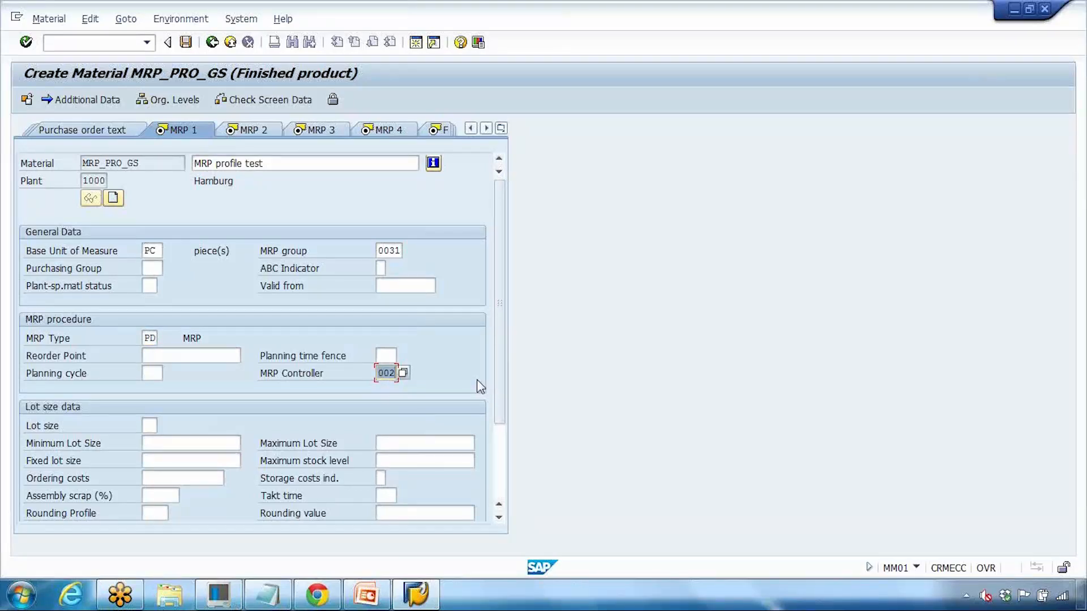
key(Return)
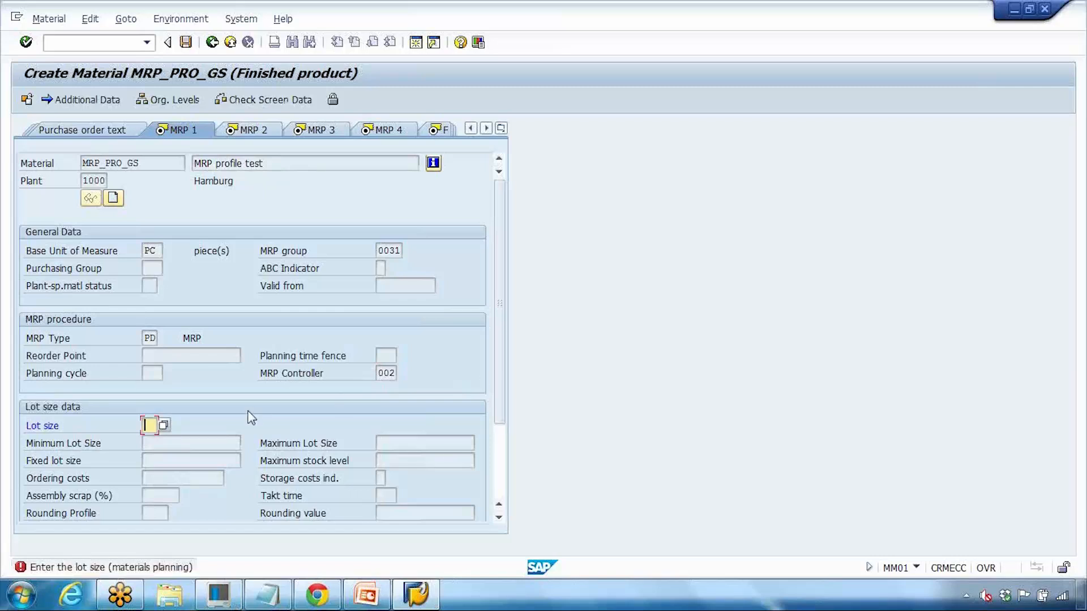
key(space)
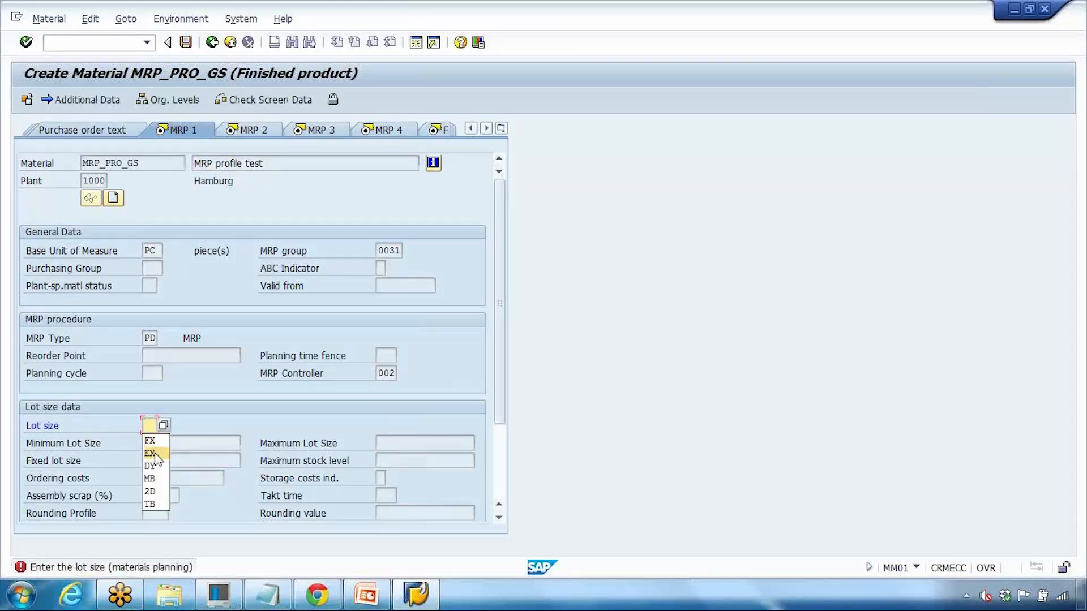
click(154, 454)
key(Return)
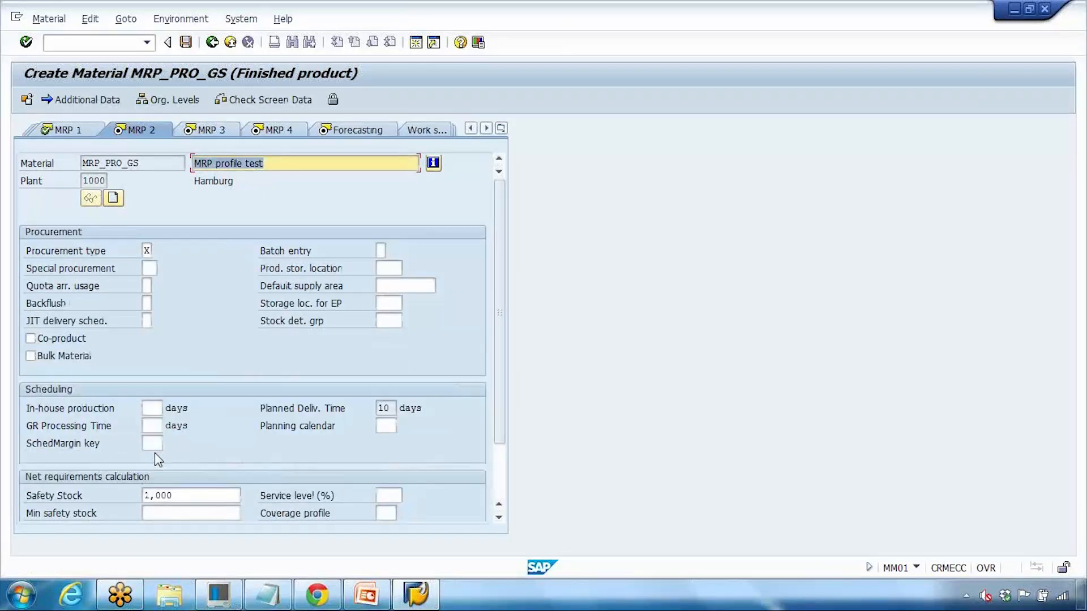
Step: Check MRP 2 shows planned delivery time 10 days and safety stock 1,000
click(378, 408)
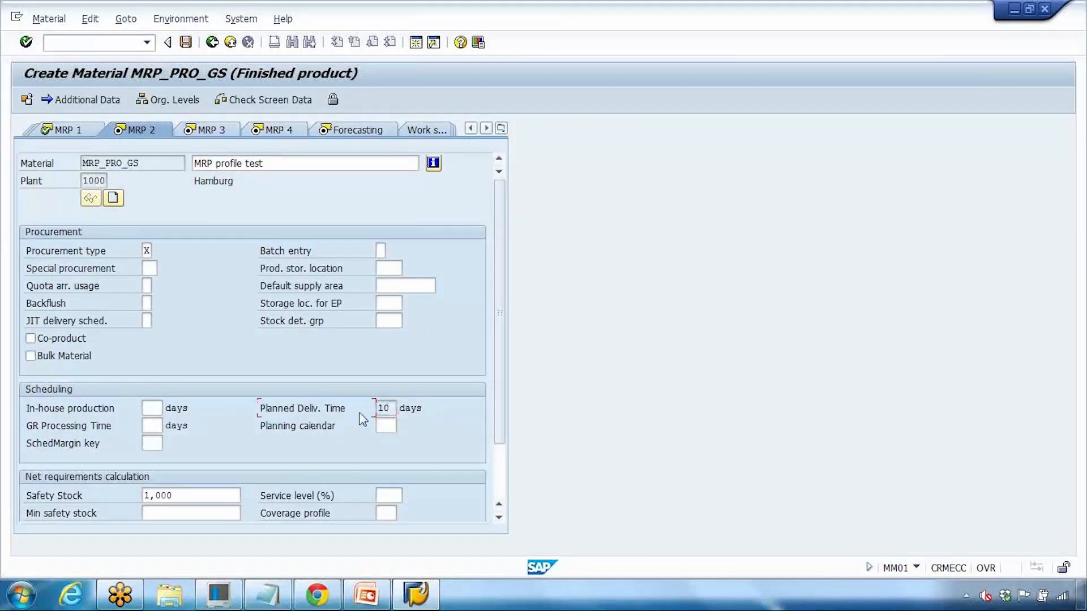
click(351, 432)
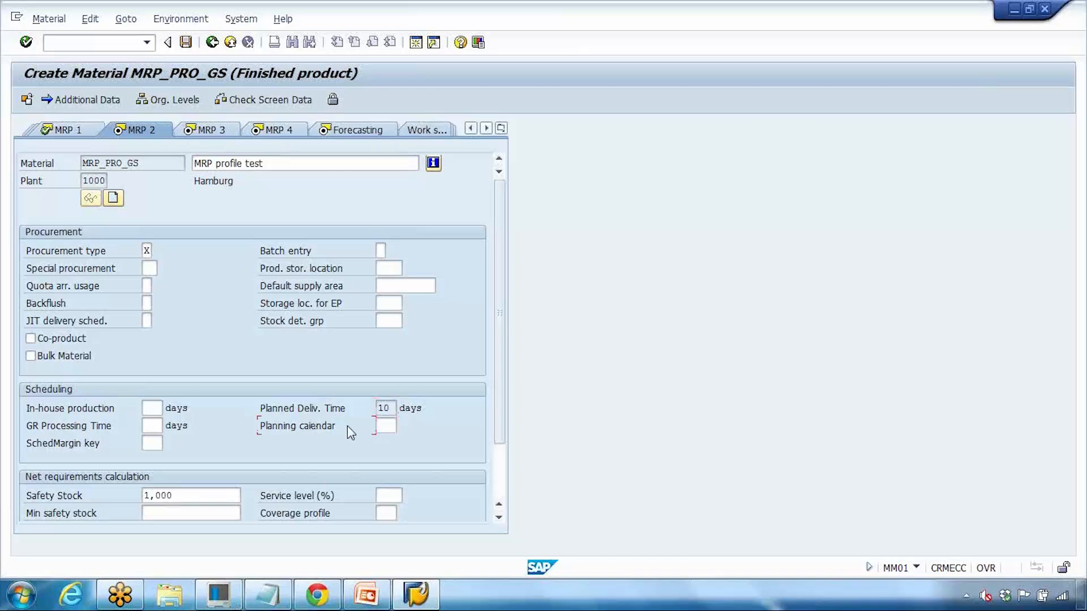
drag(395, 408, 205, 433)
click(384, 410)
drag(191, 490, 75, 493)
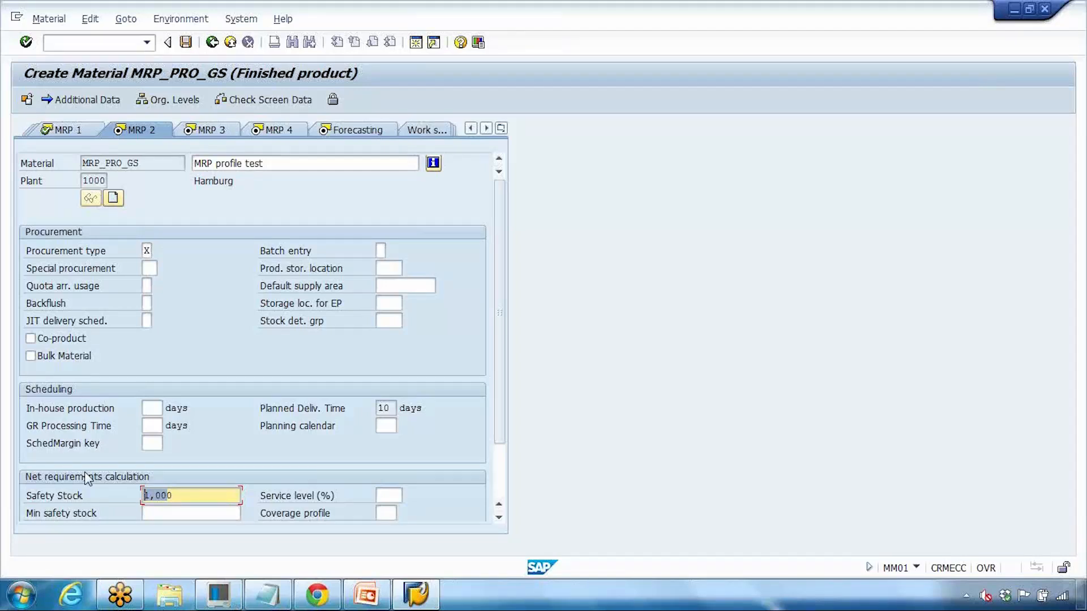
scroll(506, 398, down, 2)
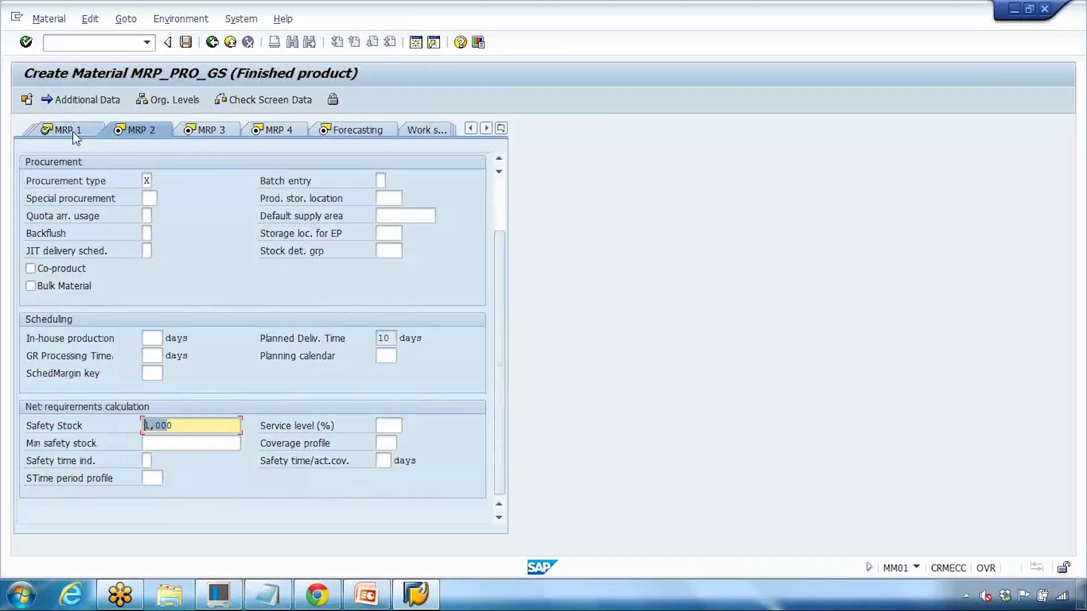
Step: Enter scheduling margin key 001 to clear the required-entry error
click(217, 131)
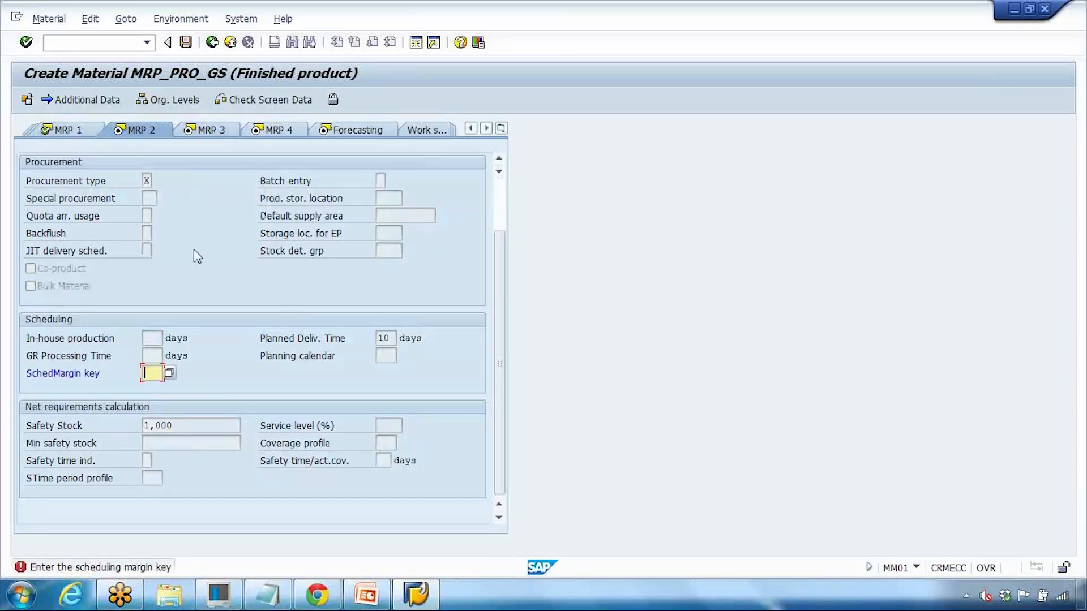
click(217, 45)
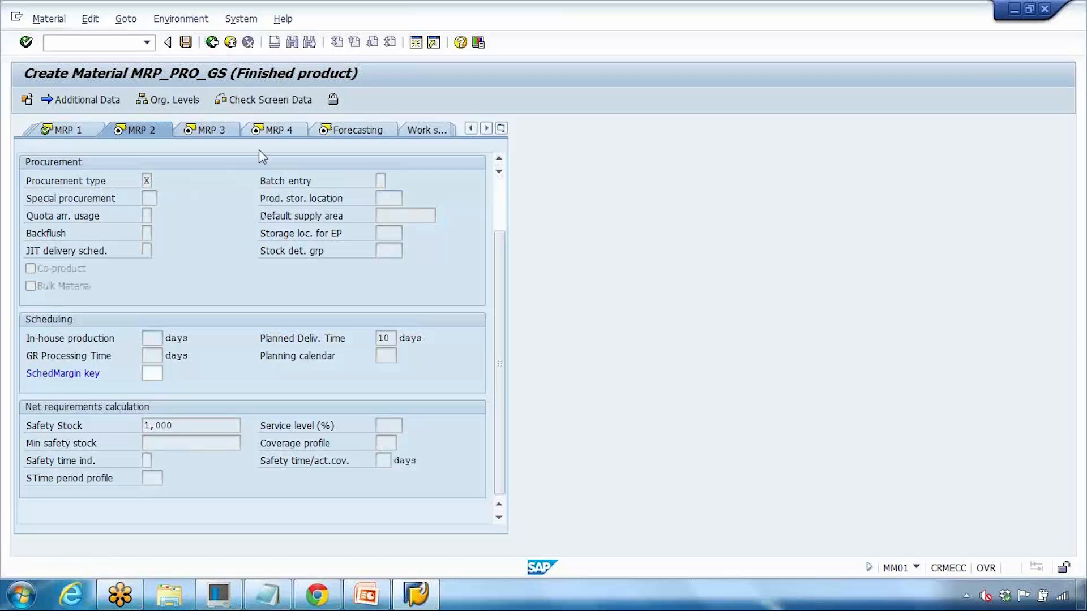
text(001)
key(Return)
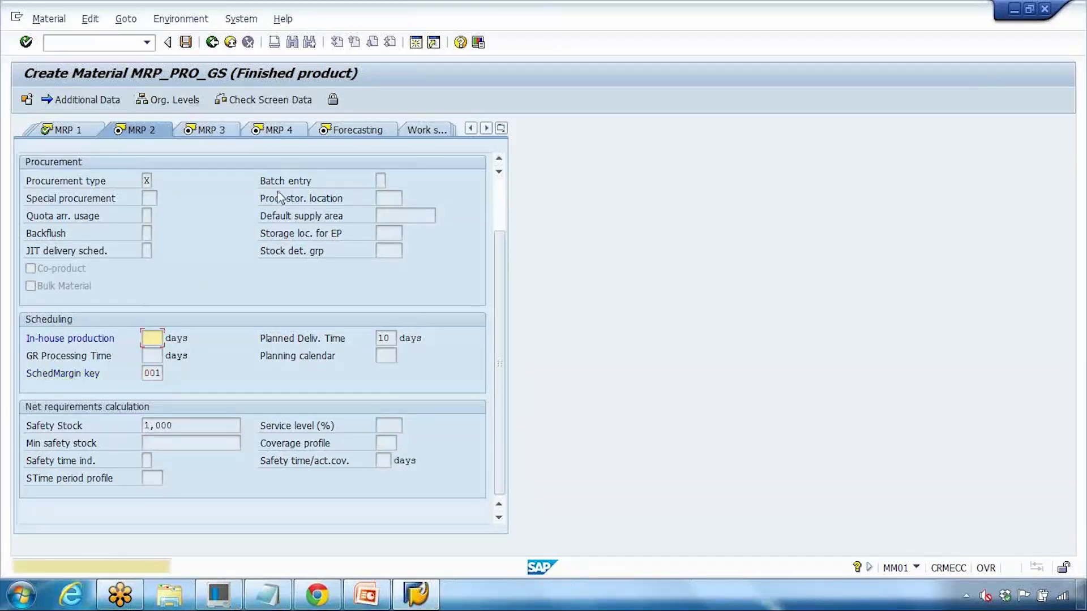
Step: Enter forecast model D (Constant model) on the Forecasting view and save material MRP_PRO_GS
key(Return)
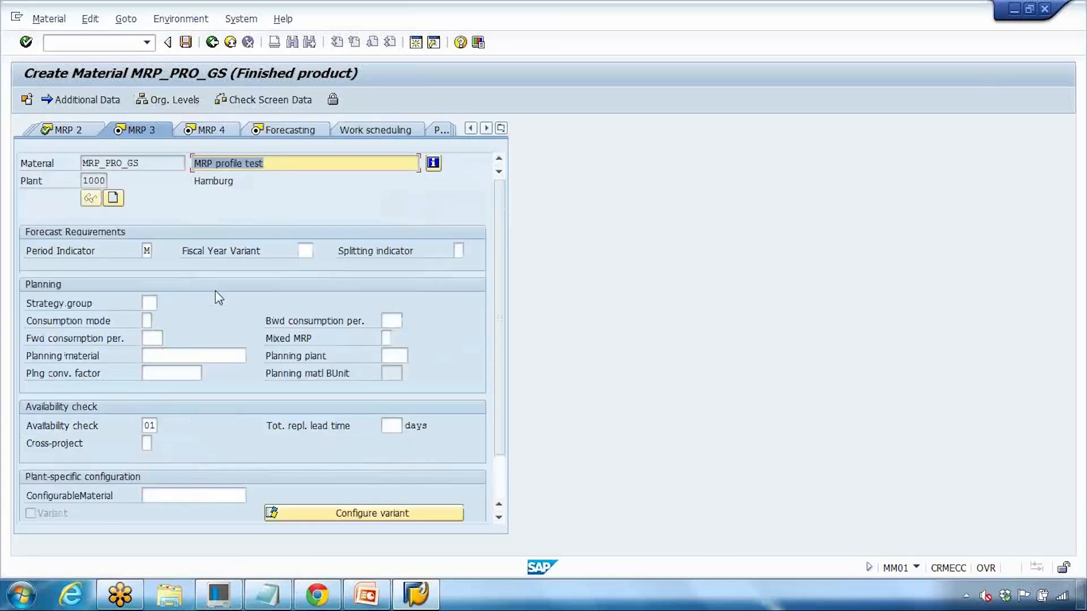
key(Return)
key(Return)
key(Return)
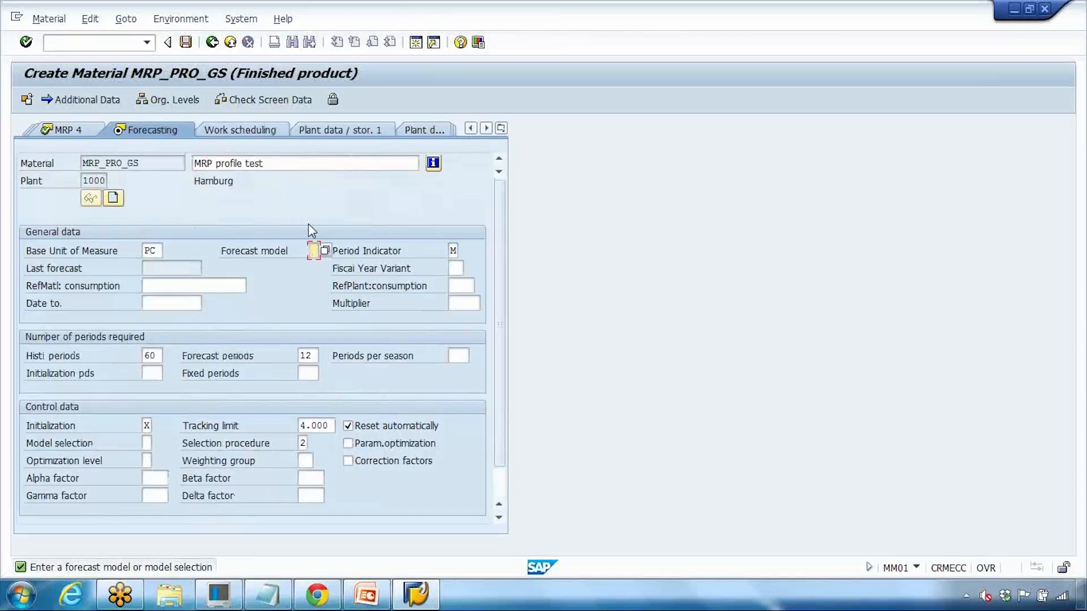
click(314, 250)
click(326, 251)
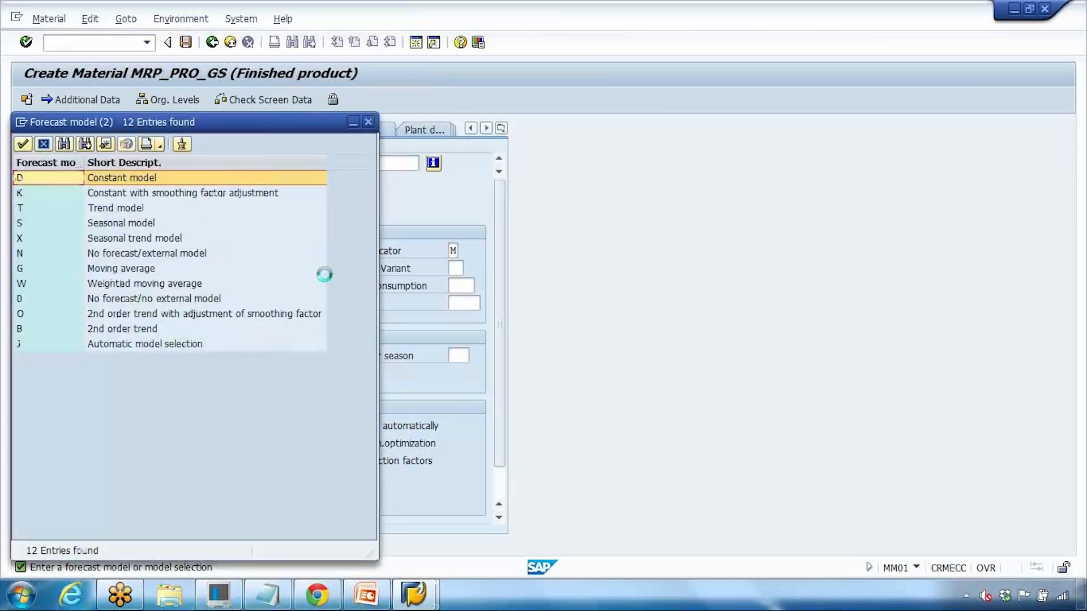
double_click(180, 179)
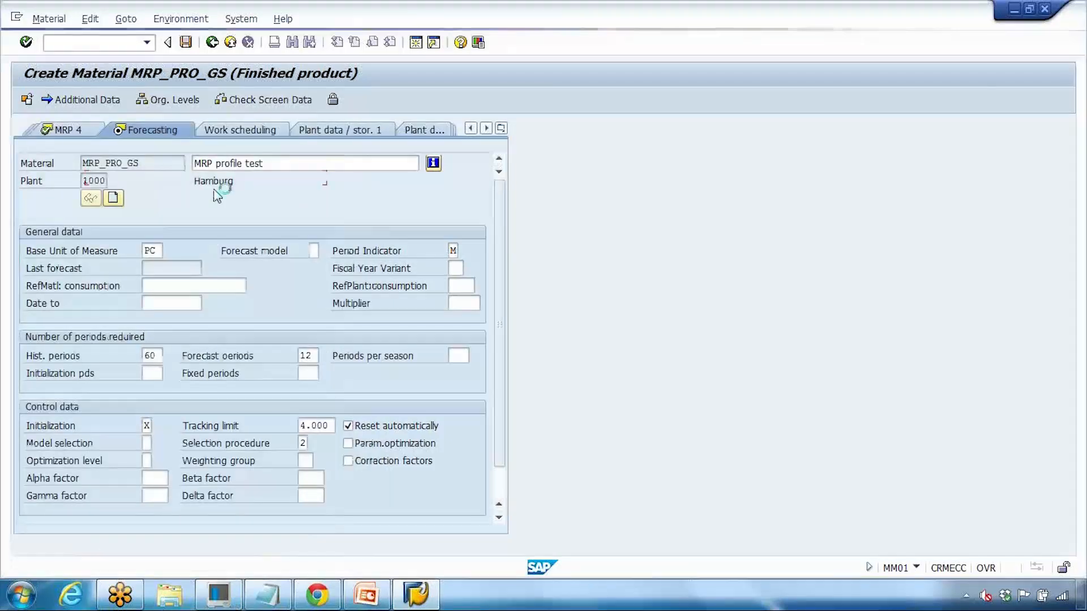
click(185, 43)
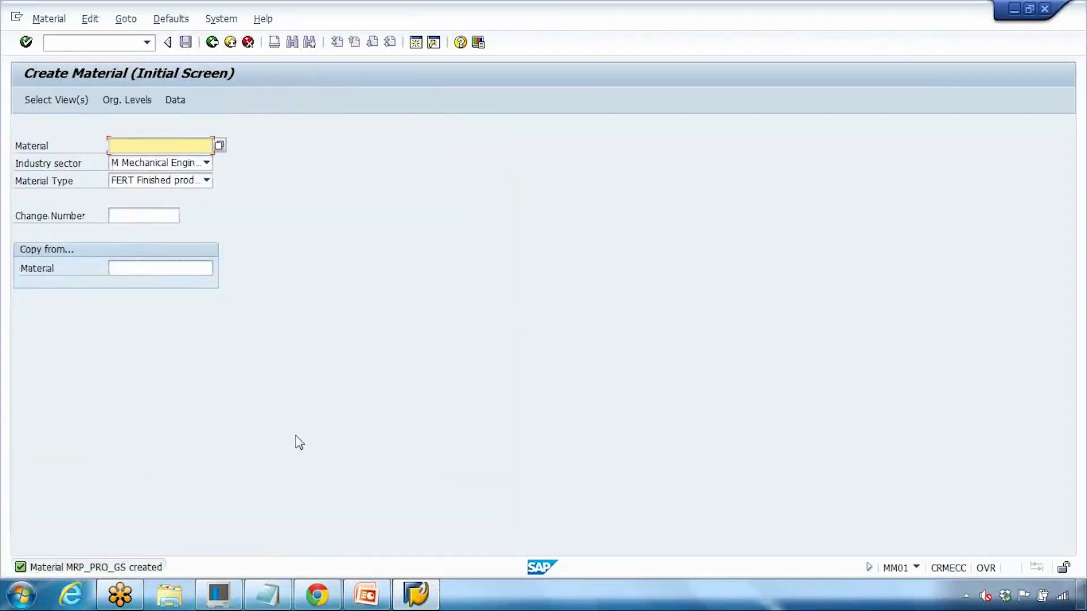
Step: Open MRP profile ZGS2 in MMD2, view its basic data, and leave without saving
click(212, 43)
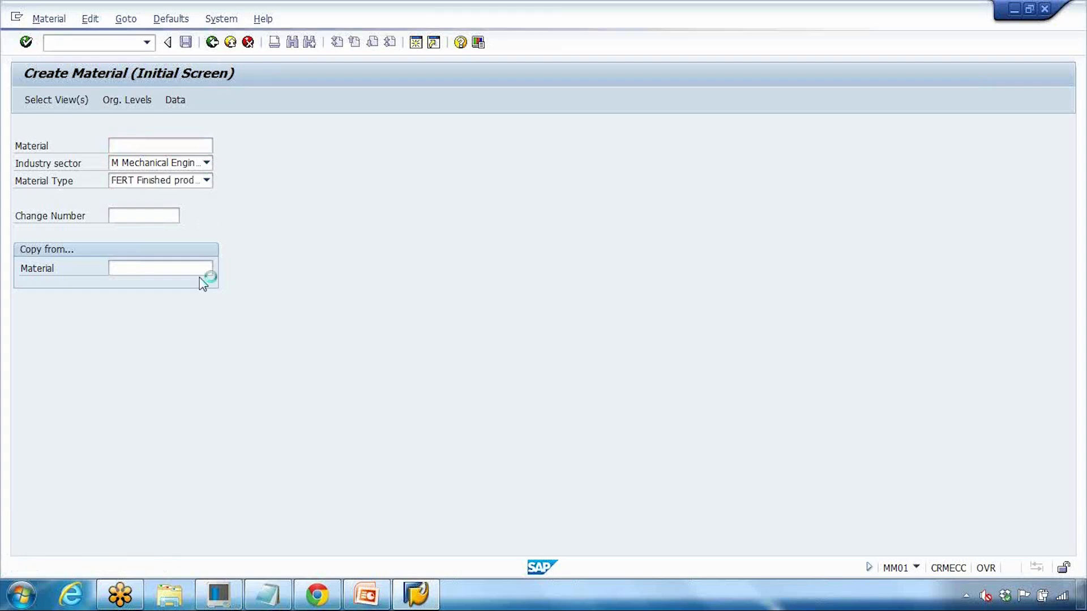
double_click(191, 288)
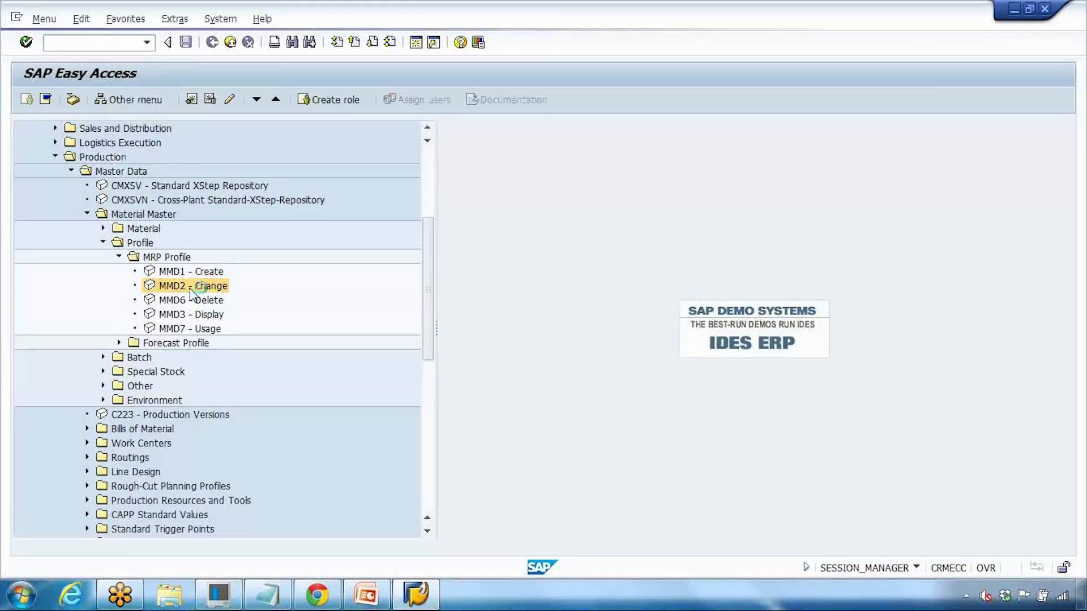
key(Return)
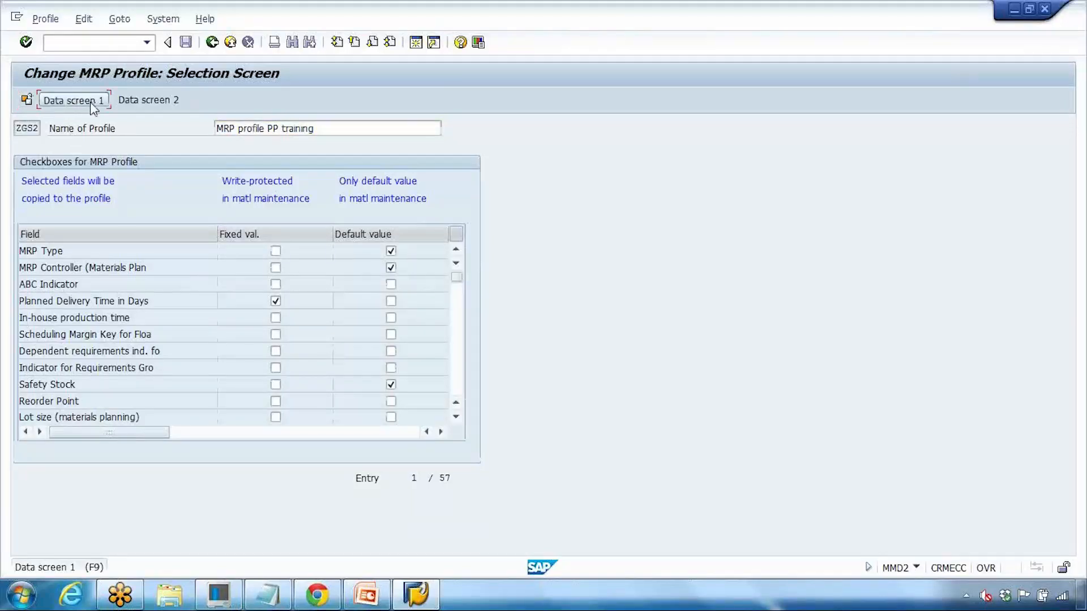
click(70, 100)
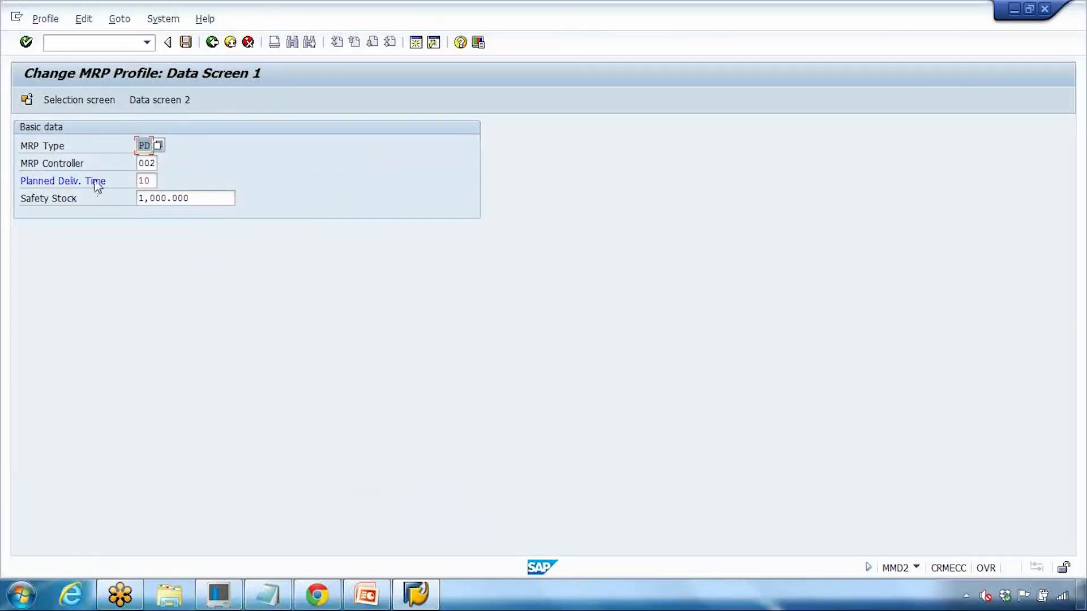
click(212, 43)
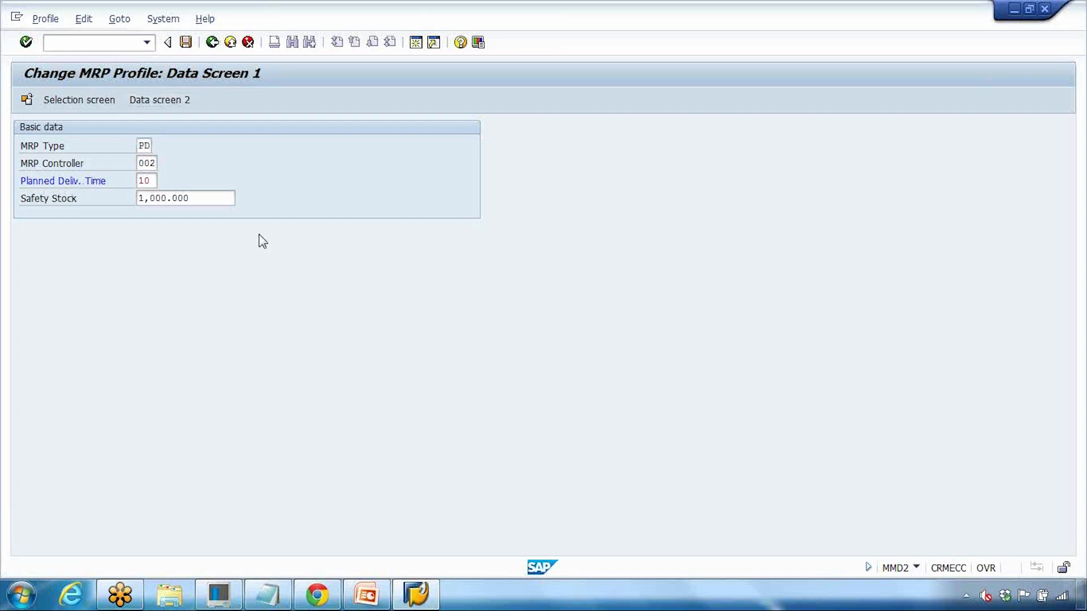
click(270, 298)
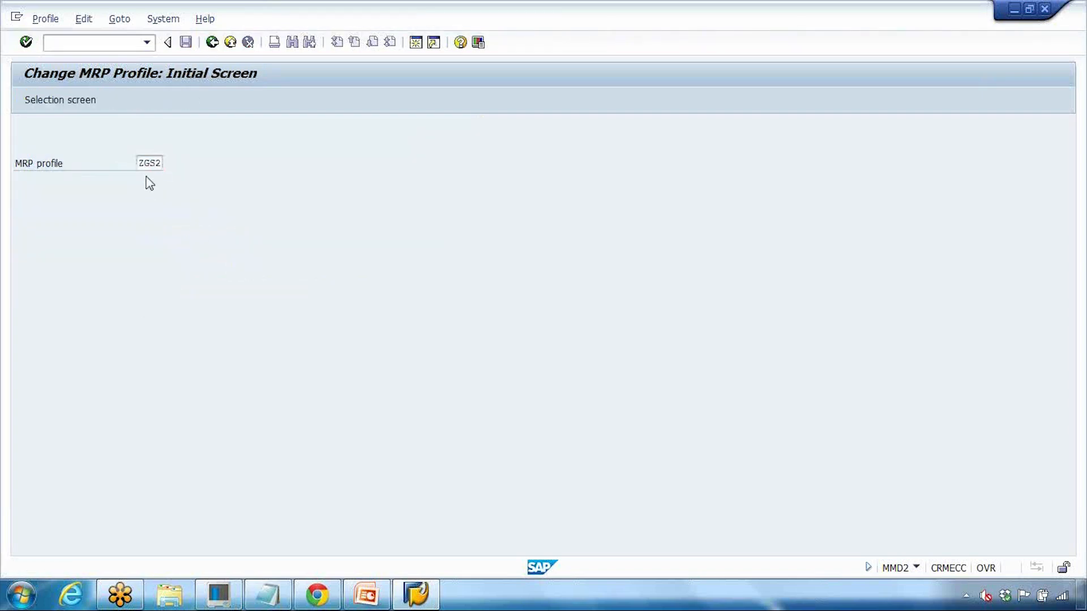
Step: Recheck ZGS2's fixed values and basic data (PD, 002, 10, 1,000), then exit saving
key(Return)
drag(151, 302, 120, 301)
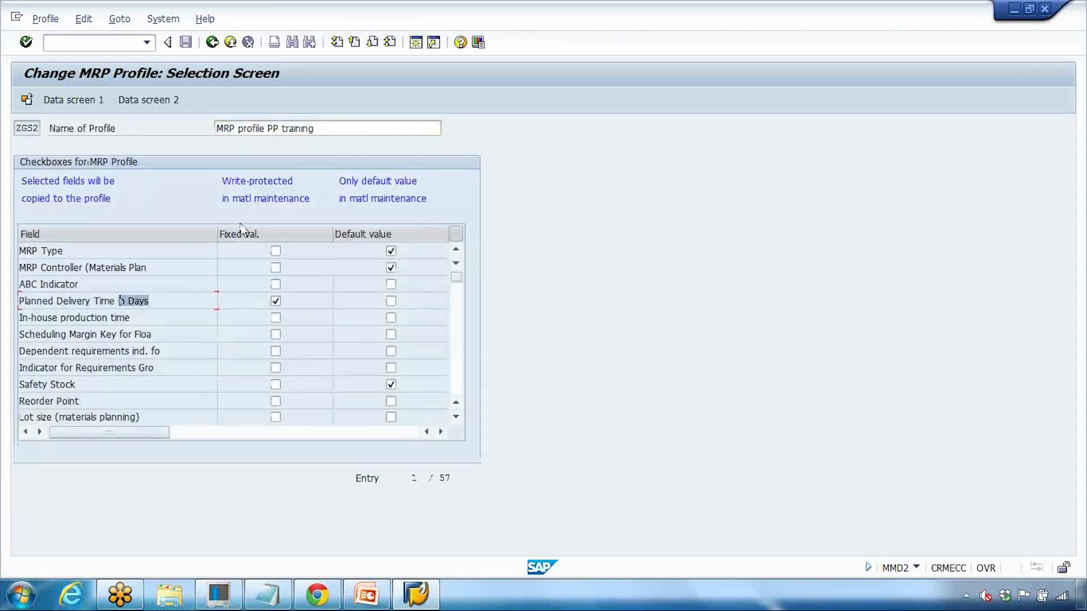
click(240, 233)
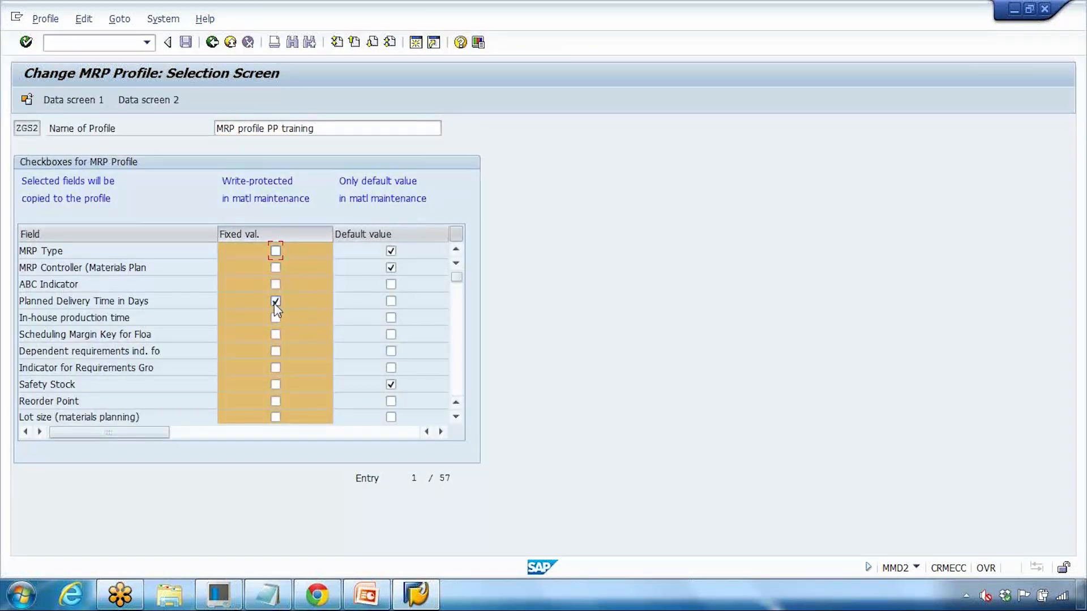
click(91, 101)
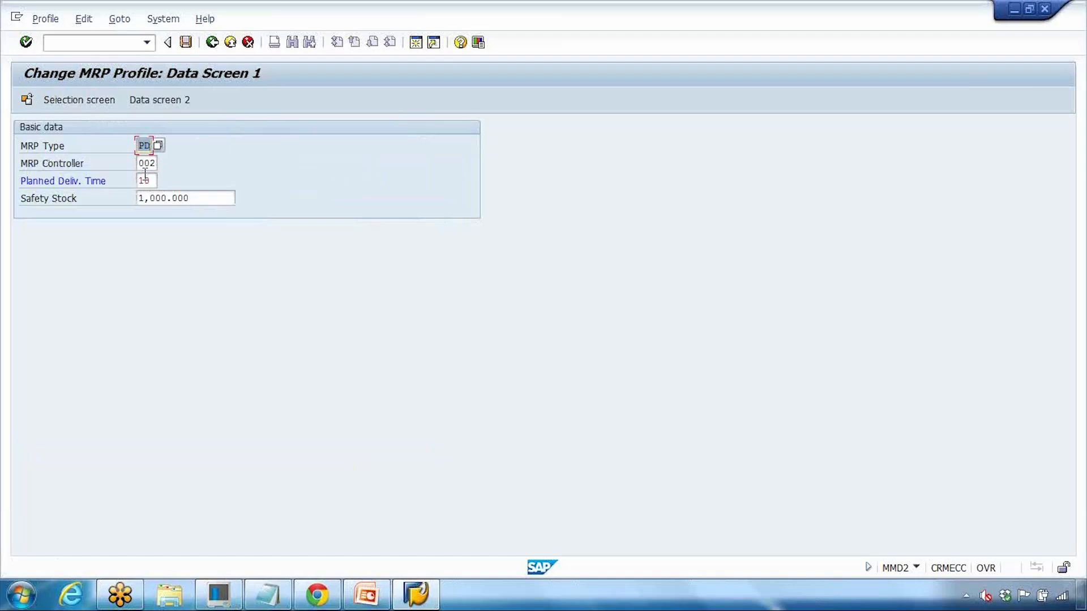
double_click(145, 178)
drag(207, 201, 103, 202)
drag(139, 163, 177, 147)
click(229, 42)
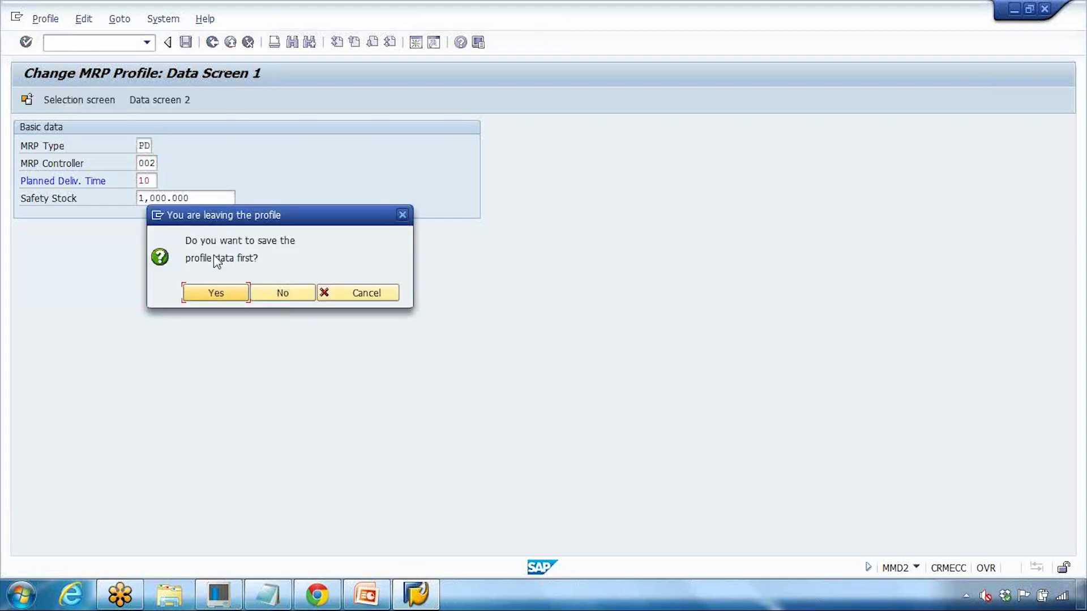
click(203, 290)
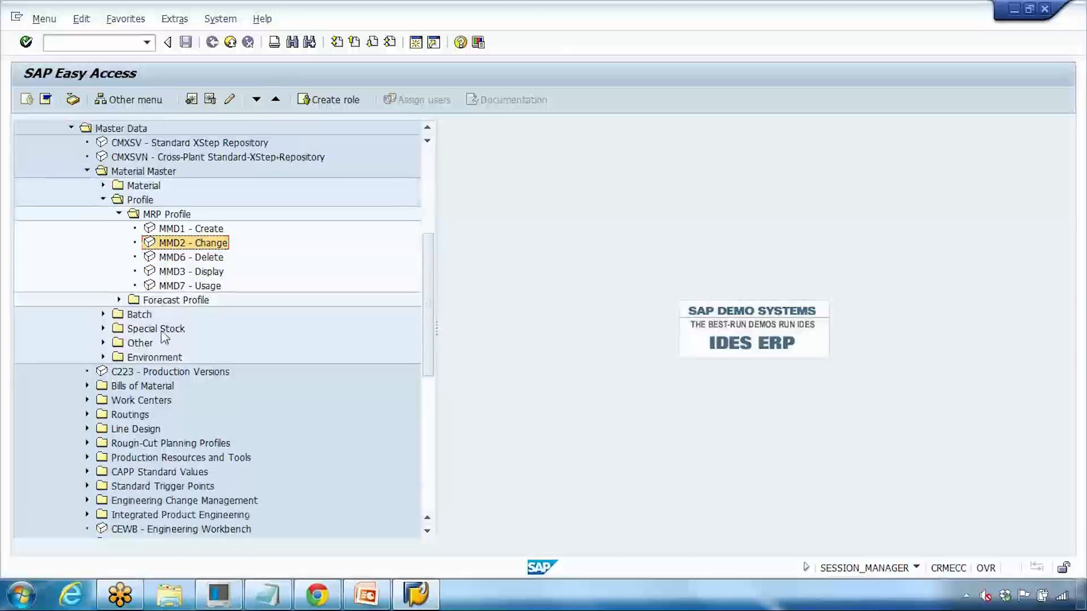
Step: Collapse MRP Profile, expand Forecast Profile showing MP80 Create and MP81 Change, then switch to PowerPoint
click(118, 257)
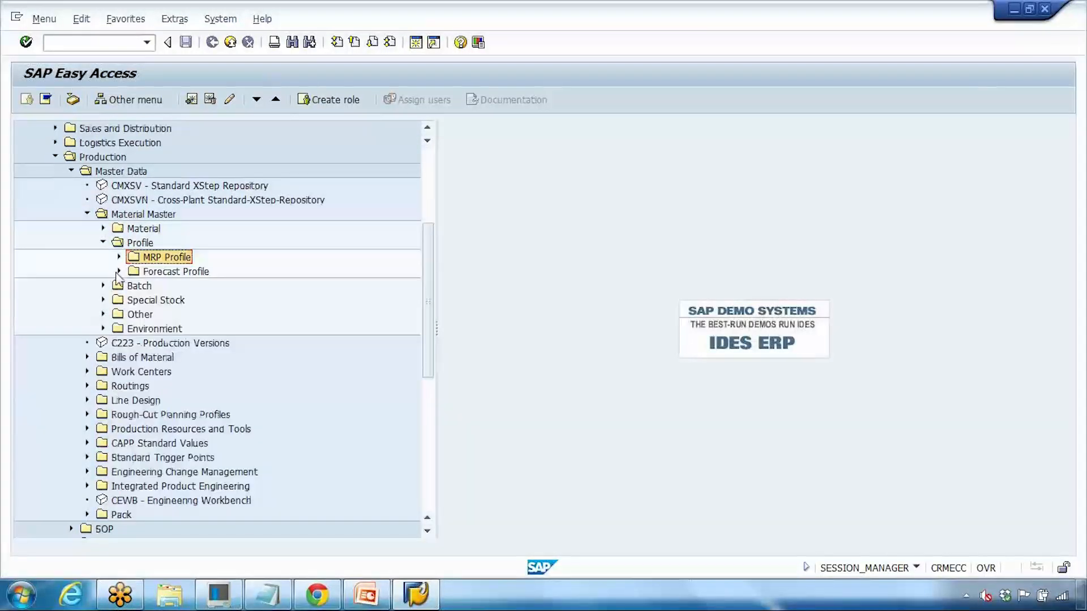
click(118, 272)
click(197, 290)
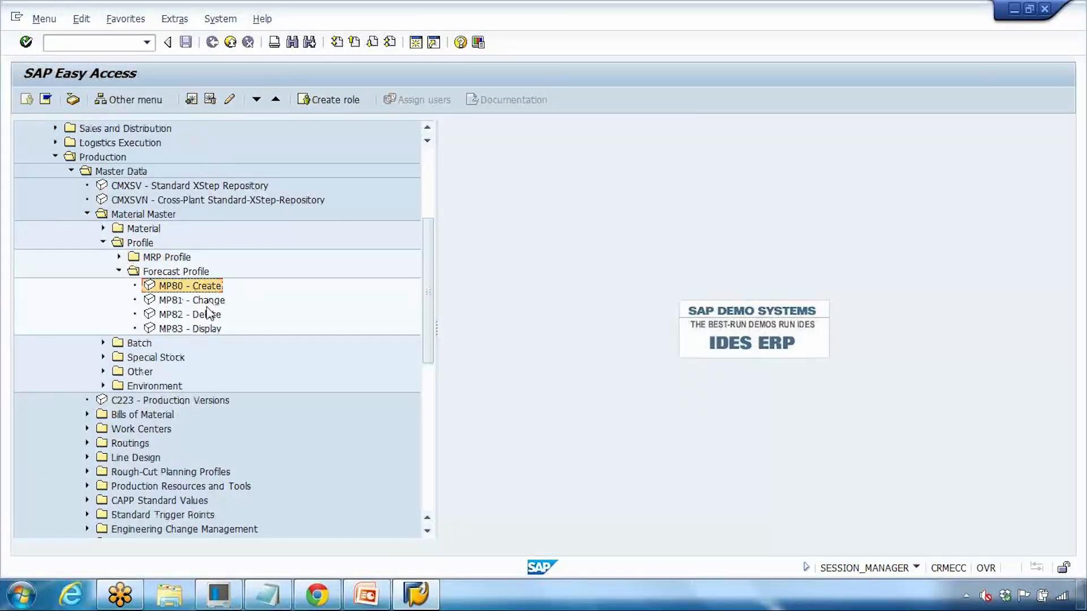
click(210, 300)
click(209, 288)
click(209, 302)
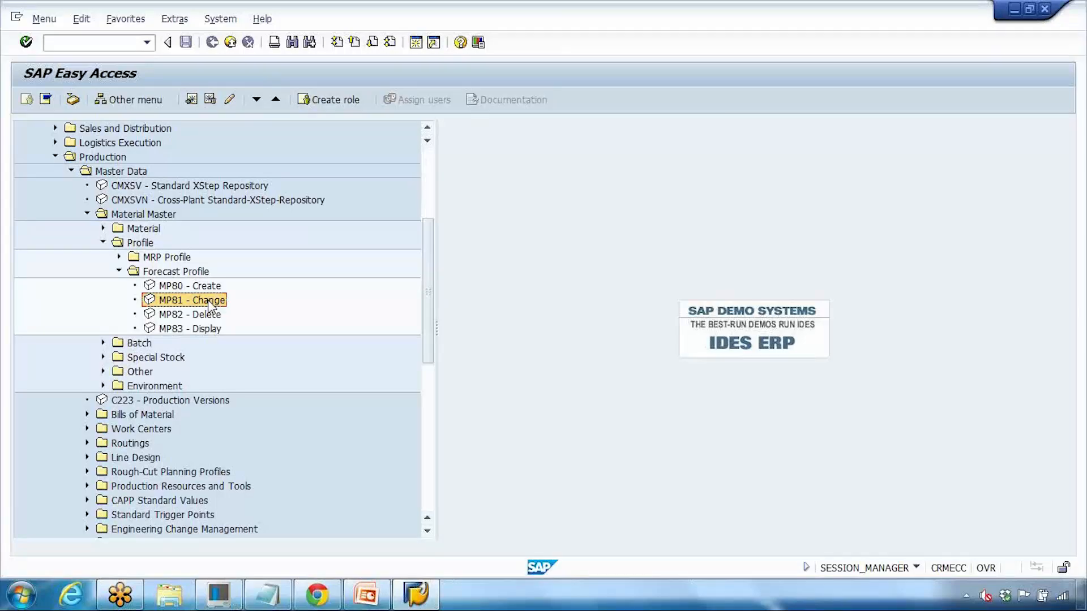
click(366, 595)
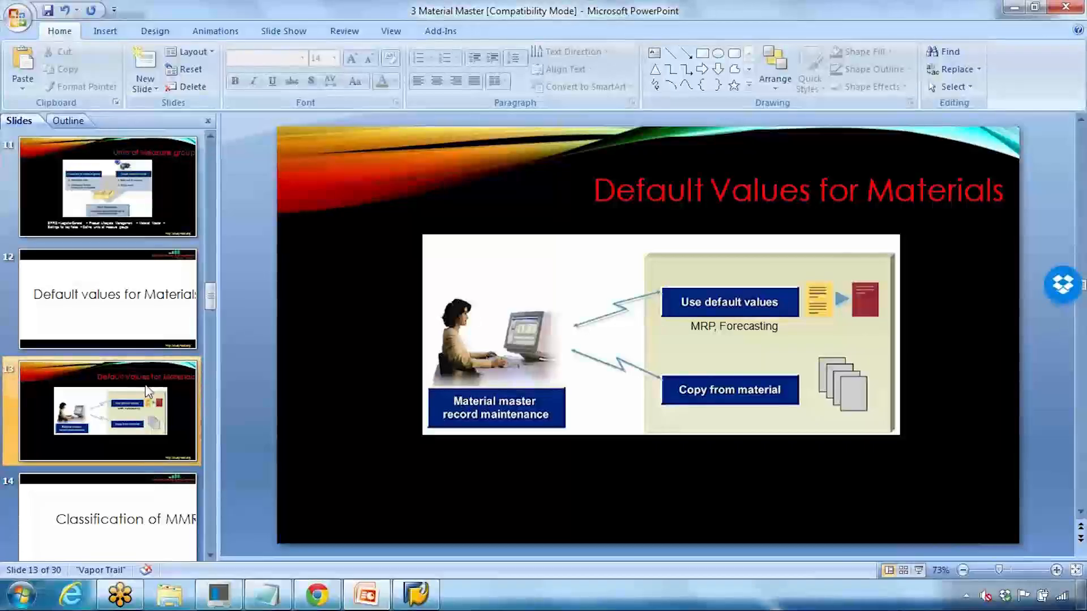
Step: Start the slide show at slide 13 and advance past 'Classification of MMR' to 'Classification of Master Data'
scroll(130, 368, down, 1)
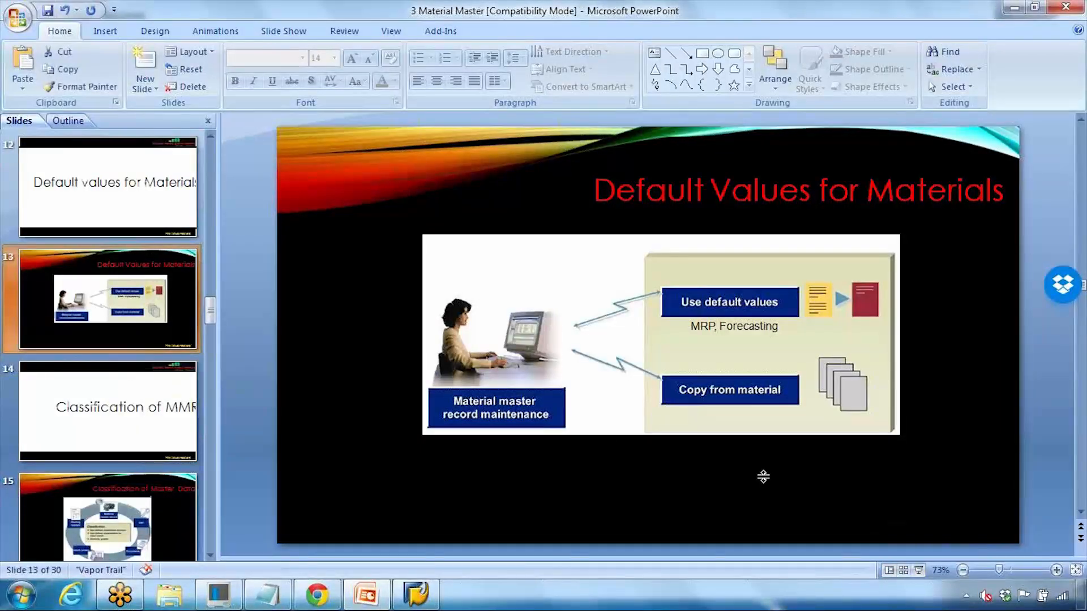
click(918, 570)
click(569, 413)
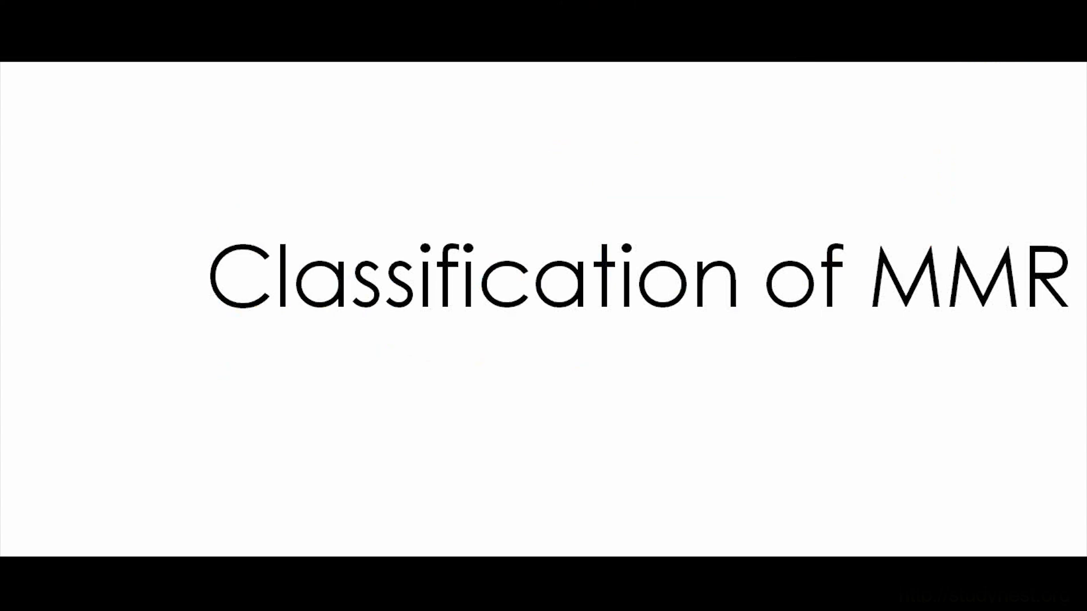
key(Right)
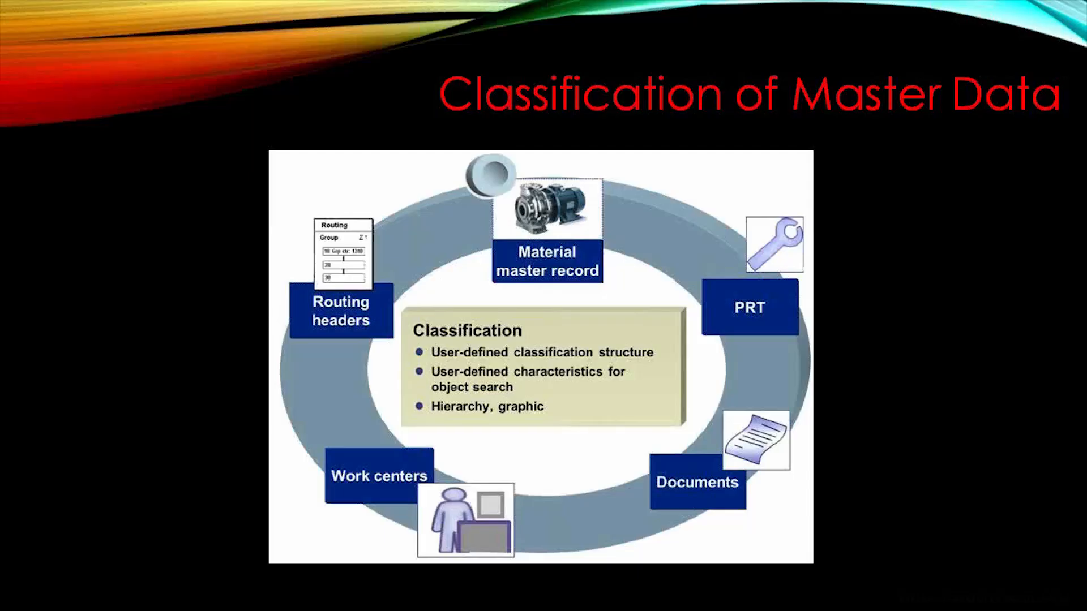
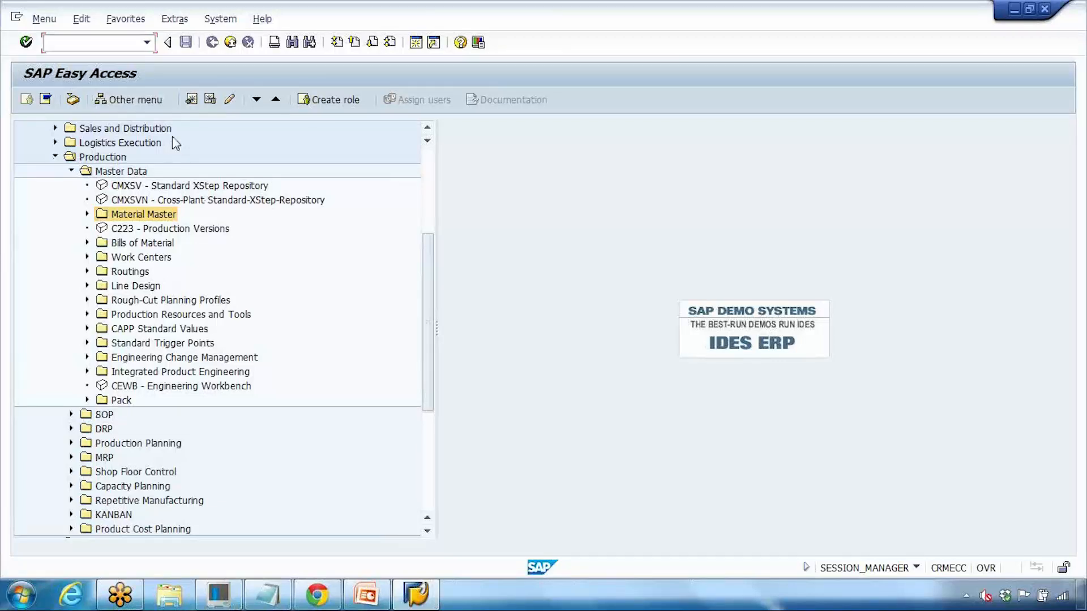
Step: Go to slide 5, 'Material Master Record', in the PowerPoint presentation
click(366, 594)
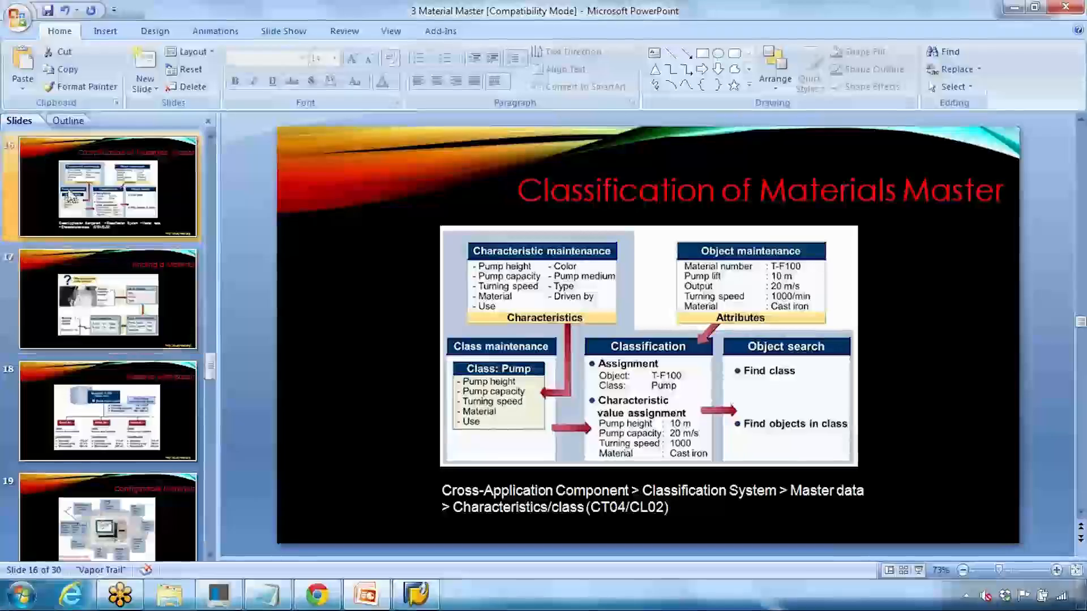
scroll(107, 231, up, 6)
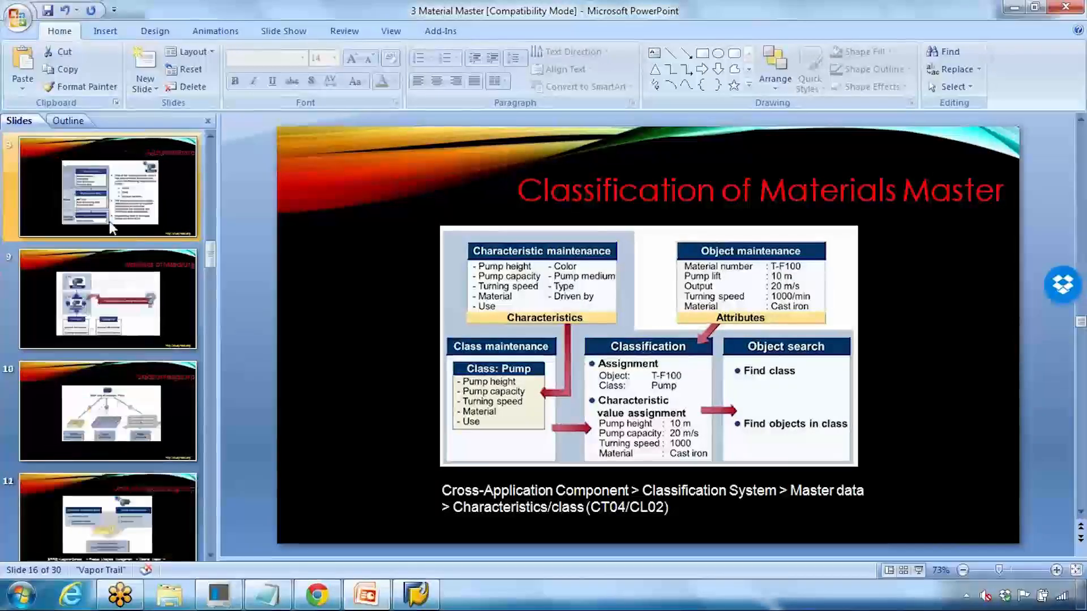
scroll(107, 283, up, 2)
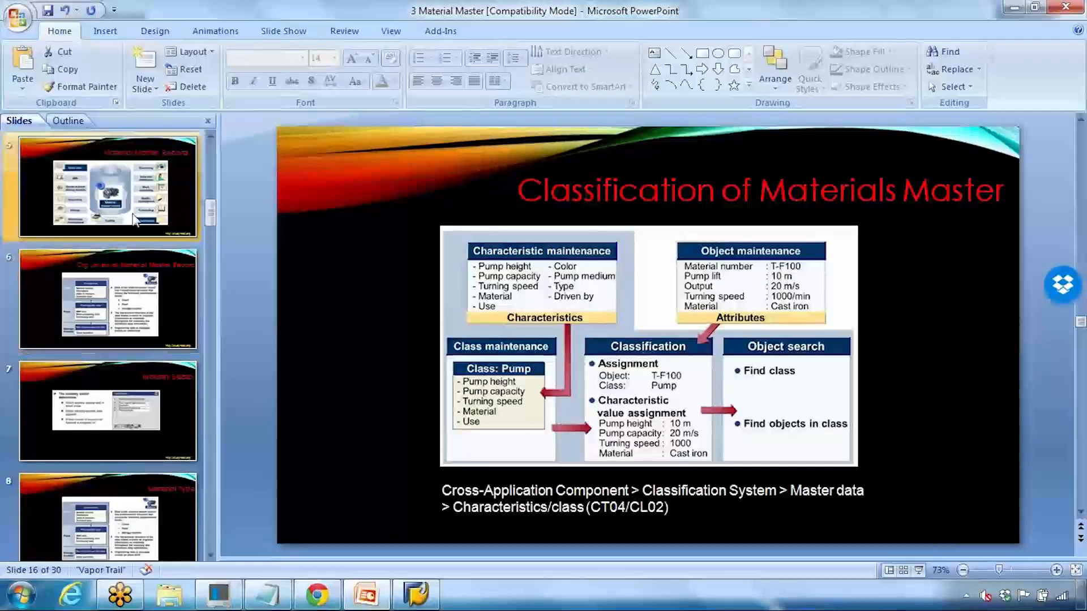
click(108, 187)
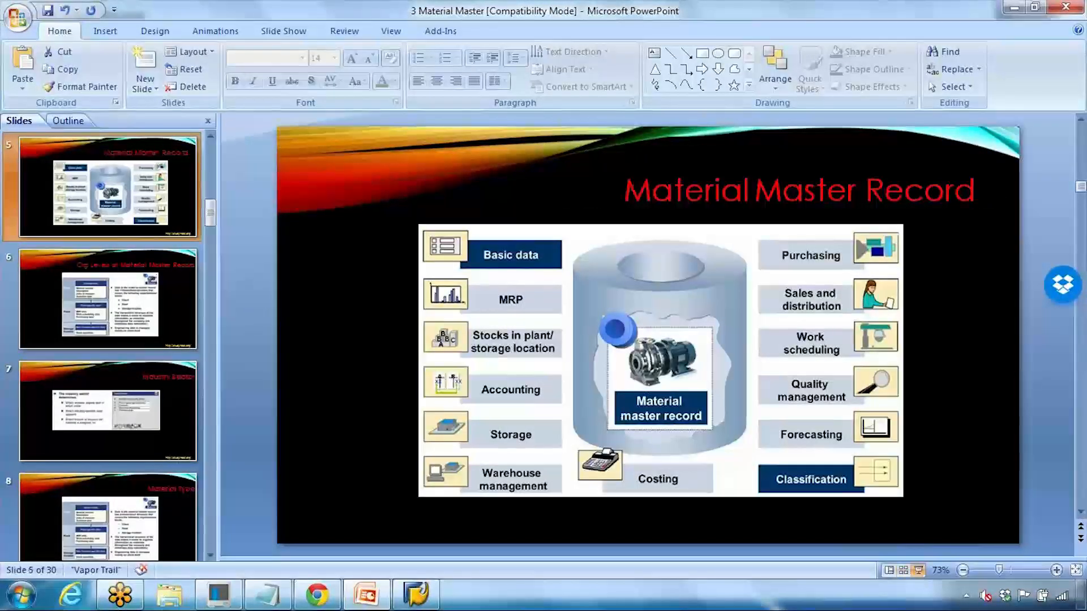
Step: Present slide 5, circle the Classification view with the pen, then end the show discarding ink
click(919, 570)
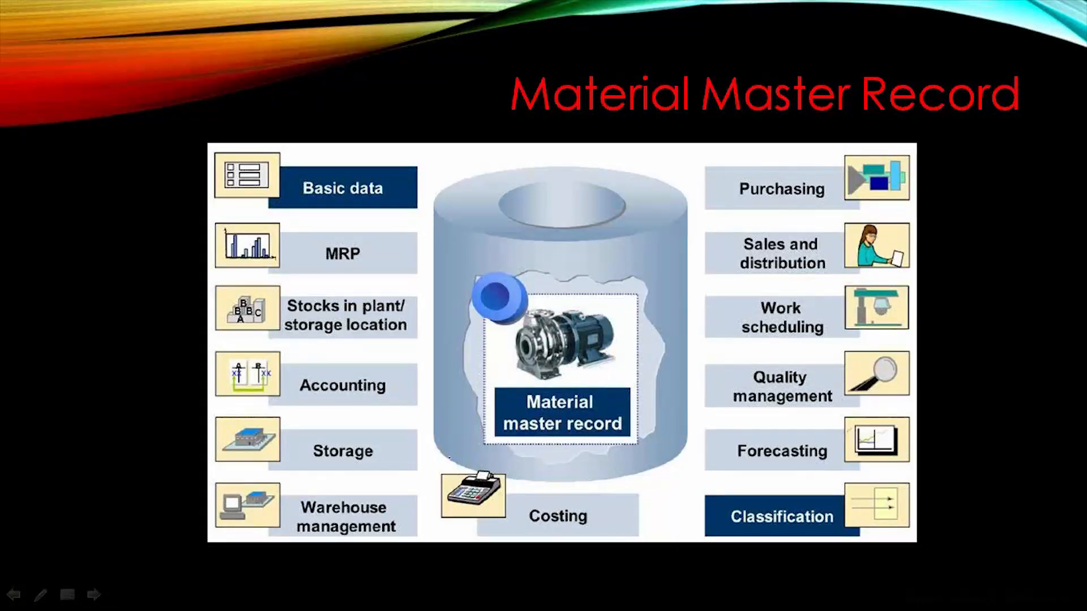
mouse_move(761, 485)
mouse_down()
mouse_move(911, 523)
mouse_move(702, 488)
mouse_move(762, 484)
mouse_up()
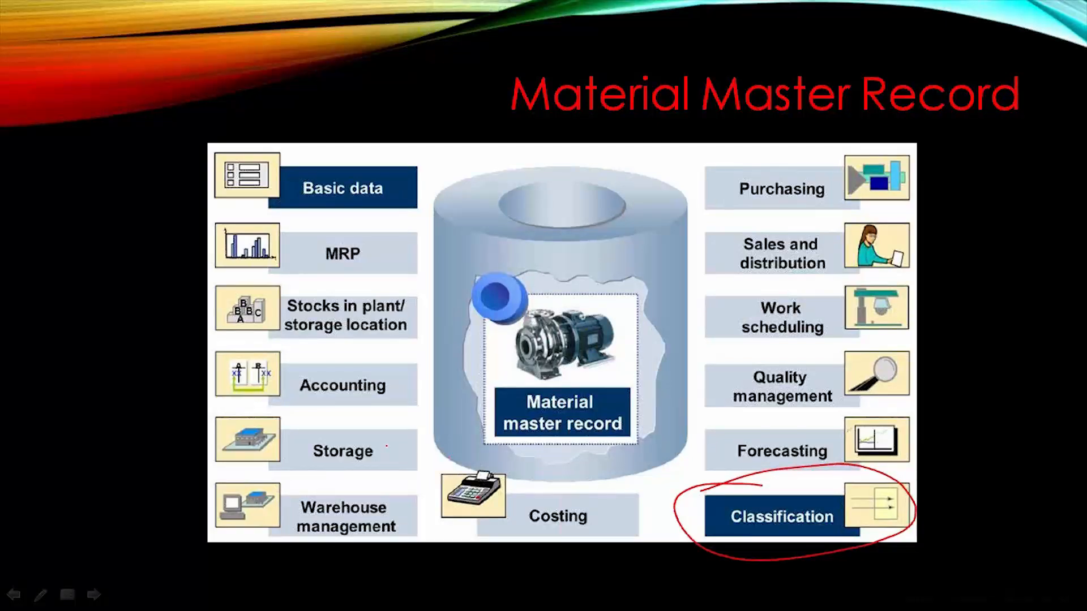
key(Escape)
key(Escape)
click(588, 339)
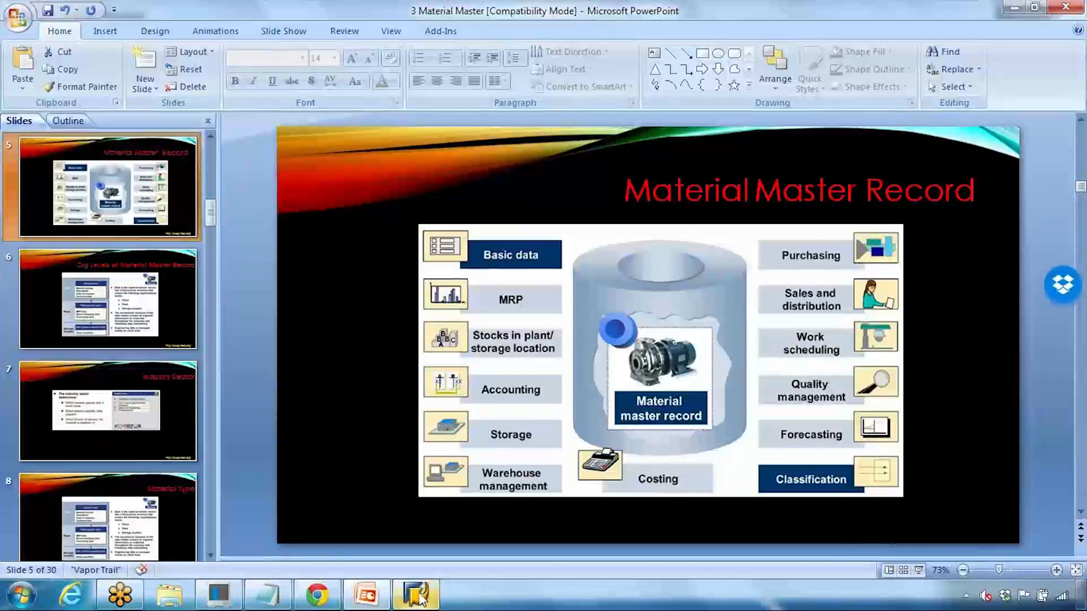
Step: Start MM01 for the existing material LAPTOP_GS123
click(416, 594)
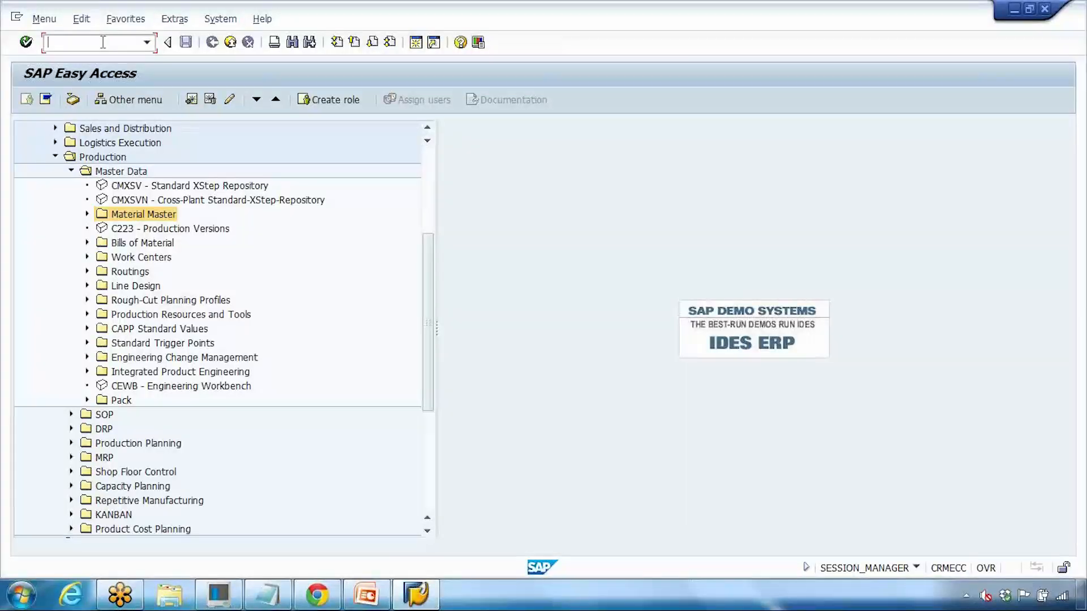
text(mm01)
key(Return)
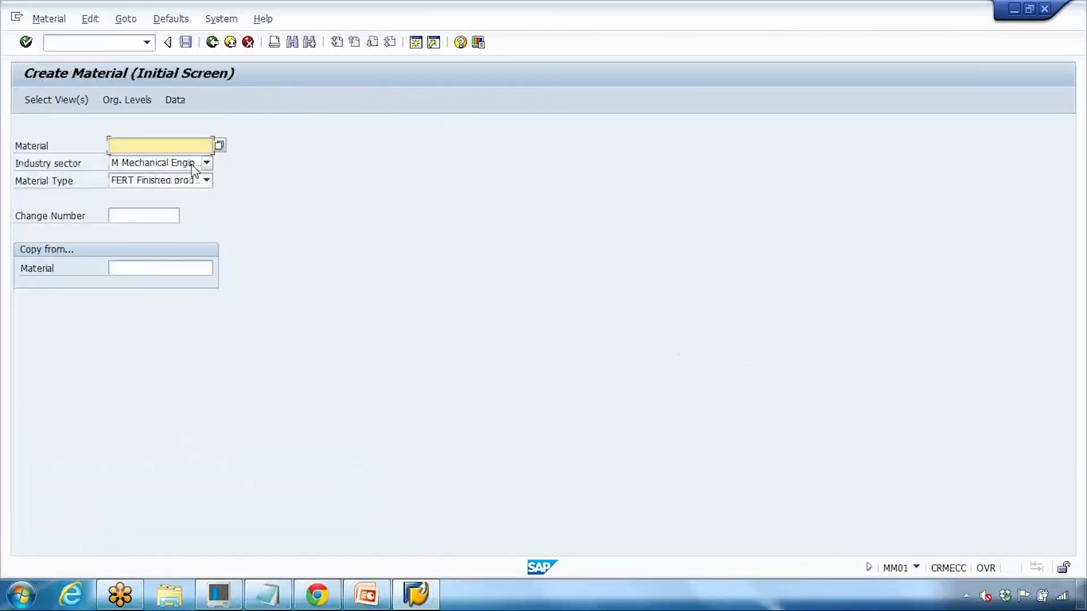
click(172, 176)
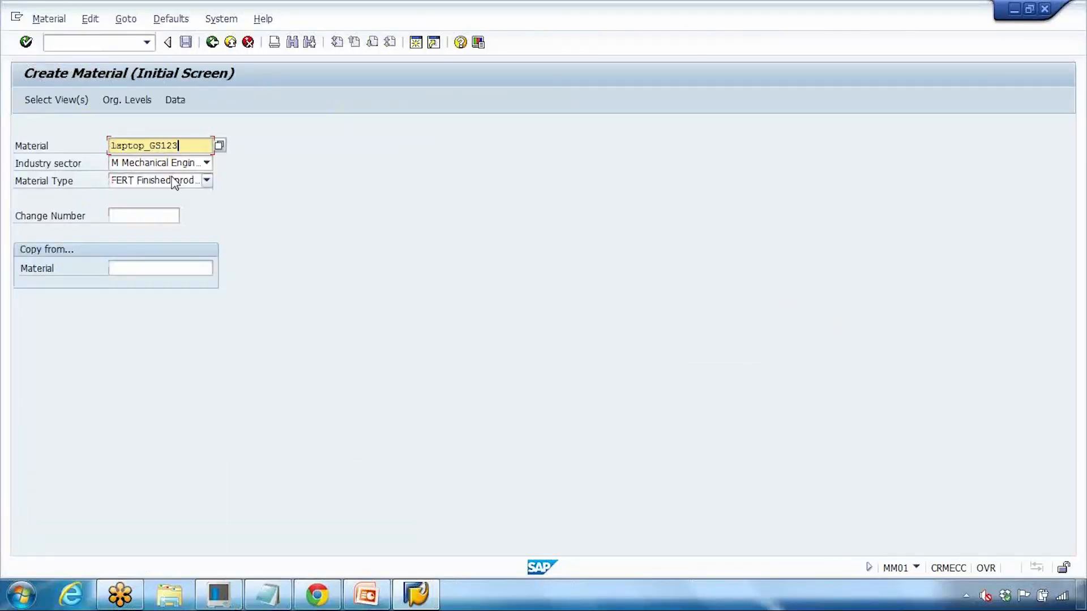
key(Return)
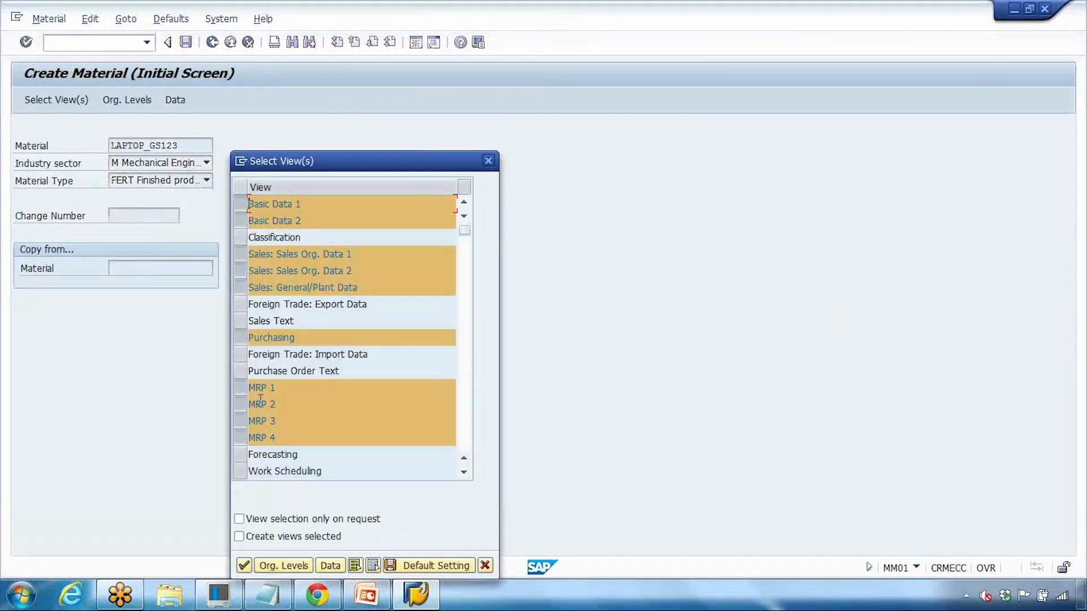
Step: Deselect all views and continue with only the Classification view selected
click(373, 565)
click(373, 566)
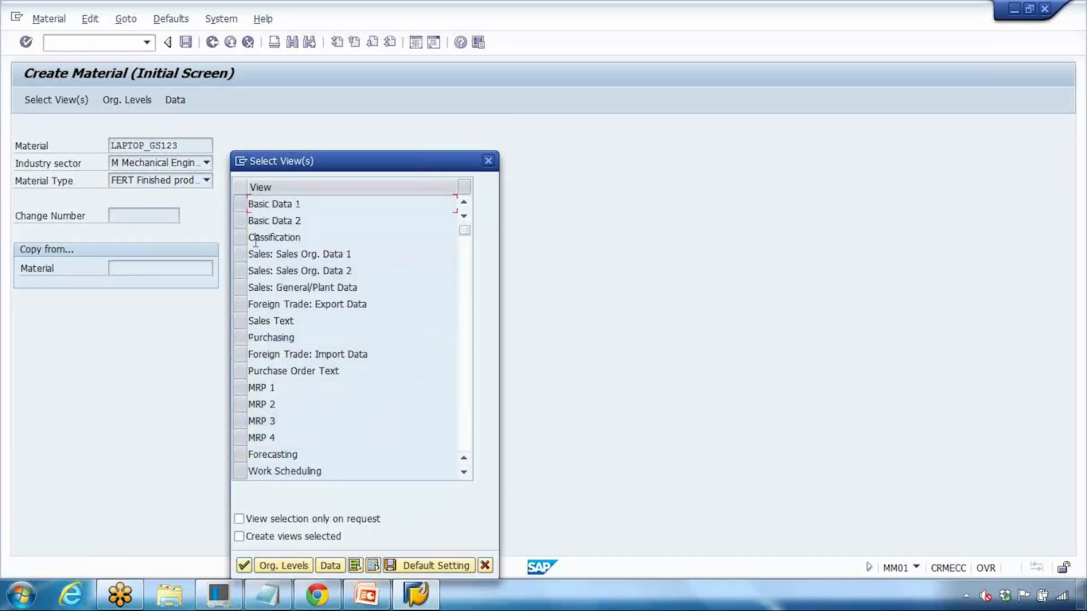
click(237, 238)
drag(375, 169, 373, 100)
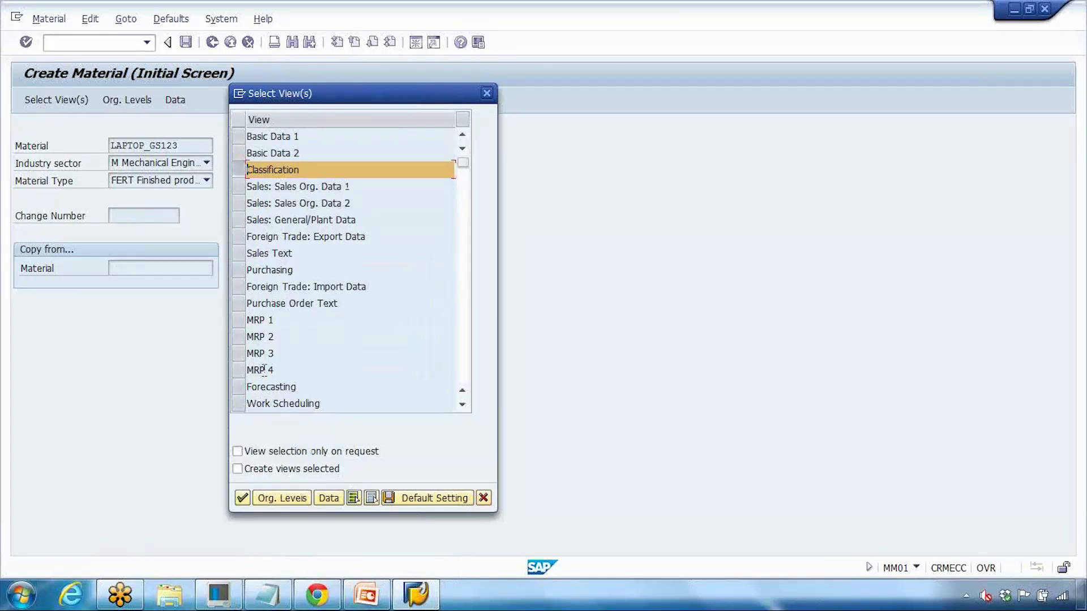
click(242, 498)
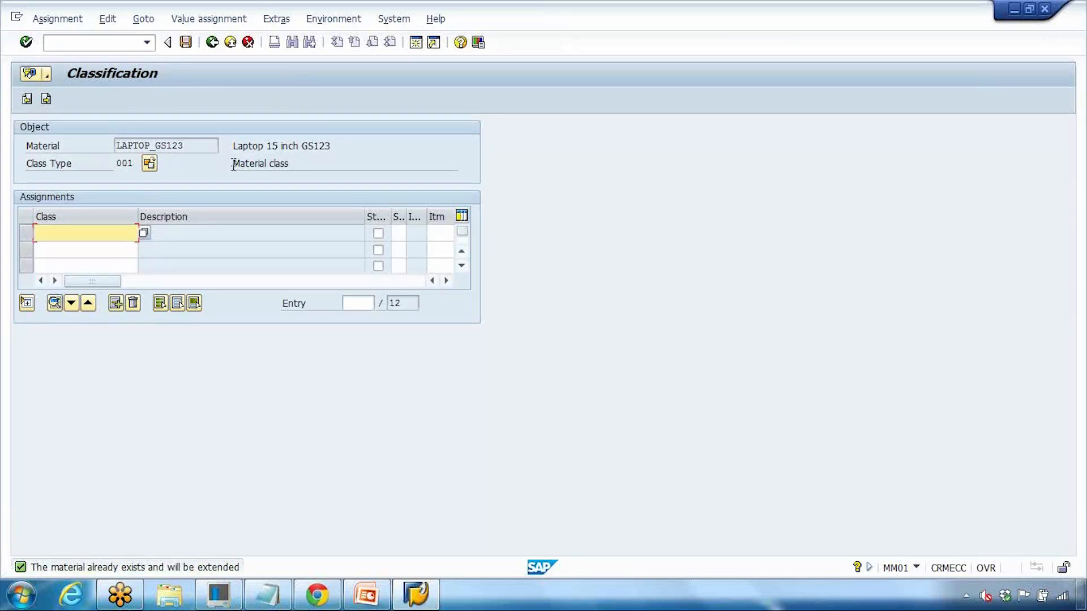
drag(233, 164, 294, 165)
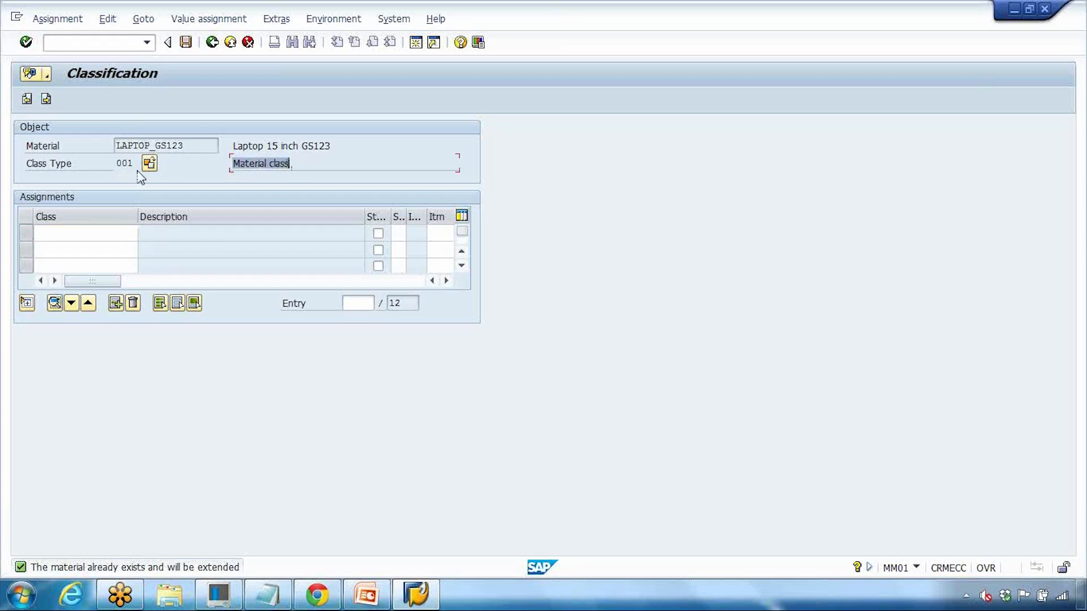
drag(118, 164, 135, 163)
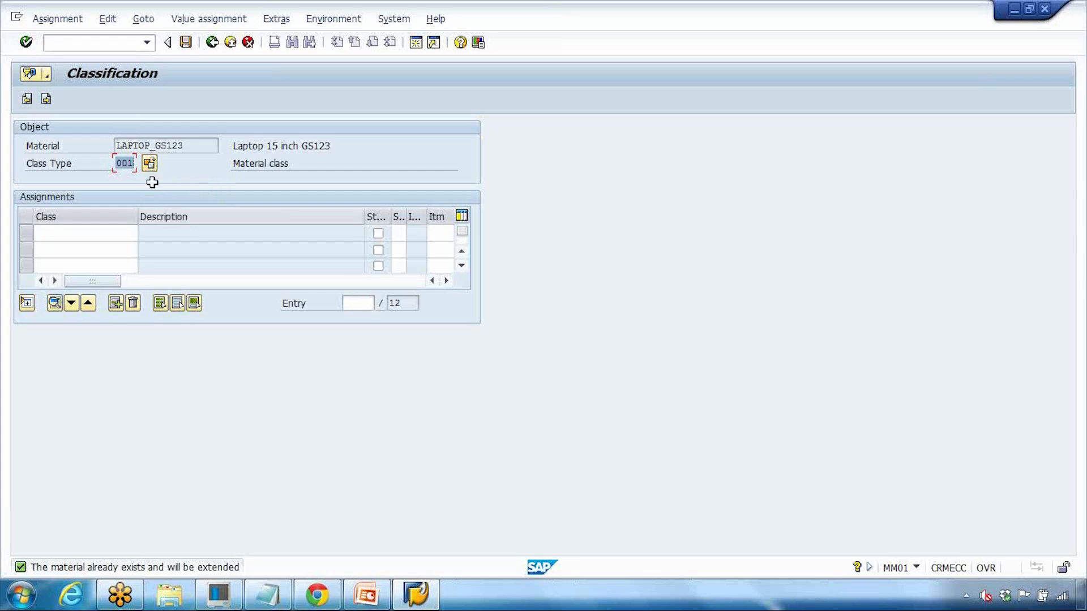
click(238, 163)
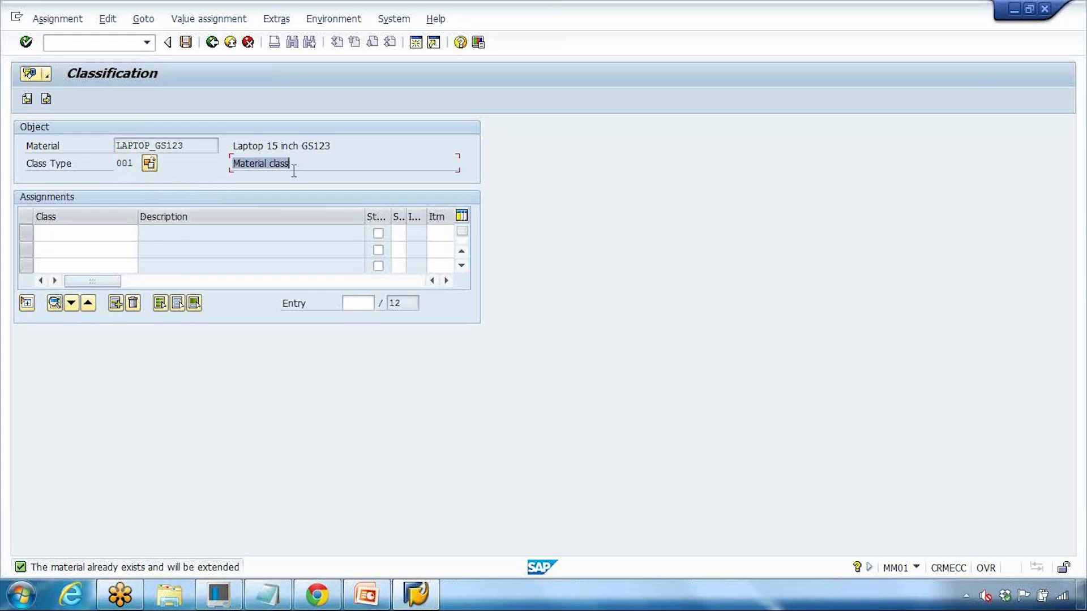
click(98, 234)
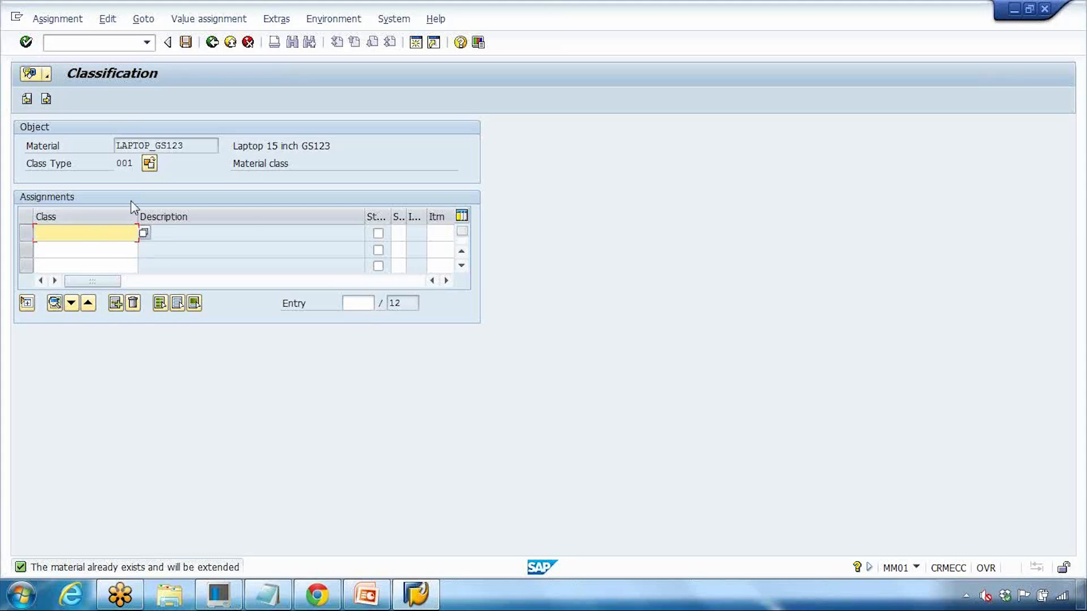
Step: Browse the unfiltered class search list from the Class cell, then close it
click(144, 233)
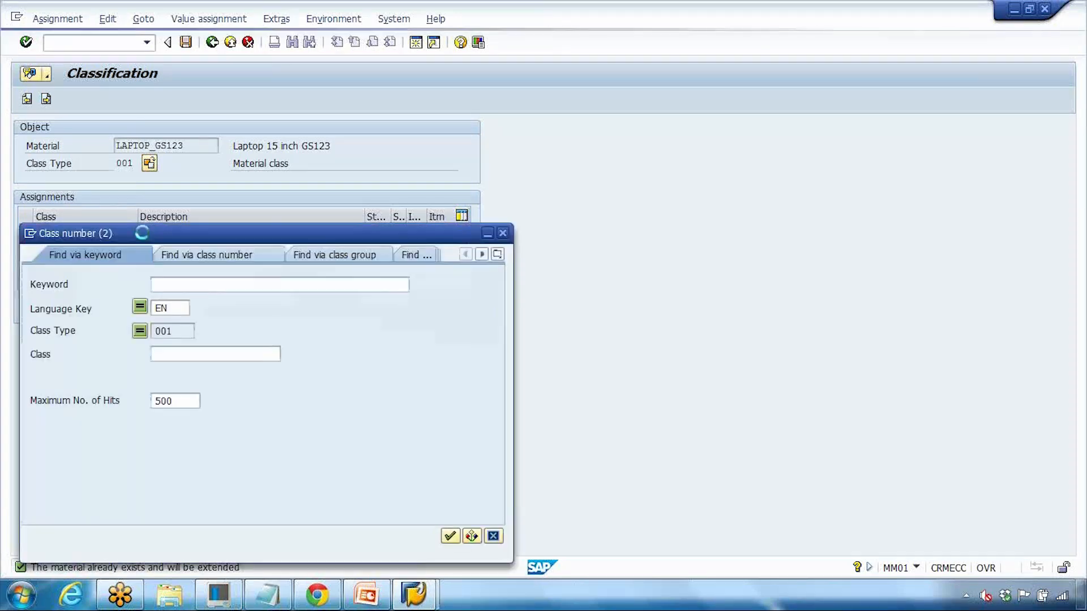
drag(225, 232, 302, 93)
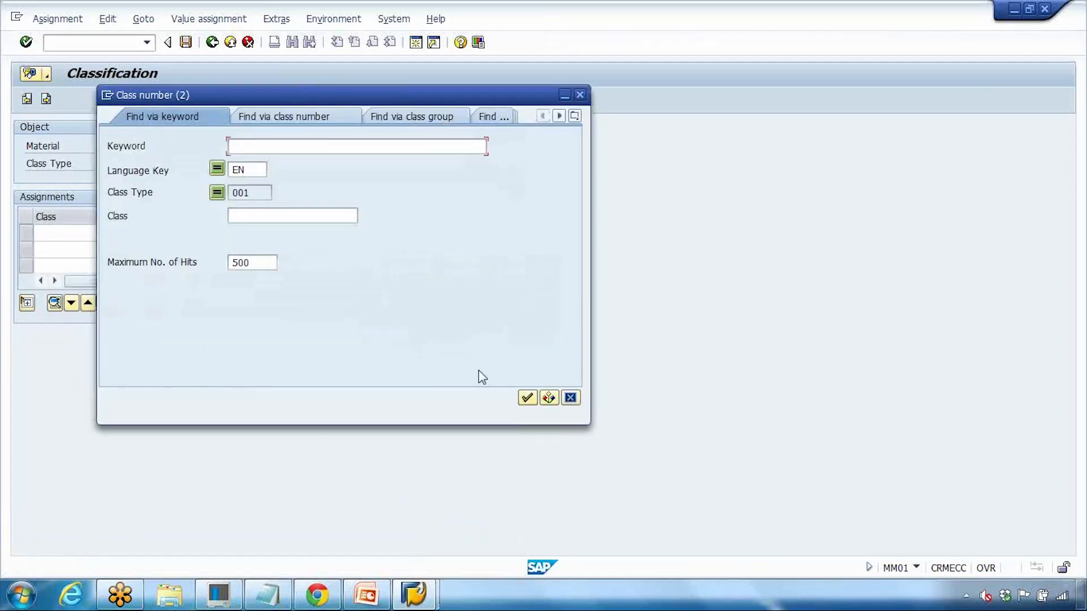
click(526, 399)
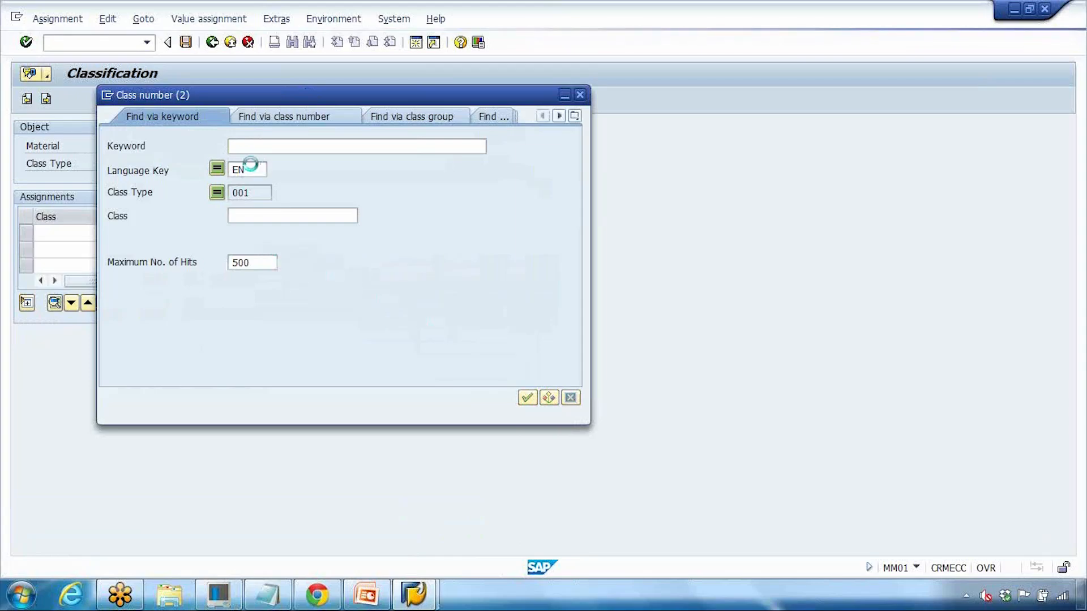
scroll(247, 282, down, 20)
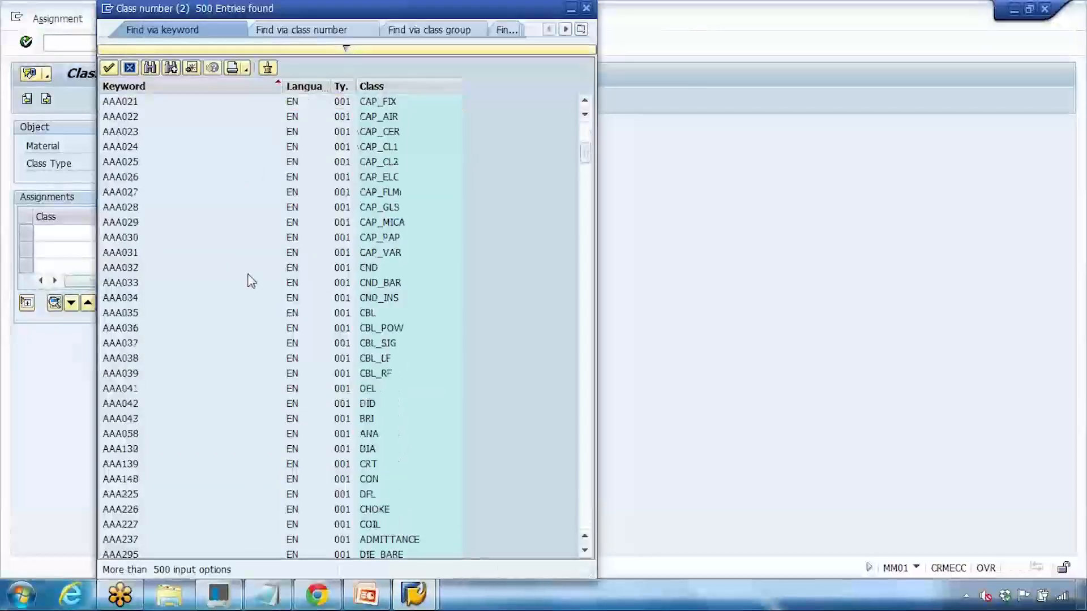
scroll(247, 282, down, 20)
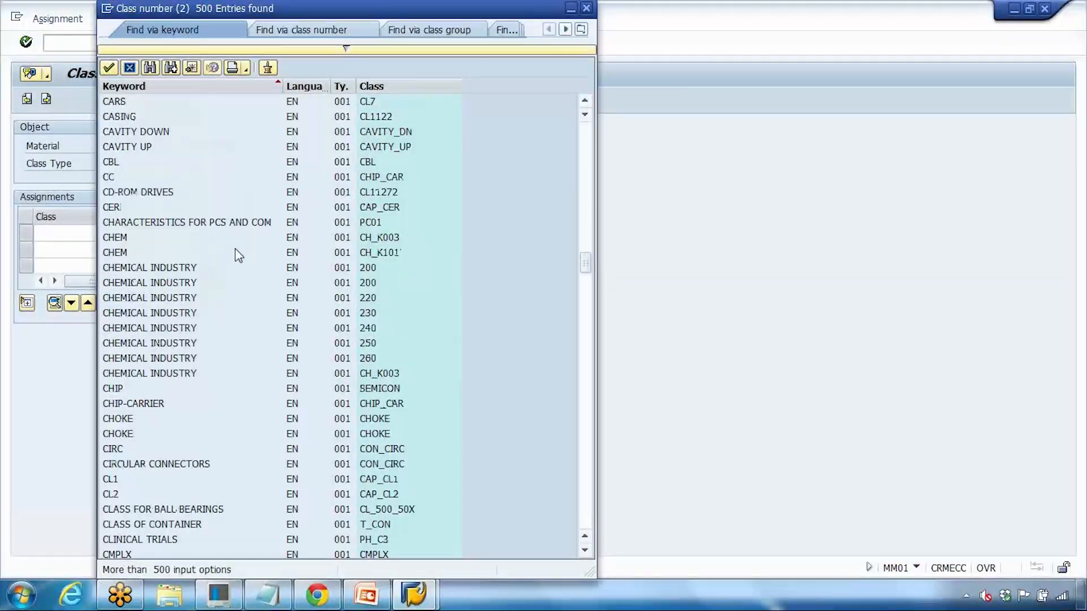
scroll(236, 249, up, 4)
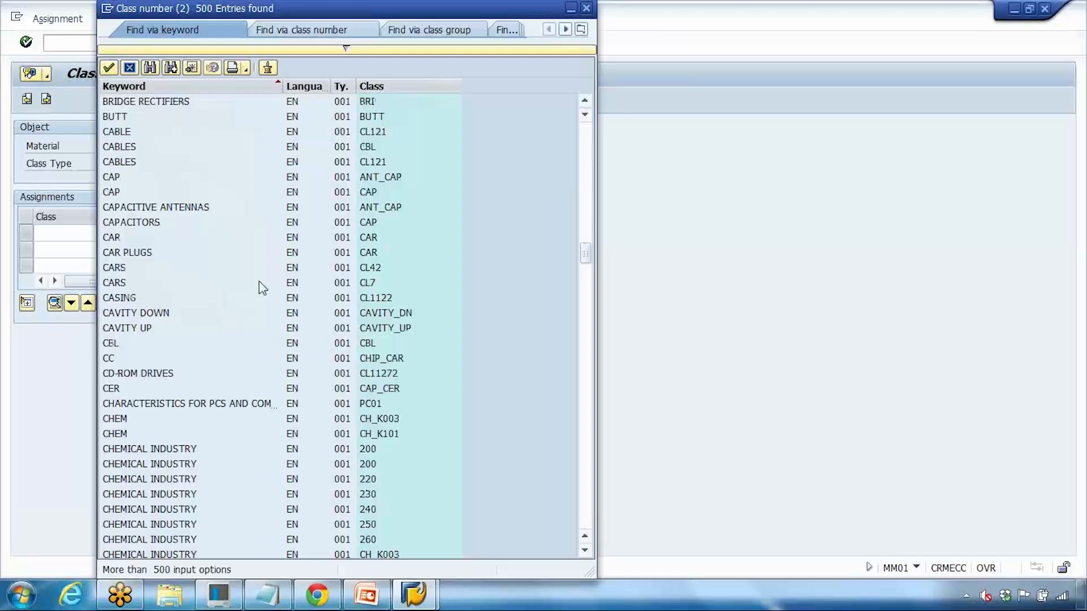
click(129, 67)
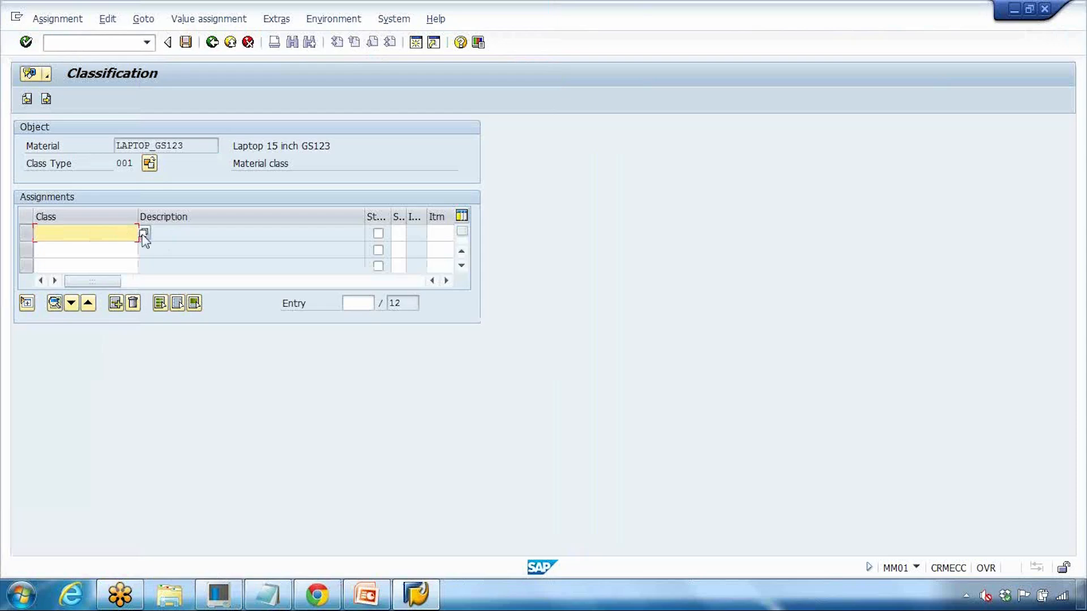
Step: Search classes by keyword *pump and take PUMPS (COMPLETE) class 100 into the first row
click(143, 233)
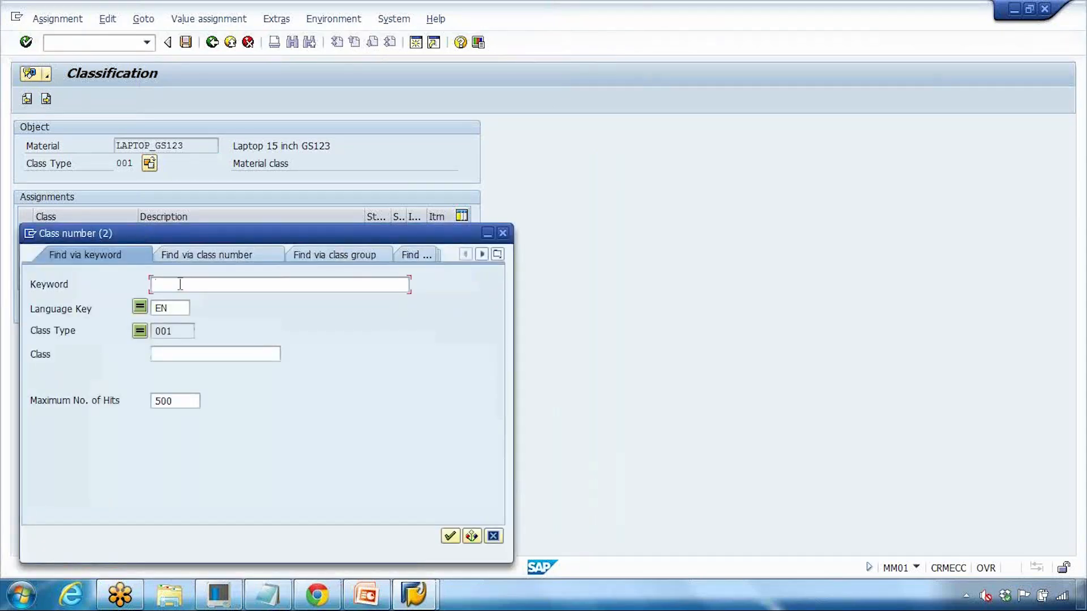
text(*pump*)
drag(236, 230, 345, 123)
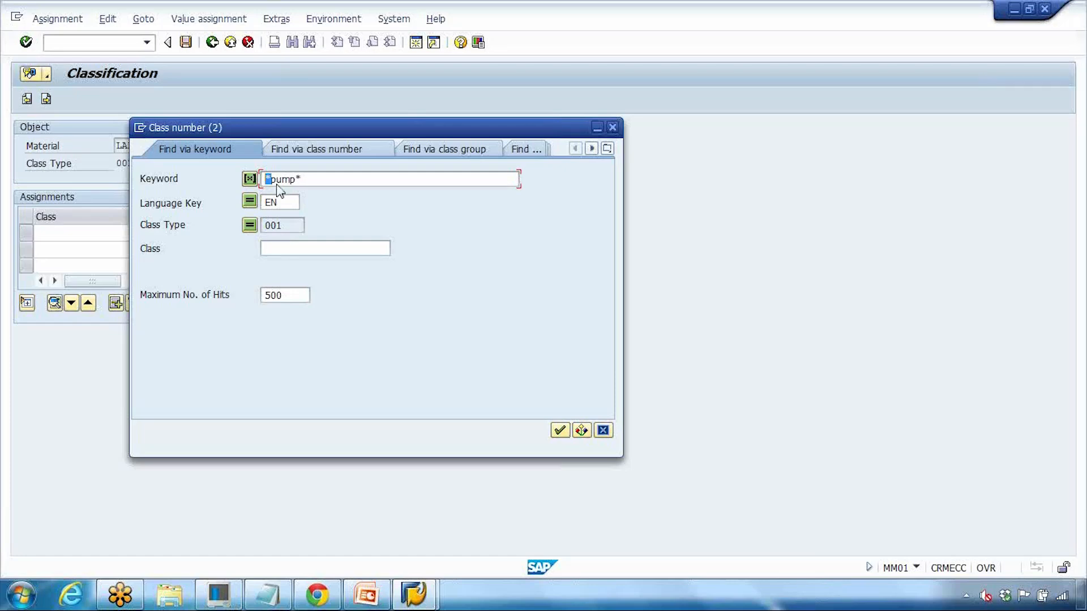
click(558, 430)
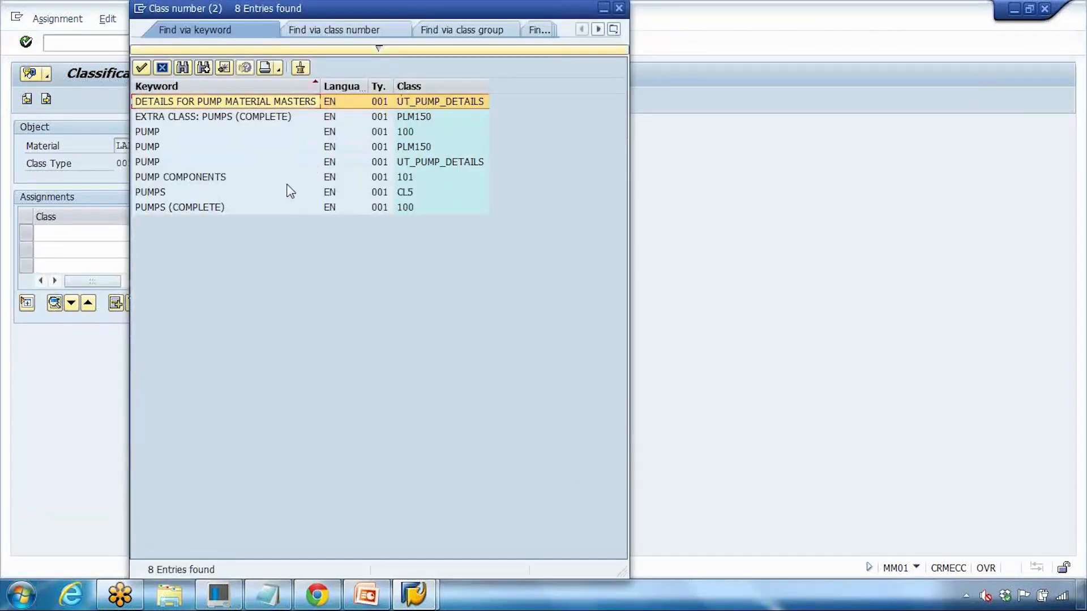
click(410, 209)
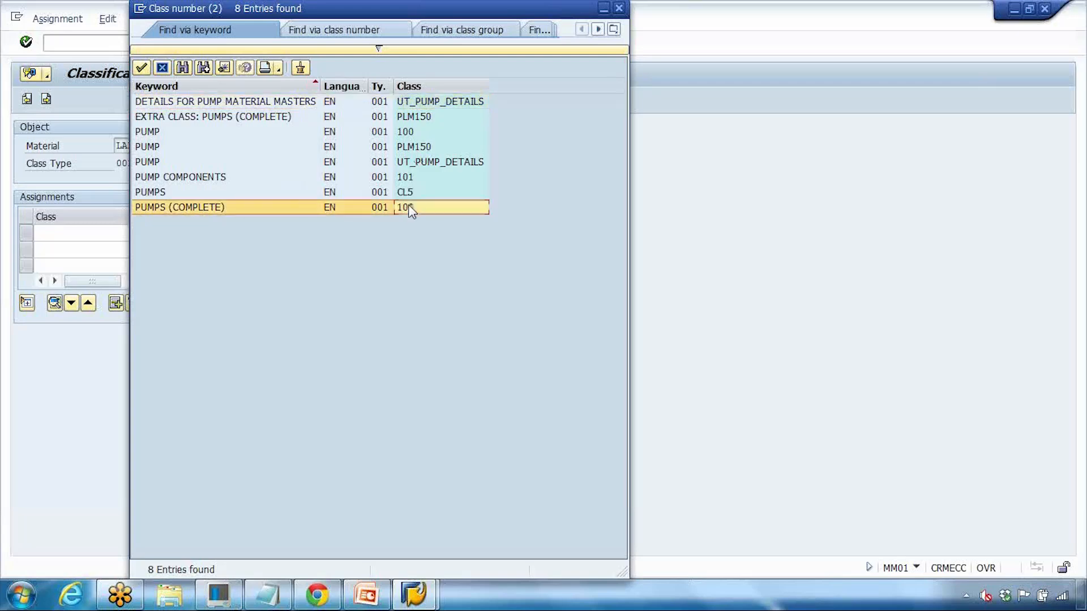
double_click(402, 207)
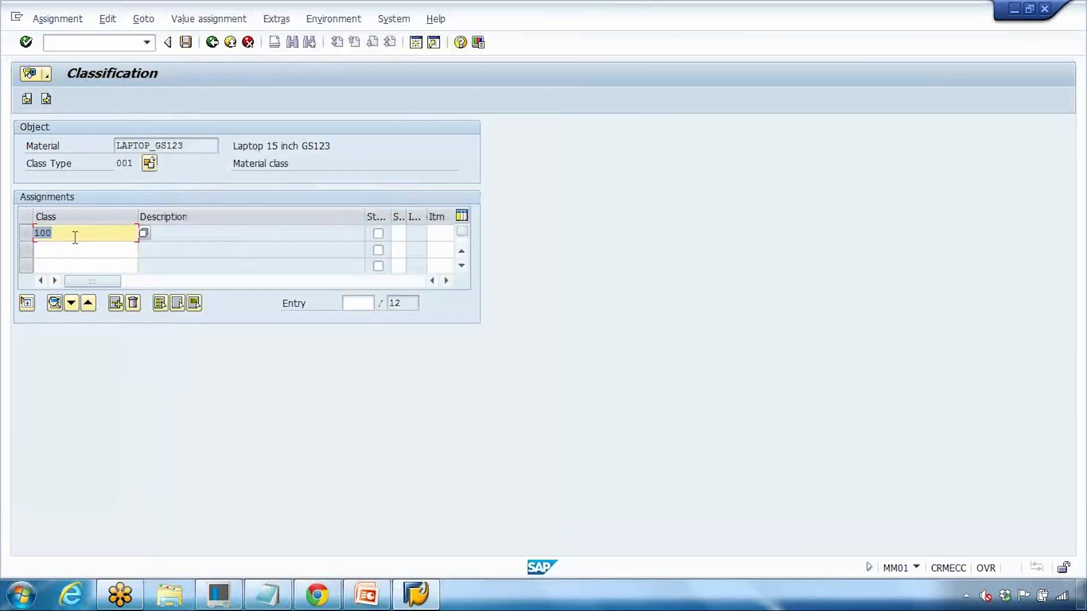
Step: Confirm class 100 and set its Pump lift value to 10 m
key(Return)
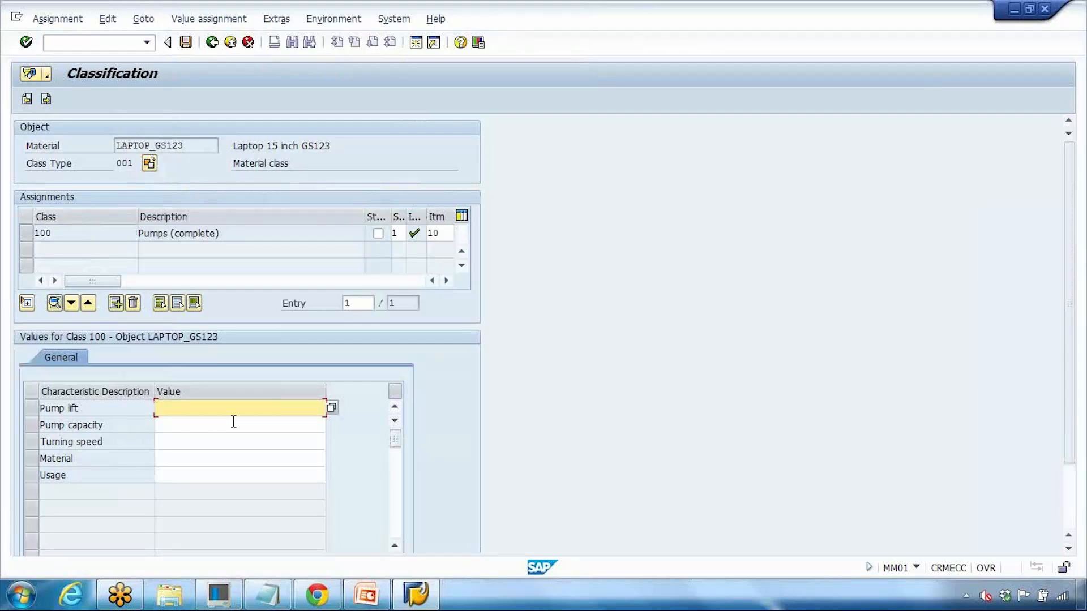
click(47, 408)
click(80, 426)
click(66, 440)
click(85, 457)
click(68, 475)
key(Return)
click(331, 408)
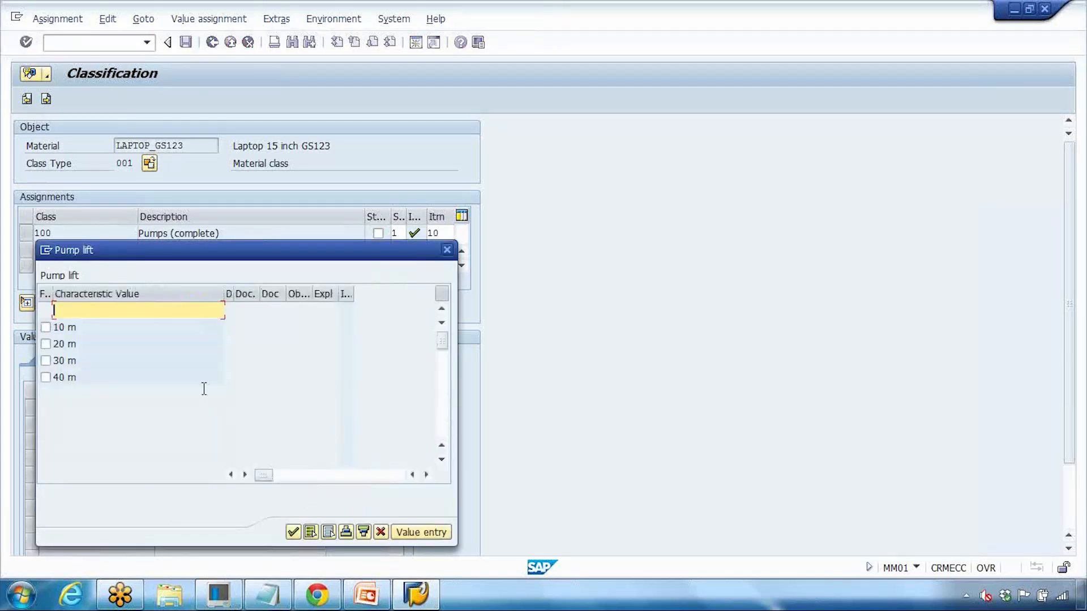
click(46, 327)
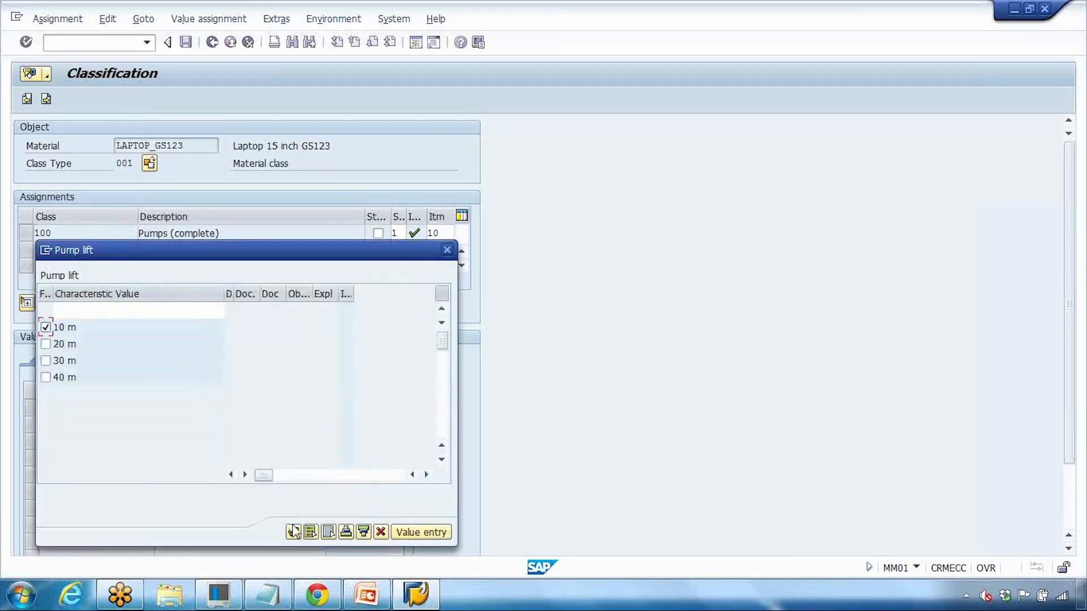
key(Return)
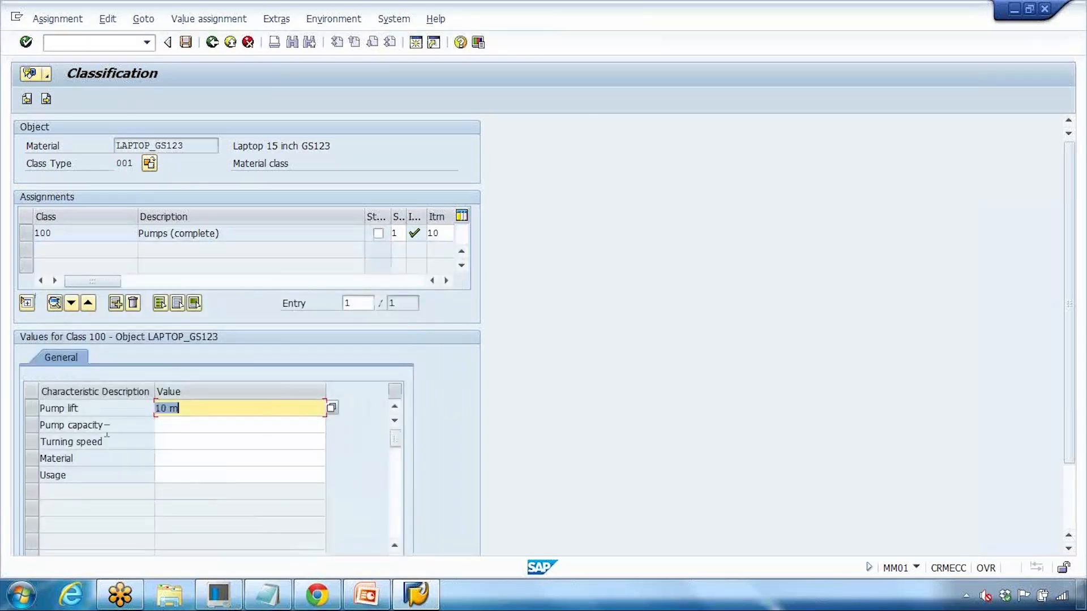
Step: Set Pump capacity to 10 m3 and Turning speed to 2,000
click(102, 425)
click(207, 426)
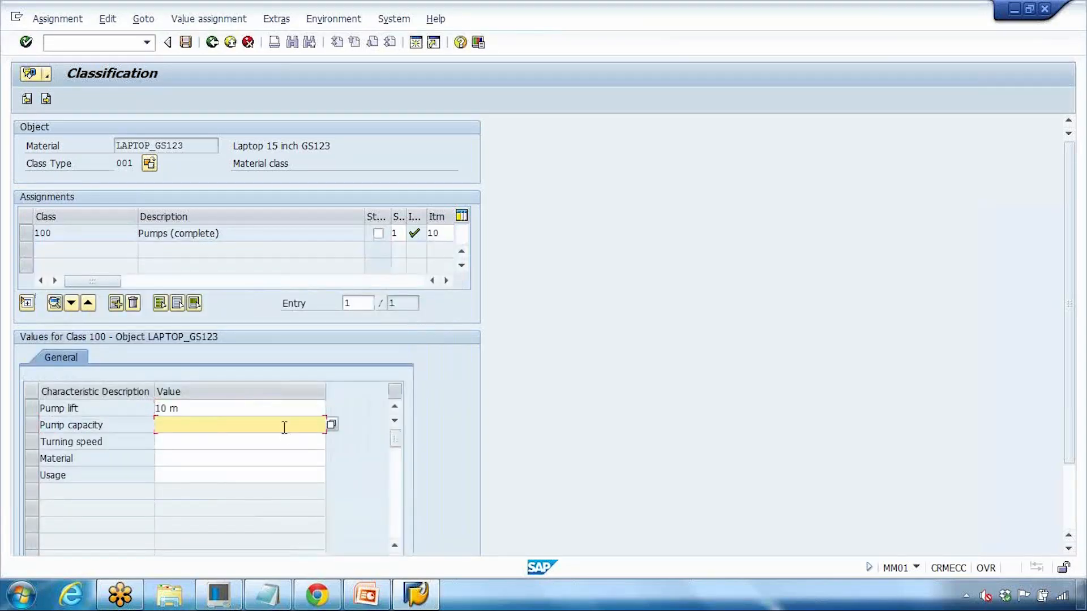
click(331, 425)
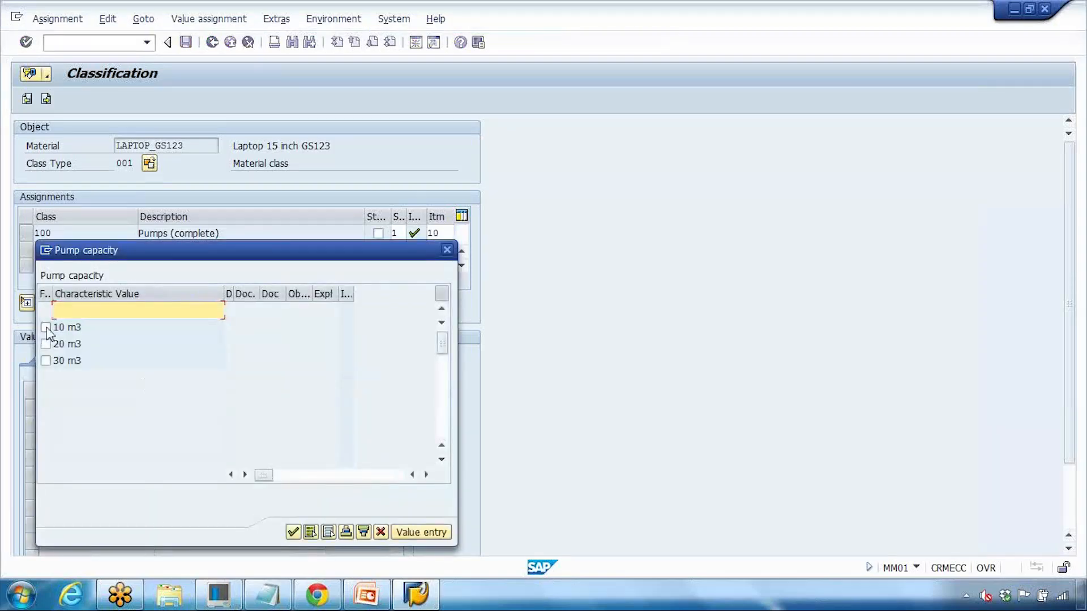
click(46, 328)
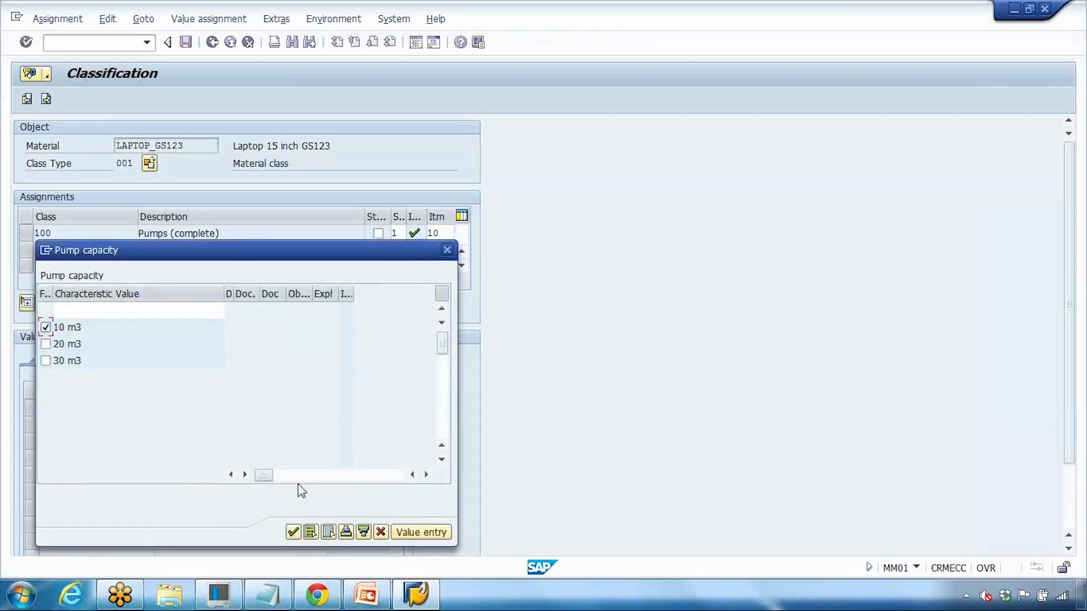
click(294, 534)
click(75, 442)
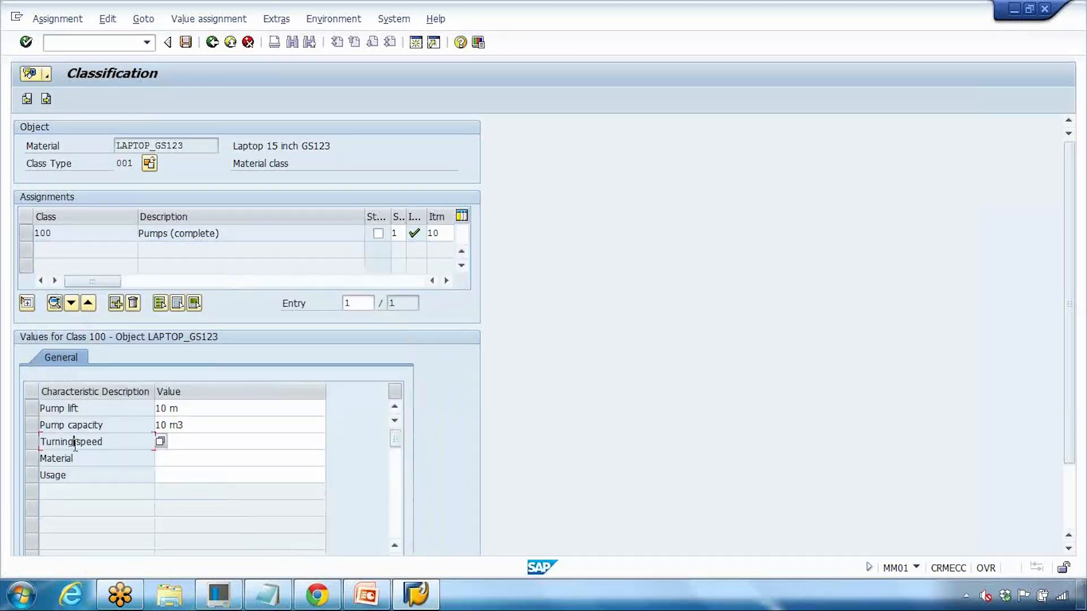
click(332, 442)
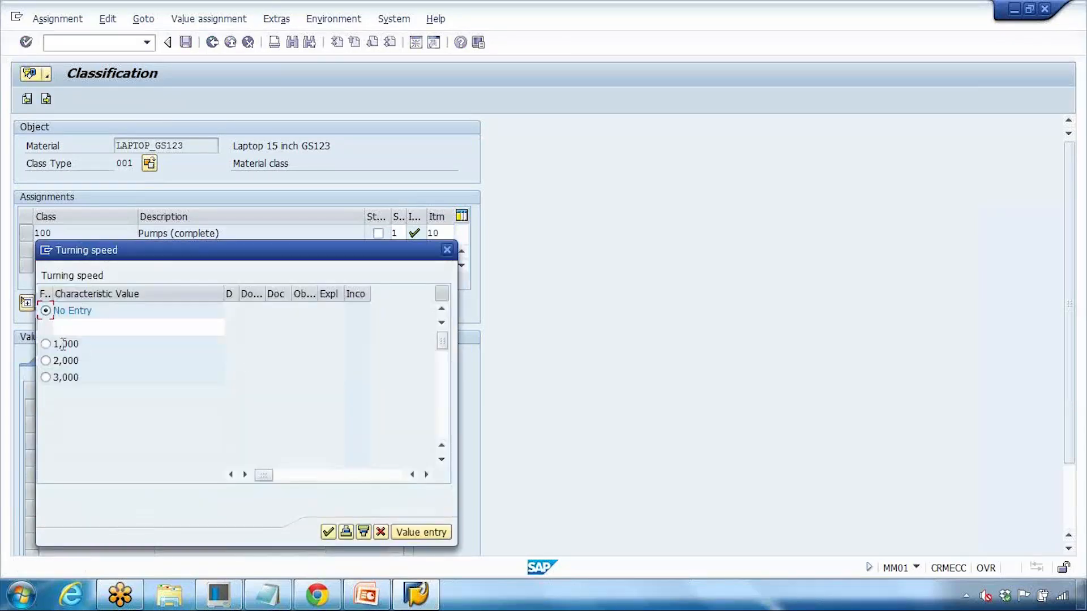
click(46, 361)
click(328, 532)
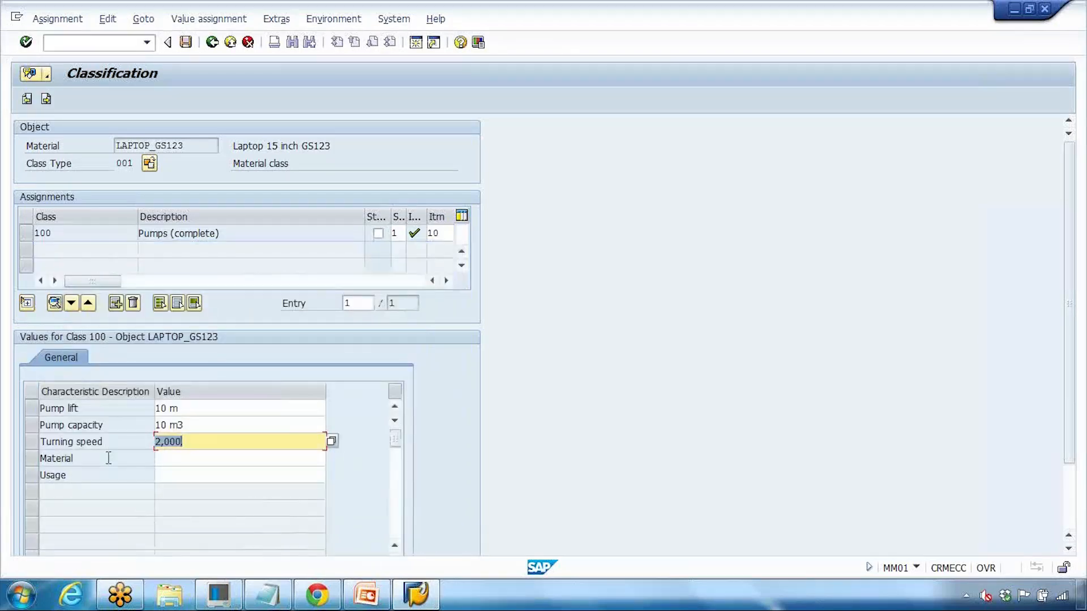
Step: Set Material to GRAUGUSS and Usage to HAUS, keeping class type 001
click(213, 463)
click(333, 459)
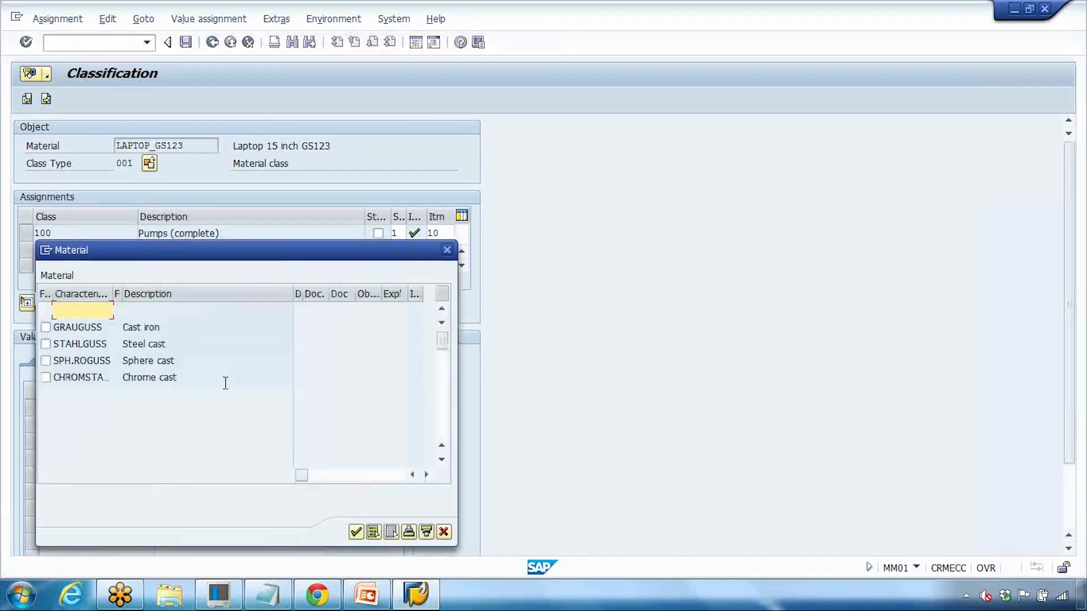
click(46, 328)
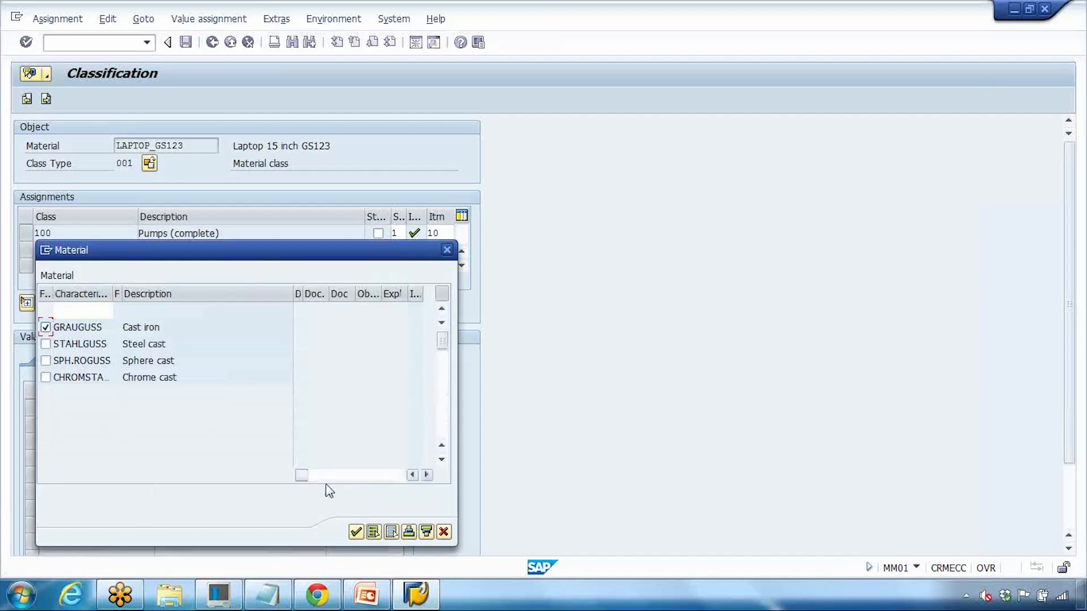
click(356, 532)
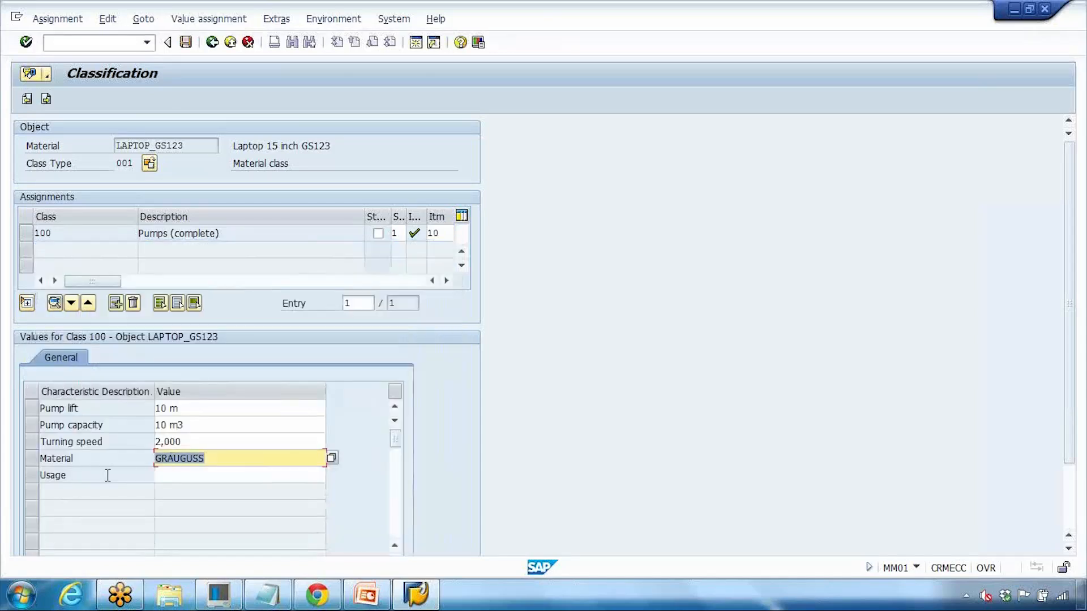
click(197, 475)
key(F4)
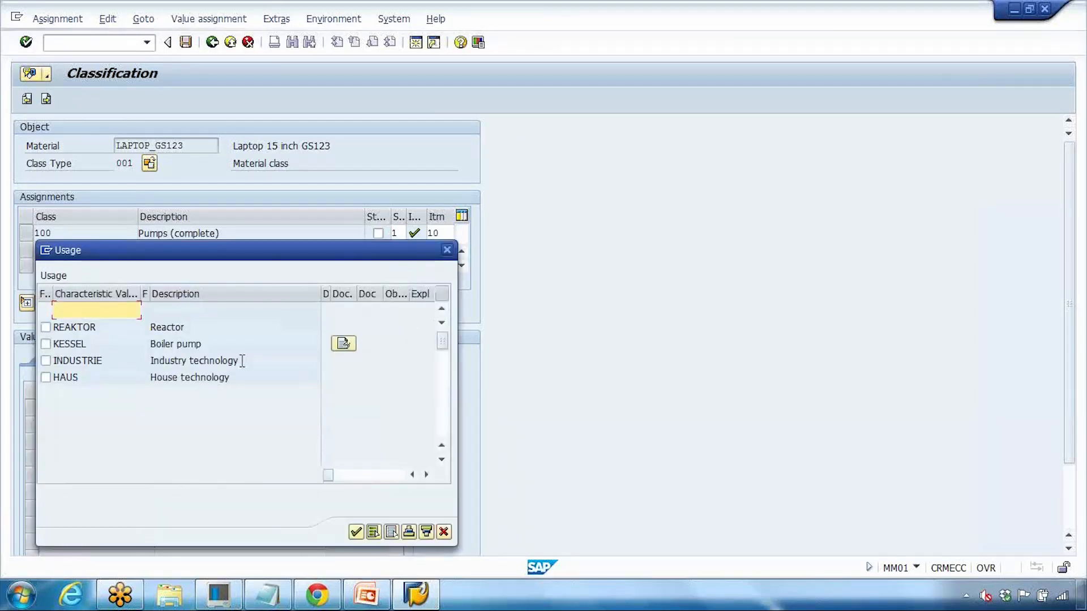
click(46, 377)
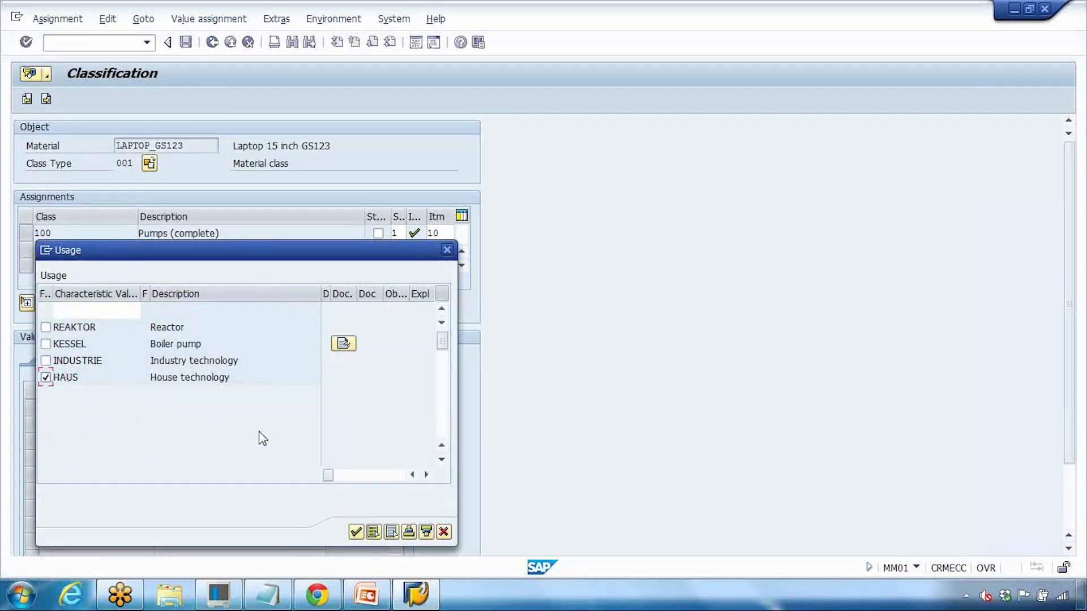
click(355, 531)
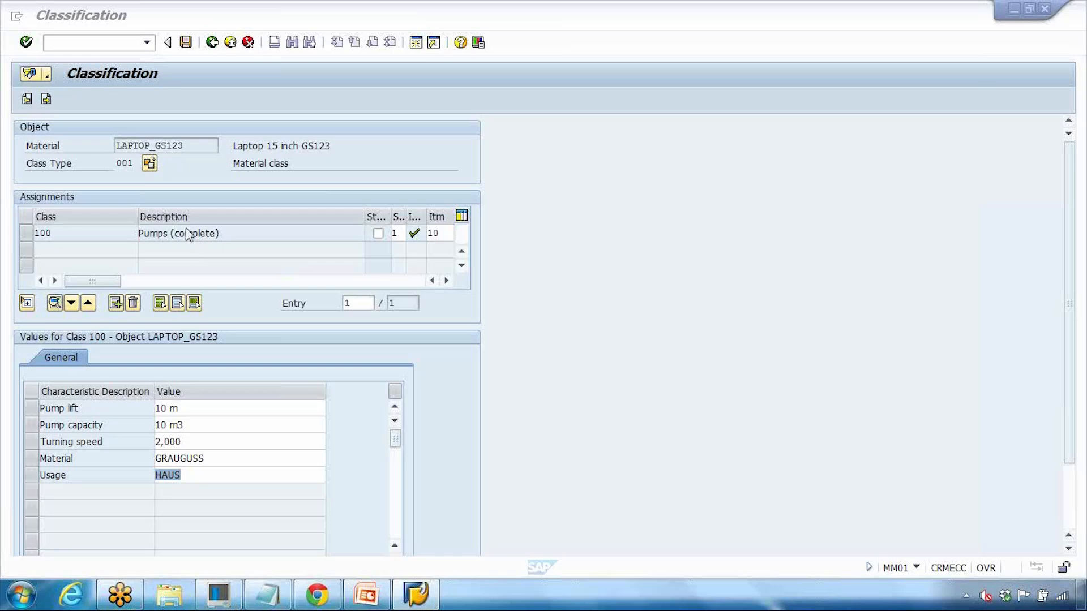
click(150, 164)
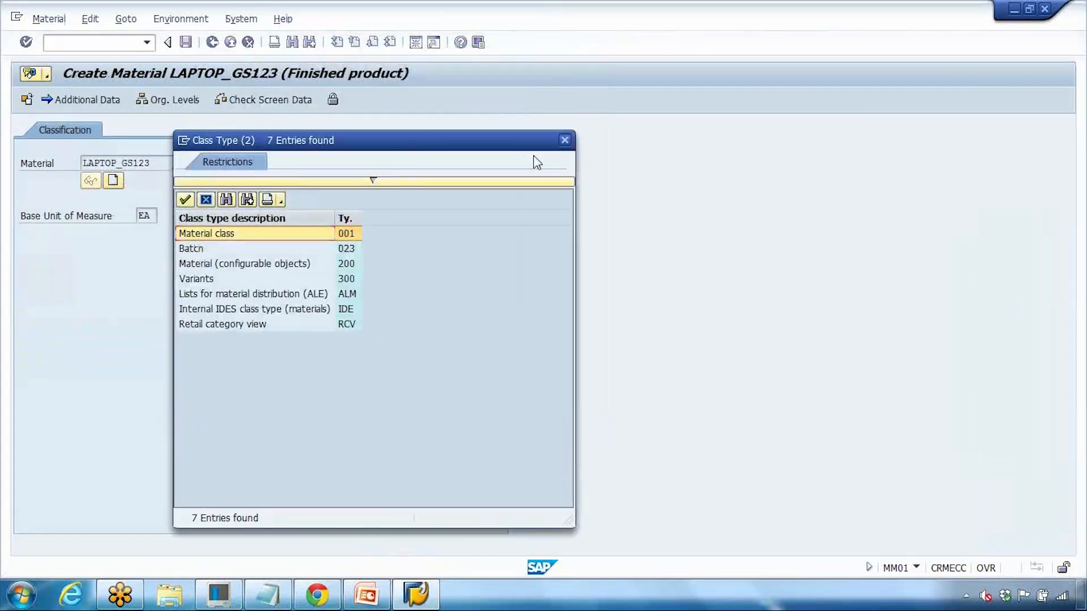
double_click(263, 265)
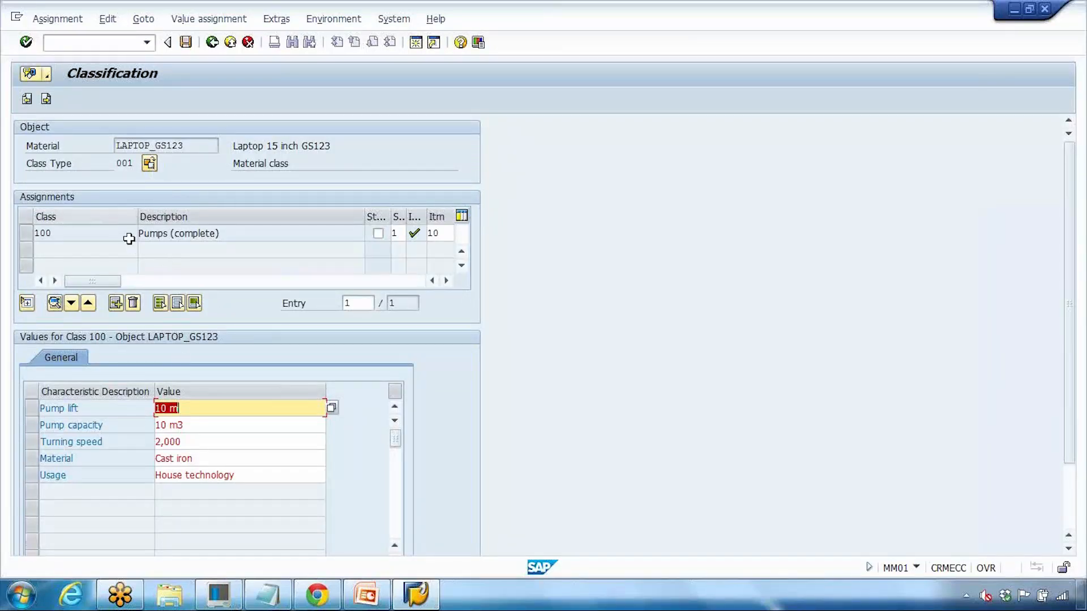
Step: Add a second assignment row and pick class COIL from the unfiltered class search
click(116, 303)
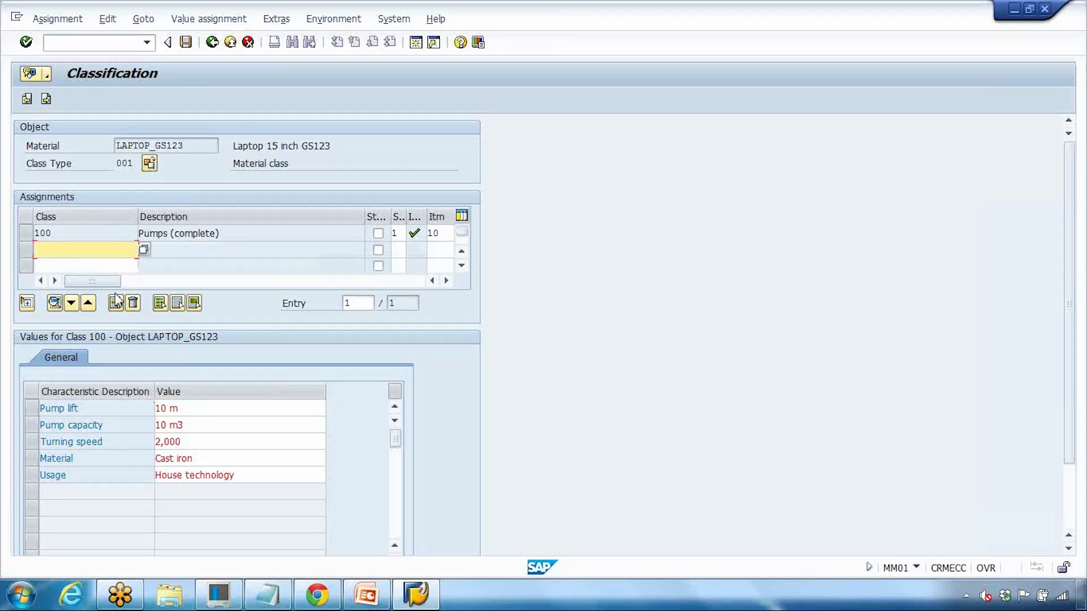
key(F4)
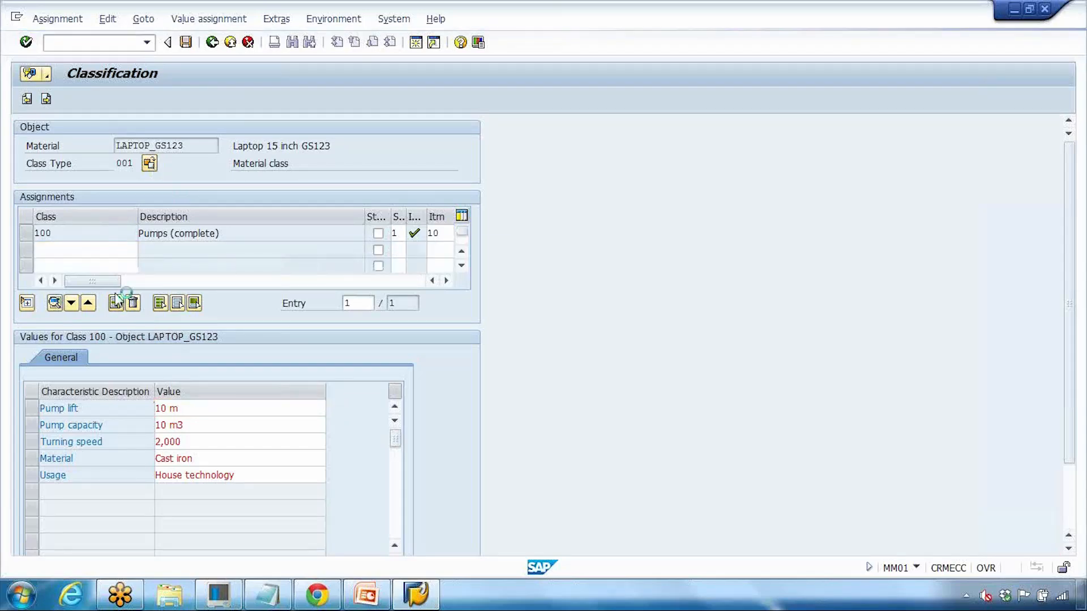
drag(222, 249, 278, 130)
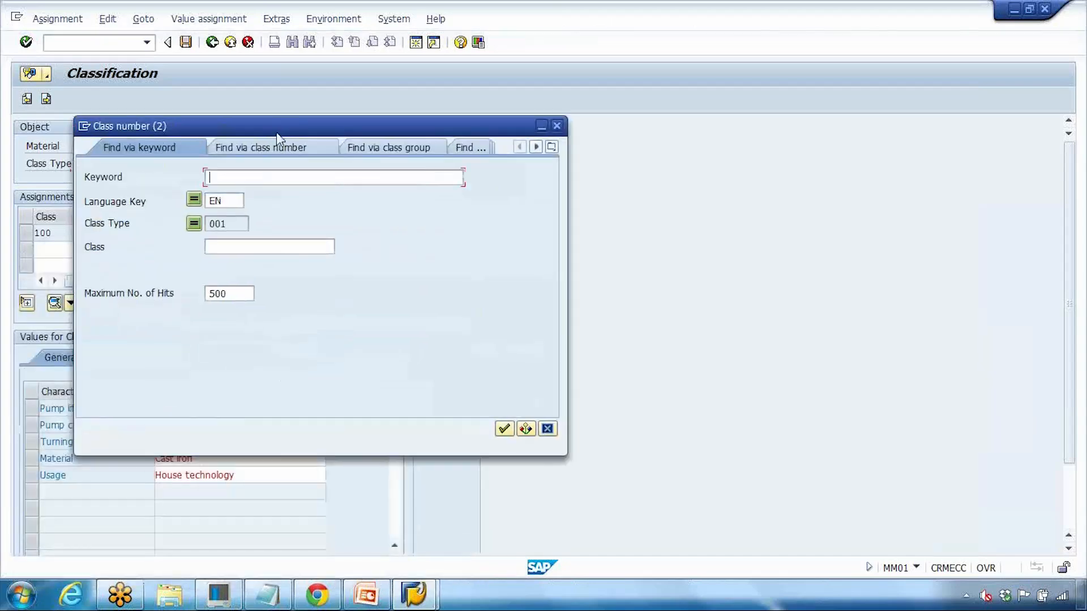
click(502, 431)
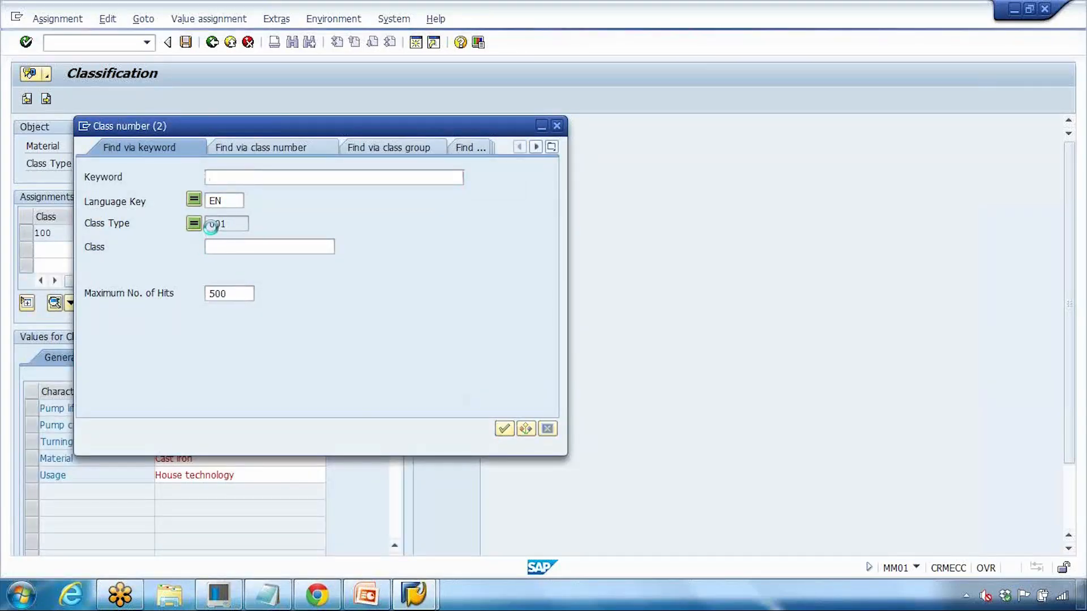
scroll(210, 227, down, 20)
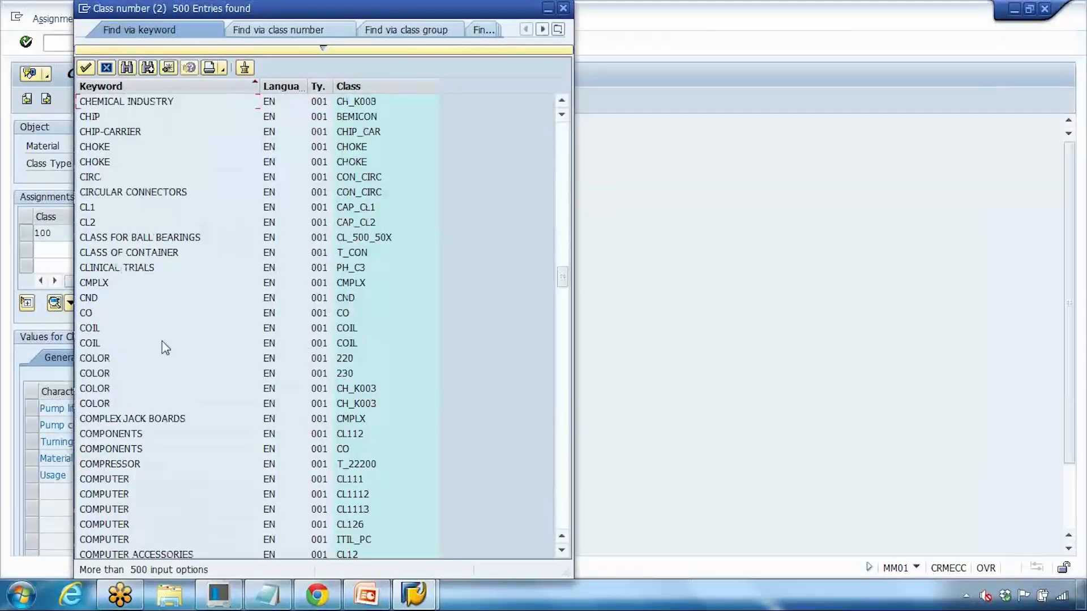
double_click(151, 329)
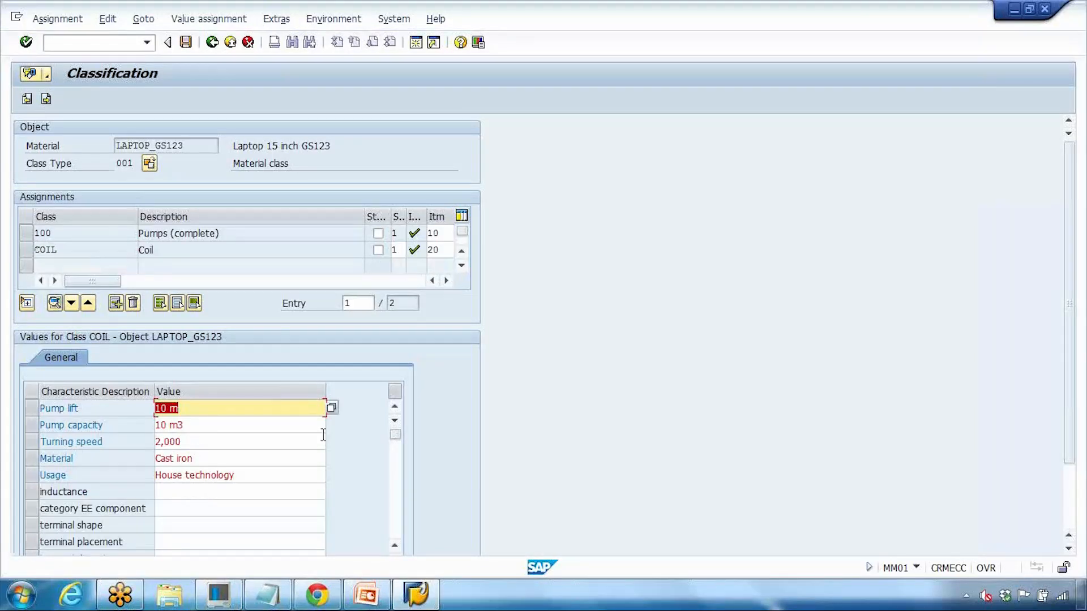
Step: Display COIL's characteristics and look up inductance values without choosing one
click(205, 495)
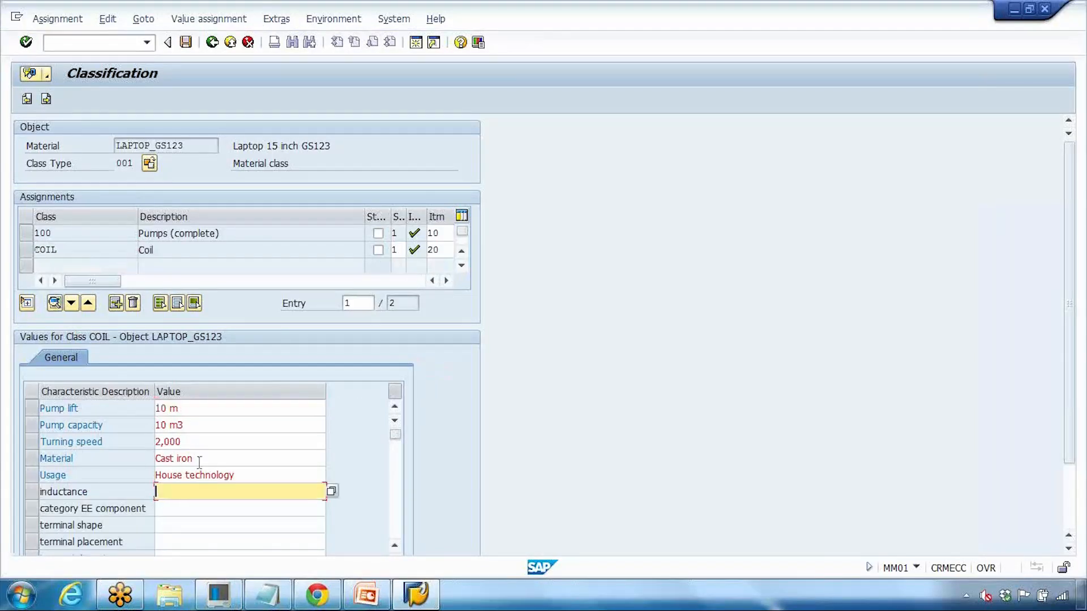
double_click(80, 250)
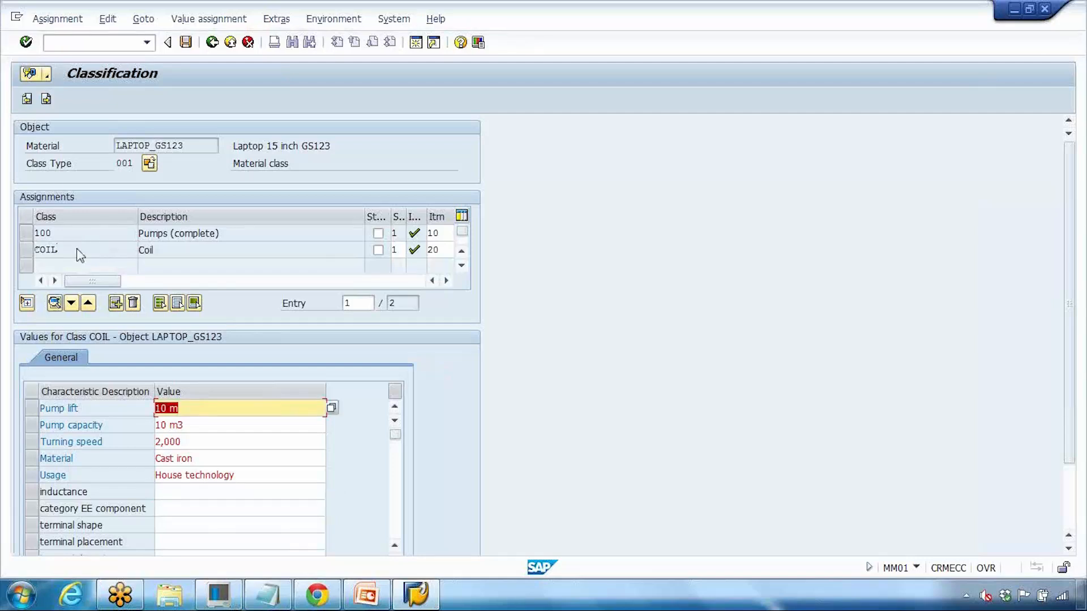
click(196, 492)
scroll(195, 491, down, 1)
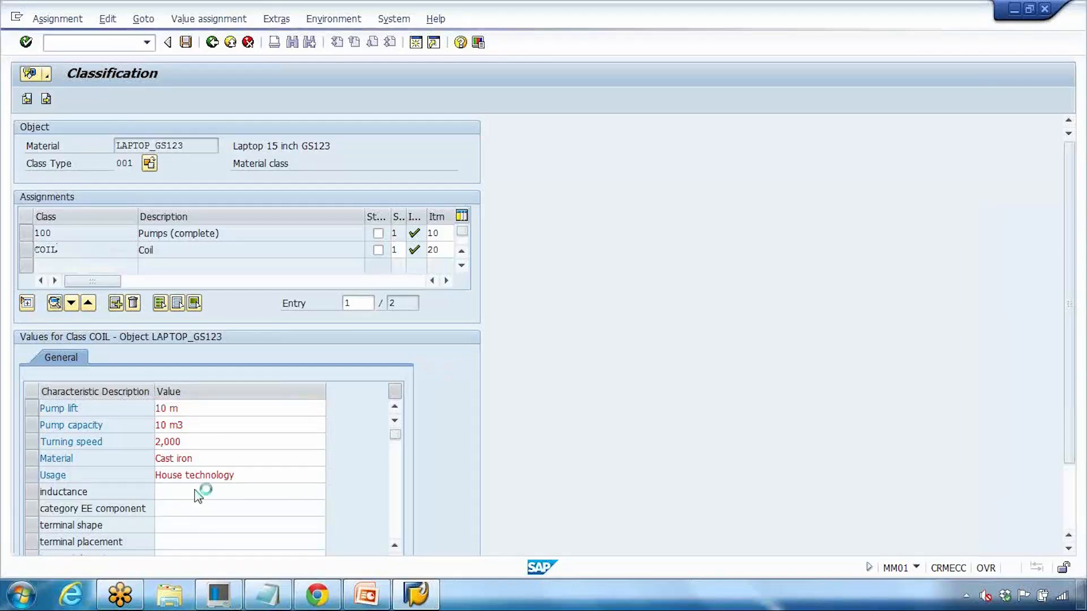
scroll(195, 490, up, 1)
scroll(194, 489, down, 1)
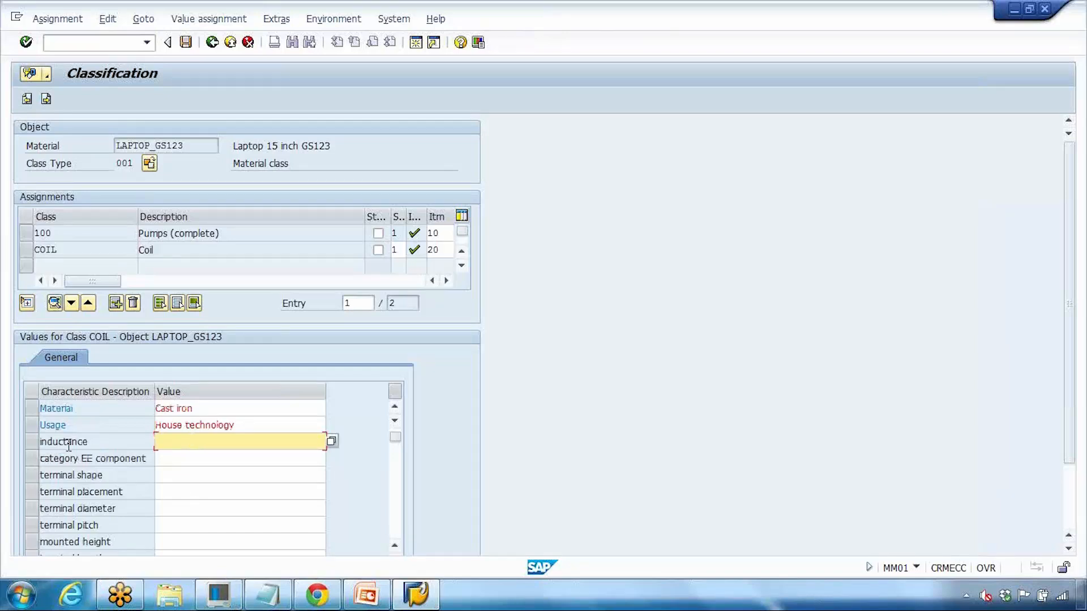
click(331, 441)
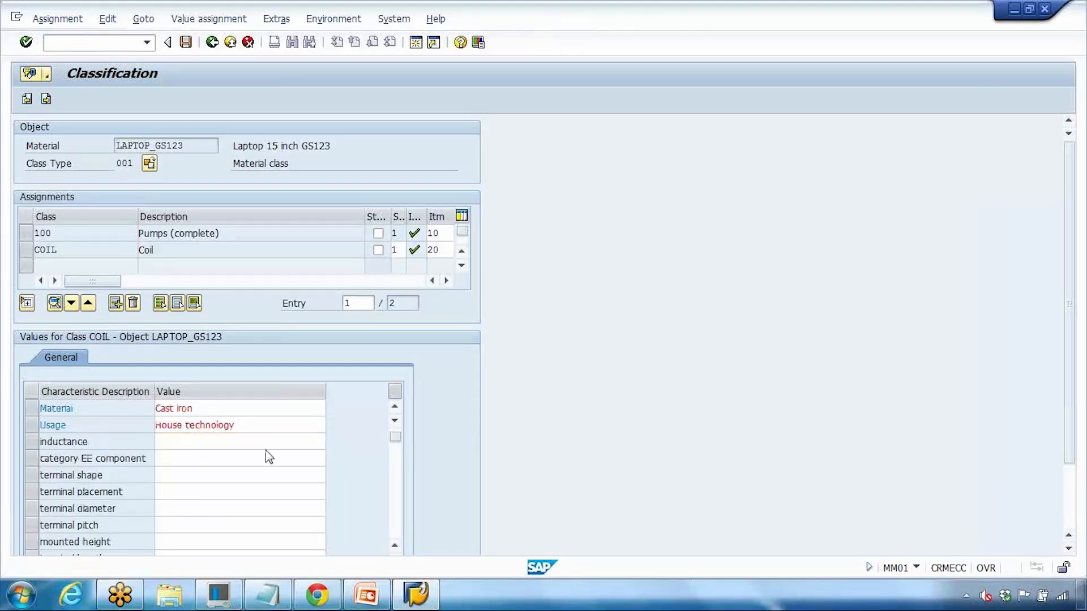
click(444, 532)
Step: Set terminal shape FLT and terminal placement QIL, then save the material
click(192, 474)
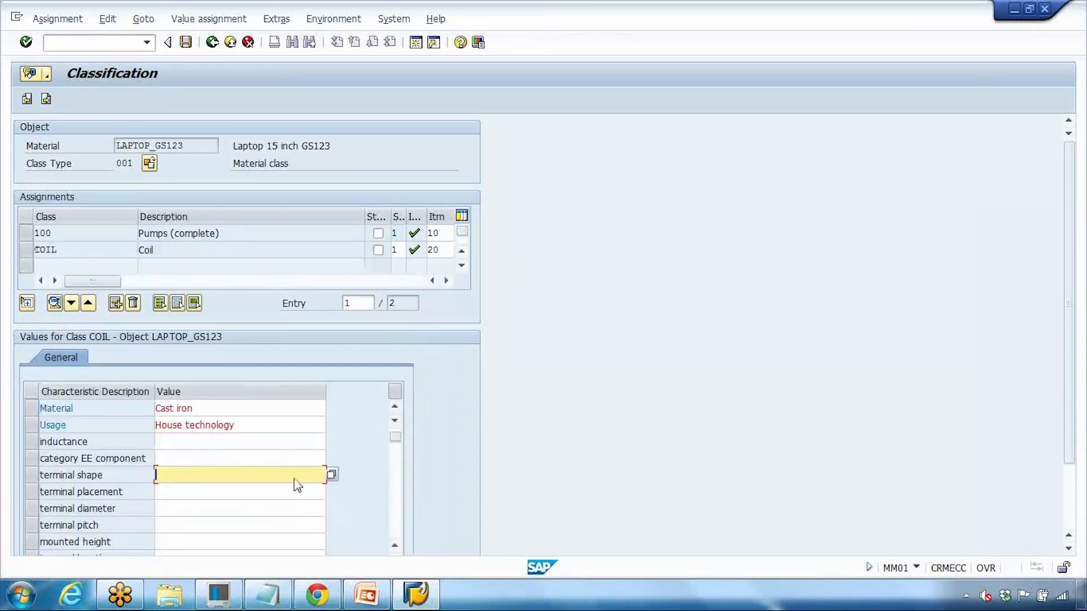
click(332, 475)
click(45, 327)
click(391, 533)
click(249, 492)
key(F4)
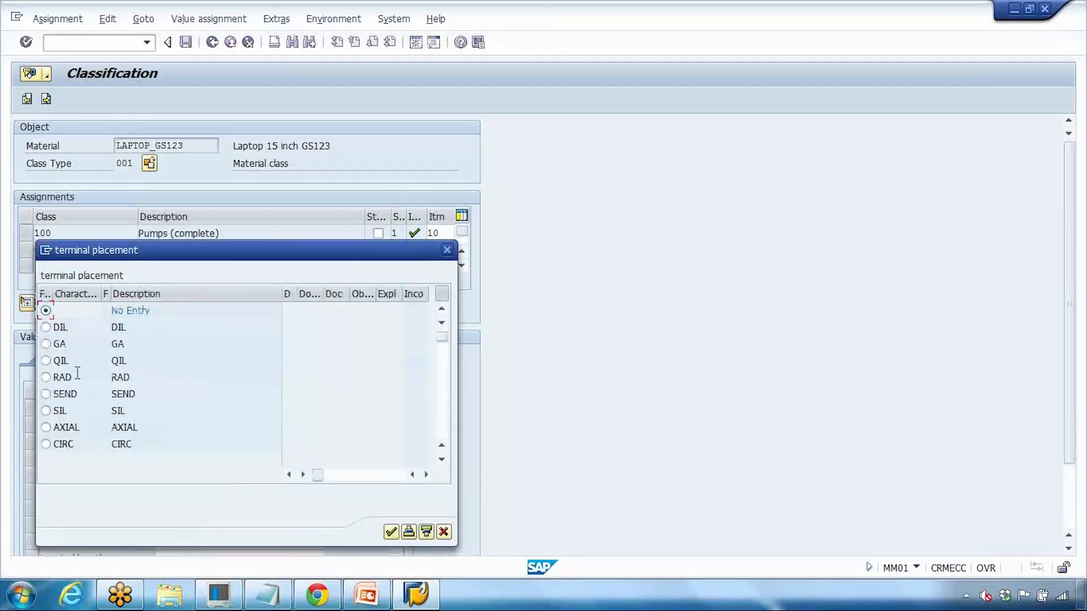
click(59, 366)
click(390, 532)
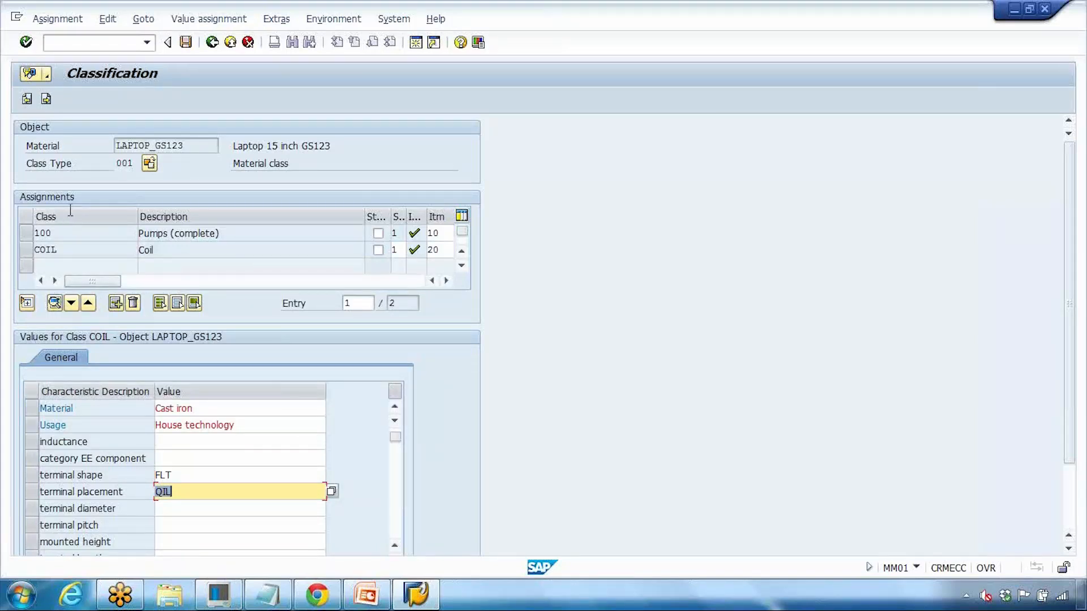
click(185, 42)
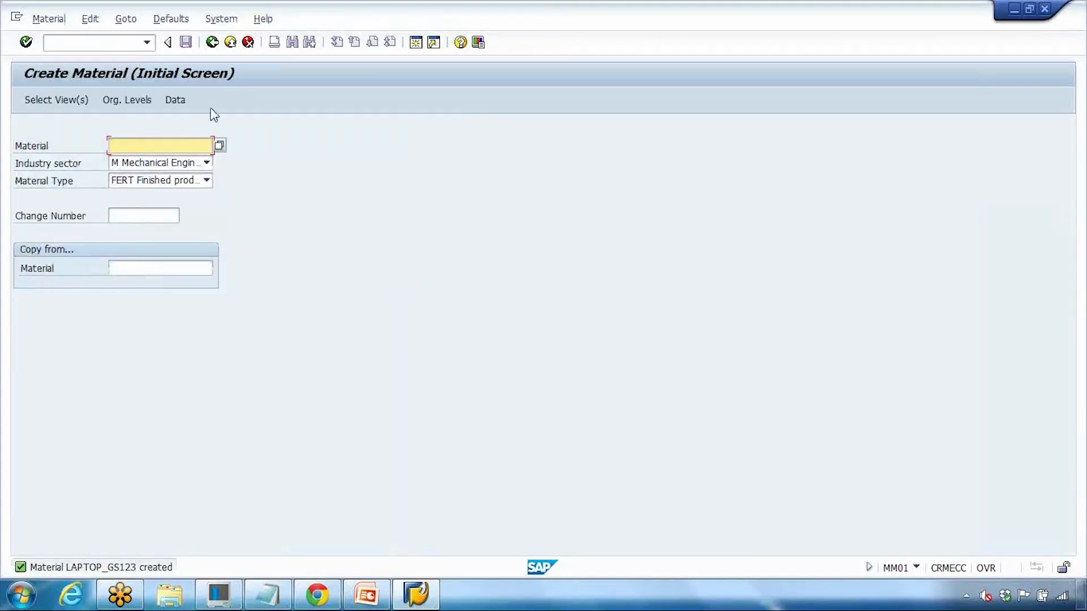
Step: Open LAPTOP_GS123 in MM02 with only the Classification view
click(78, 47)
text(/nmm02)
key(Return)
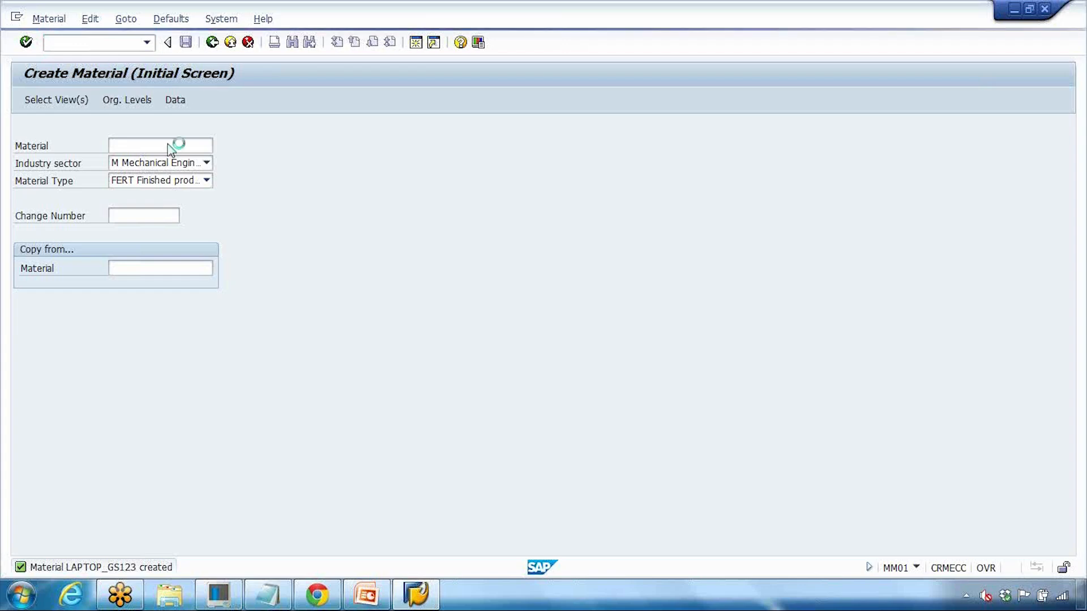
key(Return)
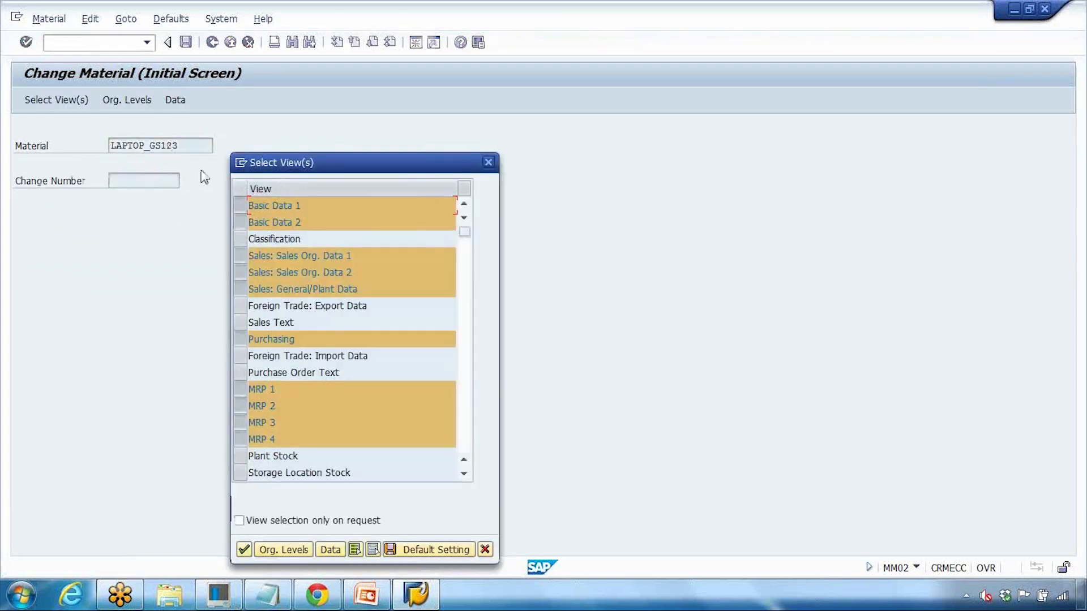
click(373, 550)
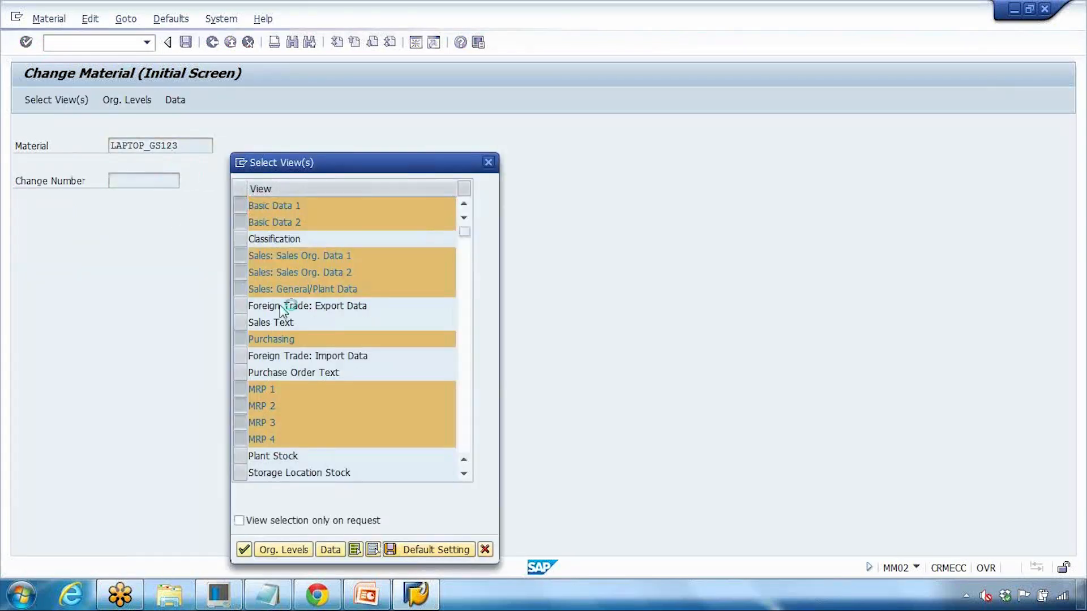
click(244, 238)
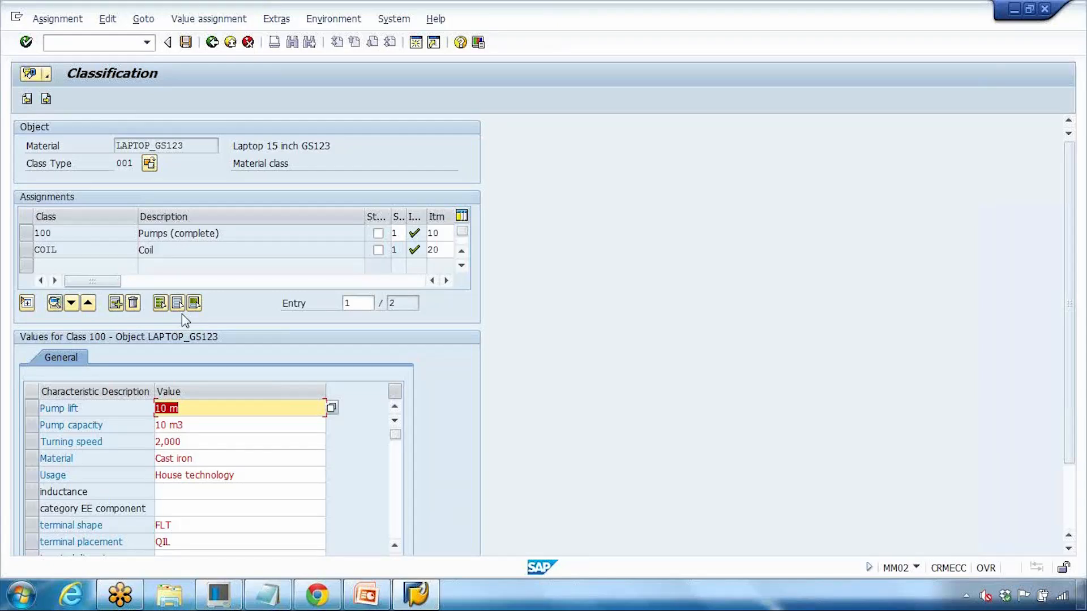
Step: Delete the COIL class assignment, confirm it, and save
click(24, 249)
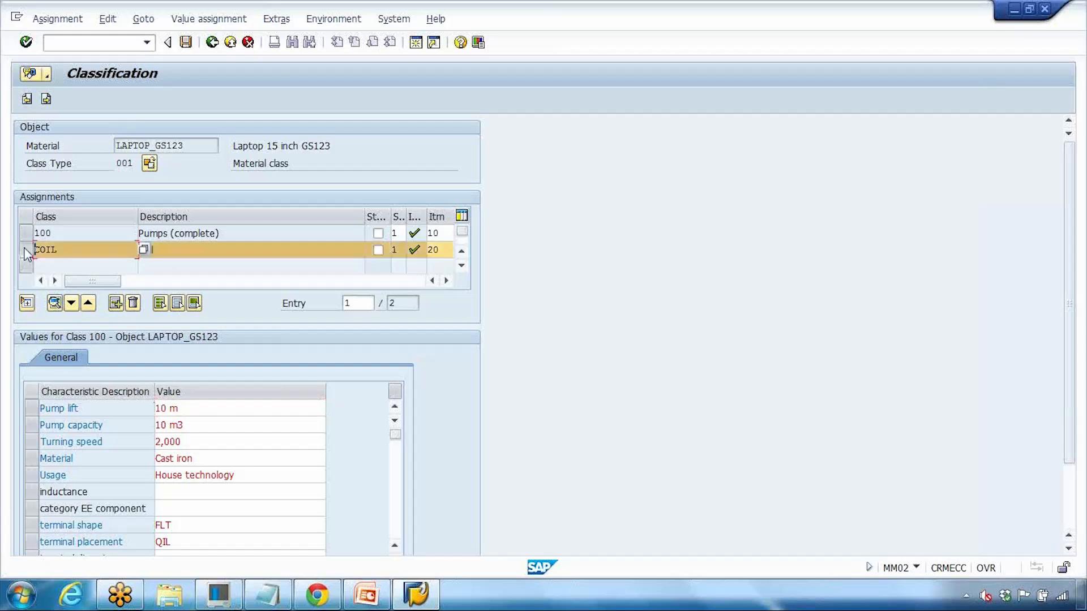
click(134, 304)
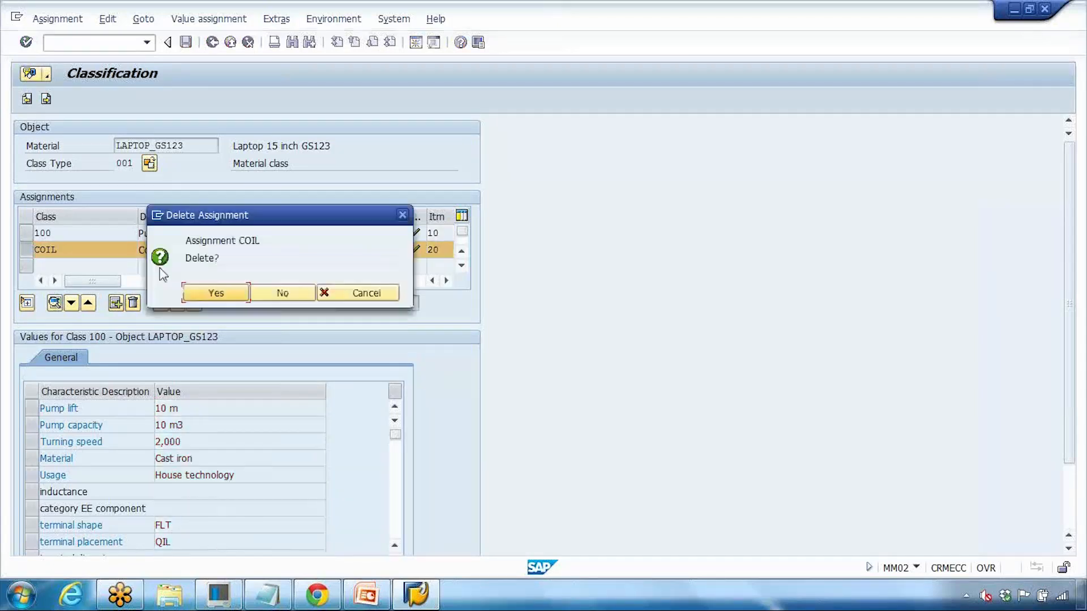
click(218, 294)
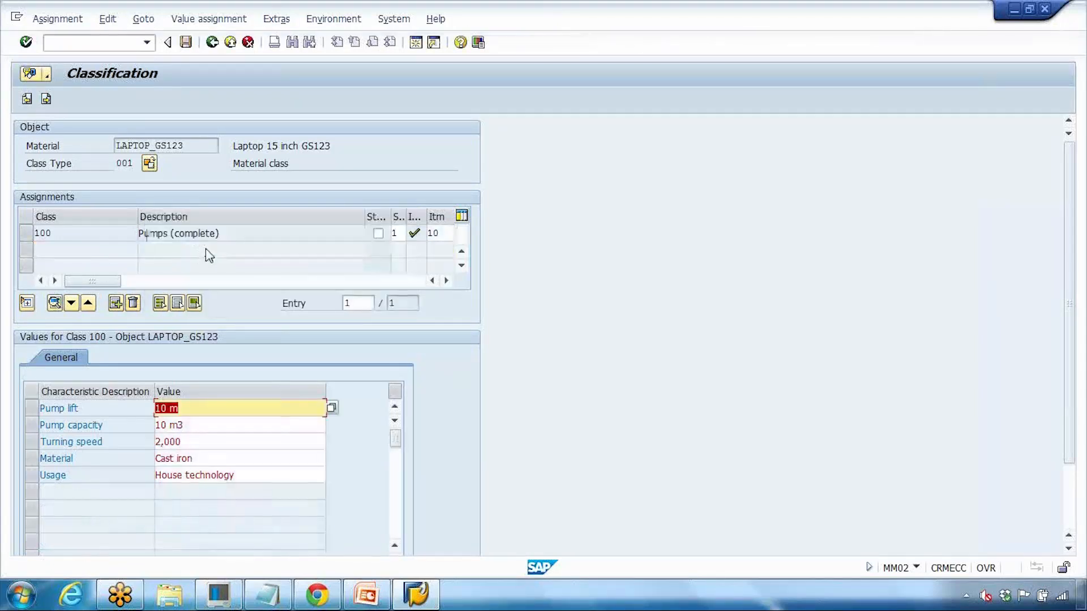
click(185, 42)
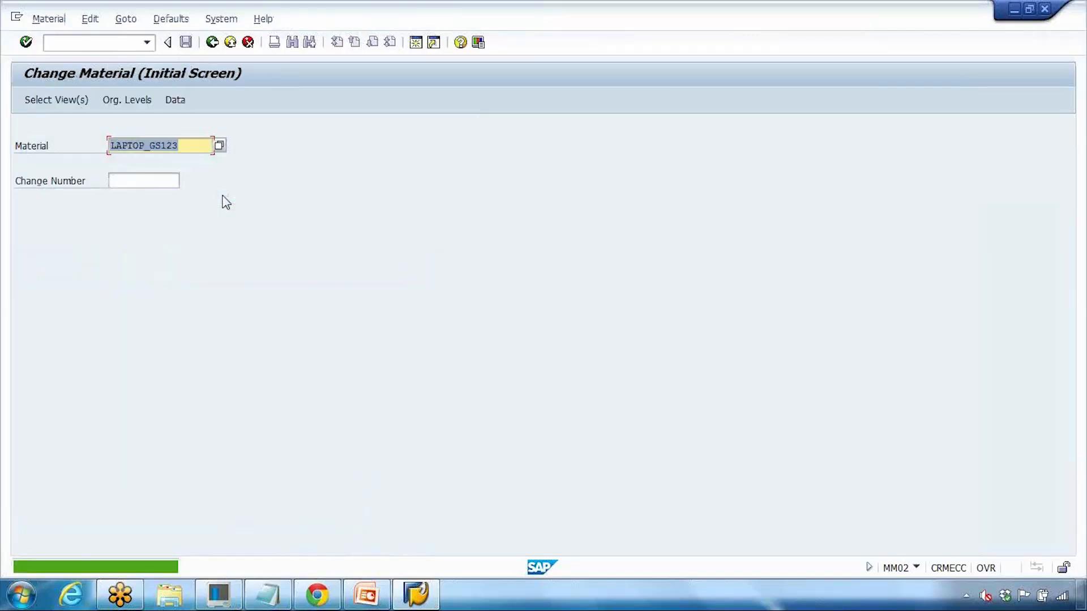
Step: Reopen LAPTOP_GS123's Classification view and mark the remaining class 100 assignment
key(Return)
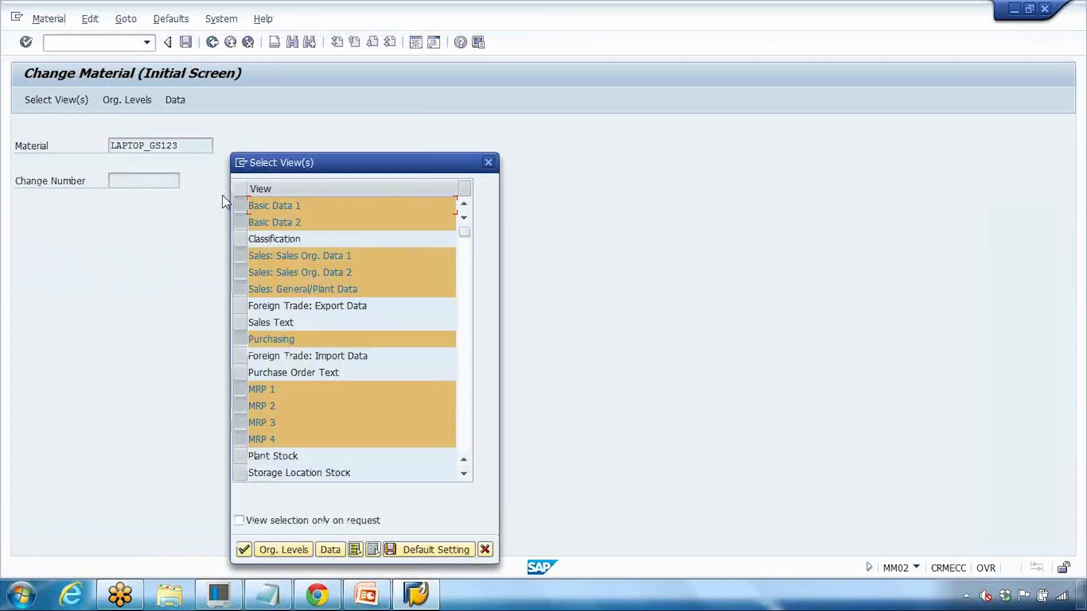
key(Return)
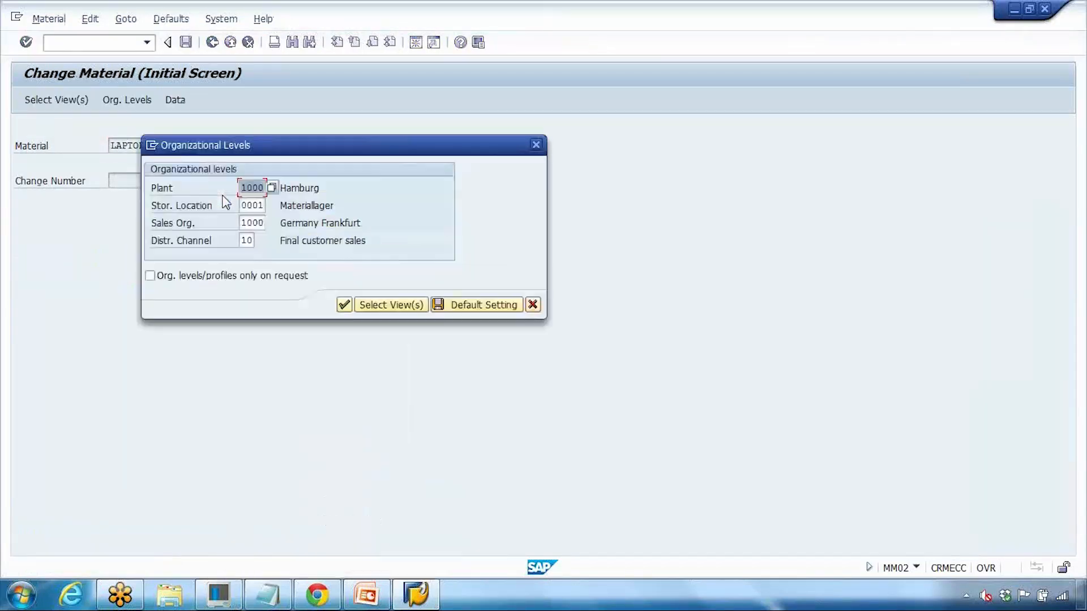
click(535, 145)
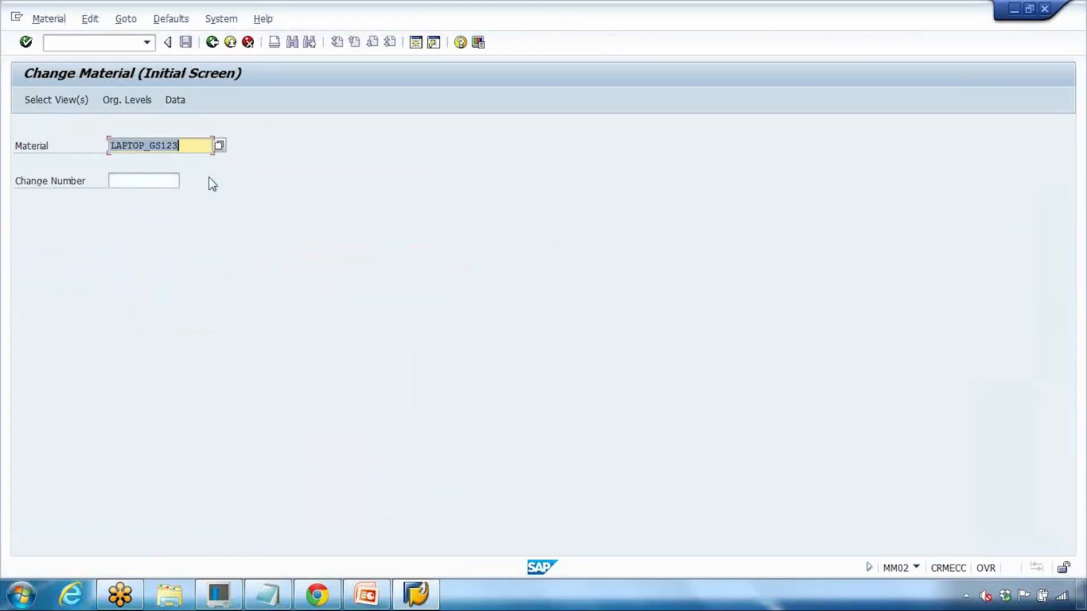
key(Return)
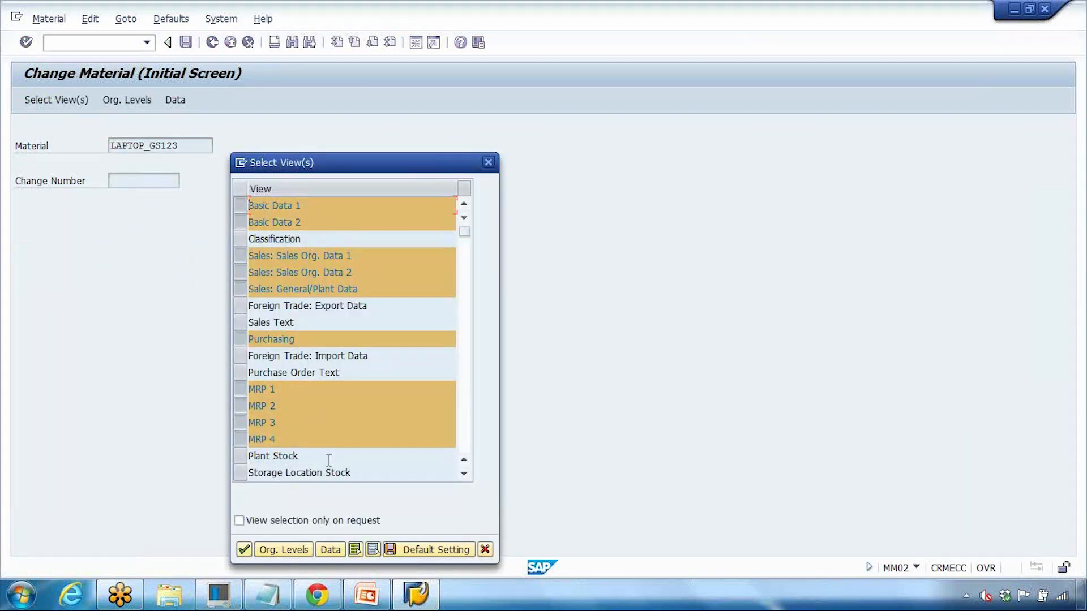
click(373, 549)
click(244, 240)
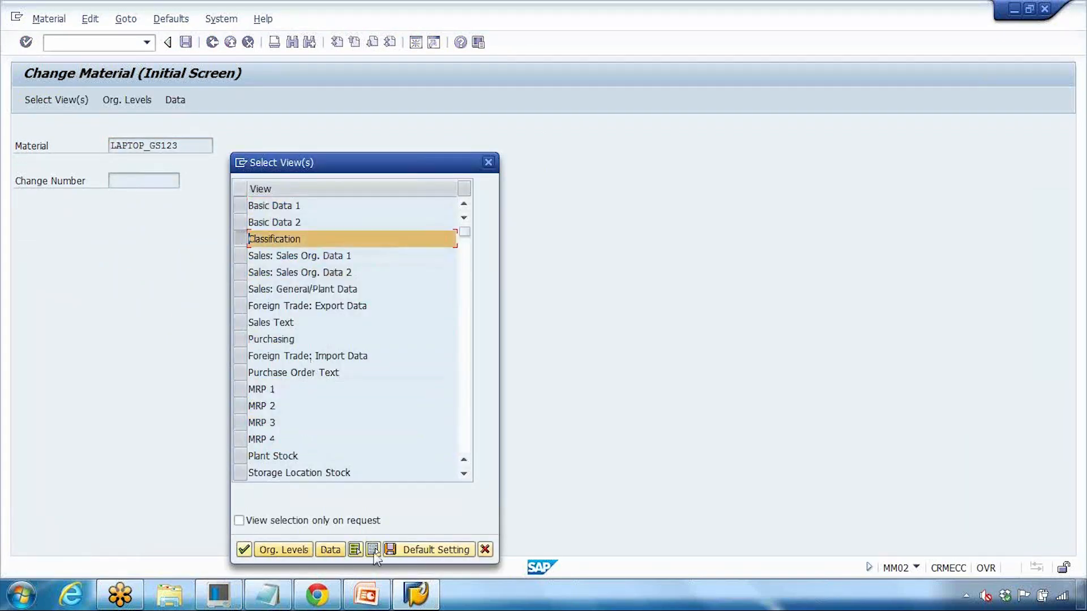
click(243, 550)
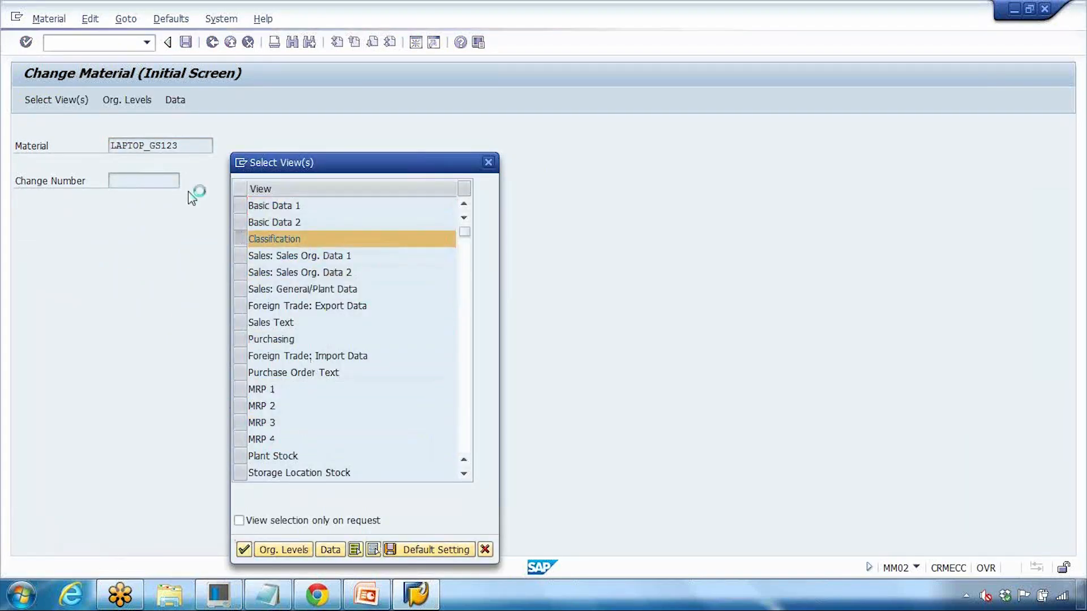
drag(75, 233, 20, 237)
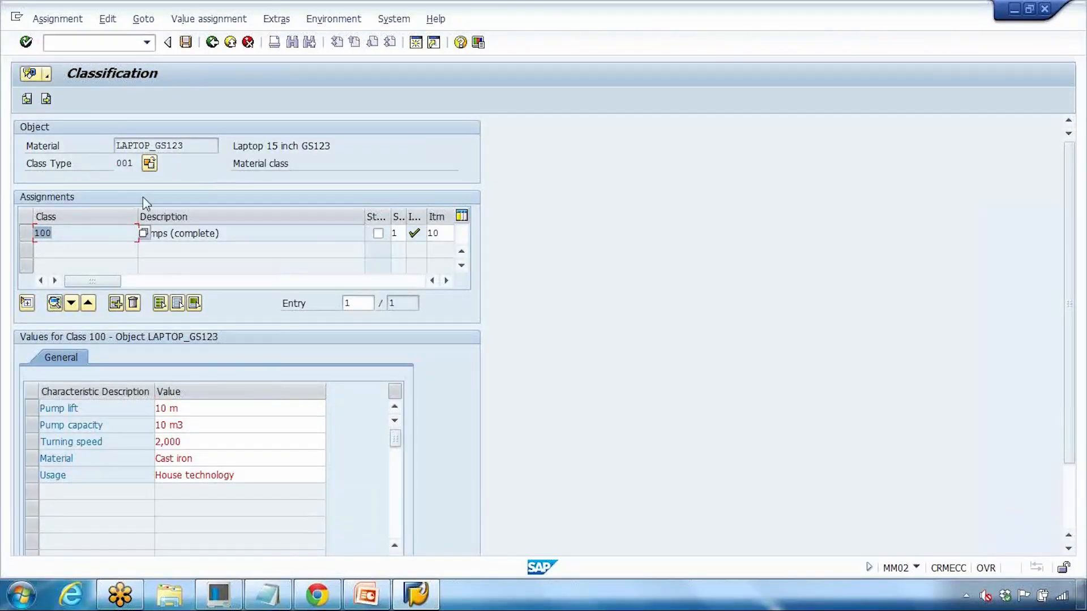
Step: Navigate the presentation to slide 16, 'Classification of Materials Master'
click(377, 601)
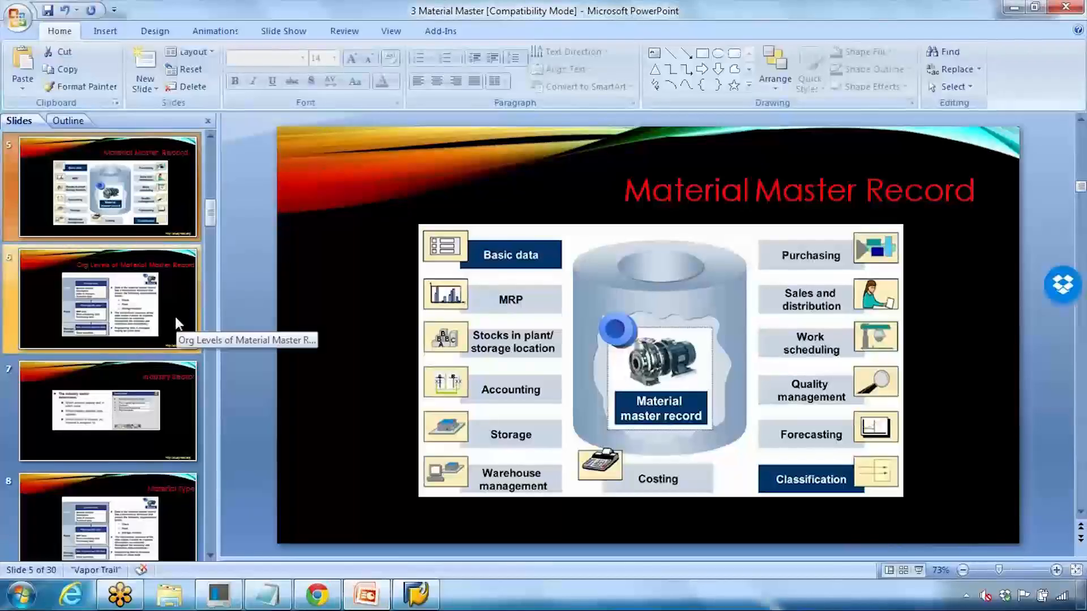
scroll(106, 354, down, 10)
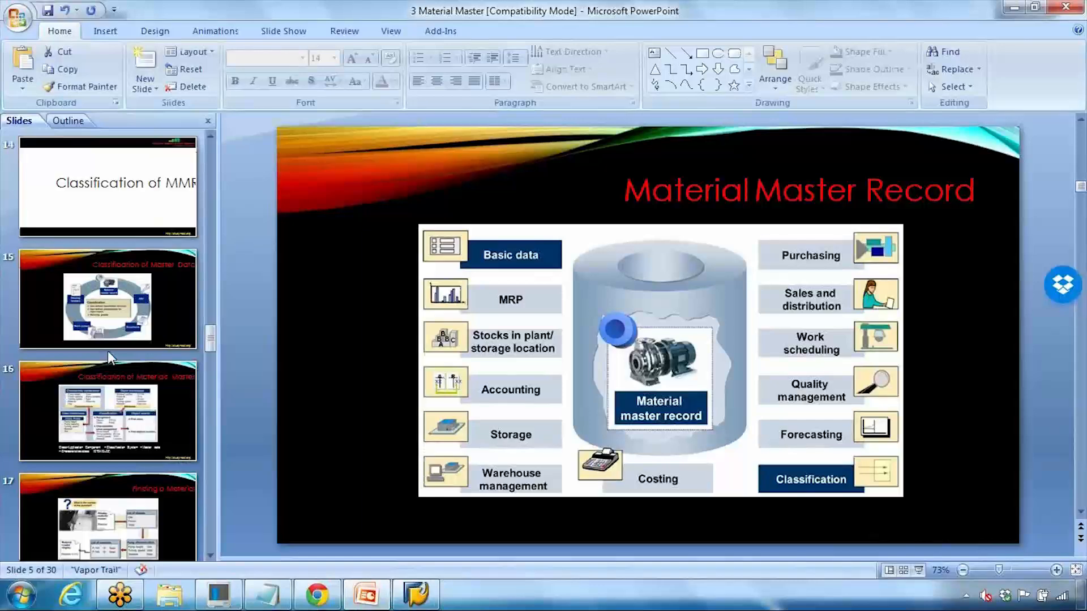
scroll(107, 351, down, 6)
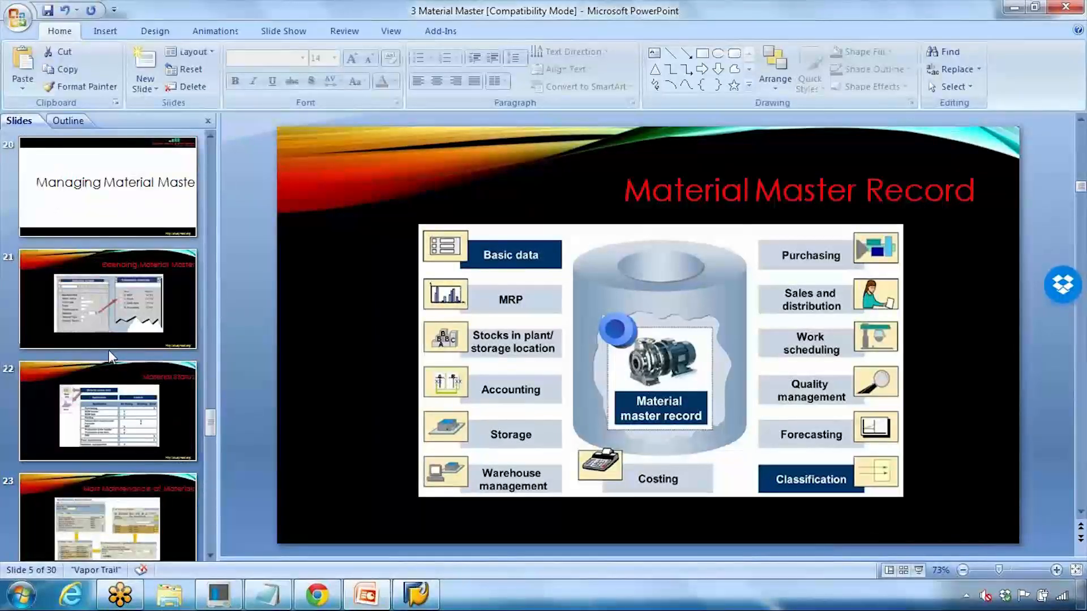
scroll(108, 350, up, 5)
scroll(108, 350, up, 1)
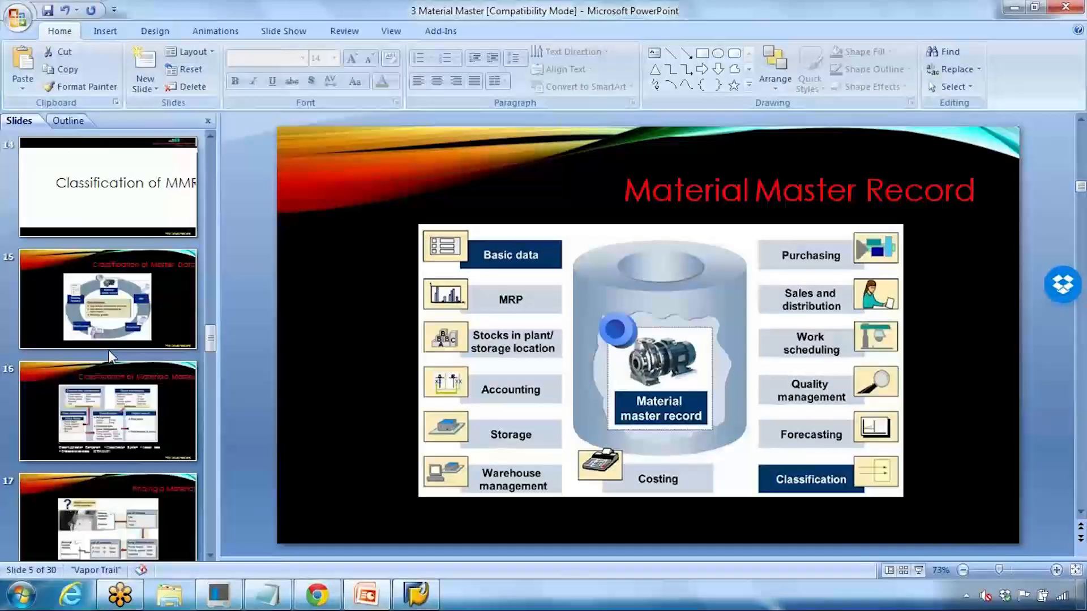
click(146, 305)
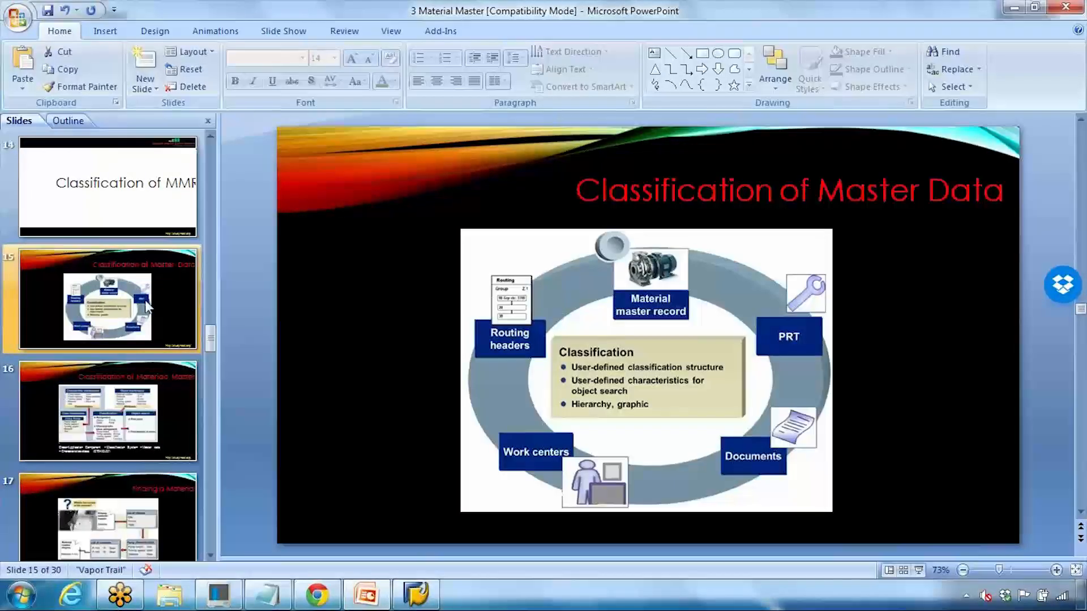
scroll(146, 306, down, 1)
click(146, 317)
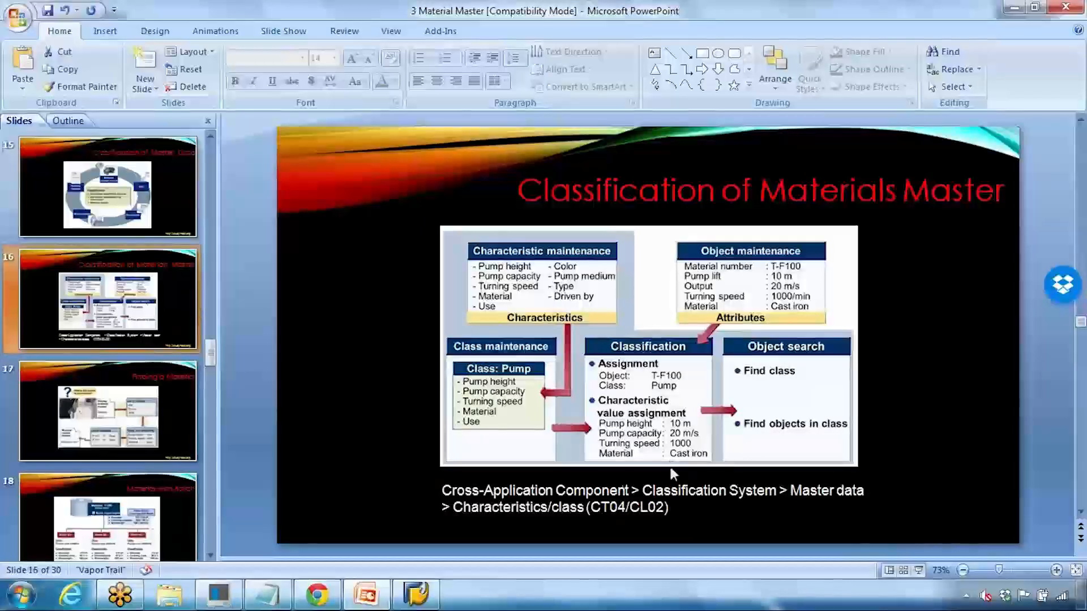
Step: Show slide 16 full screen, then select and deselect its menu-path text
click(919, 569)
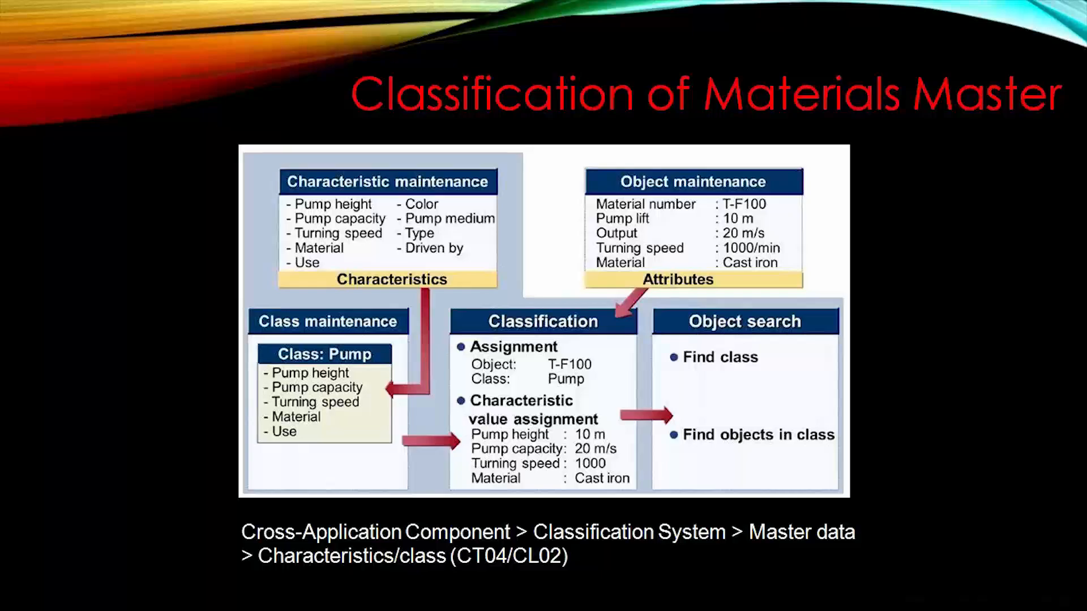
key(Escape)
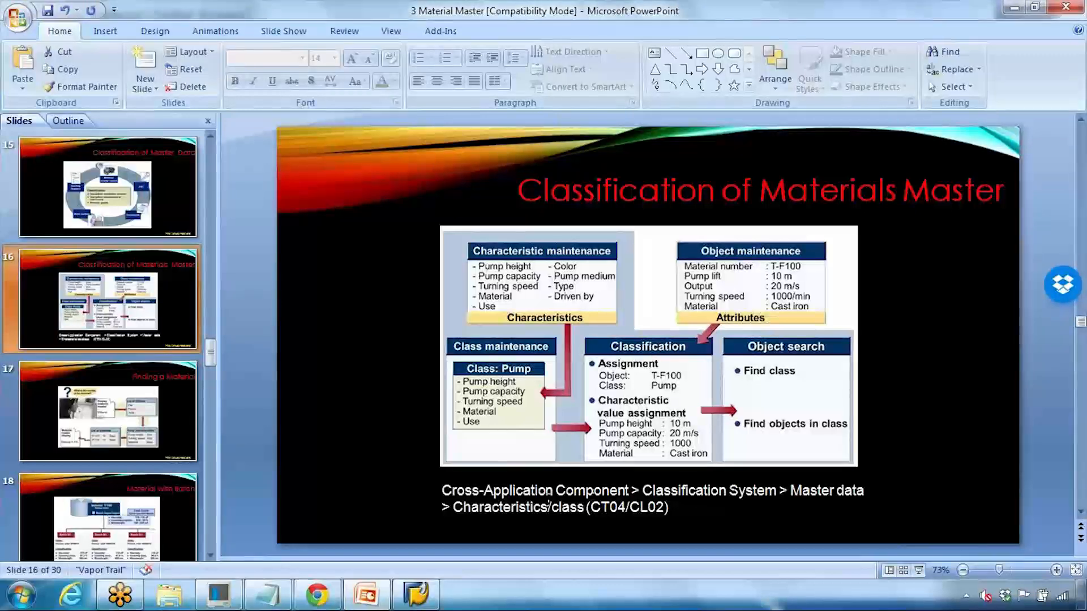
click(443, 485)
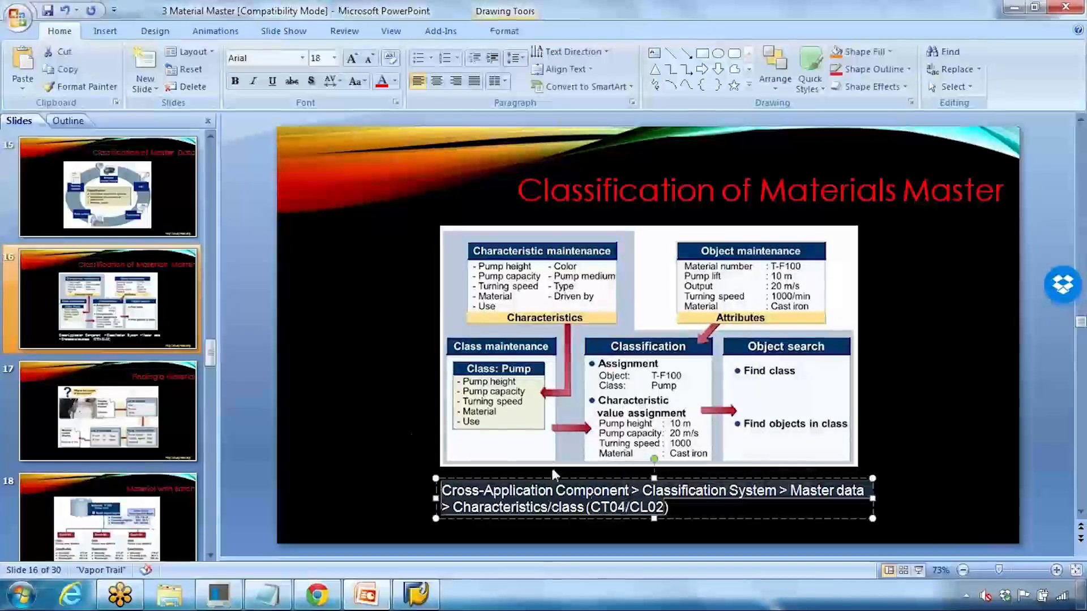
click(395, 433)
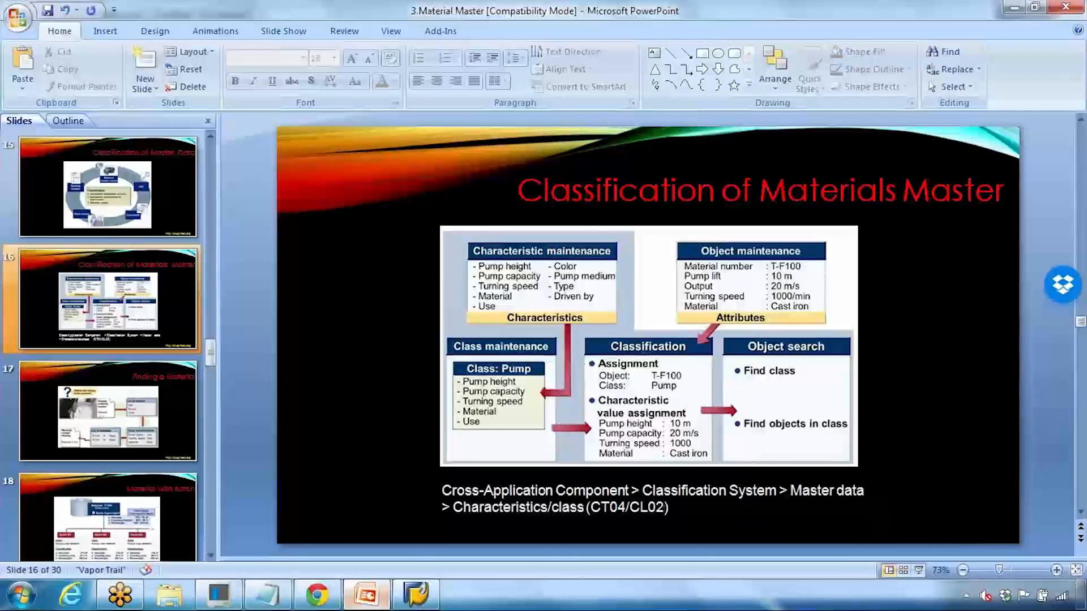
Step: Return to SAP Easy Access, collapse Production, and expand Cross-Application Components
click(416, 594)
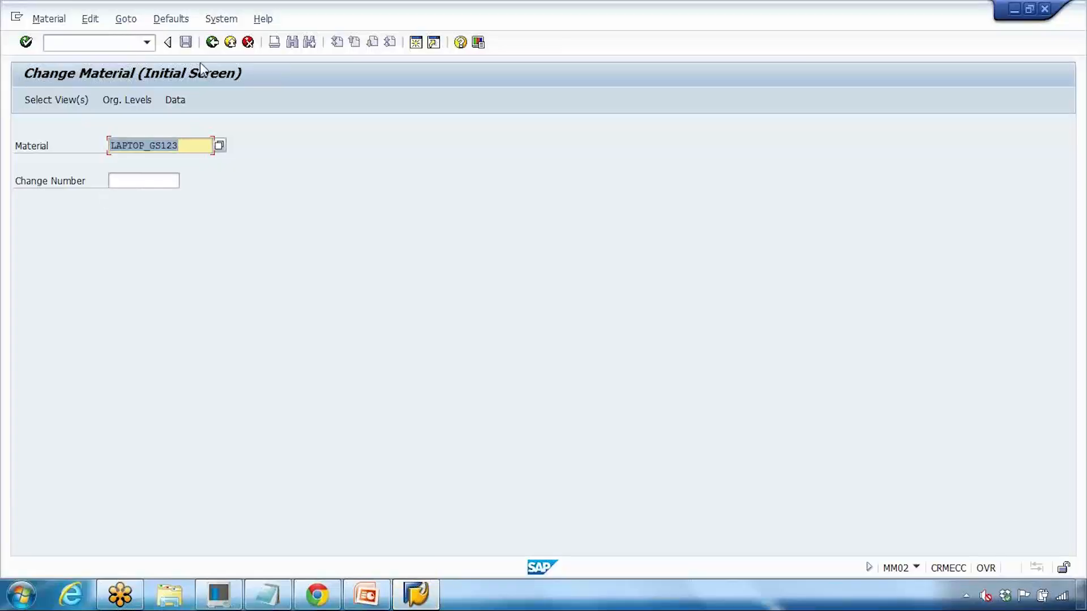
click(212, 43)
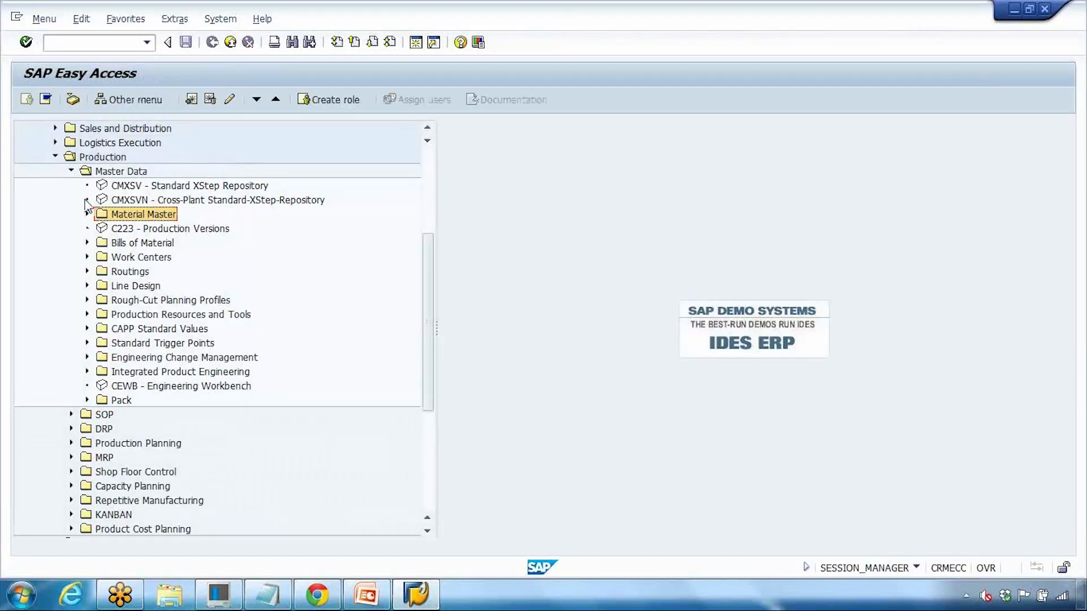
click(70, 171)
click(56, 156)
scroll(46, 328, up, 1)
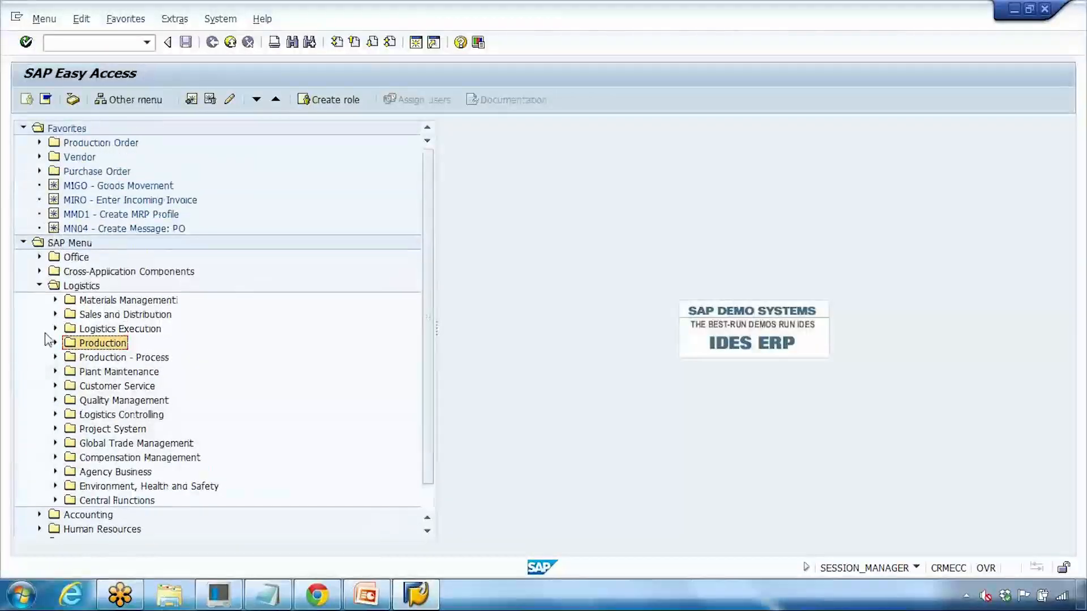
click(40, 272)
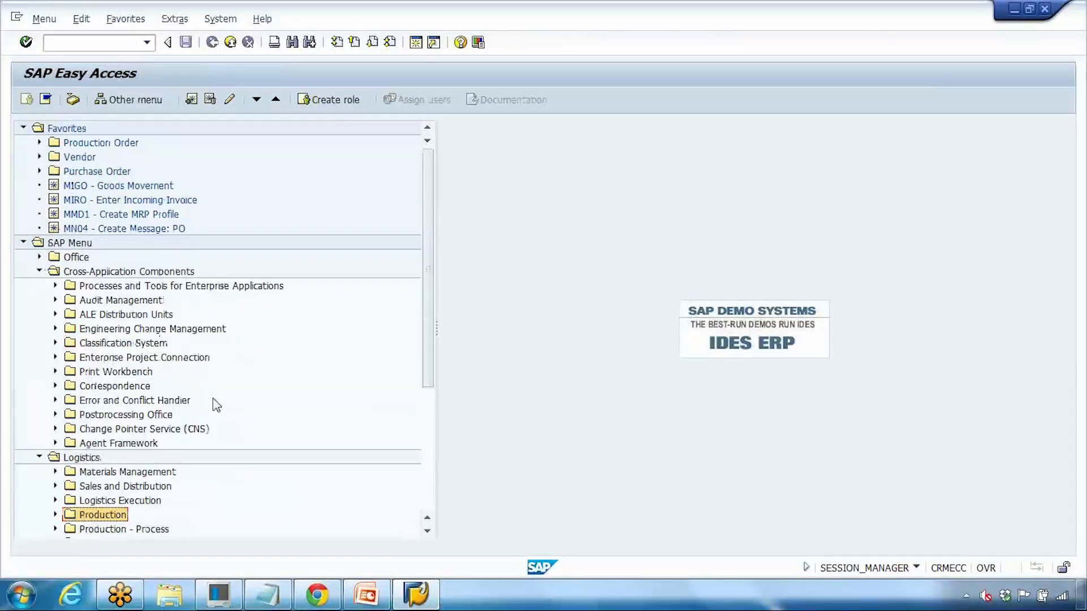
Step: Expand Classification System > Master Data, select the characteristics transaction, then bring Notepad forward
click(362, 594)
click(362, 594)
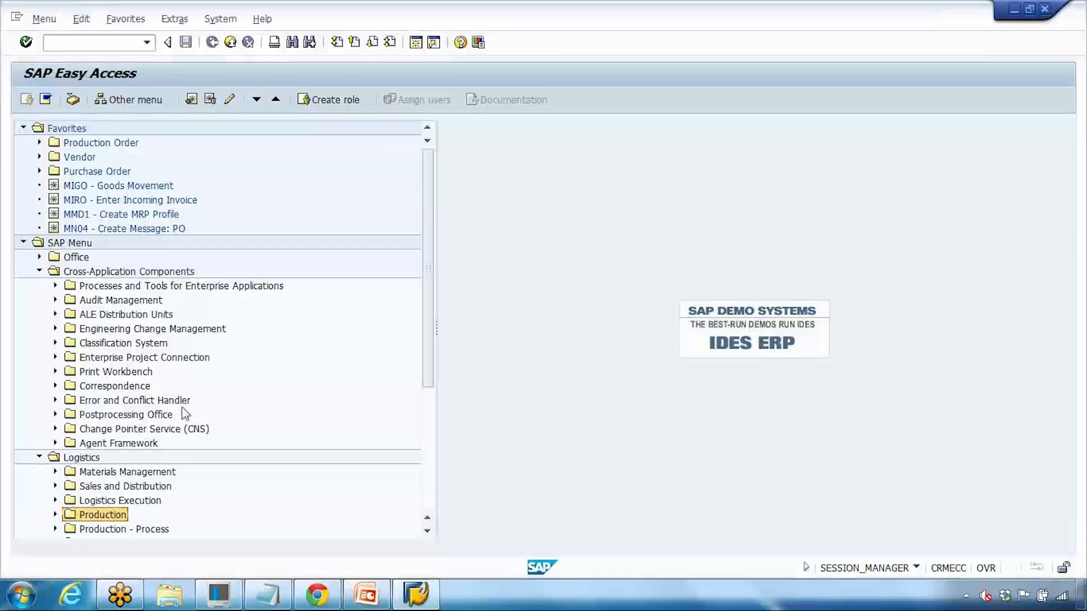
click(55, 343)
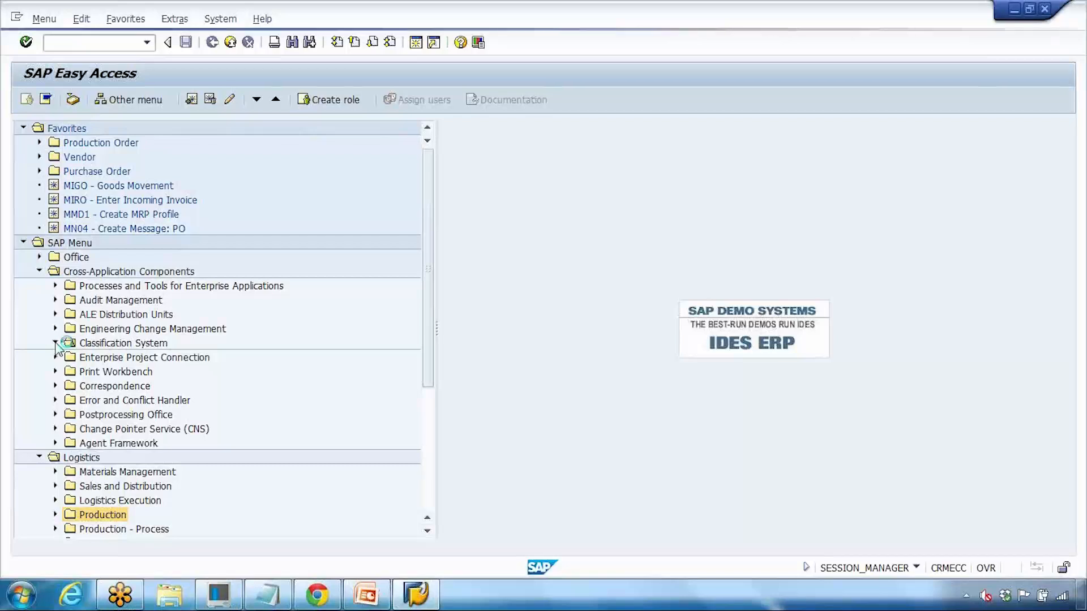
click(71, 357)
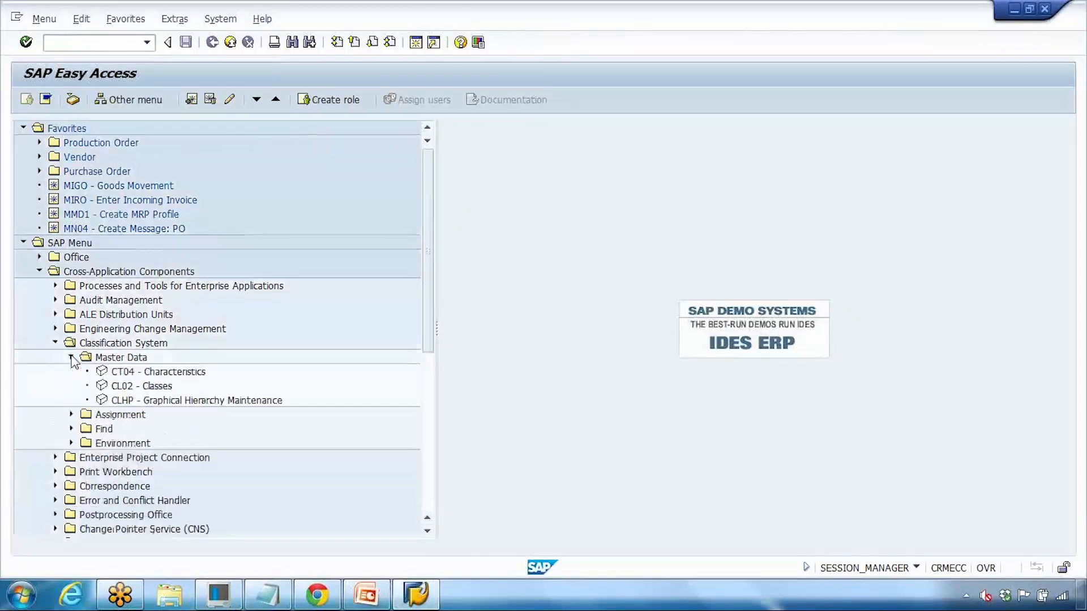
click(173, 374)
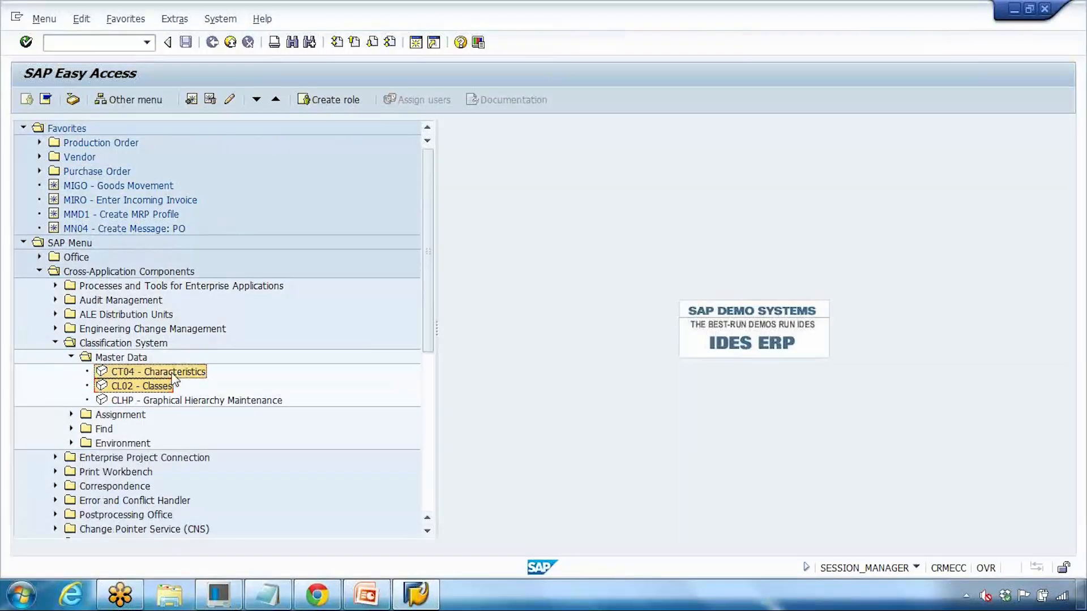
click(278, 597)
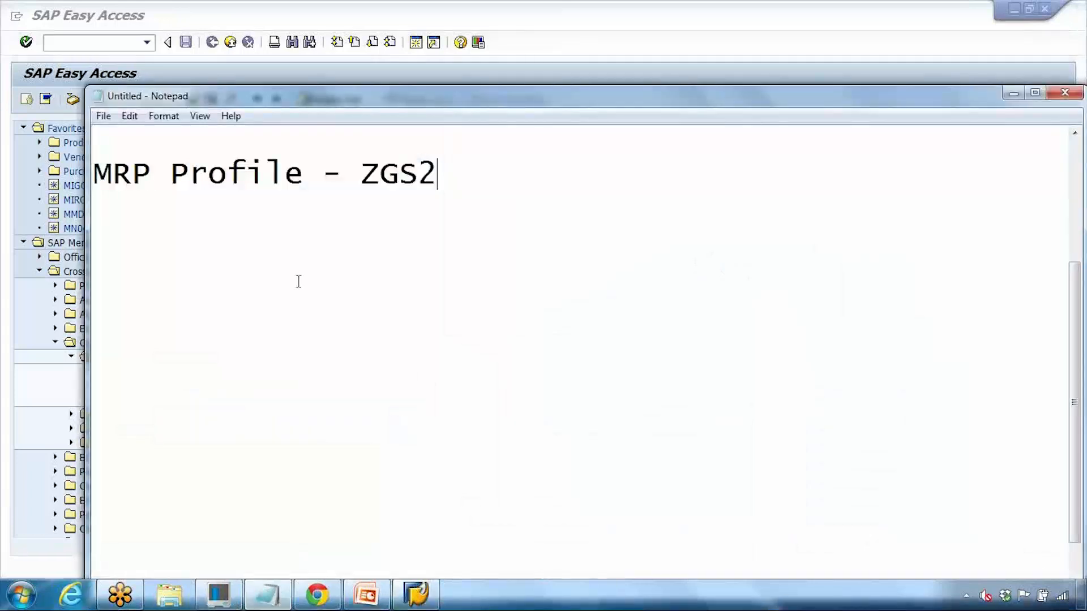
Step: Replace the old MRP Profile note in Notepad with 'Classification'
key(ctrl+a)
key(Delete)
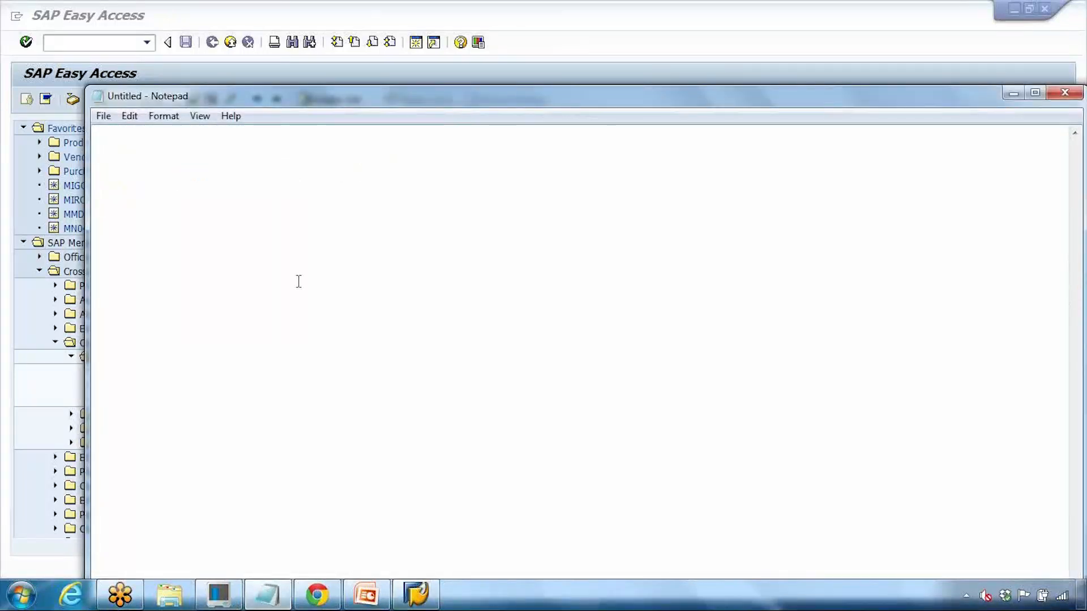
text(Class)
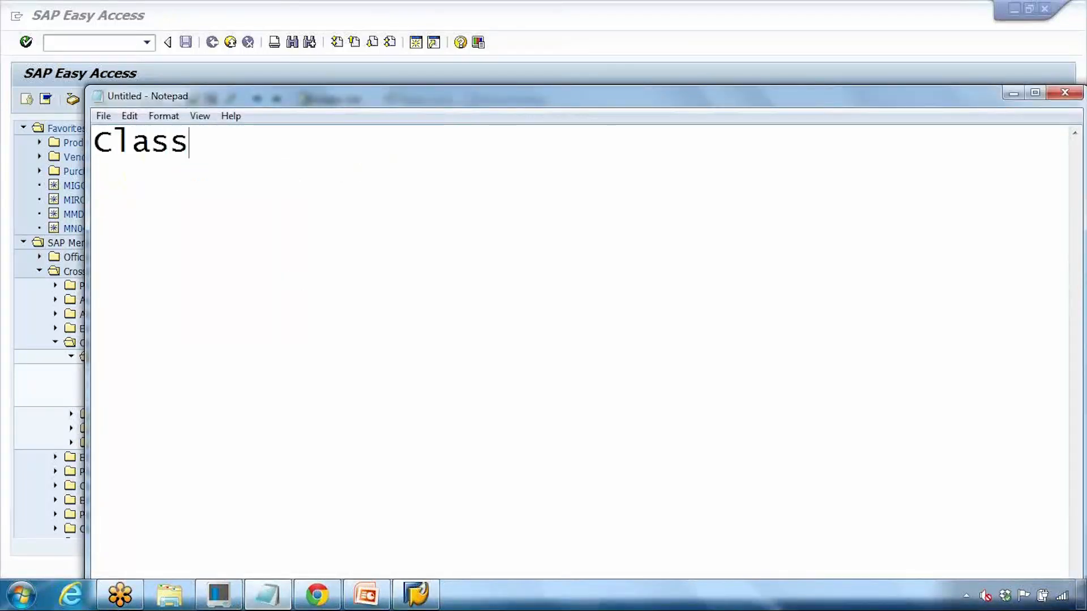
text(ification)
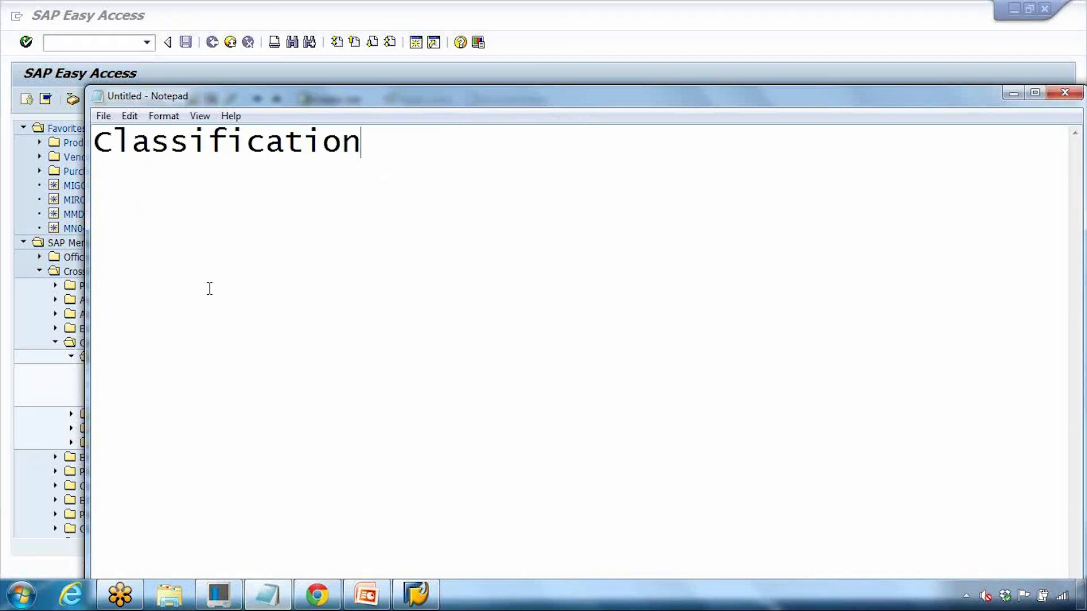
Step: Add 'Class ==>' on a new line above Classification, then return to SAP Easy Access
key(Home)
key(Return)
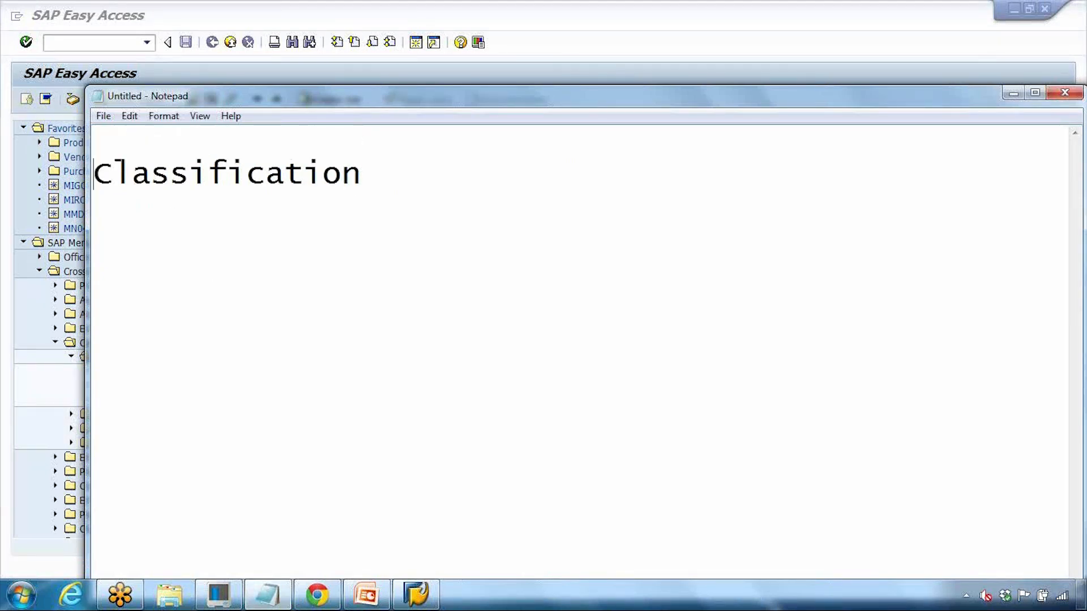
click(122, 146)
text(Class)
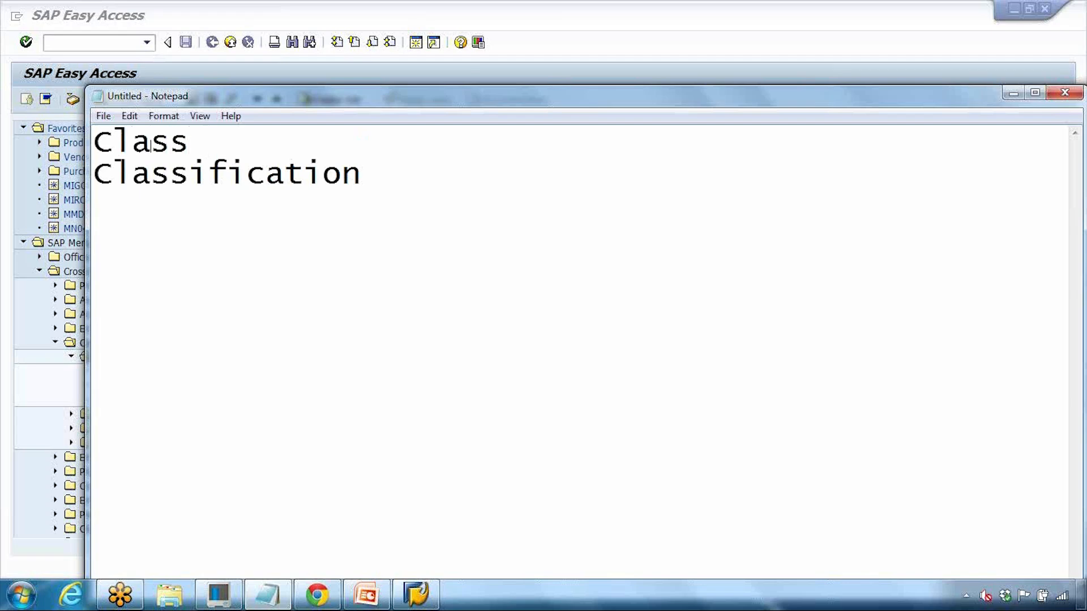
key(Right)
text(==>)
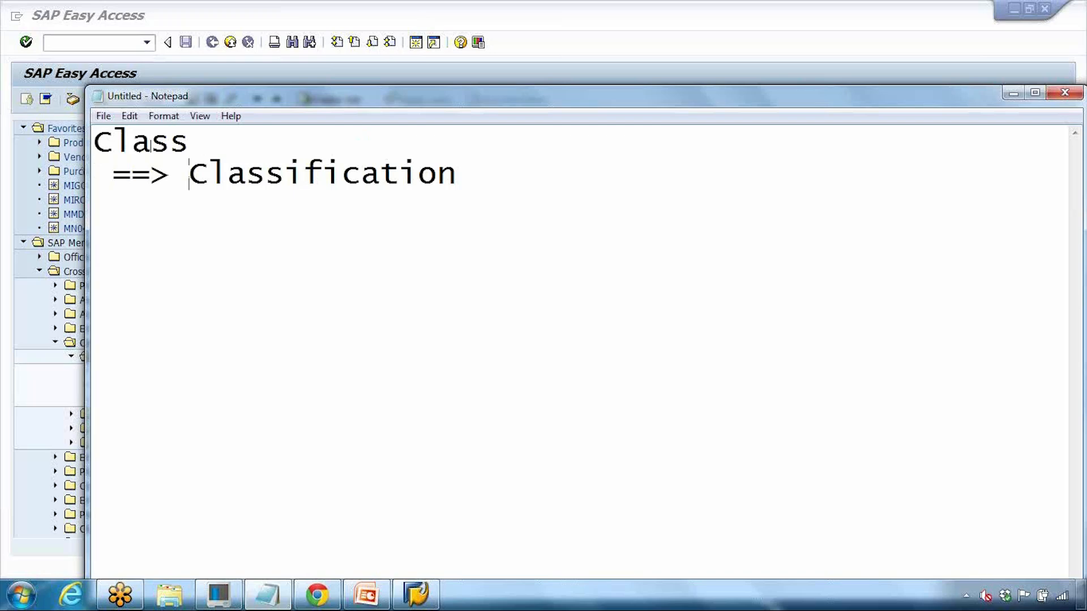
click(197, 145)
drag(204, 144, 108, 144)
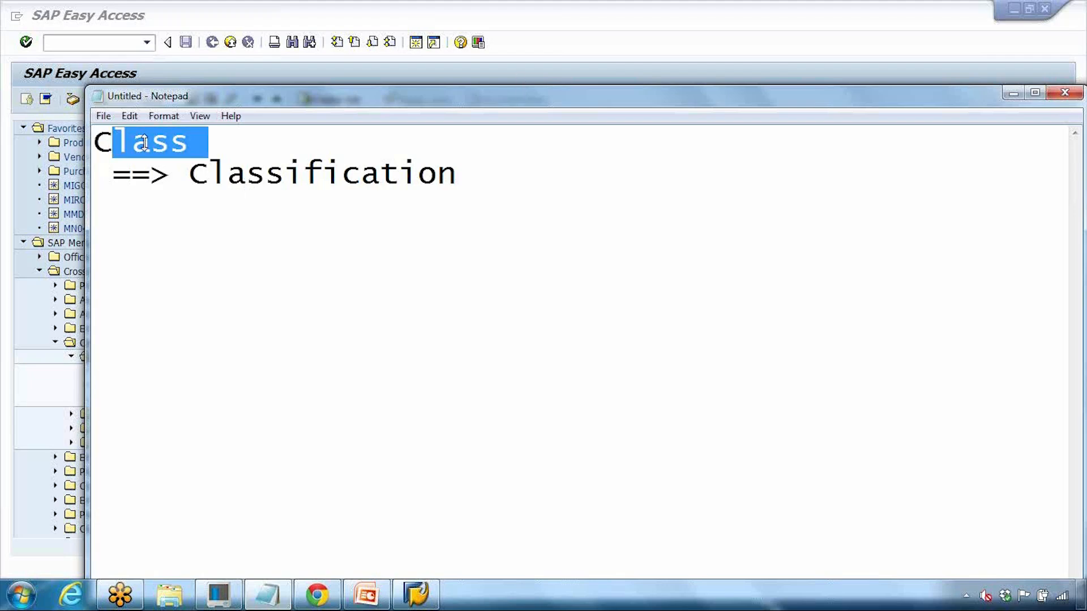
click(715, 41)
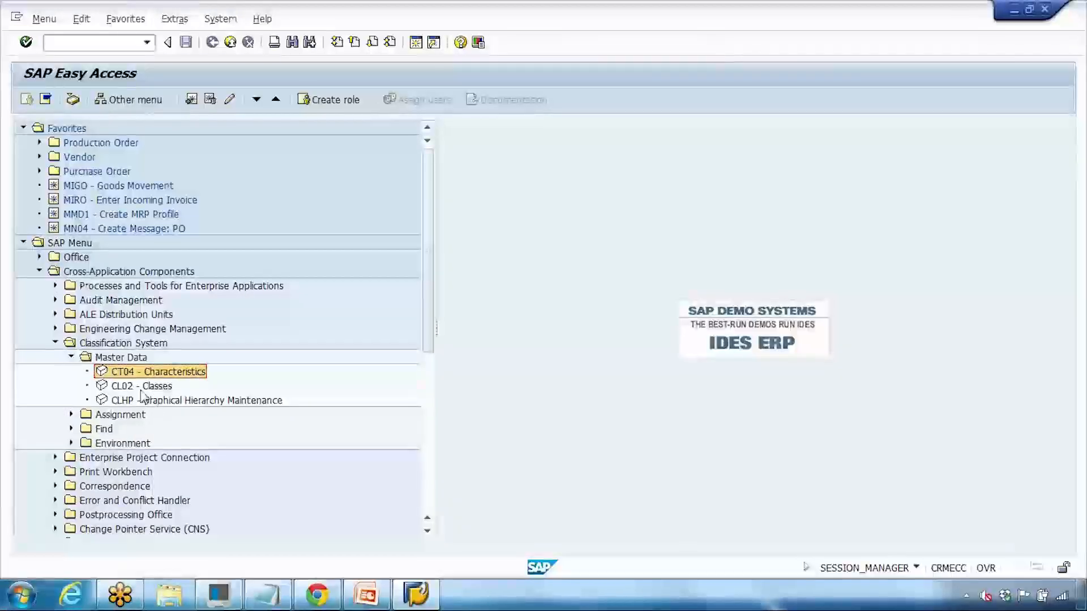
Step: Launch the CL02 Classes transaction and start entering the class name
click(121, 385)
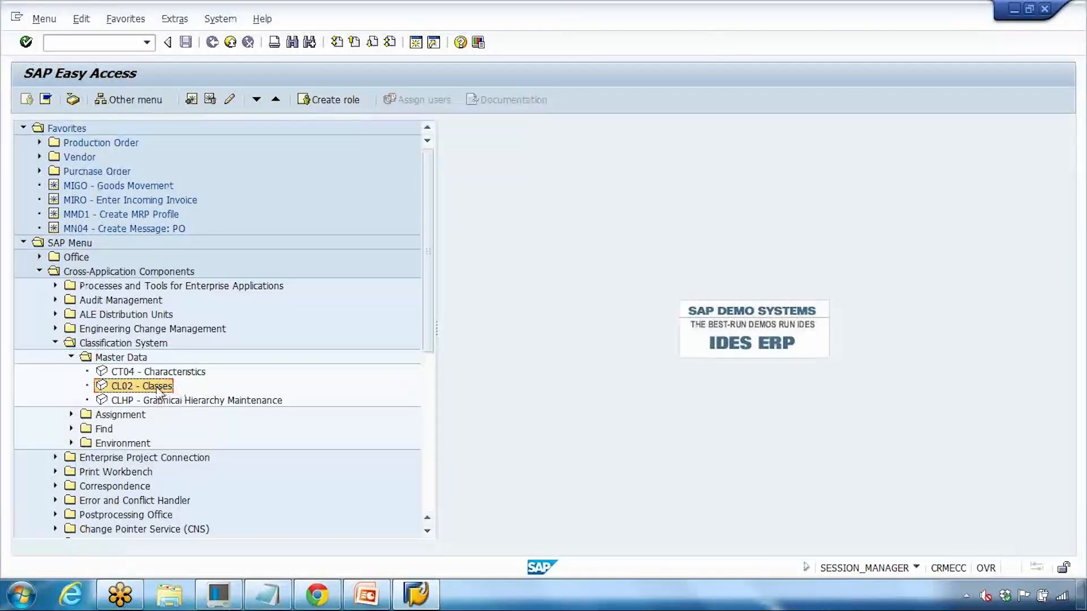
double_click(156, 388)
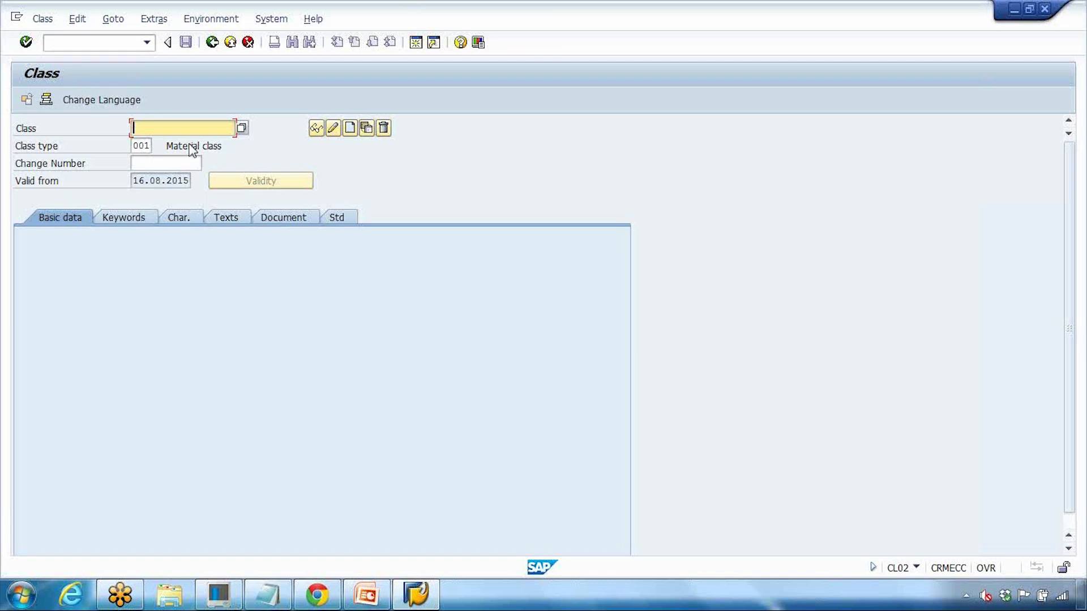
text(z)
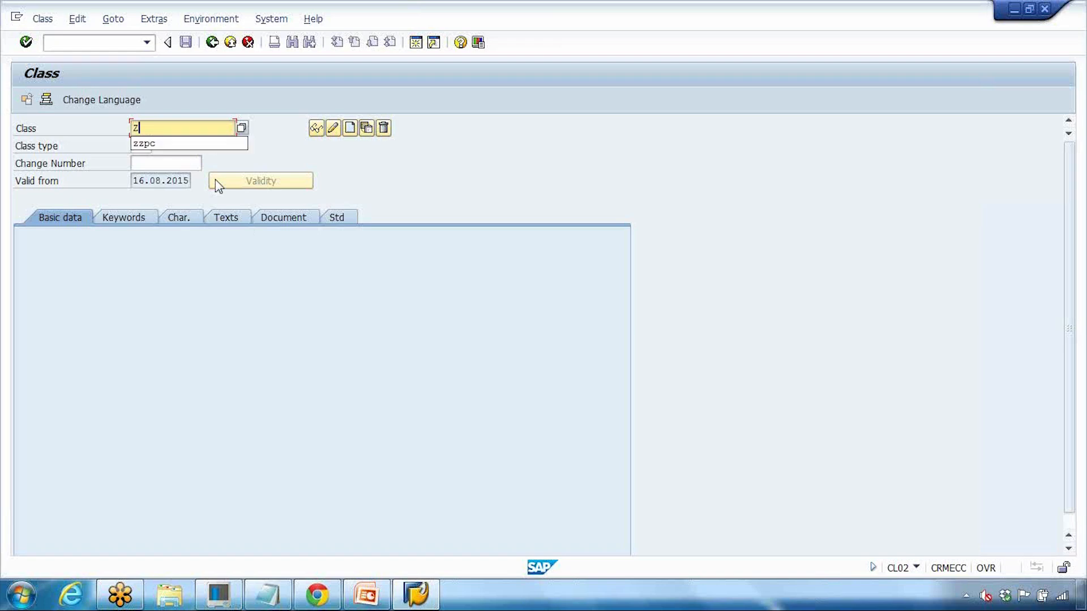
click(436, 180)
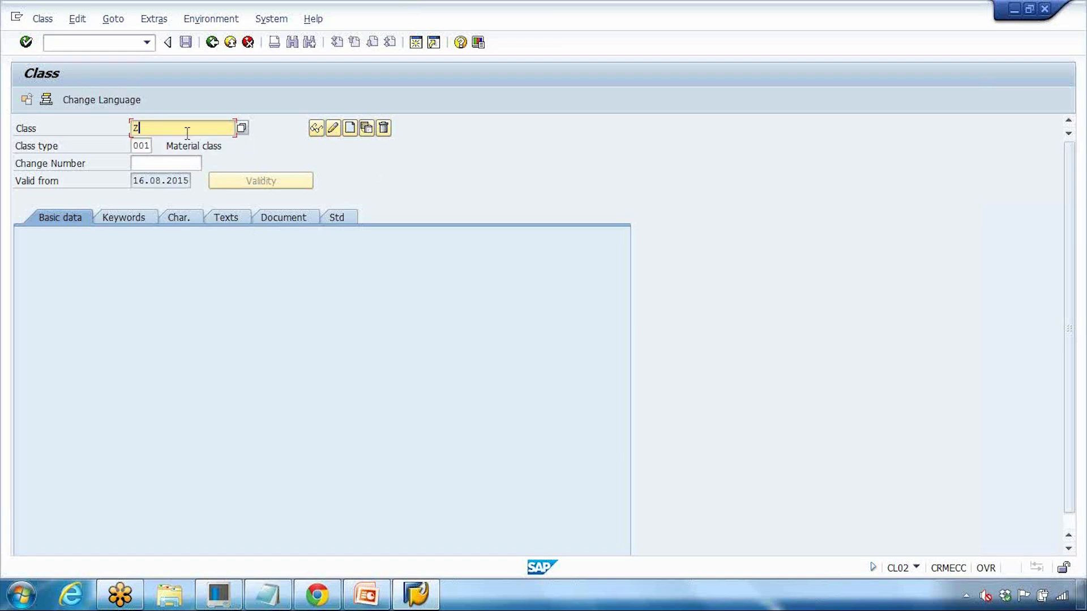
Step: Enter class ZLAPTOP and bring up the list of possible class types
click(418, 601)
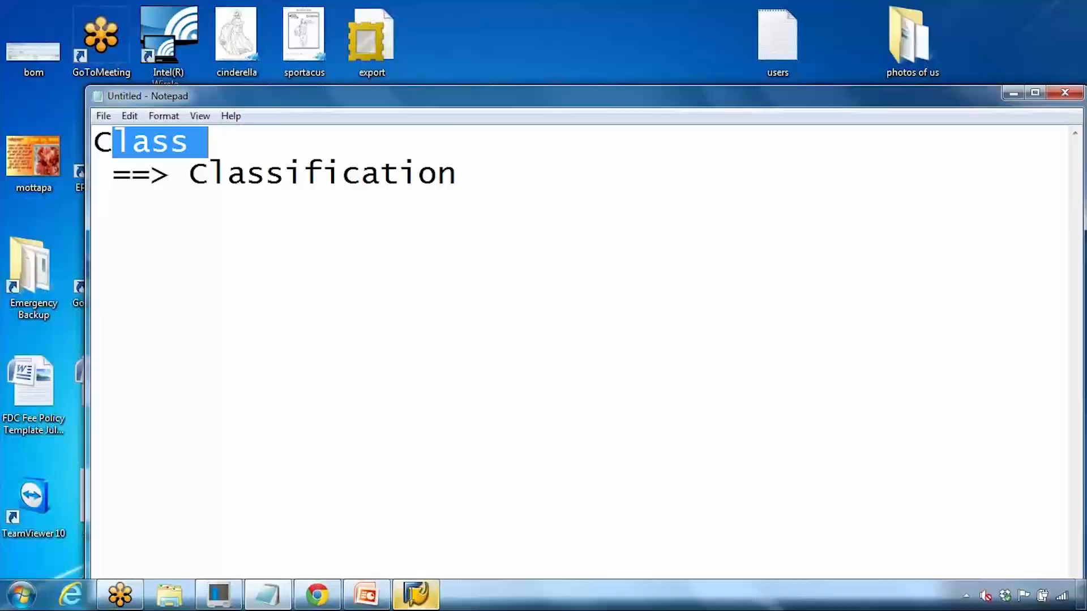
click(421, 604)
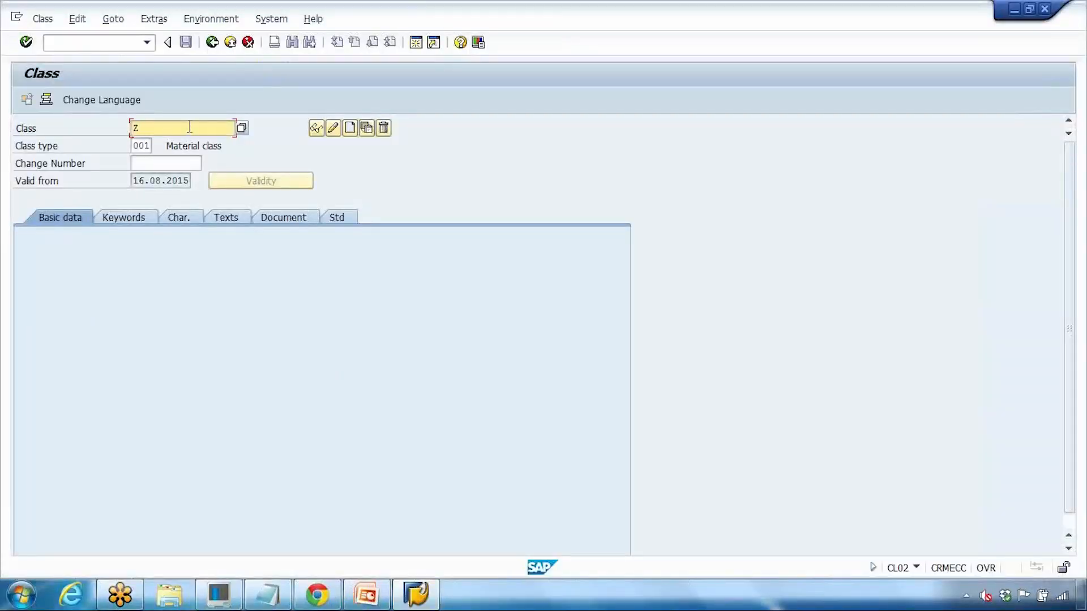
text(LAPTOP)
drag(138, 146, 164, 146)
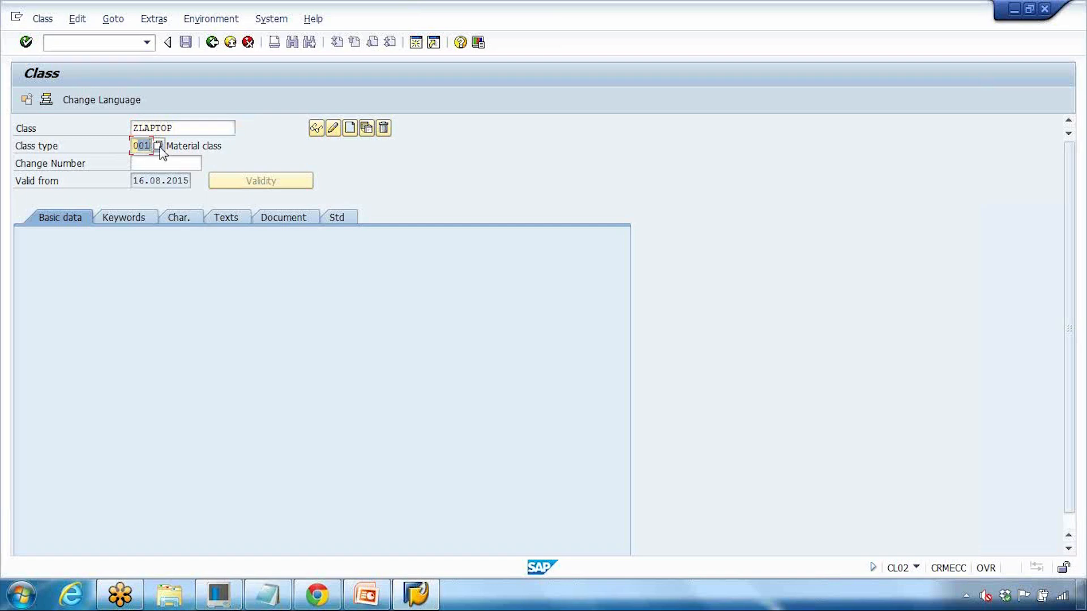
key(Return)
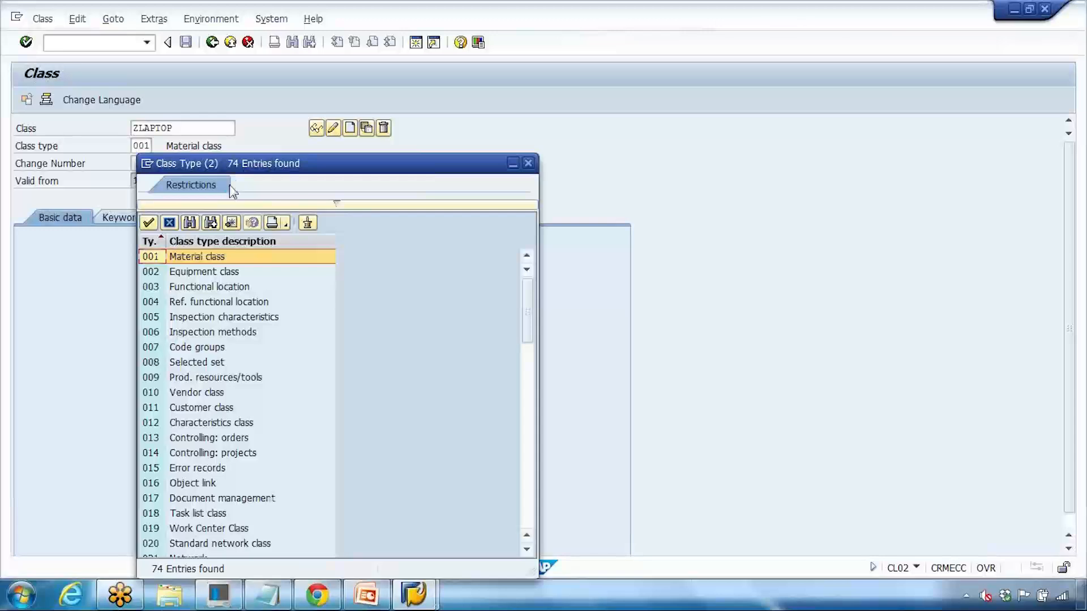
Step: Browse the class type list and pick 001 Material class for ZLAPTOP
drag(292, 162, 315, 111)
click(213, 204)
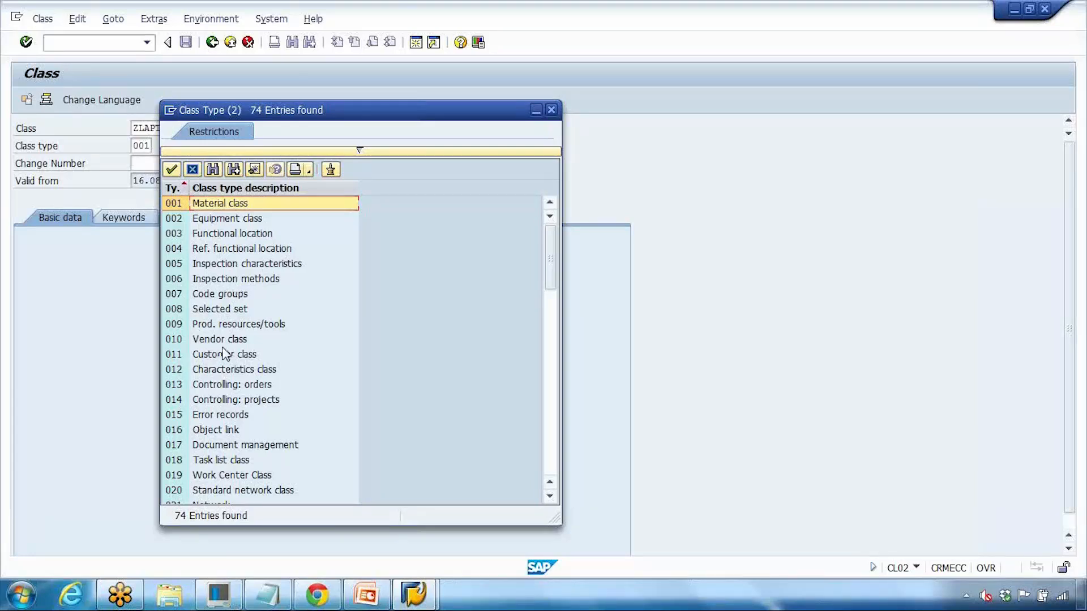
scroll(224, 353, down, 3)
scroll(221, 344, up, 3)
scroll(221, 340, down, 3)
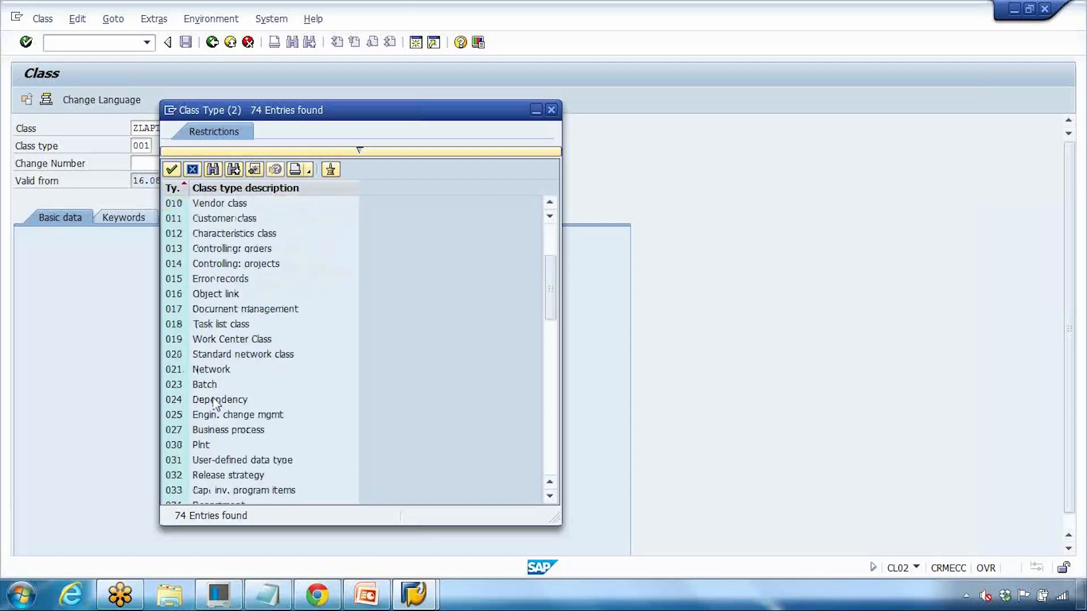
click(205, 386)
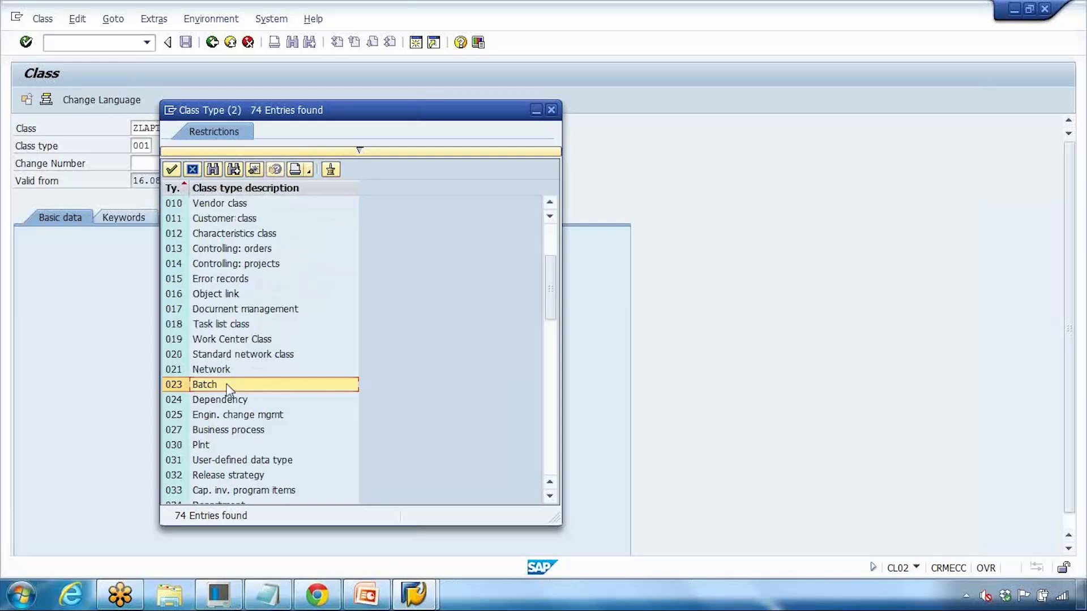
scroll(227, 389, up, 3)
double_click(205, 202)
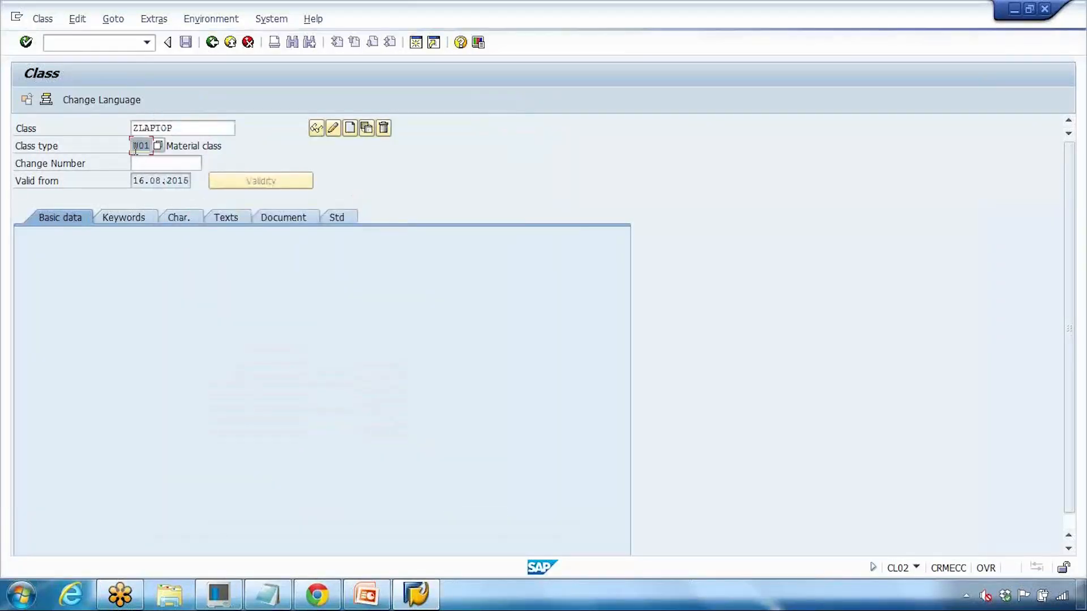
Step: Create class ZLAPTOP with description 'Class for Laptop GS', check the Char. tab, and save
click(350, 129)
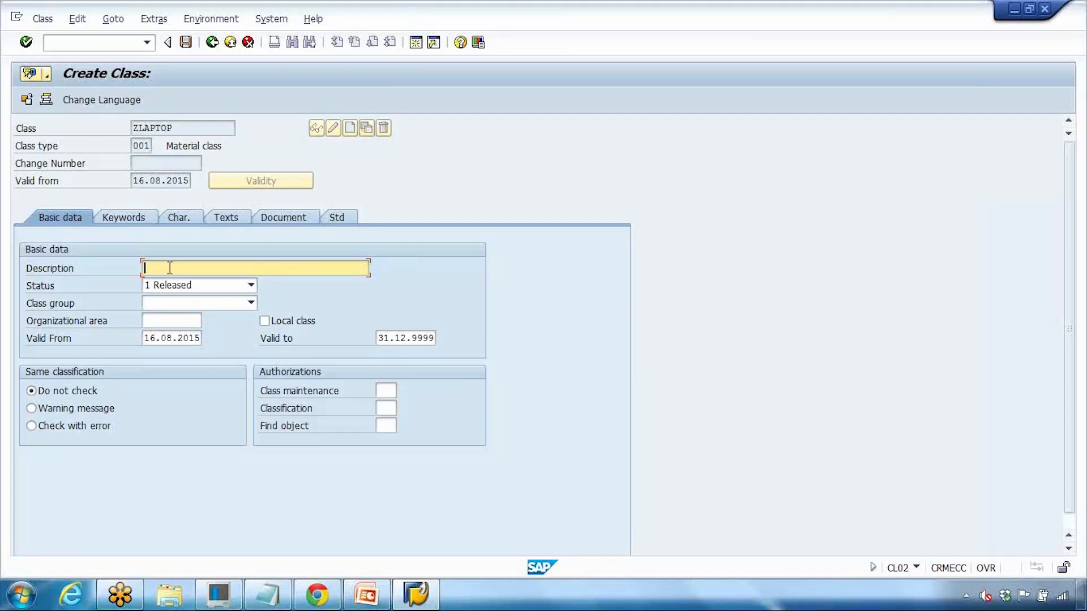
text(Class for Laptop GS)
click(186, 218)
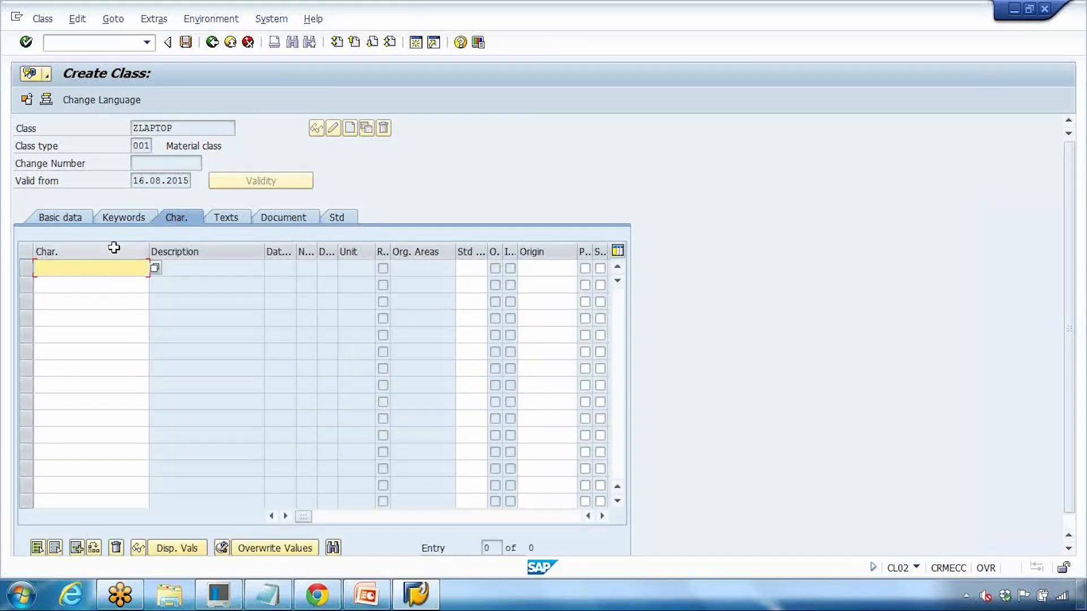
click(186, 43)
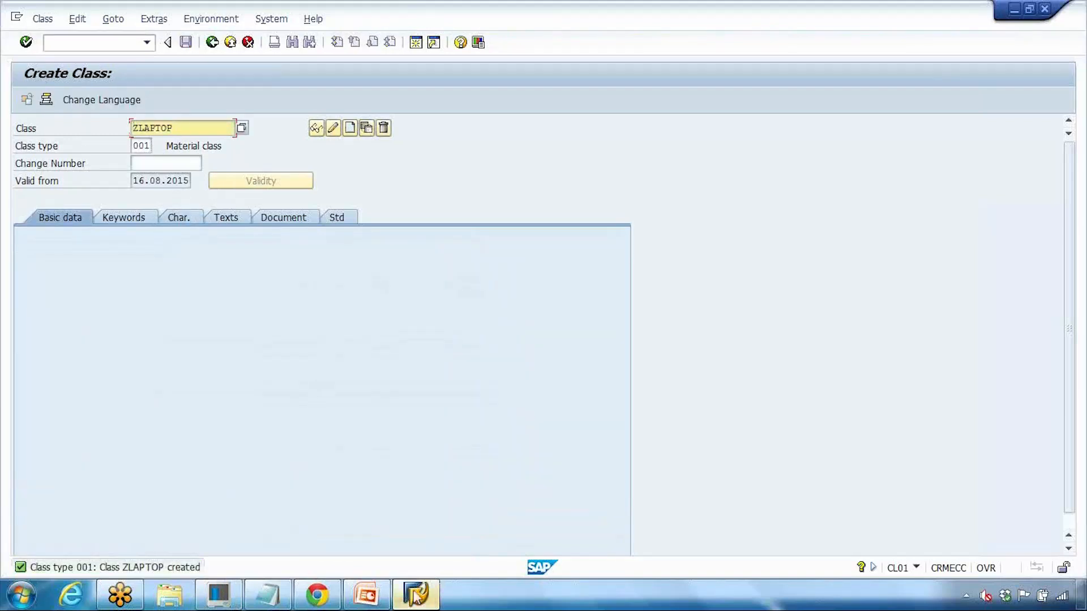
Step: Insert '(ZLAPTOP)' after Class in the Notepad note, then go back to SAP
click(268, 594)
click(257, 148)
text(ZLAPTOP)
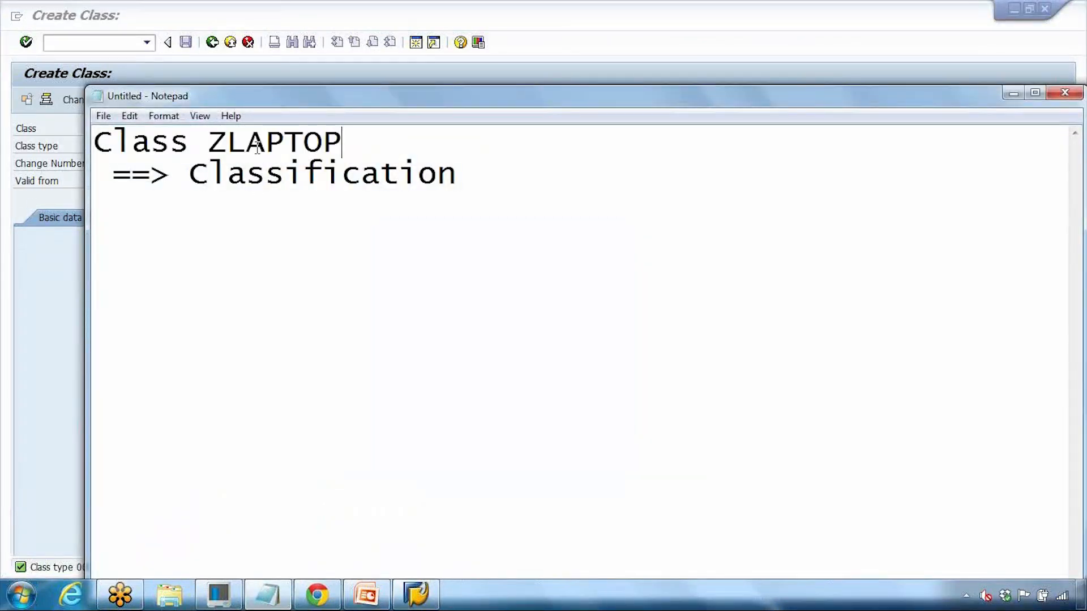
text())
click(214, 136)
text(()
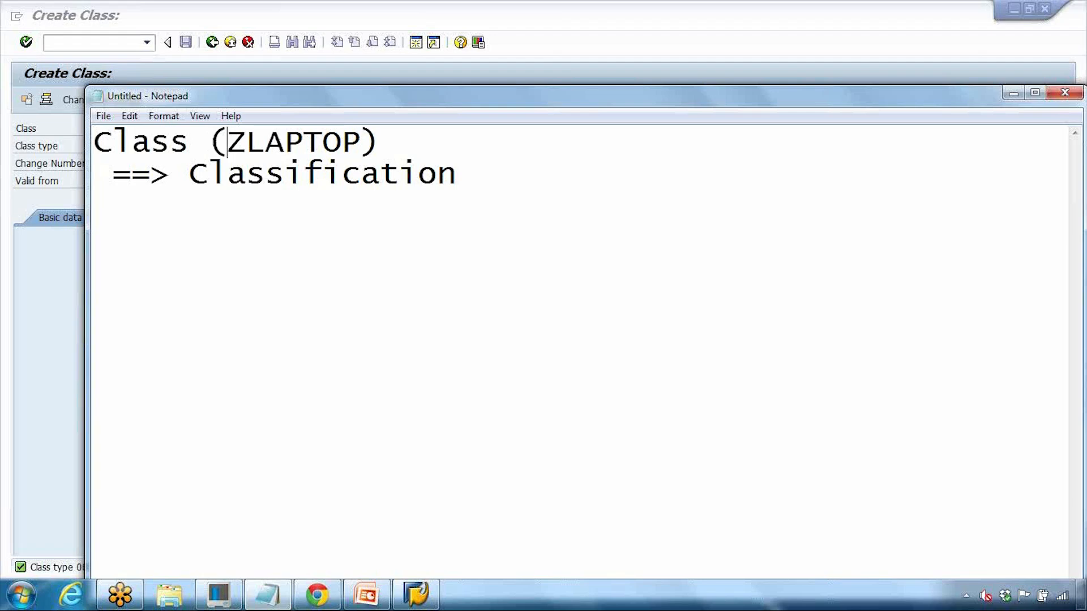
drag(190, 173, 450, 184)
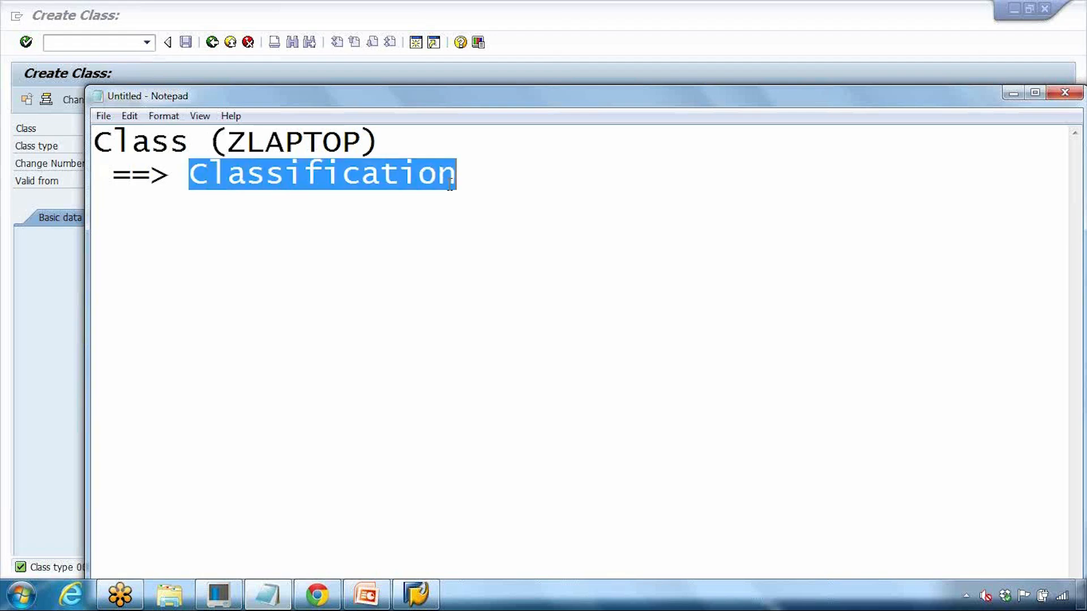
click(63, 315)
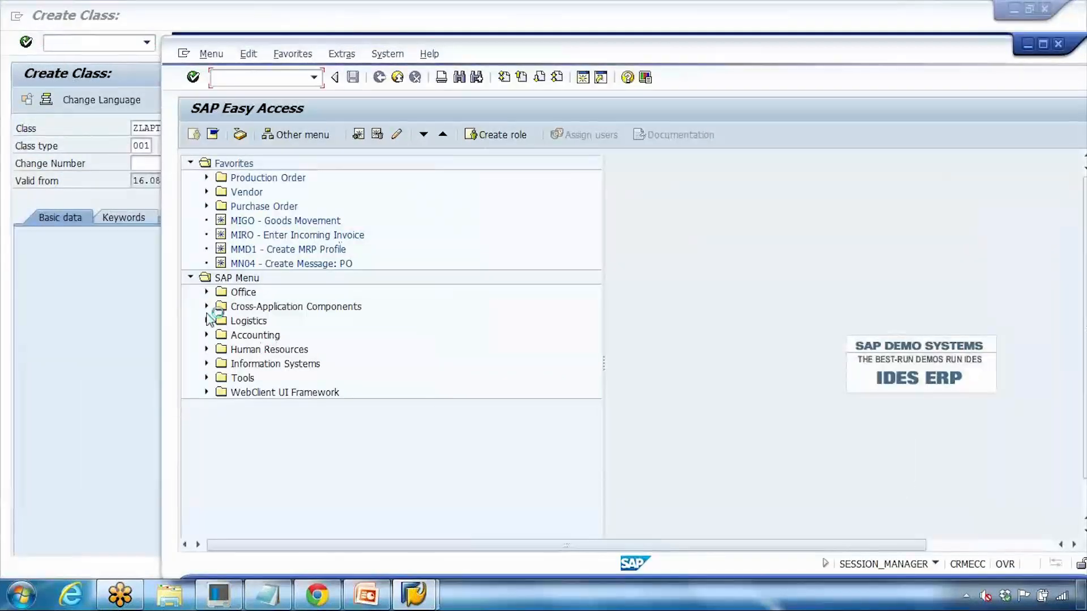
Step: Switch to the SAP session and run CT04 to open characteristics maintenance
click(367, 594)
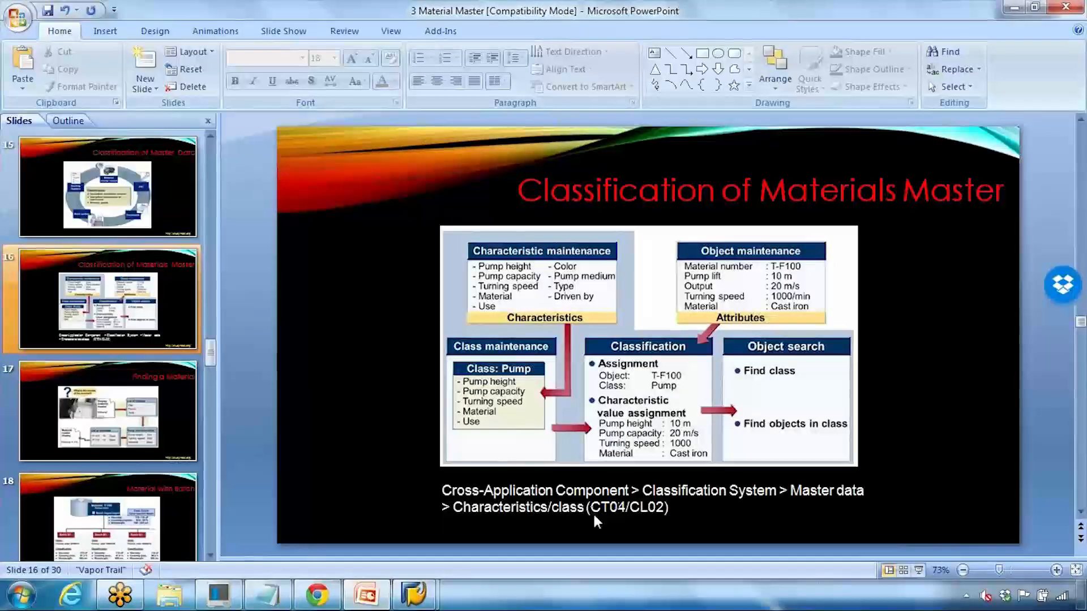
click(414, 594)
text(ct04)
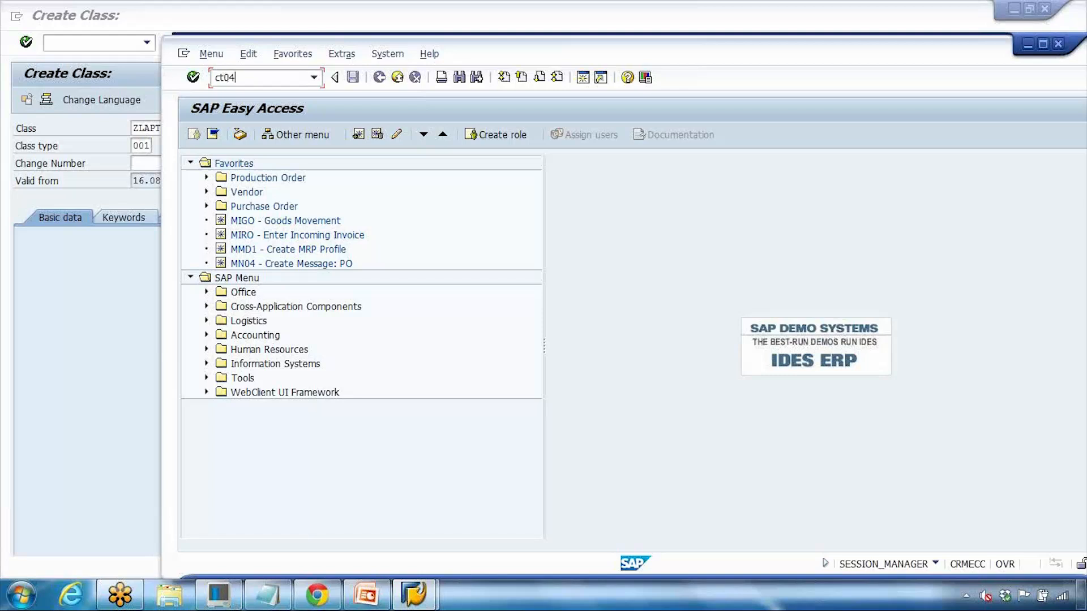
key(Return)
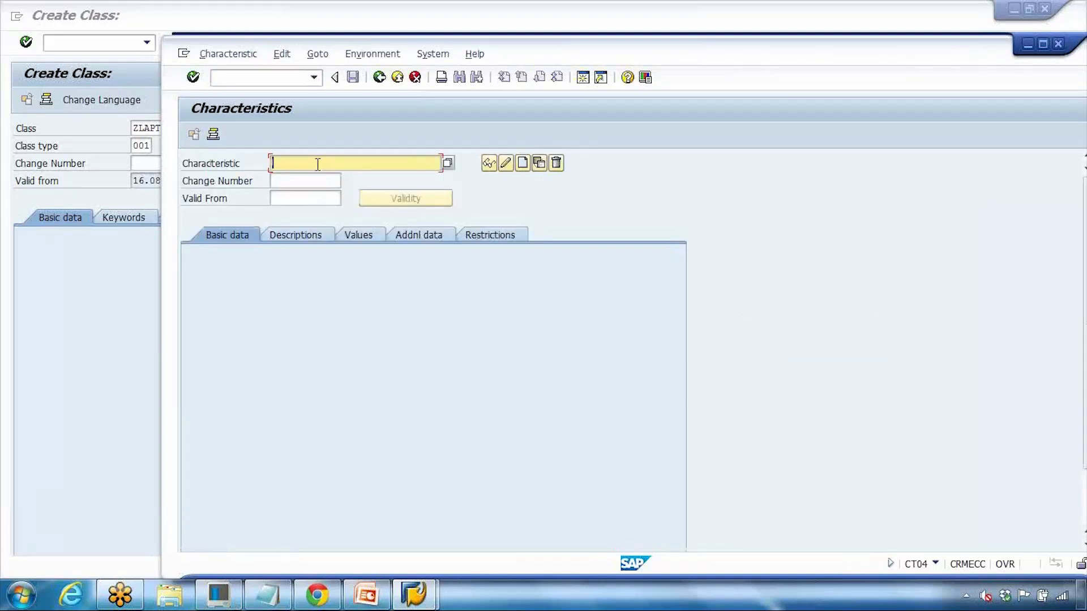
Step: Add ' - ZCOLOUR' after Classification in the Notepad note
click(274, 592)
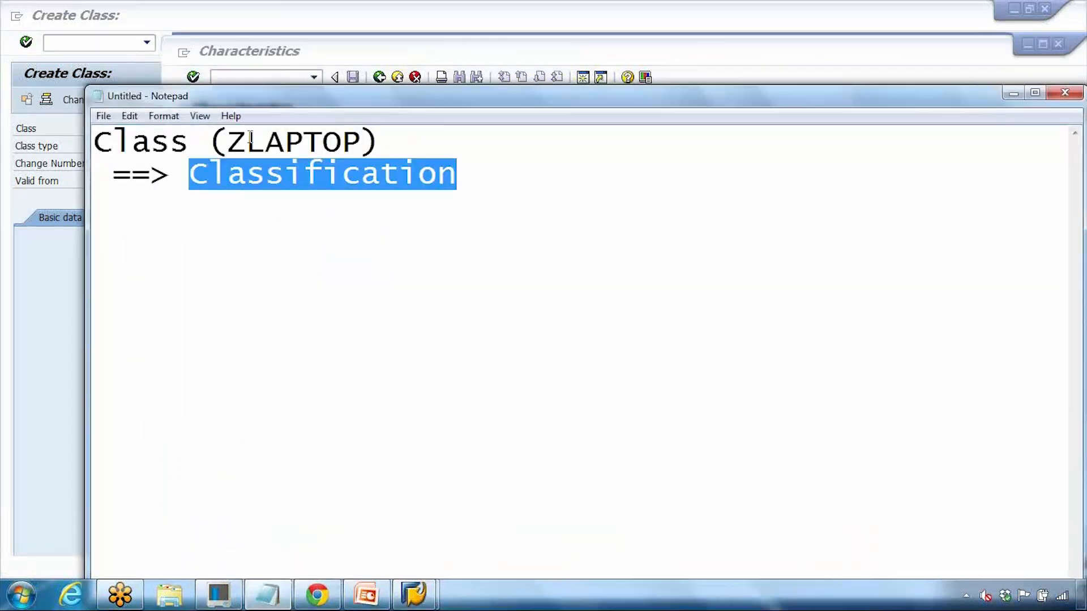
drag(228, 142, 331, 142)
click(461, 172)
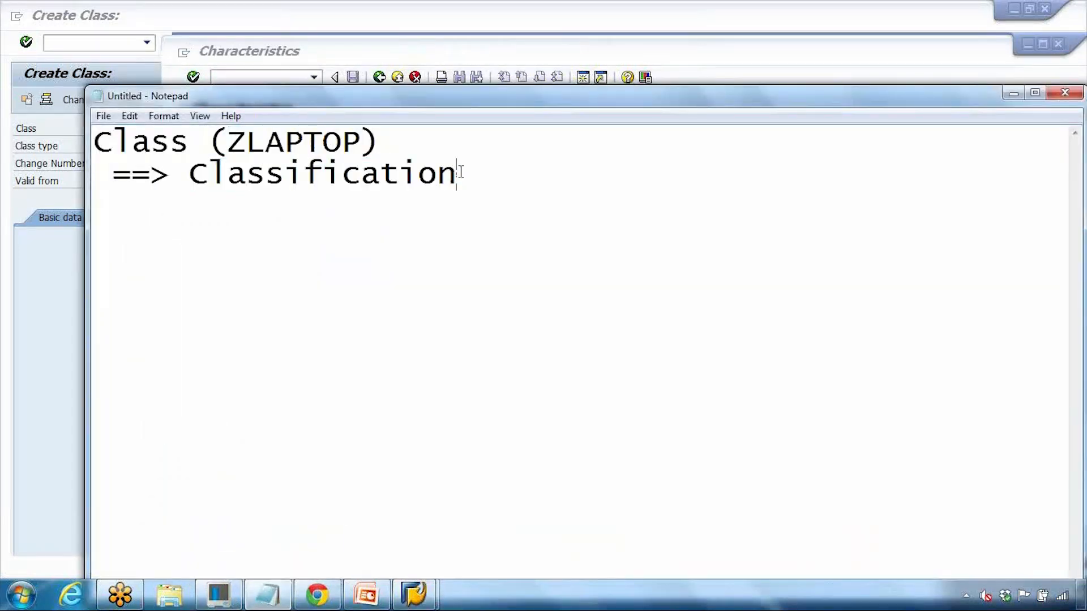
text(-  ZCL)
key(BackSpace)
text(POL)
key(BackSpace)
key(BackSpace)
key(BackSpace)
text(O)
text(UR)
Step: List ZSIZE on the line below ZCOLOUR, drop an unfinished third entry, and return to SAP
key(Return)
key(BackSpace)
key(BackSpace)
text(ZSIZE)
key(Return)
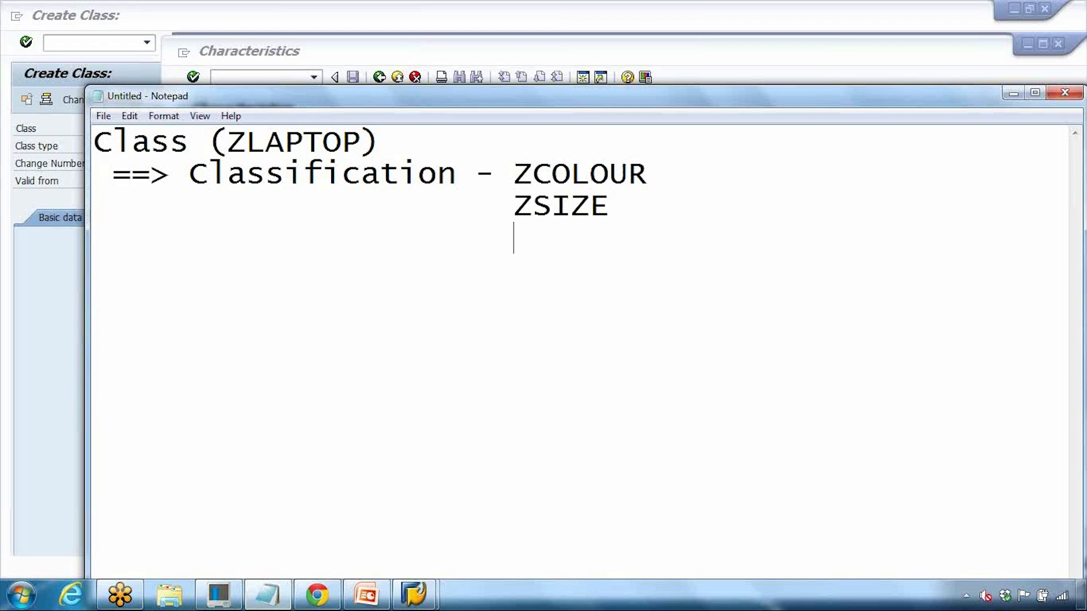
text(Z)
text(SCREE)
key(BackSpace)
key(BackSpace)
key(BackSpace)
key(BackSpace)
key(BackSpace)
key(BackSpace)
key(BackSpace)
click(44, 281)
Step: Enter characteristic name ZCOLOUR and start creating it
mouse_move(414, 594)
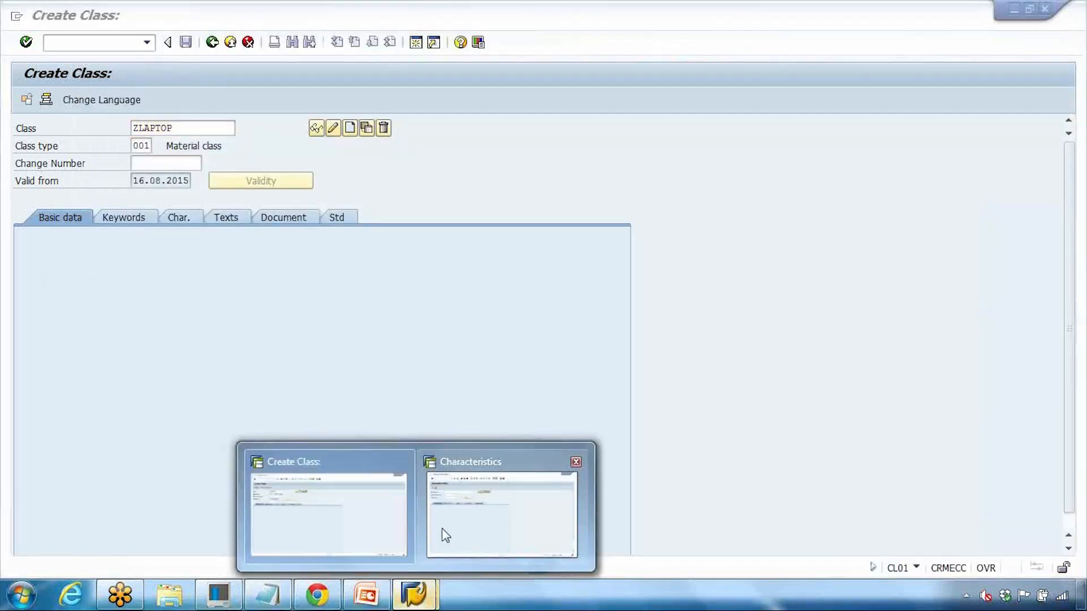
click(442, 531)
click(207, 166)
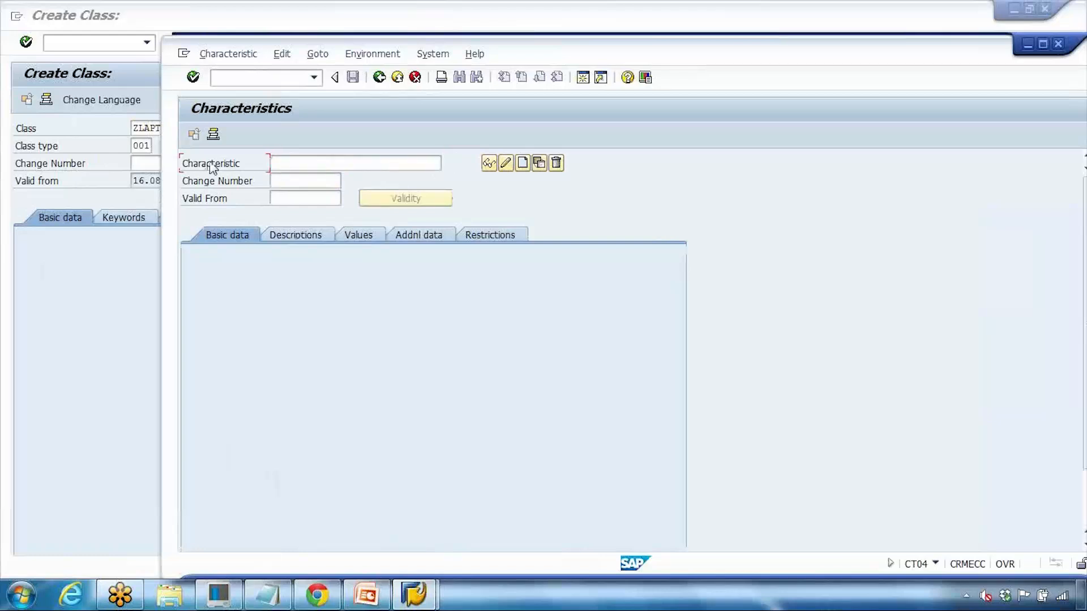
click(309, 167)
text(ZCO)
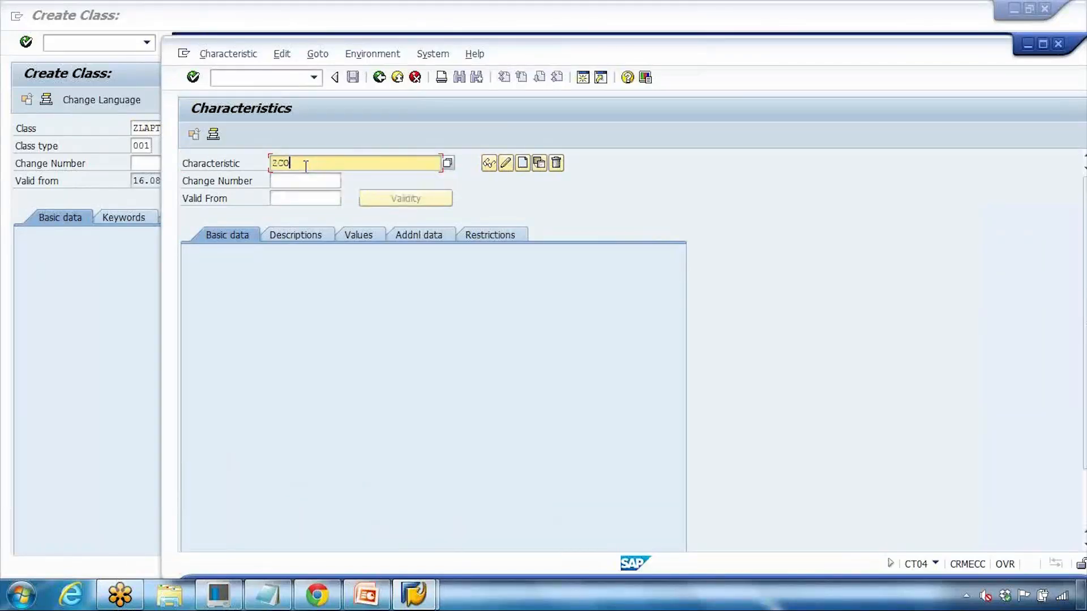
text(LOUR)
click(521, 163)
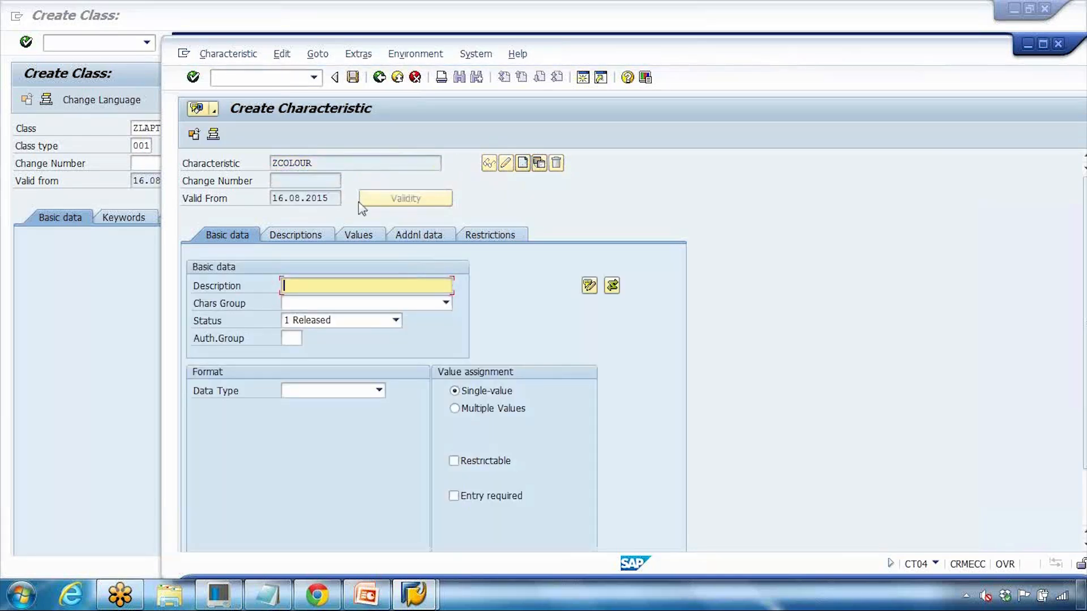
Step: Give ZCOLOUR the description 'Laptop Colours'
click(267, 595)
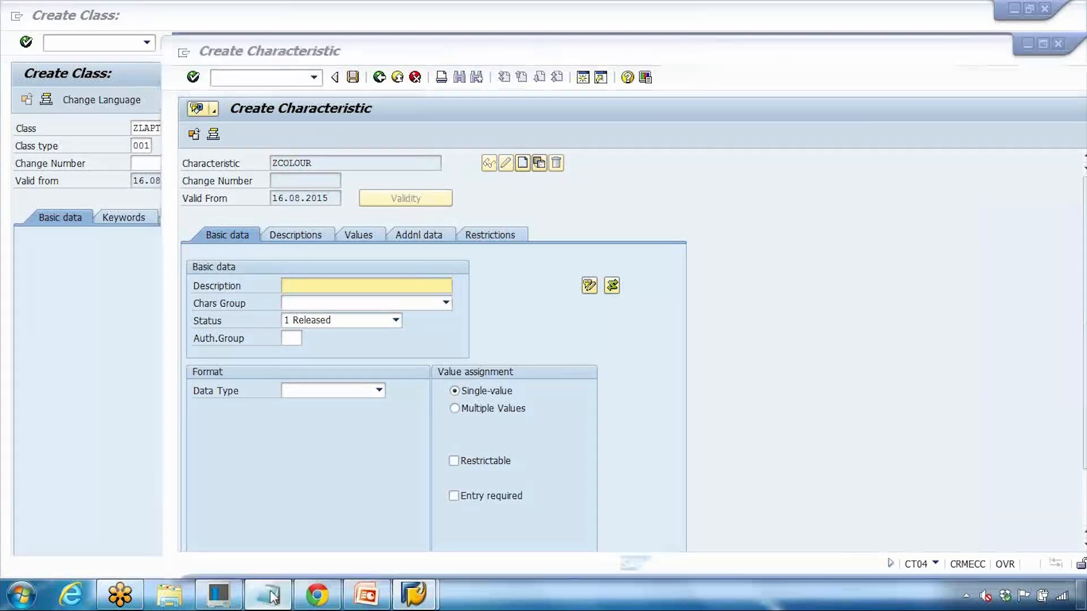
click(514, 172)
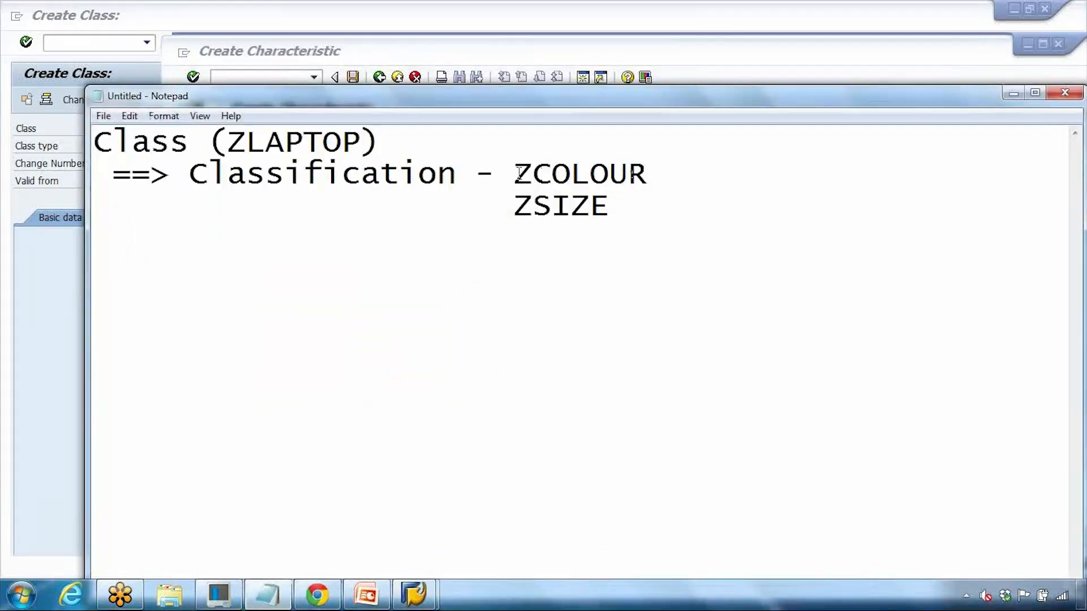
drag(515, 172, 631, 173)
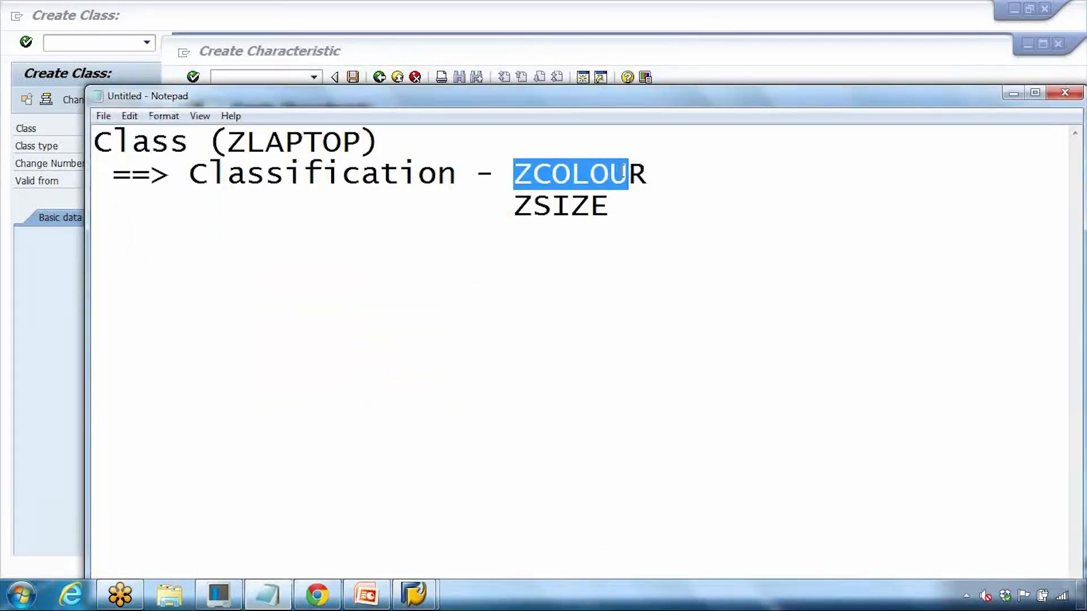
click(1013, 92)
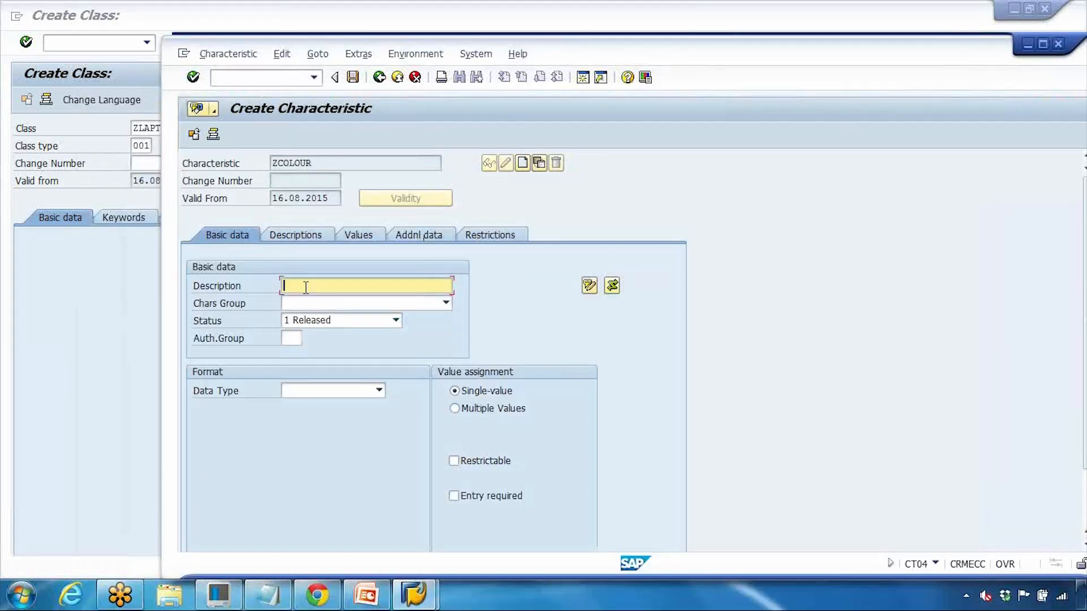
text(Col)
key(BackSpace)
key(BackSpace)
key(BackSpace)
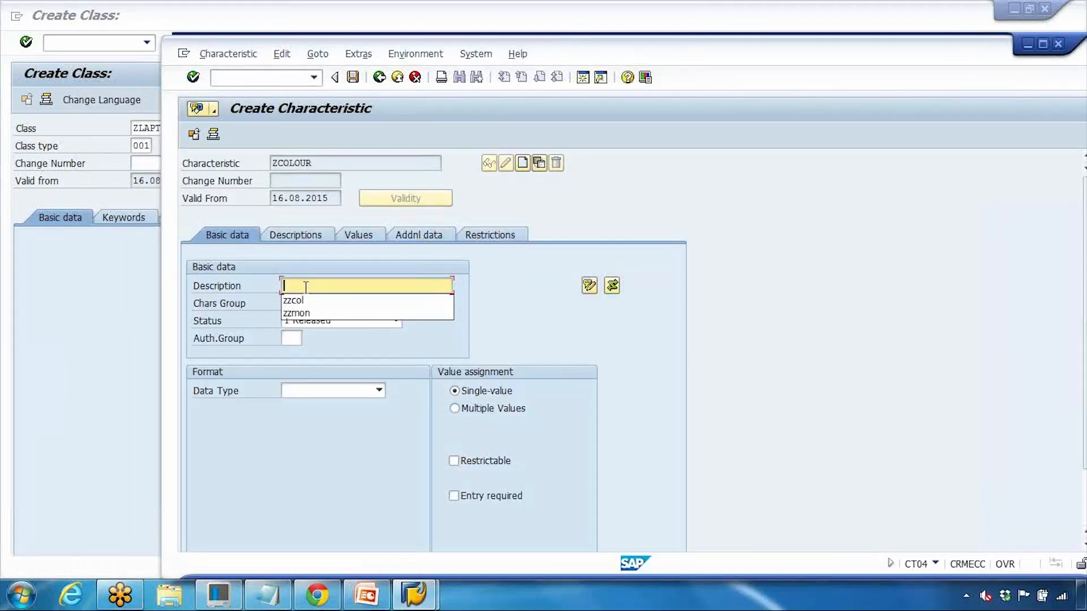
text(Col)
key(BackSpace)
key(BackSpace)
key(BackSpace)
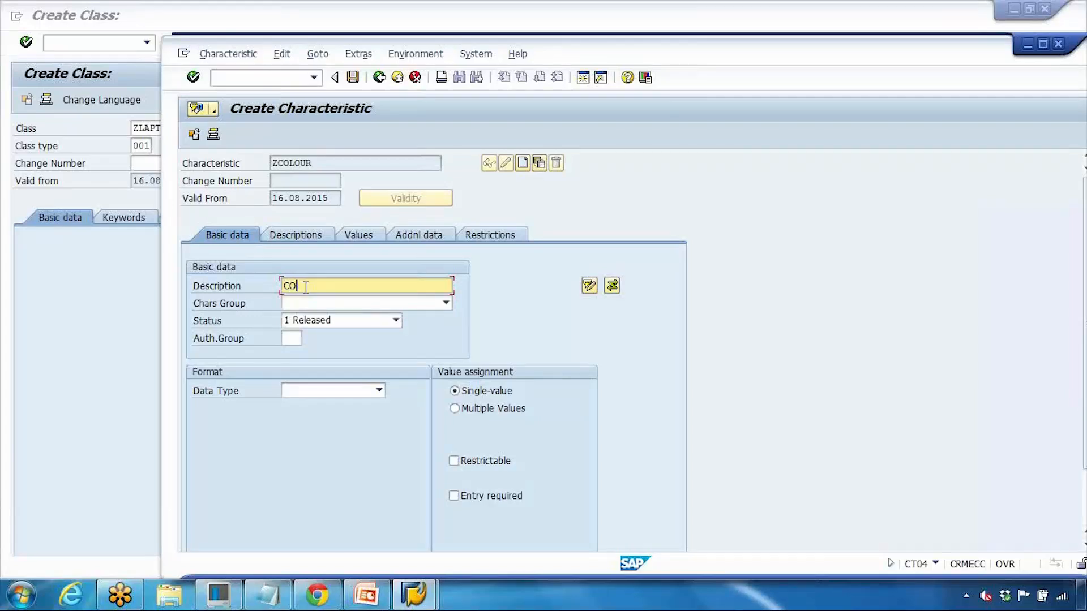
text(Laa)
text(top )
text(Colours)
Step: Set the data type to CHAR with 10 characters and show the Values tab
click(351, 236)
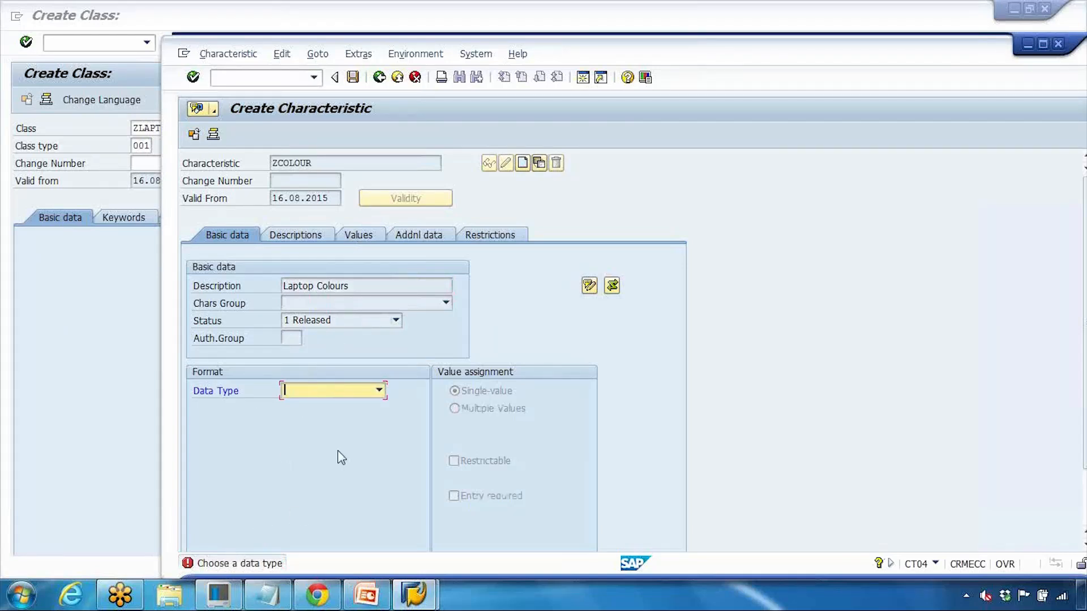
click(330, 394)
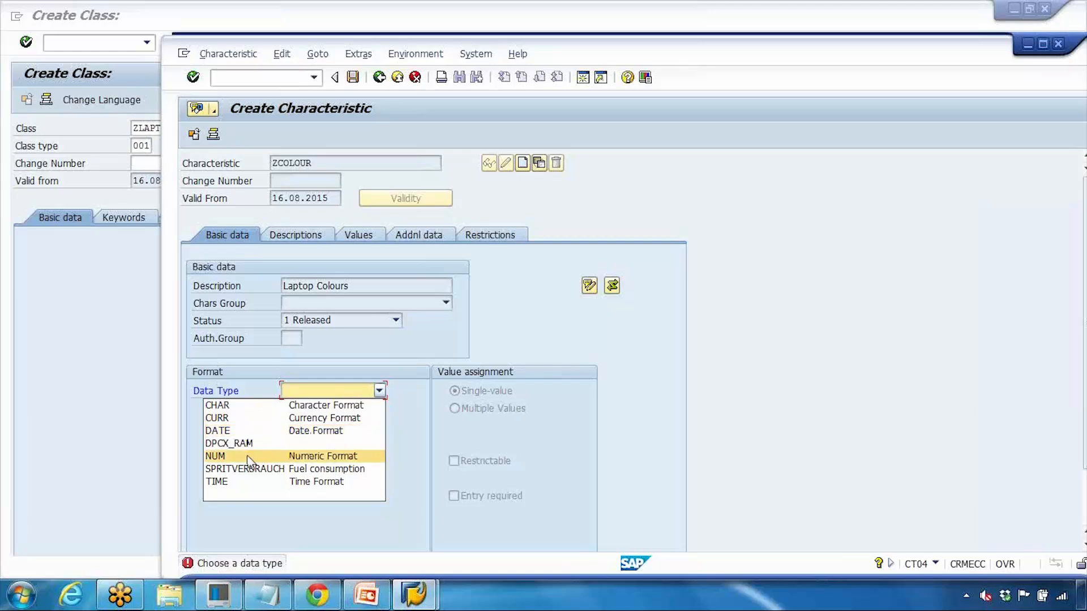
click(280, 408)
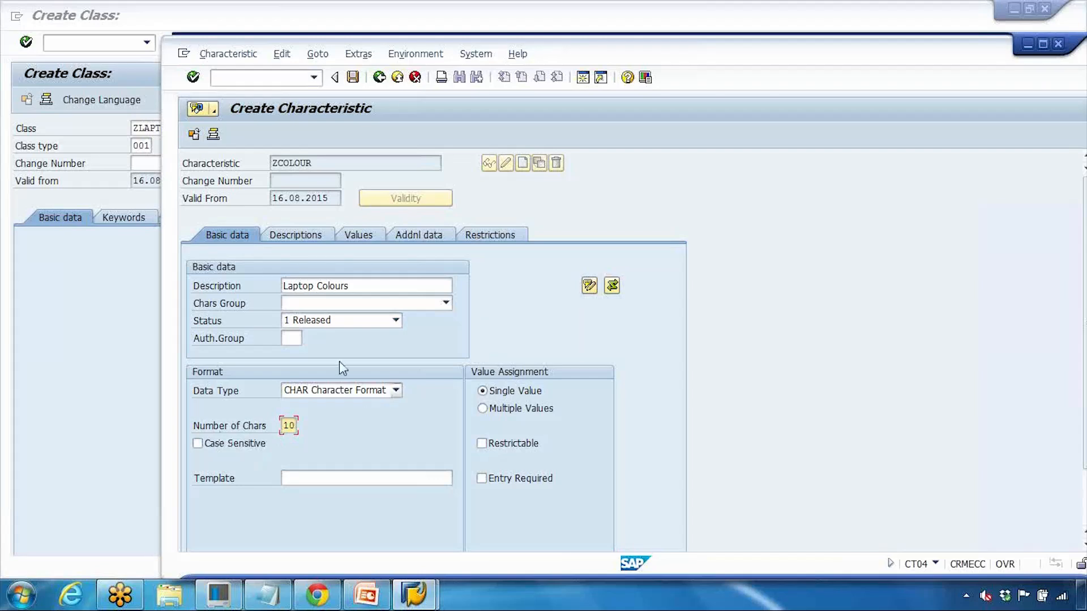
click(358, 236)
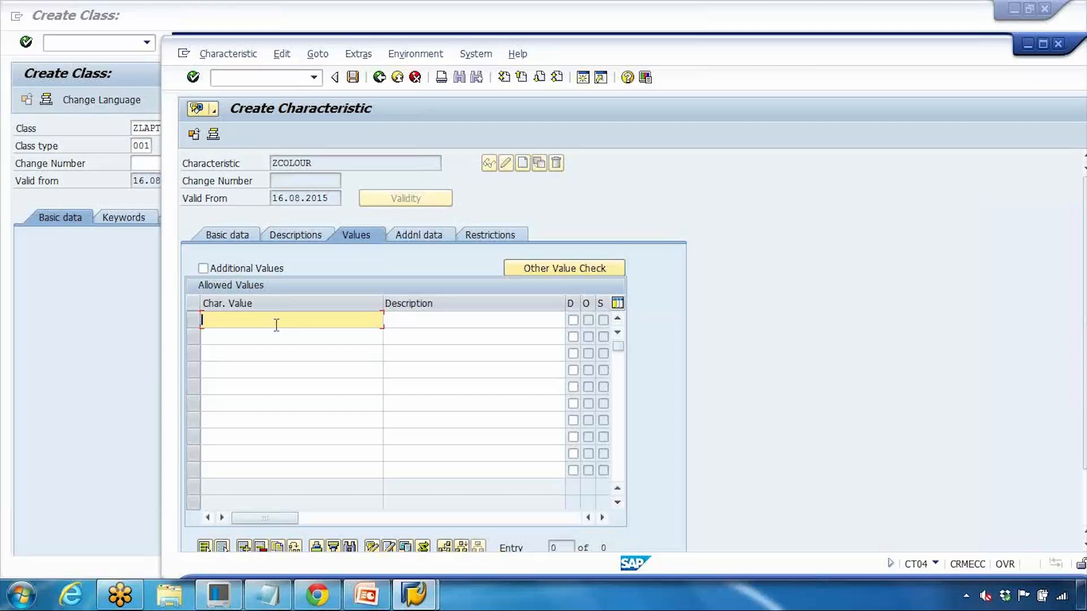
Step: Enter allowed values BLACK and RED with their descriptions
text(Black)
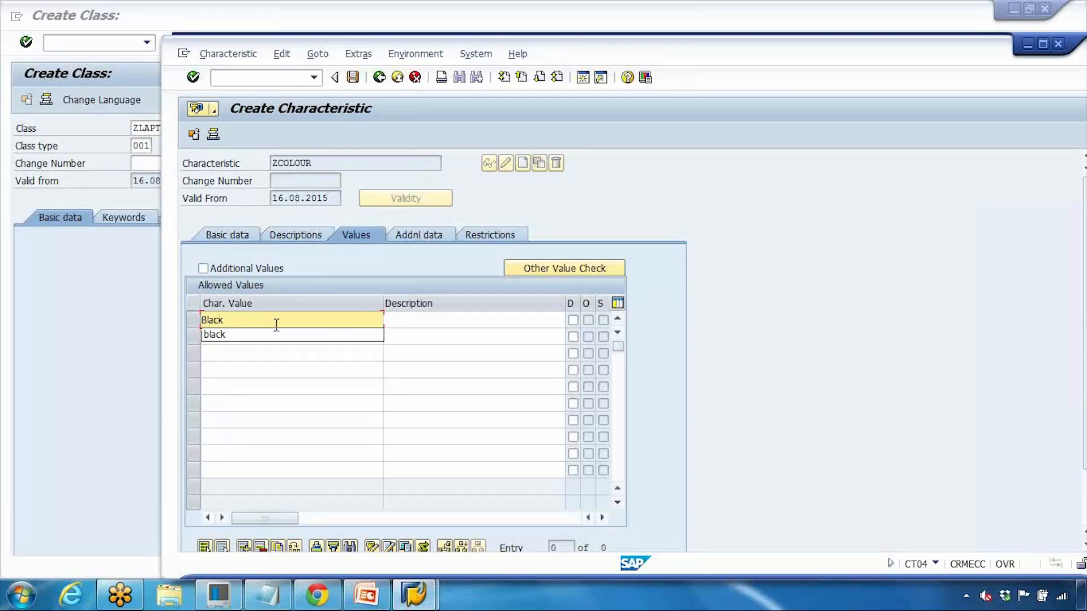
click(399, 320)
text(Black)
key(Return)
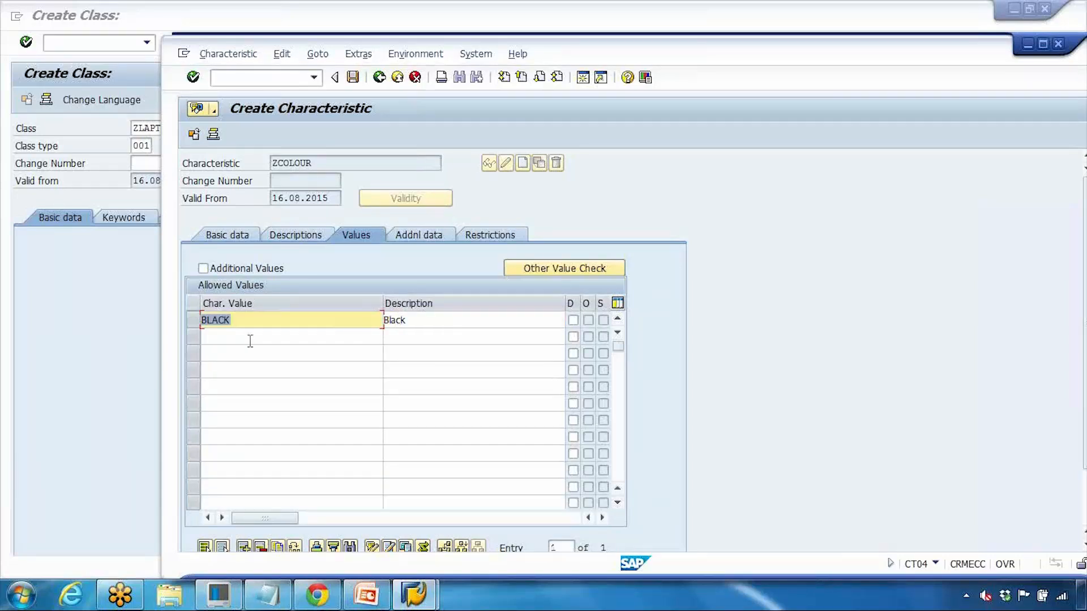
click(249, 338)
text(Red)
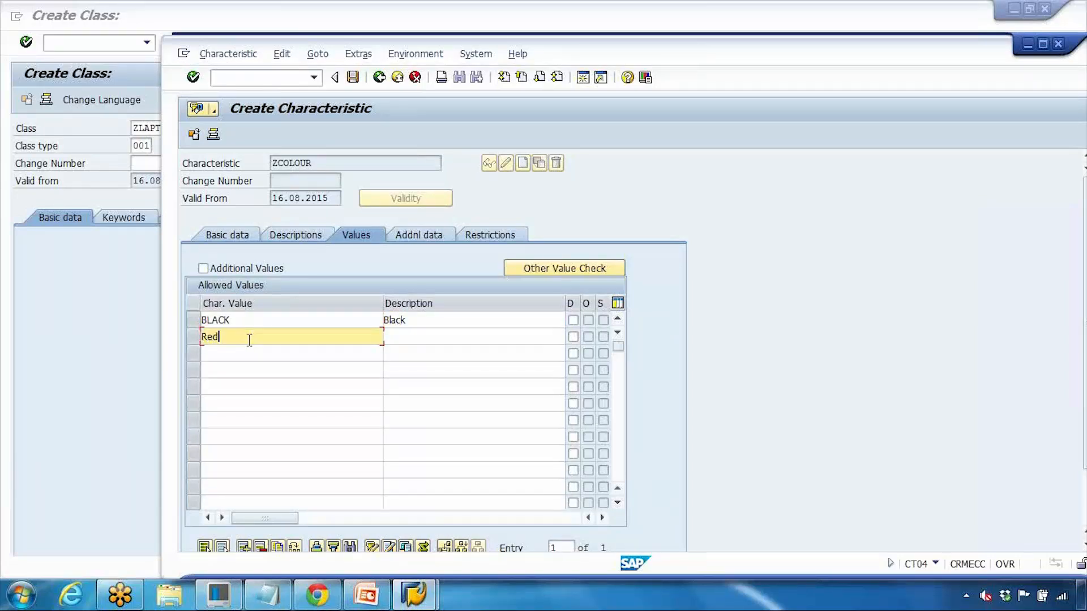
click(412, 340)
text(Red)
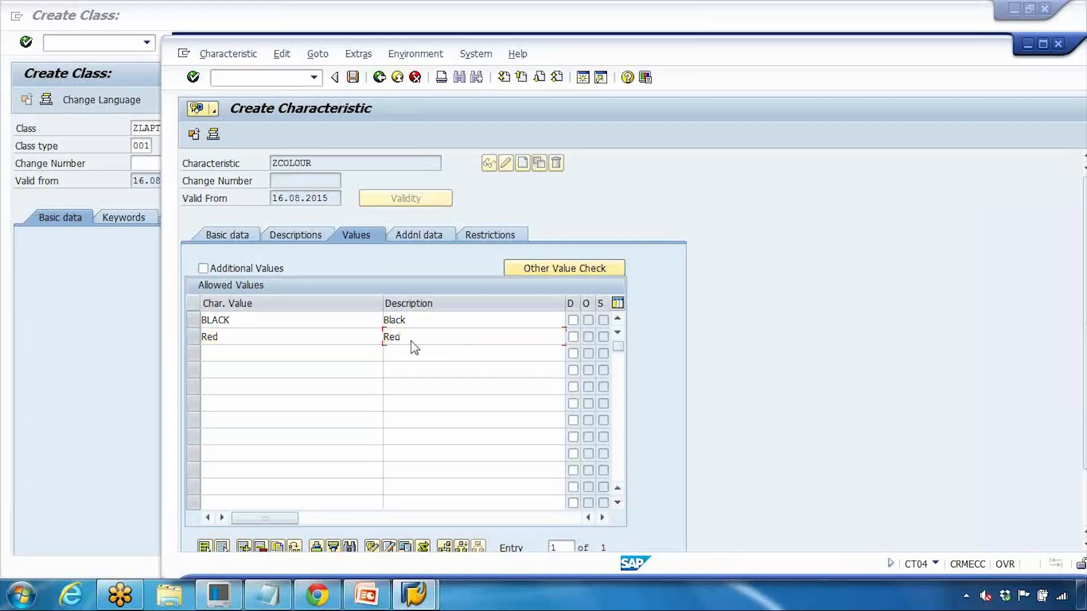
key(Return)
Step: Add SILVER as an allowed value, flag it as default, and save ZCOLOUR
click(255, 358)
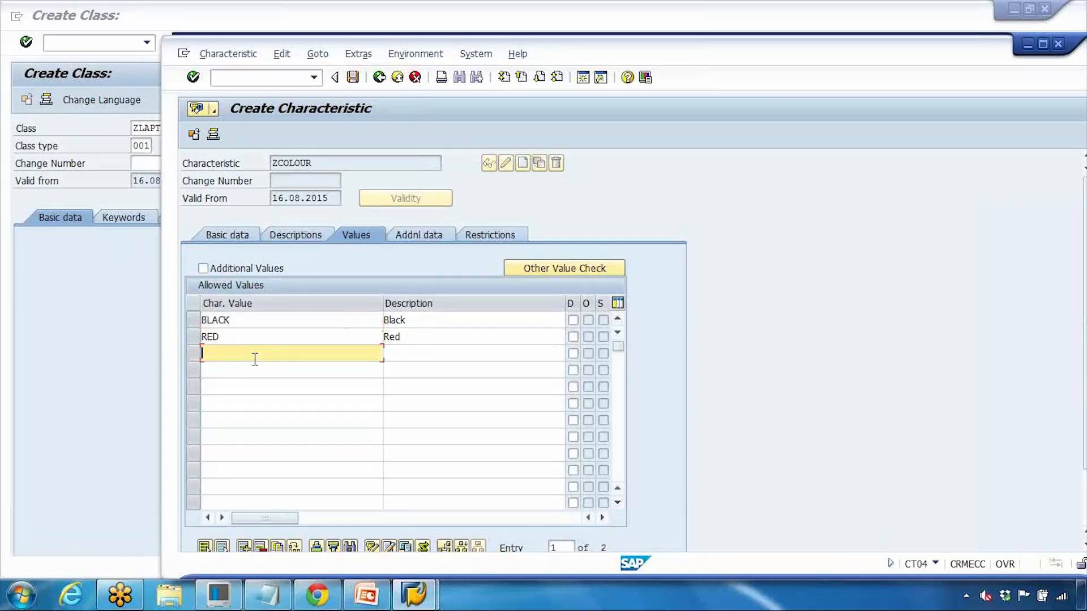
text(Silver)
click(428, 353)
text(Silver)
key(Return)
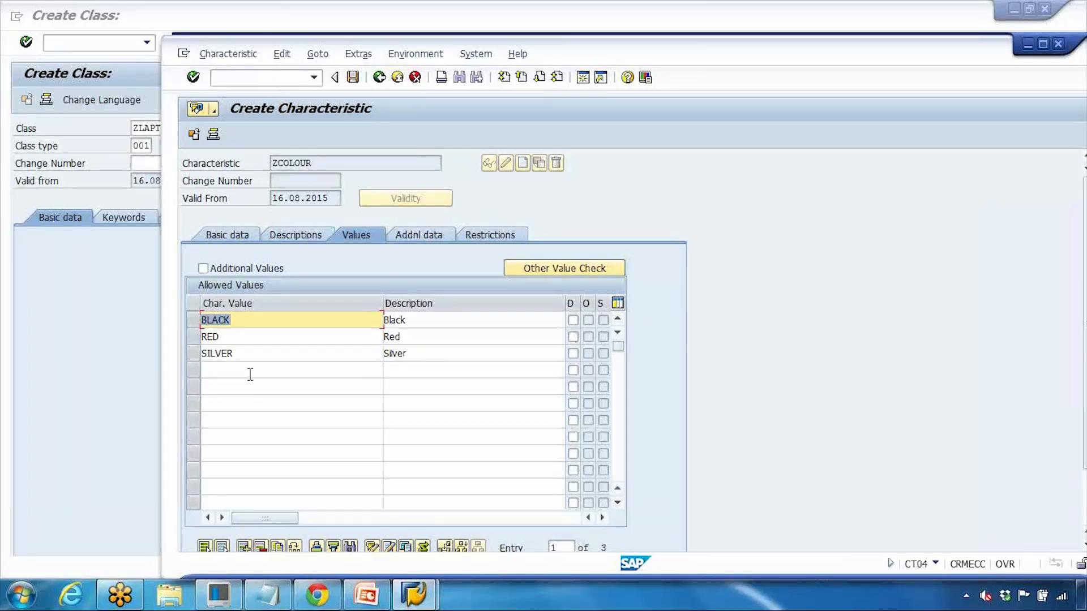
click(573, 353)
double_click(428, 355)
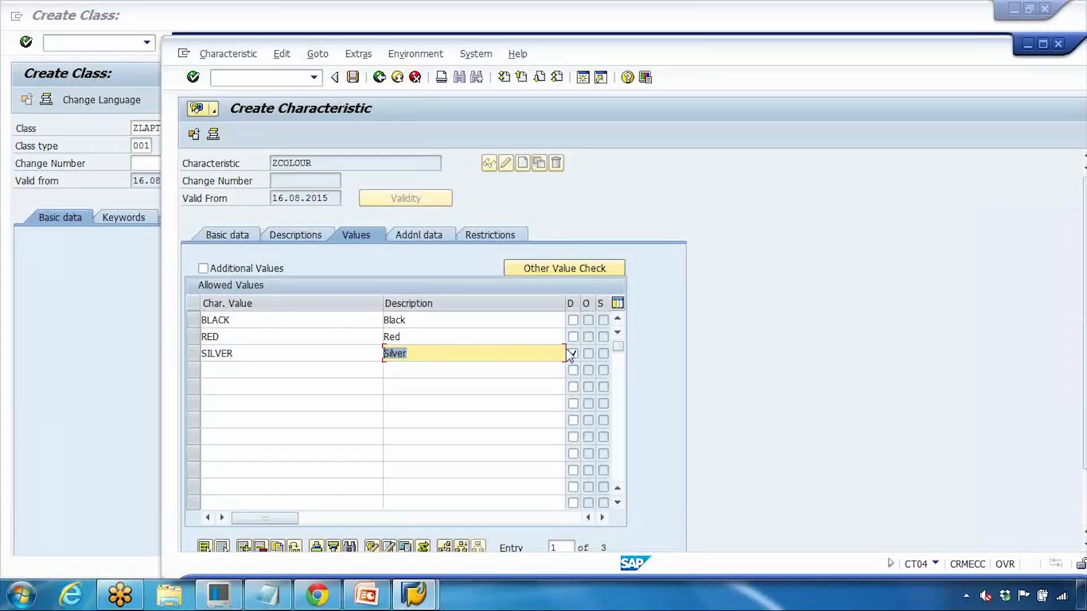
click(353, 77)
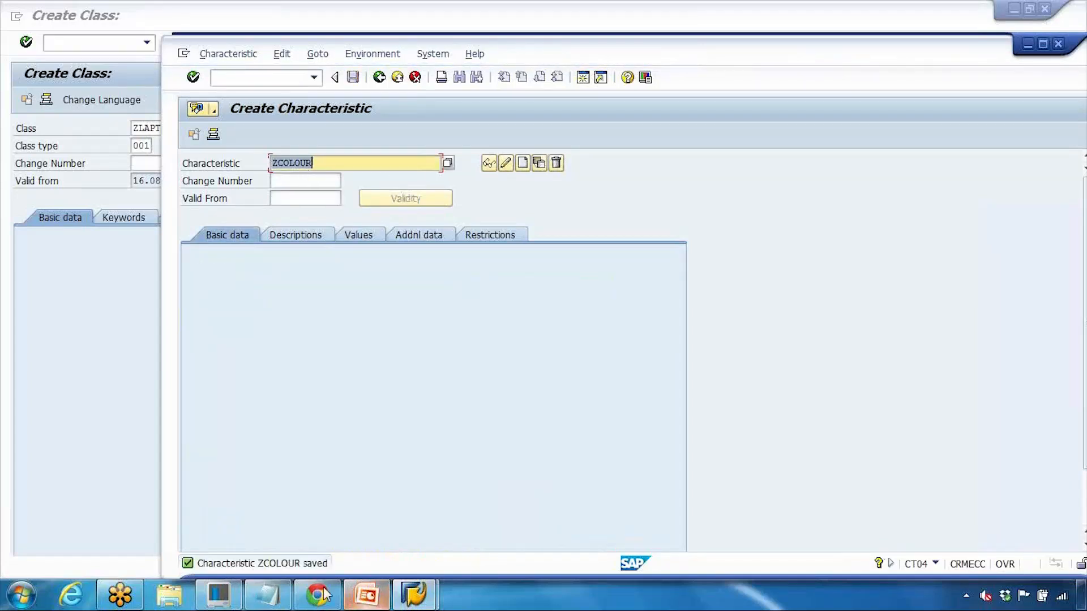
Step: Relabel the note's 'Classification' line as 'Characteristics'
click(267, 594)
drag(514, 206, 592, 206)
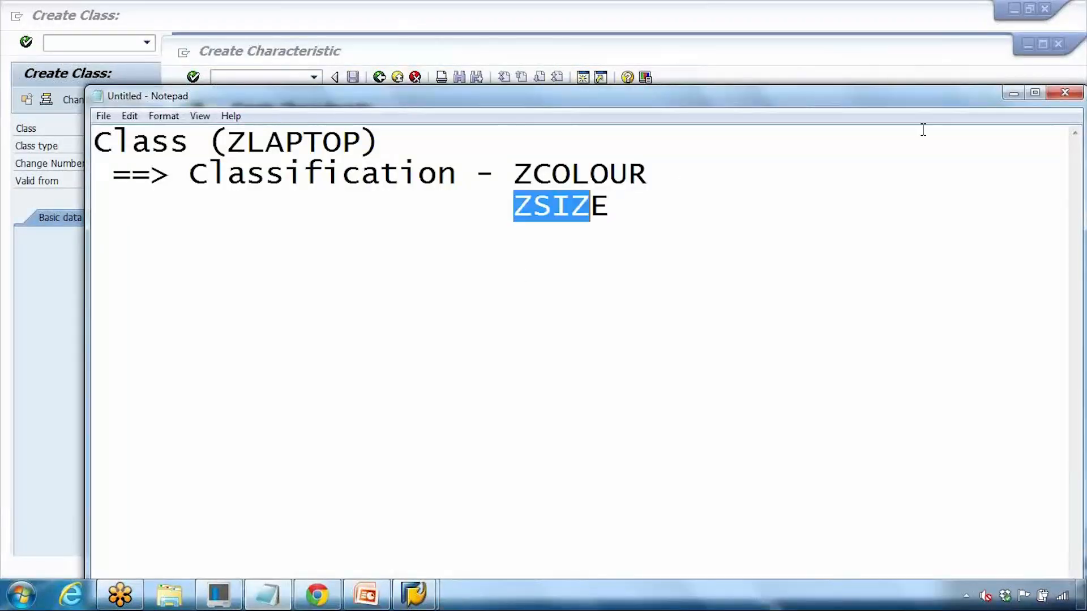
click(1013, 93)
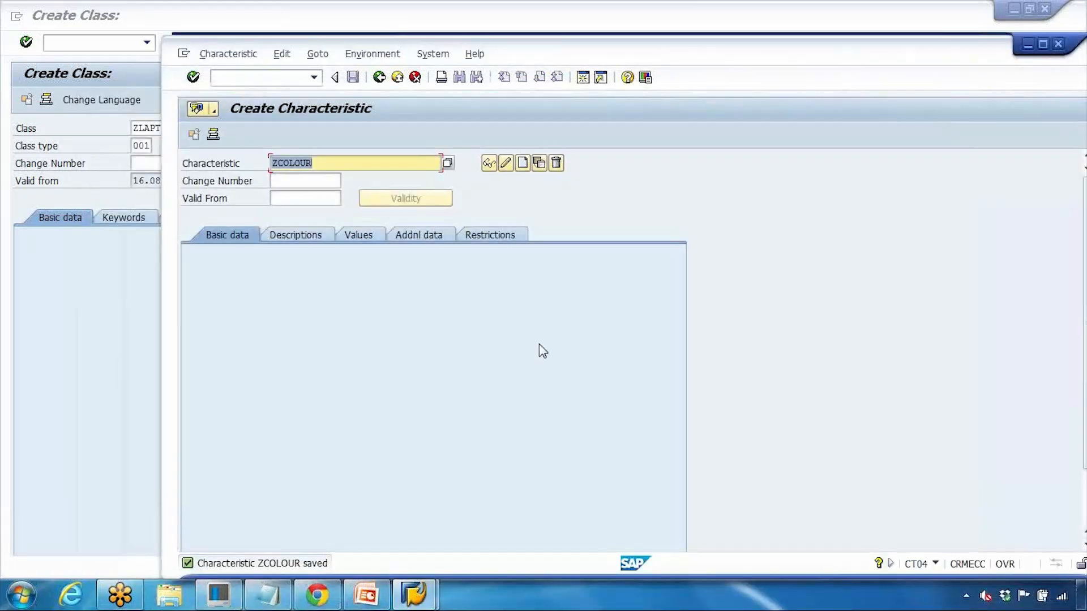
click(267, 594)
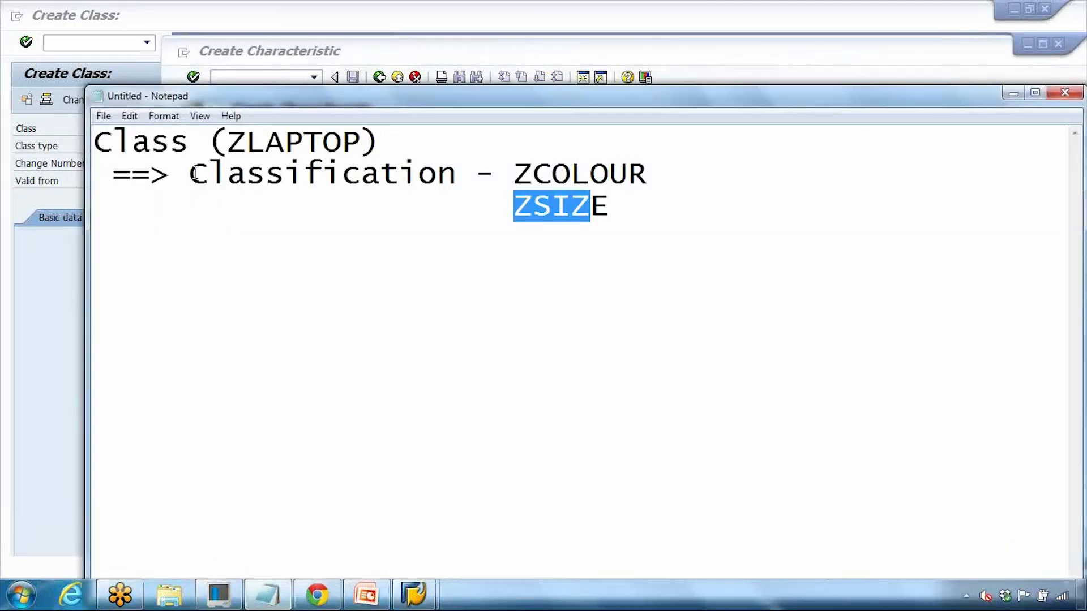
drag(215, 172, 456, 174)
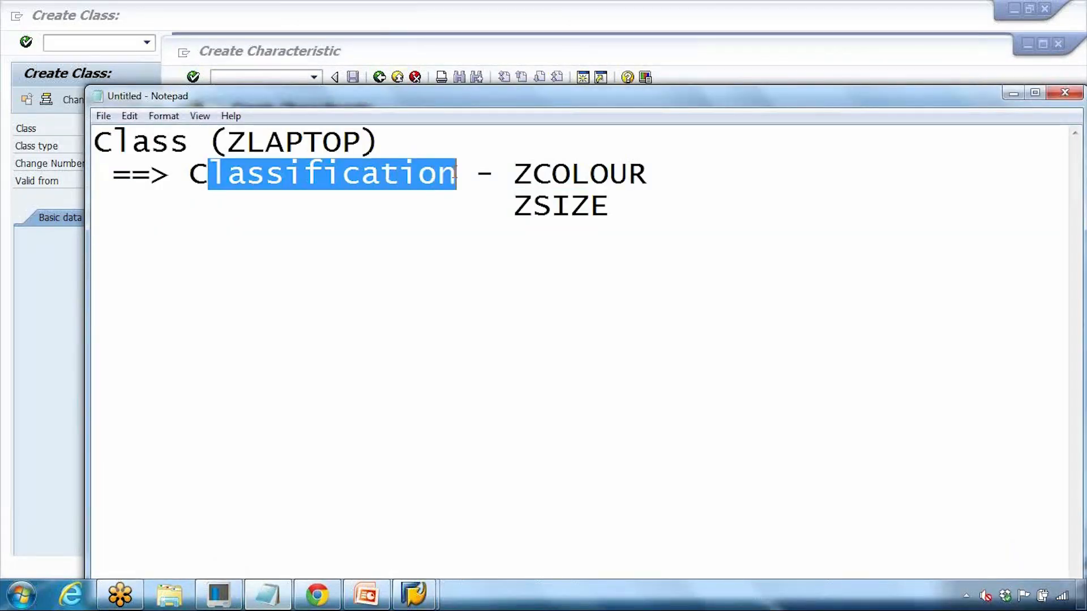
text(har)
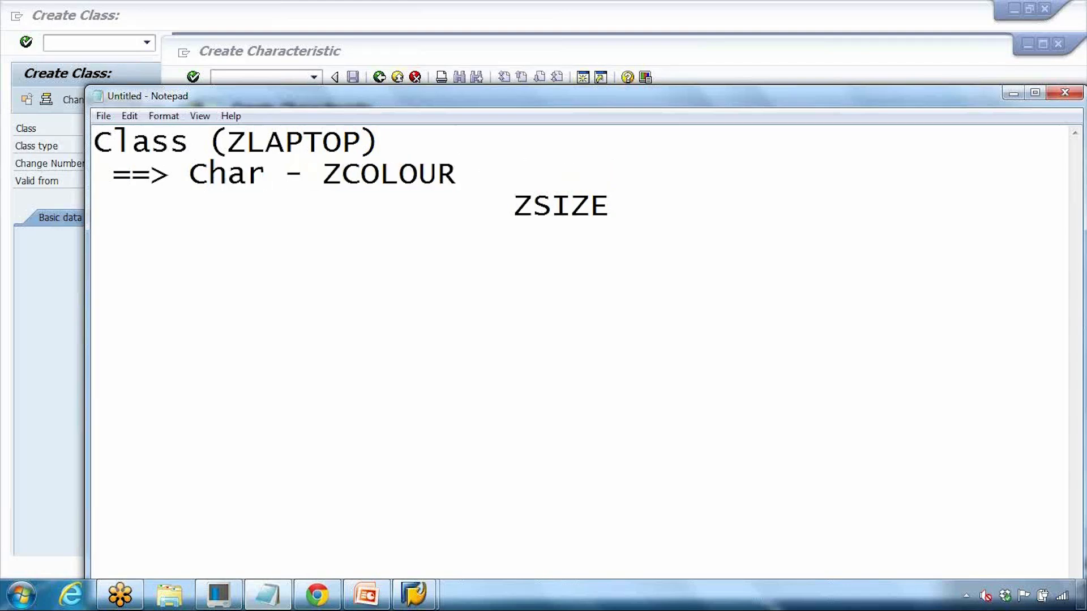
text(acteristics)
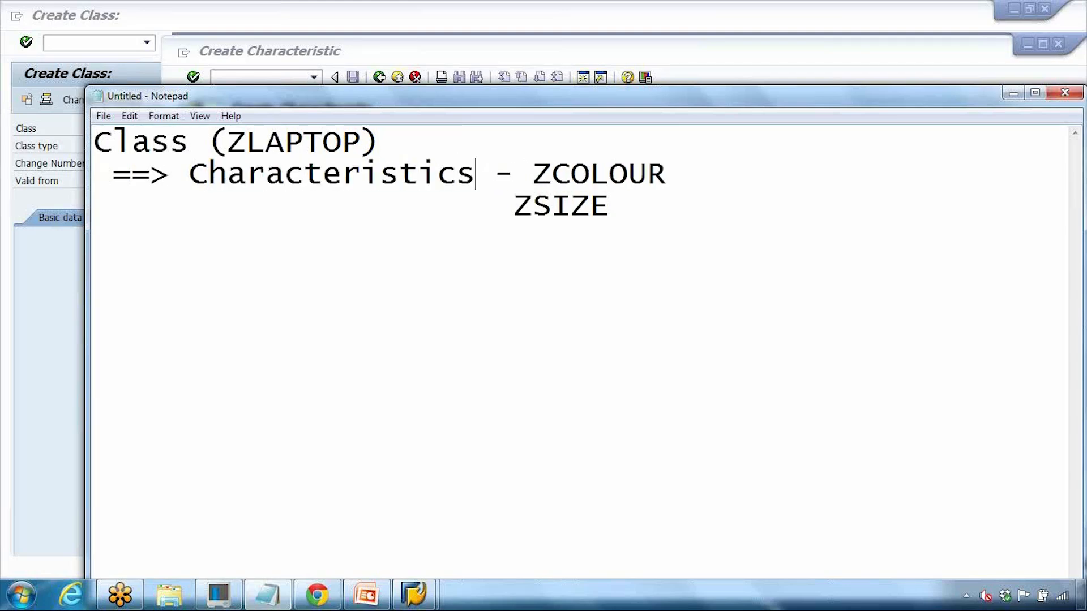
Step: Align ZSIZE under ZCOLOUR, then return to SAP's characteristic name field
click(513, 206)
drag(533, 206, 627, 210)
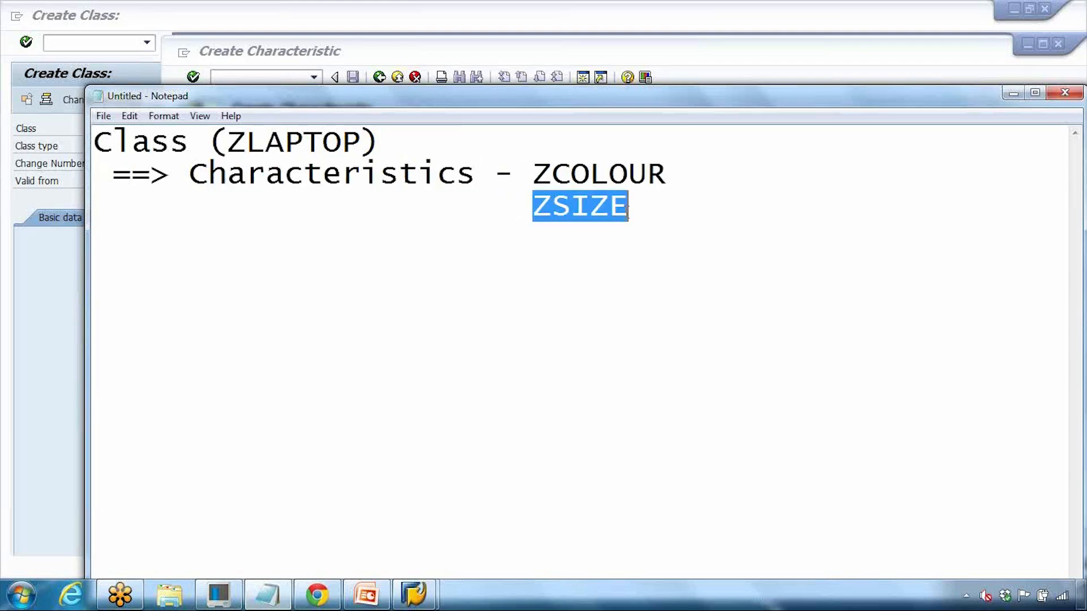
click(1013, 93)
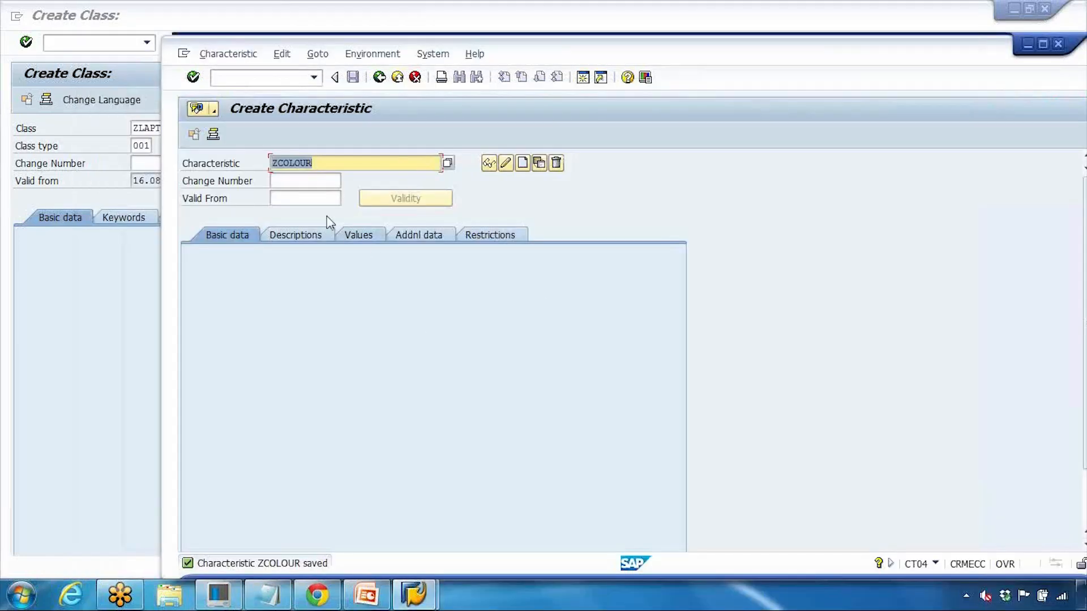
drag(276, 164, 332, 164)
Step: Create characteristic ZSIZE described as 'Laptop Size', numeric (NUM) with 2 characters
text(size)
click(522, 163)
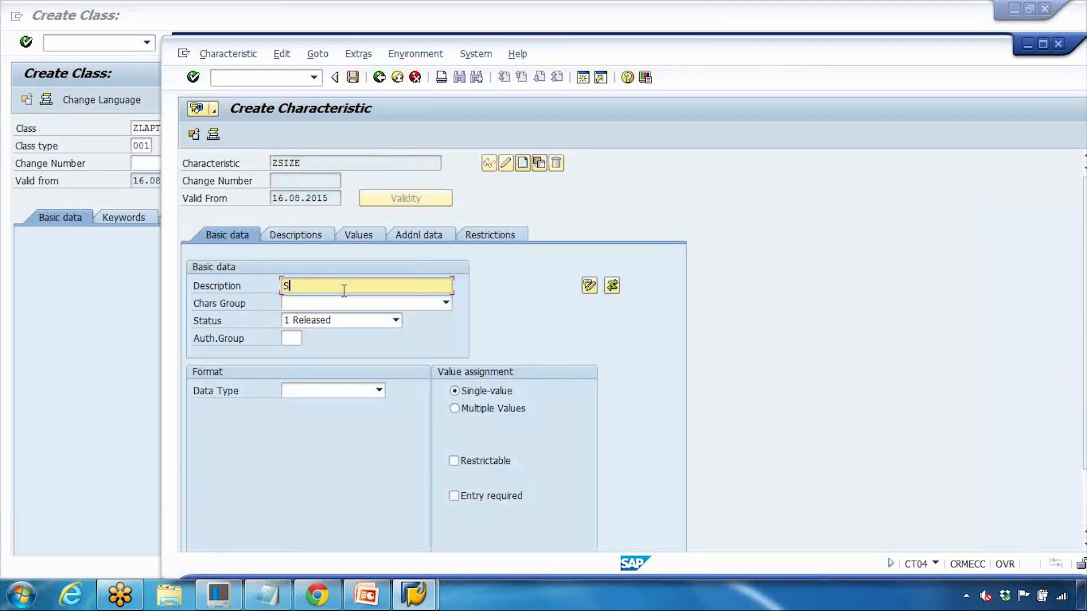
key(BackSpace)
text(Laptop Size)
click(299, 395)
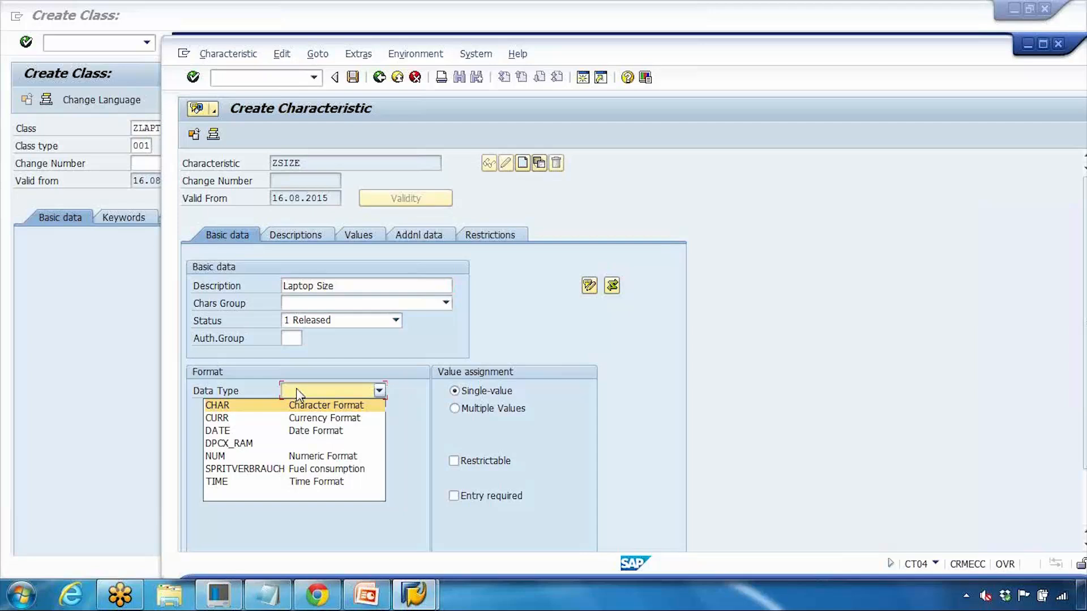
click(304, 459)
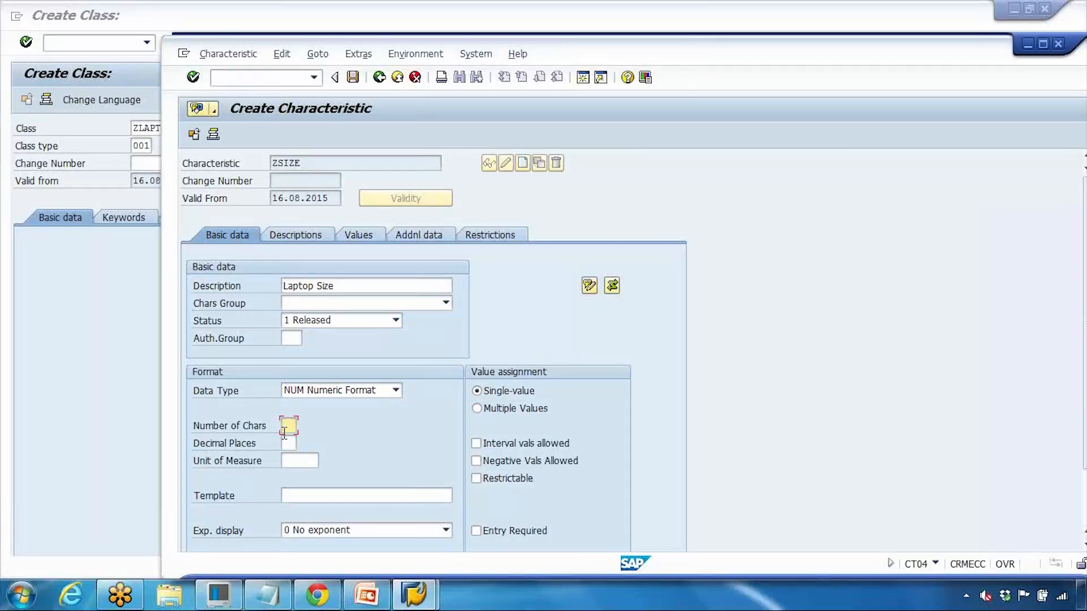
text(2)
key(Return)
Step: Add allowed values 15, 13 and 17 to ZSIZE and save it
click(358, 235)
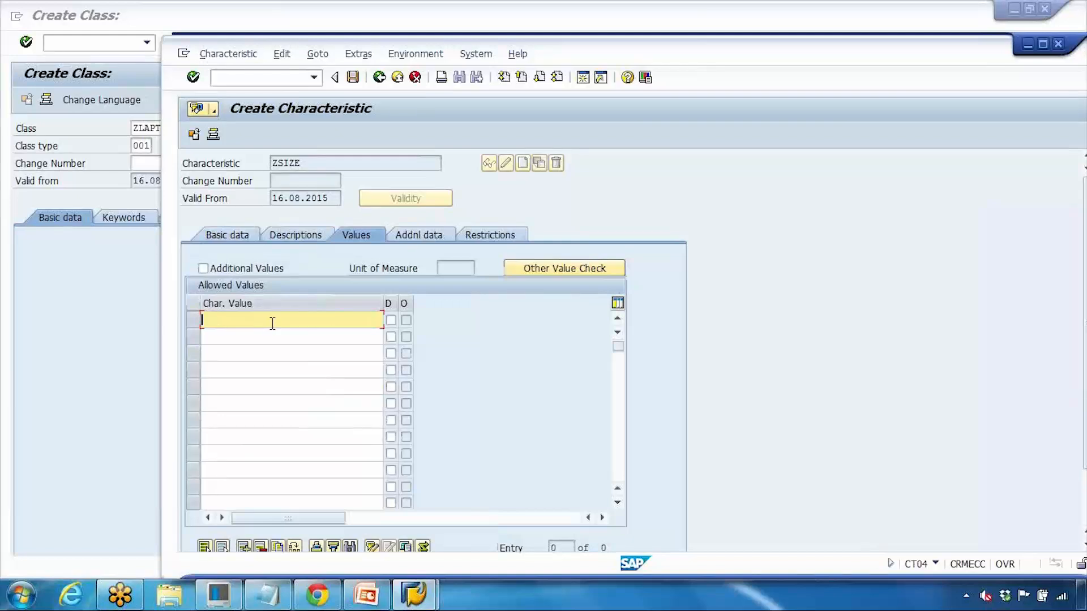
text(15)
click(264, 338)
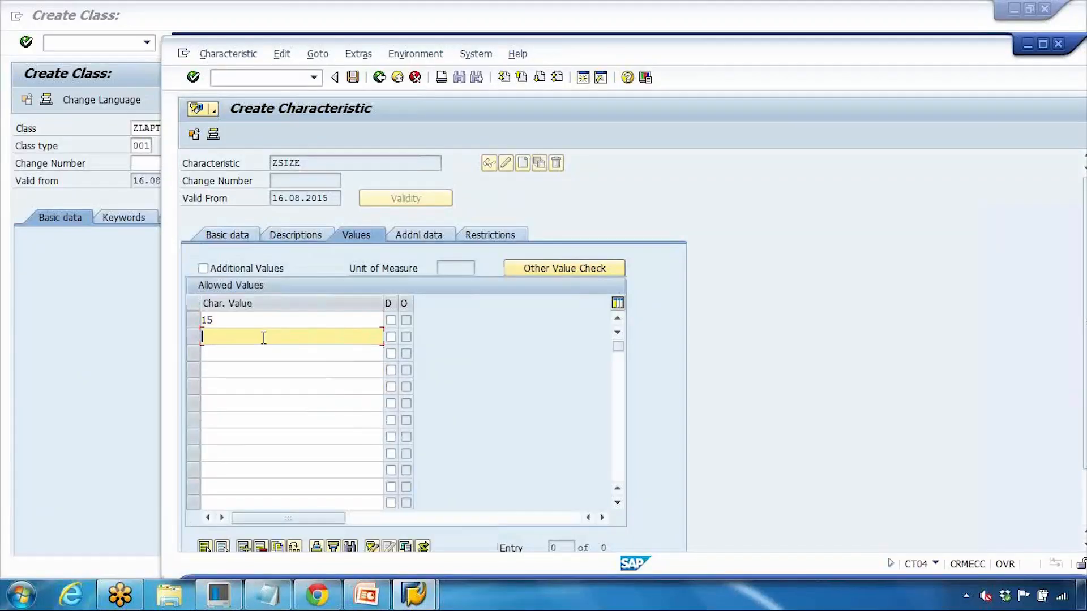
text(13)
key(Return)
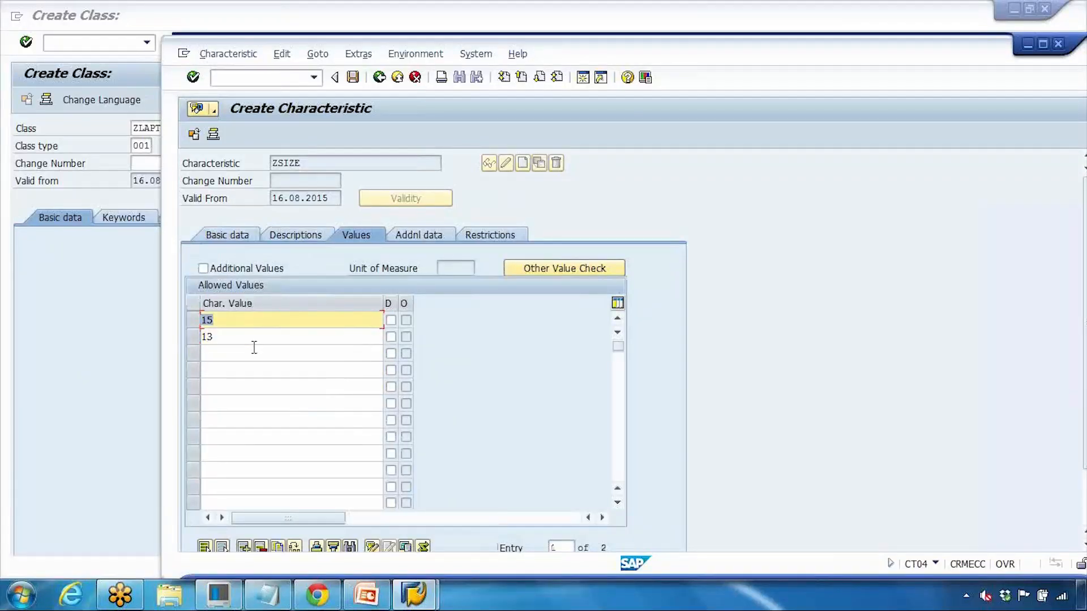
click(254, 348)
text(17)
key(Return)
click(353, 77)
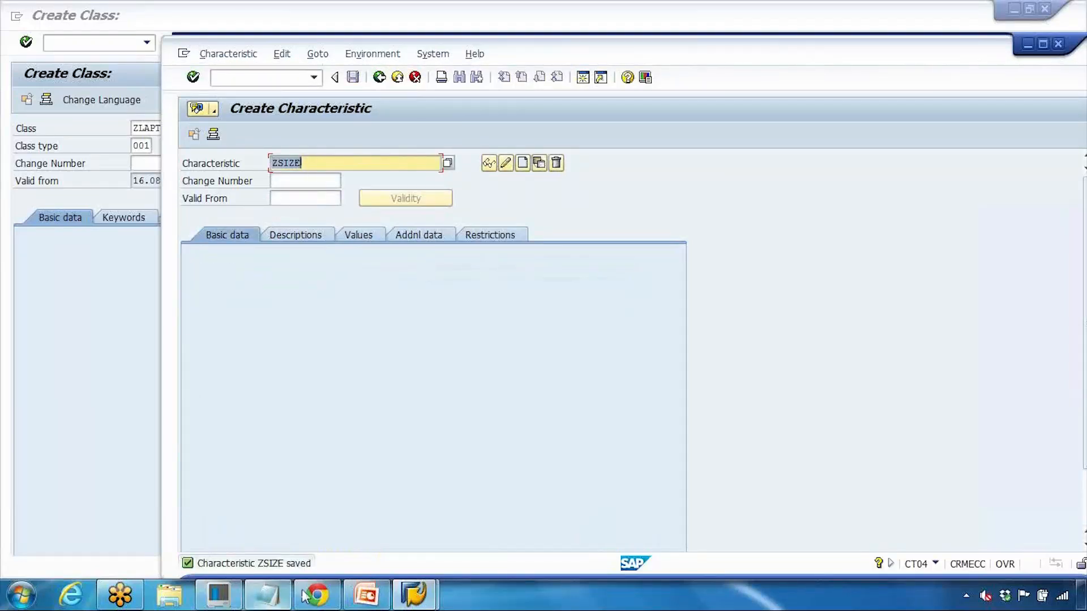
Step: Check the class name ZLAPTOP in the Notepad notes and close the characteristic creation window
click(267, 595)
click(542, 180)
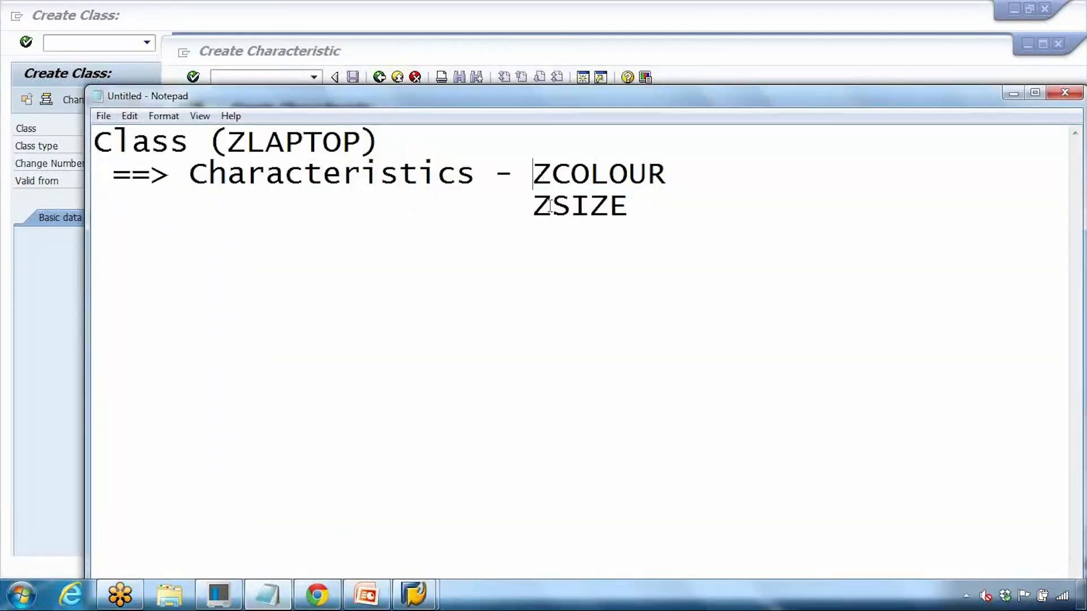
drag(246, 173, 380, 175)
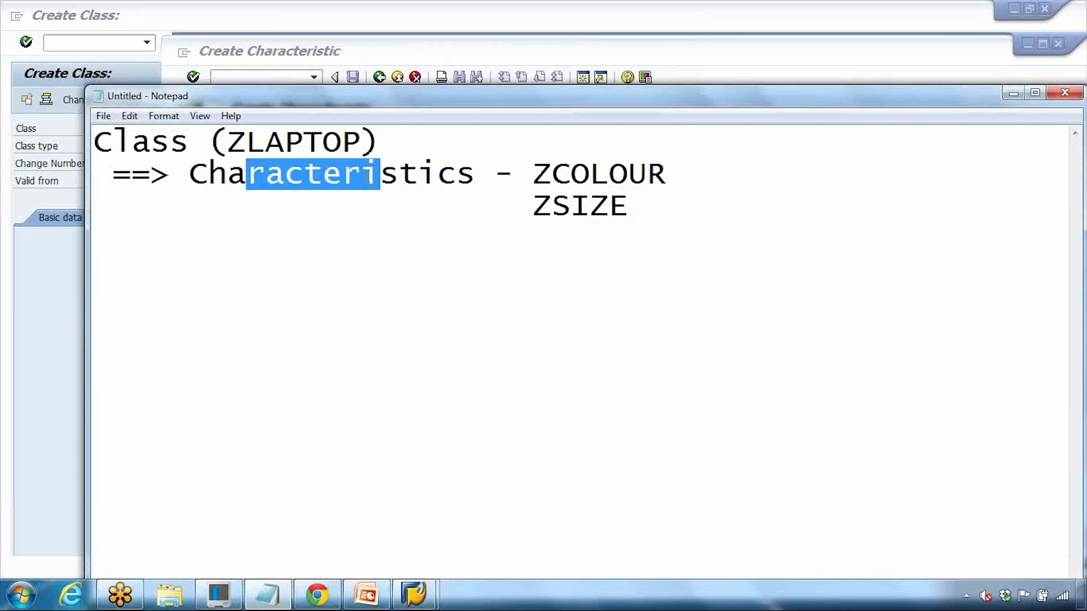
drag(132, 141, 347, 143)
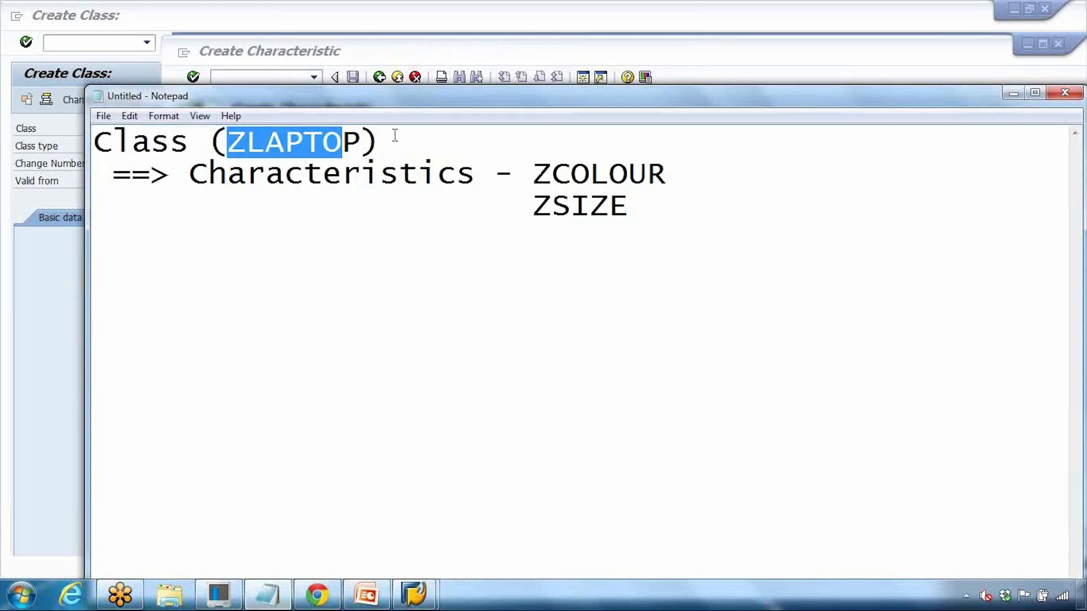
click(1012, 93)
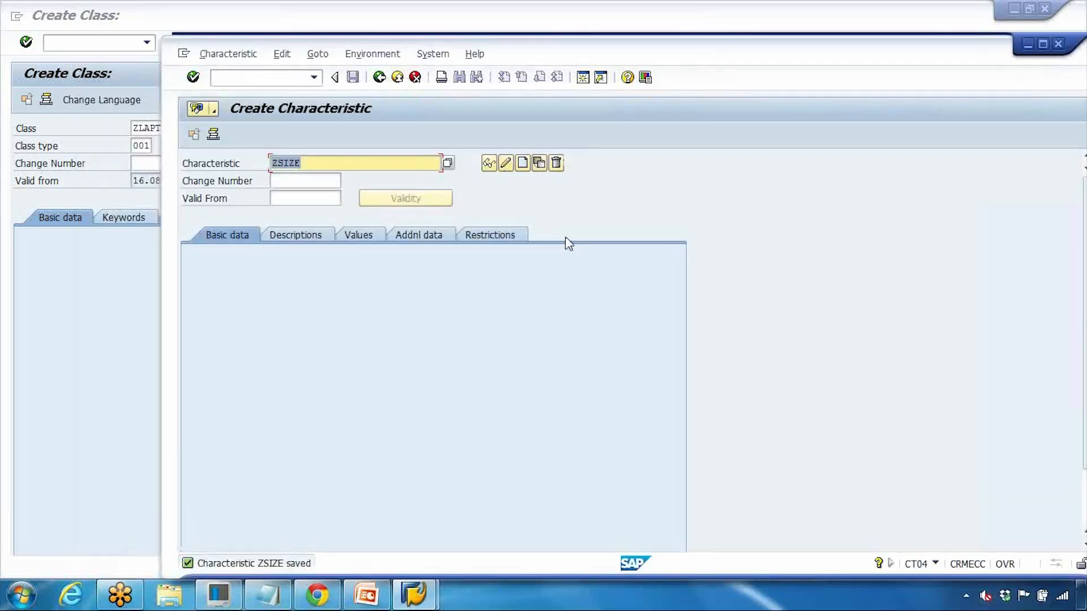
click(1058, 43)
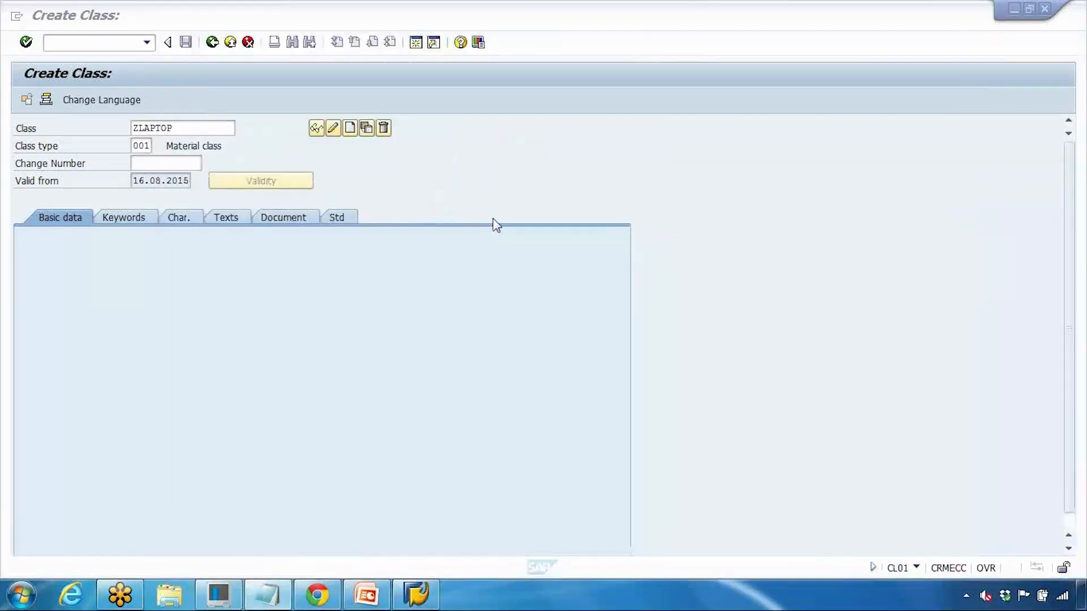
Step: Confirm class ZLAPTOP on the class screen and glance at the presentation slides
click(177, 125)
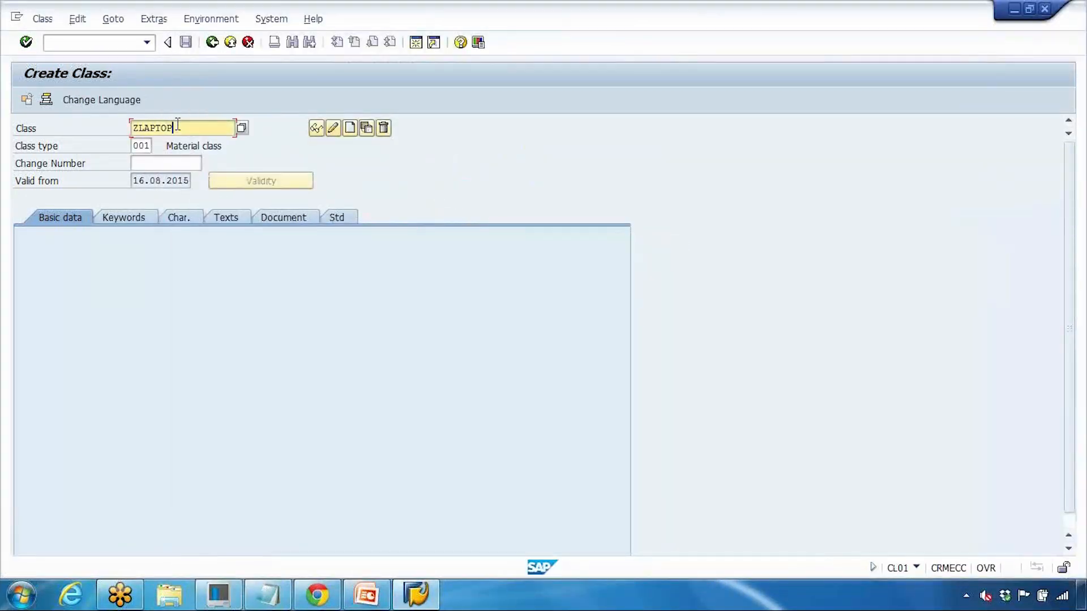
drag(173, 128, 131, 129)
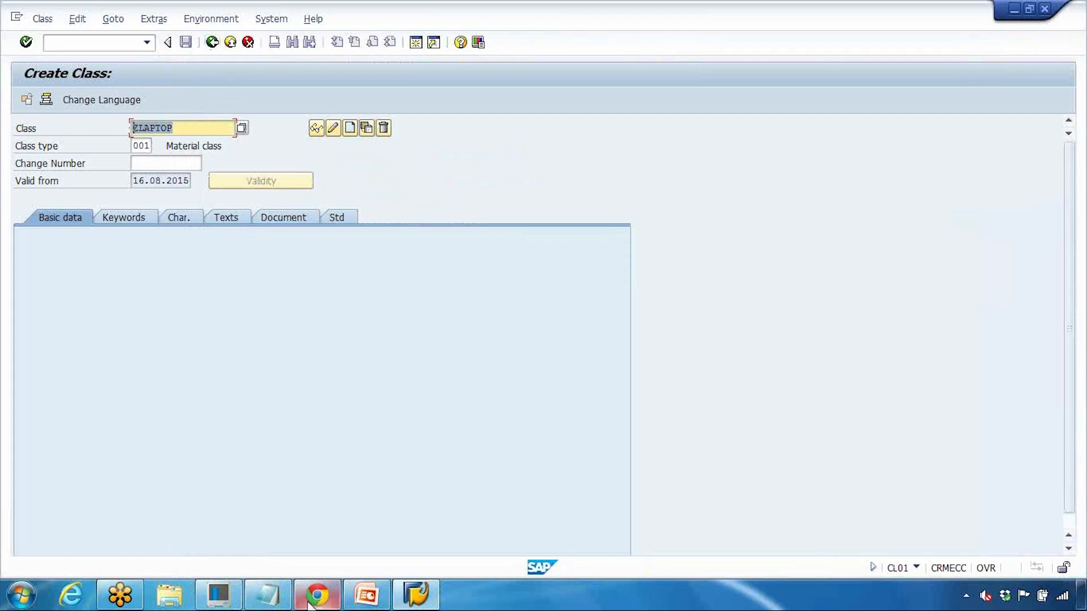
click(388, 598)
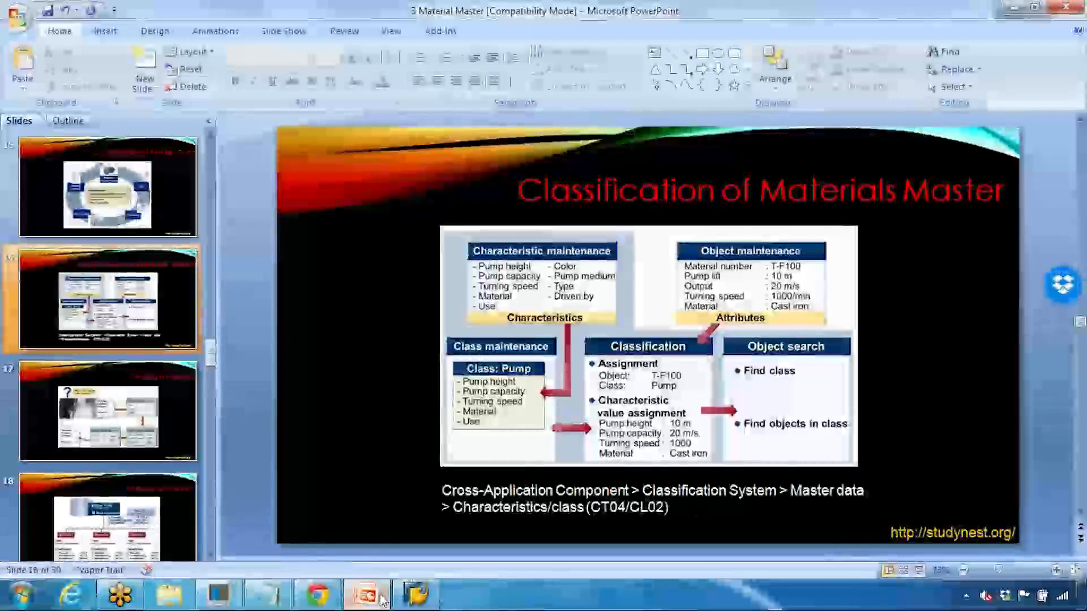
click(370, 599)
click(93, 43)
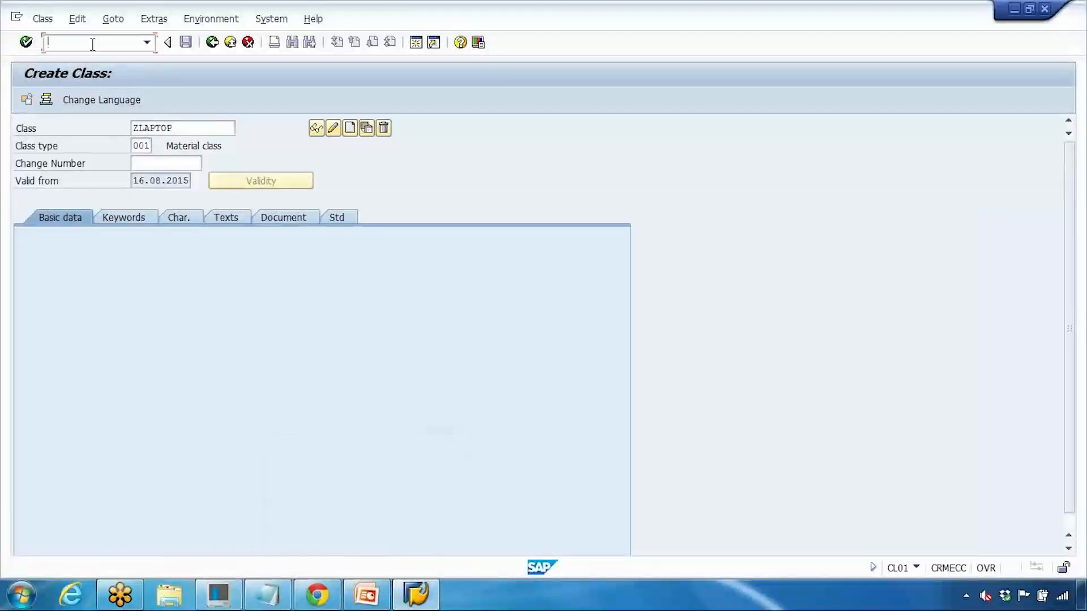
Step: Run /ncl02, switch class ZLAPTOP to change mode and open its characteristics list
text(/ncl02)
key(Return)
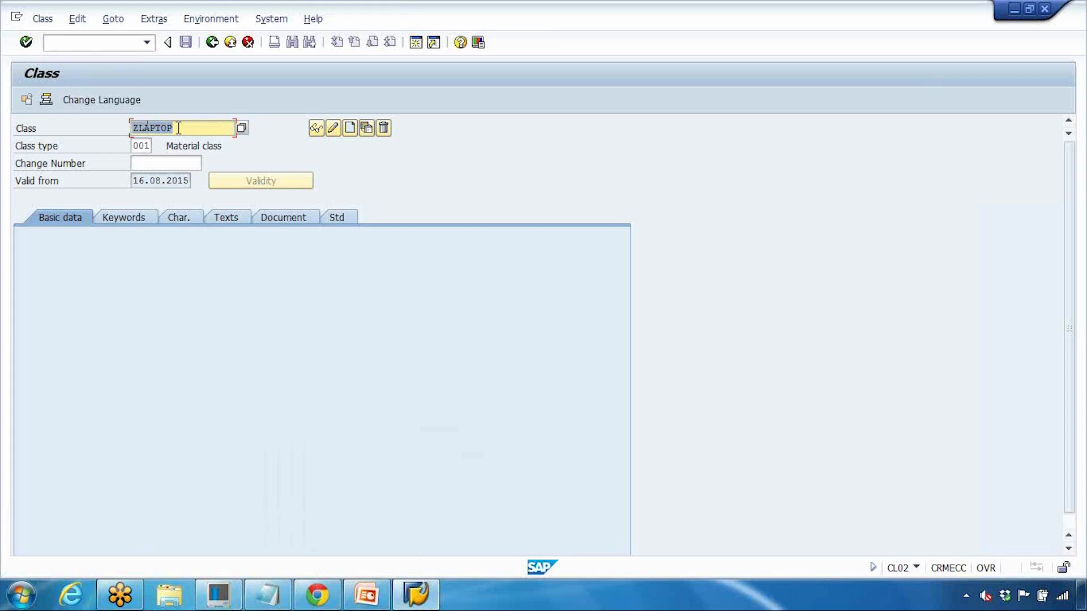
click(267, 594)
drag(228, 143, 346, 147)
click(70, 288)
click(334, 128)
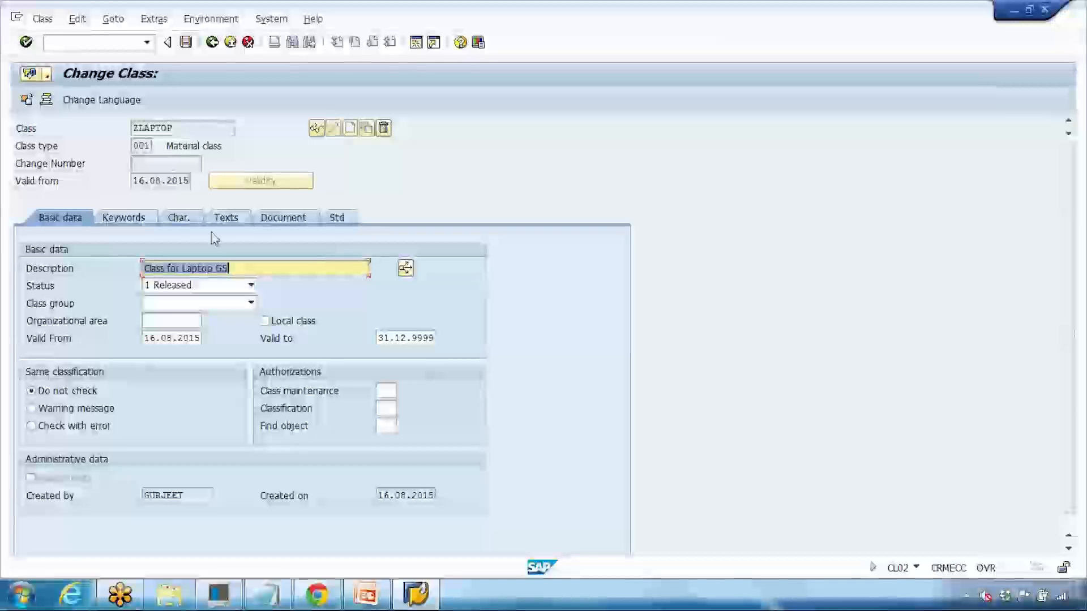
click(186, 220)
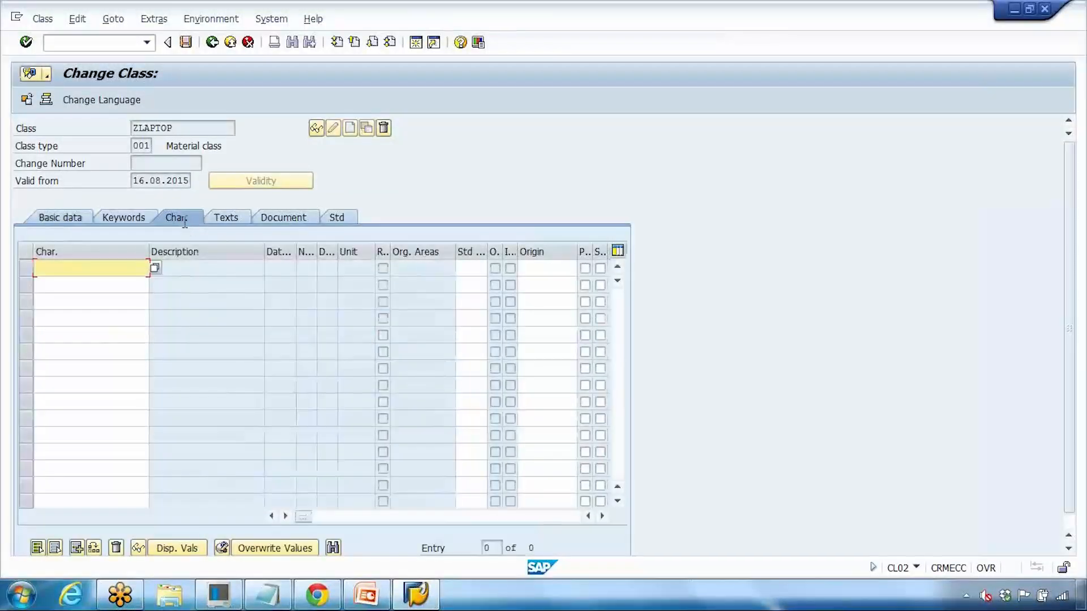
click(155, 268)
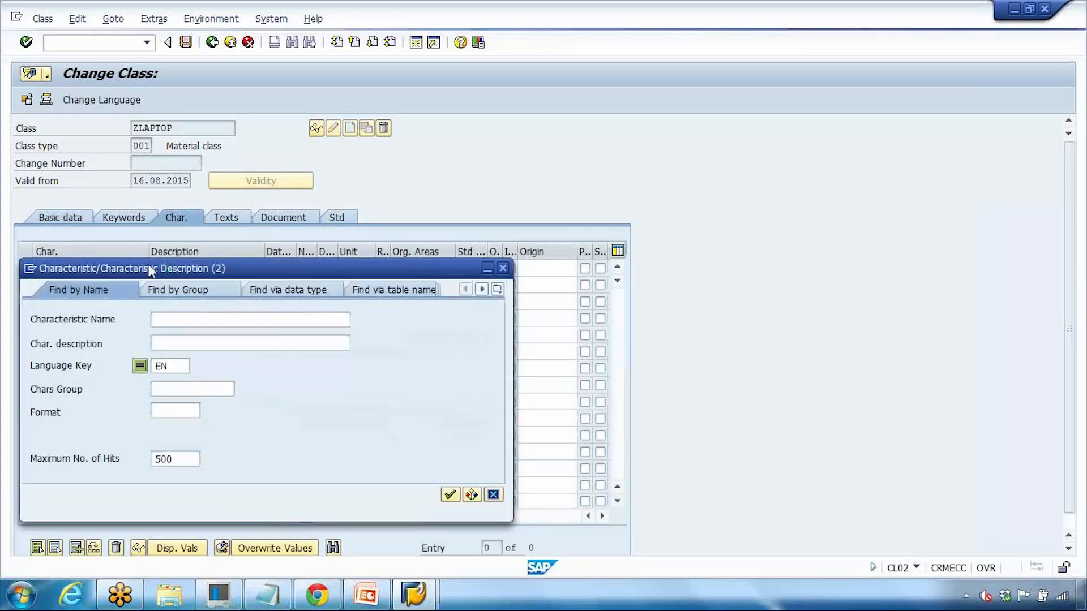
click(450, 495)
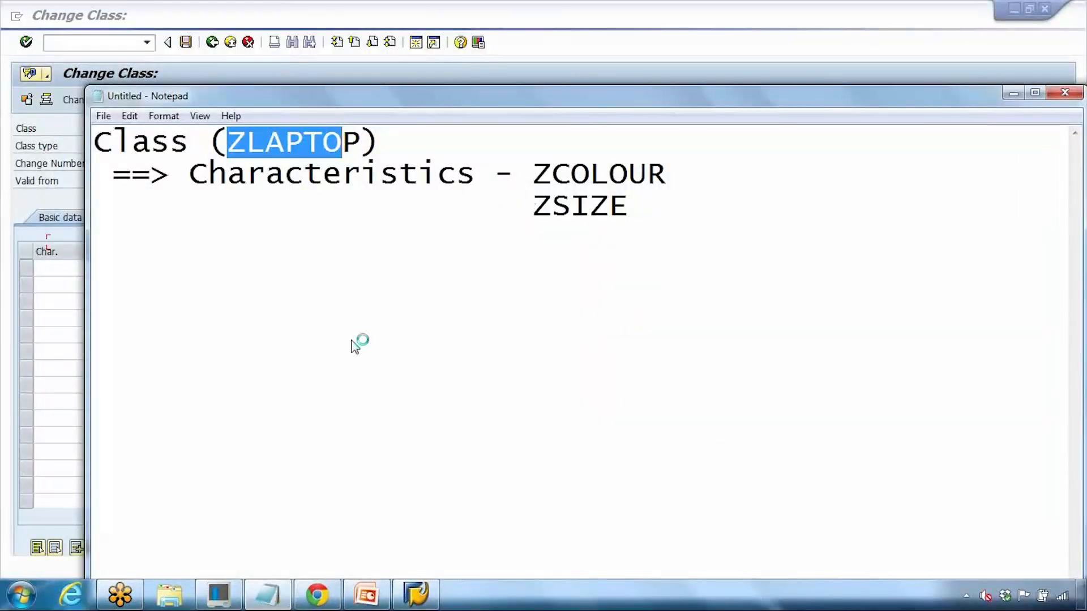
click(50, 273)
Step: Enter ZCOLOUR and ZSIZE as ZLAPTOP's characteristics and save the class
click(47, 271)
text(z)
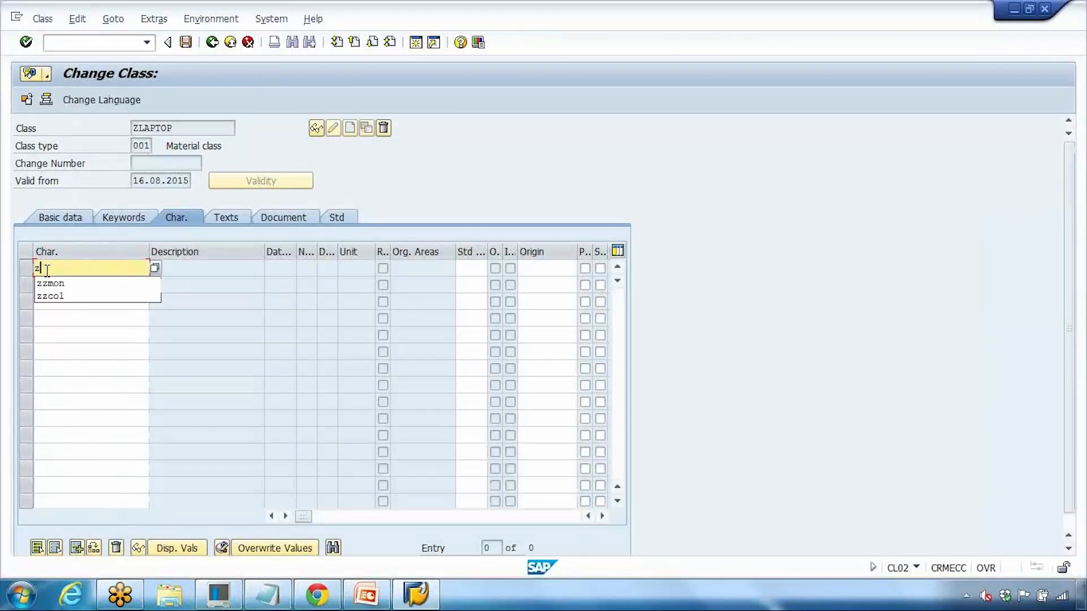
text(cplour)
key(Return)
text(zs)
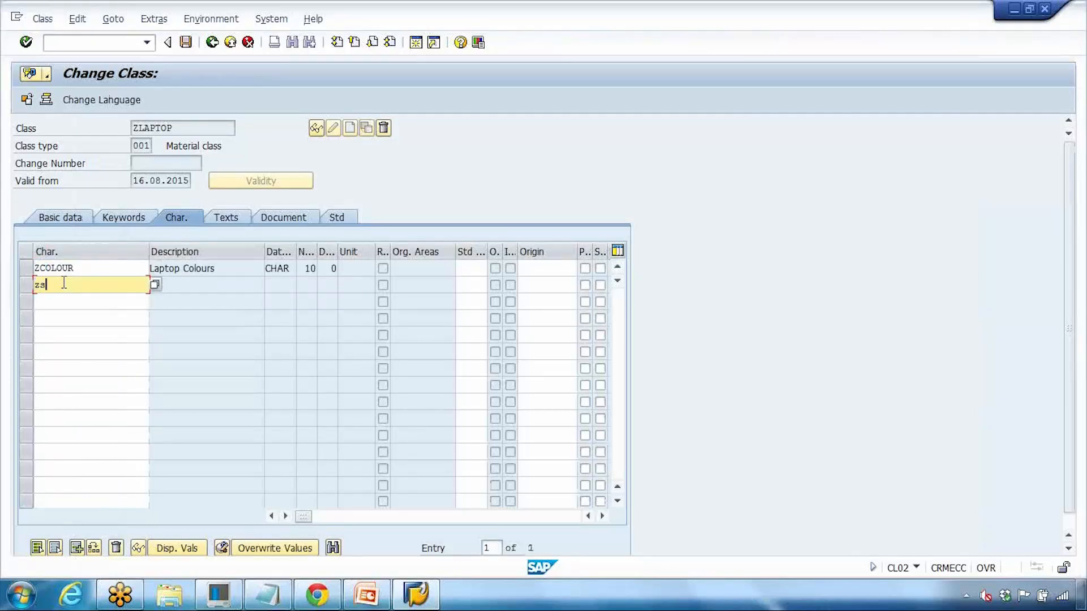
text(ize)
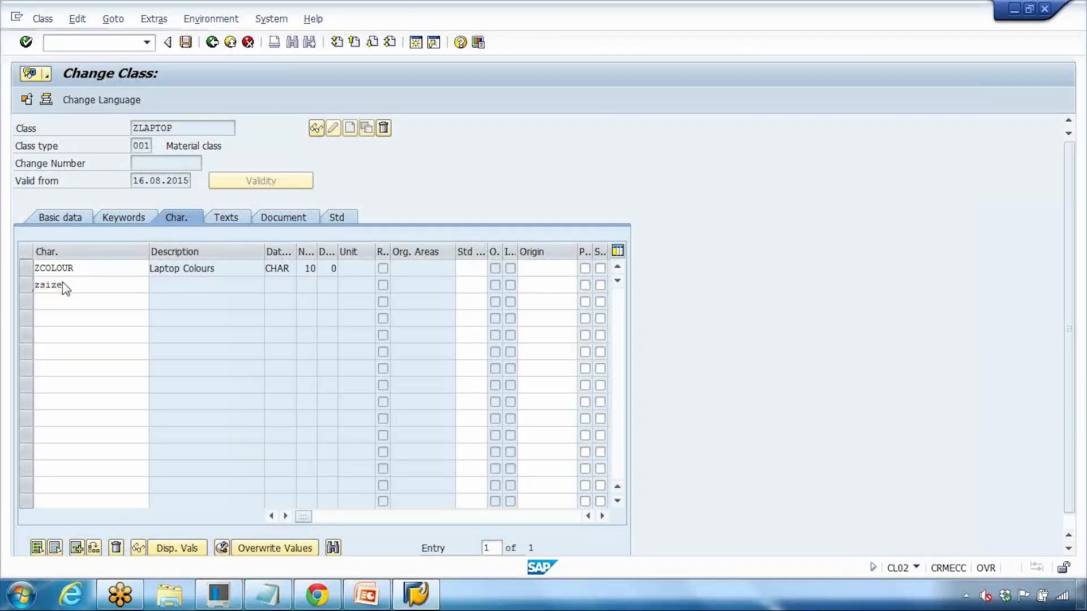
key(Return)
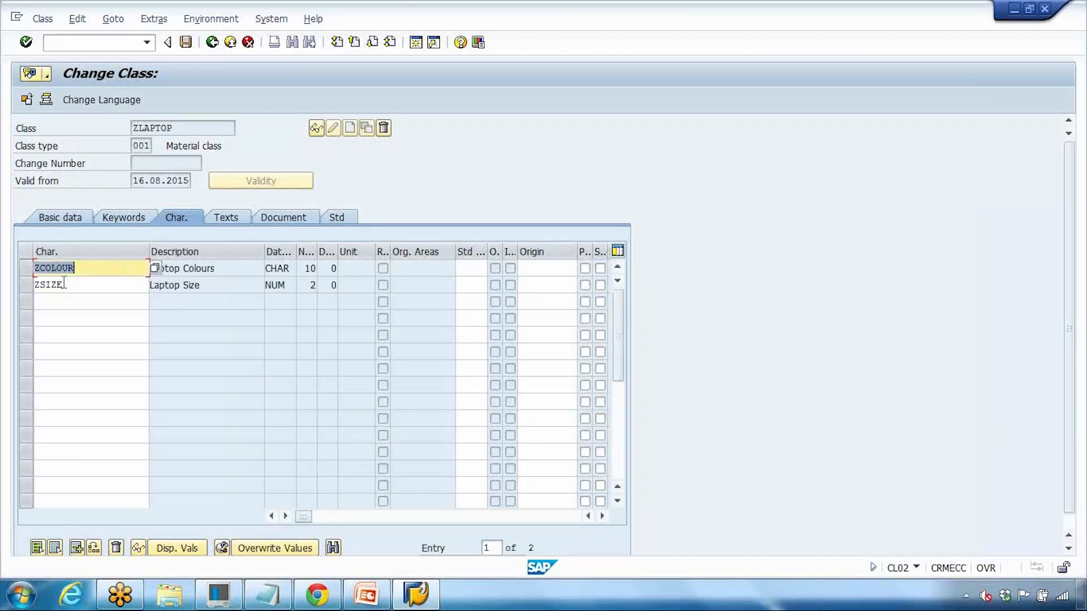
click(185, 45)
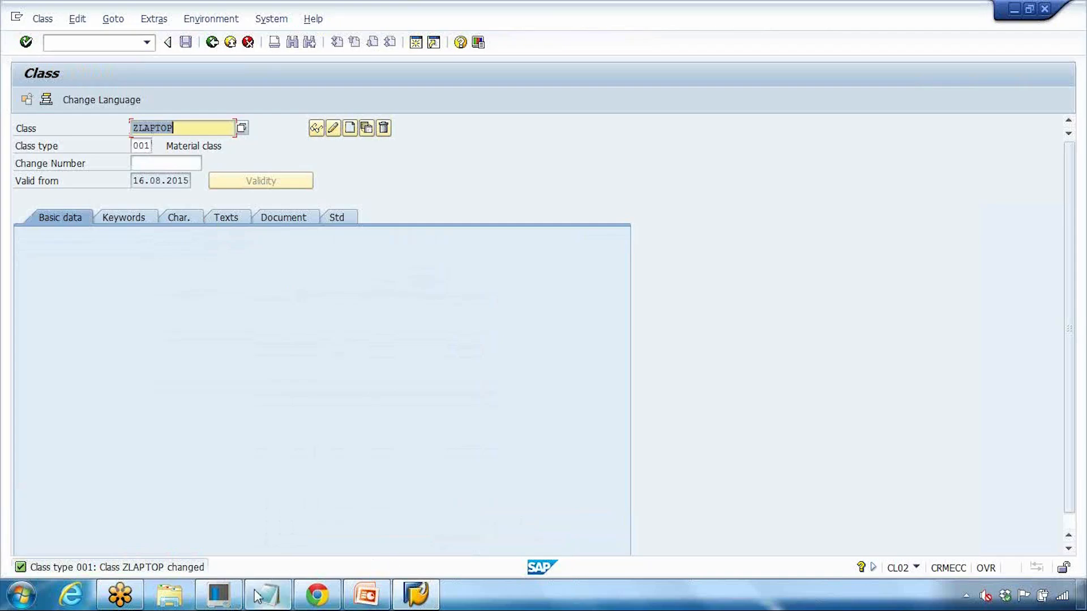
Step: Open material LAPTOP_GS123 in MM02 at its Classification view
click(366, 594)
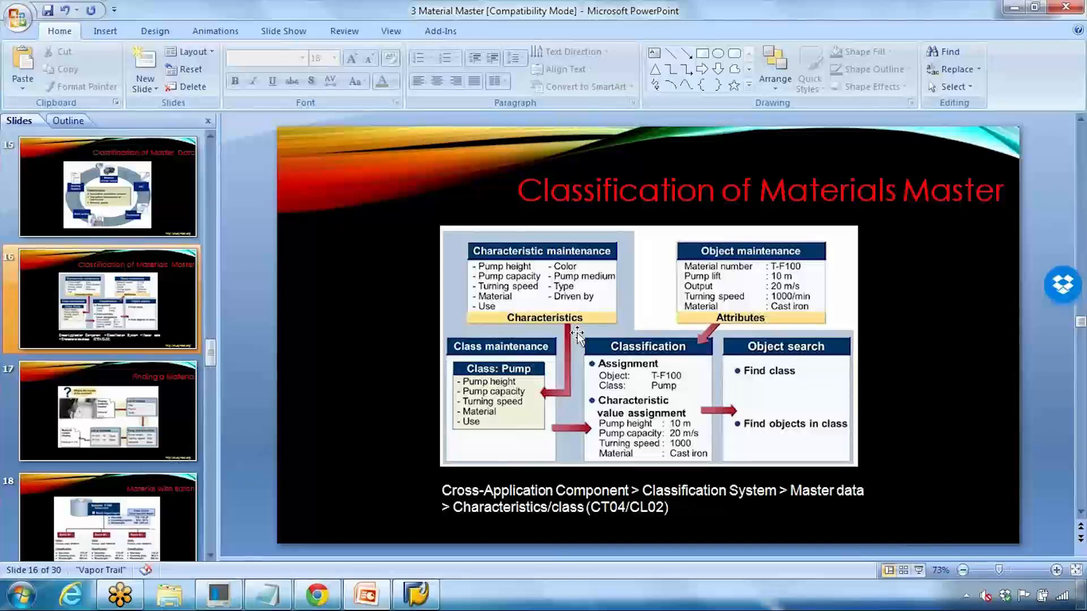
click(416, 594)
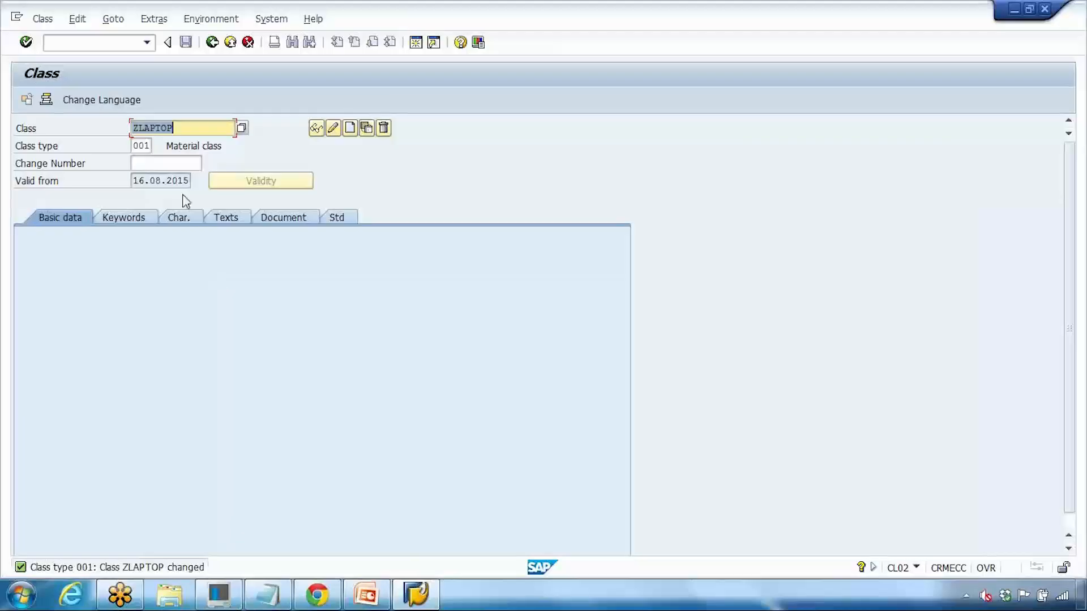
click(212, 47)
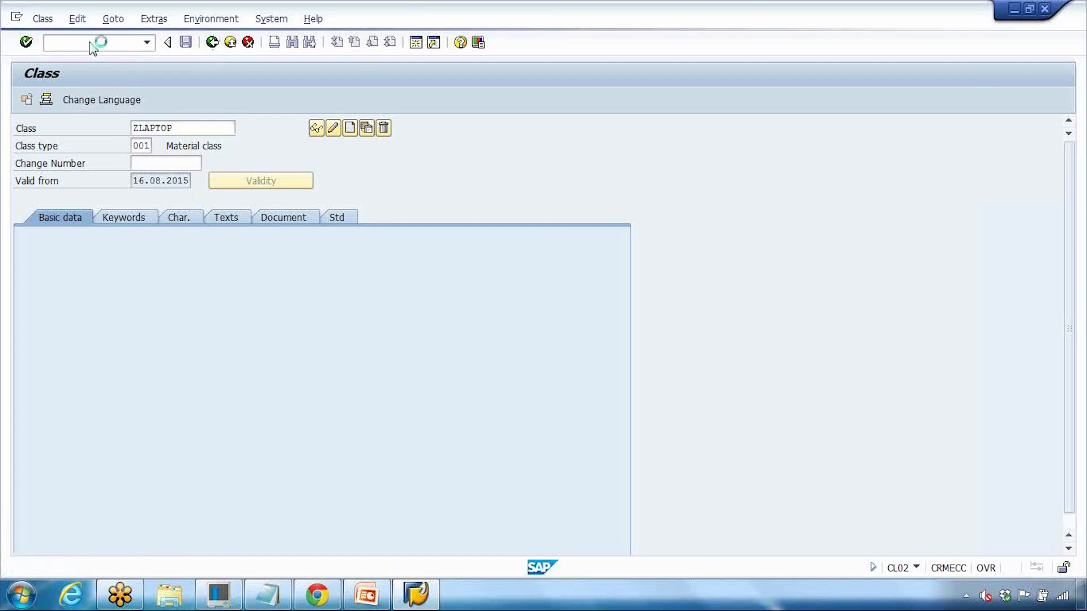
text(mm02)
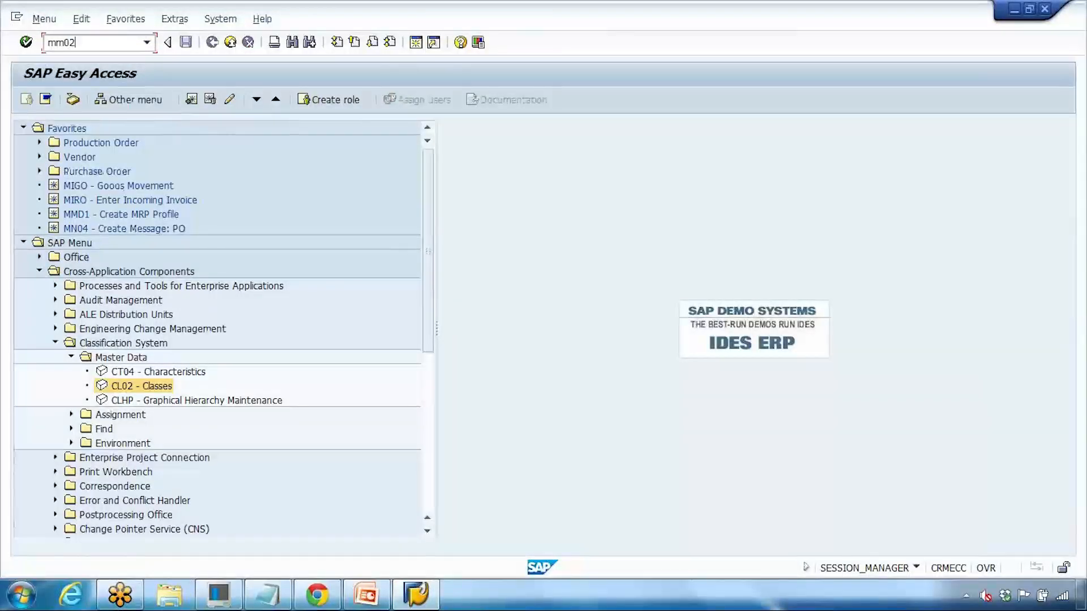
key(Return)
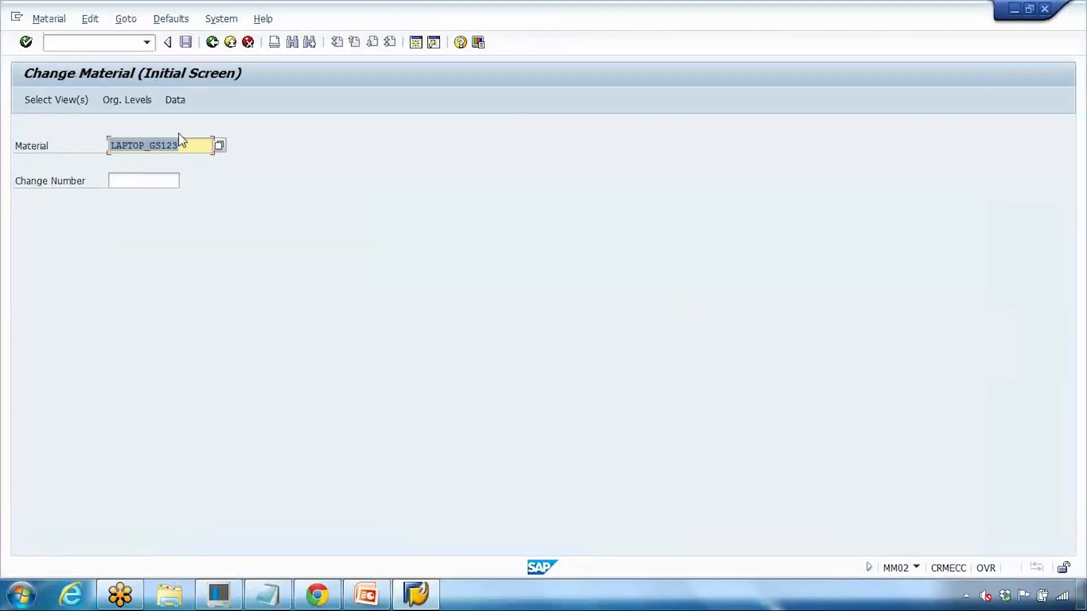
key(Return)
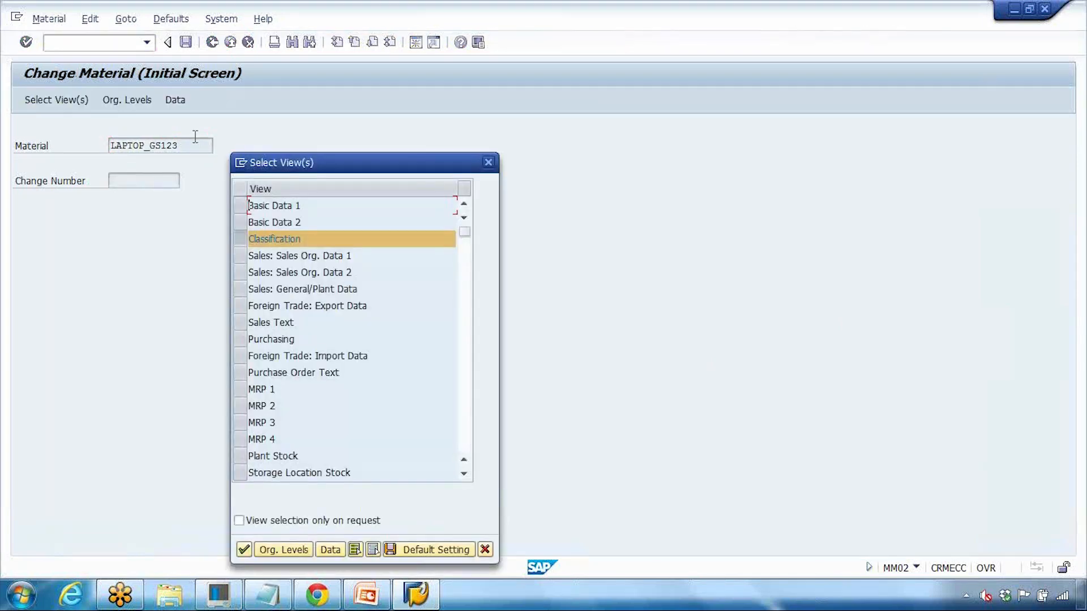
click(246, 549)
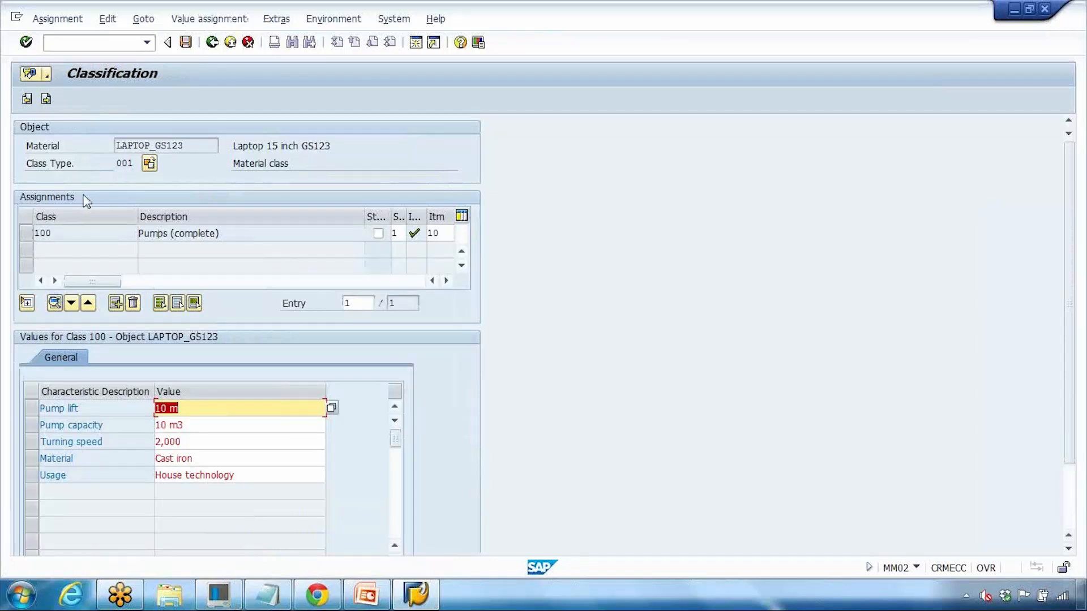
Step: Delete the class 100 assignment, assign class ZLAPTOP instead, and open a second session
click(116, 304)
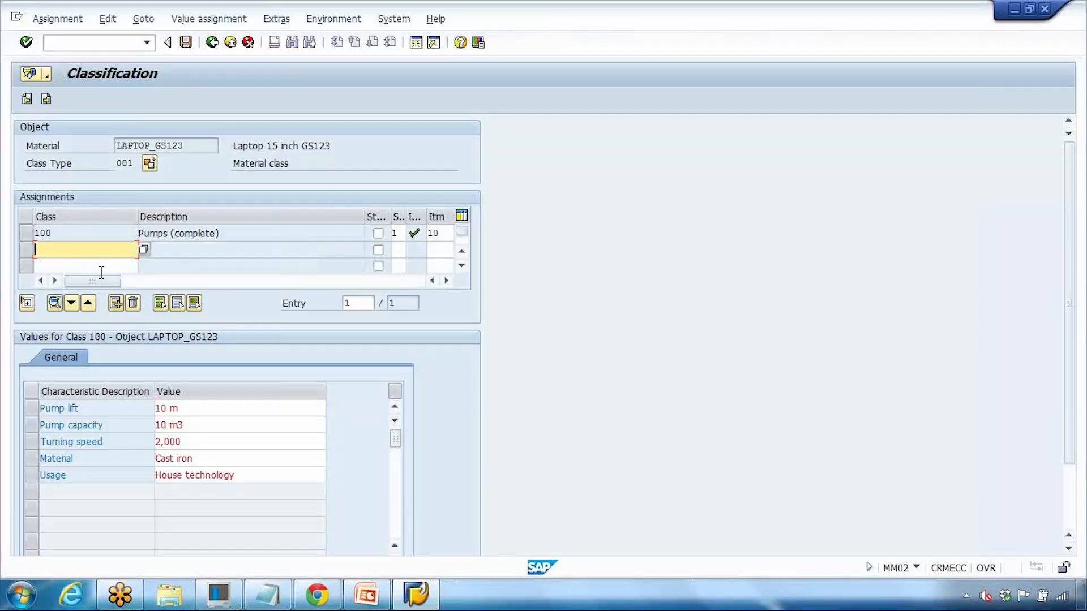
click(271, 594)
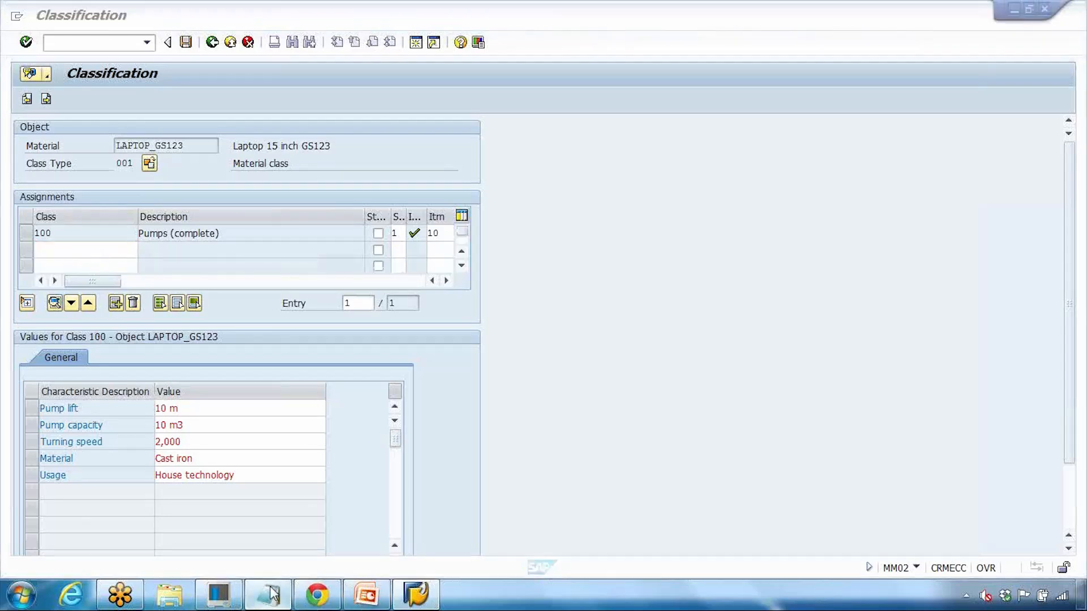
click(270, 594)
text(zlaptop)
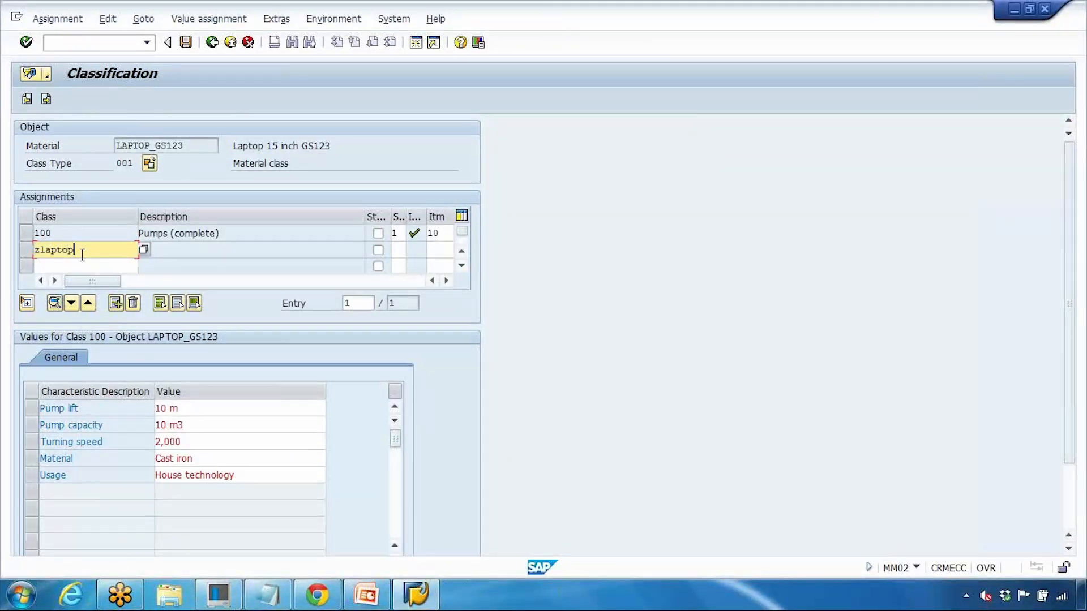
key(BackSpace)
key(BackSpace)
key(BackSpace)
key(BackSpace)
key(BackSpace)
key(BackSpace)
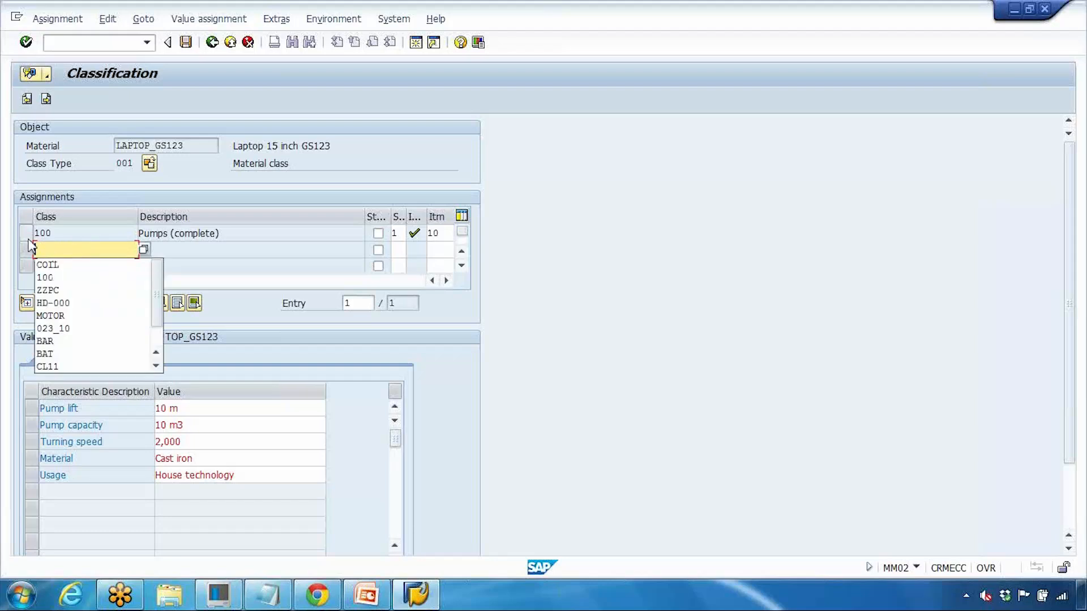
click(26, 232)
click(133, 302)
click(207, 292)
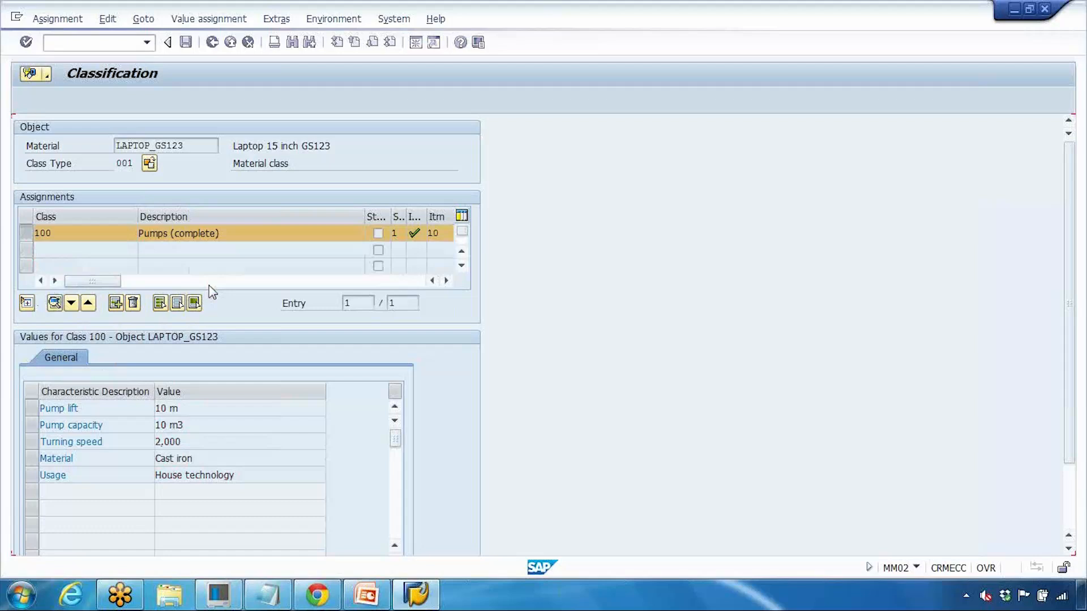
text(zlaptop)
key(Return)
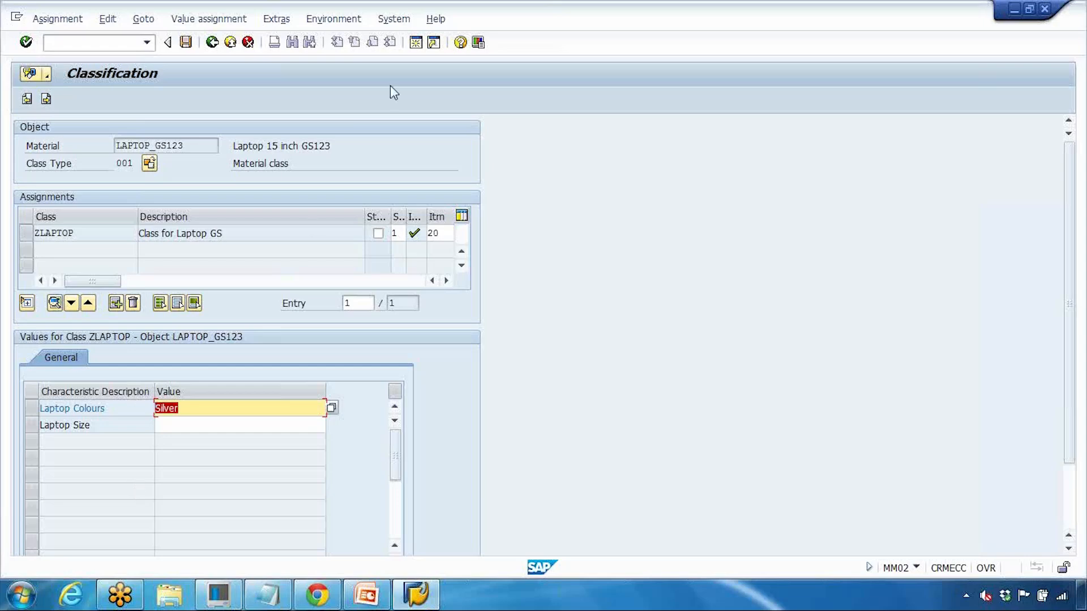
click(415, 47)
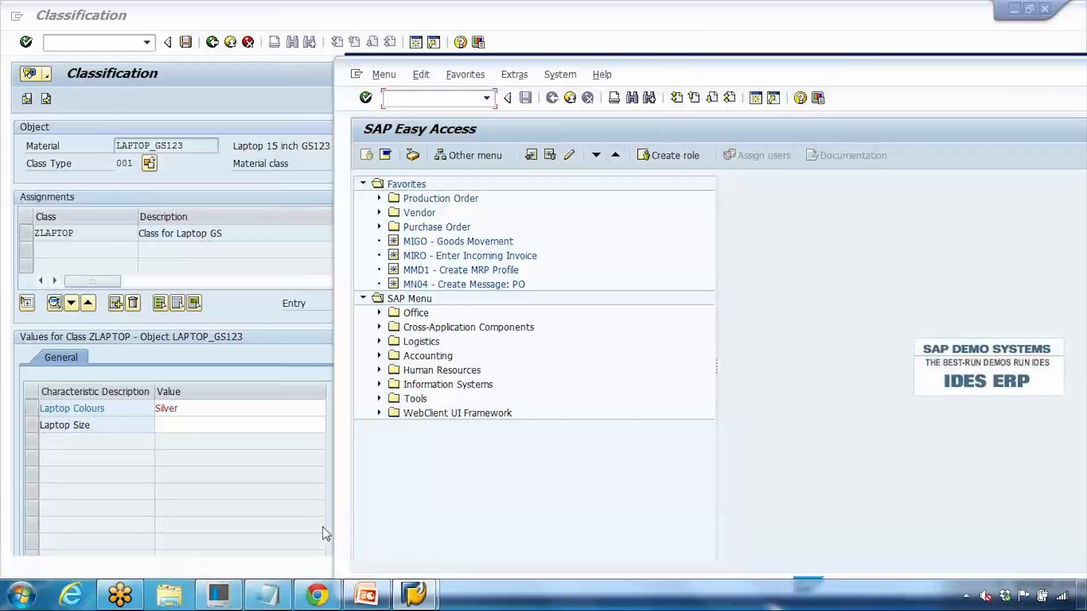
Step: Display ZCOLOUR in CT04, confirm SILVER is its default value, then return to classification
click(367, 595)
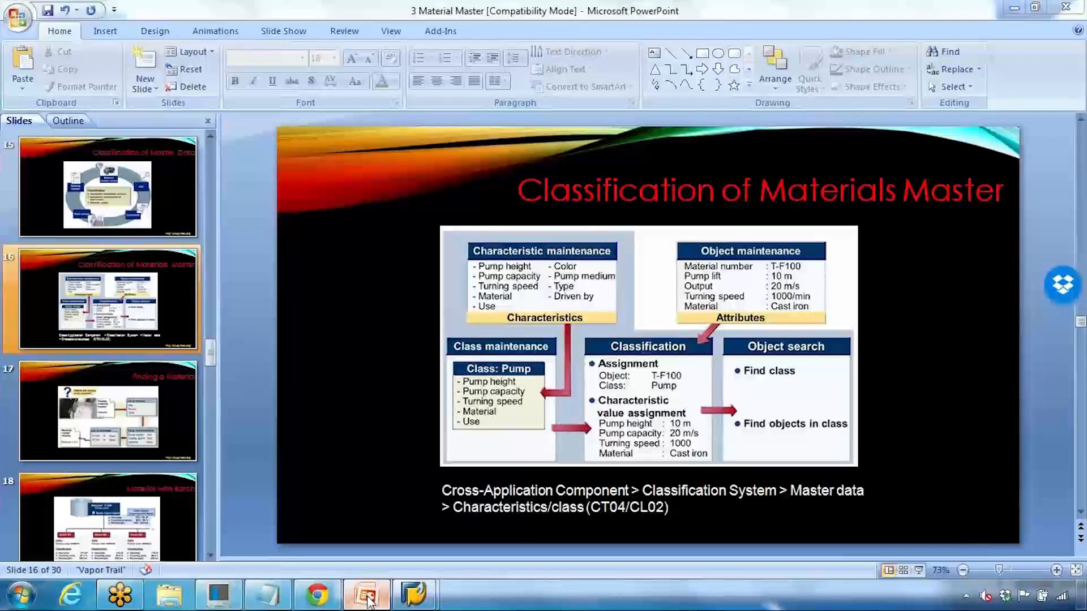
click(366, 596)
text(ct04)
key(Return)
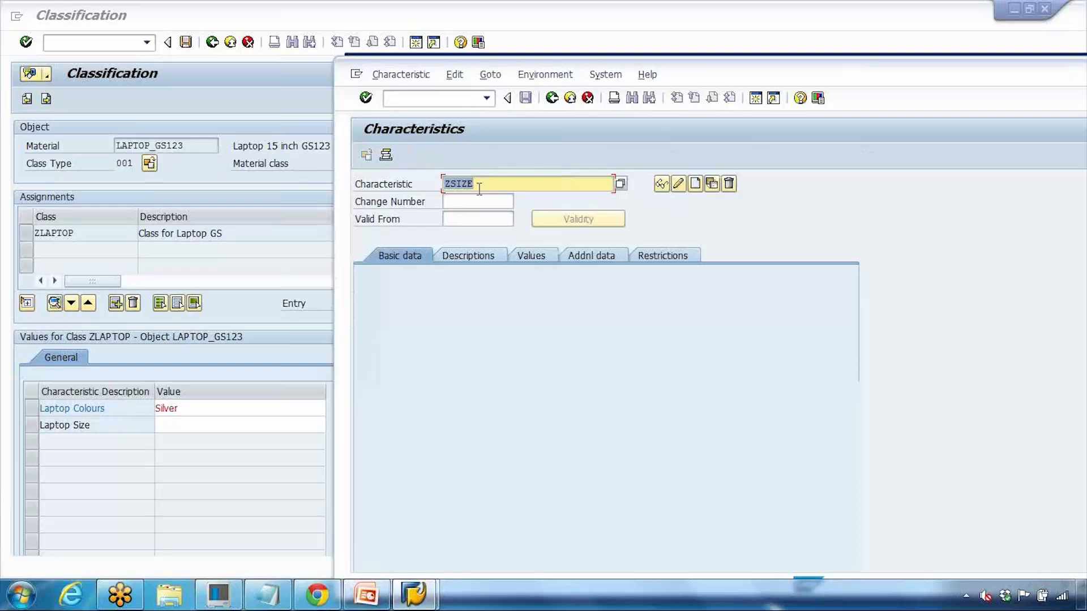
text(z)
click(482, 211)
click(661, 183)
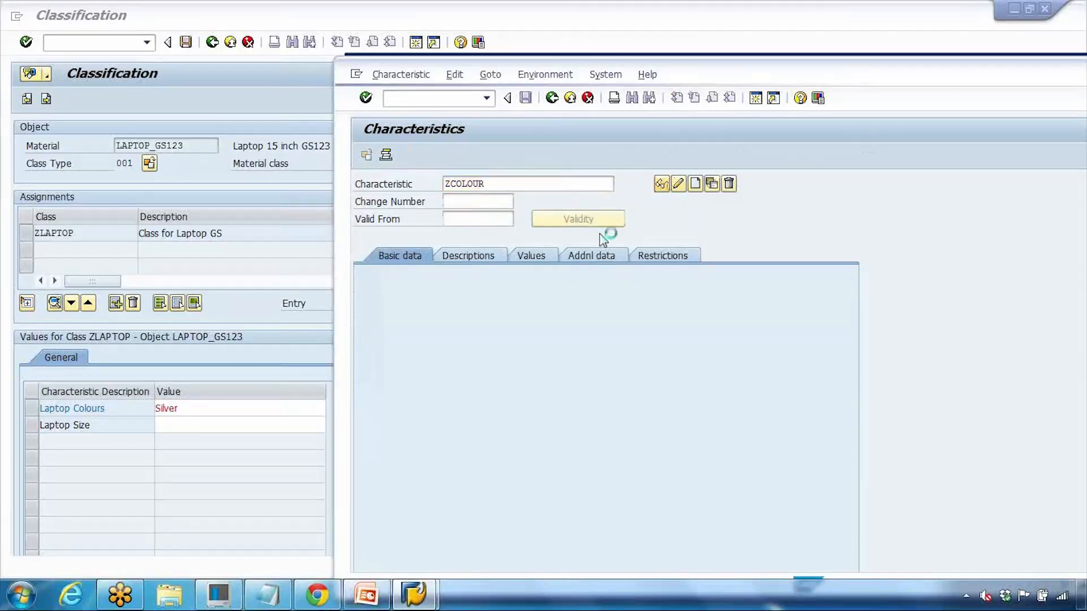
click(531, 256)
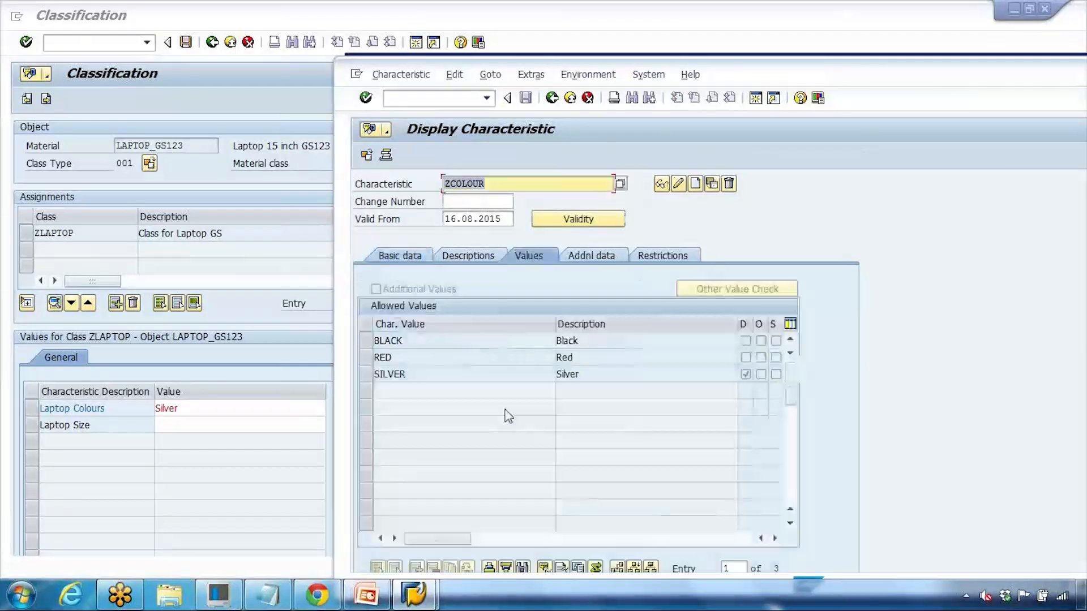
click(364, 374)
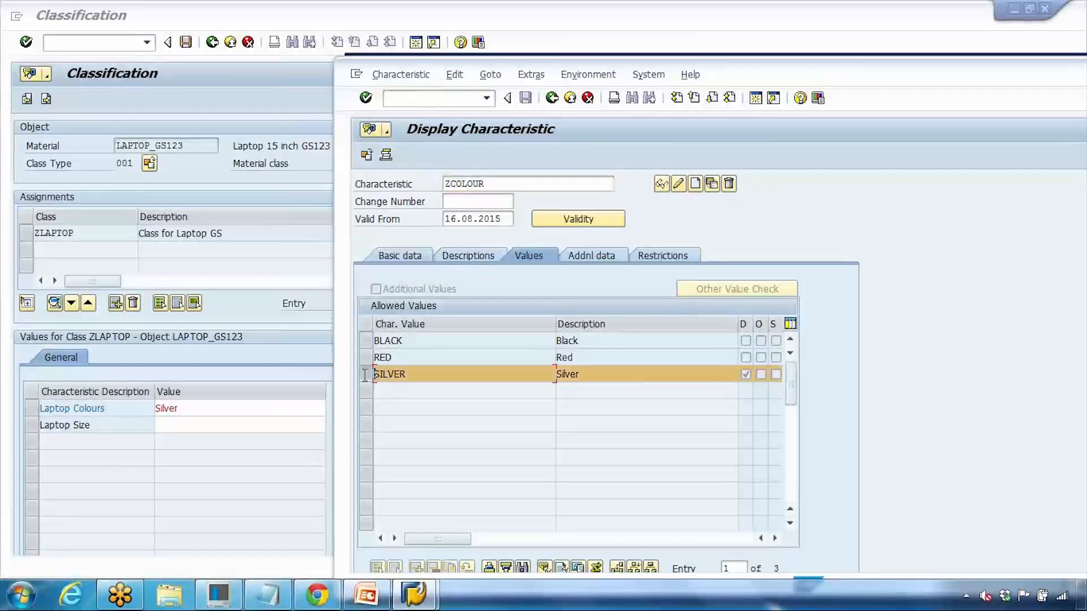
click(746, 374)
click(195, 409)
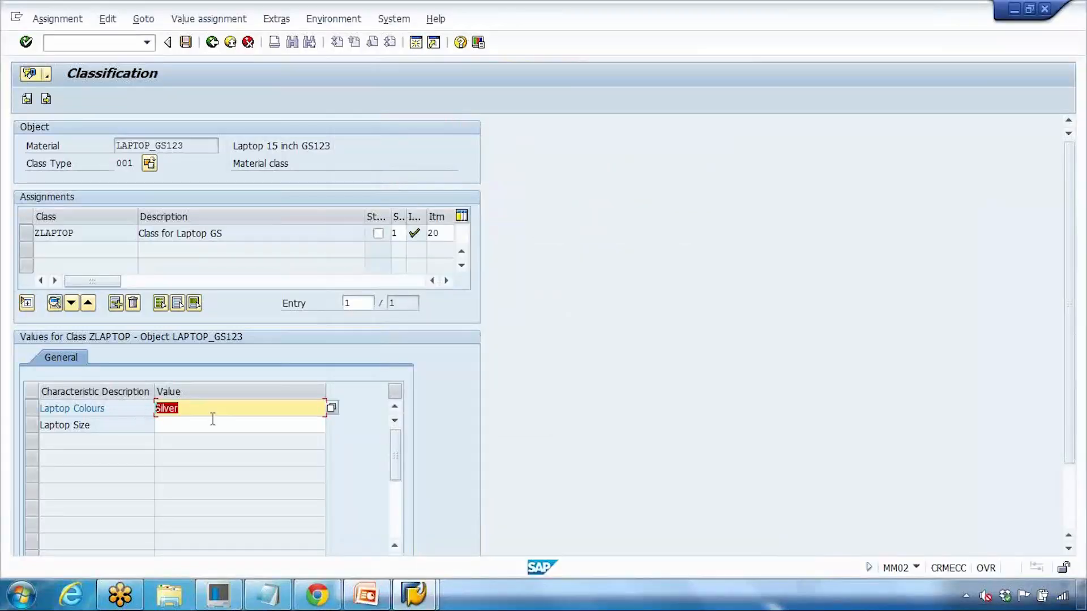
Step: Pick BLACK for Laptop Colours and 15 for Laptop Size, then save LAPTOP_GS123
click(331, 407)
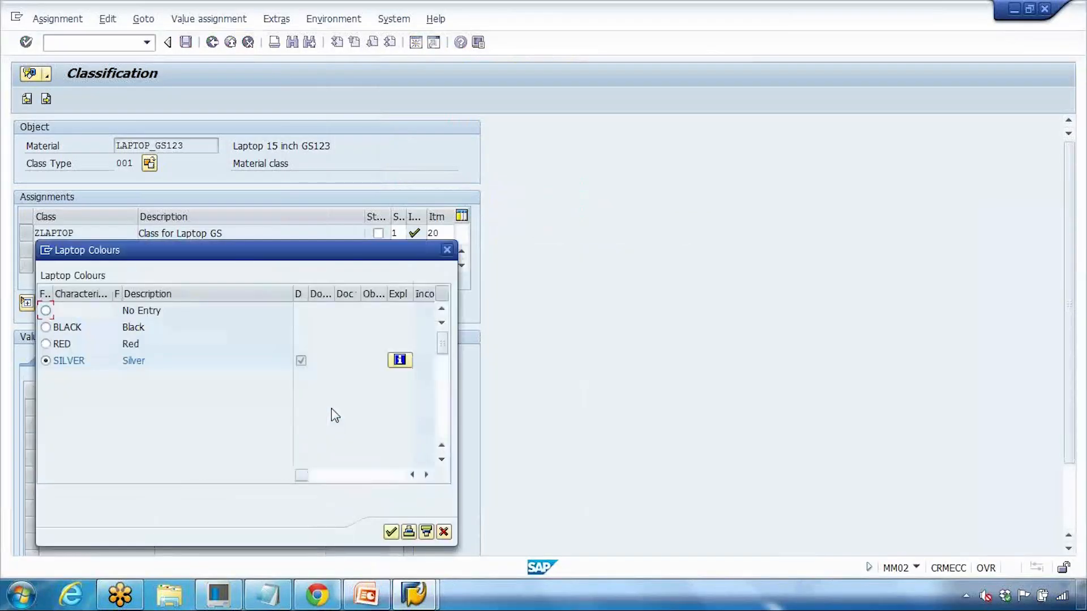
drag(230, 258, 447, 164)
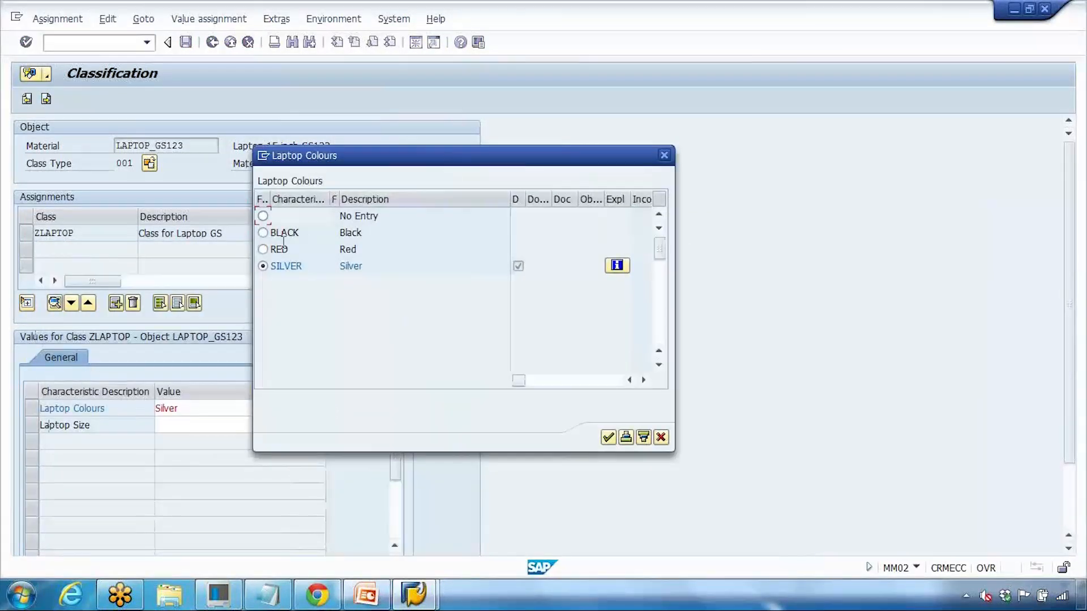
click(263, 233)
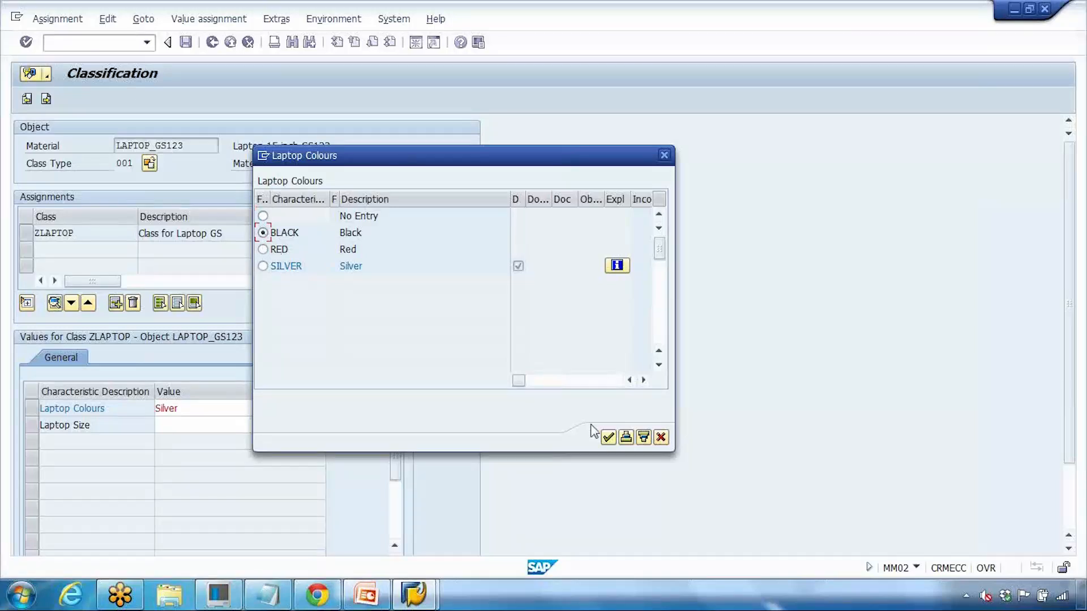
click(608, 437)
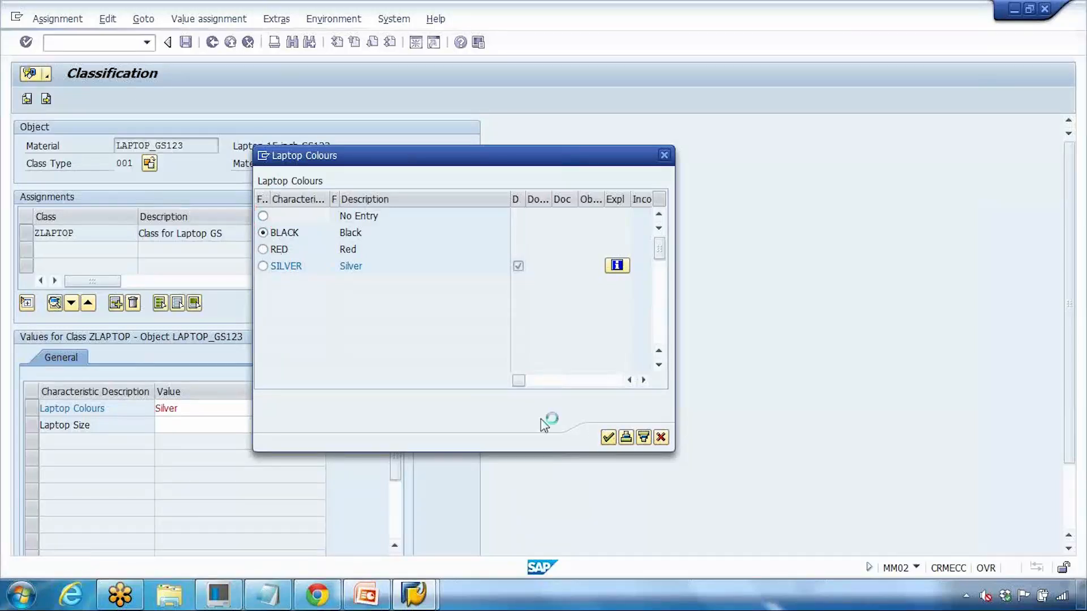
click(214, 426)
click(333, 426)
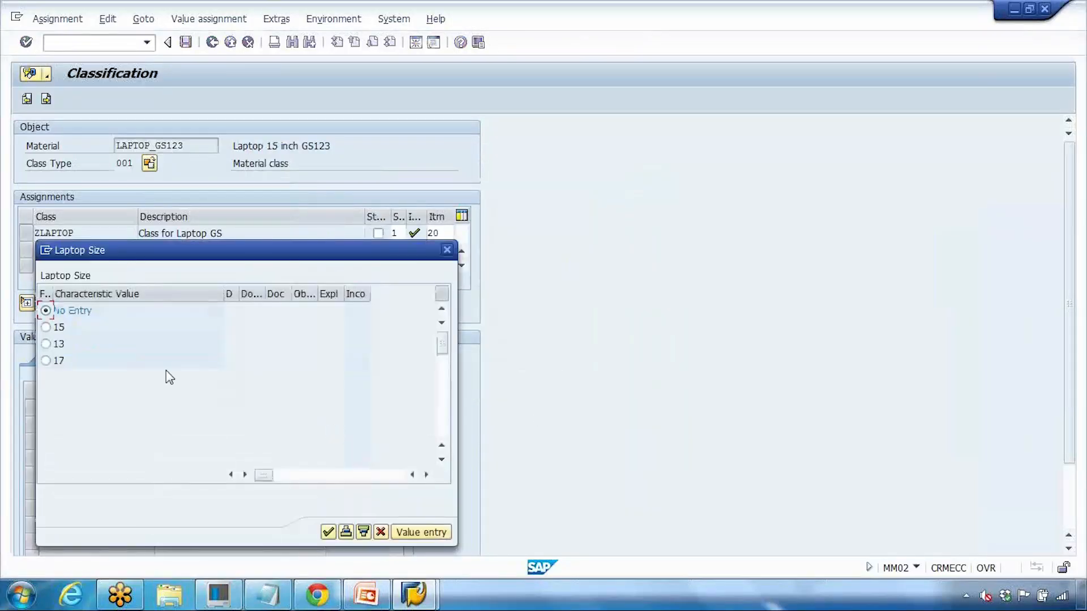
click(47, 327)
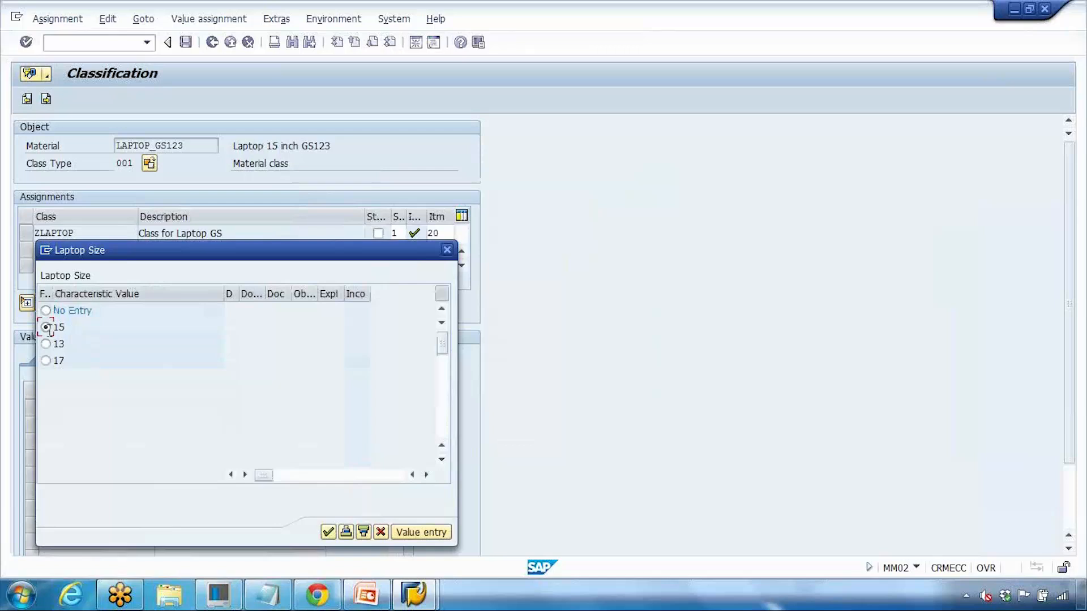
click(327, 531)
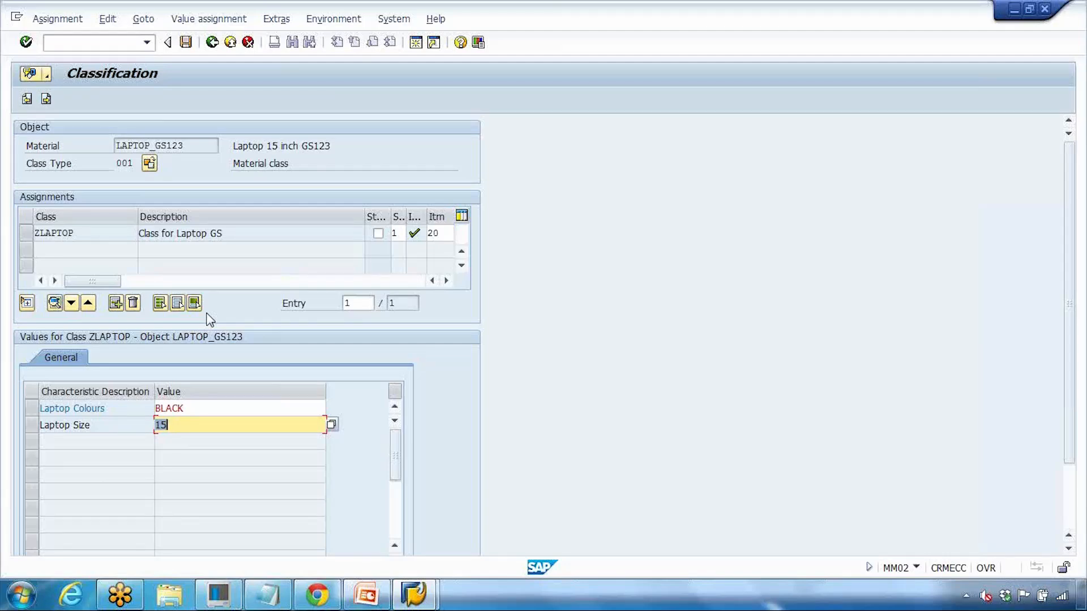
click(185, 42)
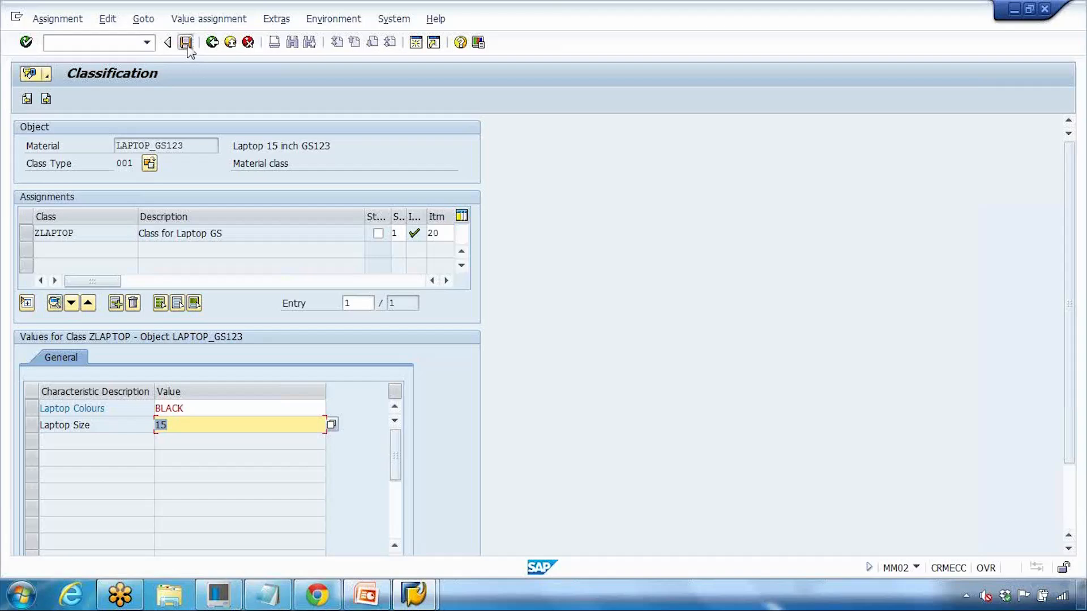
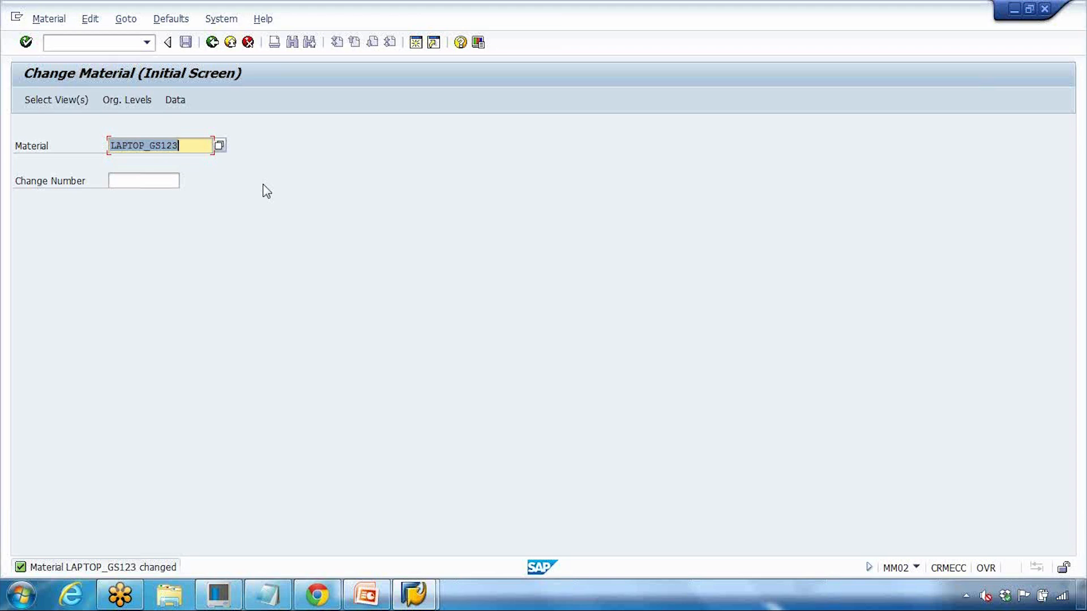
Step: Present the 'Finding a Material' slide in the PowerPoint slide show, then end it
click(347, 590)
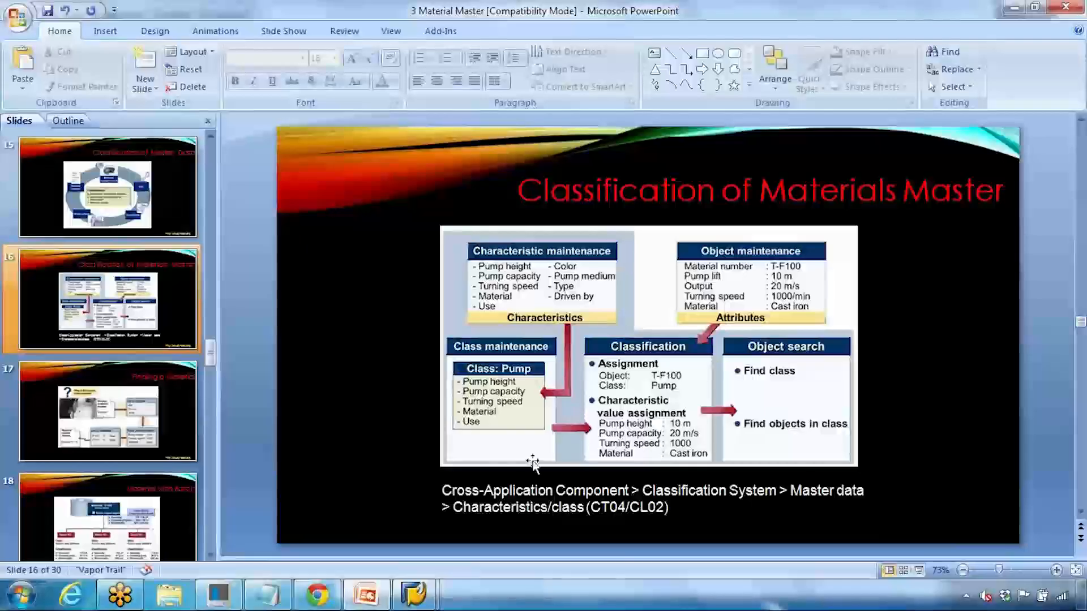
click(919, 570)
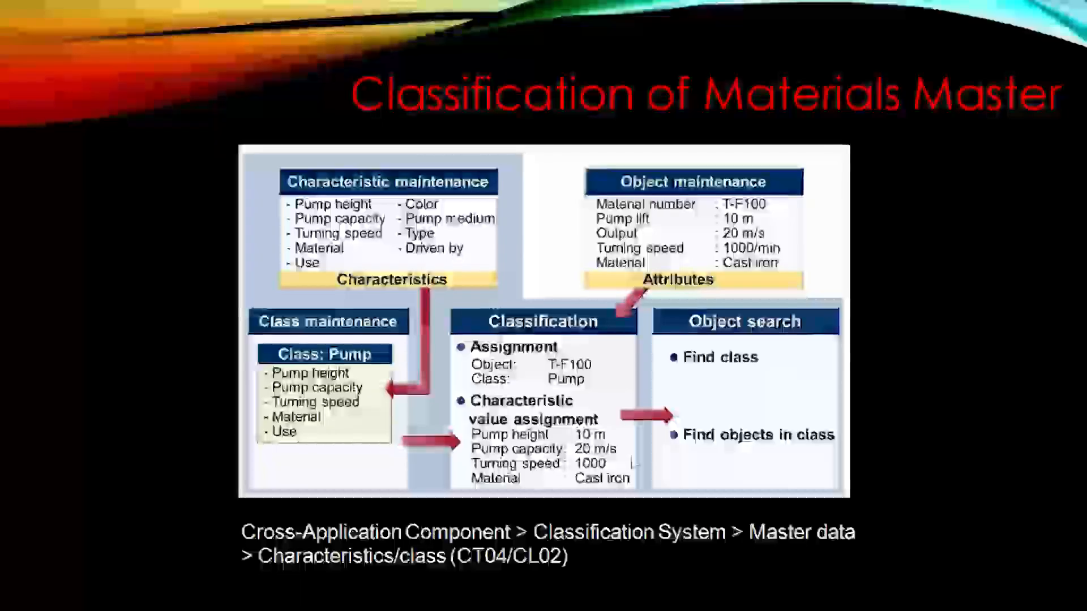
click(632, 459)
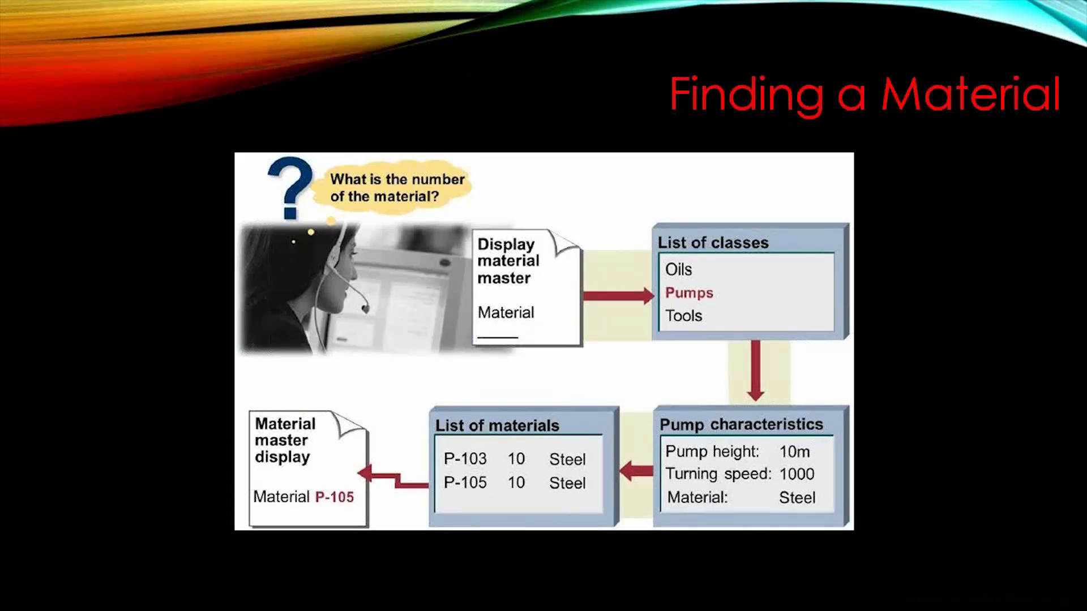
key(Escape)
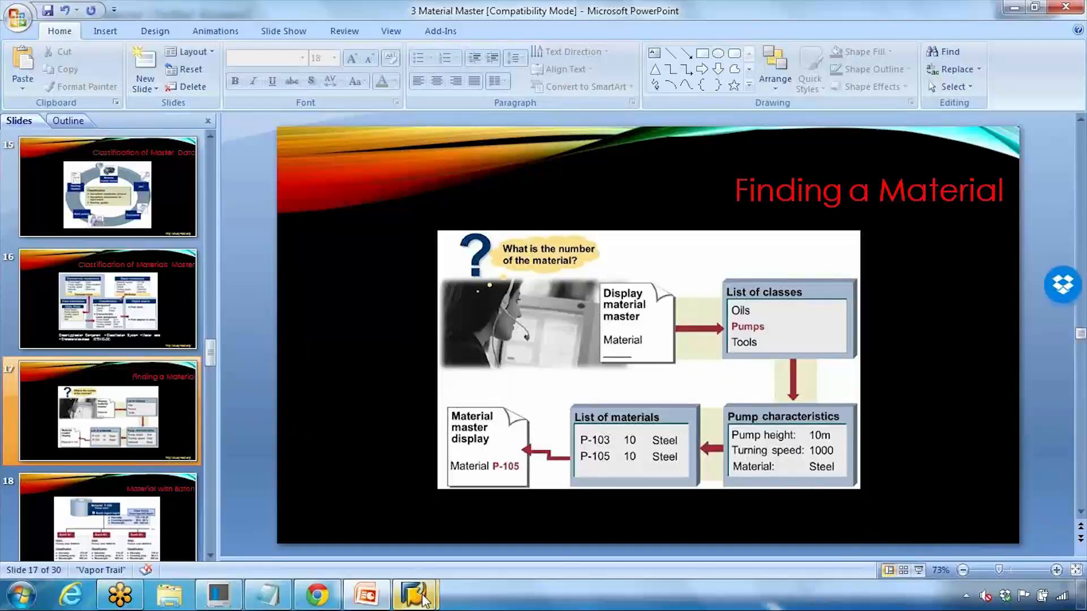
Step: Open the Material search help in Change Material and choose 'Materials by several classes'
mouse_move(413, 595)
click(340, 536)
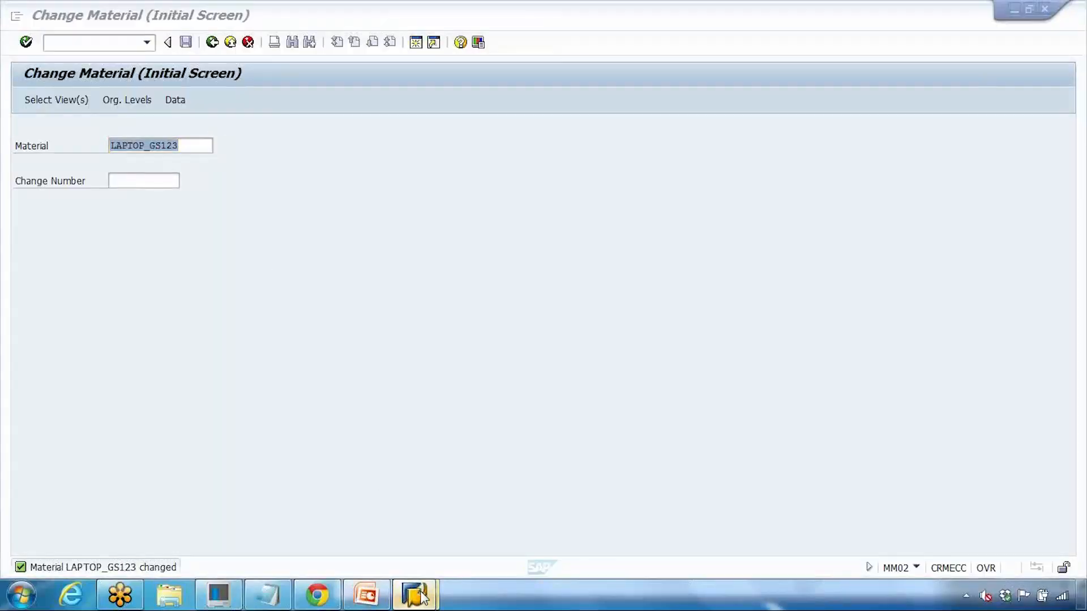
mouse_move(413, 593)
click(508, 471)
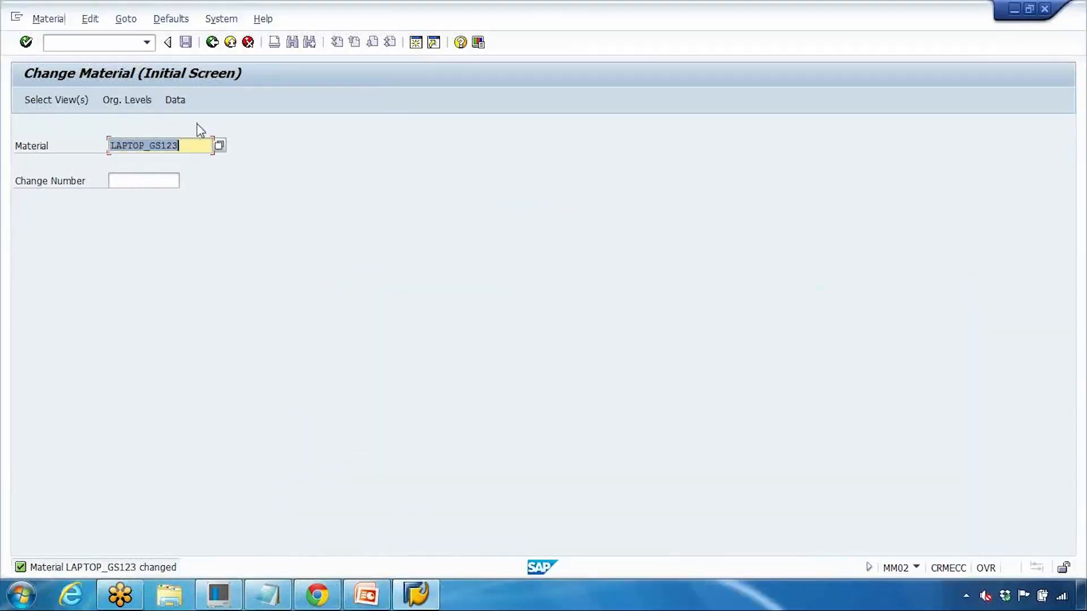
key(Return)
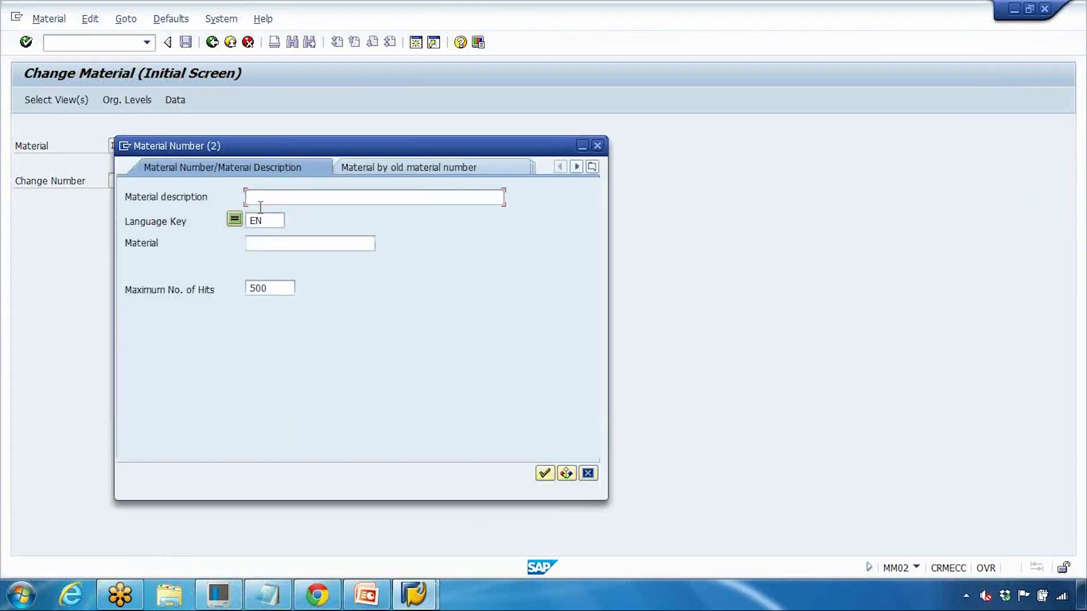
click(260, 245)
click(592, 167)
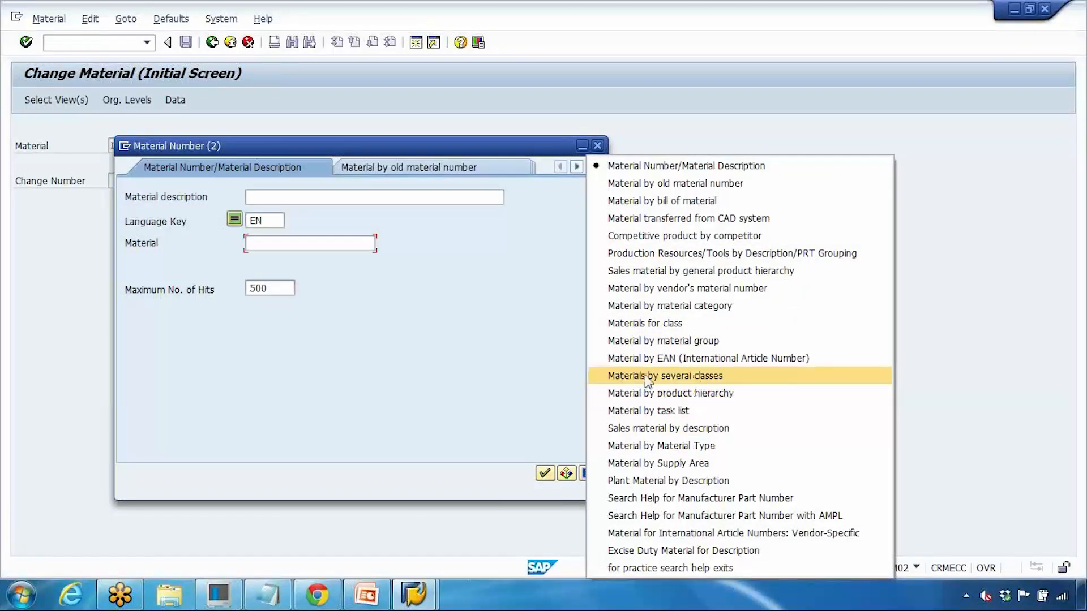
click(686, 378)
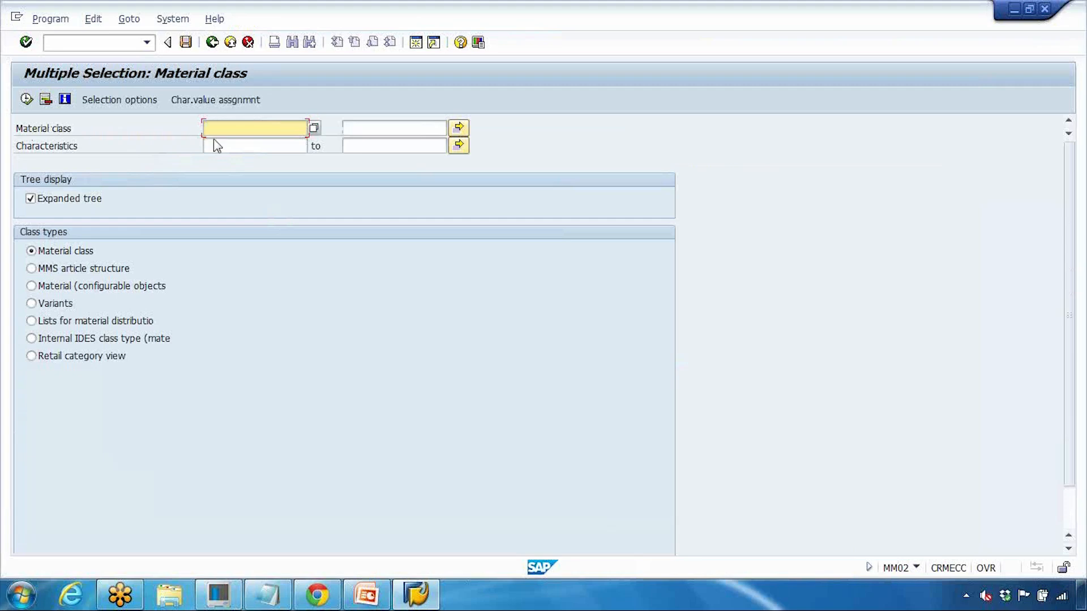
Step: Check the class name in Notepad and try a keyword search for ZLAP* in the class search help
click(267, 595)
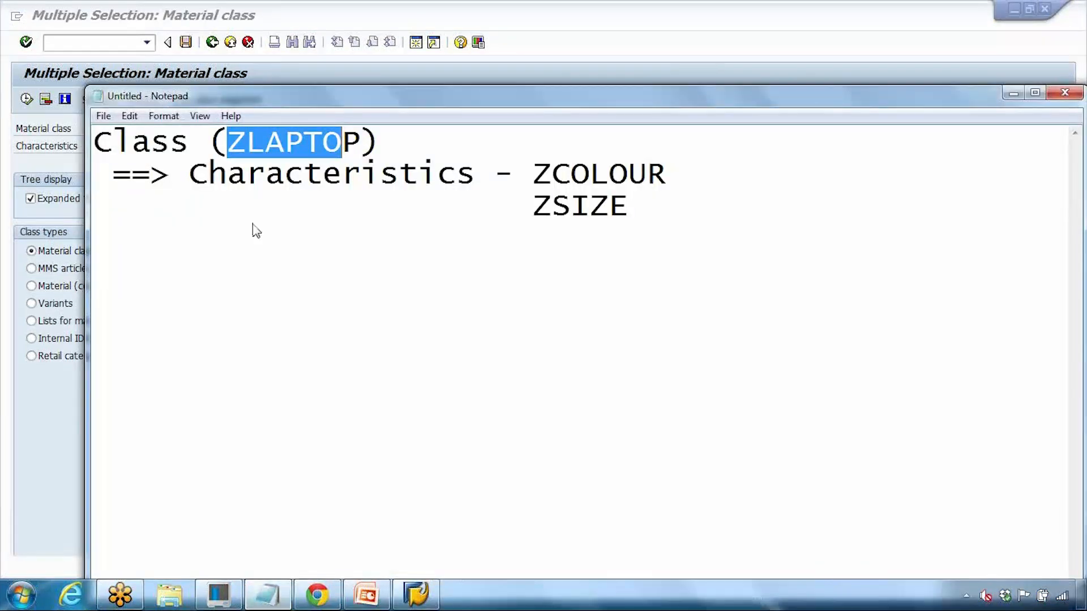
click(36, 412)
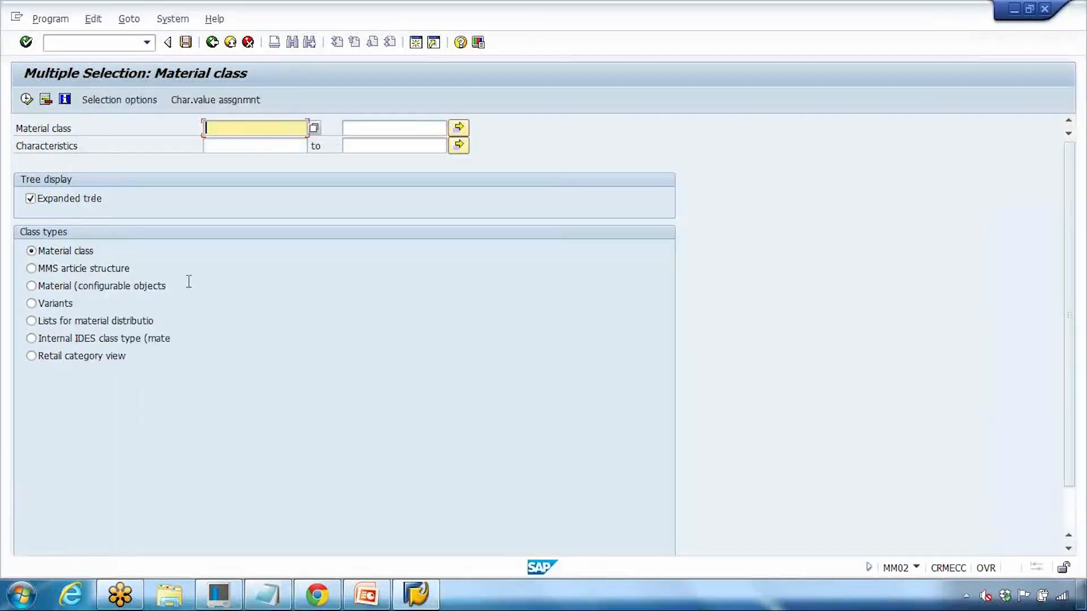
click(315, 130)
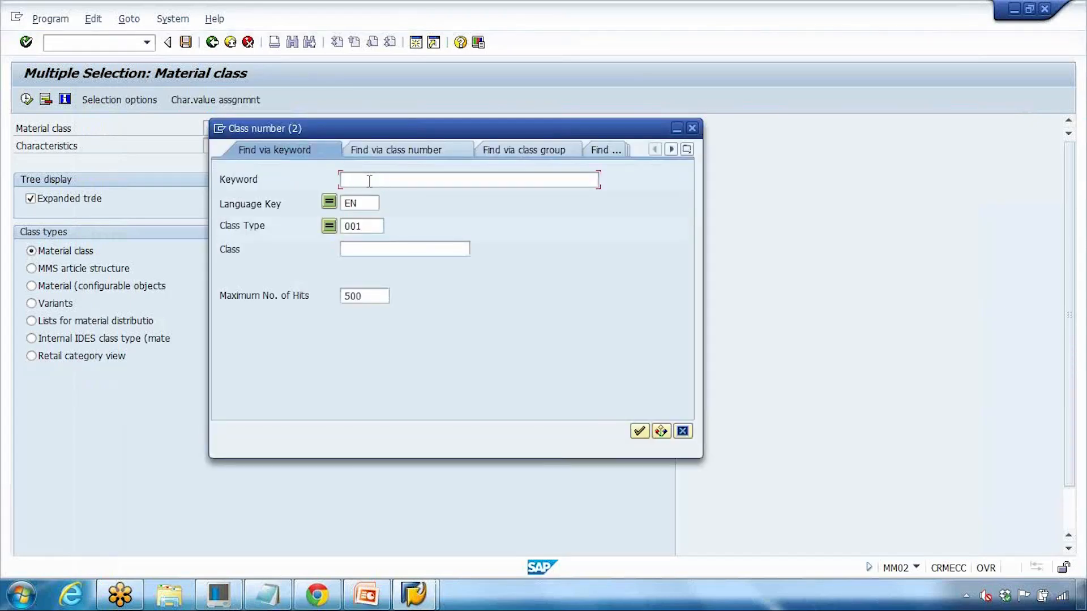
text(zlap*)
click(325, 180)
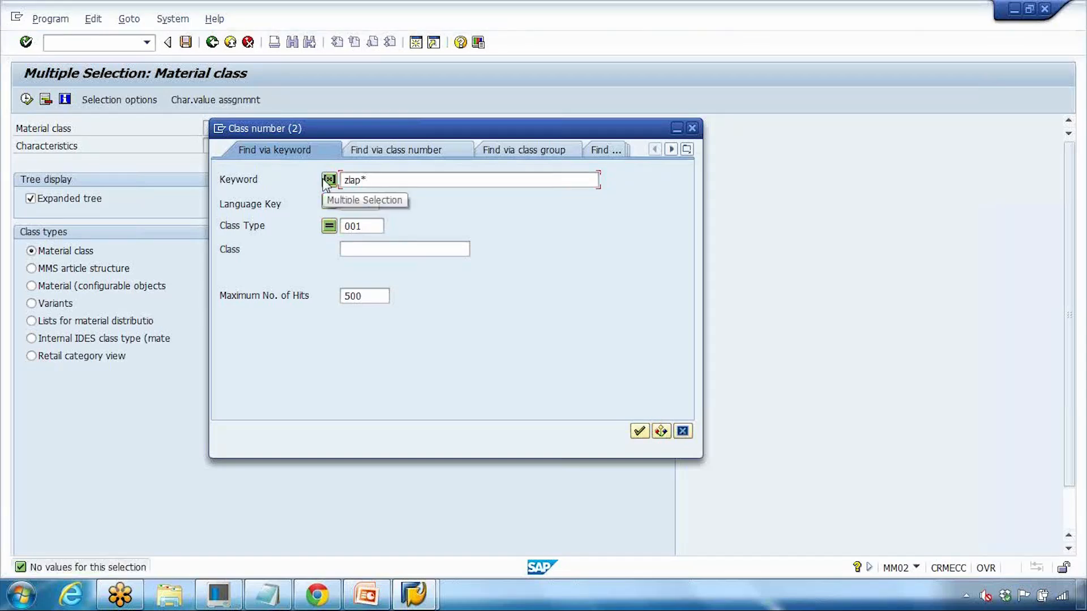
text(ZL)
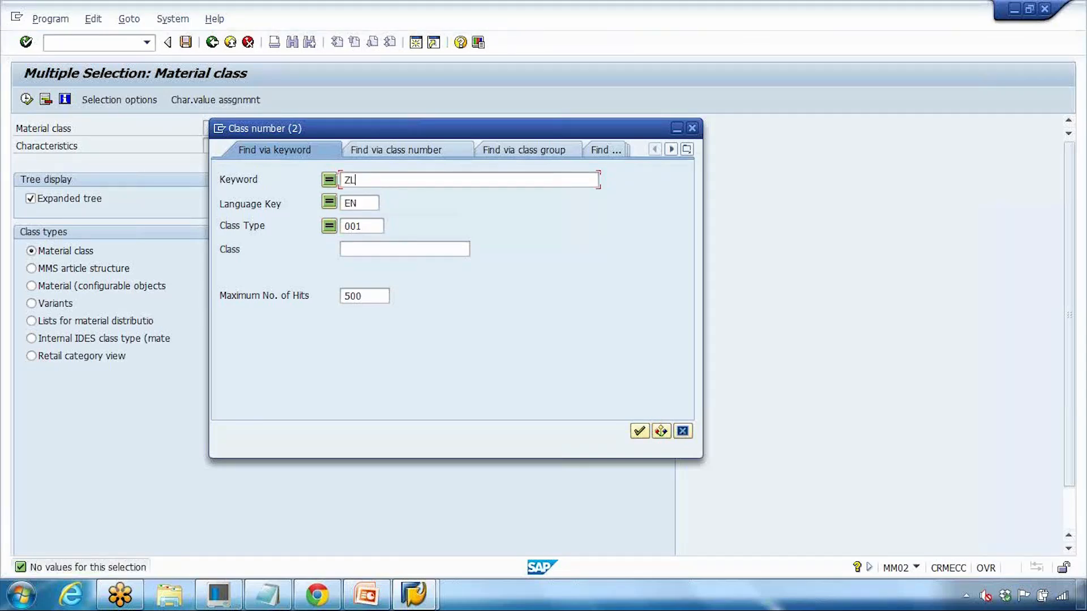
text(AP*)
key(Return)
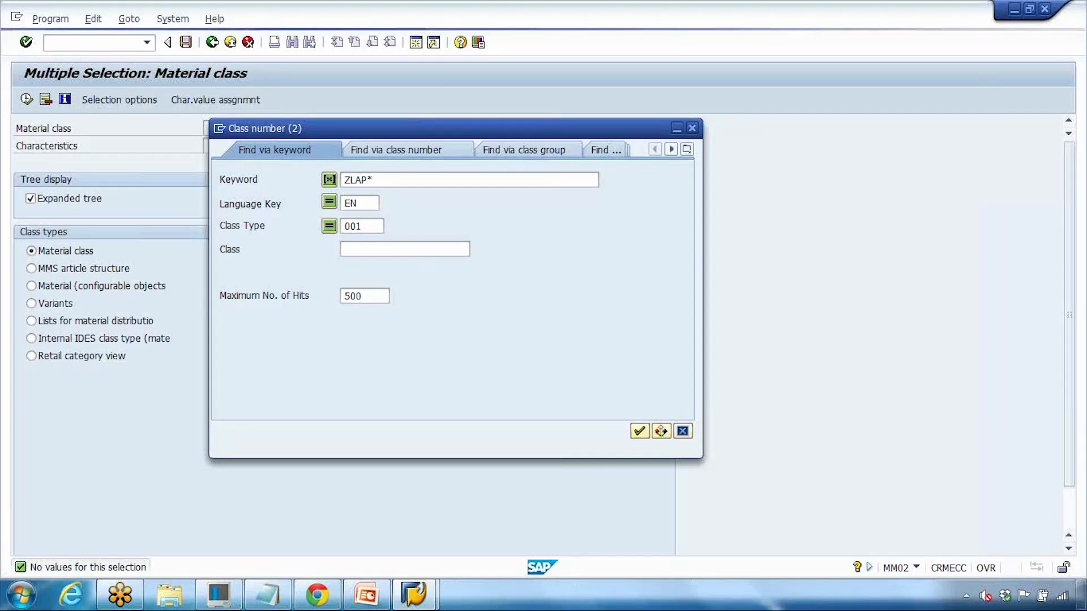
Step: Search the Class field for ZLAP* and take ZLAPTOP from the hit list
key(Delete)
click(363, 245)
text(ZLAP*)
key(Return)
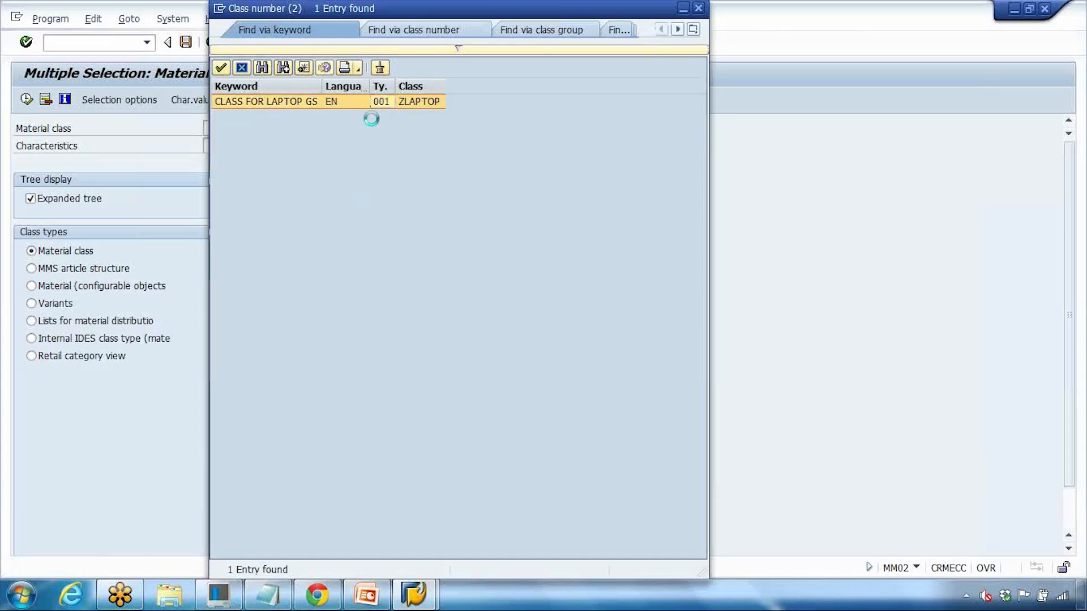
double_click(390, 104)
click(226, 147)
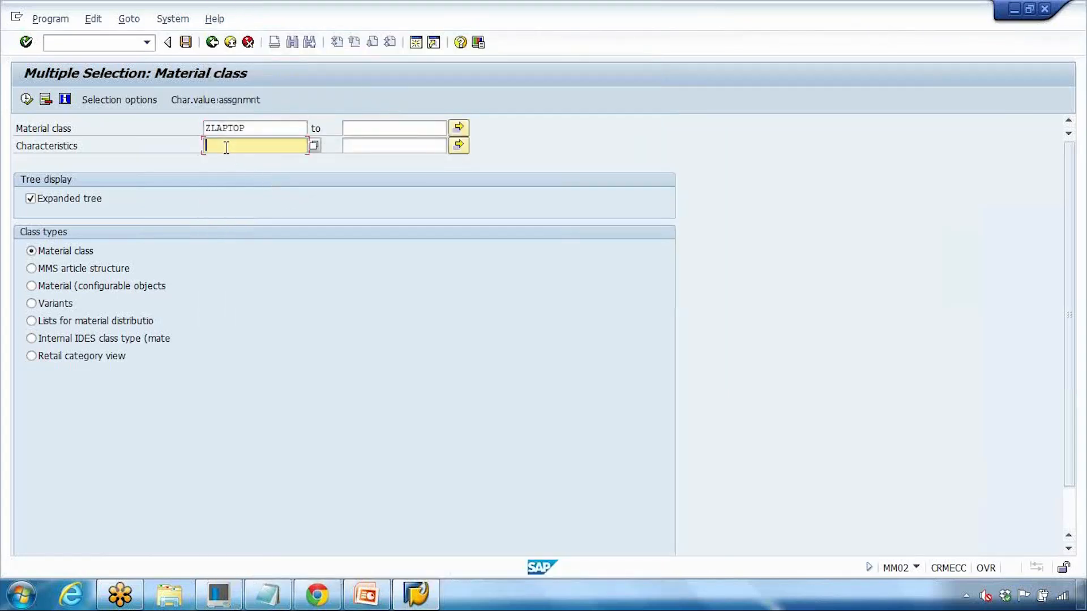
Step: List ZLAPTOP's materials, then paste ZCOLOUR from Notepad into the Characteristics field
click(26, 99)
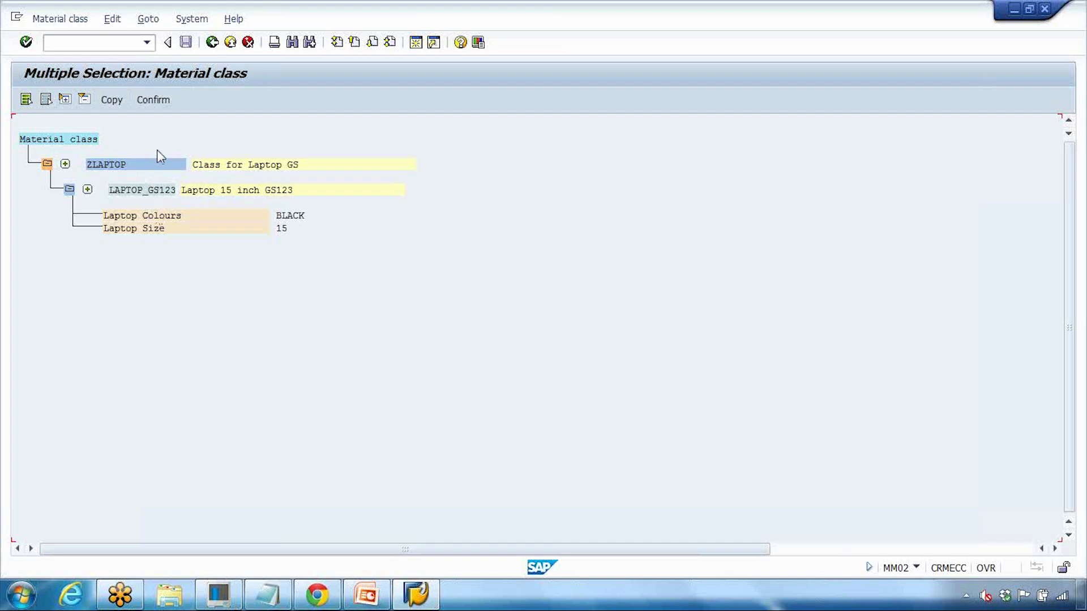
click(212, 42)
click(227, 148)
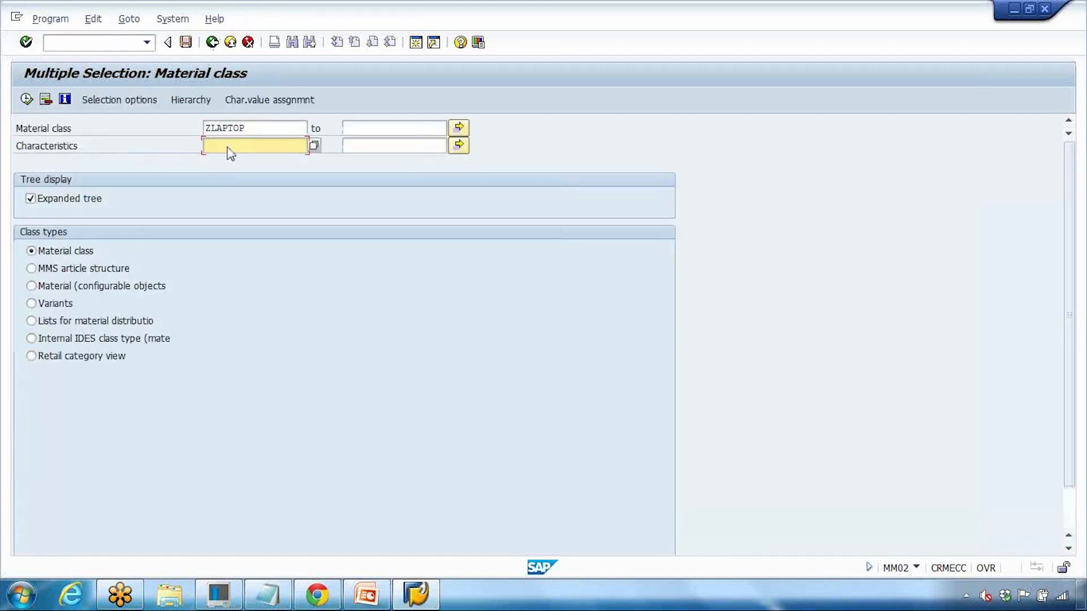
click(269, 591)
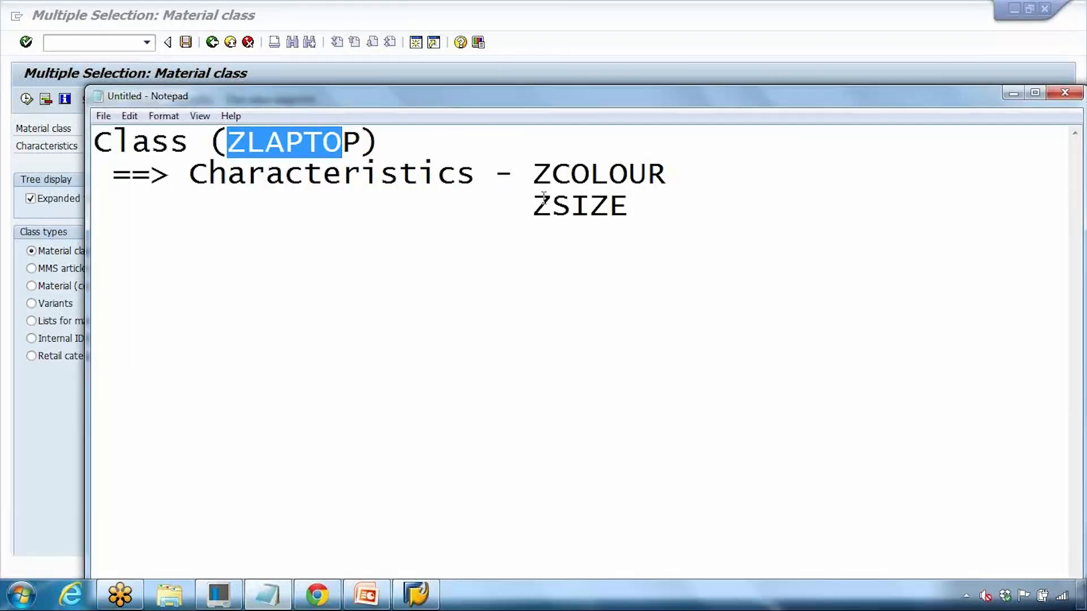
drag(533, 173, 664, 176)
key(ctrl+c)
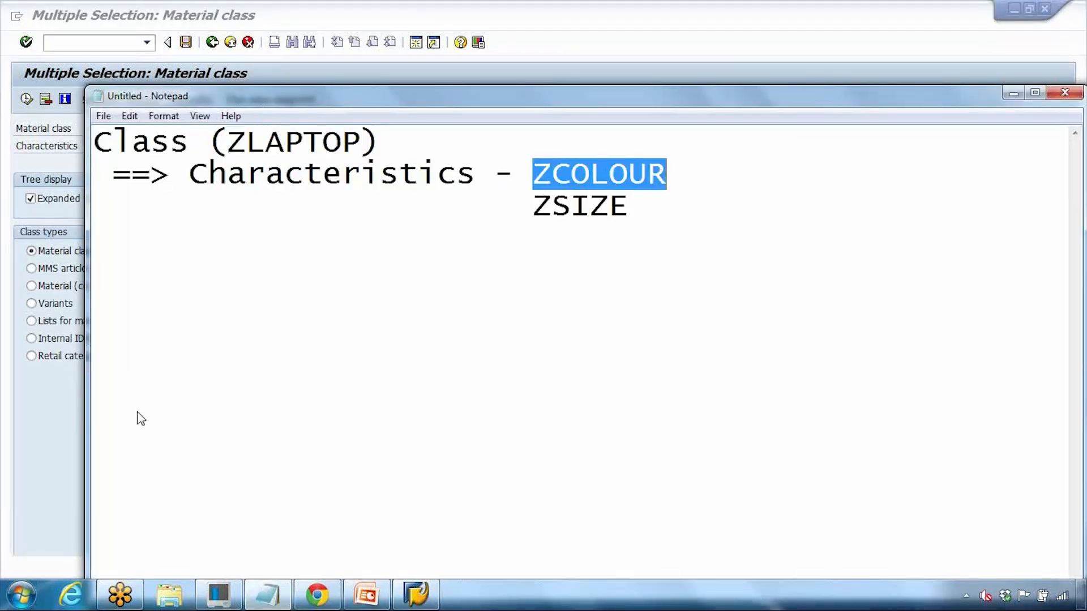
key(alt+Tab)
key(ctrl+v)
Step: Run the search with only characteristic ZCOLOUR, then restore ZLAPTOP as the material class
drag(247, 130, 142, 136)
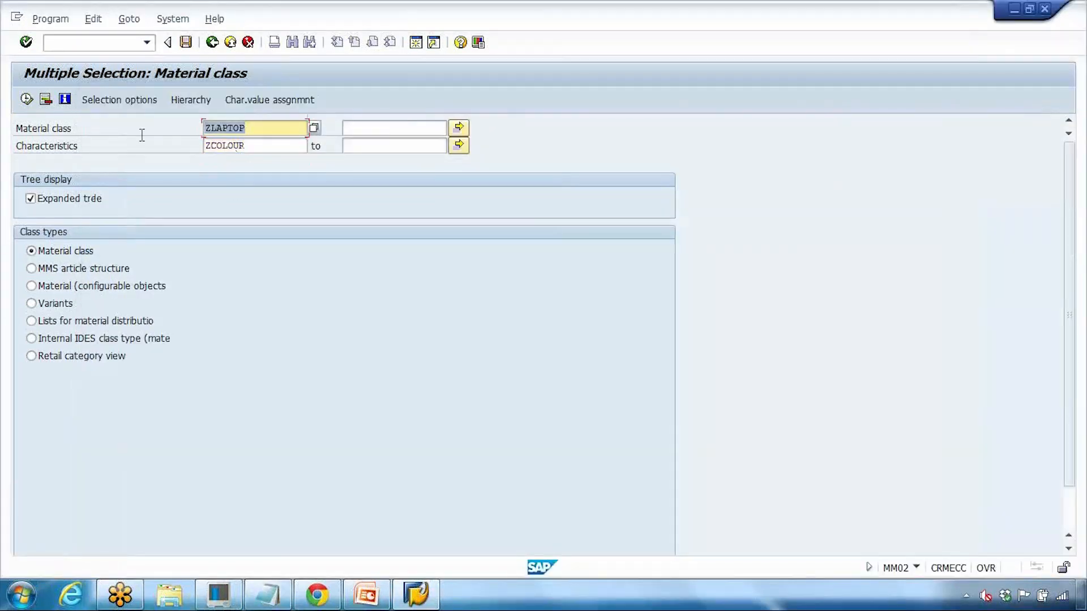
key(Delete)
click(143, 130)
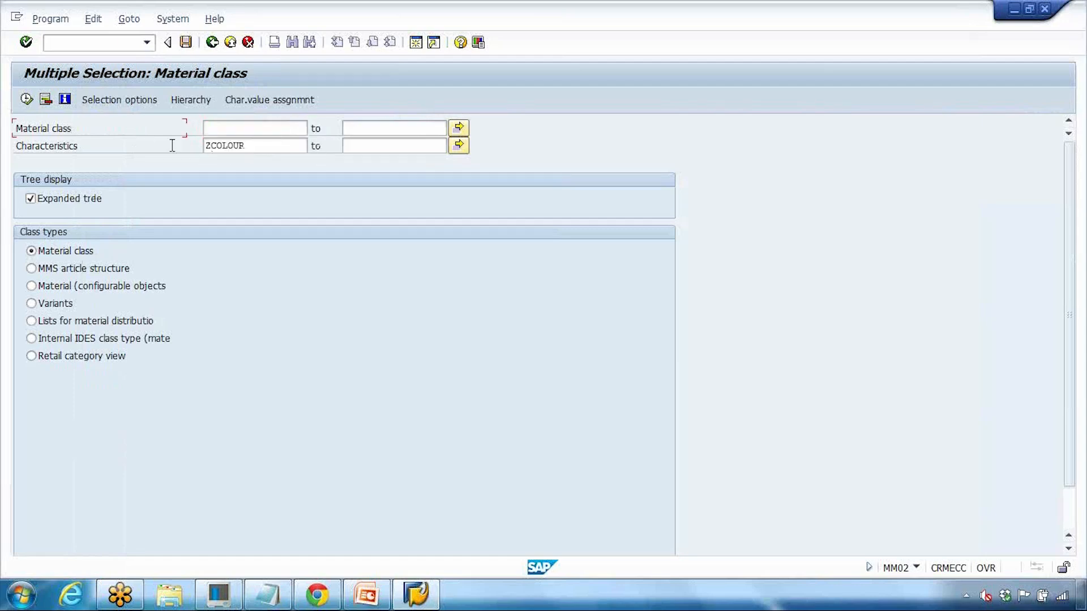
click(28, 100)
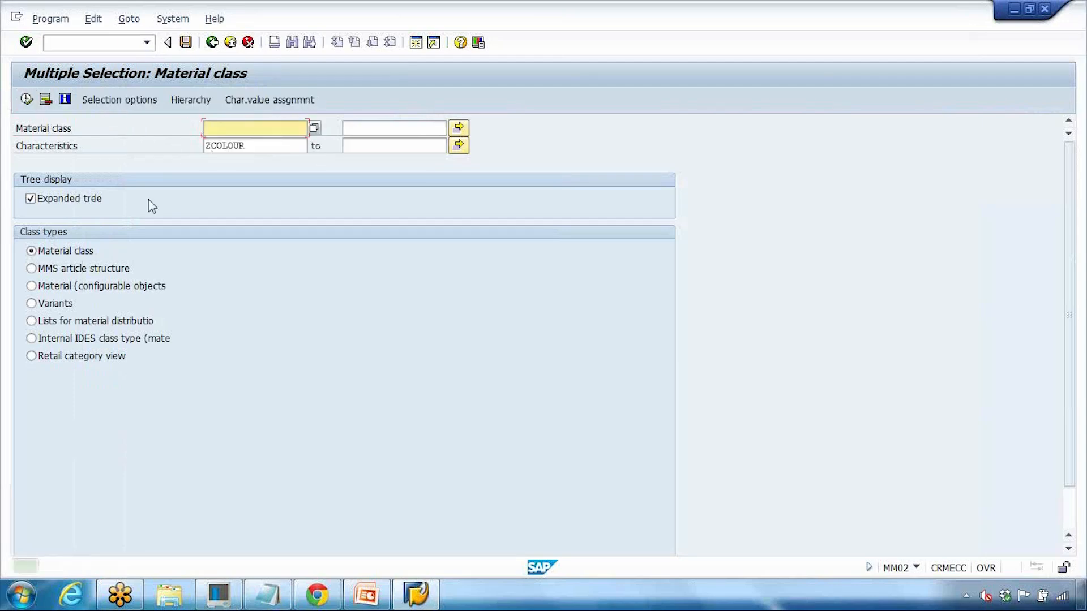
click(232, 131)
click(233, 145)
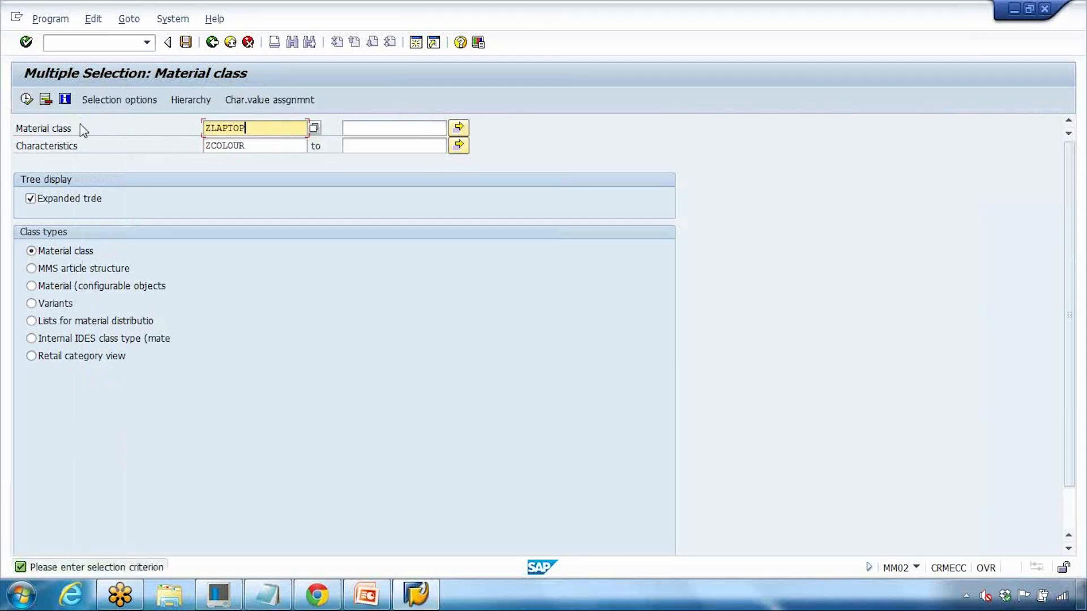
Step: Rerun the ZLAPTOP/ZCOLOUR search and copy LAPTOP_GS123 from the results into the Material field
click(27, 101)
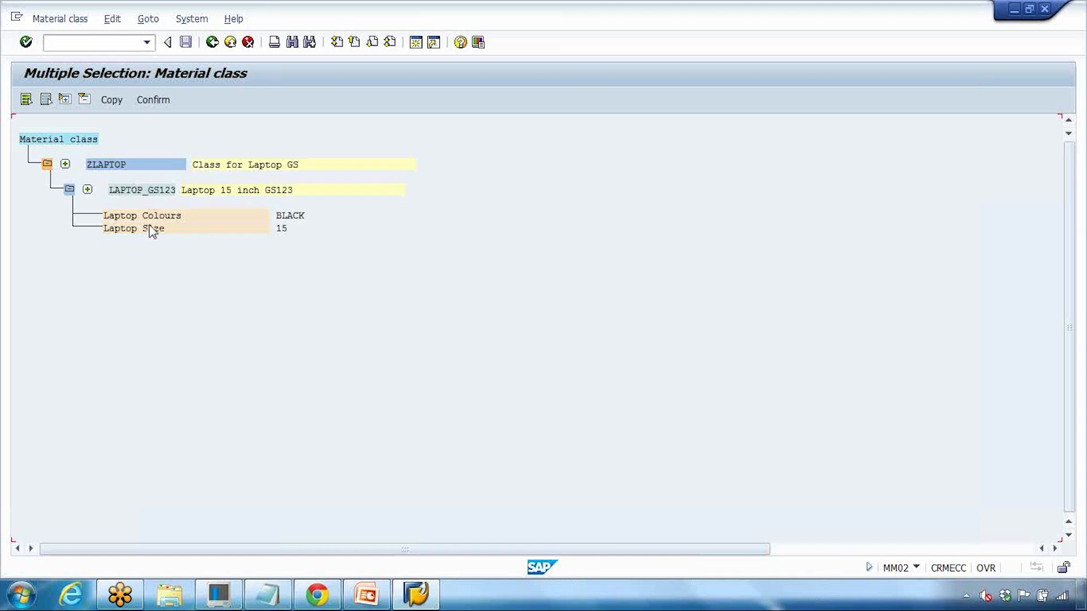
click(165, 191)
click(157, 103)
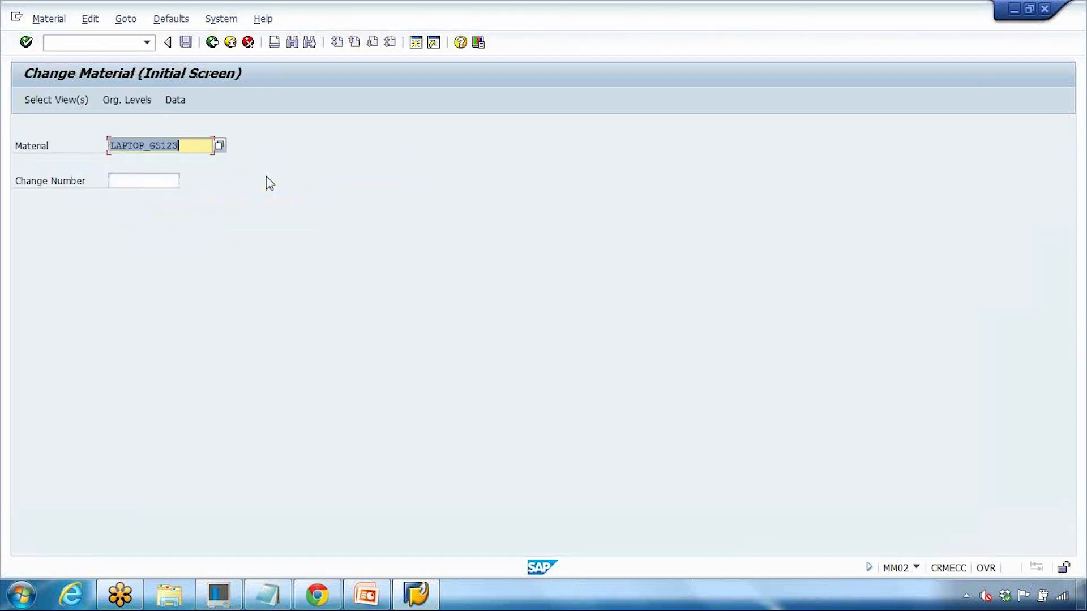
Step: Bring up Select View(s) for LAPTOP_GS123, then switch to the presentation slides
key(Return)
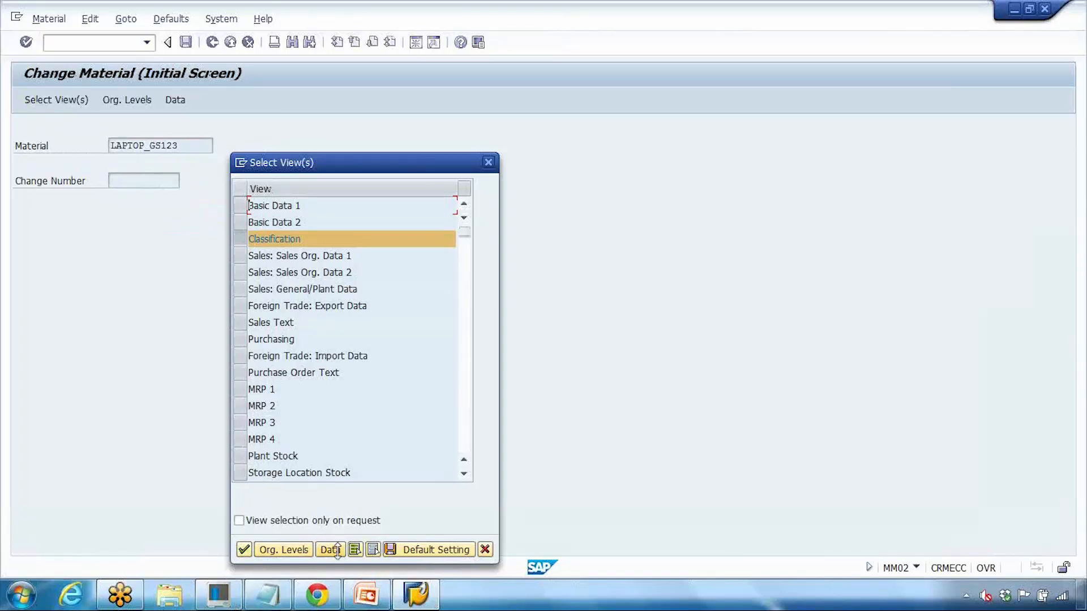
click(368, 595)
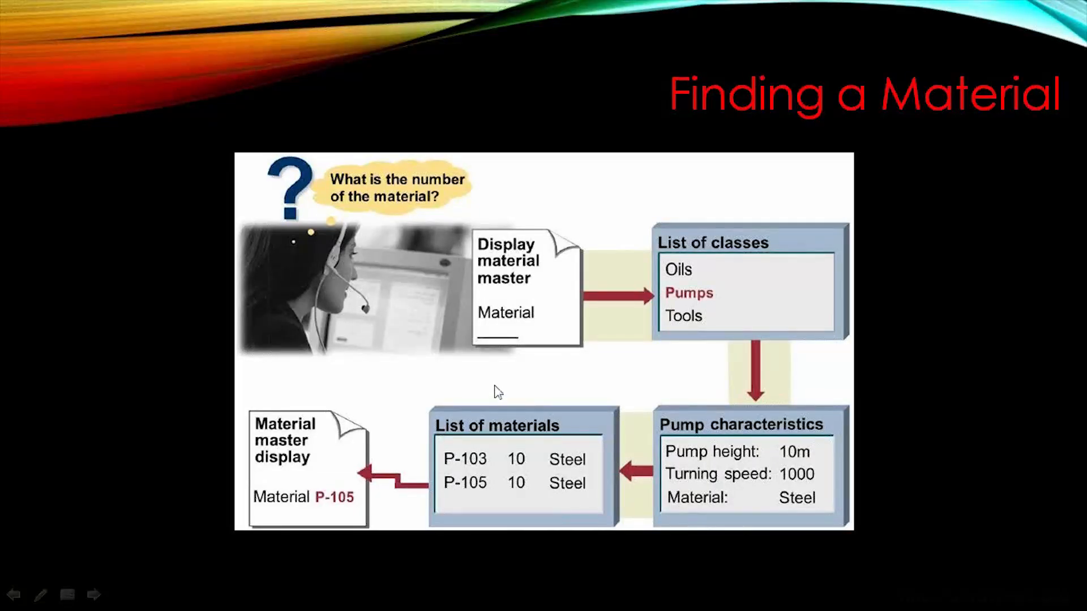
Step: Advance to the 'Material with Batch' slide, end the show, and reopen SAP's material class search without choosing views
click(495, 388)
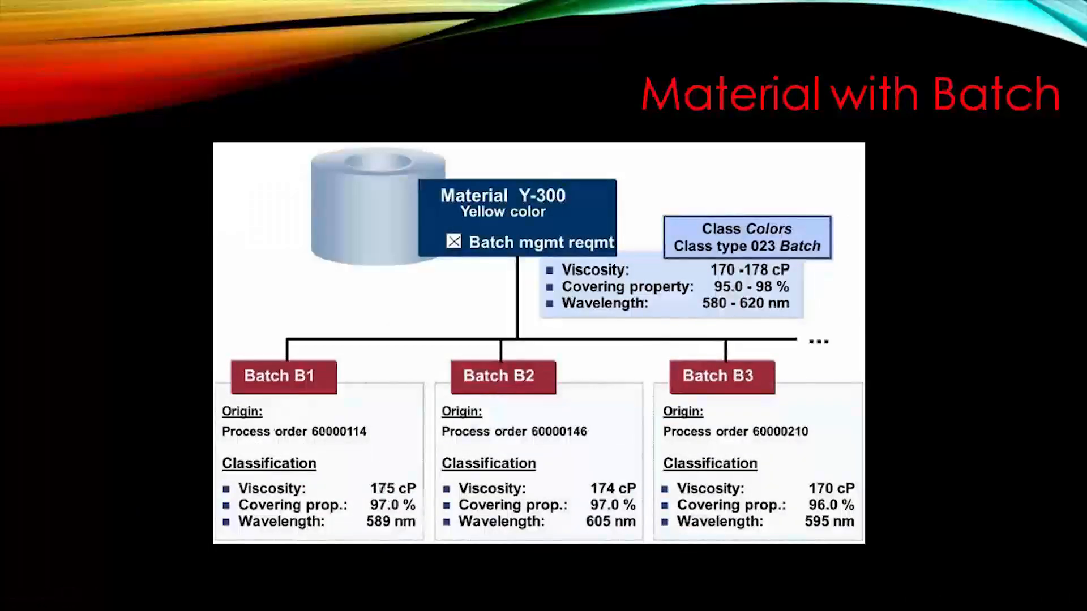
key(Escape)
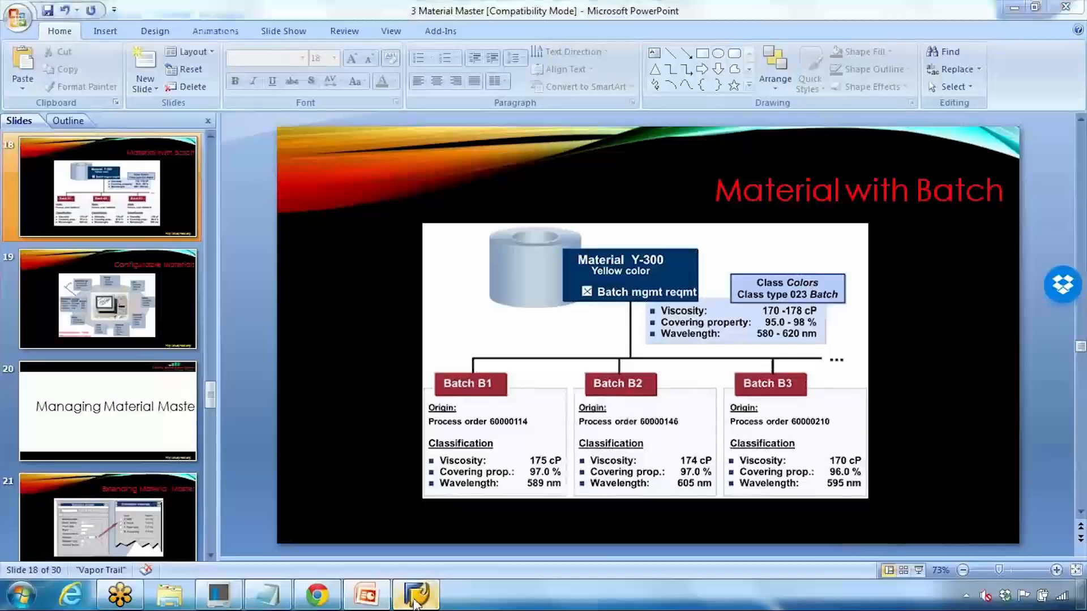
click(414, 601)
click(488, 162)
click(220, 148)
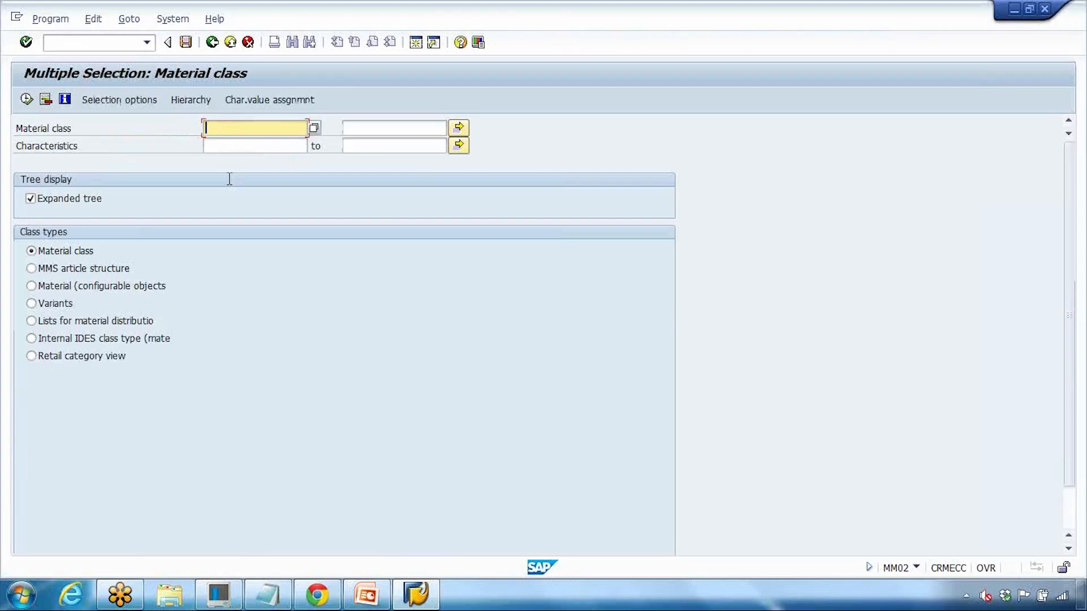
Step: Enter material class ZLAPTOP and characteristic ZCOLOUR as the search criteria
click(227, 141)
click(193, 103)
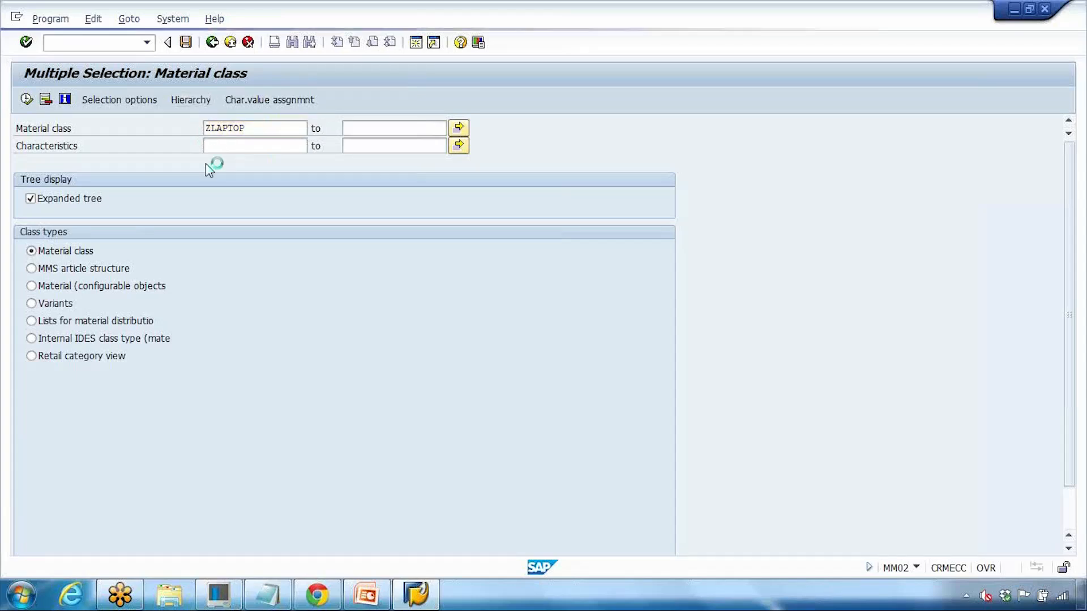
click(212, 44)
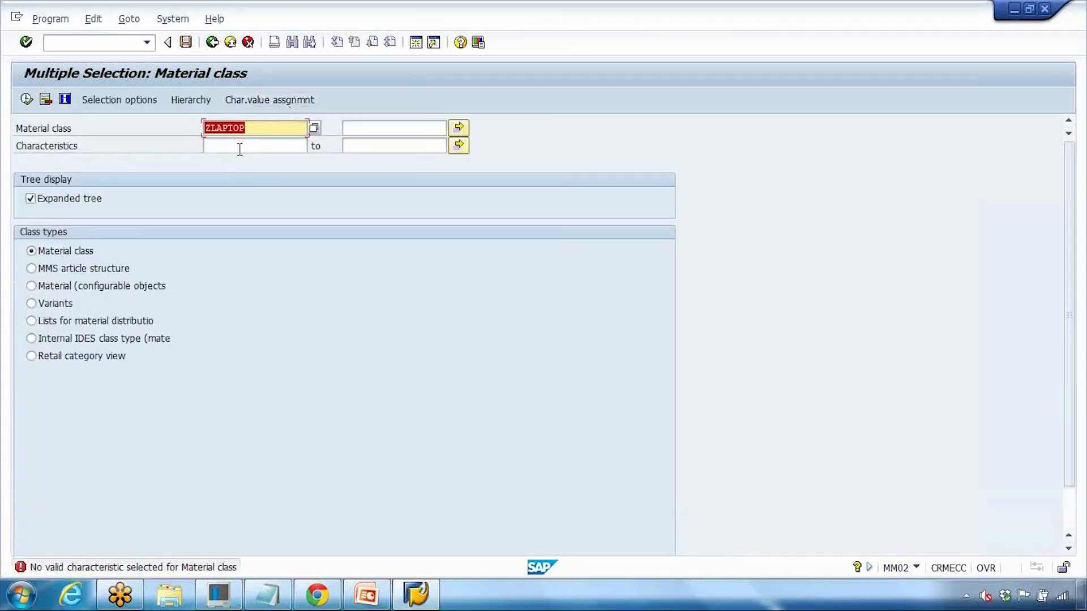
click(238, 146)
click(238, 160)
click(268, 100)
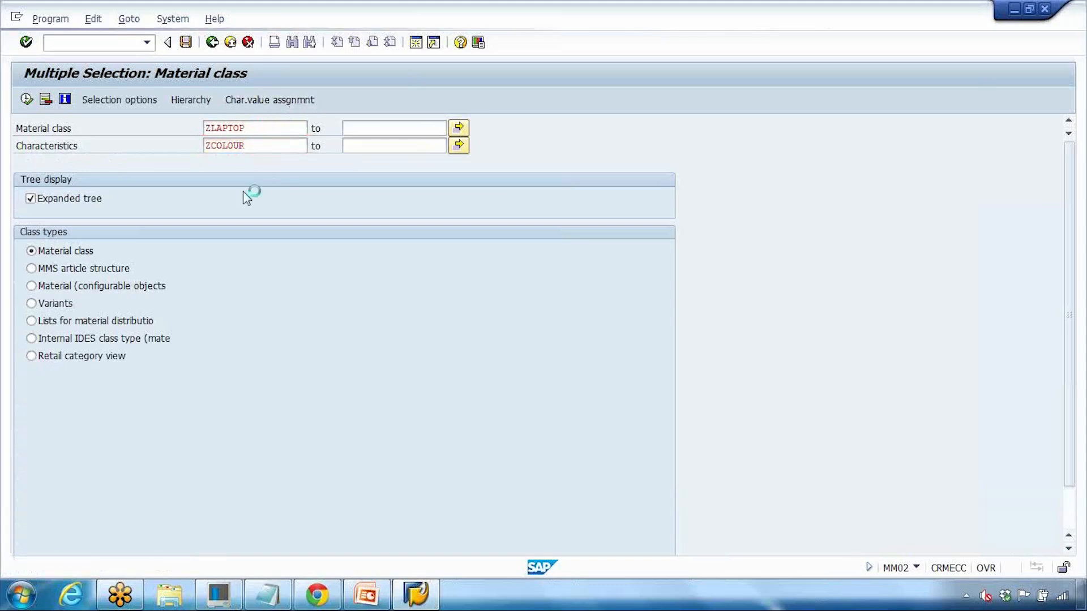
click(213, 45)
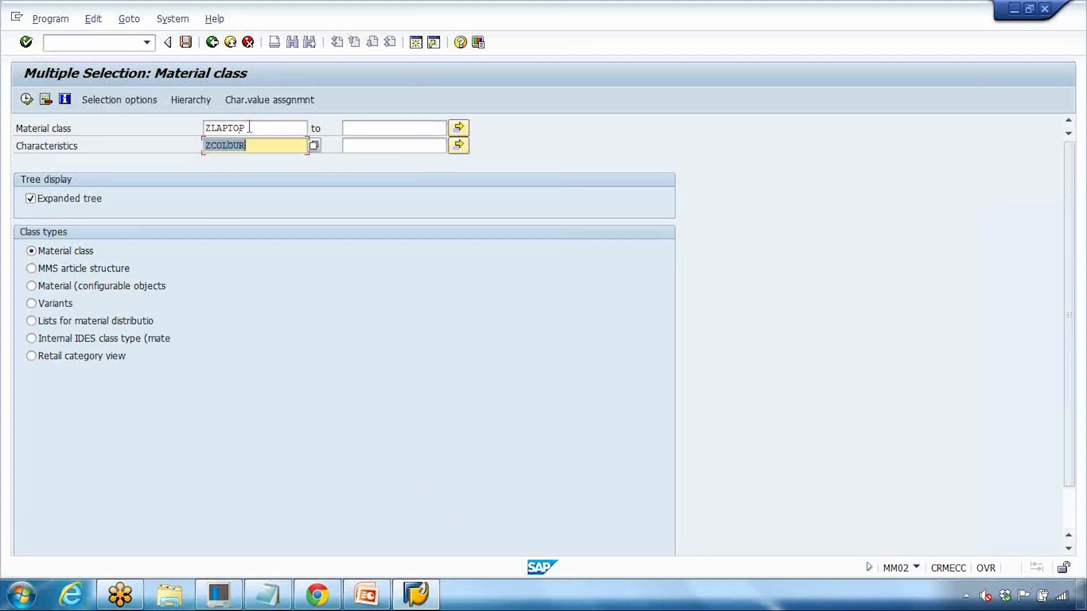
key(shift+Tab)
key(Tab)
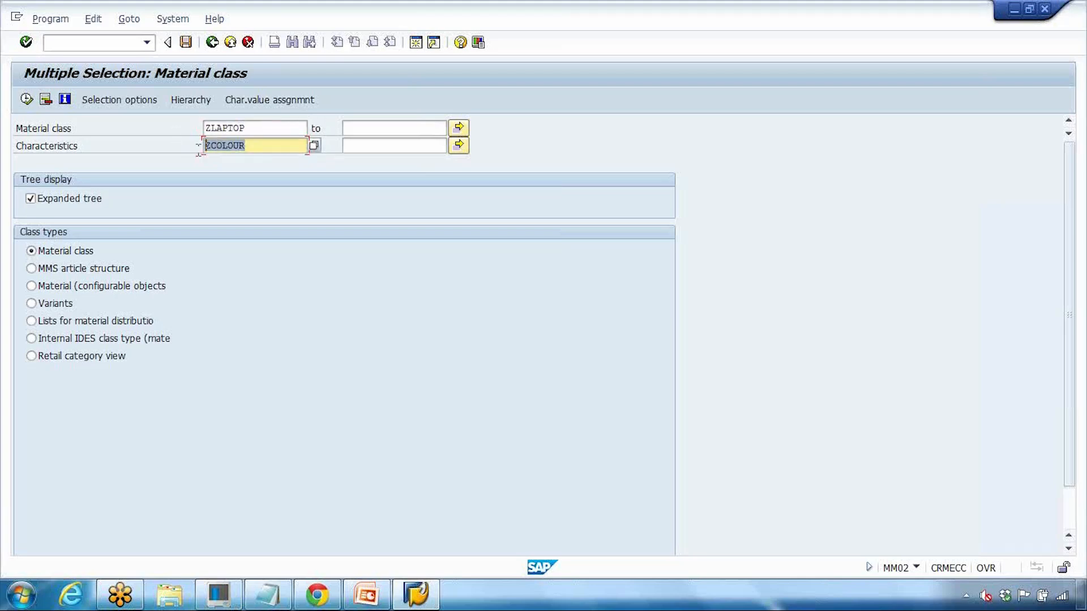
Step: Set Laptop Colours to RED, run the search, and expand ZLAPTOP to check matching materials
click(284, 108)
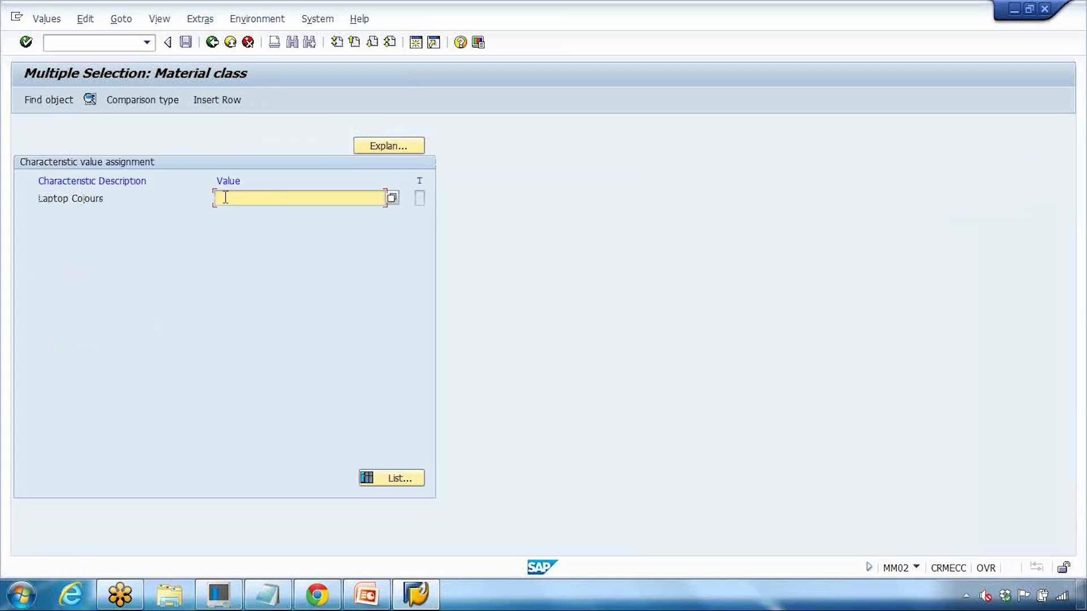
click(392, 198)
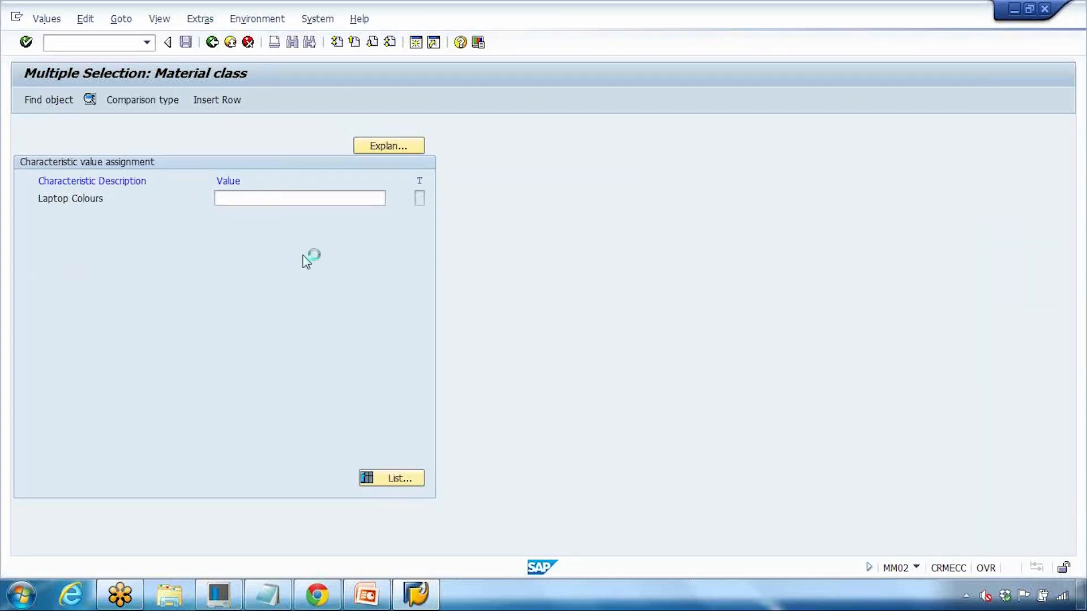
click(45, 343)
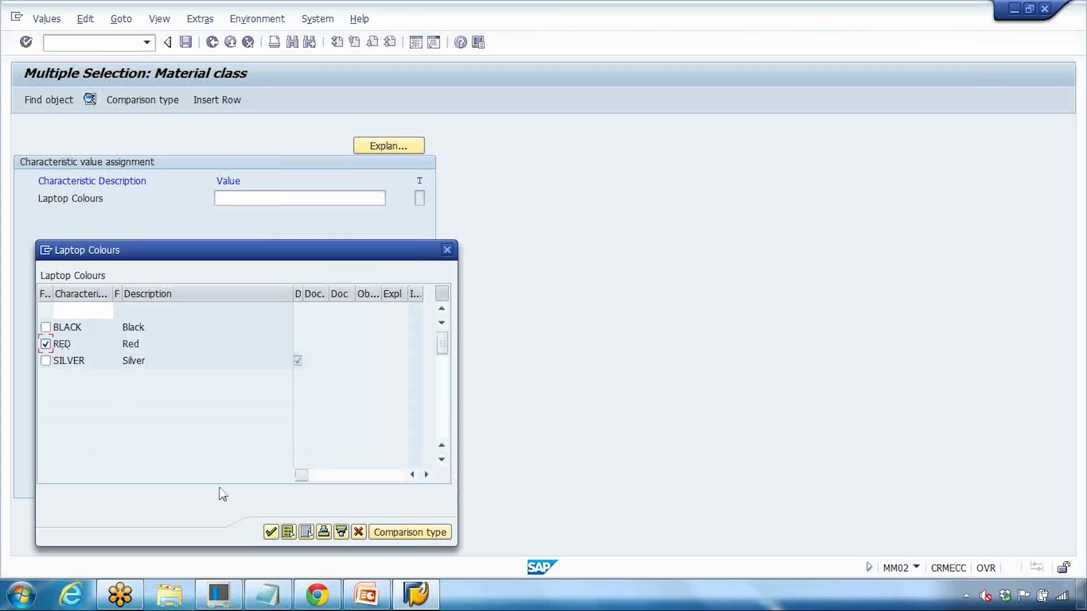
click(271, 532)
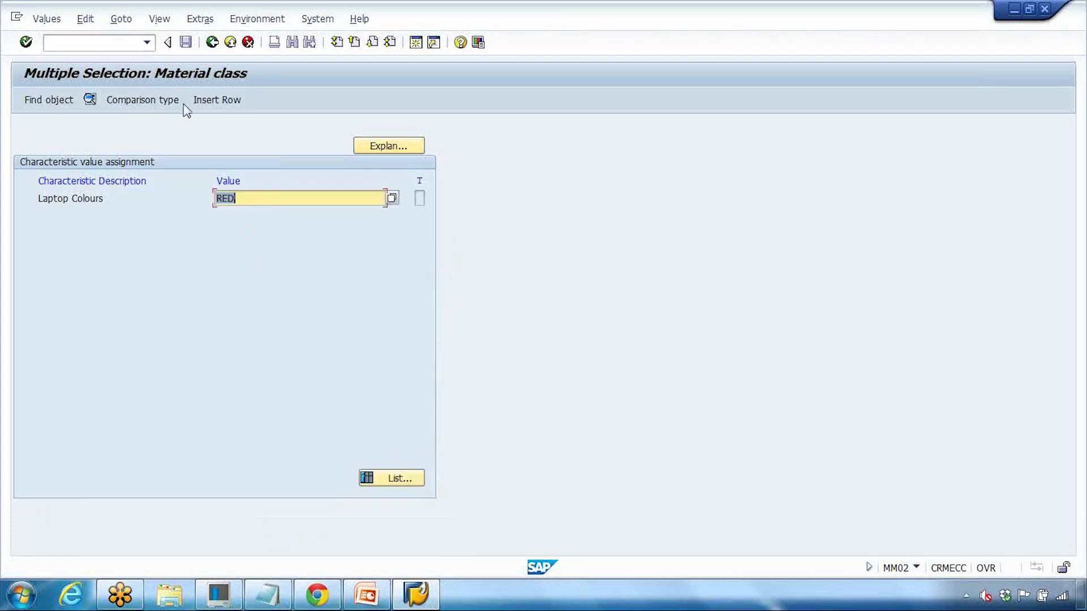
click(213, 45)
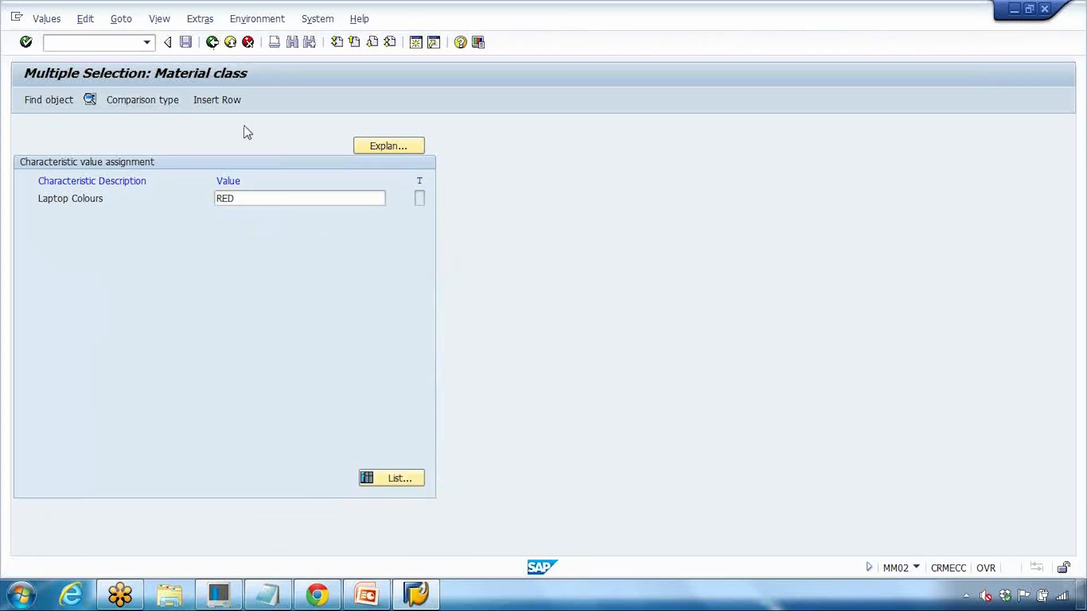
click(27, 100)
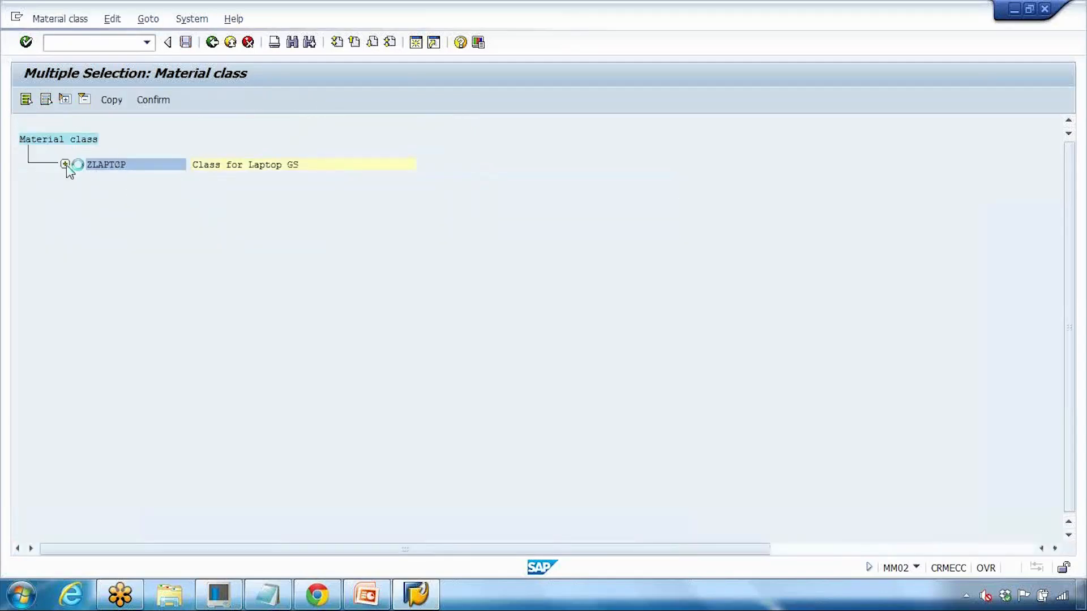
click(65, 164)
click(212, 43)
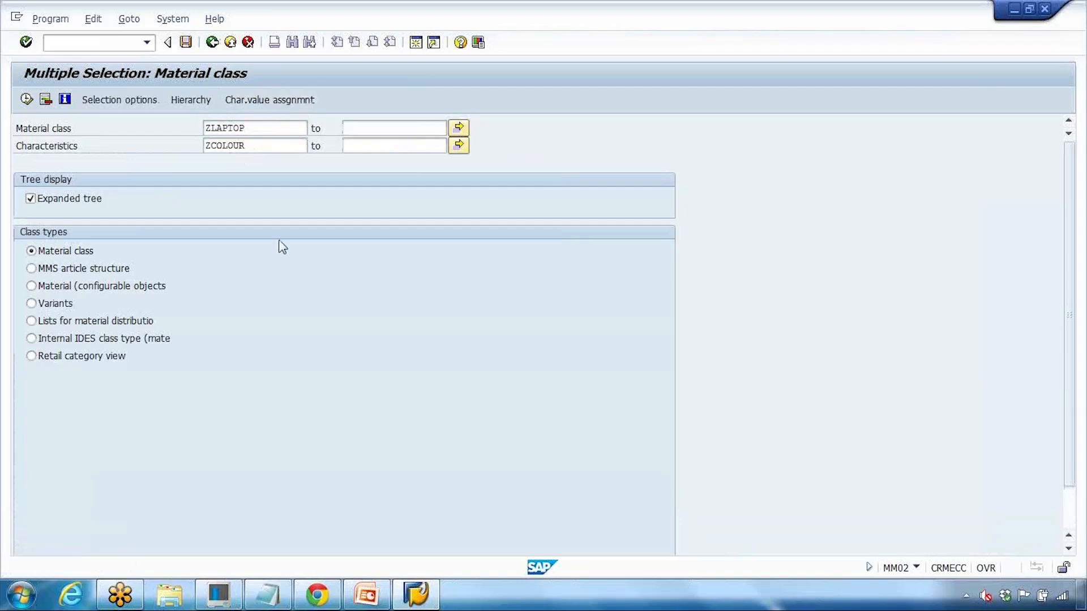
Step: Change the Laptop Colours value from RED to BLACK and rerun the search
click(290, 102)
click(394, 478)
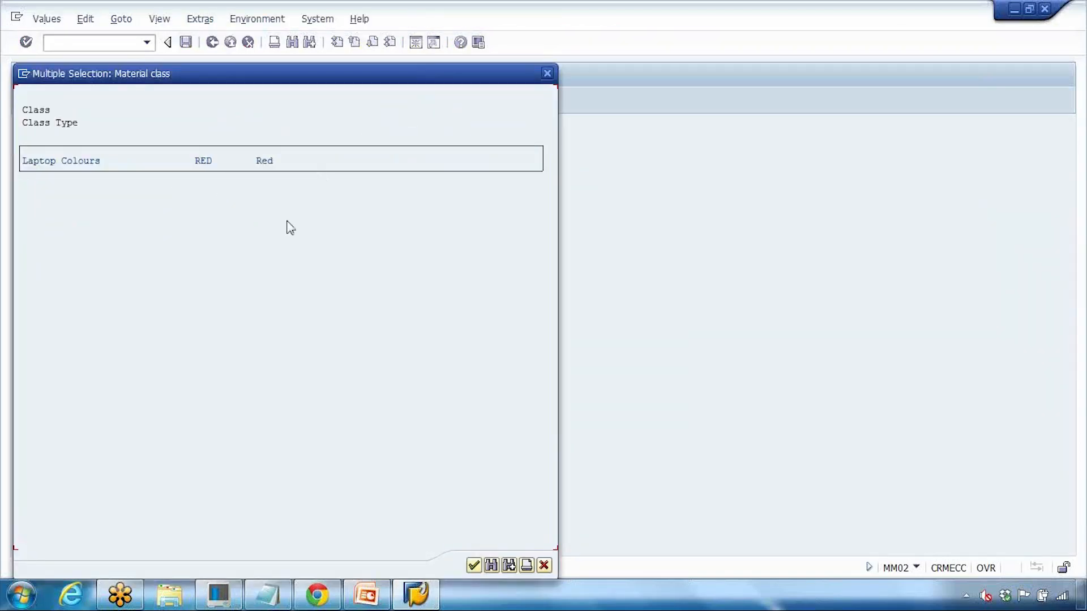
double_click(283, 170)
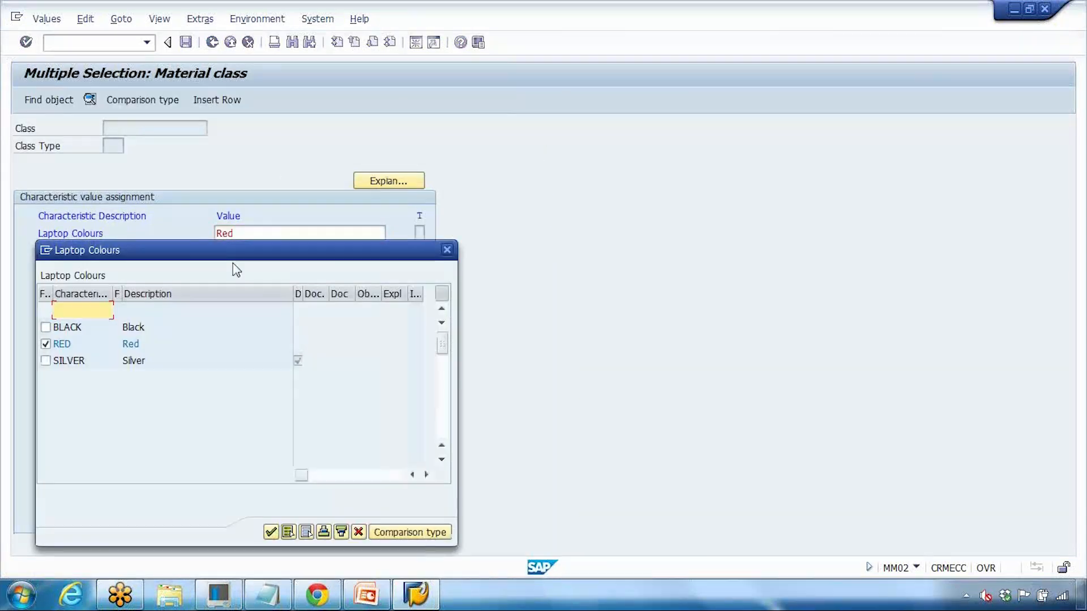
click(45, 327)
click(46, 344)
click(271, 532)
click(389, 513)
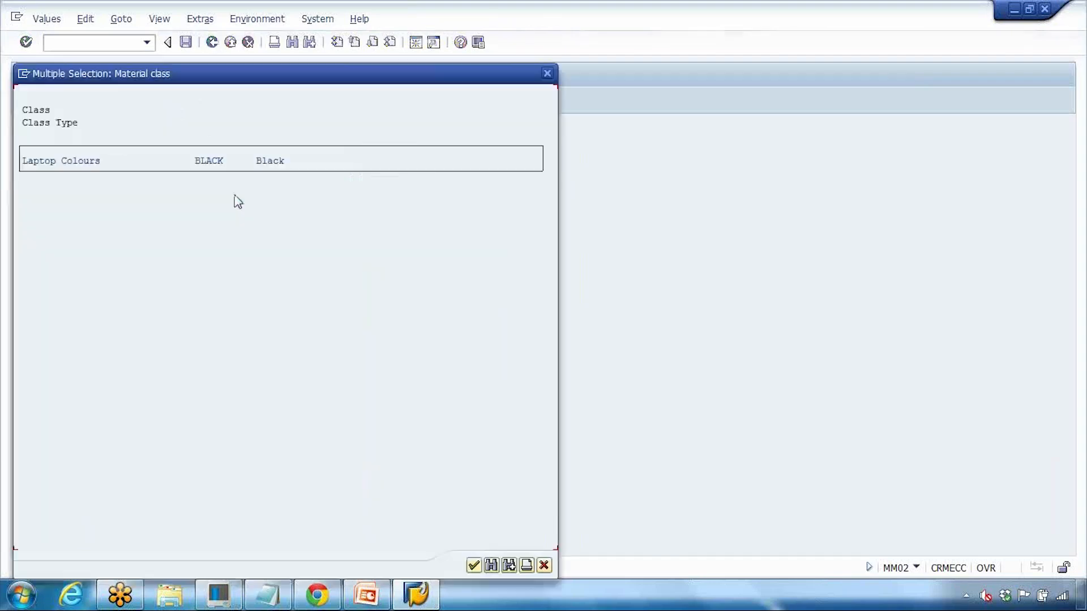
click(473, 565)
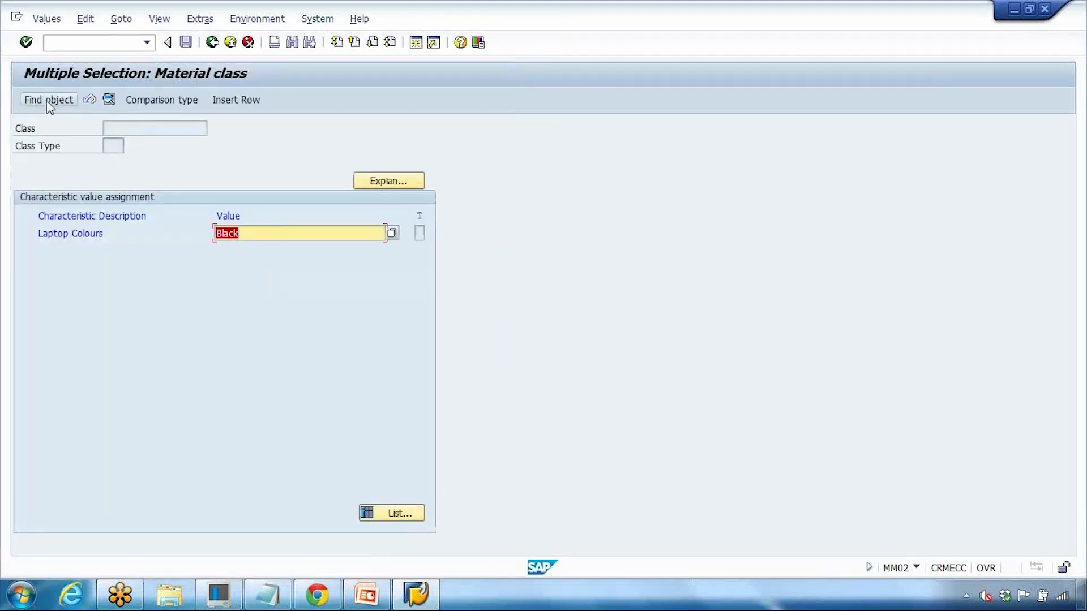
click(45, 100)
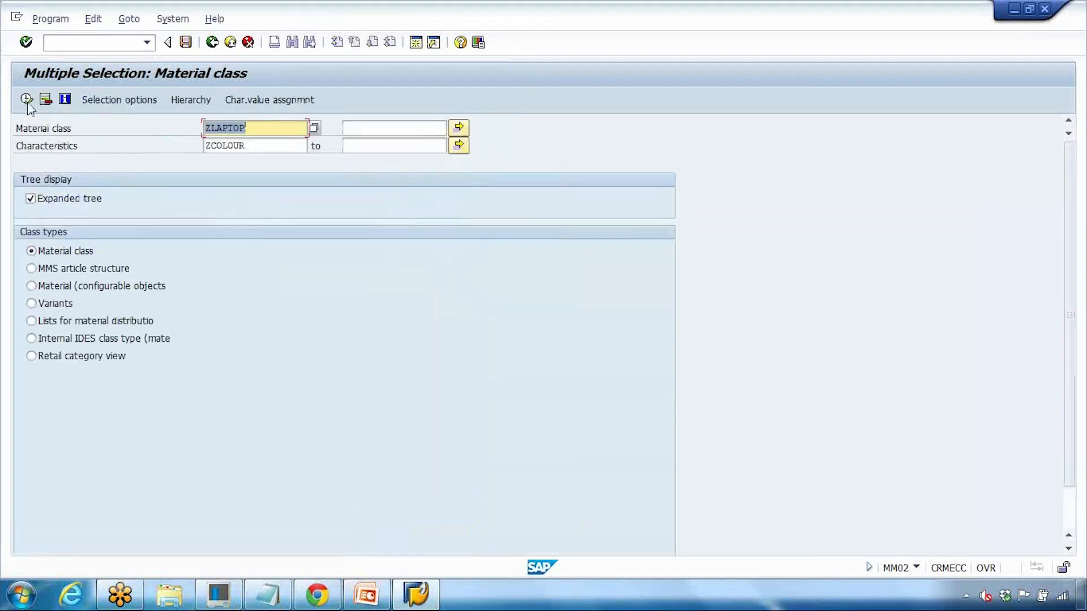
click(26, 100)
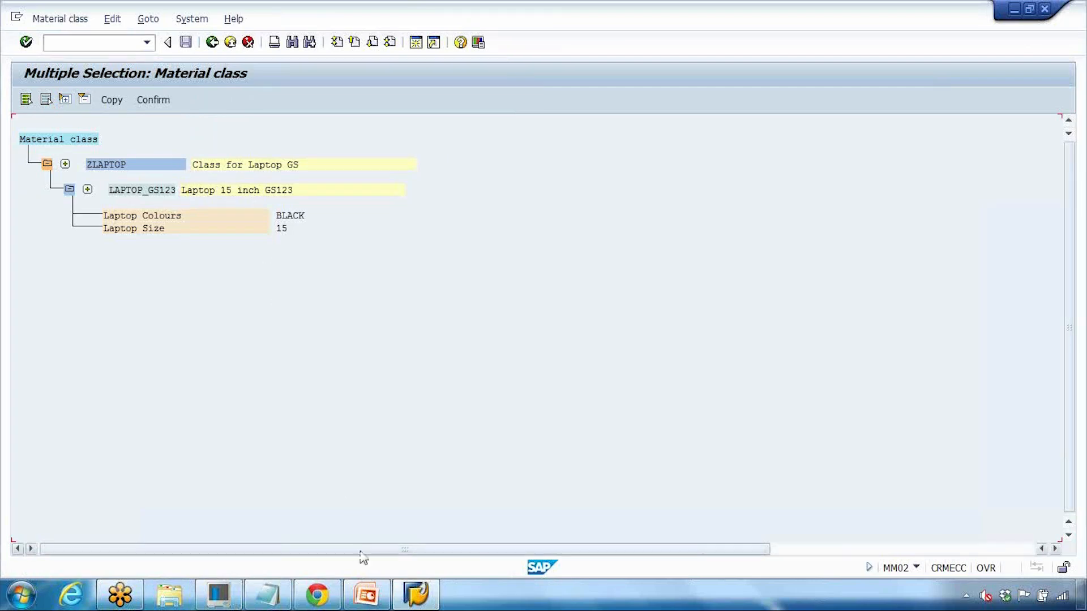
Step: Present the 'Material with Batch' slide in the slide show, then exit it
click(376, 595)
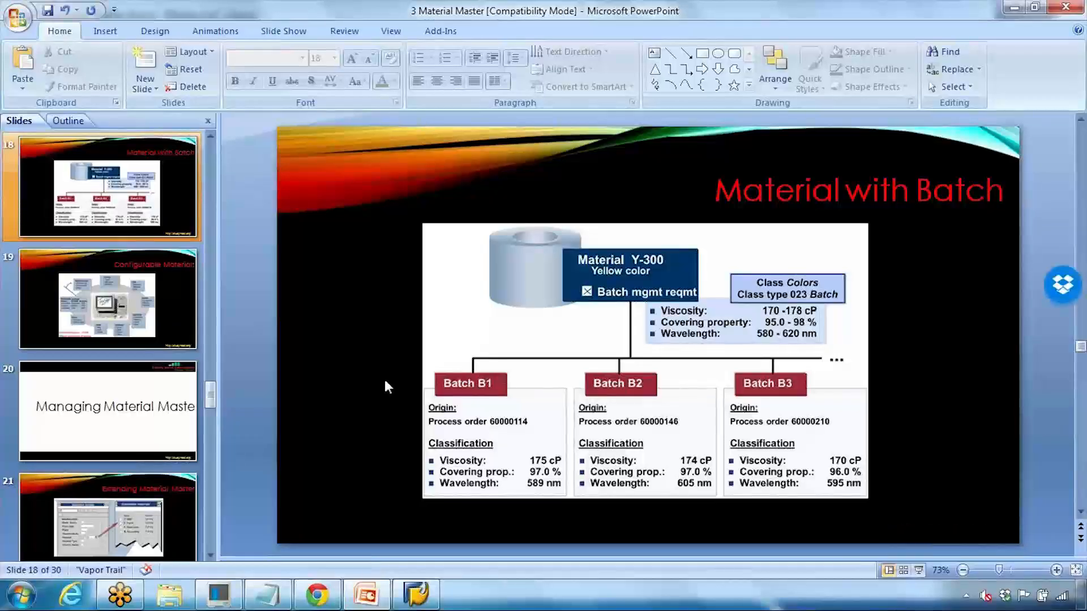
click(918, 569)
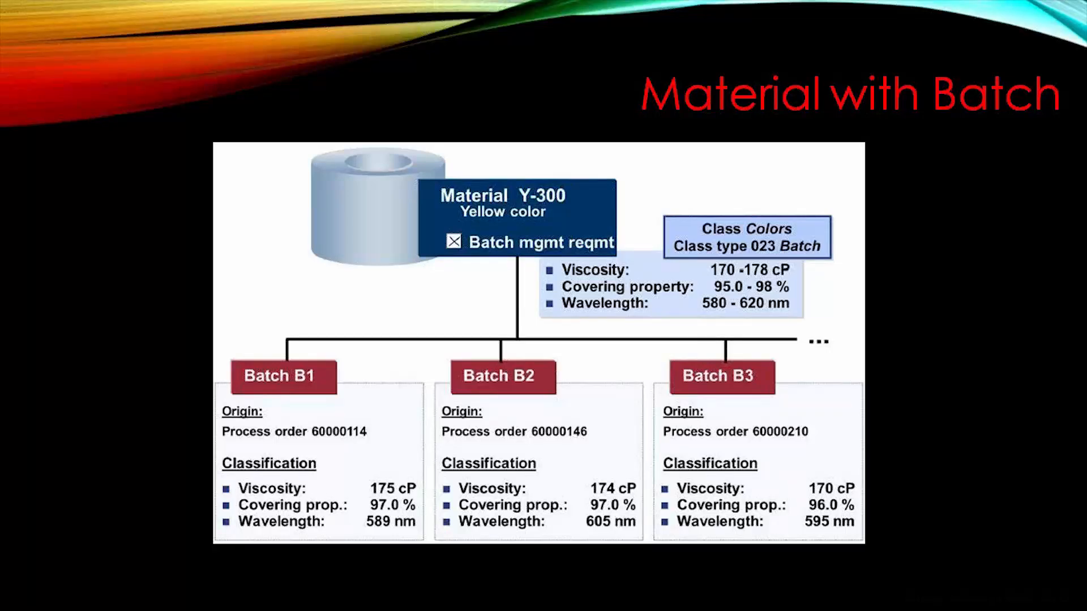
key(Escape)
Step: Open LAPTOP_GS123's Classification view via /NMM02, showing class type 001 Material
click(416, 594)
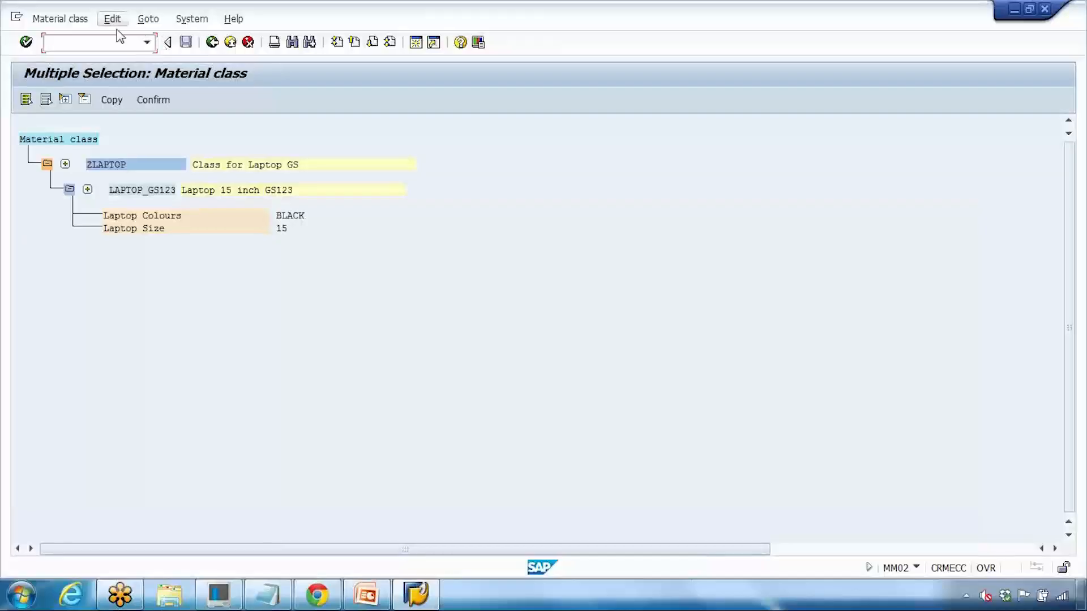
text(/NMM02)
key(Return)
key(Return)
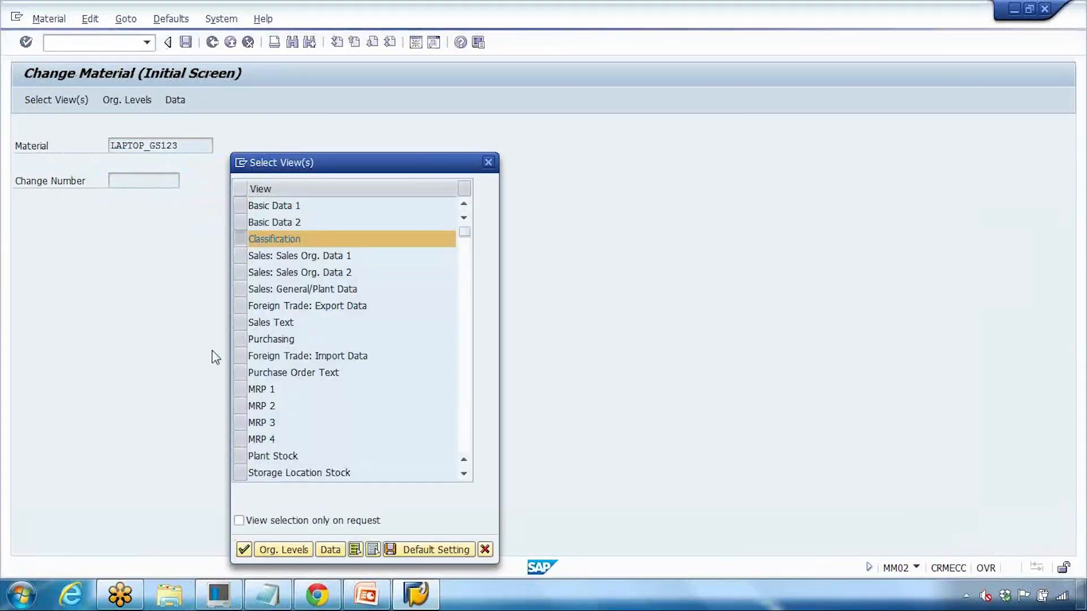
key(Return)
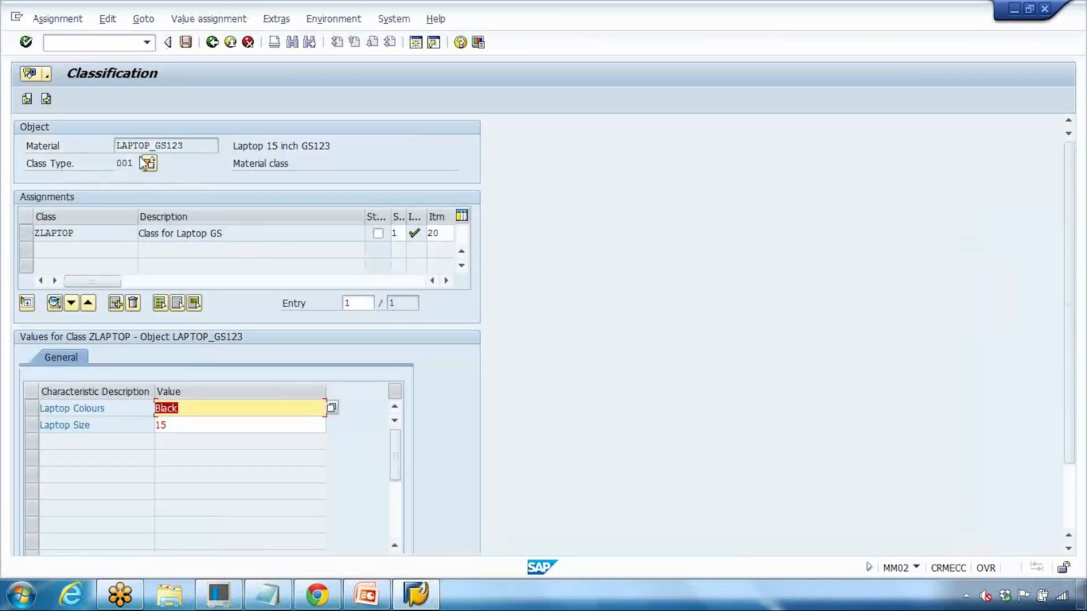
double_click(117, 163)
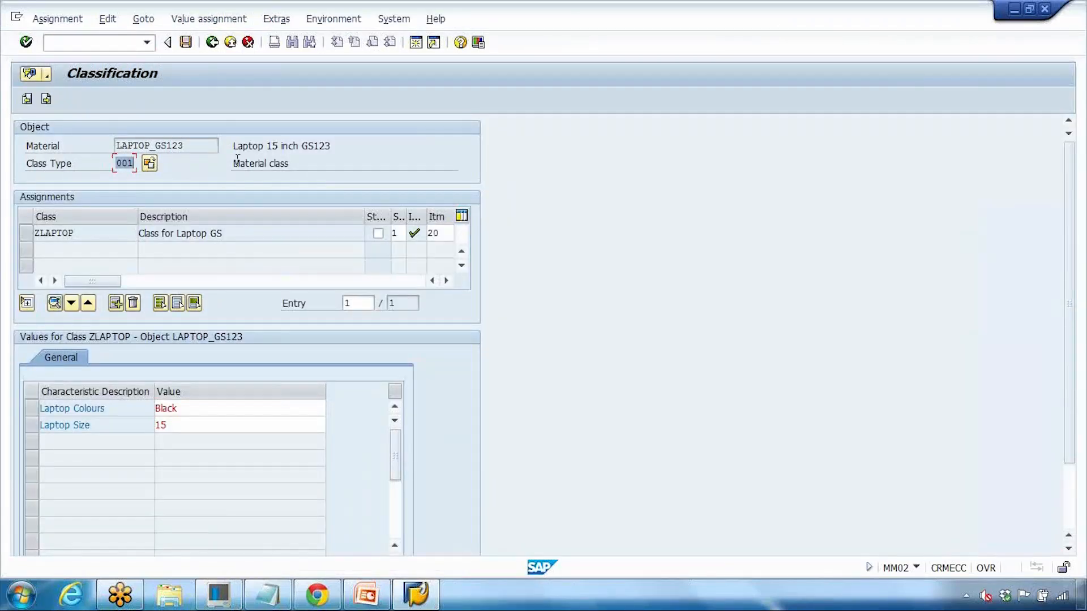
drag(233, 162, 305, 164)
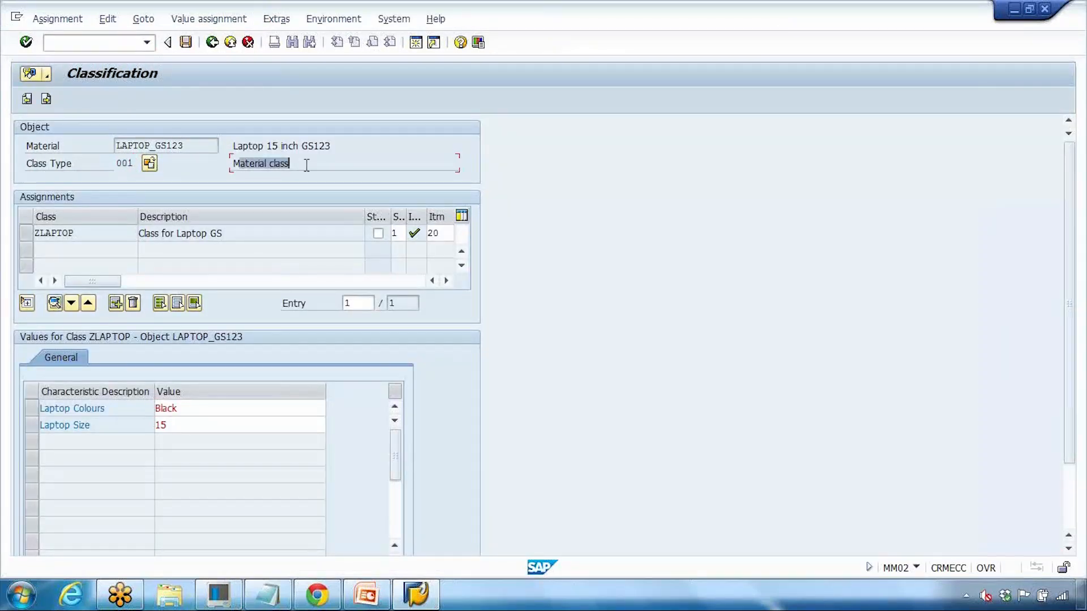
Step: Review the other class types and switch the classification to class type 023 Batch
click(150, 164)
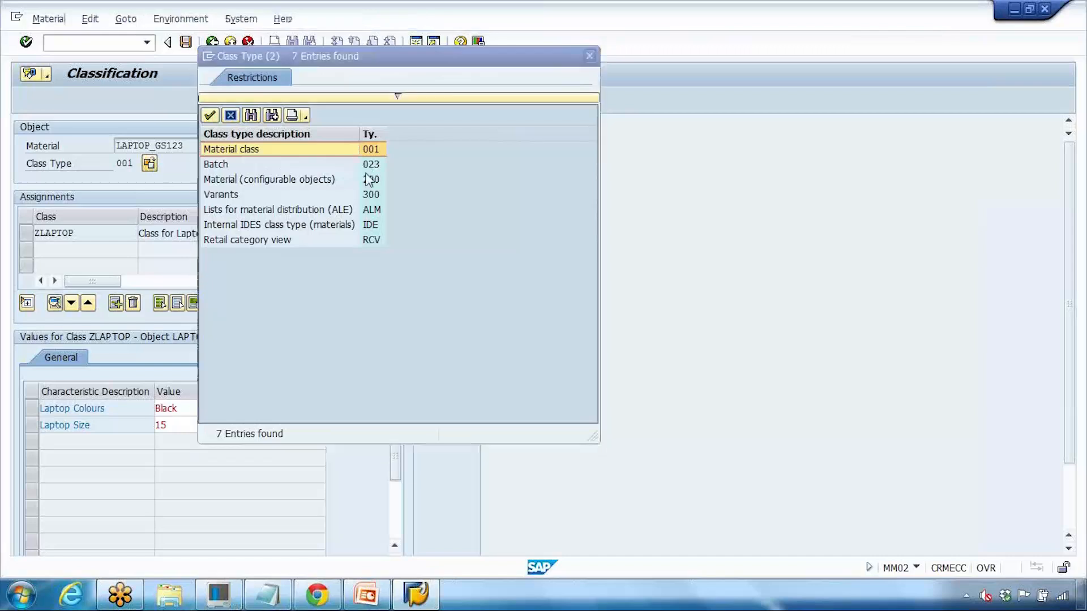
click(373, 164)
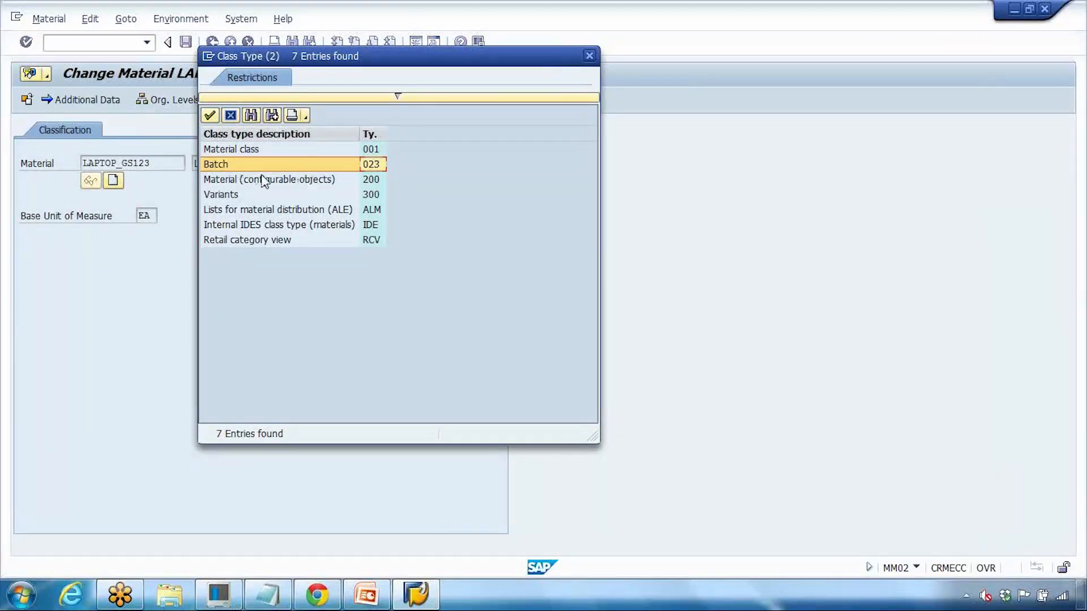
click(304, 181)
click(245, 198)
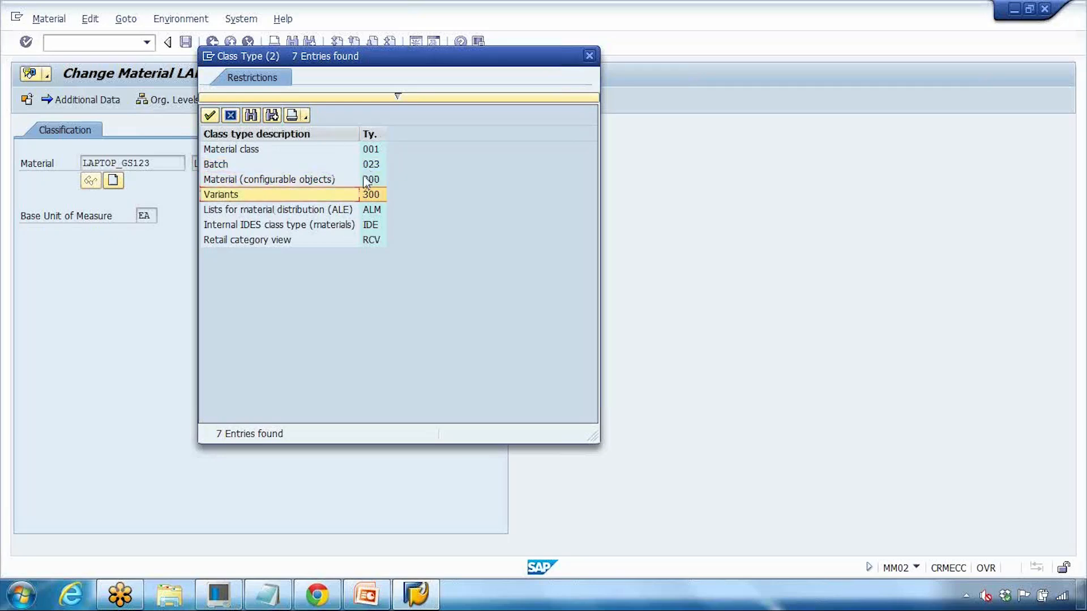
click(328, 213)
click(327, 225)
click(324, 237)
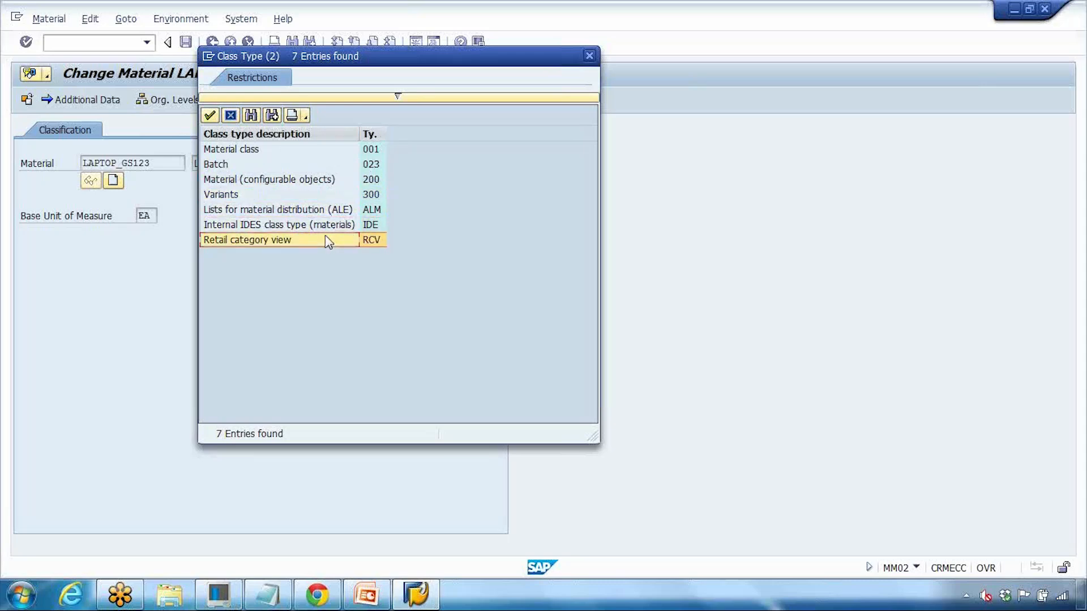
click(343, 151)
click(317, 170)
click(320, 180)
click(282, 166)
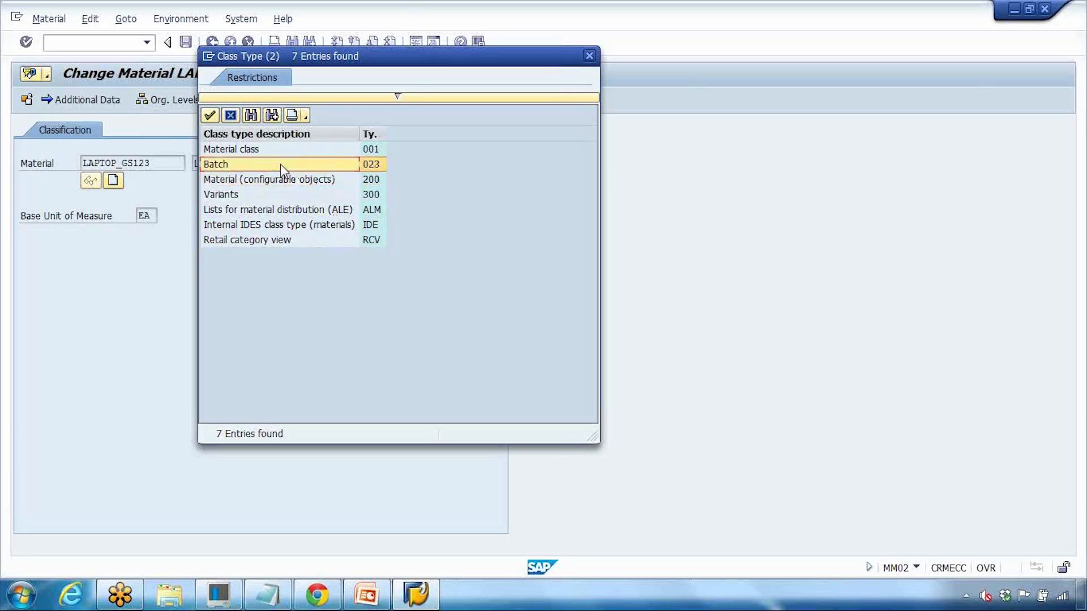
click(211, 117)
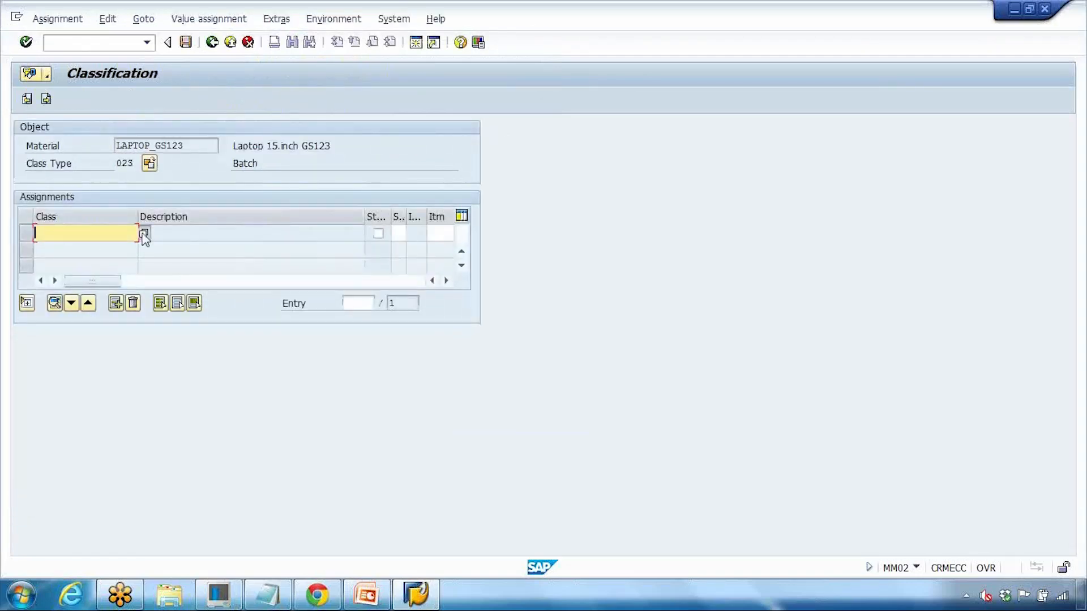
Step: Search the class type 023 classes and assign class BAR (BATCH) to LAPTOP_GS123
click(144, 234)
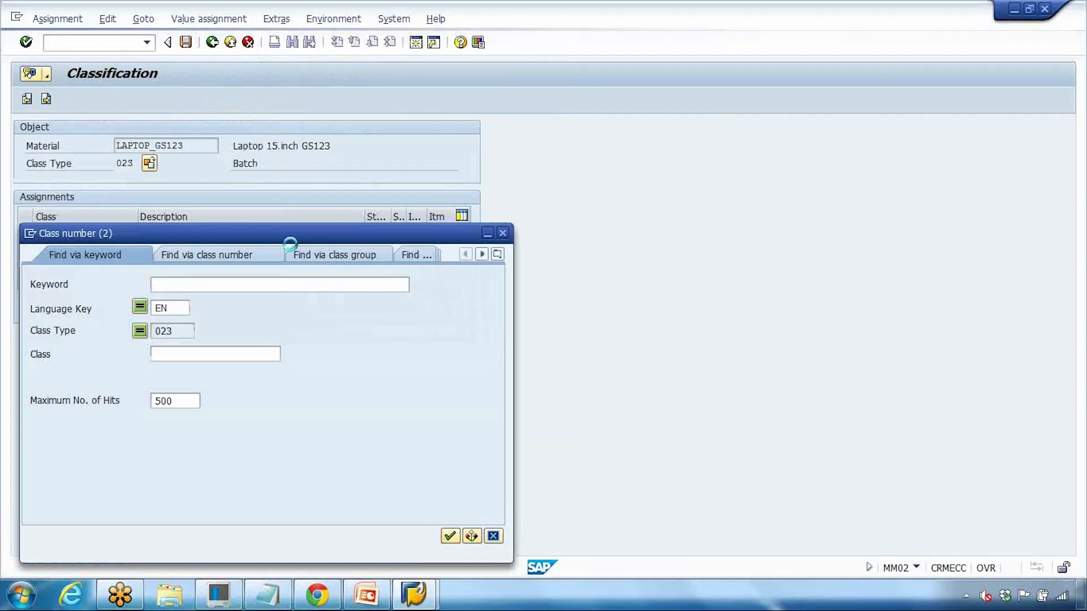
key(Return)
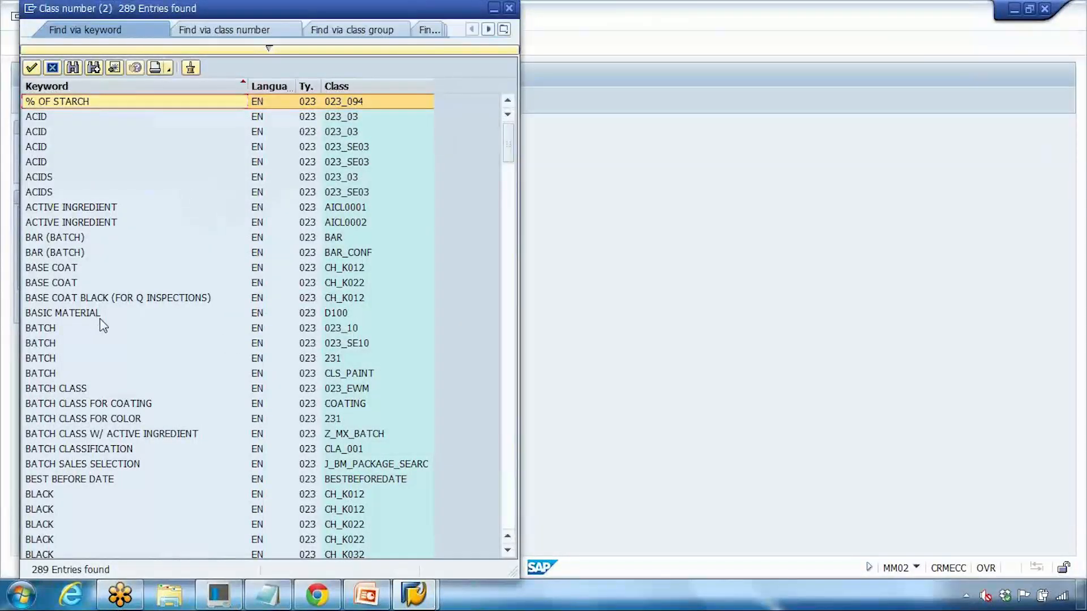
click(276, 330)
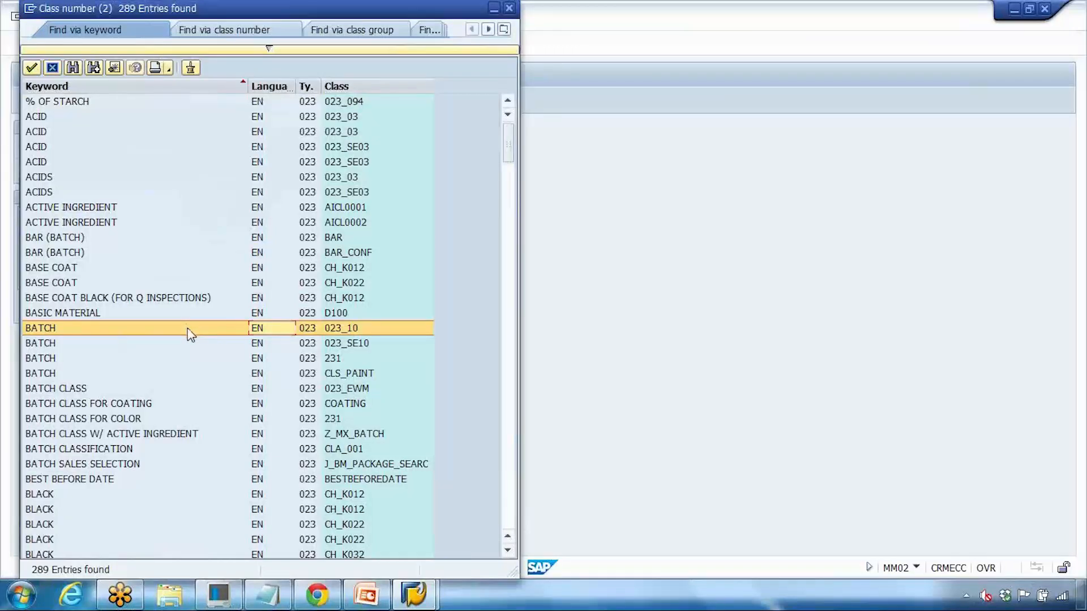
click(84, 239)
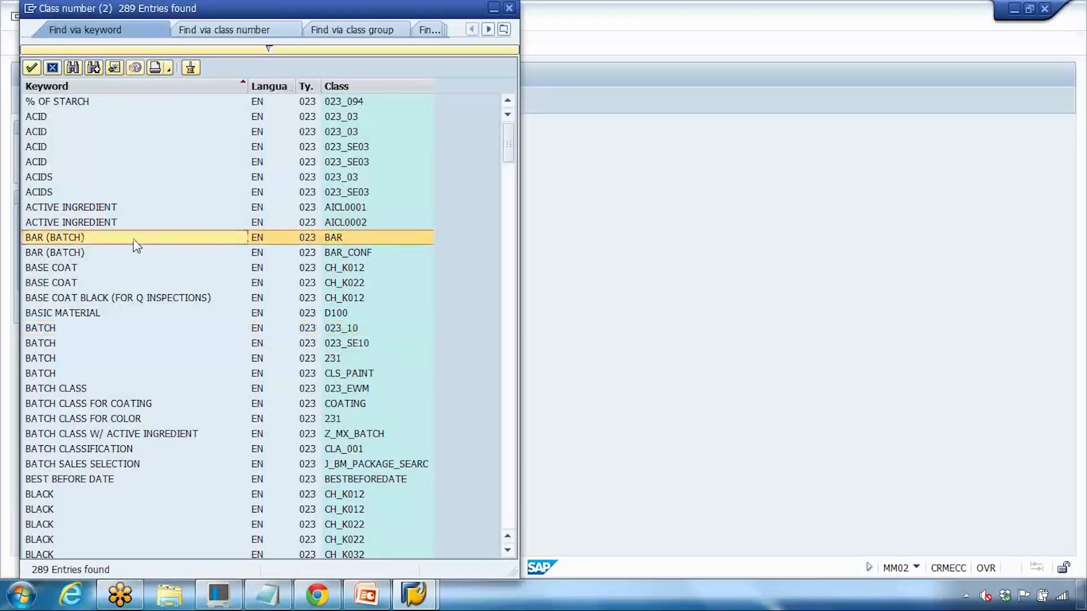
double_click(157, 238)
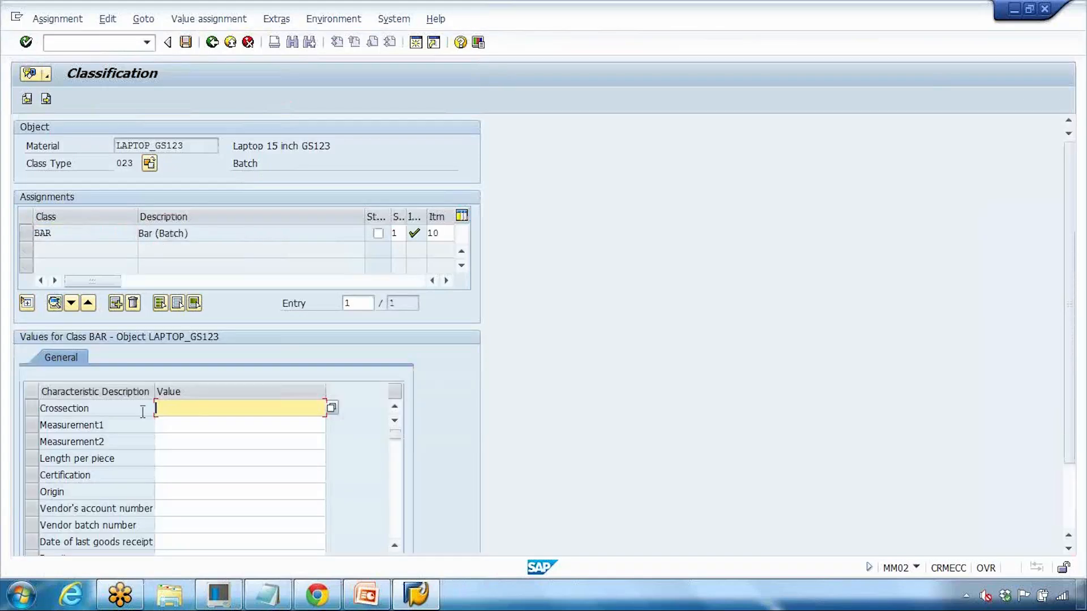
Step: Look at the allowed values for Measurement1, then set Length per piece to 0.000 - 12.000 M/PC
click(196, 427)
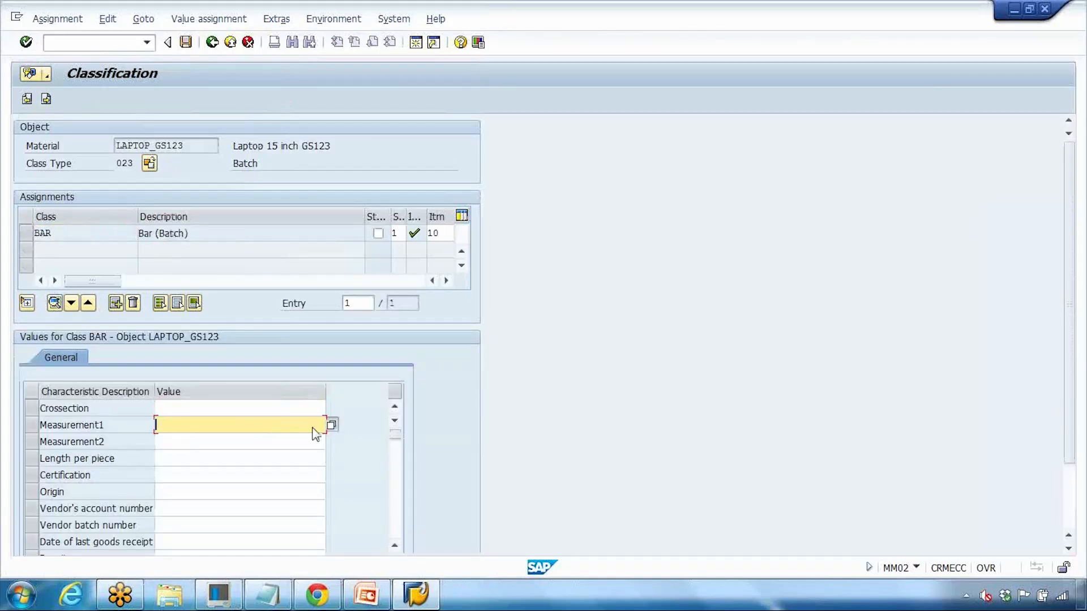
click(331, 424)
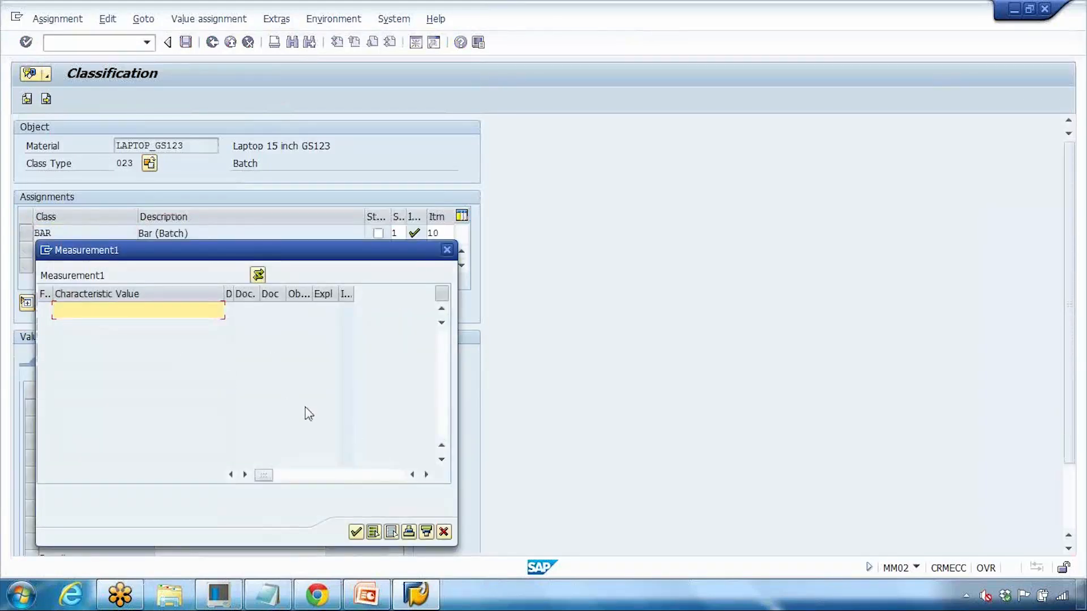
click(444, 532)
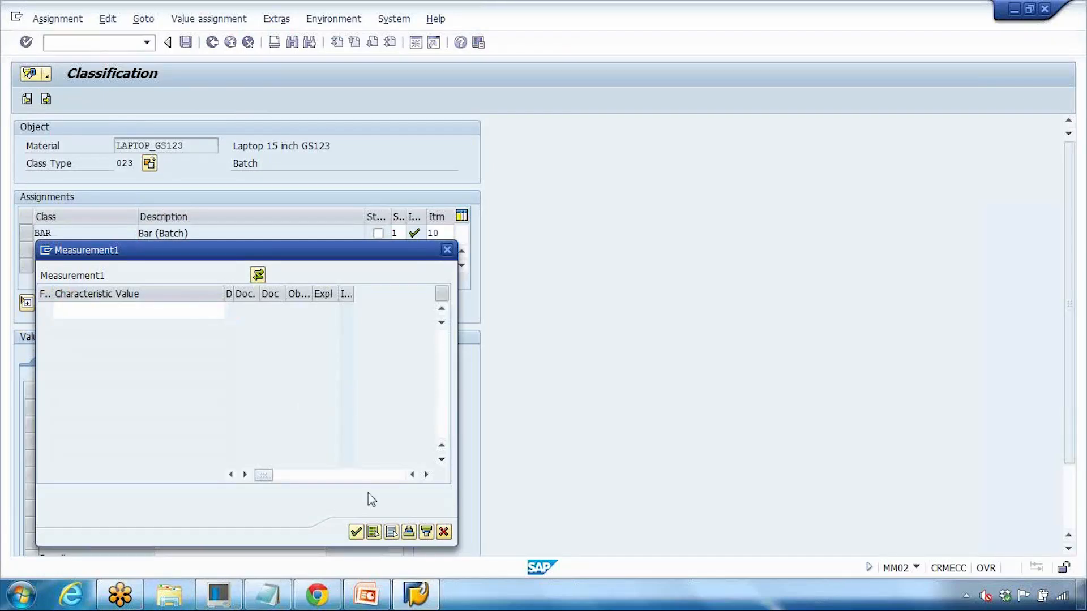
click(277, 457)
click(330, 457)
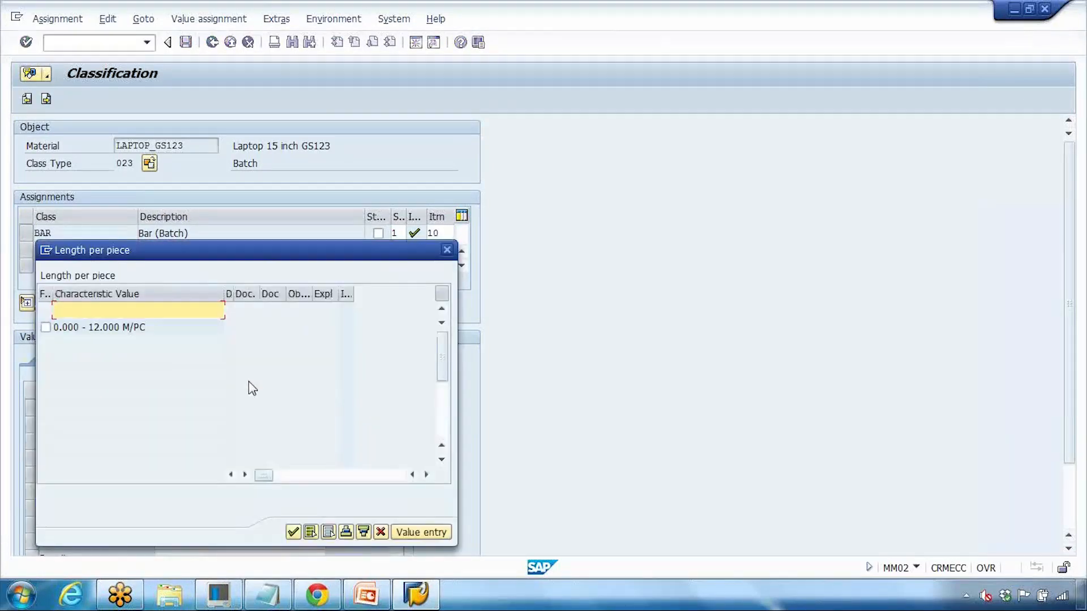
click(45, 327)
click(293, 532)
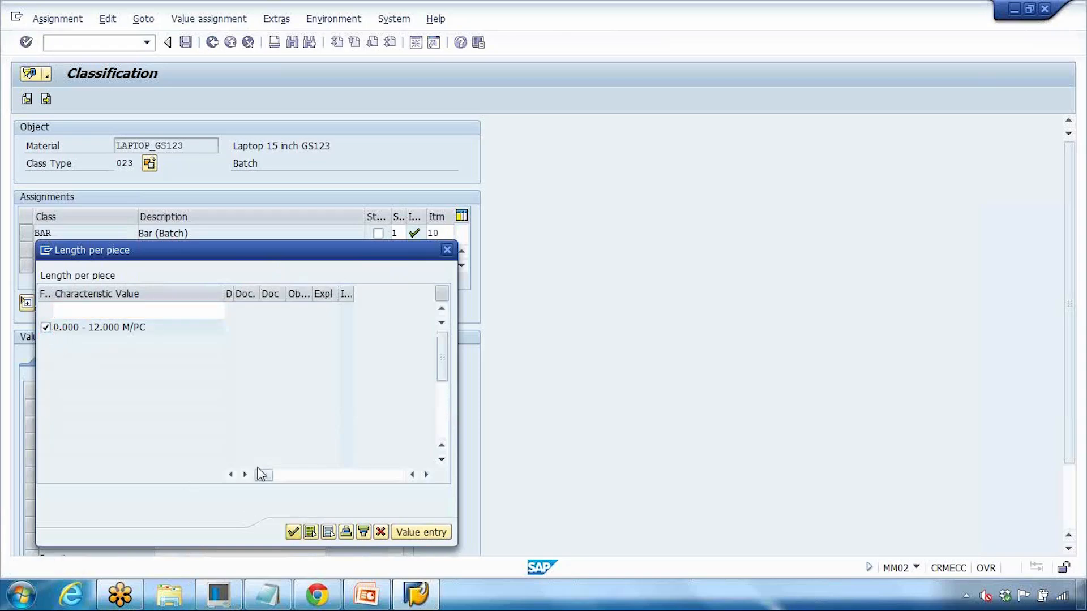
Step: Set the Certification characteristic to 2,1 from its allowed values
click(265, 478)
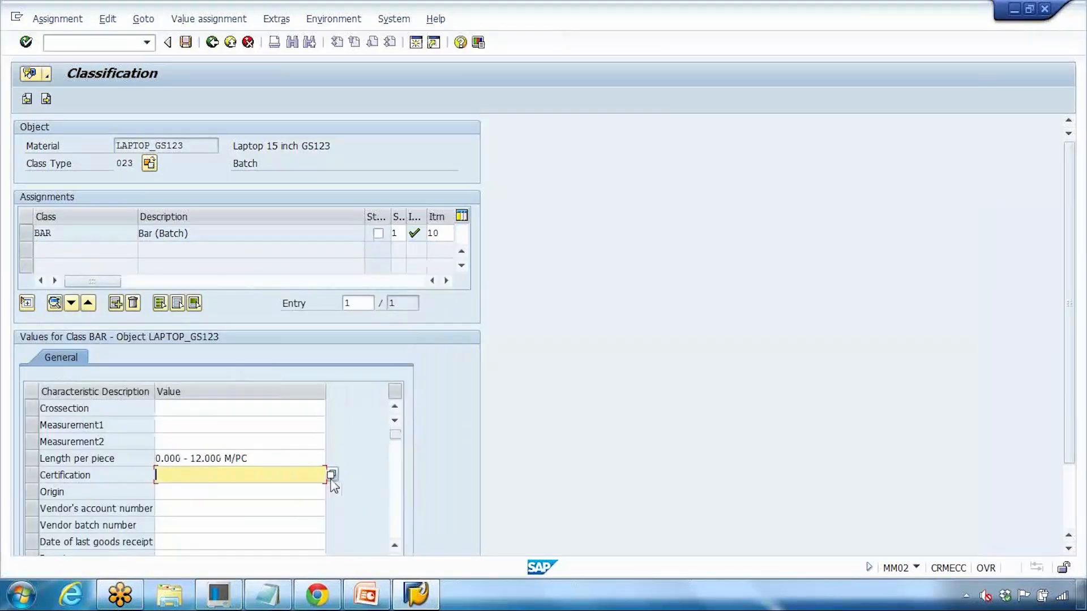
click(331, 477)
click(46, 327)
click(357, 533)
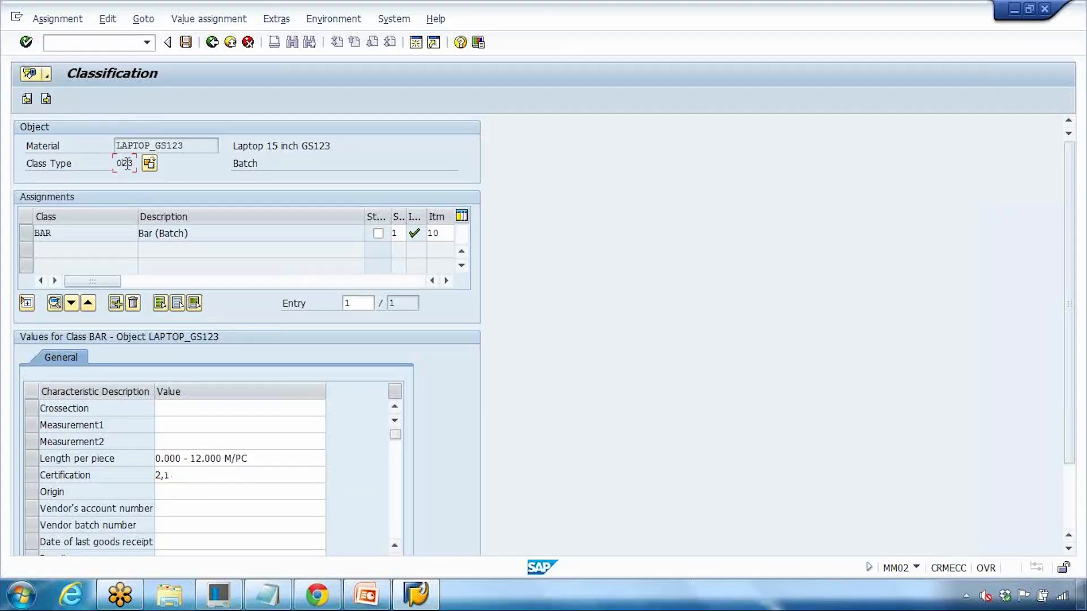
Step: Resume the PowerPoint slide show at the 'Configurable Materials' slide
click(366, 594)
click(918, 570)
key(Right)
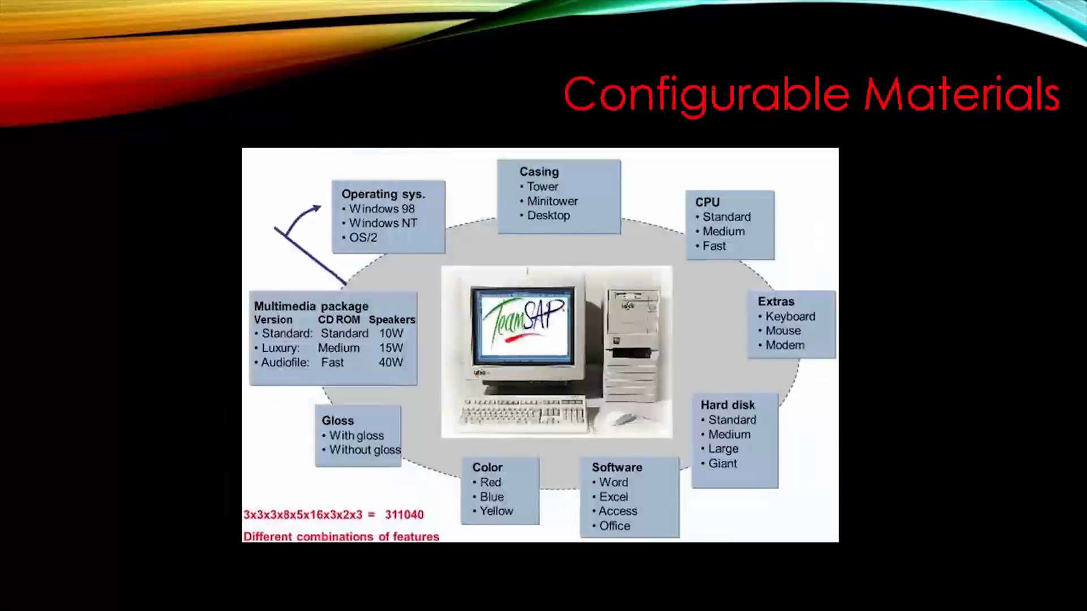
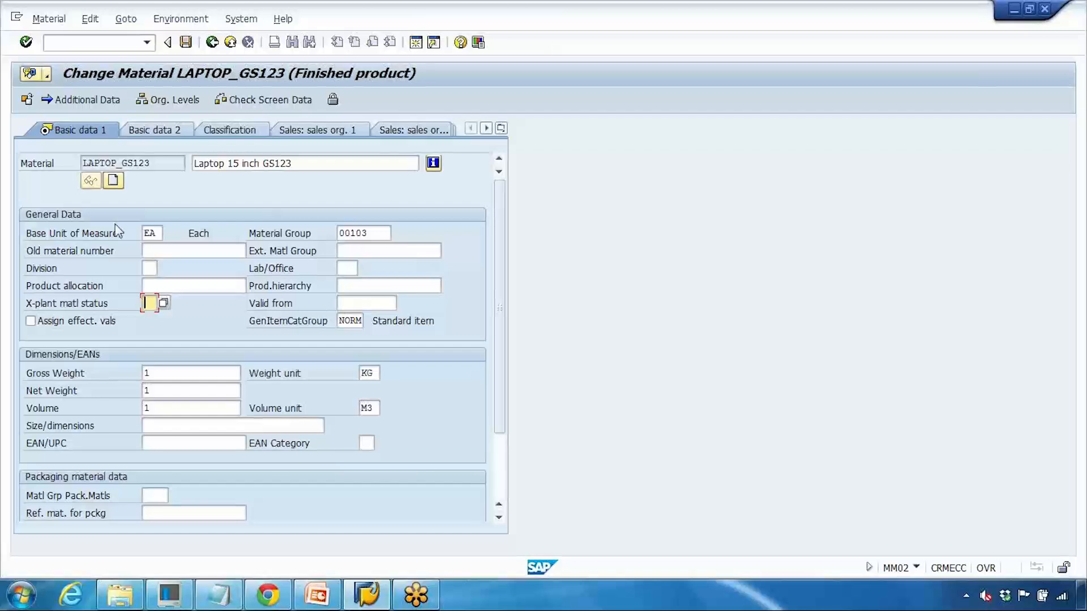
Step: Look through the cross-plant statuses (Z9, KA, KS, 02, SA), then pick Z1 for LAPTOP_GS123
click(163, 302)
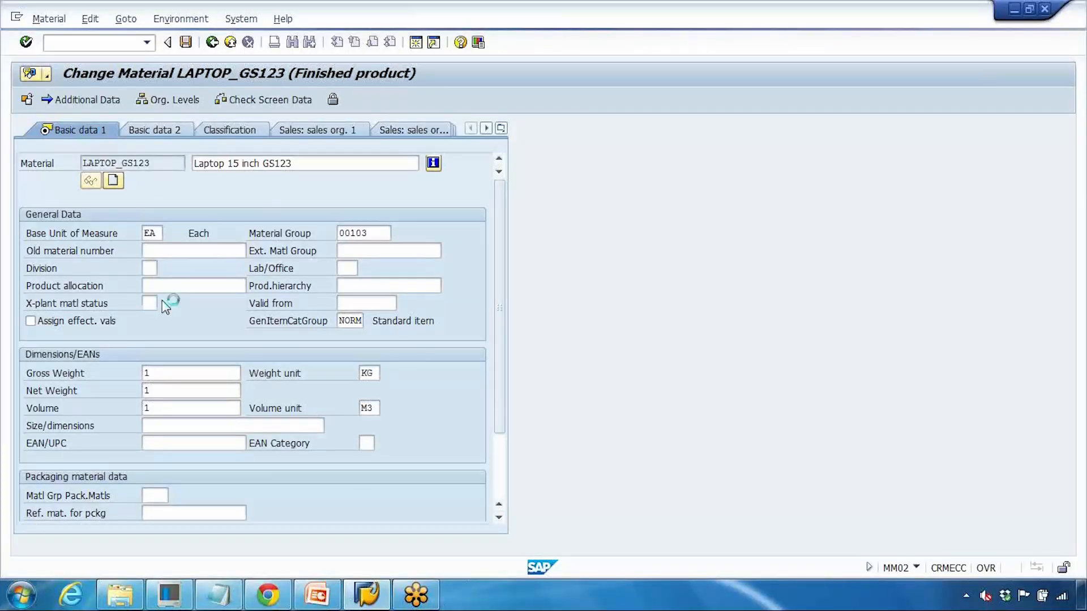
drag(286, 163, 350, 121)
scroll(268, 303, down, 1)
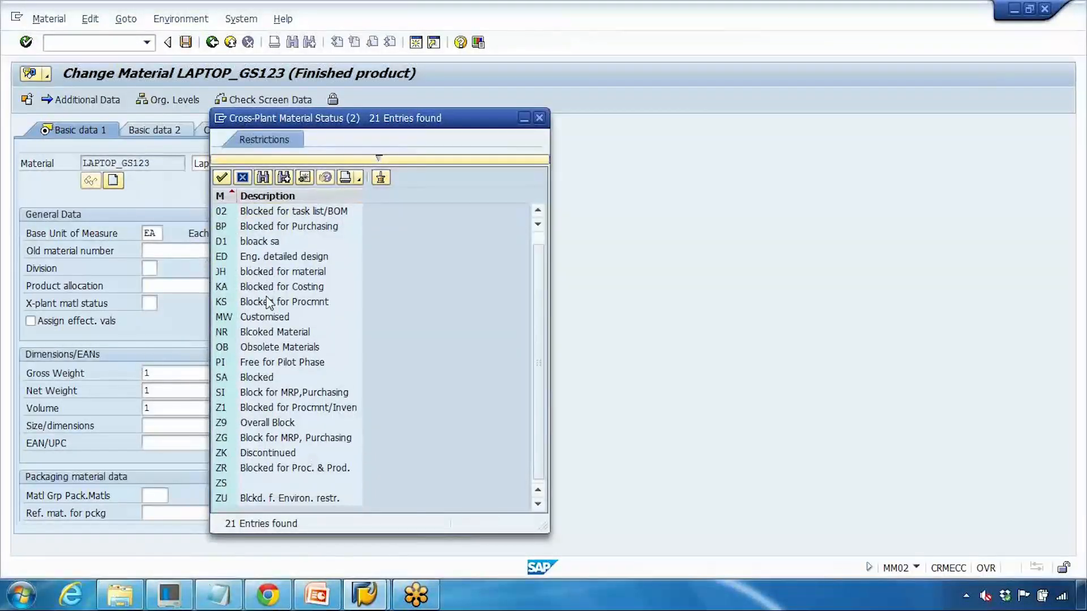
click(265, 424)
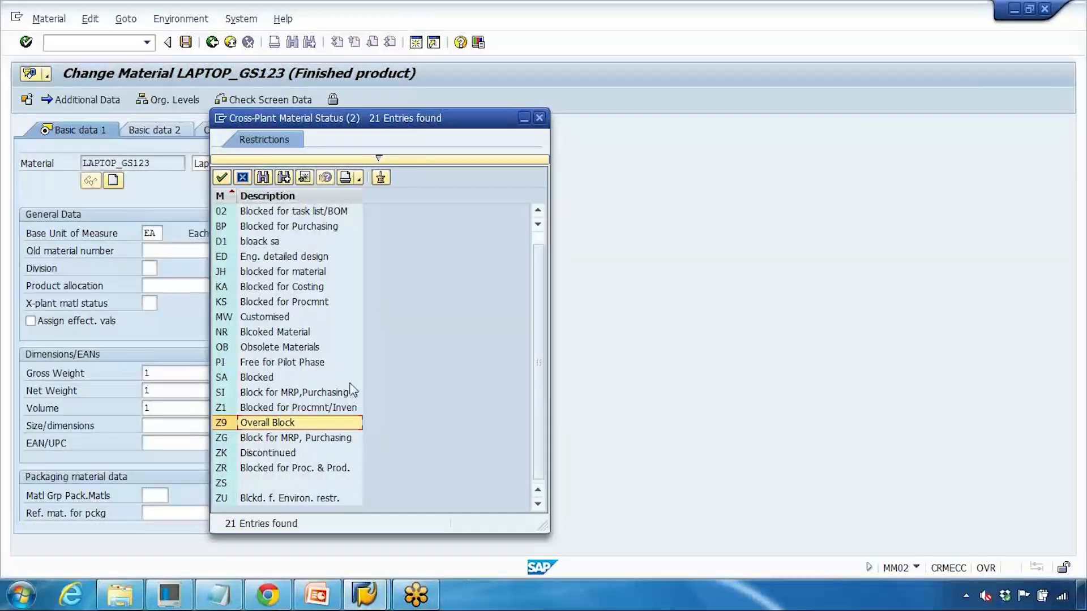
click(300, 288)
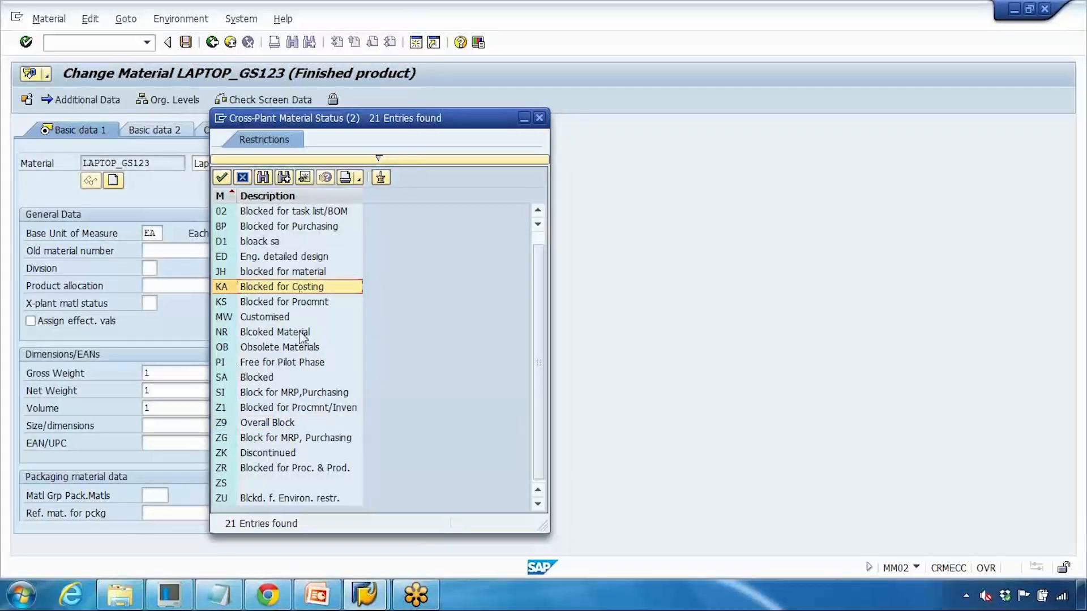
click(306, 302)
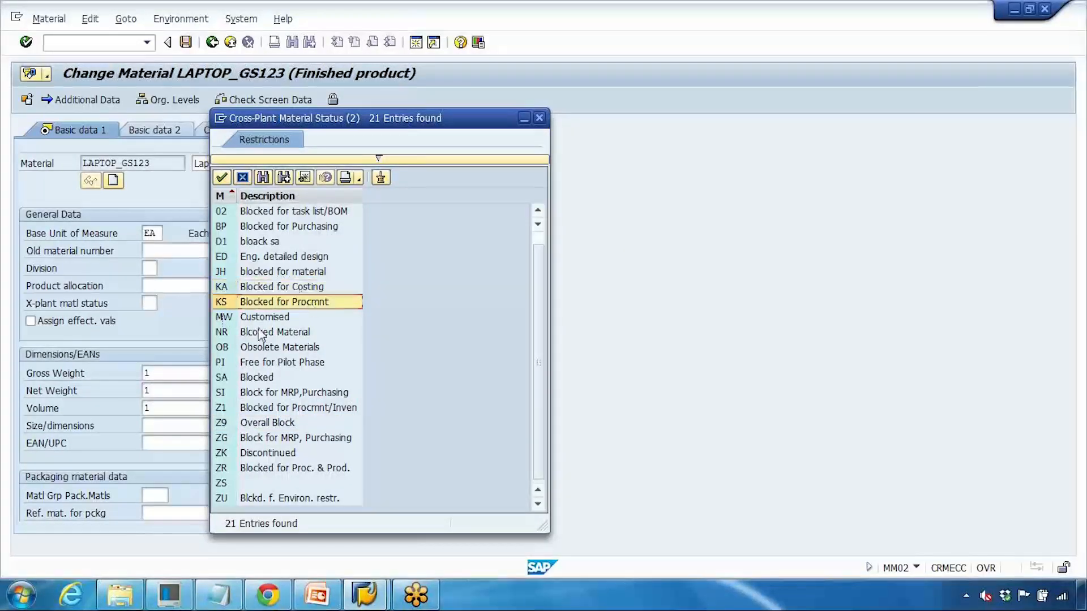
scroll(237, 348, up, 1)
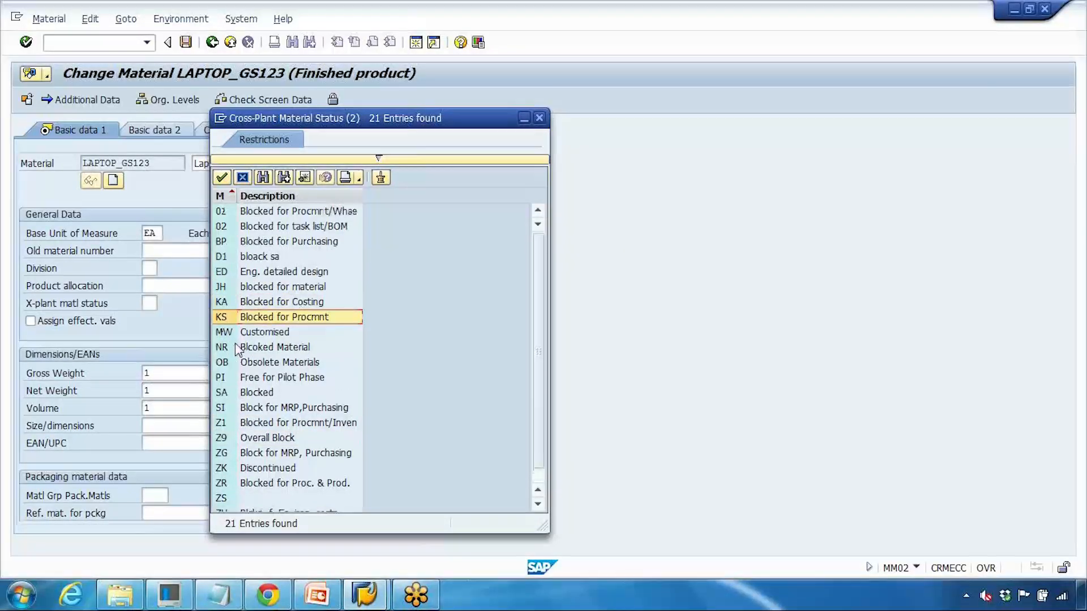
click(322, 226)
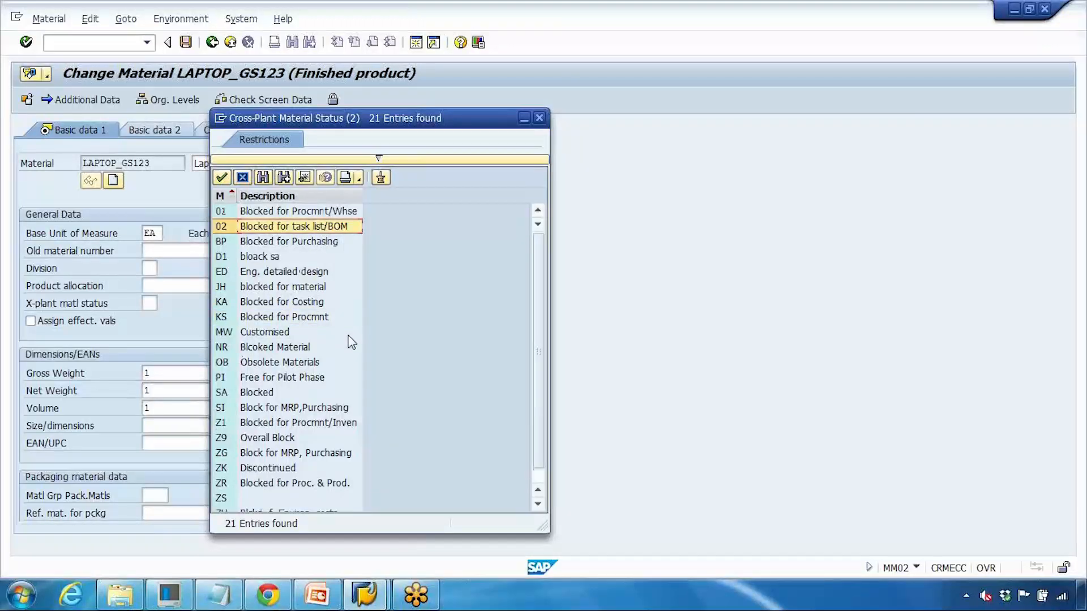
scroll(351, 341, down, 1)
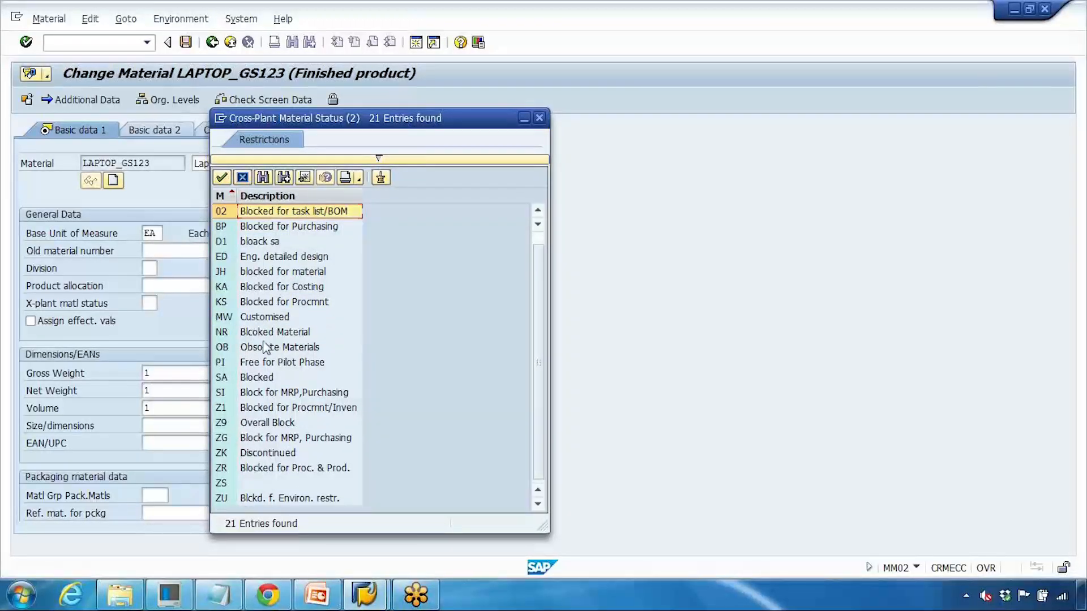
scroll(265, 347, up, 1)
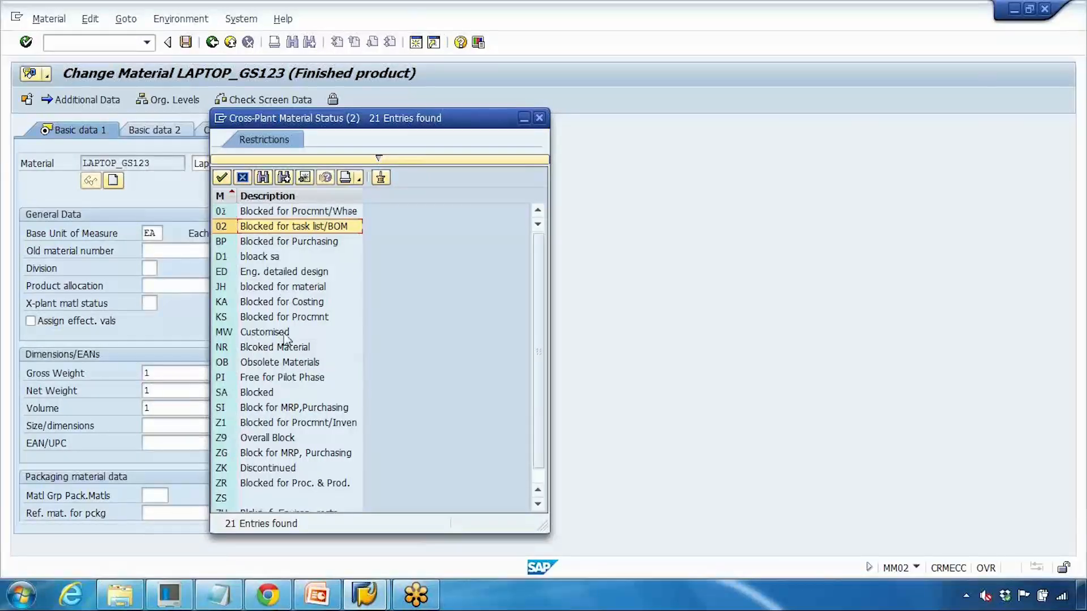
scroll(289, 343, down, 1)
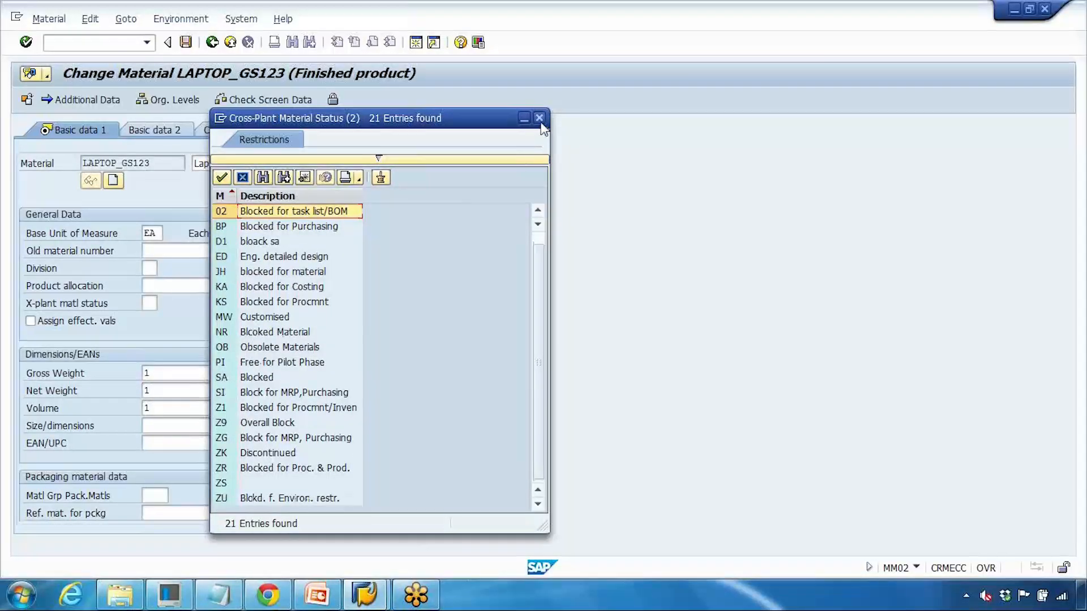
click(322, 377)
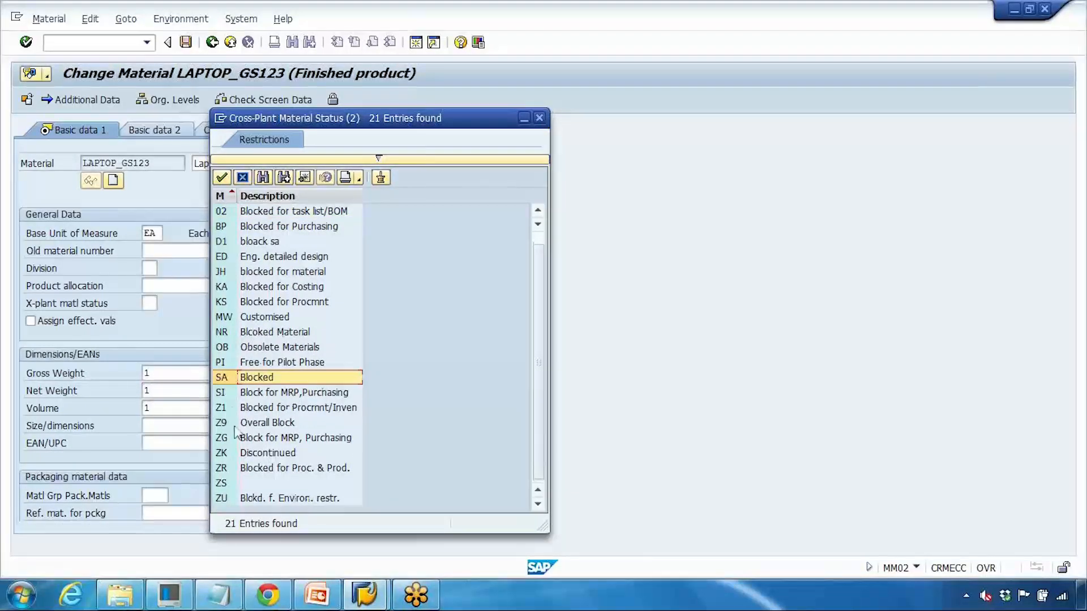
double_click(271, 411)
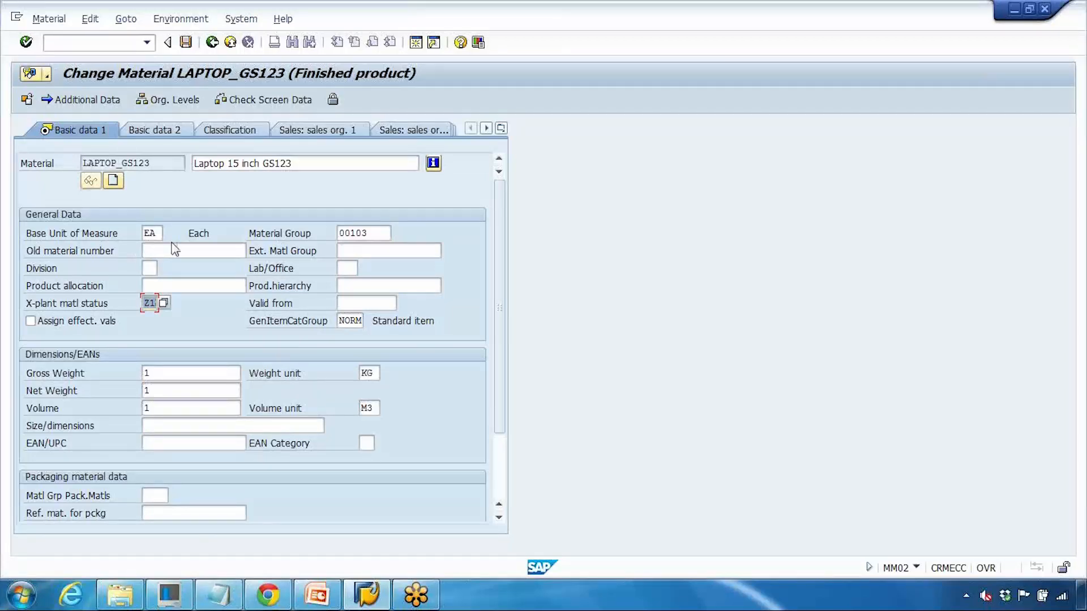
Step: On MRP 1, browse plant-specific statuses such as SA without choosing one, then return to Basic data 1
click(502, 128)
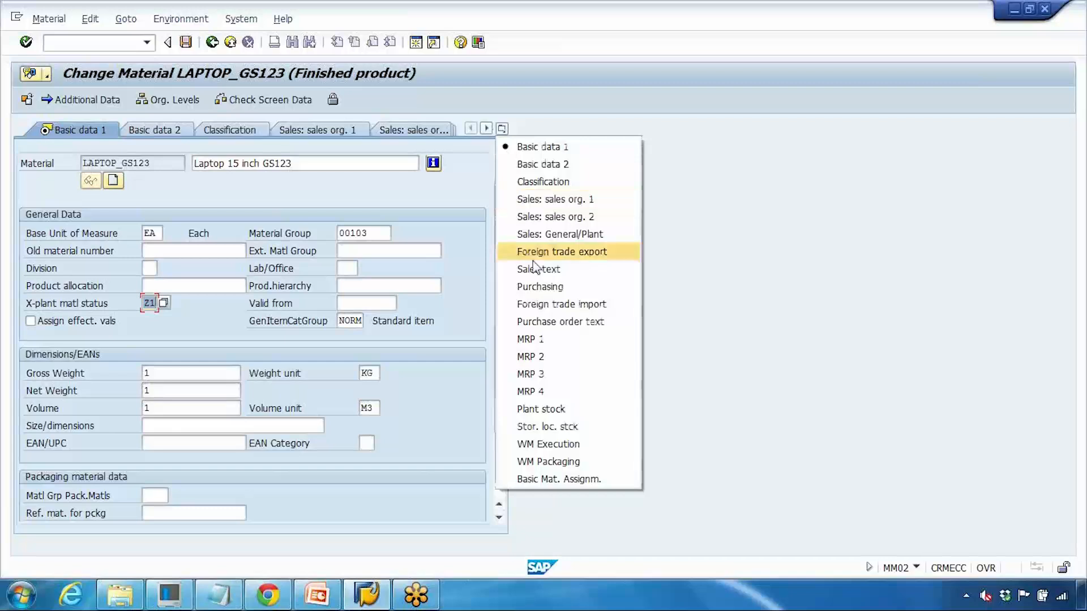
click(535, 339)
click(148, 285)
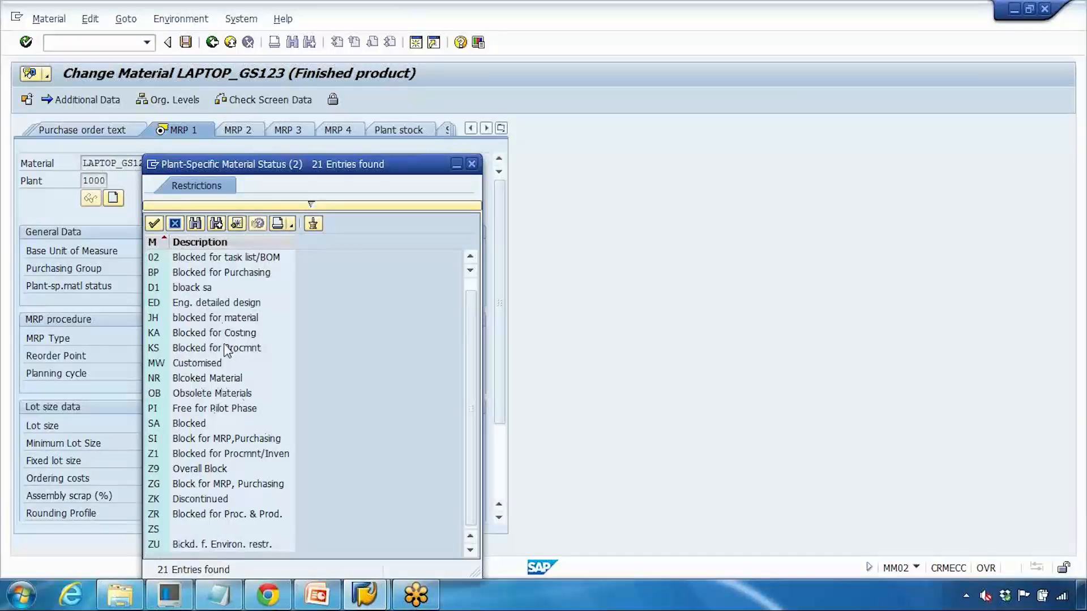
drag(312, 169, 437, 131)
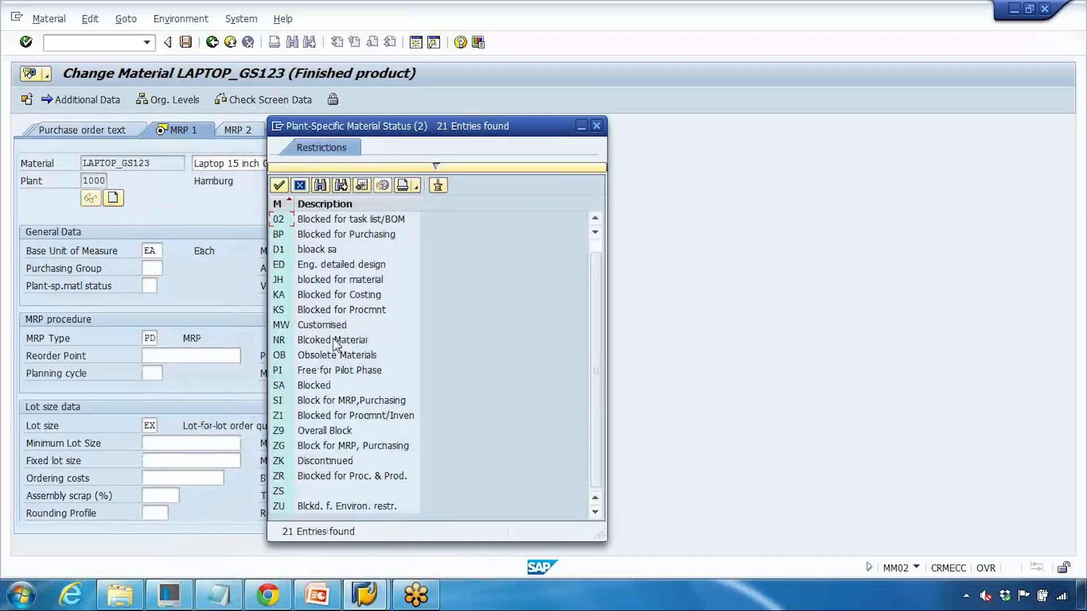
click(318, 386)
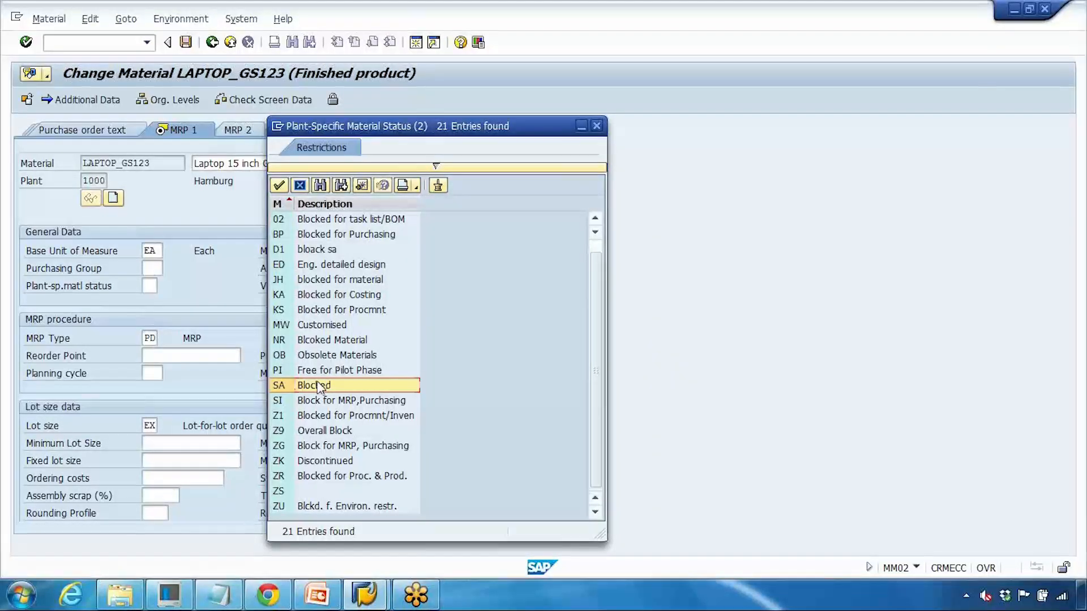
click(596, 125)
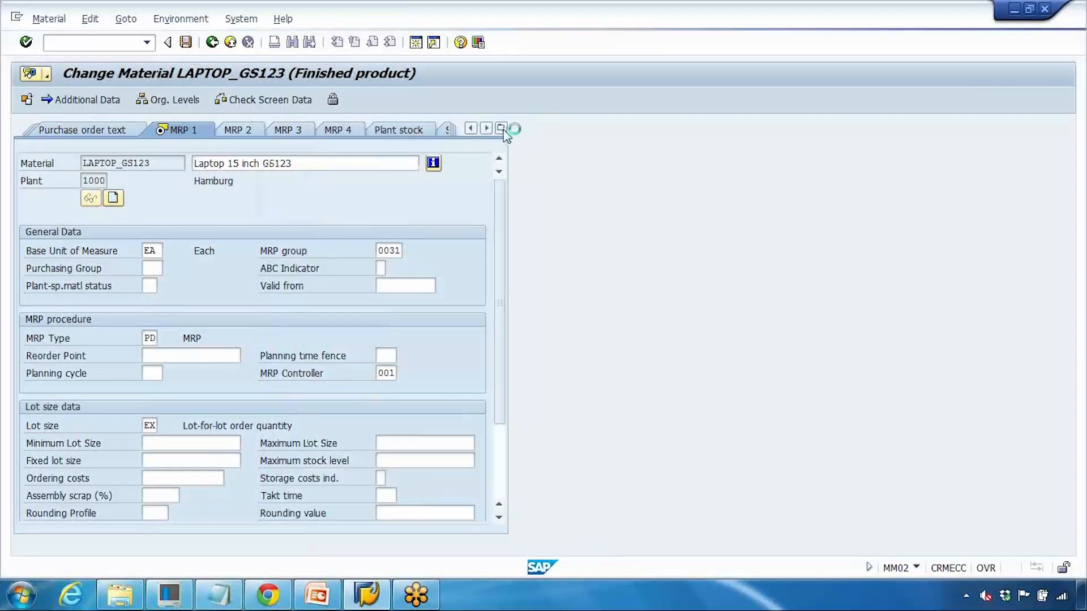
click(502, 129)
click(528, 148)
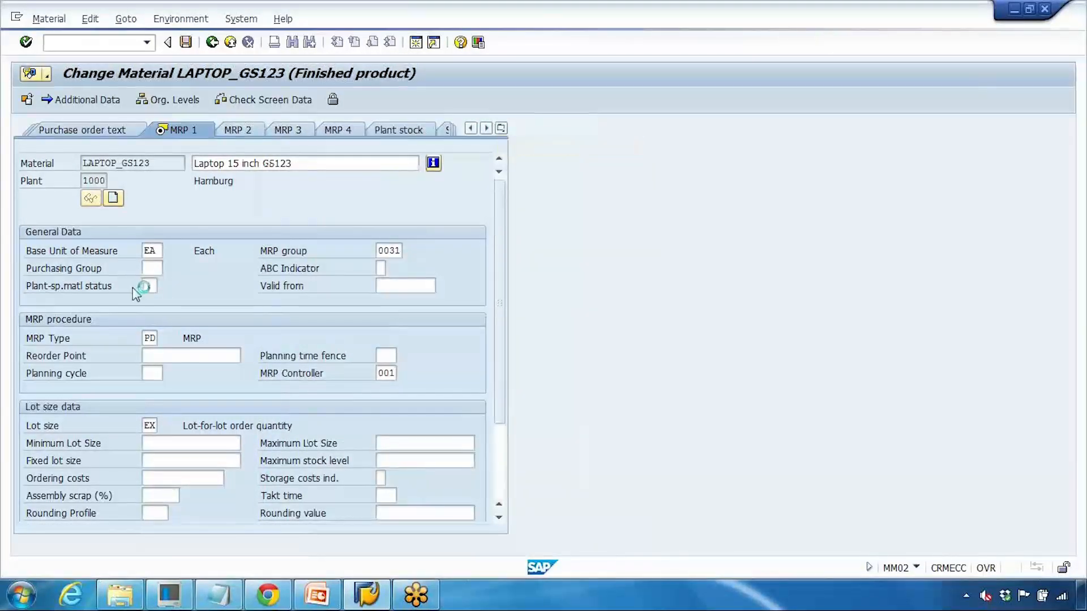
Step: Recheck the cross-plant status list and leave Z1 in place
click(149, 303)
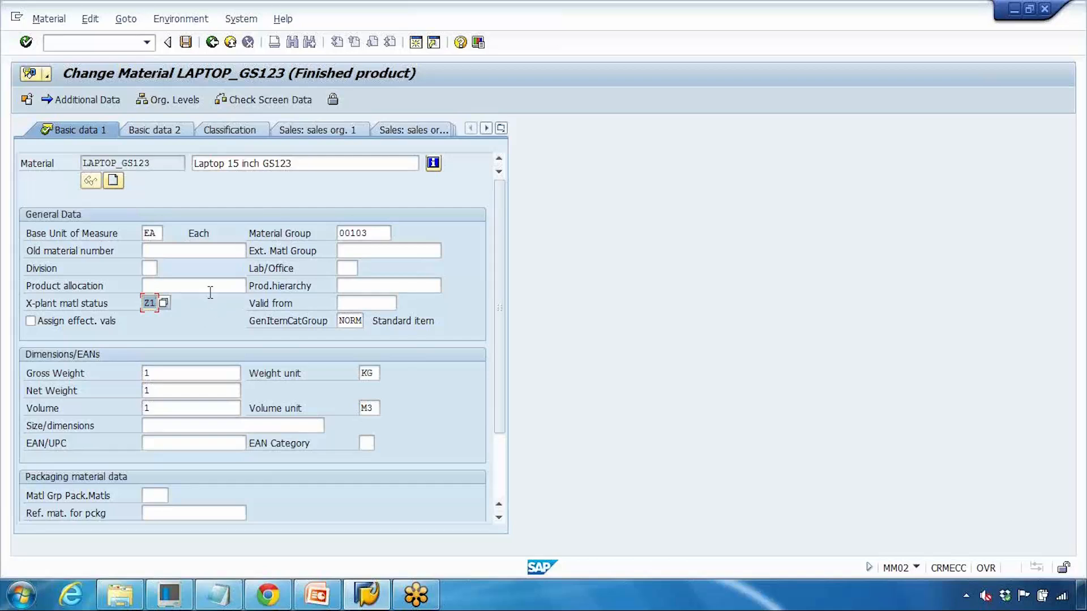
click(164, 303)
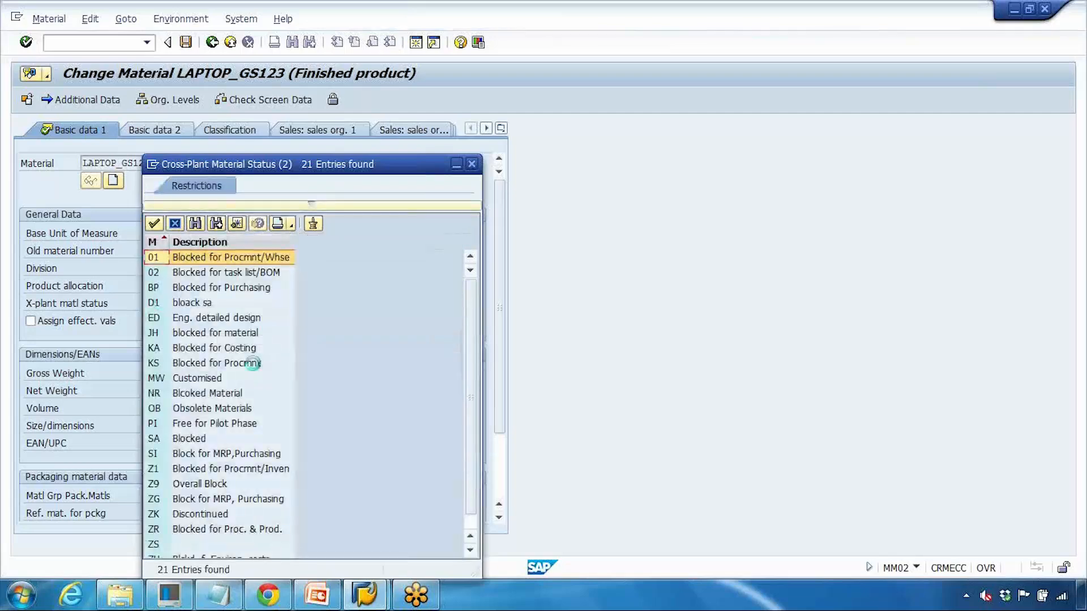
click(176, 225)
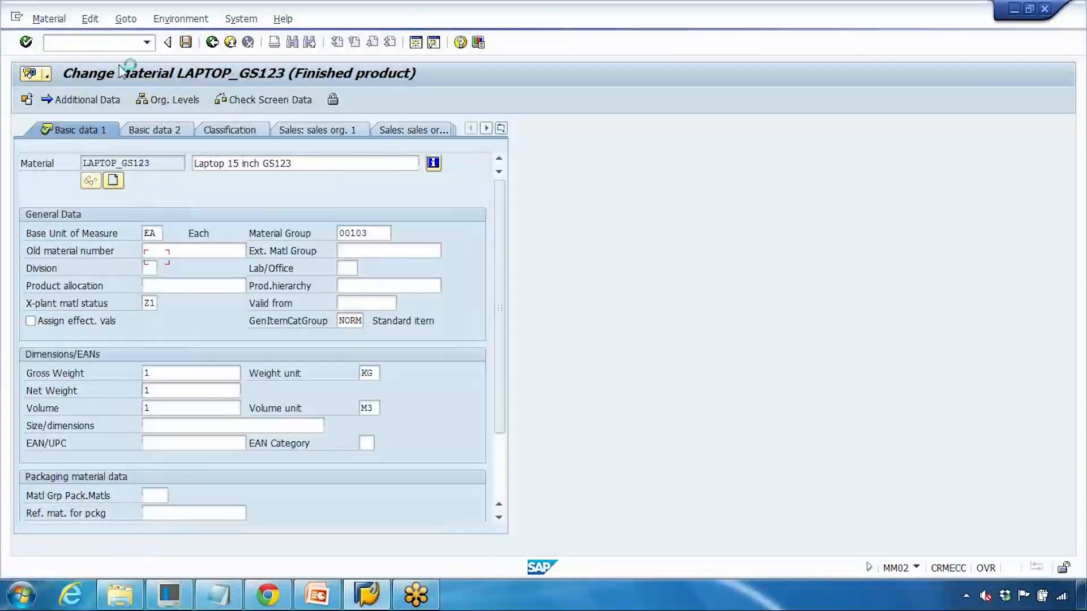
Step: Switch to customizing with /nspro and expand the SAP Reference IMG
click(108, 47)
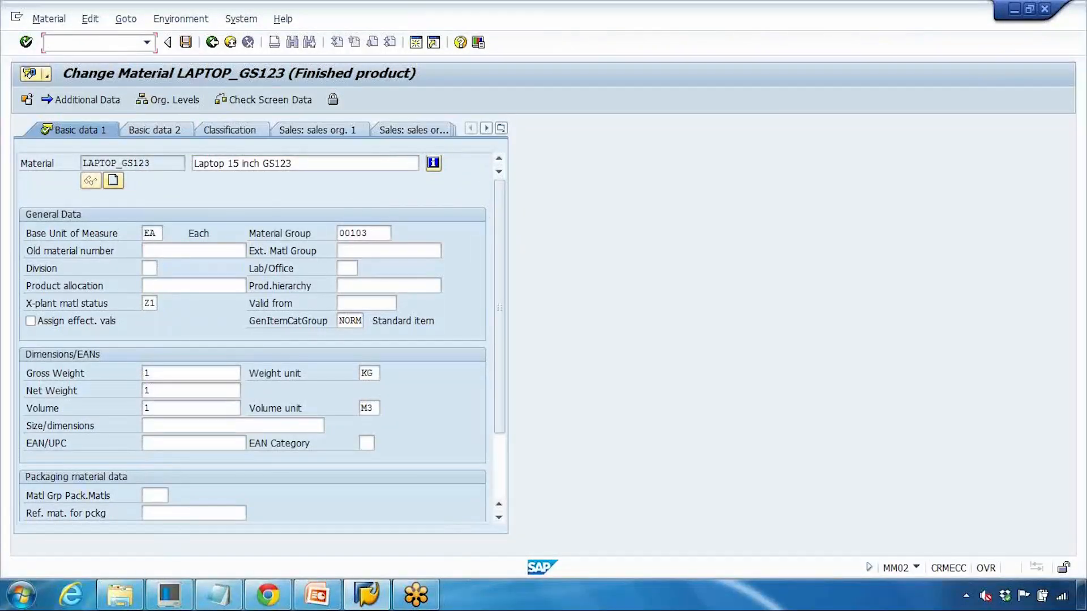
text(/nspro)
key(Return)
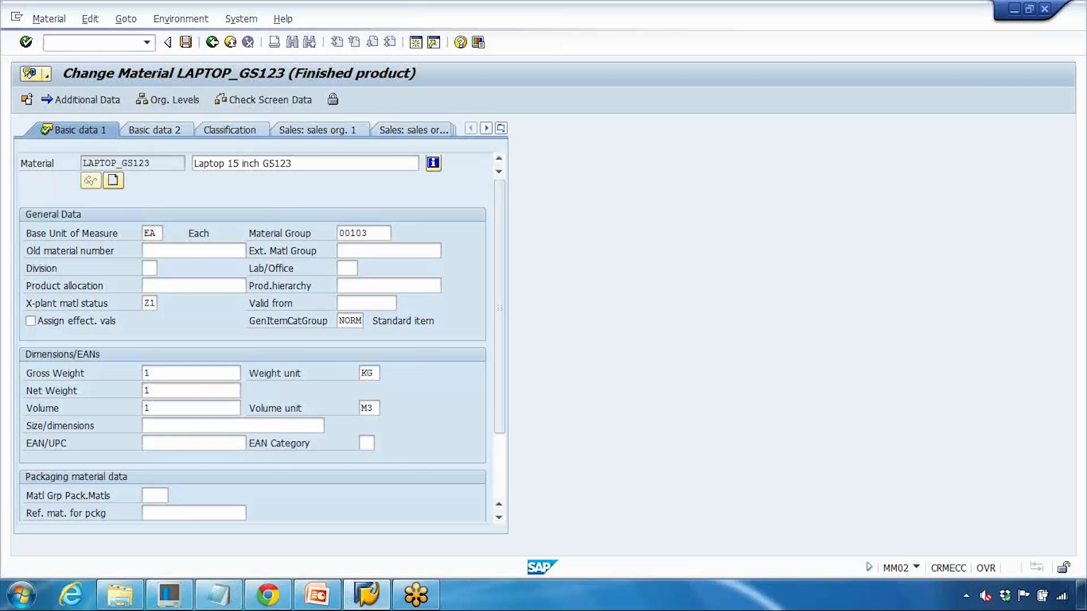
click(87, 102)
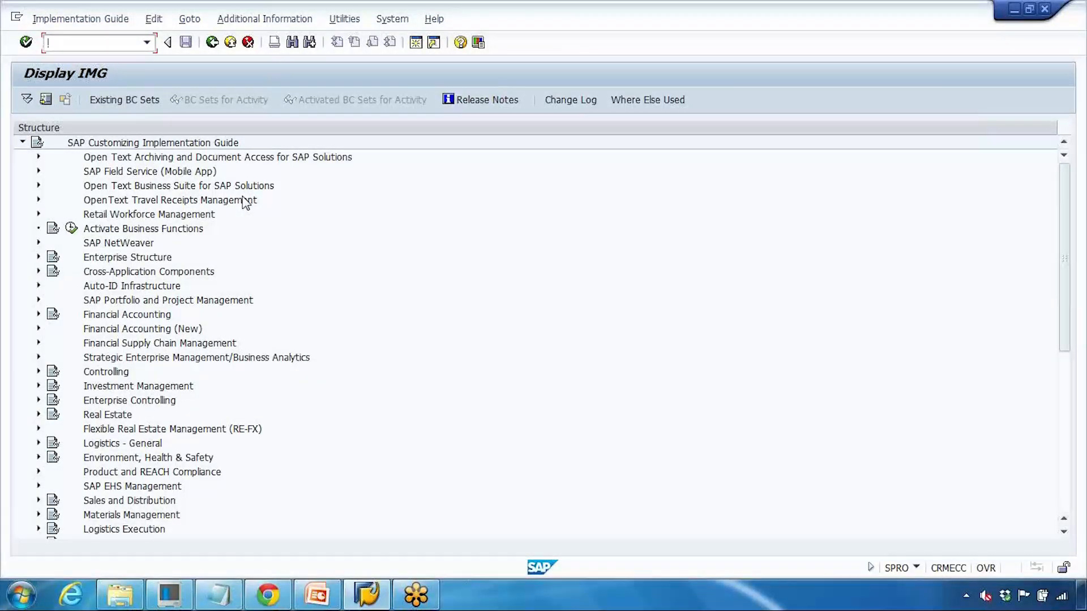
Step: Search the IMG for 'material status' and run Define Material Statuses under Material Master
key(ctrl+f)
text(material status)
key(Return)
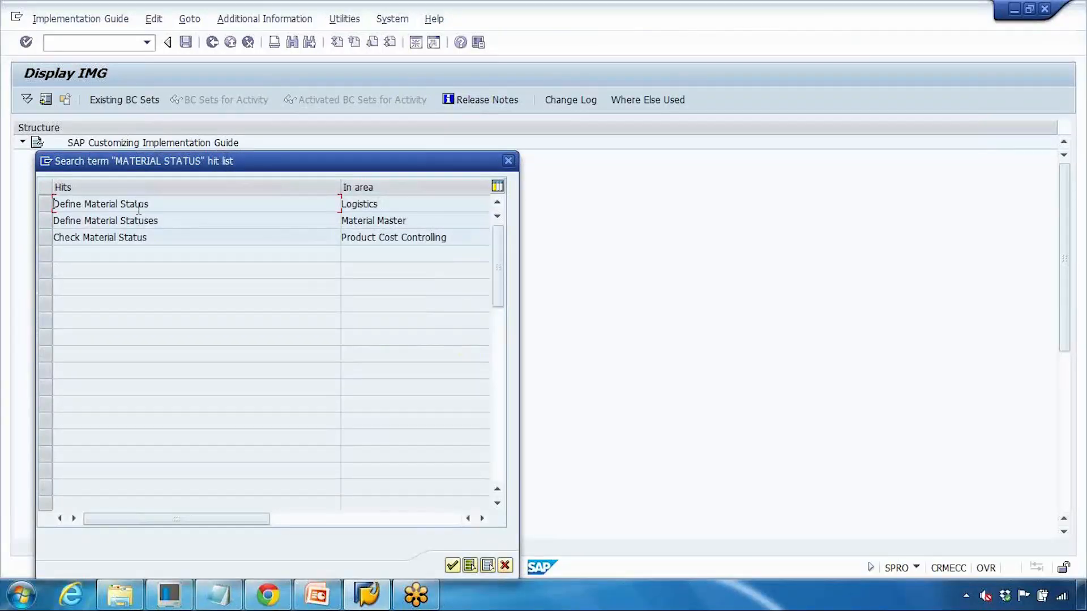
drag(57, 220, 176, 221)
drag(416, 220, 328, 229)
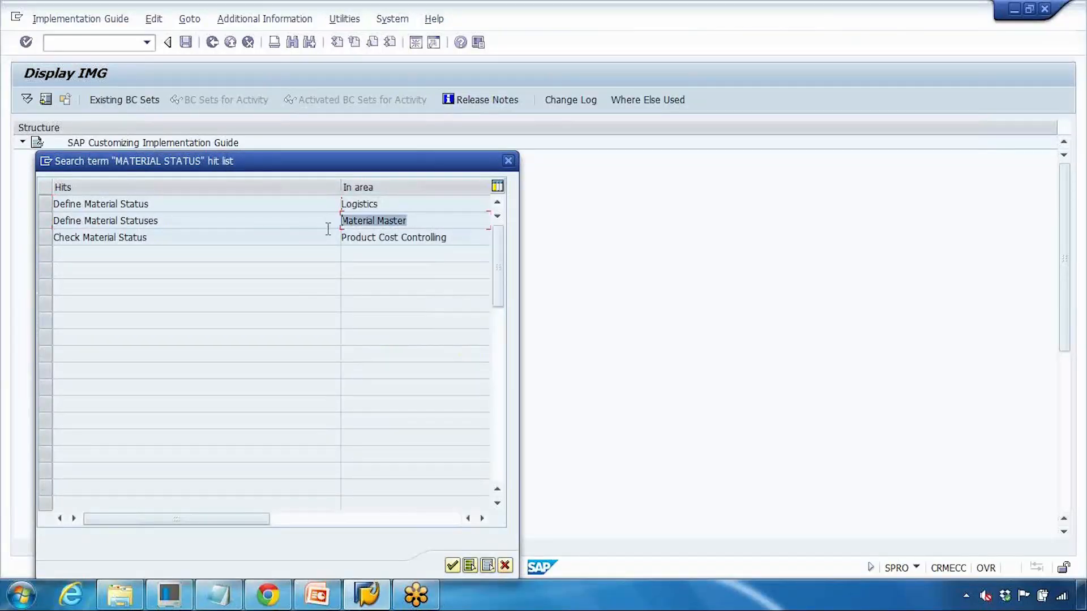
click(45, 220)
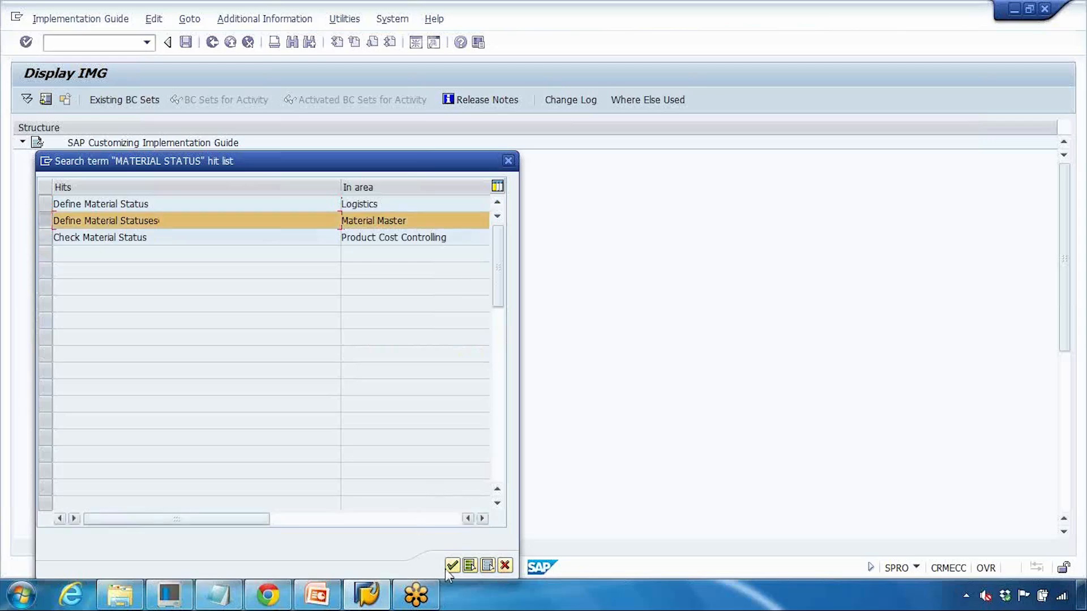
key(Return)
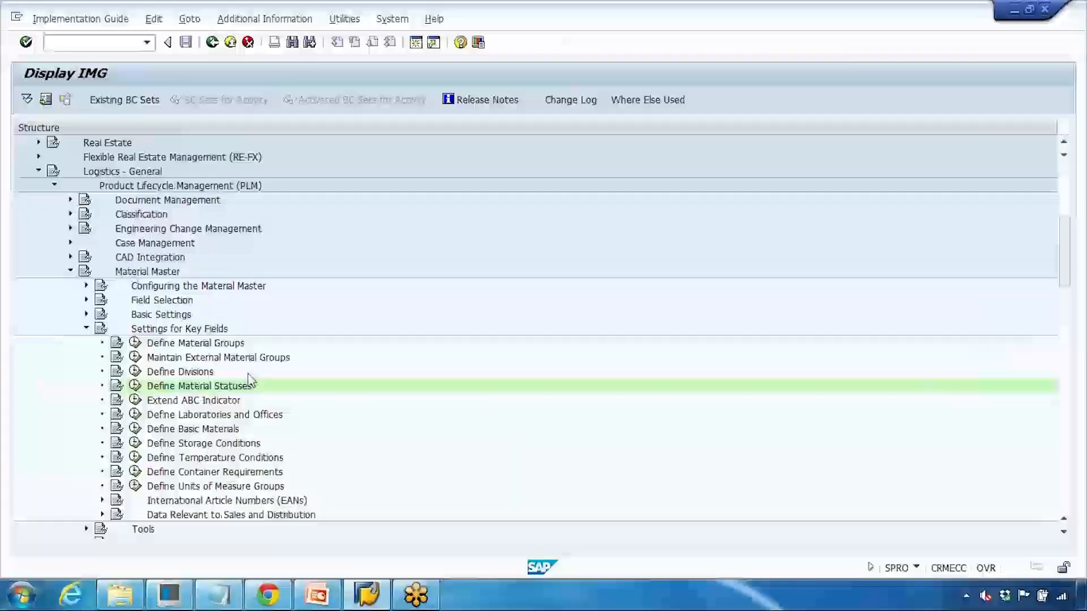
click(135, 386)
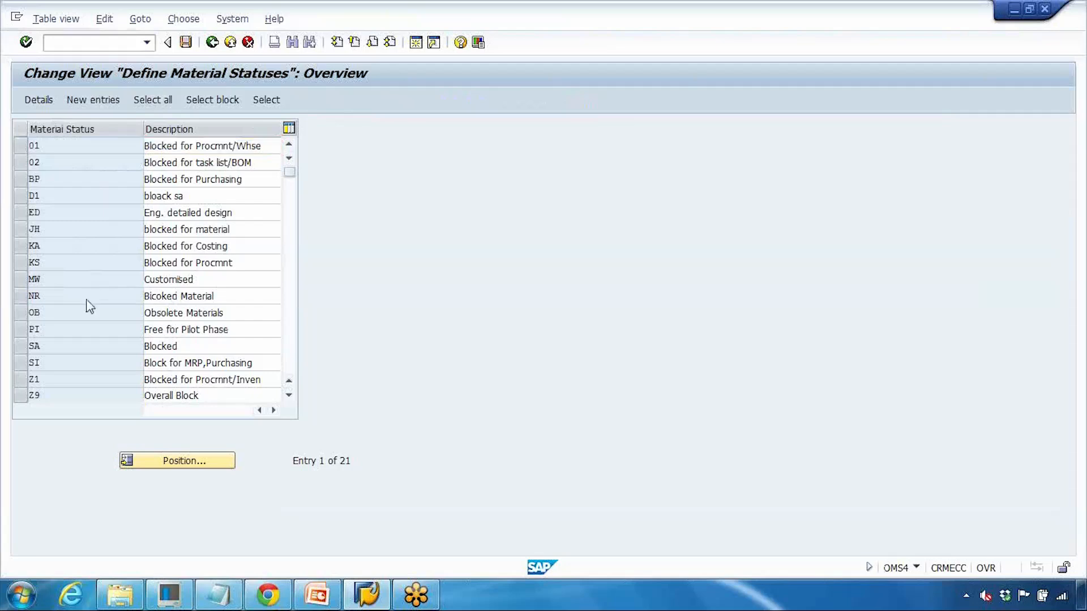
scroll(88, 300, down, 1)
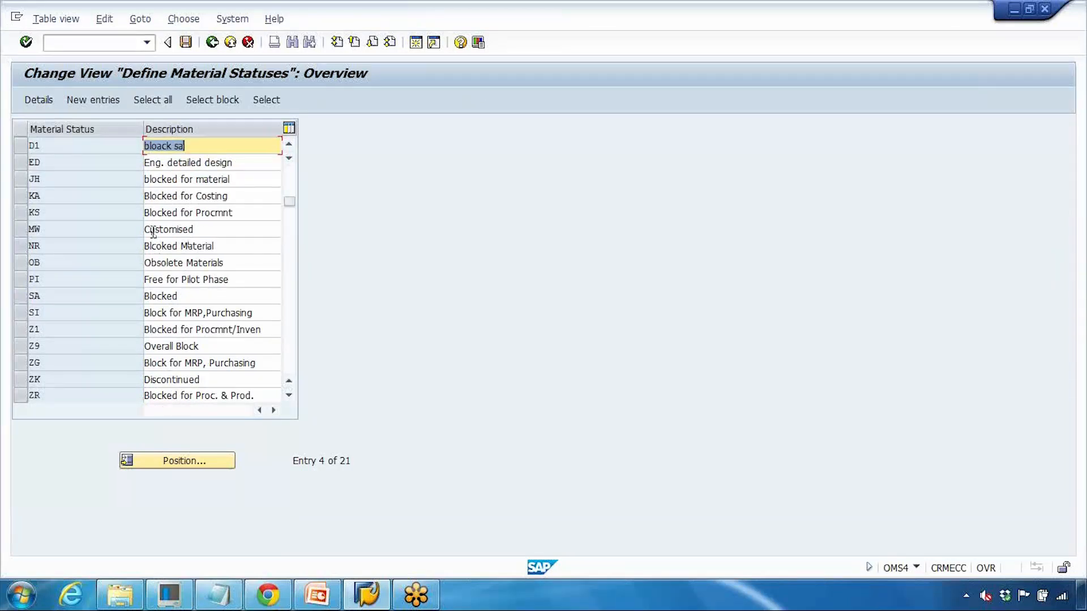
click(24, 212)
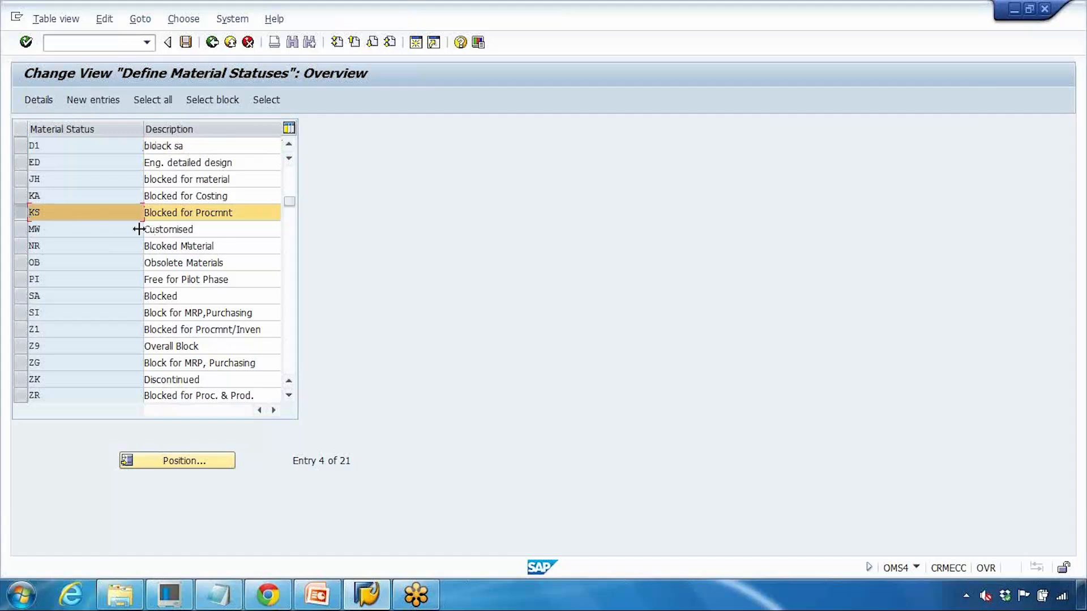
click(39, 101)
scroll(225, 243, down, 1)
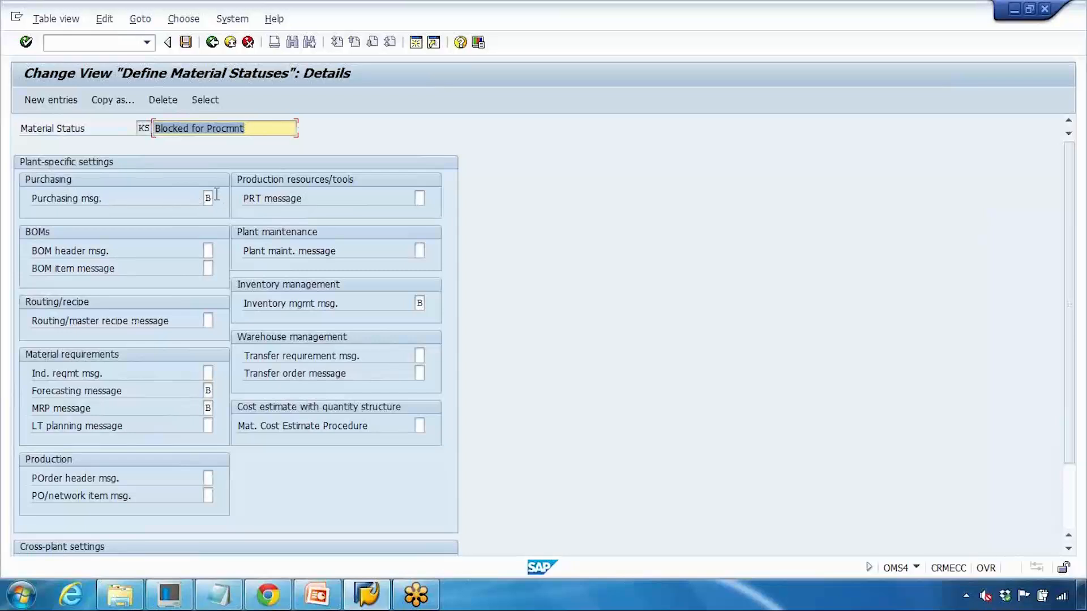
click(208, 198)
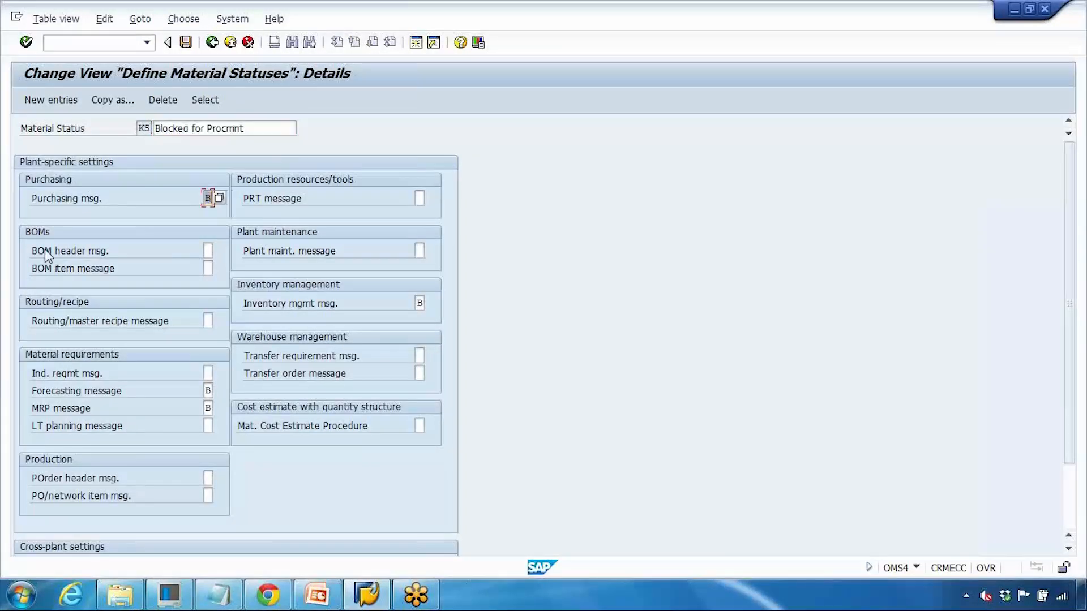
click(211, 42)
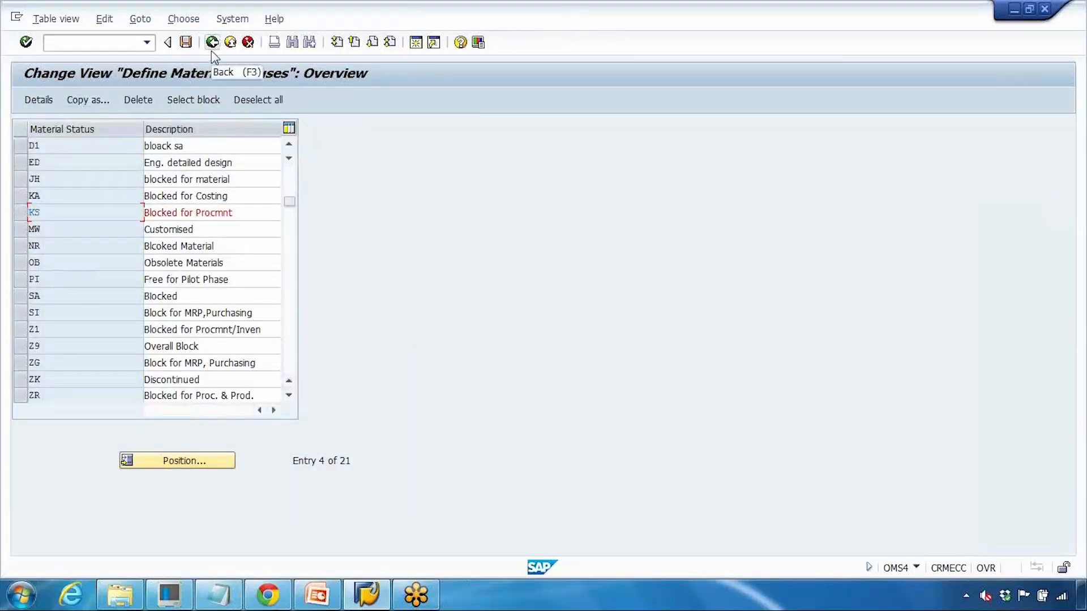
scroll(199, 283, down, 2)
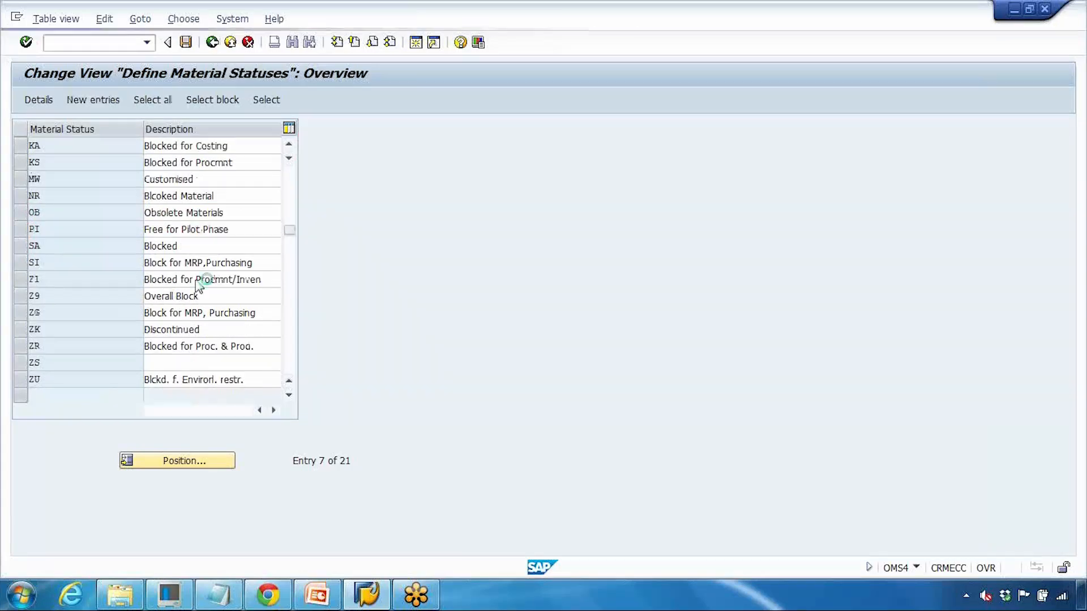
Step: Add a new material status with code GS and description 'Complete block'
click(101, 105)
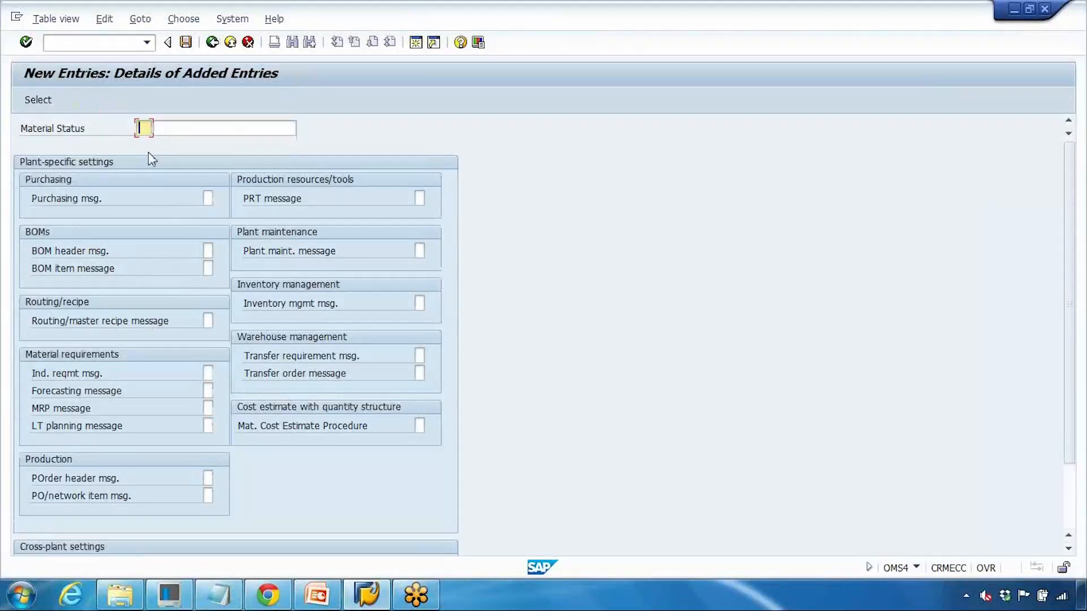
text(gs)
key(BackSpace)
key(BackSpace)
text(GS)
key(Tab)
text(Co)
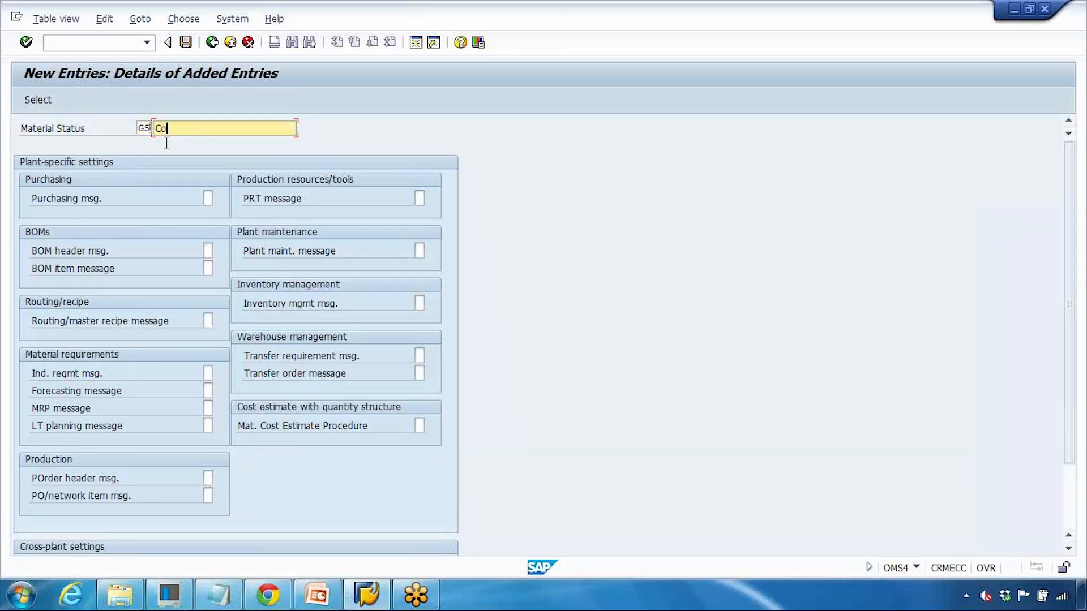
text(mplete block)
key(shift+Tab)
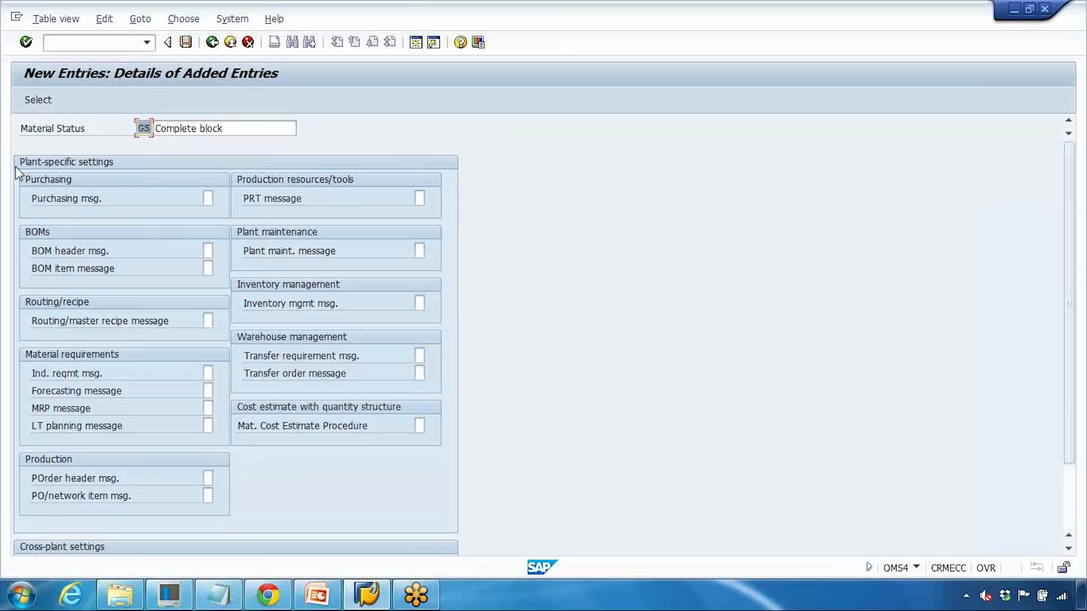
Step: Set the GS status's purchasing message to B, Error message
click(207, 198)
click(212, 198)
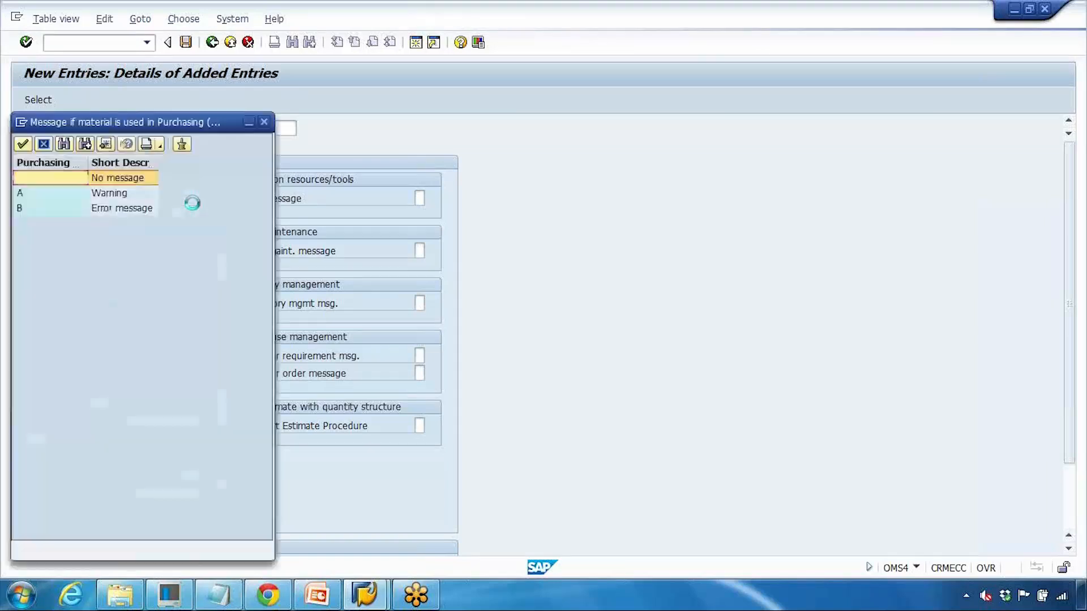
click(277, 181)
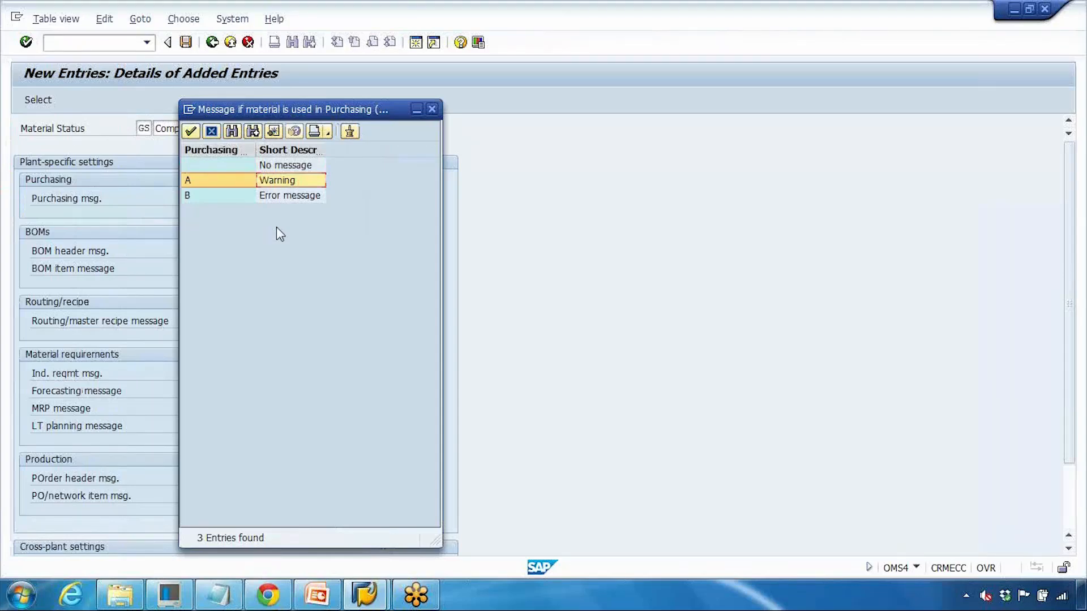
double_click(278, 195)
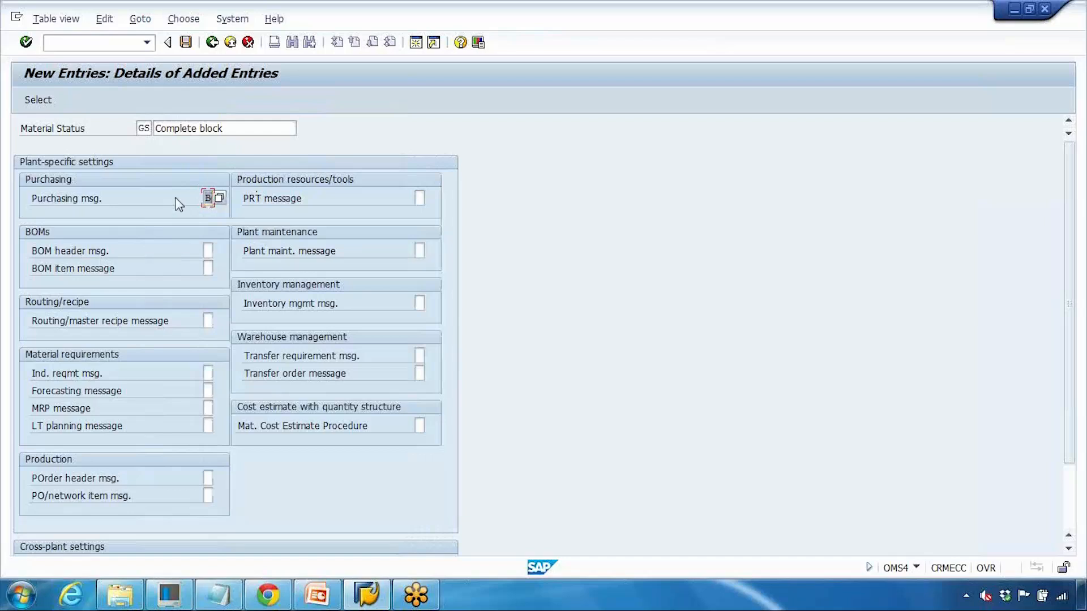
Step: Set message B for BOM header, routing, requirements, forecasting, MRP, LT planning and order messages
click(207, 251)
text(b)
click(211, 266)
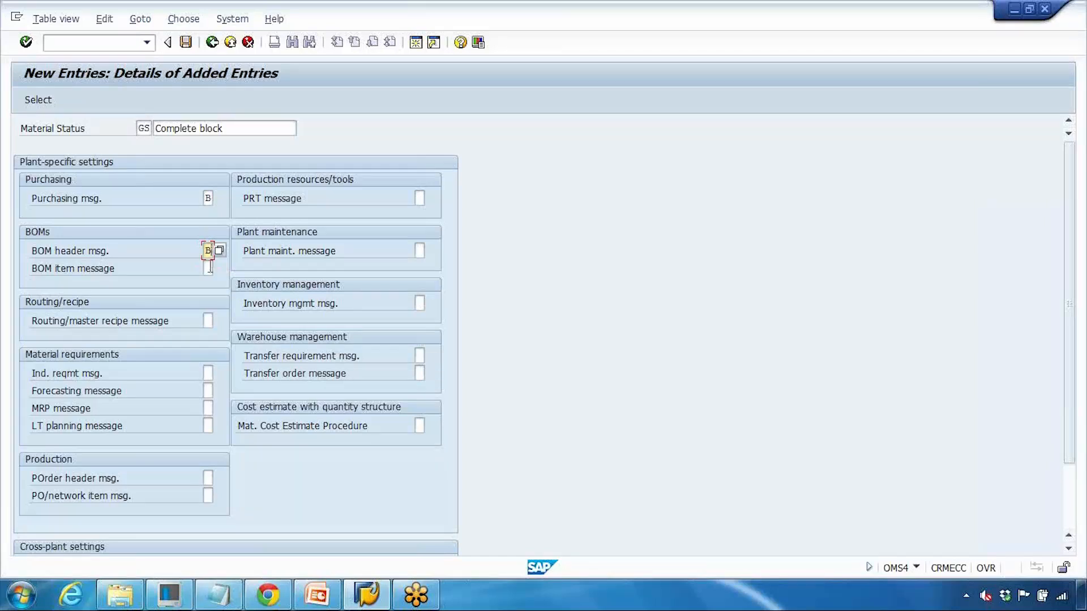
click(208, 320)
text(B)
click(208, 373)
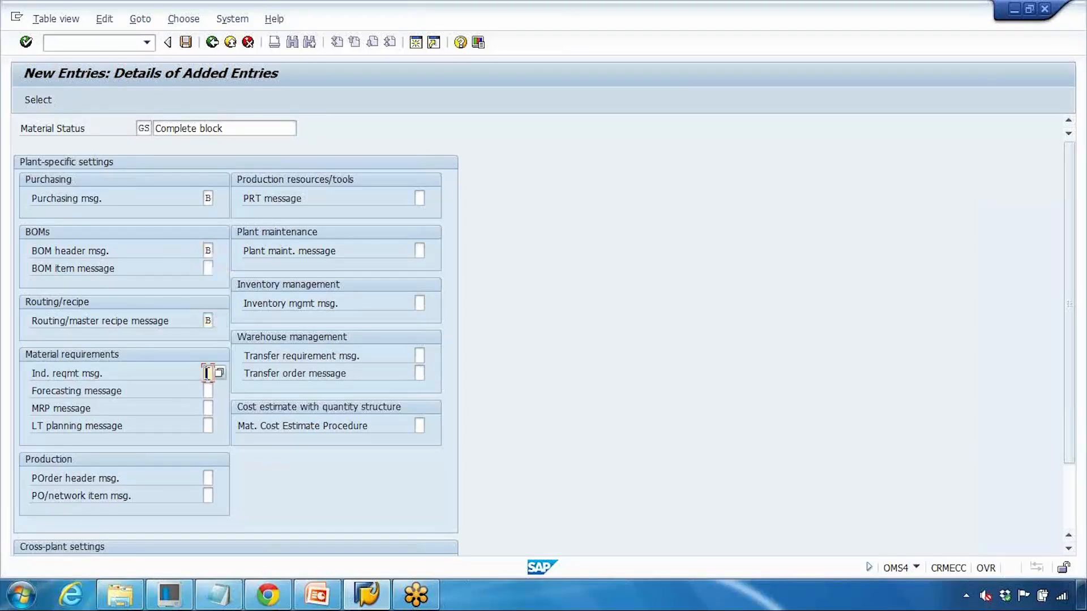
text(B)
click(206, 390)
text(B)
click(208, 408)
text(B)
click(208, 425)
text(B)
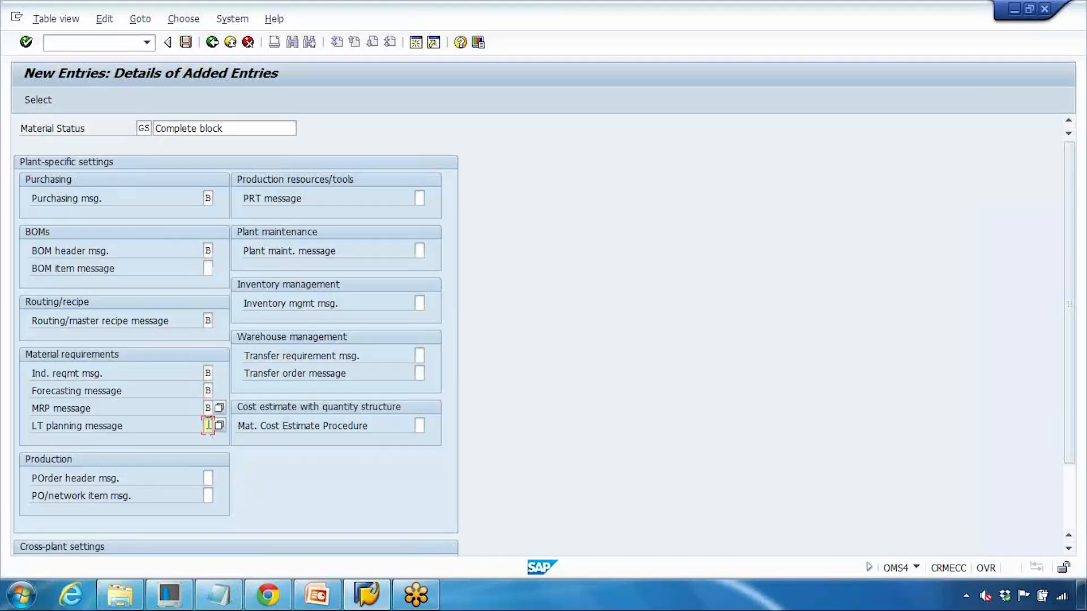
click(207, 478)
text(B)
click(209, 496)
text(B)
scroll(231, 406, down, 2)
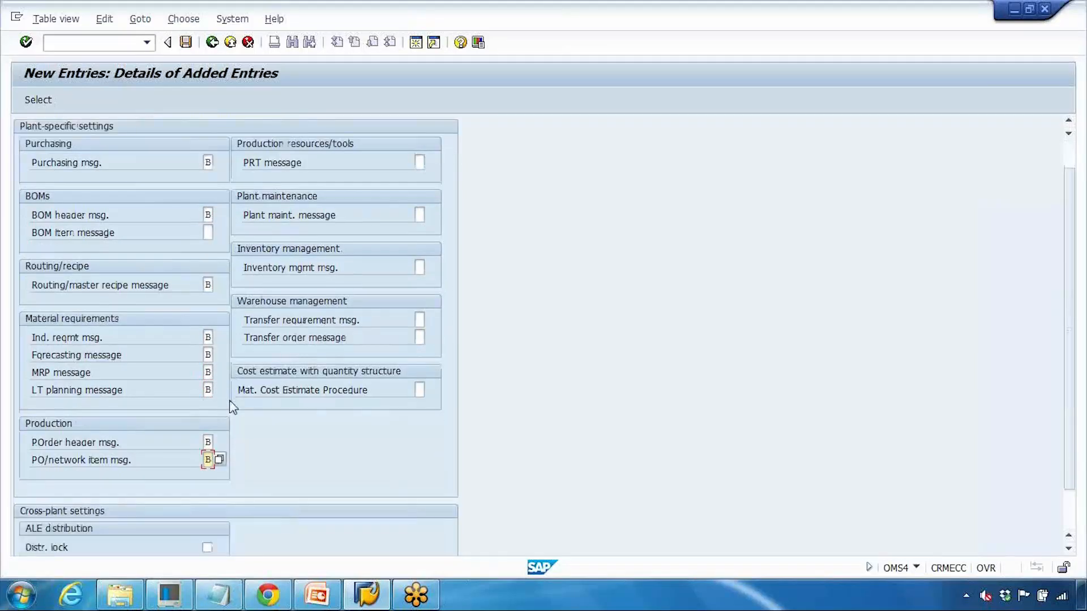
scroll(230, 407, up, 3)
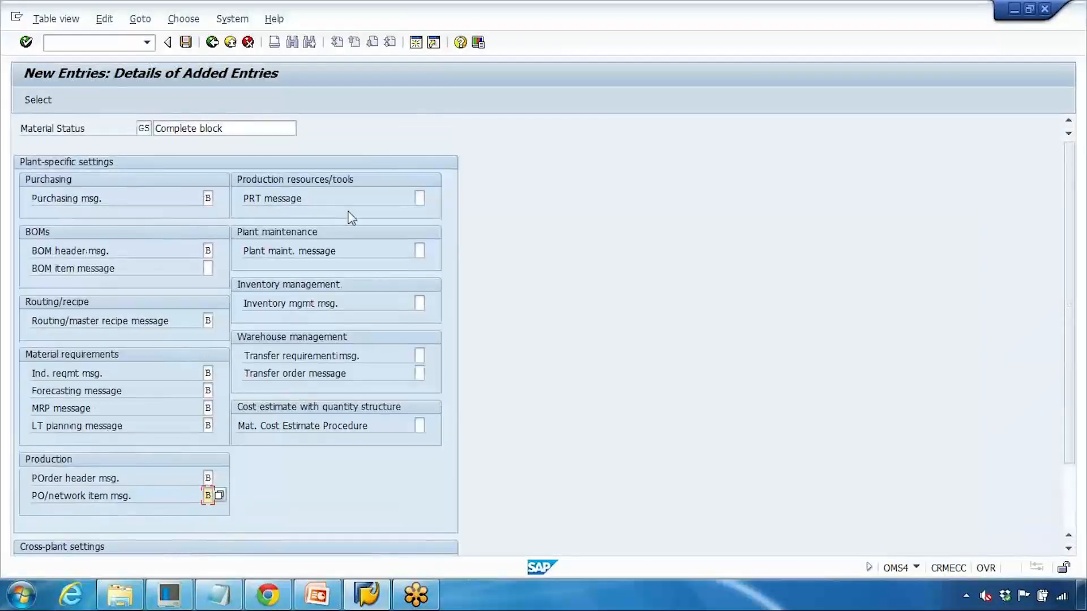
Step: Set B for PRT, plant maintenance, inventory management, transfer requirement/order and cost estimate
click(419, 199)
text(B)
click(419, 250)
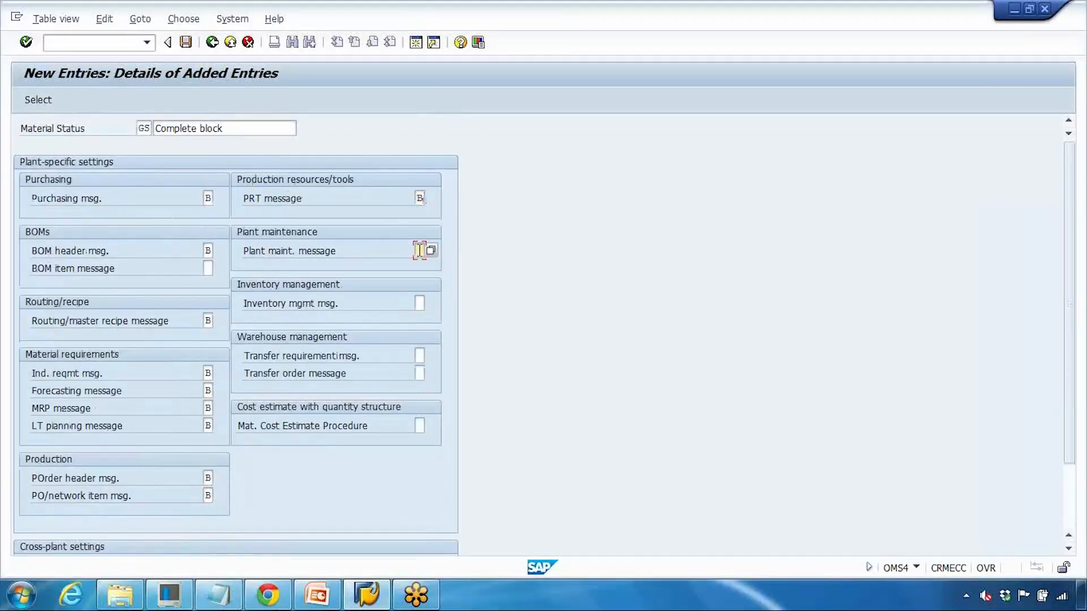
text(B)
click(419, 303)
text(B)
click(420, 355)
text(B)
click(419, 373)
text(B)
click(419, 426)
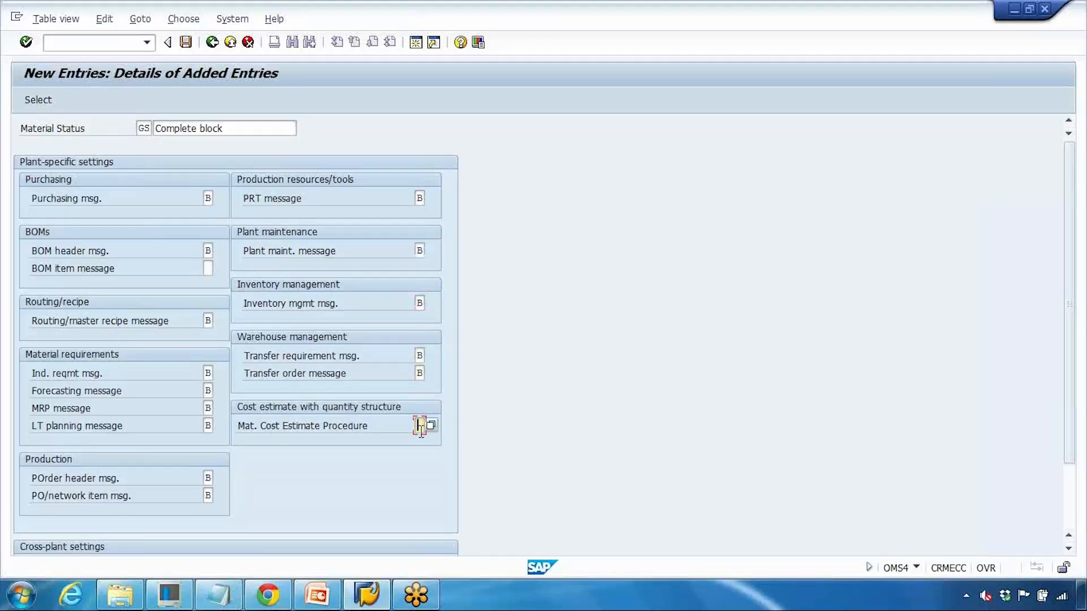
text(B)
Step: Save the GS status under the customizing request, then start /nmm02 to change a material
key(ctrl+s)
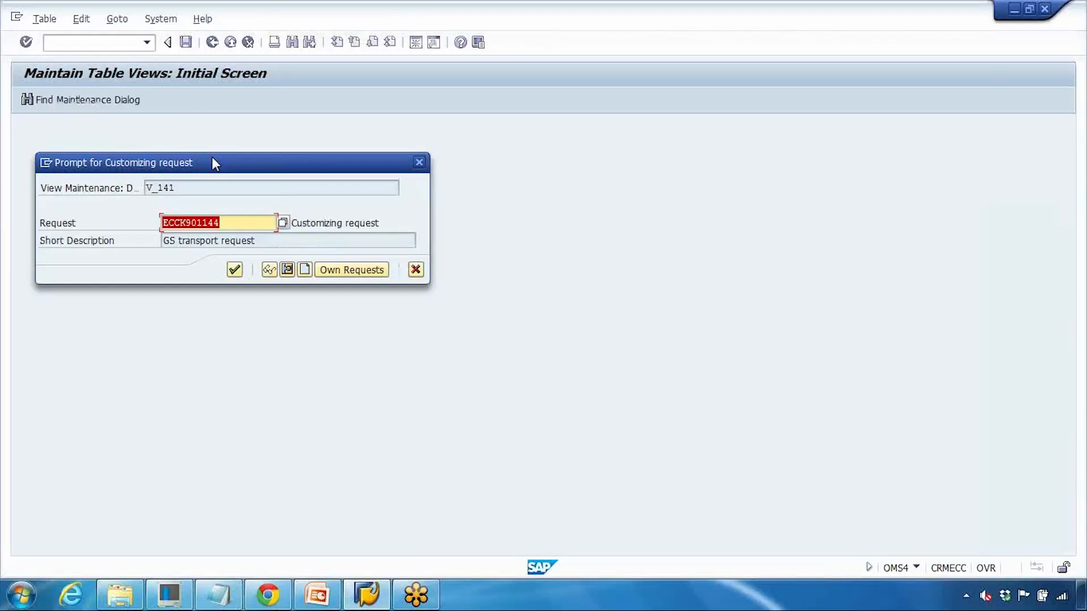
click(234, 269)
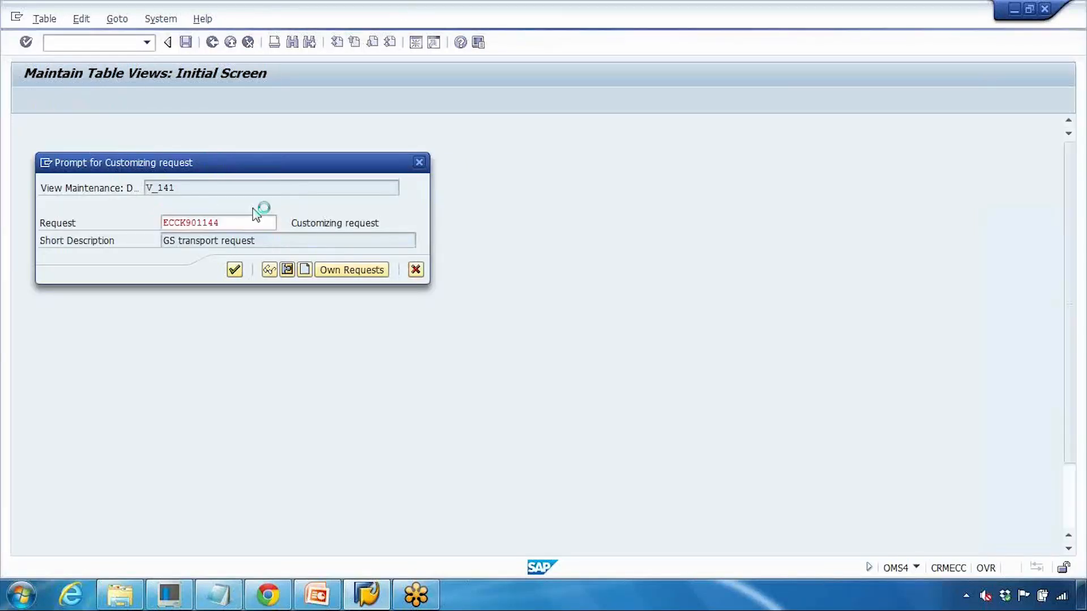
click(104, 43)
text(/nmm02)
key(Return)
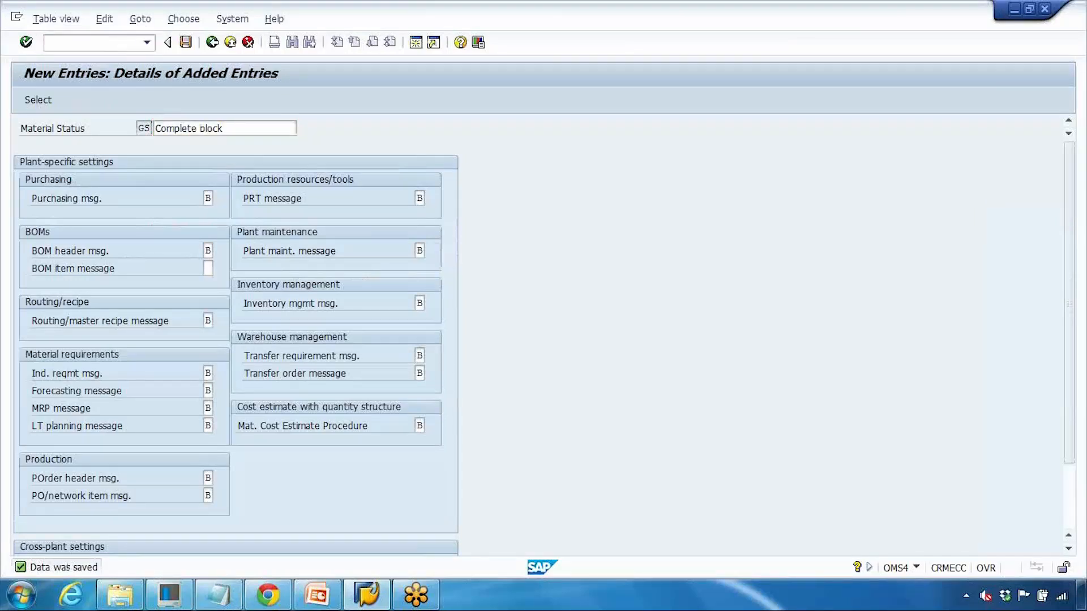
Step: Open LAPTOP_GS123 for plant 1000, choose GS Complete block as cross-plant status, and save
key(Return)
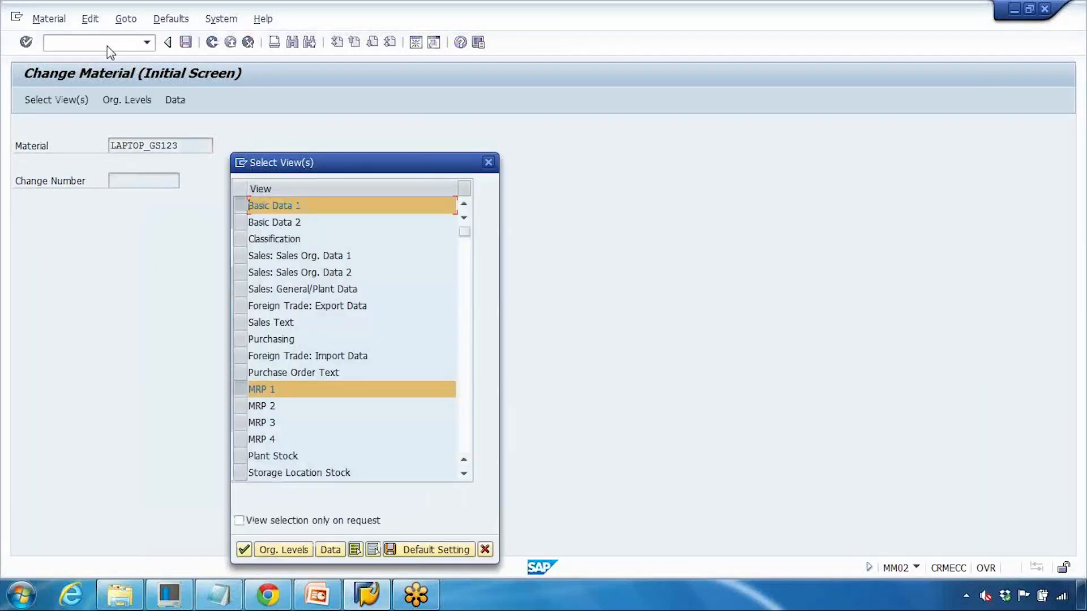
key(Return)
click(344, 270)
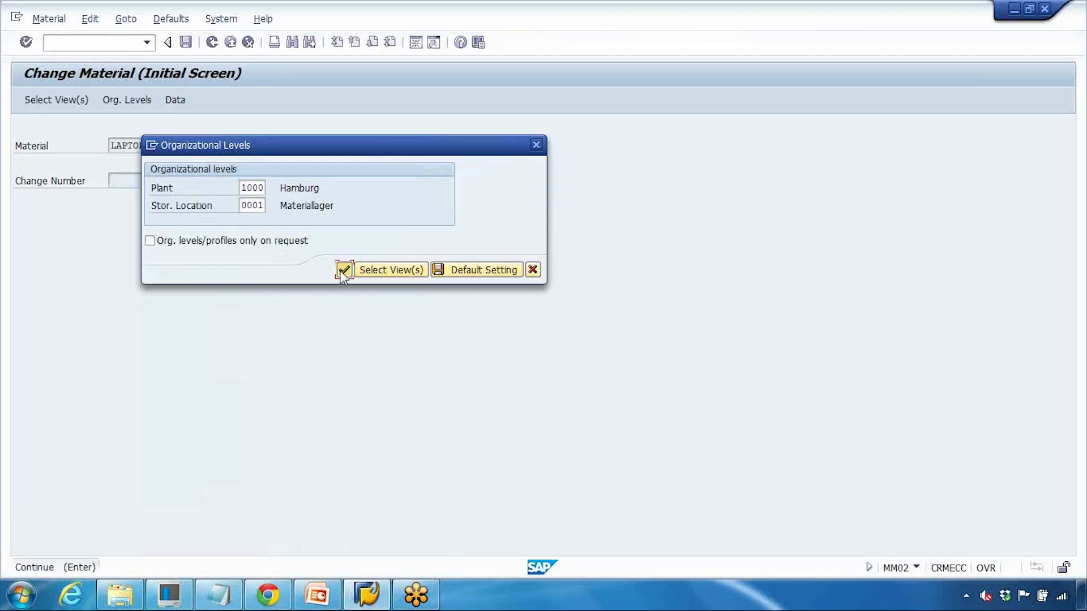
click(149, 303)
click(163, 304)
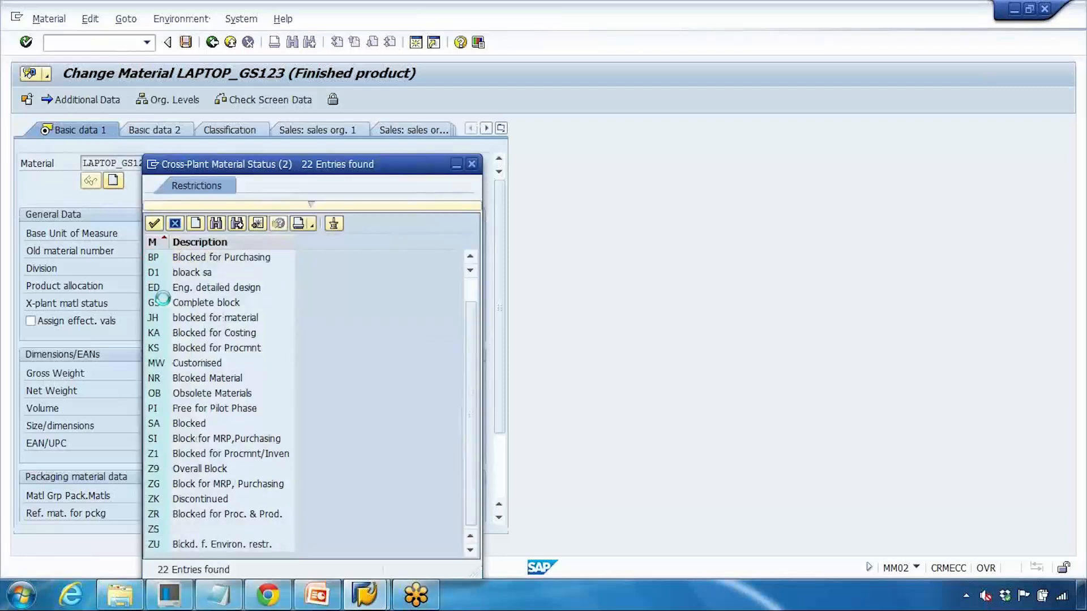
click(235, 305)
double_click(235, 306)
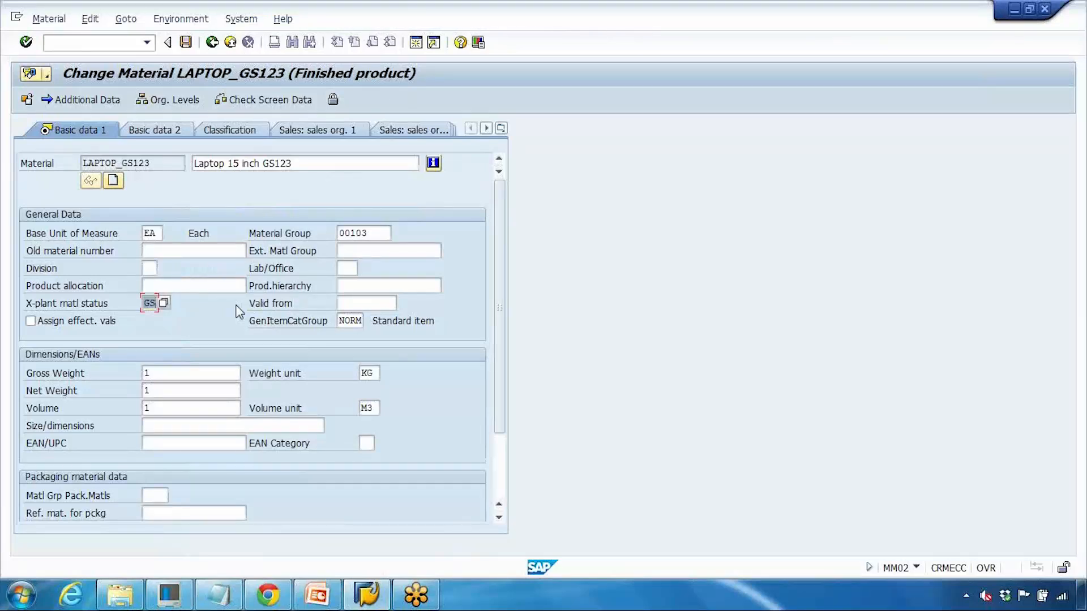
click(186, 43)
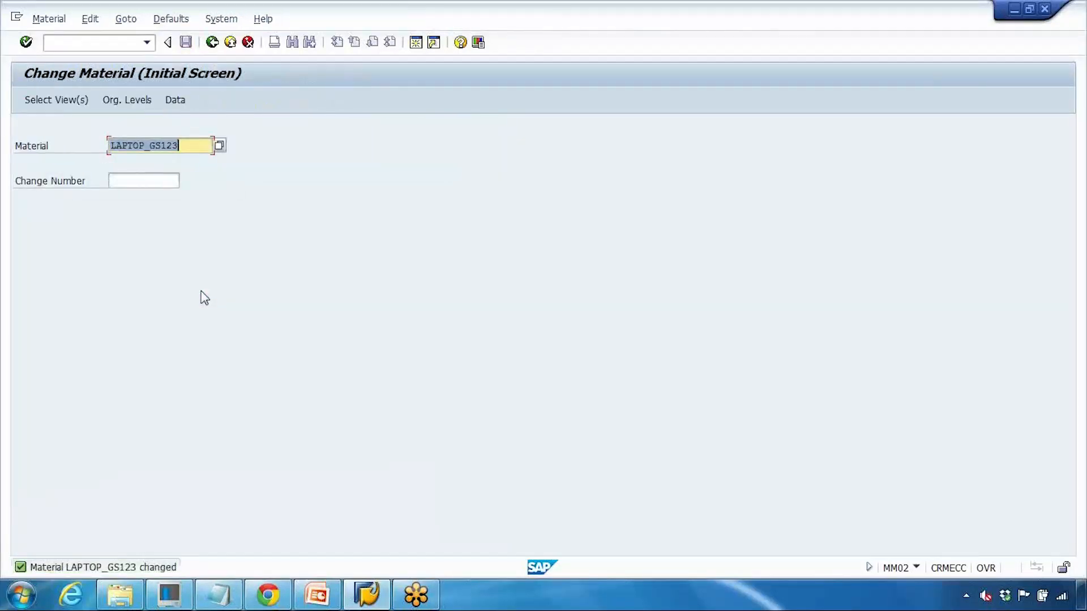
Step: Present slide 23, 'Mass Maintenance of Materials', full screen in PowerPoint, then end the show
click(315, 595)
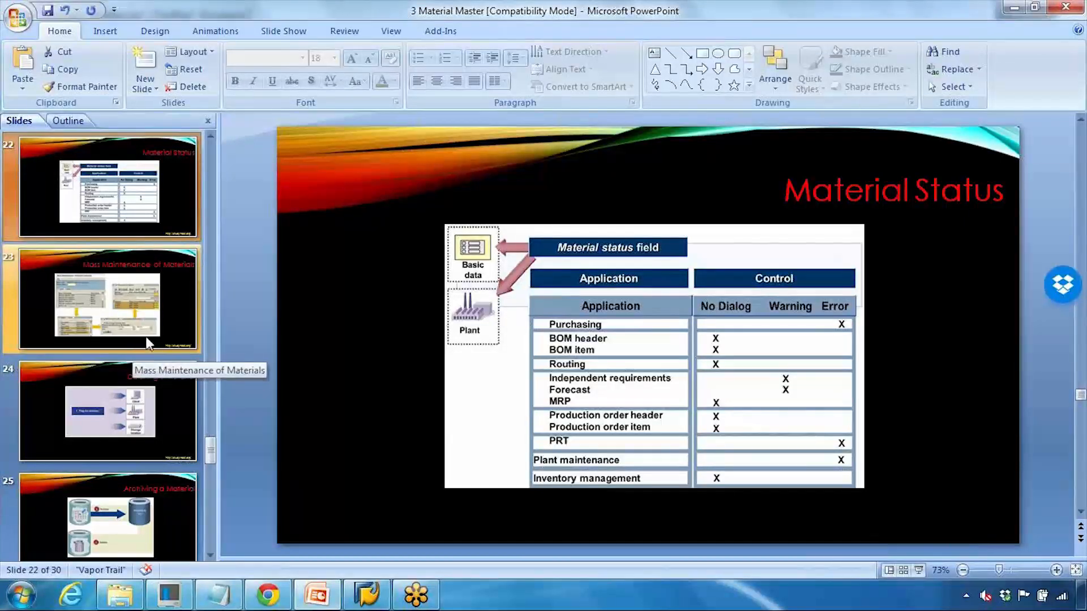
scroll(145, 336, down, 1)
scroll(145, 336, up, 2)
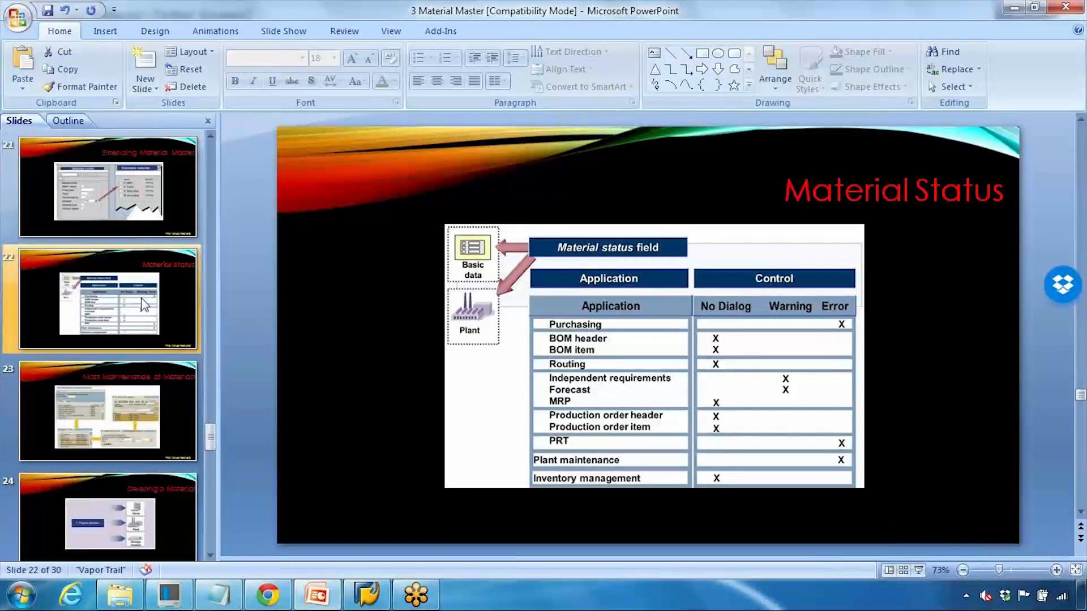
click(160, 435)
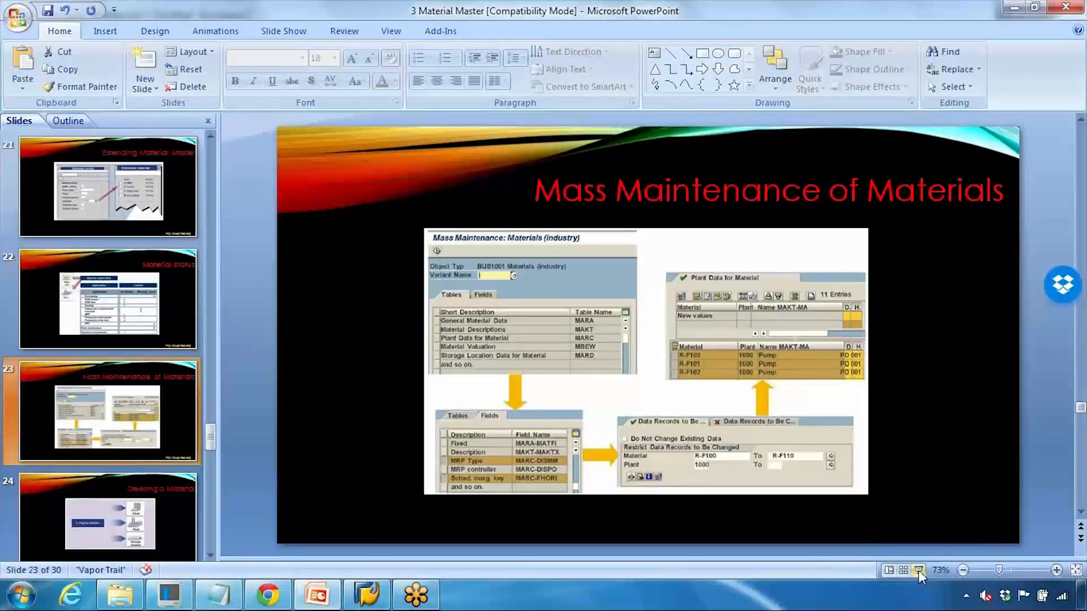
click(918, 571)
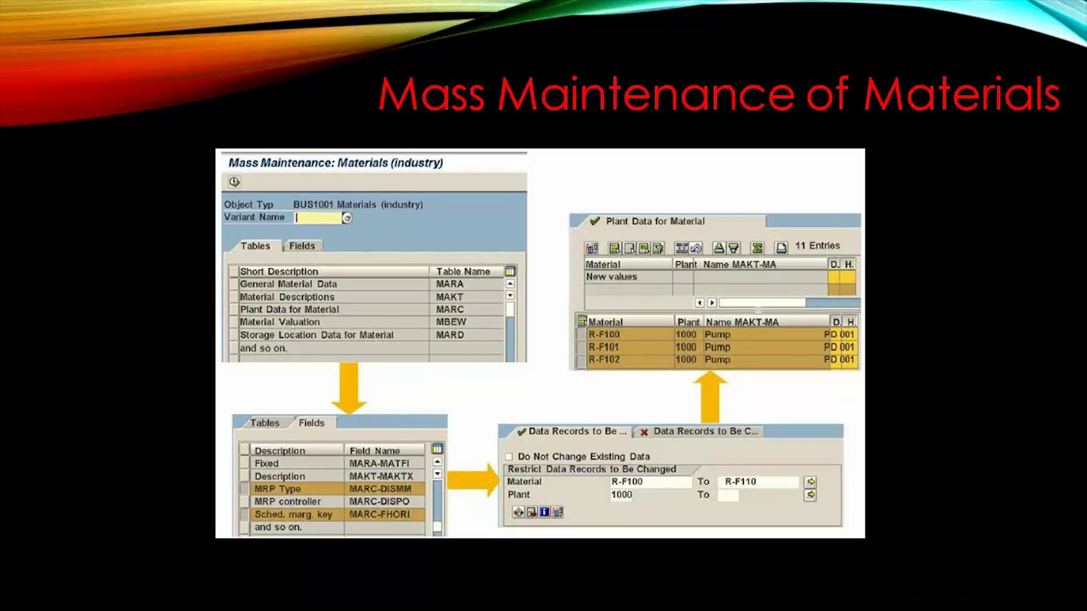
key(Escape)
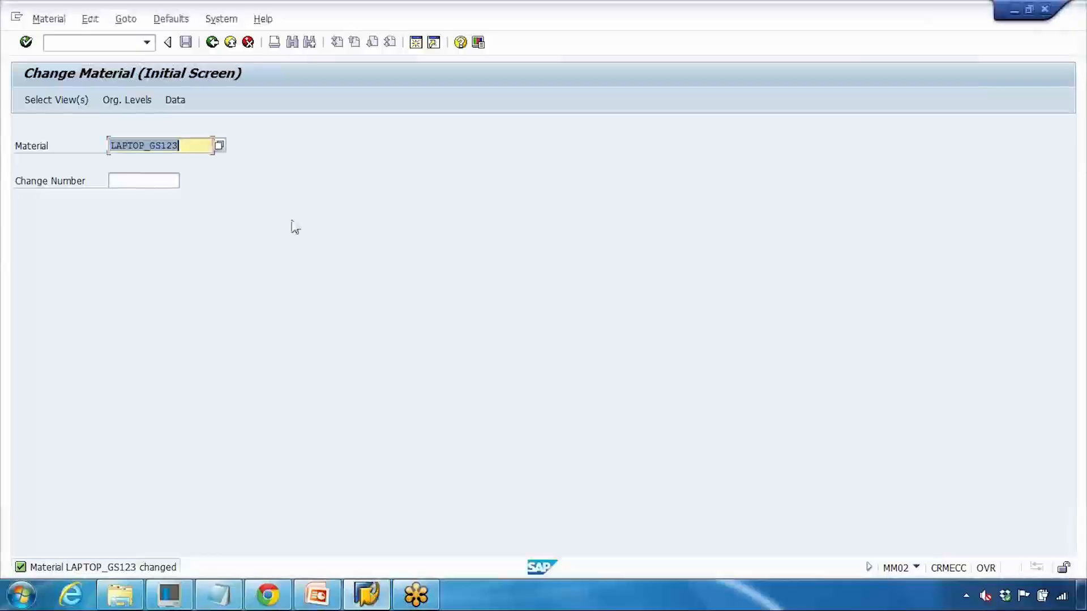
Step: Open LAPTOP_GS123 at plant 1000 / storage location 0001 and enter 20 in Planned Deliv. Time on MRP 2
click(151, 104)
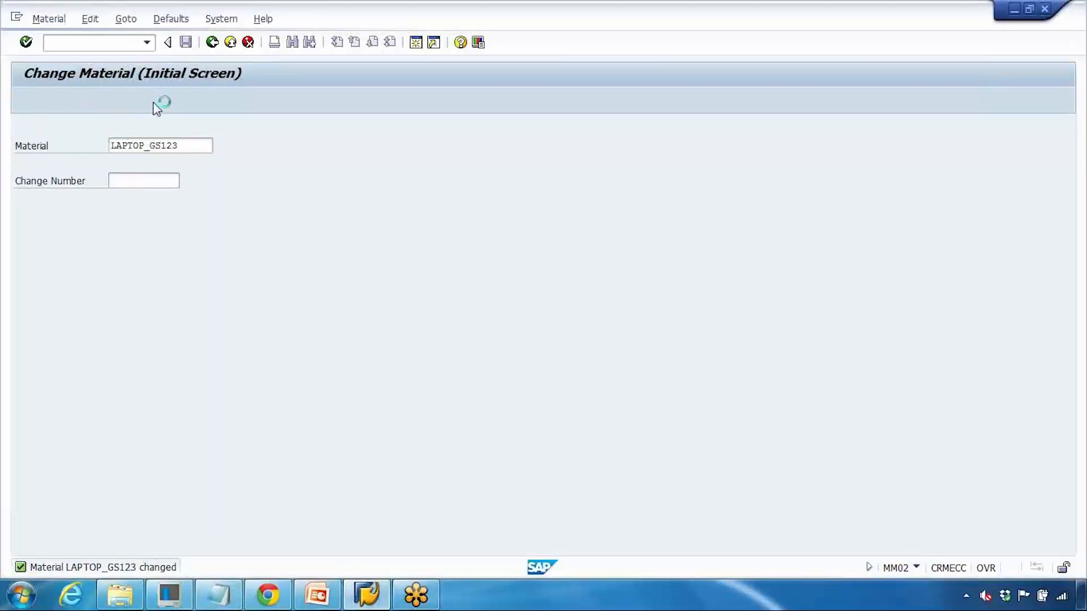
key(Return)
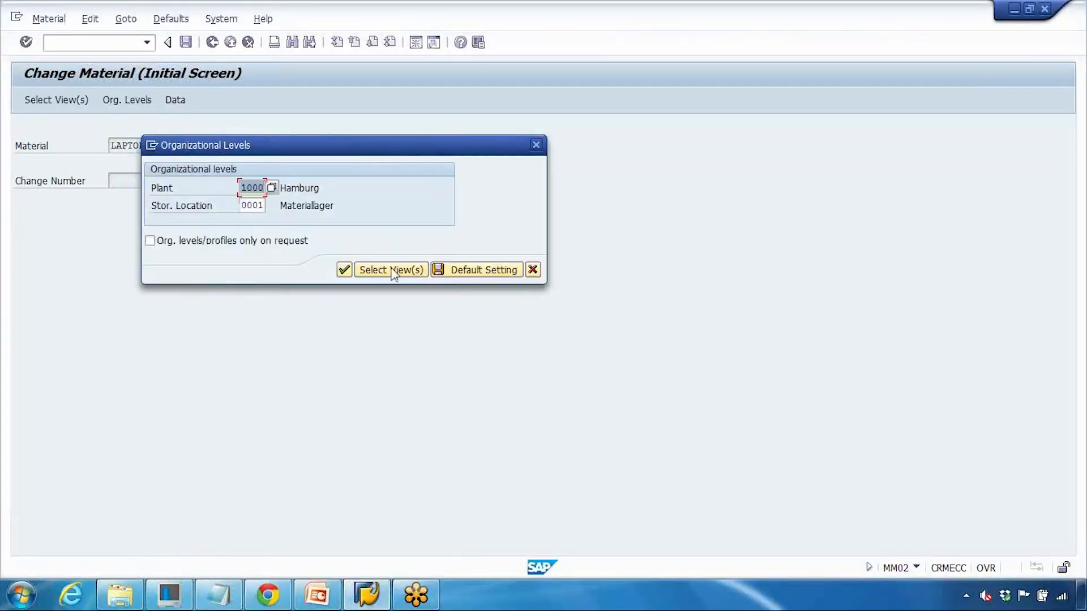
click(346, 271)
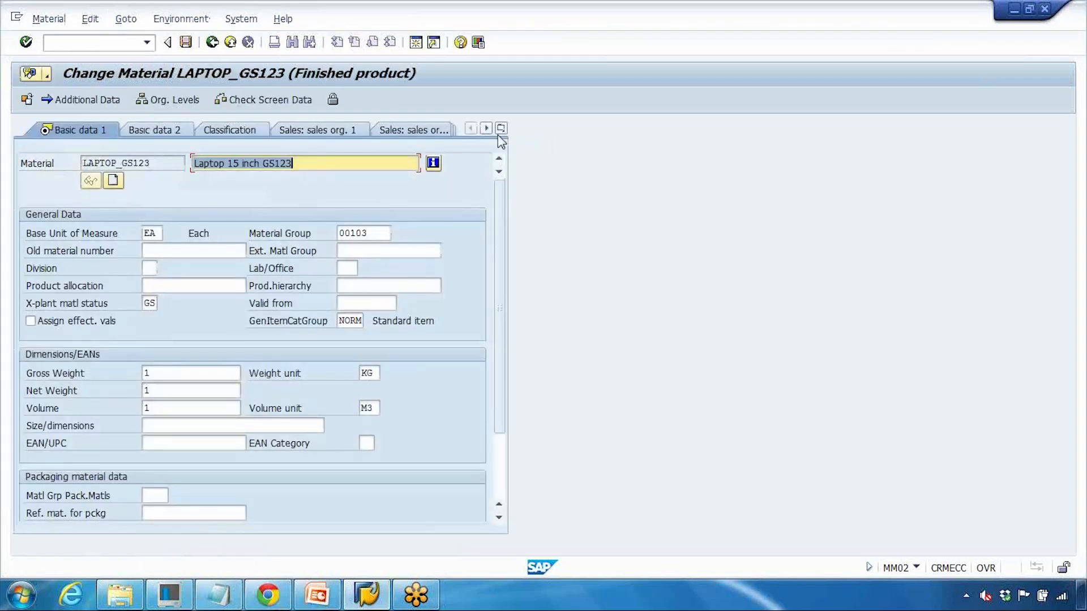
click(502, 129)
click(531, 339)
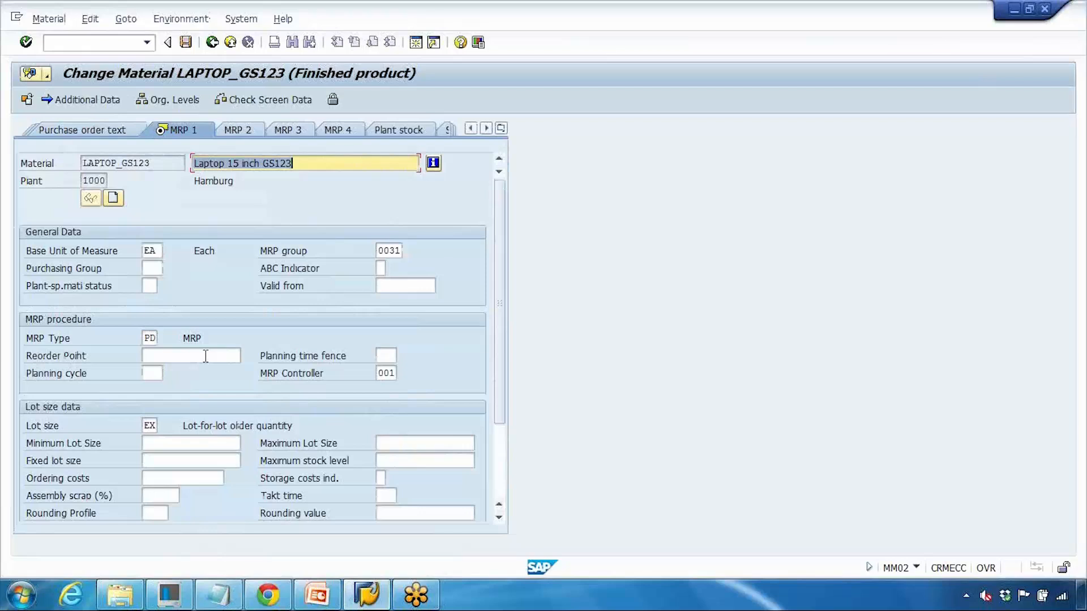
click(149, 338)
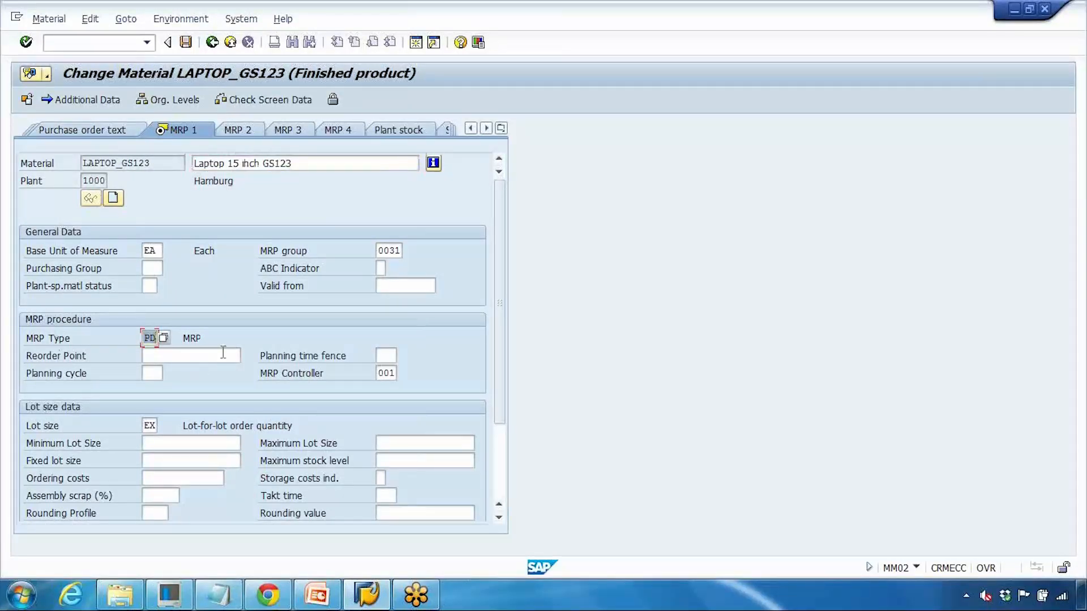
click(243, 128)
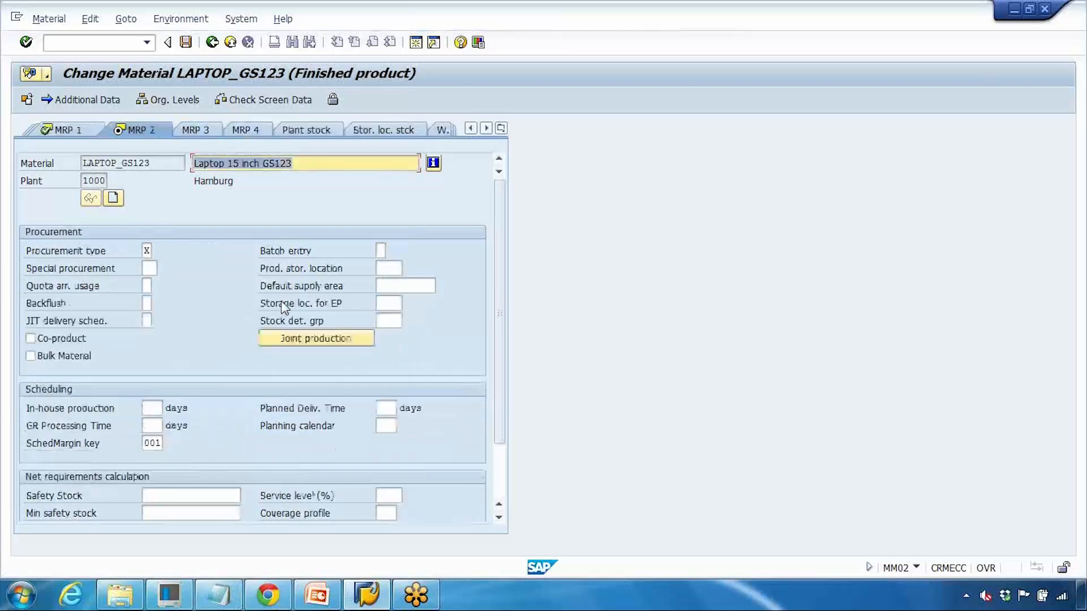
click(391, 407)
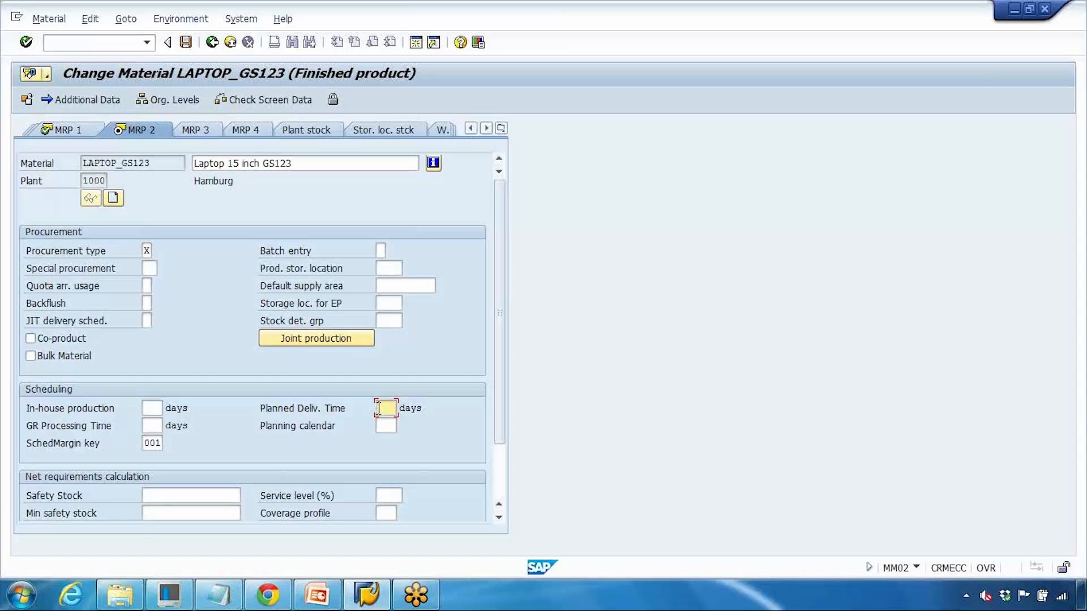
text(20)
Step: Add an 'MM15 - Mass maintenance of MMR' line to the Notepad notes, then exit the SAP material screen
click(219, 594)
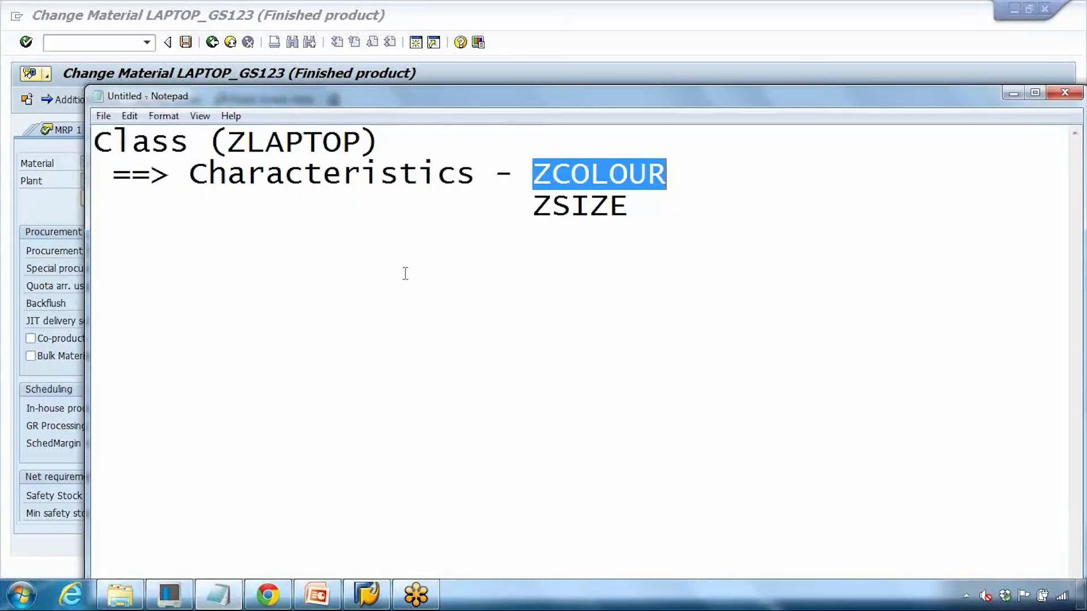
click(655, 219)
key(Return)
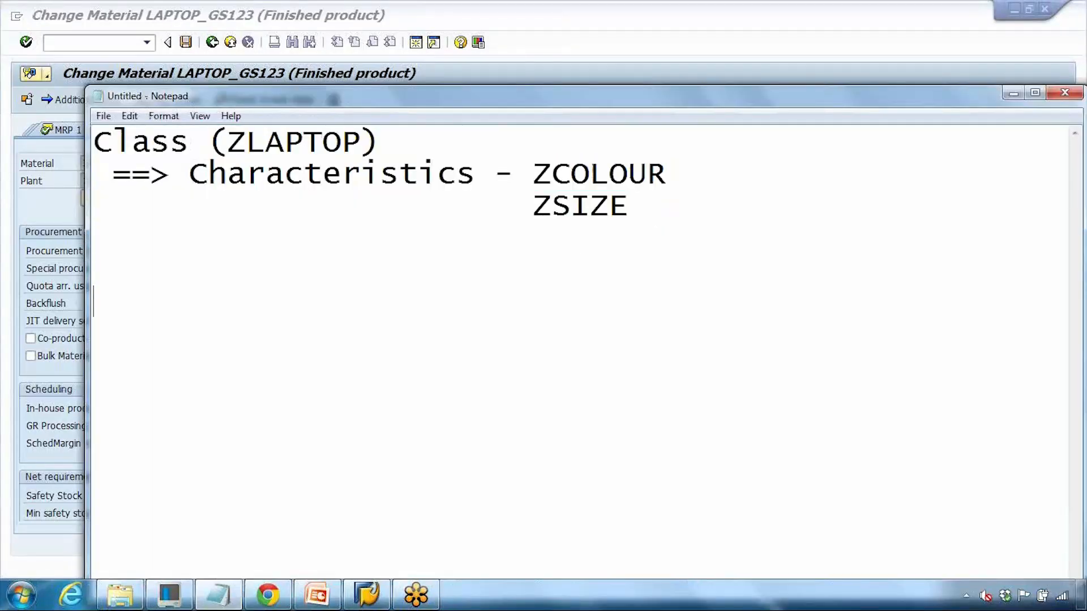
text(mm)
key(BackSpace)
key(BackSpace)
text(MM15 )
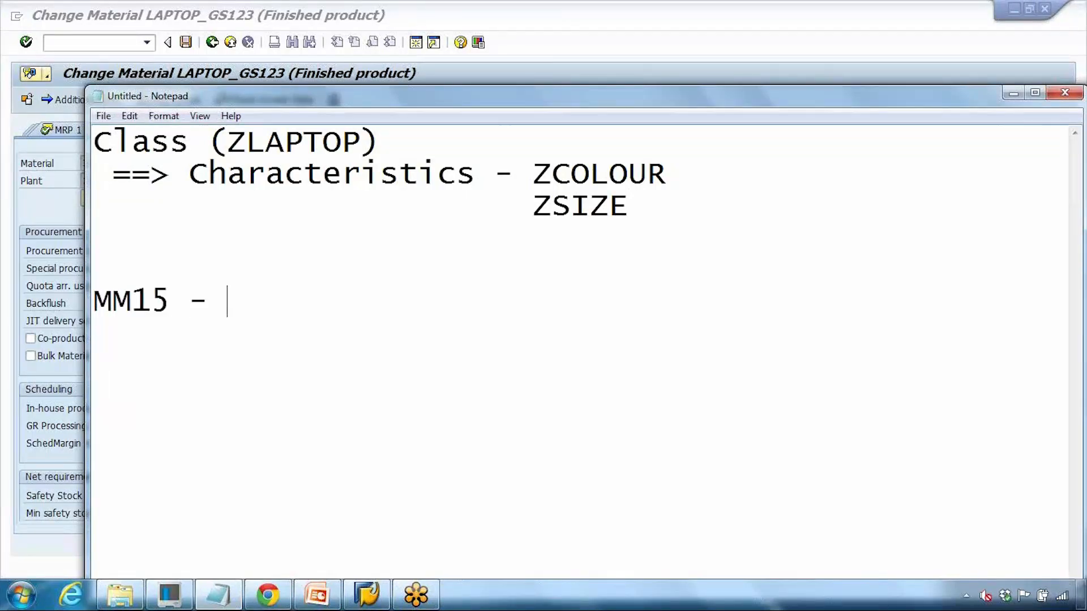
text(- a)
key(BackSpace)
key(BackSpace)
text(Mass )
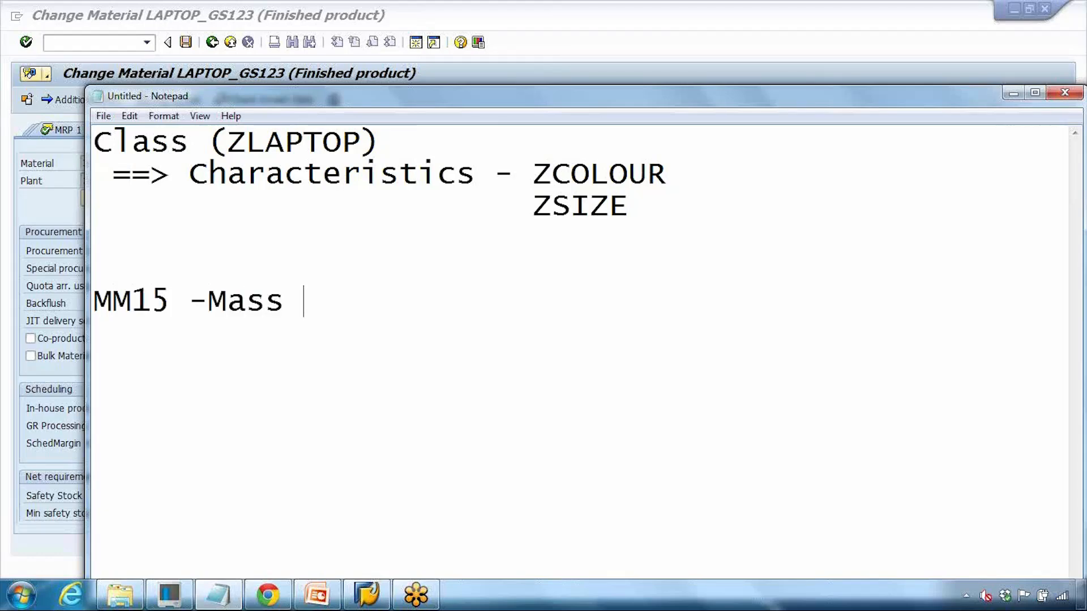
text(mainten)
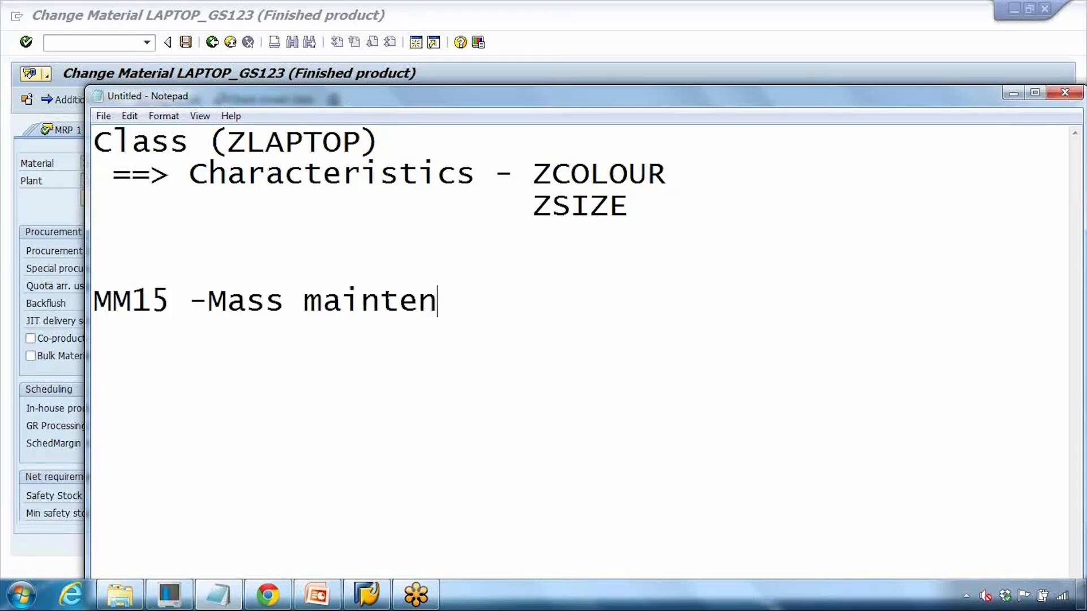
text(ance of MMR)
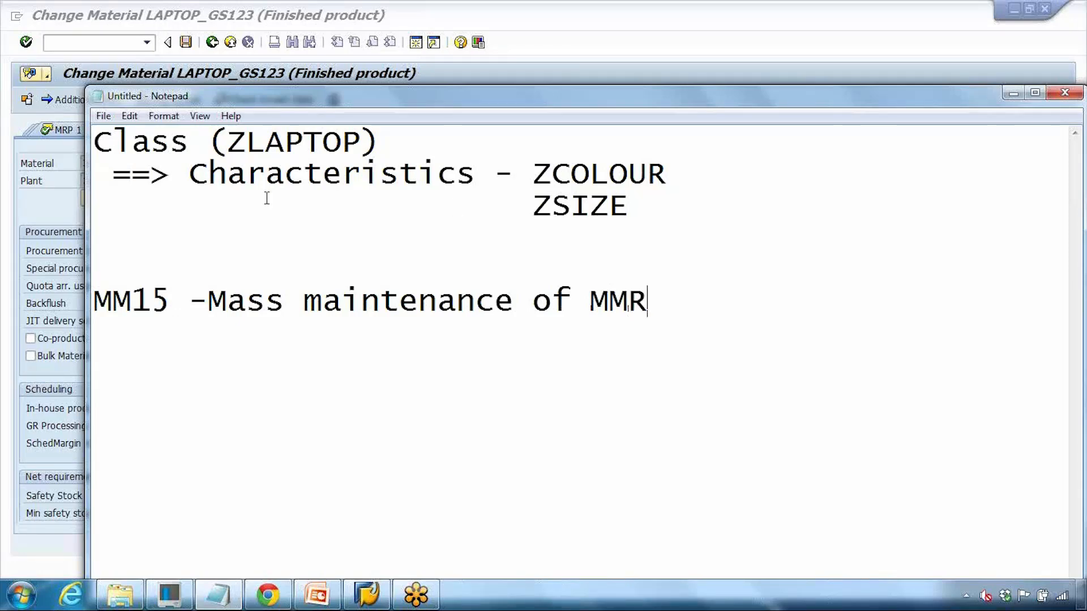
click(61, 179)
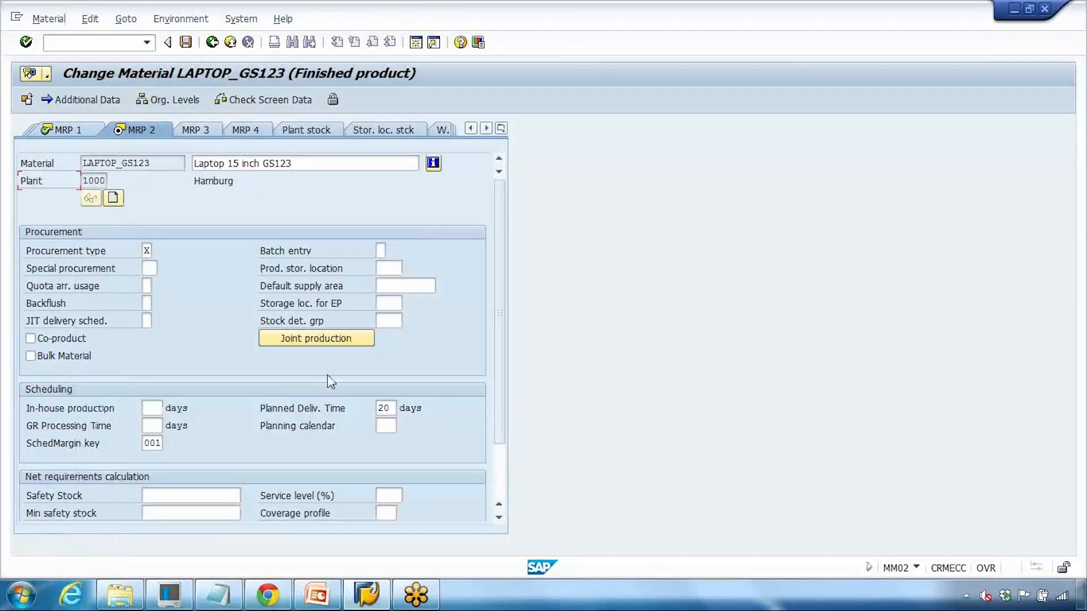
click(230, 42)
Step: Leave the material without saving and collapse the Classification System and Cross-Application Components folders
click(281, 330)
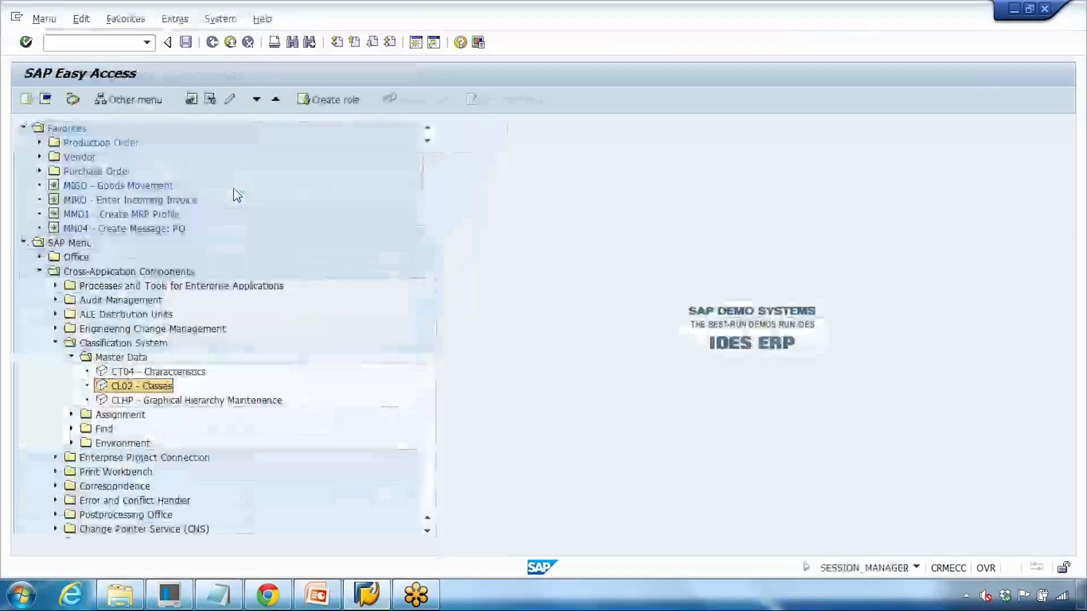
click(56, 343)
click(40, 271)
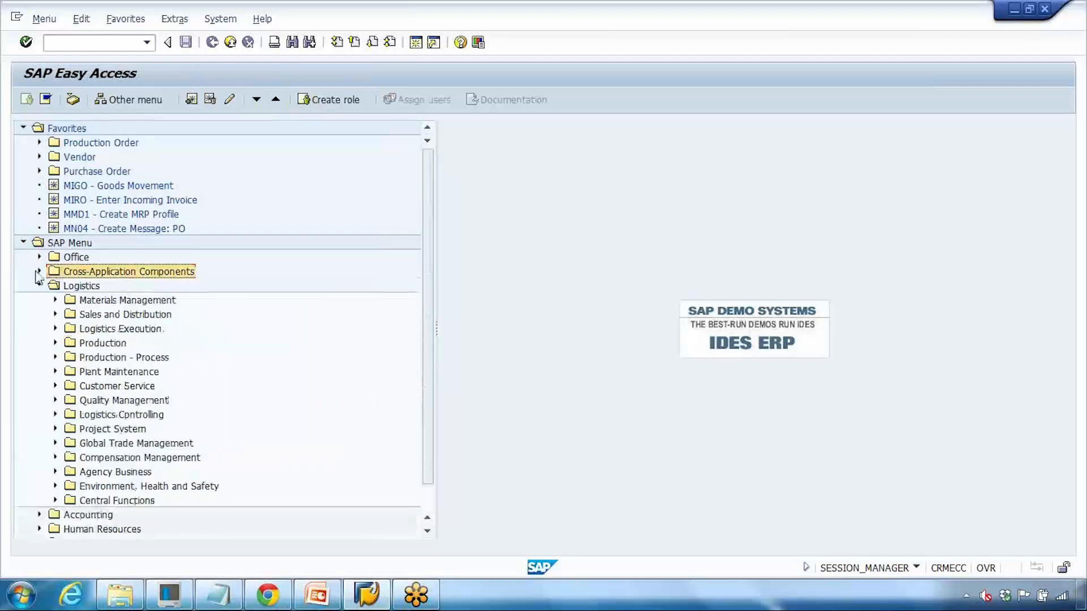
Step: Expand Logistics > Production > Master Data > Material Master > Material and select MM17 - Mass Maintenance
scroll(43, 305, down, 1)
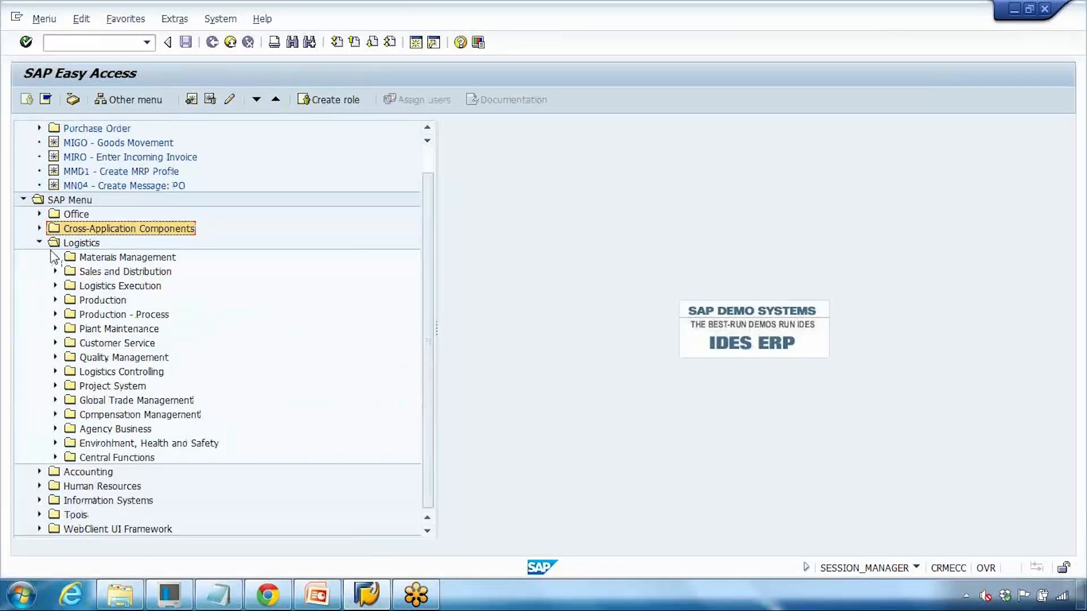
click(55, 300)
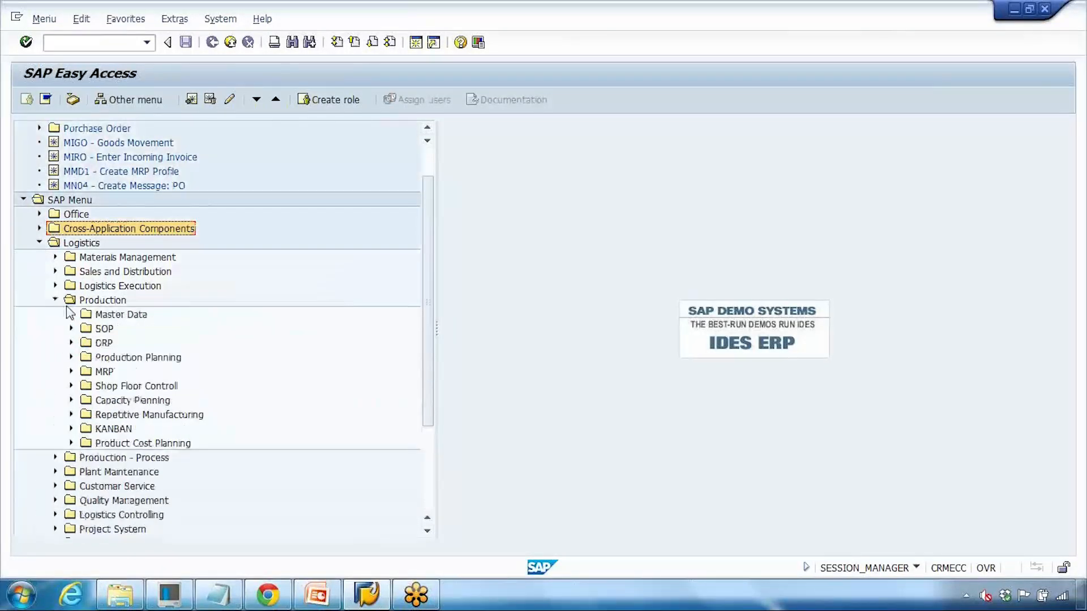
scroll(62, 283, down, 1)
click(70, 257)
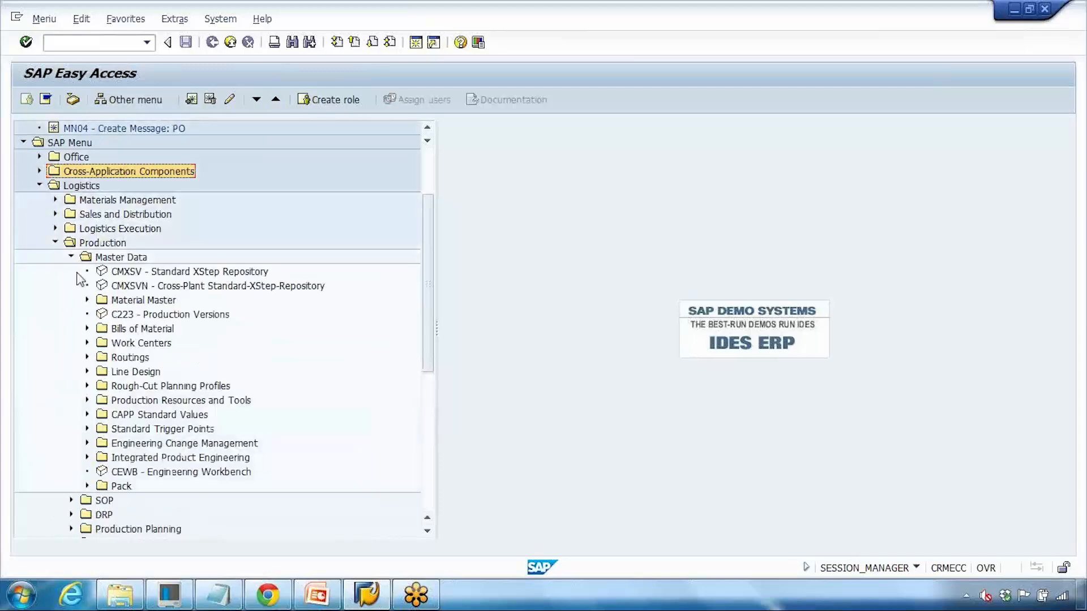
scroll(84, 321, down, 2)
click(87, 242)
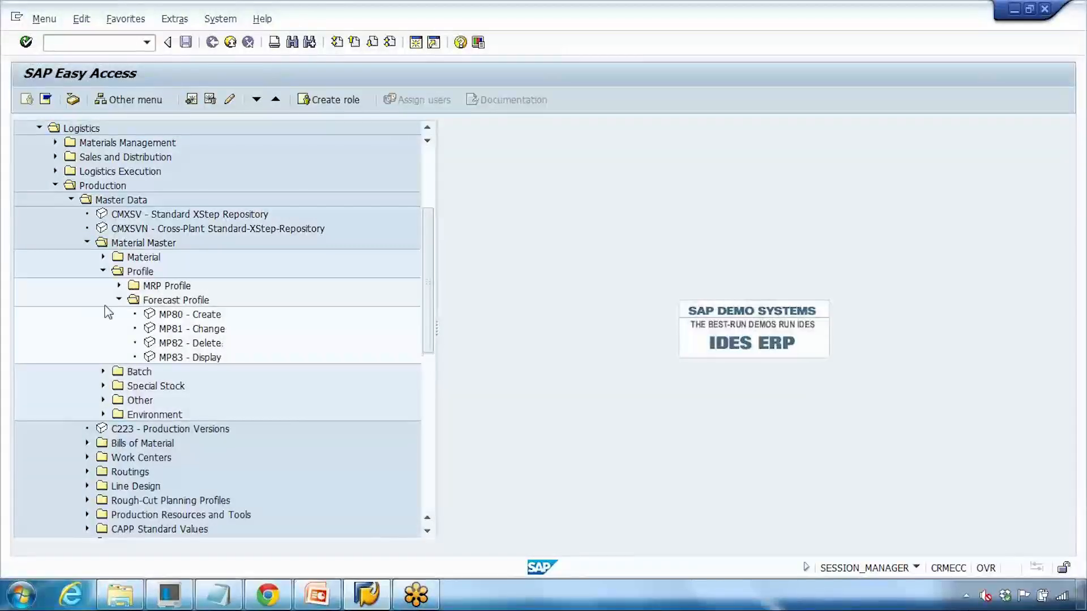
click(119, 300)
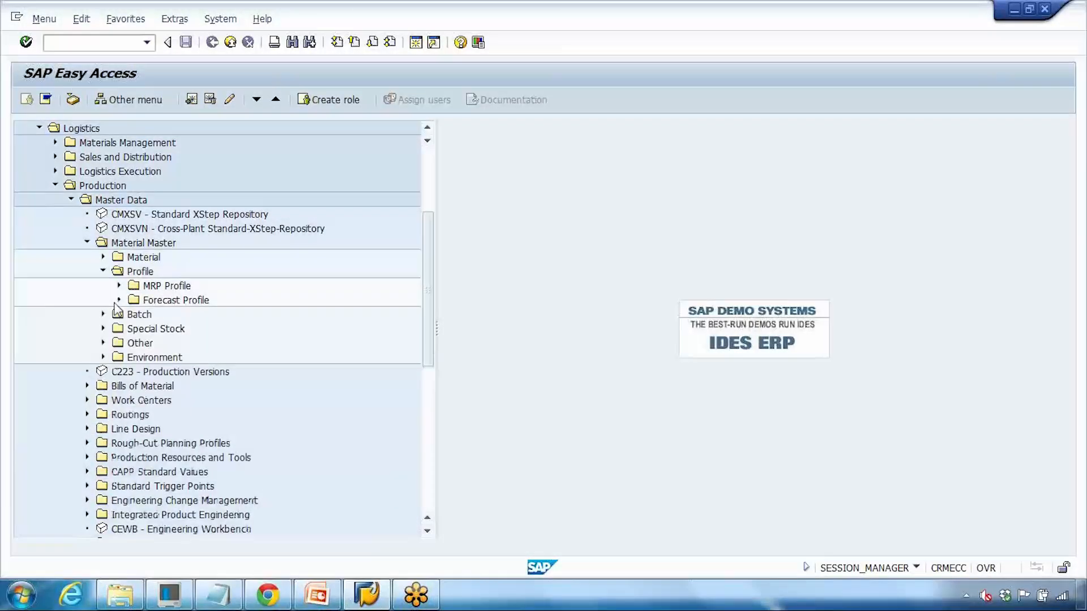
click(103, 257)
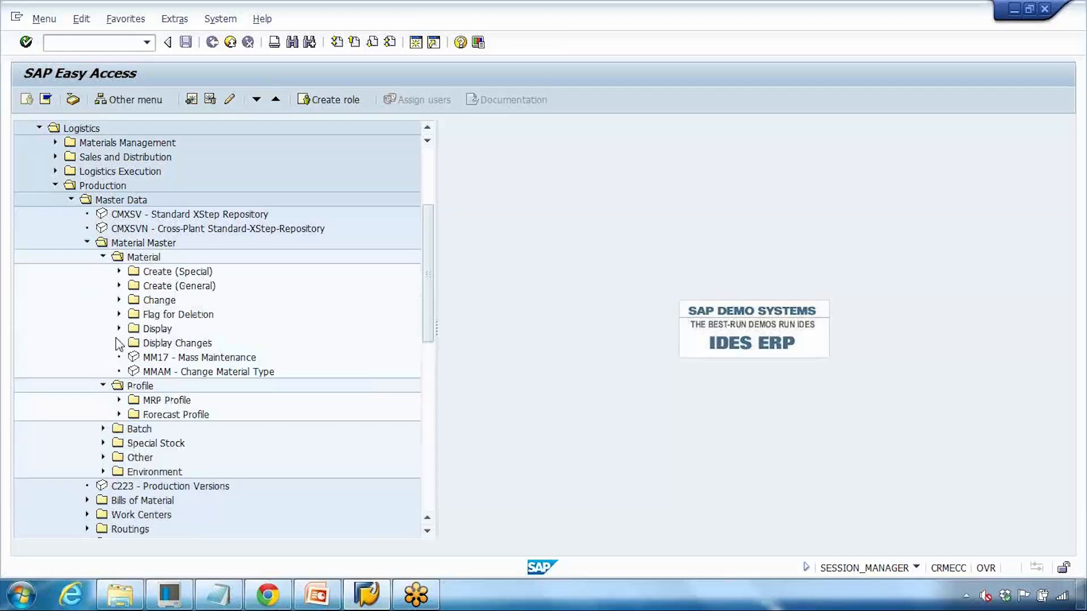
click(181, 358)
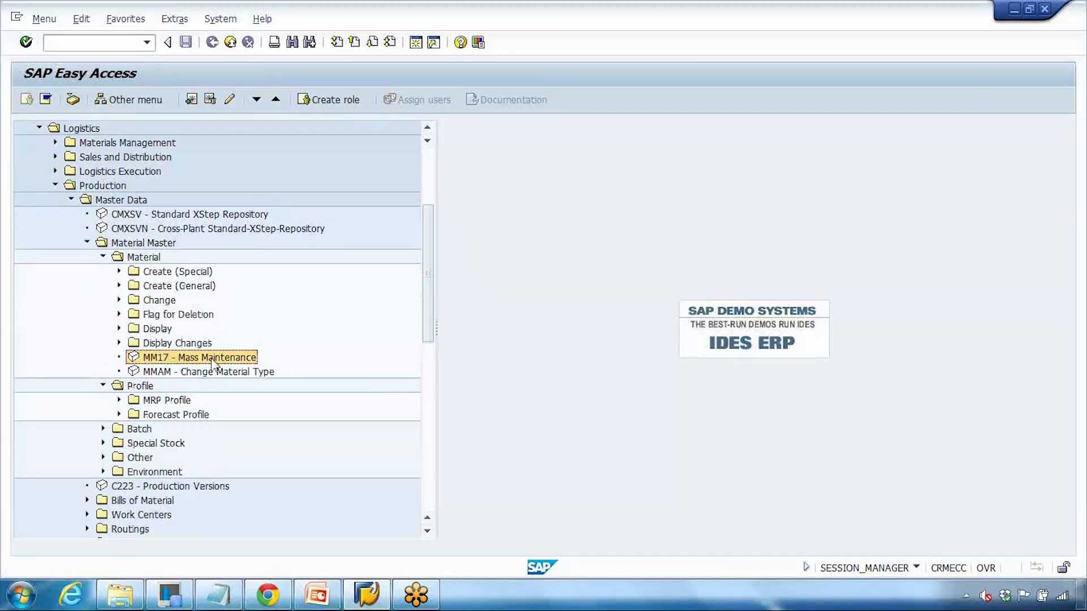
Step: Launch MM17 and execute it for the Plant Data for Material (MARC) table
double_click(154, 359)
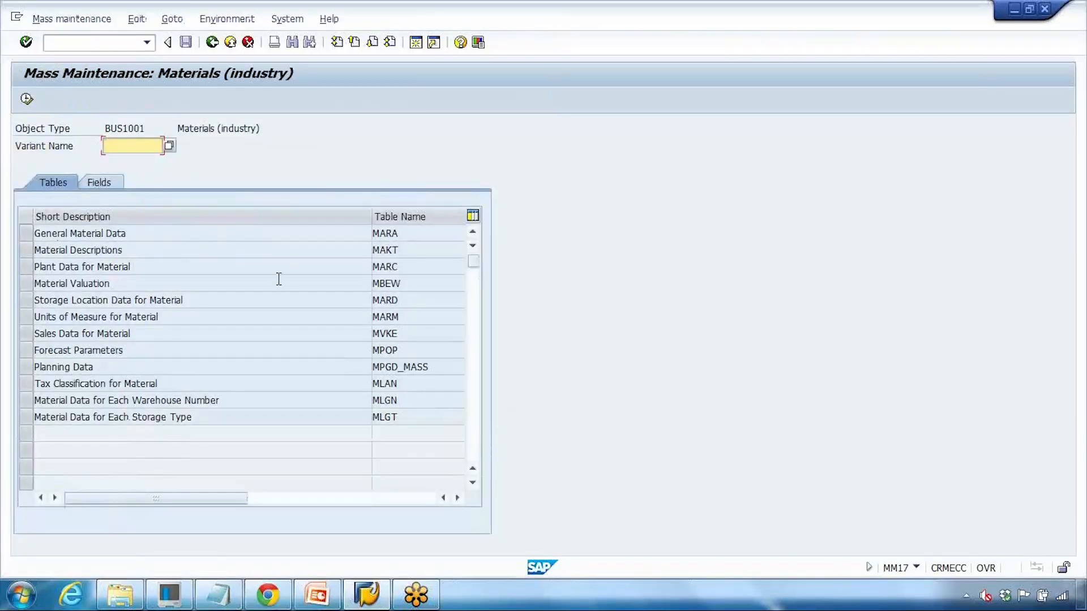
drag(37, 233, 146, 234)
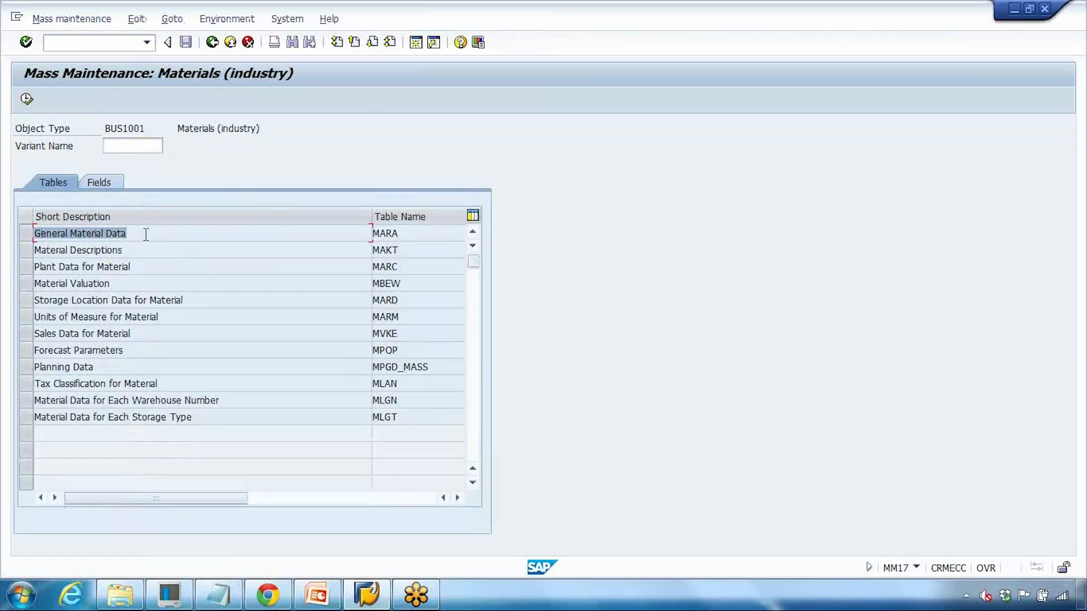
drag(130, 266, 56, 267)
drag(120, 285, 73, 285)
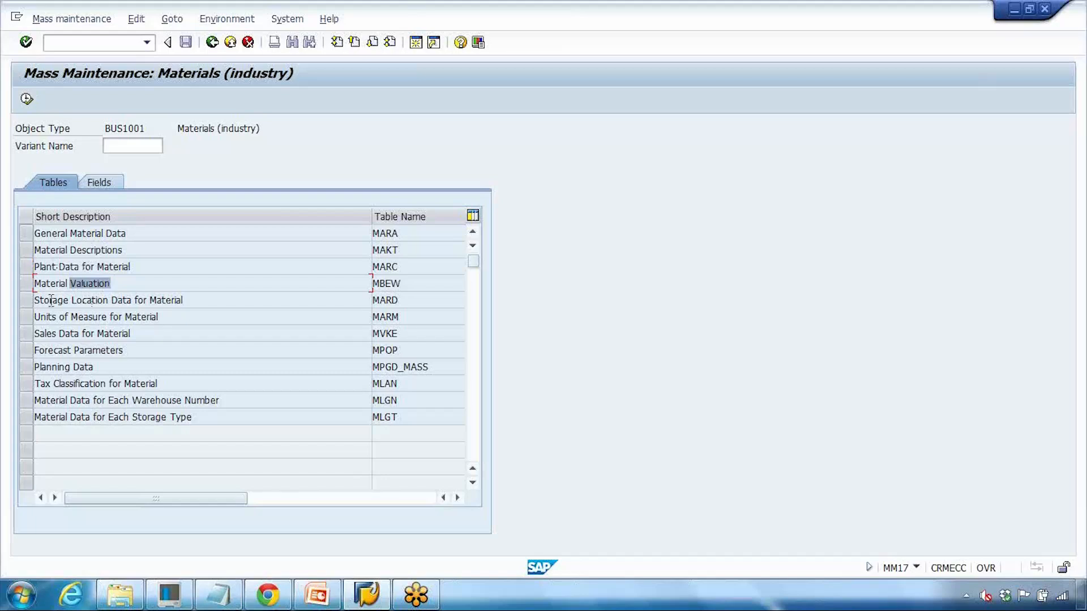
drag(35, 299, 94, 299)
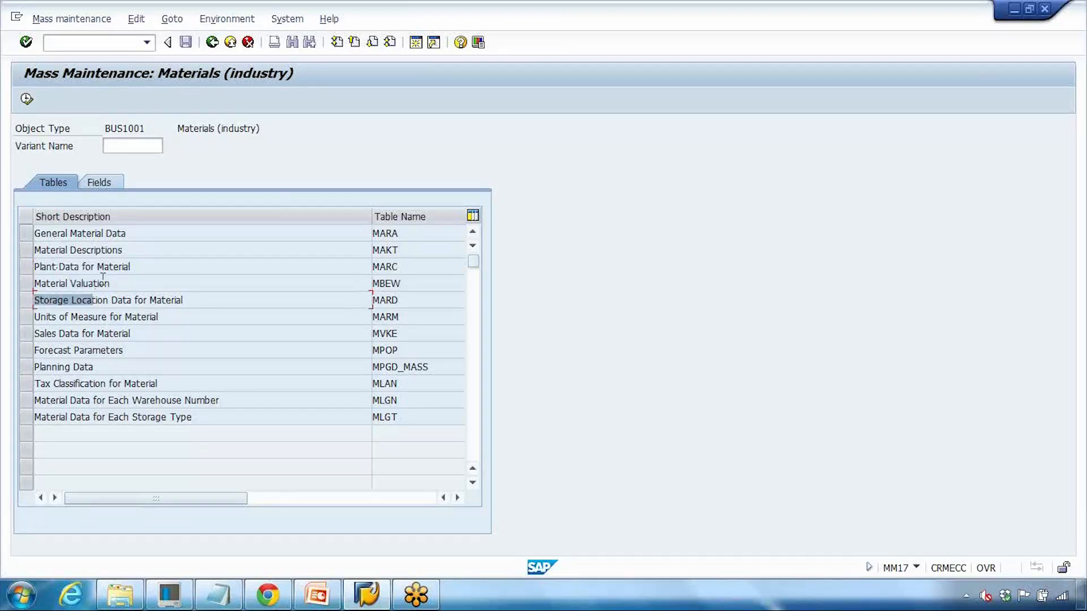
drag(46, 267, 108, 270)
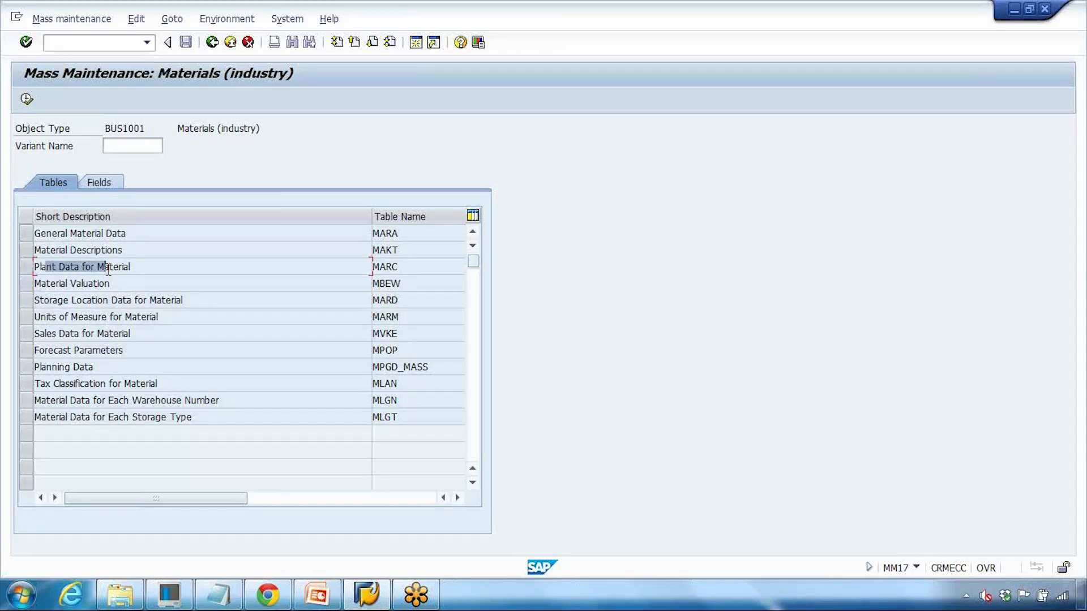
drag(46, 268, 124, 270)
click(25, 265)
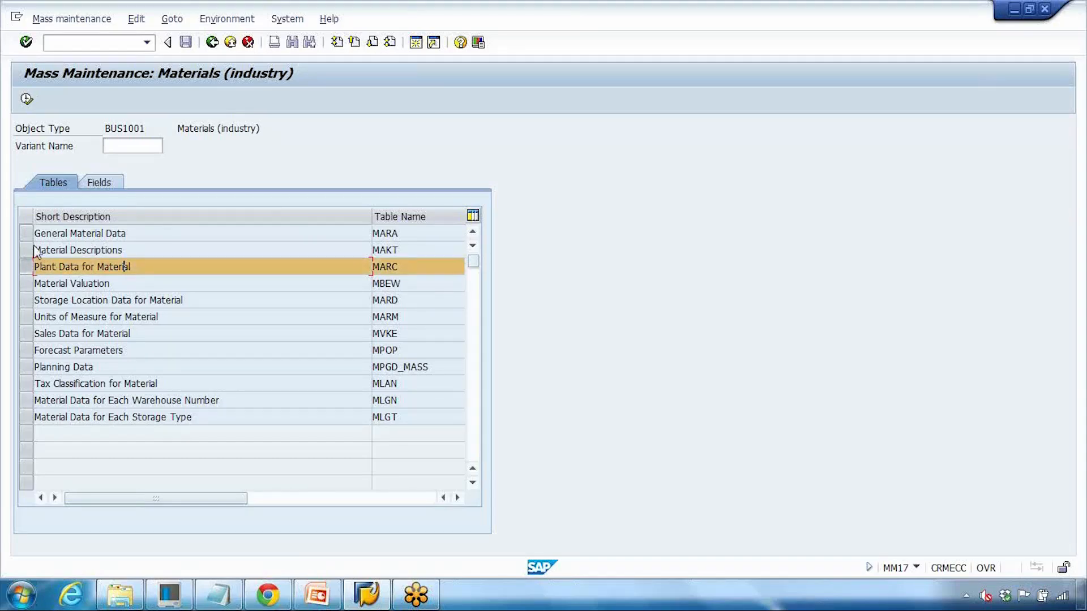
click(27, 98)
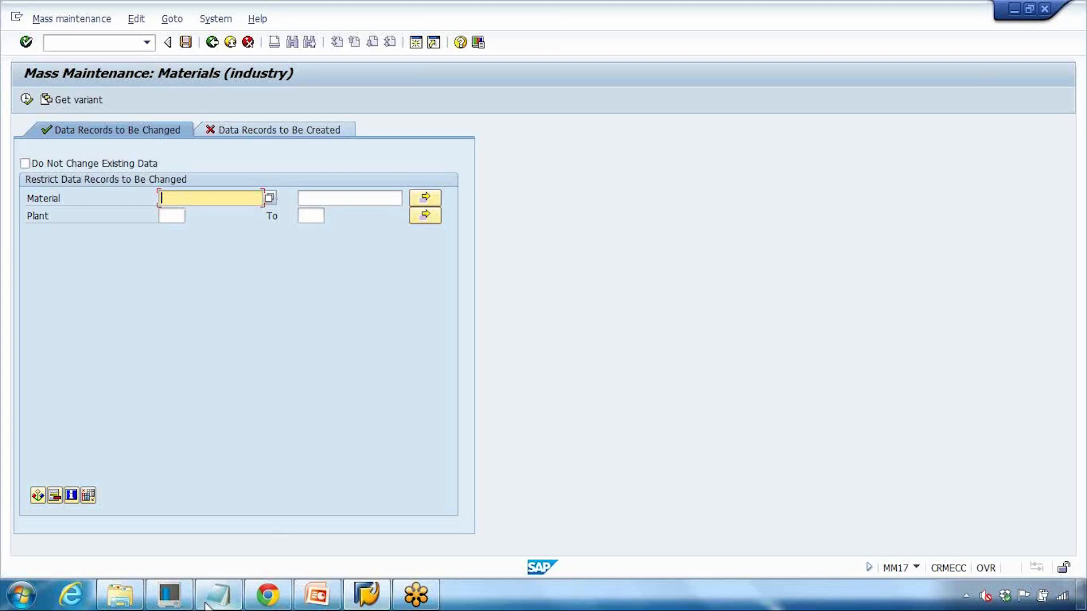
Step: Open the Multiple selection dialog for the Material field, then bring up the Windows Start menu
click(22, 595)
click(477, 310)
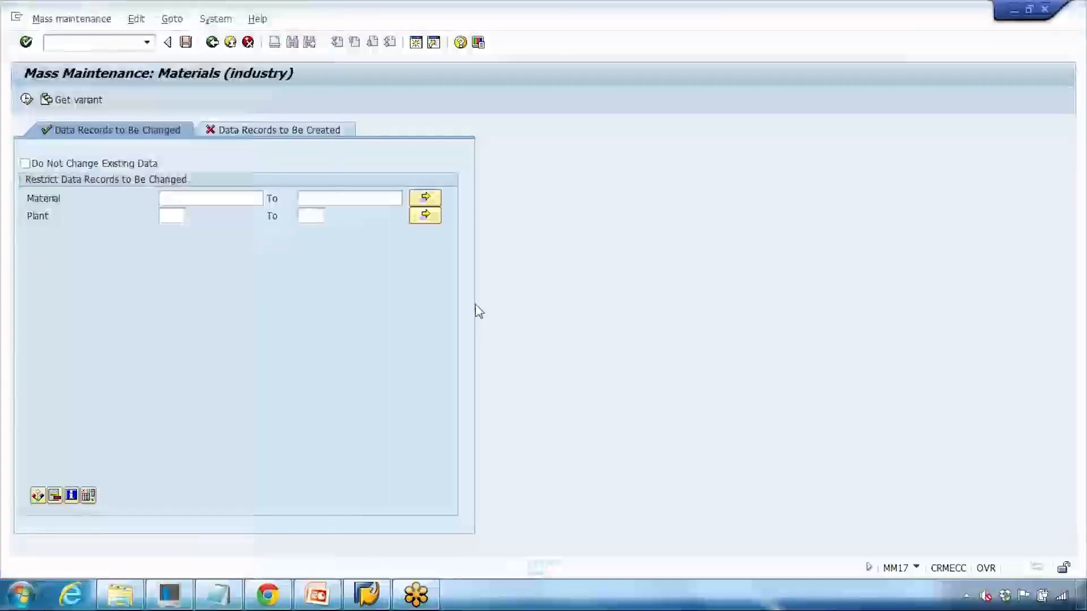
click(423, 200)
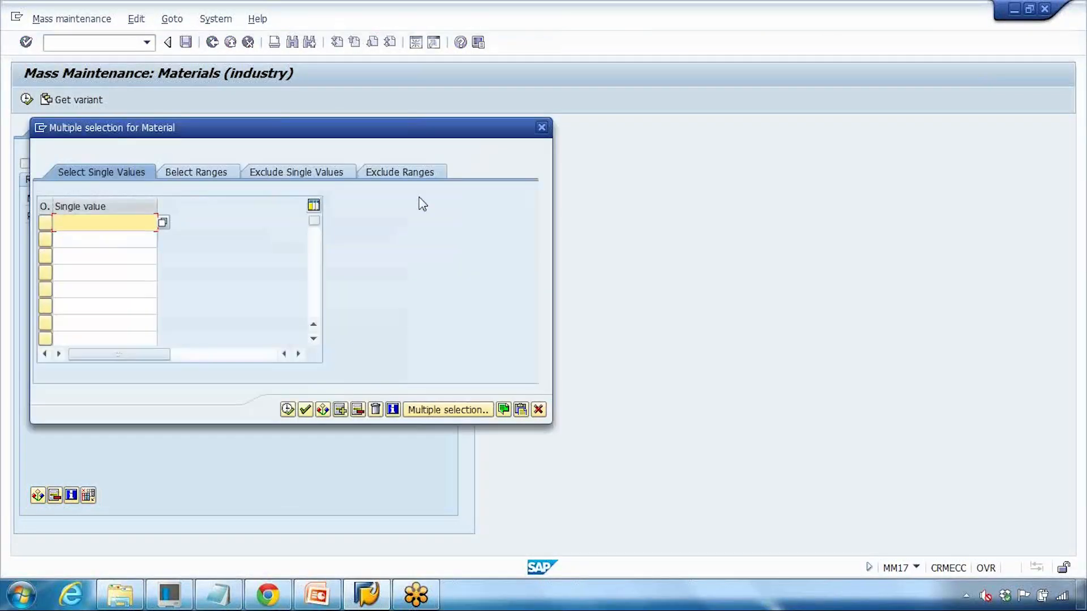
click(22, 595)
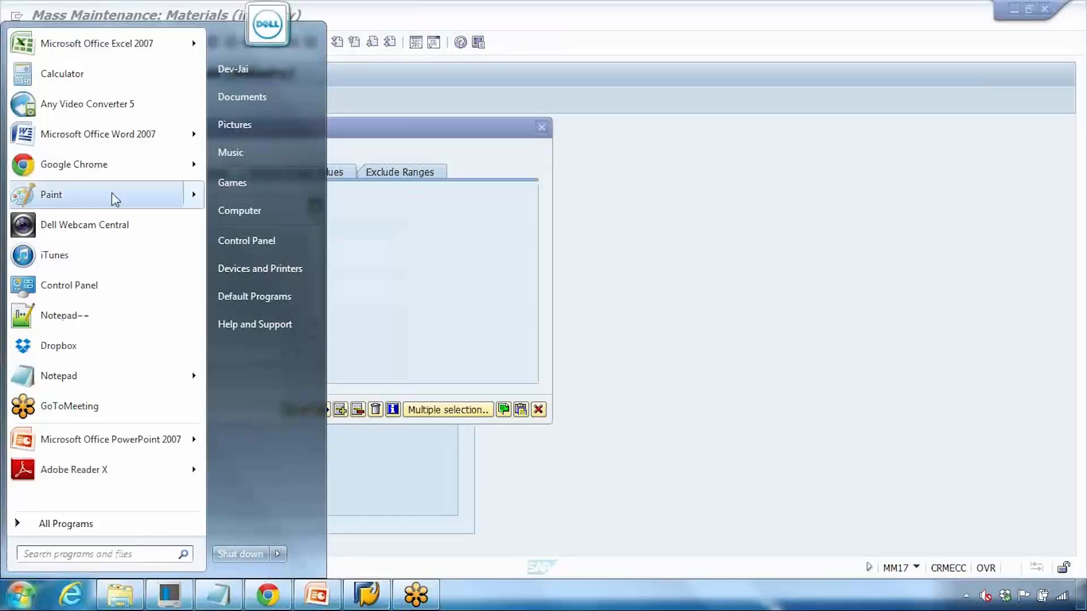
Step: Launch Excel 2007 with a blank workbook
click(96, 43)
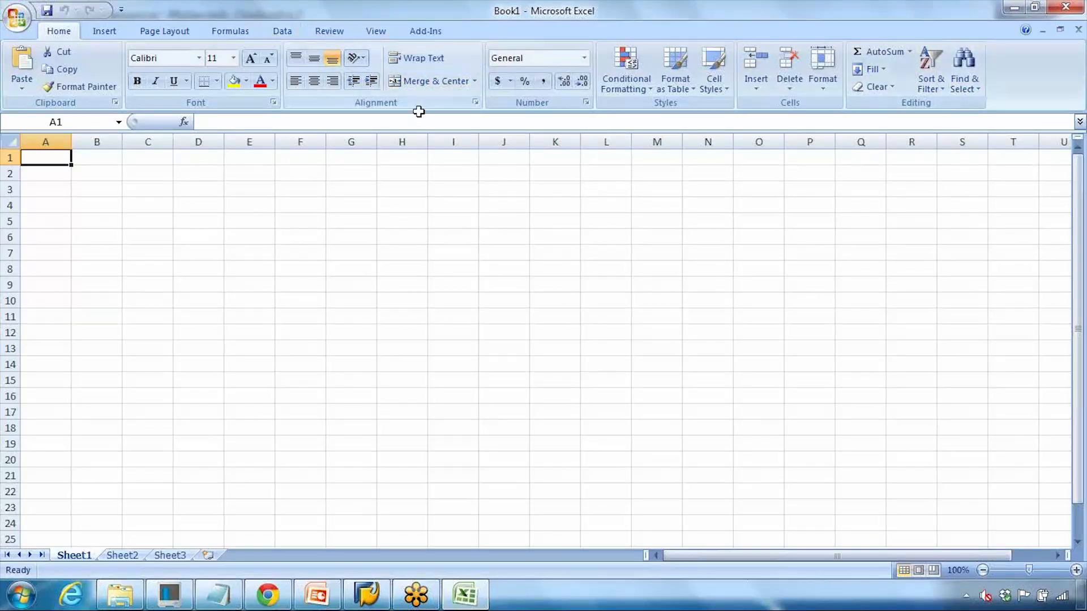
click(399, 300)
click(388, 284)
Step: Enter abc, abc1 and laptop in A2:A4, copy them to the clipboard, and minimize Excel
click(48, 174)
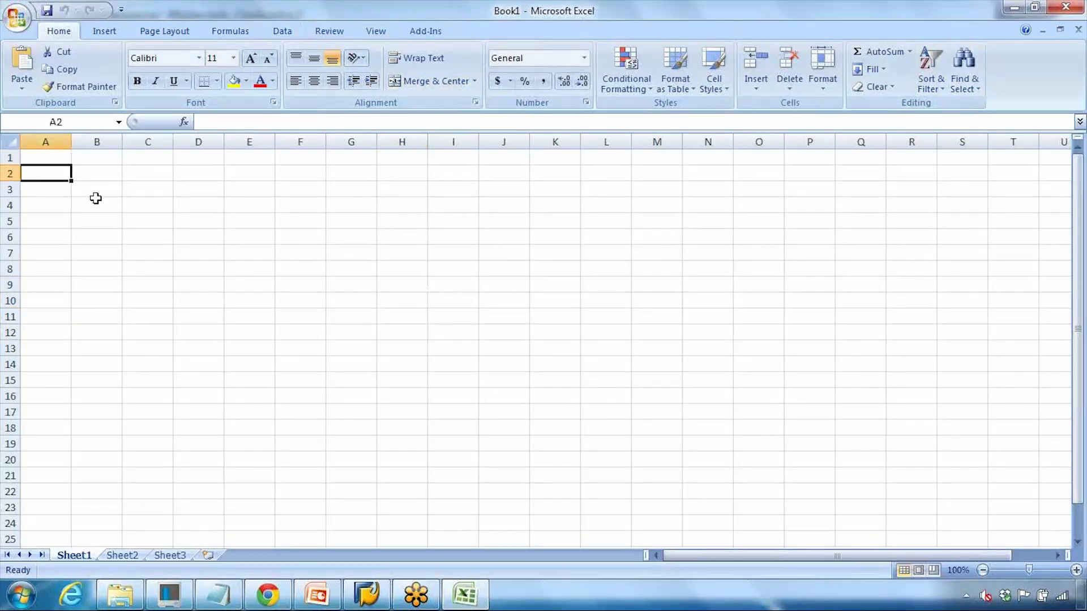
text(abc)
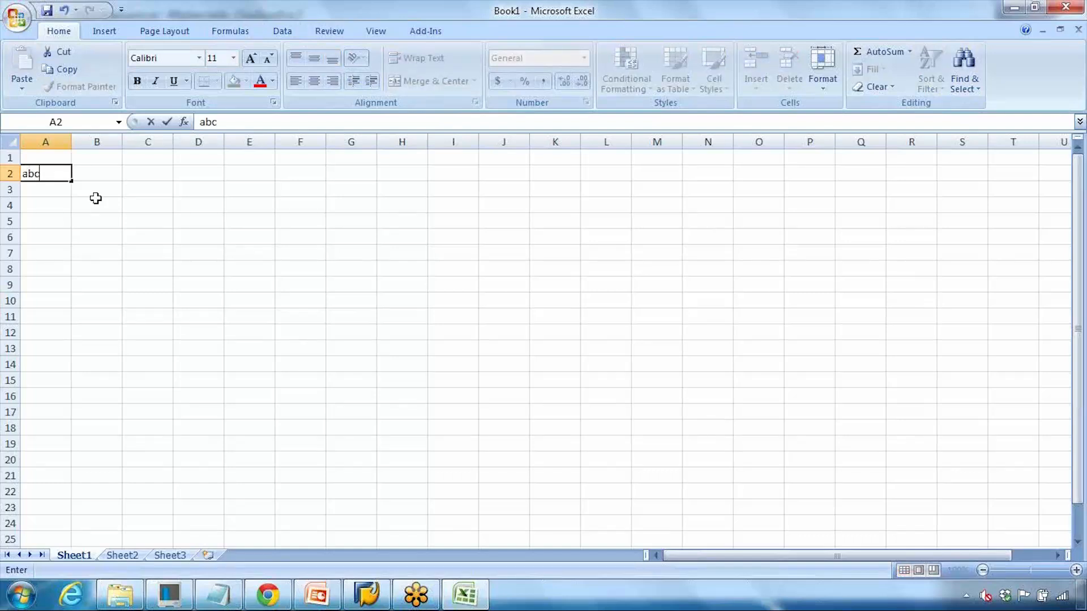
key(Return)
text(ab)
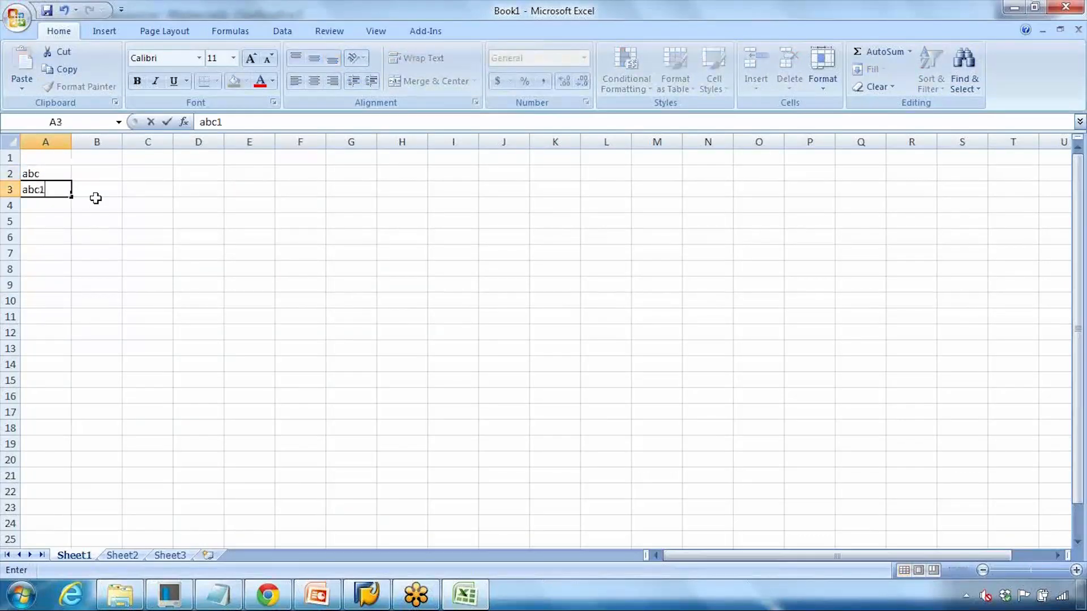
text(c1)
key(Return)
text(laptop)
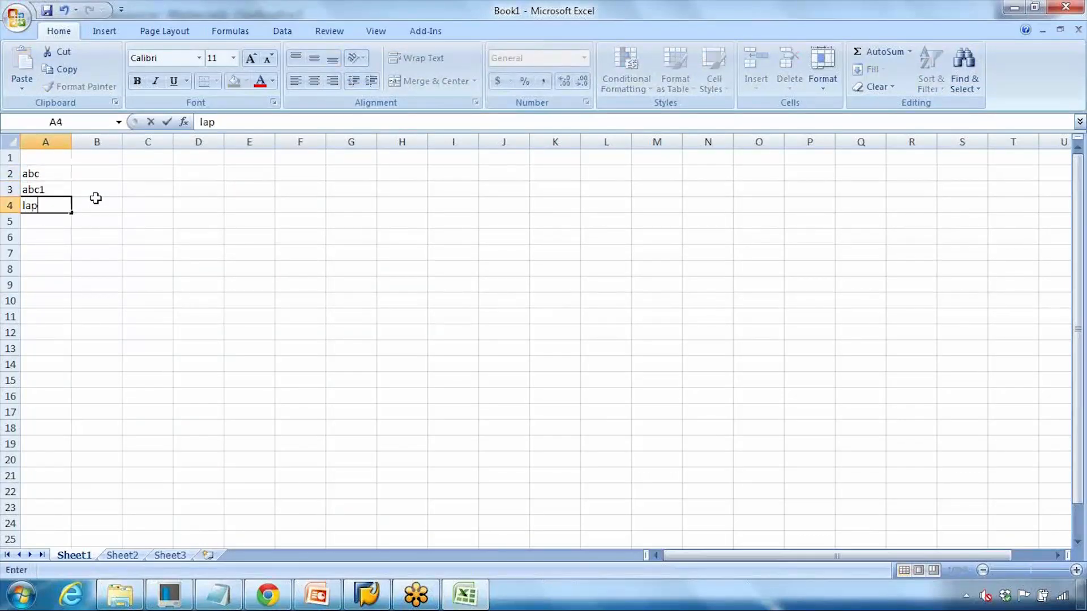
key(Return)
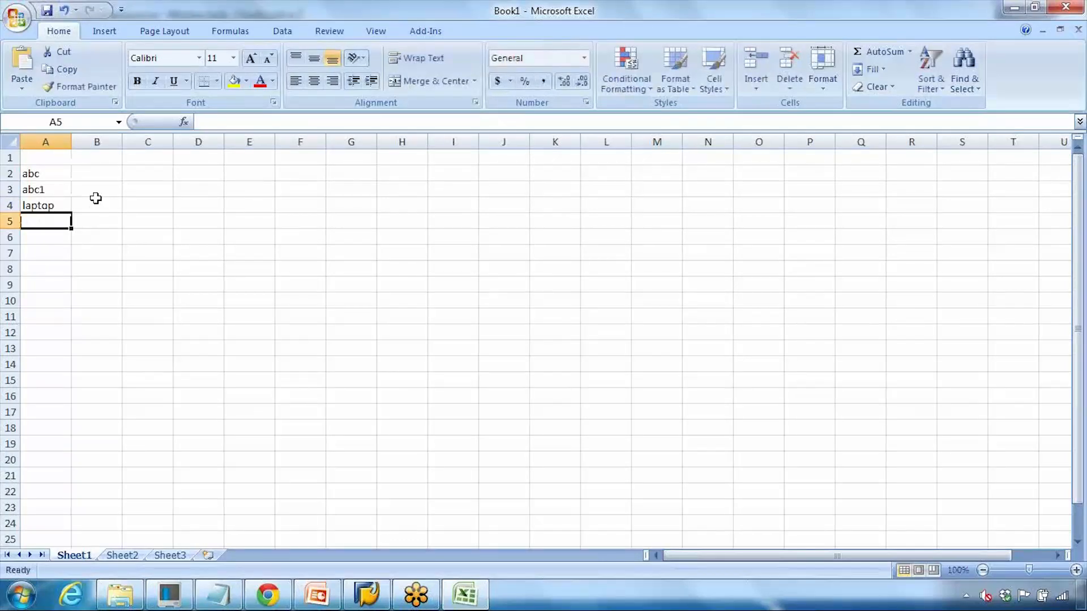
drag(37, 172, 36, 206)
key(ctrl+c)
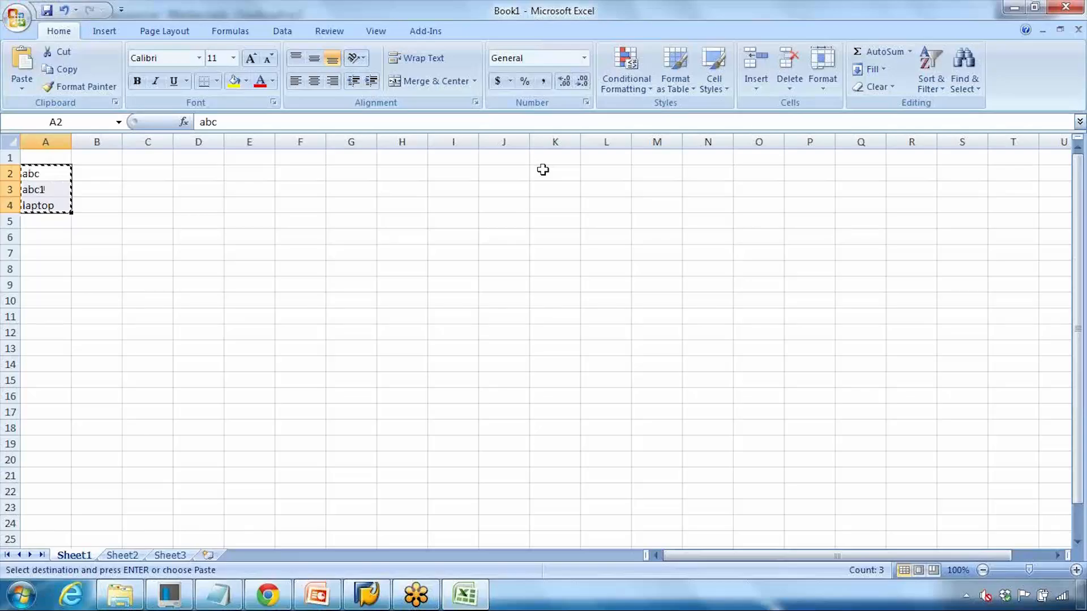
click(1006, 8)
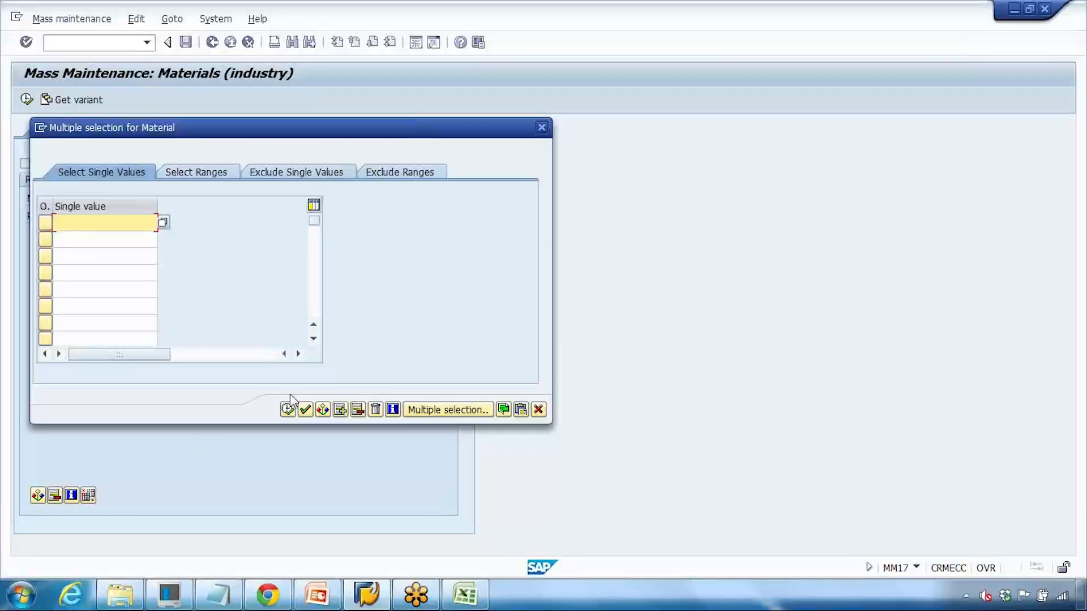
Step: Upload the clipboard values into the Material selection list, then delete all the entries
click(520, 410)
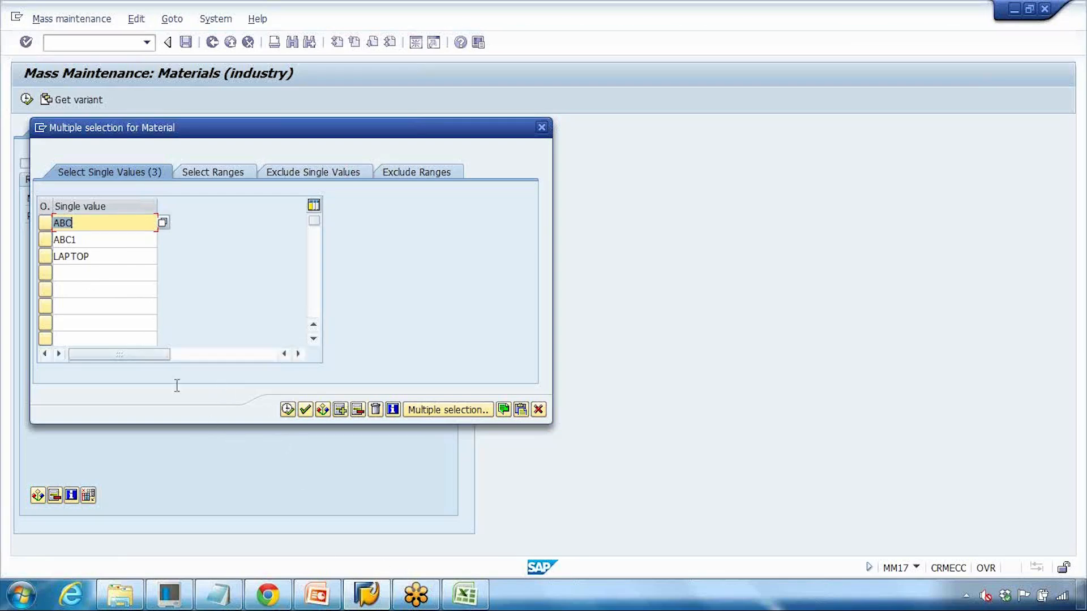
drag(91, 255, 17, 248)
key(Delete)
drag(89, 243, 22, 240)
key(Delete)
click(373, 411)
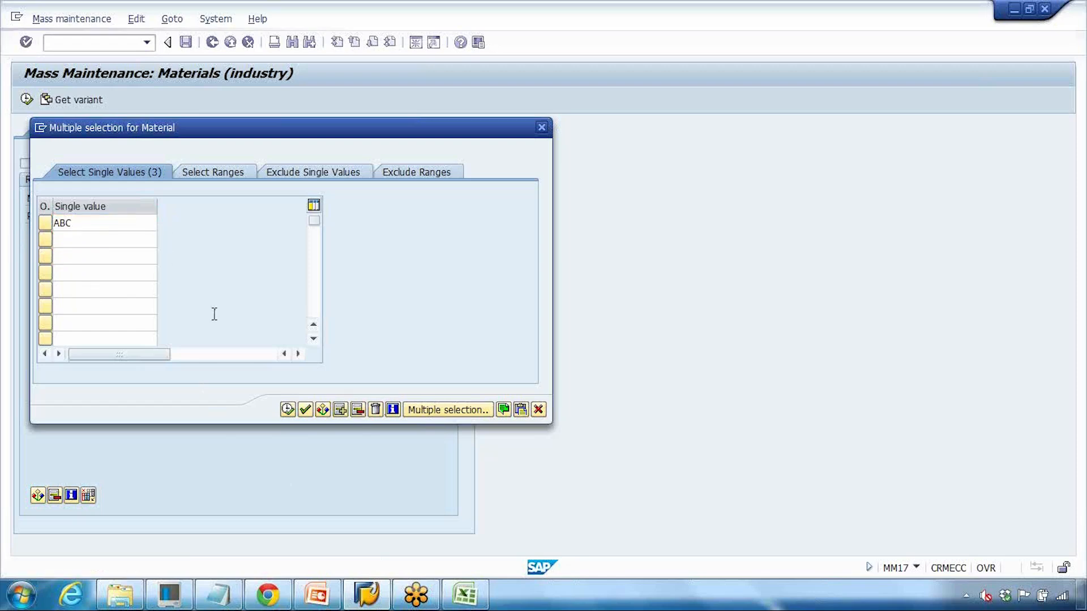
Step: Set the Material selection to the LAPTOP* pattern and Plant to 1000
click(88, 225)
text(laptpp*)
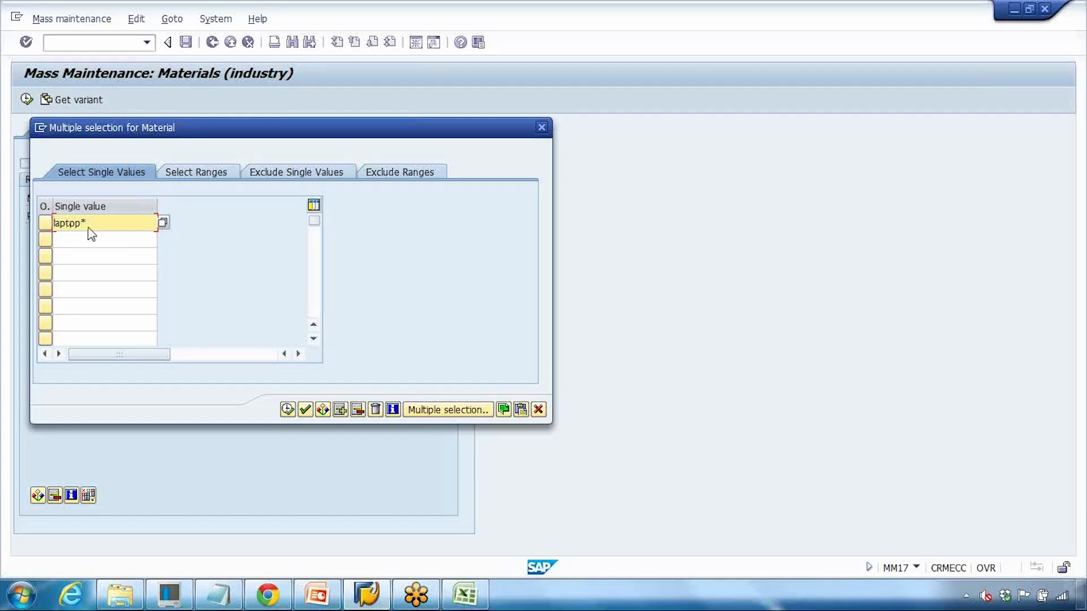
click(287, 409)
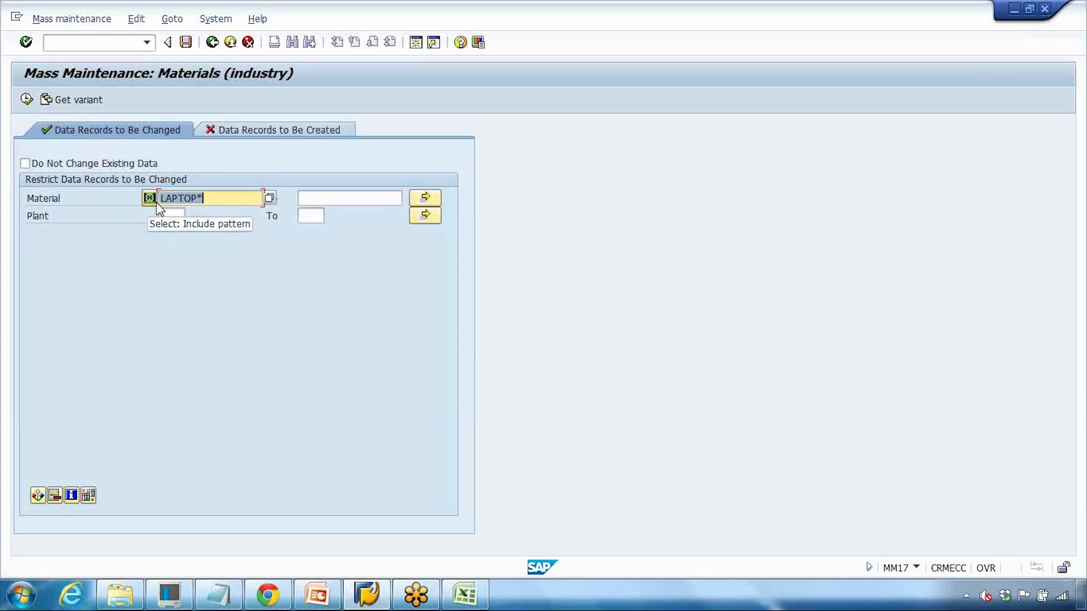
click(170, 214)
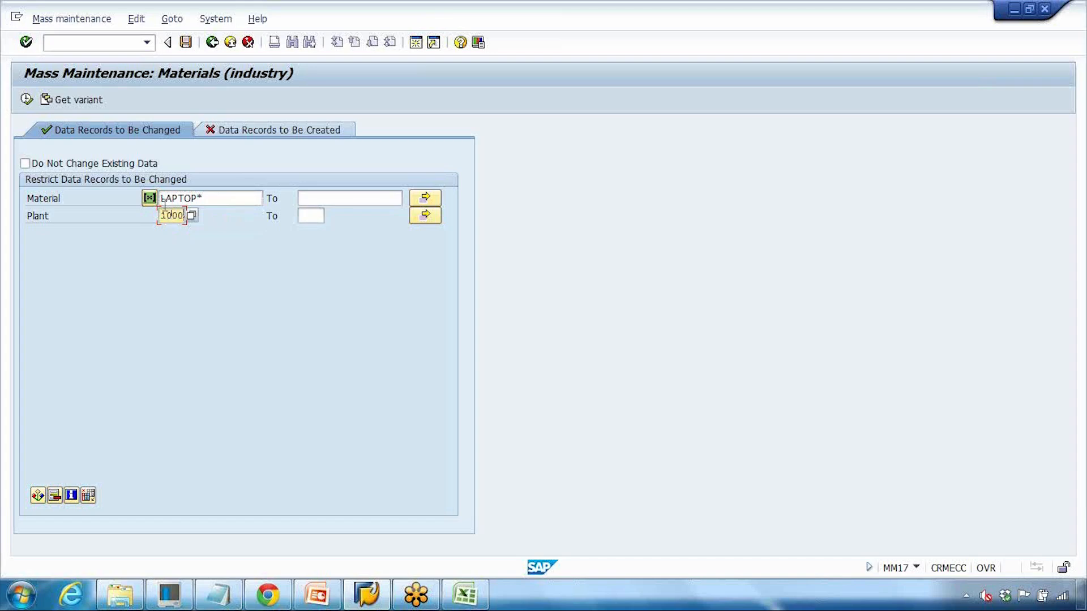
Step: Execute the selection to list the 14 LAPTOP materials for plant 1000
click(26, 101)
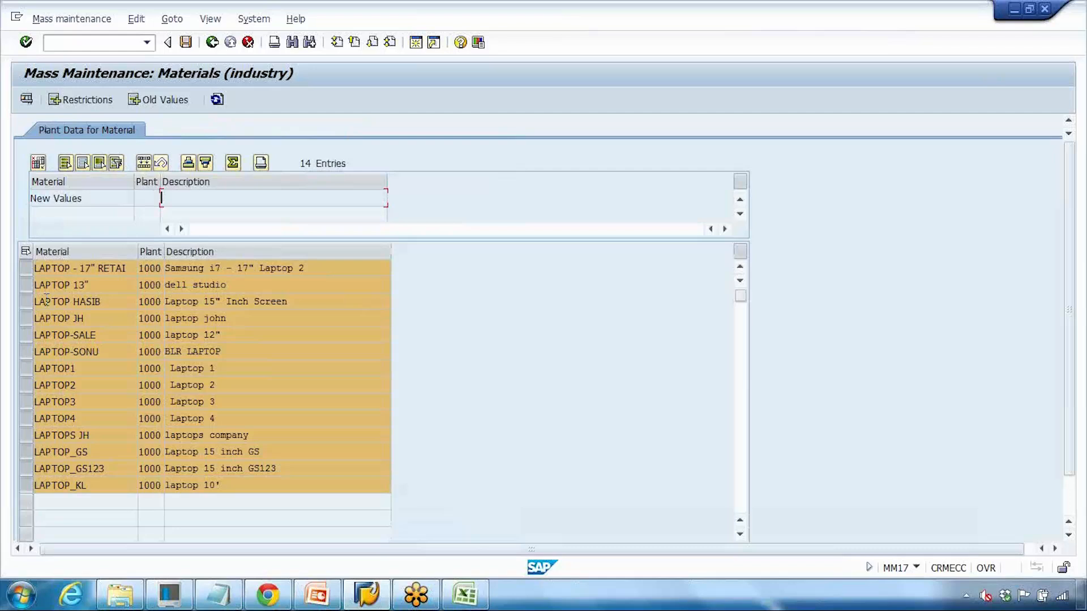
drag(35, 301, 73, 303)
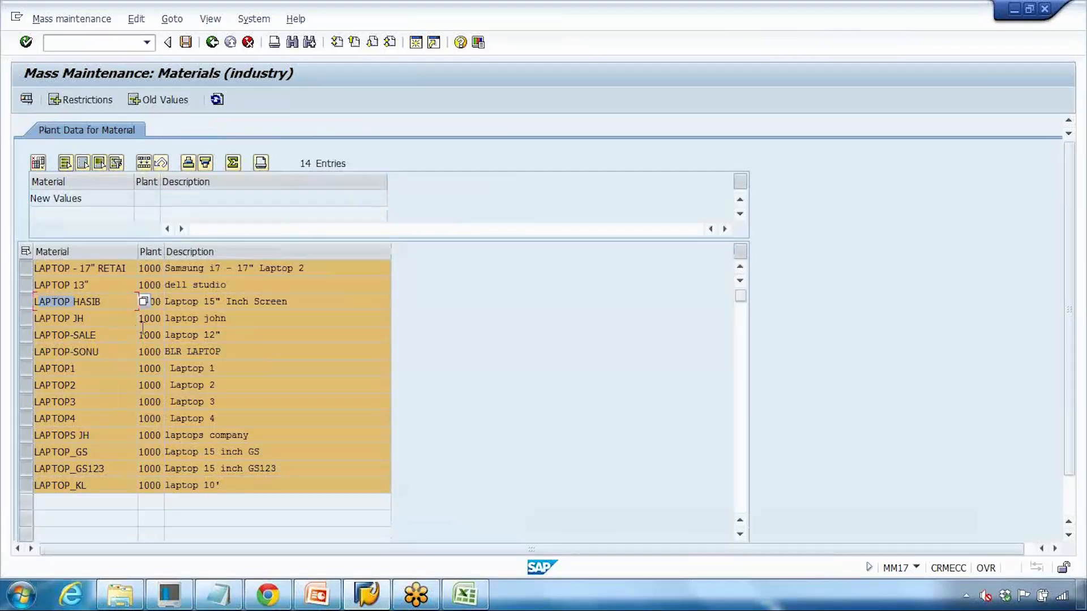
Step: Open Select fields and scroll through the field pool to locate the needed fields
click(38, 163)
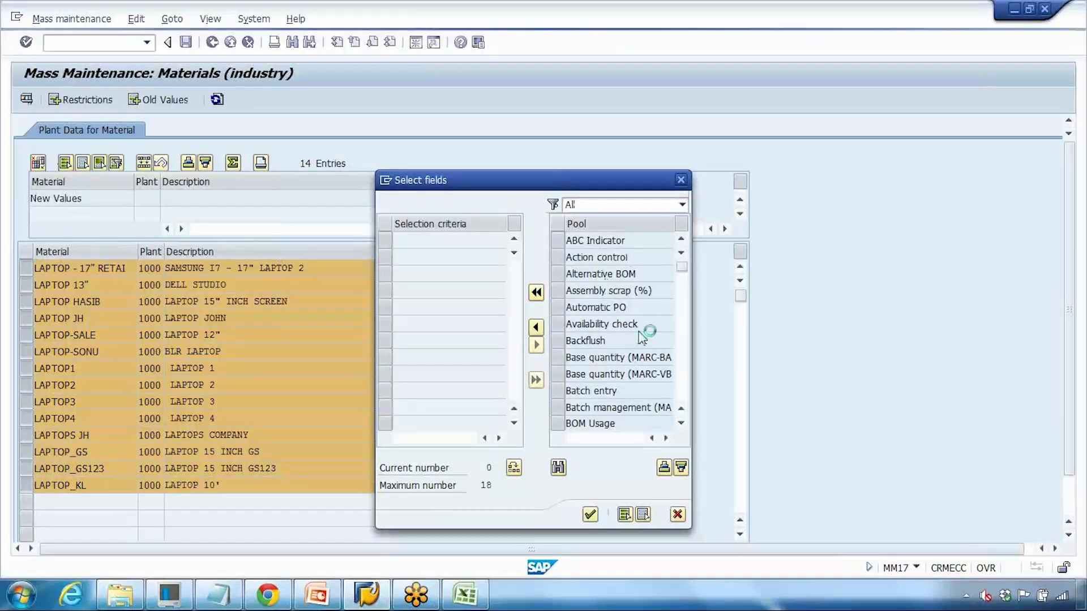
scroll(638, 361, down, 1)
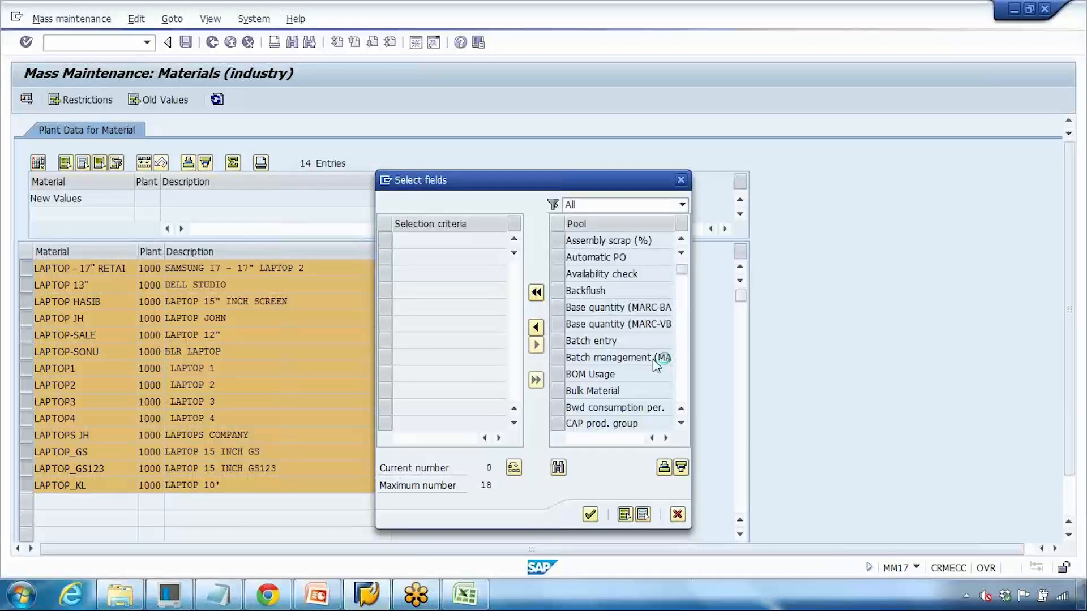
scroll(661, 361, down, 1)
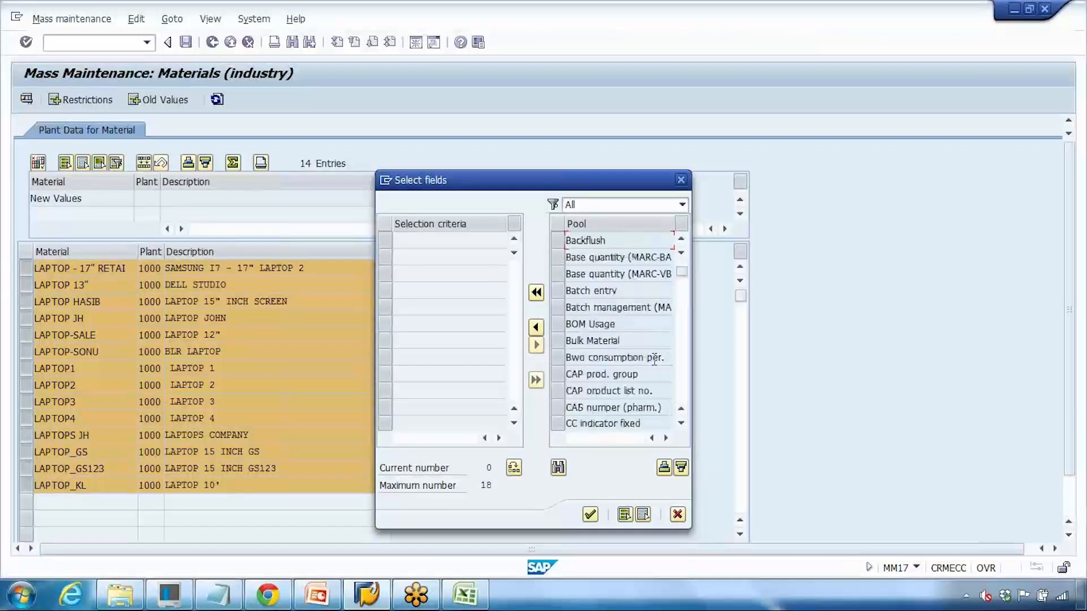
click(682, 391)
click(681, 390)
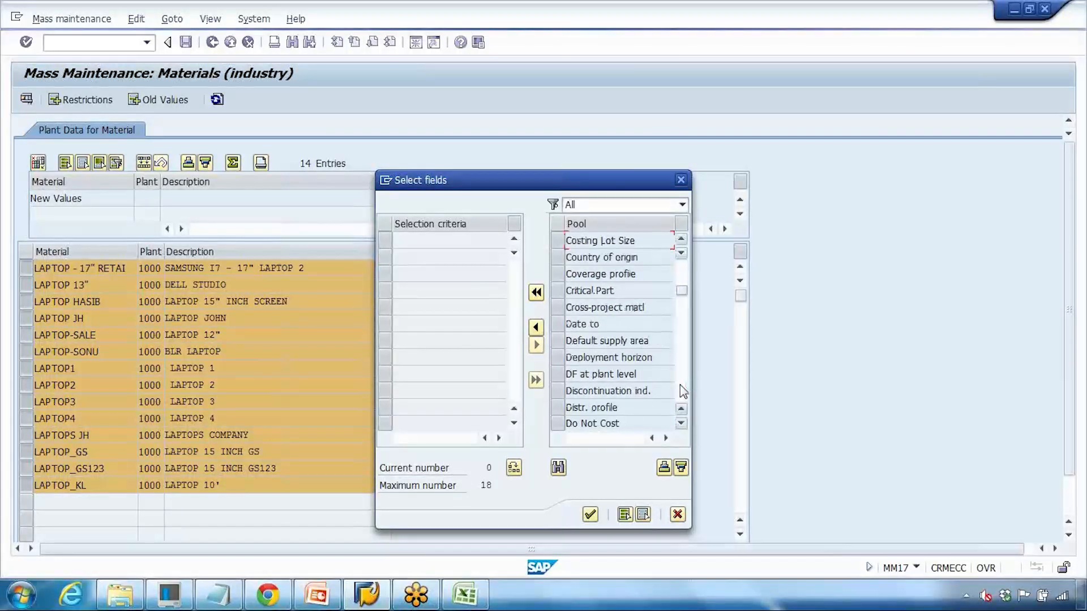
click(682, 391)
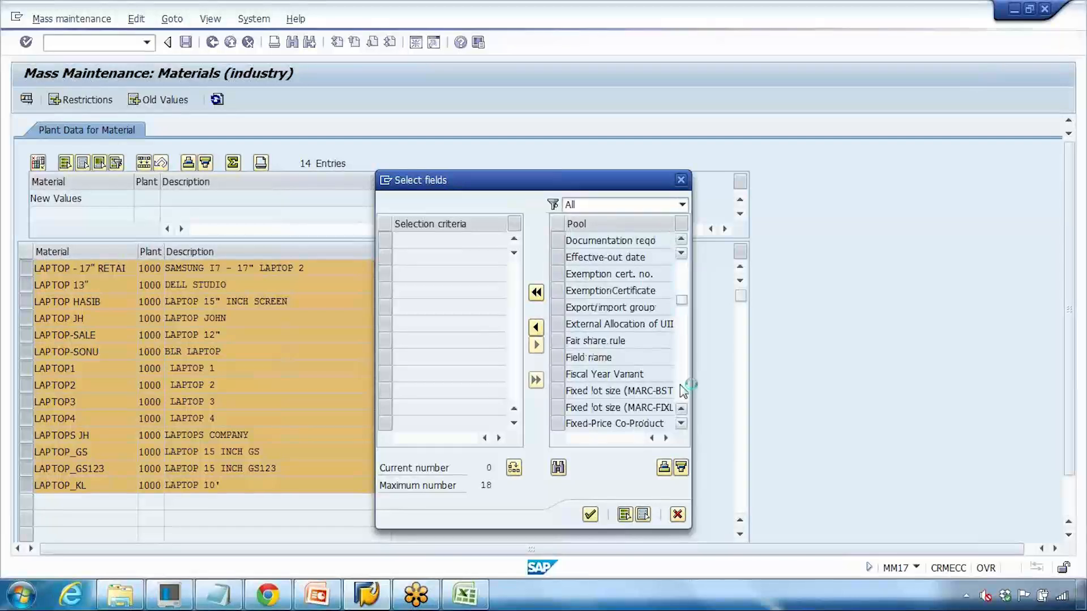
click(682, 391)
click(682, 390)
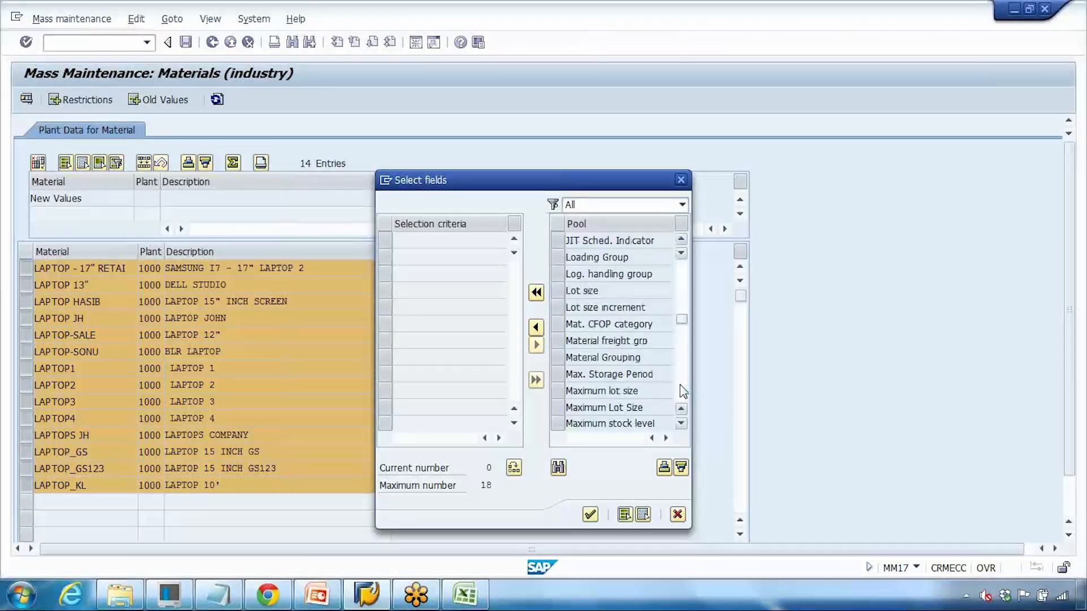
click(682, 391)
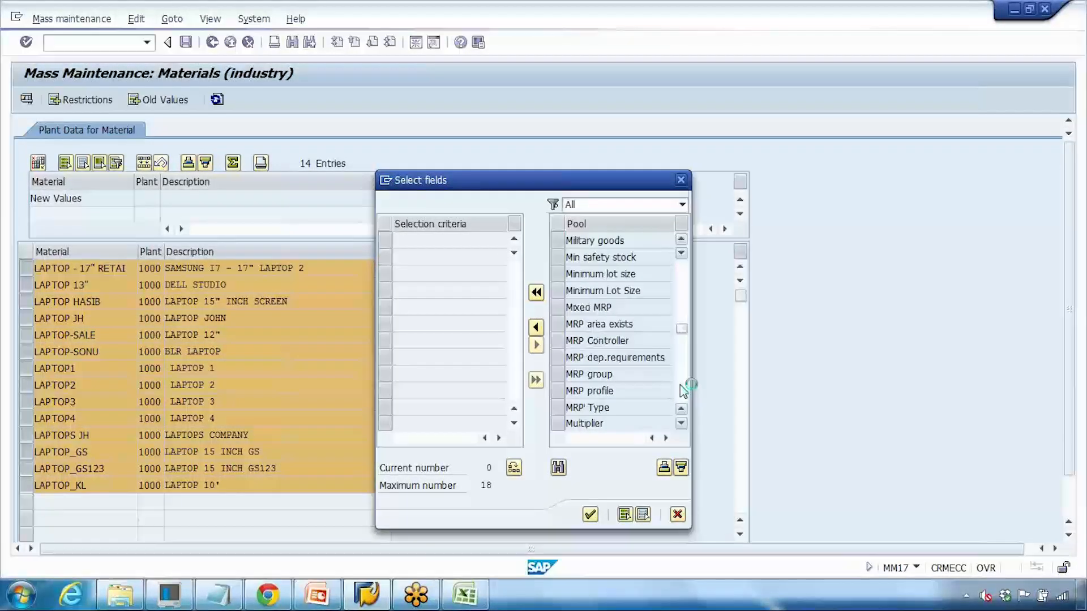
click(682, 390)
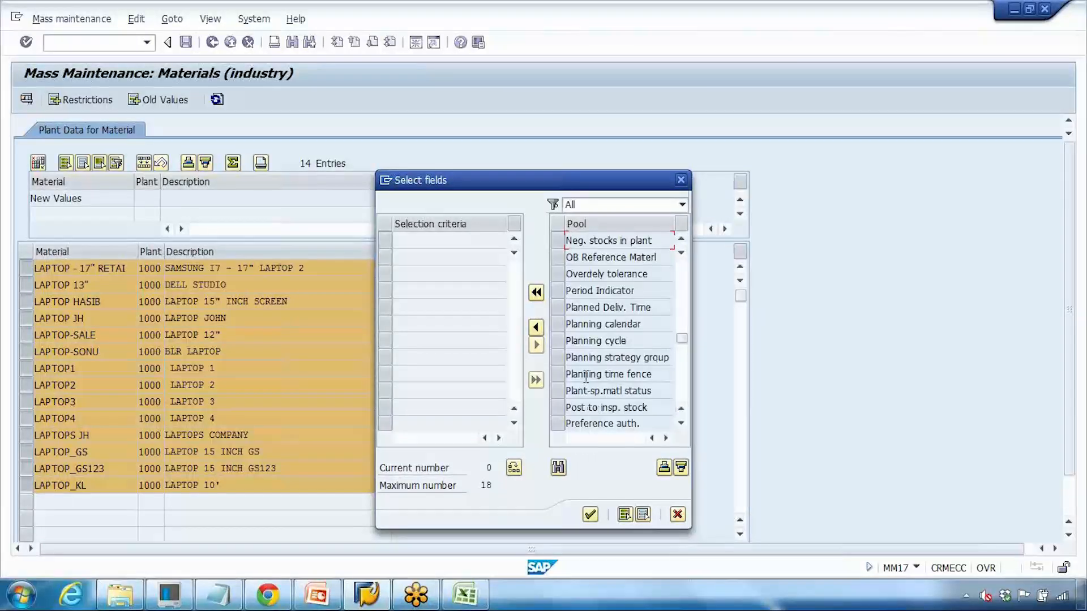
drag(577, 390, 647, 398)
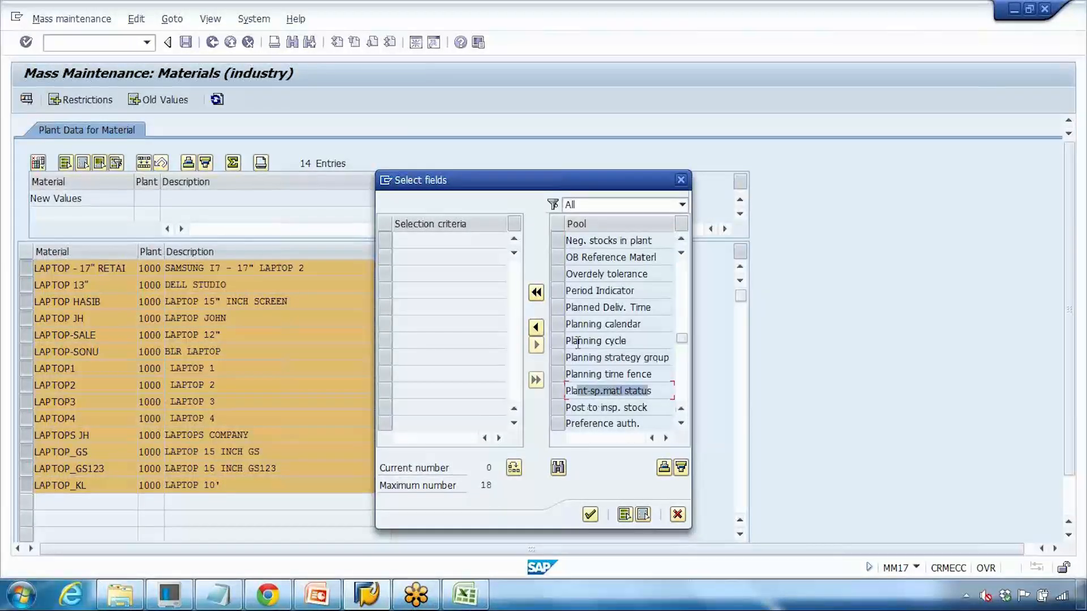
Step: Choose Planned Deliv. Time and Plant-sp.matl status and add them as list columns
click(561, 308)
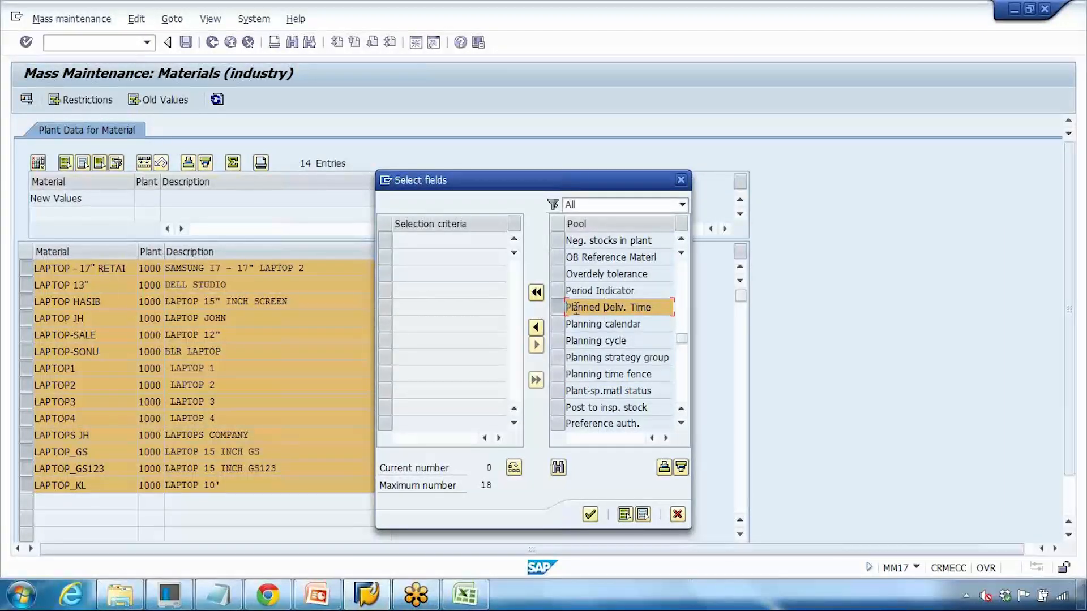
click(560, 390)
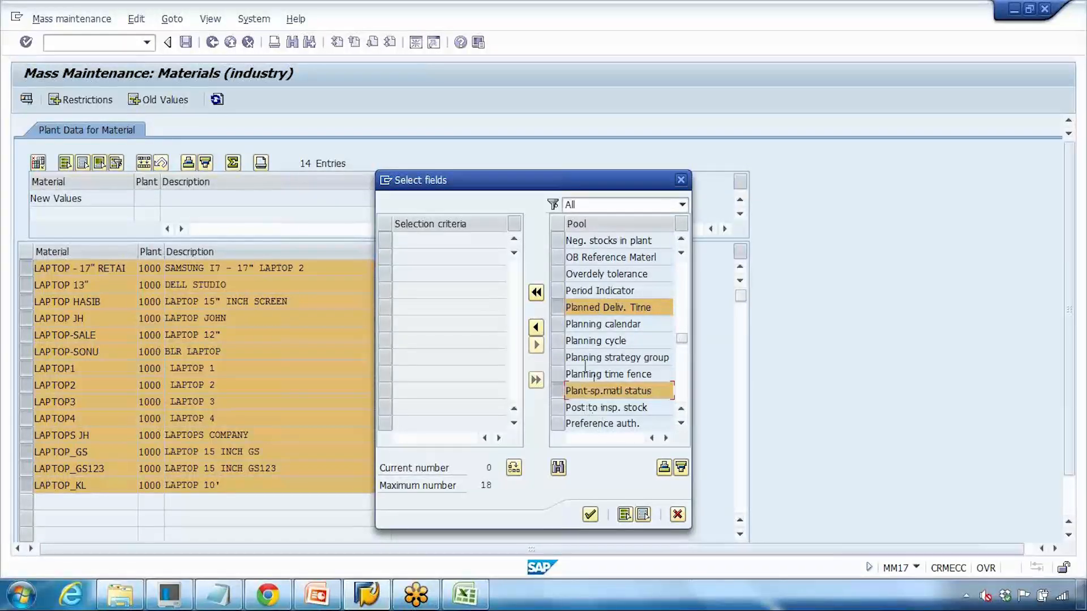
click(536, 329)
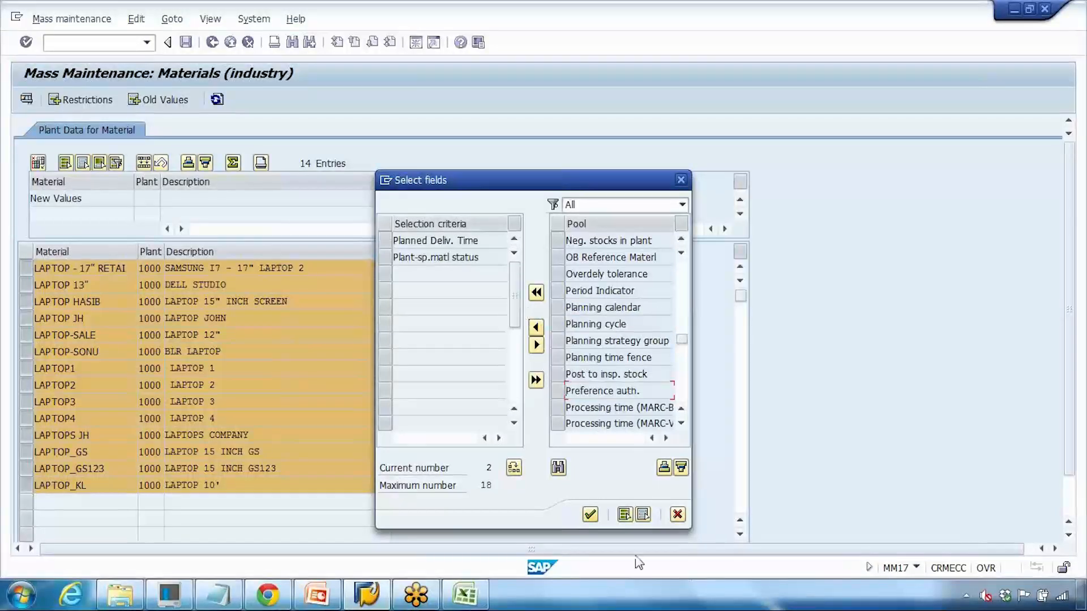
click(590, 514)
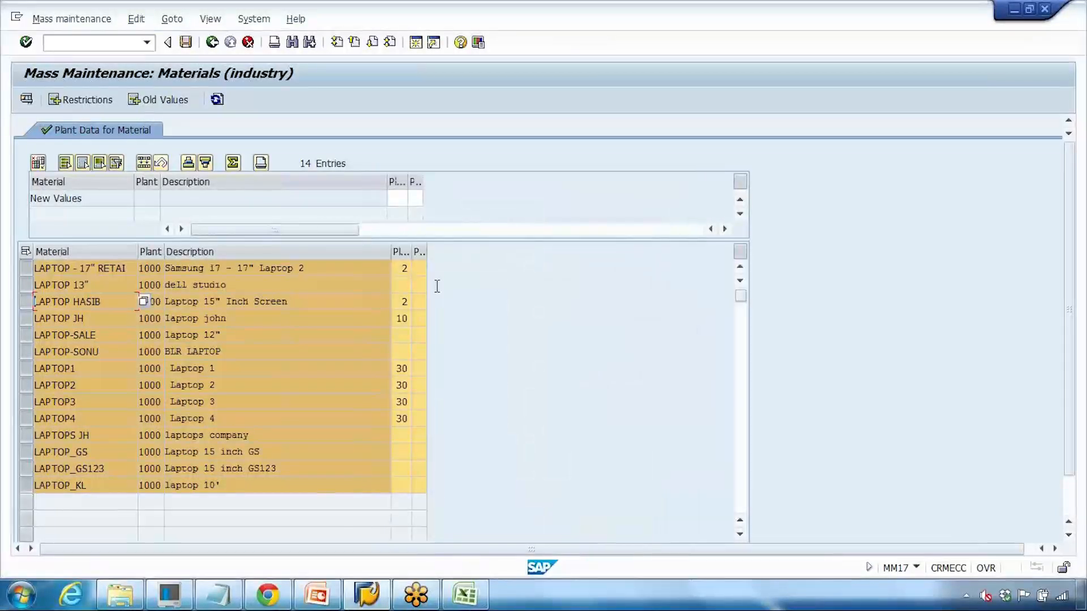
Step: Enter new values: Planned Deliv. Time 20 and plant-specific status GS (Complete block)
click(396, 198)
text(20)
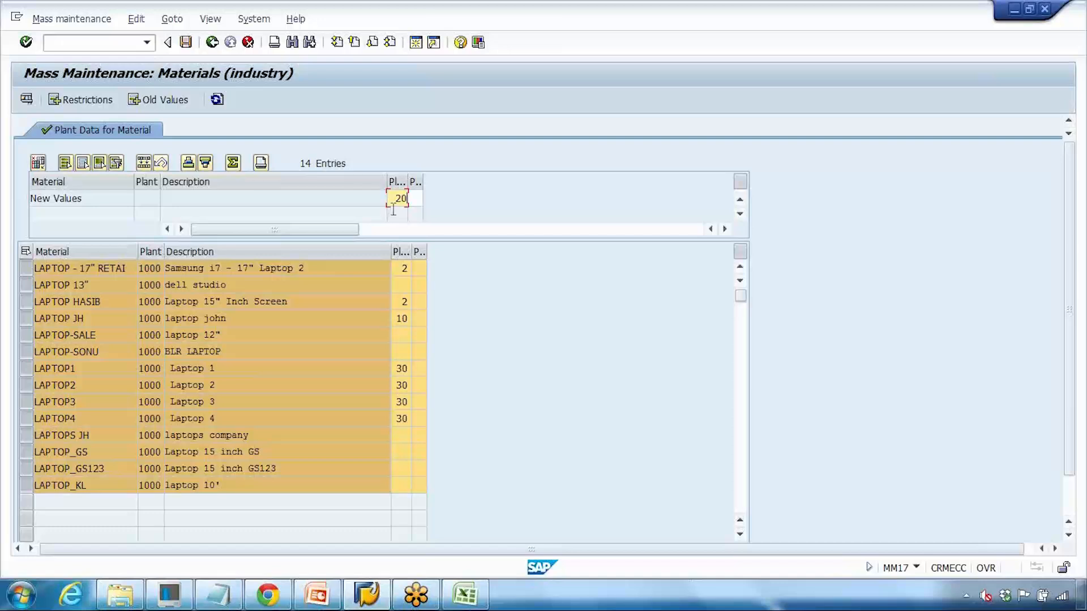
click(416, 199)
click(428, 198)
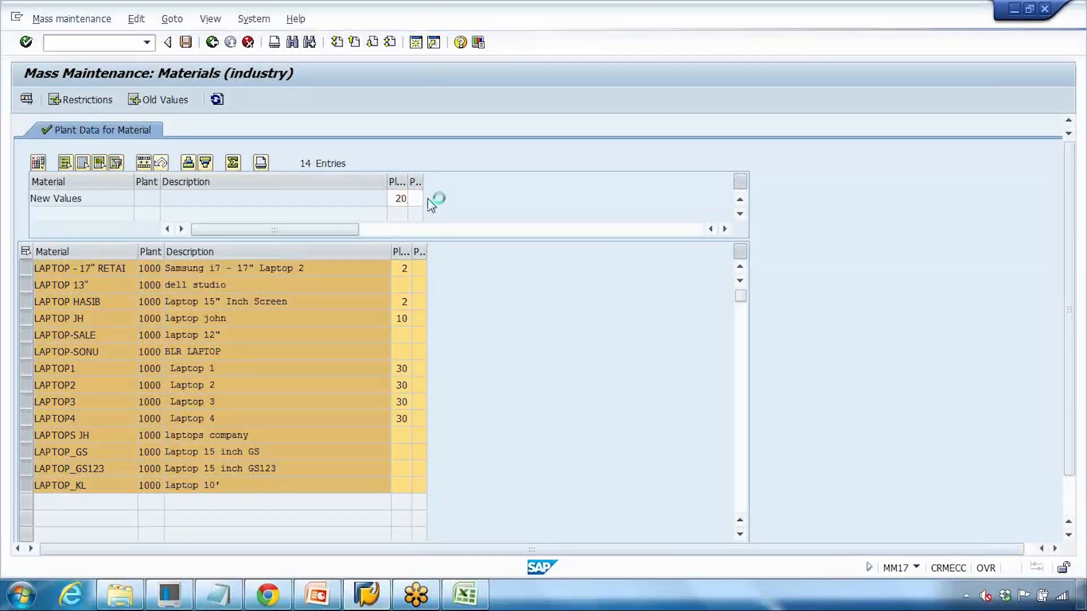
scroll(277, 373, down, 1)
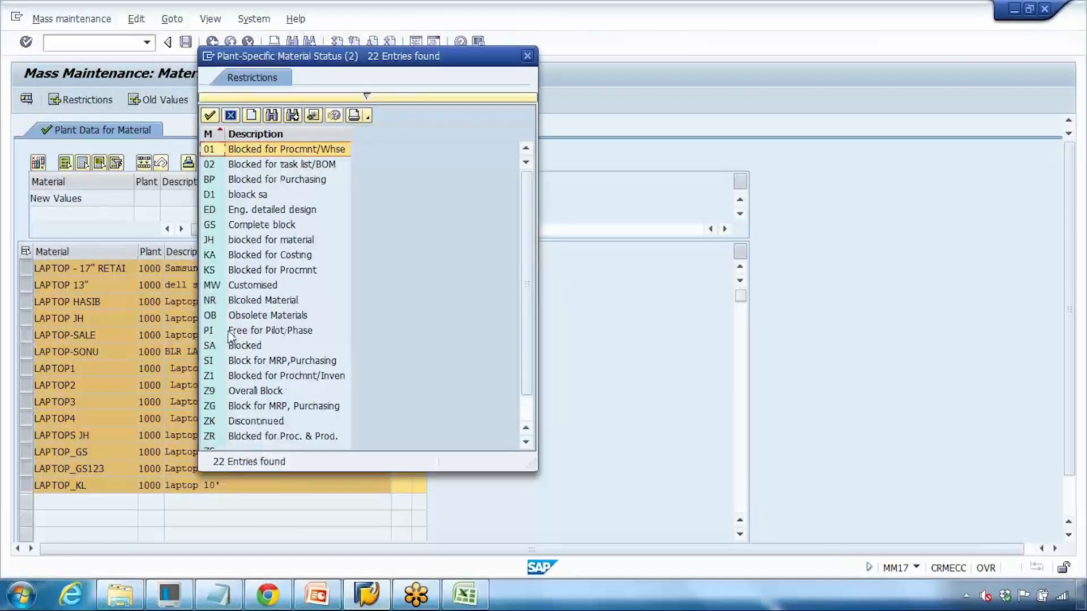
double_click(259, 230)
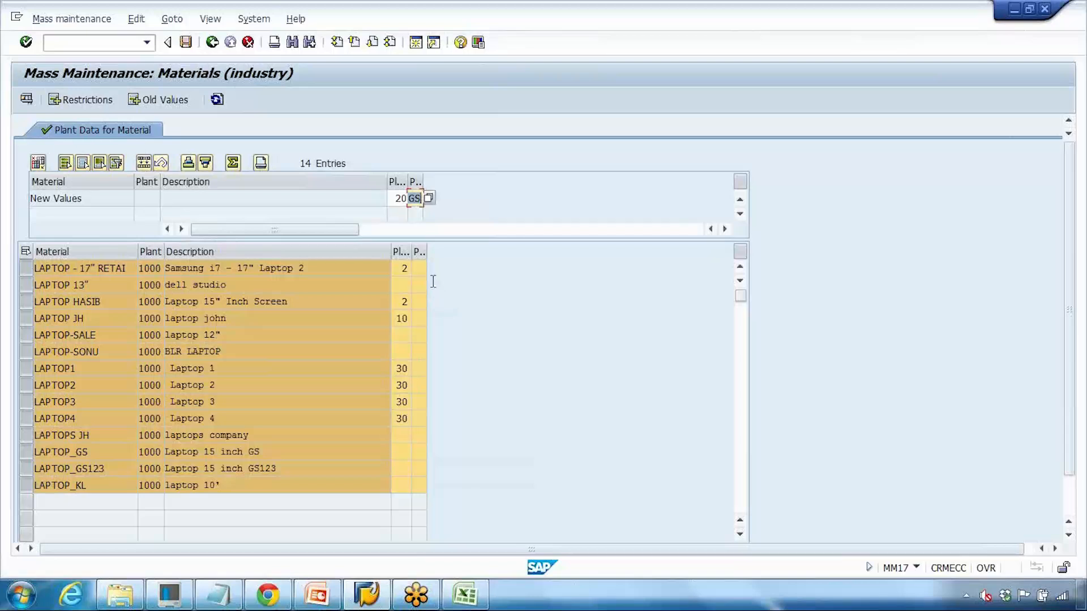
Step: Select both columns, apply the new values to all 14 materials, and save
click(398, 250)
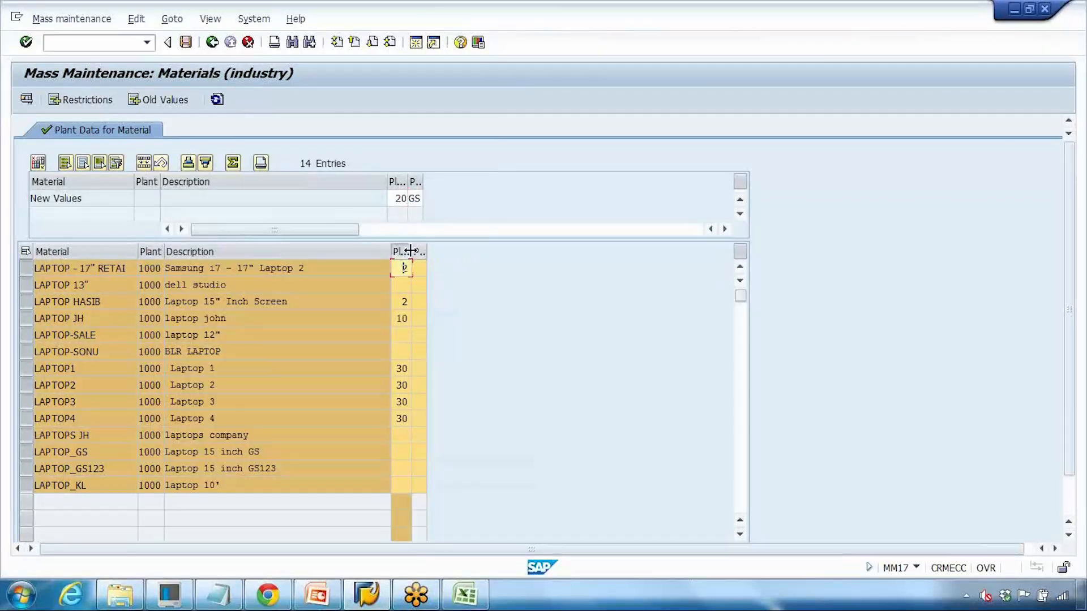
click(410, 251)
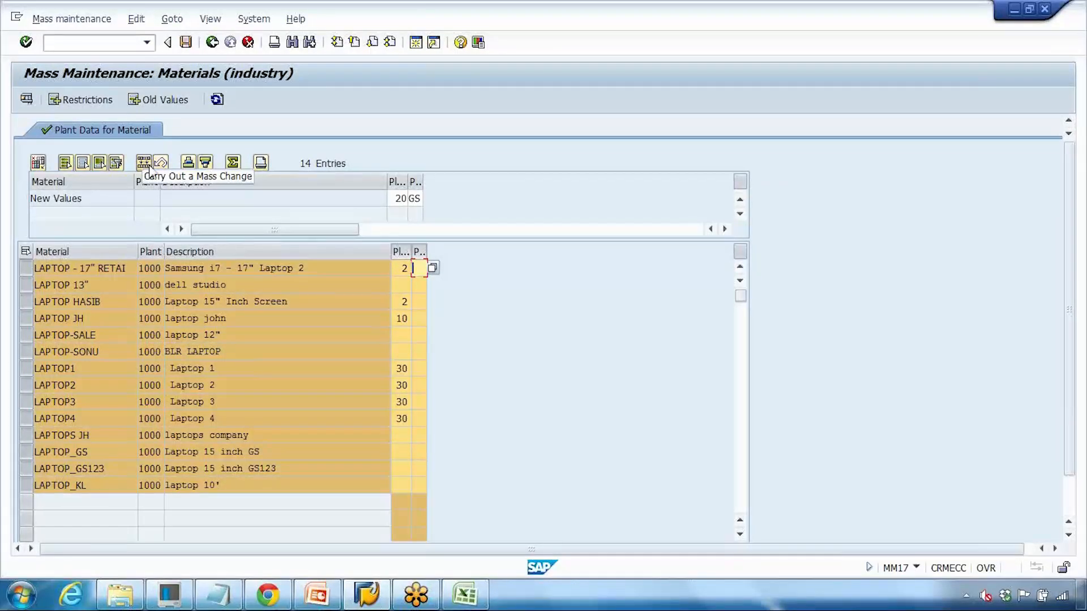
double_click(410, 198)
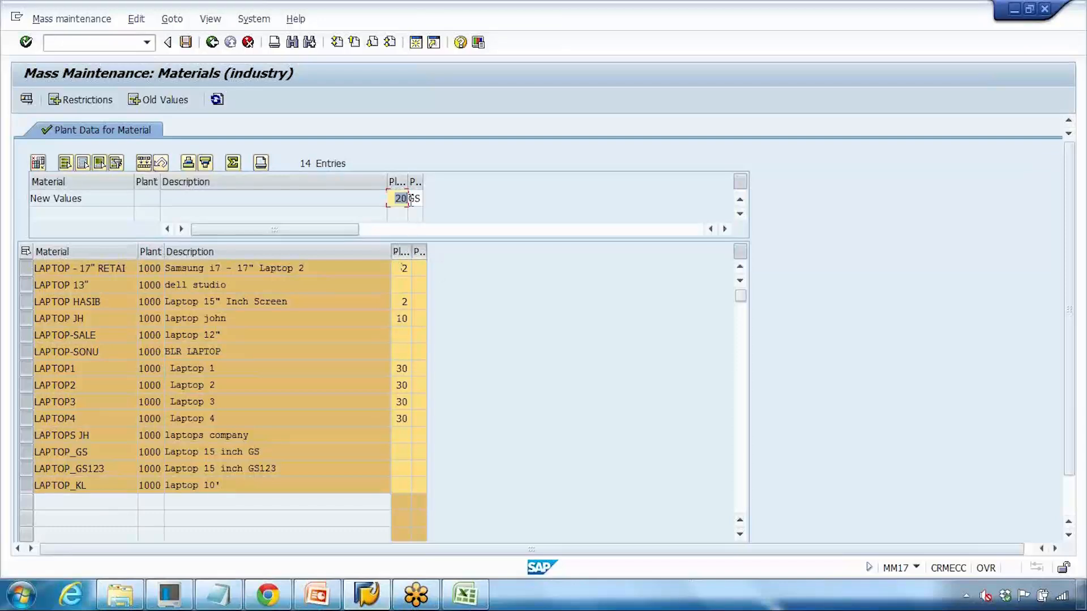
drag(422, 199, 402, 198)
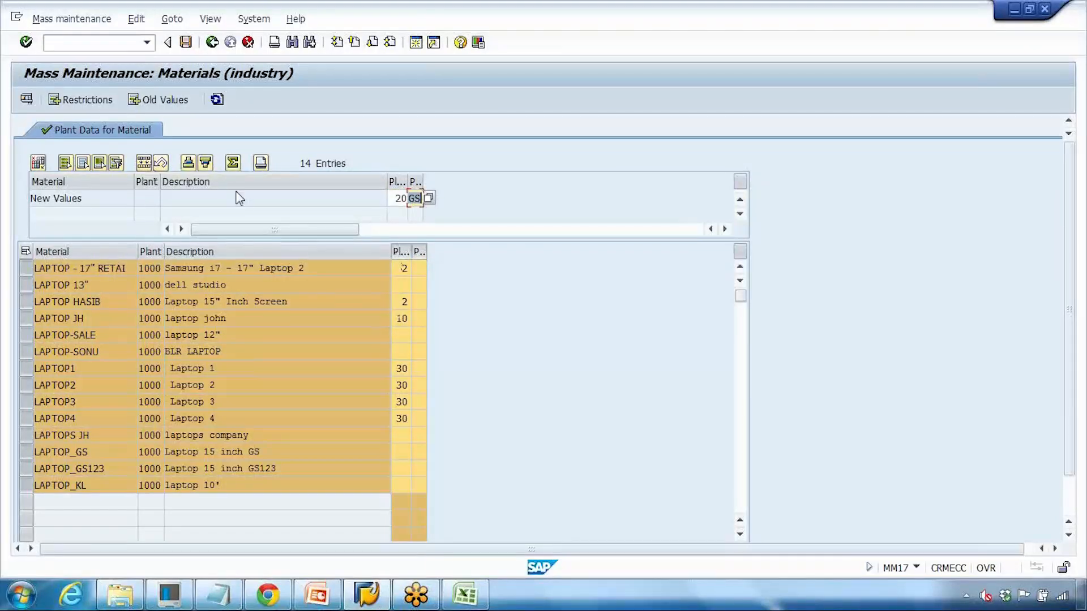
click(145, 165)
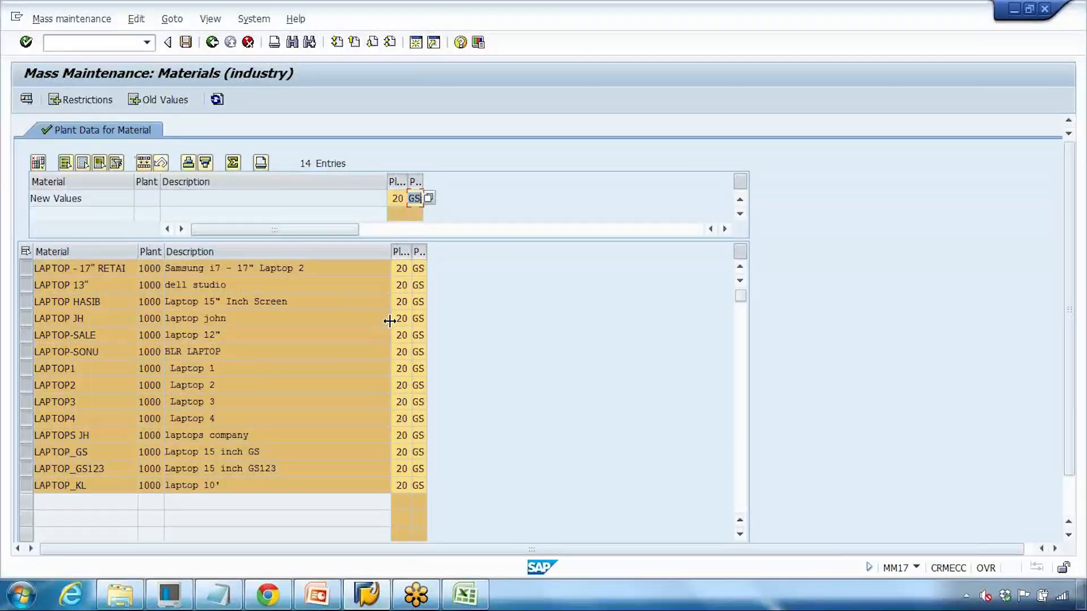
click(185, 42)
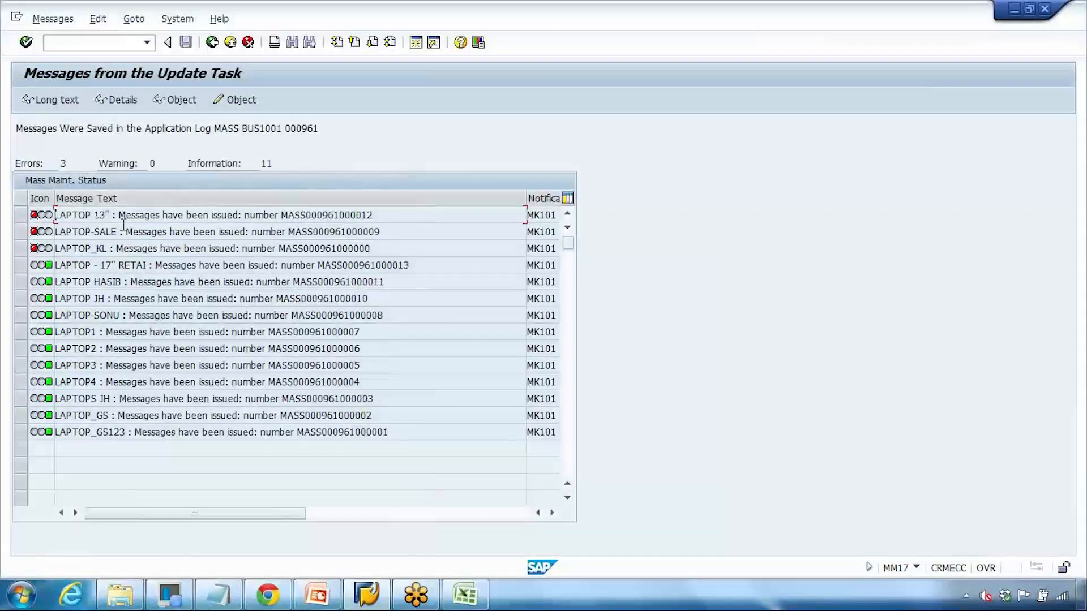
Step: Review the update-task errors such as LAPTOP-SALE, then go back to the MM17 list
drag(70, 231, 116, 233)
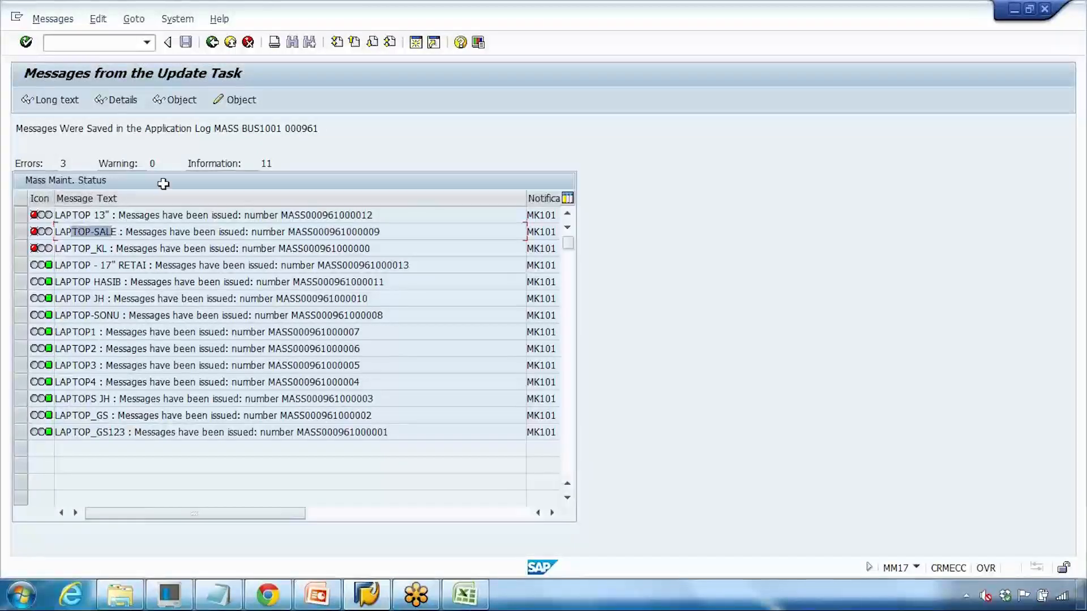
click(214, 49)
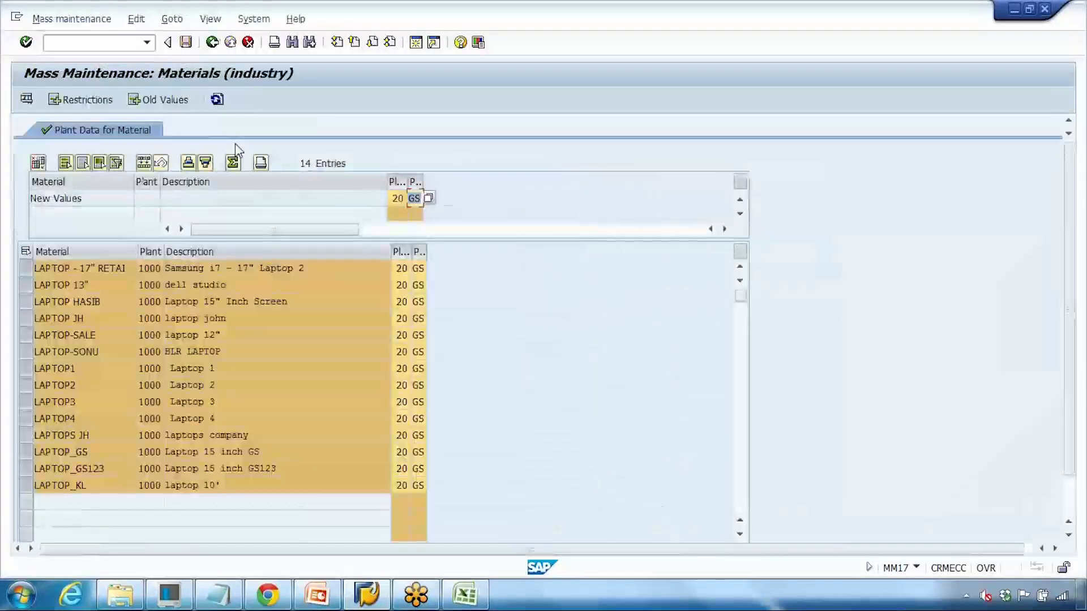
Step: Open LAPTOP_GS123 in MM02 for plant 1000 and check MRP 2's Planned Deliv. Time of 20
click(213, 46)
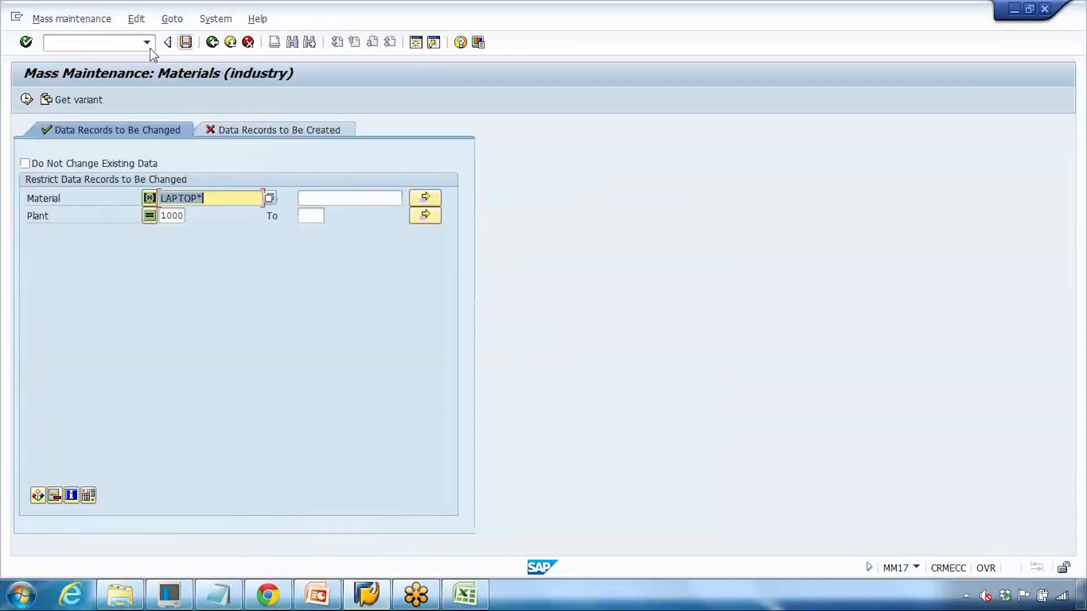
click(105, 44)
text(/nmm02)
key(Return)
key(Return)
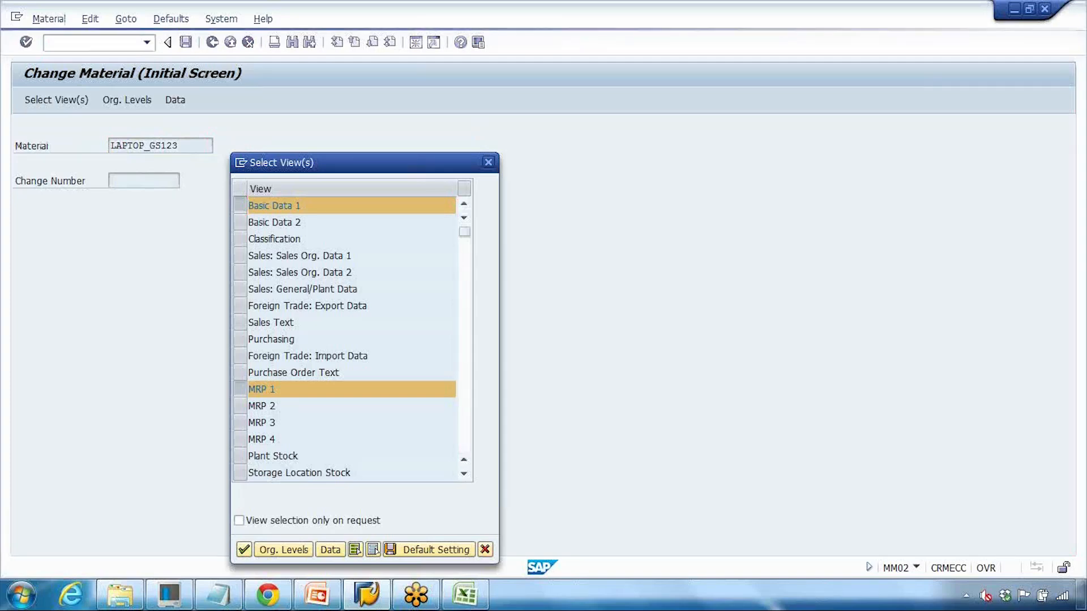
key(Return)
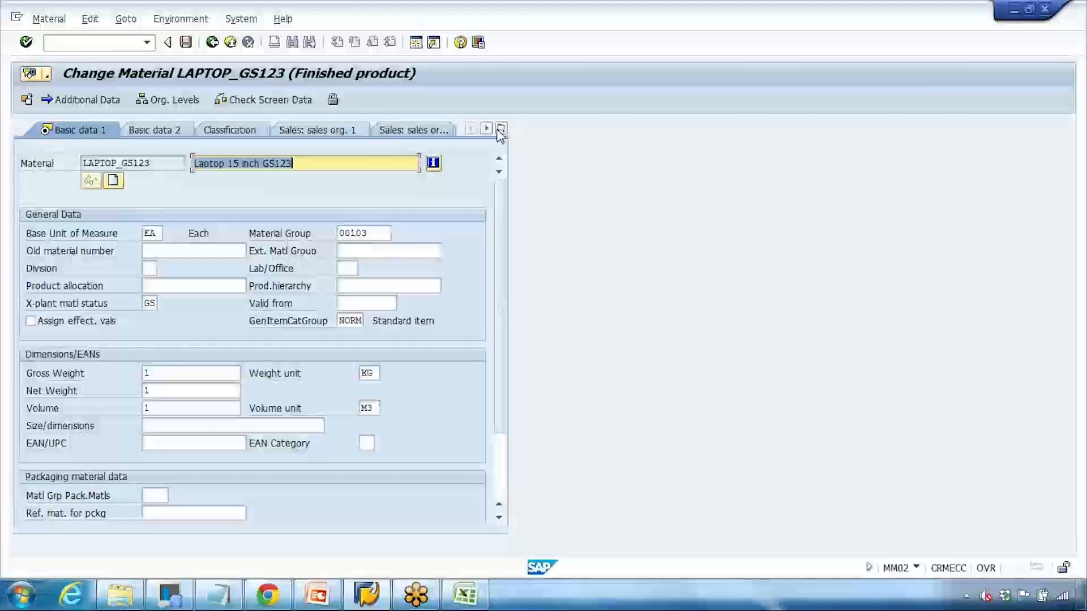
click(501, 128)
click(530, 356)
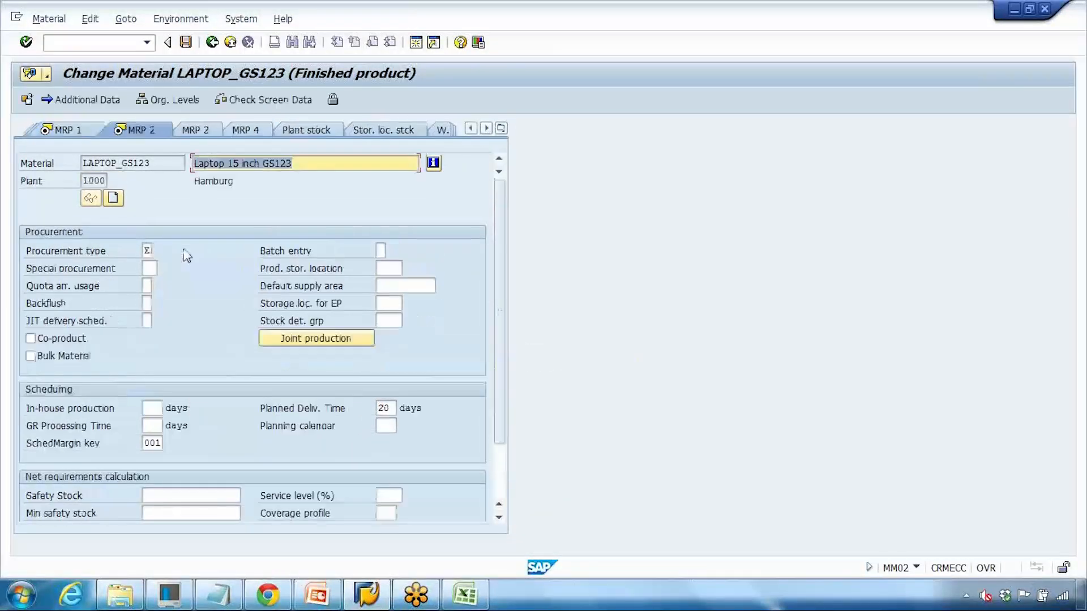
double_click(385, 408)
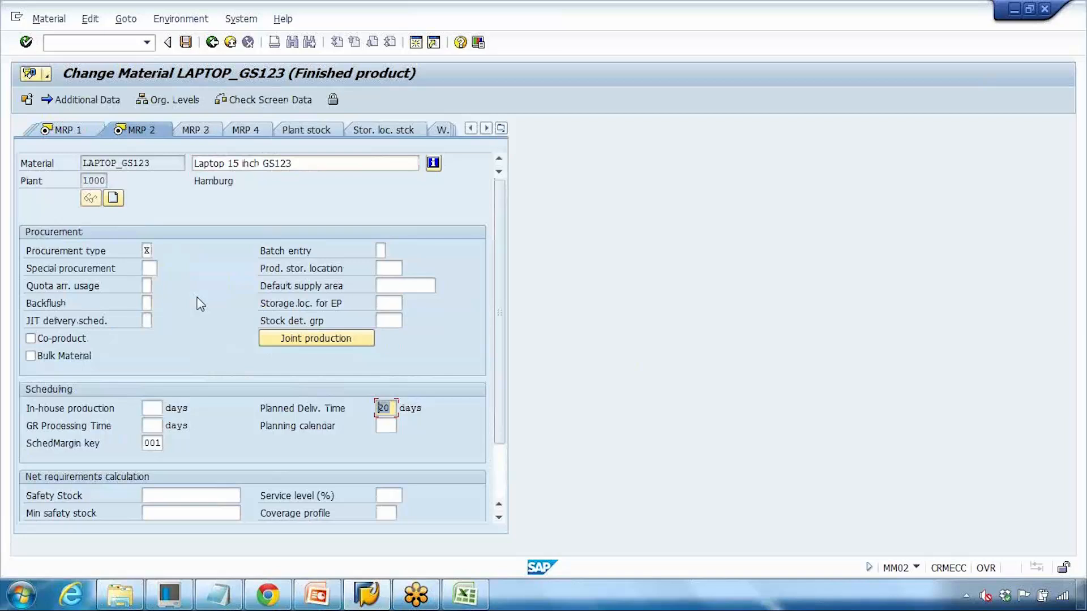
Step: Display the material's change documents via Environment > Display Changes
click(173, 20)
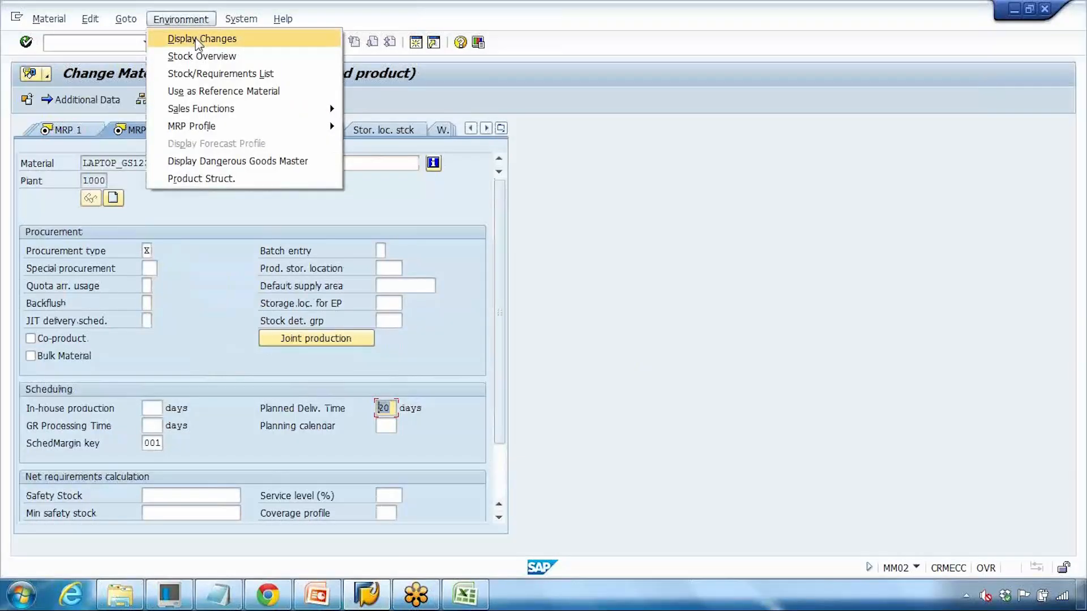
click(196, 41)
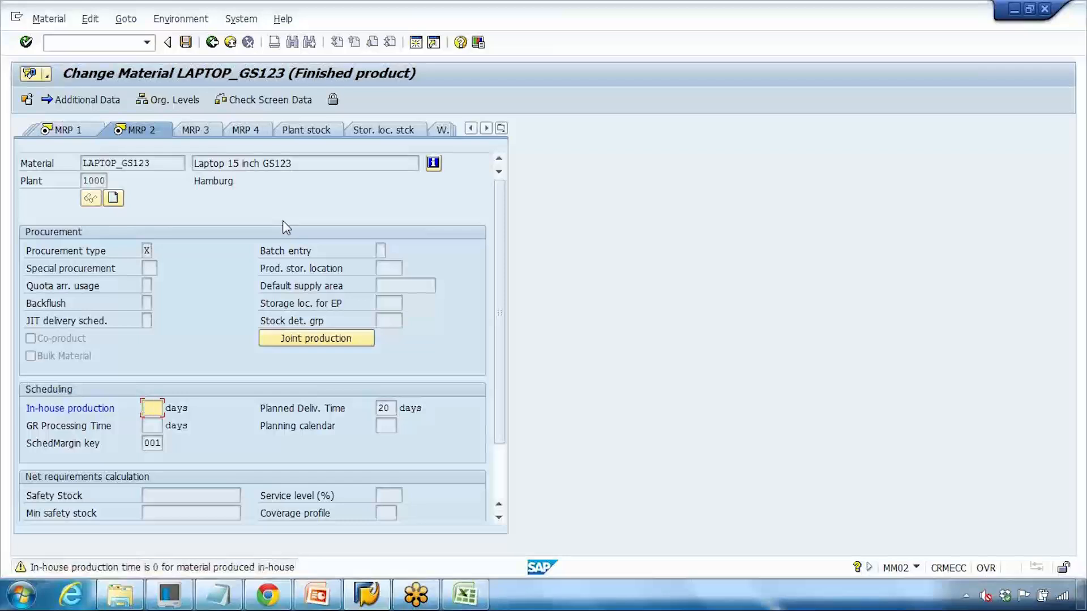
key(Return)
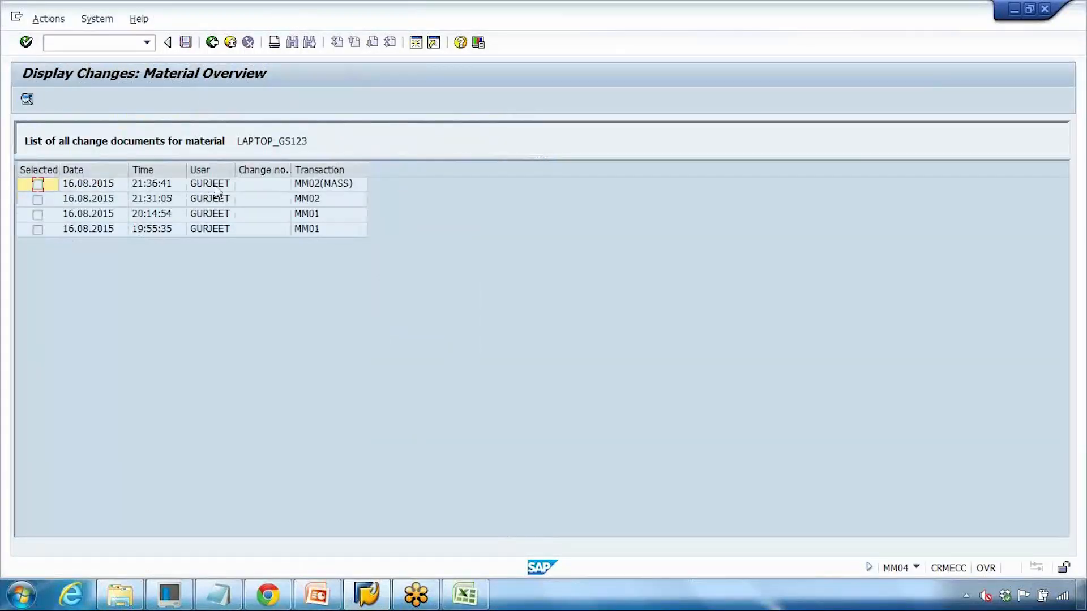
Step: Open the 21:36:41 MM02(MASS) change document from the change list
click(168, 185)
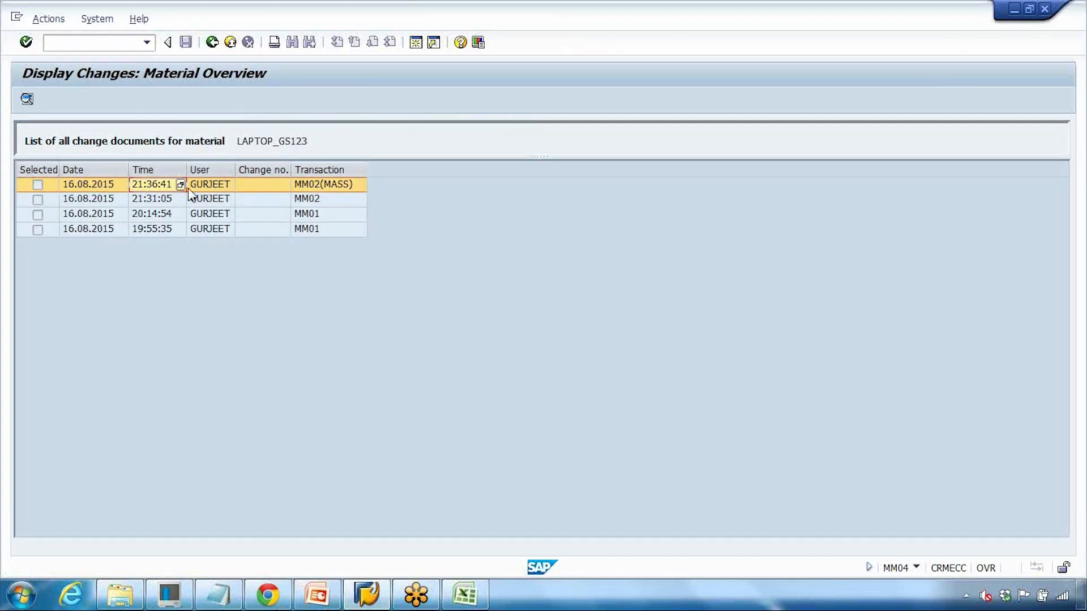
click(212, 230)
click(220, 215)
click(223, 200)
click(228, 187)
double_click(173, 184)
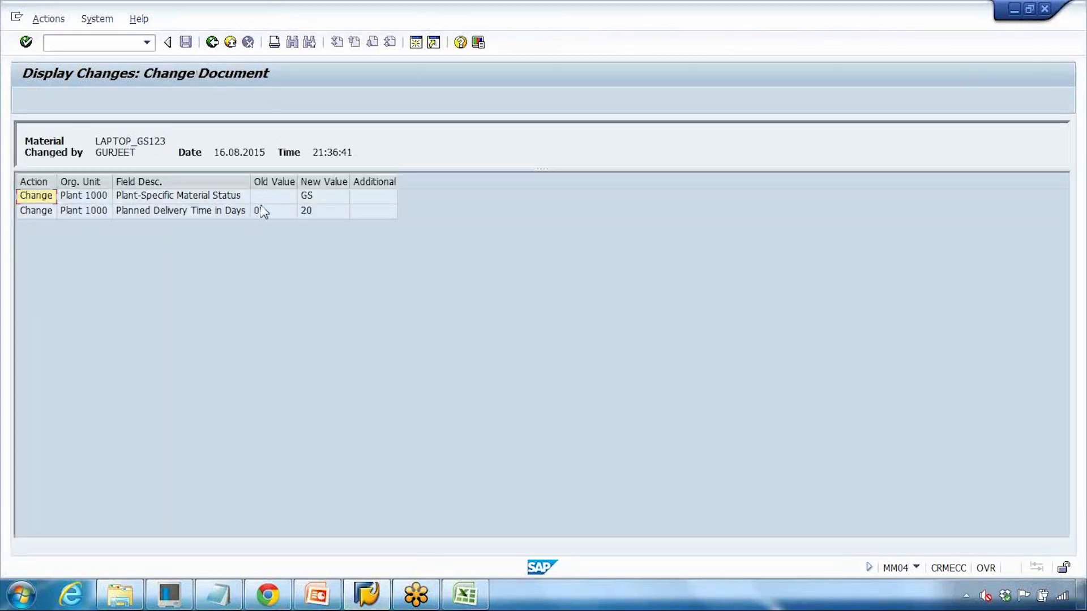
Step: Review the changes: delivery time 0 to 20 and plant-specific status set to GS
click(268, 213)
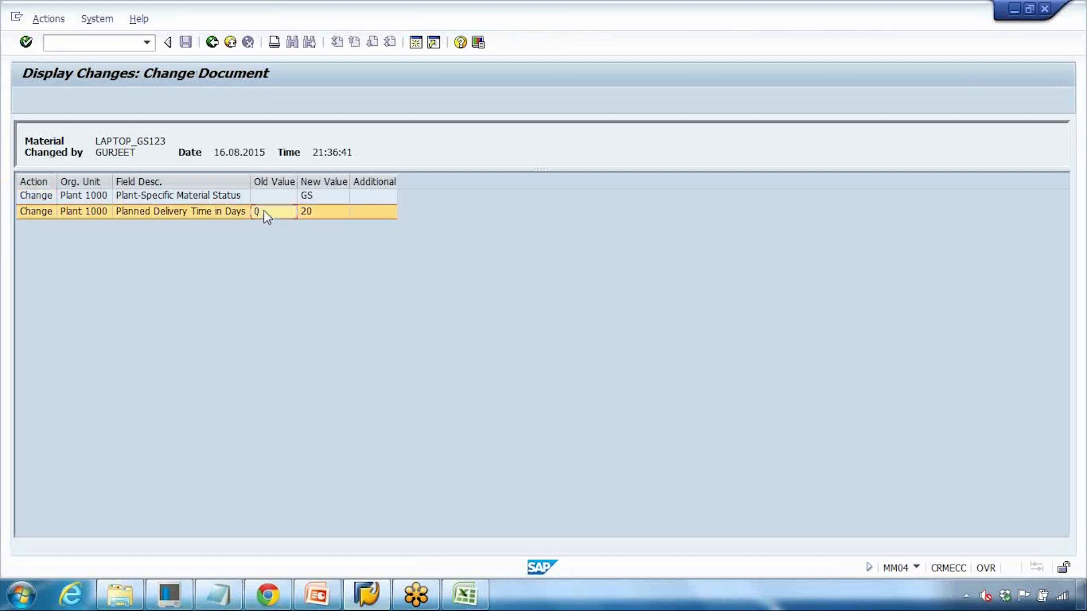
click(317, 213)
click(186, 197)
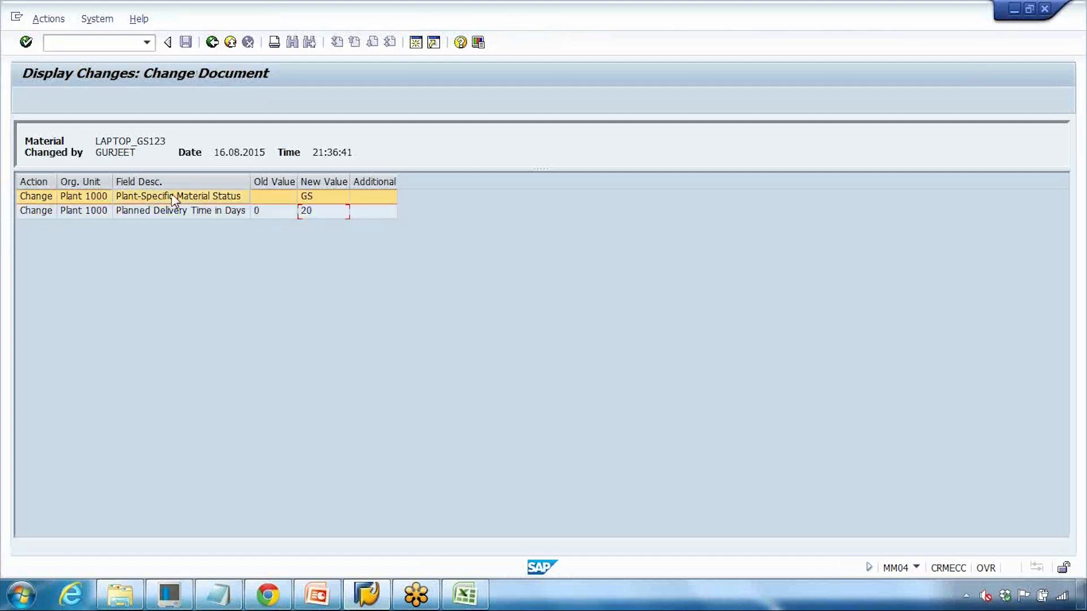
click(274, 181)
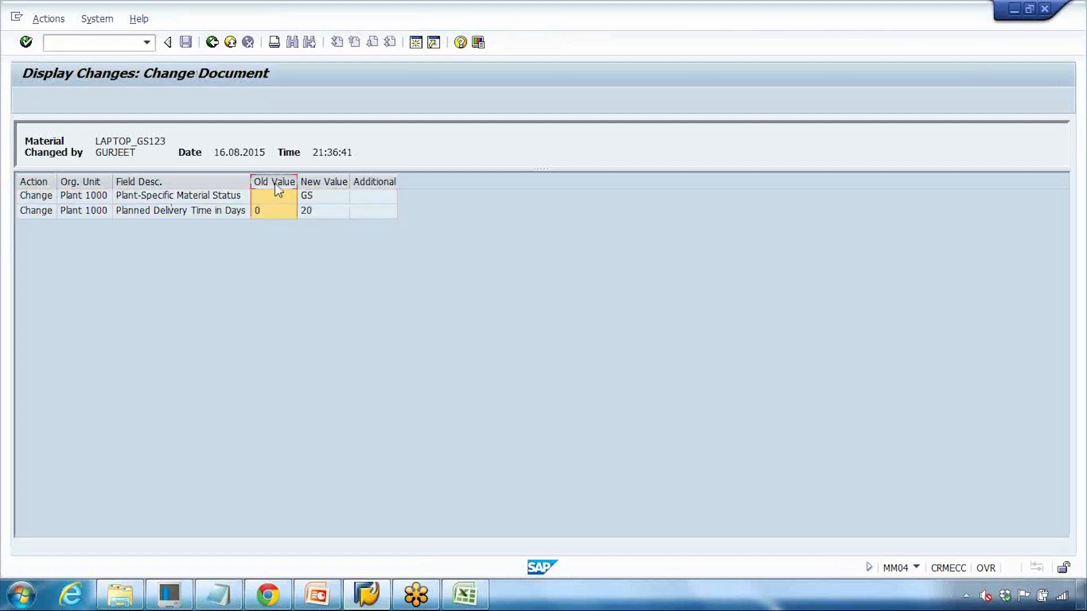
click(317, 195)
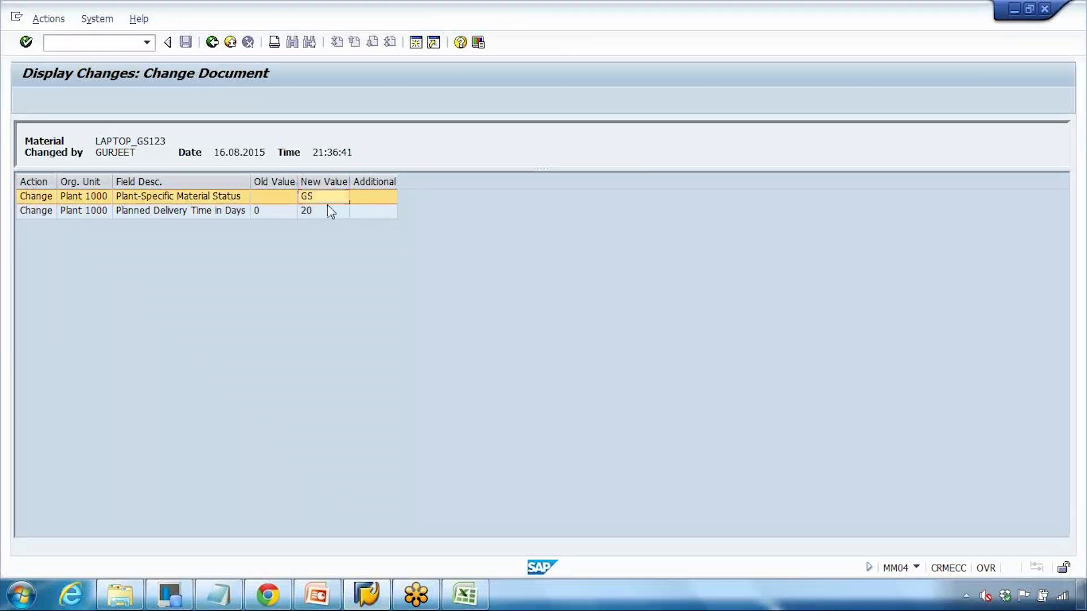
Step: Present PowerPoint's Deleting a Material slide as a full-screen slide show
click(317, 594)
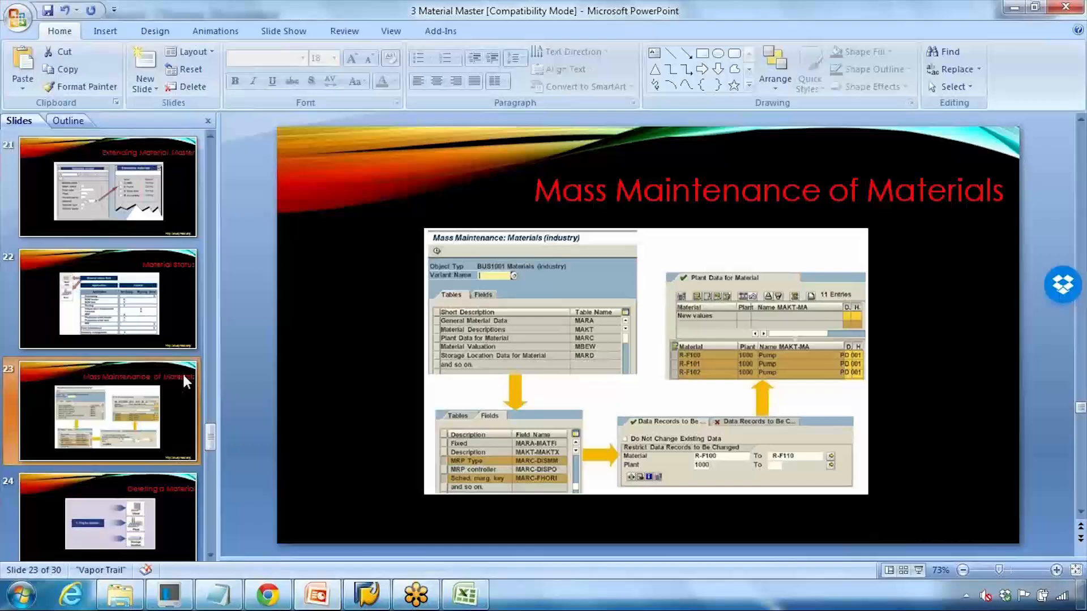
click(918, 569)
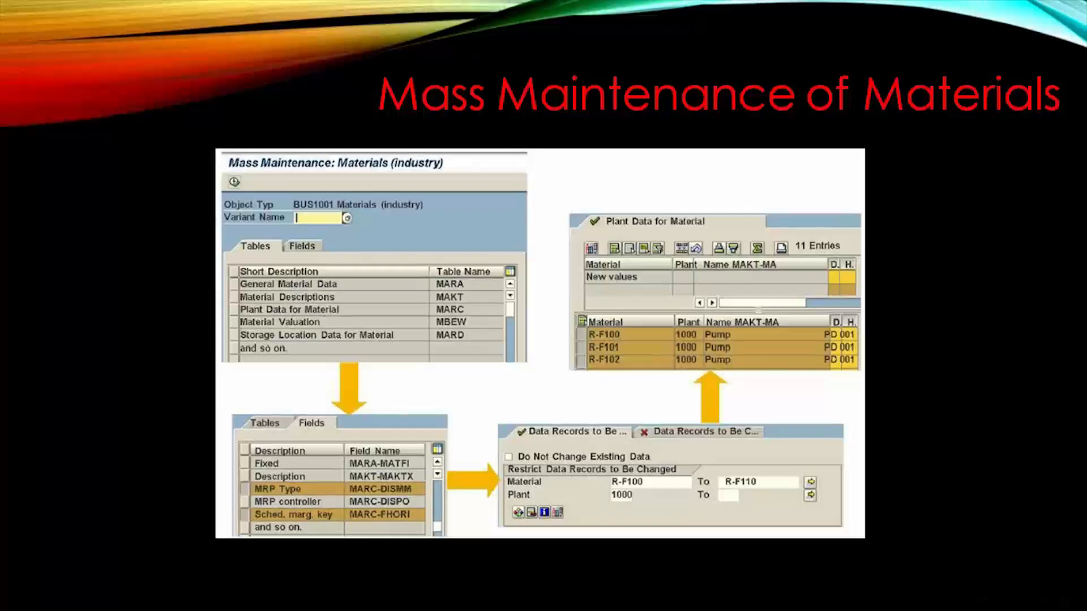
key(Right)
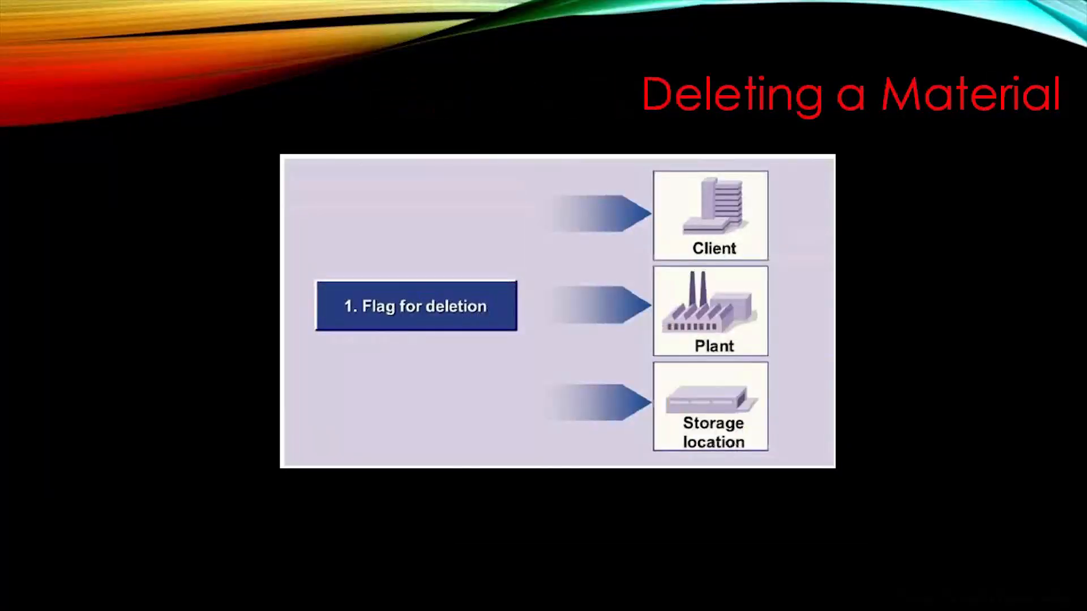